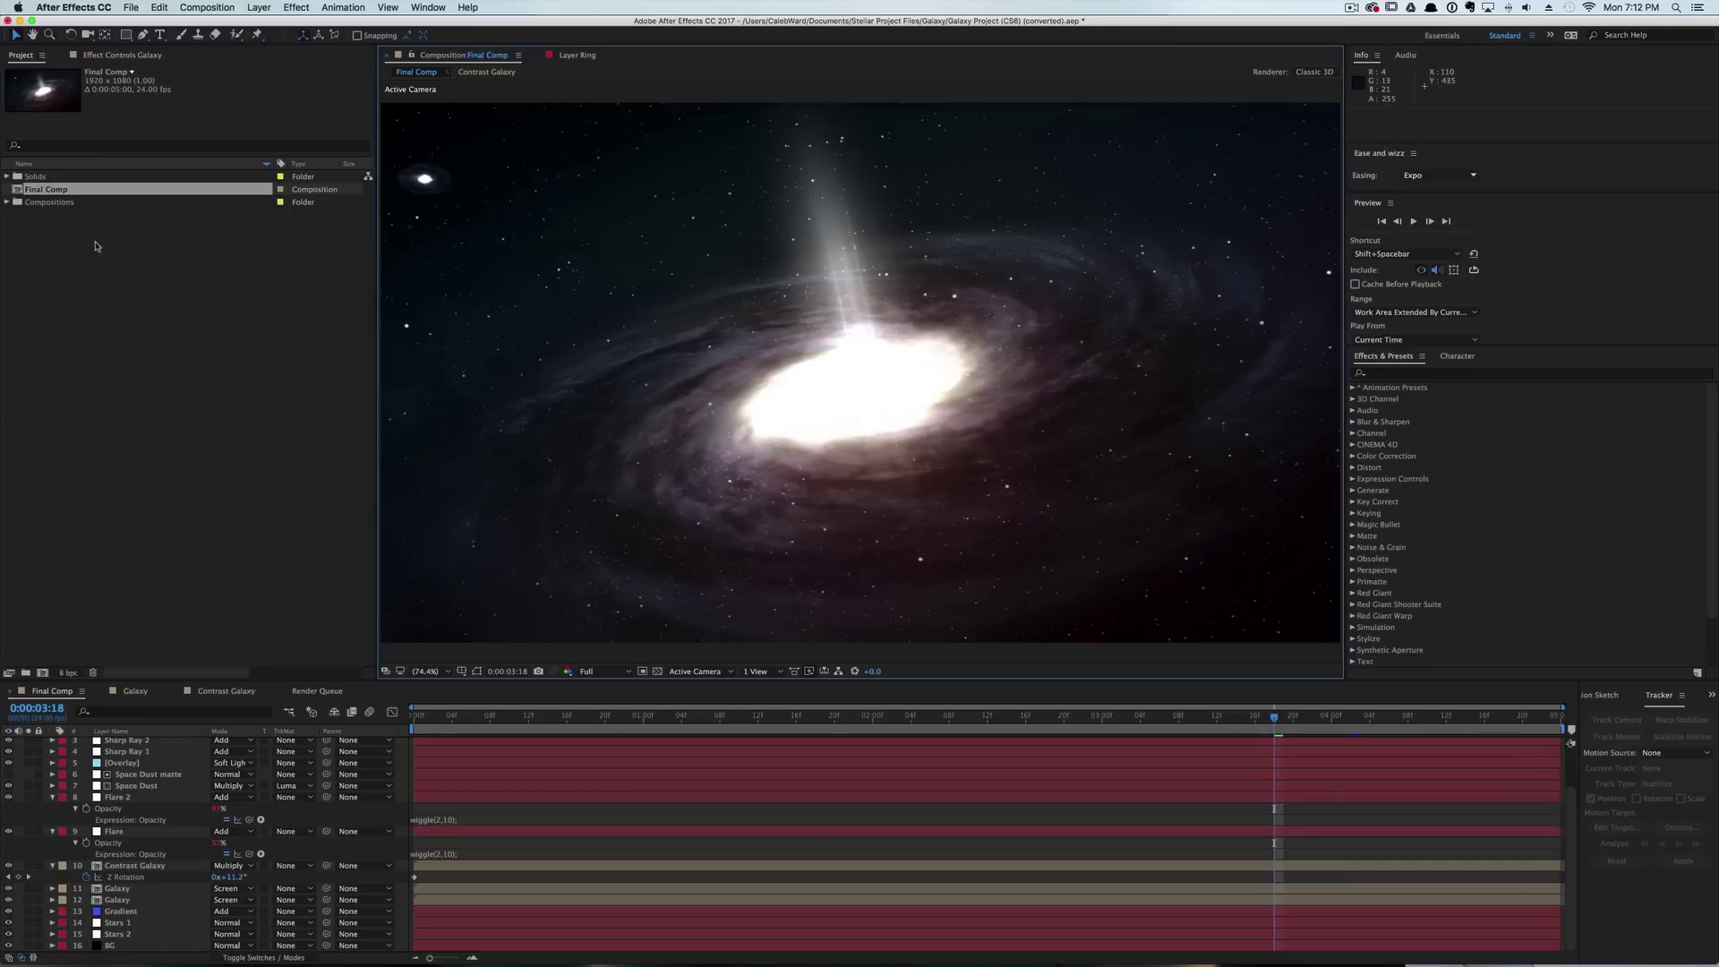
Delete the Solids folder, the Final Comp composition and the Compositions folder from the project.
{"action": "left_click_drag", "start_coordinate": [93, 236], "coordinate": [23, 159]}
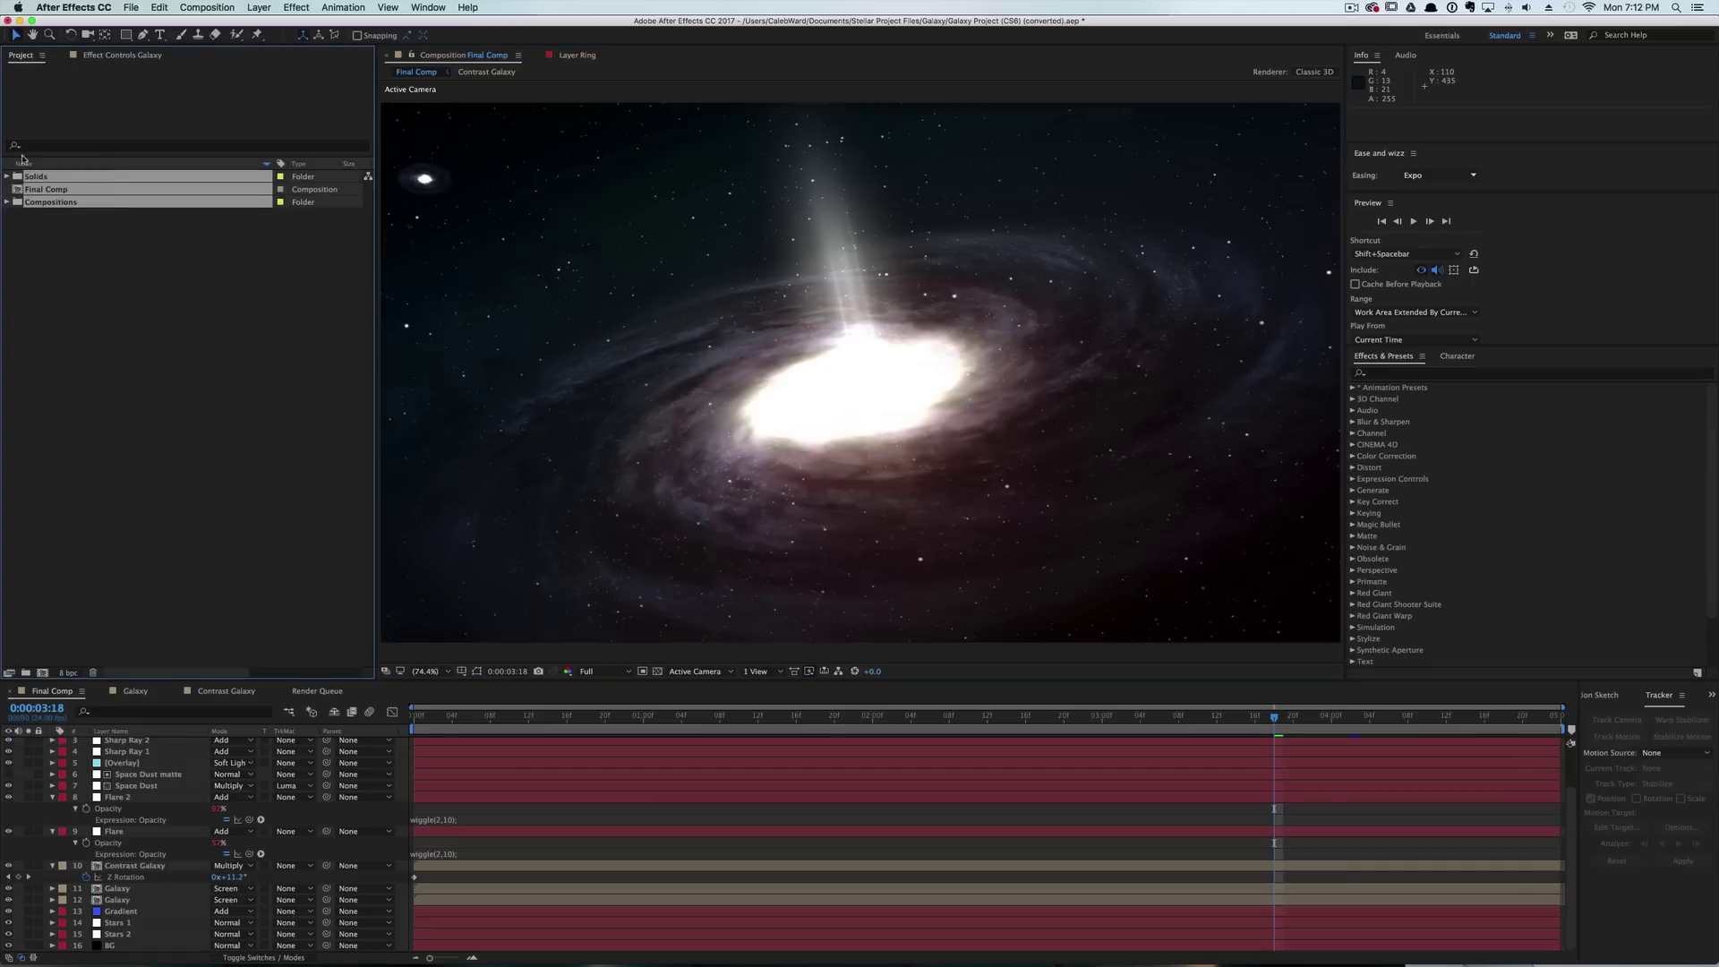
{"action": "left_click", "coordinate": [92, 673]}
{"action": "left_click", "coordinate": [984, 515]}
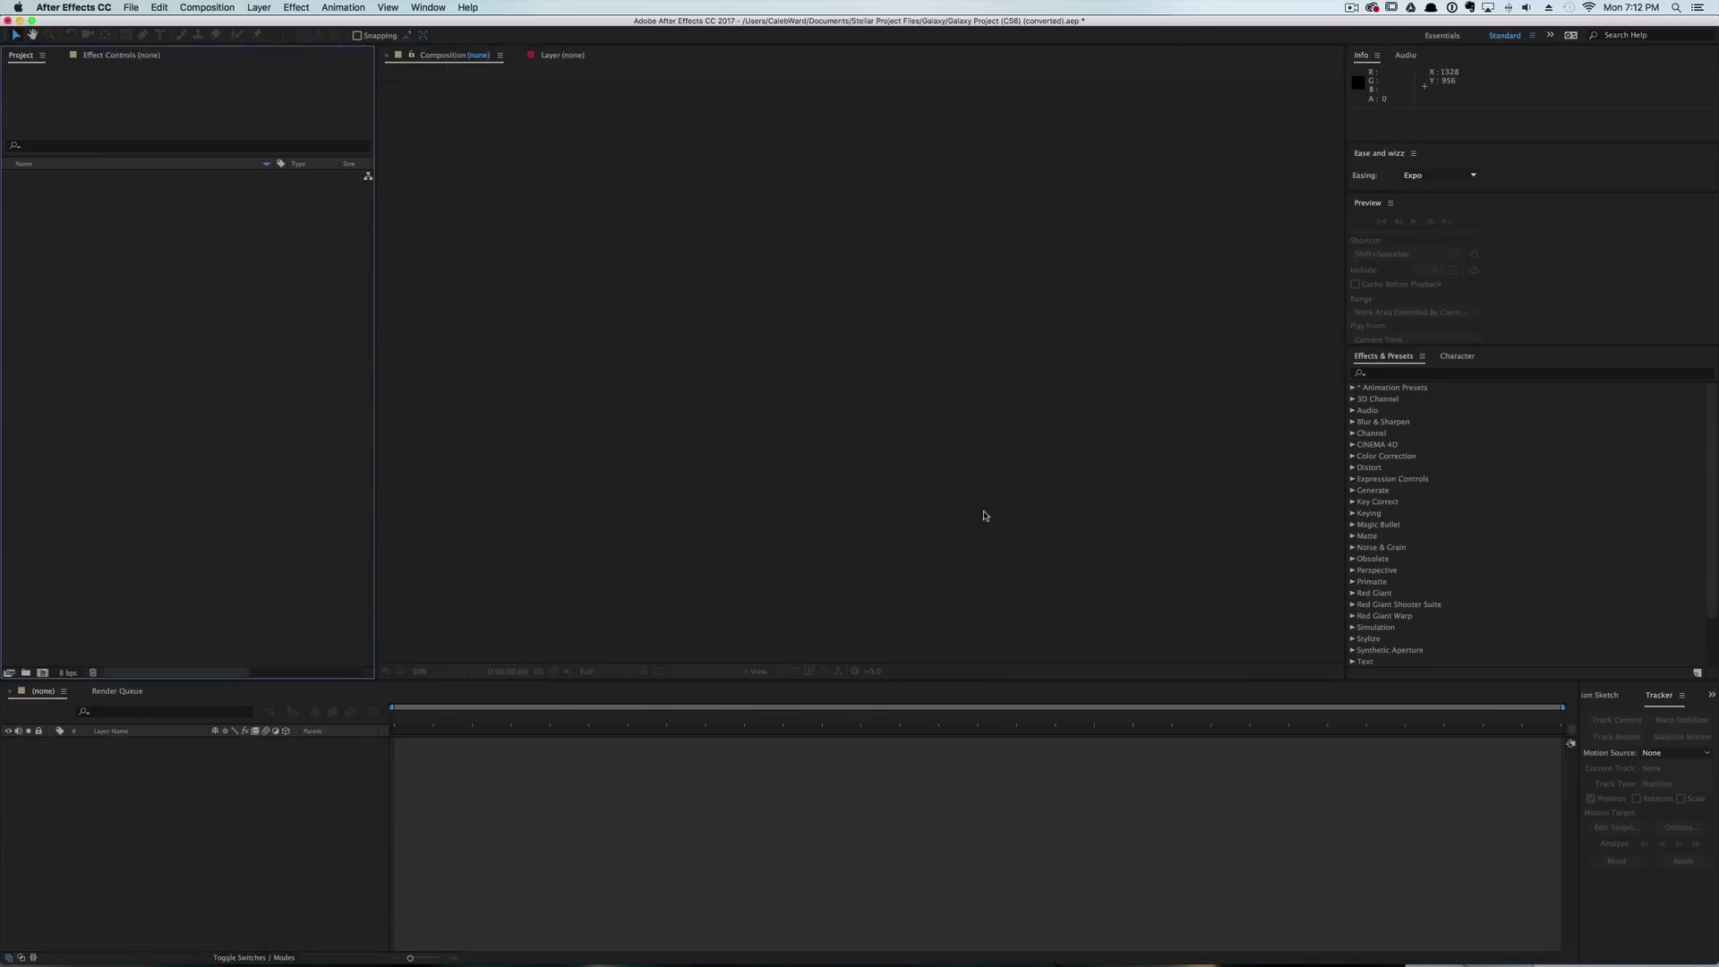
Create a new composition with a duration of 5 seconds, keeping the other default settings.
{"action": "left_click", "coordinate": [207, 7]}
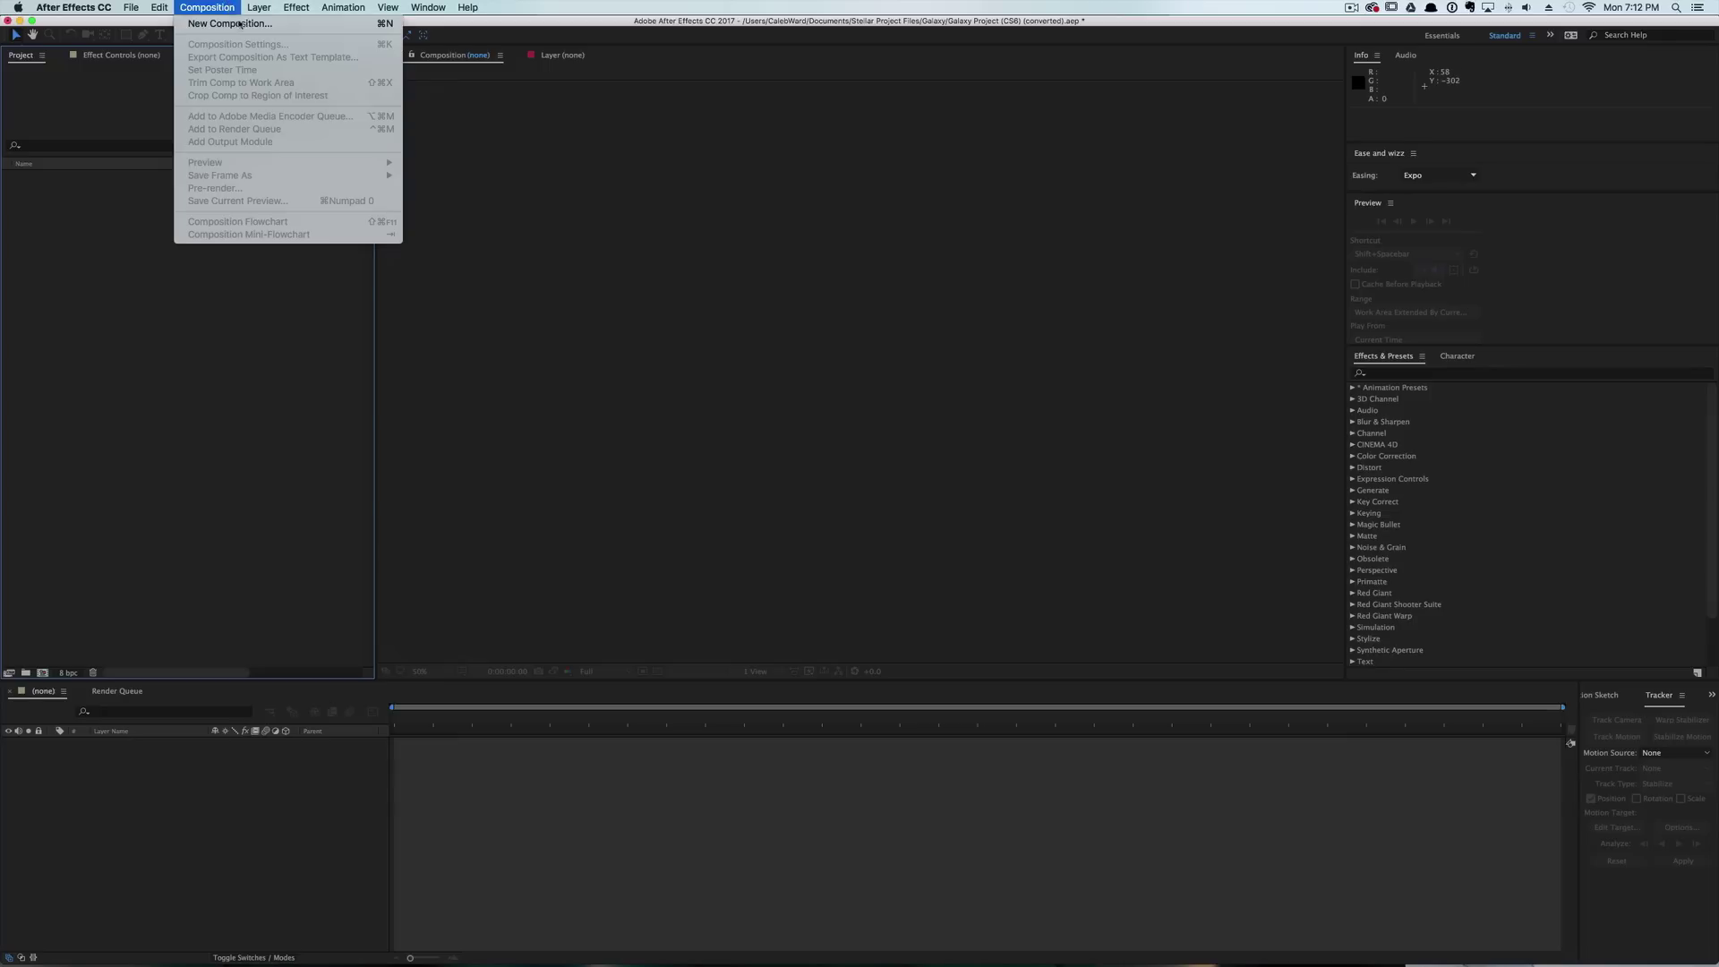
{"action": "left_click", "coordinate": [259, 25]}
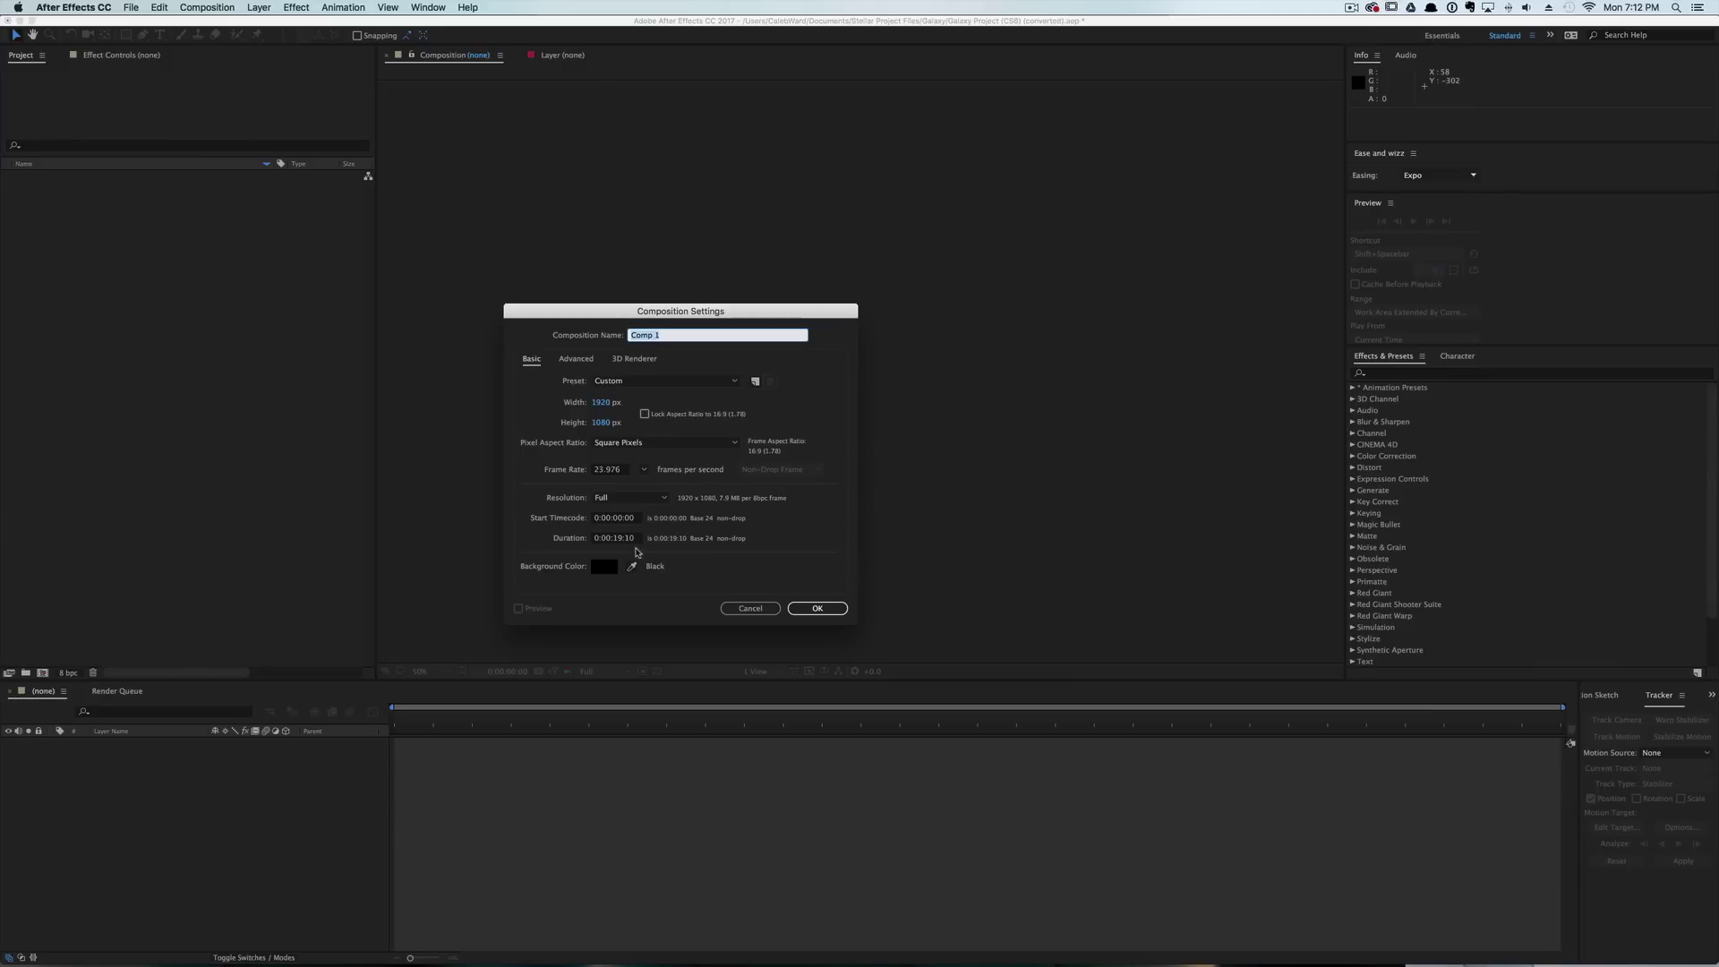
{"action": "left_click", "coordinate": [617, 541]}
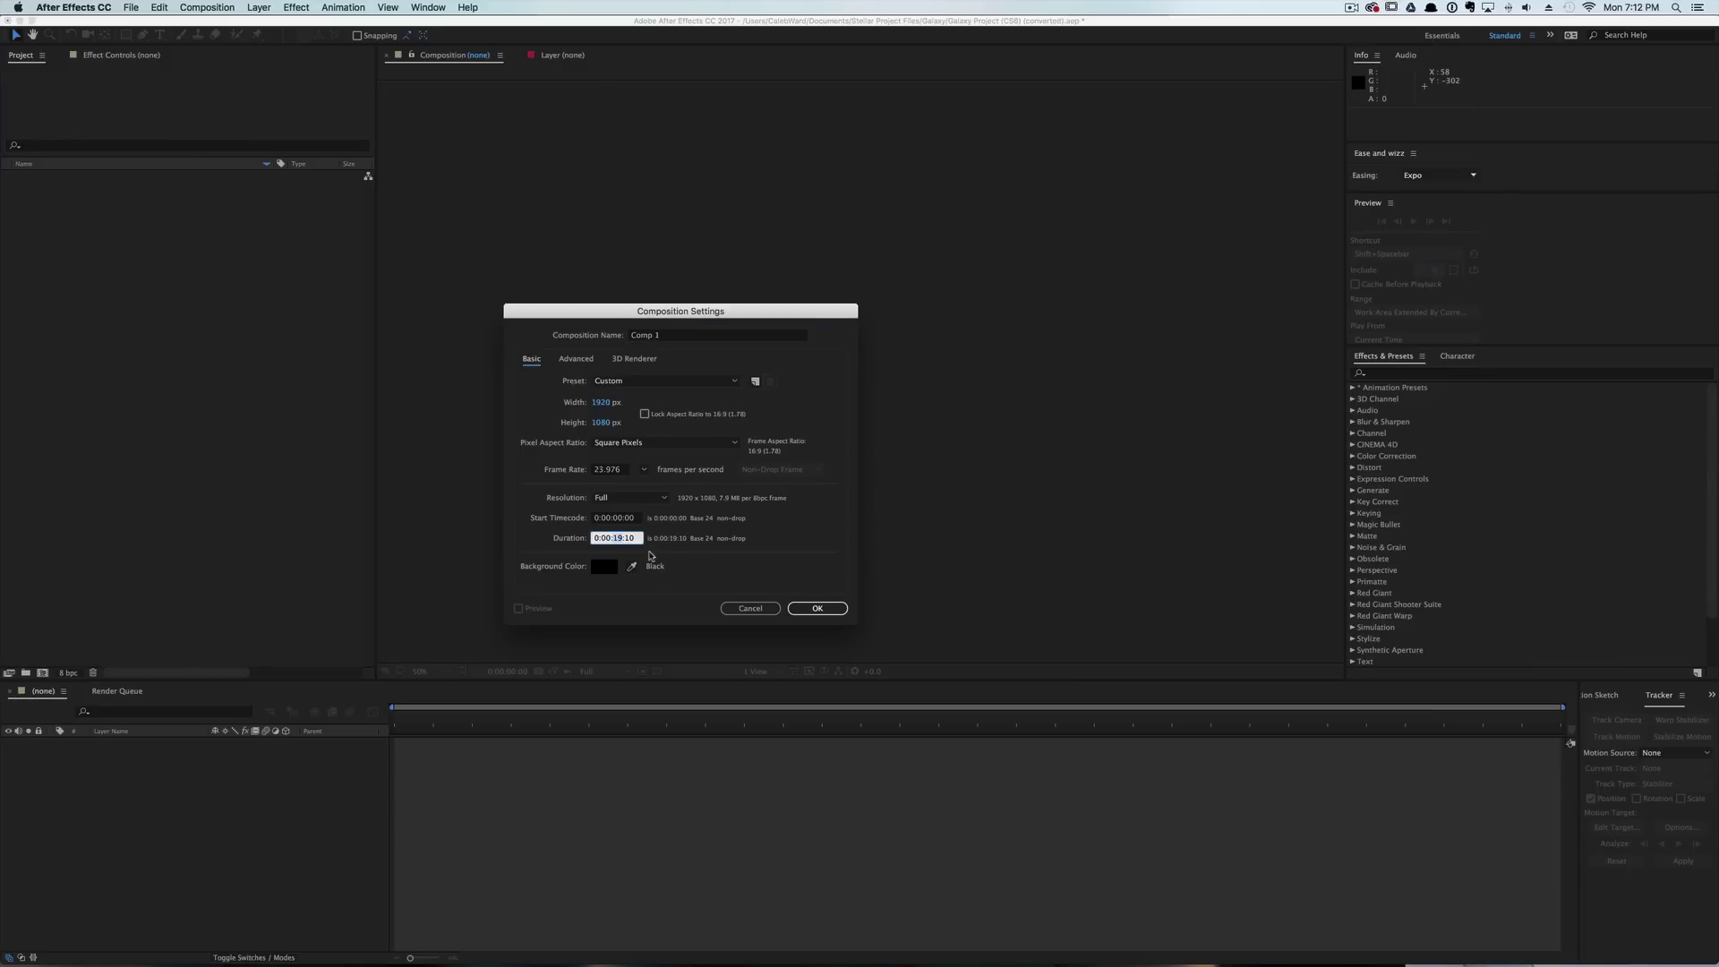
{"action": "type", "text": "5"}
{"action": "key", "text": "BackSpace"}
{"action": "key", "text": "BackSpace"}
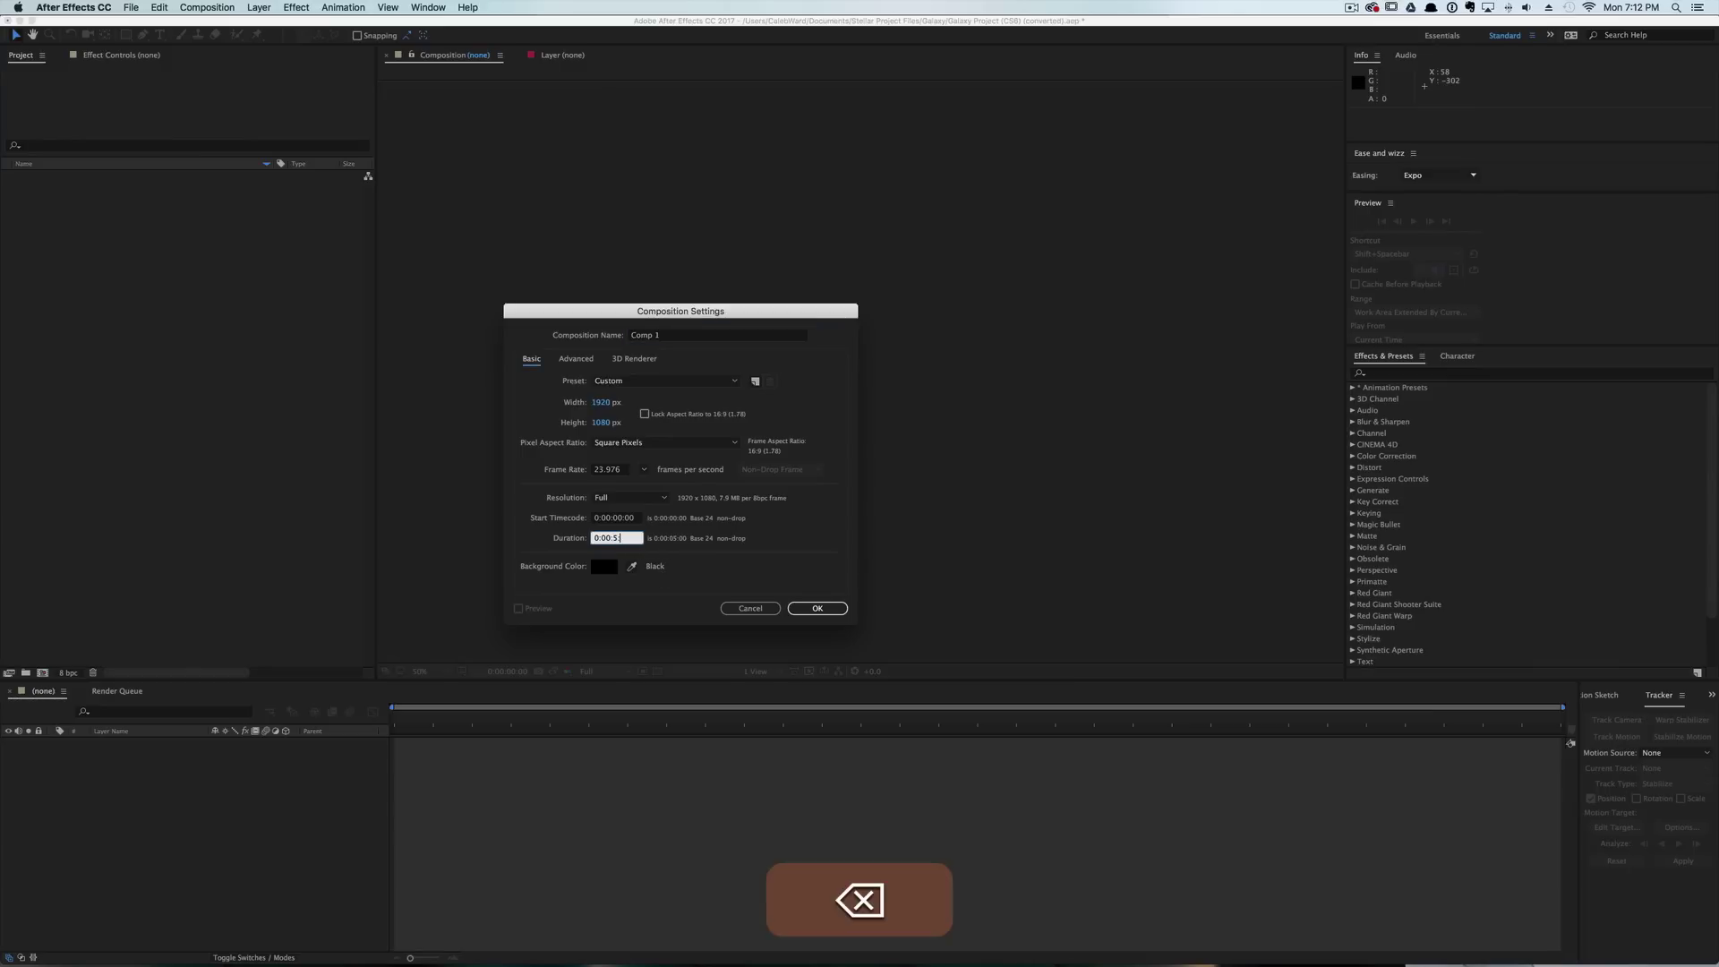
{"action": "type", "text": "00"}
{"action": "left_click", "coordinate": [837, 610]}
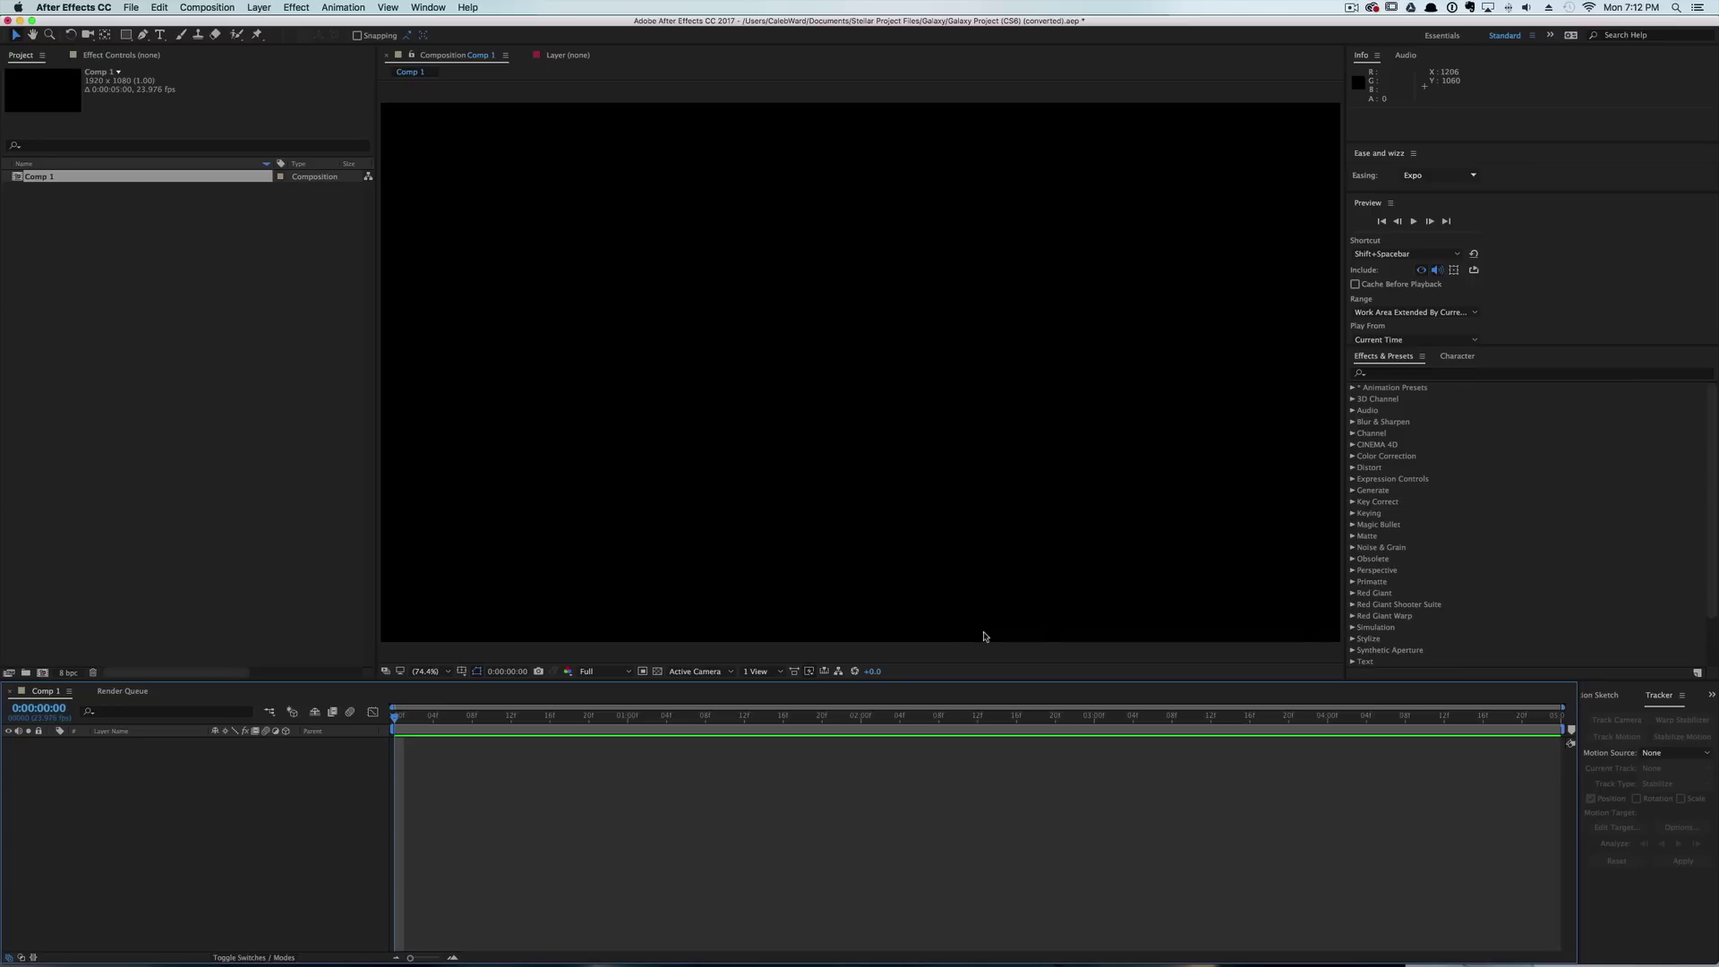
Add a black, composition-sized solid layer named BG.
{"action": "key", "text": "super+y"}
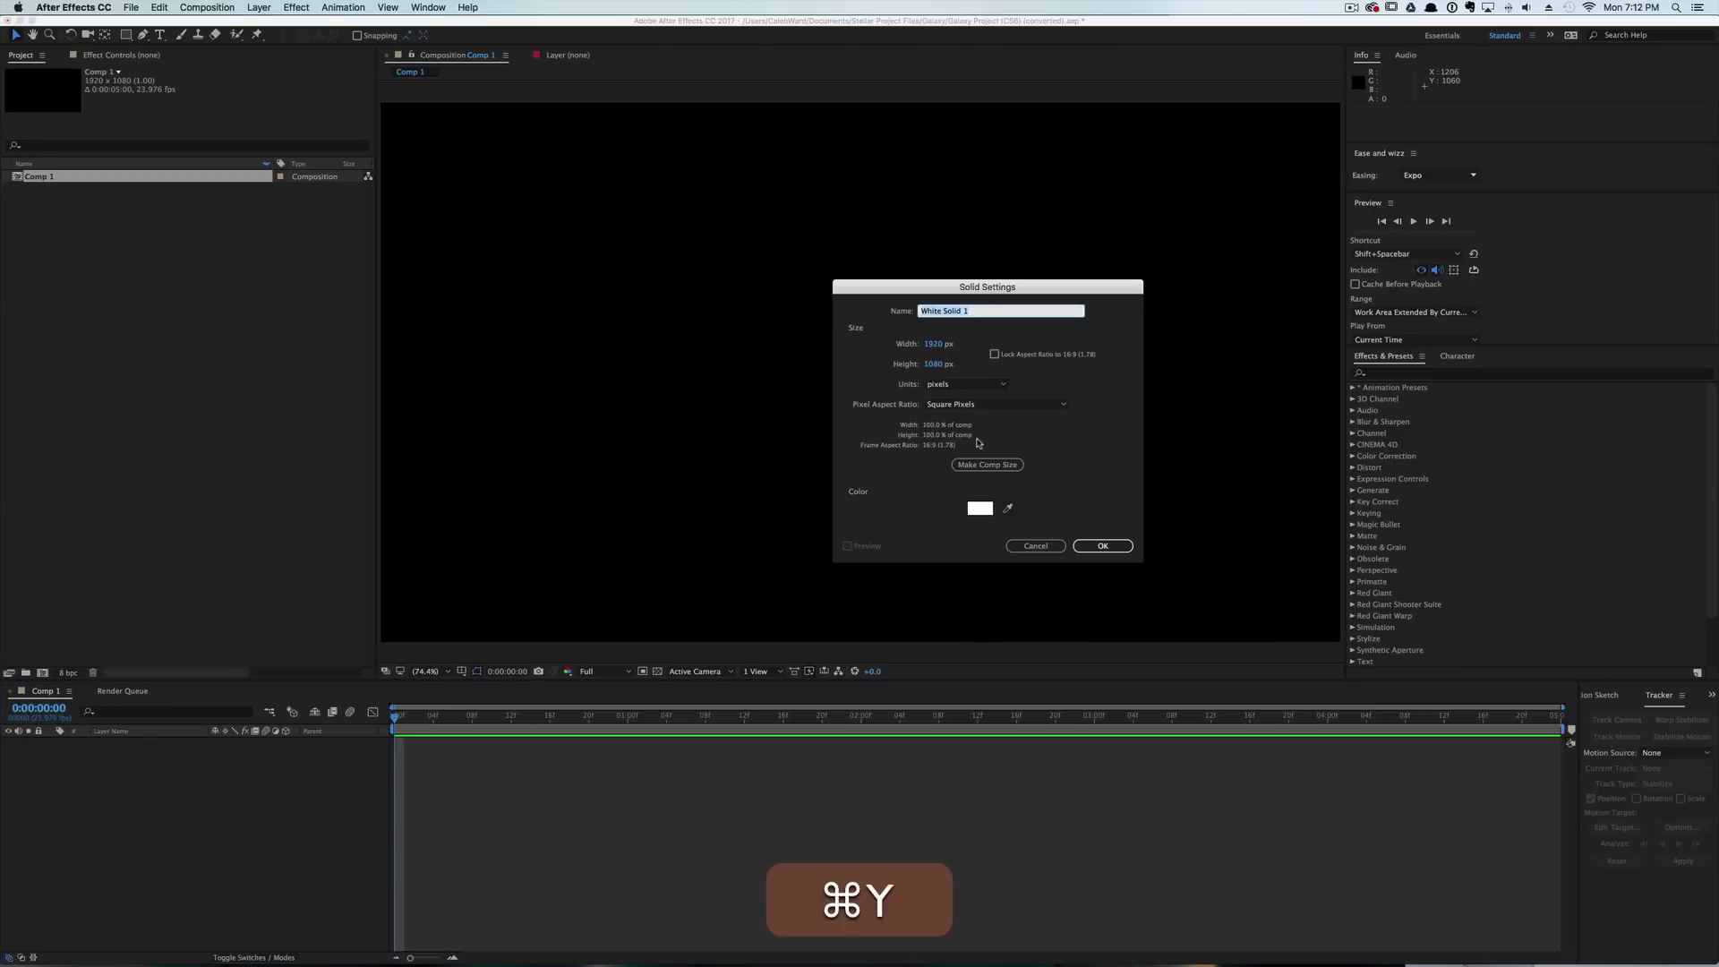
{"action": "left_click", "coordinate": [984, 507]}
{"action": "left_click", "coordinate": [802, 602]}
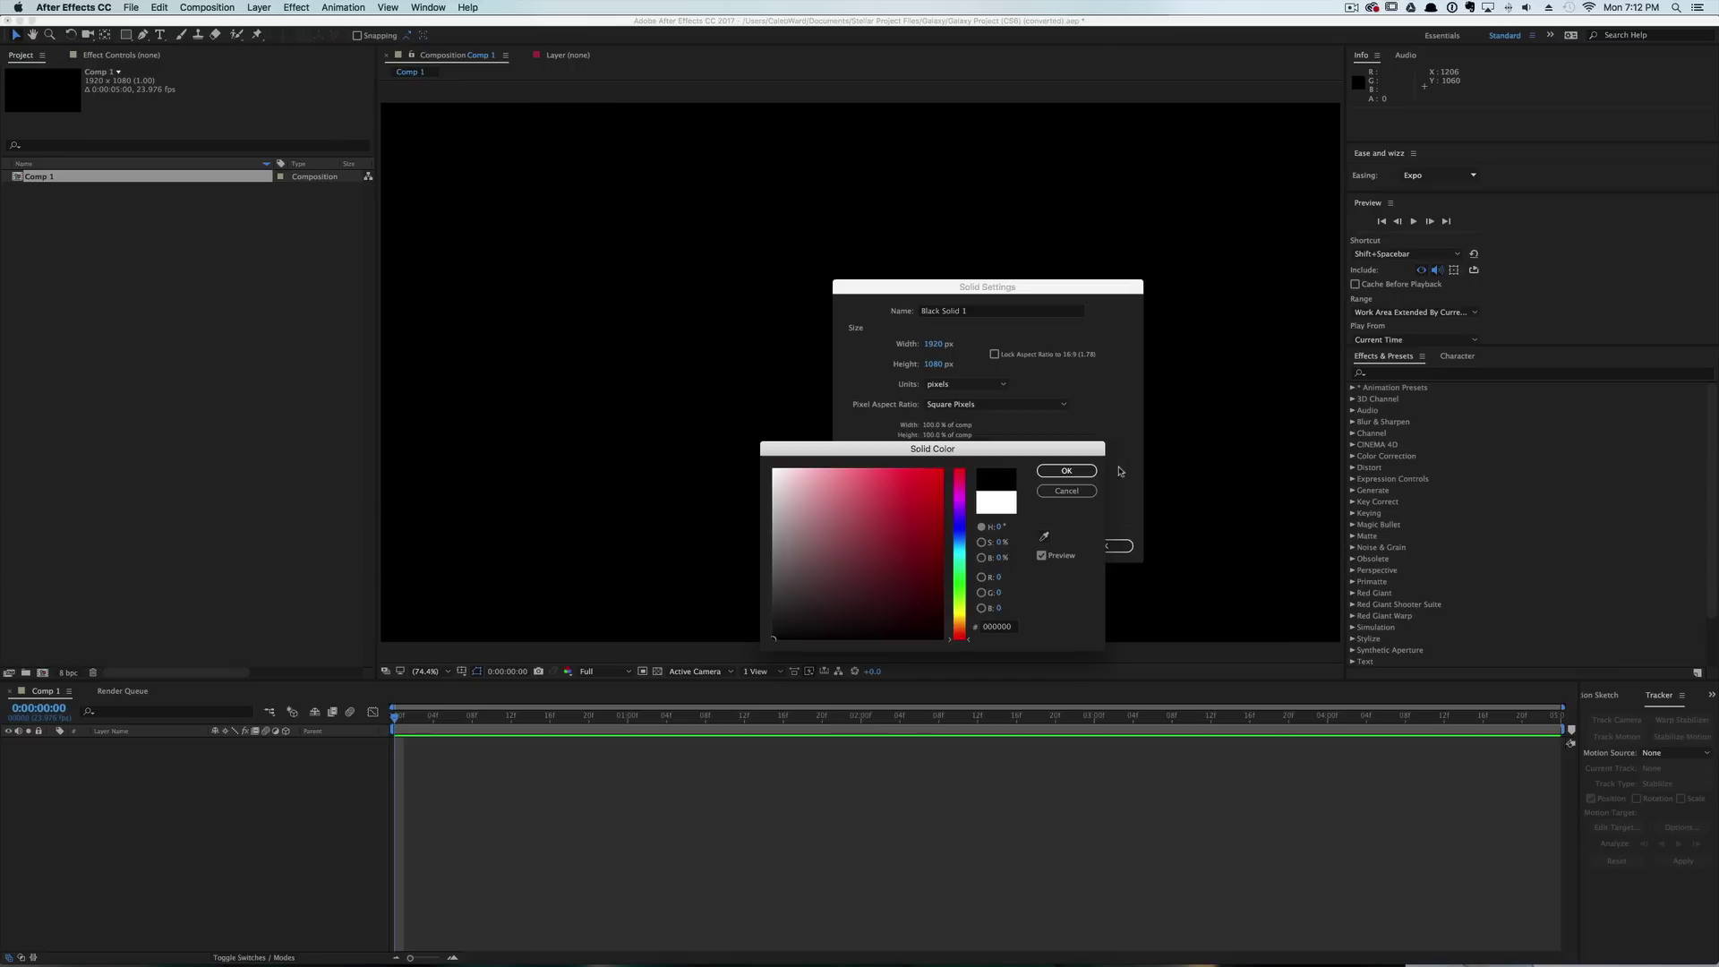
{"action": "left_click", "coordinate": [1063, 468]}
{"action": "left_click", "coordinate": [979, 310]}
{"action": "type", "text": "BG"}
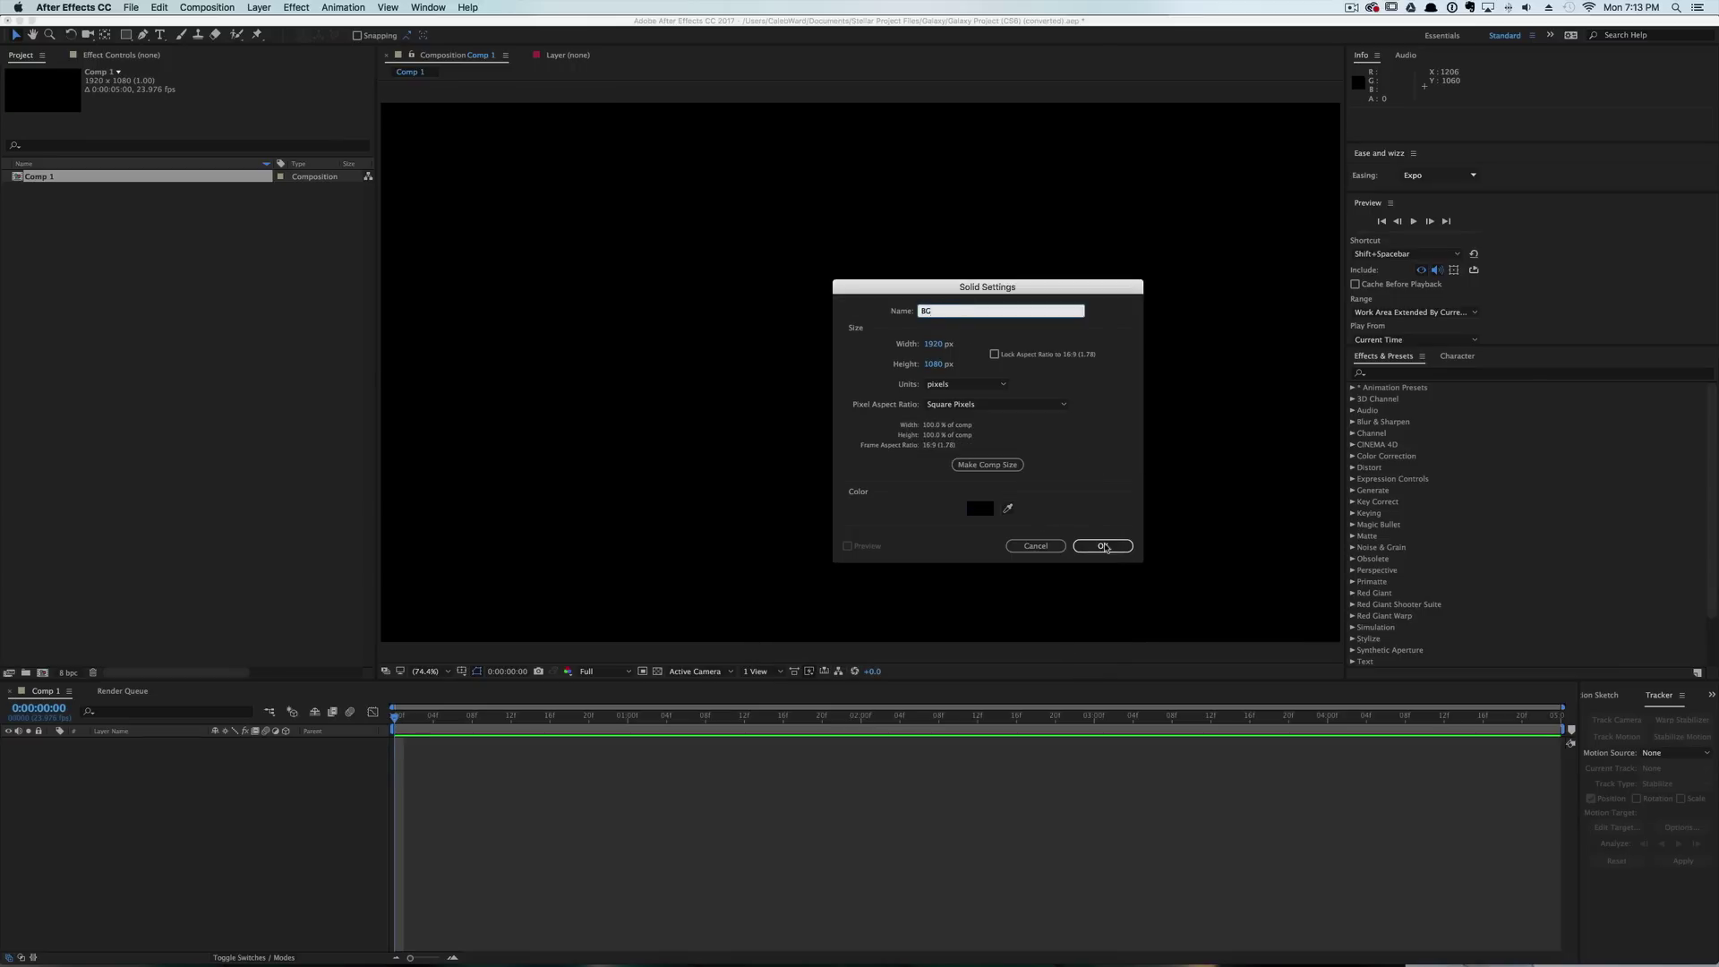
{"action": "left_click", "coordinate": [1104, 546]}
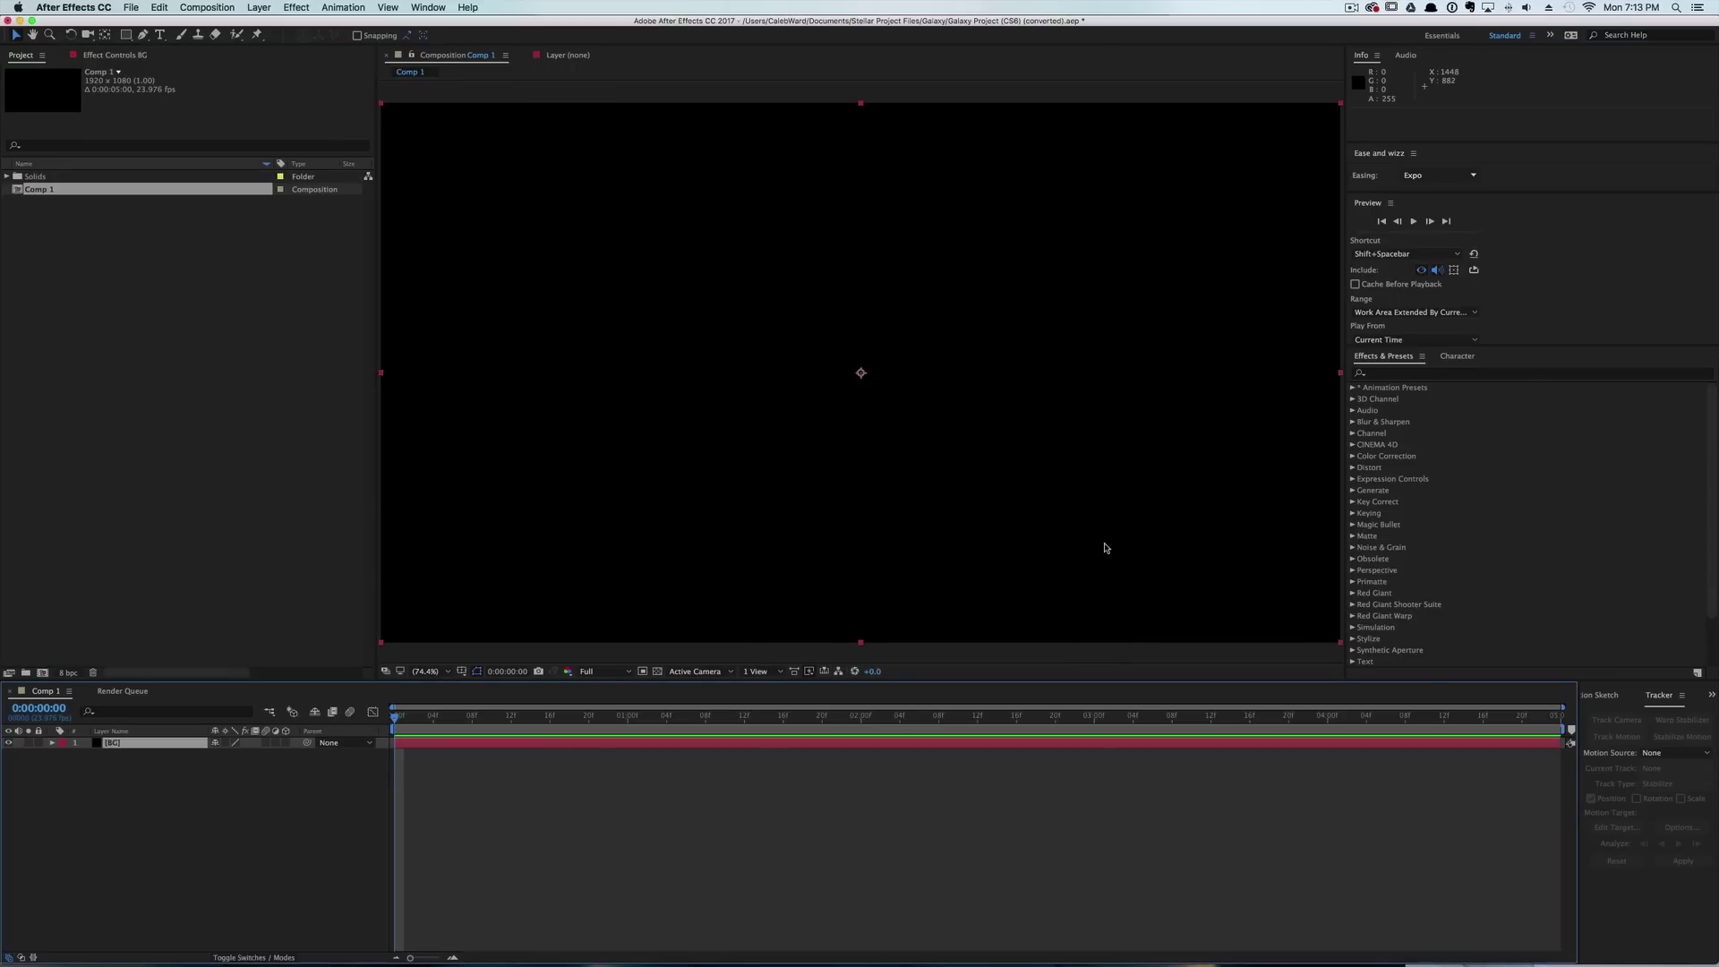
Add a white, composition-sized solid layer named Stars 1 above the BG layer.
{"action": "key", "text": "super+y"}
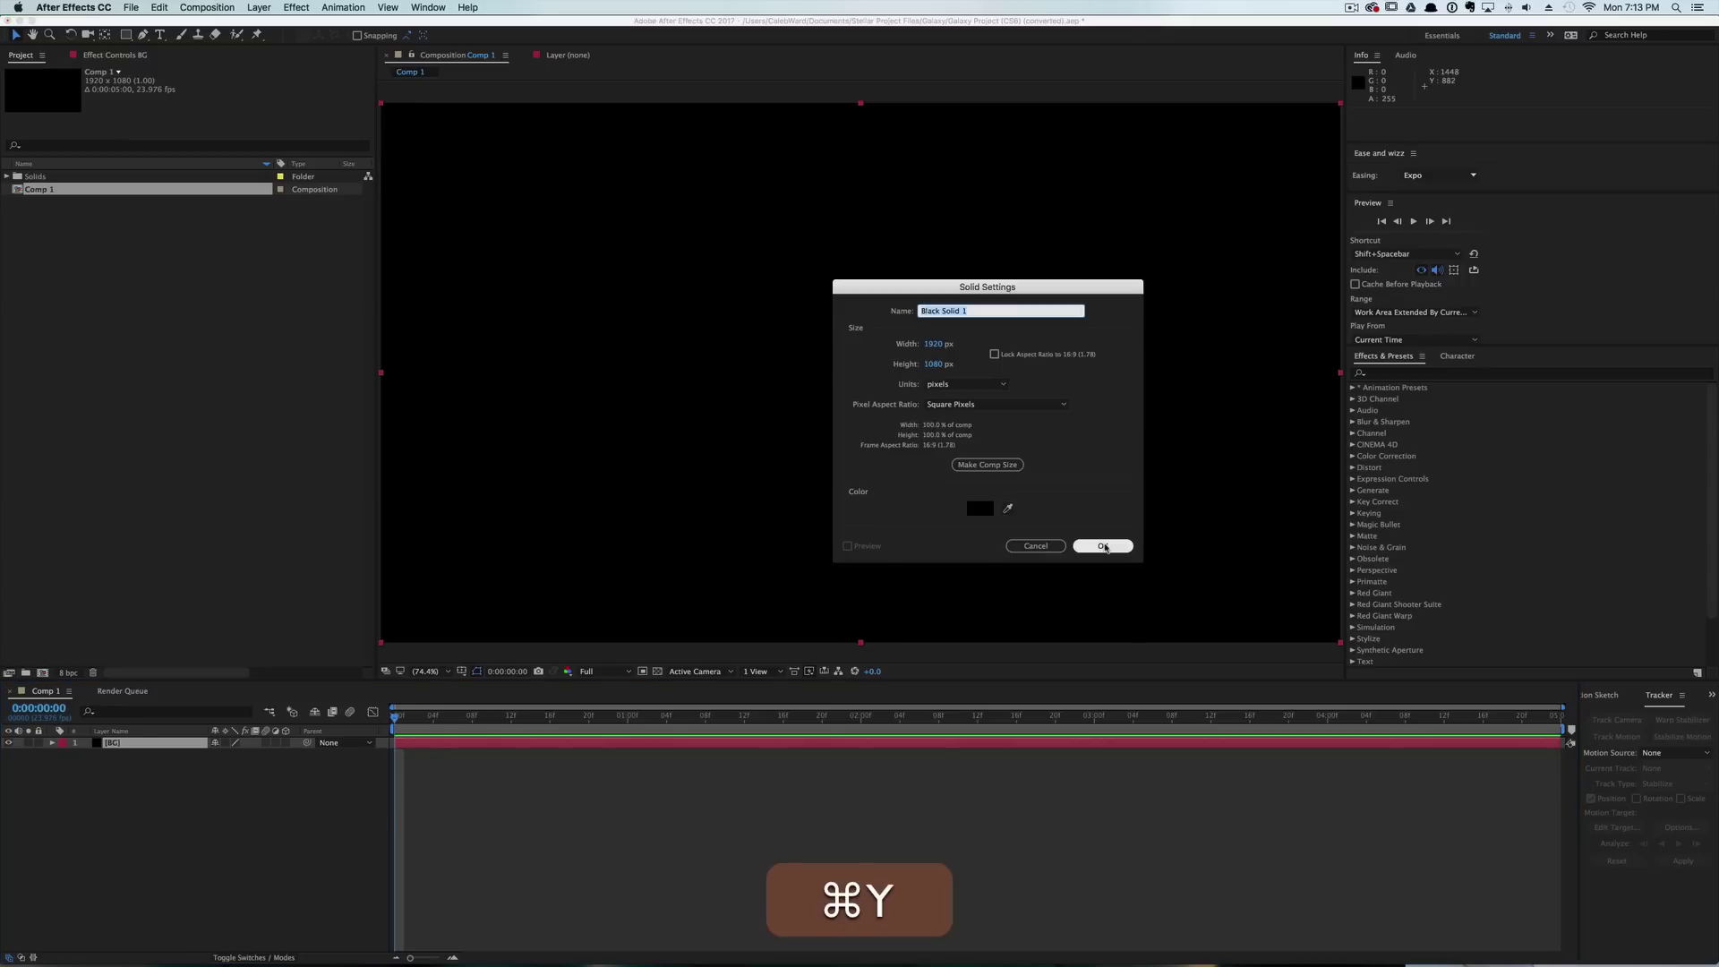
{"action": "type", "text": "Stars 1"}
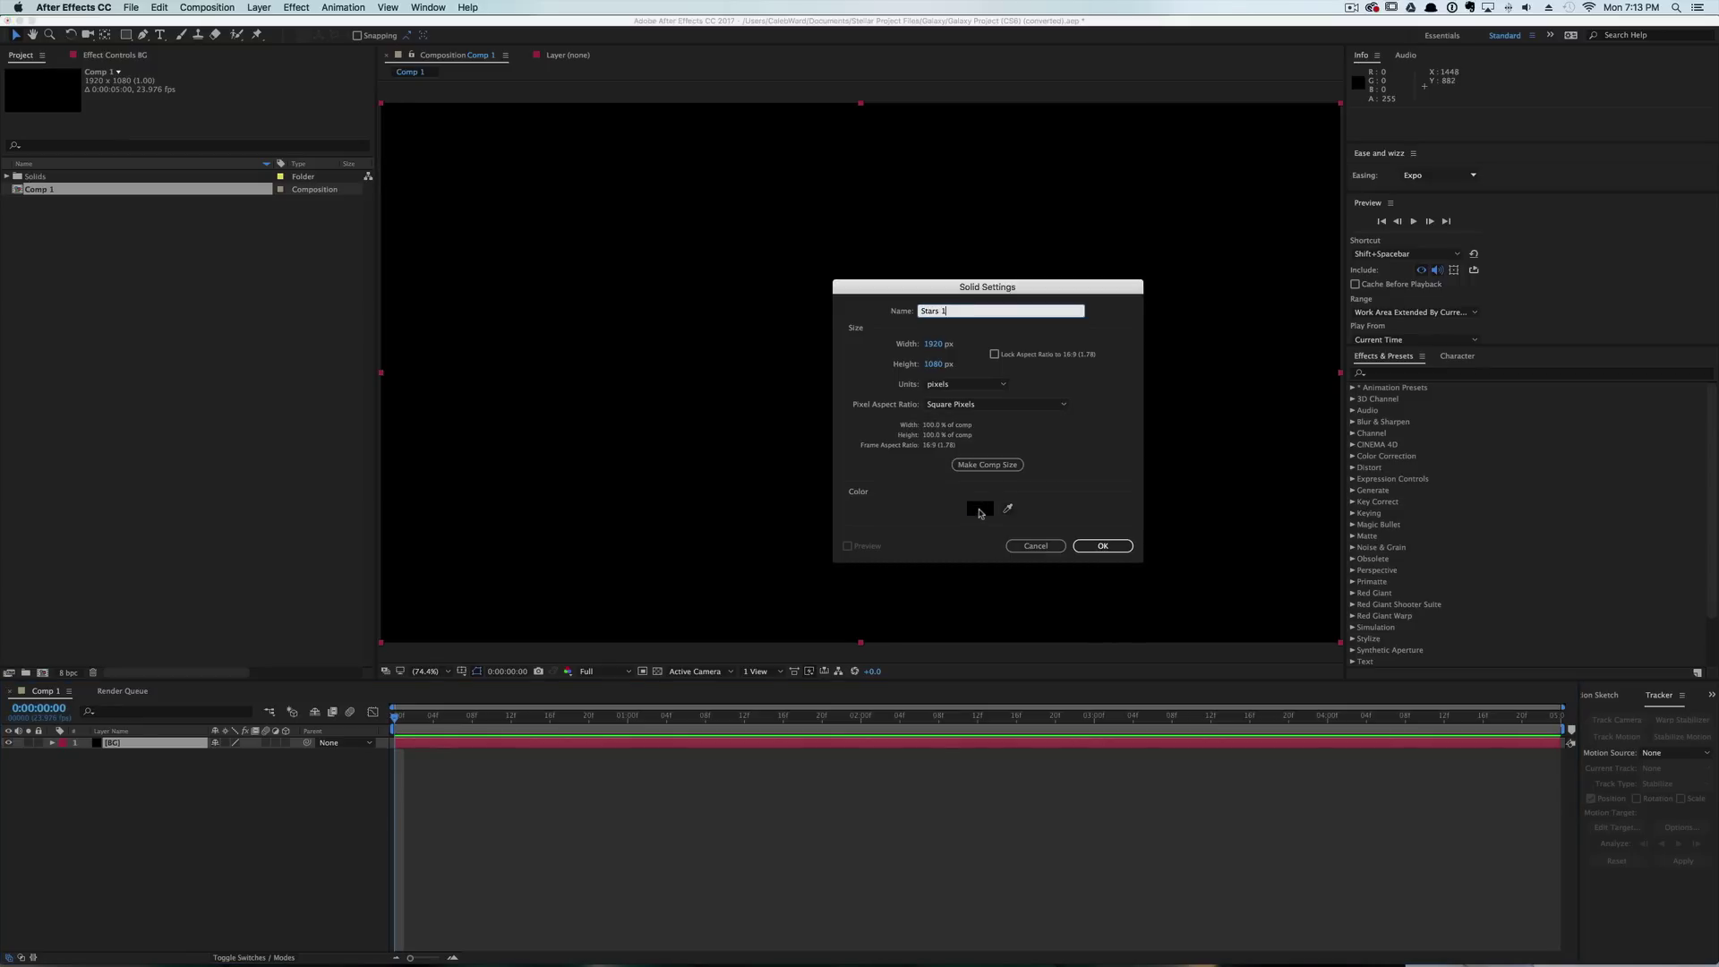
{"action": "left_click", "coordinate": [982, 508]}
{"action": "left_click", "coordinate": [1066, 470]}
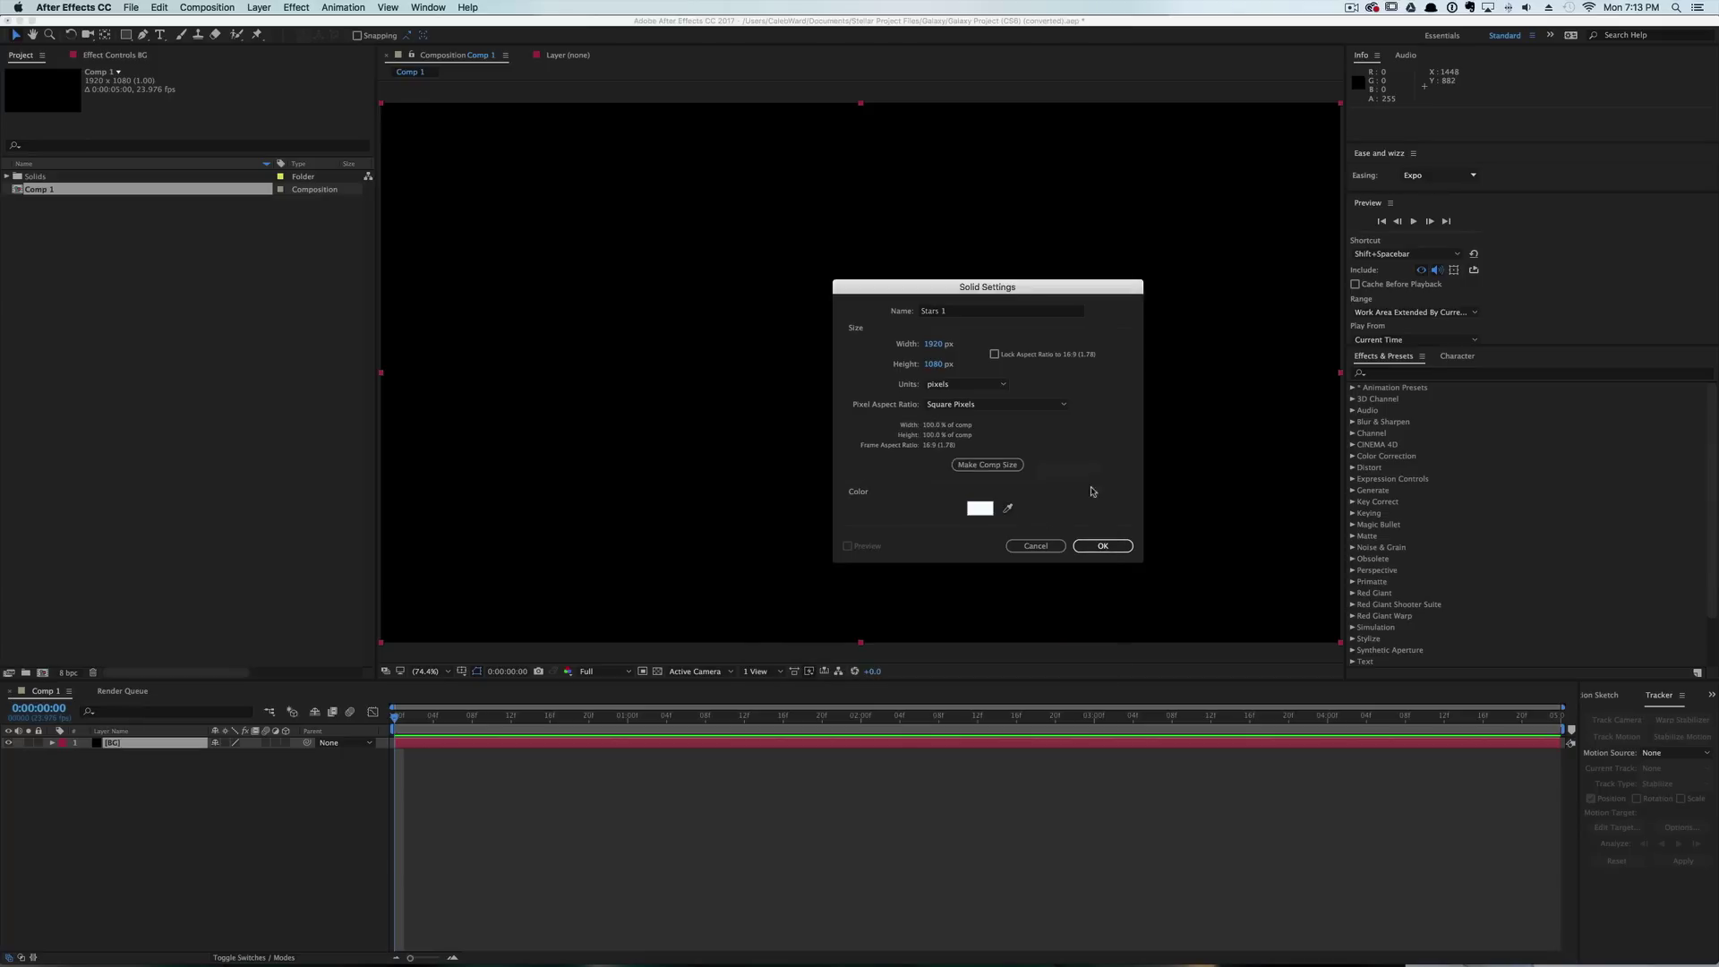
{"action": "left_click", "coordinate": [1103, 541]}
Find the CC Star Burst effect and apply it to the Stars 1 layer.
{"action": "left_click", "coordinate": [1436, 373]}
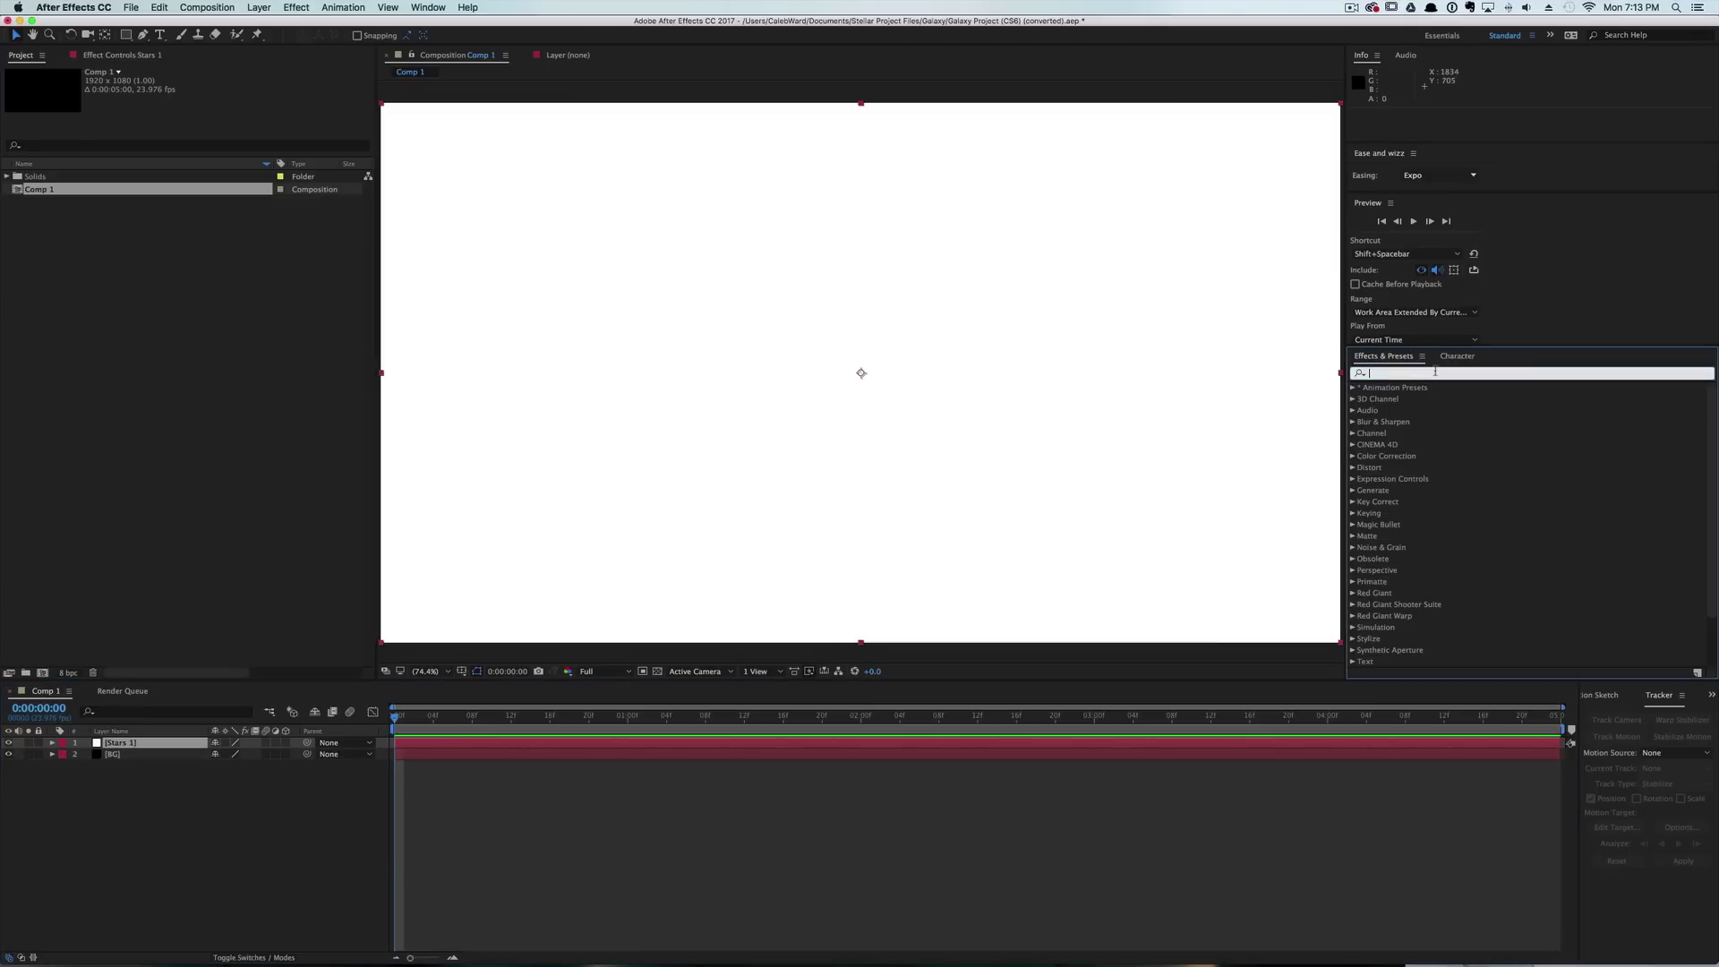
{"action": "type", "text": "CC Star"}
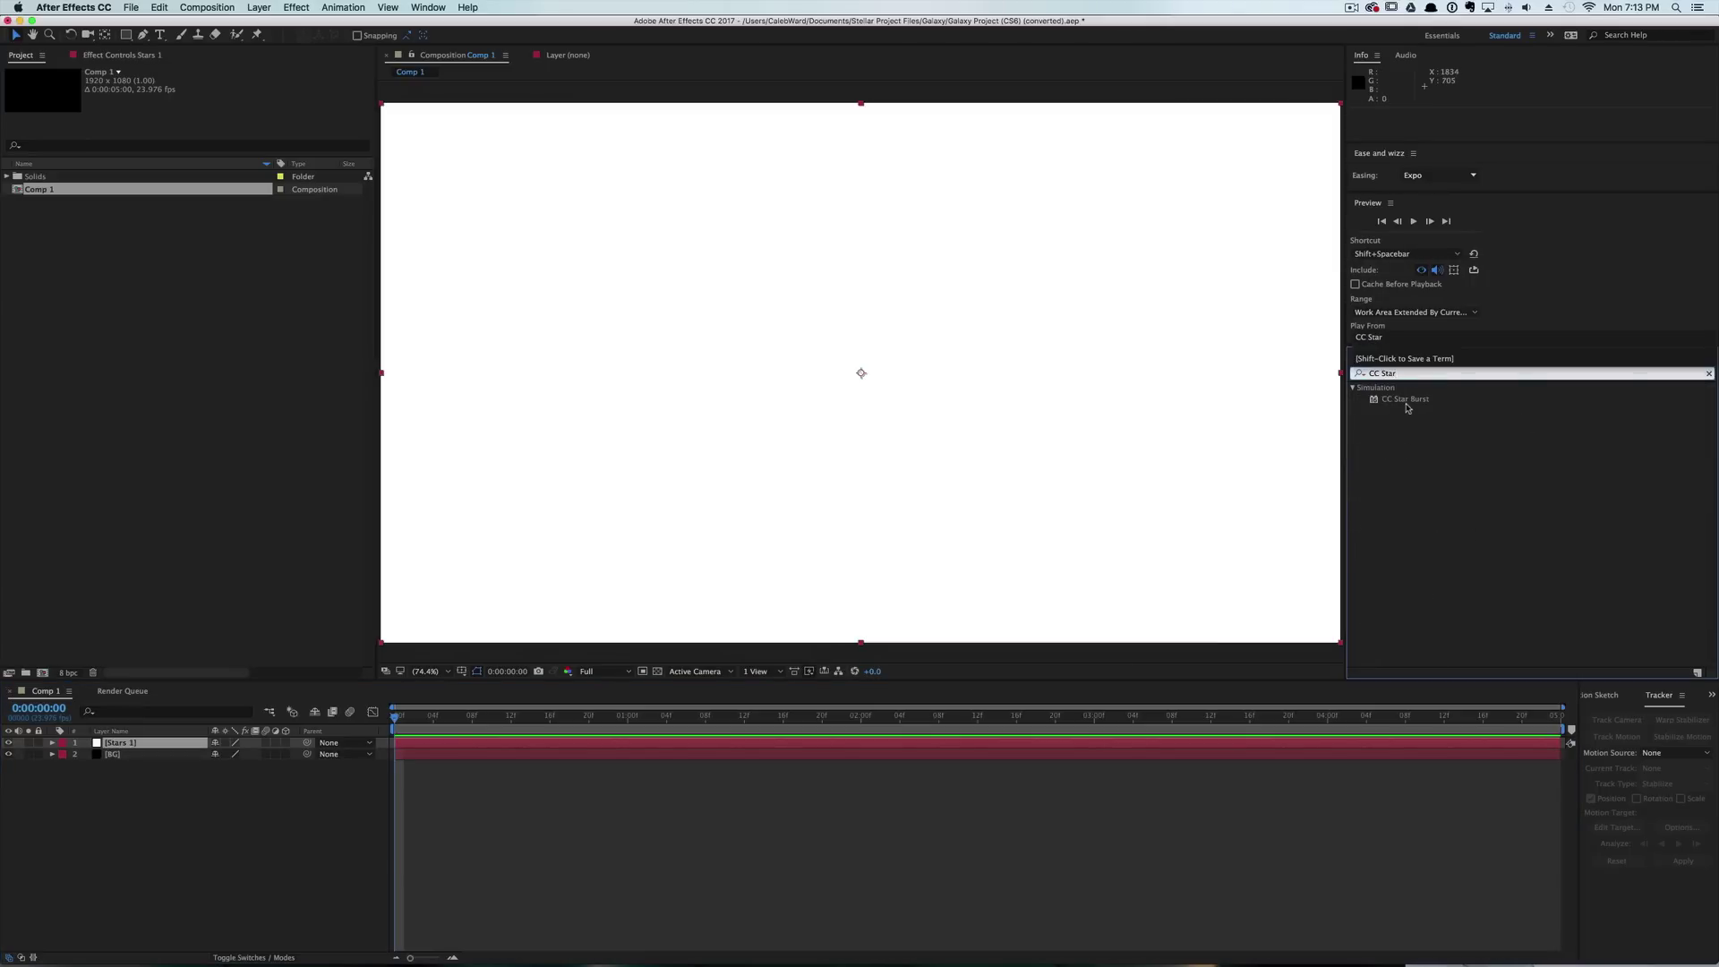
{"action": "left_click_drag", "start_coordinate": [1419, 403], "coordinate": [934, 424]}
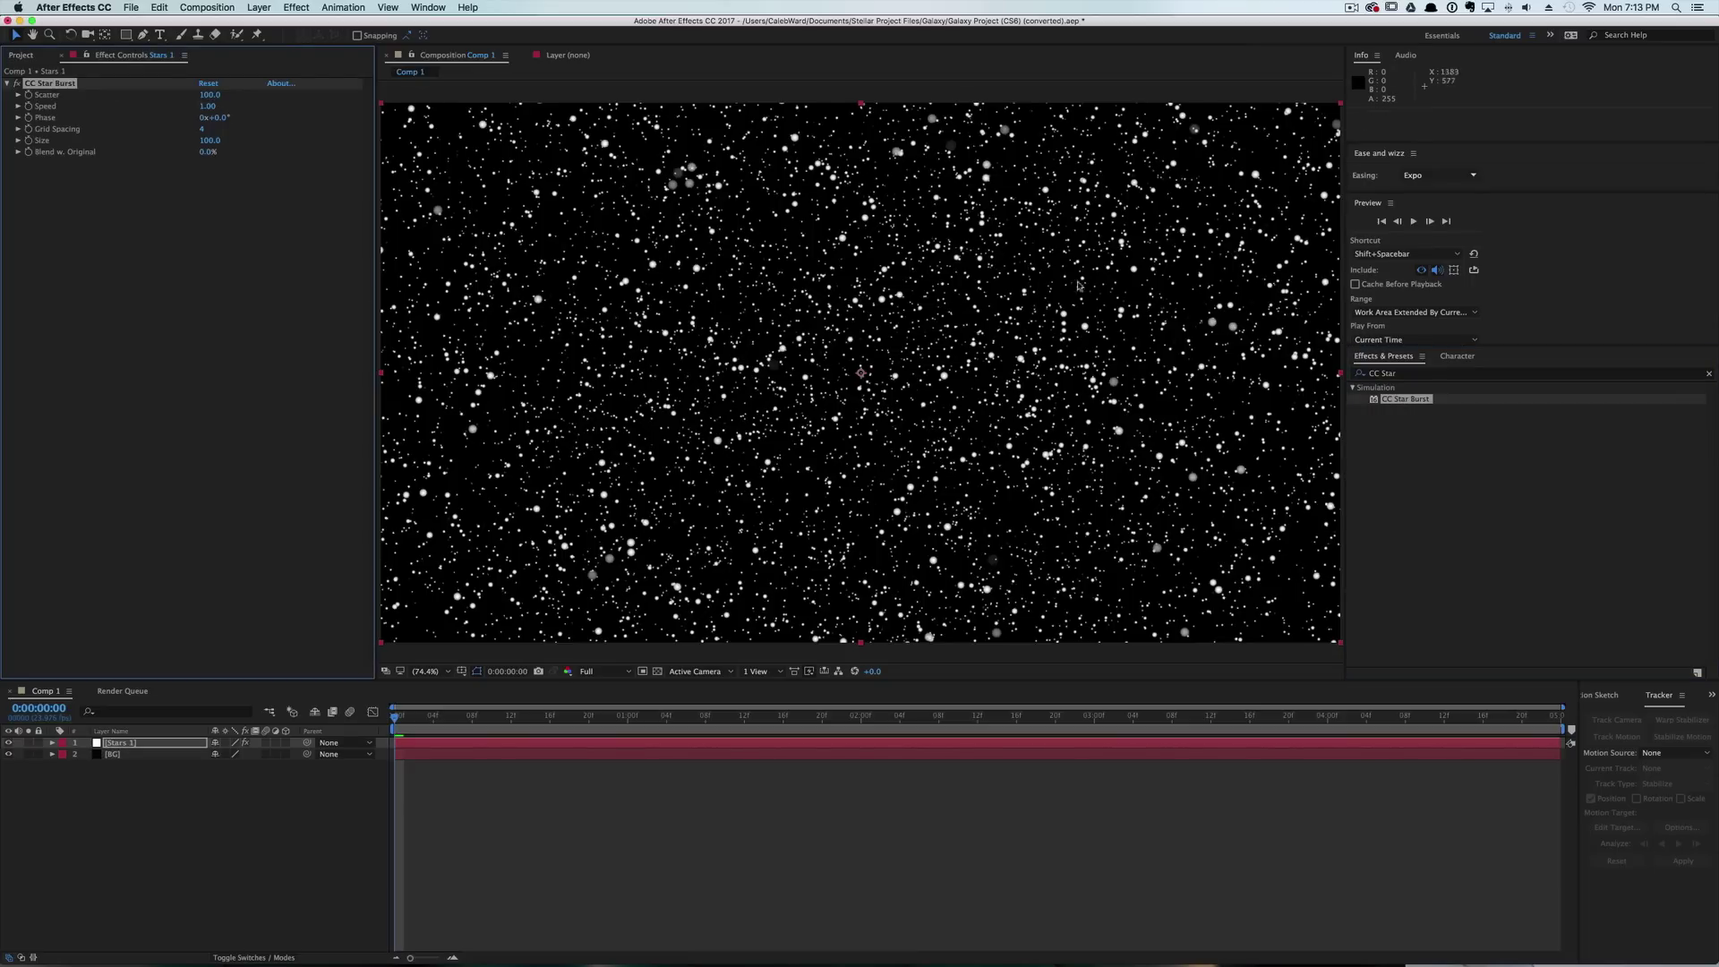
Set the Stars 1 layer's CC Star Burst size to 30 and its speed to 0.
{"action": "left_click_drag", "start_coordinate": [210, 141], "coordinate": [180, 146]}
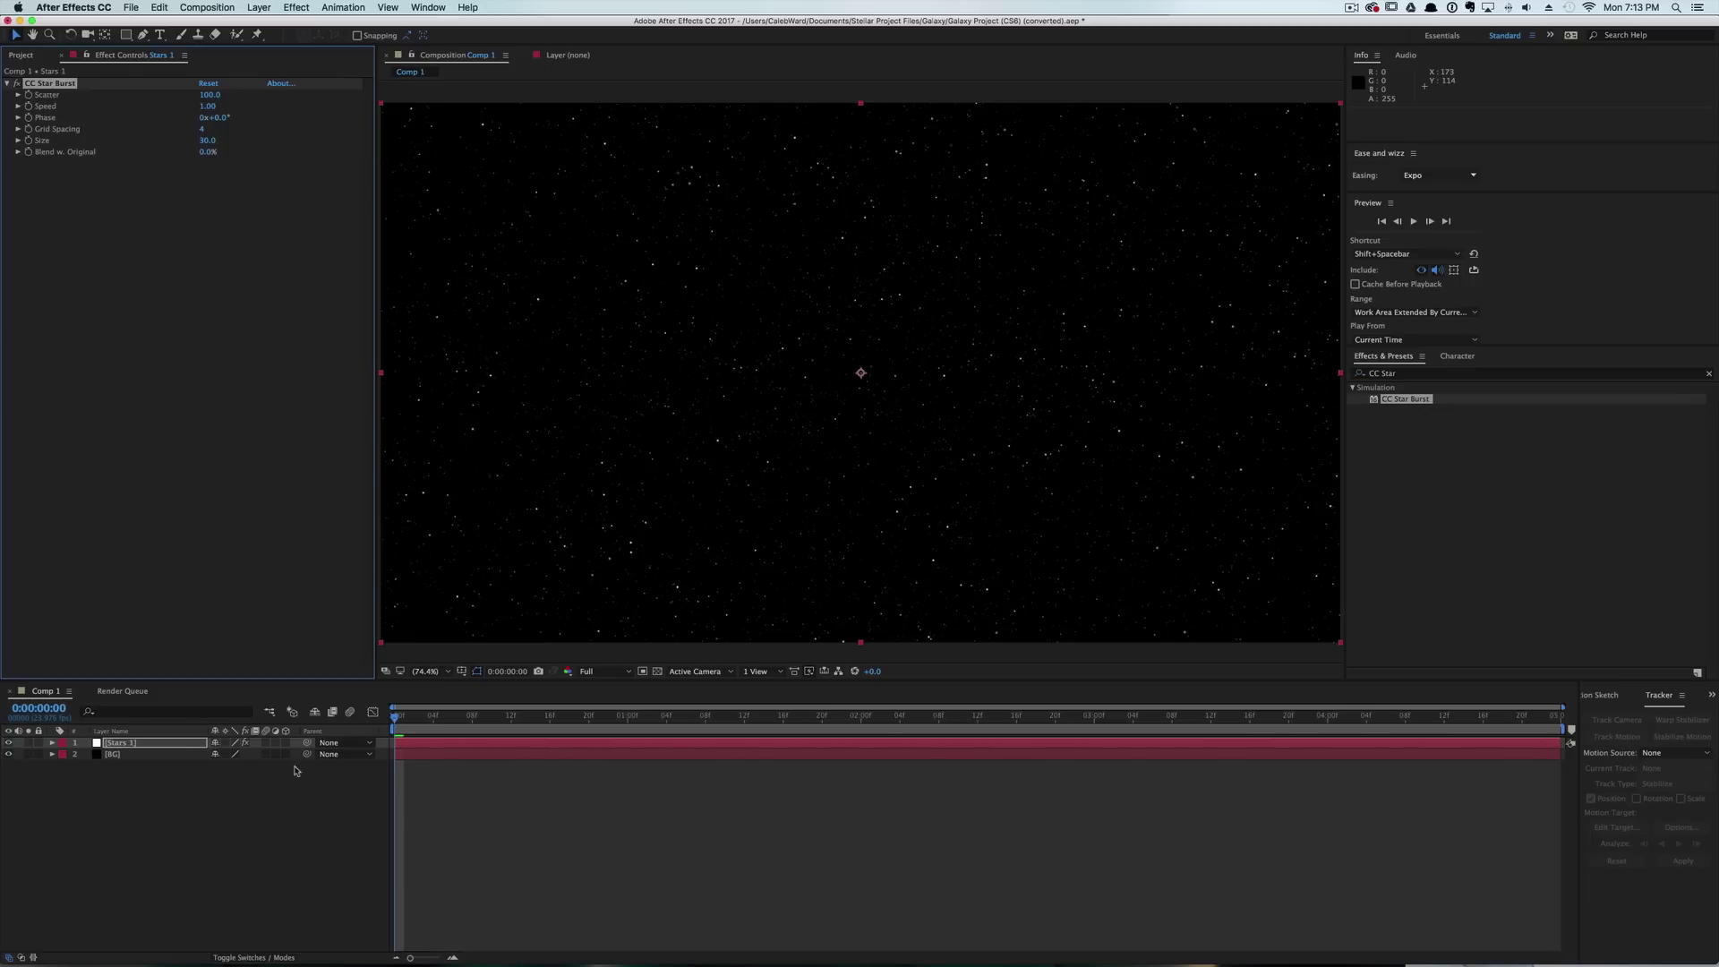
{"action": "left_click", "coordinate": [207, 106]}
{"action": "type", "text": "0"}
{"action": "left_click", "coordinate": [266, 472]}
{"action": "left_click", "coordinate": [354, 865]}
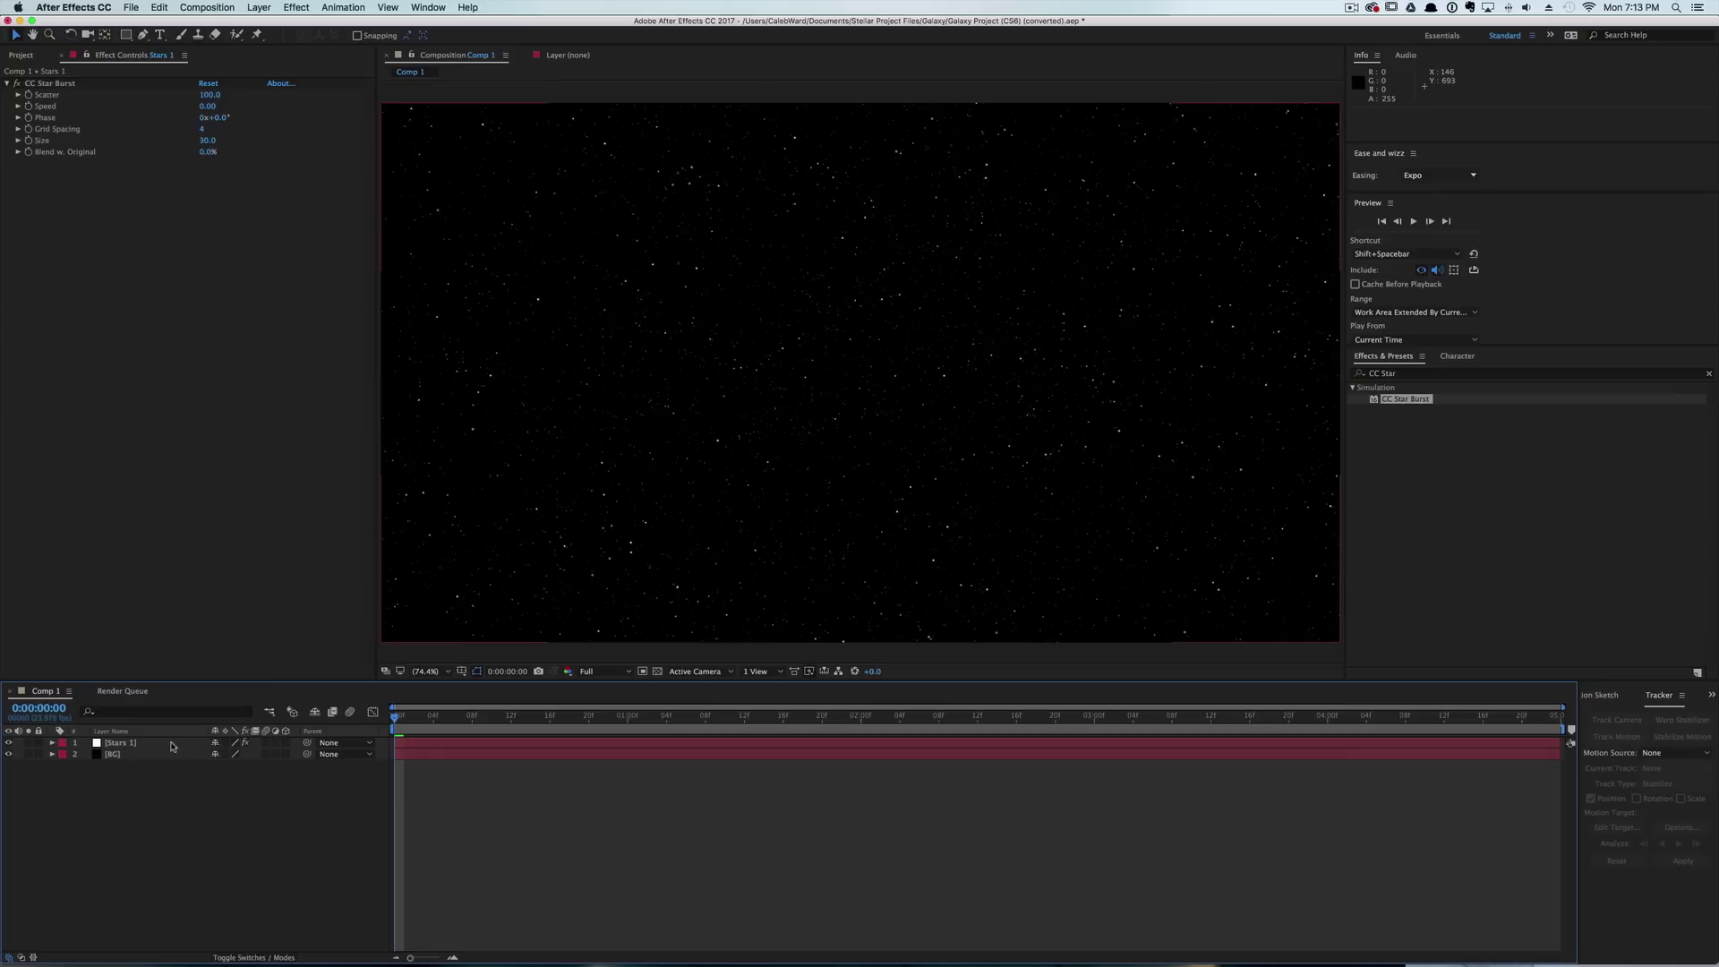
Make Stars 1 a 3D layer and set its Z position to 10000.
{"action": "left_click", "coordinate": [286, 743]}
{"action": "left_click", "coordinate": [193, 744]}
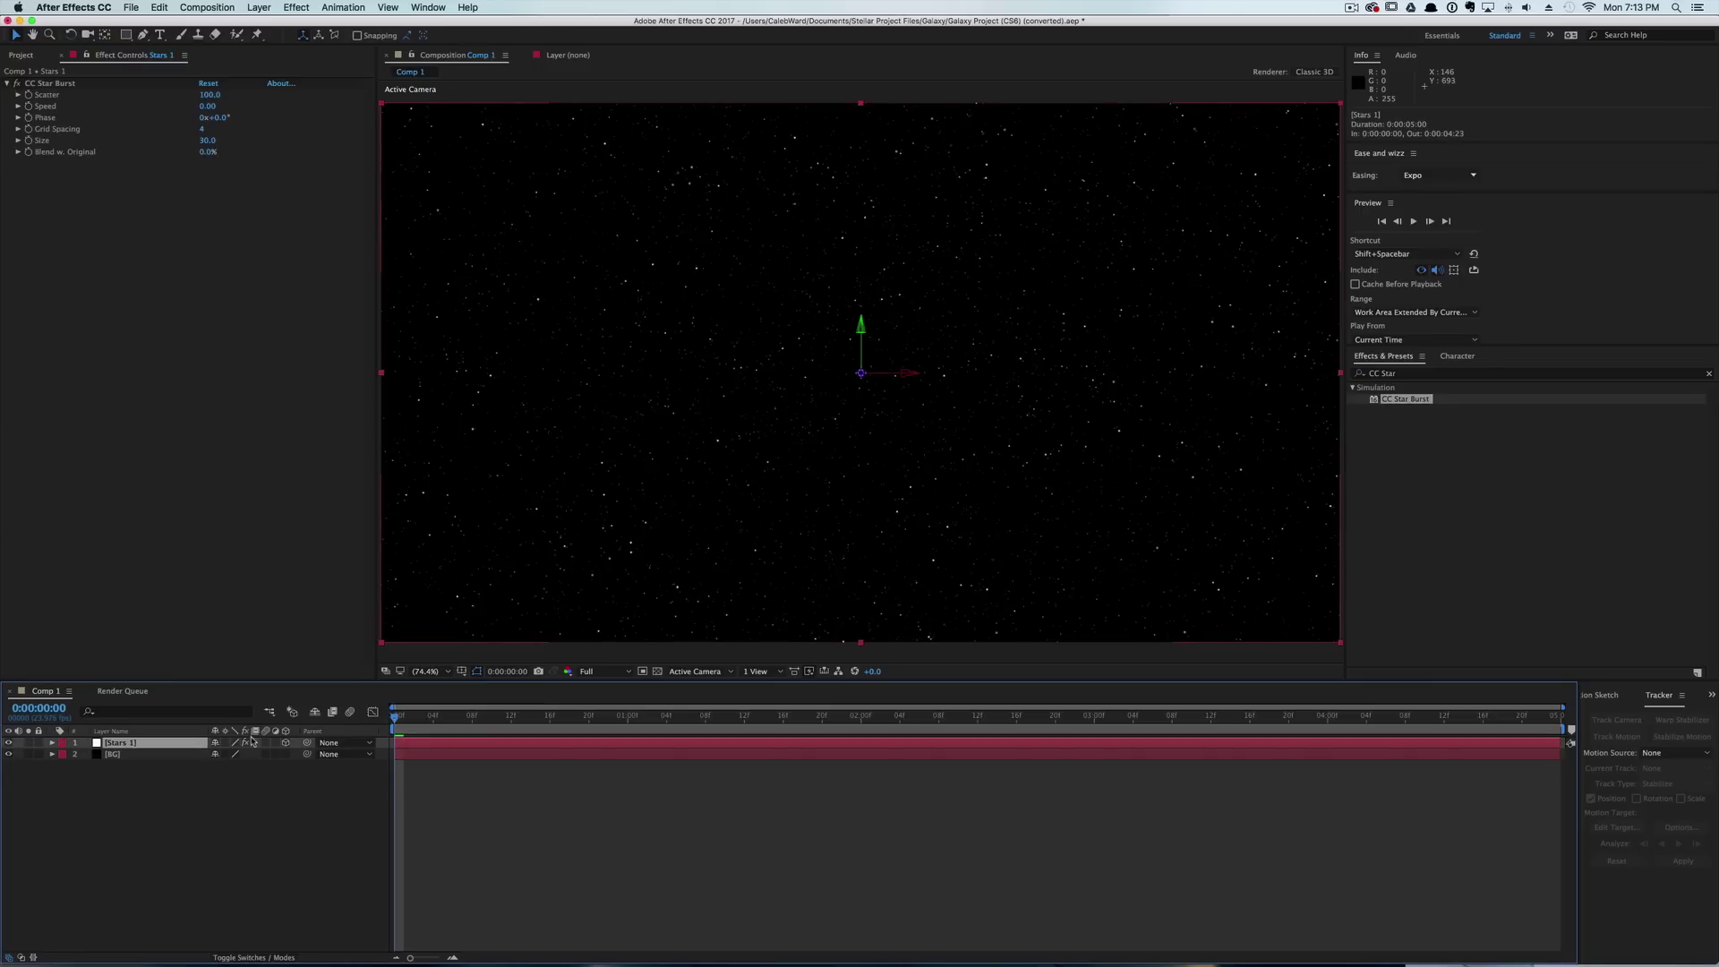
{"action": "key", "text": "p"}
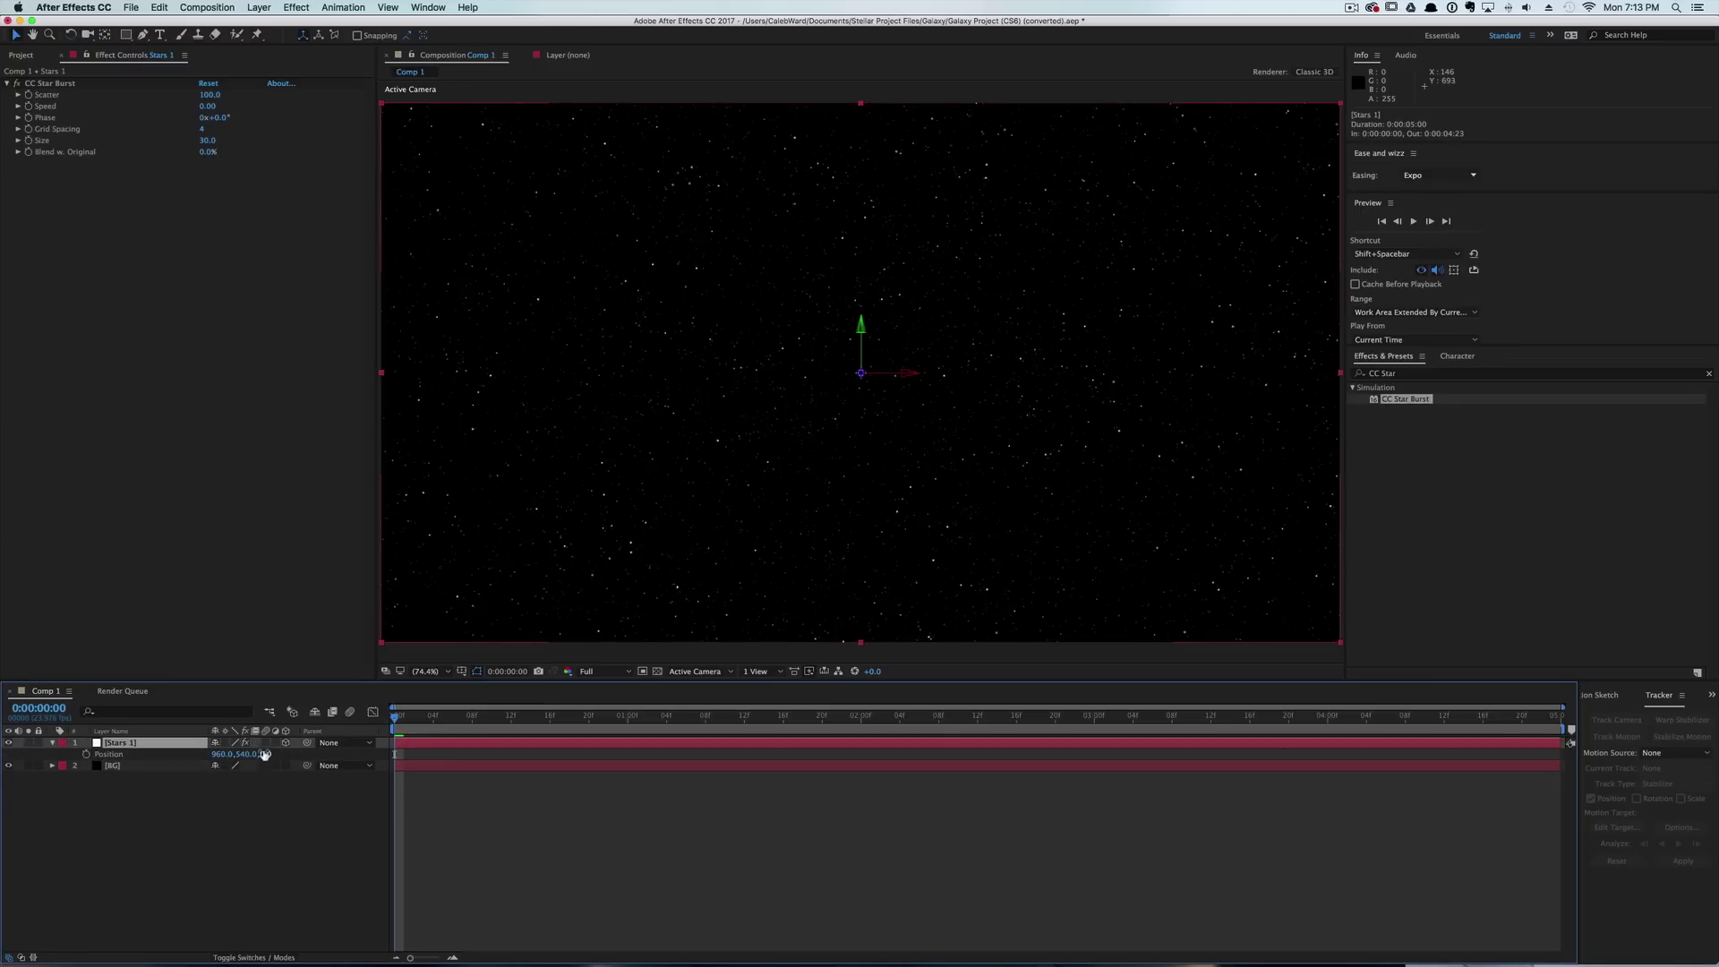
{"action": "left_click_drag", "start_coordinate": [265, 761], "coordinate": [1119, 697]}
{"action": "left_click", "coordinate": [273, 754]}
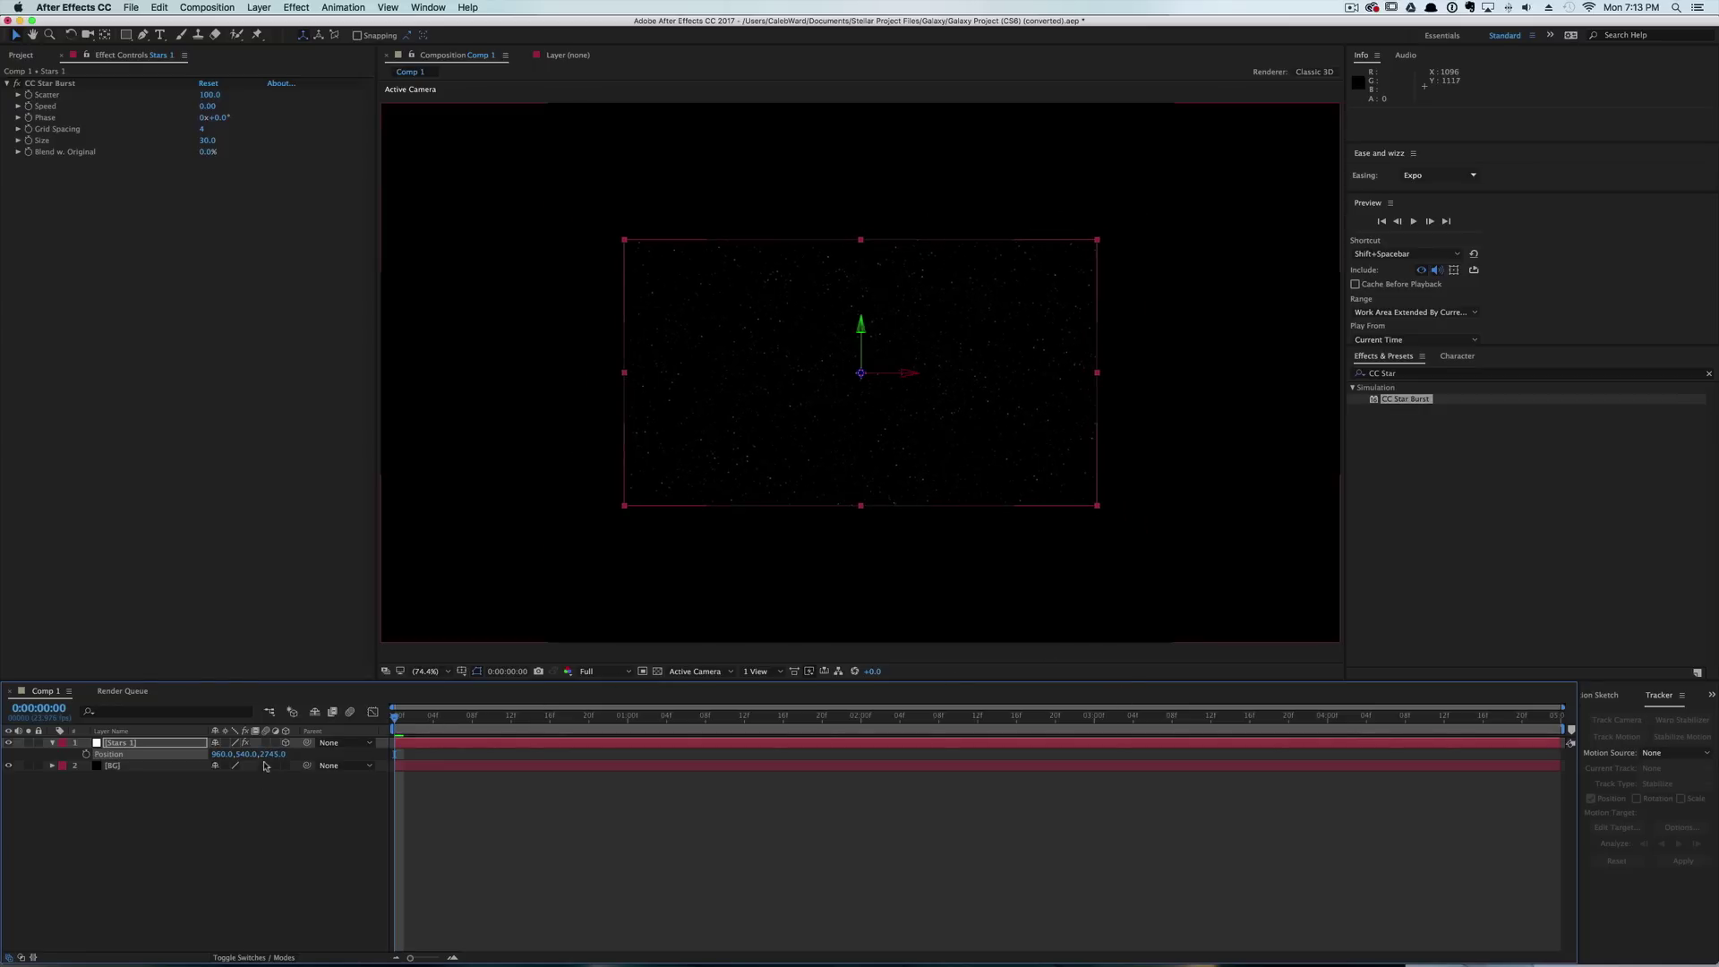
{"action": "type", "text": "10000"}
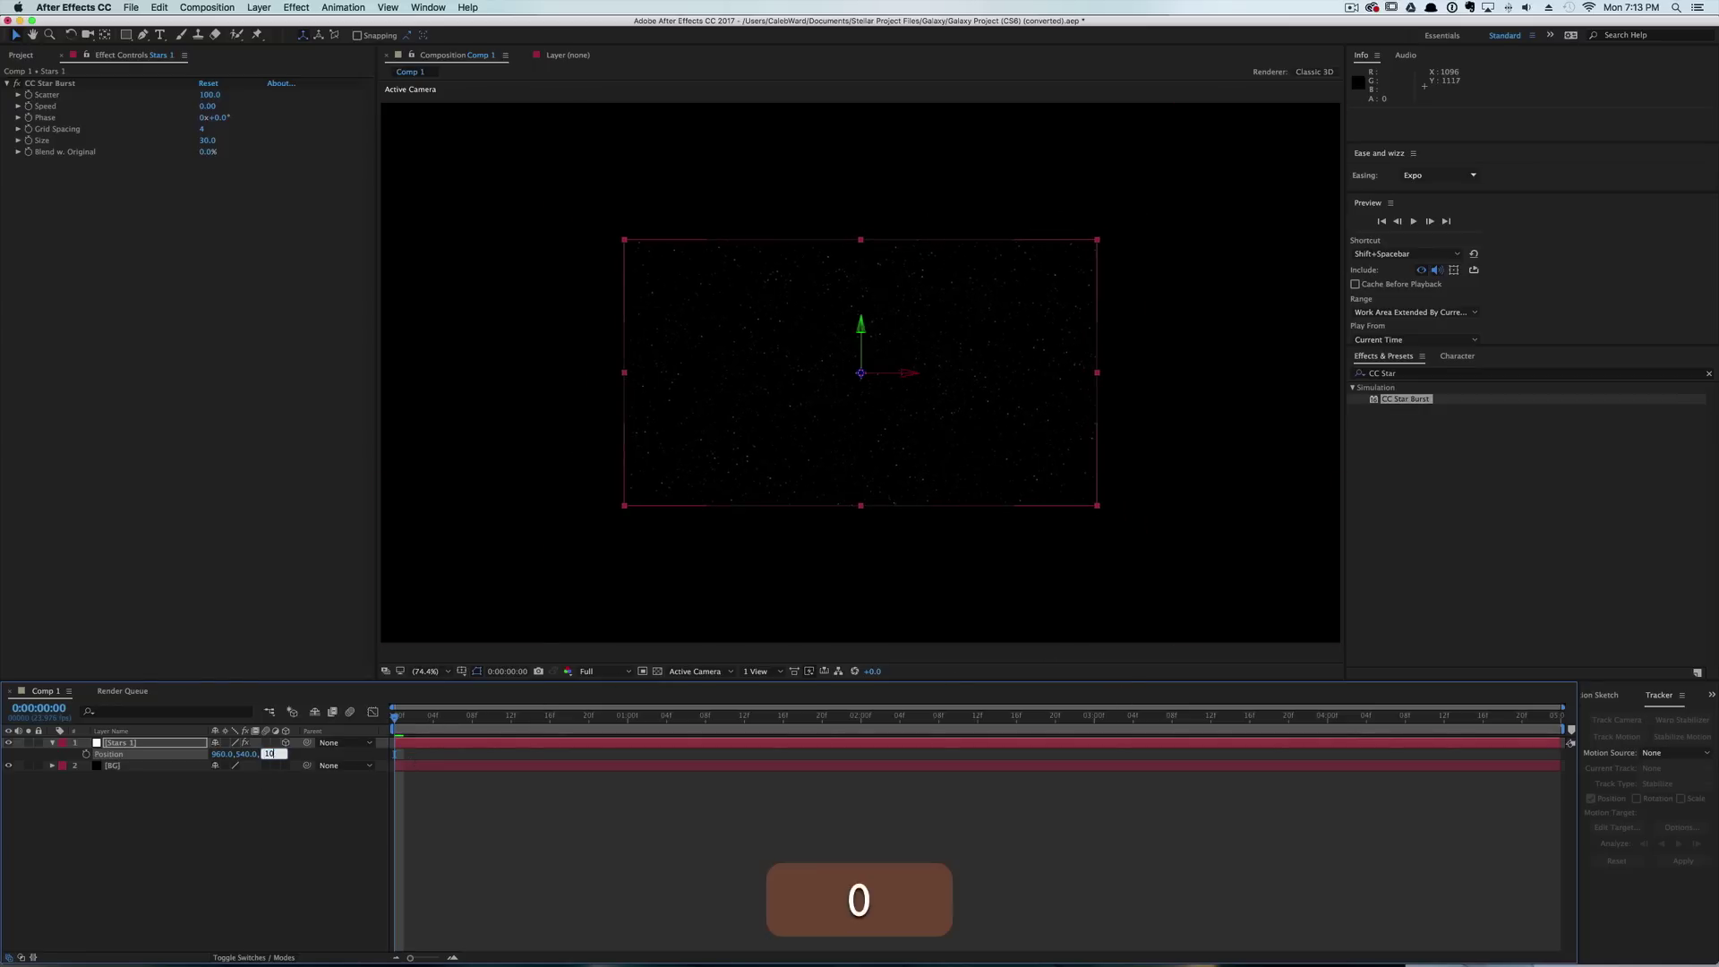
{"action": "left_click", "coordinate": [358, 830]}
Scale the Stars 1 layer up to about 483% so the stars fill the frame again.
{"action": "left_click", "coordinate": [185, 744]}
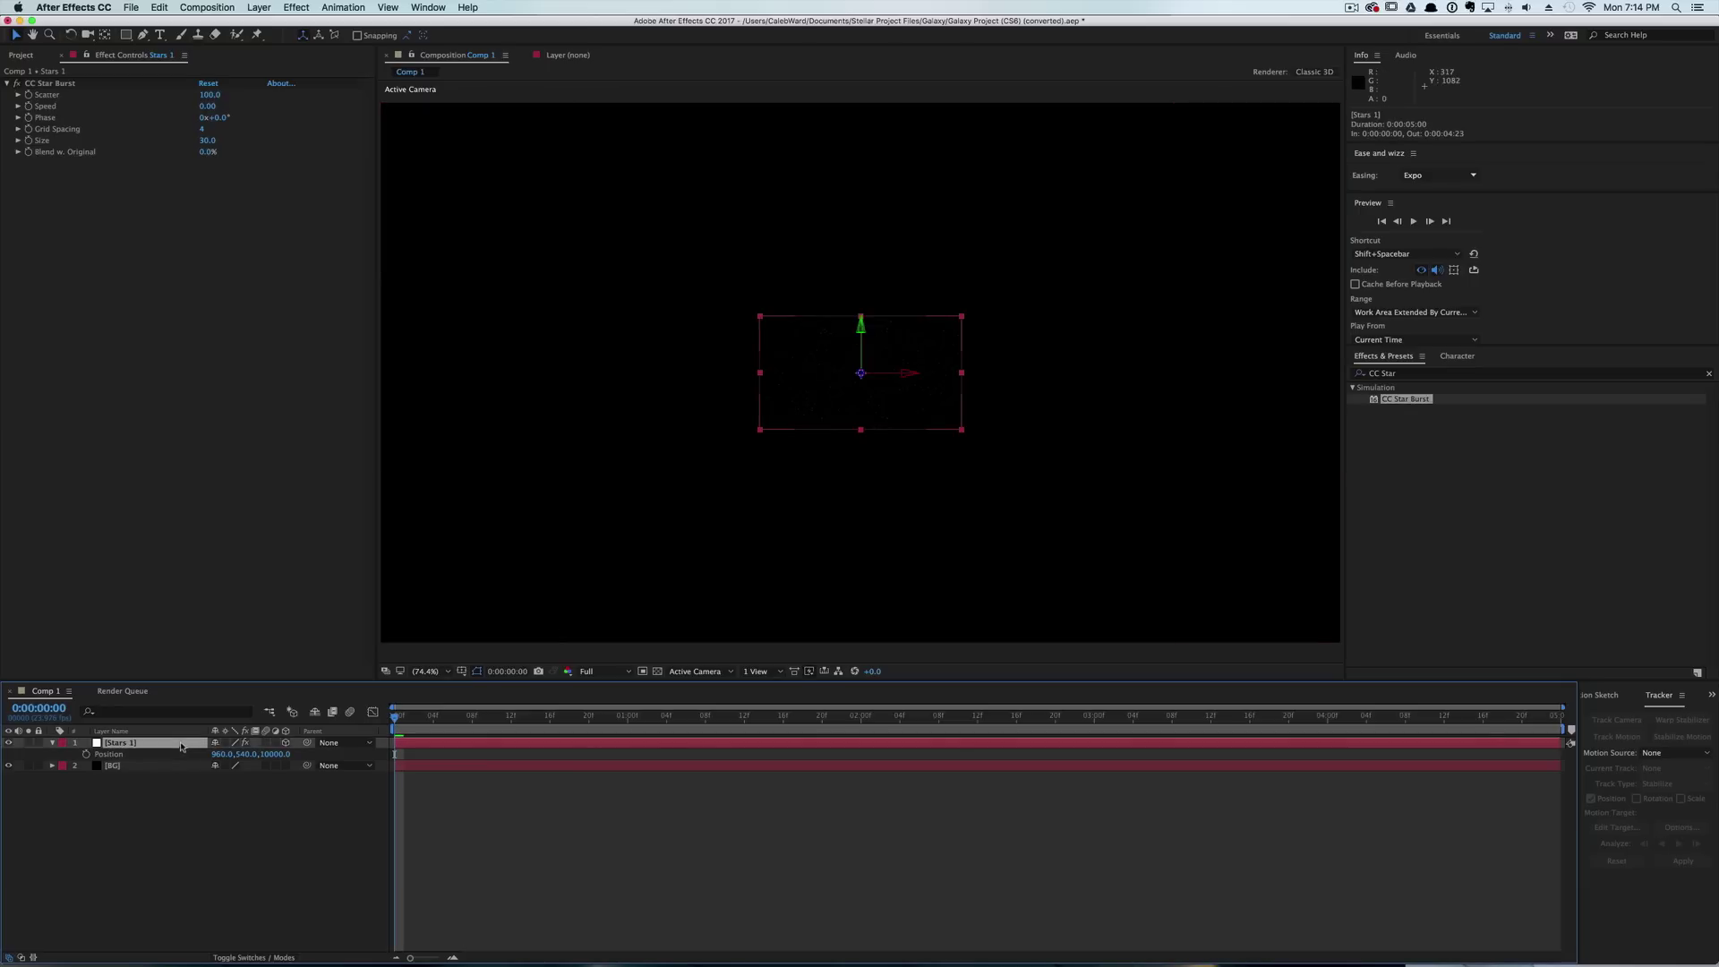
{"action": "key", "text": "s"}
{"action": "left_click_drag", "start_coordinate": [263, 751], "coordinate": [605, 750]}
{"action": "left_click", "coordinate": [247, 851]}
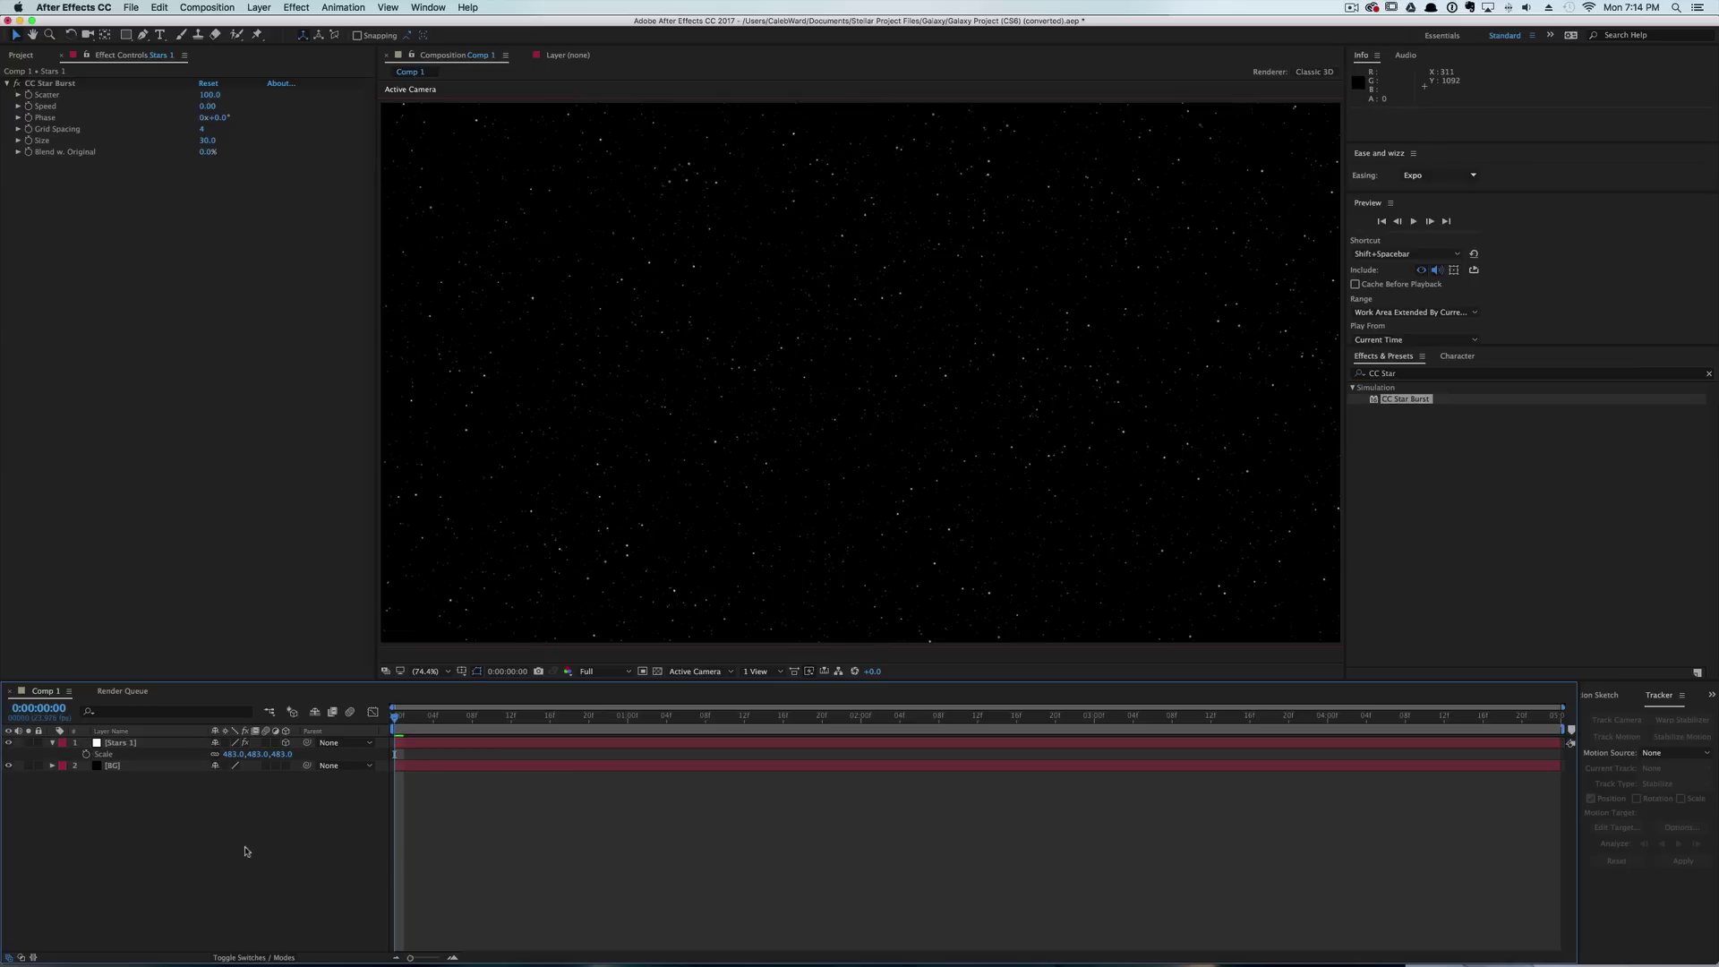
Duplicate the Stars 1 layer and rename the copy Stars 2.
{"action": "left_click", "coordinate": [156, 746]}
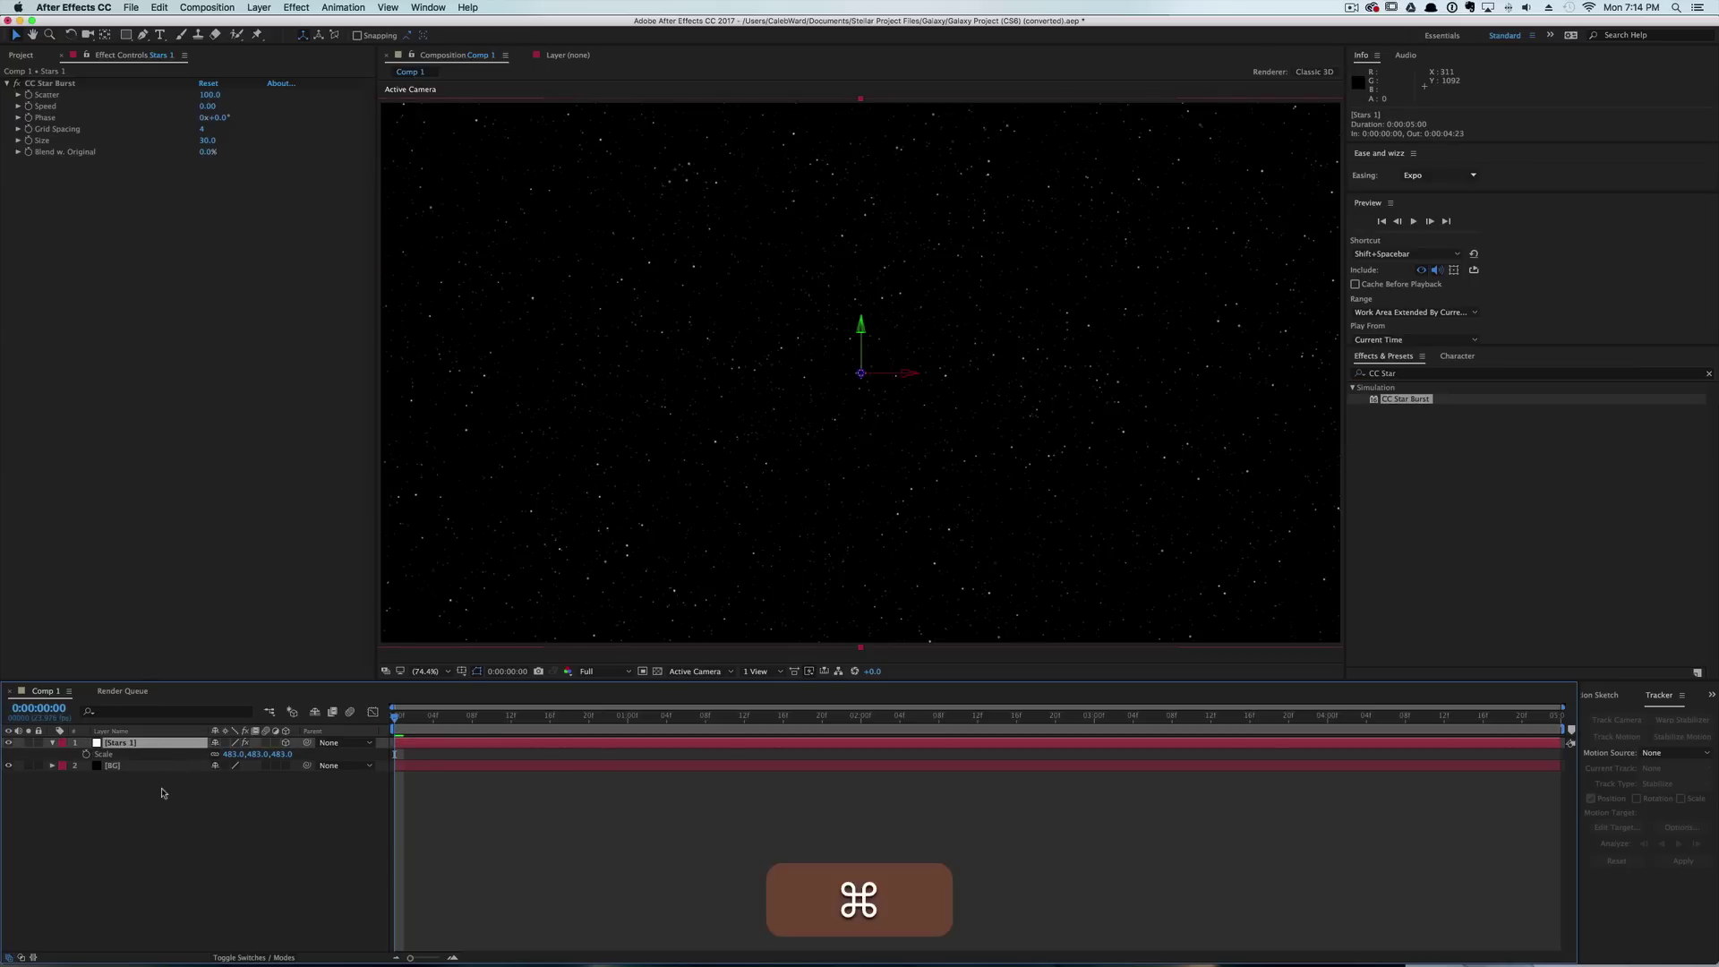
{"action": "key", "text": "super+d"}
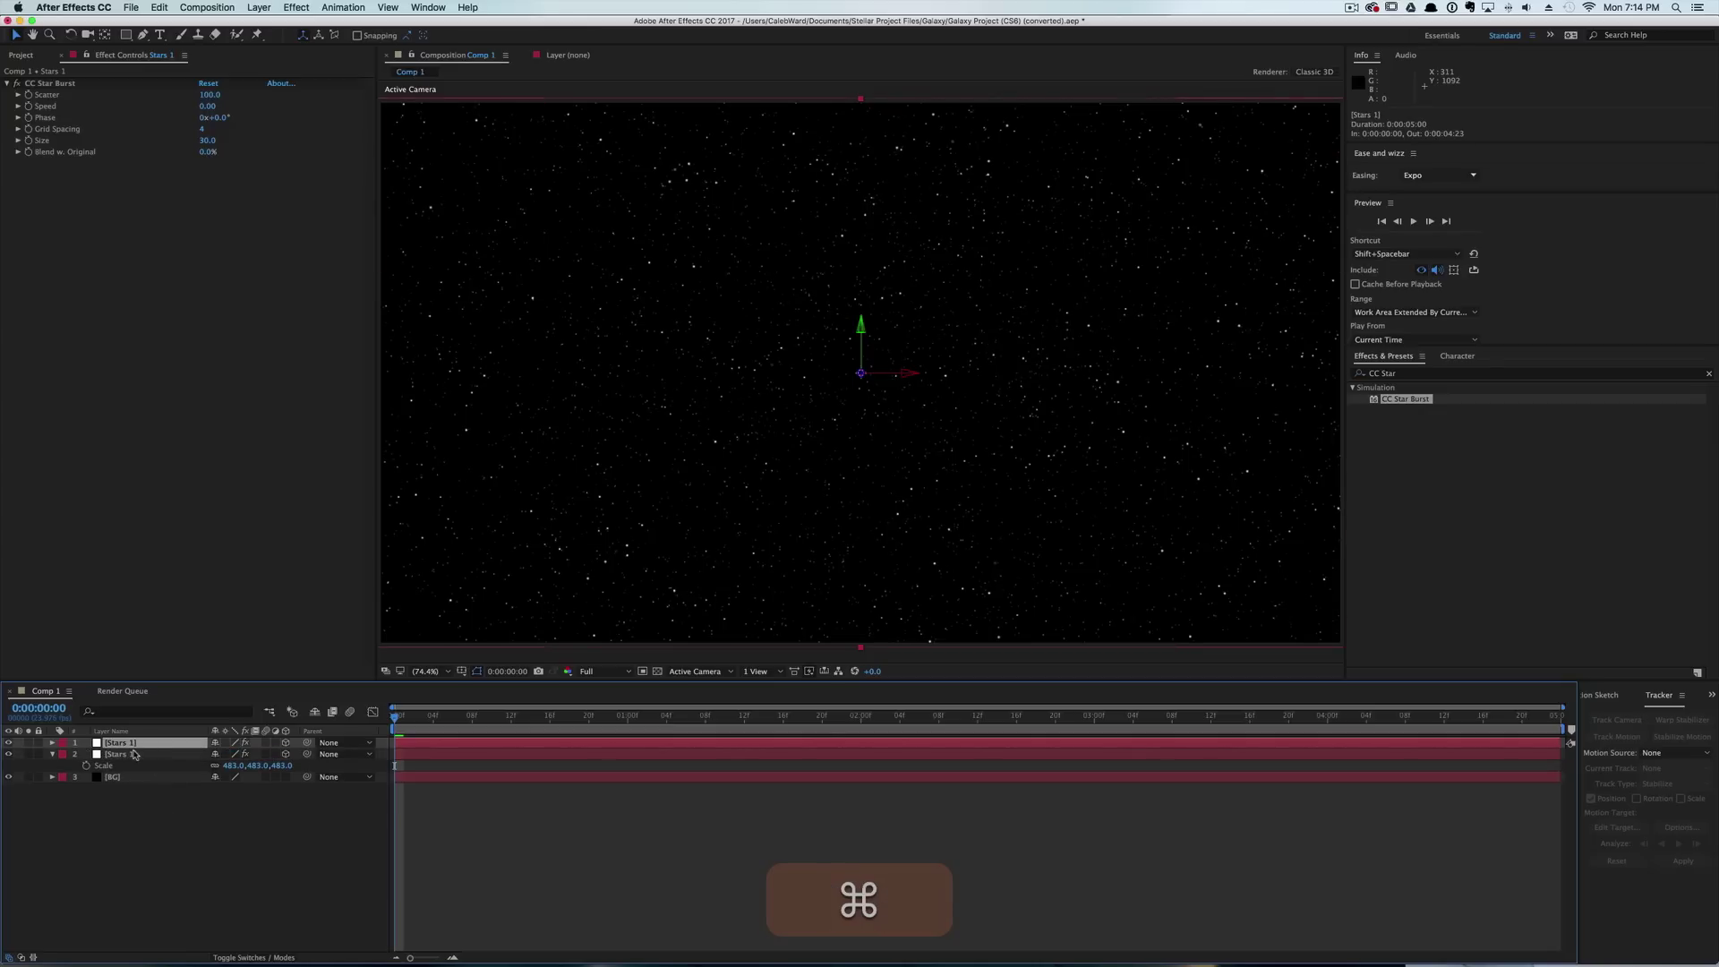
{"action": "key", "text": "Return"}
{"action": "type", "text": "Stars 2"}
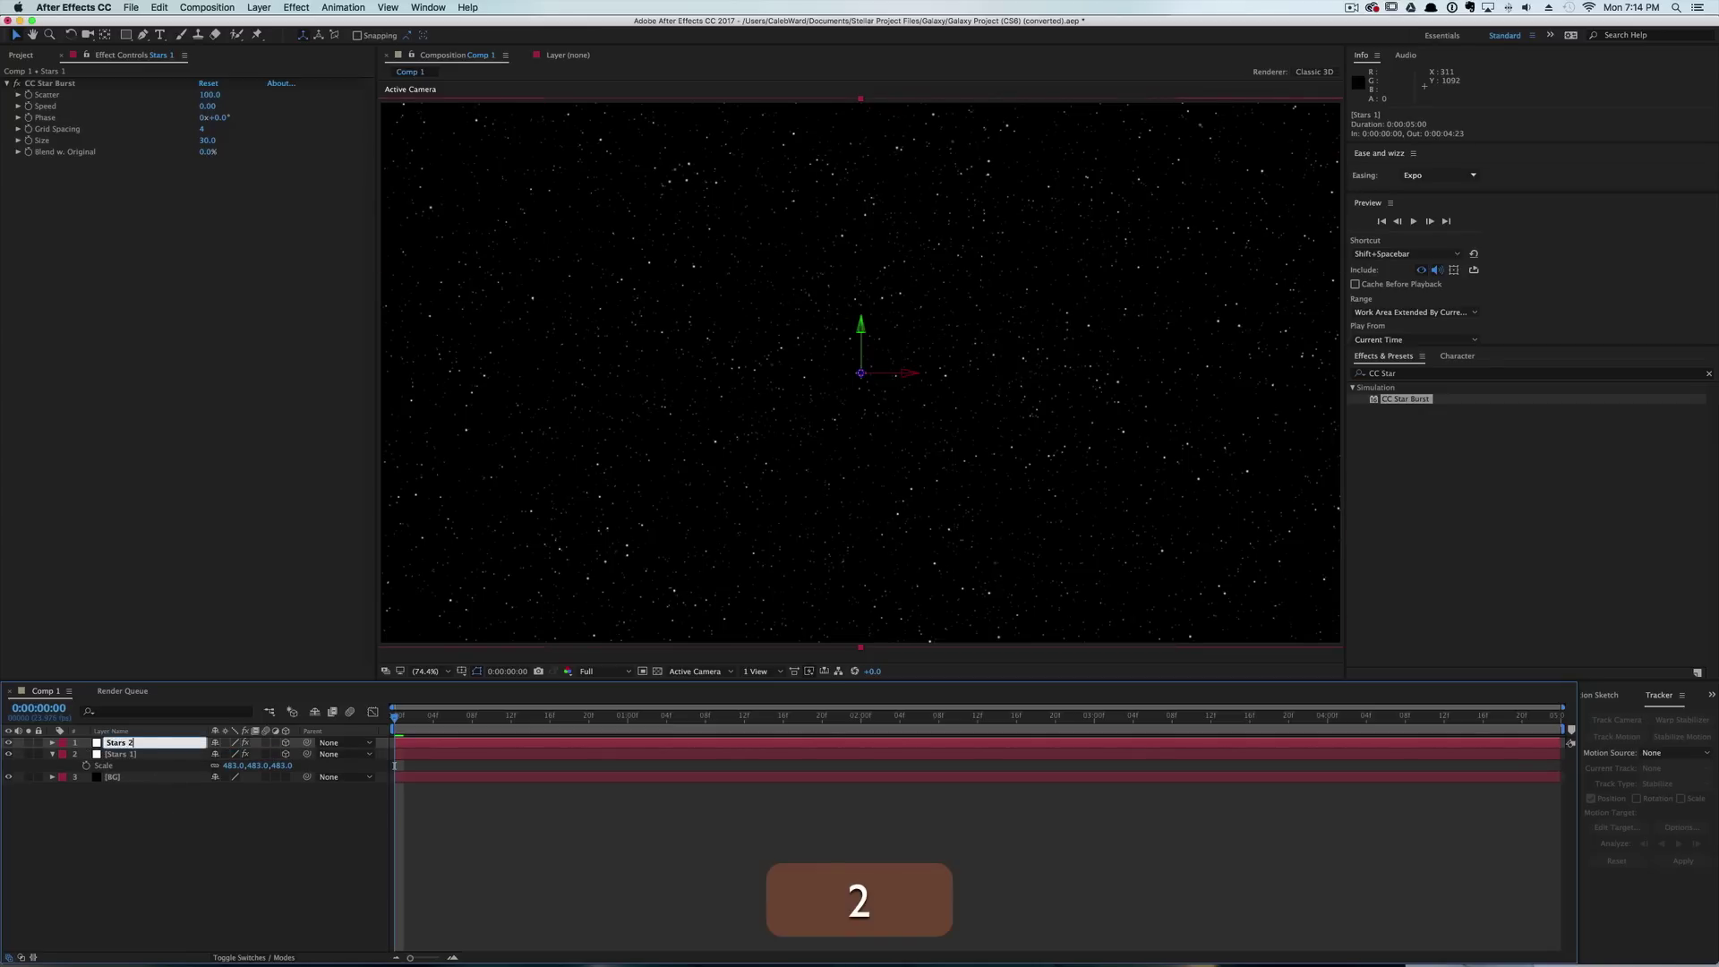
{"action": "key", "text": "Return"}
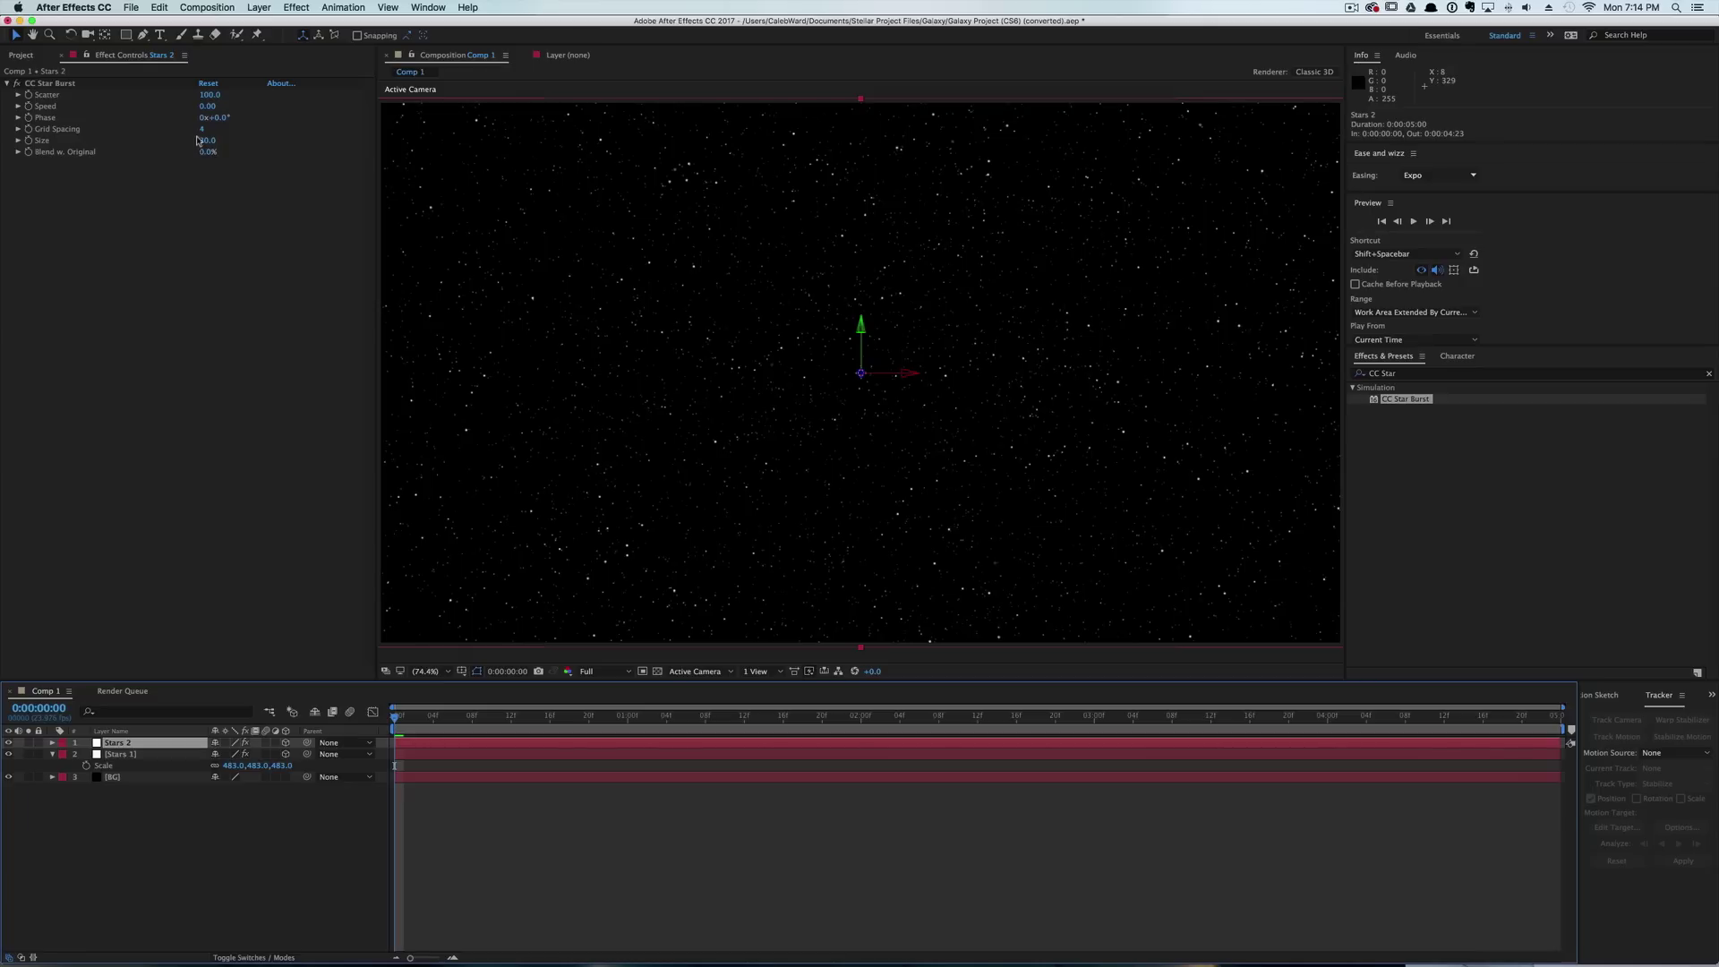
On Stars 2, set the CC Star Burst grid spacing to 14 and size to 20, and the layer's Z position to 5000.
{"action": "left_click_drag", "start_coordinate": [204, 133], "coordinate": [204, 146]}
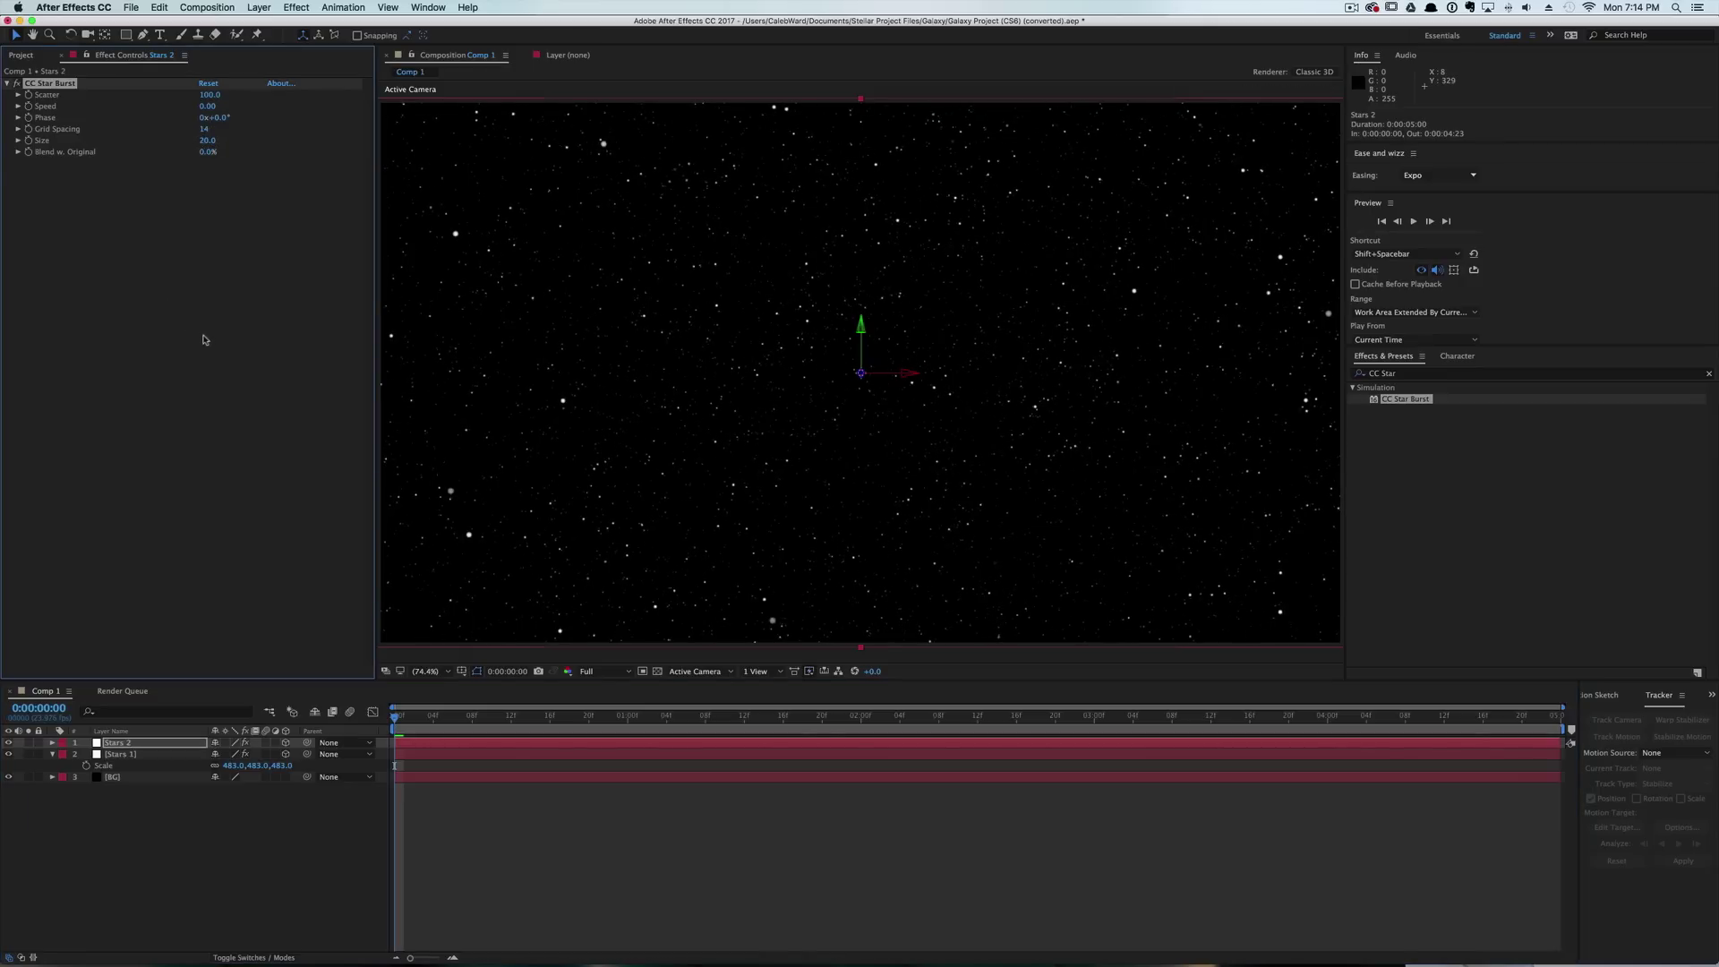
{"action": "key", "text": "p"}
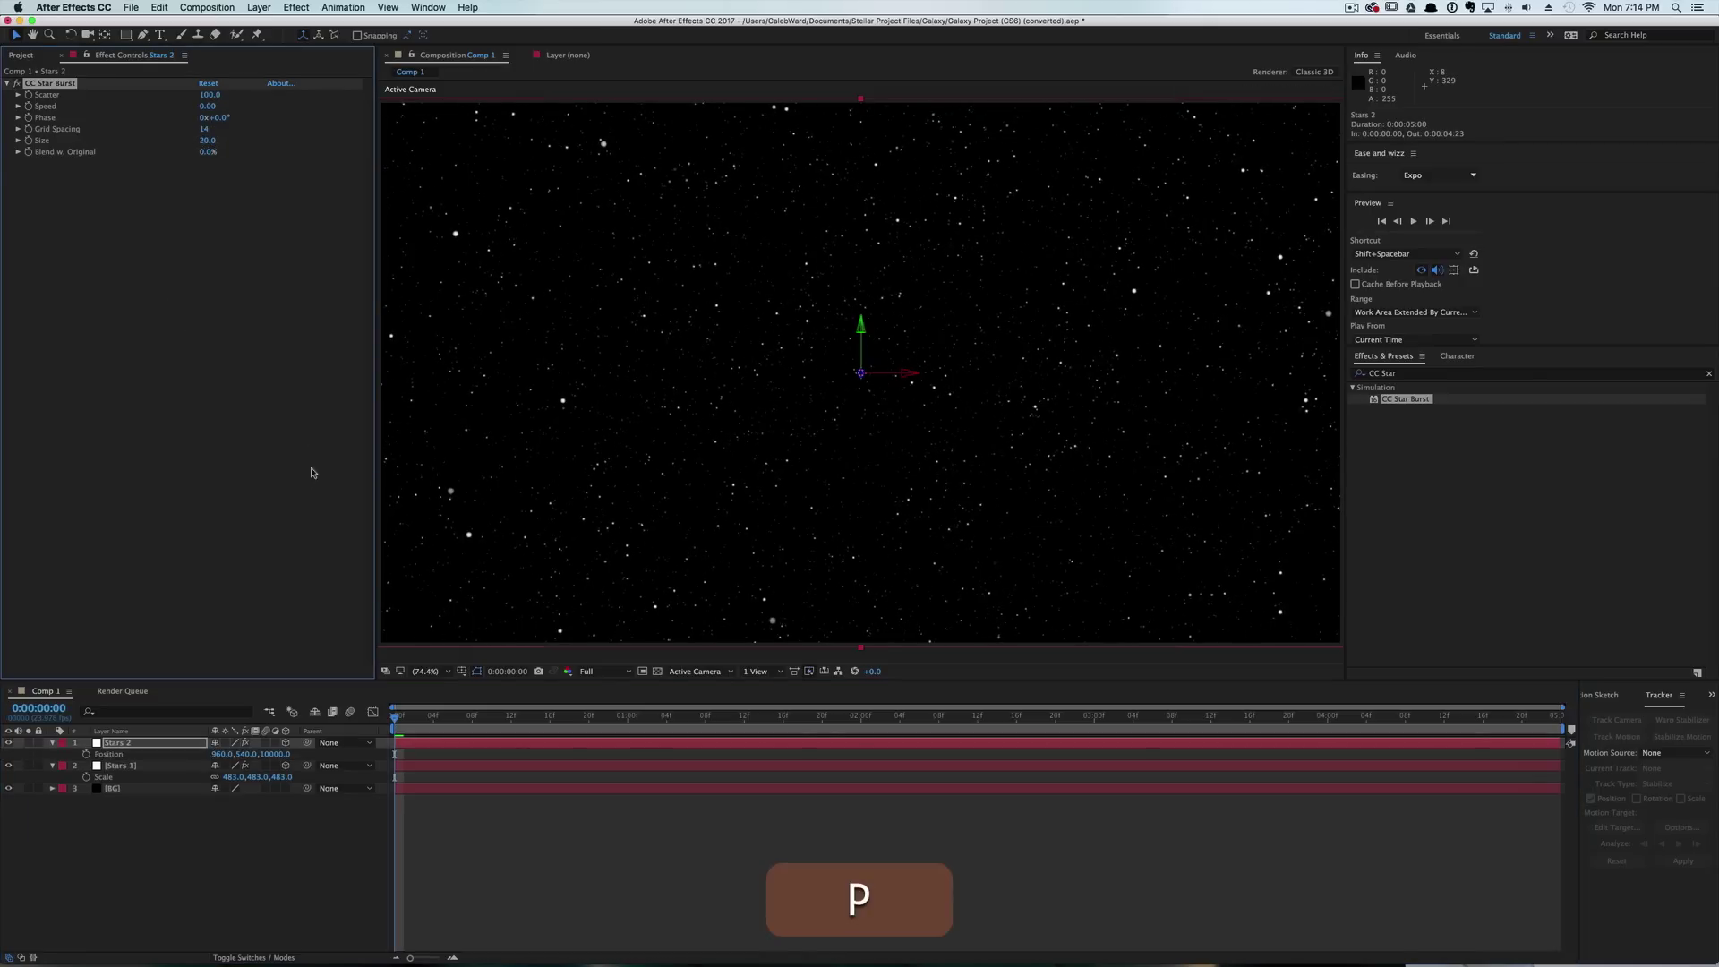
{"action": "left_click", "coordinate": [278, 759]}
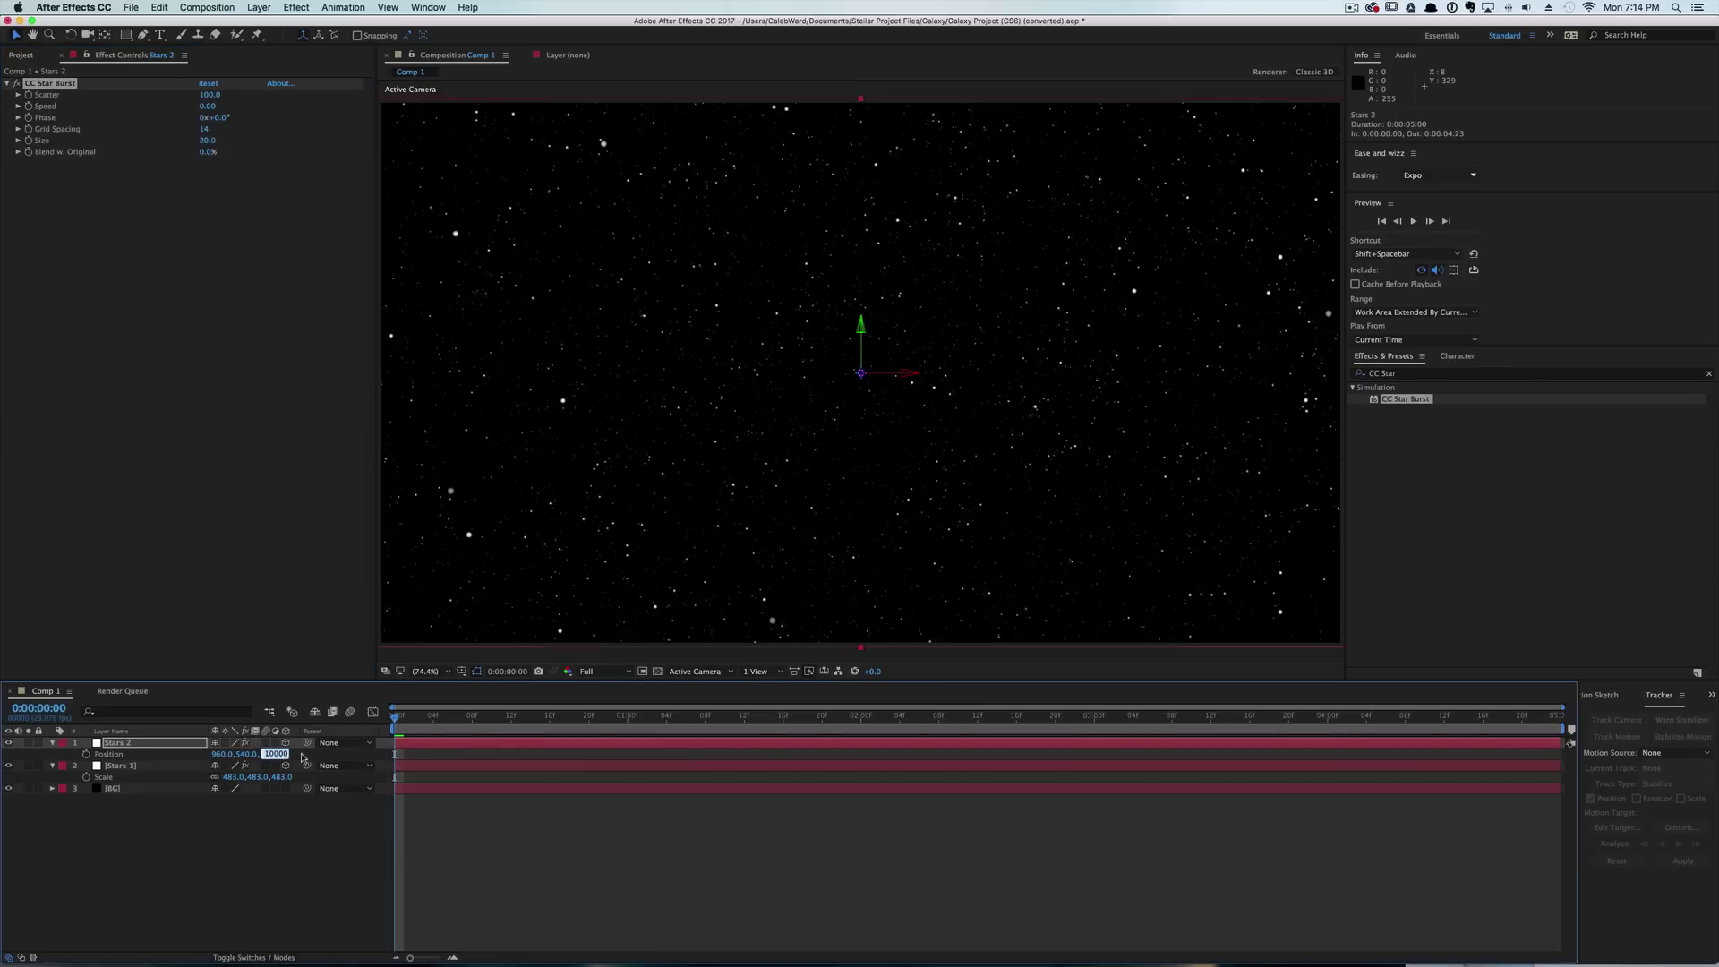
{"action": "type", "text": "5000"}
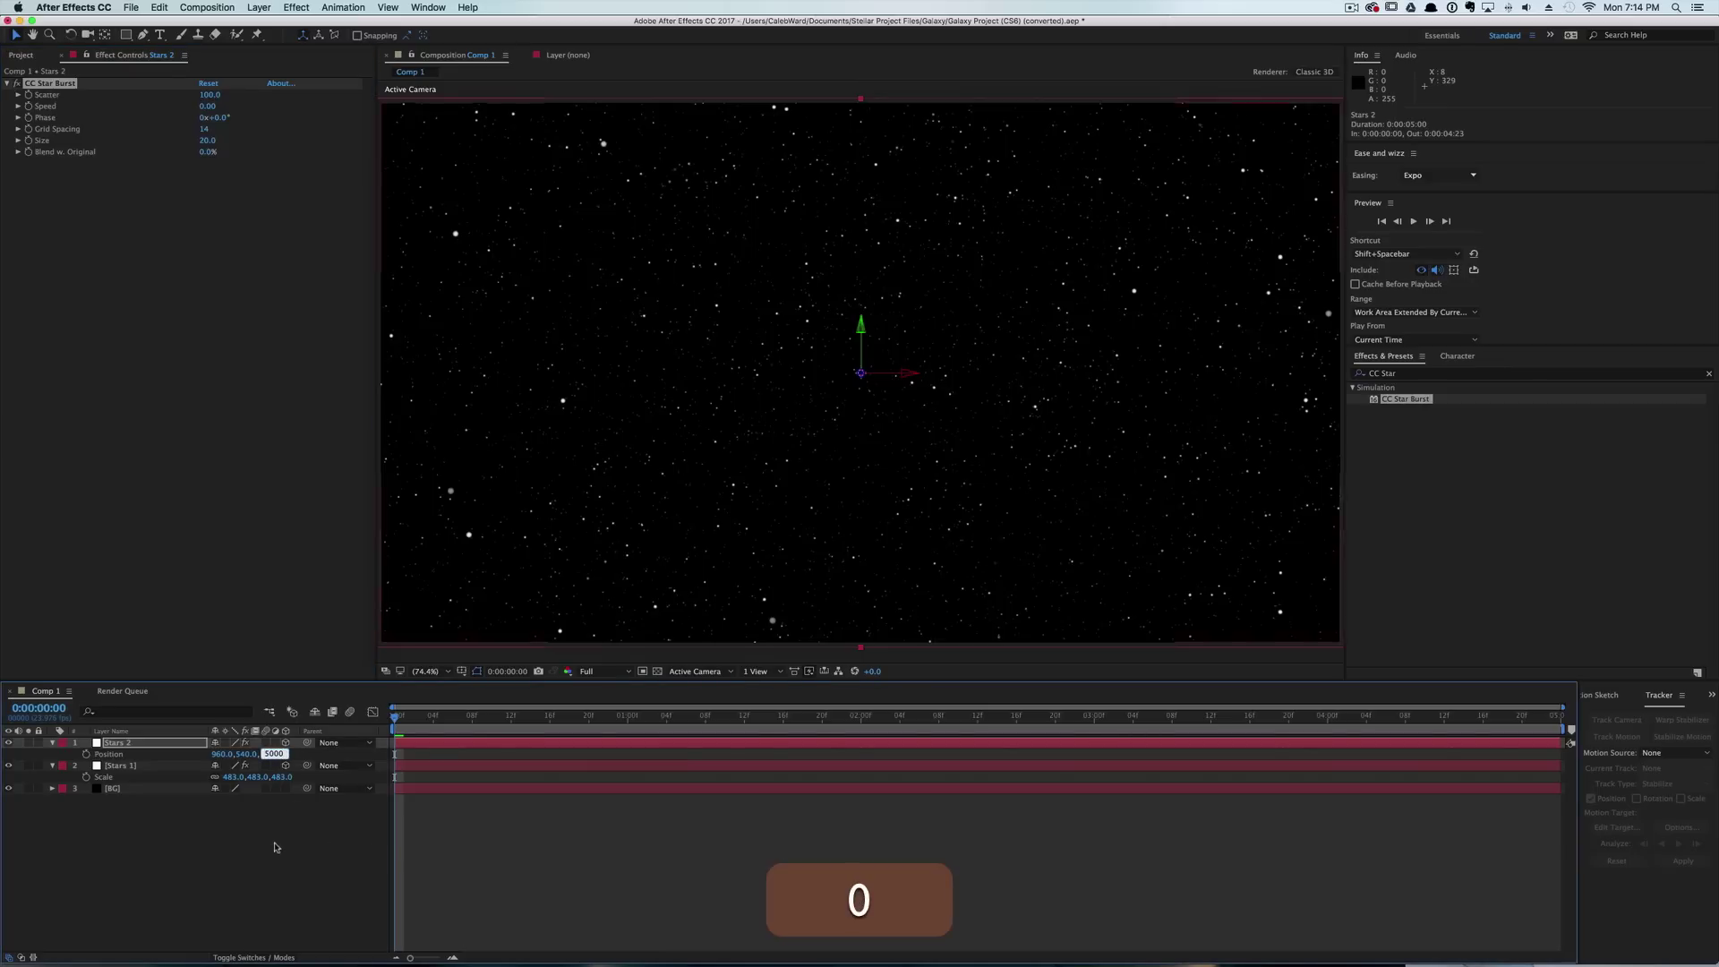
{"action": "left_click", "coordinate": [276, 852]}
{"action": "key", "text": "s"}
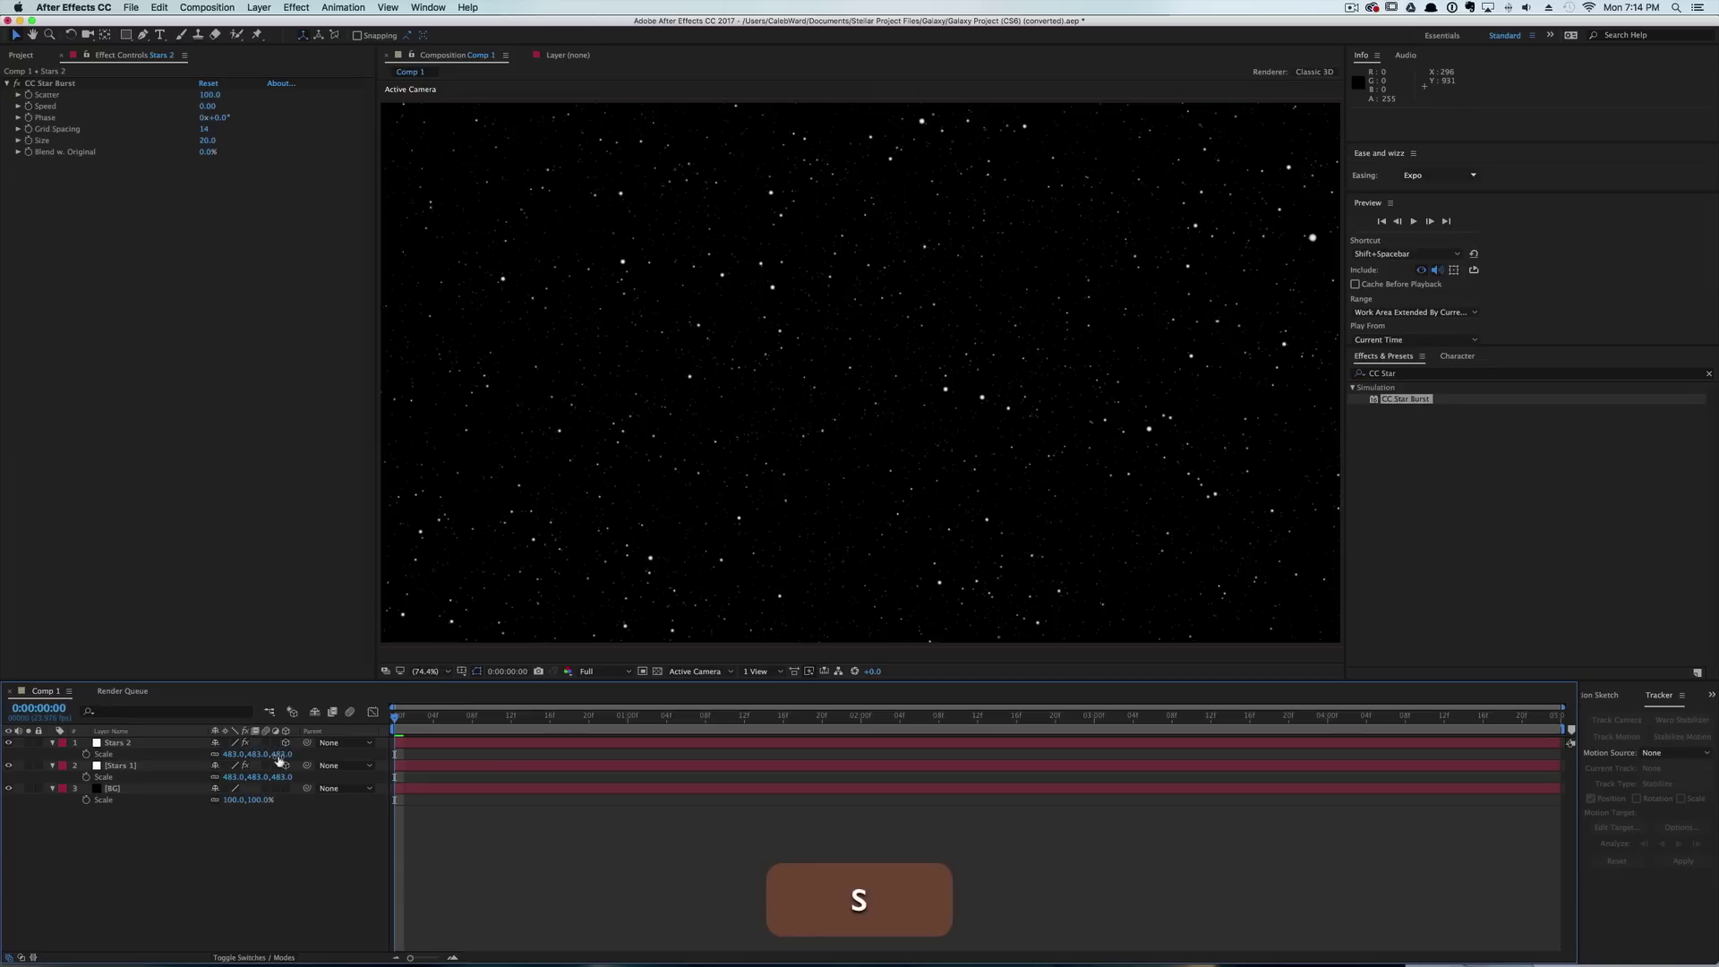
{"action": "key", "text": "s"}
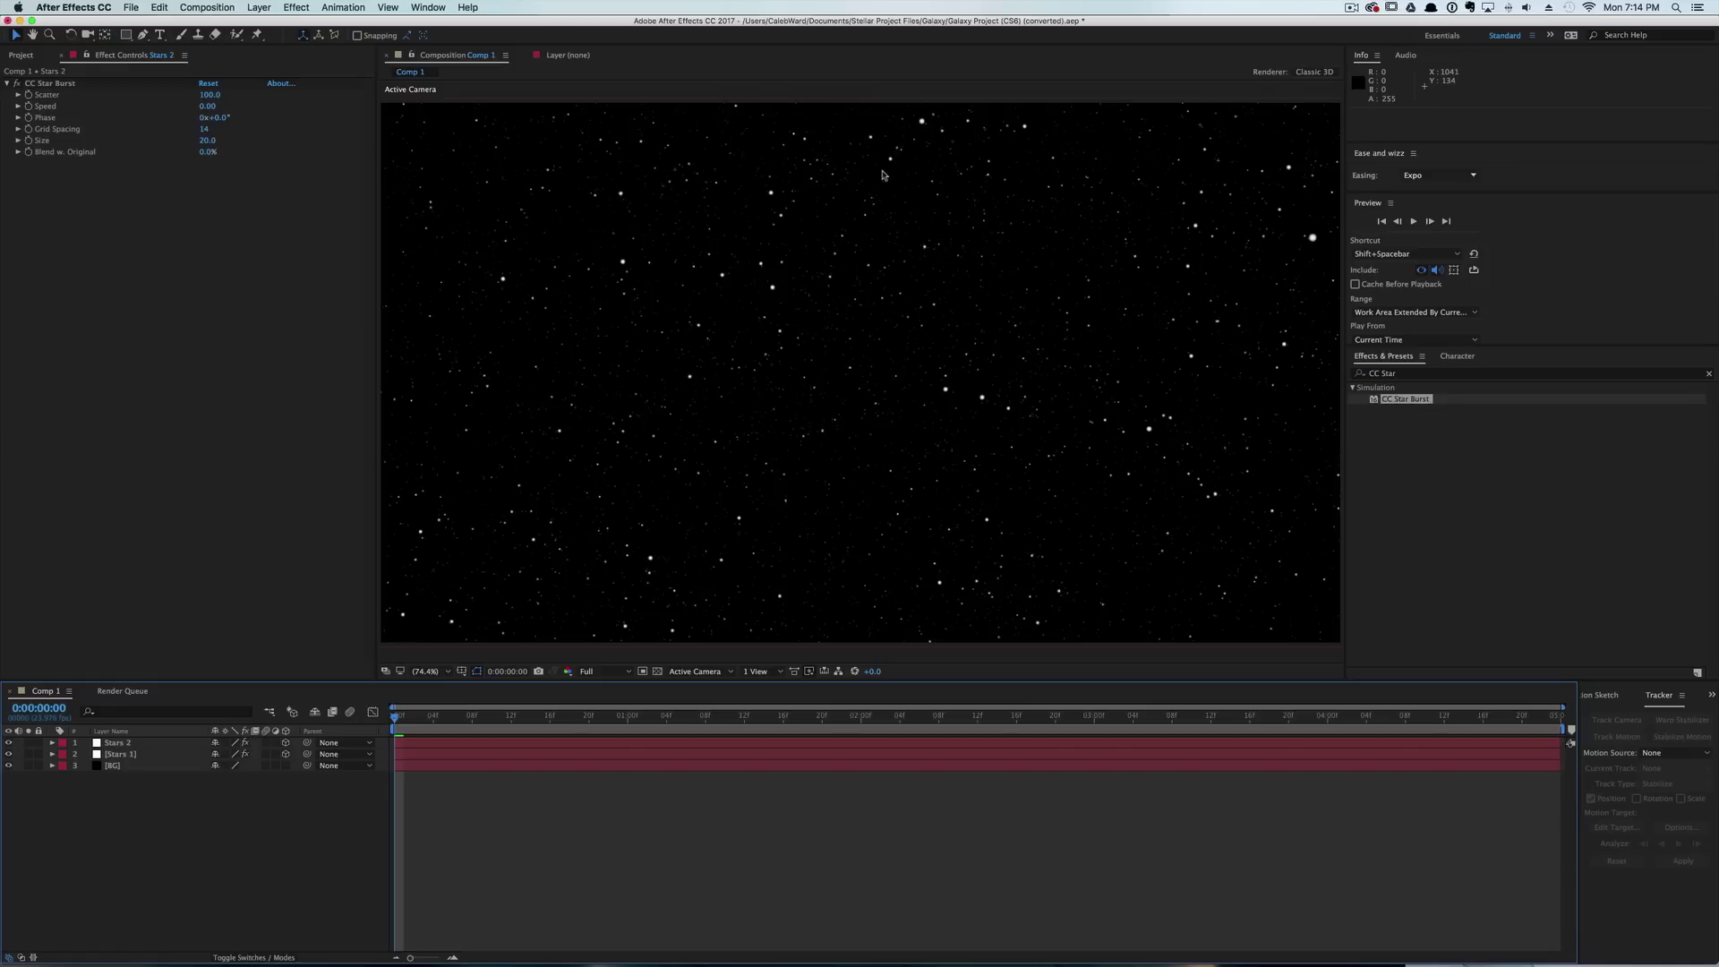
Scale the Stars 2 layer down to 298%.
{"action": "left_click", "coordinate": [164, 743]}
{"action": "key", "text": "s"}
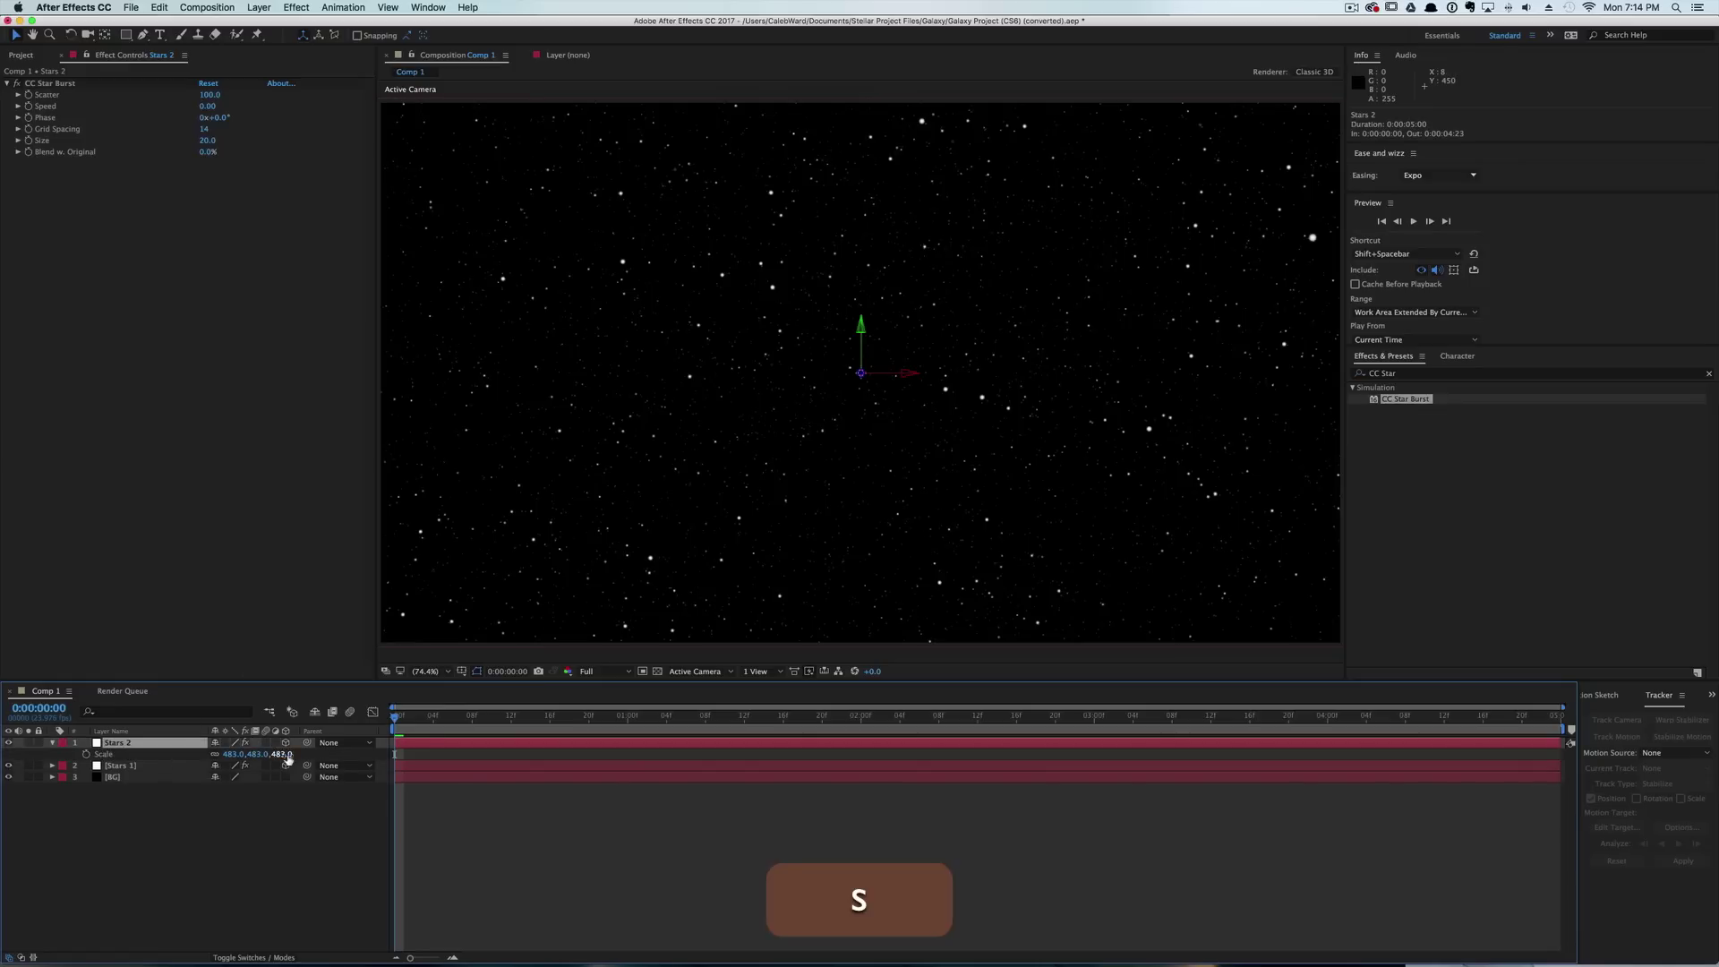
{"action": "left_click_drag", "start_coordinate": [288, 759], "coordinate": [180, 770]}
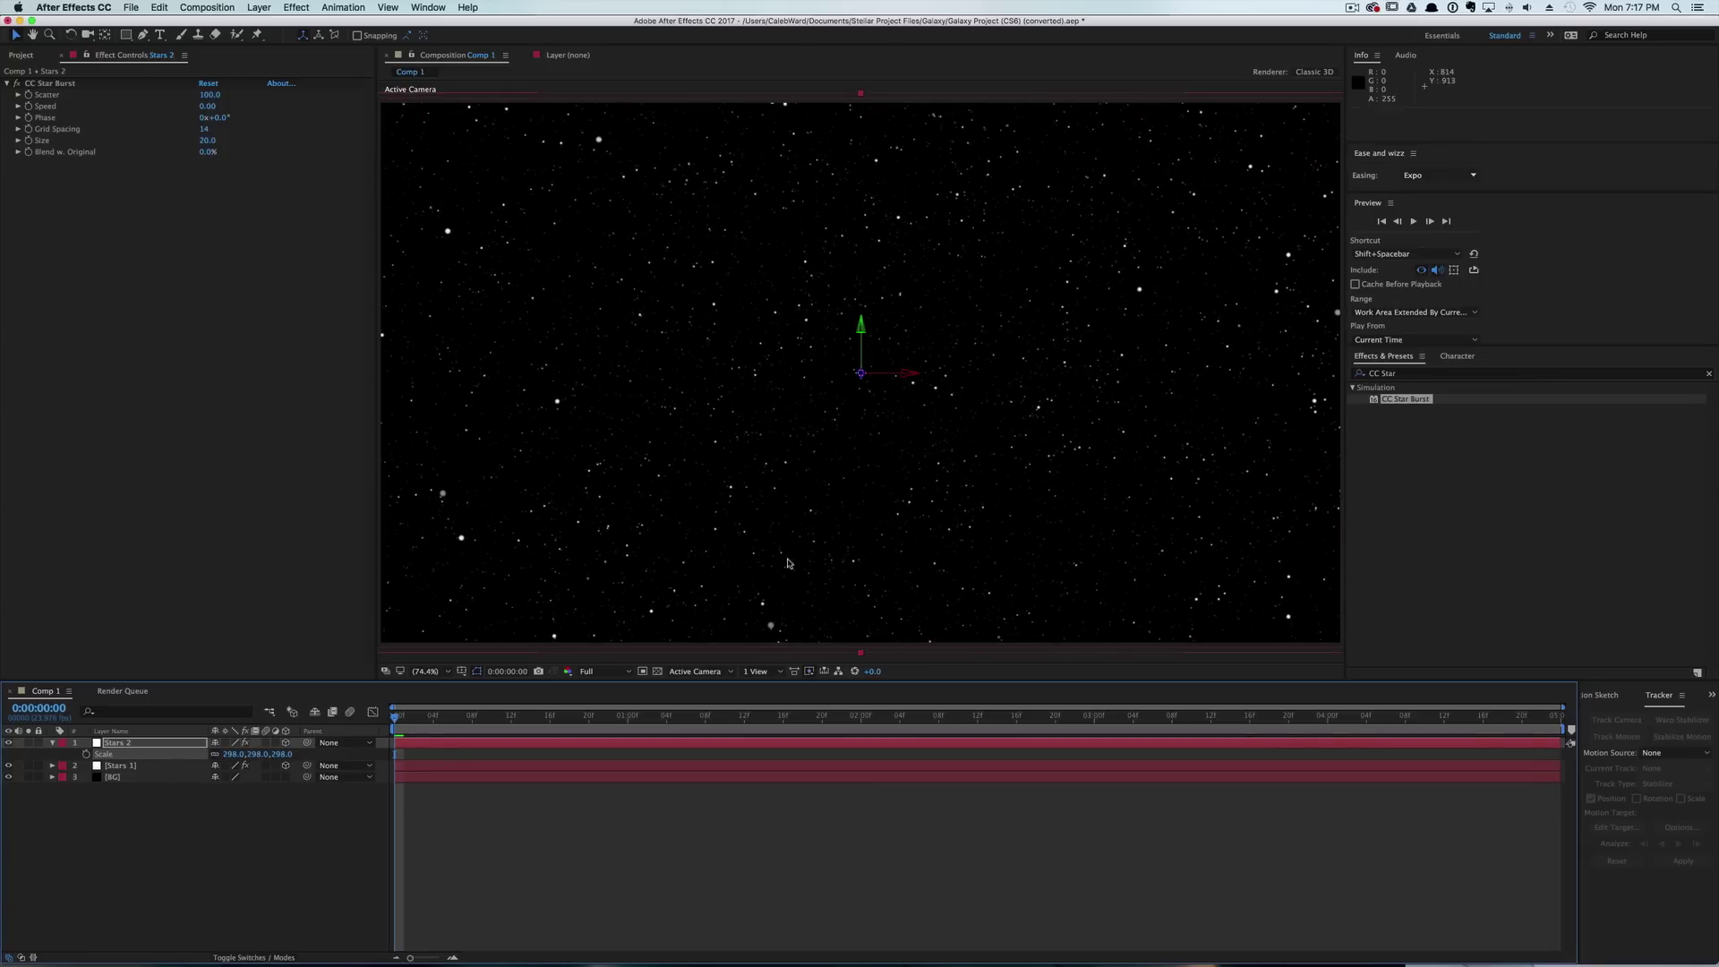
Apply the Glow effect to the Stars 2 layer and solo that layer.
{"action": "left_click", "coordinate": [1437, 373]}
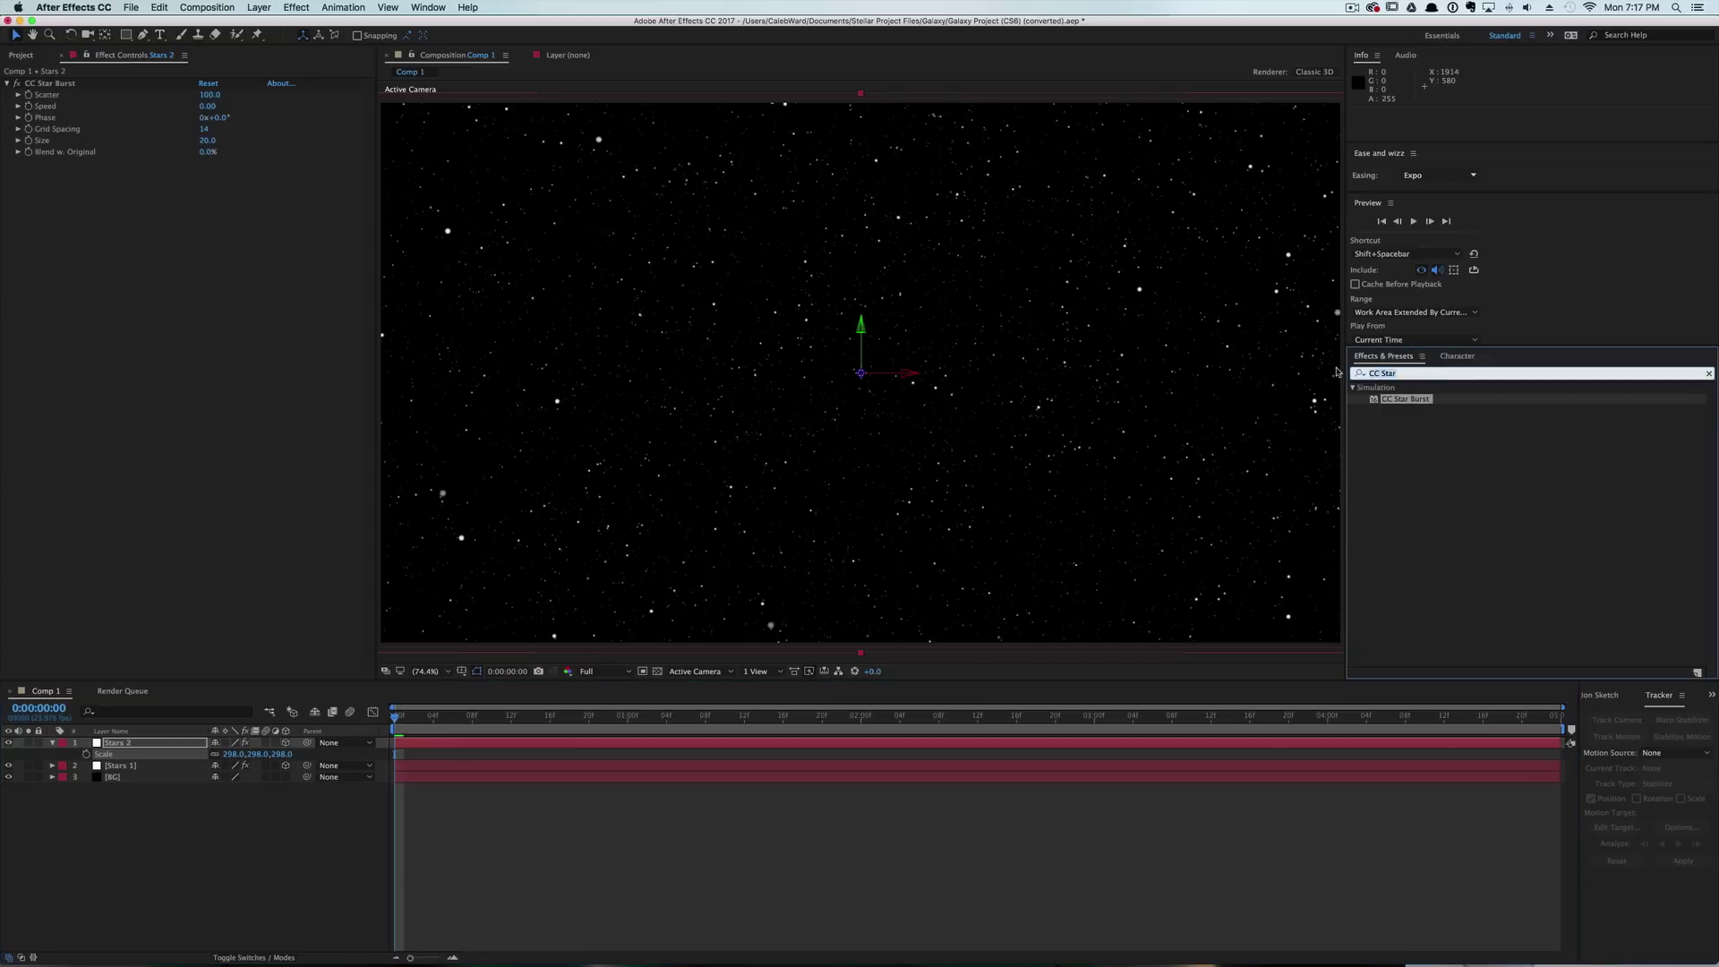
{"action": "type", "text": "glow"}
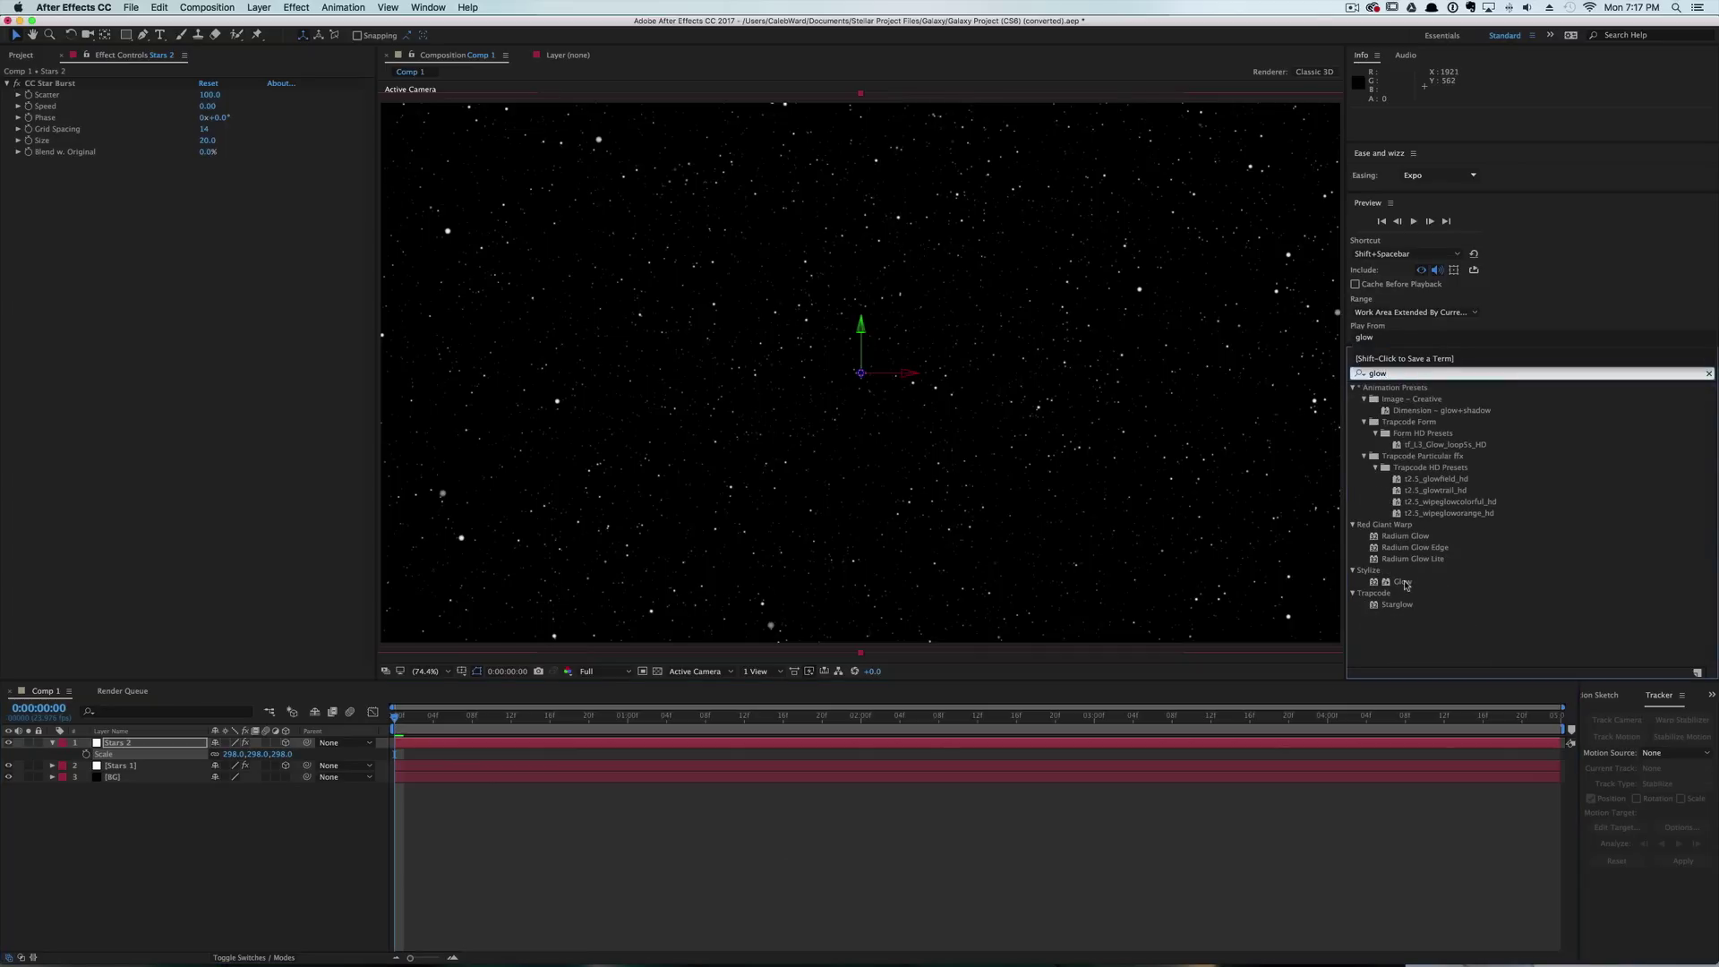
{"action": "left_click_drag", "start_coordinate": [1406, 584], "coordinate": [134, 746]}
{"action": "key", "text": "slash"}
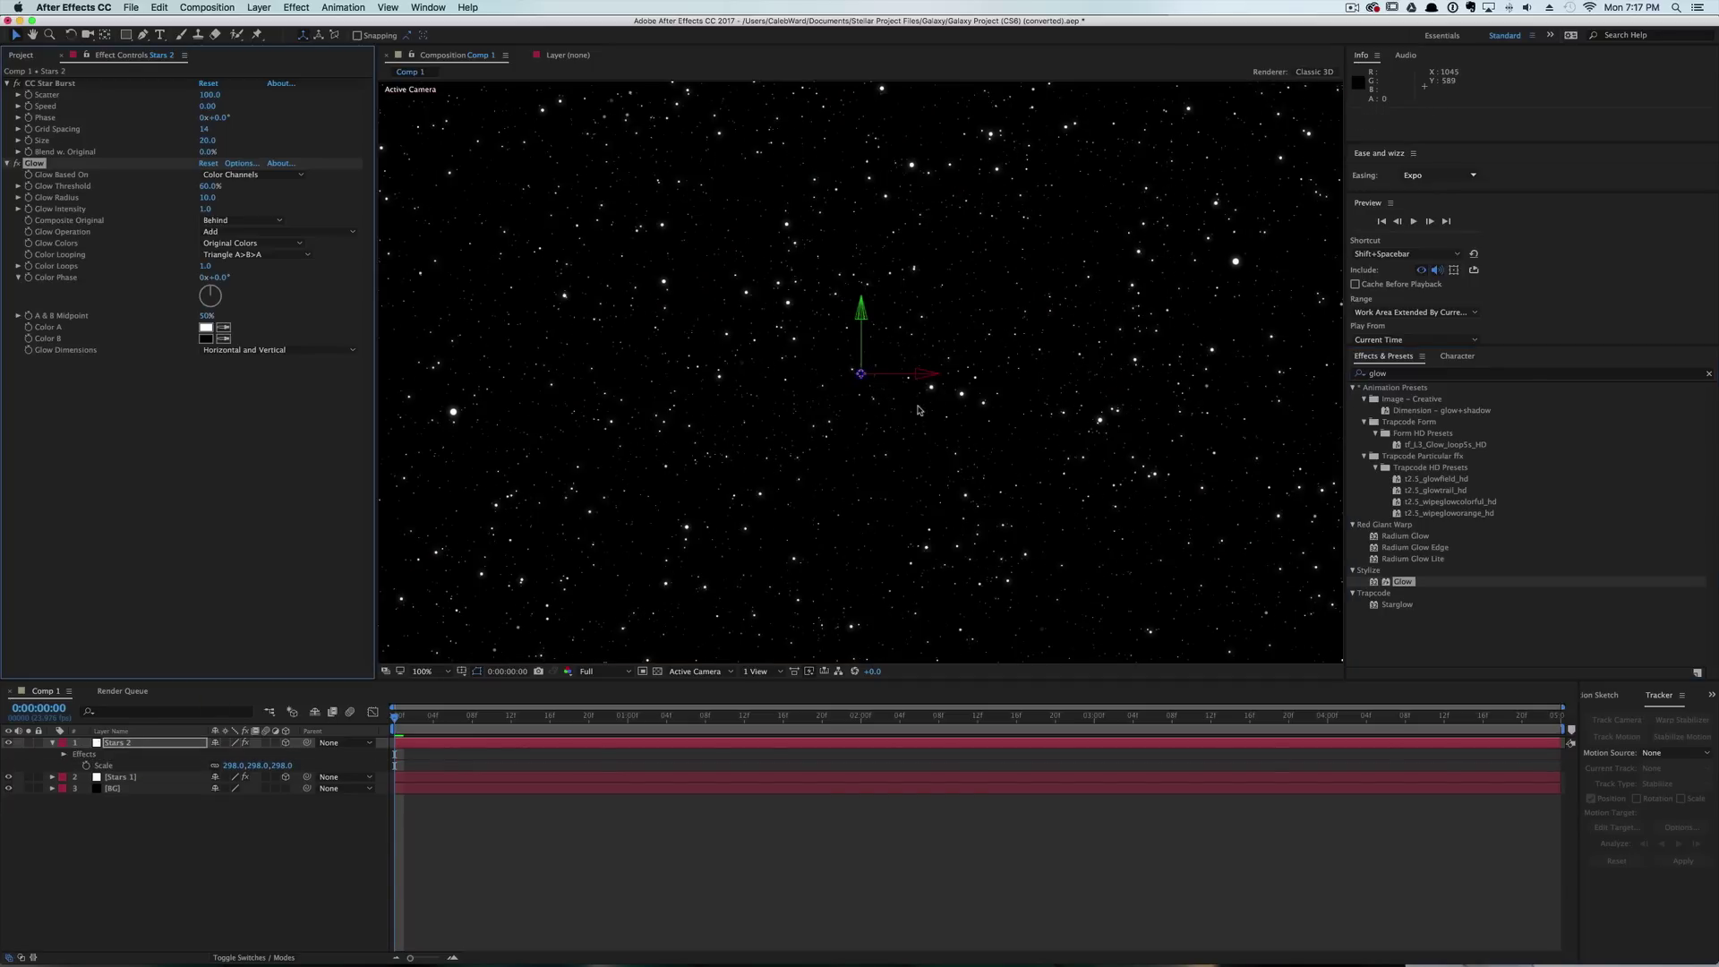
{"action": "left_click", "coordinate": [27, 742]}
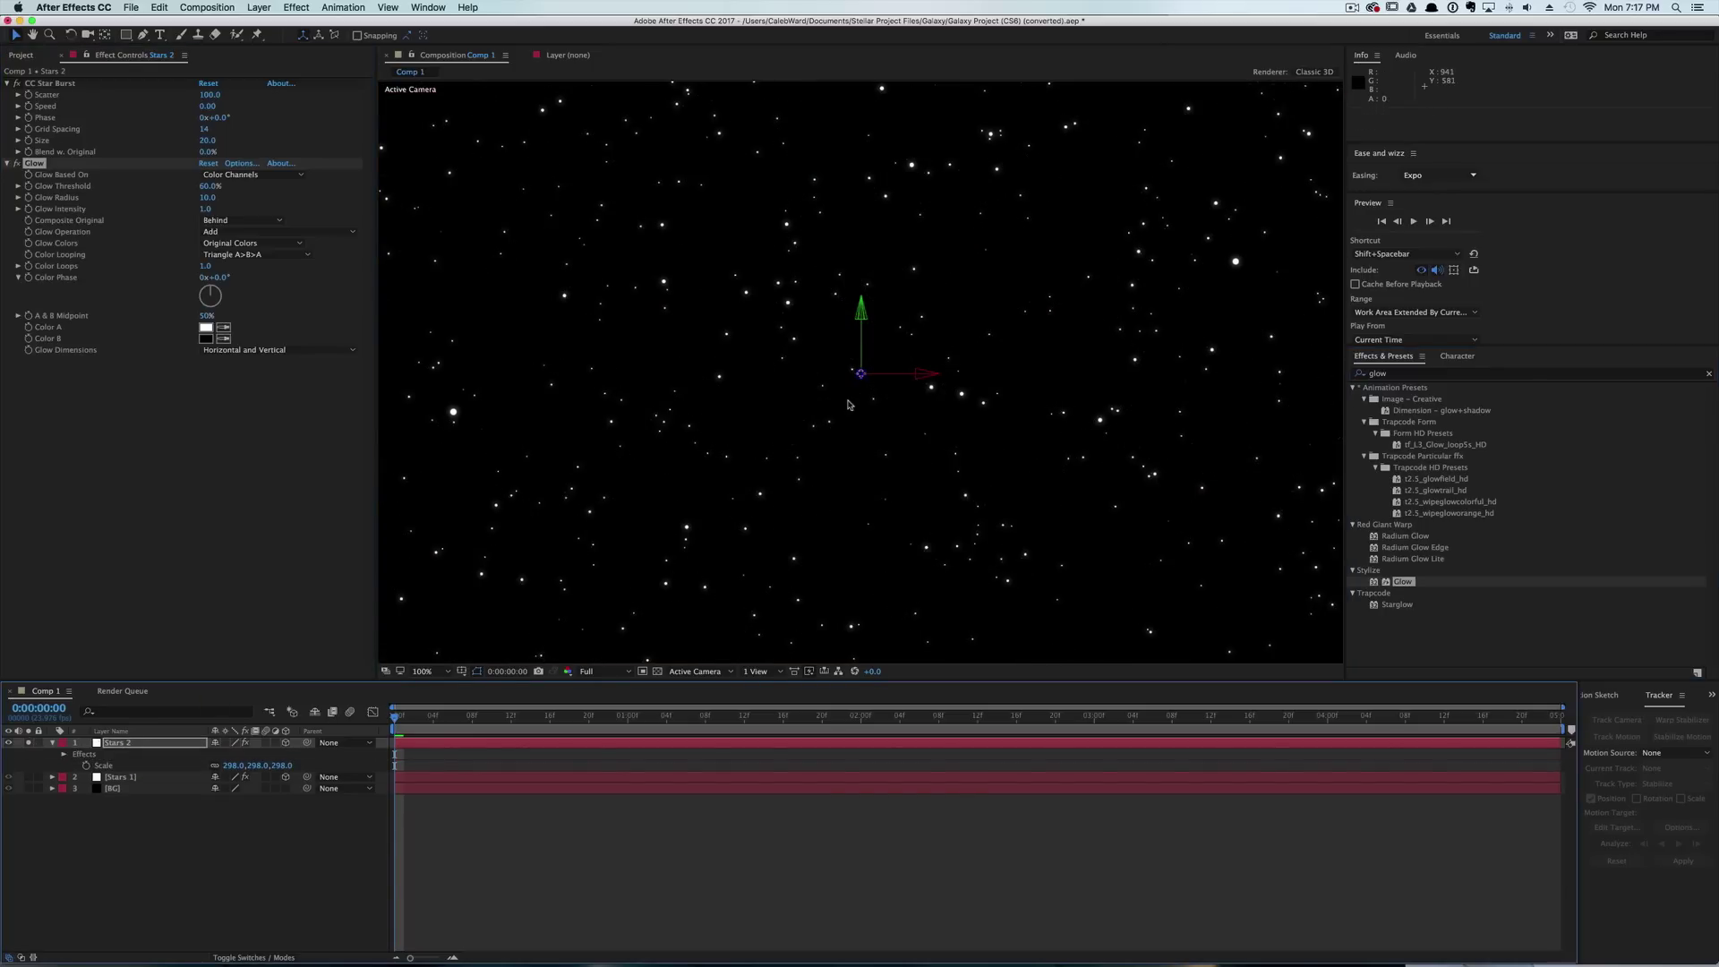
{"action": "key", "text": "period"}
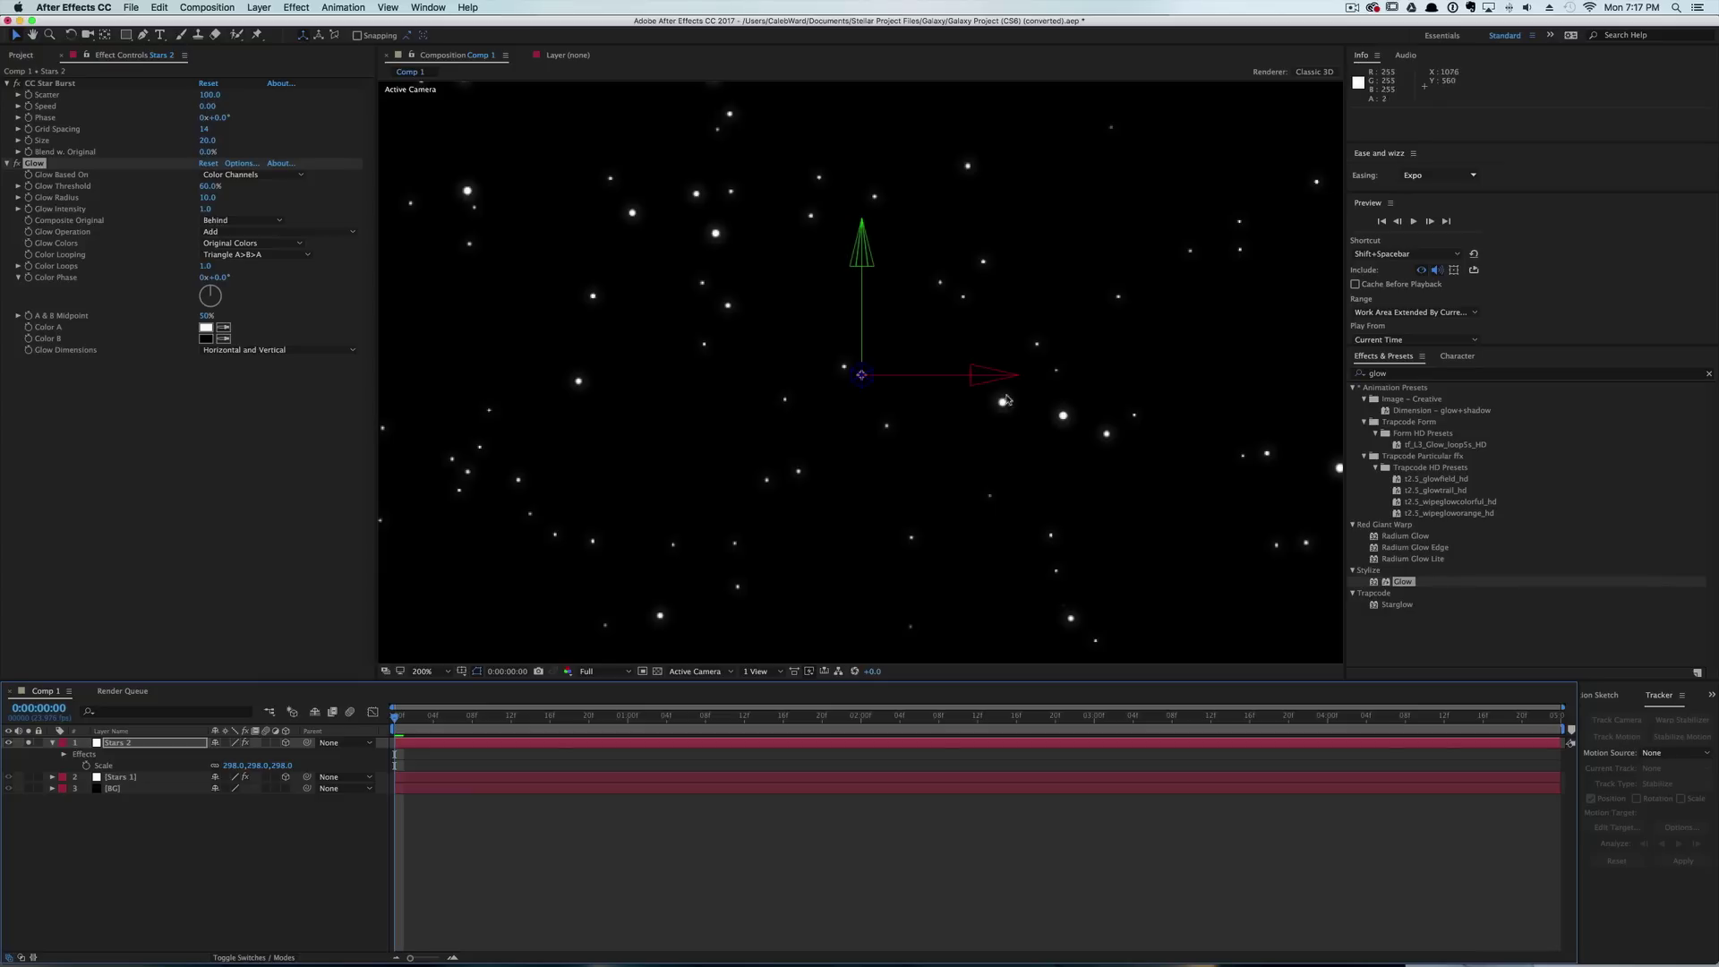
Switch the Stars 2 glow to A & B Colors and make both Color A and Color B red, C81212.
{"action": "left_click", "coordinate": [253, 242]}
{"action": "left_click", "coordinate": [266, 271]}
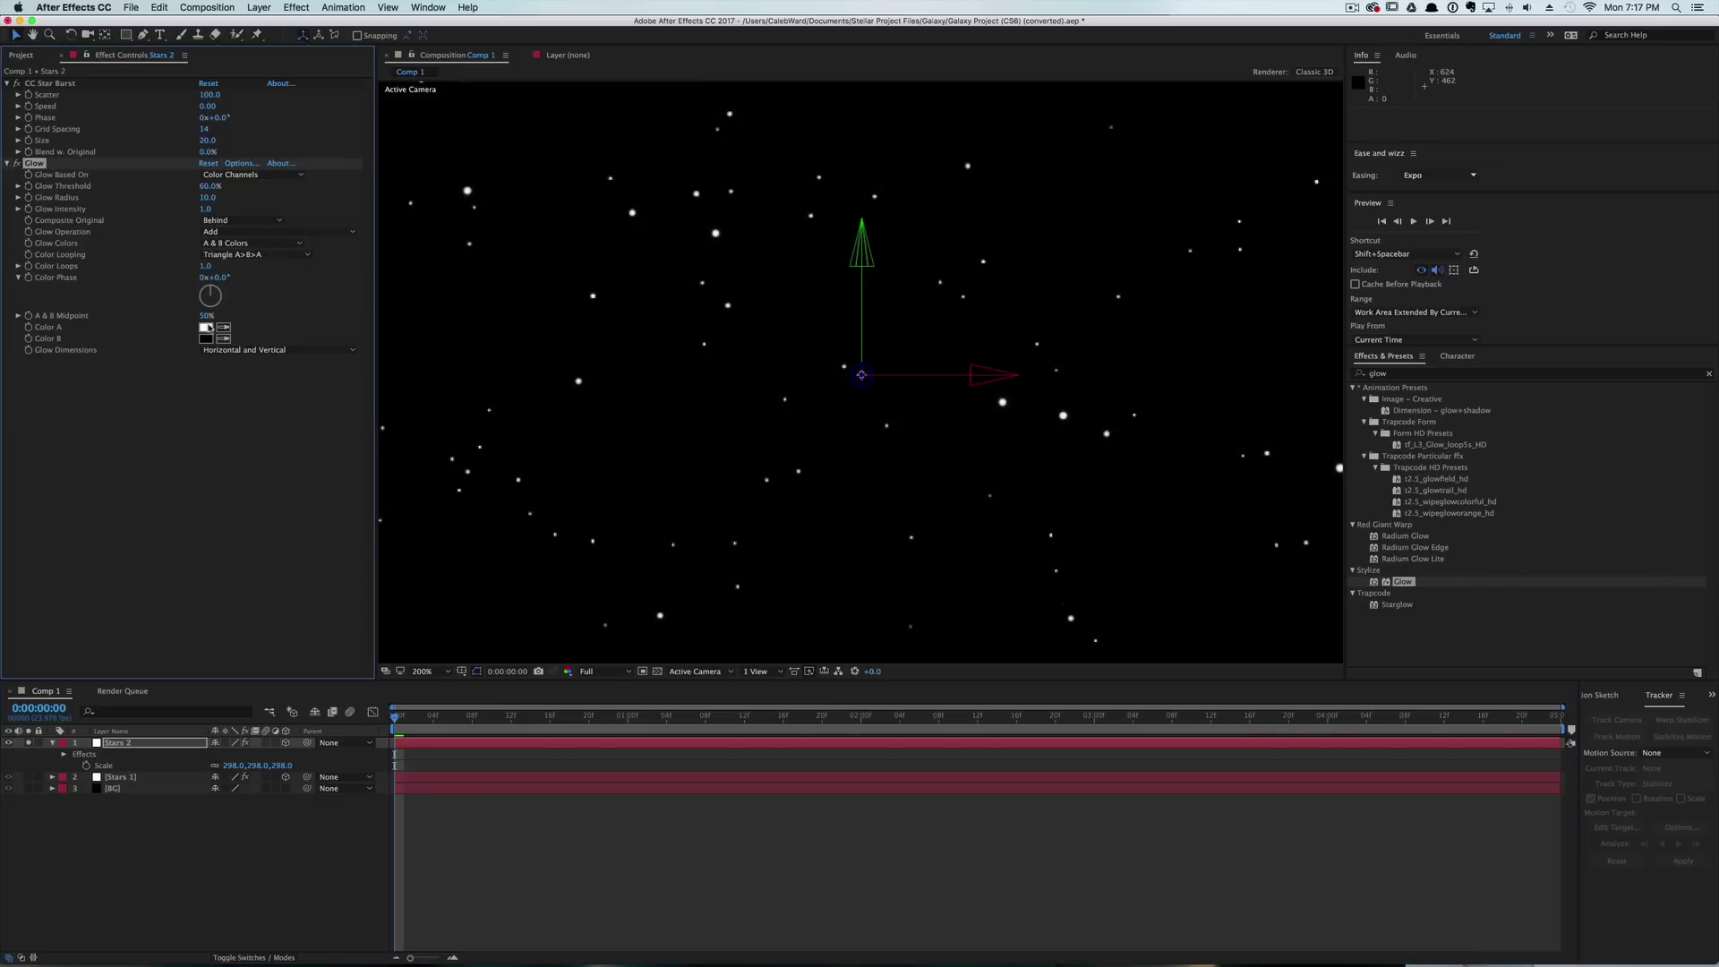
{"action": "left_click", "coordinate": [206, 328]}
{"action": "left_click_drag", "start_coordinate": [928, 538], "coordinate": [927, 505]}
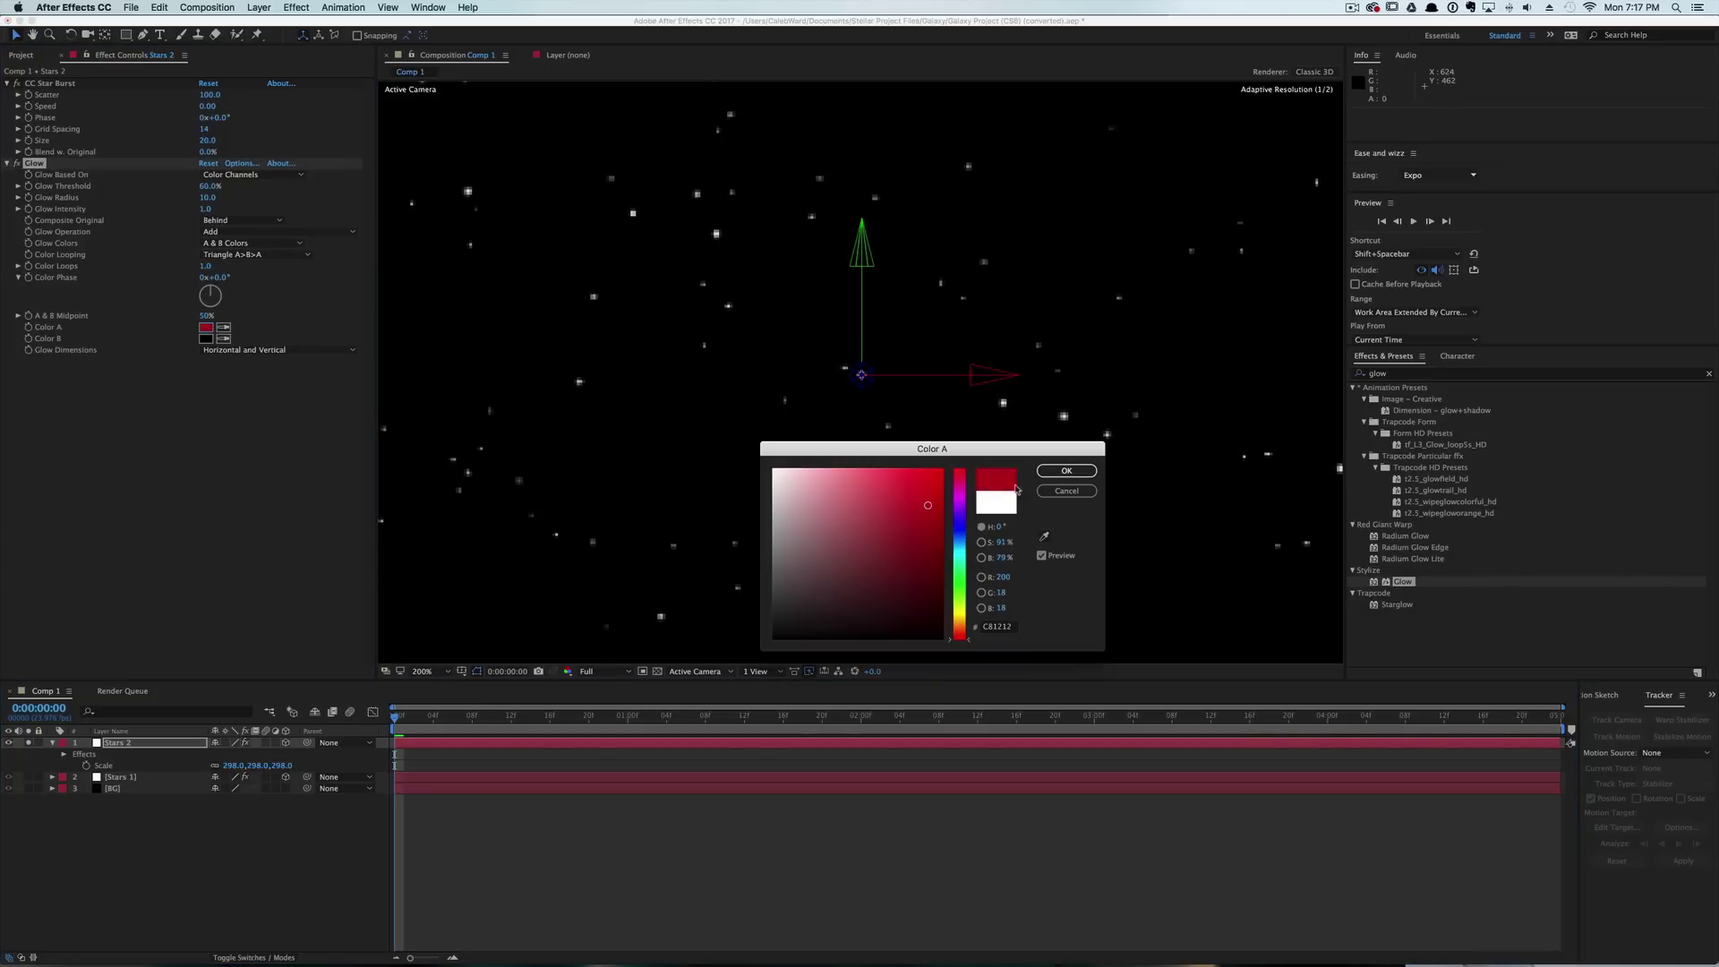
{"action": "left_click", "coordinate": [1067, 472]}
{"action": "left_click", "coordinate": [223, 339]}
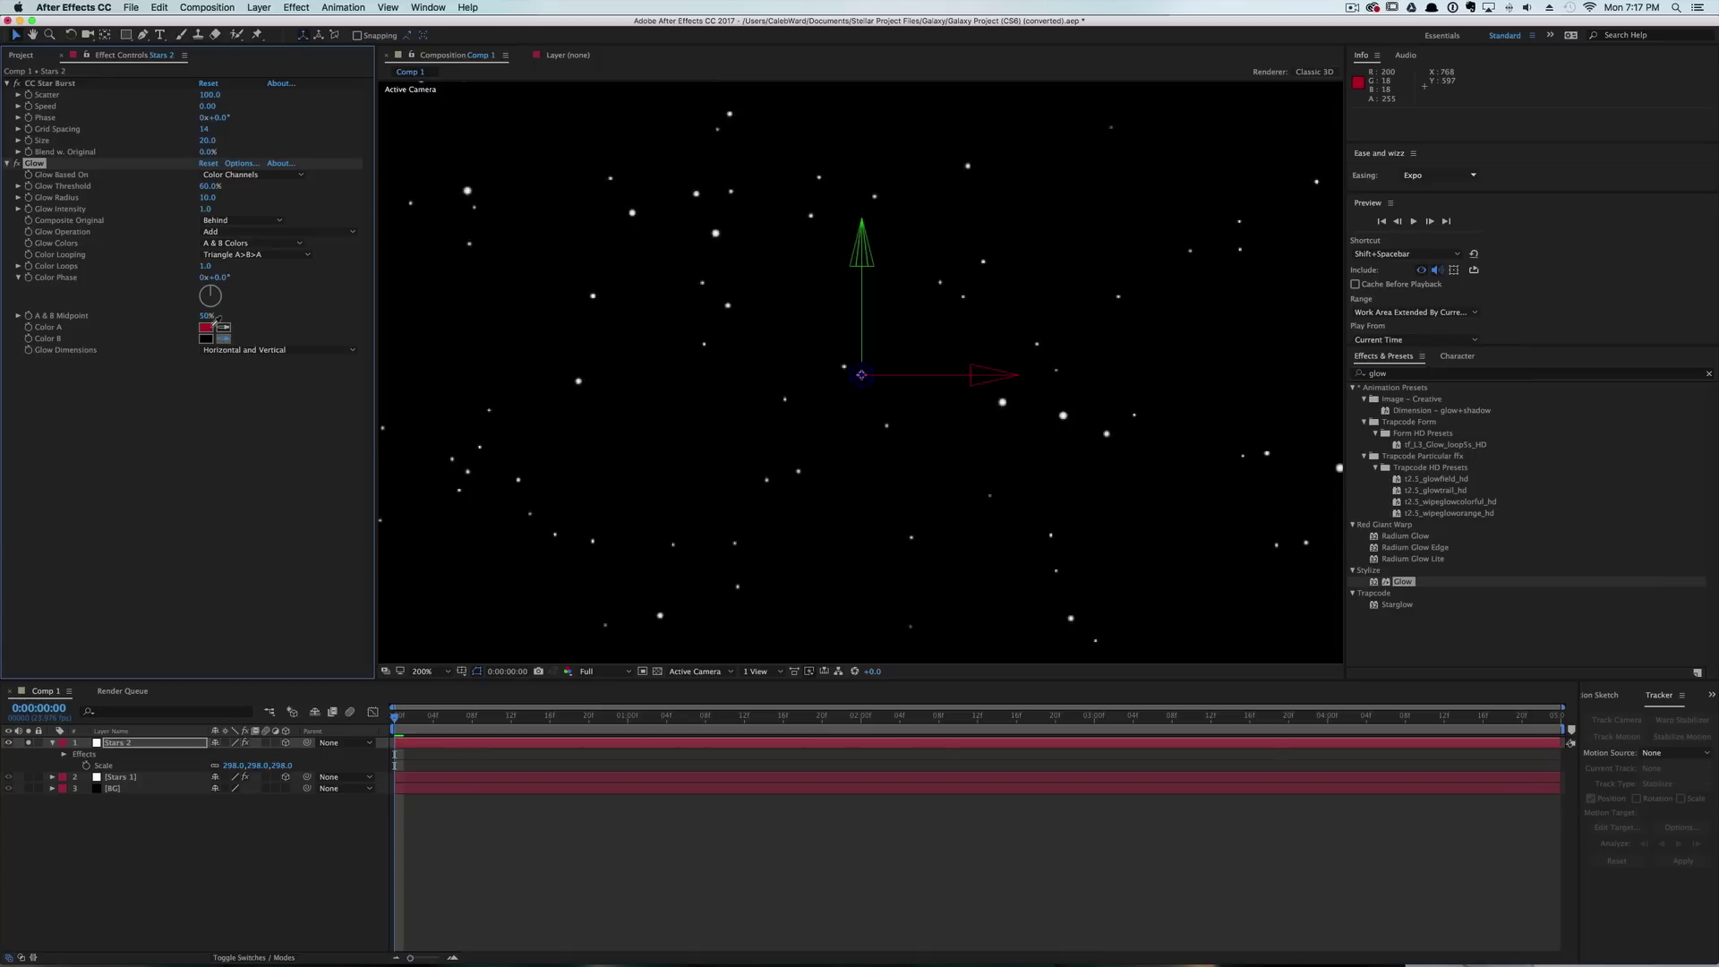
{"action": "left_click", "coordinate": [206, 328]}
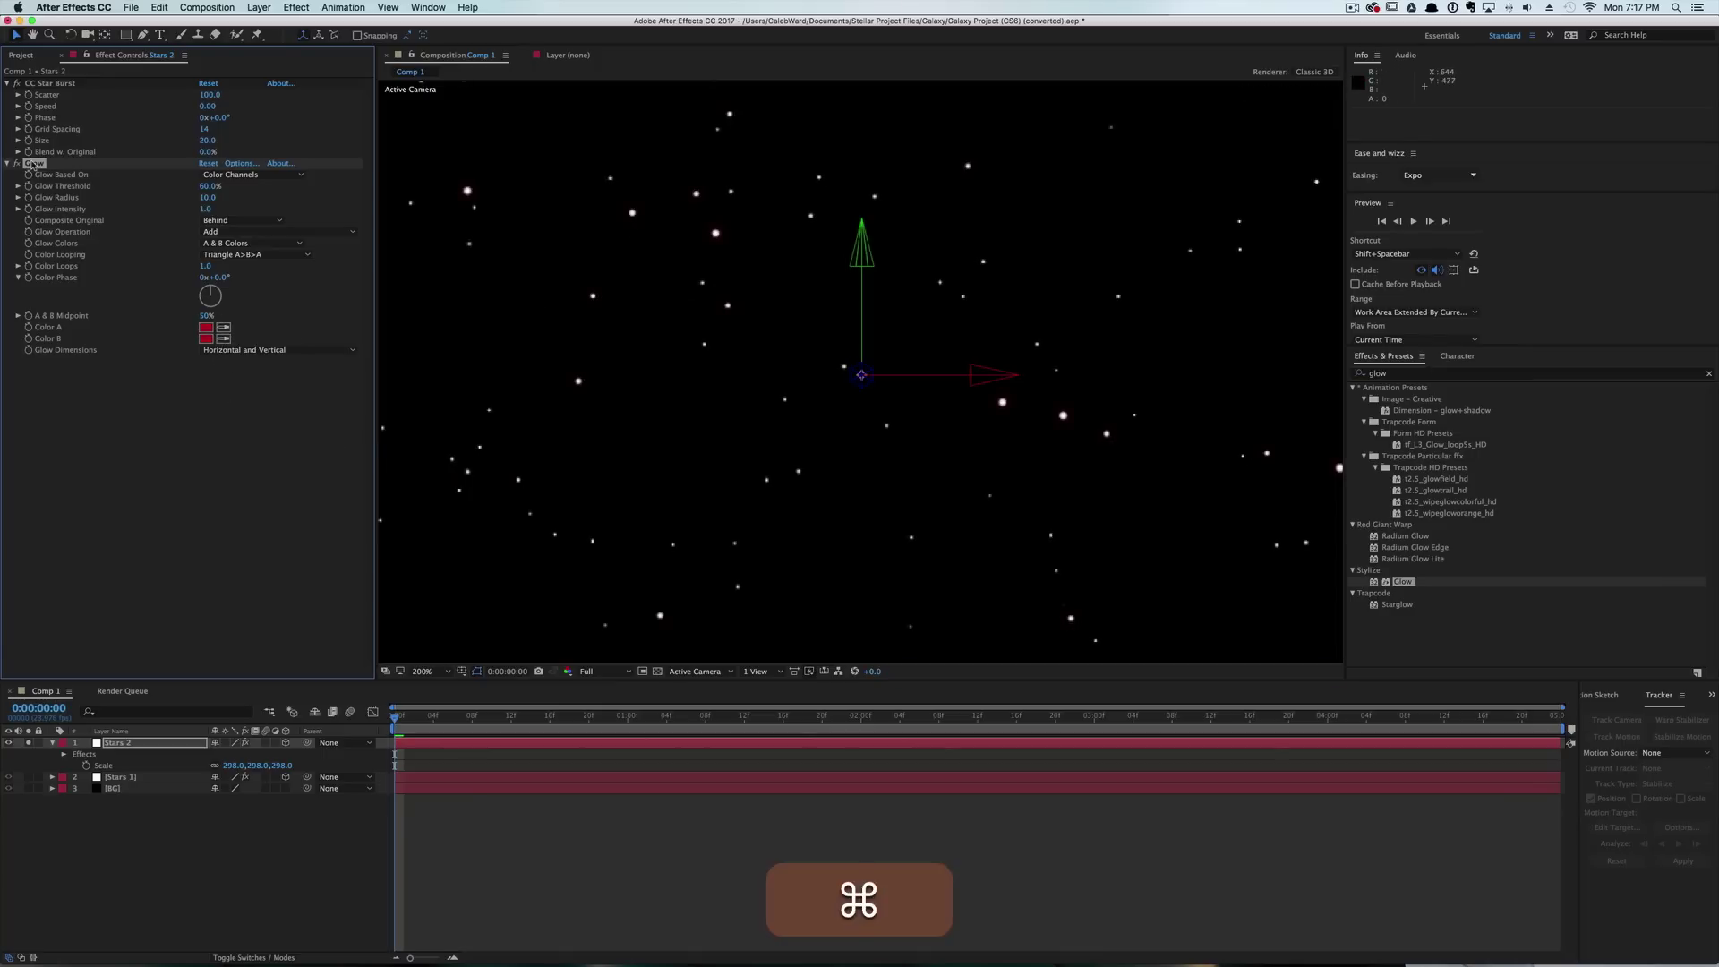
Copy the Glow effect from Stars 2 onto Stars 1 and turn off the solo on Stars 2.
{"action": "key", "text": "super+c"}
{"action": "left_click", "coordinate": [151, 778]}
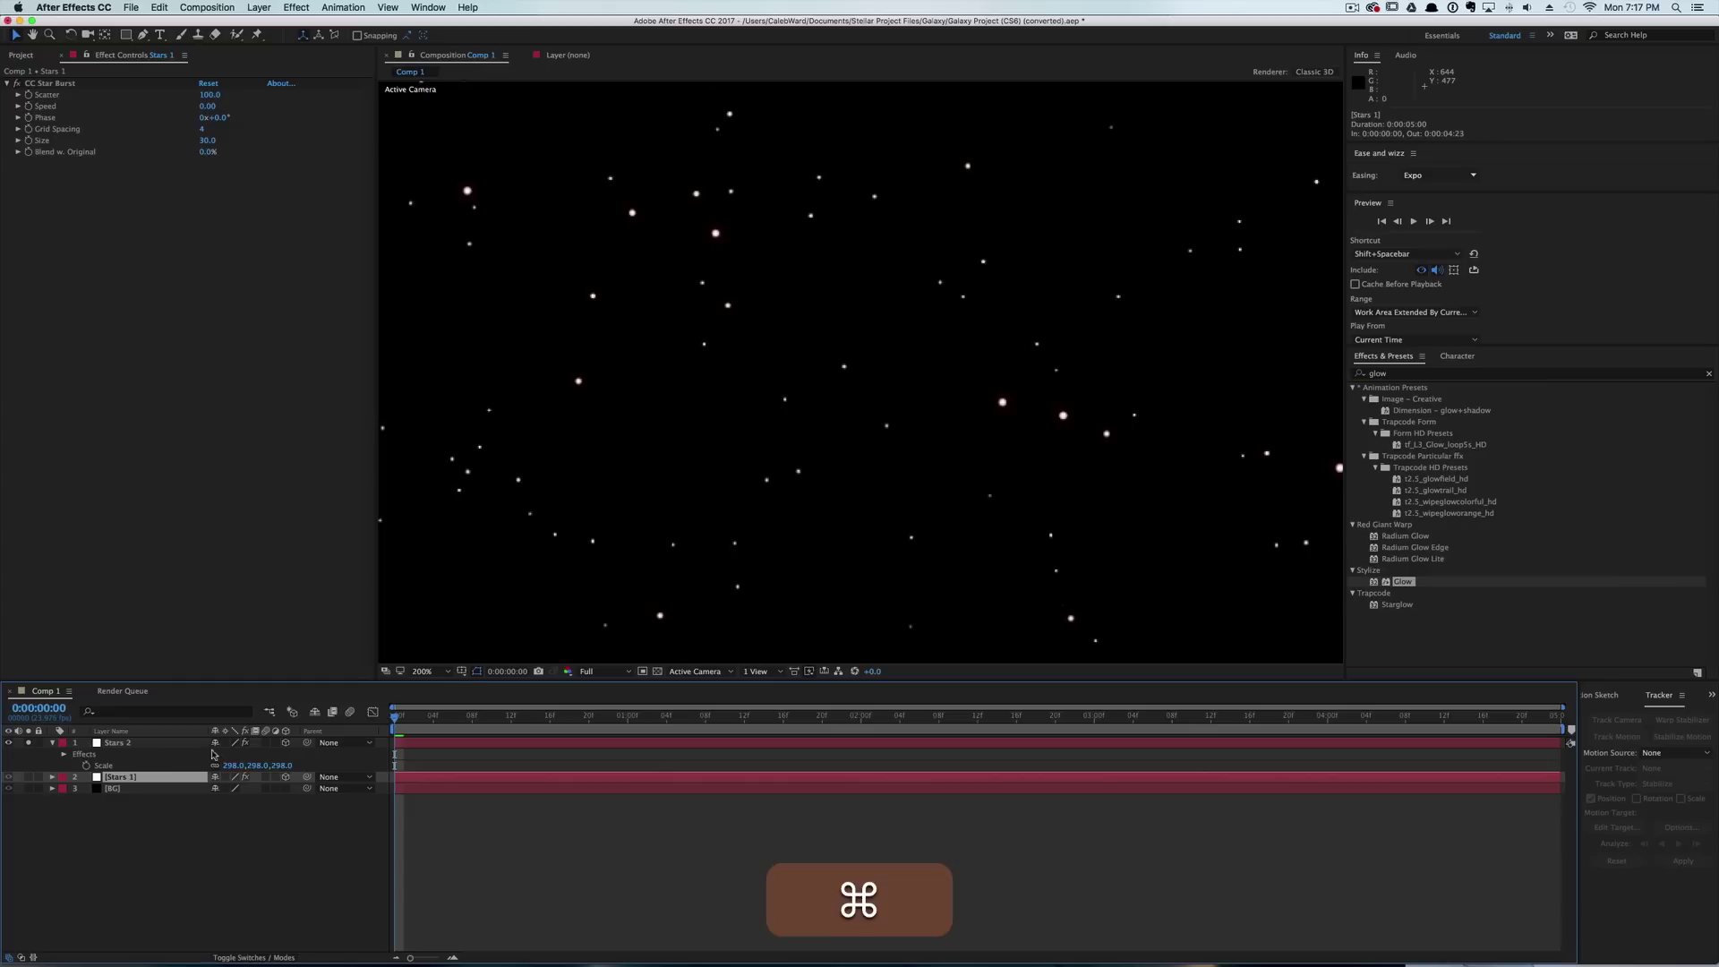
{"action": "key", "text": "super+v"}
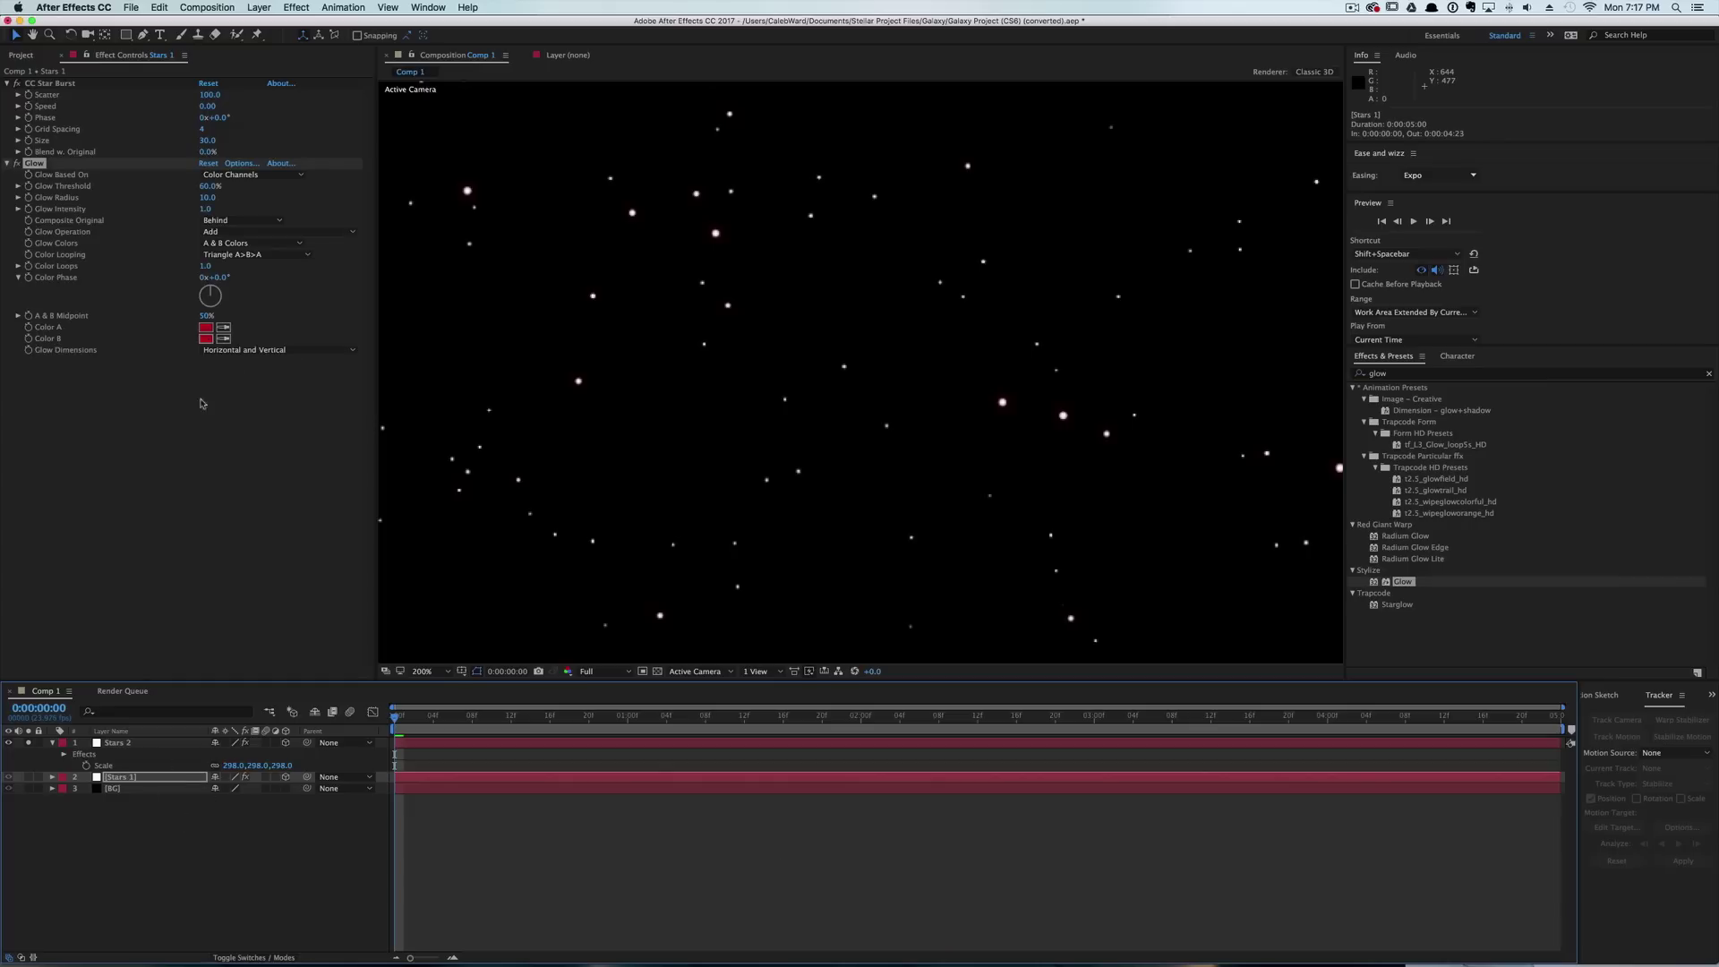
{"action": "left_click", "coordinate": [29, 743]}
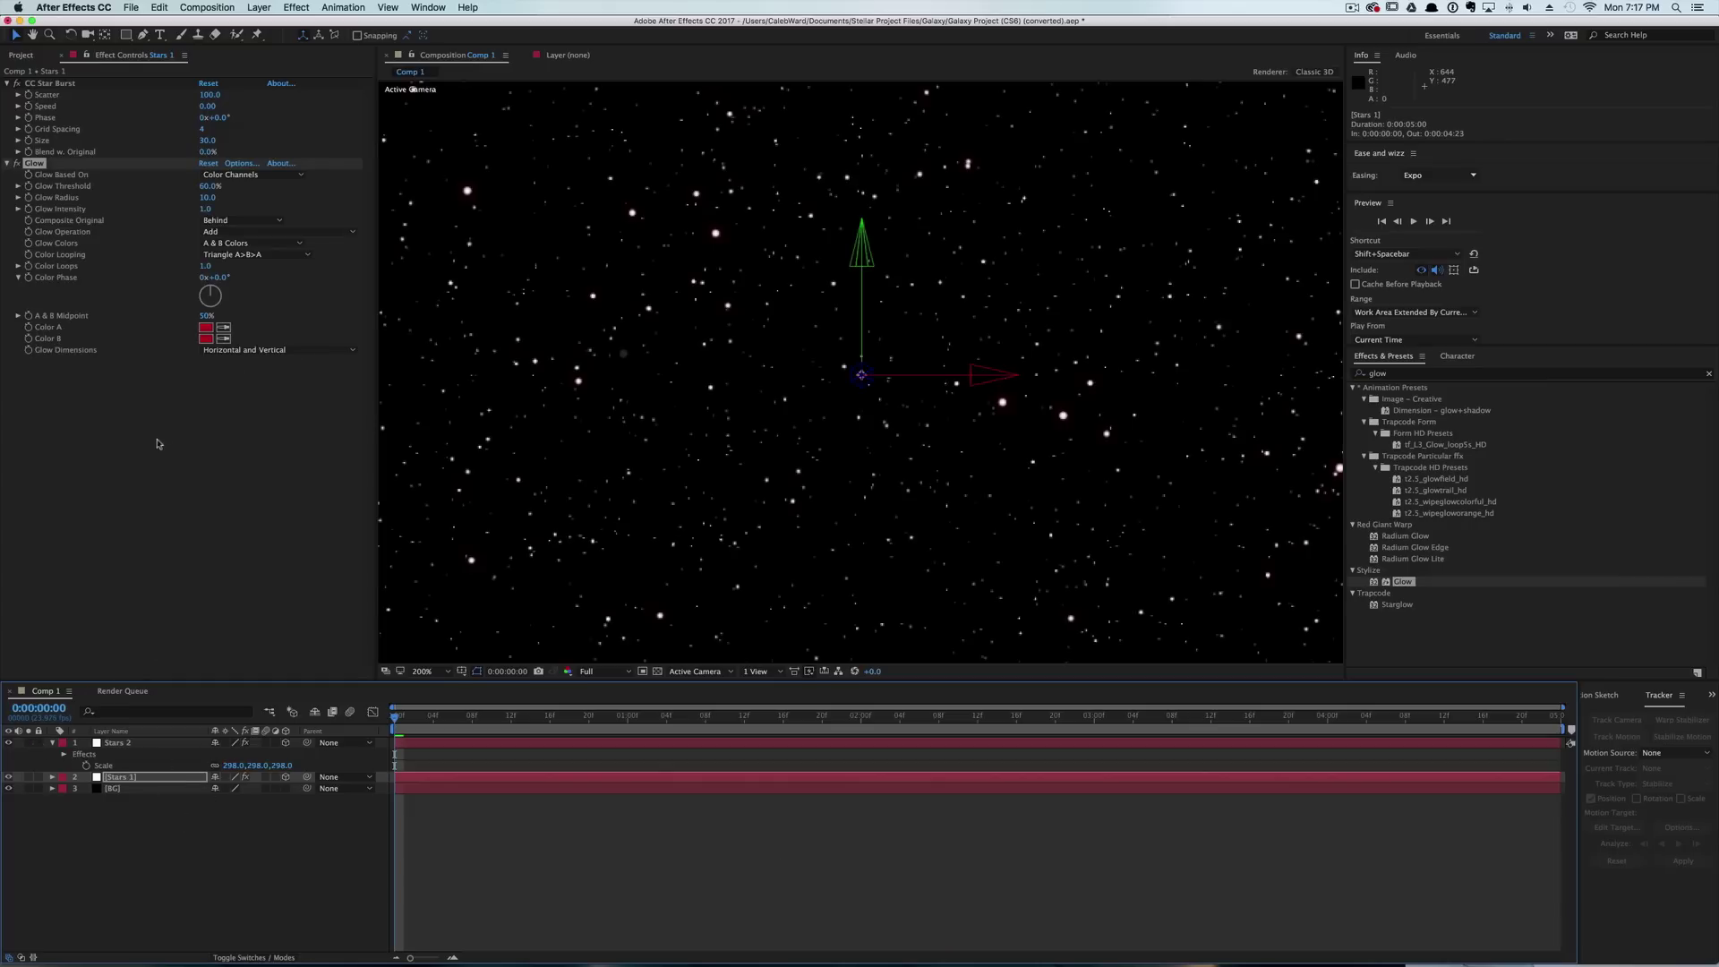
Change both Color A and Color B of the Stars 1 glow to blue.
{"action": "left_click", "coordinate": [205, 327]}
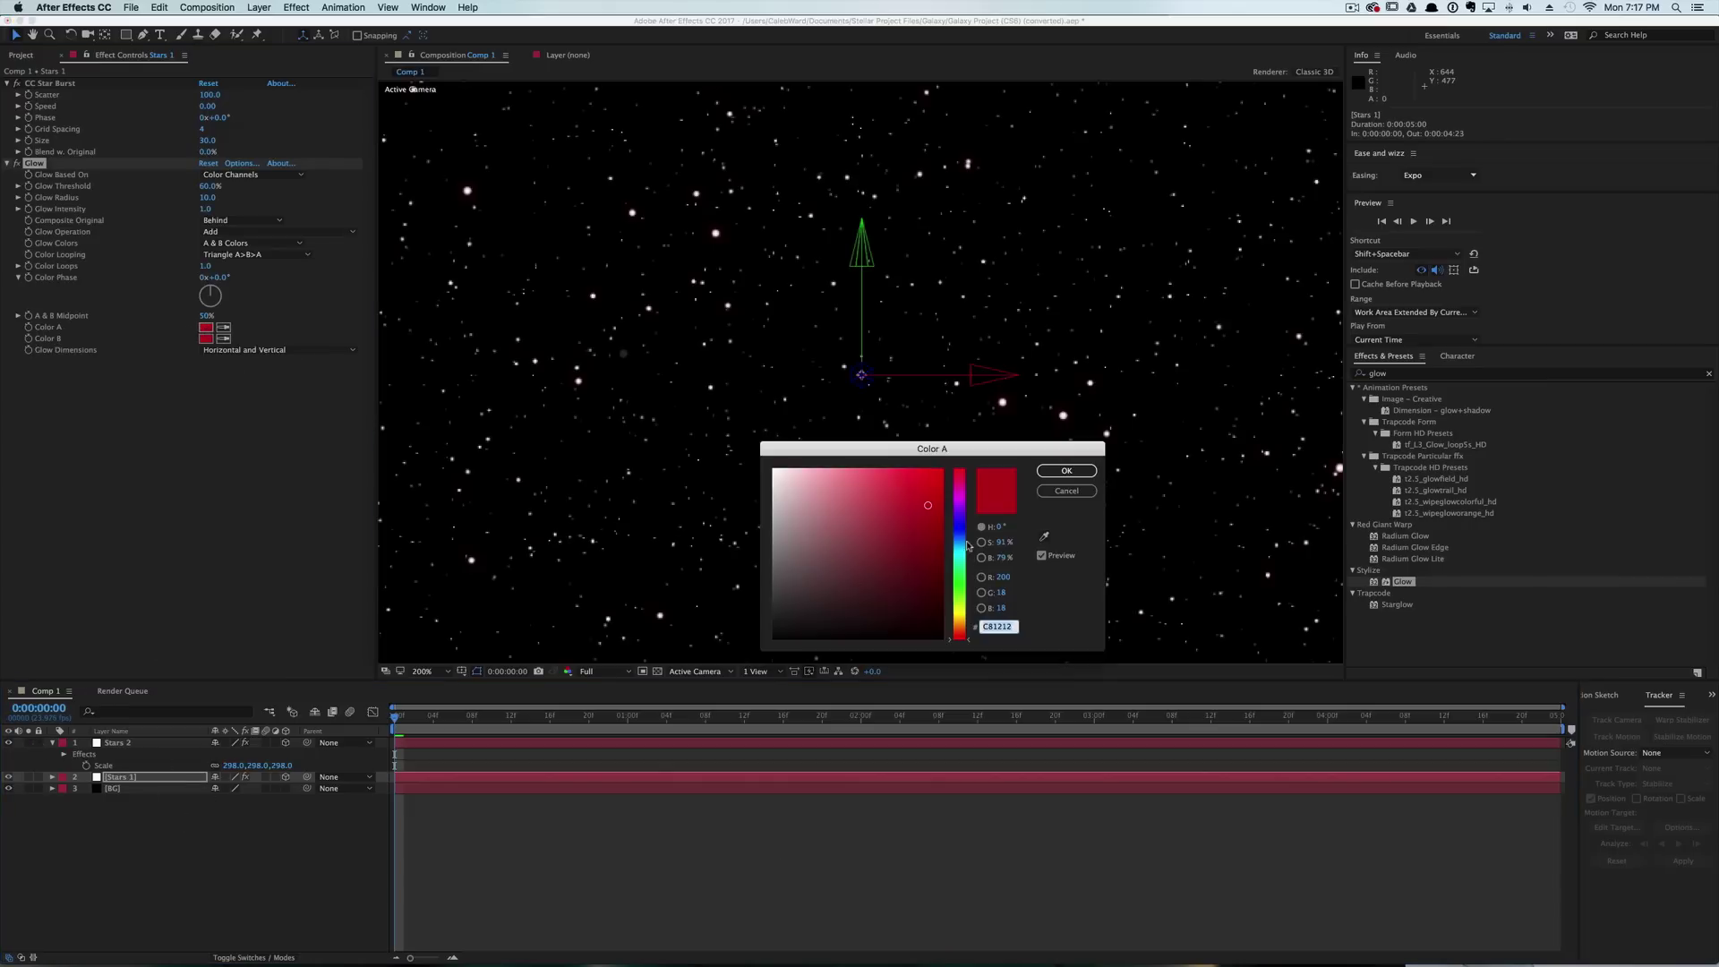
{"action": "left_click", "coordinate": [966, 540]}
{"action": "left_click", "coordinate": [1058, 475]}
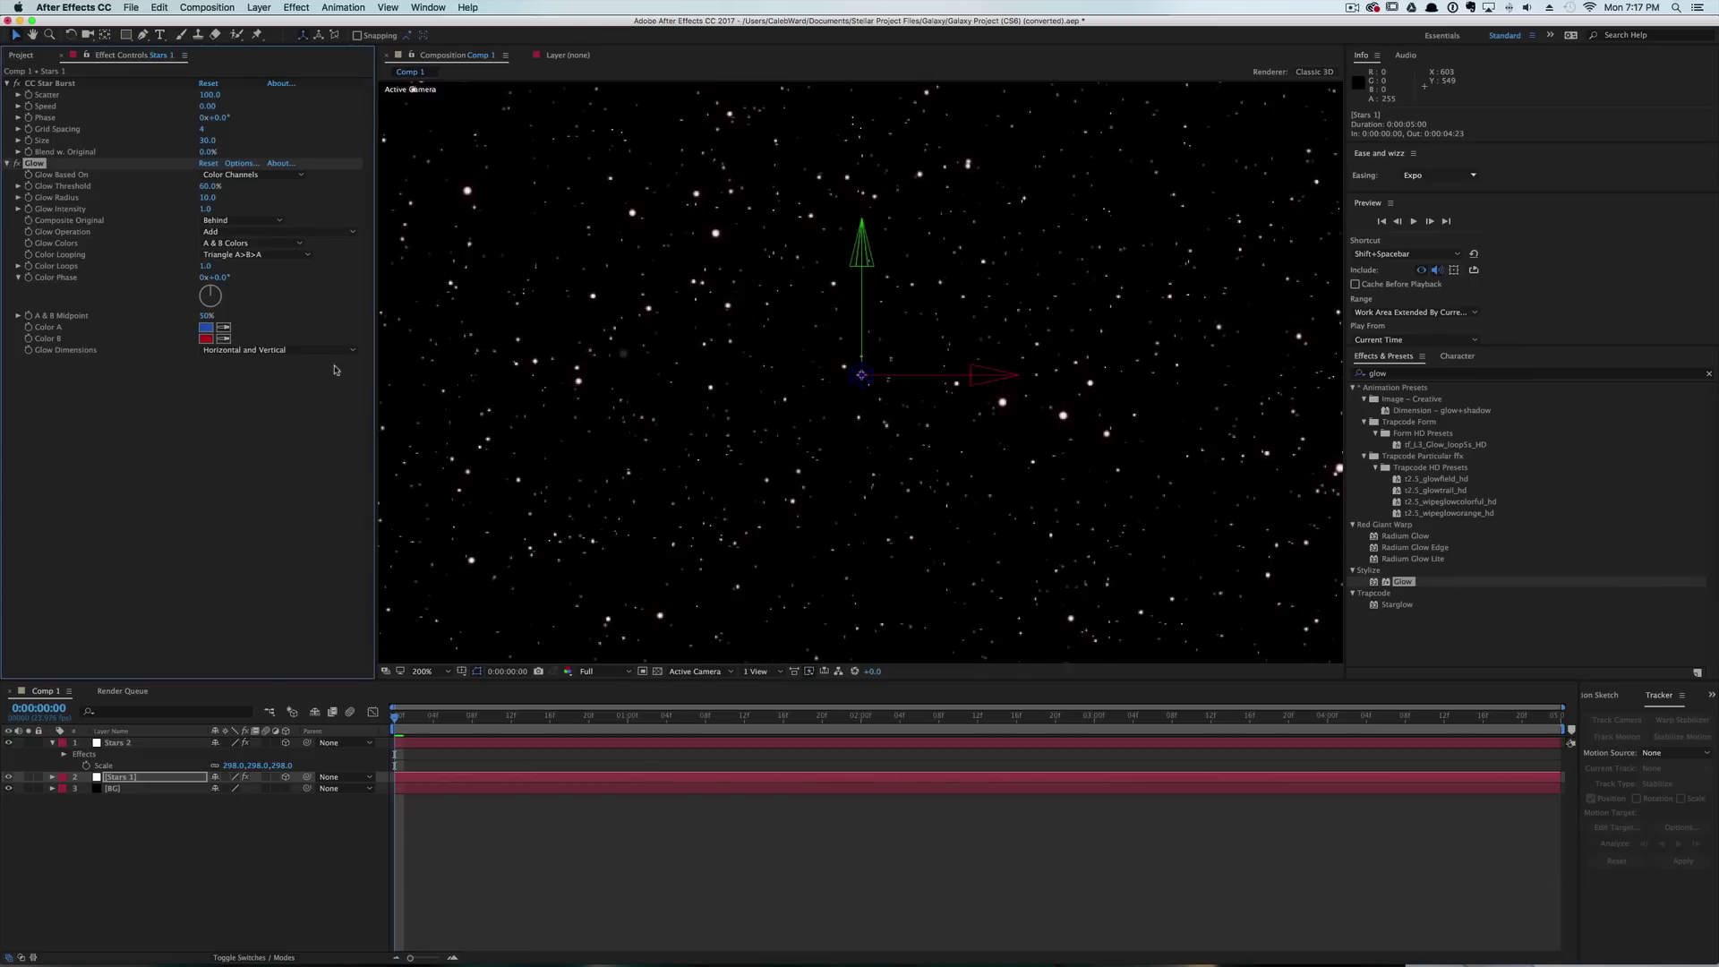
{"action": "left_click", "coordinate": [205, 339]}
{"action": "left_click_drag", "start_coordinate": [967, 558], "coordinate": [966, 542]}
{"action": "left_click", "coordinate": [1074, 473]}
{"action": "key", "text": "comma"}
{"action": "key", "text": "comma"}
{"action": "key", "text": "comma"}
{"action": "key", "text": "comma"}
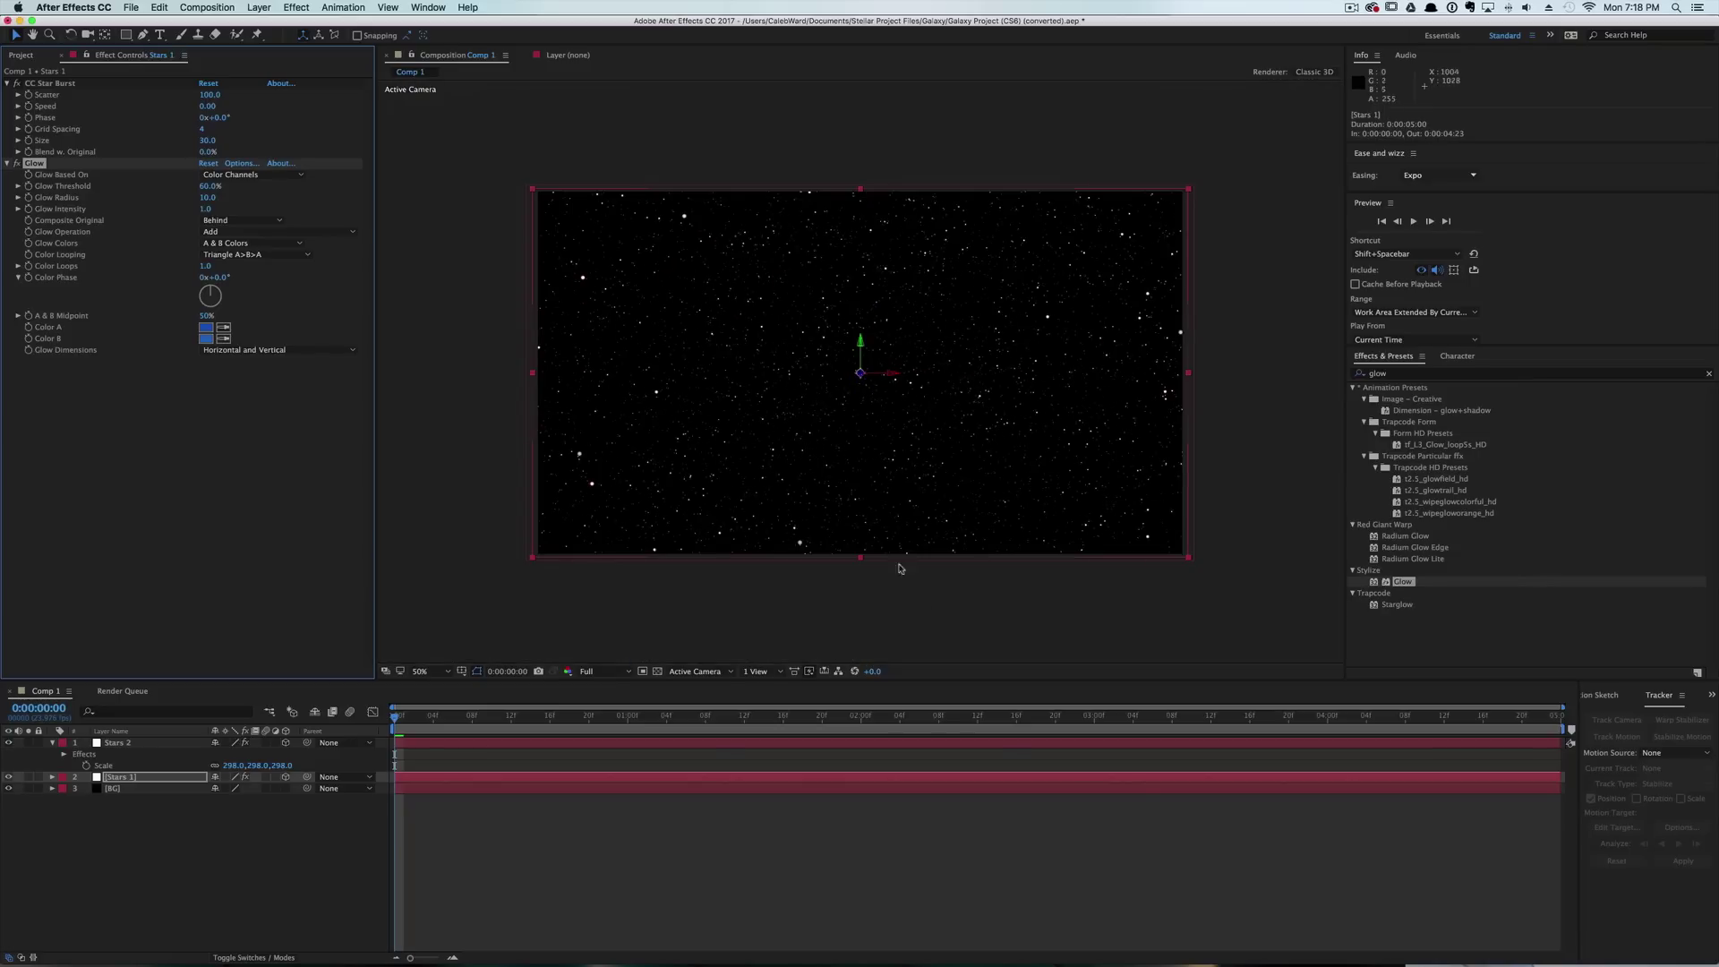
{"action": "left_click", "coordinate": [996, 563]}
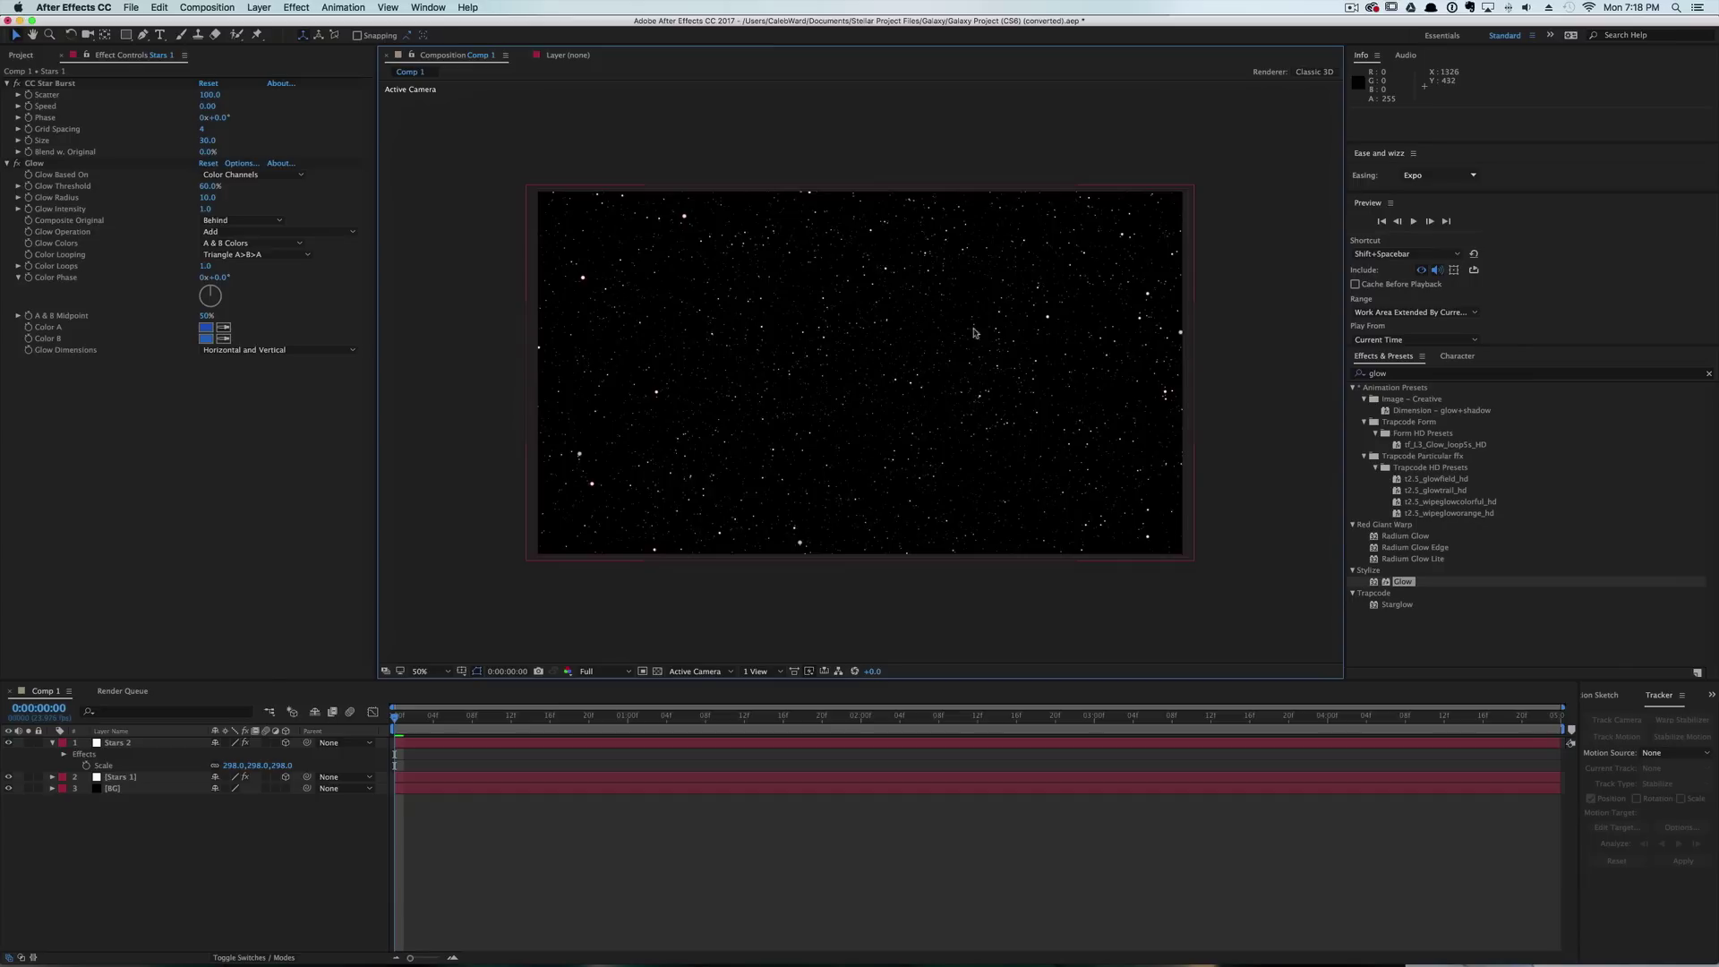
Create a new composition named Galaxy, 1500 px wide and 1500 px high.
{"action": "left_click", "coordinate": [199, 7]}
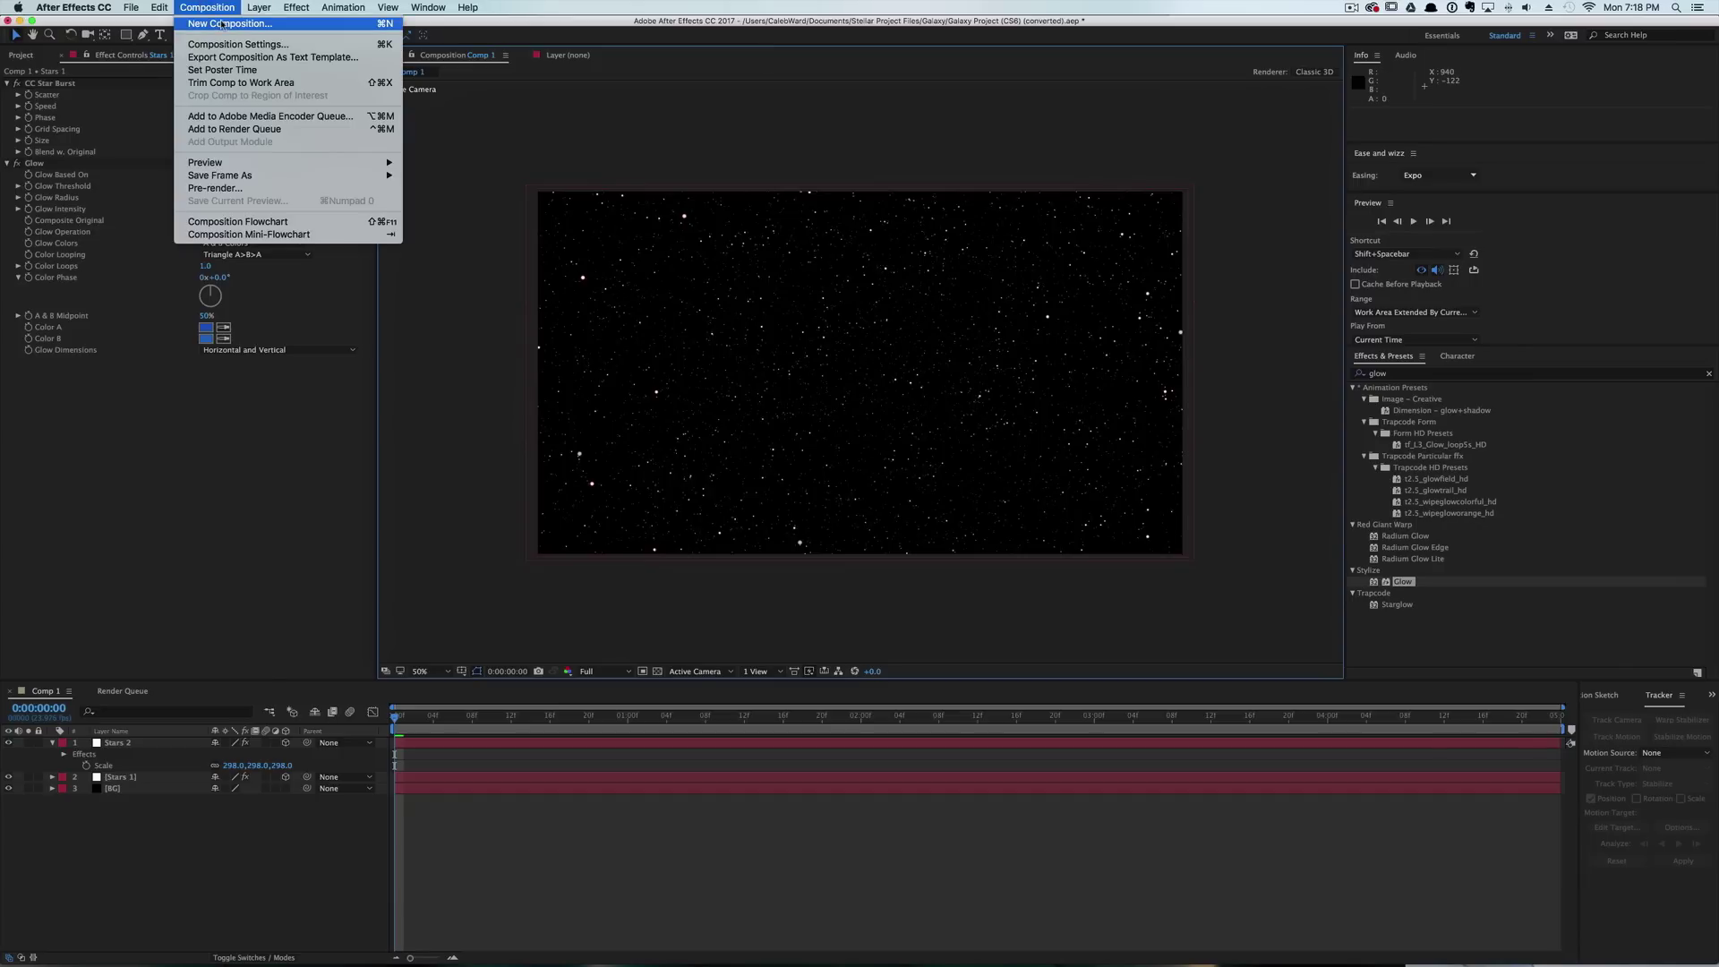
{"action": "left_click", "coordinate": [222, 24]}
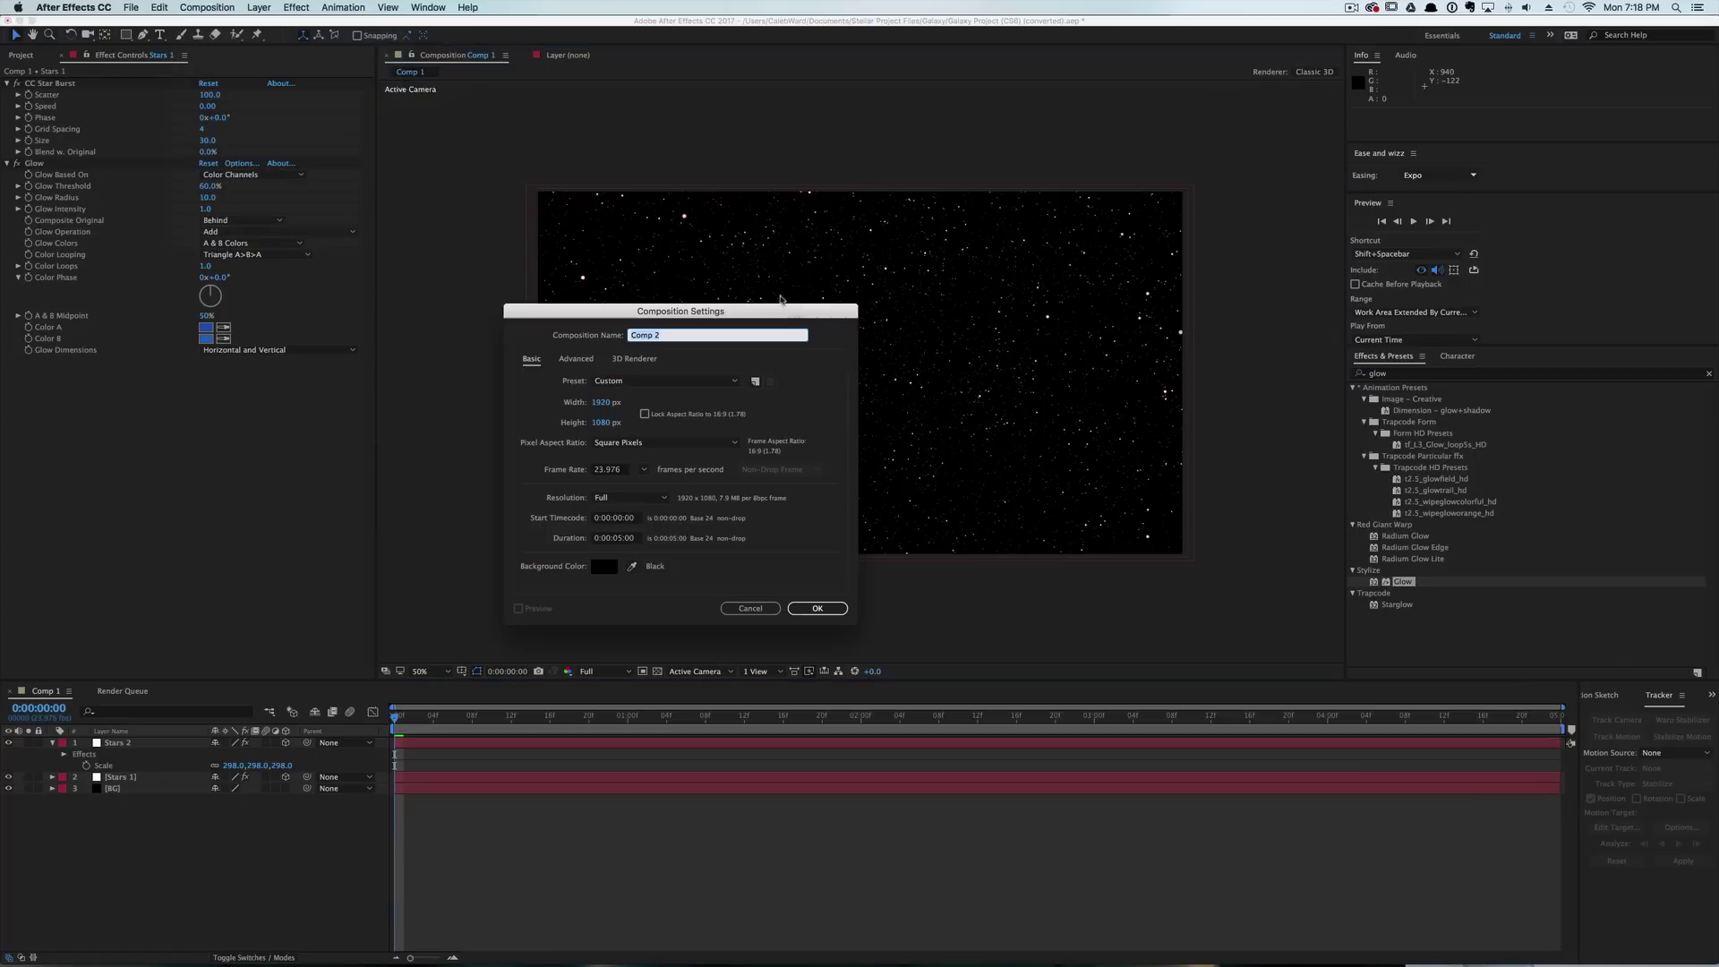
{"action": "left_click", "coordinate": [602, 403]}
{"action": "type", "text": "1500"}
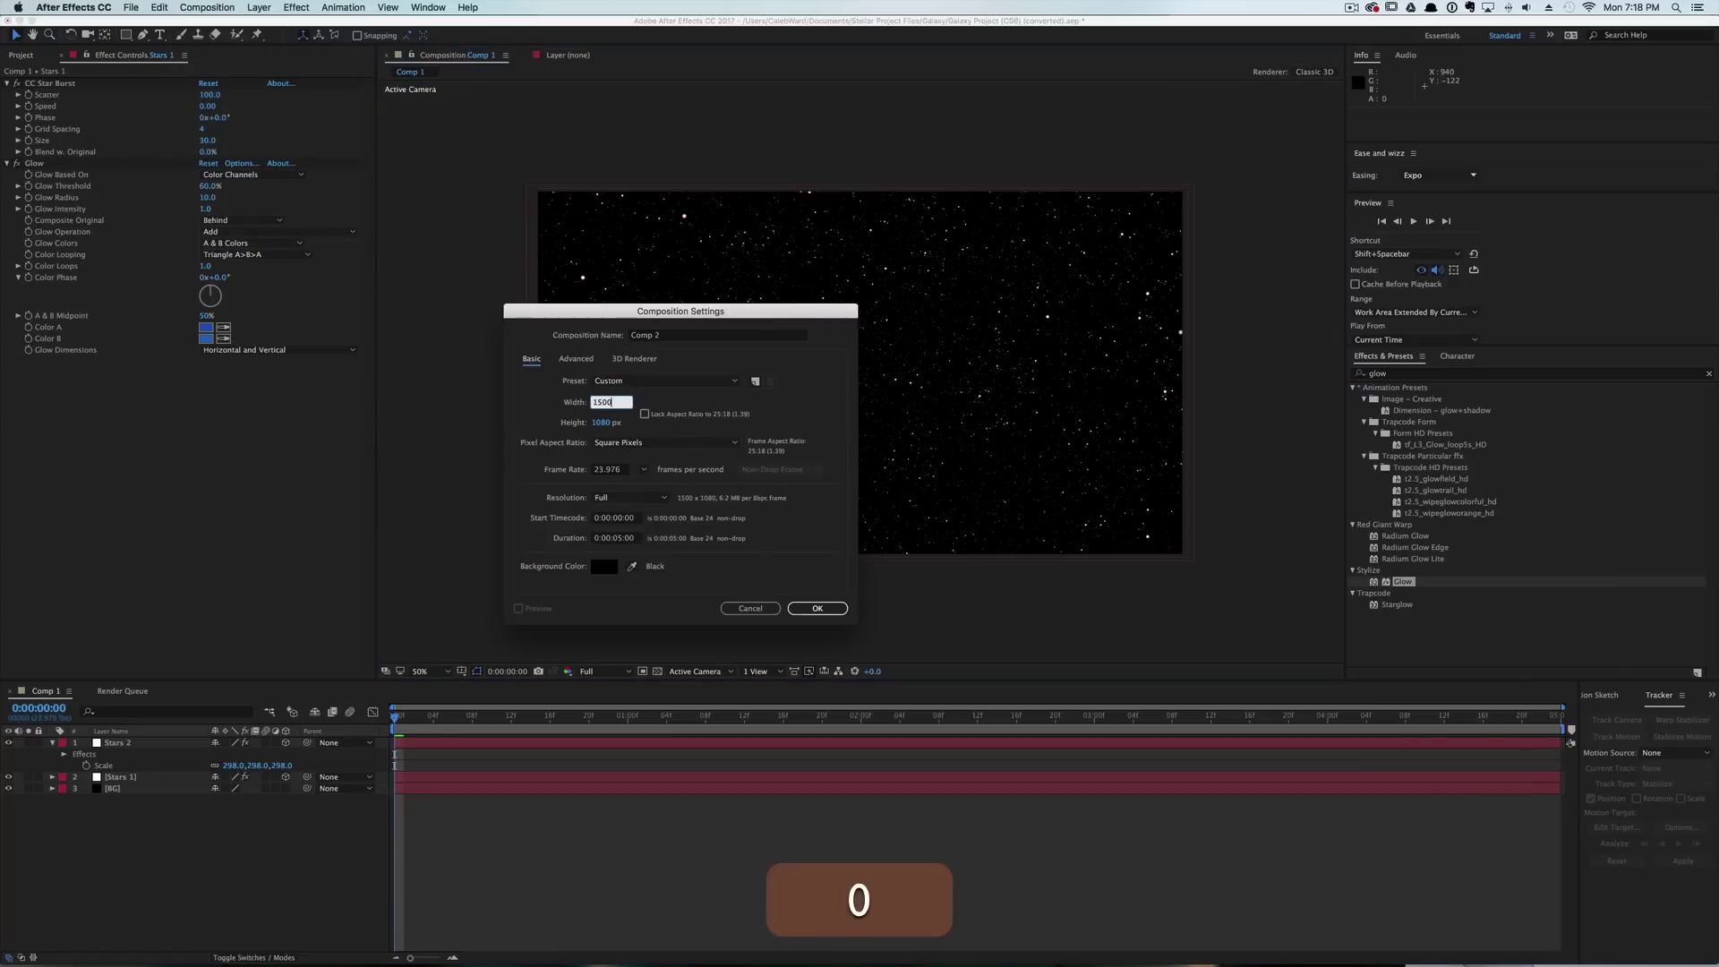
{"action": "key", "text": "Tab"}
{"action": "type", "text": "1500"}
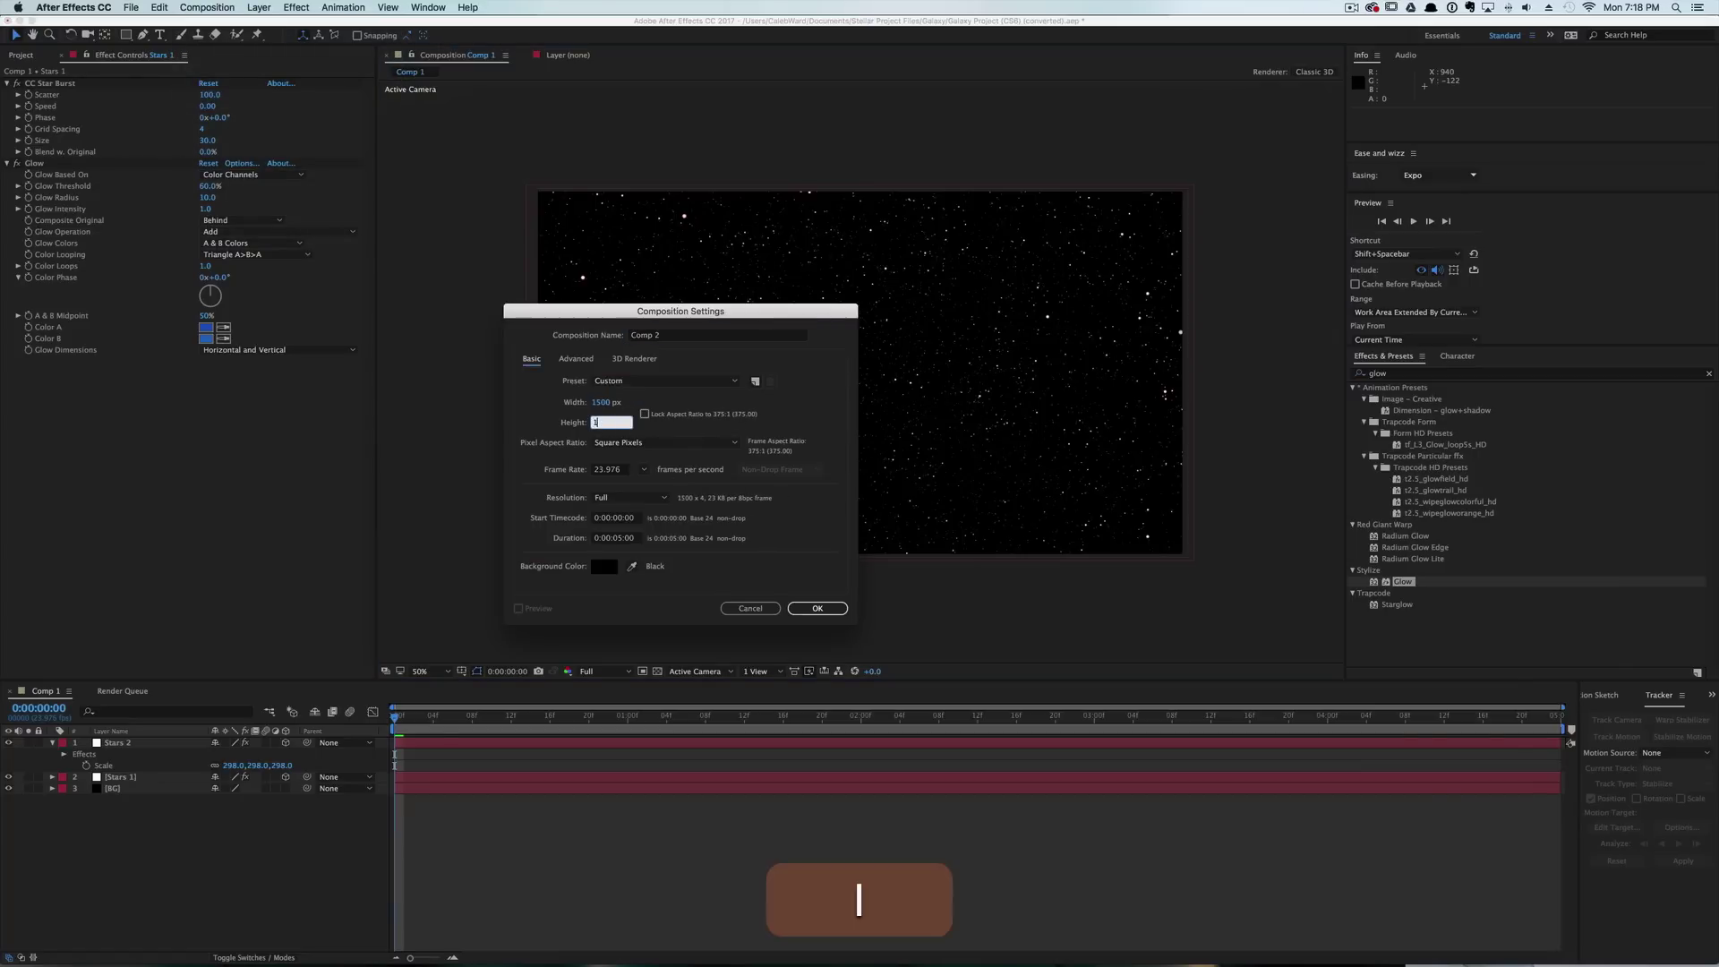
{"action": "left_click", "coordinate": [694, 336]}
{"action": "type", "text": "Galaxy"}
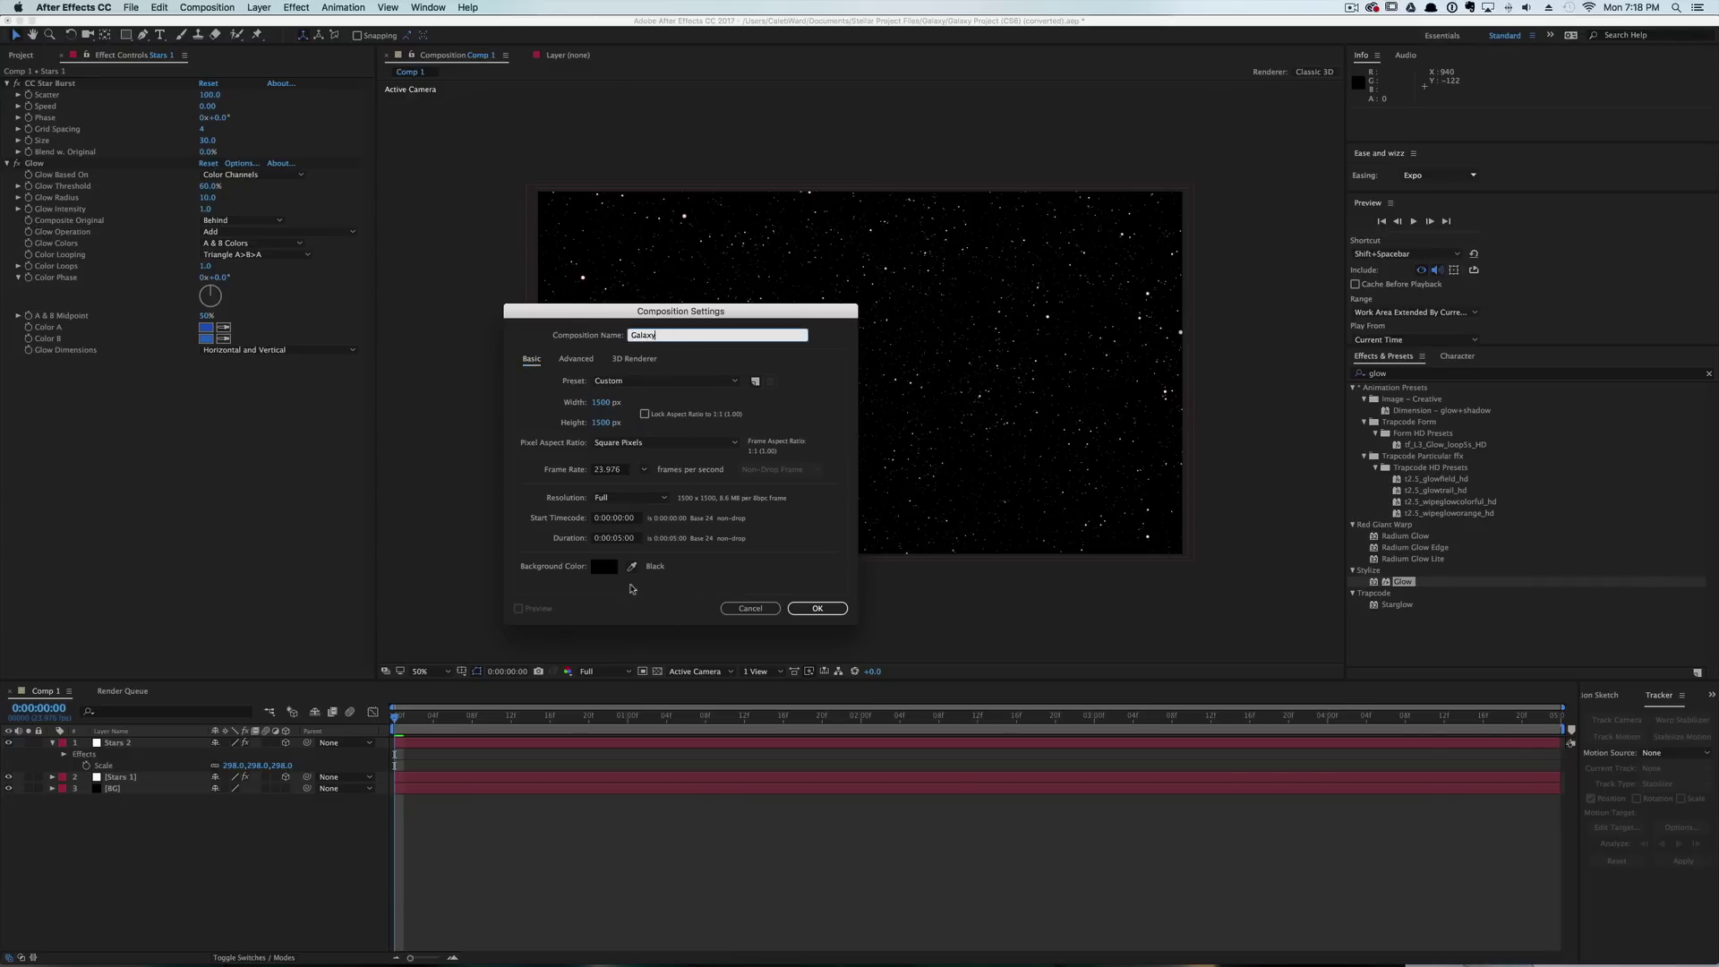
{"action": "left_click", "coordinate": [815, 608]}
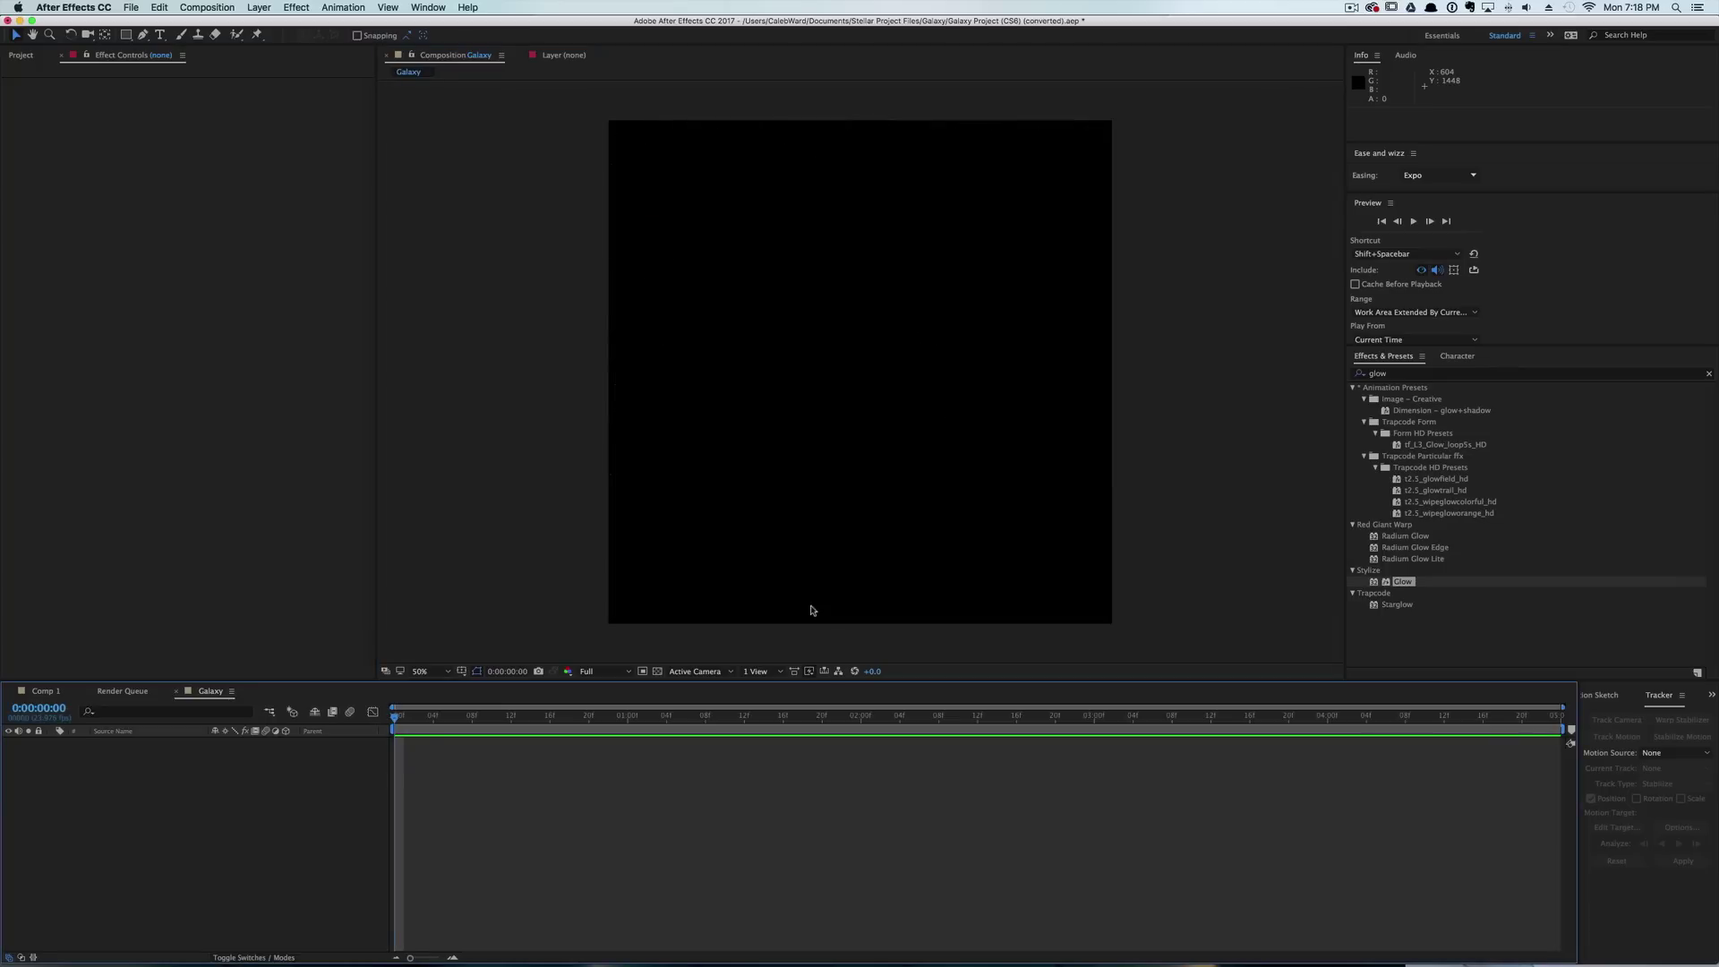
Add a black solid (000000) named BG to the Galaxy composition.
{"action": "key", "text": "super+y"}
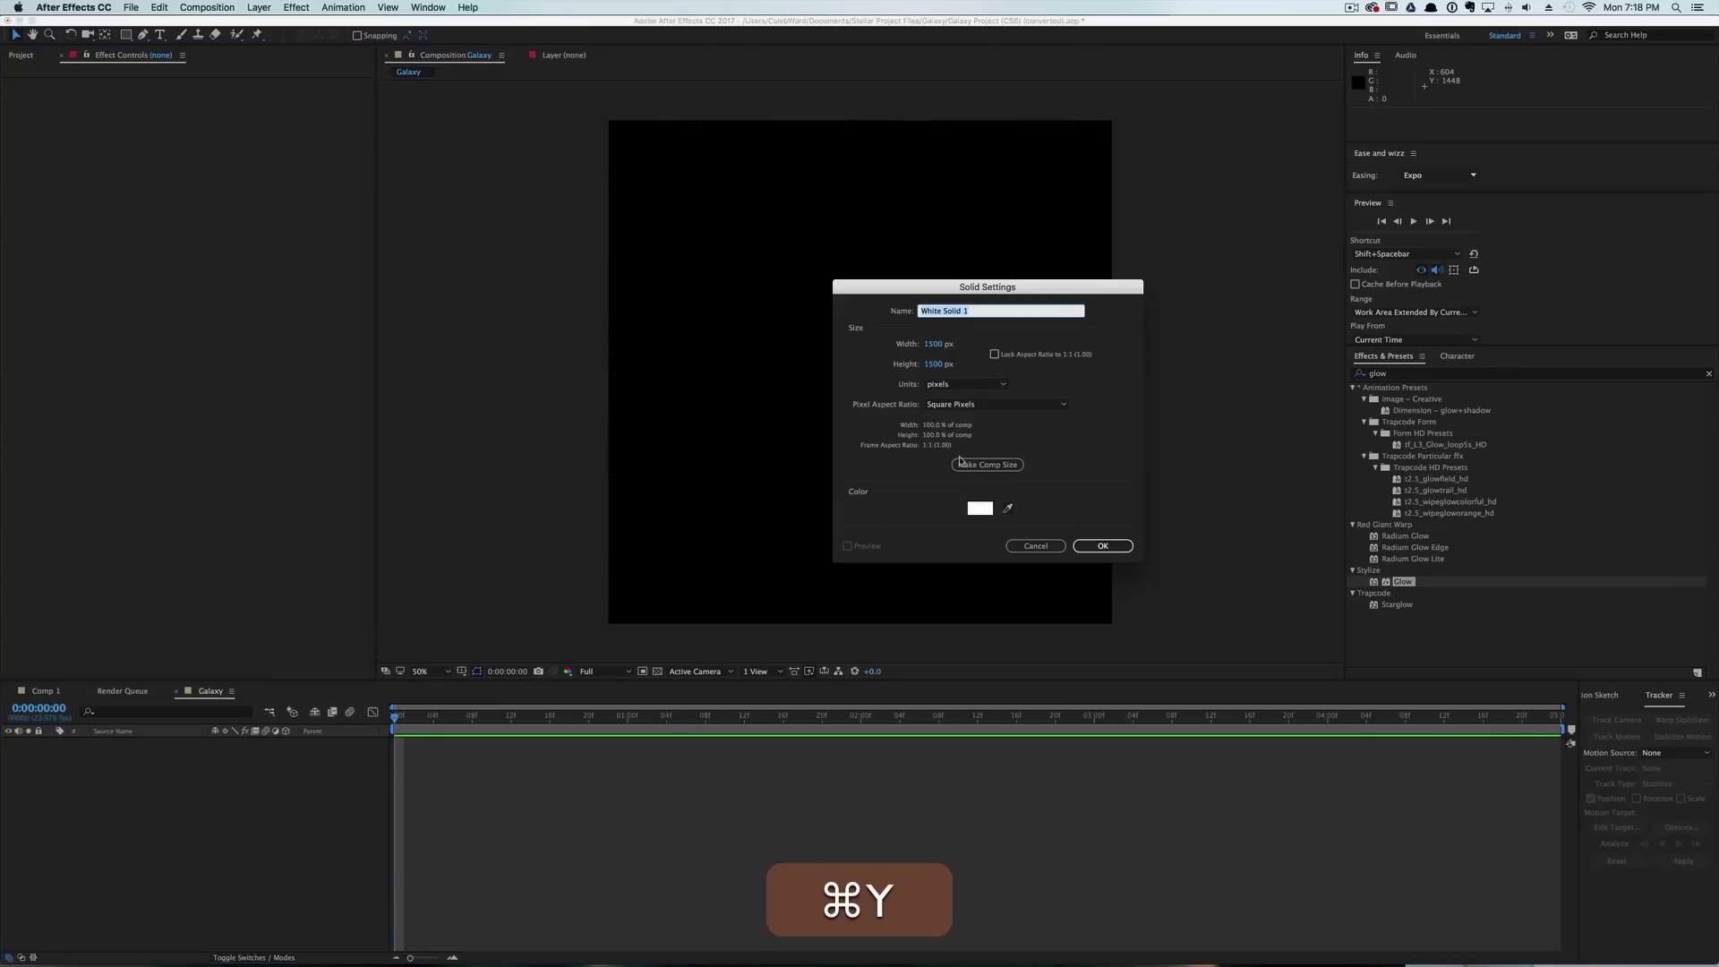
{"action": "type", "text": "BG"}
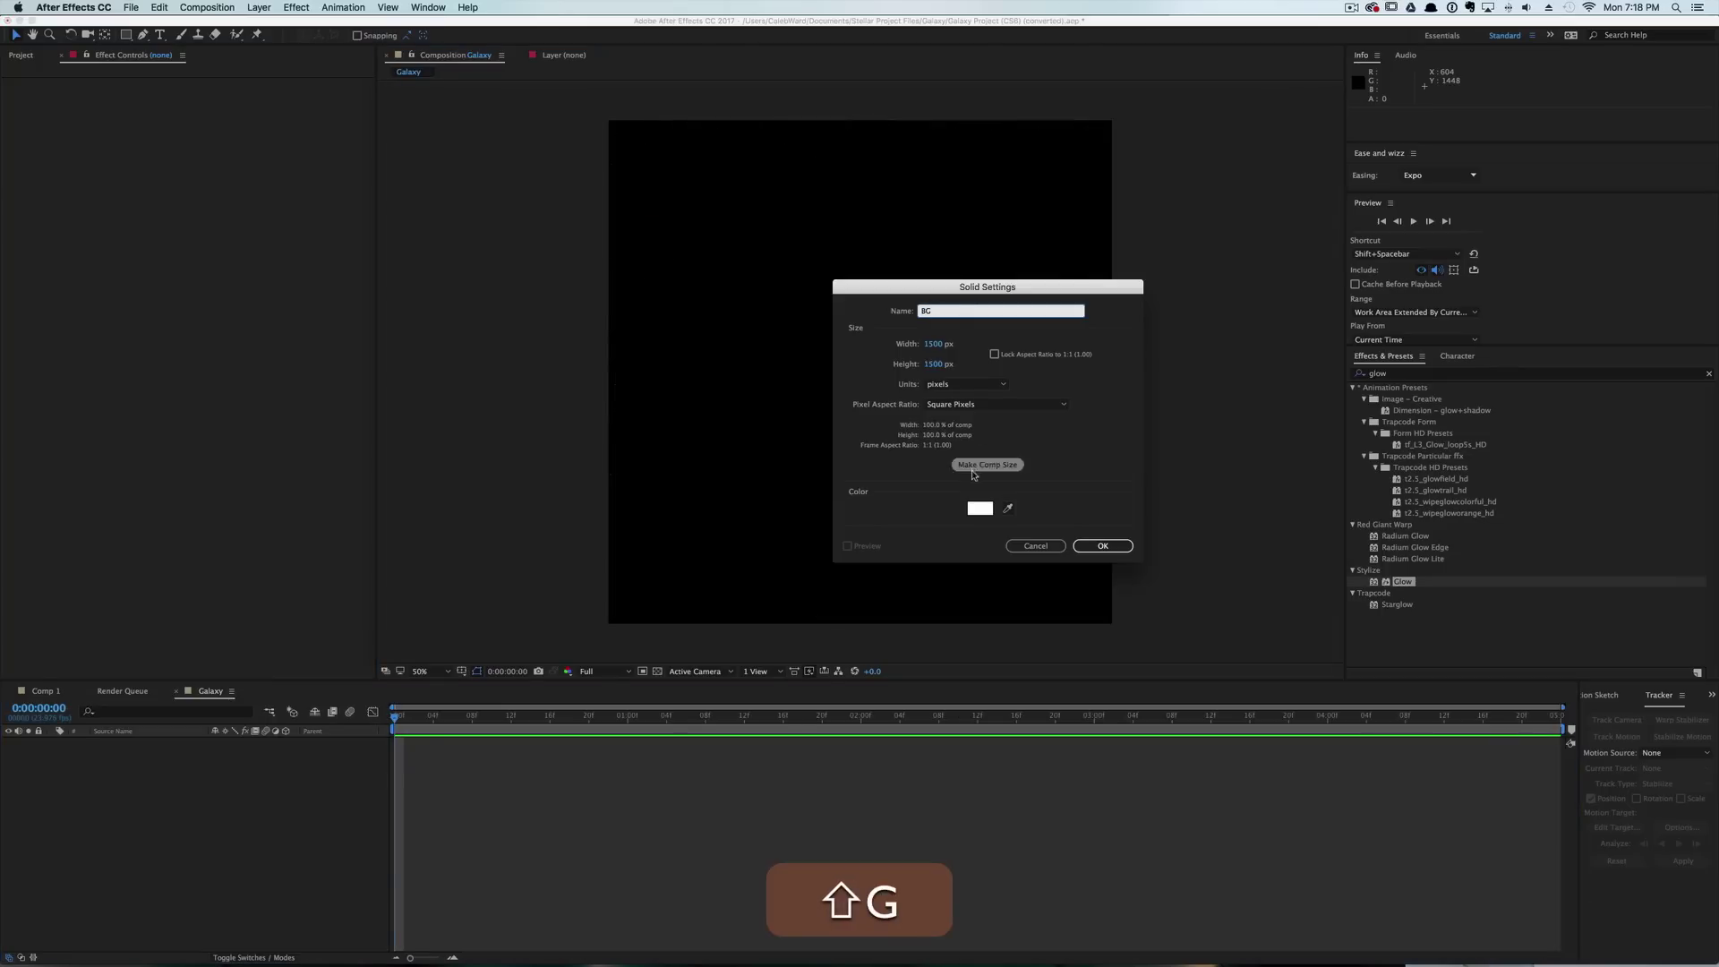
{"action": "left_click", "coordinate": [980, 508]}
{"action": "left_click_drag", "start_coordinate": [786, 582], "coordinate": [725, 685]}
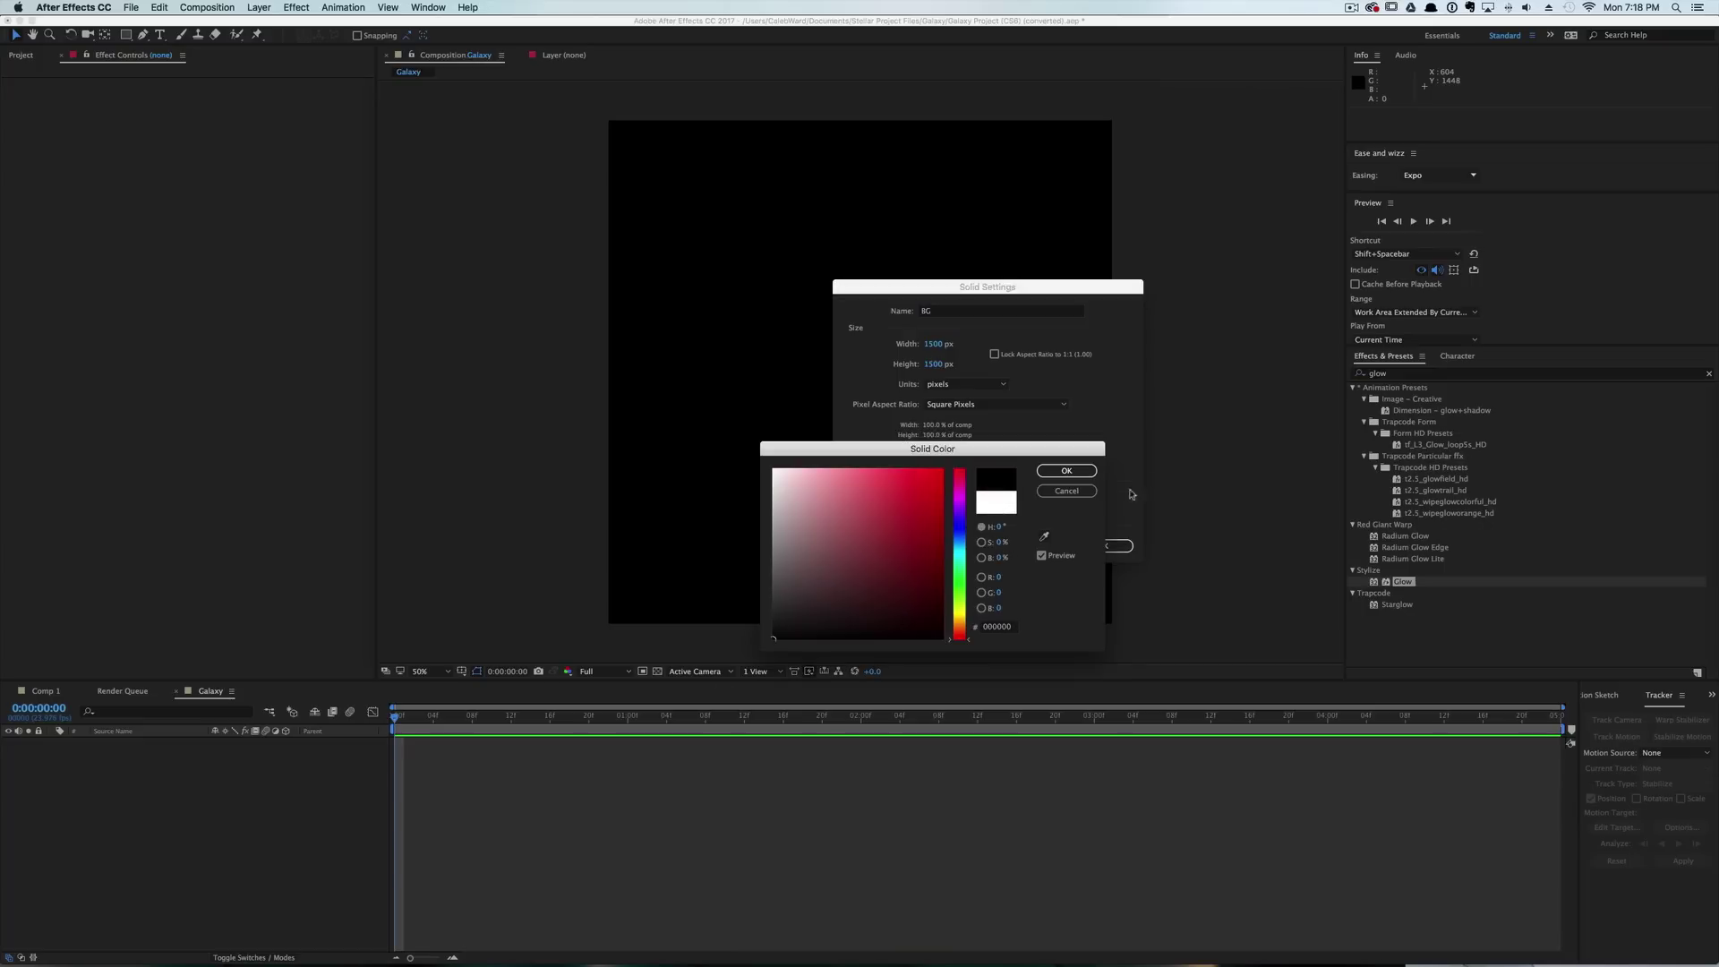
{"action": "left_click", "coordinate": [1053, 476]}
{"action": "left_click", "coordinate": [1115, 547]}
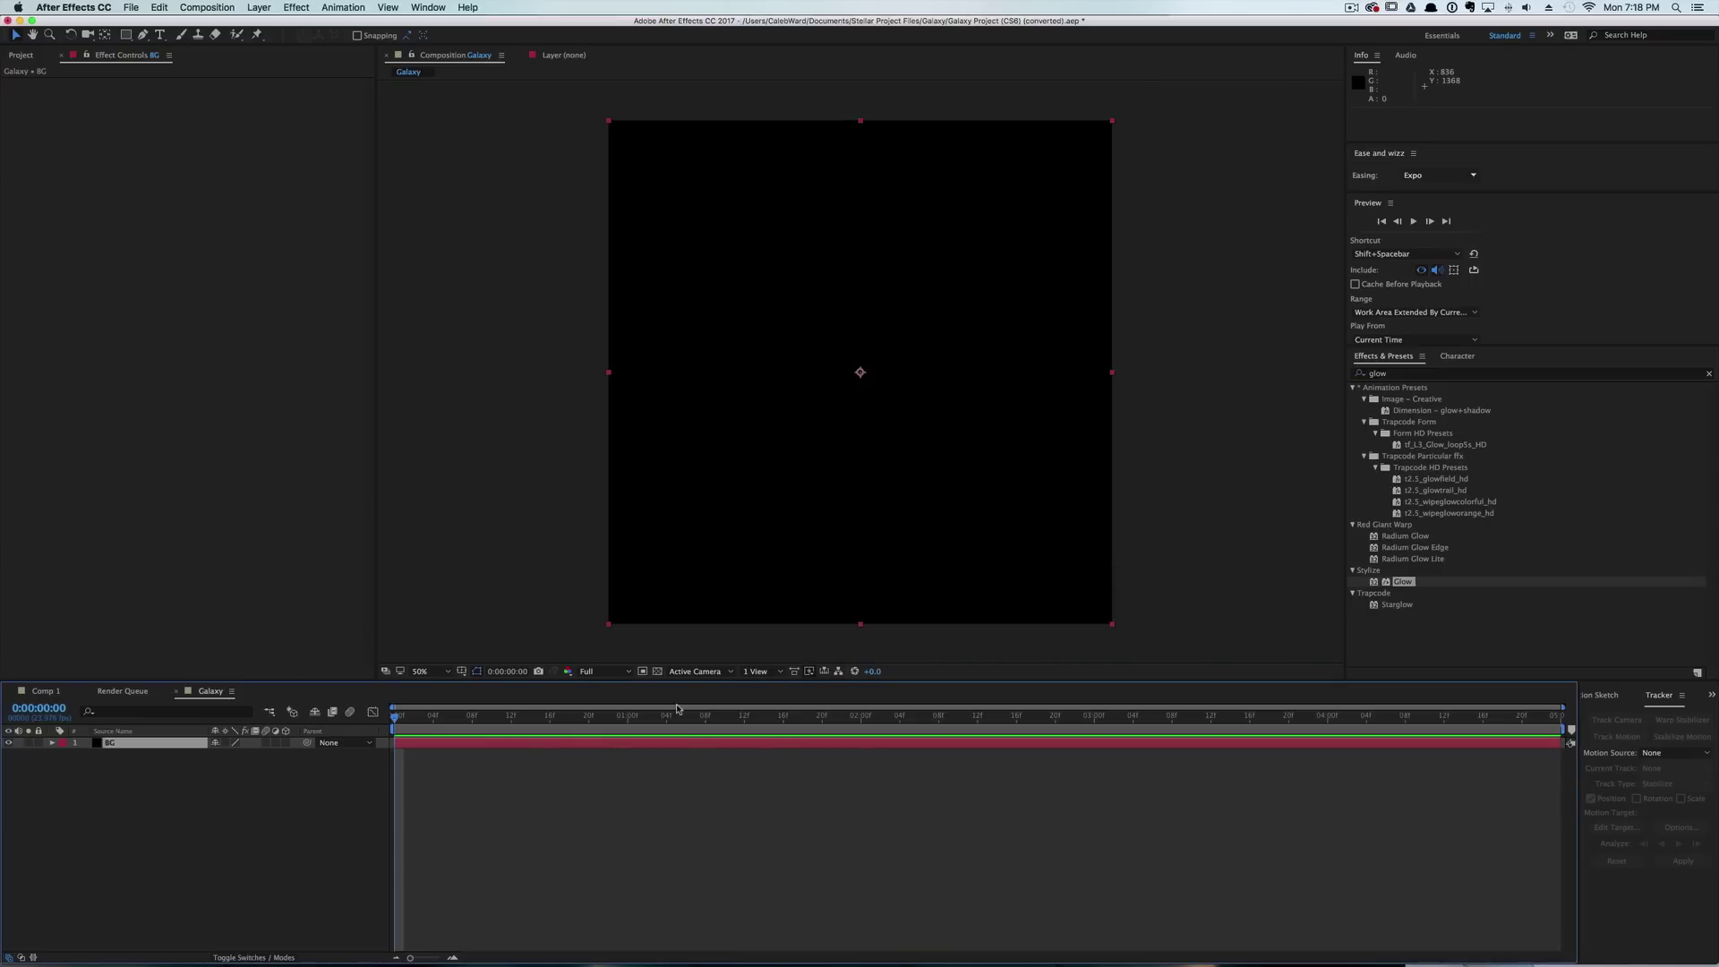
Add a second black solid named Ring 1 above the BG layer.
{"action": "key", "text": "super+y"}
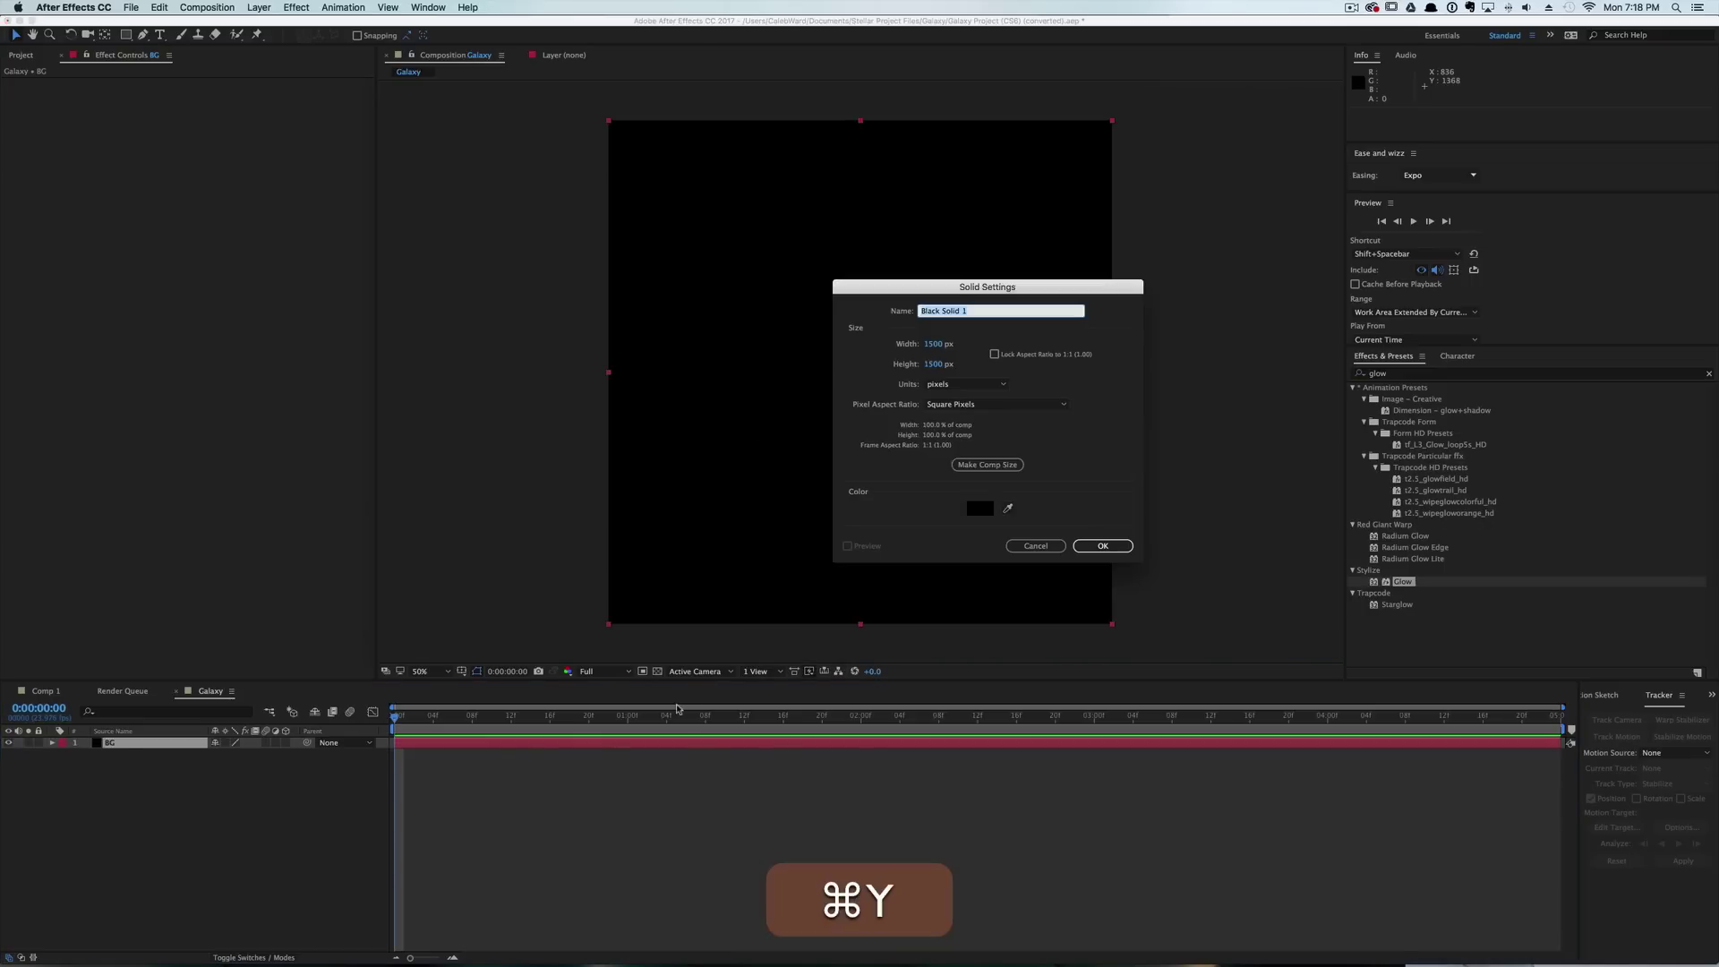
{"action": "type", "text": "Ring 1"}
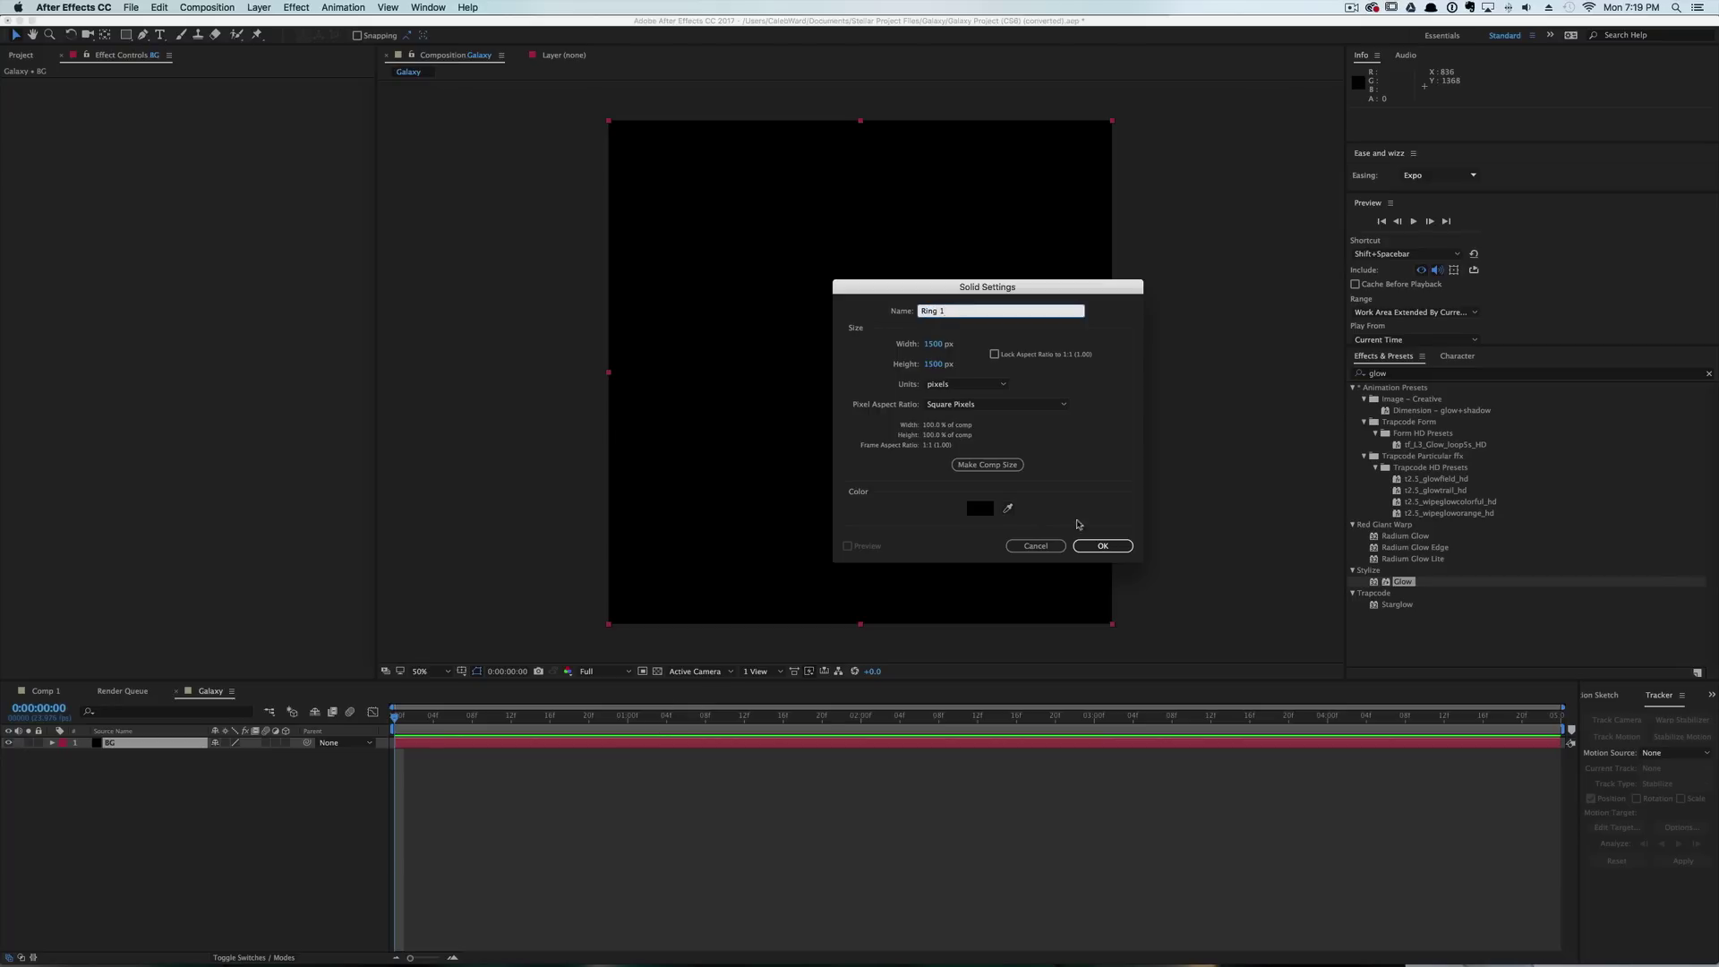
{"action": "left_click", "coordinate": [1122, 547]}
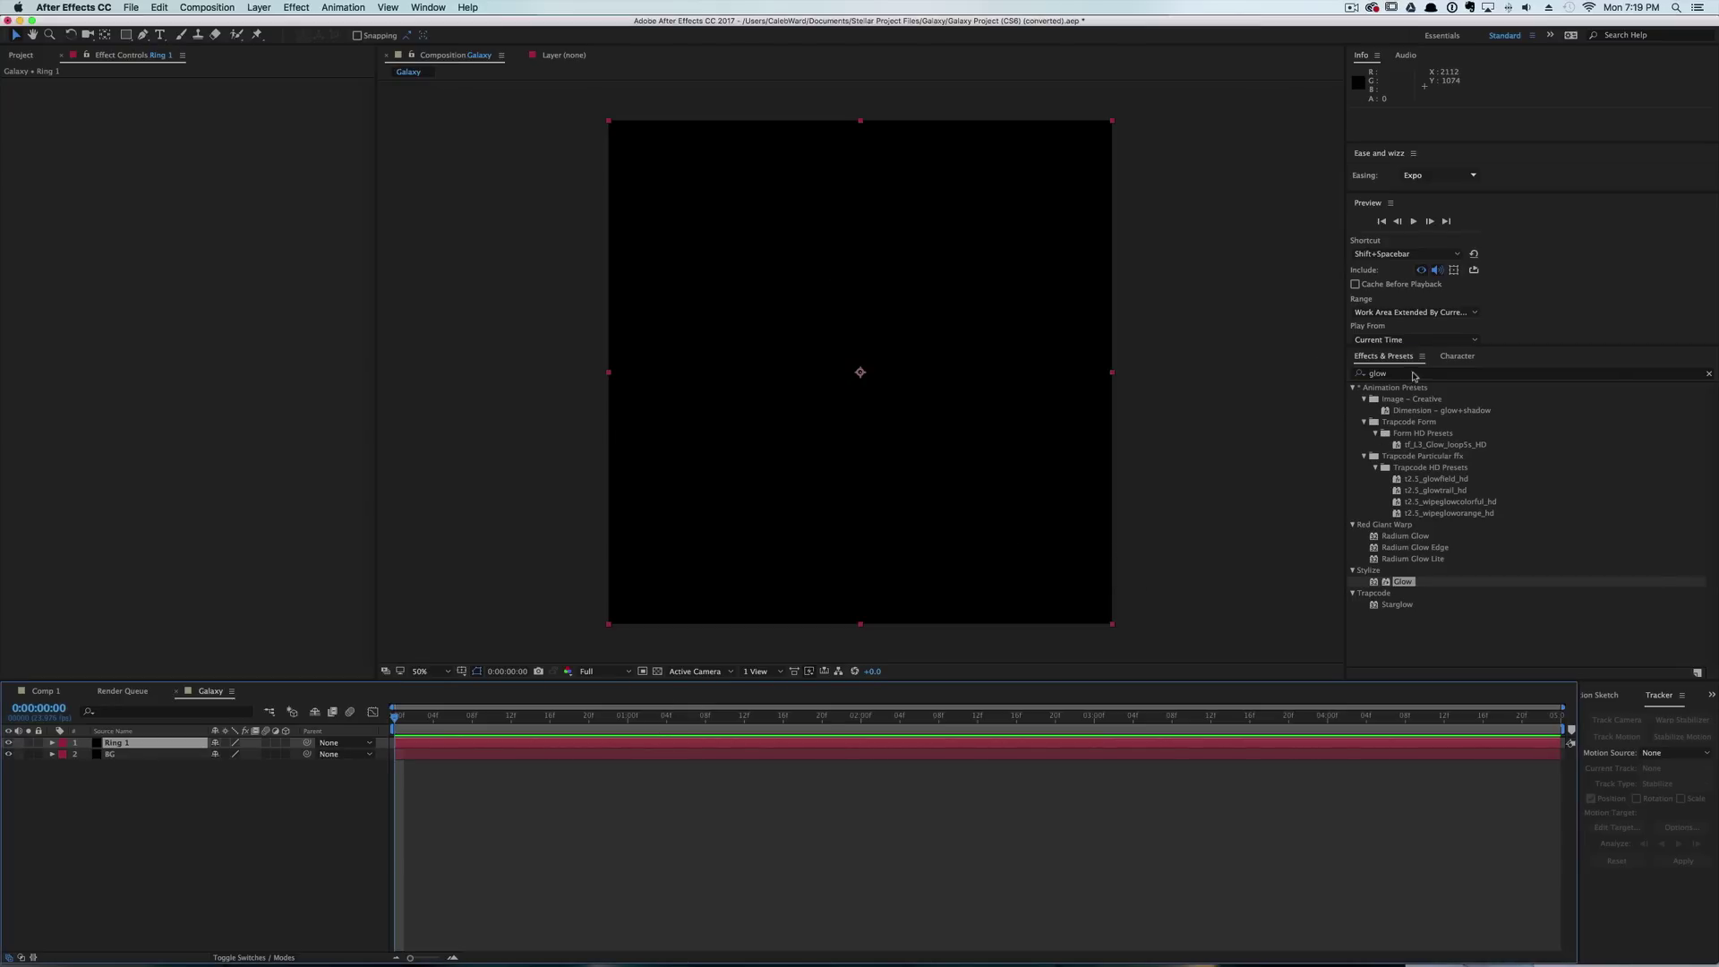
Find the Turbulent Noise effect and apply it to the Ring 1 layer, undoing any stray value change.
{"action": "left_click", "coordinate": [1414, 376]}
{"action": "type", "text": "turb"}
{"action": "key", "text": "BackSpace"}
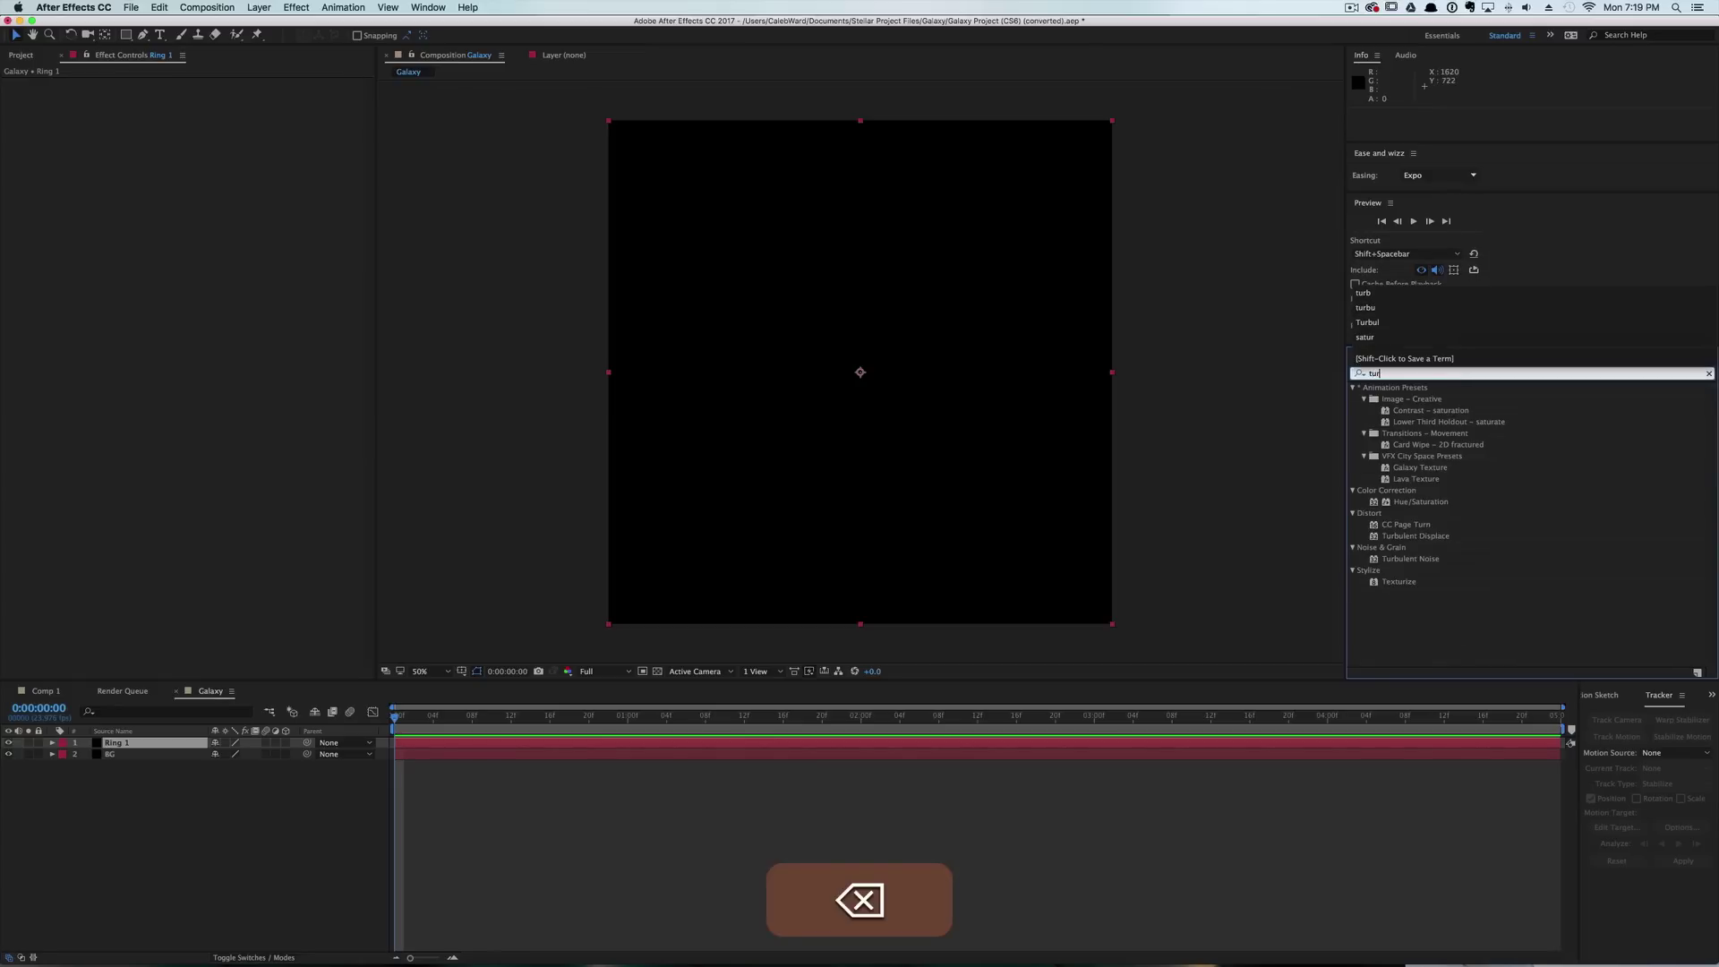
{"action": "type", "text": "b"}
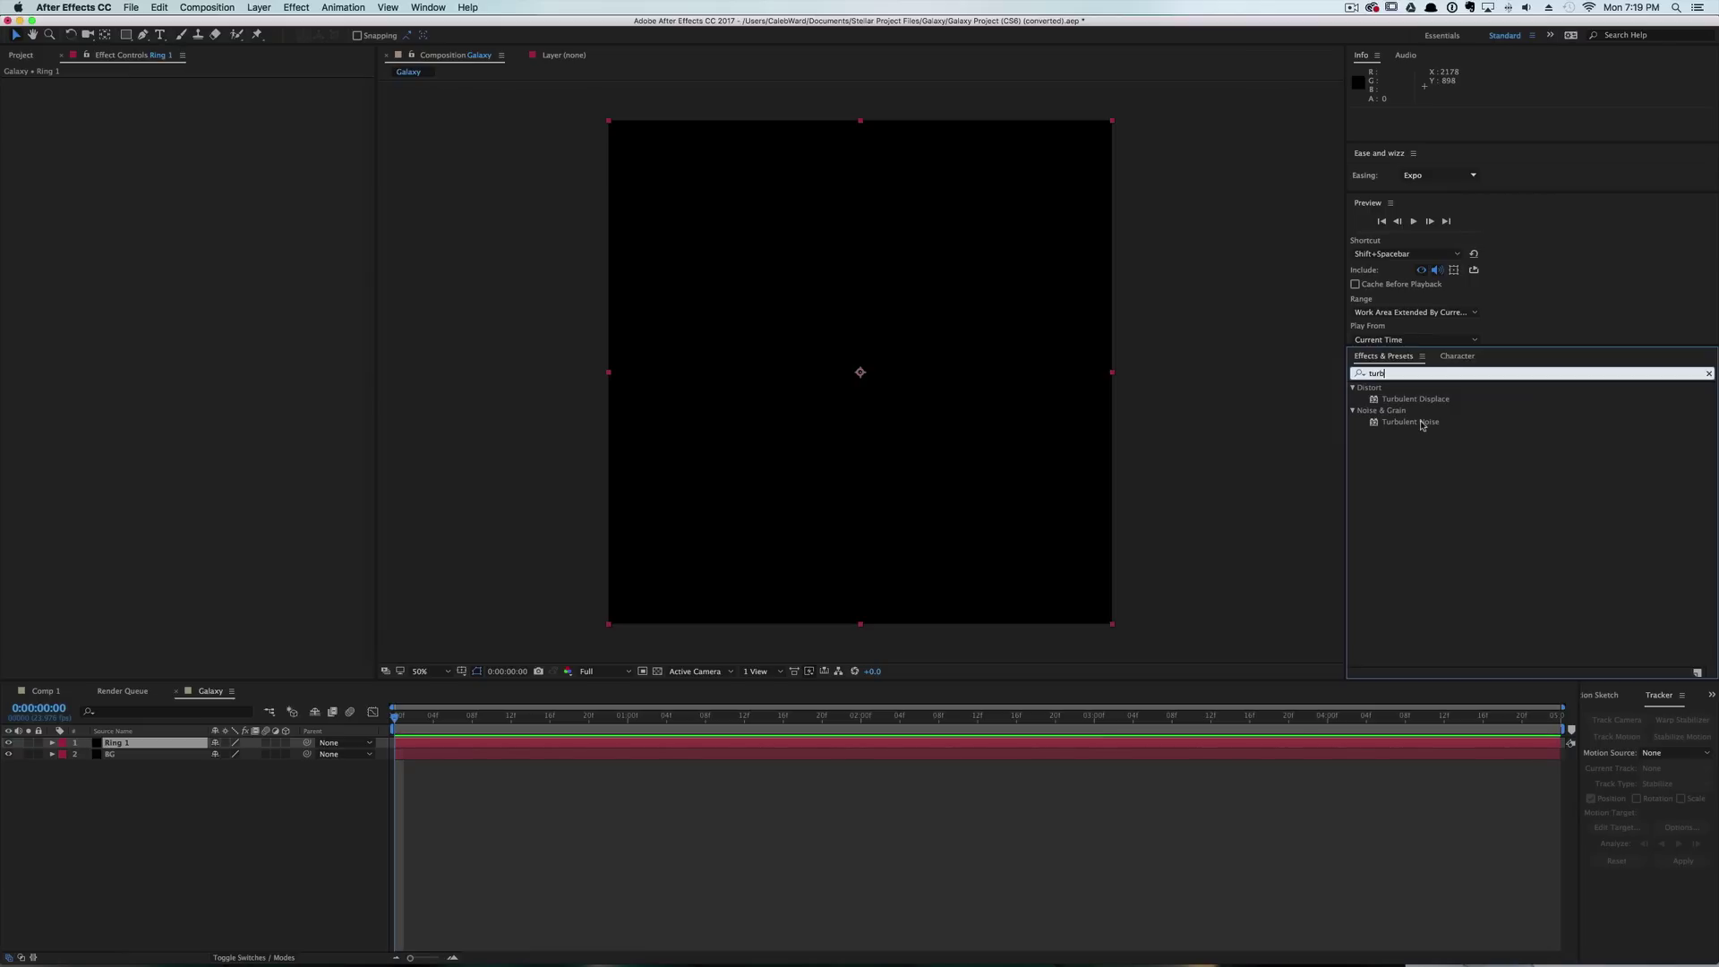
{"action": "left_click_drag", "start_coordinate": [1420, 423], "coordinate": [867, 421]}
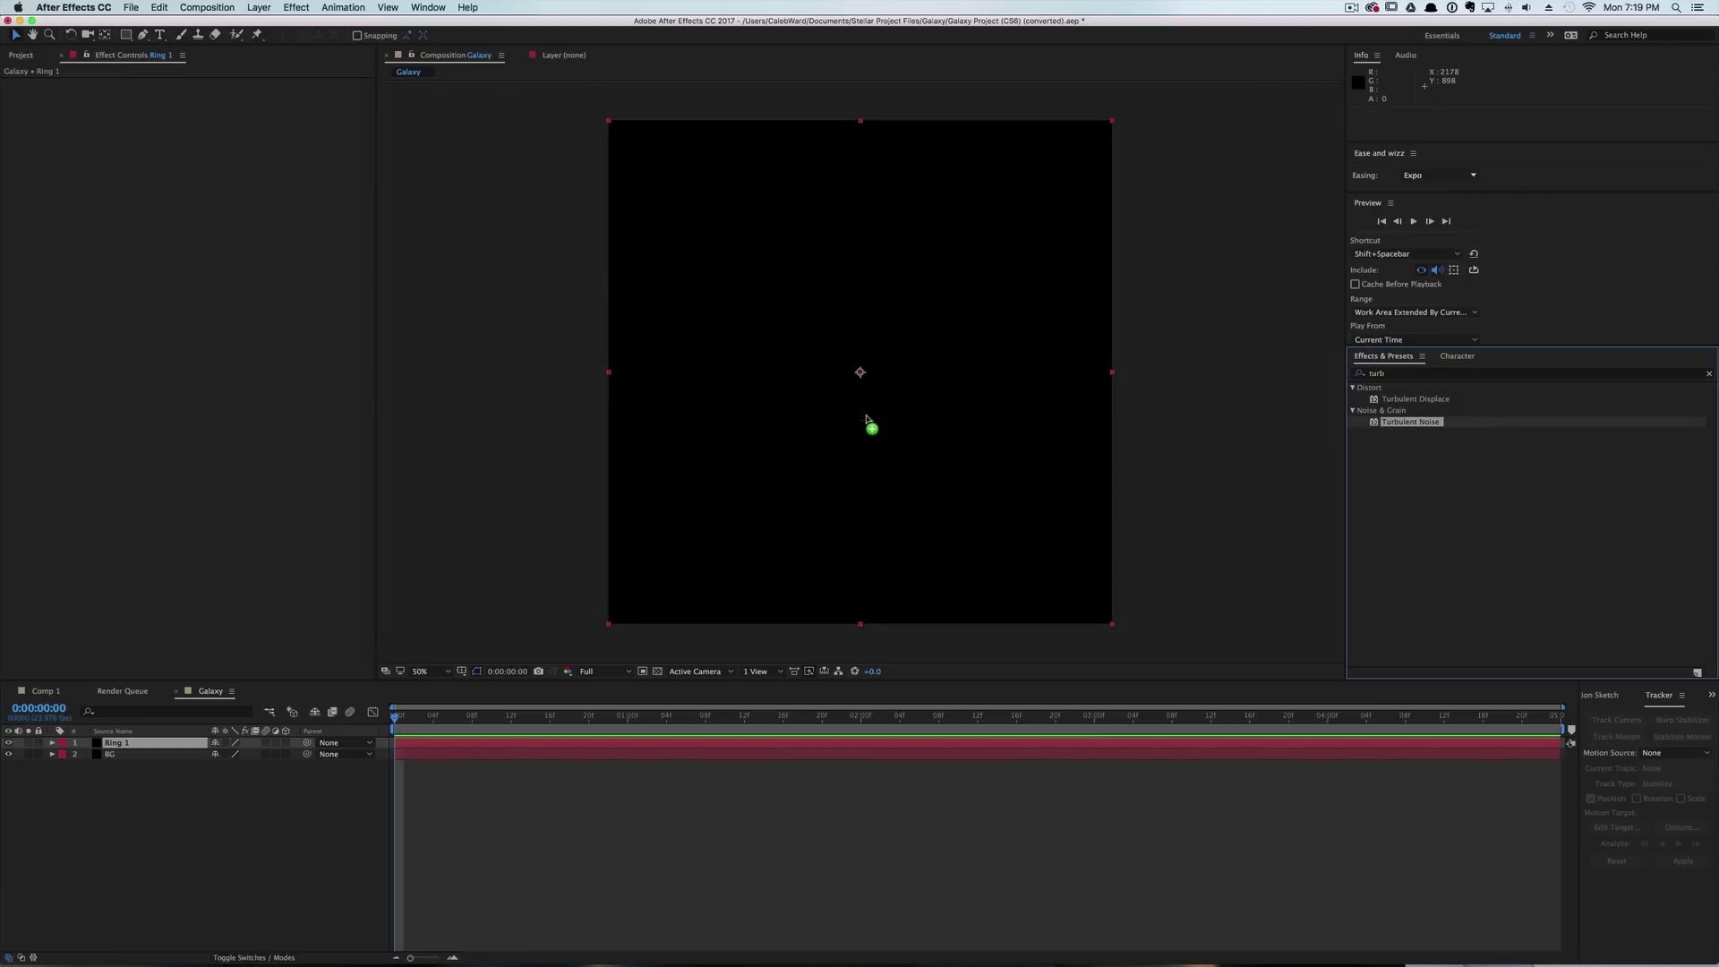
{"action": "key", "text": "super+z"}
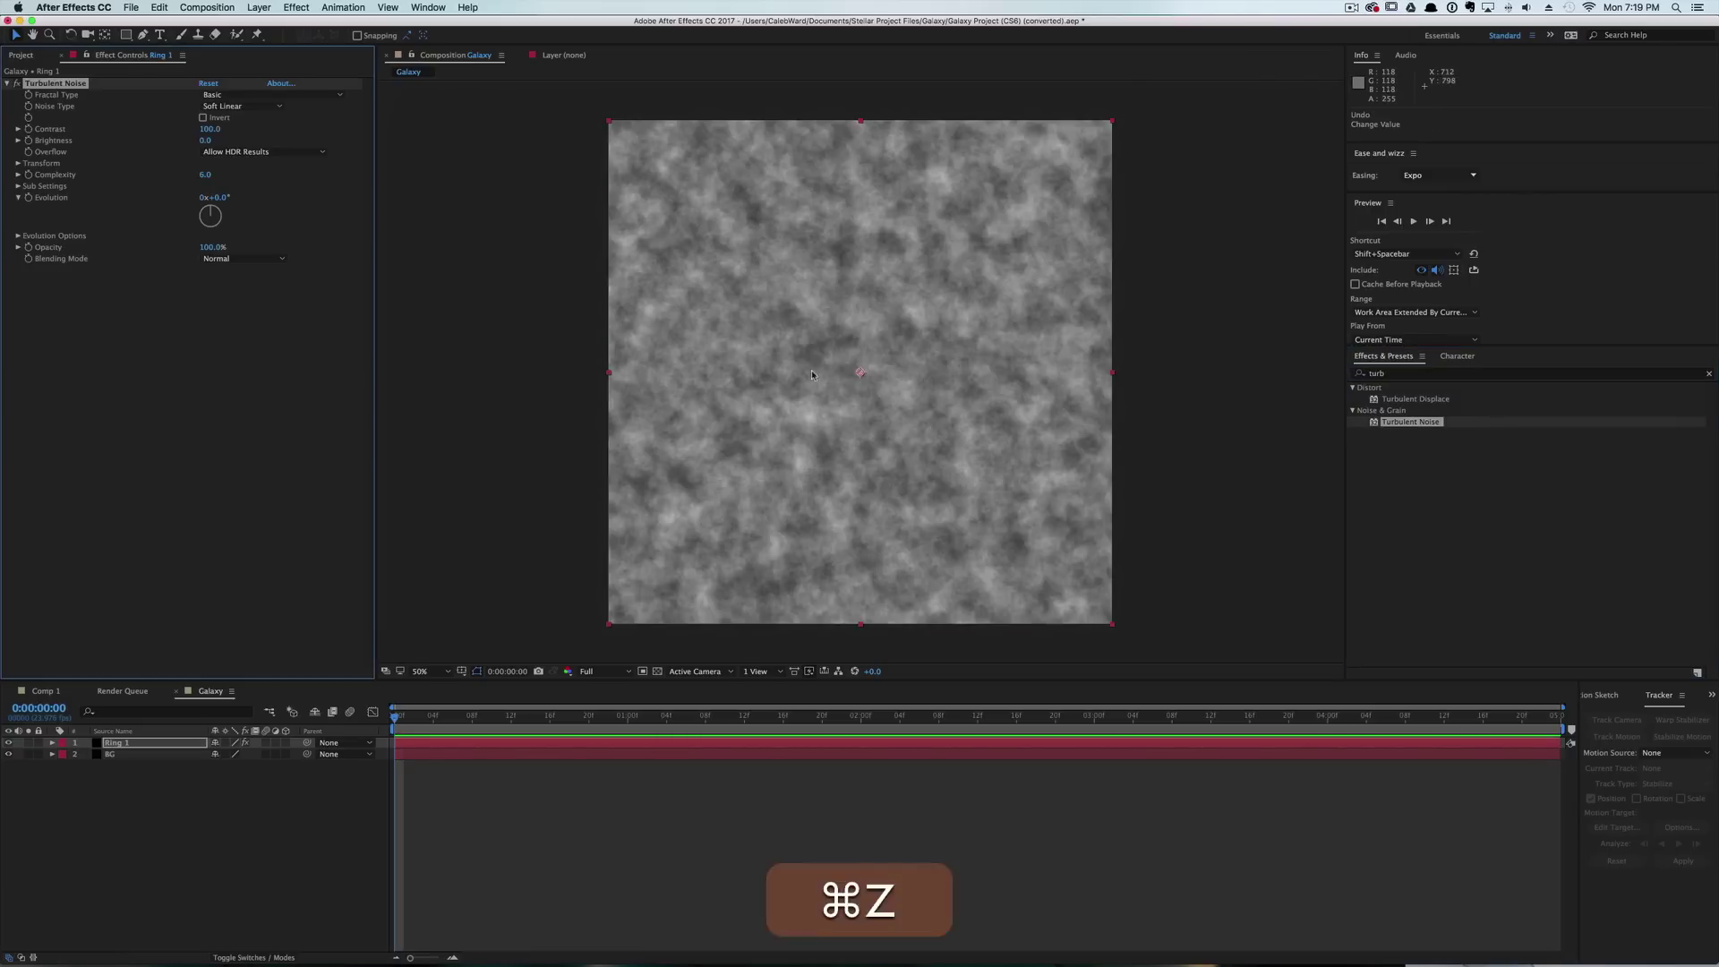
Set the Ring 1 layer's Turbulent Noise contrast to 311 and its brightness to -15.
{"action": "left_click_drag", "start_coordinate": [210, 129], "coordinate": [341, 120]}
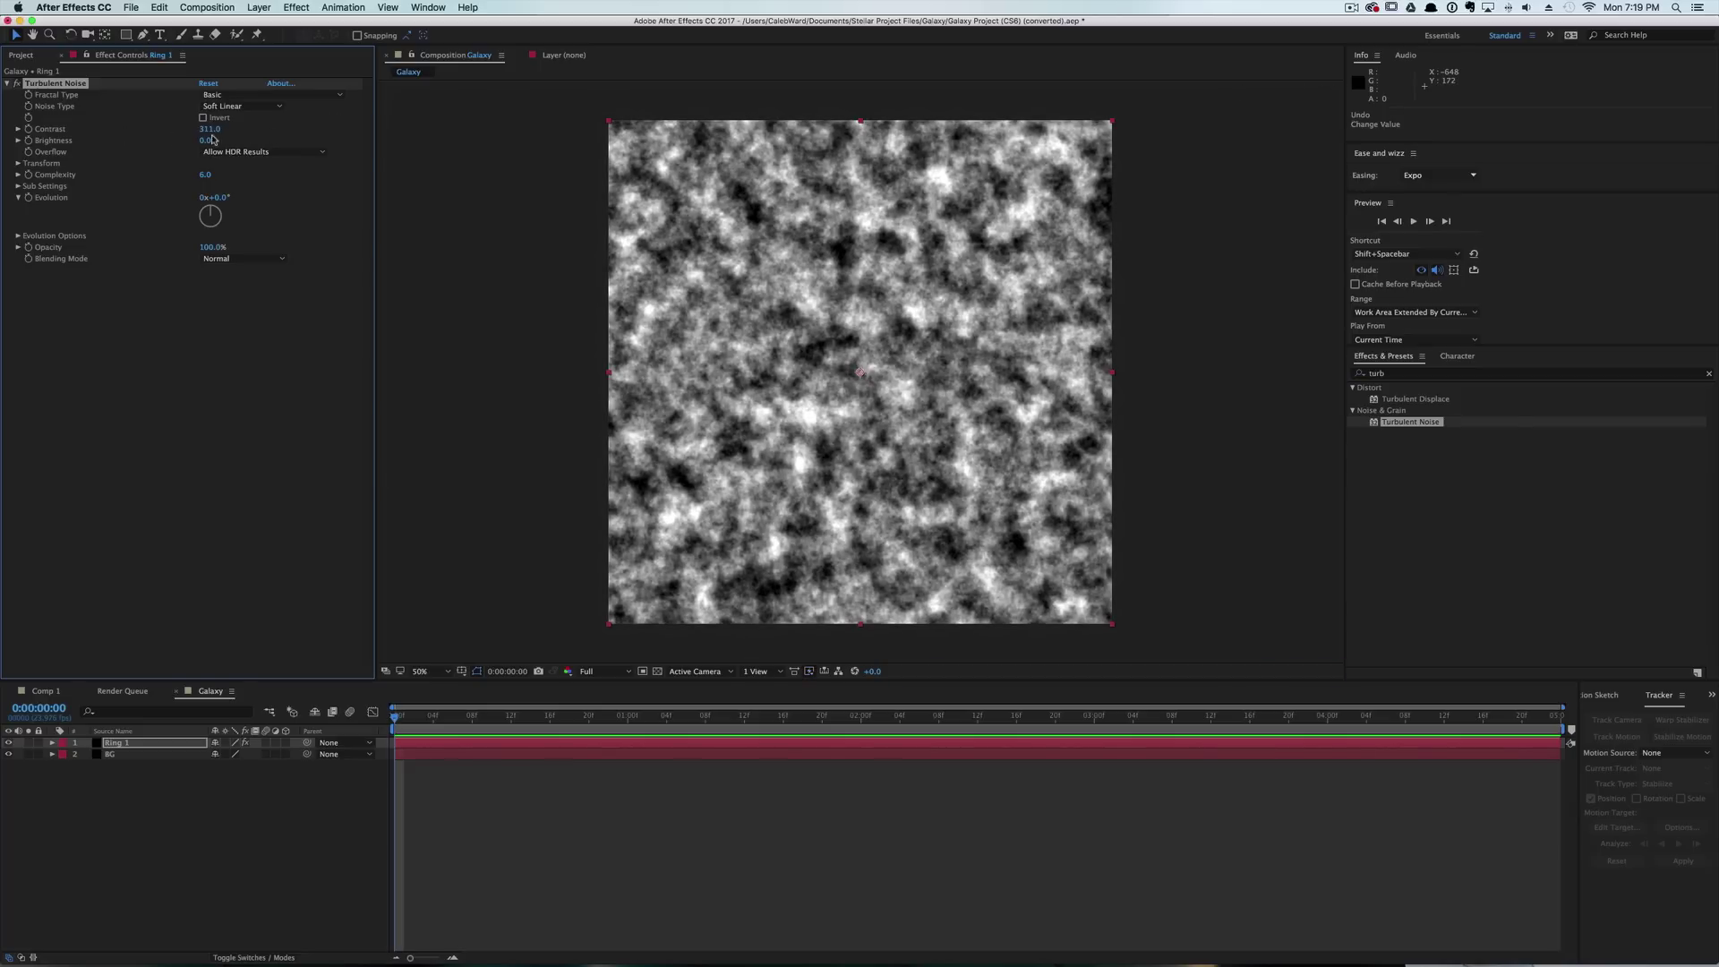
{"action": "left_click_drag", "start_coordinate": [213, 139], "coordinate": [198, 141]}
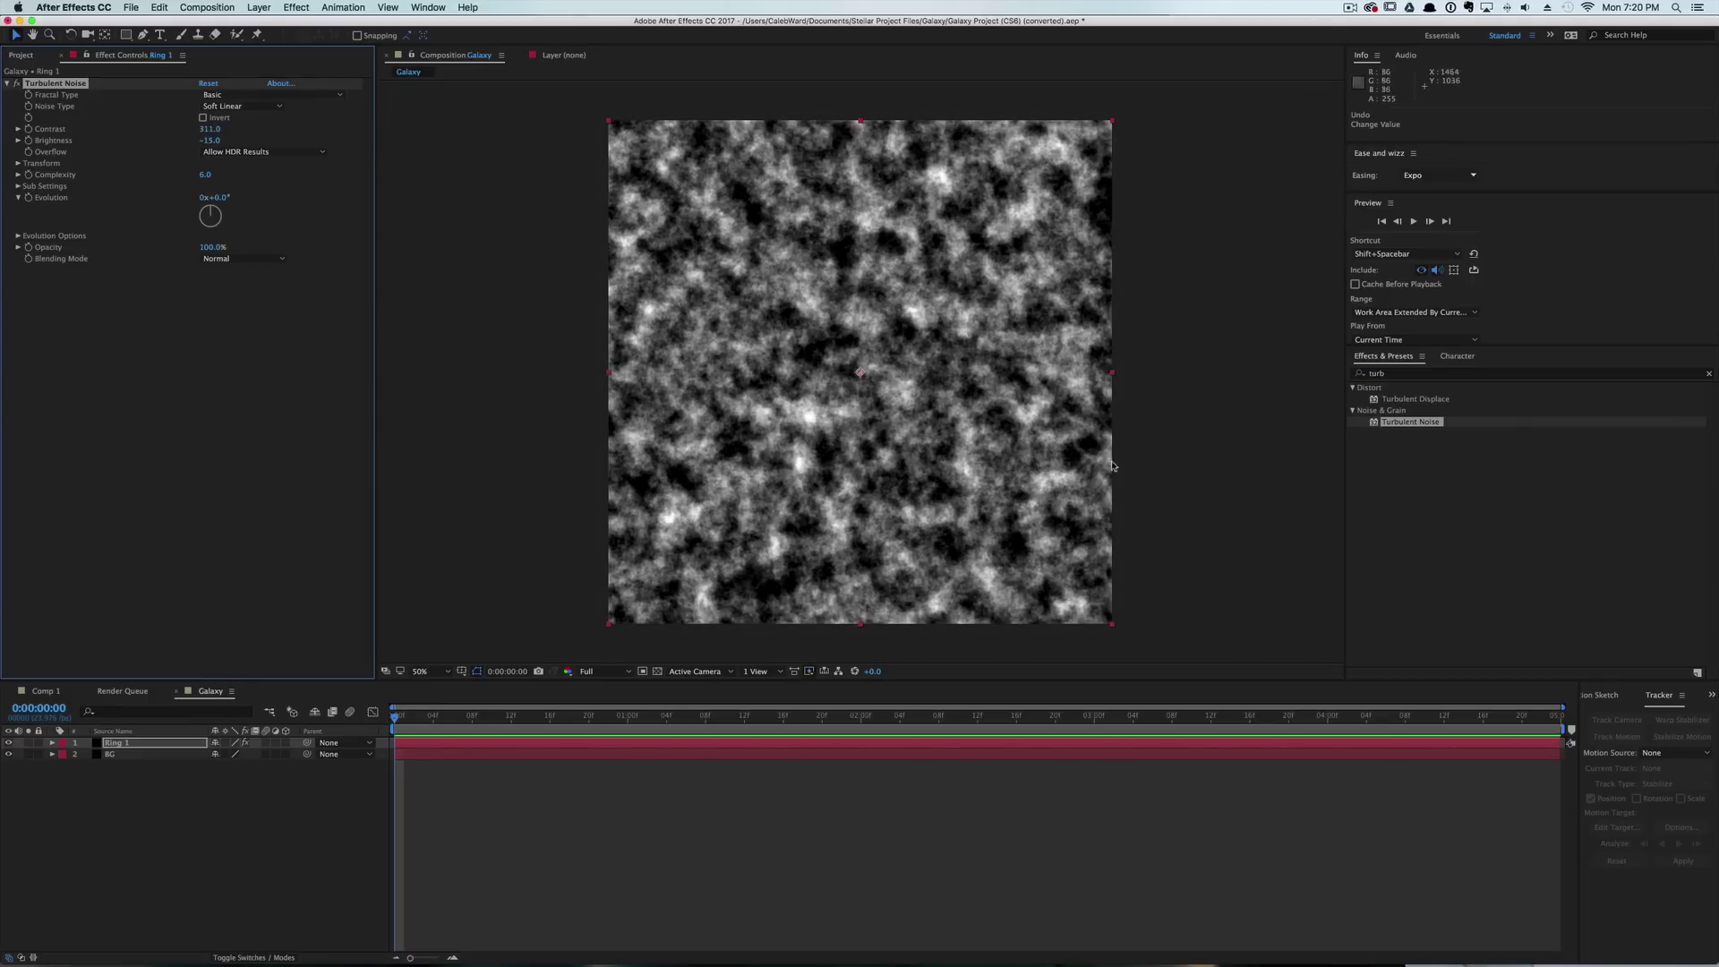
Apply the Tint effect to Ring 1 after Turbulent Noise and map white to dark blue (234B66).
{"action": "left_click", "coordinate": [1407, 373]}
{"action": "type", "text": "tint"}
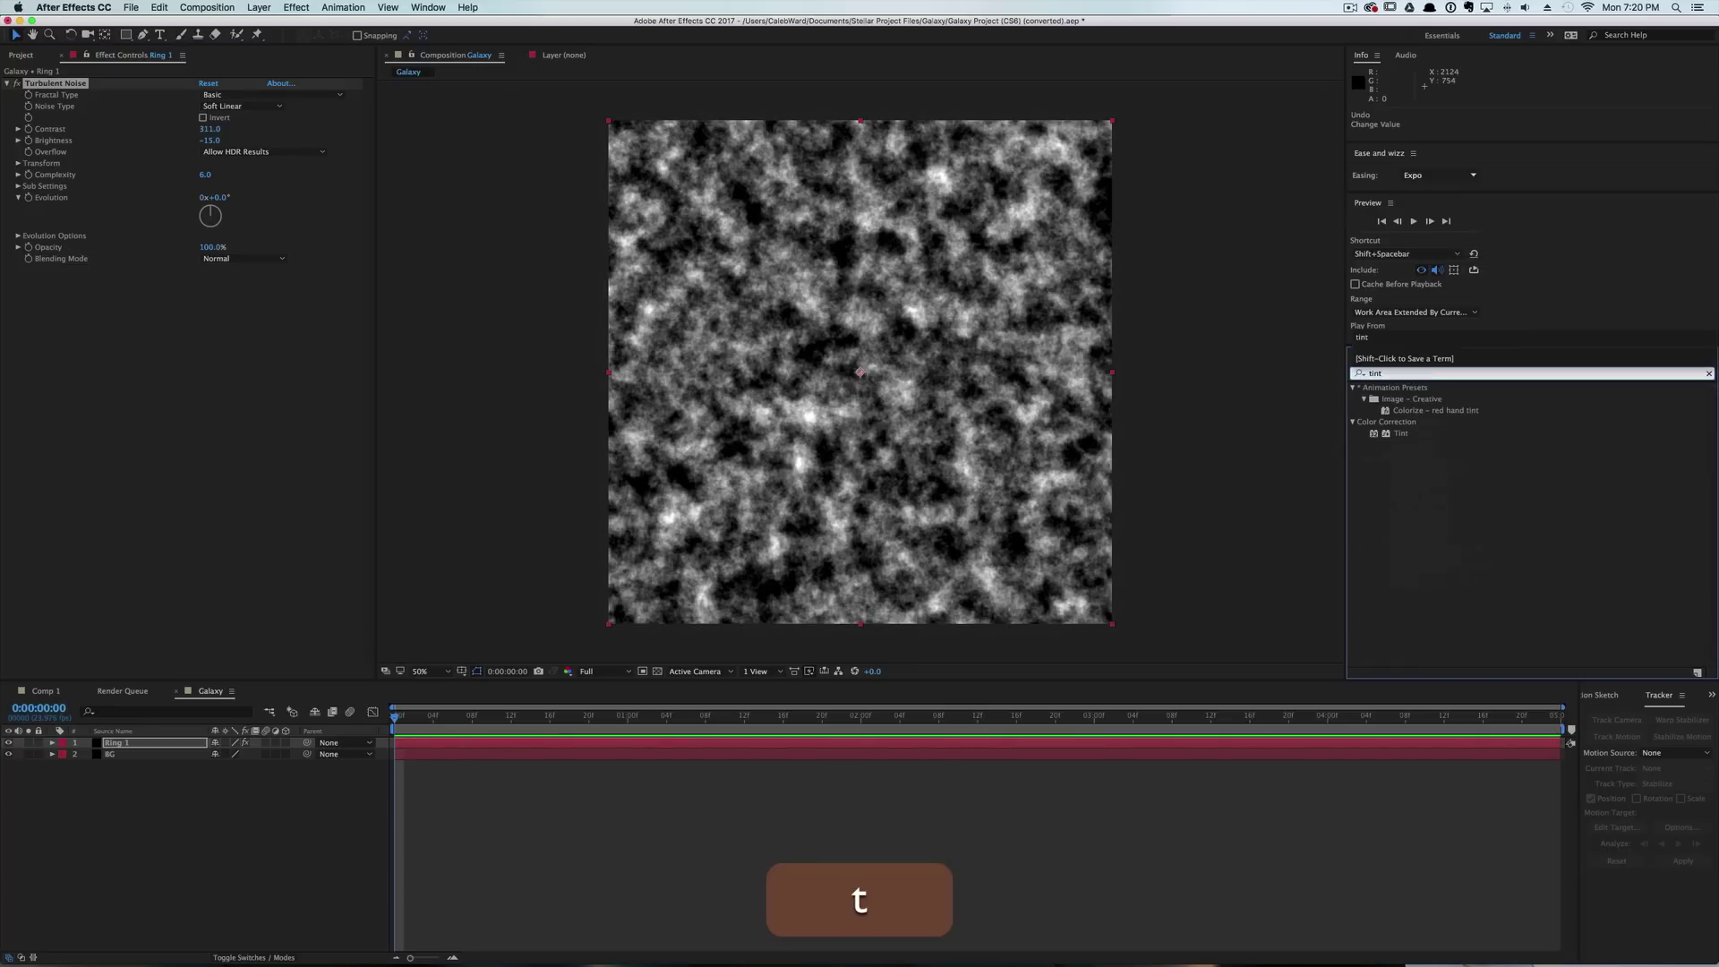
{"action": "left_click_drag", "start_coordinate": [1399, 433], "coordinate": [212, 320]}
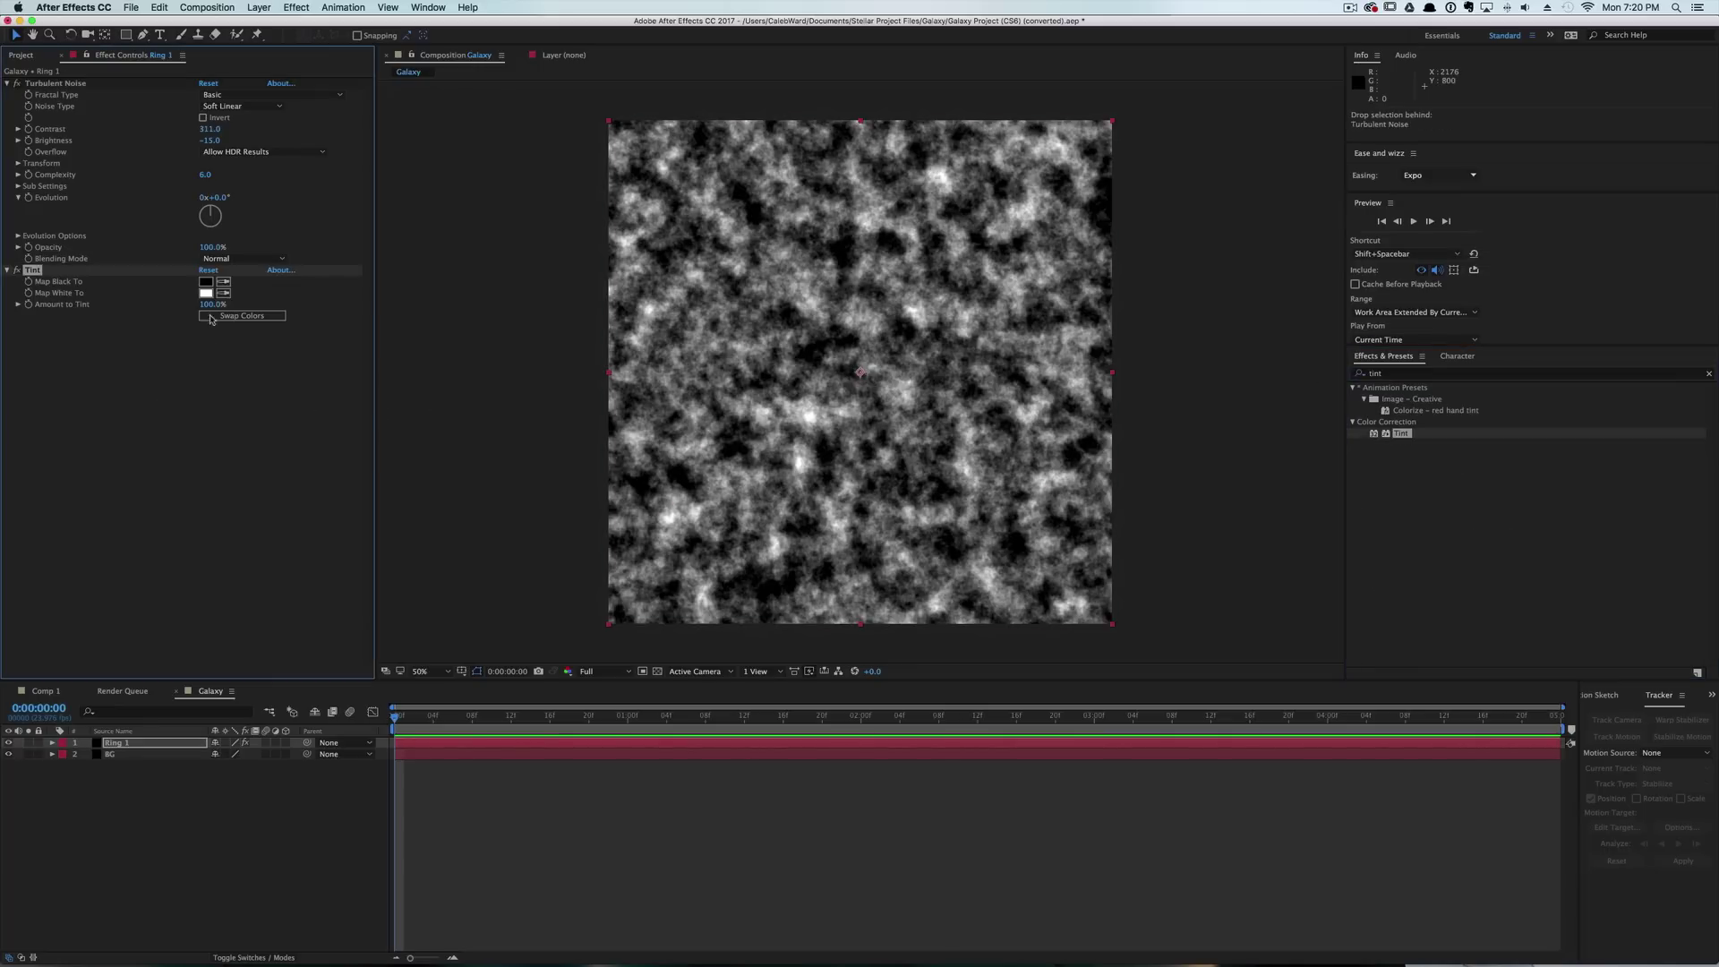
{"action": "left_click", "coordinate": [206, 292]}
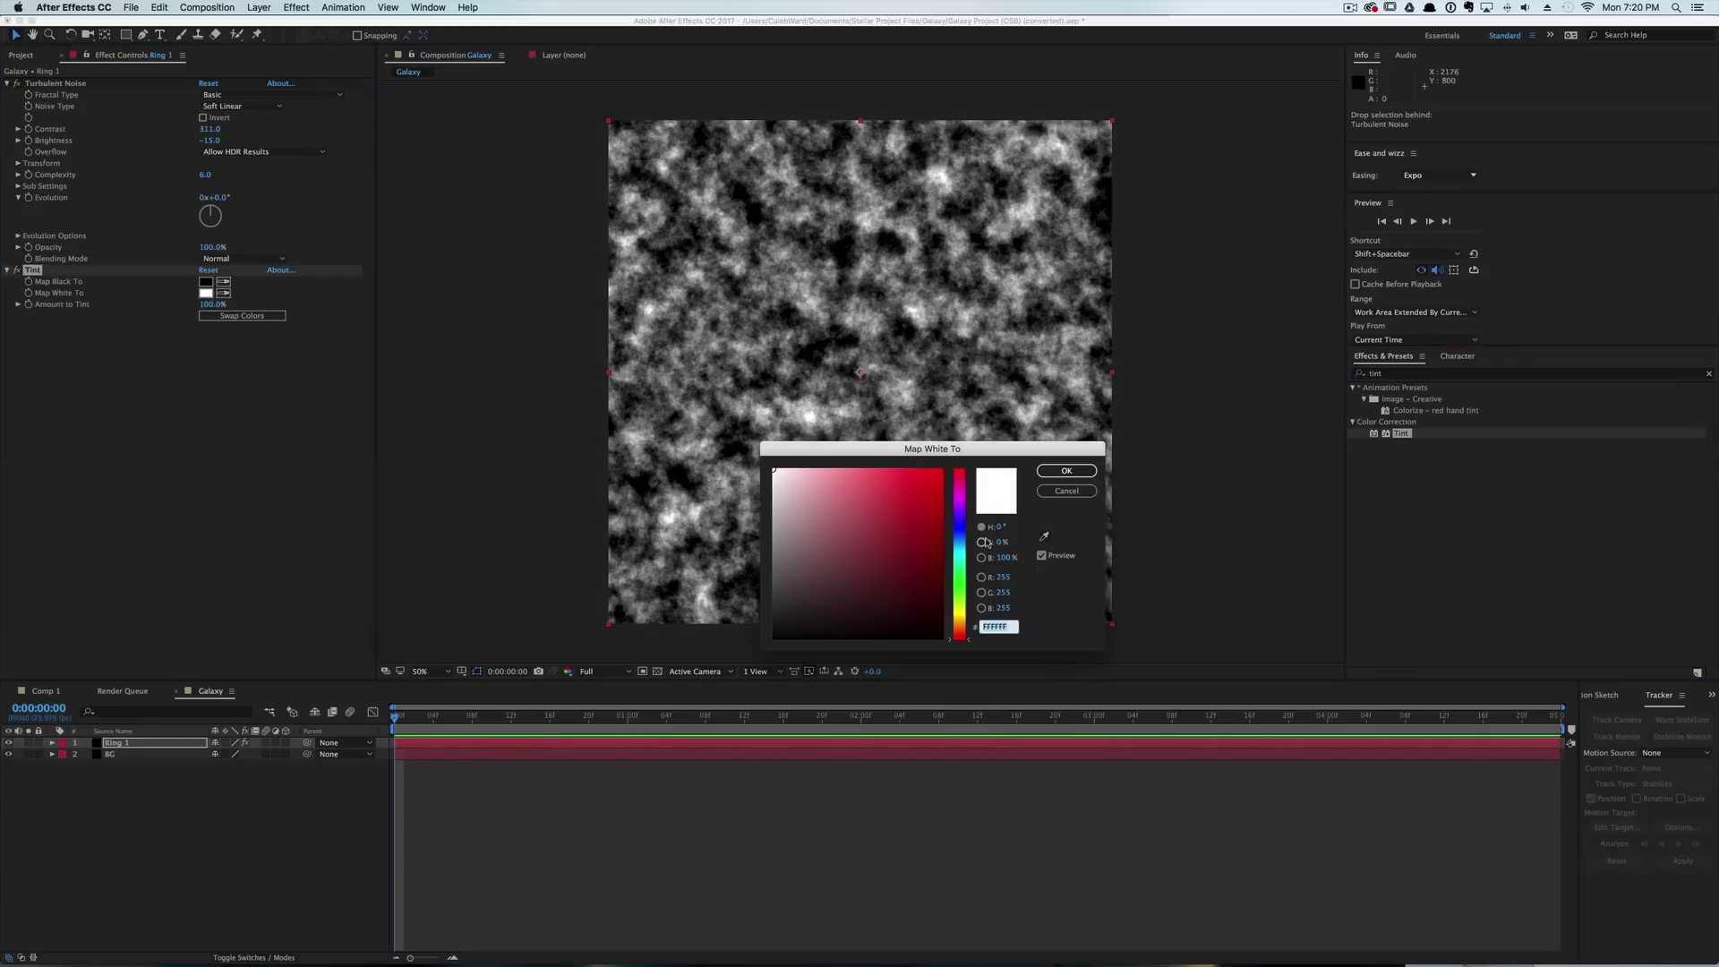
{"action": "left_click_drag", "start_coordinate": [961, 557], "coordinate": [885, 569]}
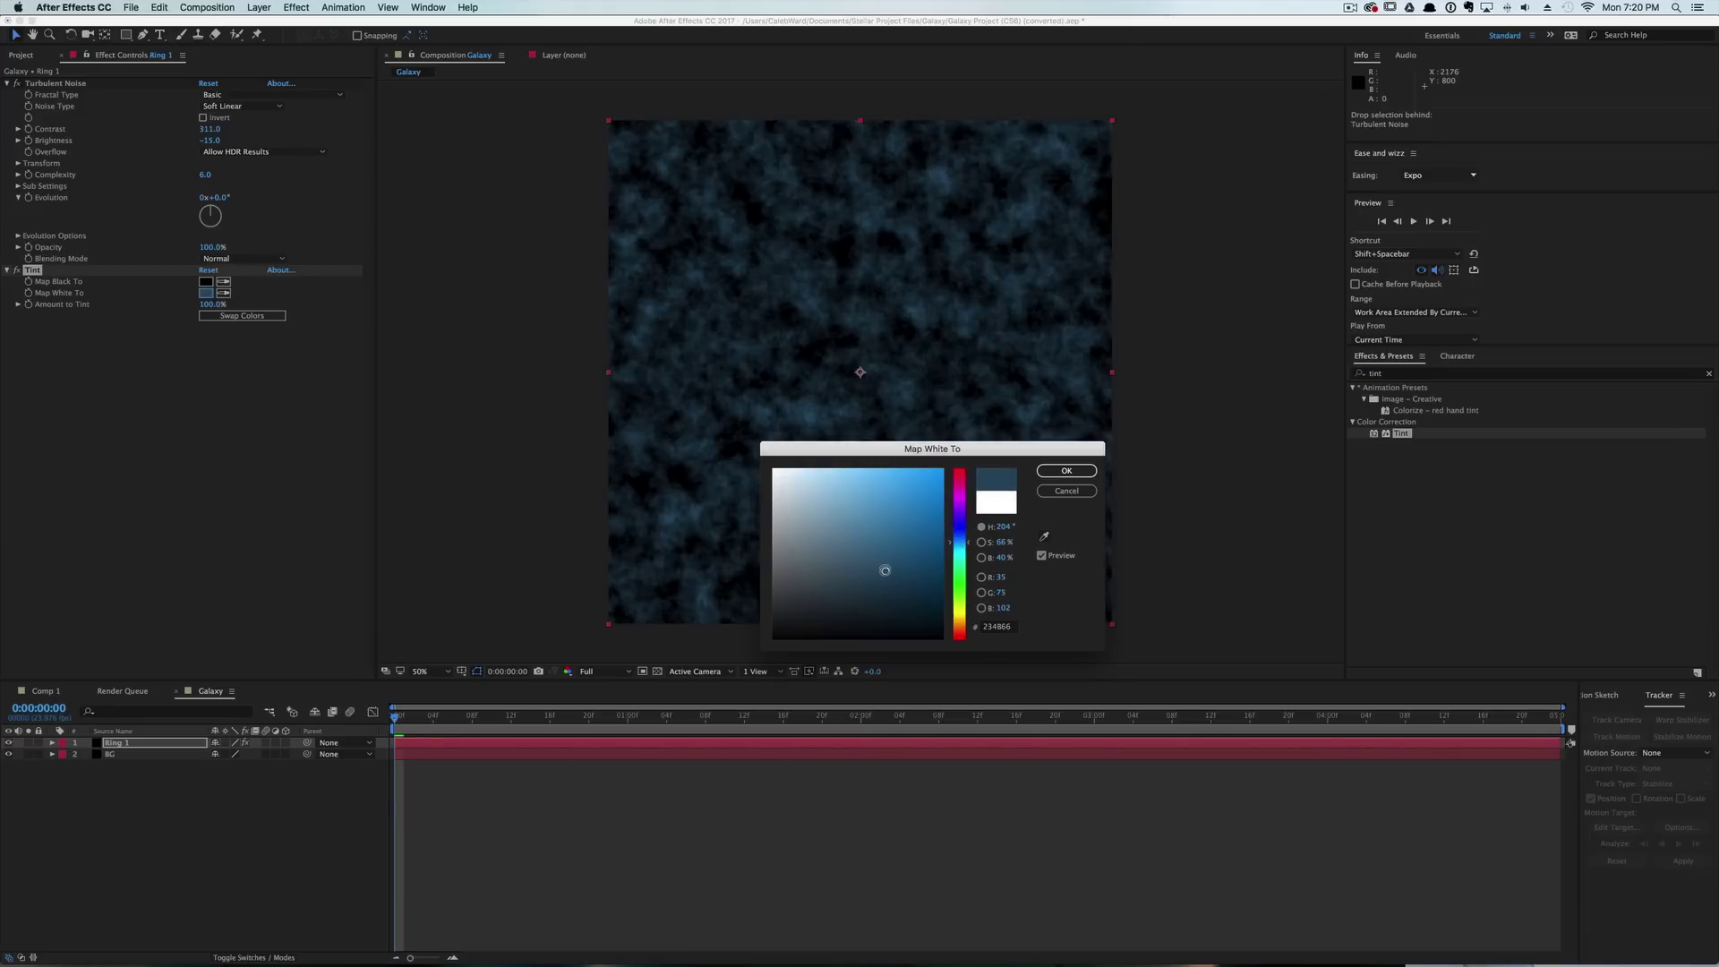
{"action": "left_click", "coordinate": [1066, 470]}
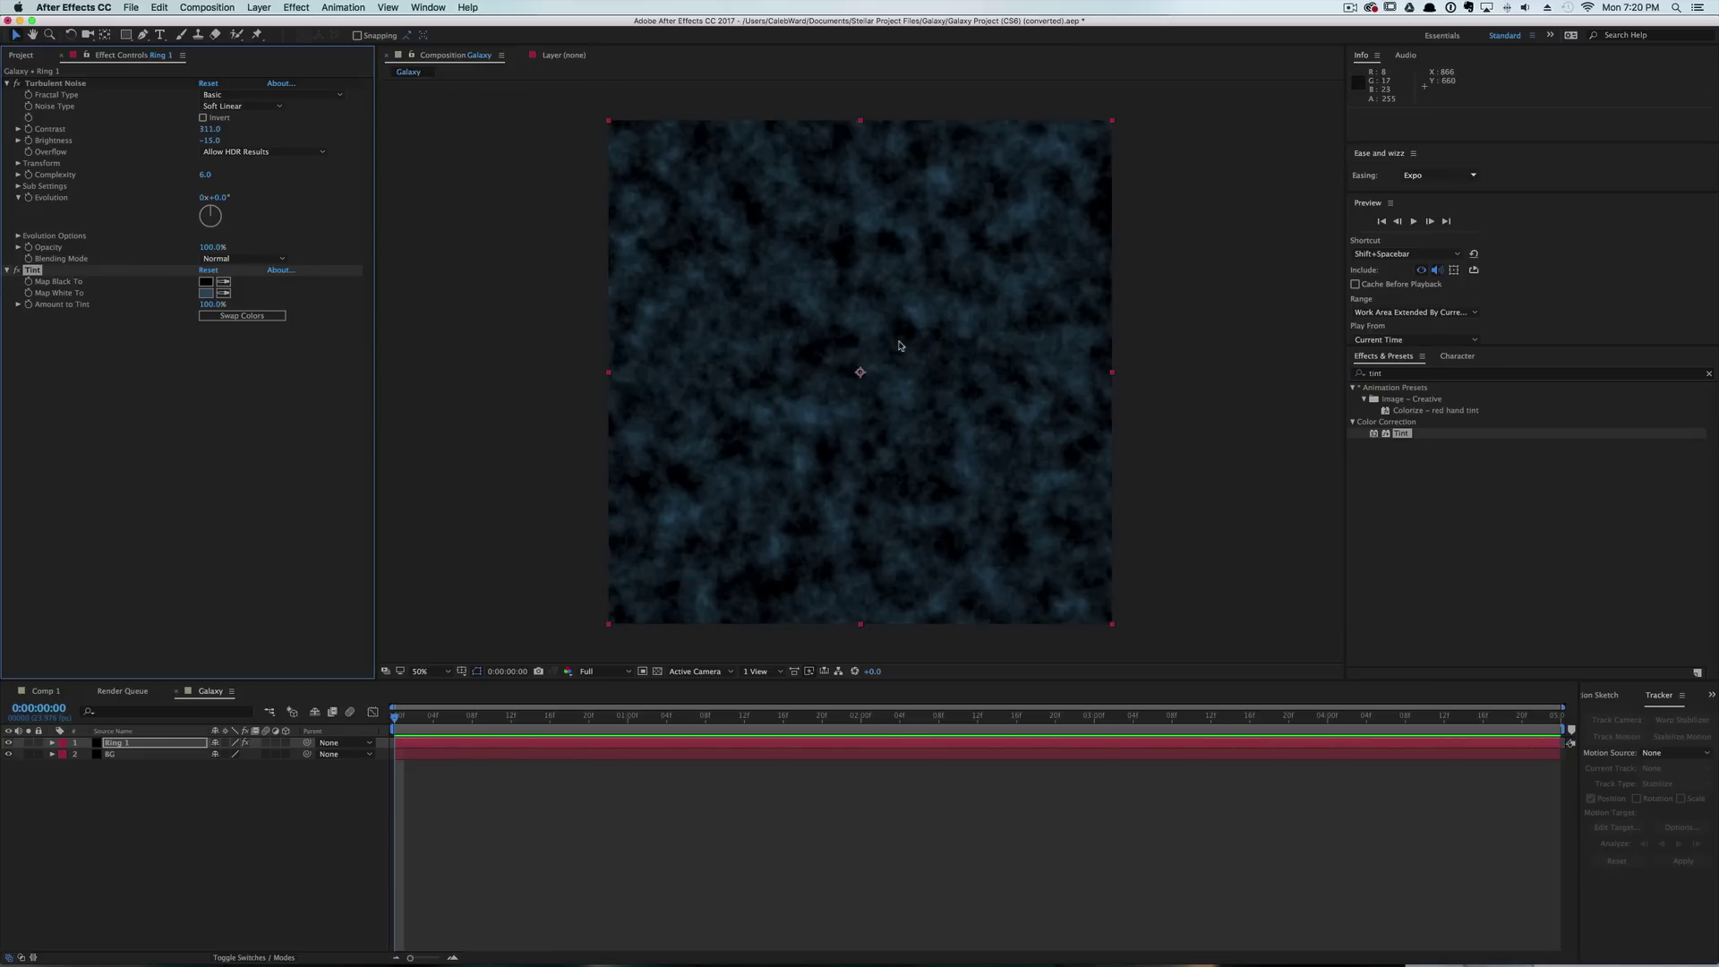
Apply the Sharpen effect to Ring 1 after Tint, with a sharpen amount of about 305.
{"action": "left_click", "coordinate": [1432, 373]}
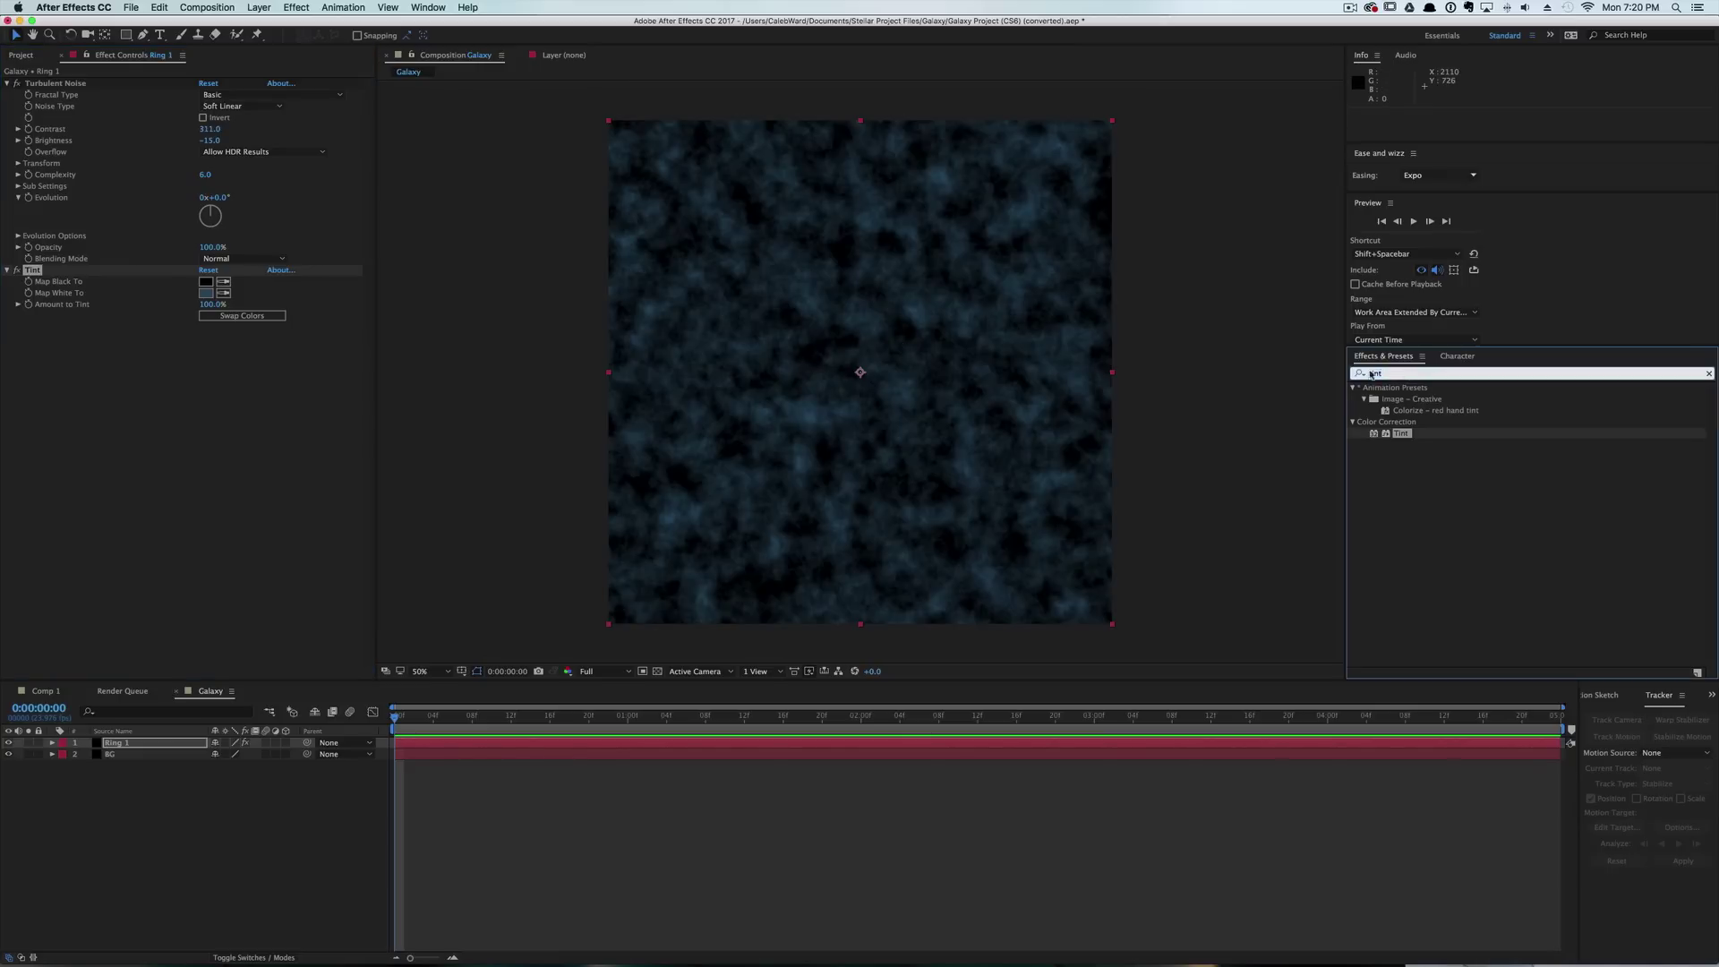
{"action": "type", "text": "sharp"}
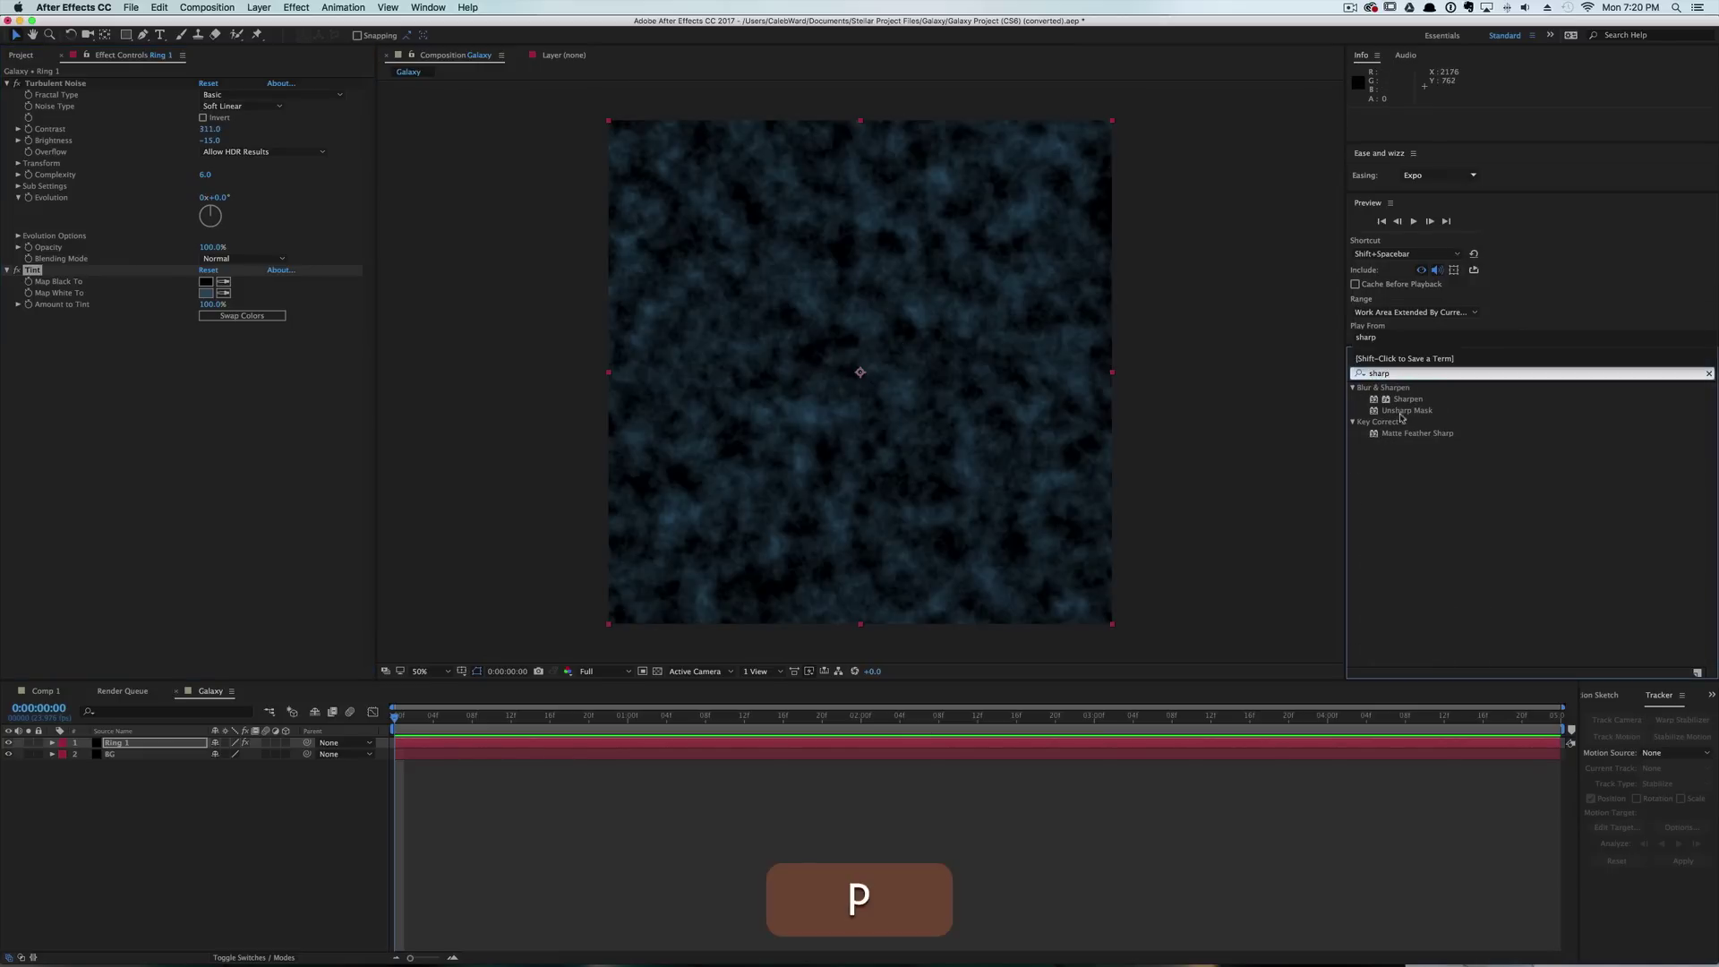
{"action": "left_click_drag", "start_coordinate": [1409, 399], "coordinate": [184, 380]}
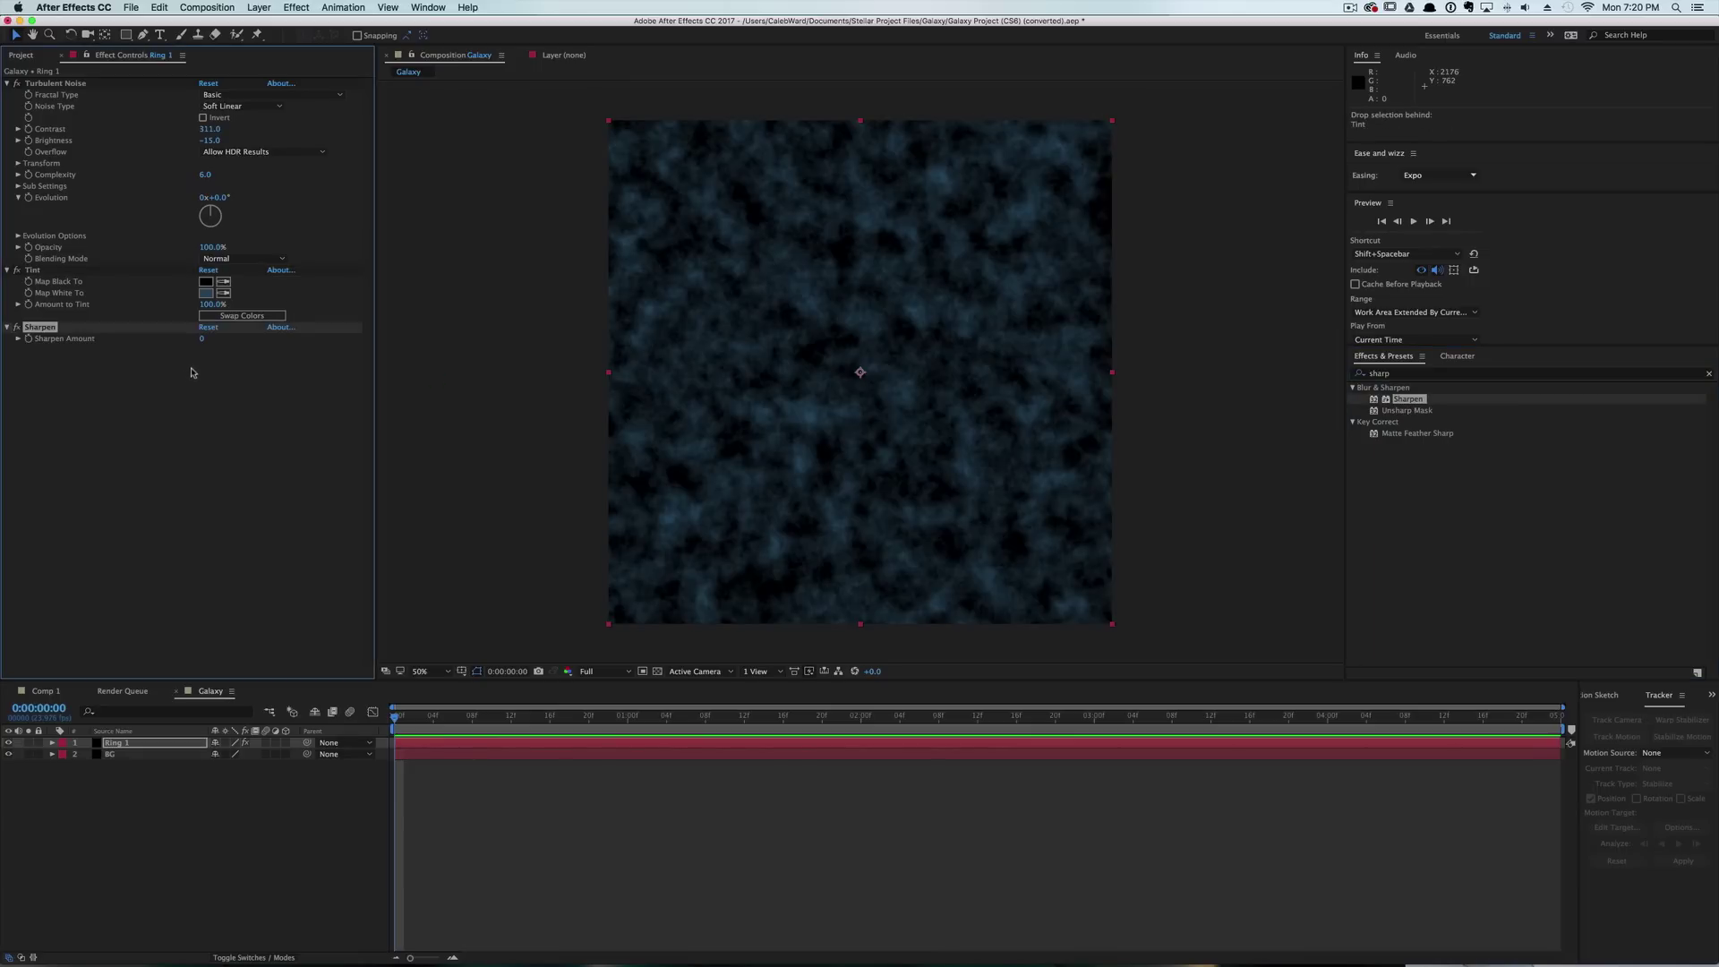
{"action": "left_click_drag", "start_coordinate": [235, 340], "coordinate": [373, 339]}
{"action": "left_click_drag", "start_coordinate": [207, 340], "coordinate": [237, 338]}
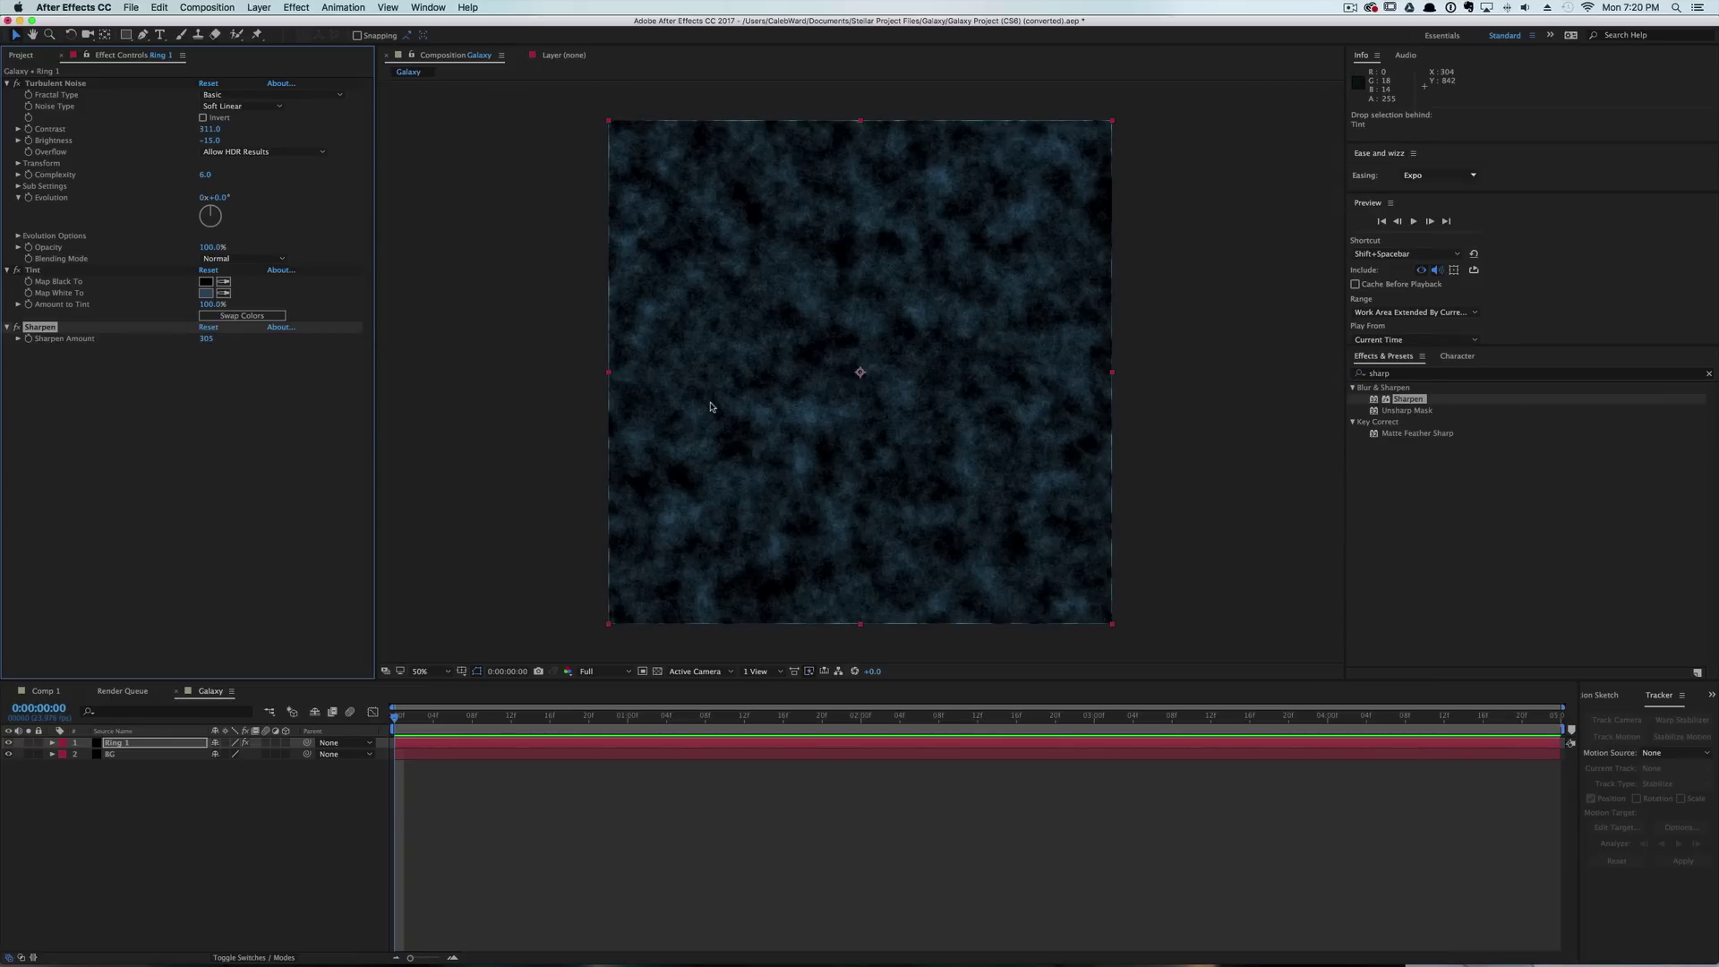
Examine the sharpened blue noise texture up close in the Galaxy composition.
{"action": "key", "text": "period"}
{"action": "key", "text": "period"}
{"action": "key", "text": "period"}
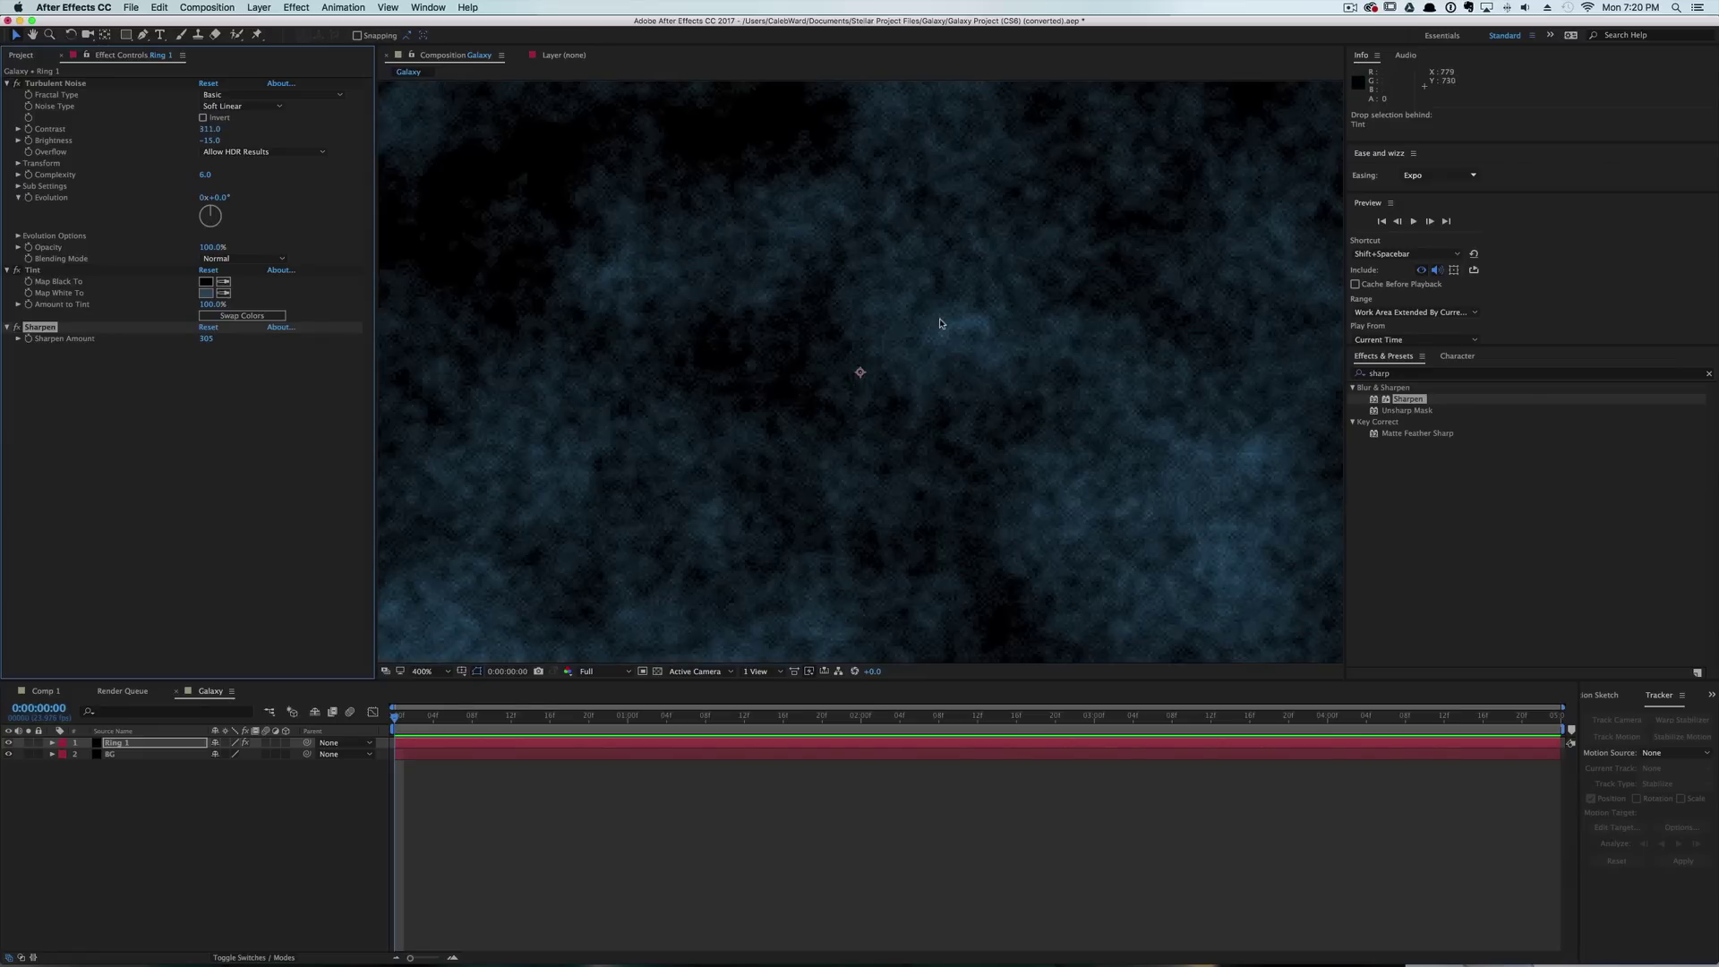
{"action": "key", "text": "space"}
{"action": "left_click_drag", "start_coordinate": [1021, 318], "coordinate": [958, 344]}
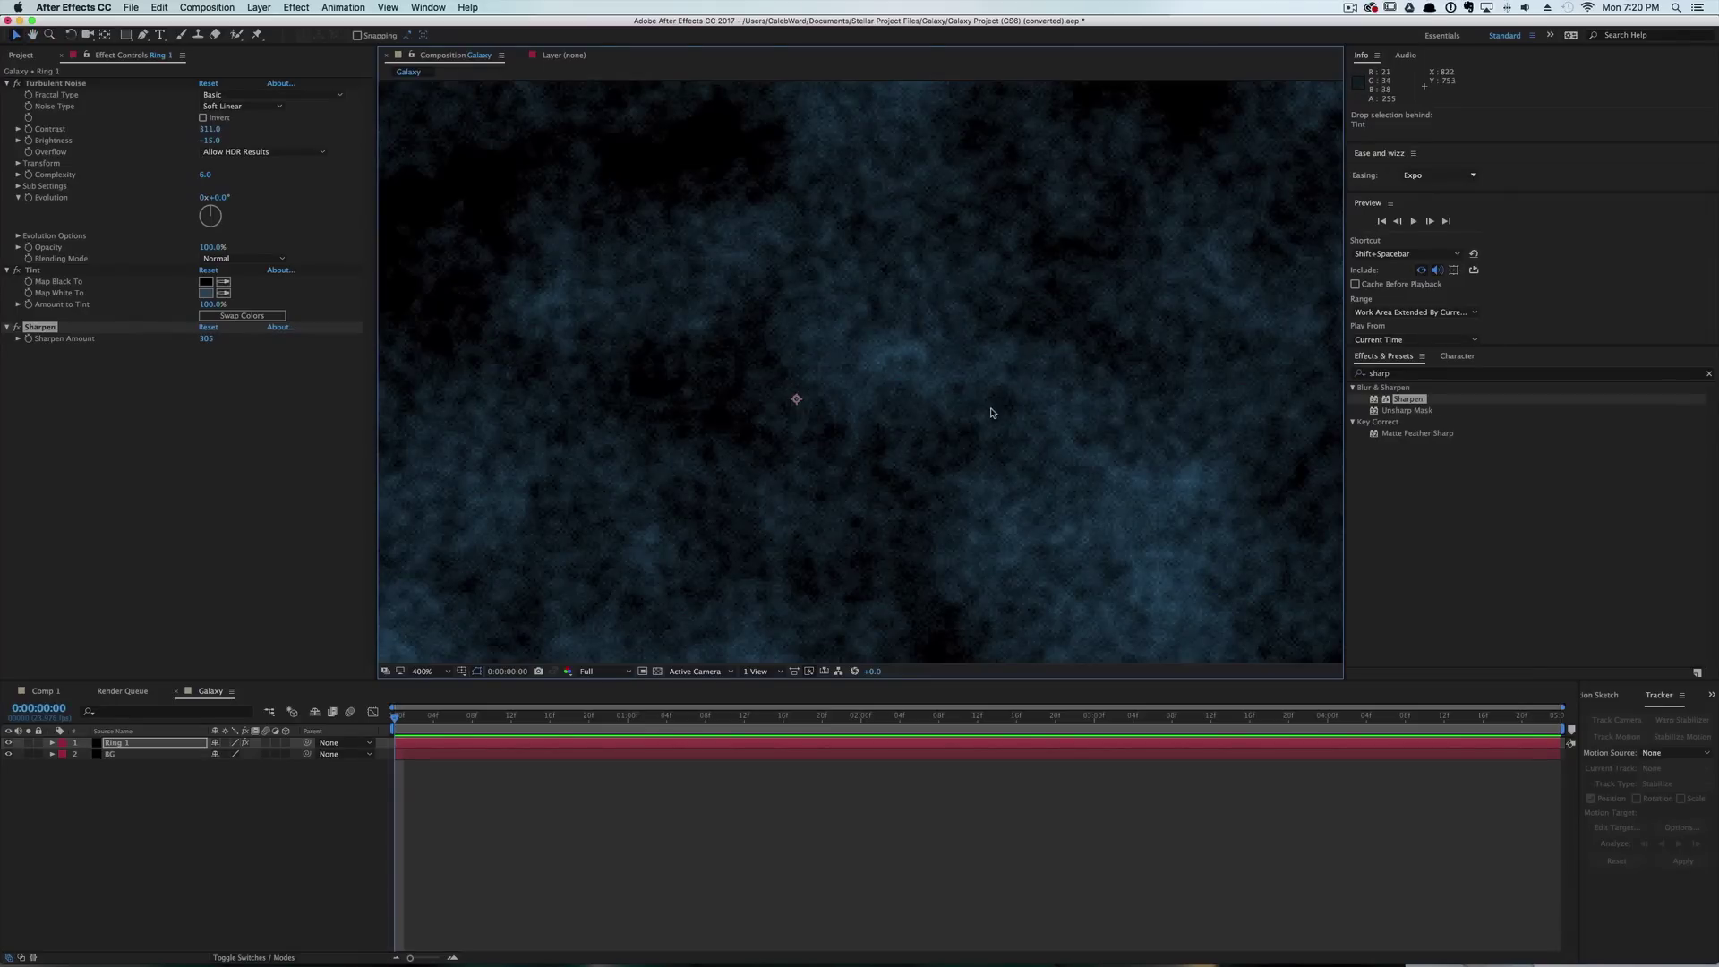
{"action": "key", "text": "comma"}
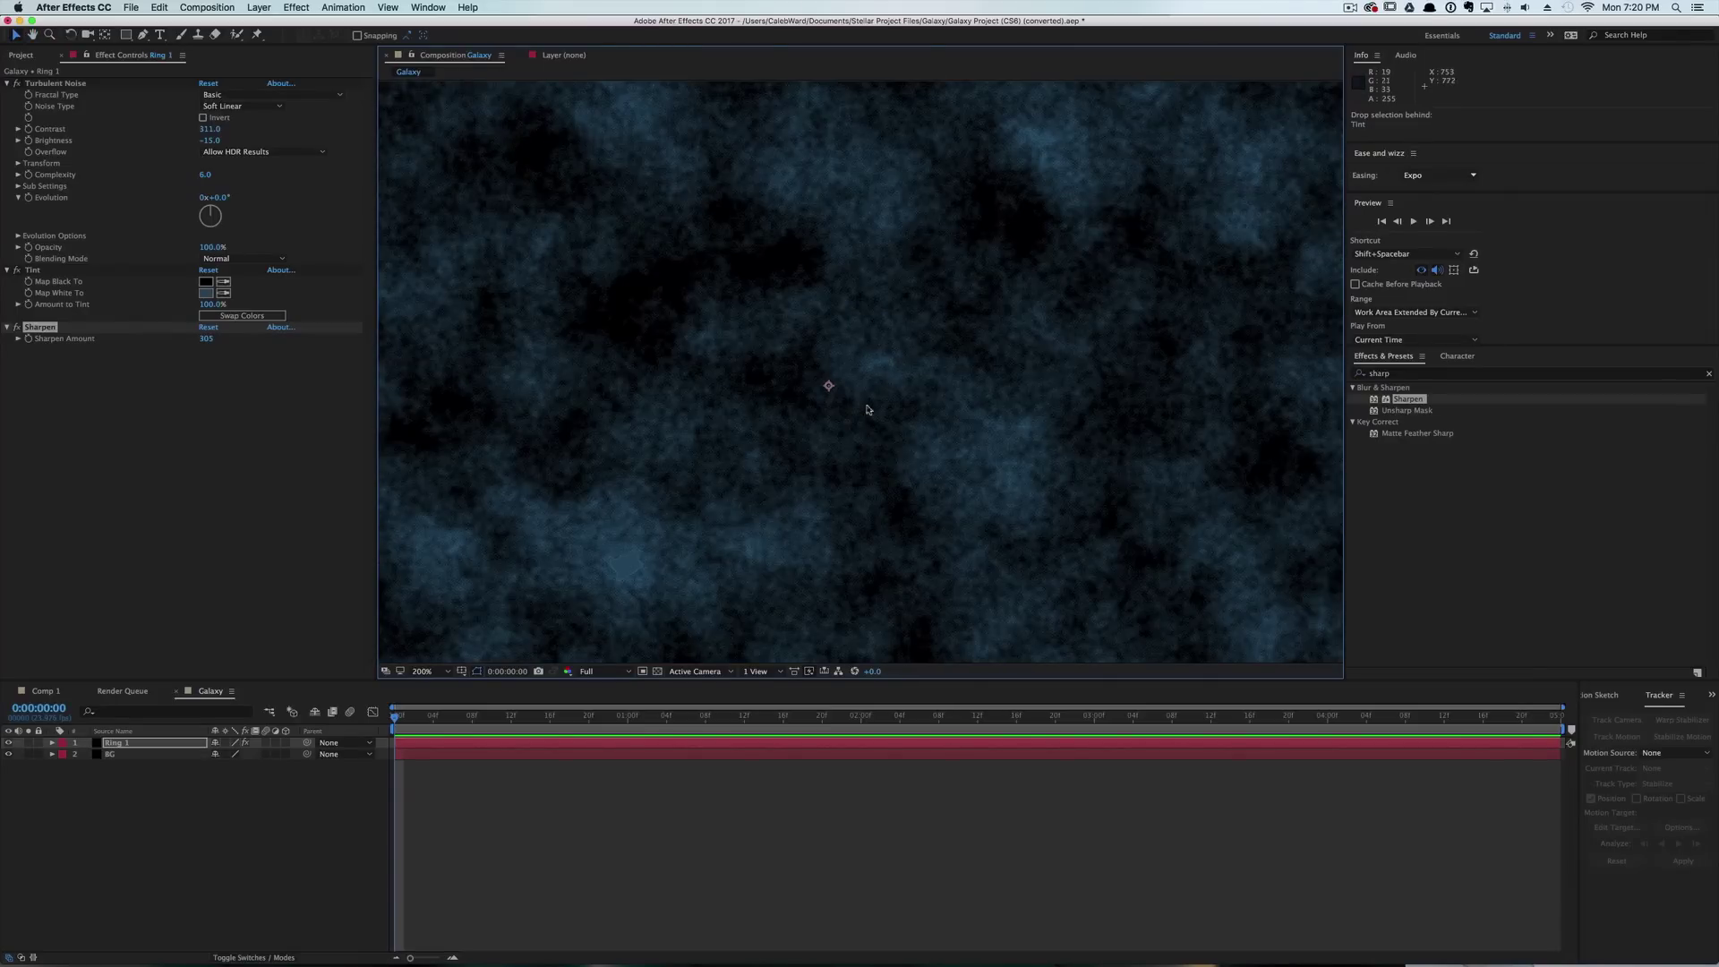
{"action": "key", "text": "comma"}
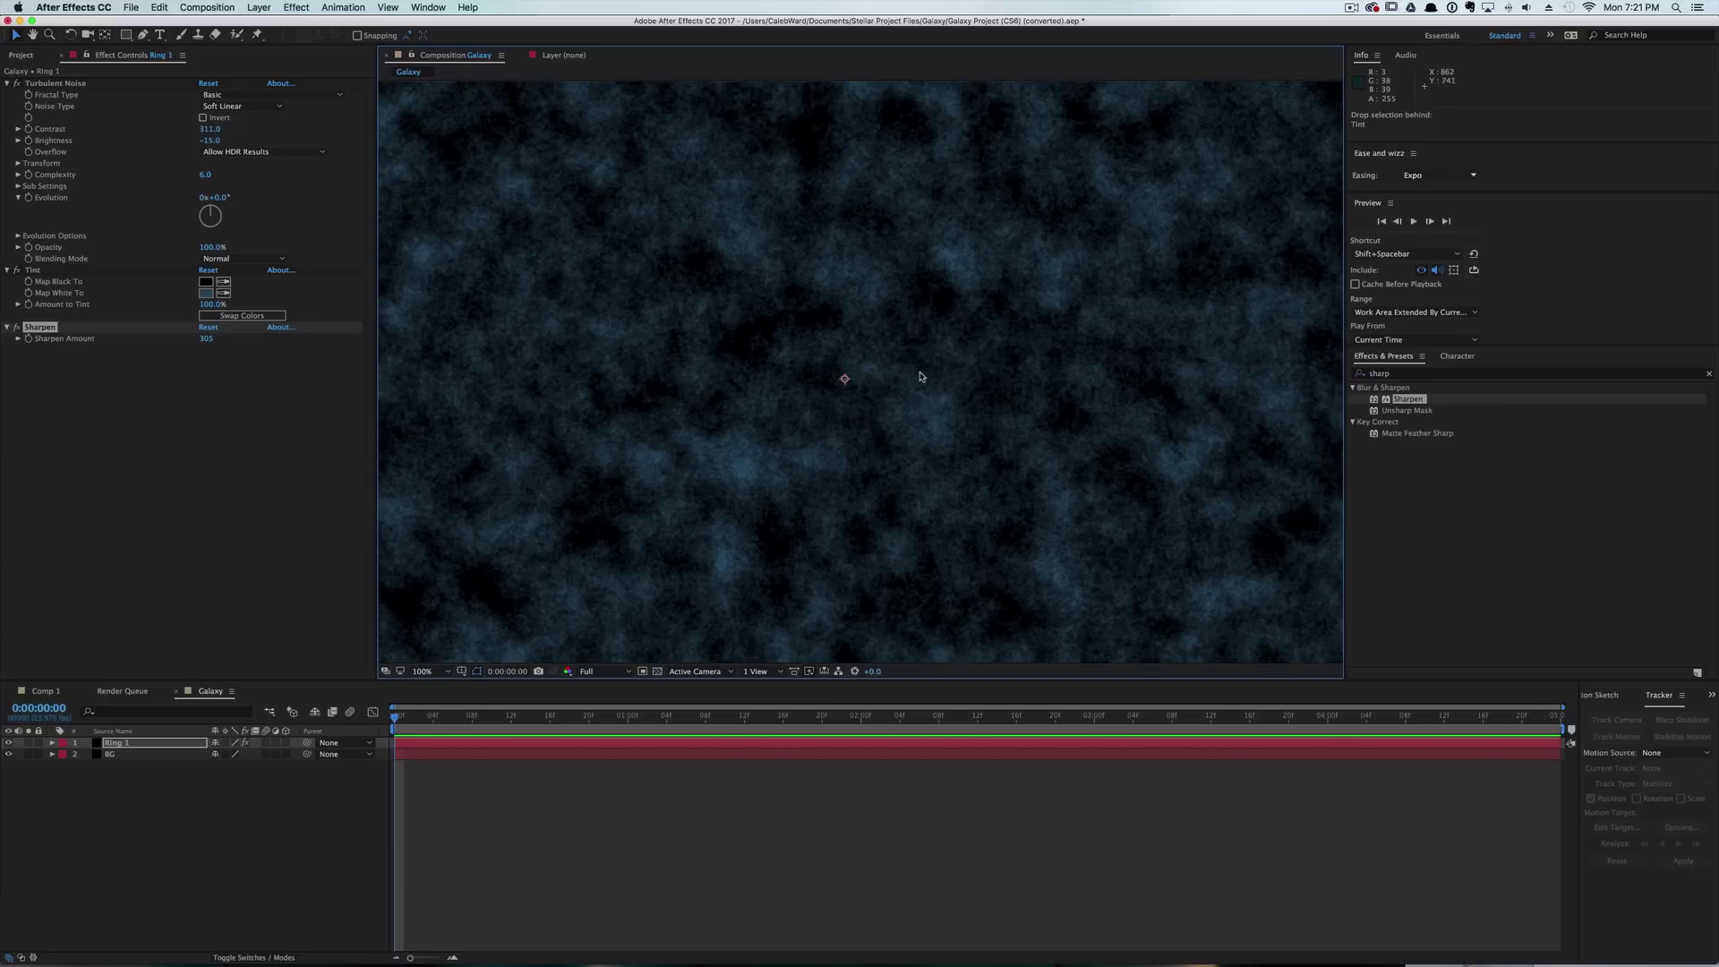
{"action": "key", "text": "comma"}
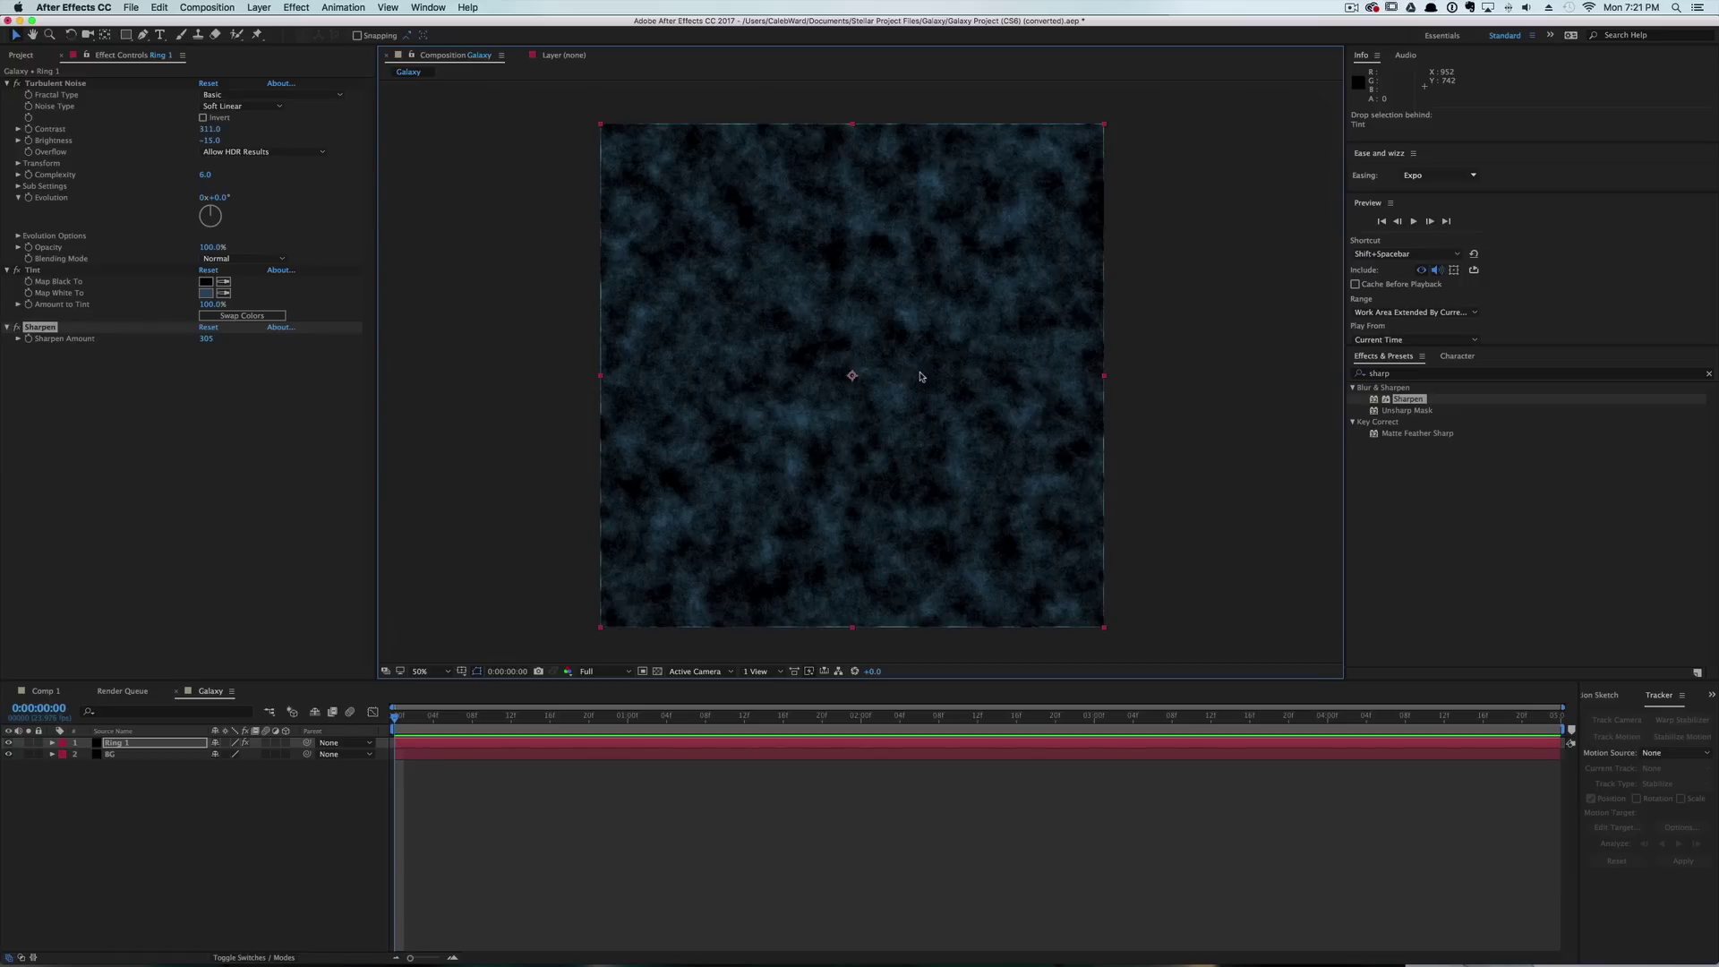
Apply the Twirl effect to Ring 1 and set its angle to 121°.
{"action": "left_click", "coordinate": [1429, 376]}
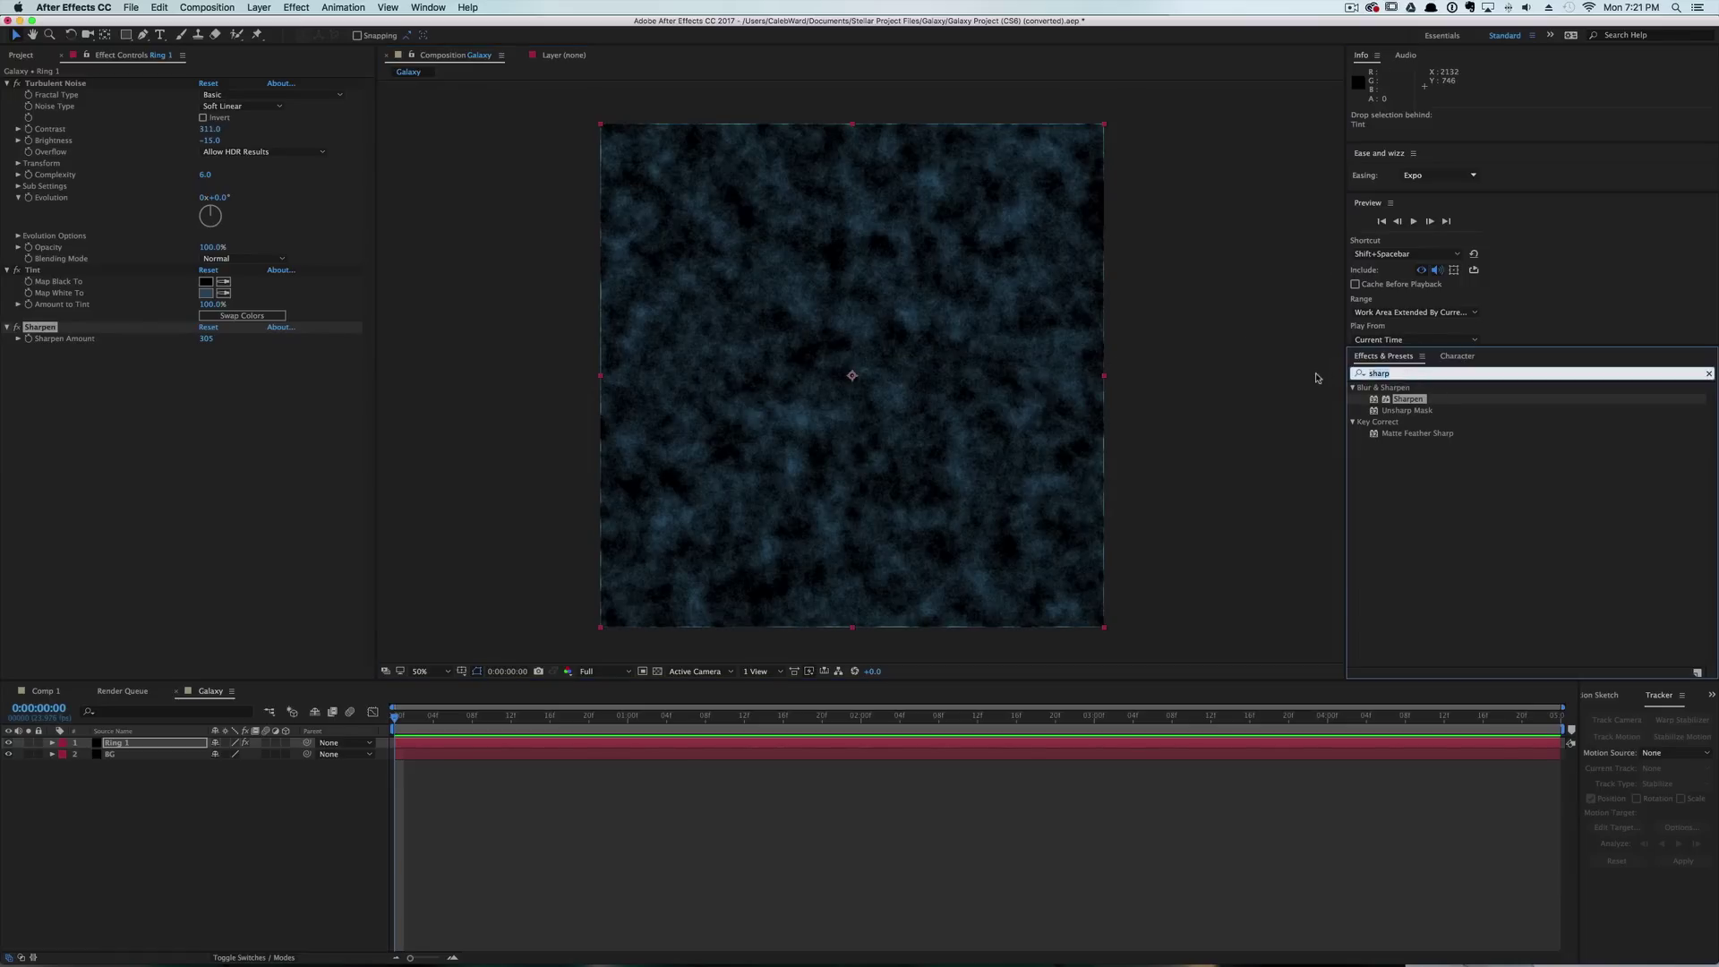
{"action": "type", "text": "twirl"}
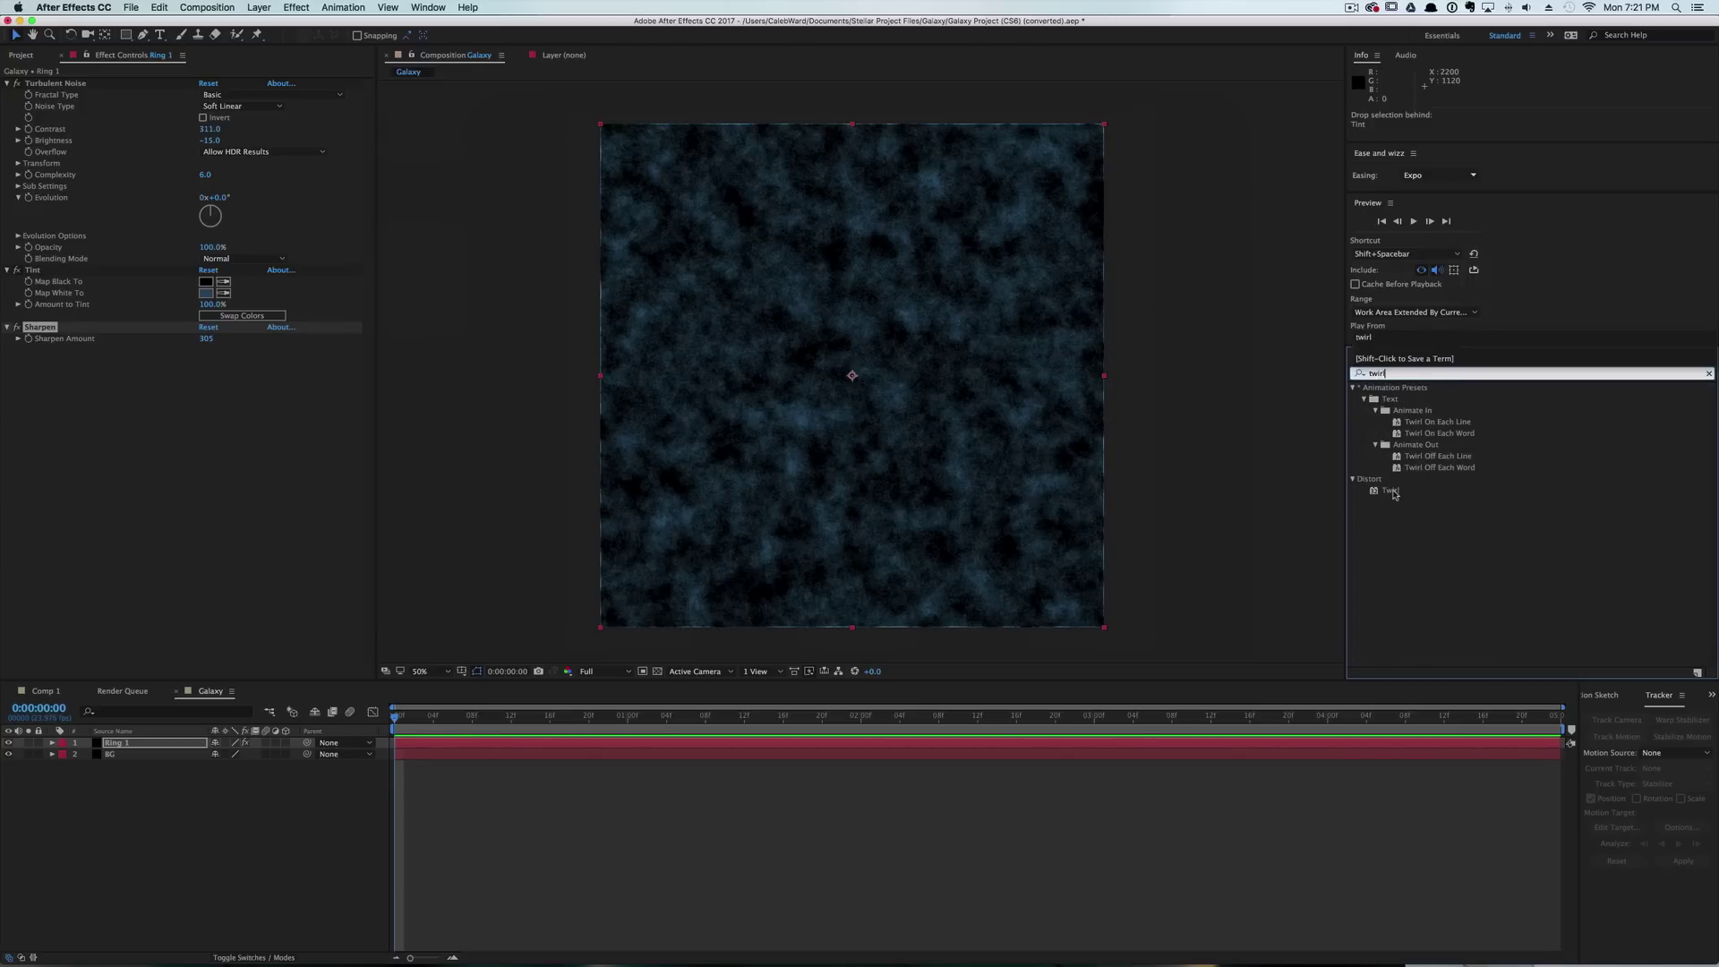
{"action": "left_click_drag", "start_coordinate": [1394, 493], "coordinate": [855, 416]}
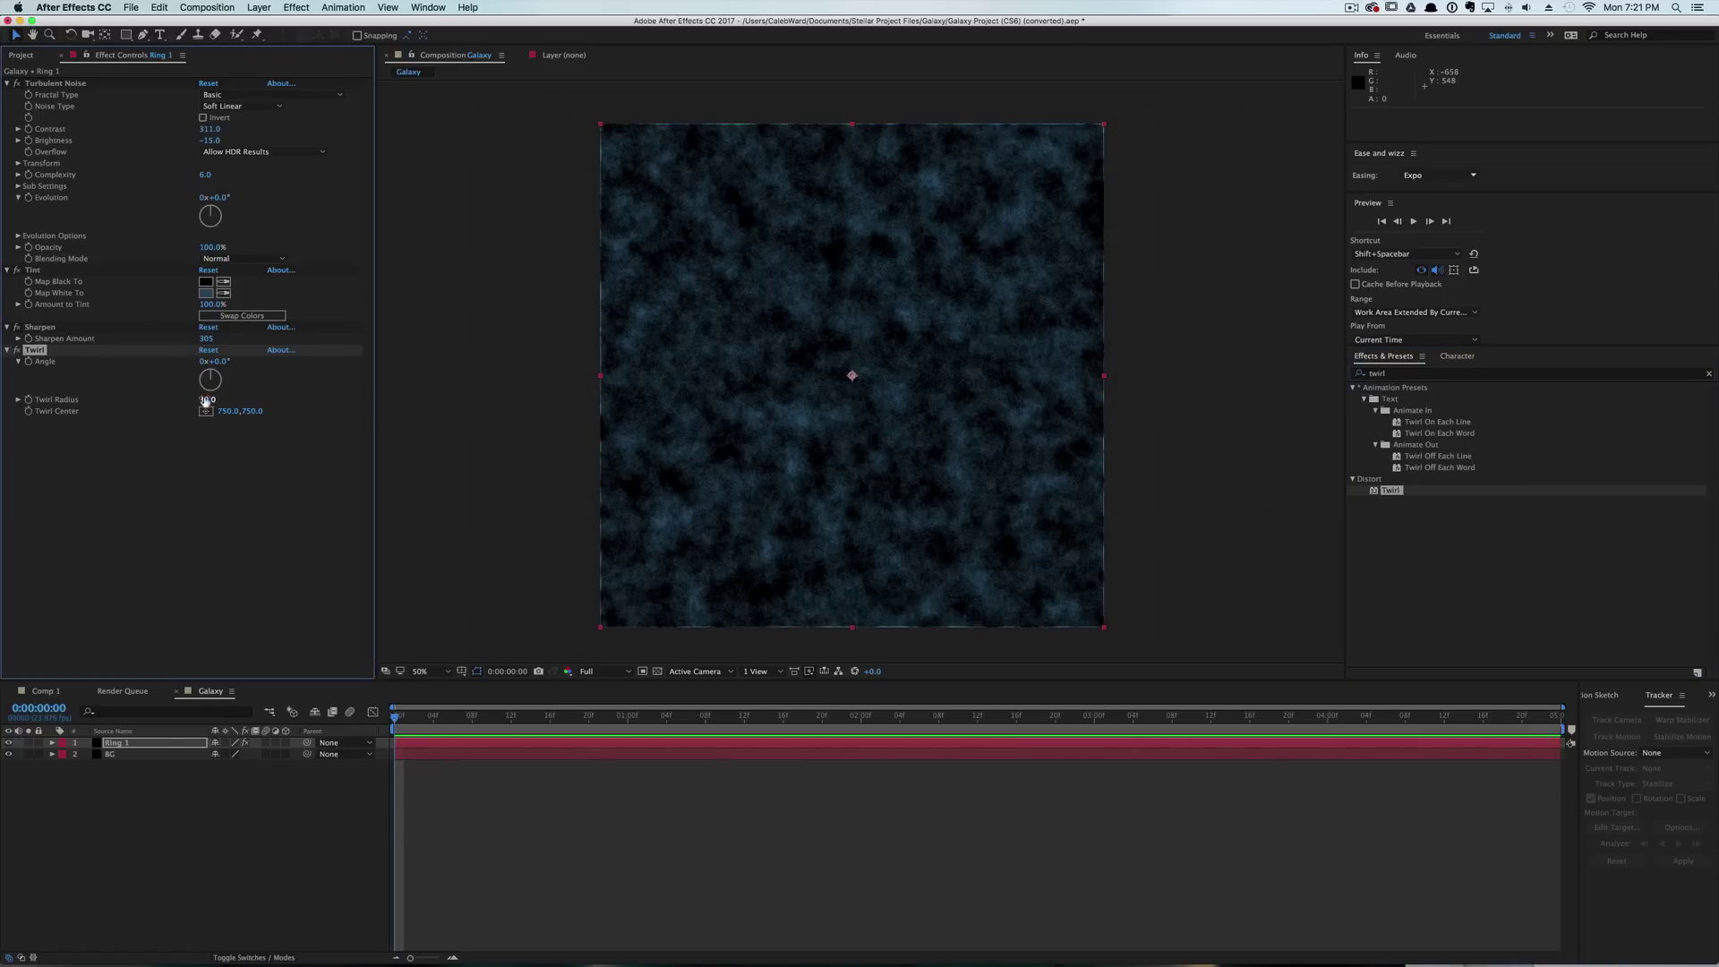
{"action": "left_click_drag", "start_coordinate": [220, 361], "coordinate": [257, 366]}
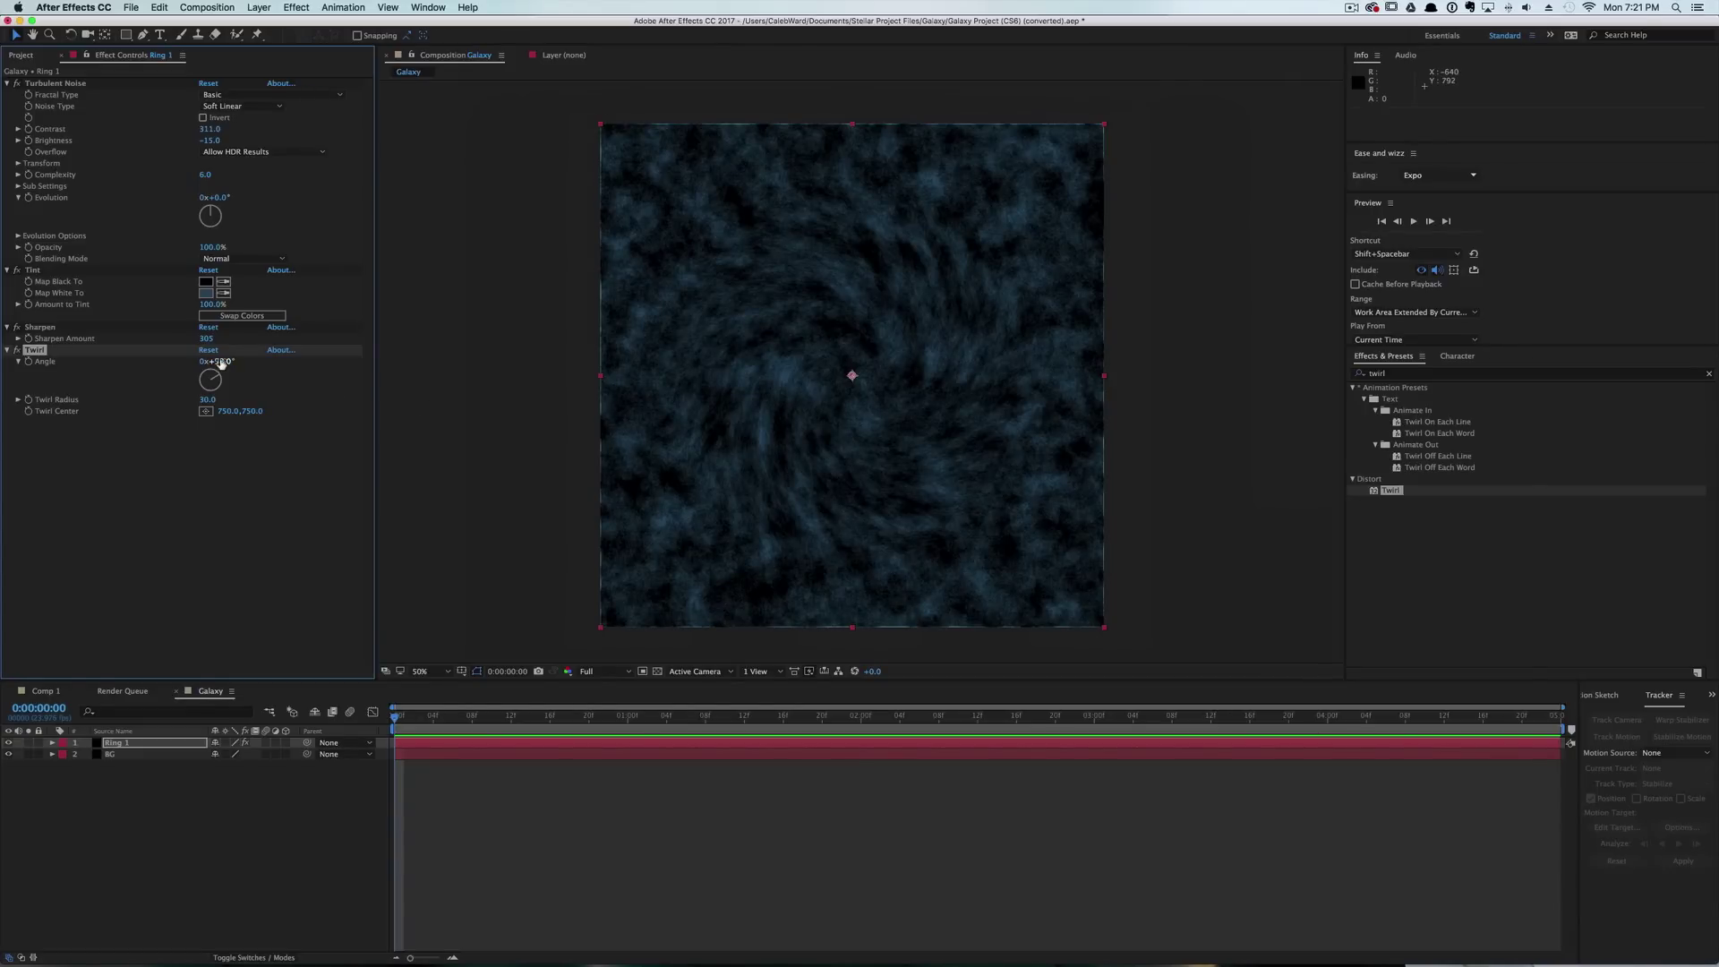
{"action": "left_click_drag", "start_coordinate": [221, 361], "coordinate": [261, 360]}
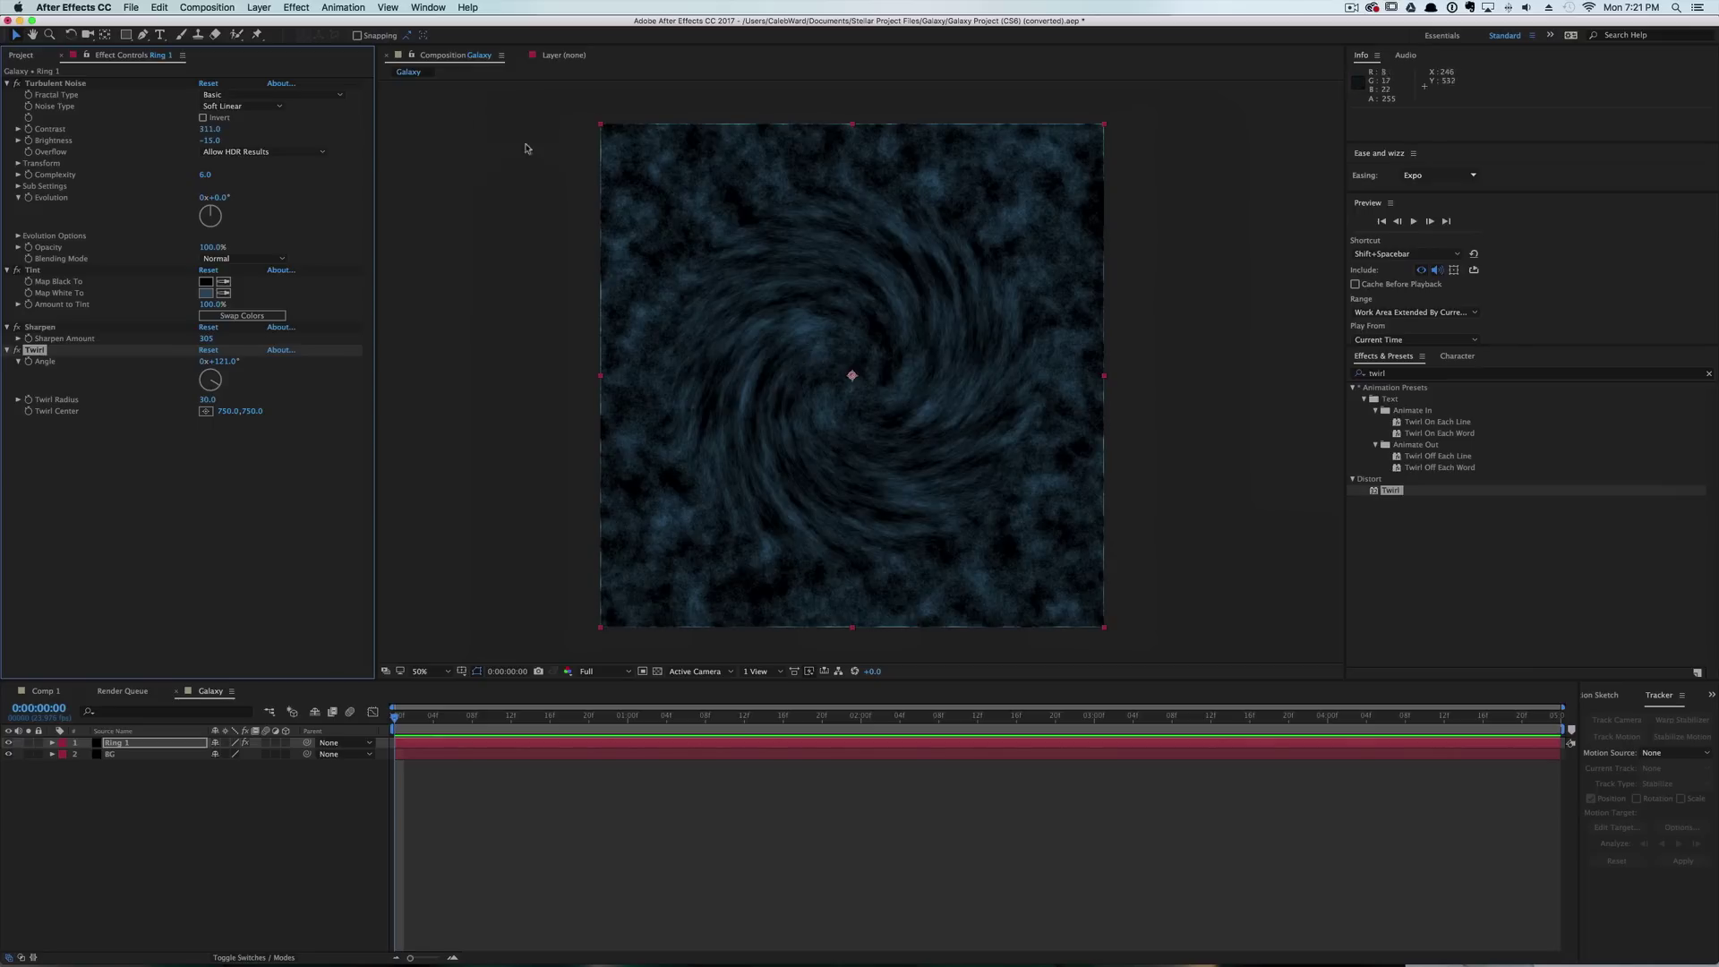
Add a circular Ellipse tool mask that fills the whole Ring 1 layer.
{"action": "left_click", "coordinate": [127, 36]}
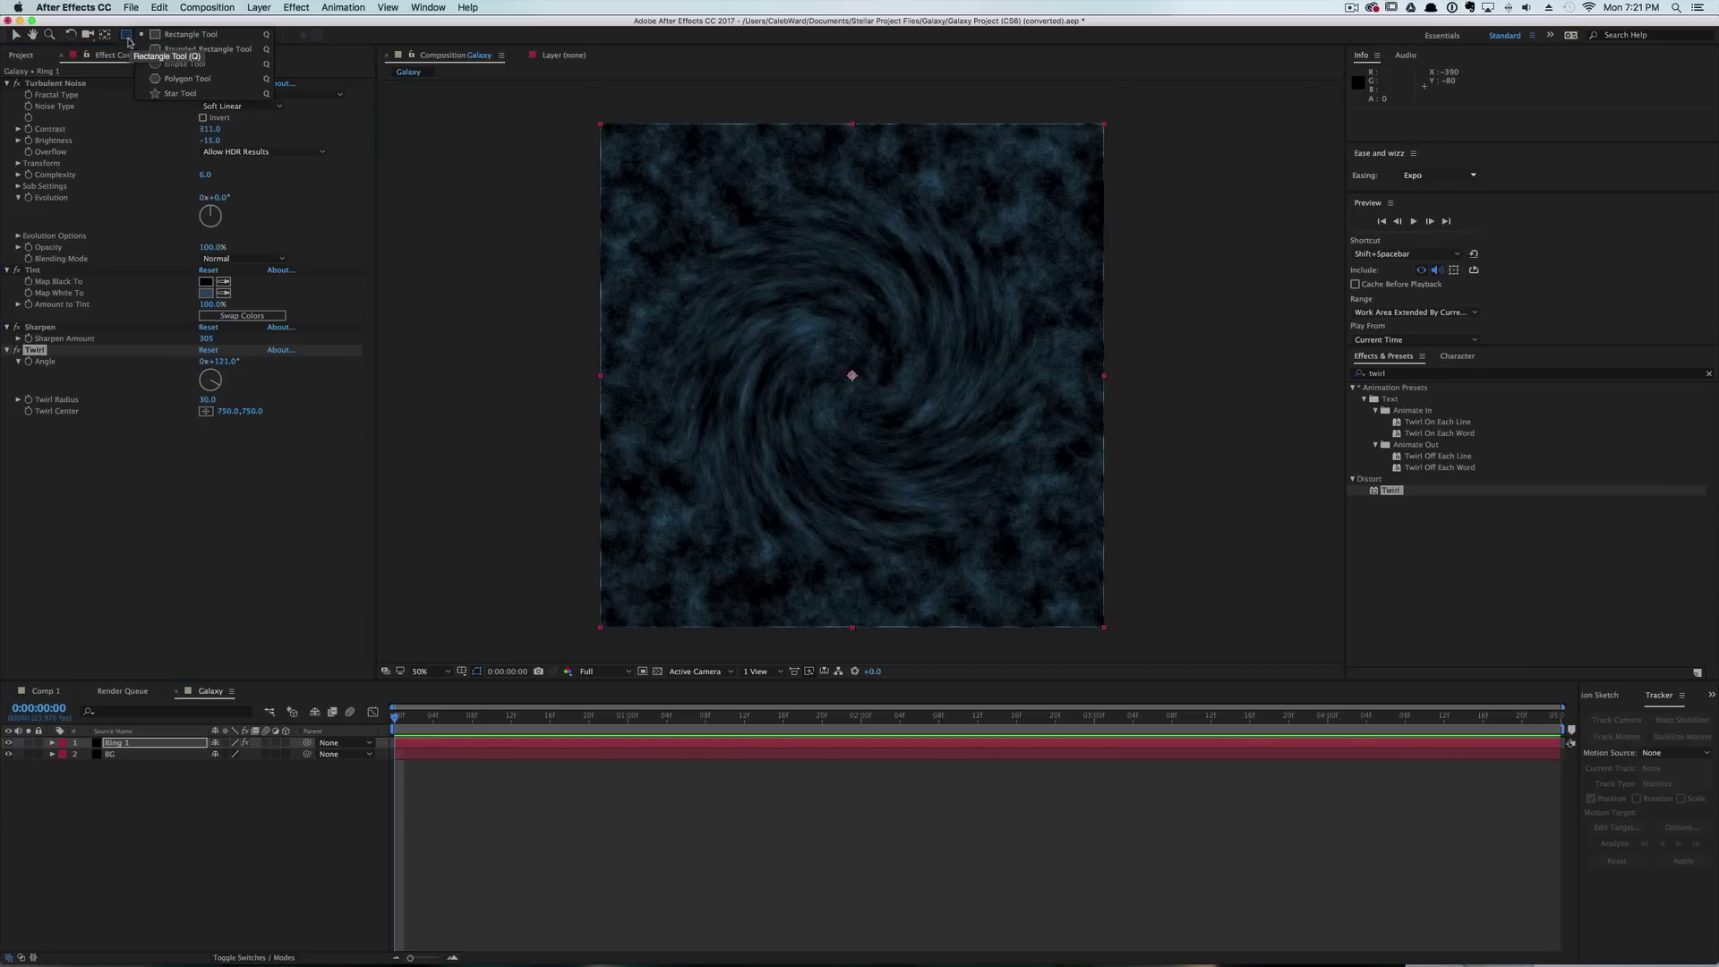
{"action": "left_click", "coordinate": [173, 64]}
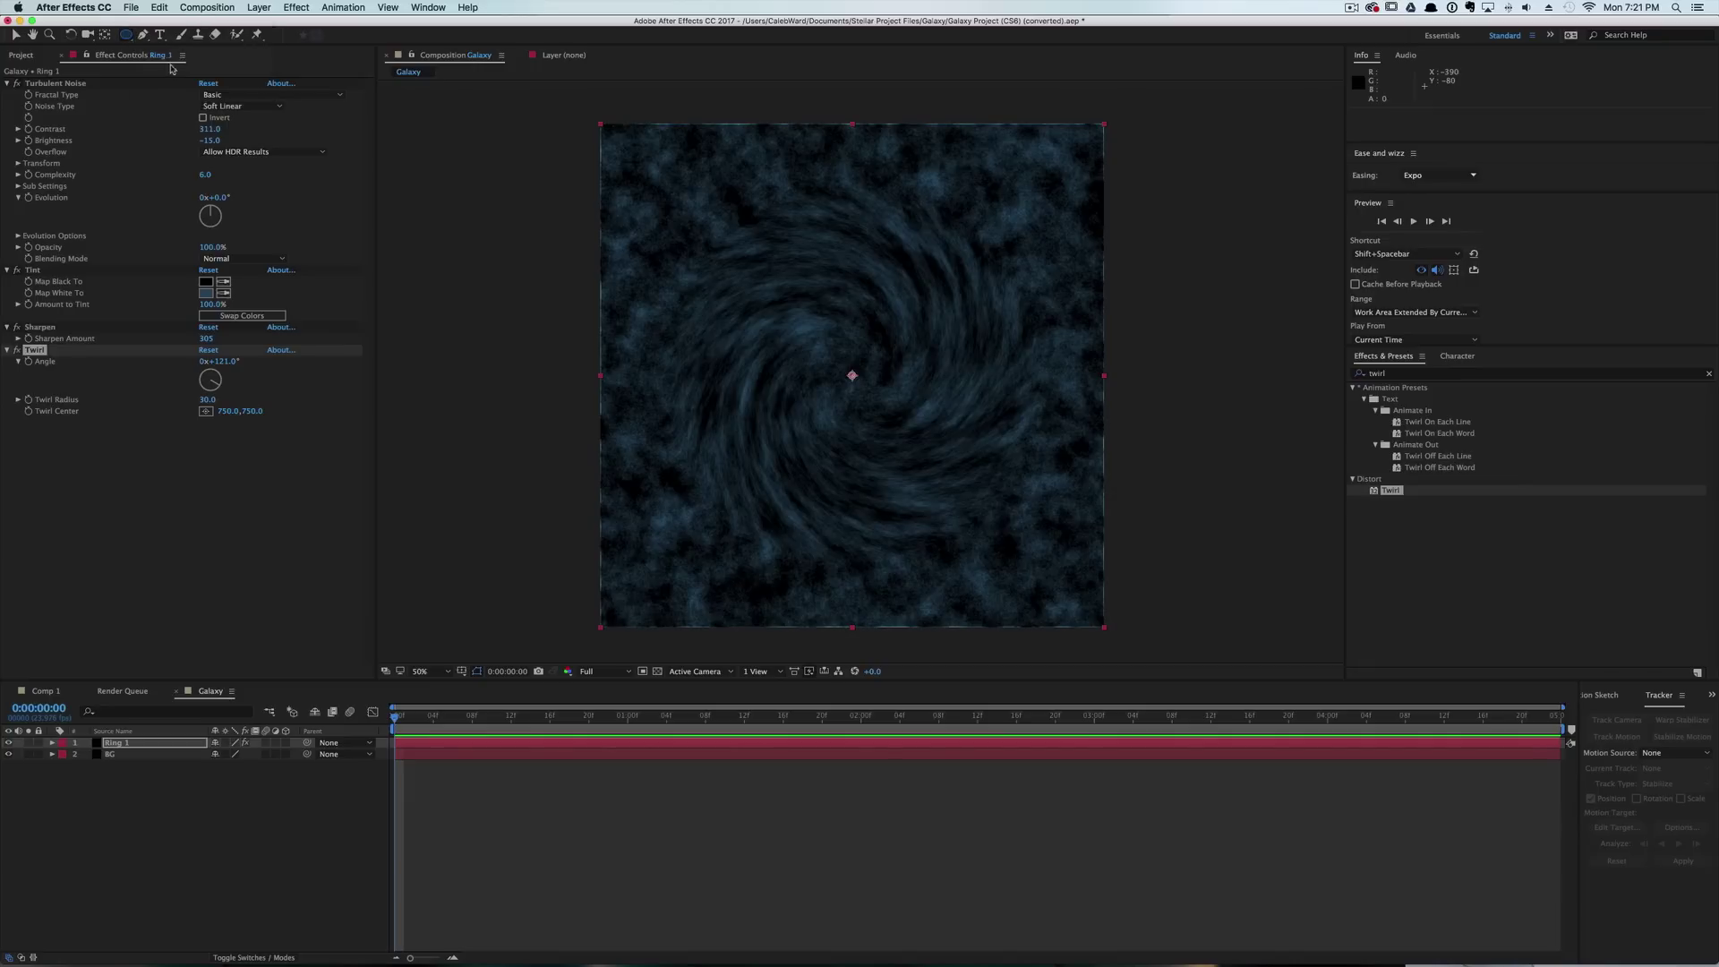
{"action": "double_click", "coordinate": [127, 36]}
{"action": "key", "text": "v"}
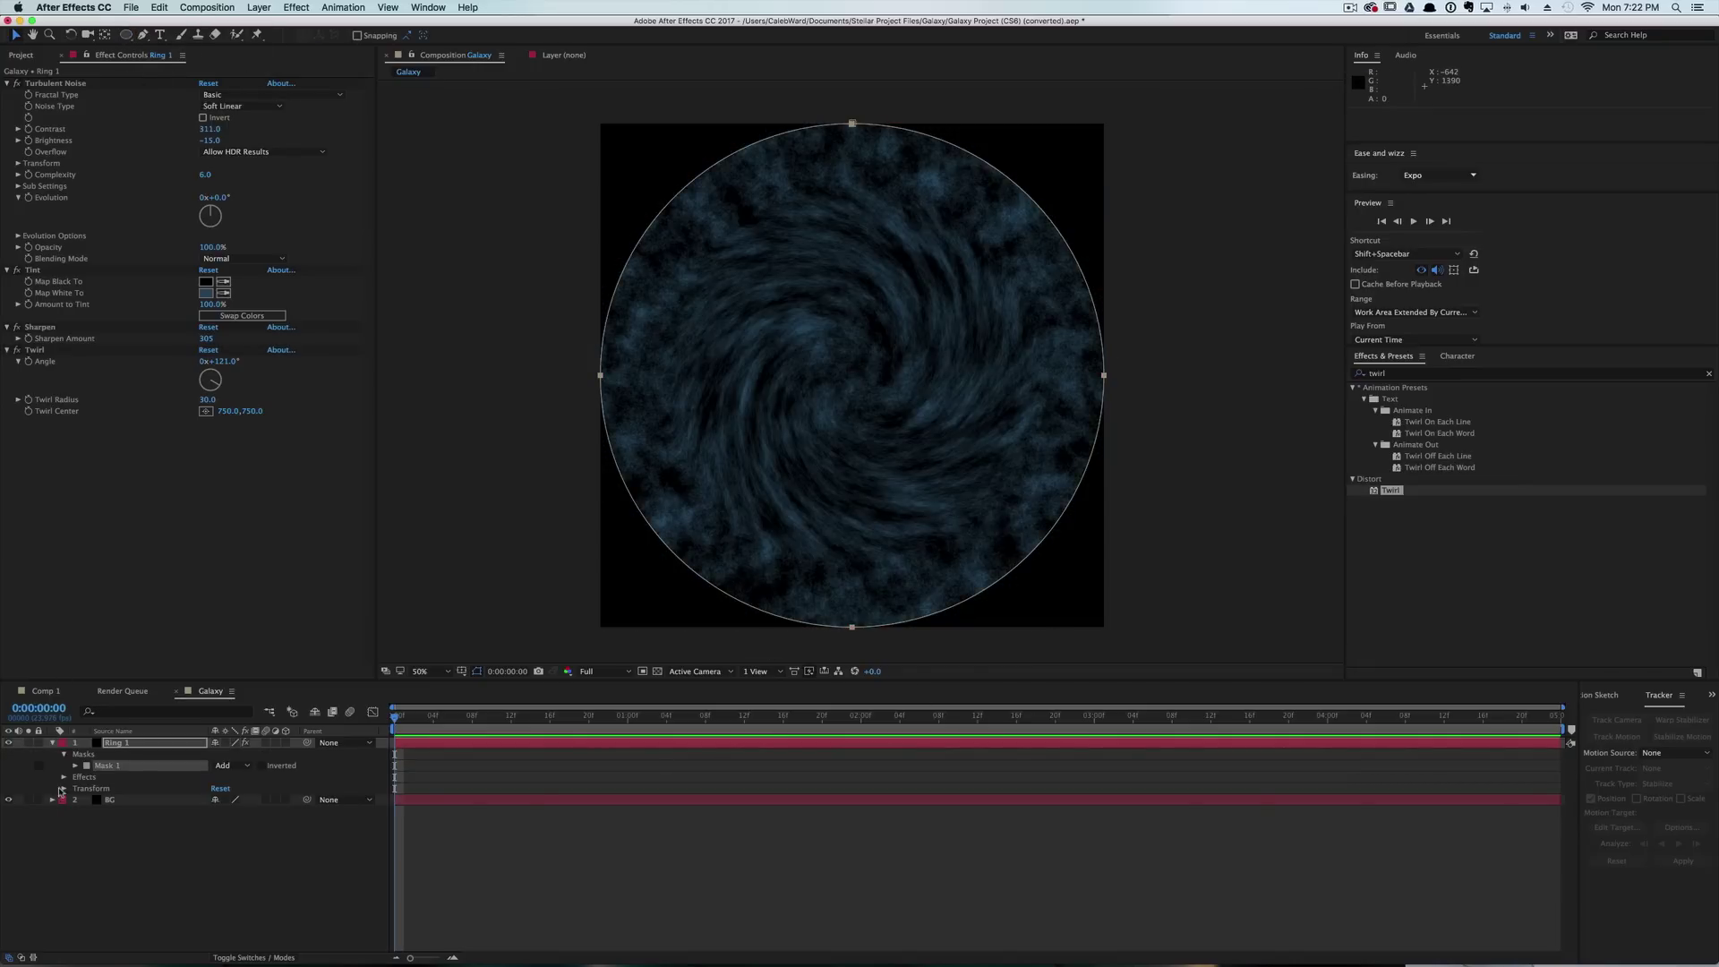
Set the Ring 1 mask's expansion to -290 pixels and its feather to 130 pixels.
{"action": "left_click", "coordinate": [75, 767]}
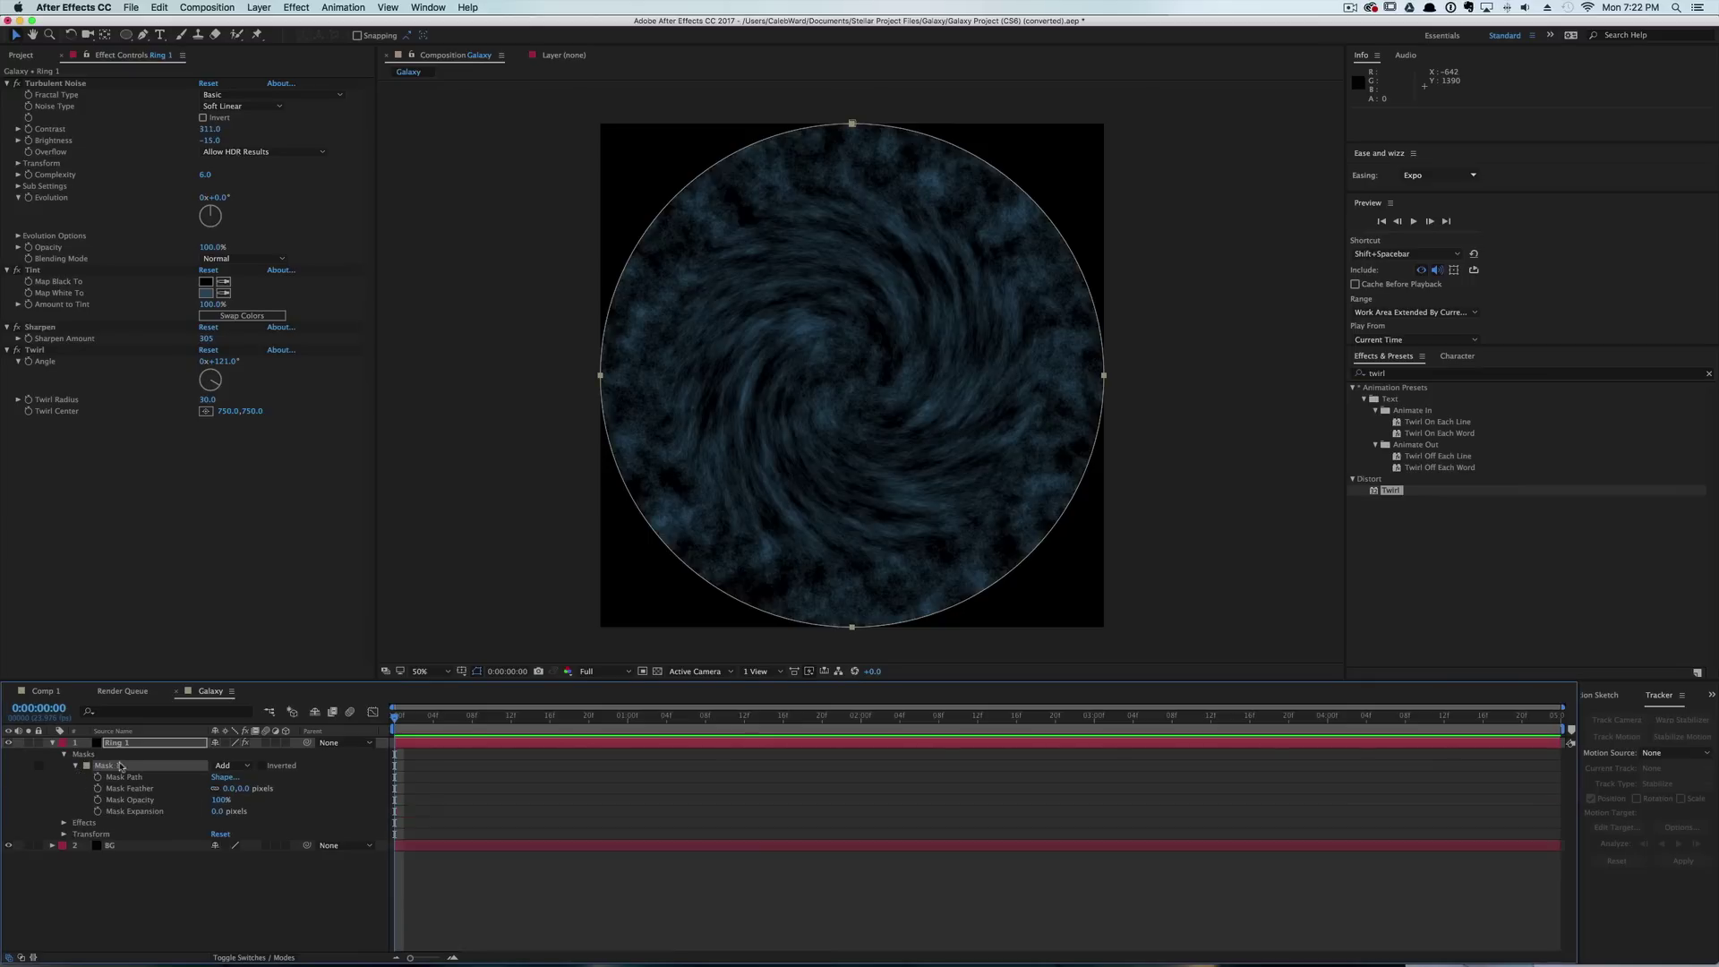
{"action": "left_click_drag", "start_coordinate": [218, 812], "coordinate": [32, 821]}
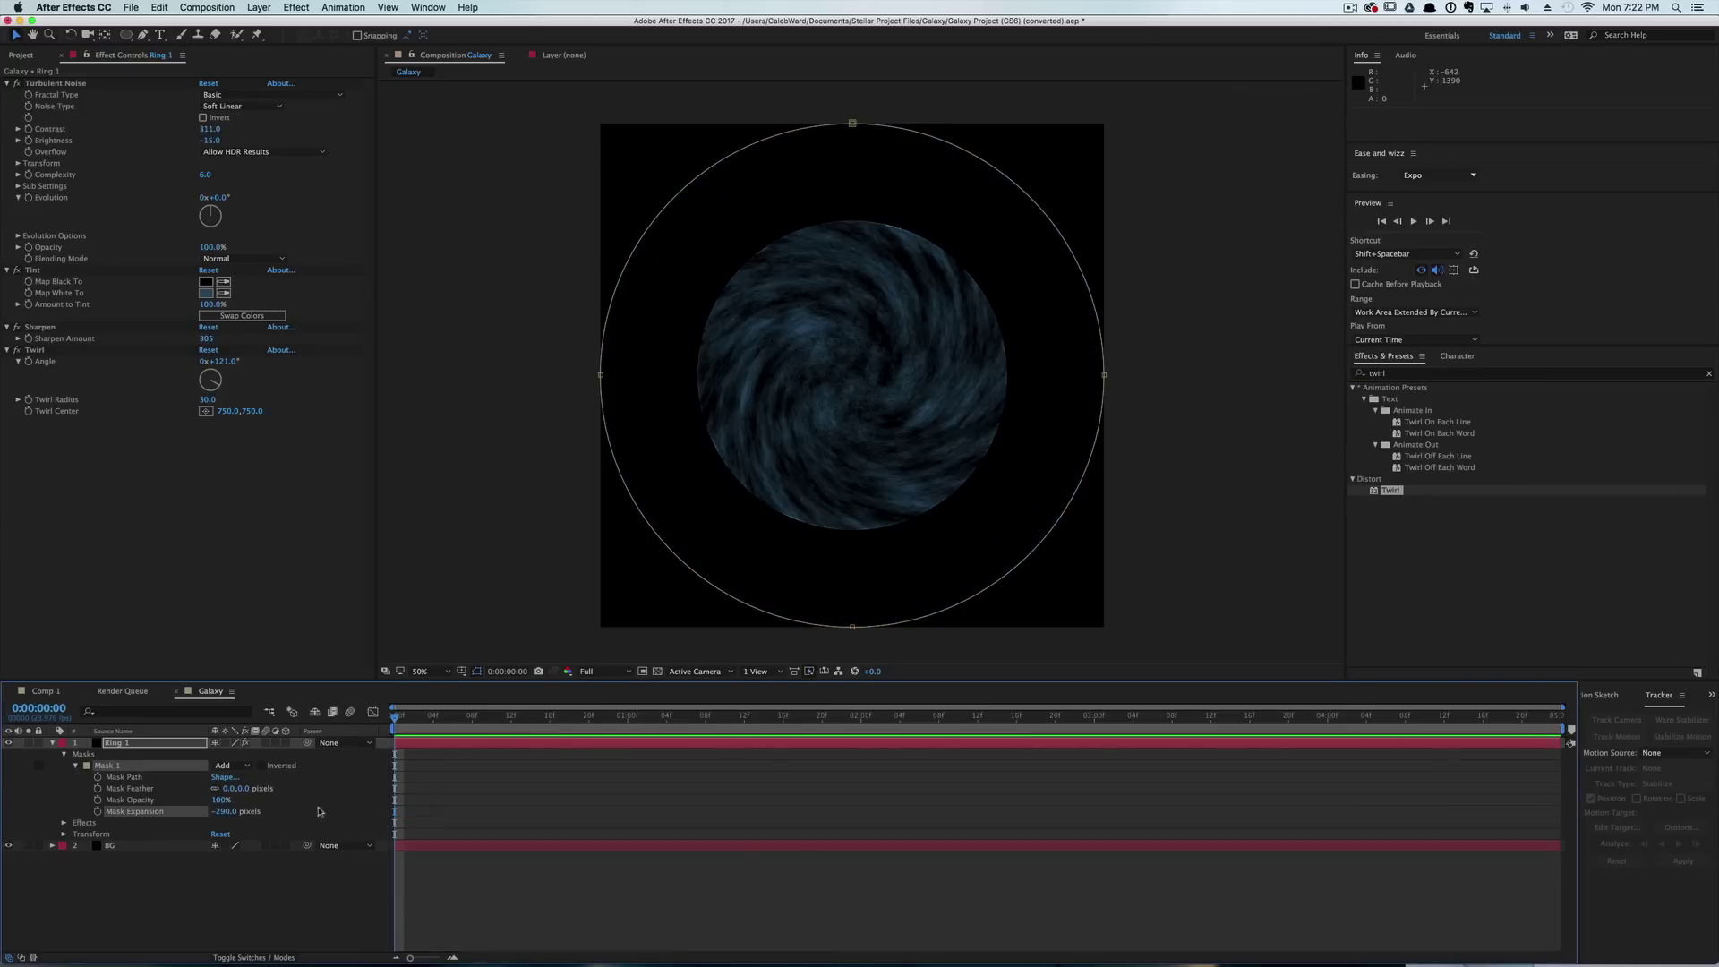
{"action": "left_click_drag", "start_coordinate": [240, 789], "coordinate": [322, 780]}
{"action": "left_click", "coordinate": [767, 459]}
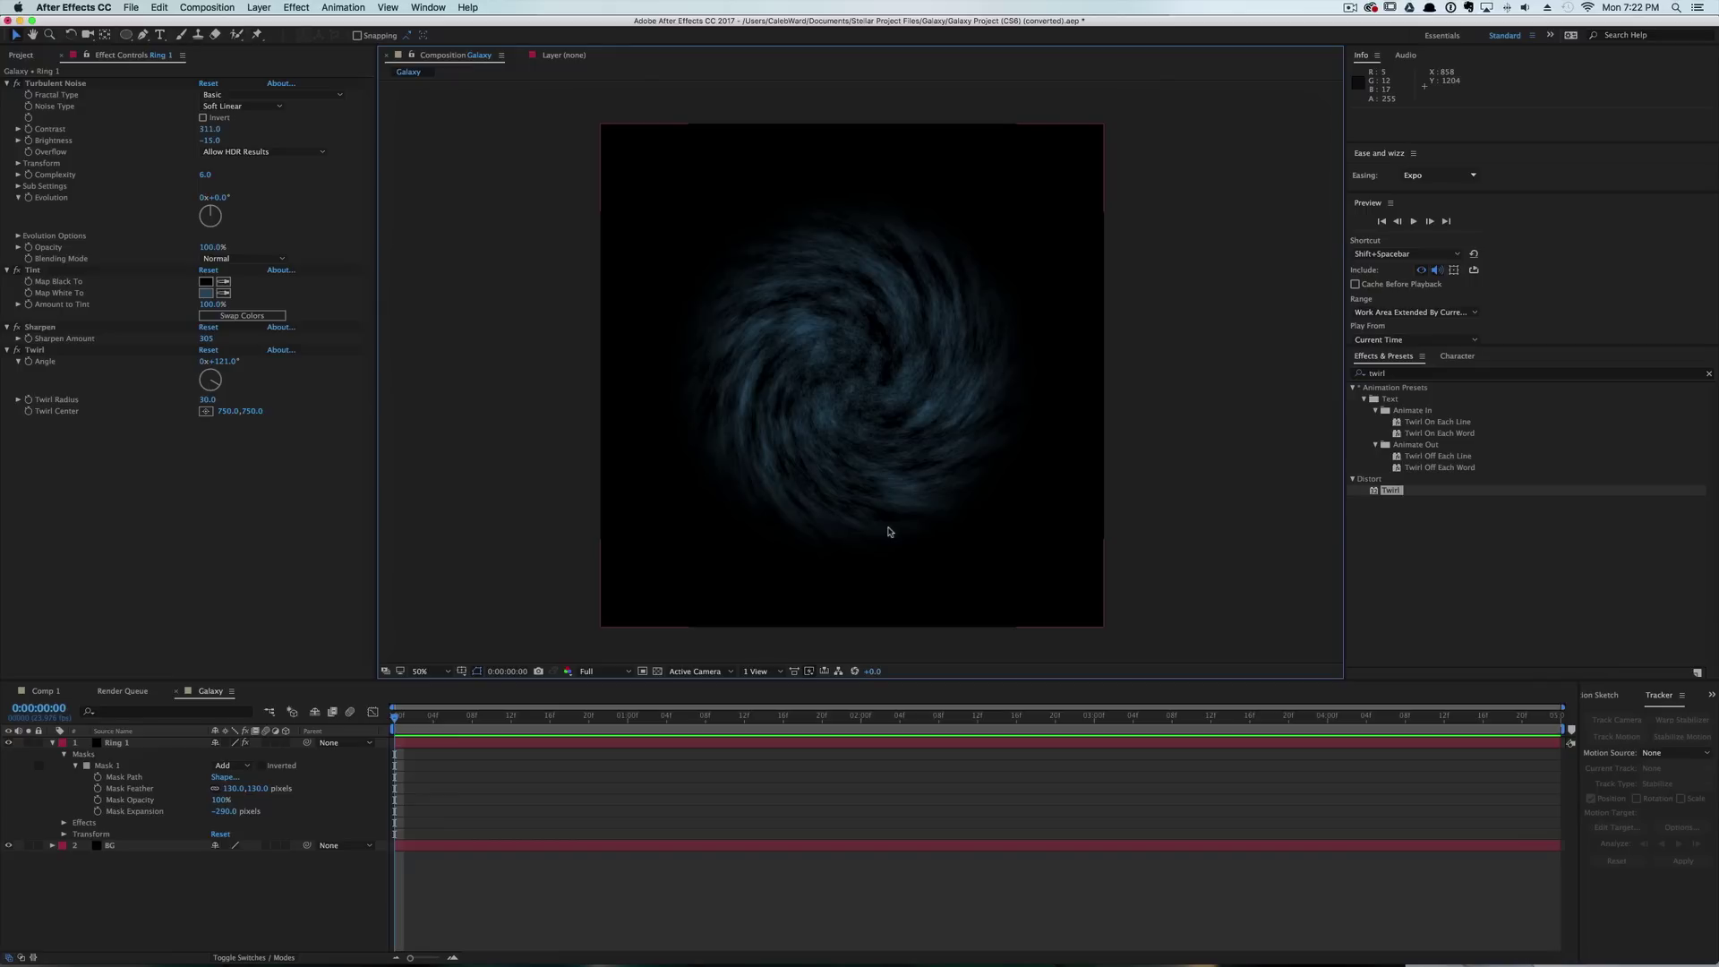
Duplicate the Ring 1 layer and keep the upper copy selected.
{"action": "left_click", "coordinate": [170, 743]}
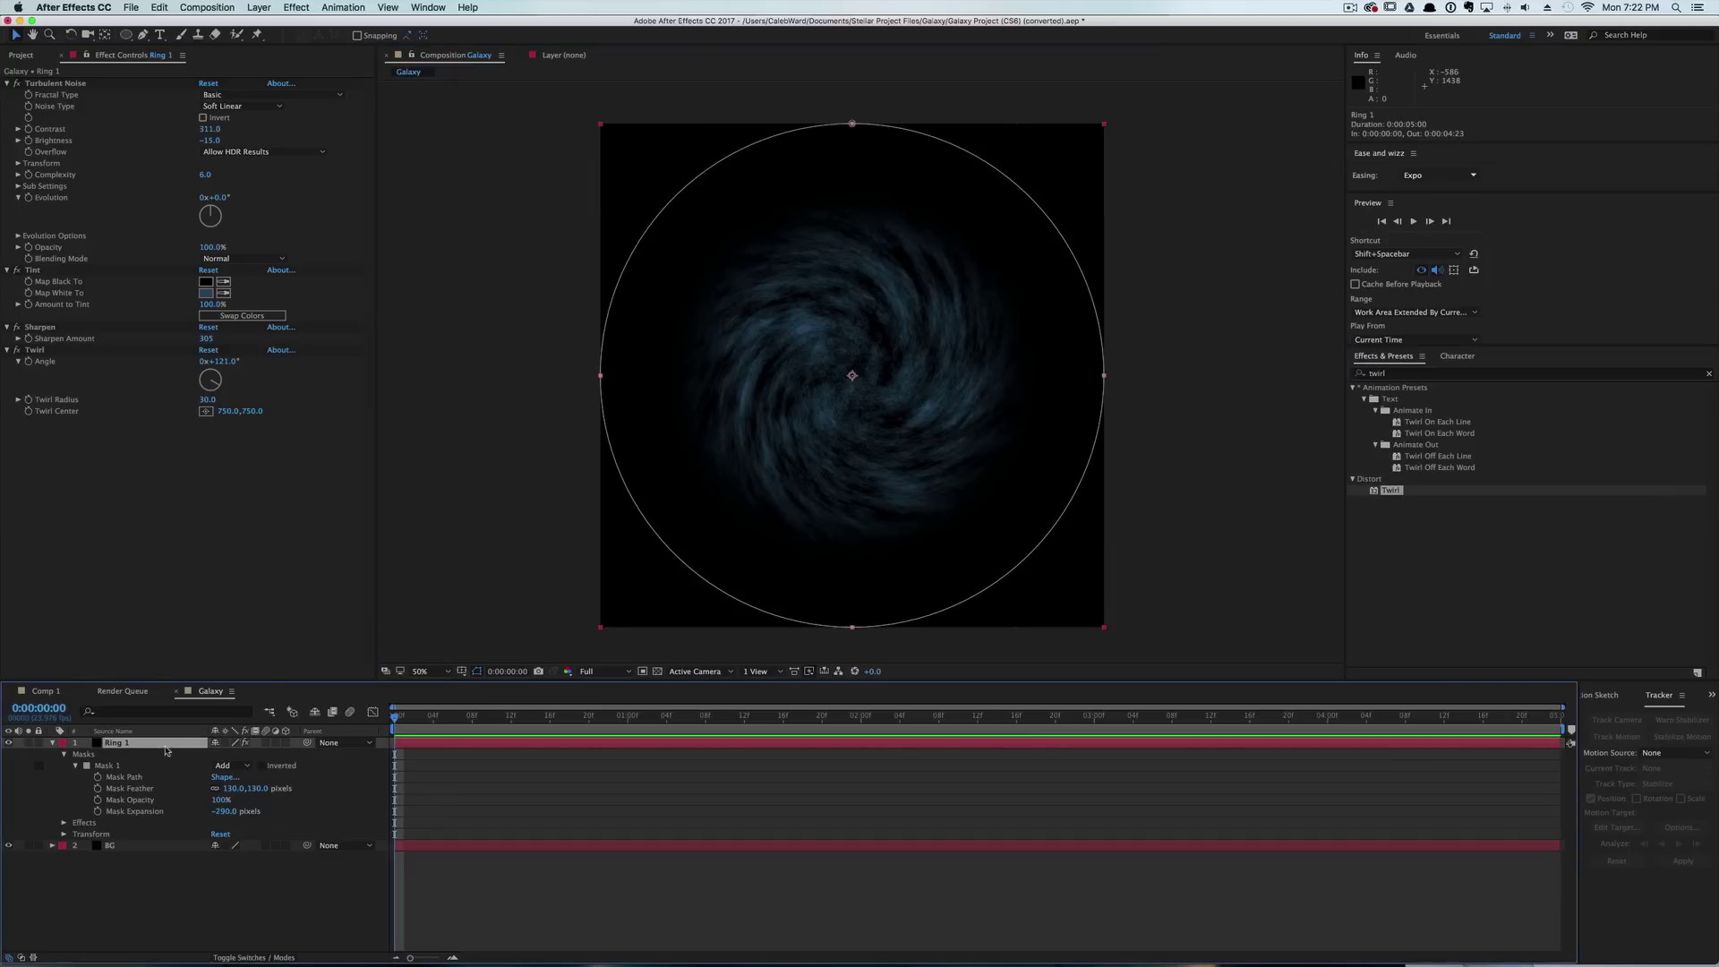
{"action": "key", "text": "super+d"}
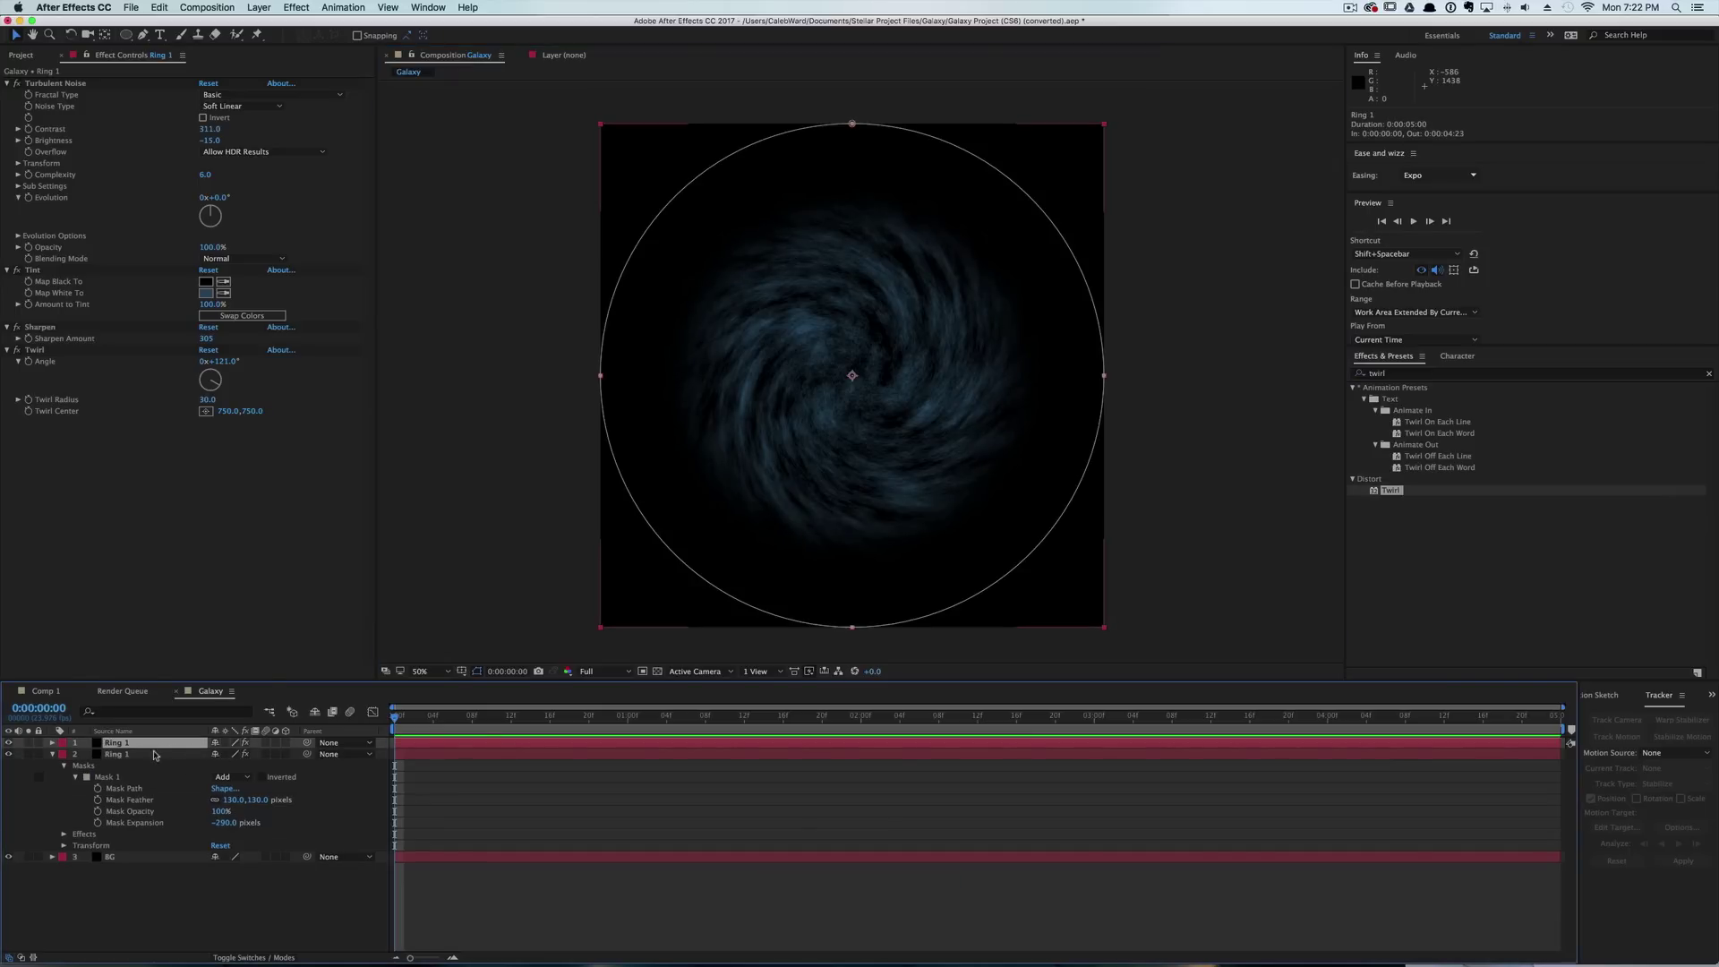
{"action": "left_click", "coordinate": [158, 755]}
{"action": "left_click", "coordinate": [164, 745]}
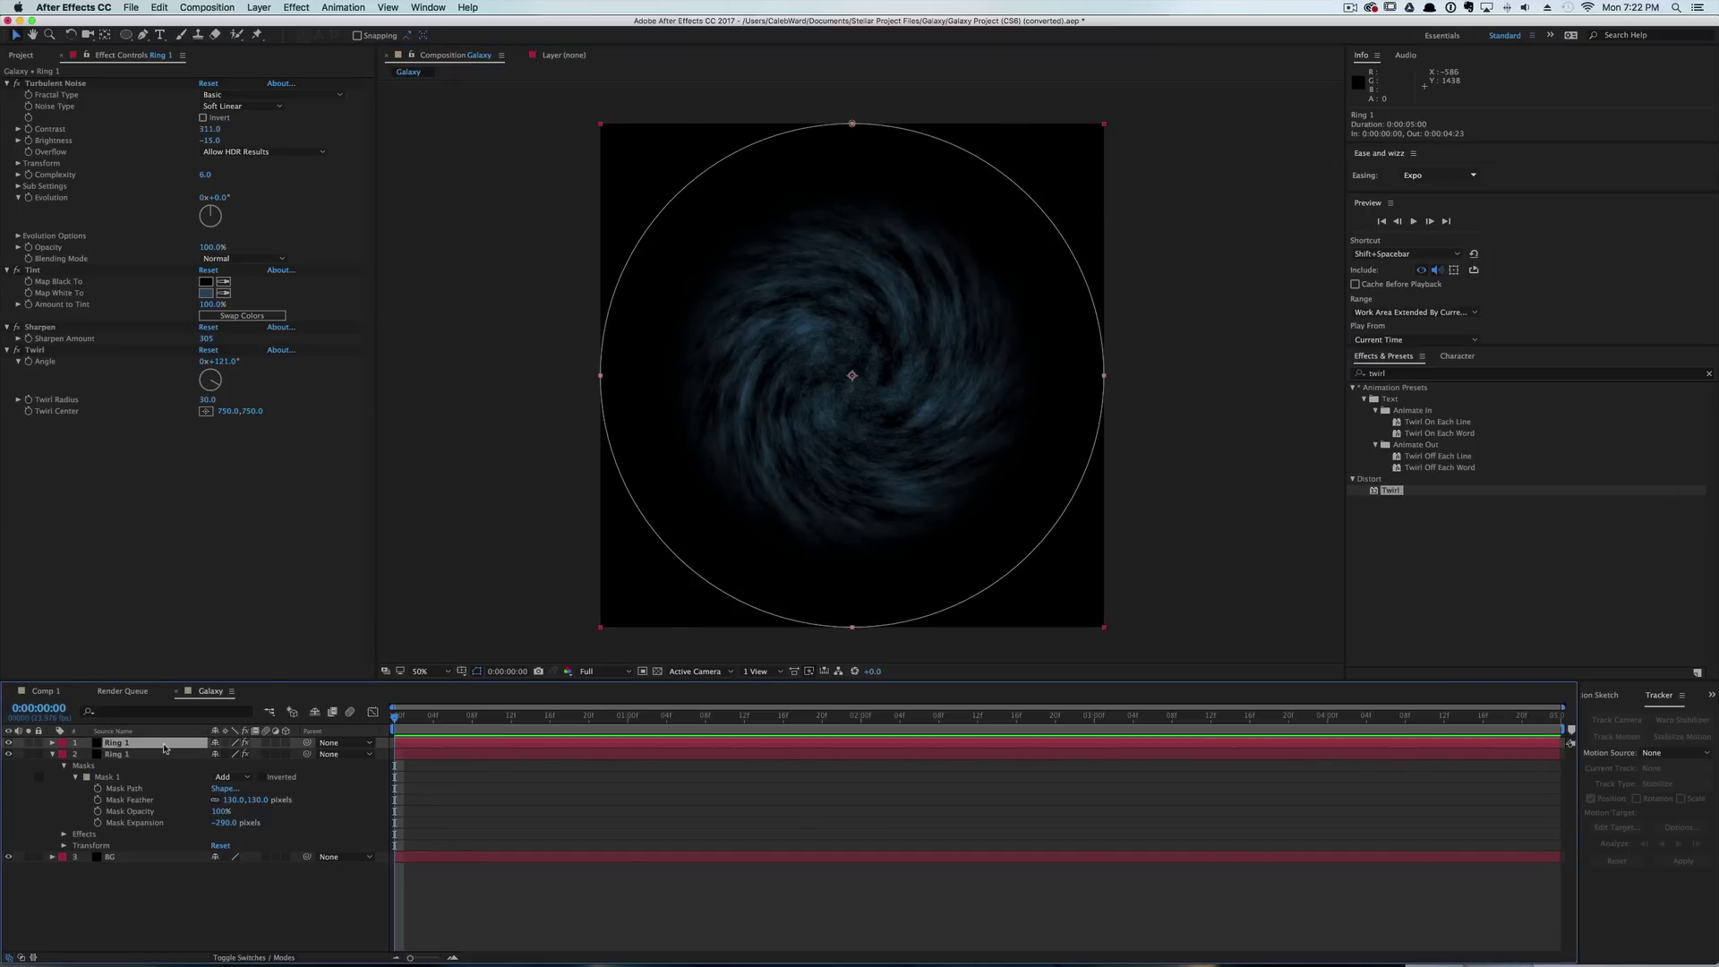
Remove the Tint and Sharpen effects from the upper Ring 1 copy.
{"action": "left_click", "coordinate": [40, 328]}
{"action": "left_click", "coordinate": [36, 270], "text": "shift"}
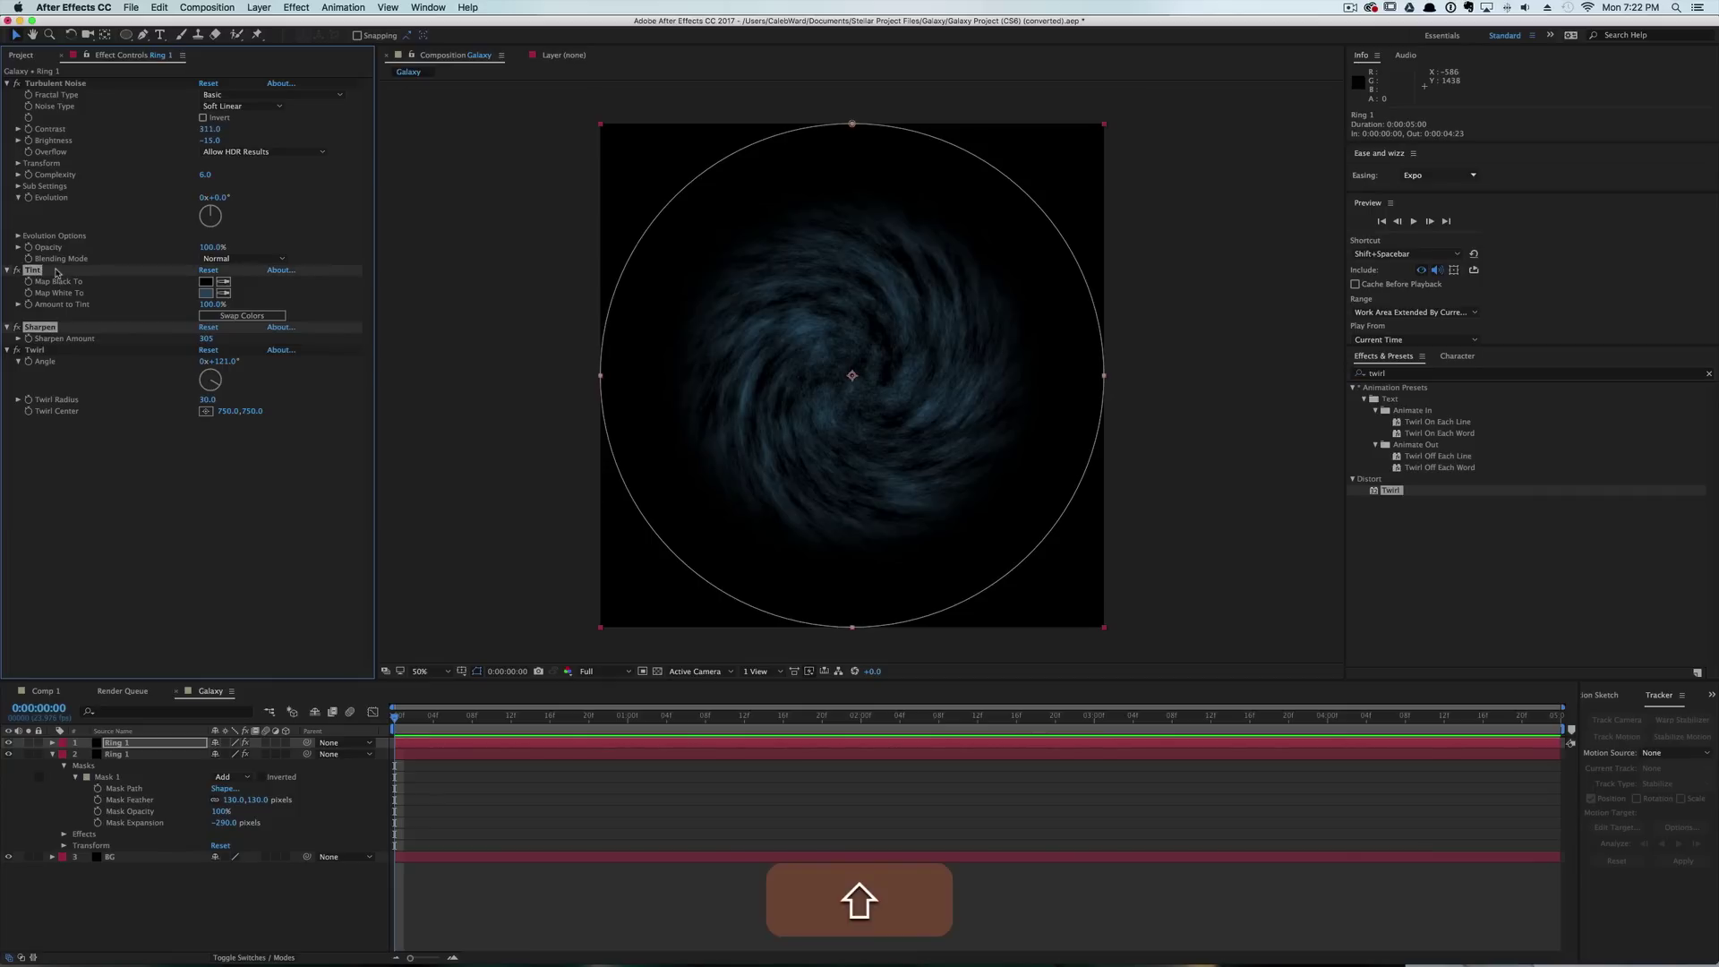
{"action": "key", "text": "BackSpace"}
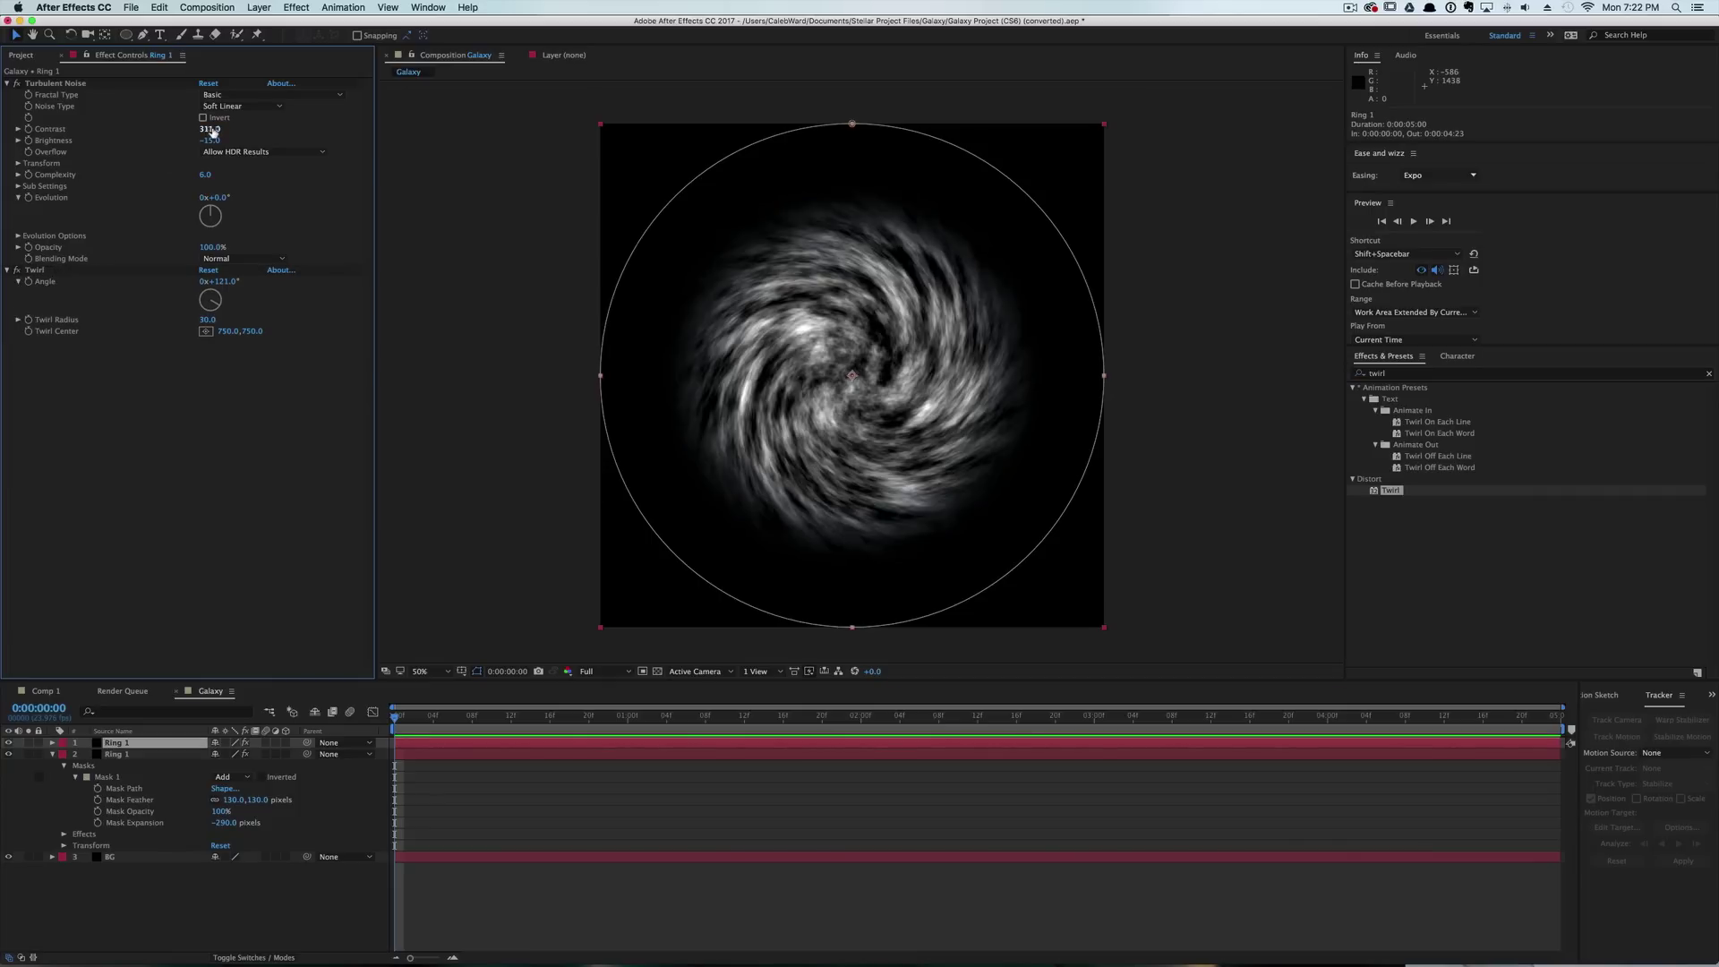
Set the upper Ring 1 copy's Turbulent Noise contrast to 718 and change its random seed for a different pattern.
{"action": "left_click_drag", "start_coordinate": [212, 130], "coordinate": [490, 136]}
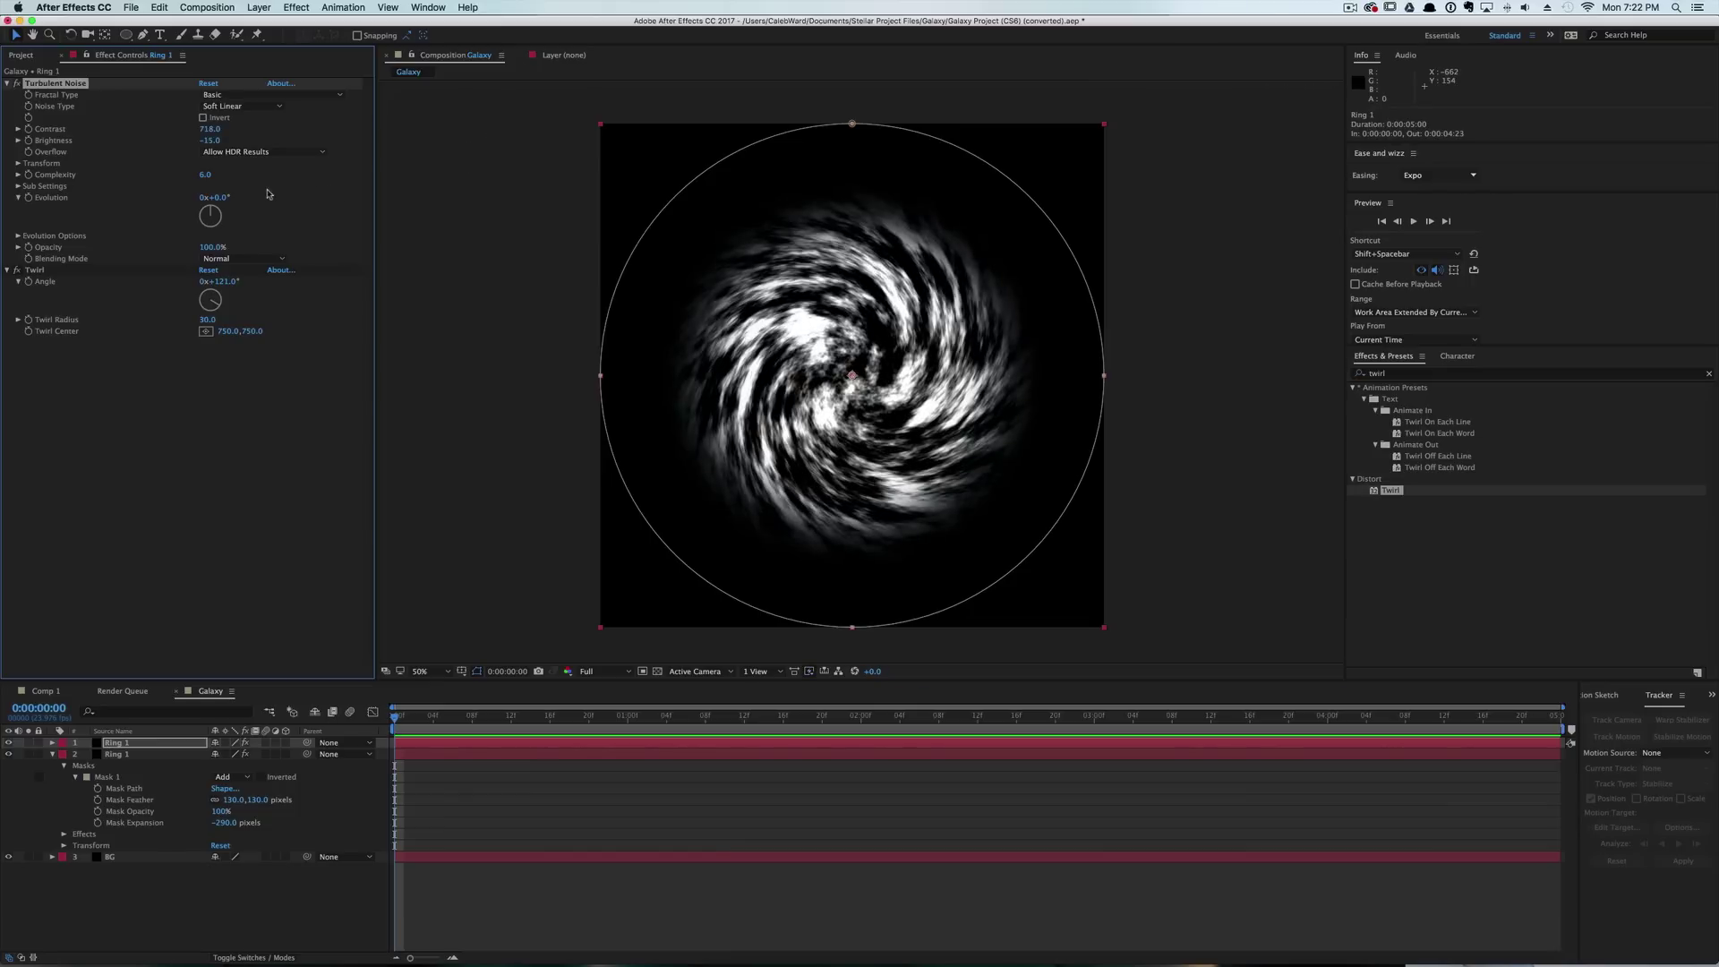
{"action": "left_click", "coordinate": [17, 237]}
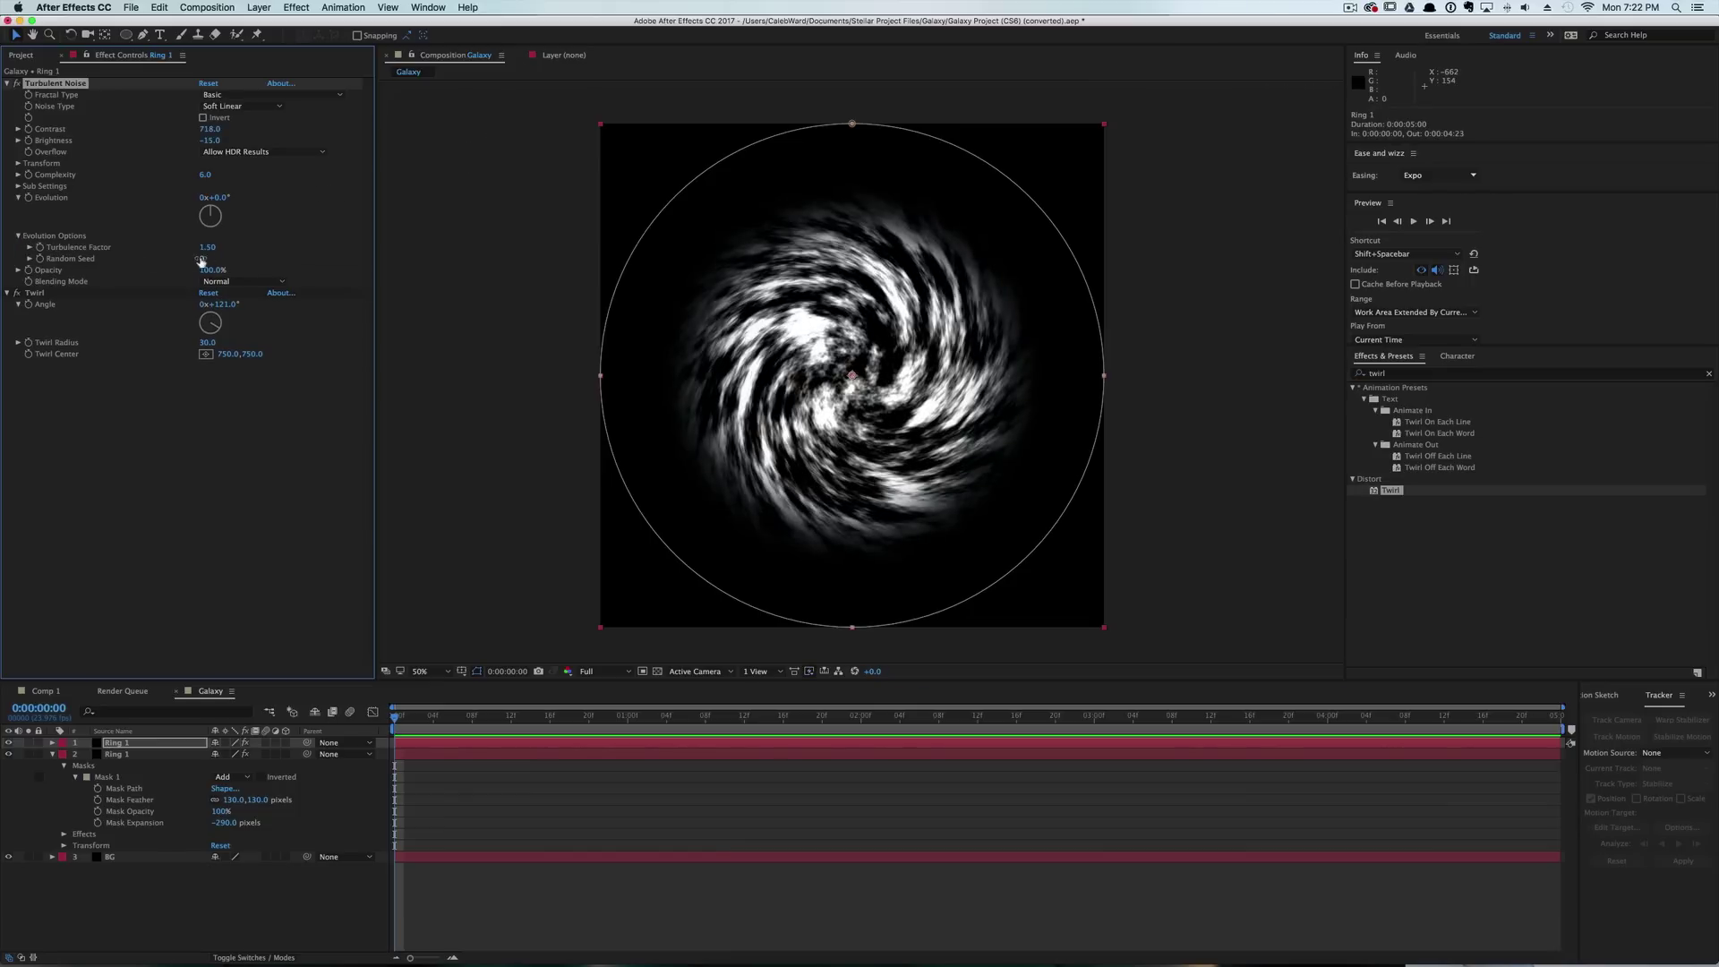
{"action": "left_click_drag", "start_coordinate": [205, 258], "coordinate": [711, 319]}
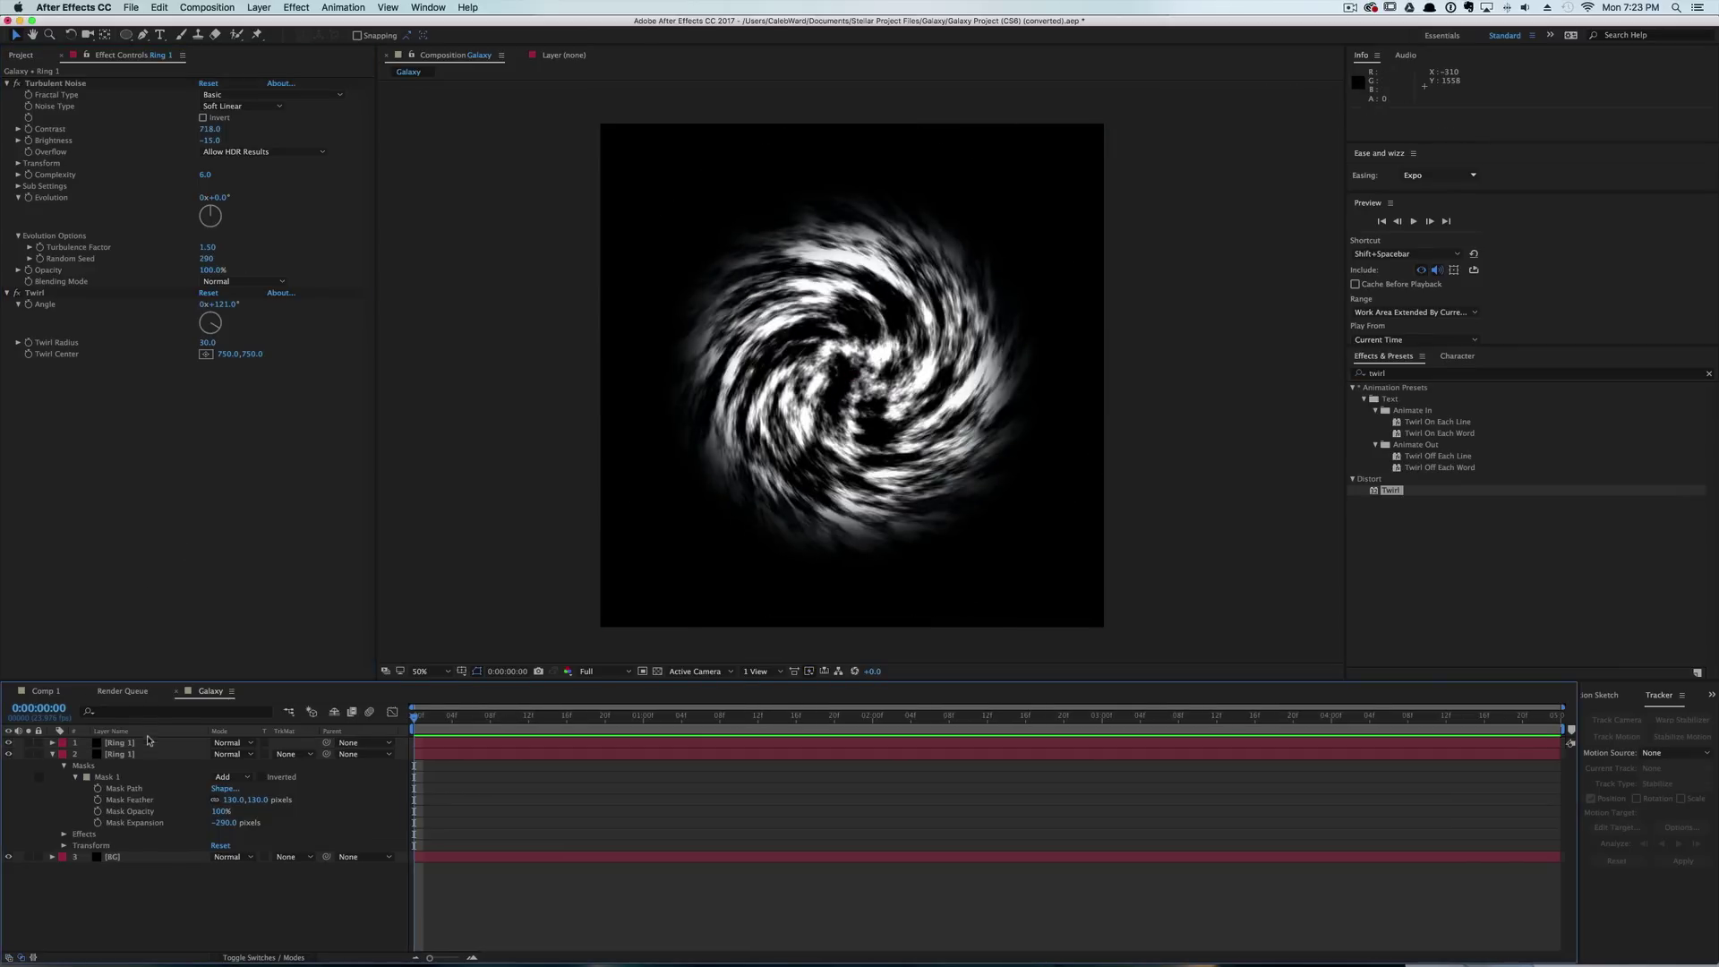
Rename the upper Ring 1 copy as Luma Matte and set it as the luma track matte of the Ring 1 layer.
{"action": "left_click", "coordinate": [148, 743]}
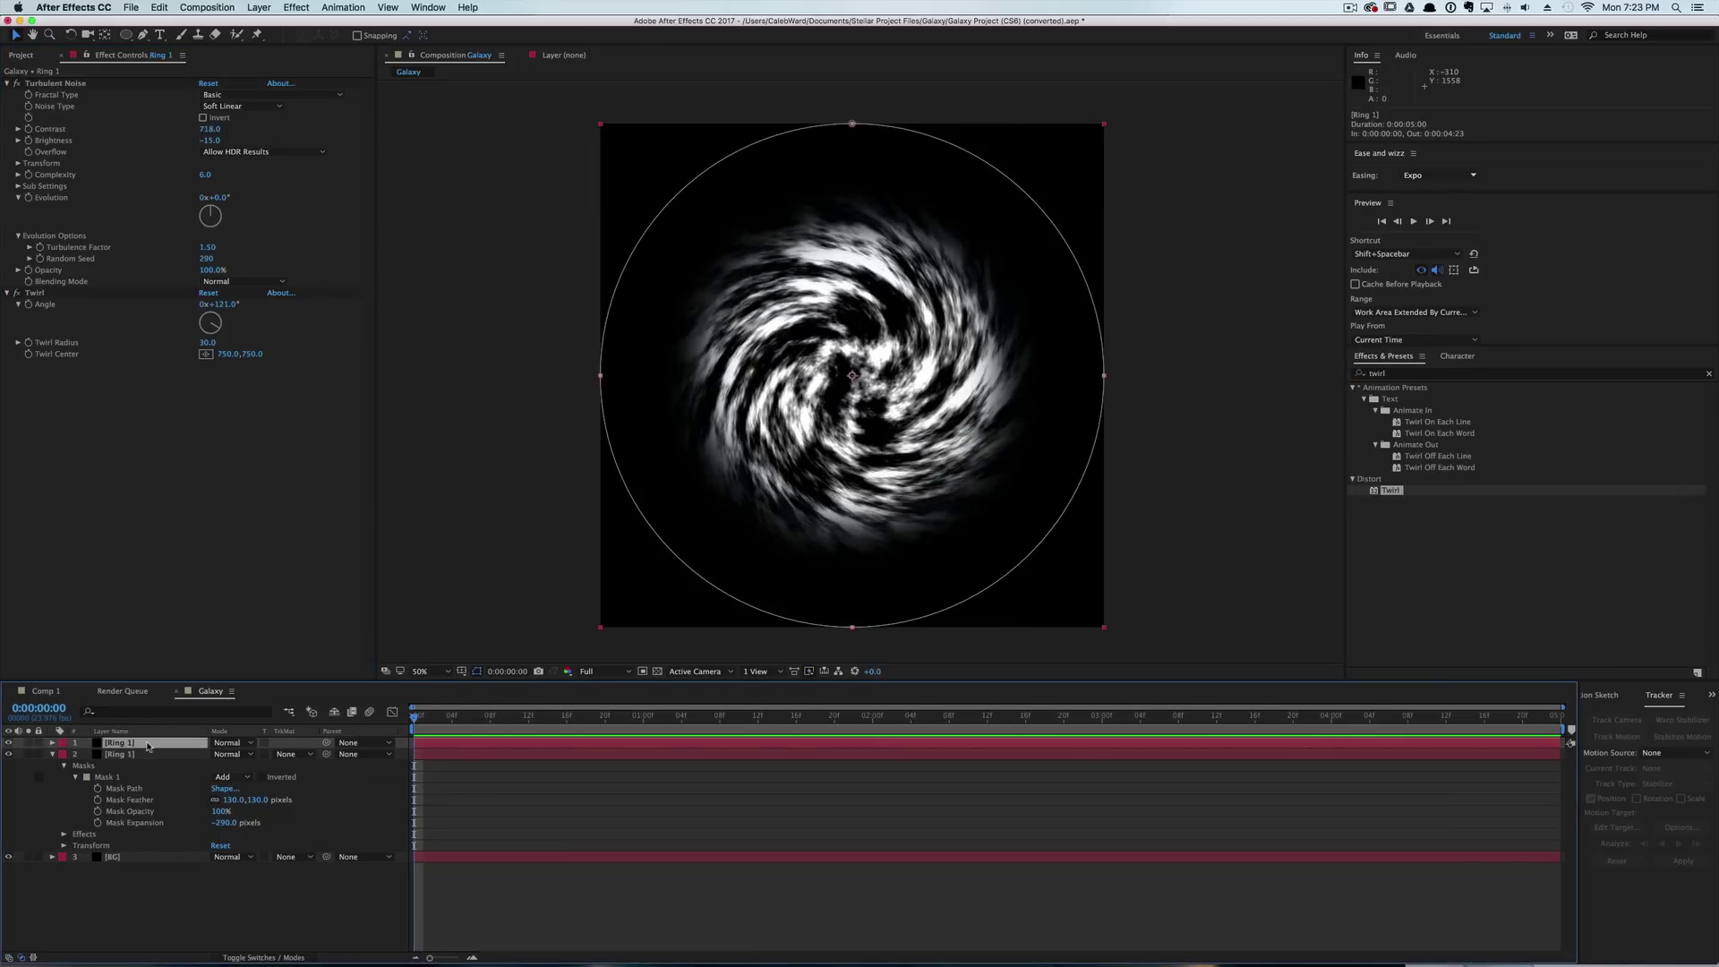
{"action": "key", "text": "Return"}
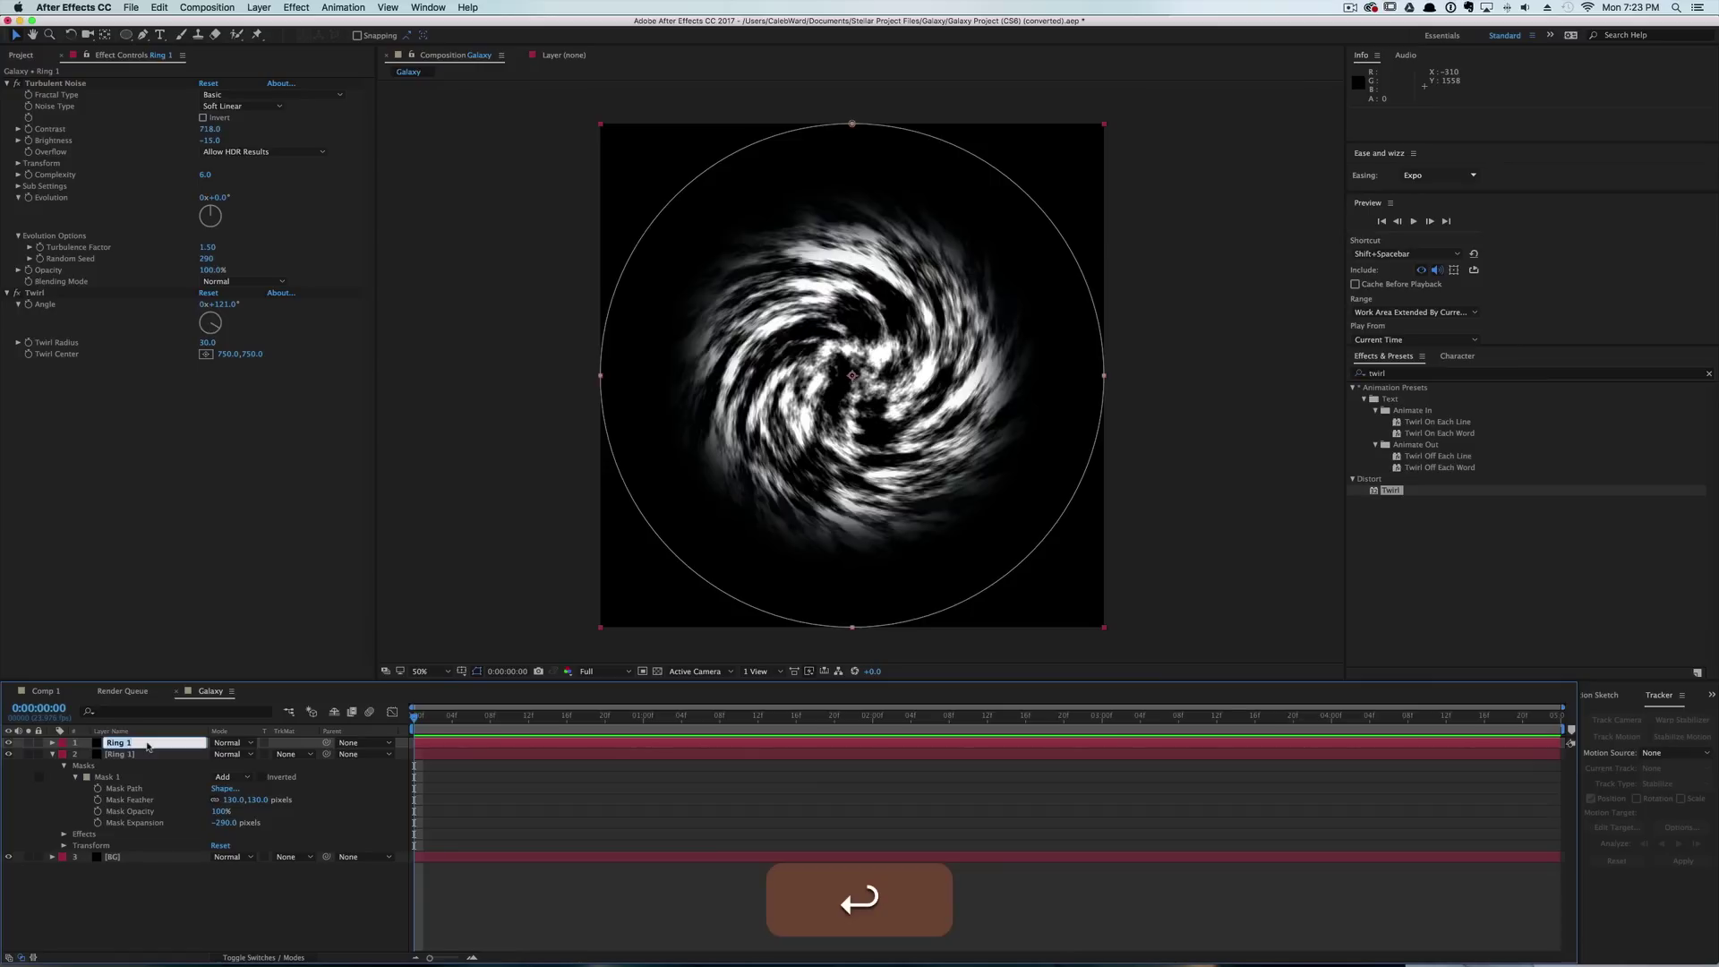
{"action": "key", "text": "shift"}
{"action": "type", "text": "Luma Matte"}
{"action": "key", "text": "Return"}
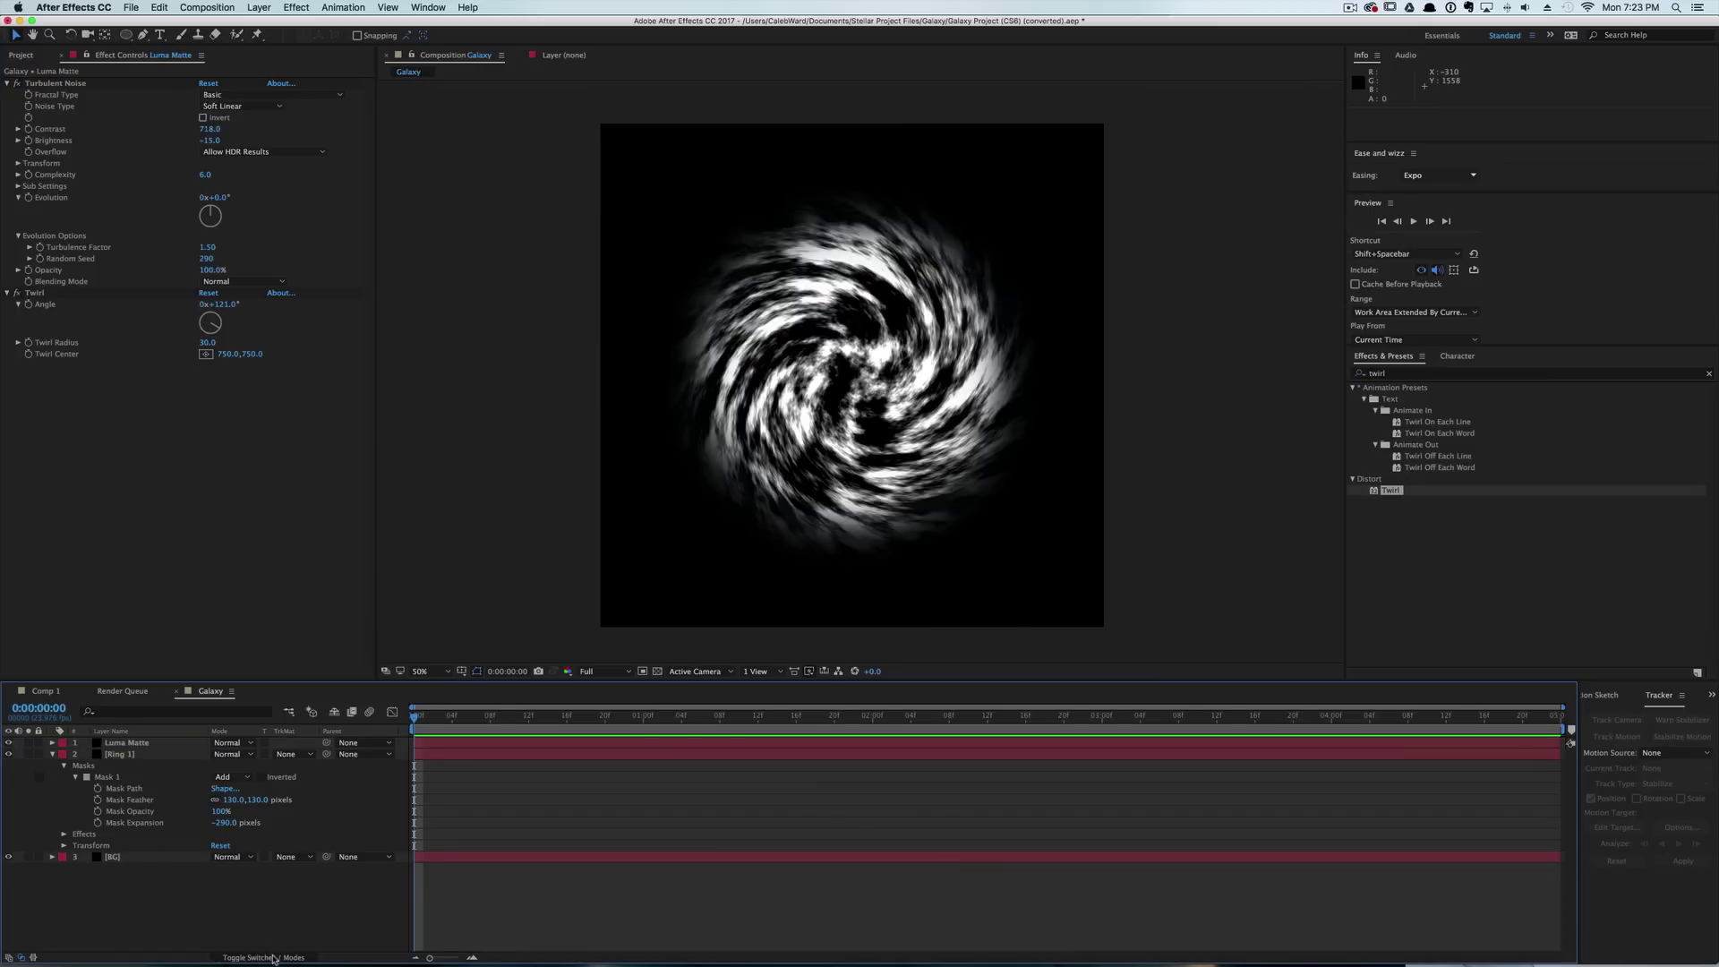
{"action": "left_click", "coordinate": [287, 754]}
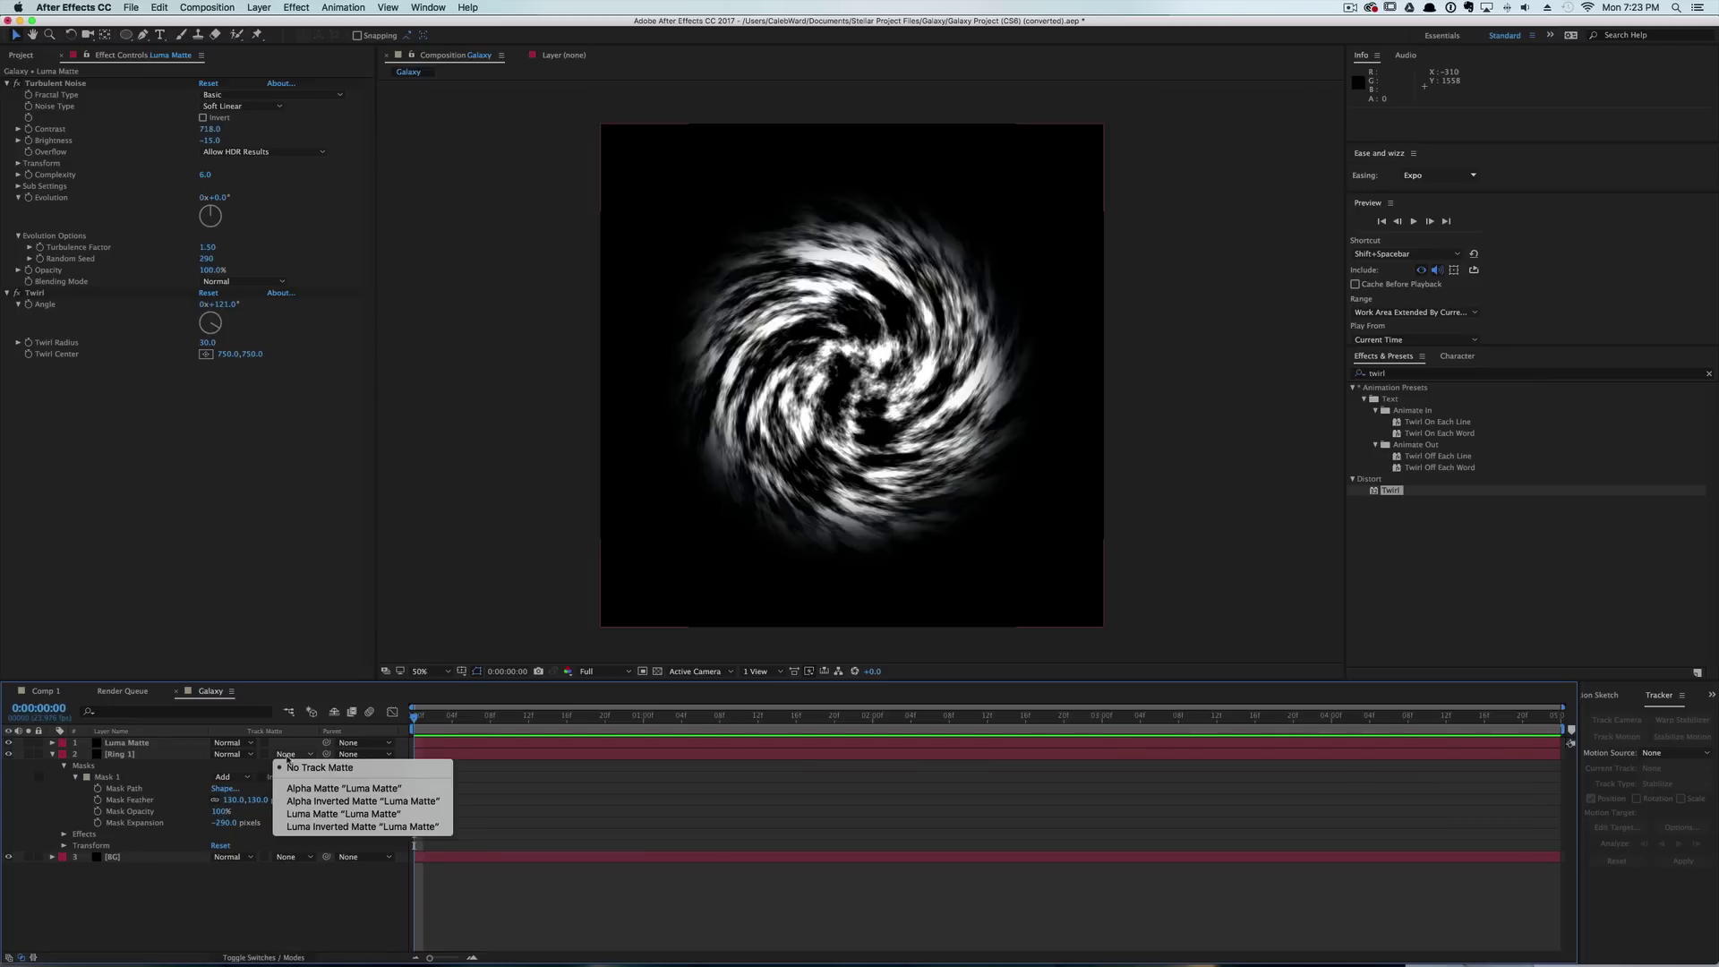
{"action": "left_click", "coordinate": [319, 815]}
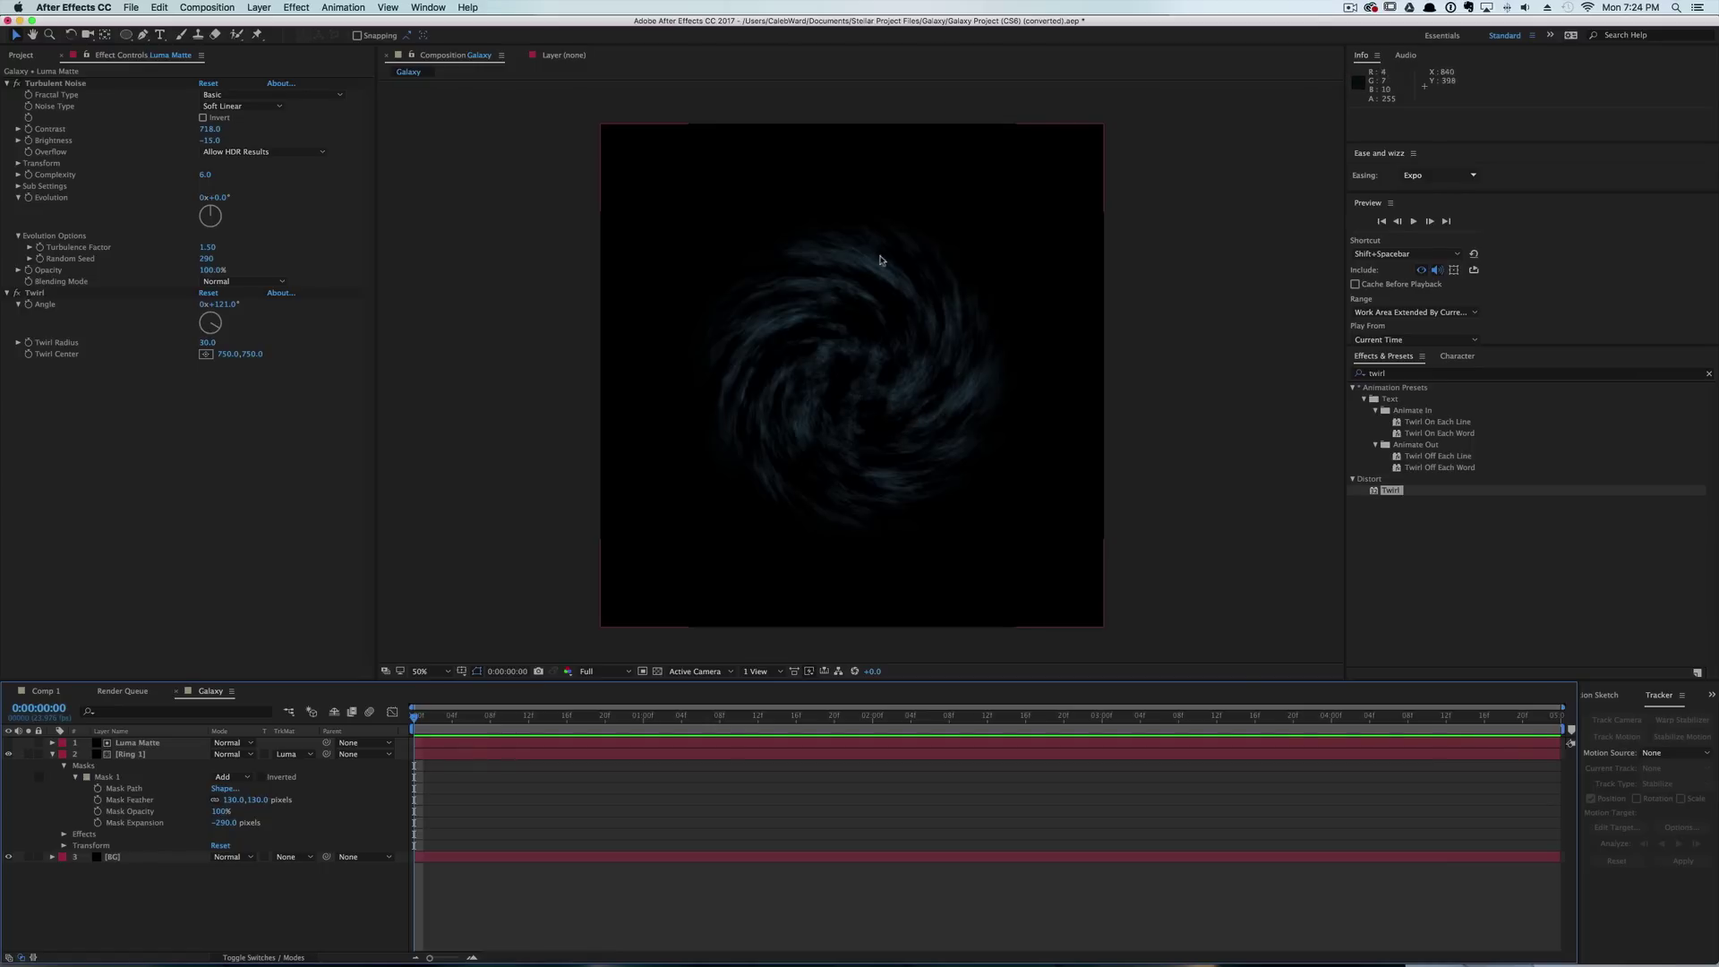
Collapse Ring 1's properties and duplicate the Luma Matte and Ring 1 layers together.
{"action": "left_click", "coordinate": [52, 754]}
{"action": "left_click", "coordinate": [156, 755]}
{"action": "left_click", "coordinate": [159, 745], "text": "shift"}
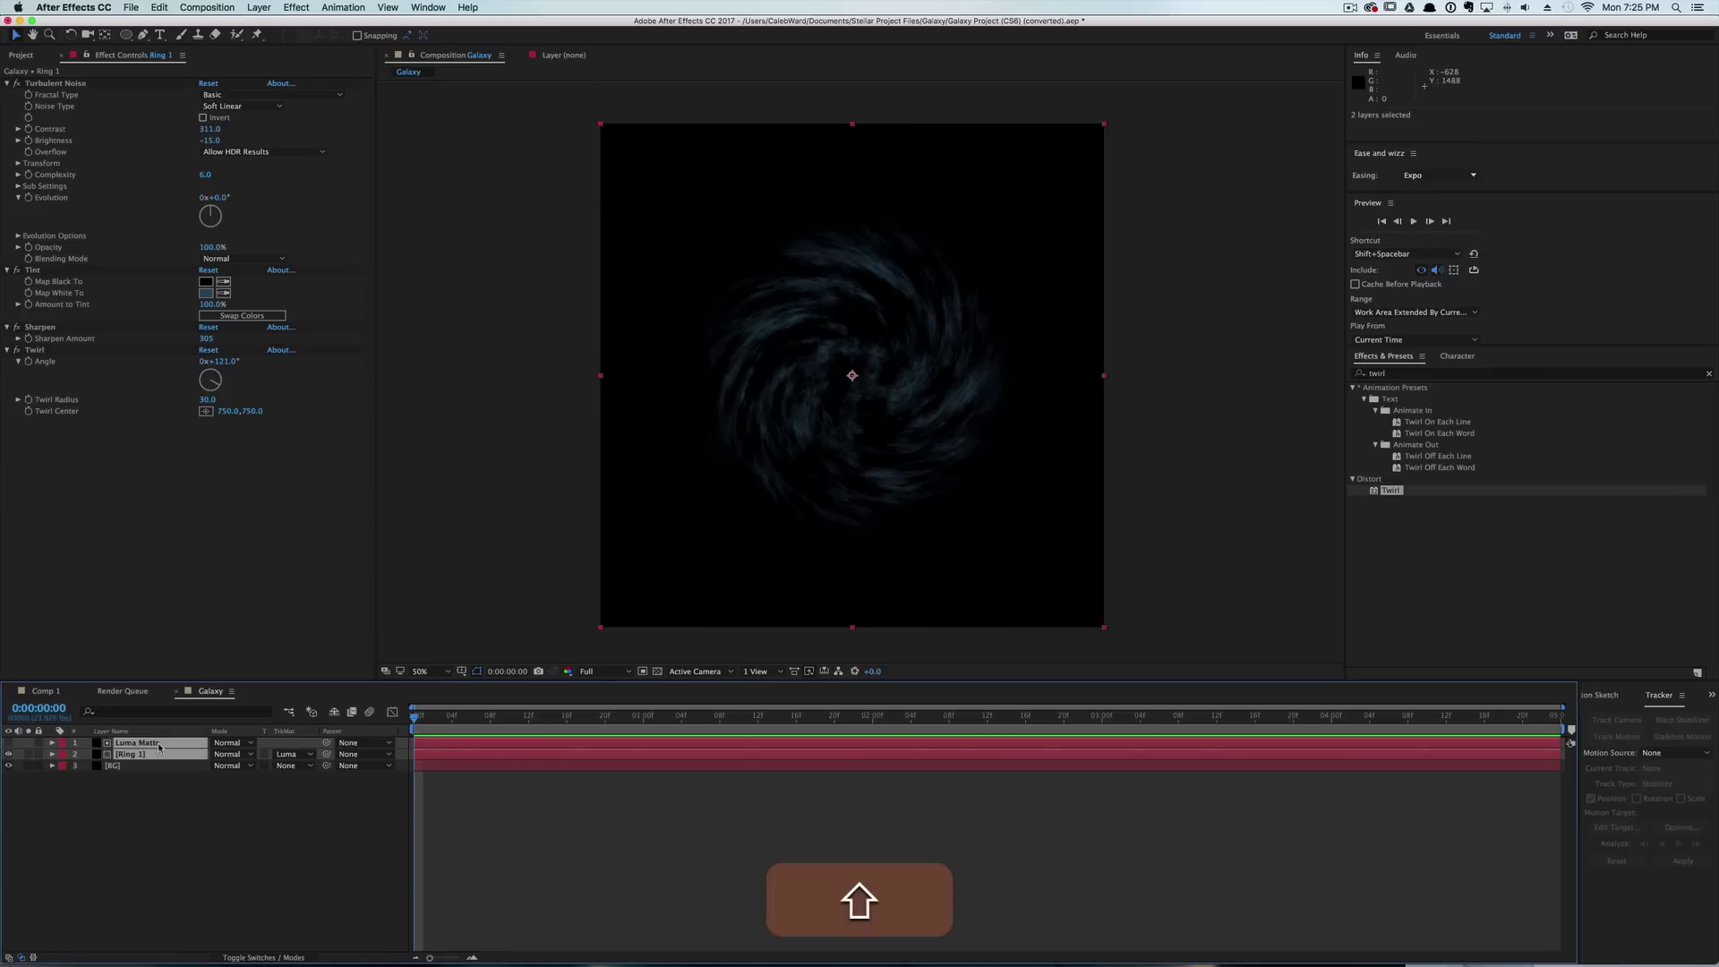
{"action": "key", "text": "super+d"}
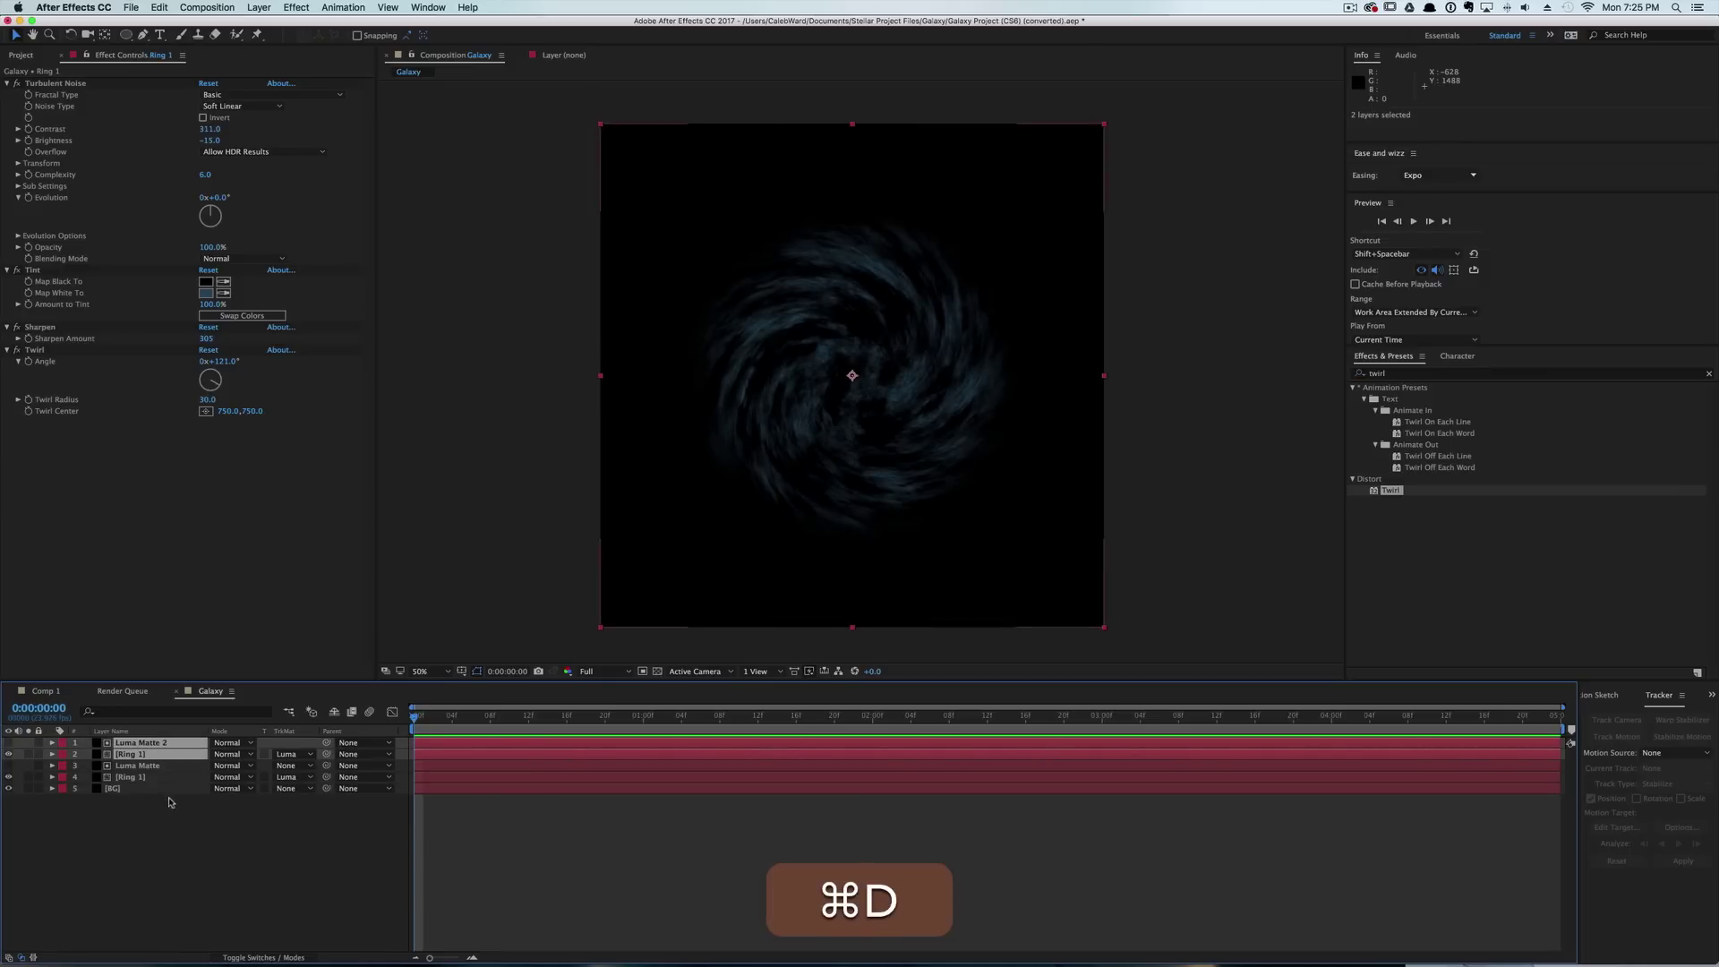
Rename the upper Ring 1 duplicate as Ring 2 White.
{"action": "left_click", "coordinate": [148, 754]}
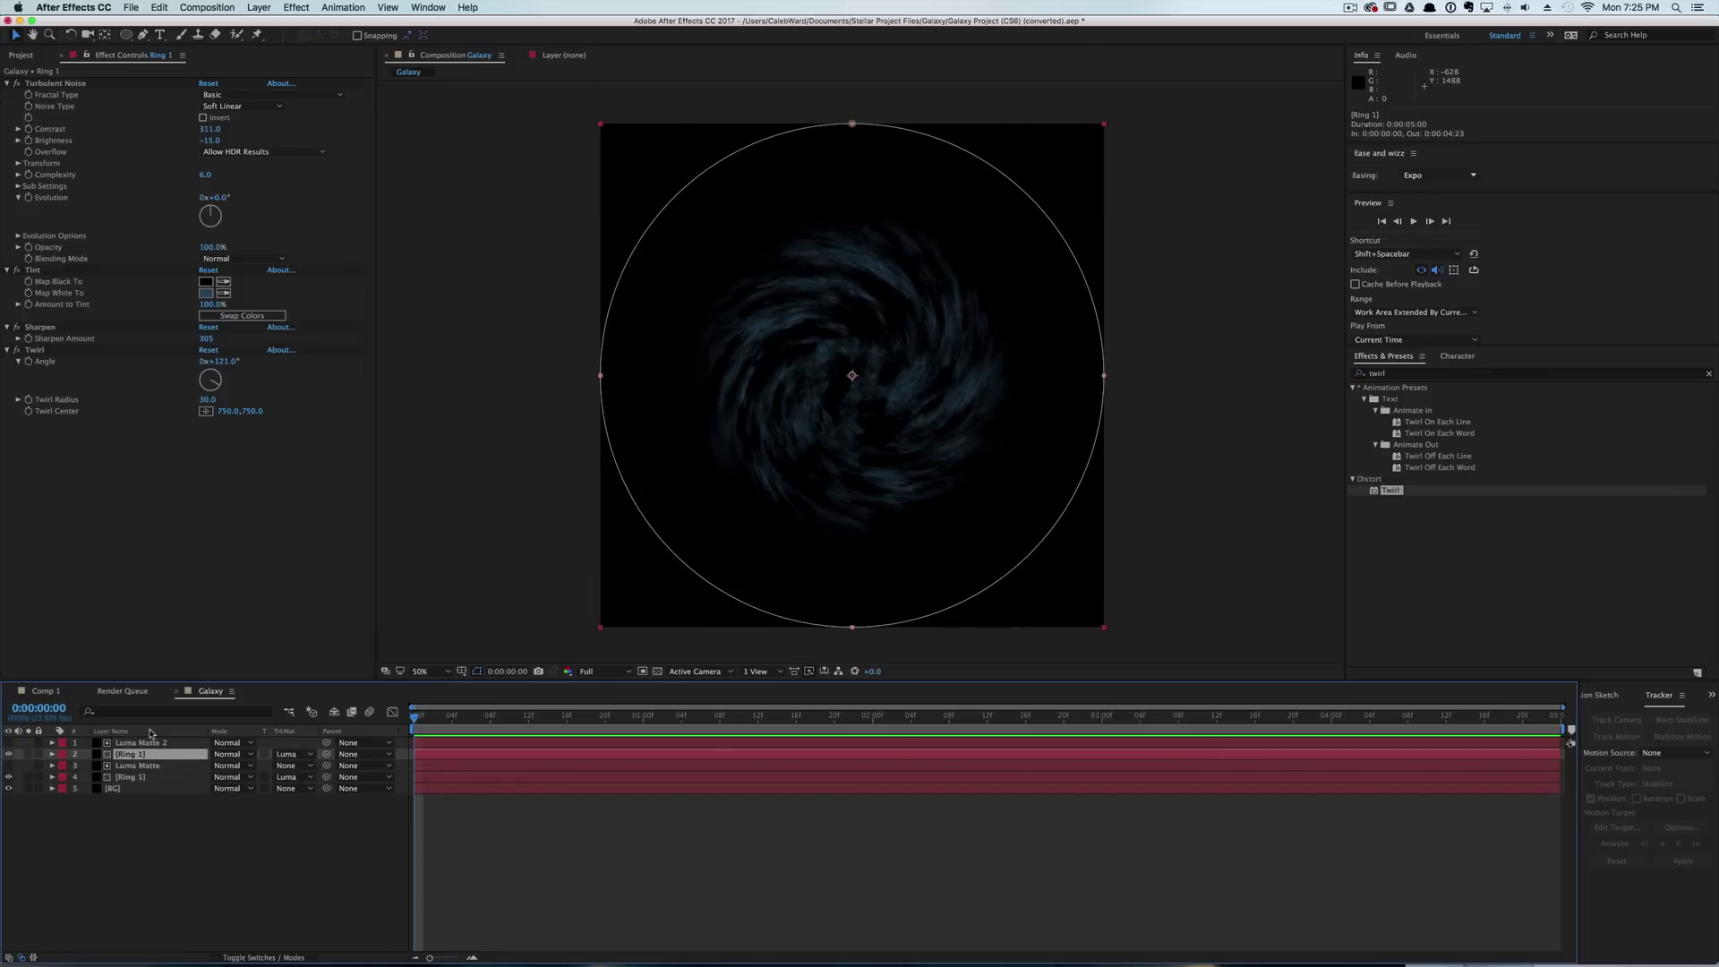
{"action": "key", "text": "Return"}
{"action": "type", "text": "Ring "}
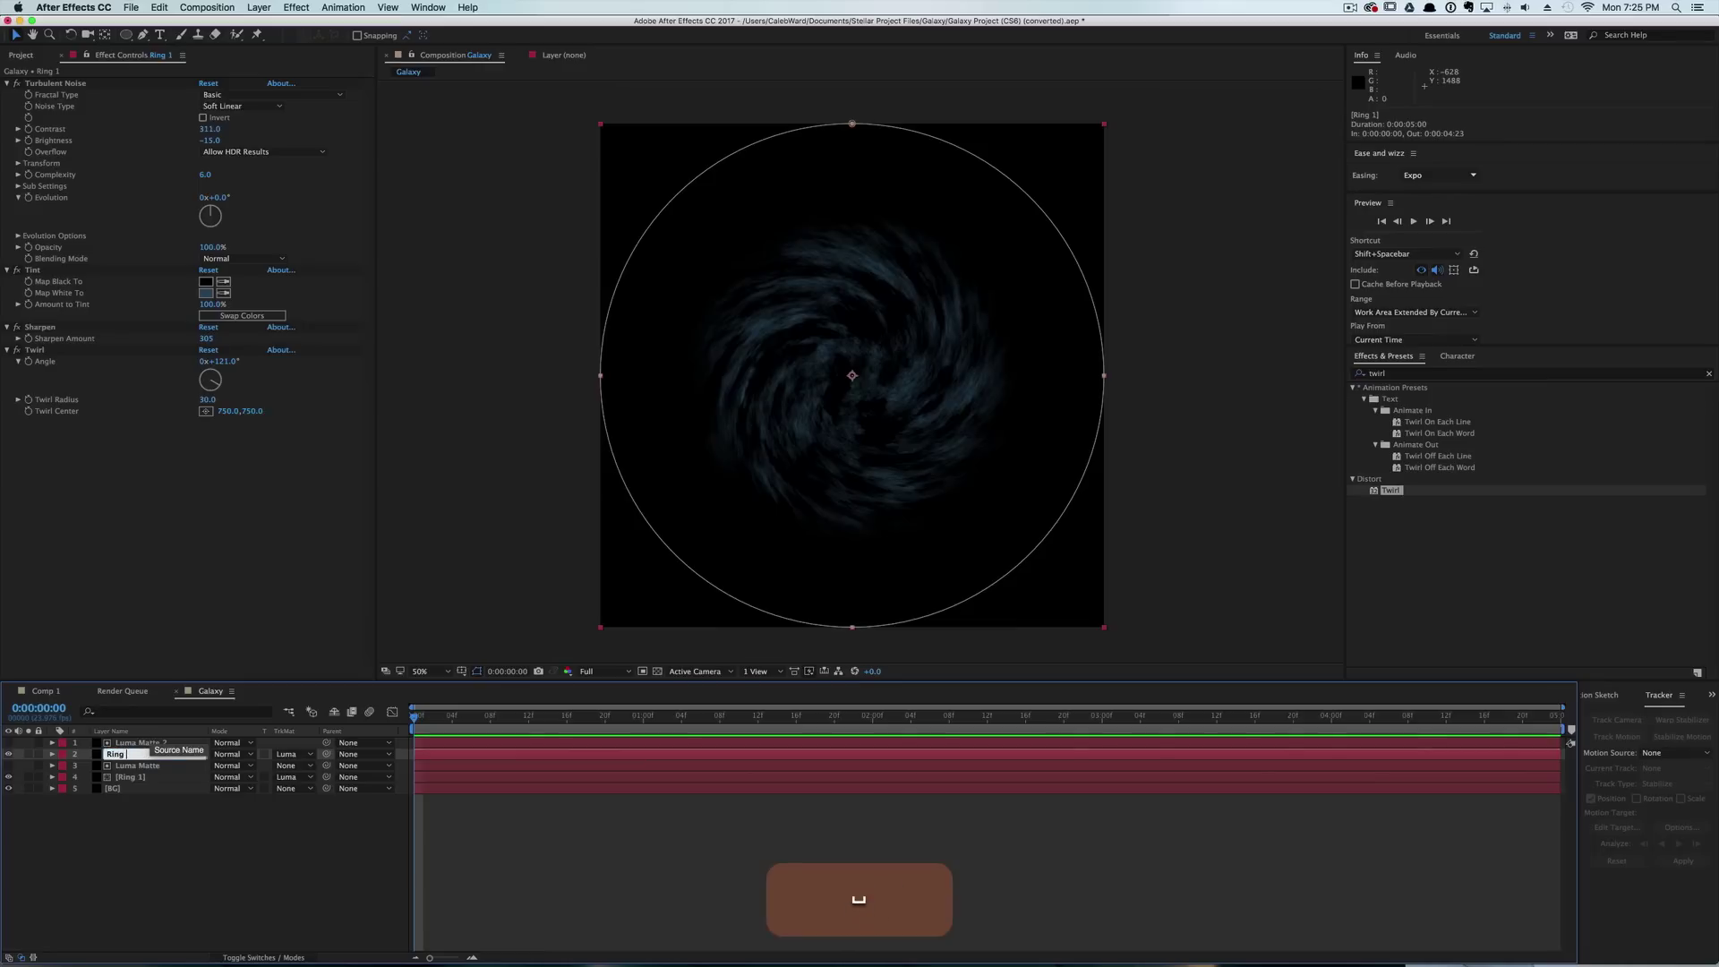
{"action": "type", "text": "2 White"}
{"action": "left_click", "coordinate": [170, 831]}
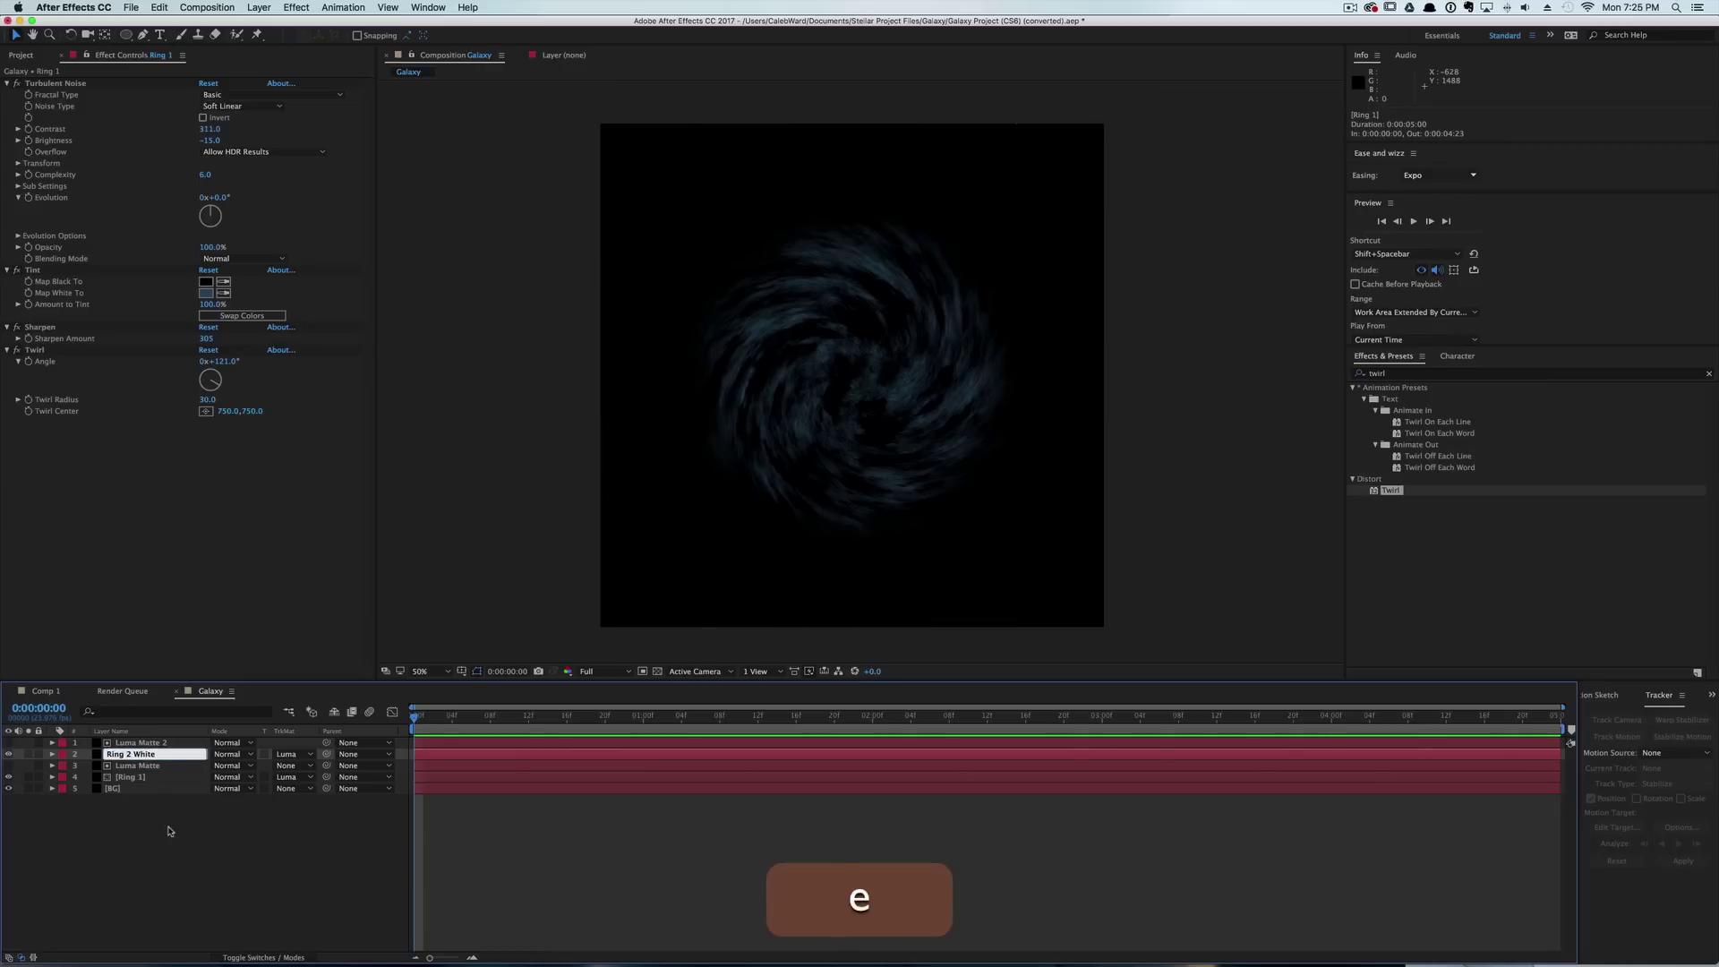
Set the Turbulent Noise random seed of the Ring 2 White layer to 460.
{"action": "left_click", "coordinate": [153, 755]}
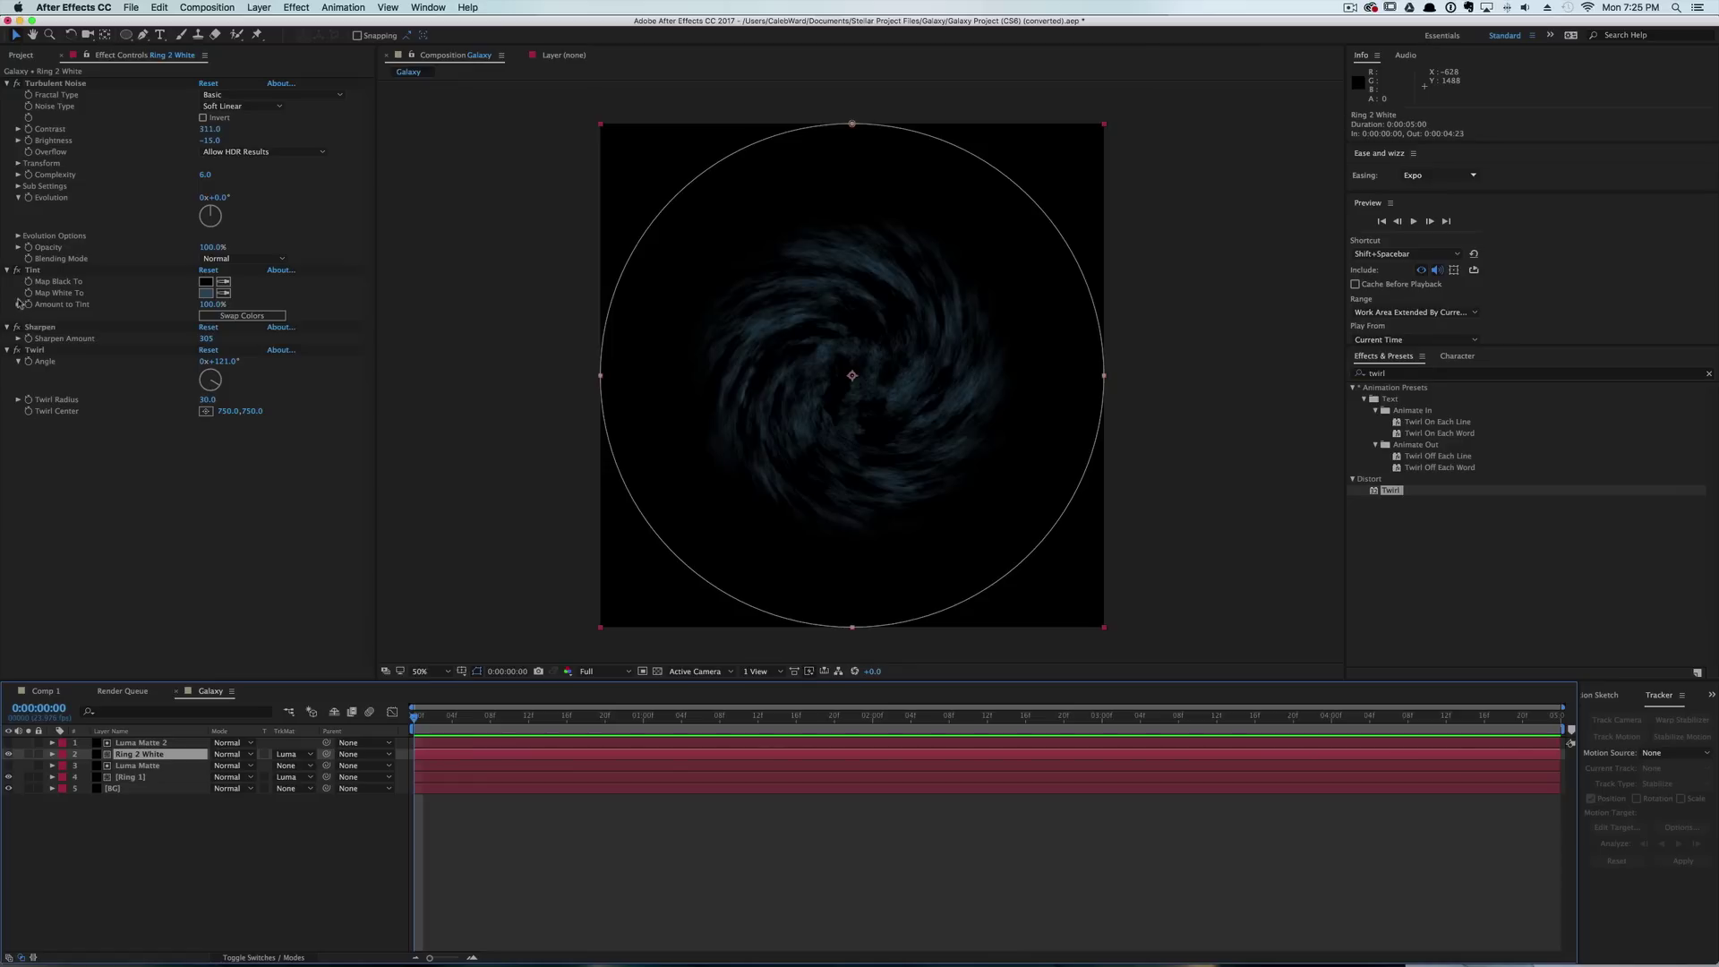
{"action": "left_click", "coordinate": [17, 237]}
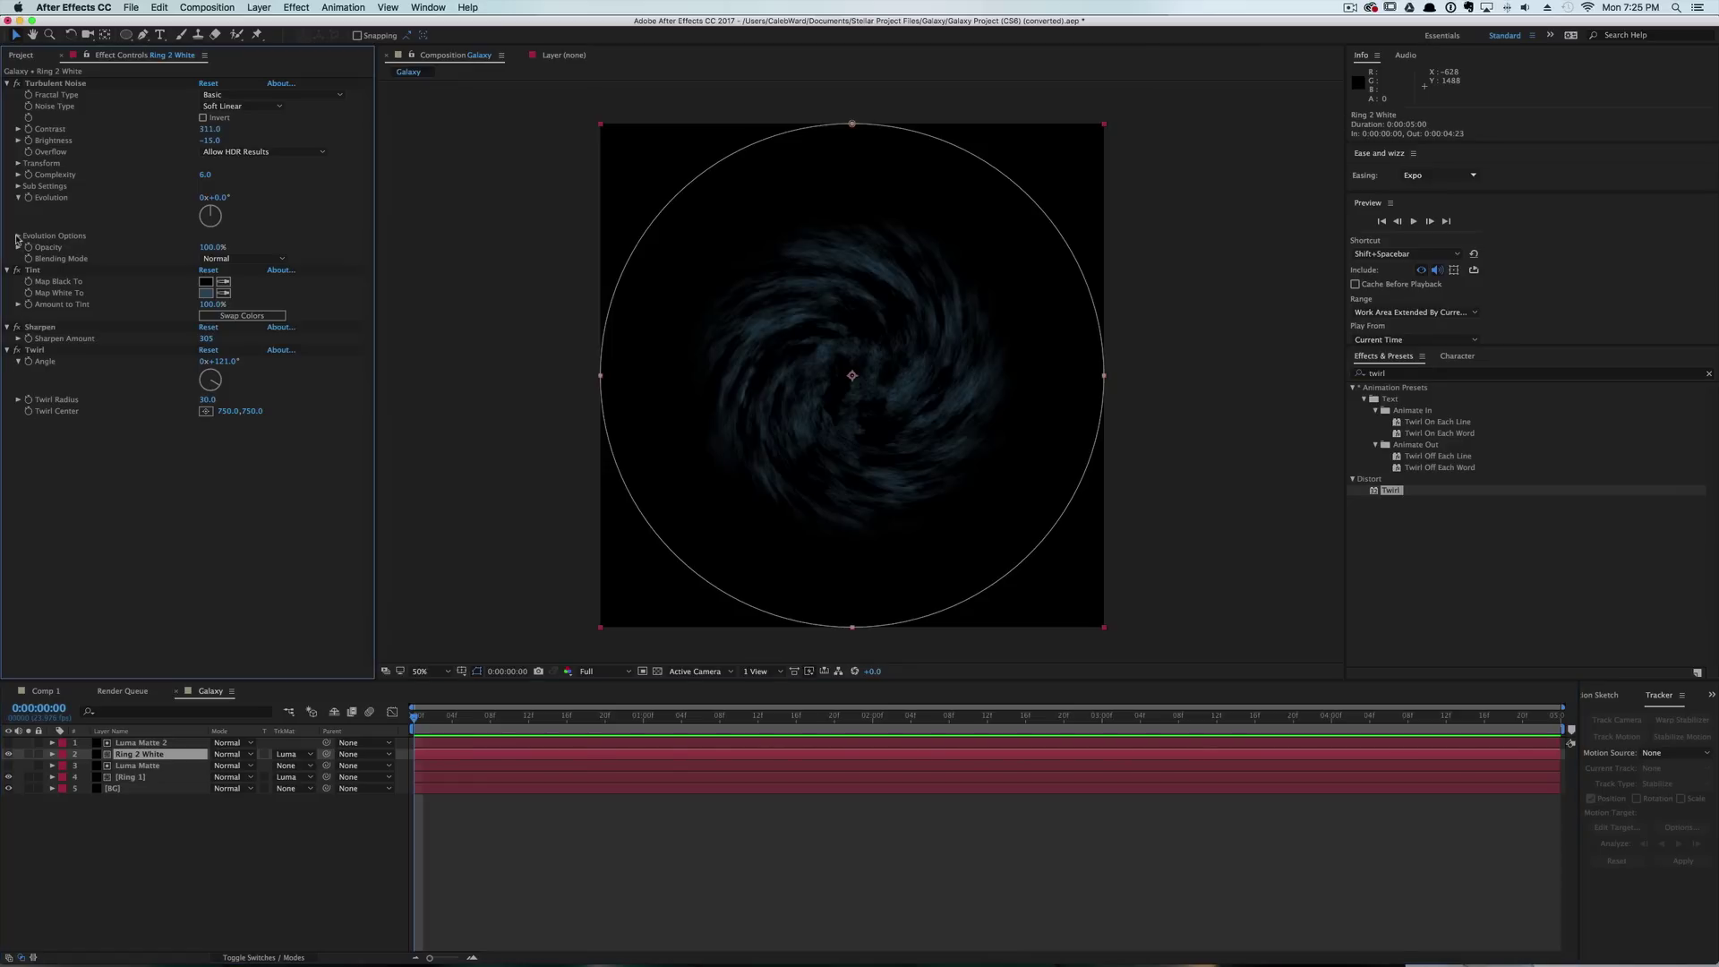
{"action": "left_click_drag", "start_coordinate": [209, 260], "coordinate": [227, 264]}
{"action": "left_click", "coordinate": [226, 502]}
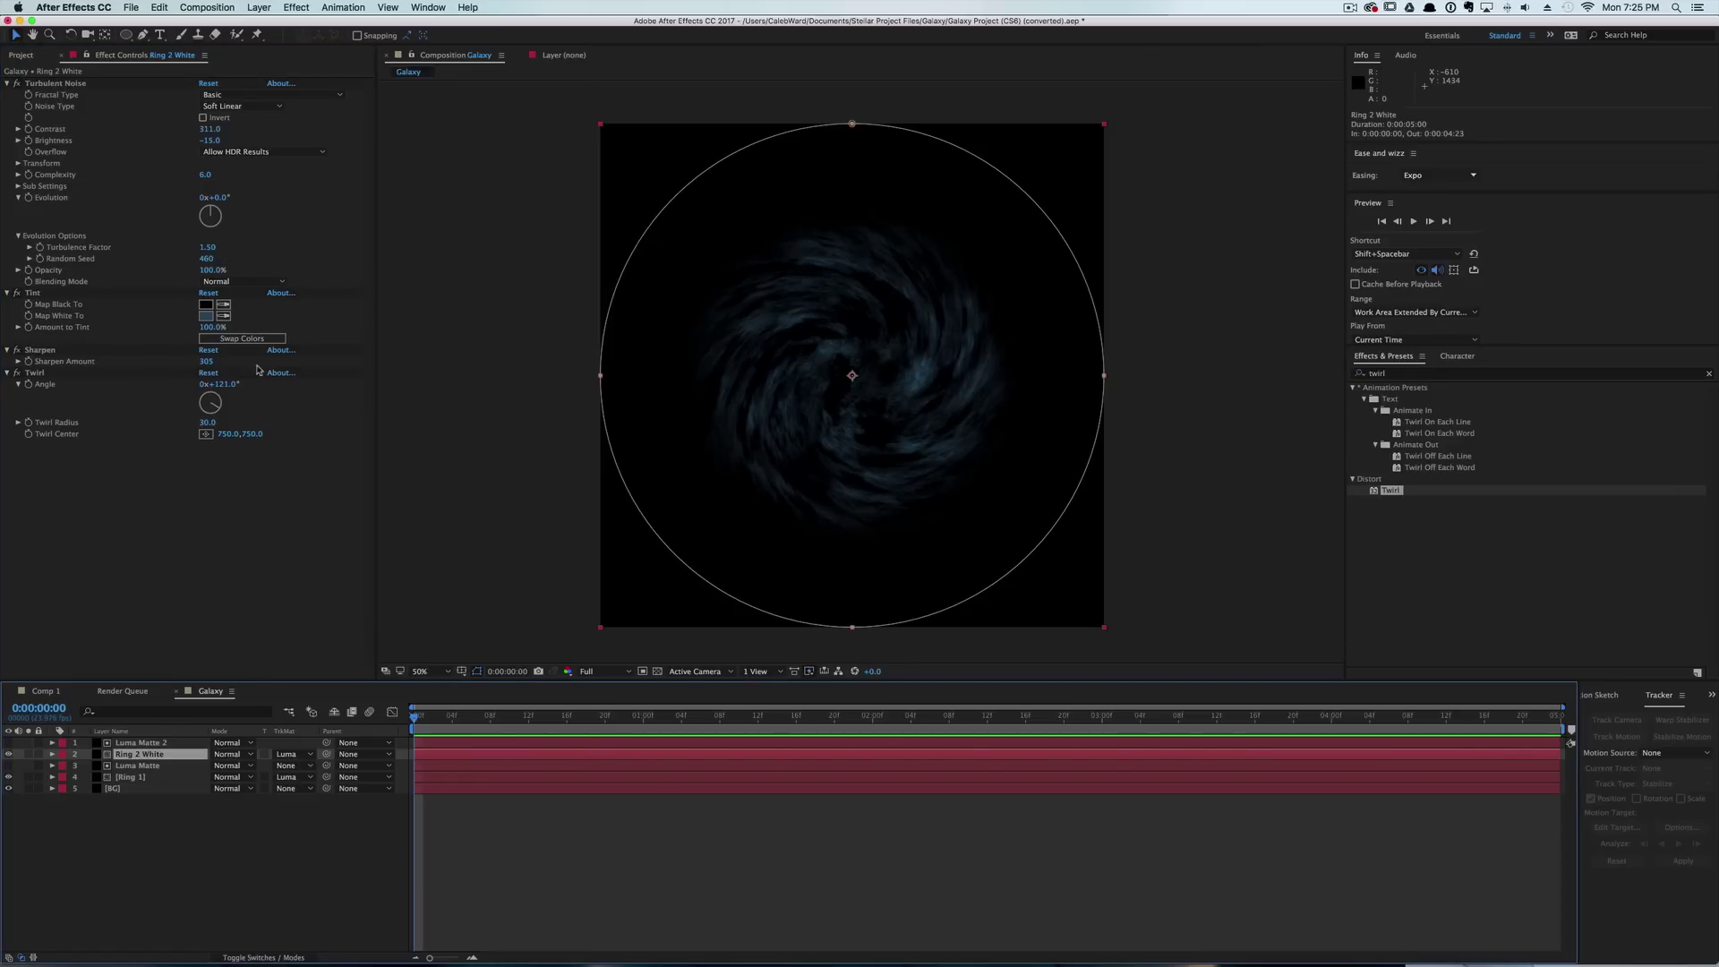
Change Ring 2 White's Tint so that white maps to pure white, FFFFFF.
{"action": "left_click", "coordinate": [207, 317]}
{"action": "left_click_drag", "start_coordinate": [857, 565], "coordinate": [676, 416]}
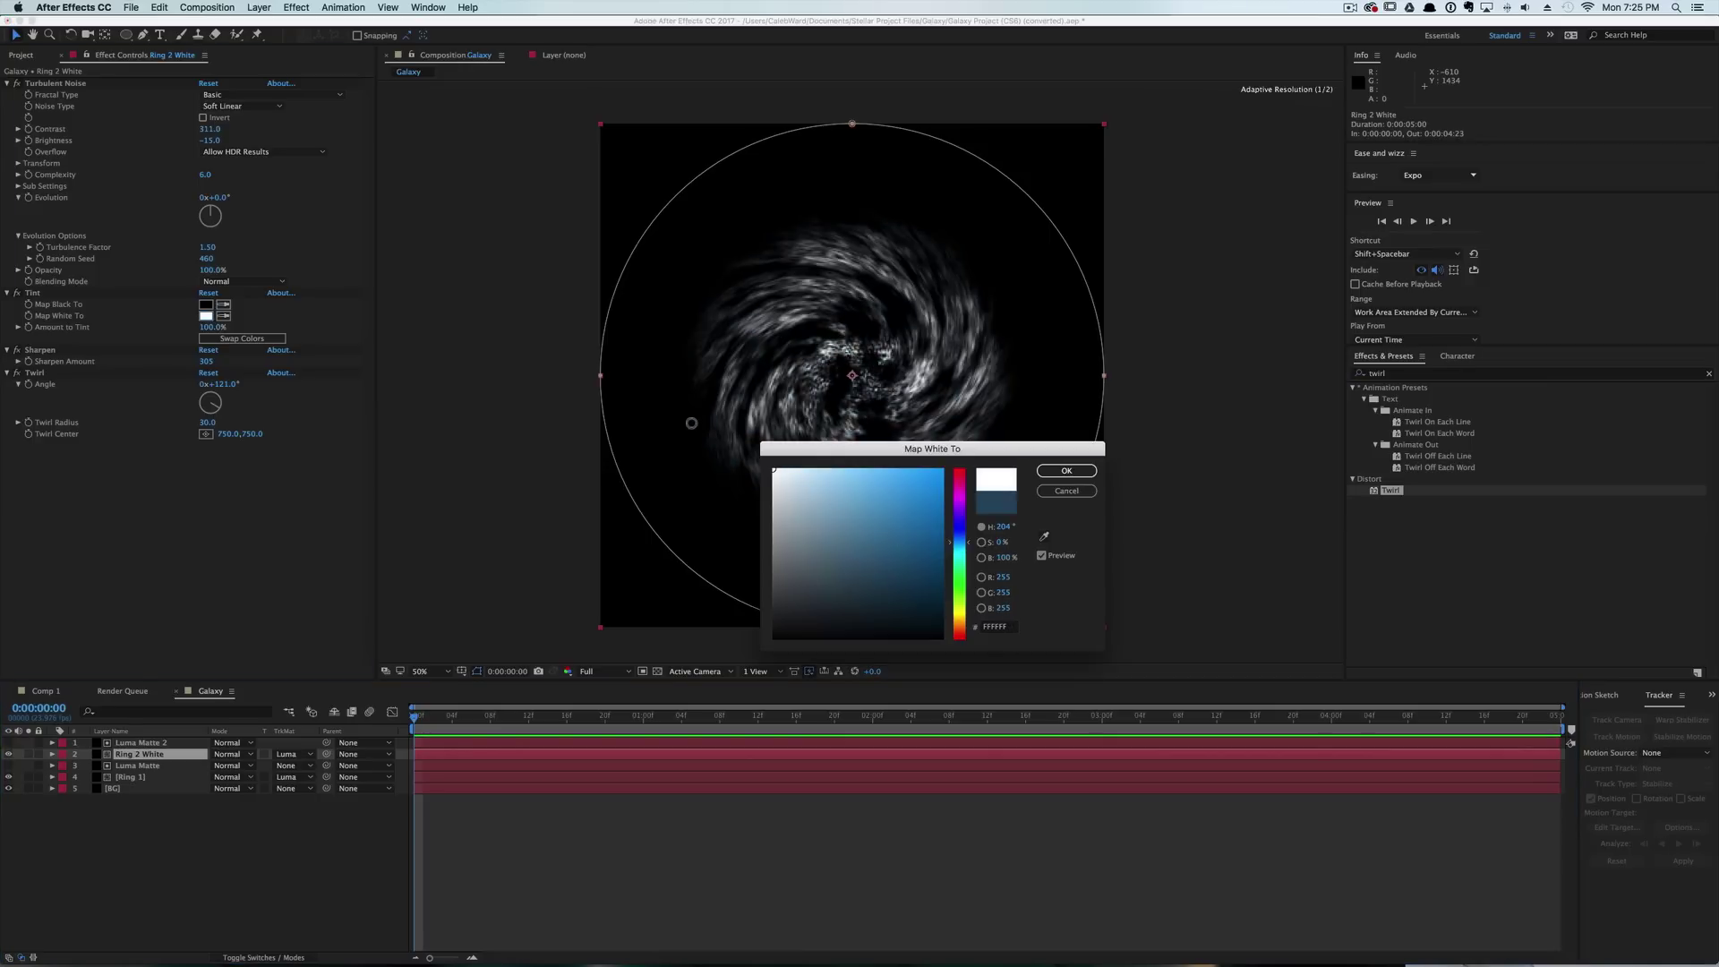
{"action": "left_click", "coordinate": [1066, 471]}
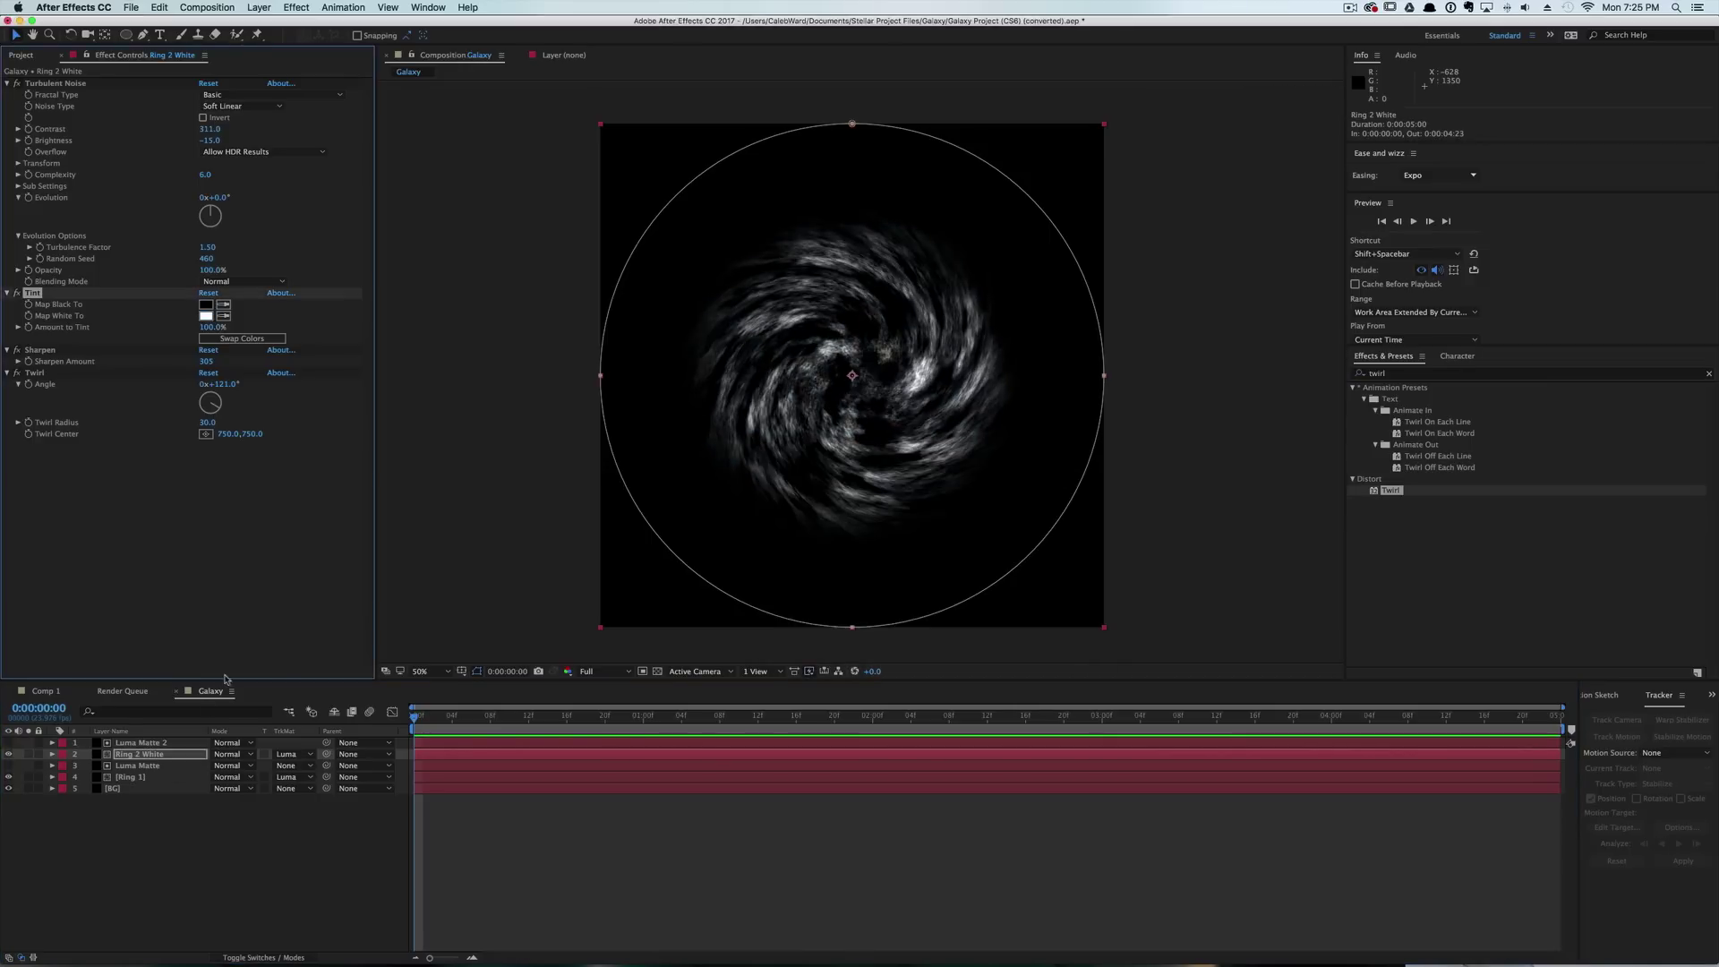
Set the Turbulent Noise random seed of the Luma Matte 2 layer to 700.
{"action": "left_click", "coordinate": [159, 743]}
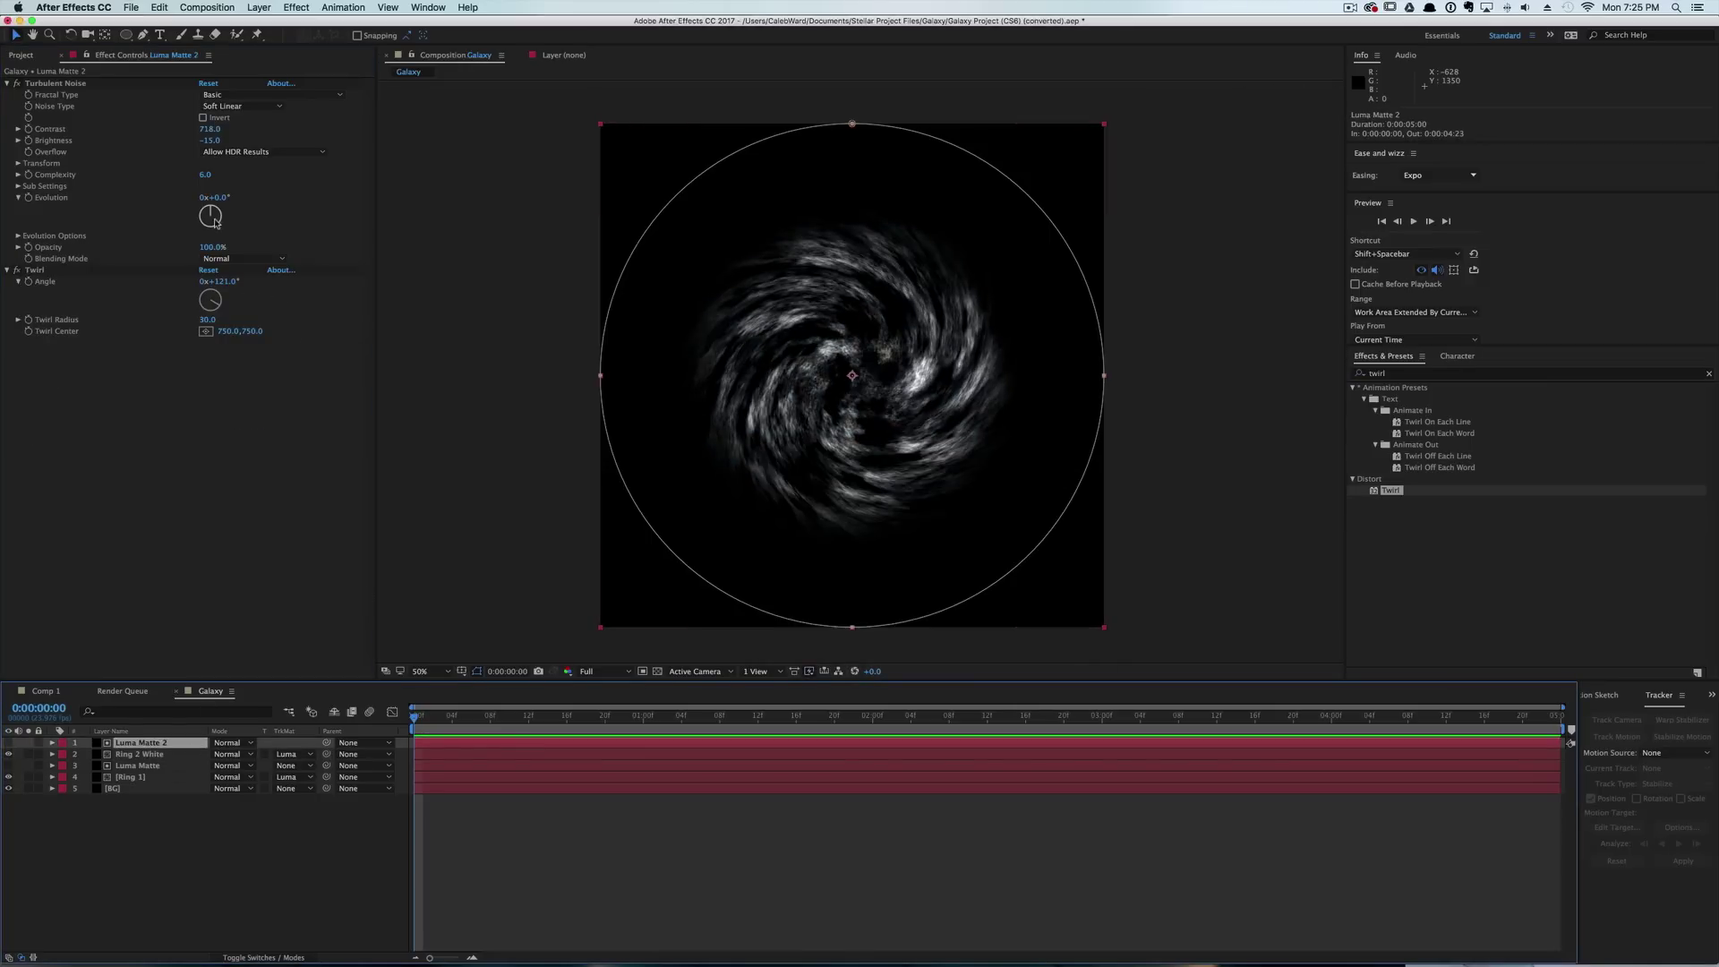
{"action": "left_click", "coordinate": [17, 237]}
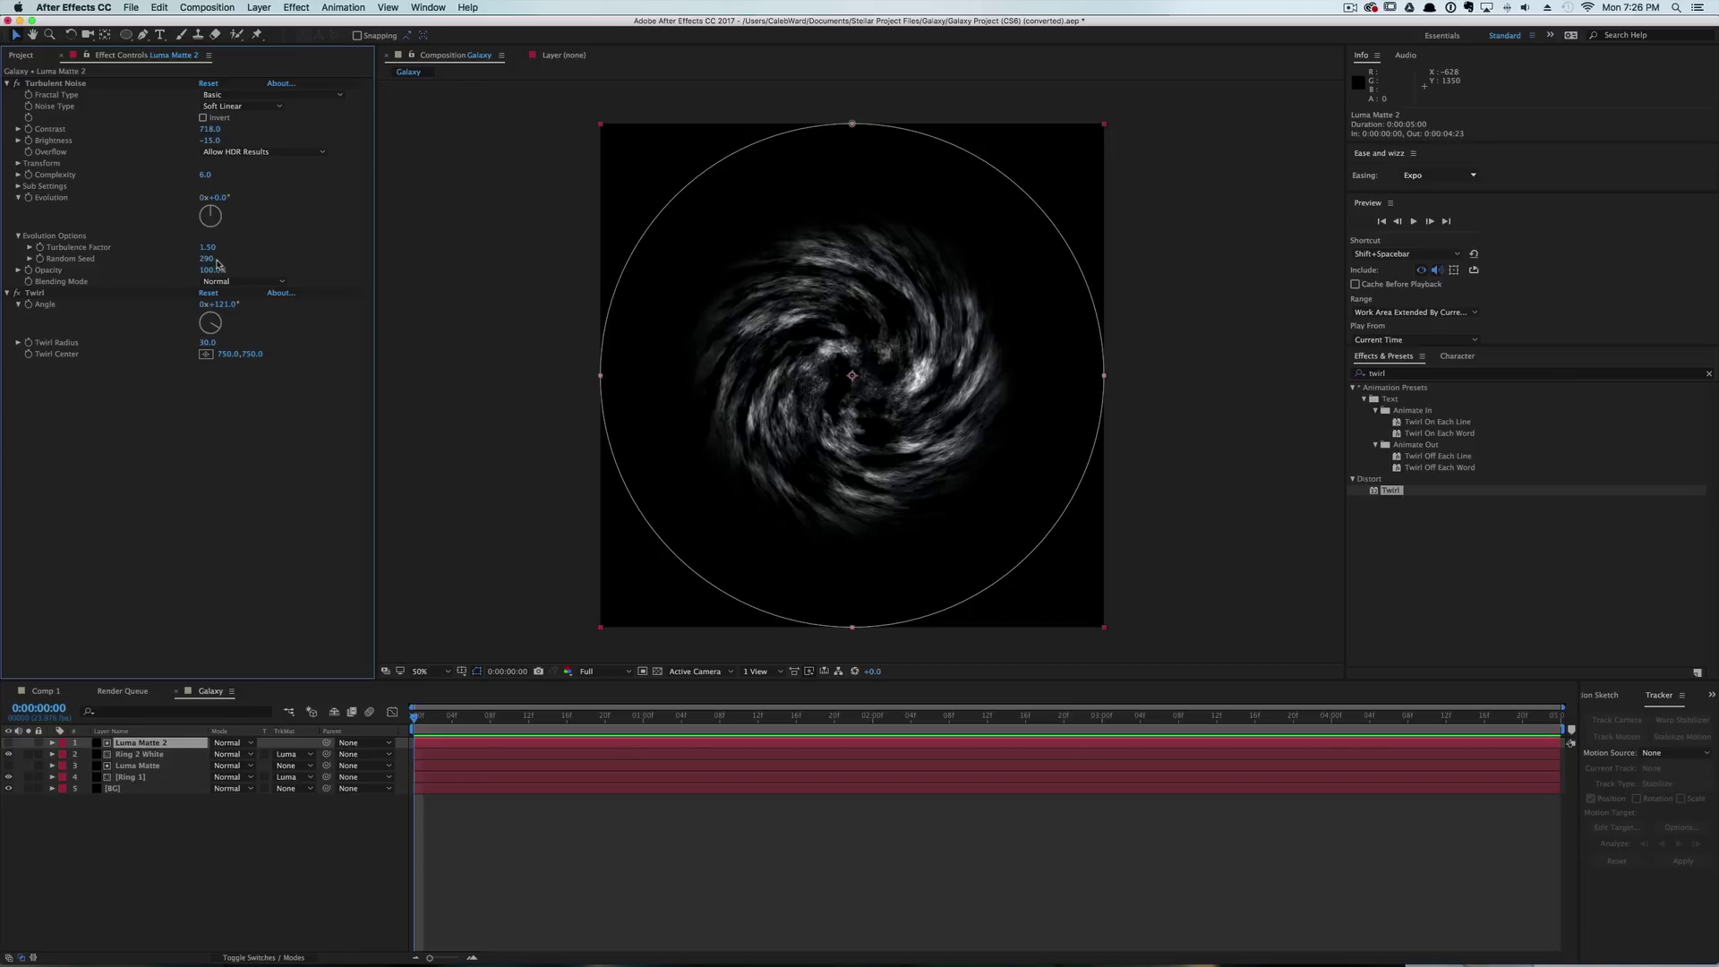
{"action": "left_click_drag", "start_coordinate": [210, 261], "coordinate": [384, 260]}
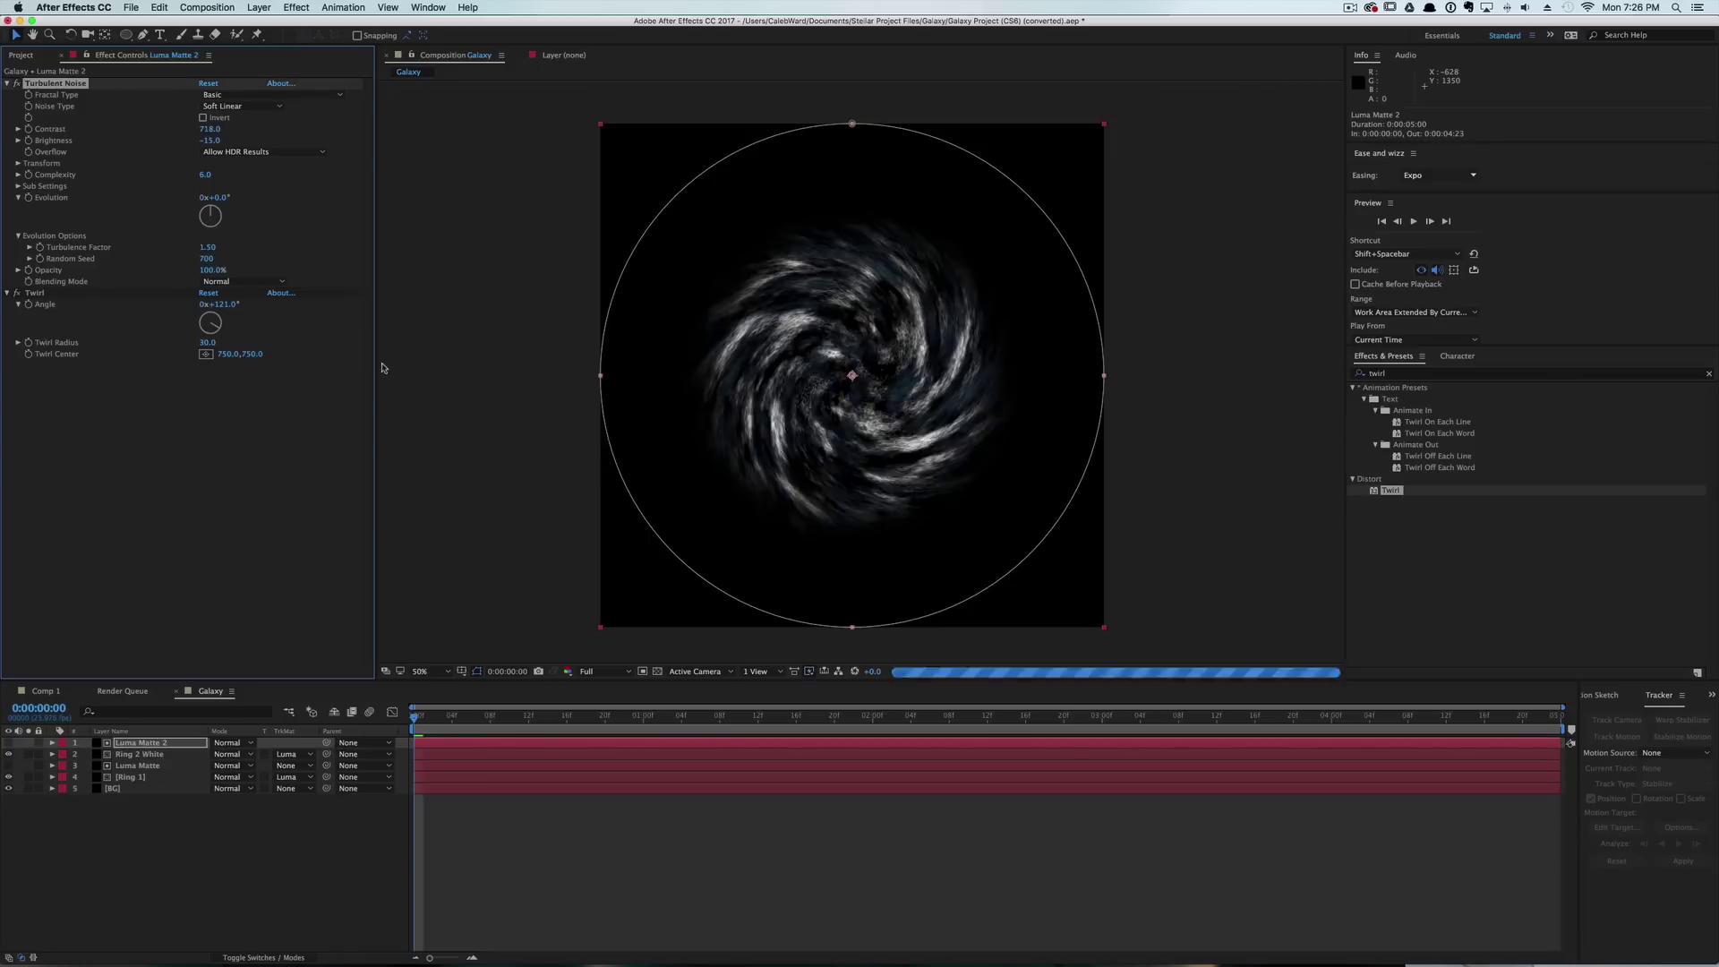
Set Ring 2 White's Twirl angle to 204° and its Turbulent Noise brightness to -60.
{"action": "left_click", "coordinate": [172, 755]}
{"action": "key", "text": "slash"}
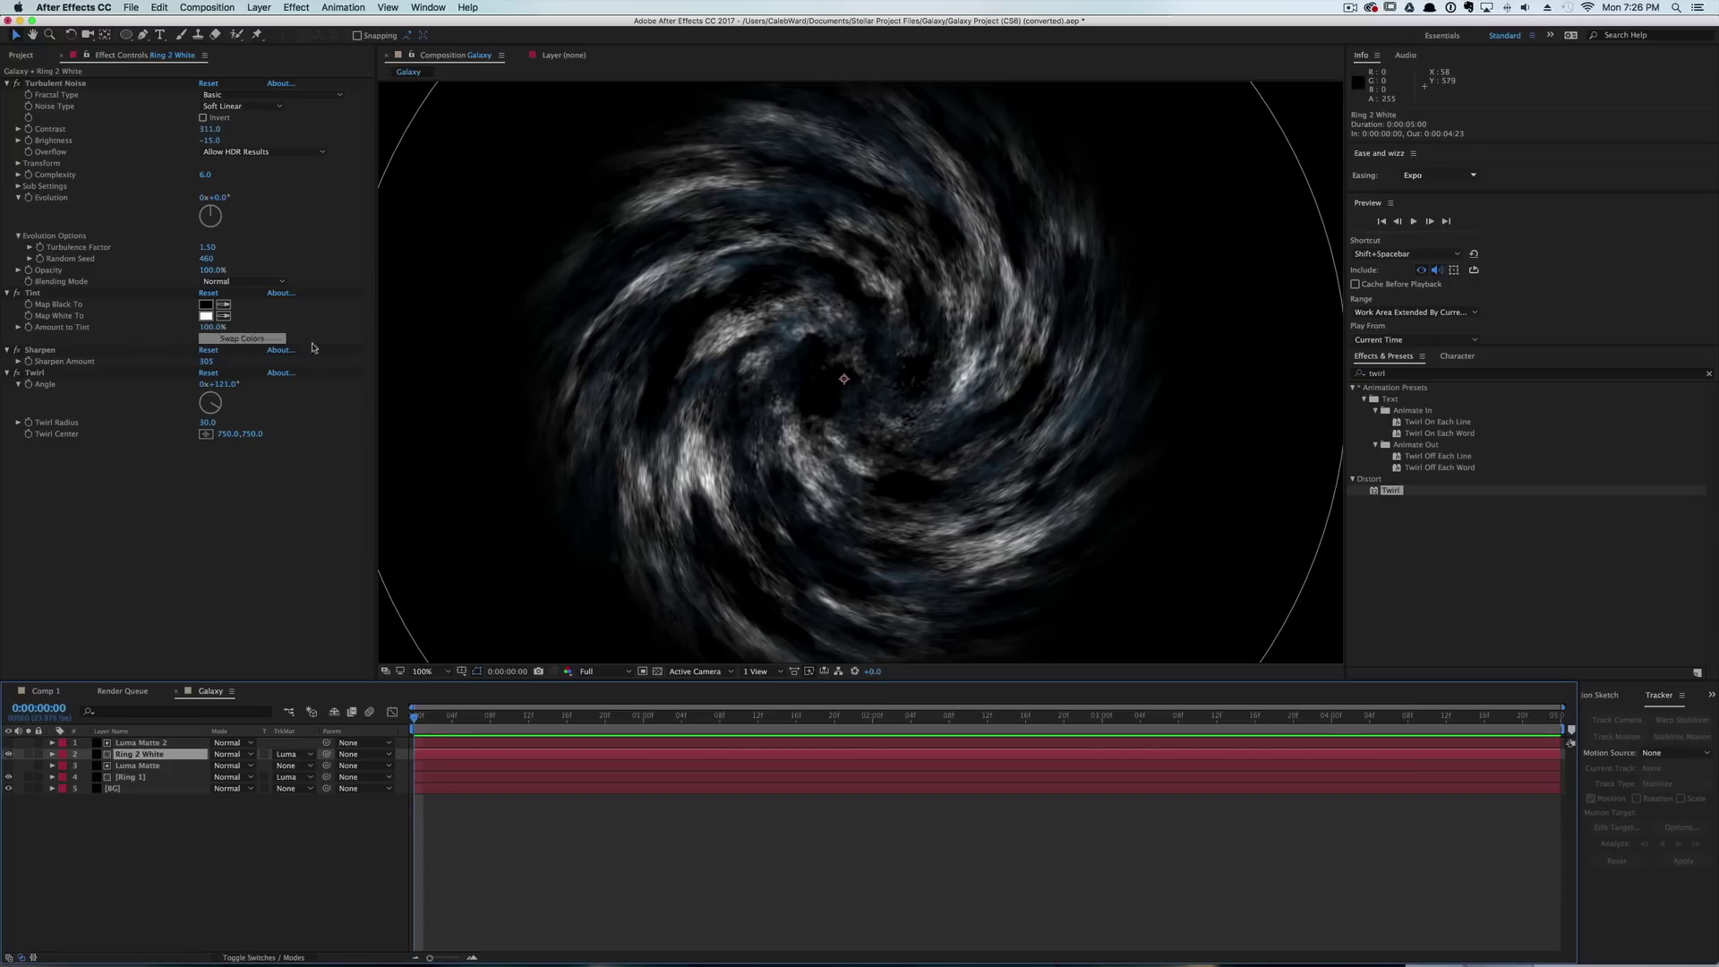
{"action": "left_click_drag", "start_coordinate": [221, 387], "coordinate": [281, 386]}
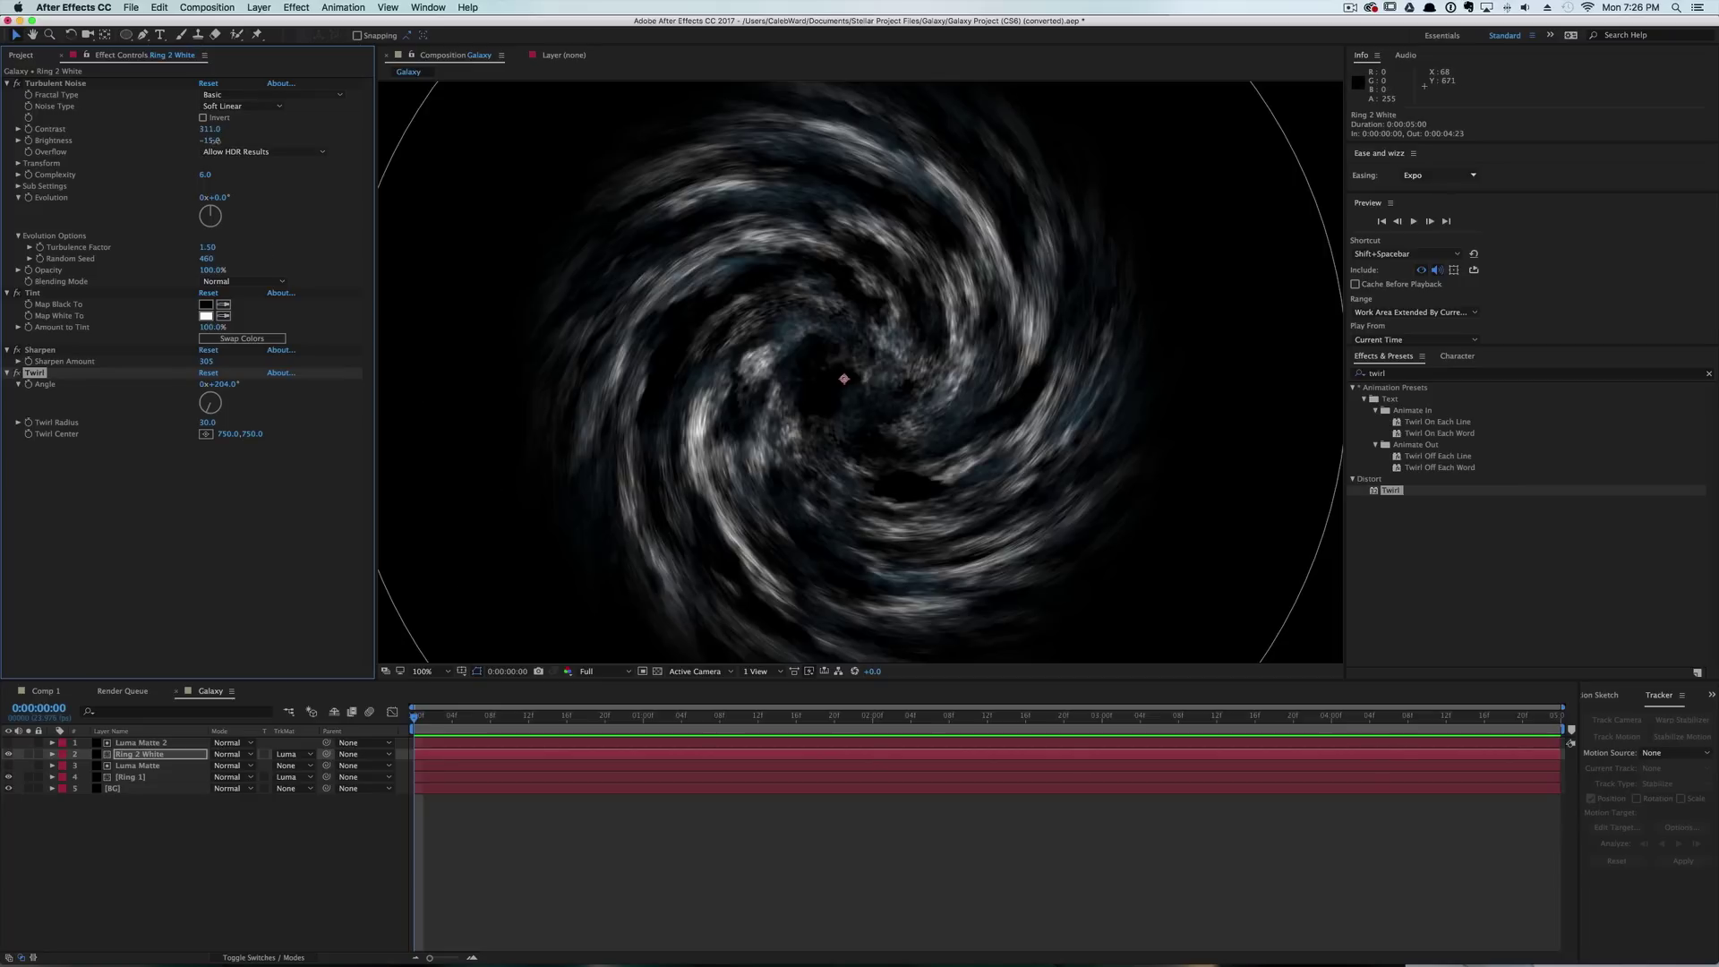
{"action": "left_click_drag", "start_coordinate": [211, 141], "coordinate": [193, 152]}
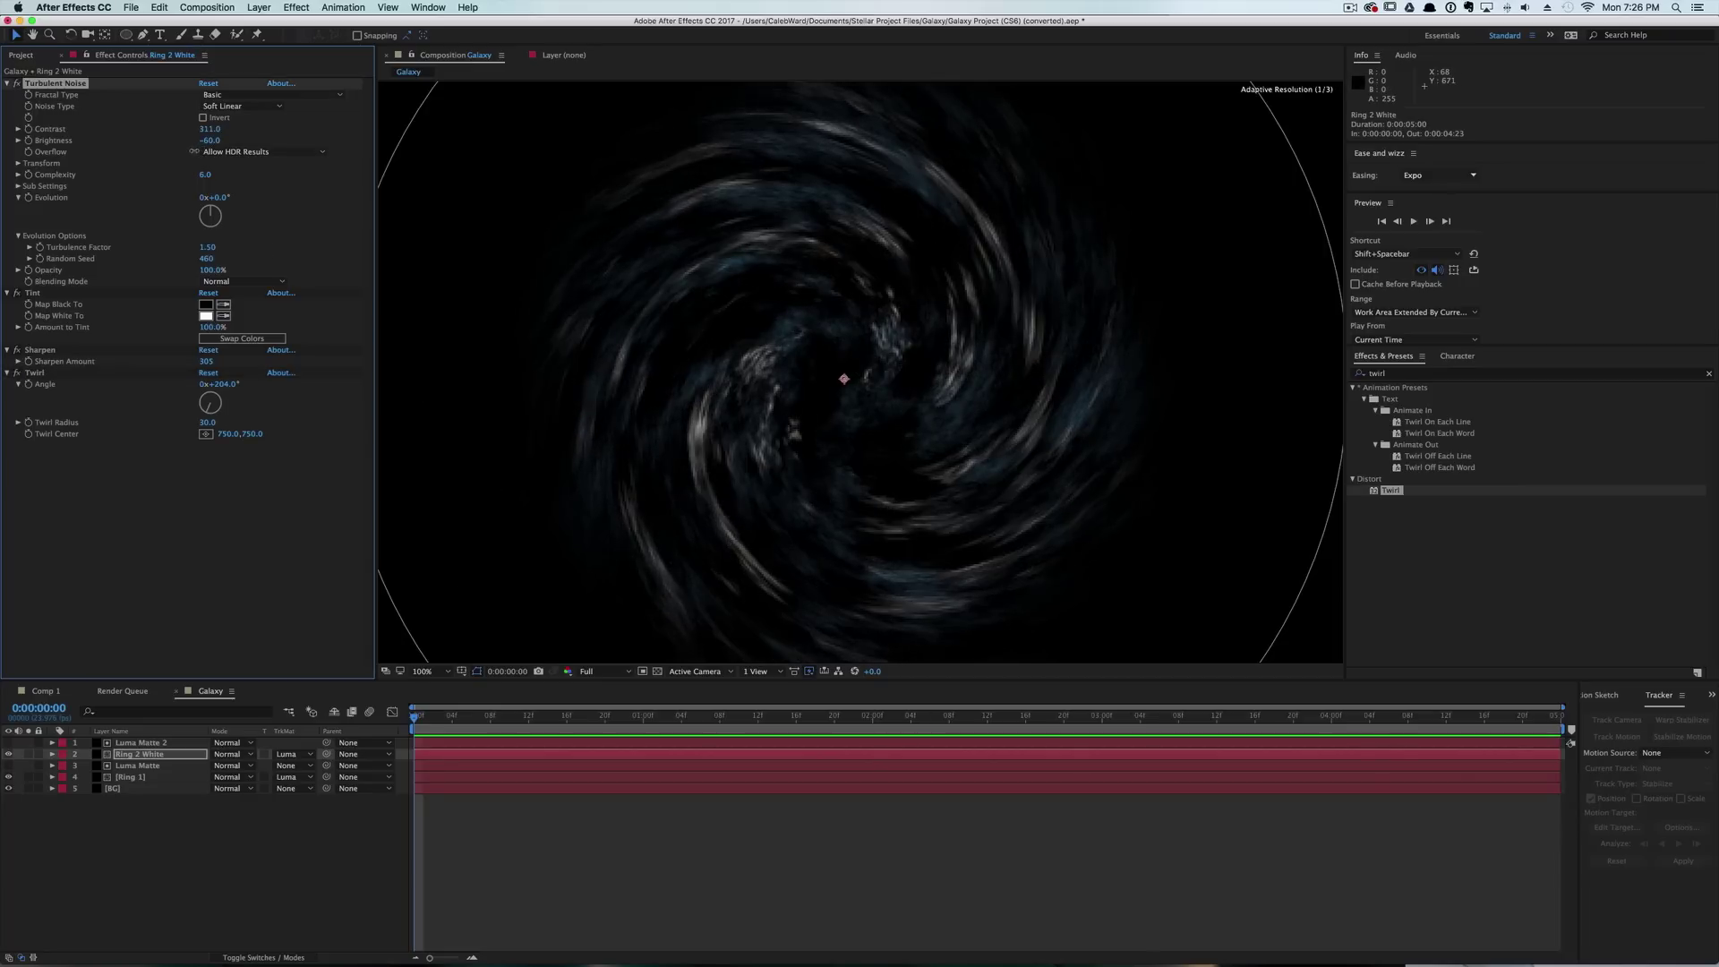
{"action": "key", "text": "comma"}
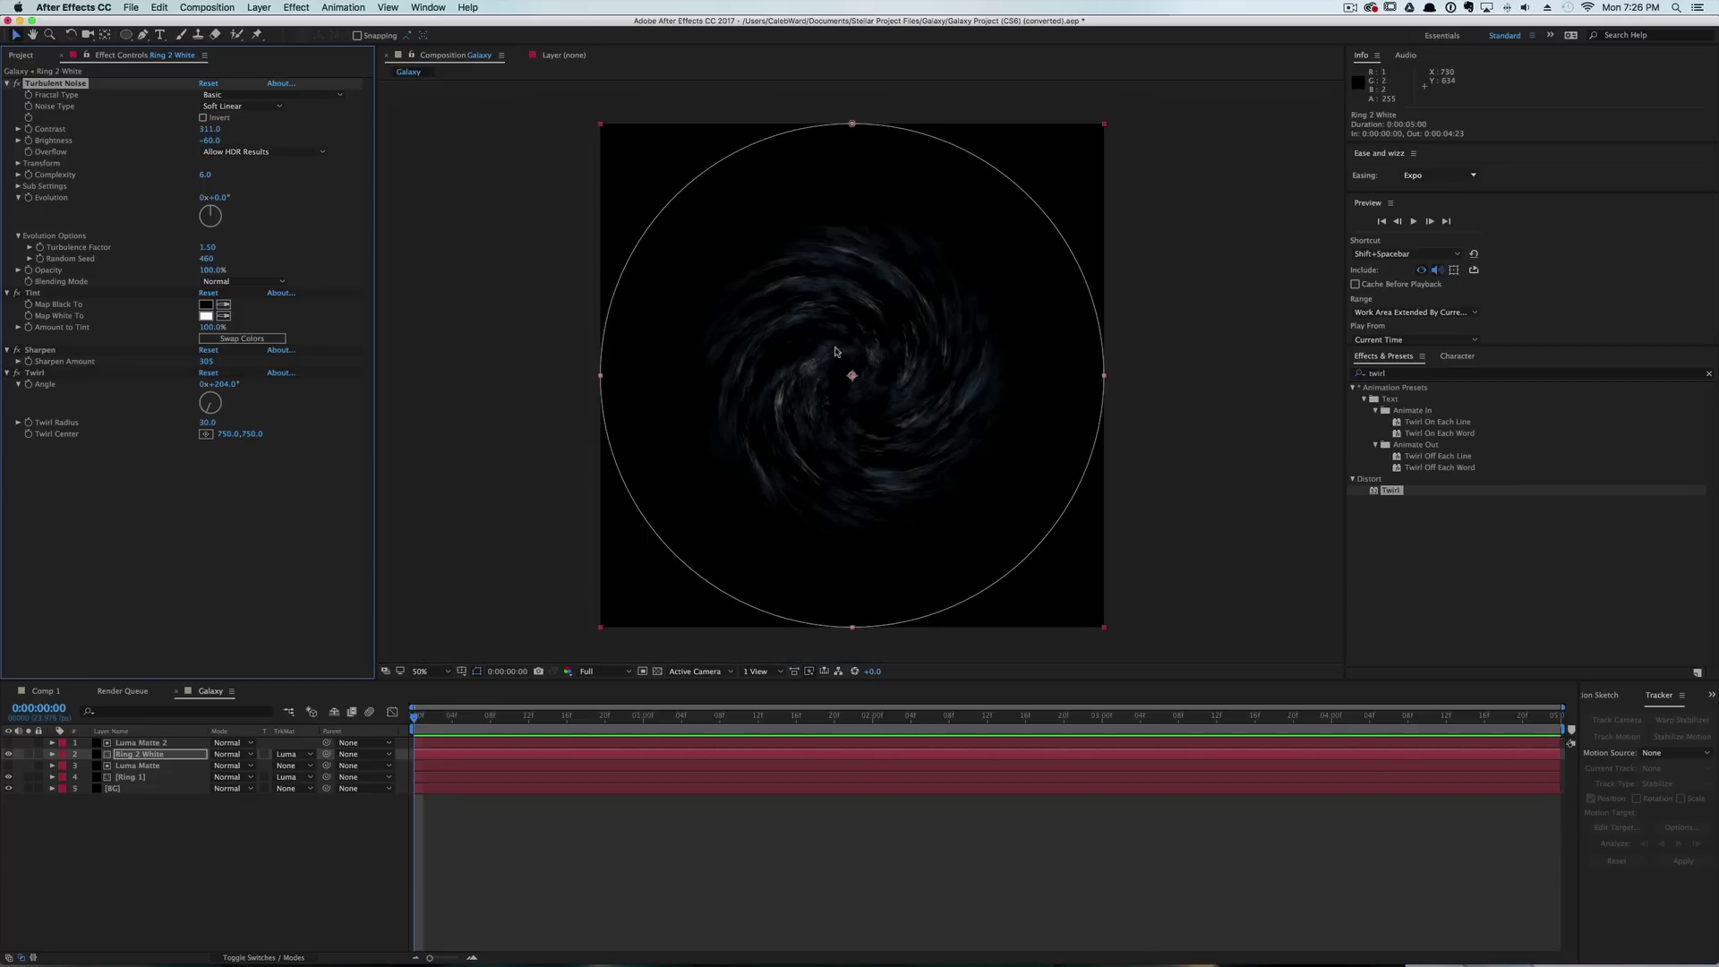
{"action": "left_click", "coordinate": [542, 419]}
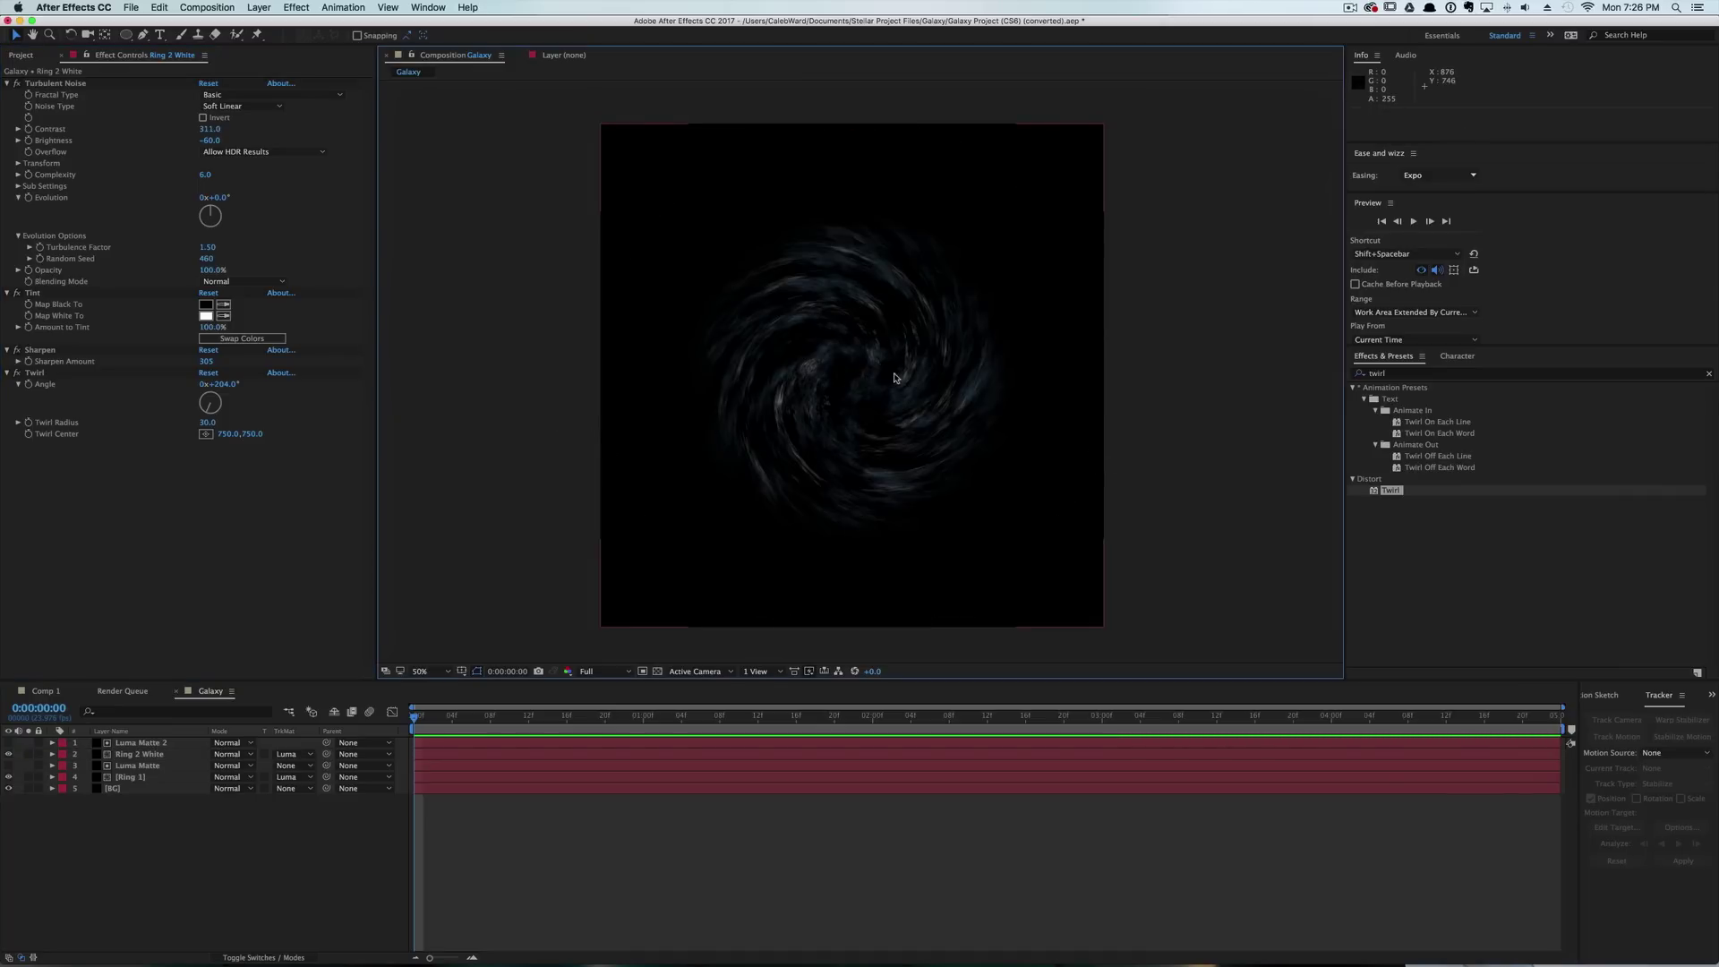
Duplicate the Luma Matte 2 and Ring 2 White layers together.
{"action": "left_click", "coordinate": [174, 758]}
{"action": "left_click", "coordinate": [154, 748], "text": "shift"}
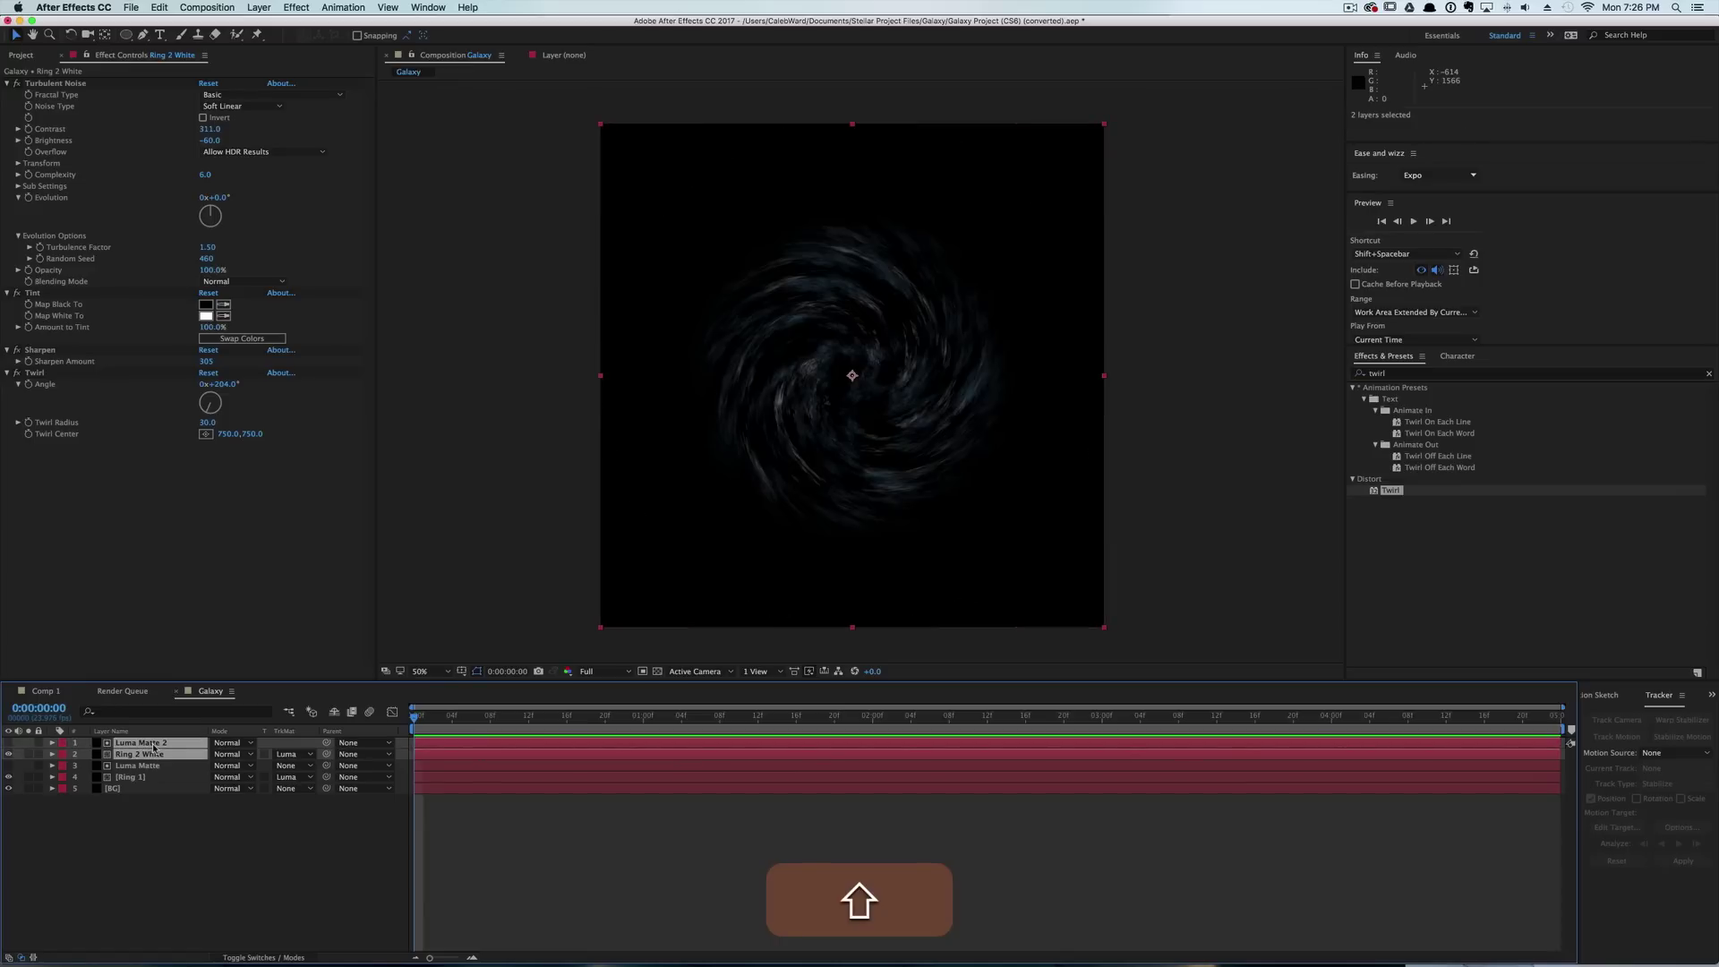
{"action": "key", "text": "super+d"}
{"action": "double_click", "coordinate": [154, 764]}
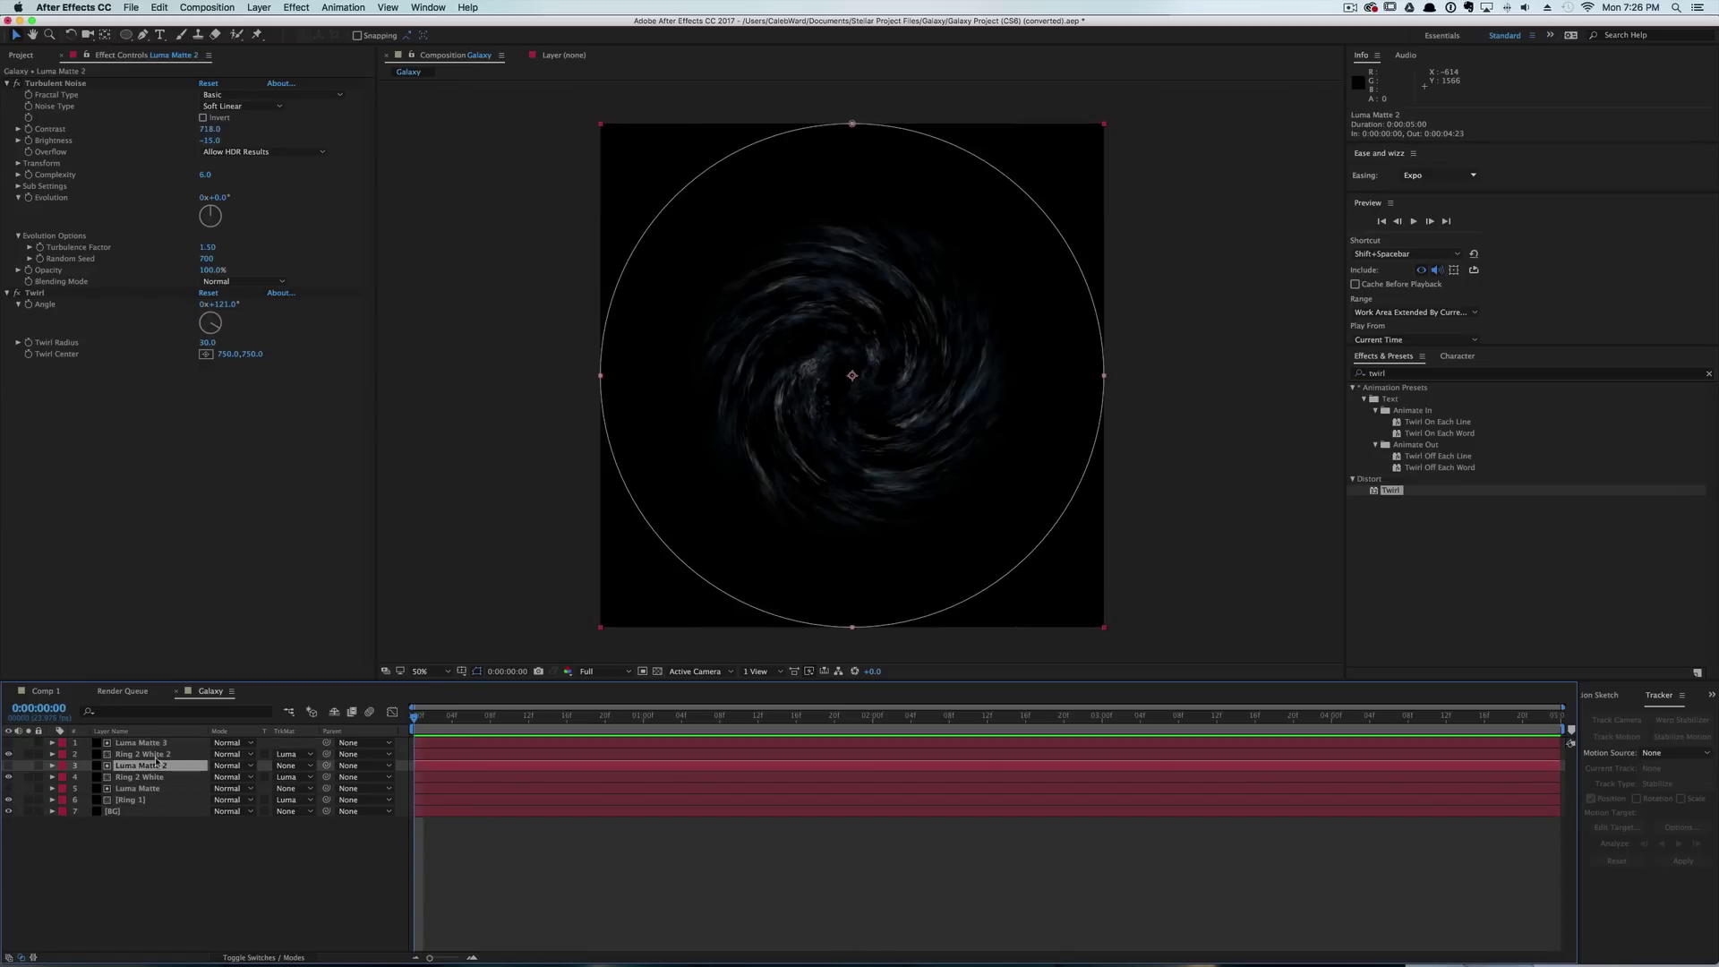
Rename the Ring 2 White duplicate as Ring 3 Purple and return to the Galaxy composition view.
{"action": "left_click", "coordinate": [158, 756]}
{"action": "key", "text": "Return"}
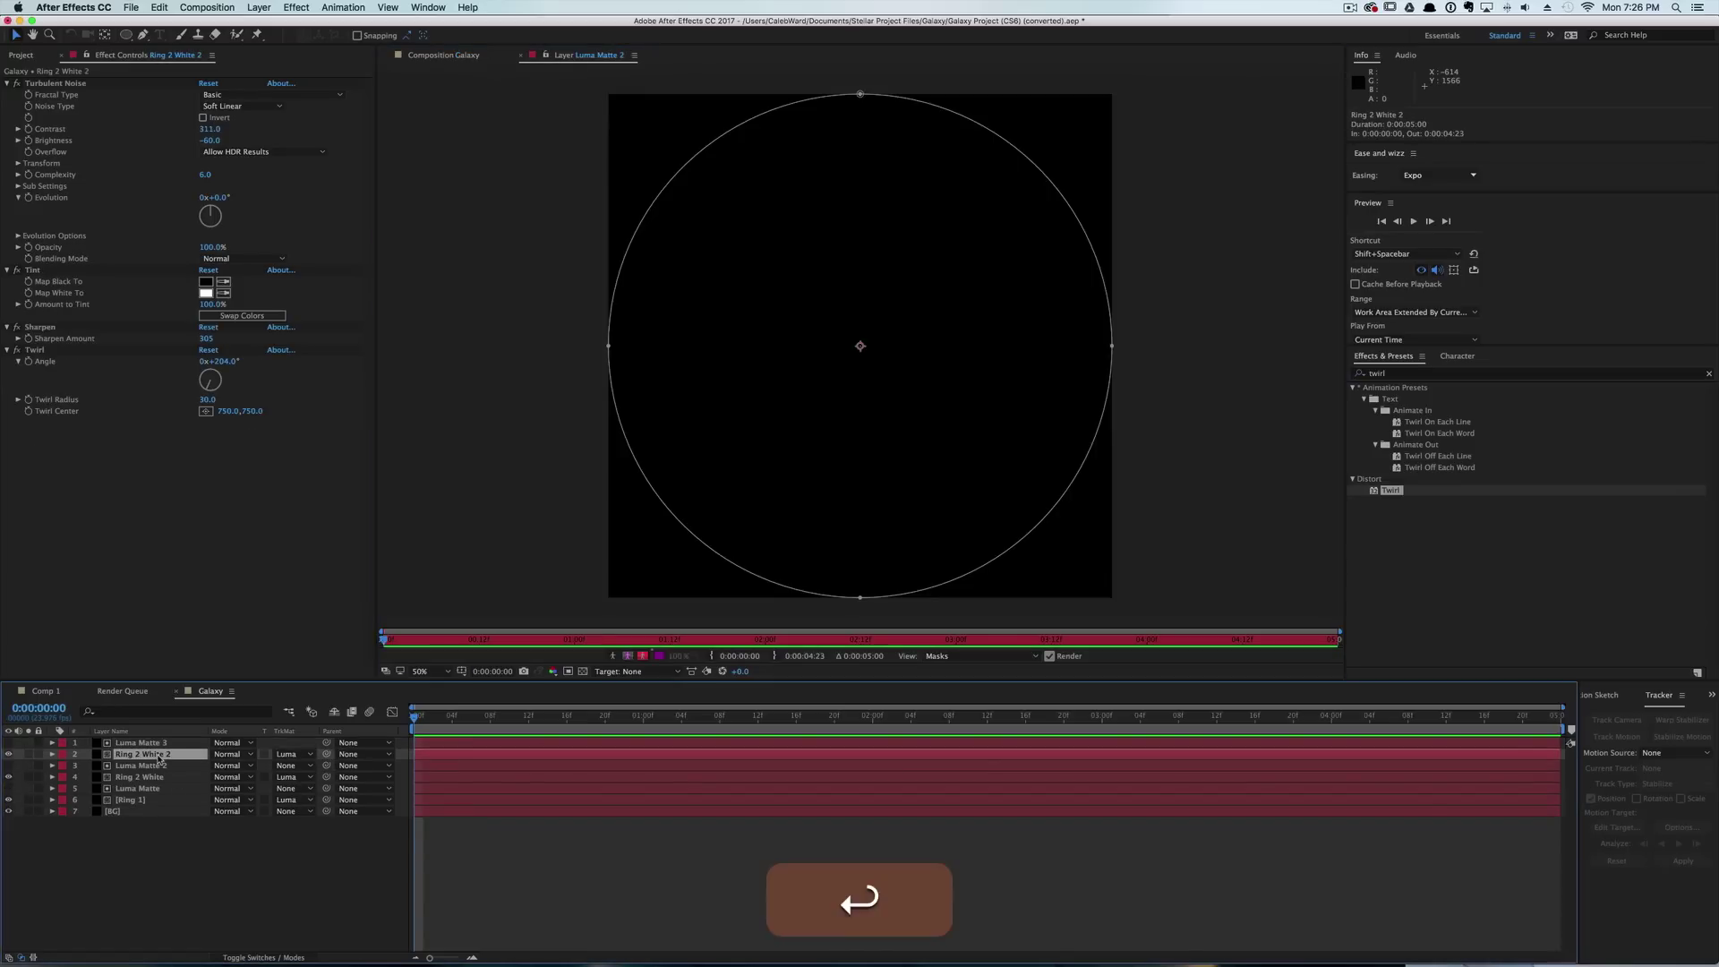
{"action": "type", "text": "Ring 3 "}
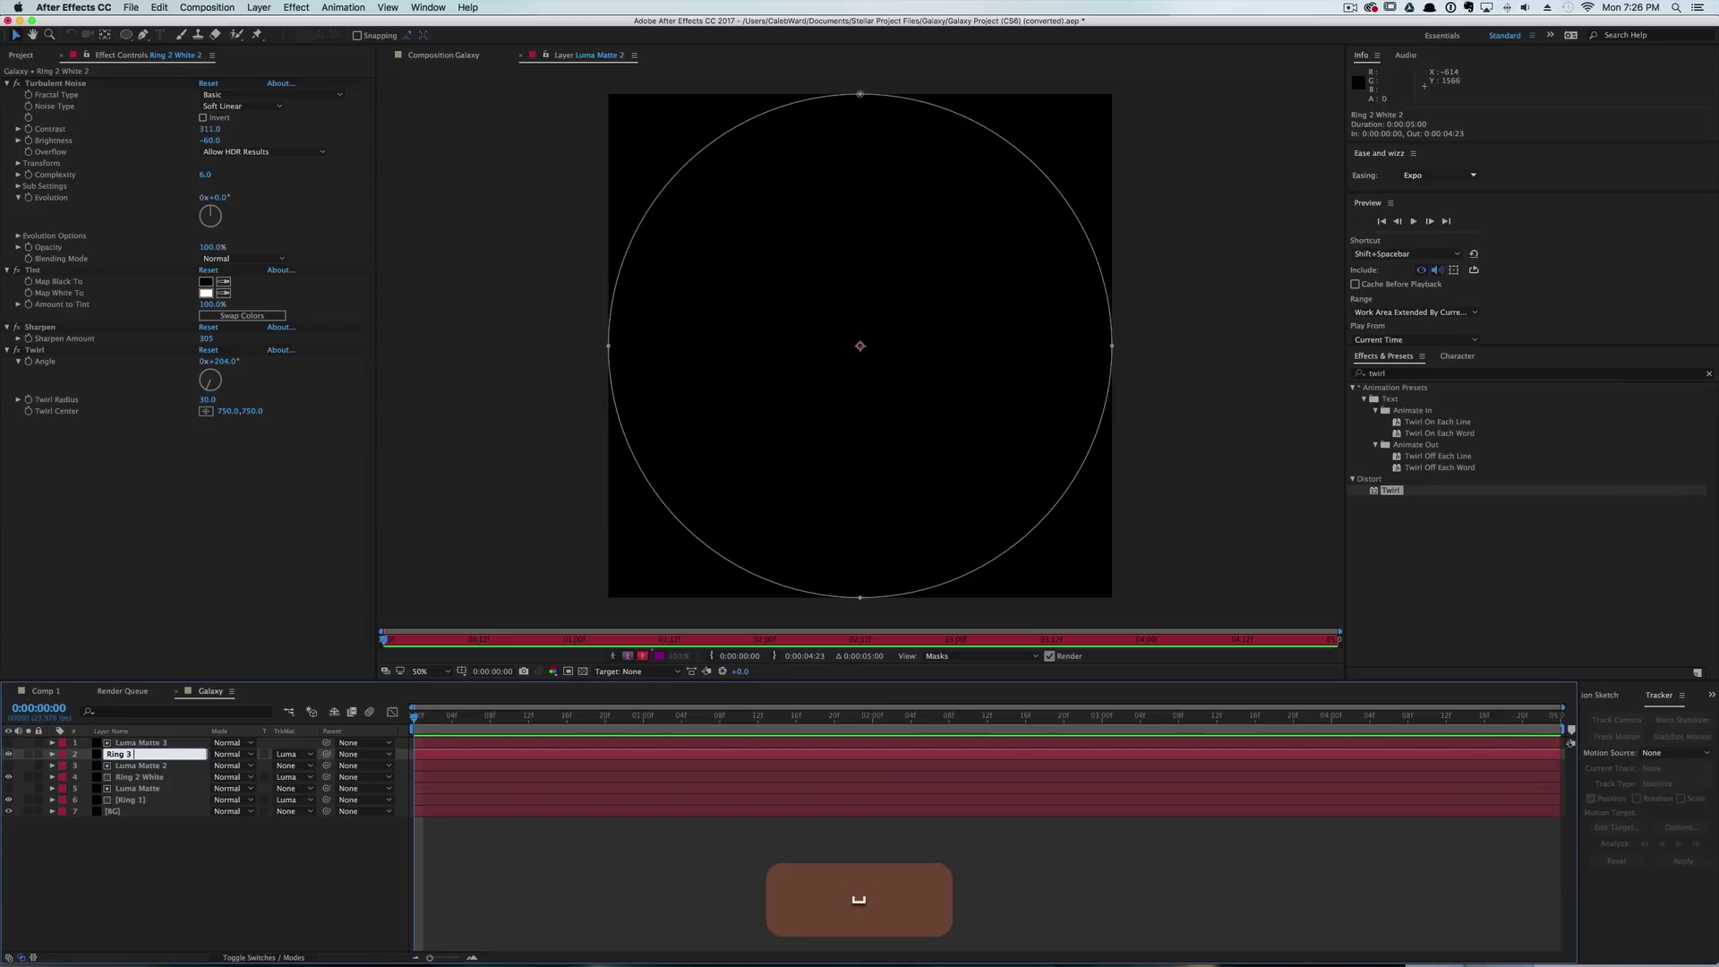
{"action": "type", "text": "Purple"}
{"action": "key", "text": "Return"}
{"action": "left_click", "coordinate": [451, 55]}
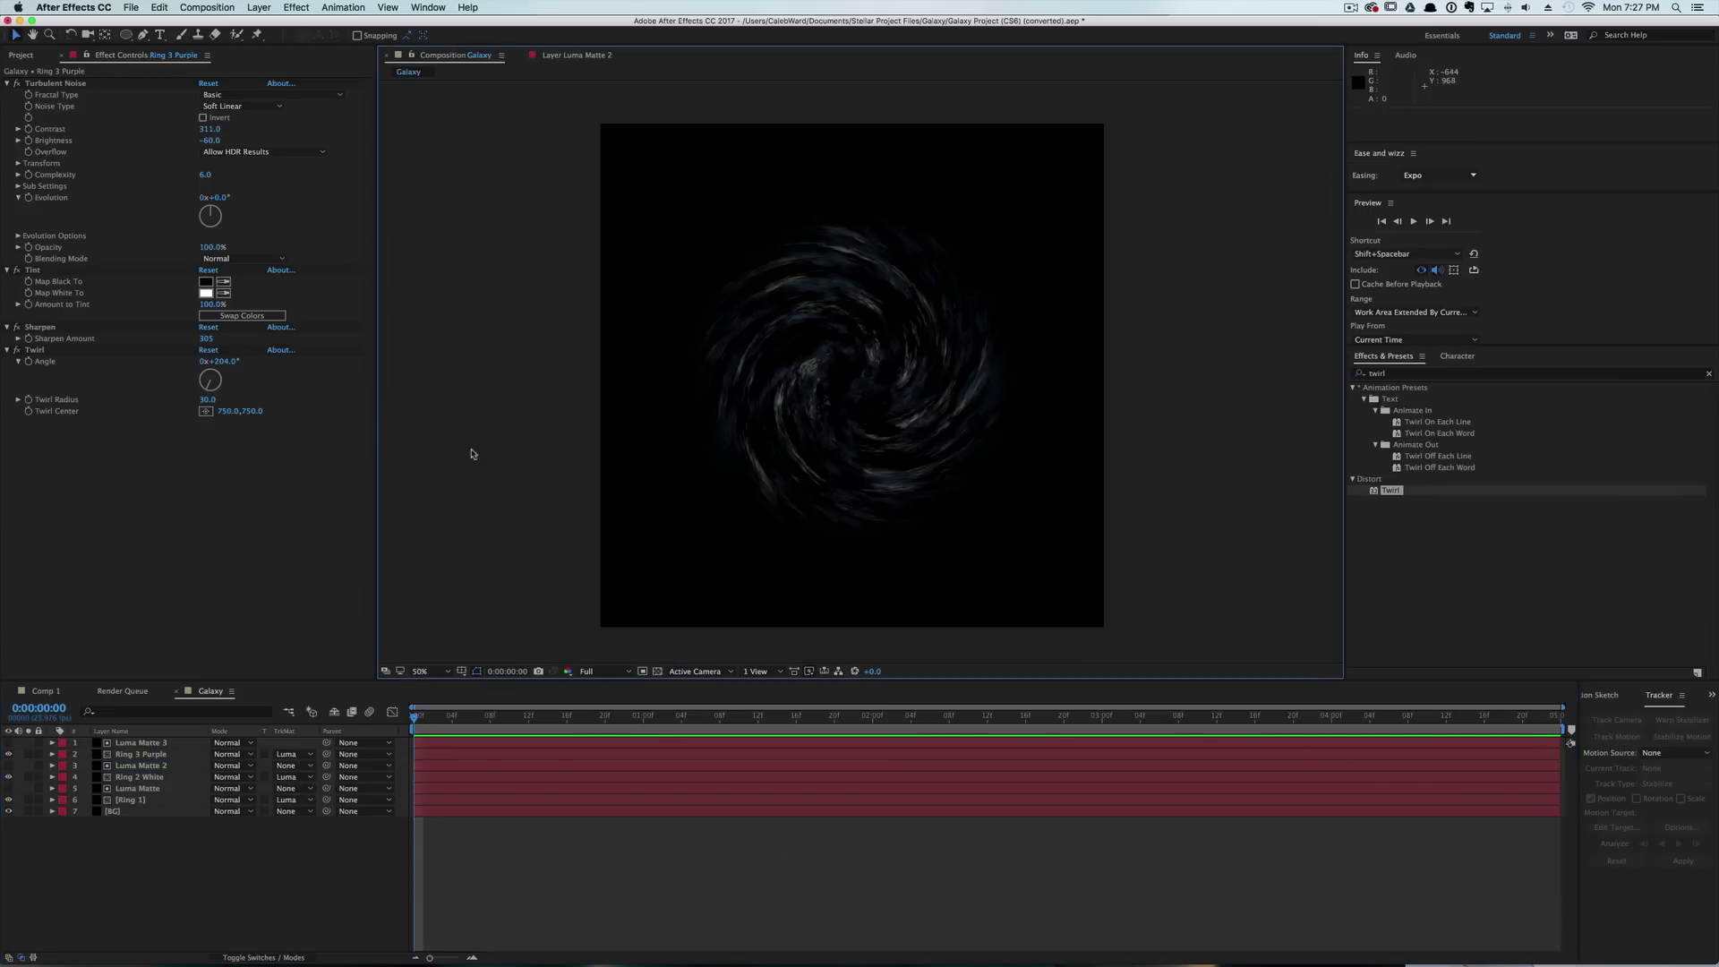
Change Ring 3 Purple's Tint so that white maps to a dark purple.
{"action": "left_click", "coordinate": [179, 754]}
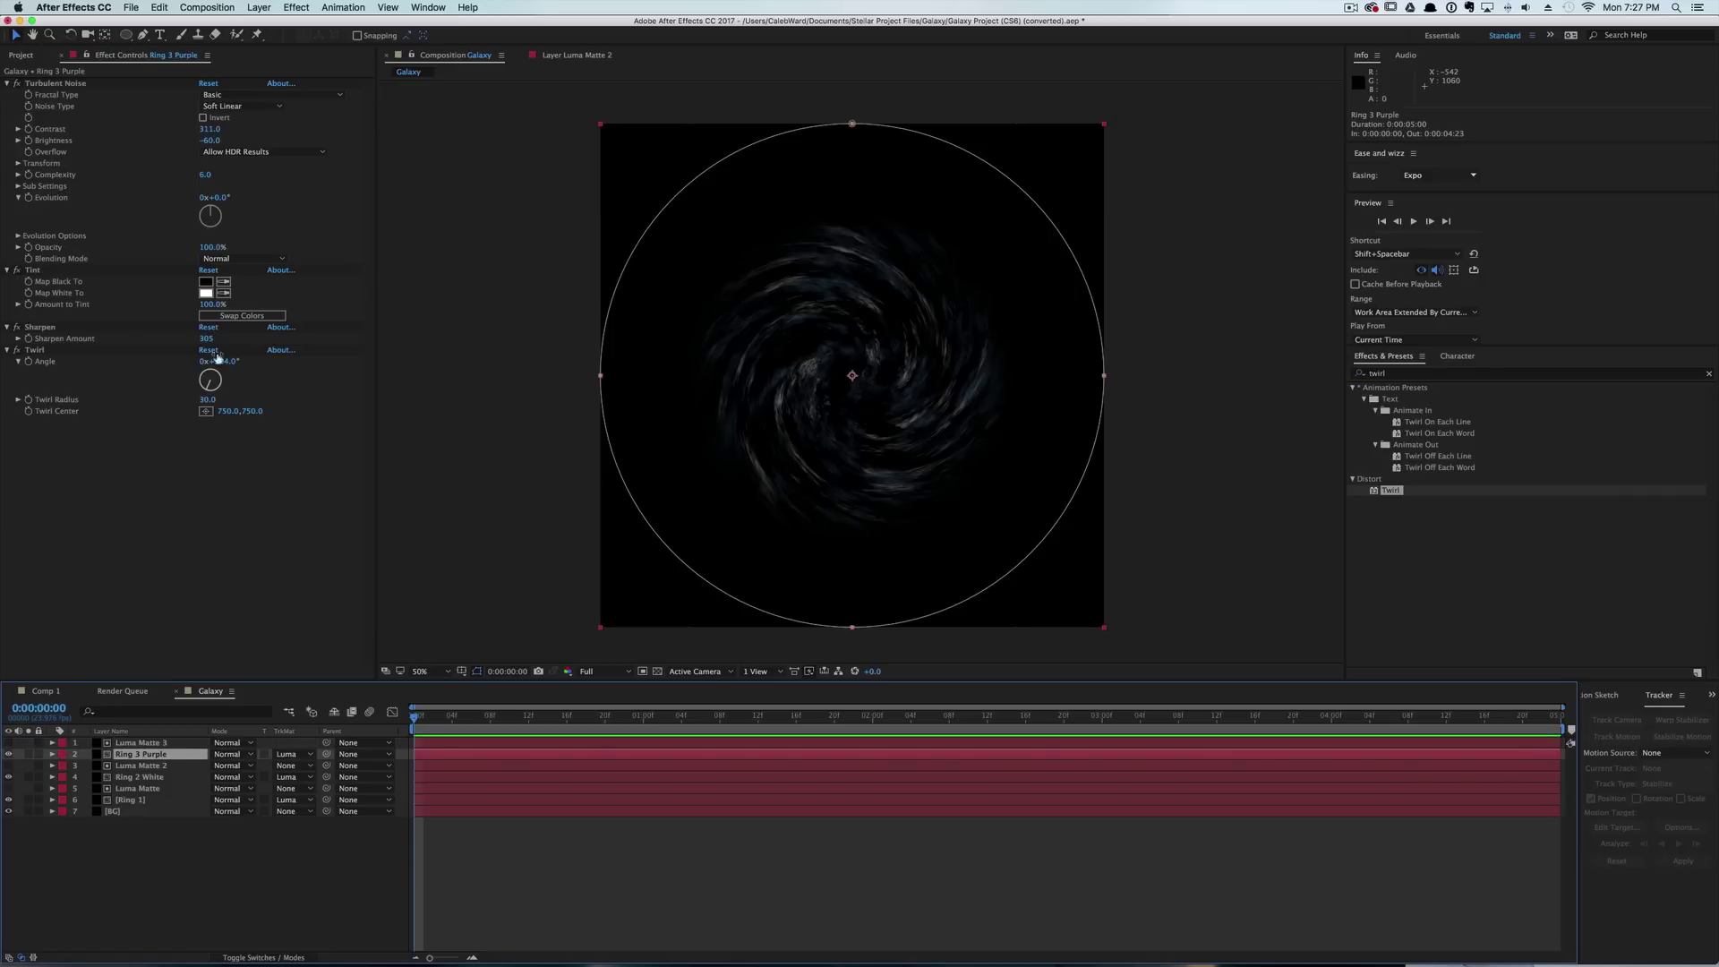
{"action": "left_click", "coordinate": [206, 293]}
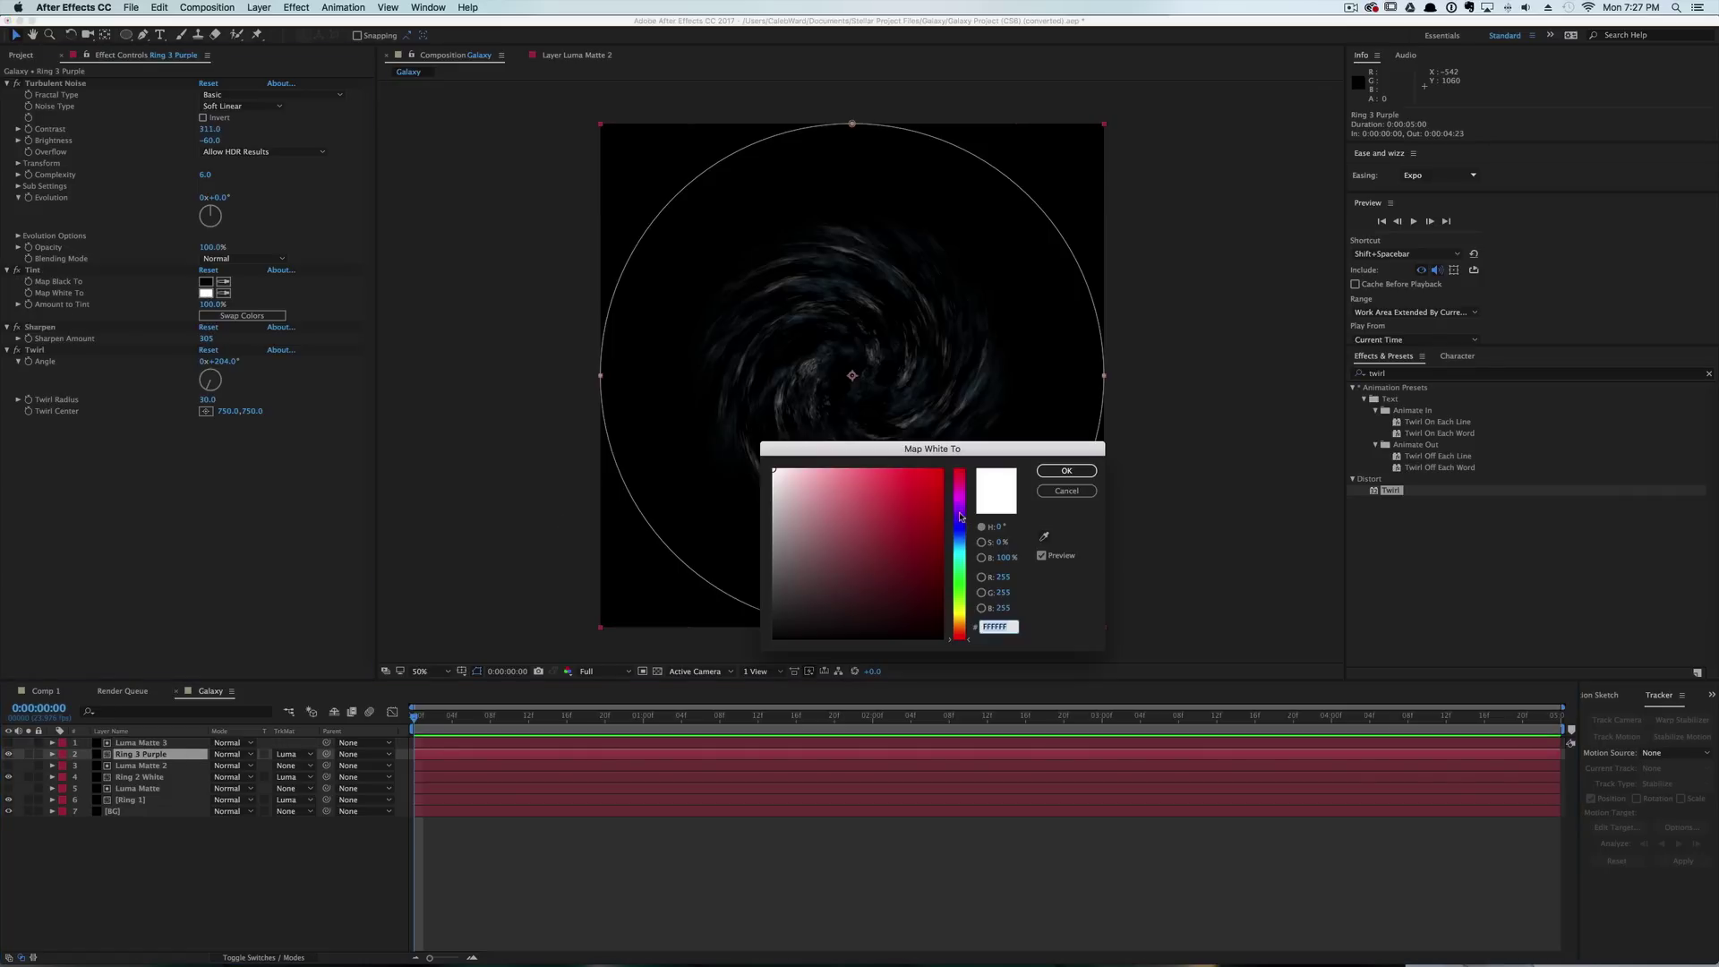
{"action": "left_click_drag", "start_coordinate": [960, 517], "coordinate": [960, 497]}
{"action": "mouse_move", "coordinate": [898, 555]}
{"action": "left_mouse_down"}
{"action": "mouse_move", "coordinate": [908, 537]}
{"action": "mouse_move", "coordinate": [885, 556]}
{"action": "left_mouse_up"}
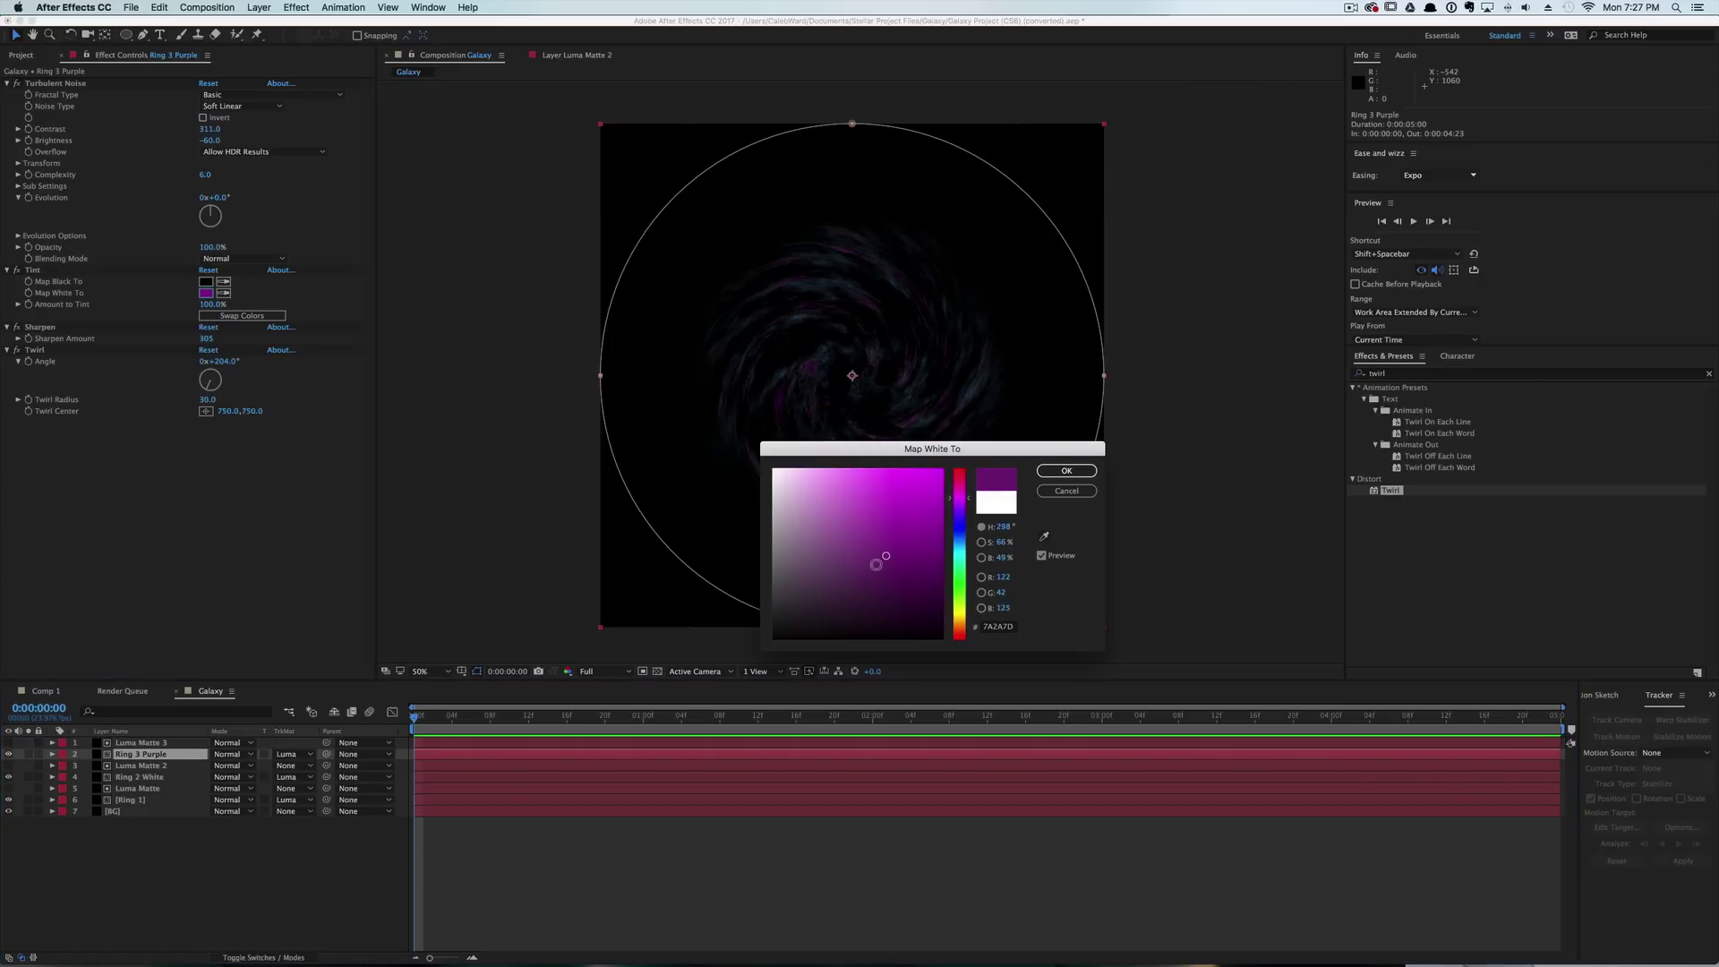
{"action": "left_click", "coordinate": [1067, 471]}
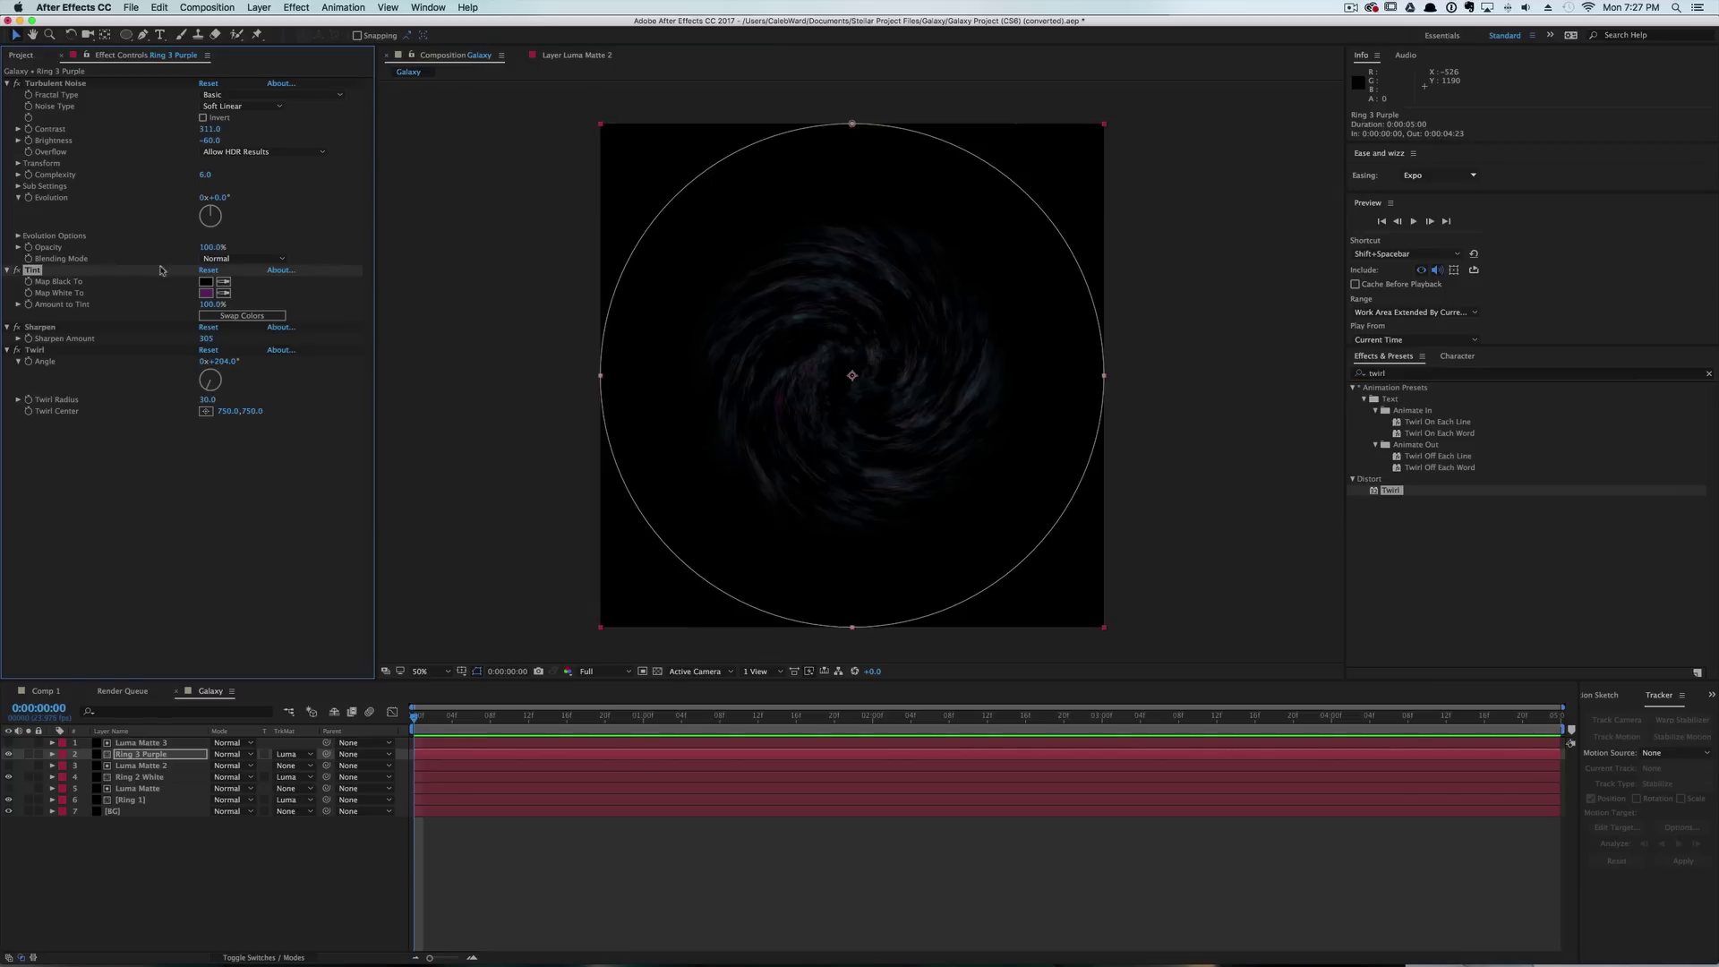
Set Ring 3 Purple's Turbulent Noise brightness to -25 and its random seed to about 640.
{"action": "mouse_move", "coordinate": [210, 142]}
{"action": "left_mouse_down"}
{"action": "mouse_move", "coordinate": [231, 142]}
{"action": "mouse_move", "coordinate": [194, 149]}
{"action": "left_mouse_up"}
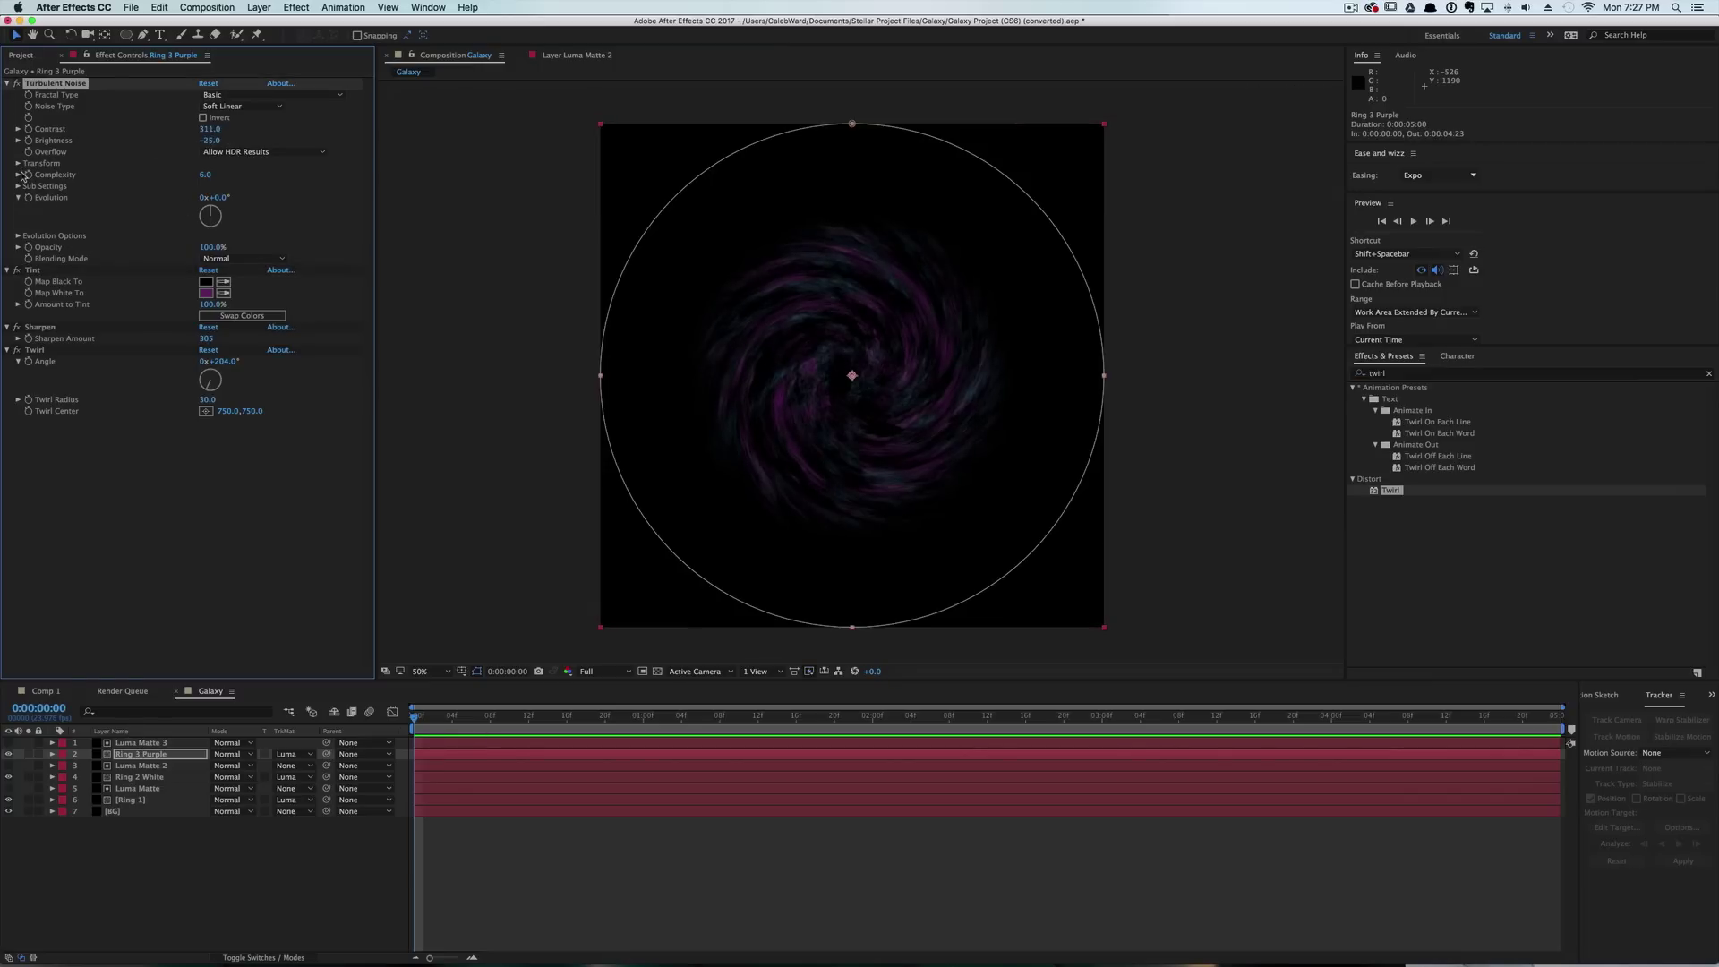
{"action": "left_click", "coordinate": [17, 236]}
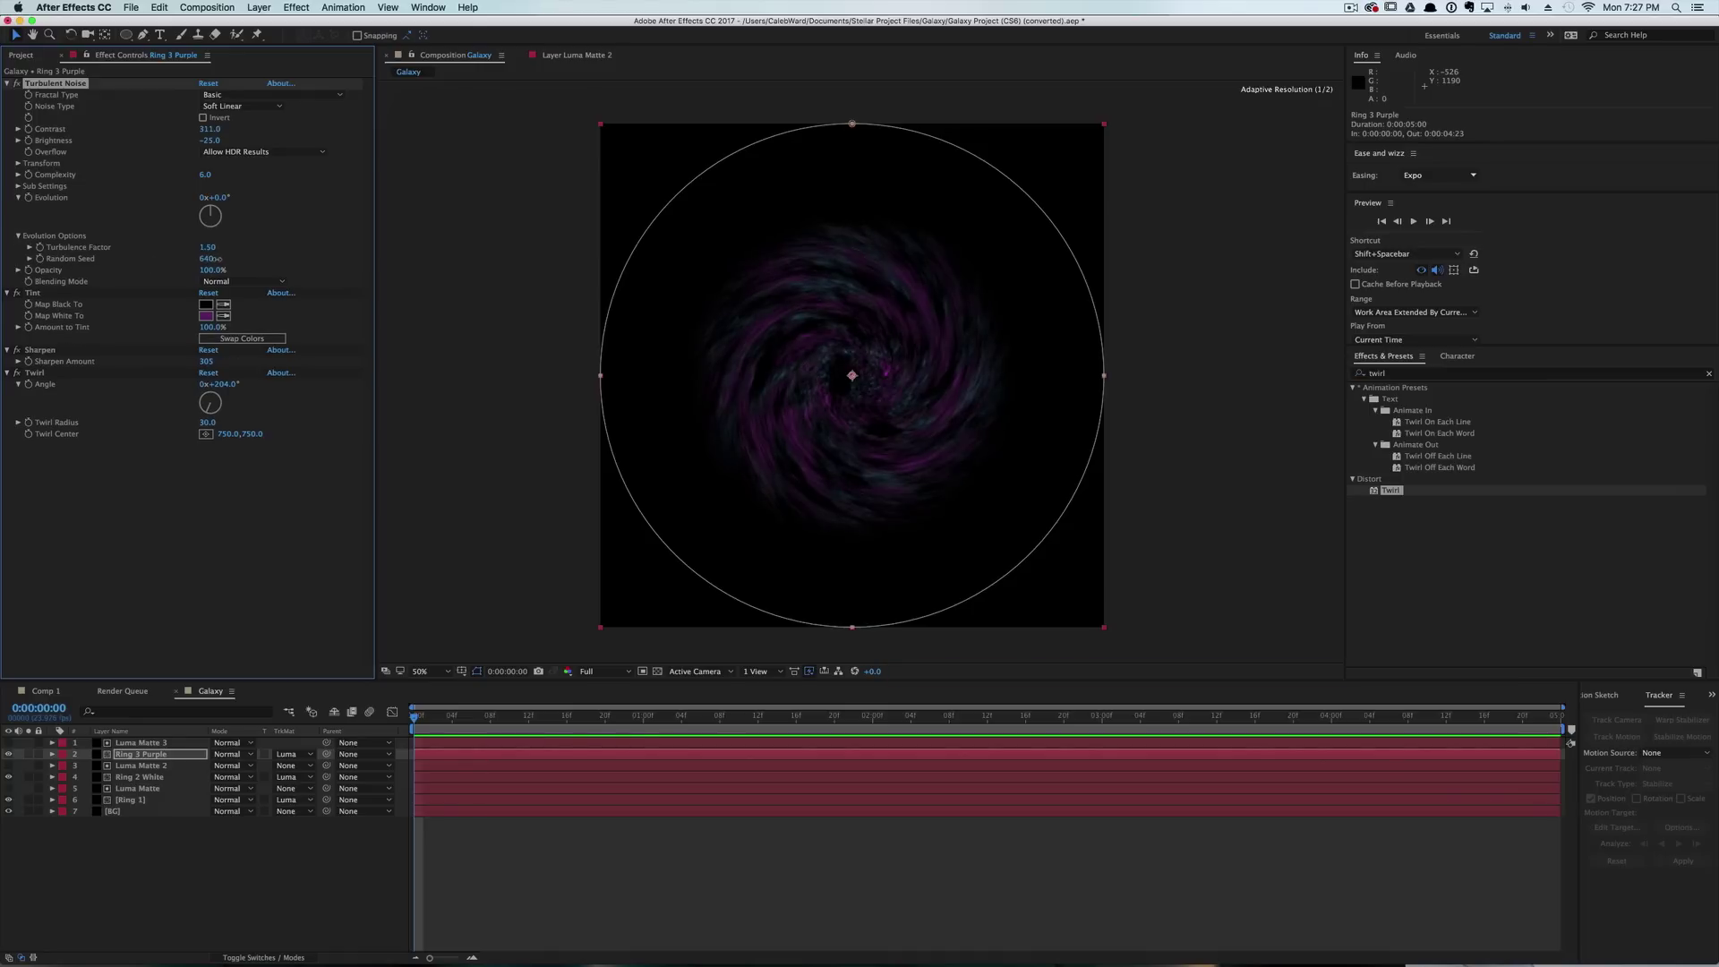
Set Luma Matte 3's Turbulent Noise random seed to 830 and its brightness to 5.
{"action": "left_click", "coordinate": [149, 743]}
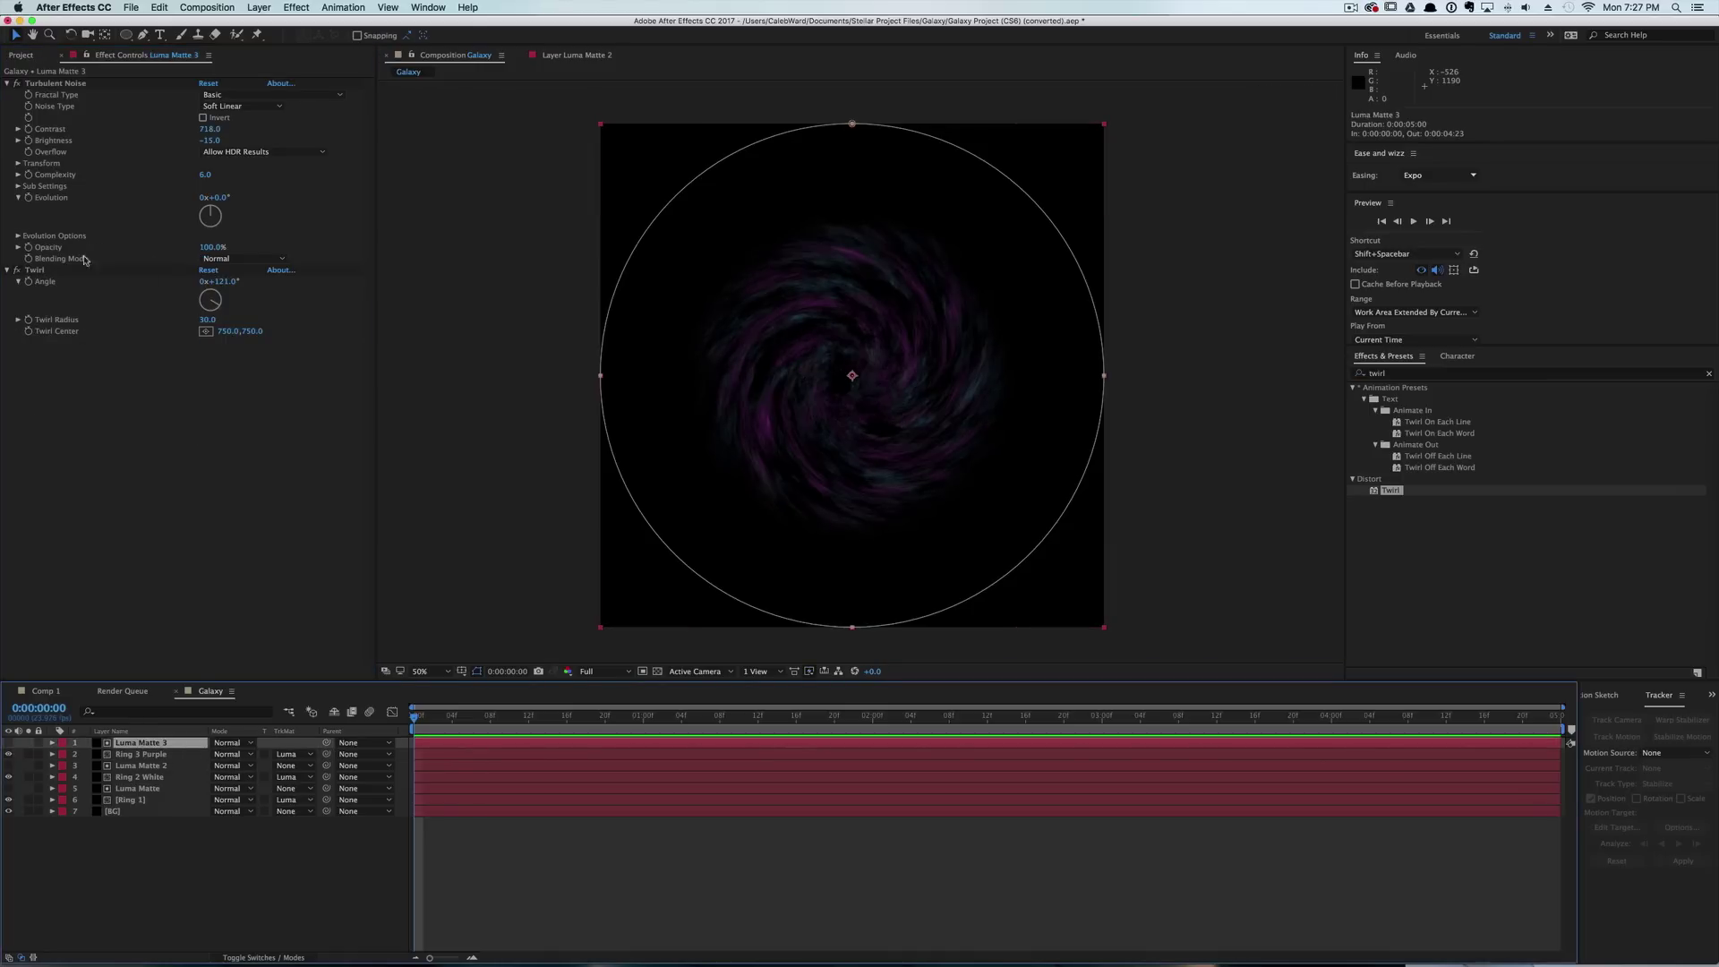
{"action": "left_click", "coordinate": [17, 236]}
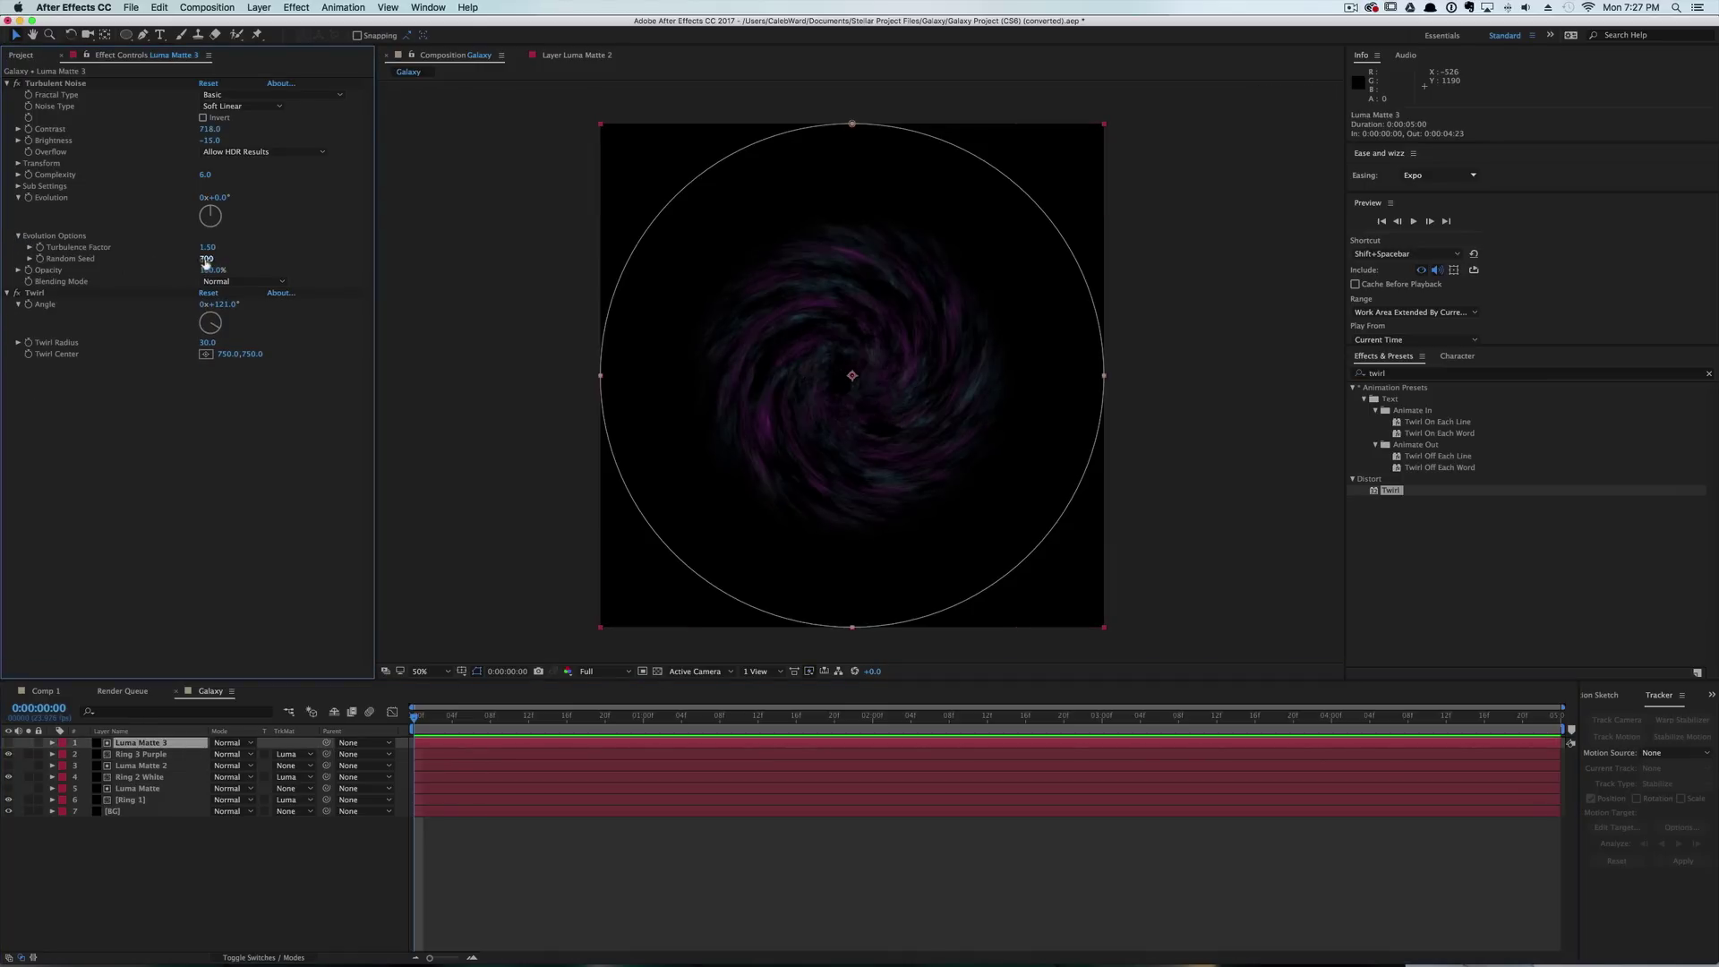
{"action": "left_click_drag", "start_coordinate": [207, 260], "coordinate": [218, 260]}
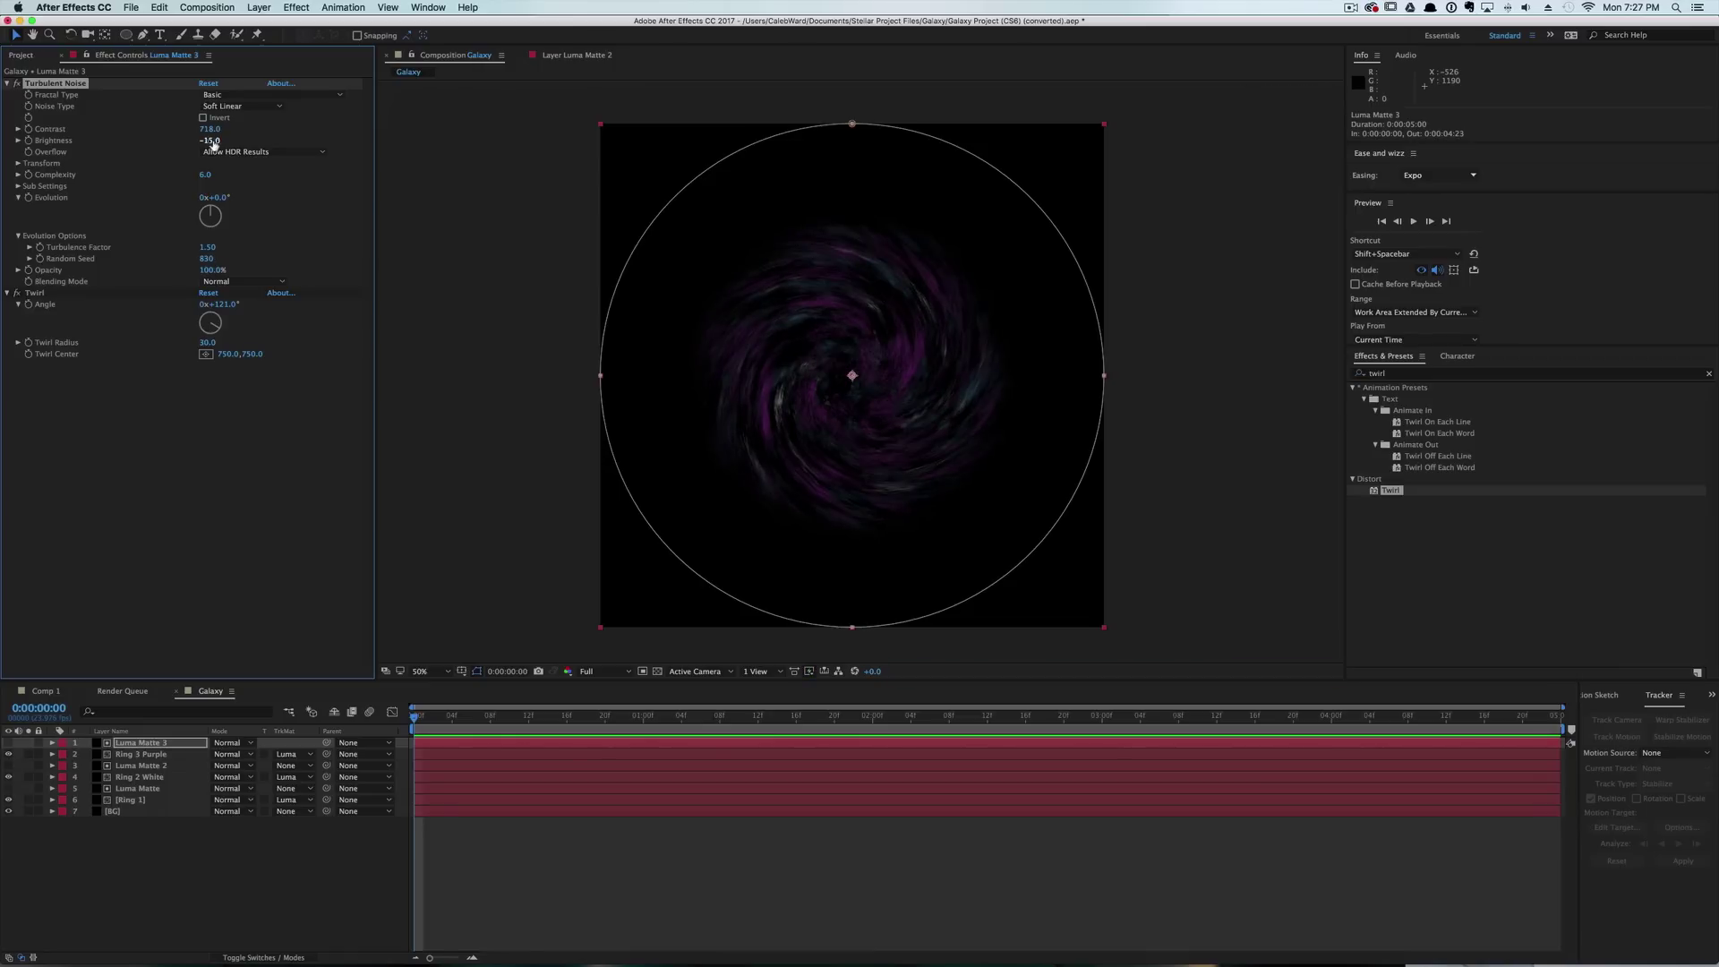
{"action": "left_click_drag", "start_coordinate": [213, 144], "coordinate": [224, 139]}
Shrink Luma Matte 3's mask expansion to about -554 pixels, soloing Ring 3 Purple while adjusting it.
{"action": "left_click", "coordinate": [27, 754]}
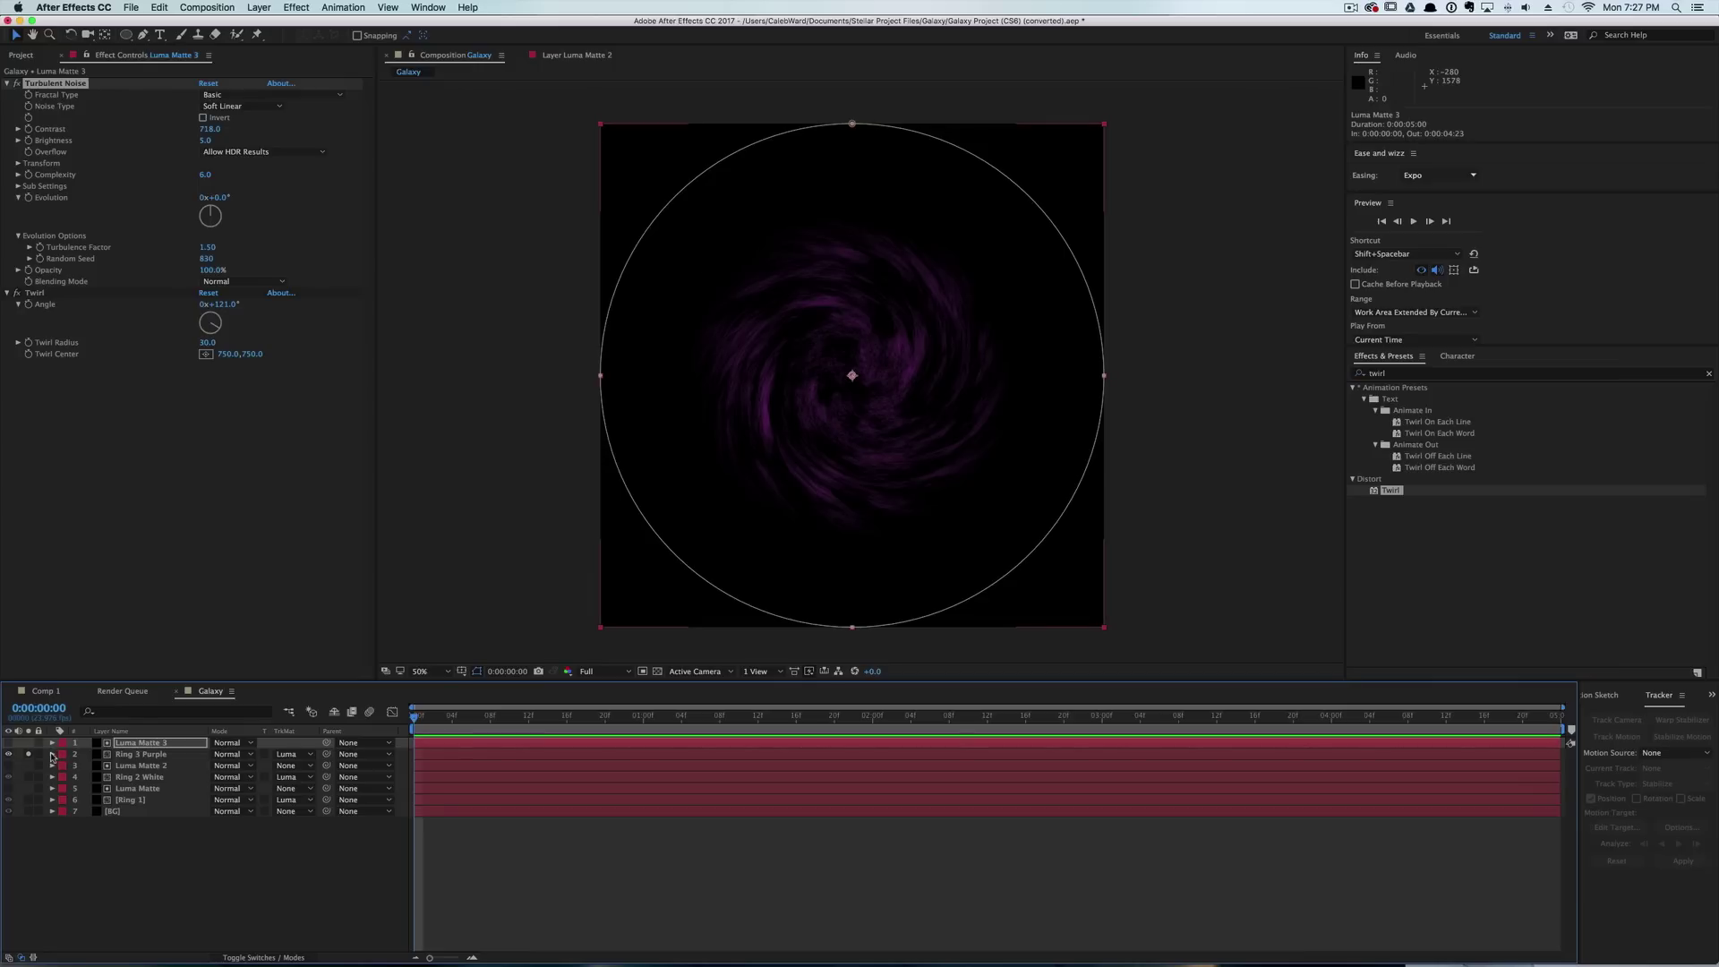
{"action": "left_click", "coordinate": [123, 744]}
{"action": "left_click", "coordinate": [52, 743]}
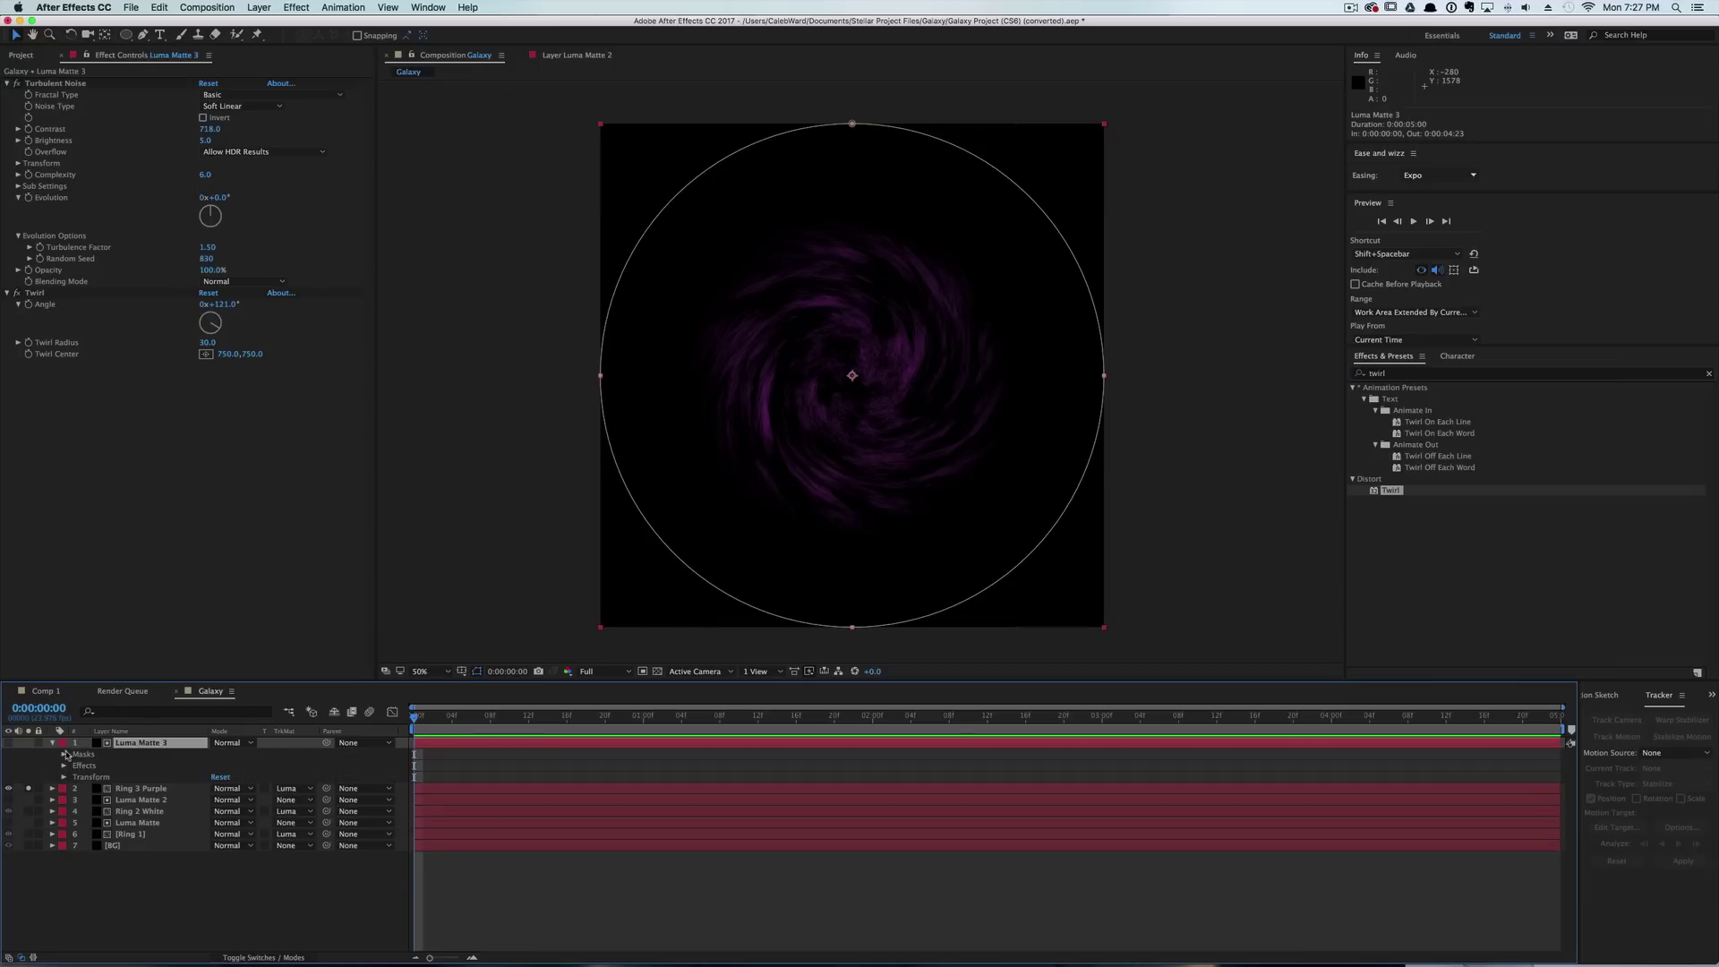
{"action": "left_click", "coordinate": [63, 755]}
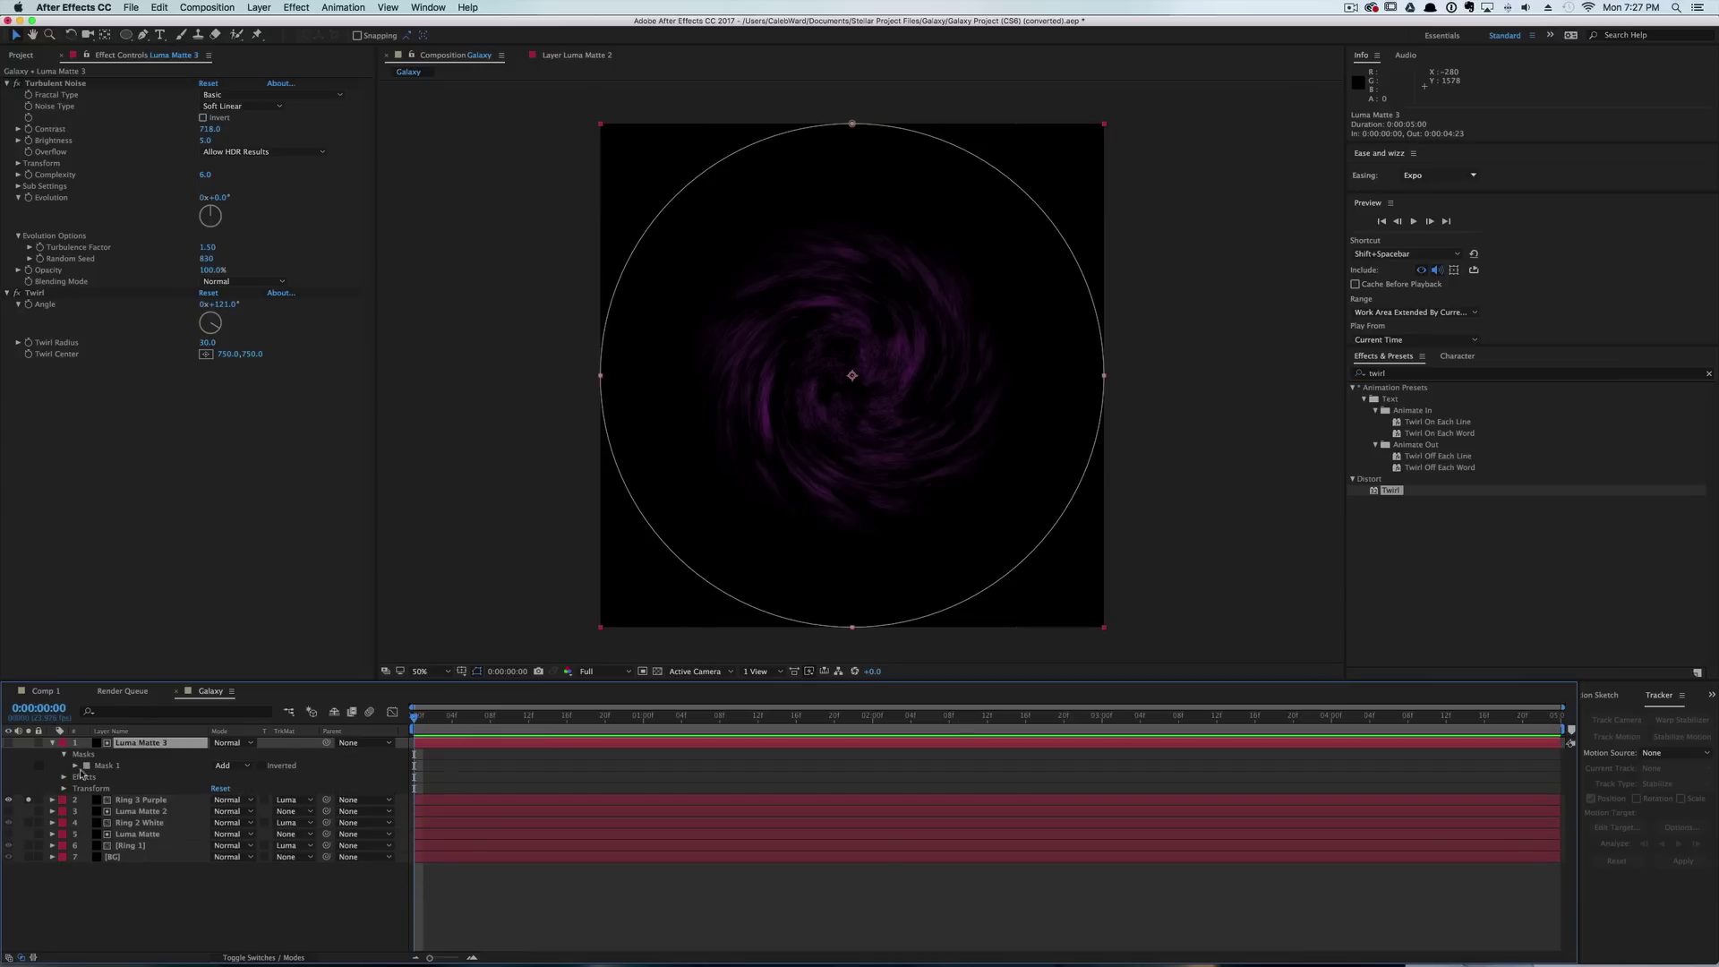
{"action": "left_click", "coordinate": [75, 765]}
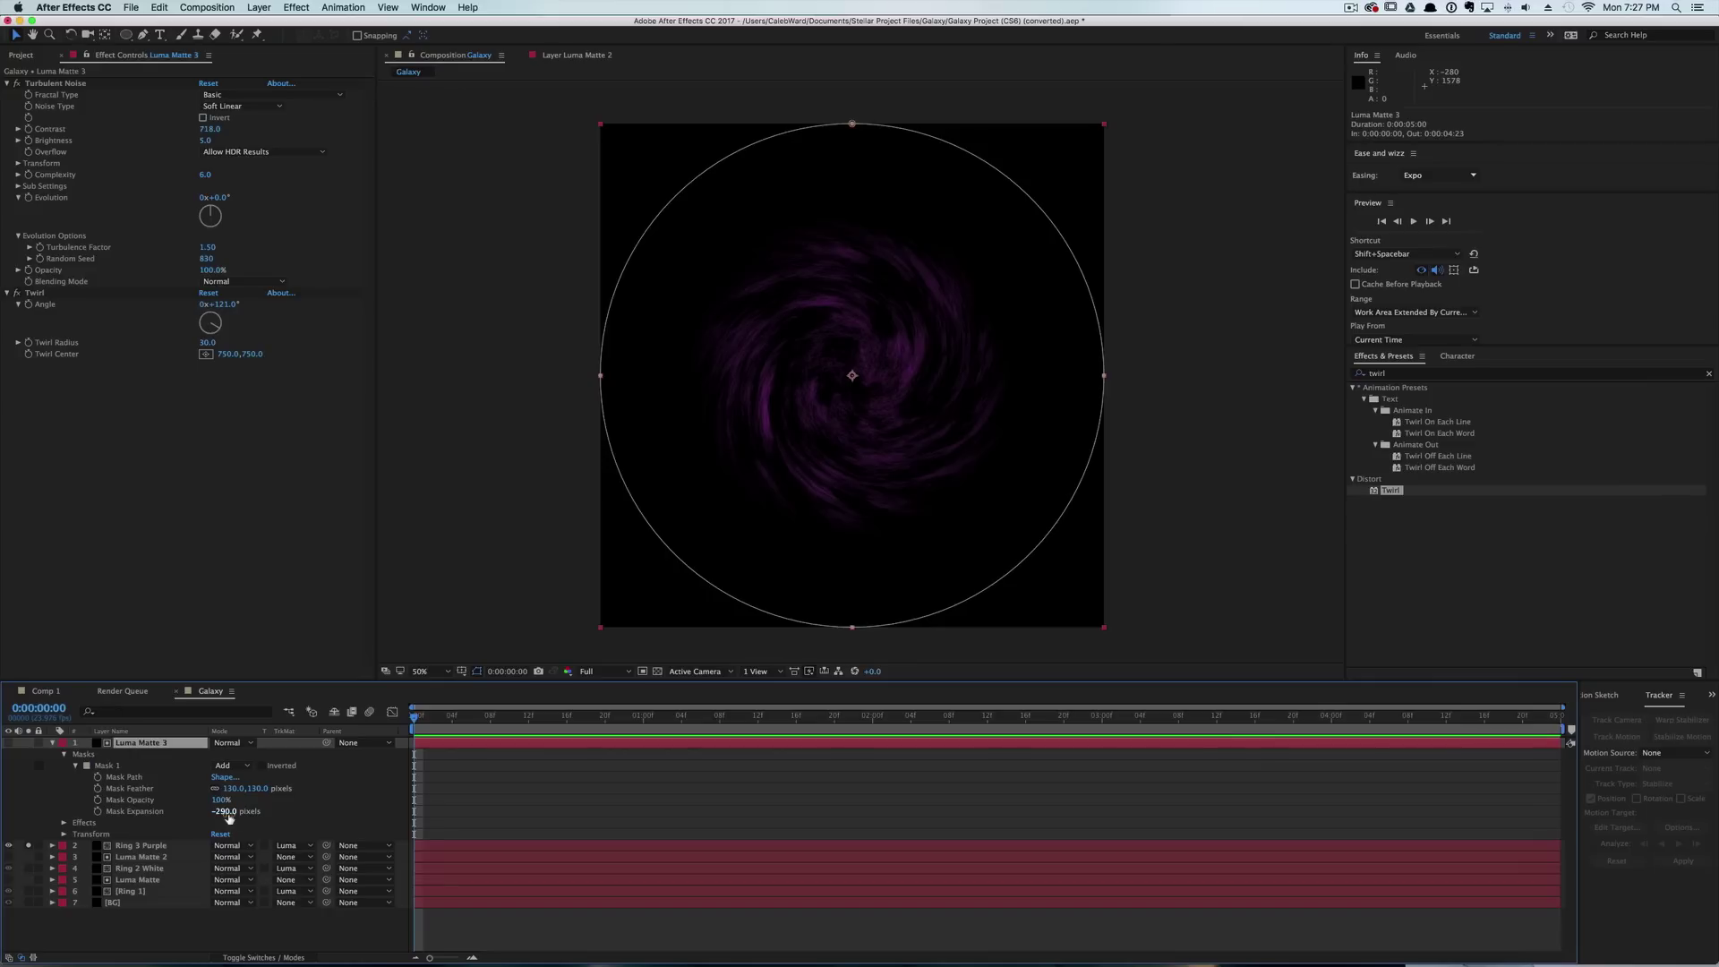
{"action": "left_click_drag", "start_coordinate": [224, 811], "coordinate": [61, 832]}
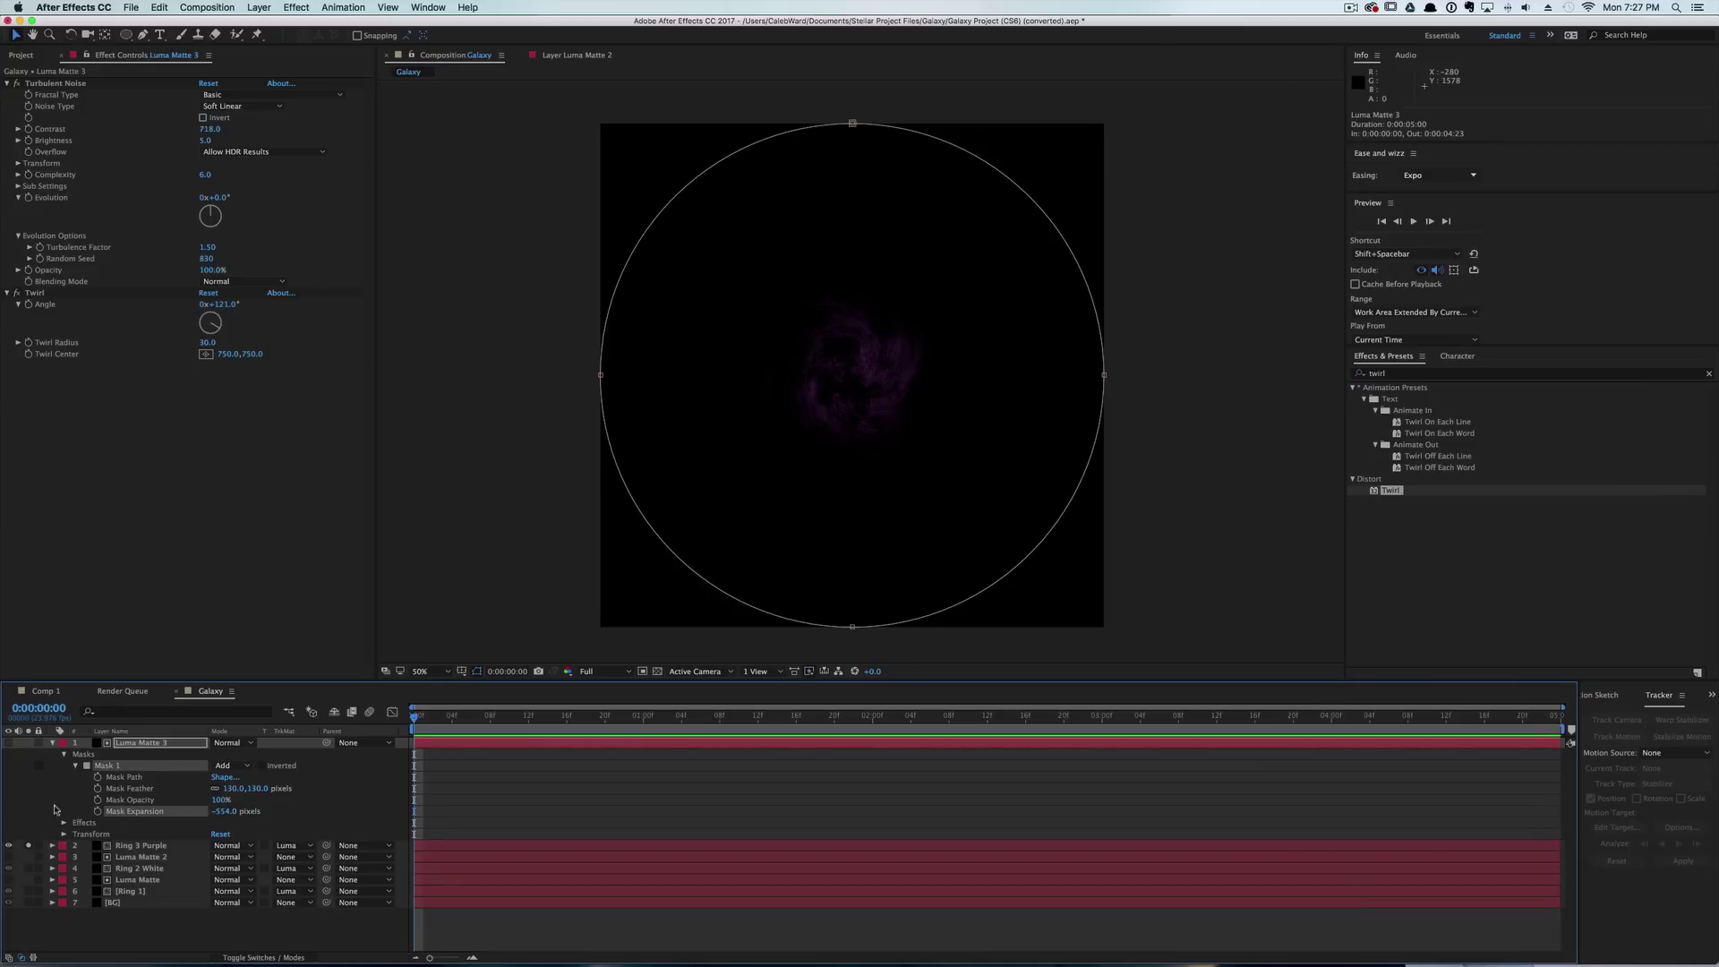
{"action": "left_click", "coordinate": [28, 845]}
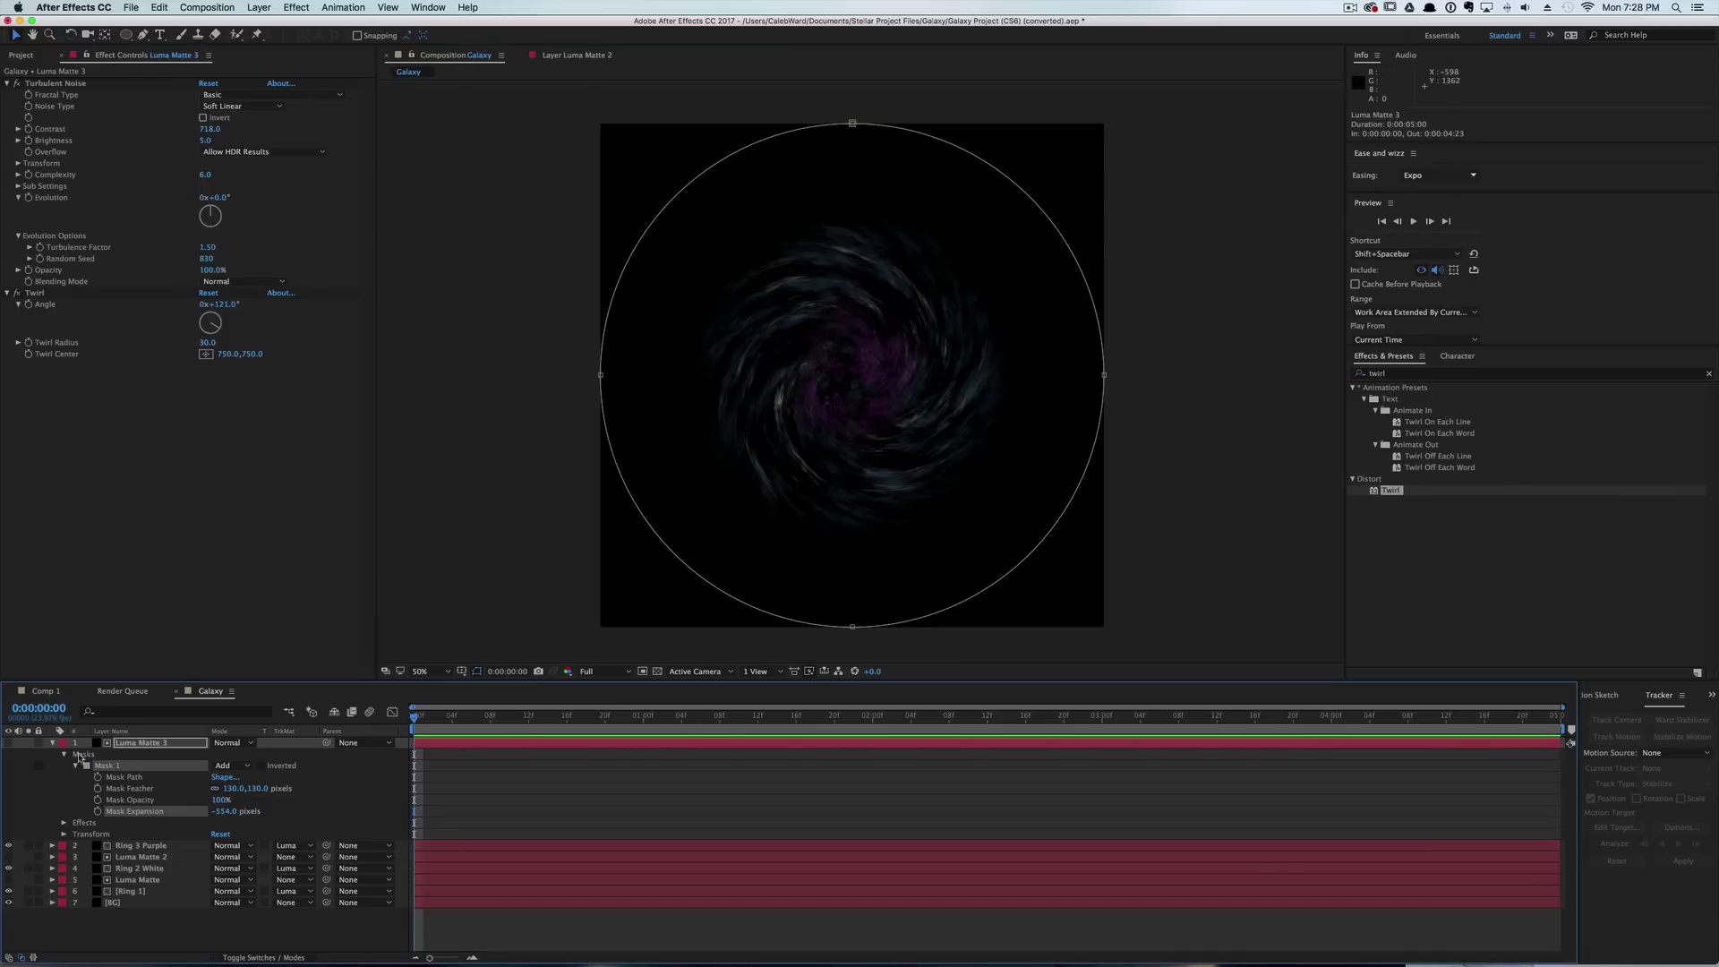
{"action": "left_click", "coordinate": [51, 743]}
Duplicate the Luma Matte 3 and Ring 3 Purple layers together.
{"action": "left_click", "coordinate": [150, 755]}
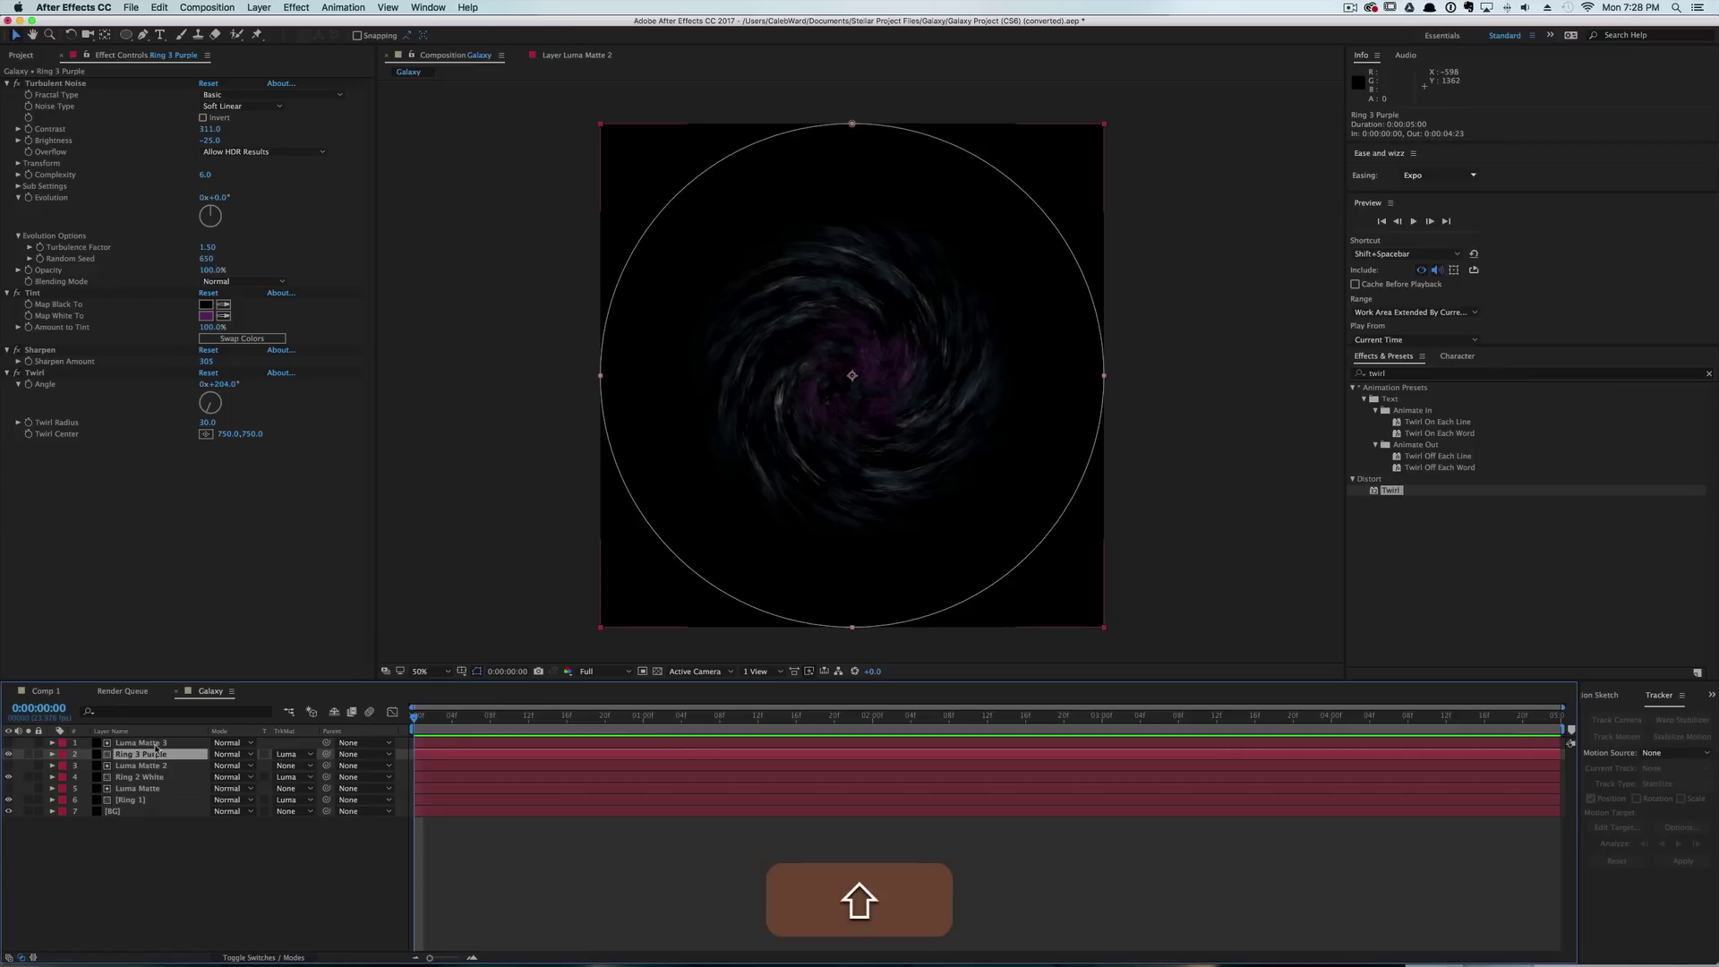
{"action": "left_click", "coordinate": [155, 746], "text": "shift"}
{"action": "key", "text": "super+d"}
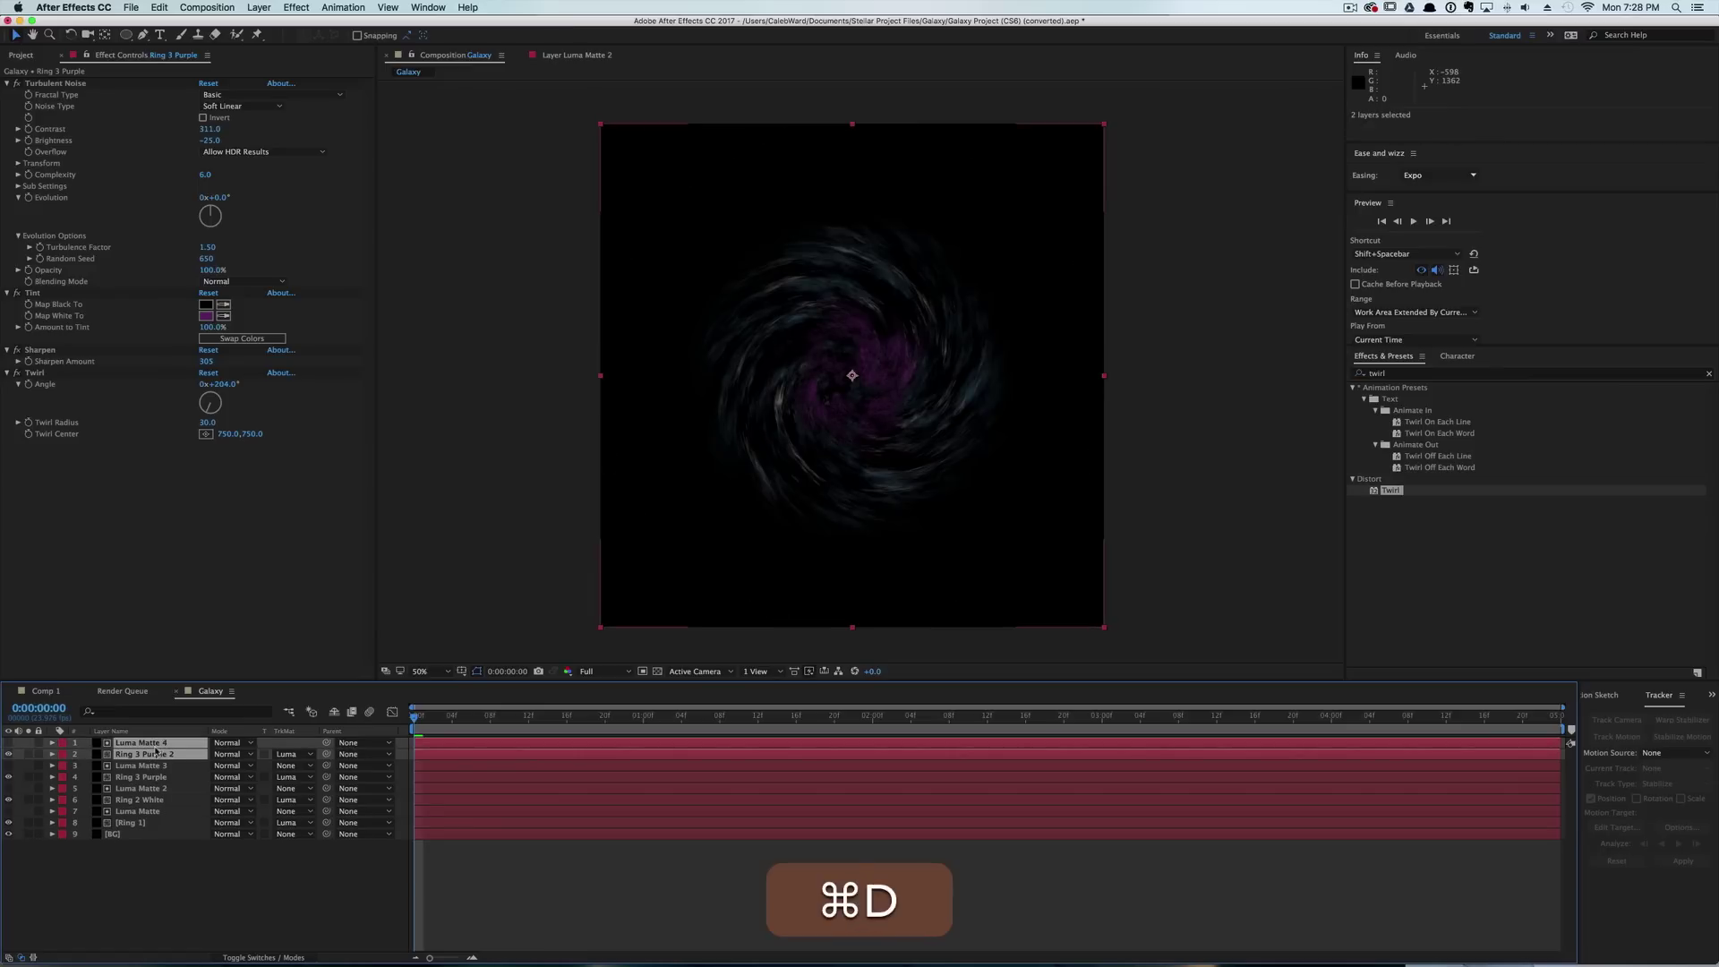
Rename the Ring 3 Purple duplicate as Nucleus.
{"action": "left_click", "coordinate": [162, 757]}
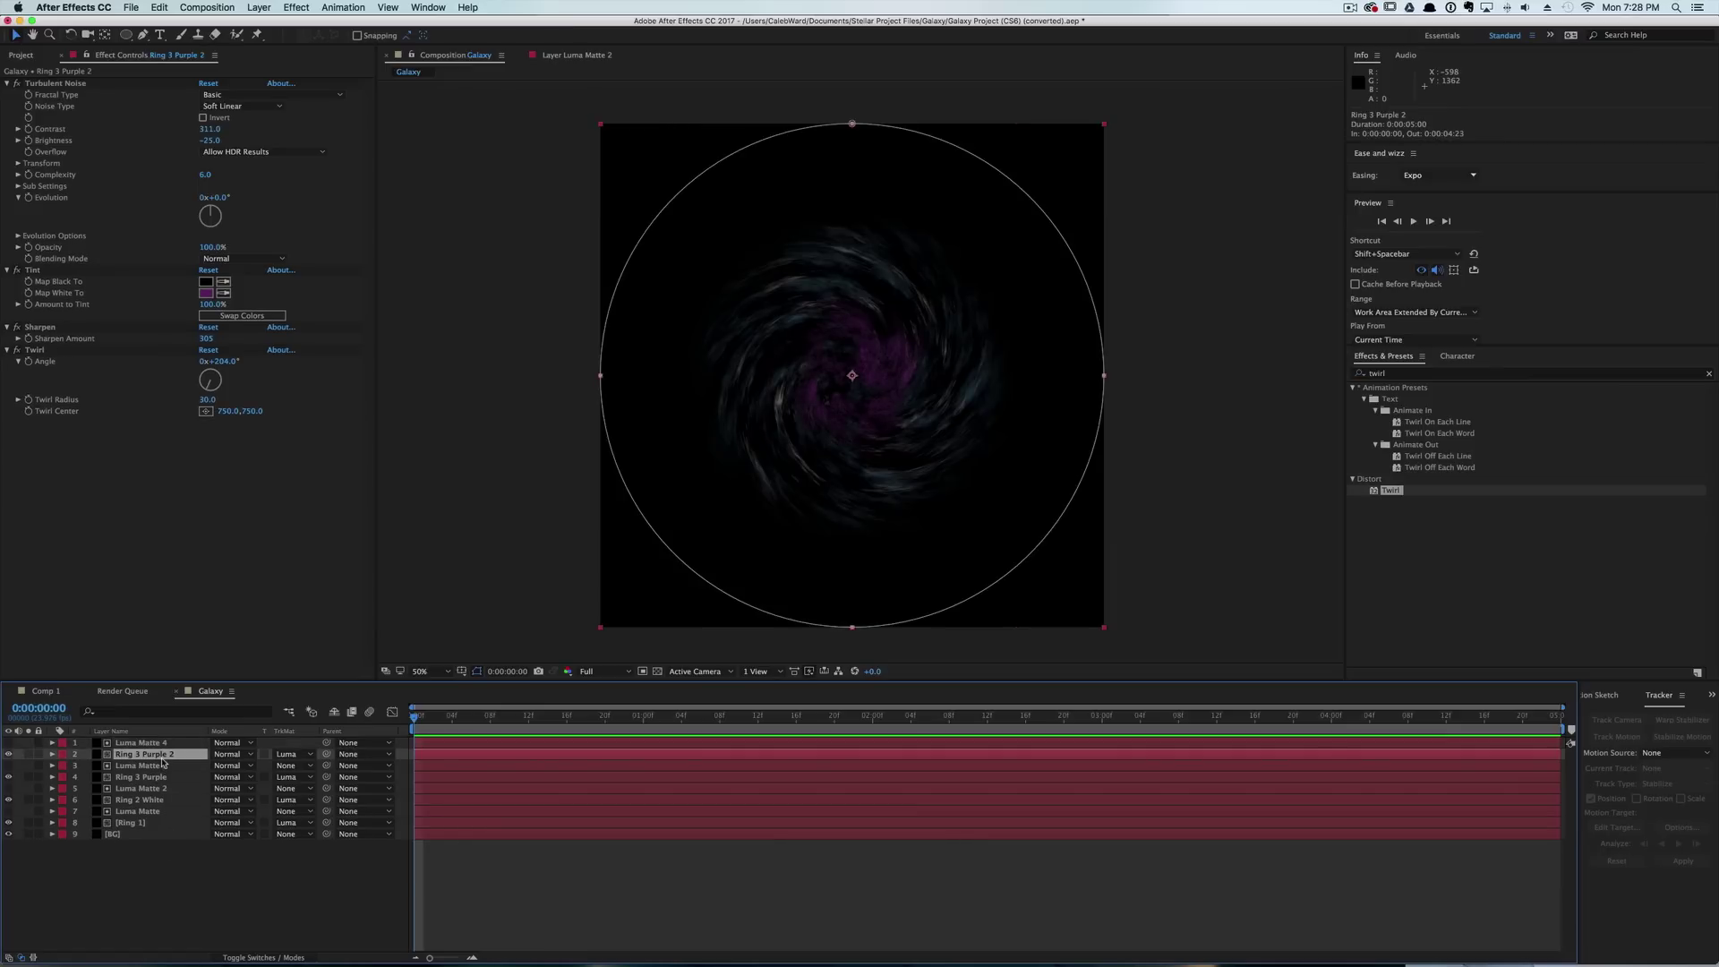
{"action": "key", "text": "Return"}
{"action": "type", "text": "L"}
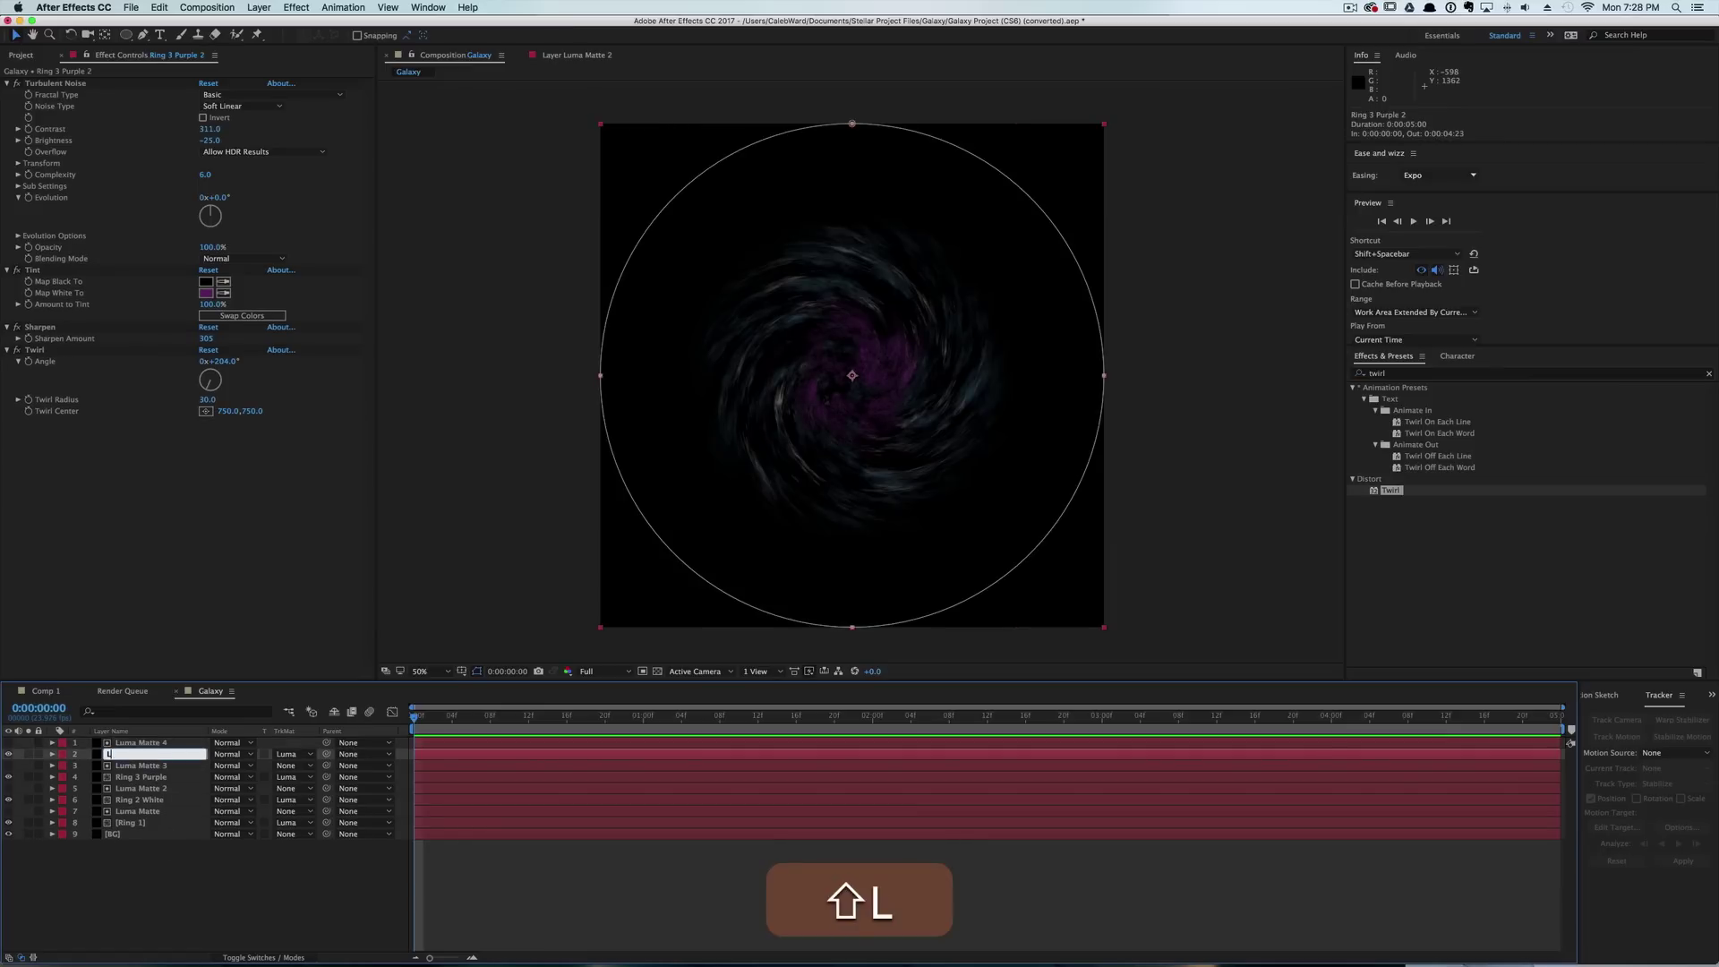
{"action": "key", "text": "BackSpace"}
{"action": "type", "text": "Nucleus"}
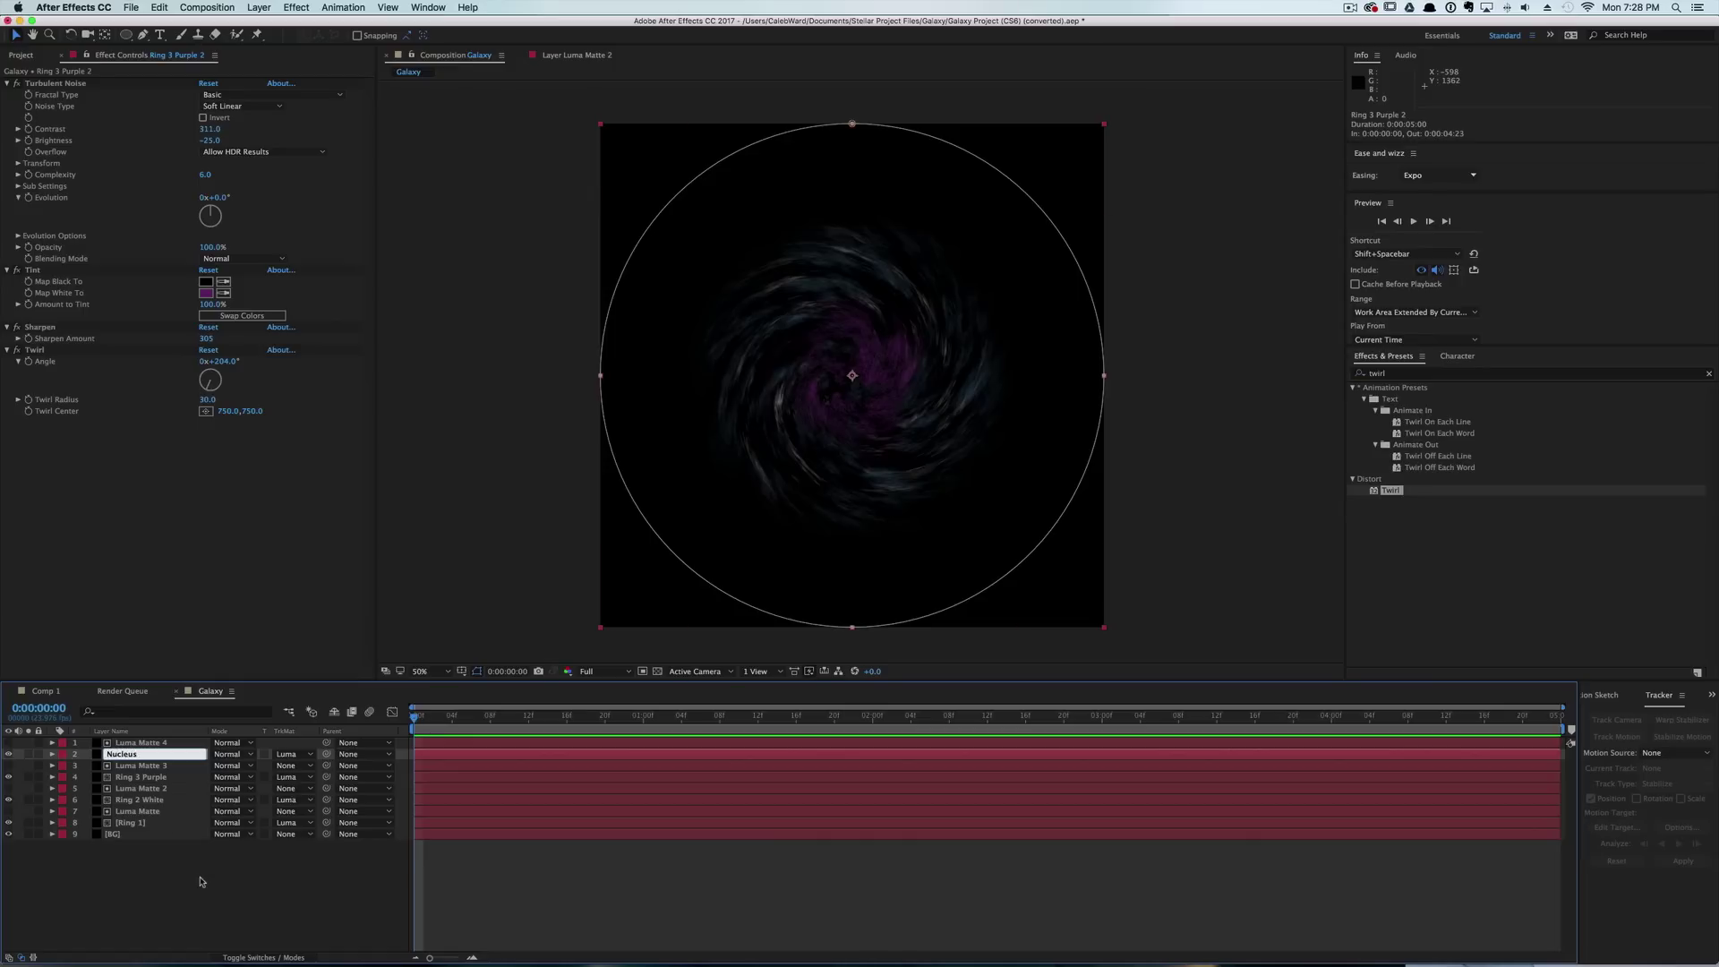
{"action": "key", "text": "Return"}
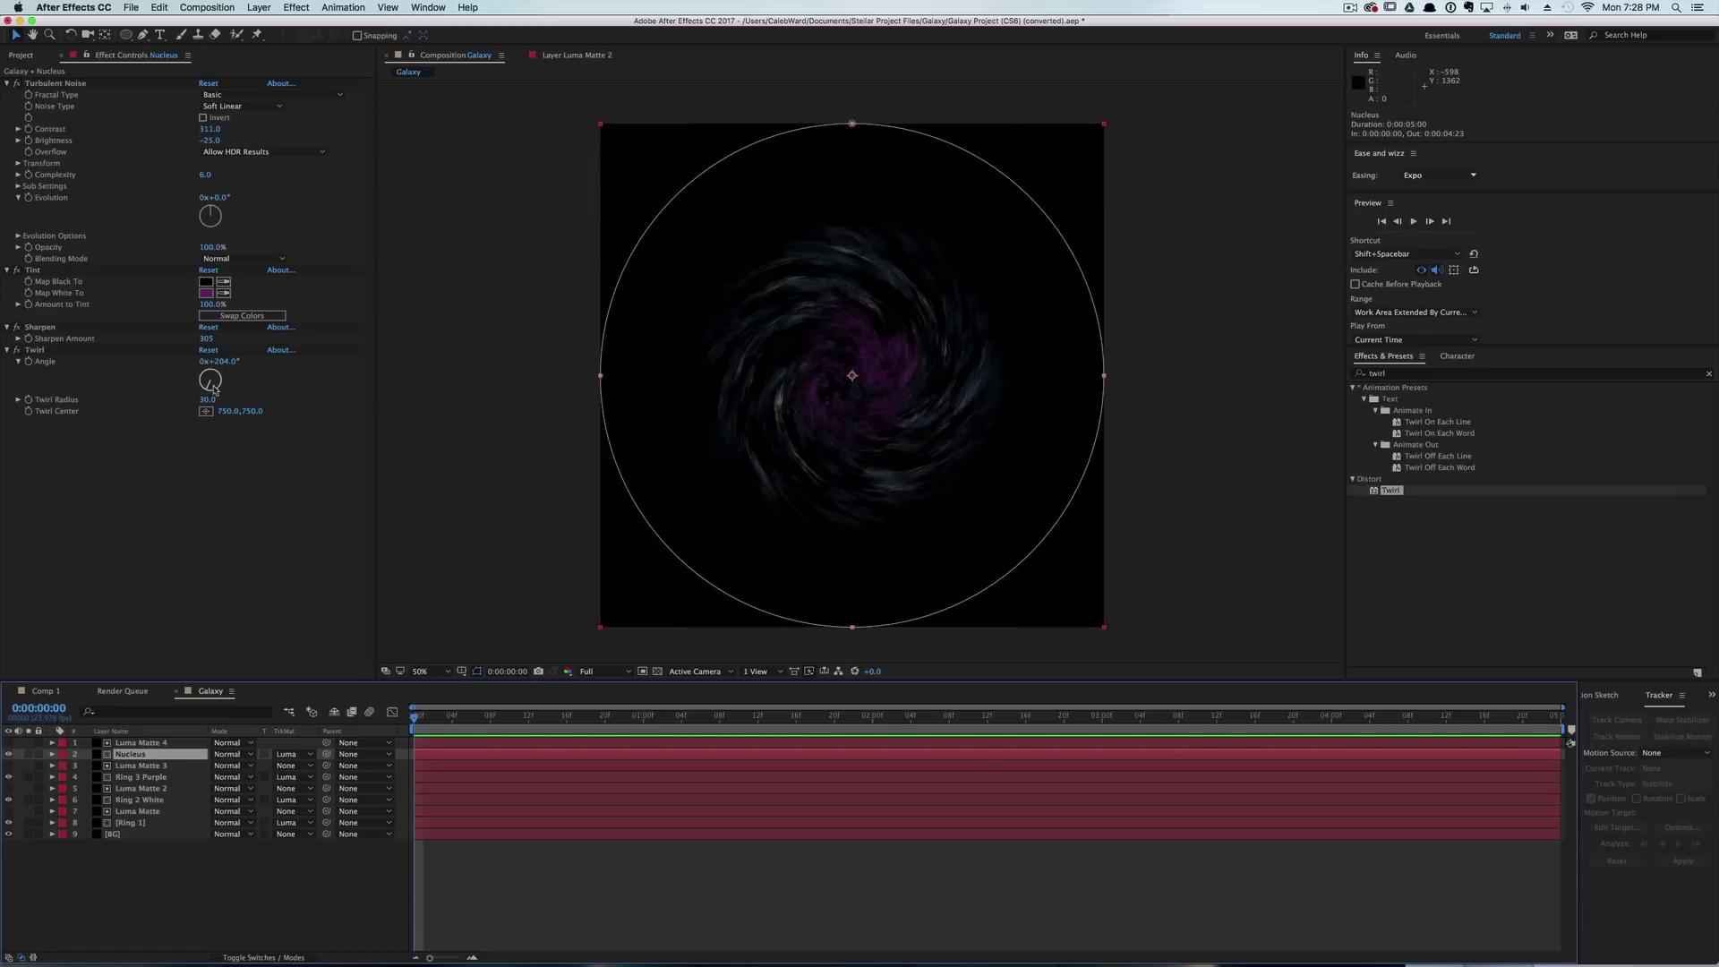
Change Nucleus's Tint so that white maps to pale yellow EAE8BD.
{"action": "left_click", "coordinate": [206, 292]}
{"action": "left_click", "coordinate": [959, 612]}
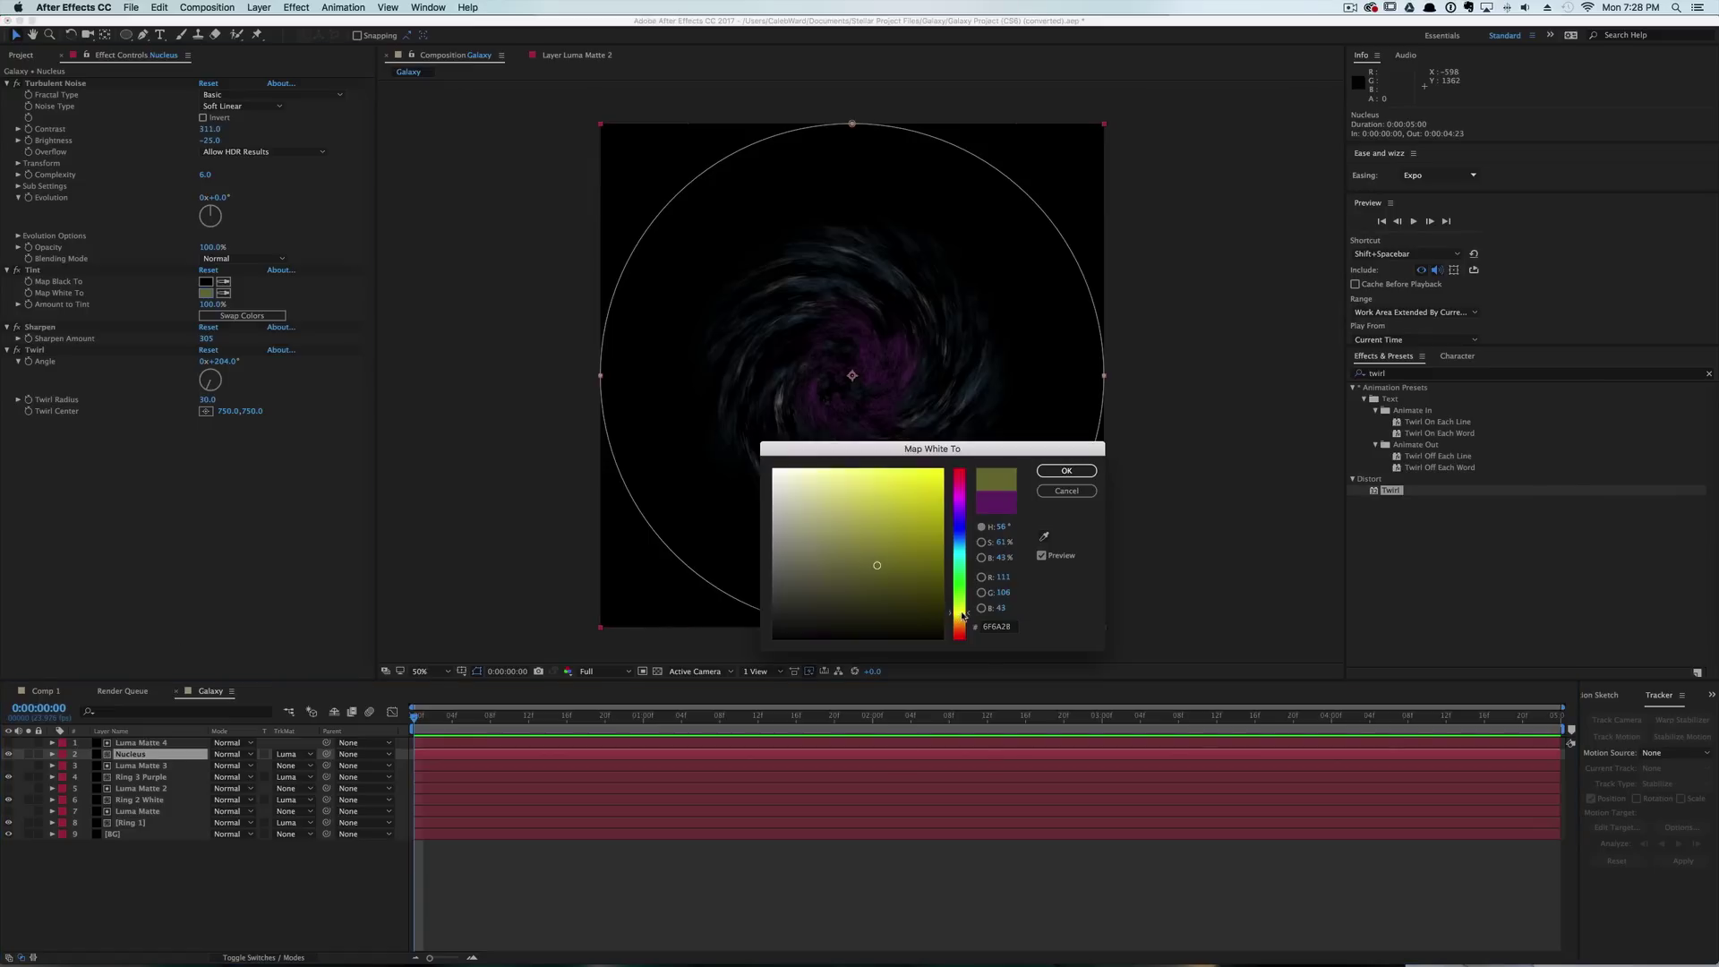
{"action": "left_click_drag", "start_coordinate": [834, 507], "coordinate": [805, 483]}
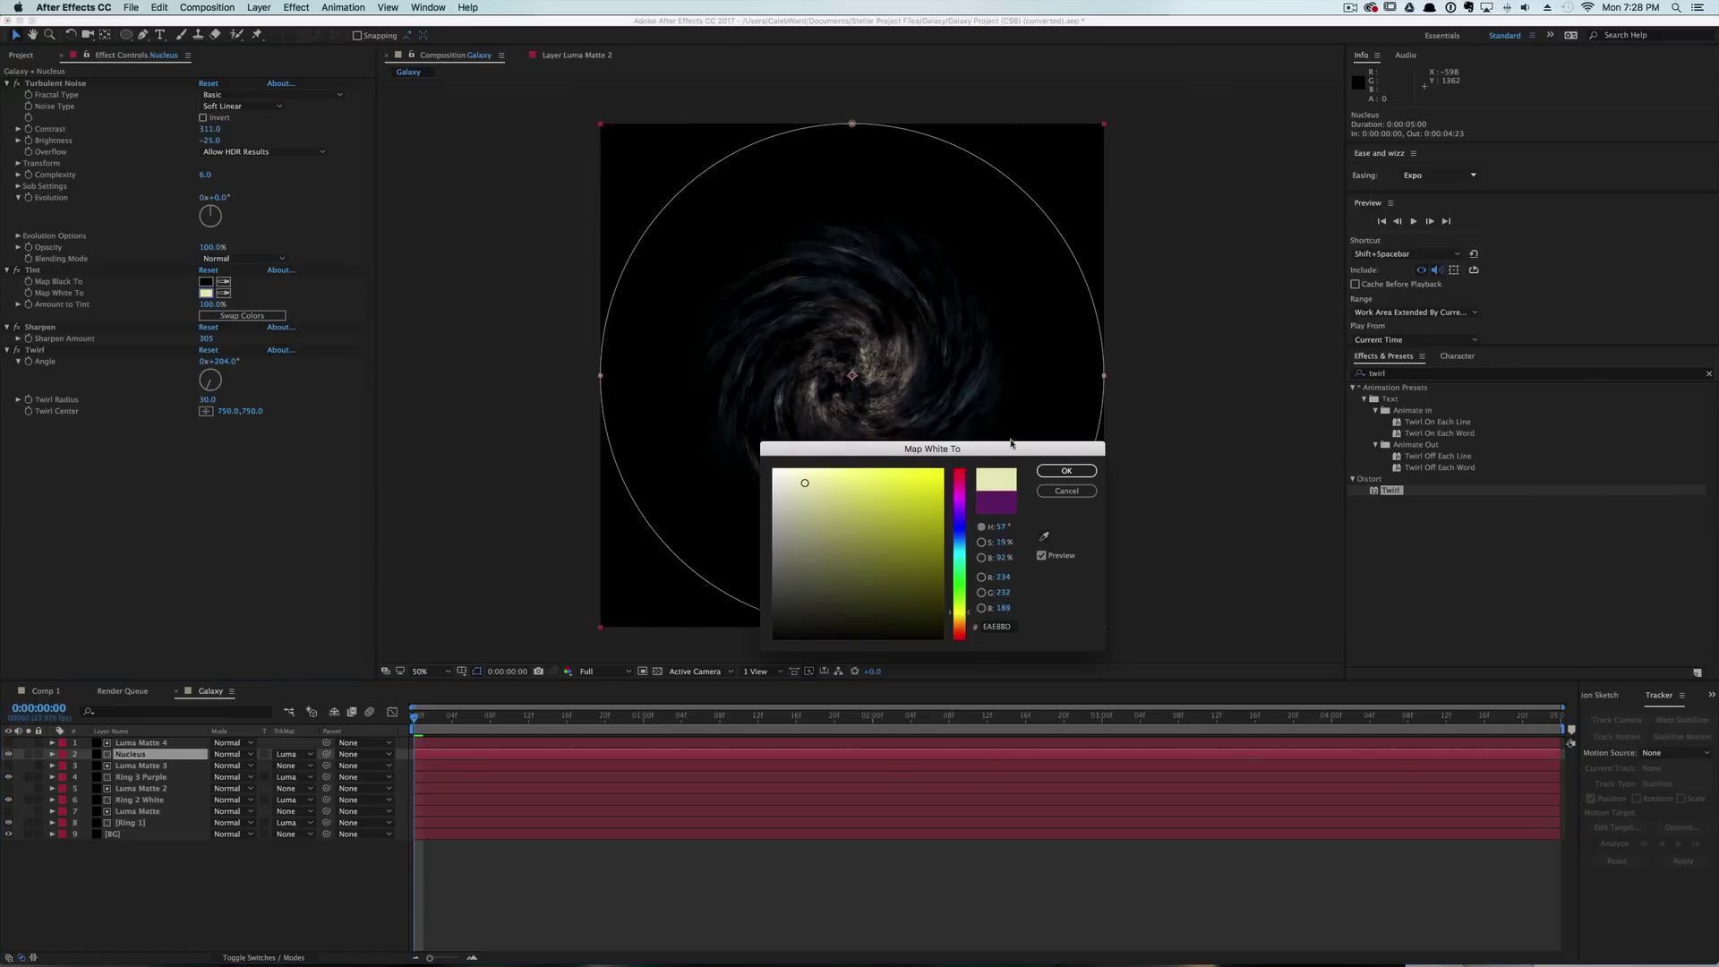
{"action": "left_click", "coordinate": [1040, 473]}
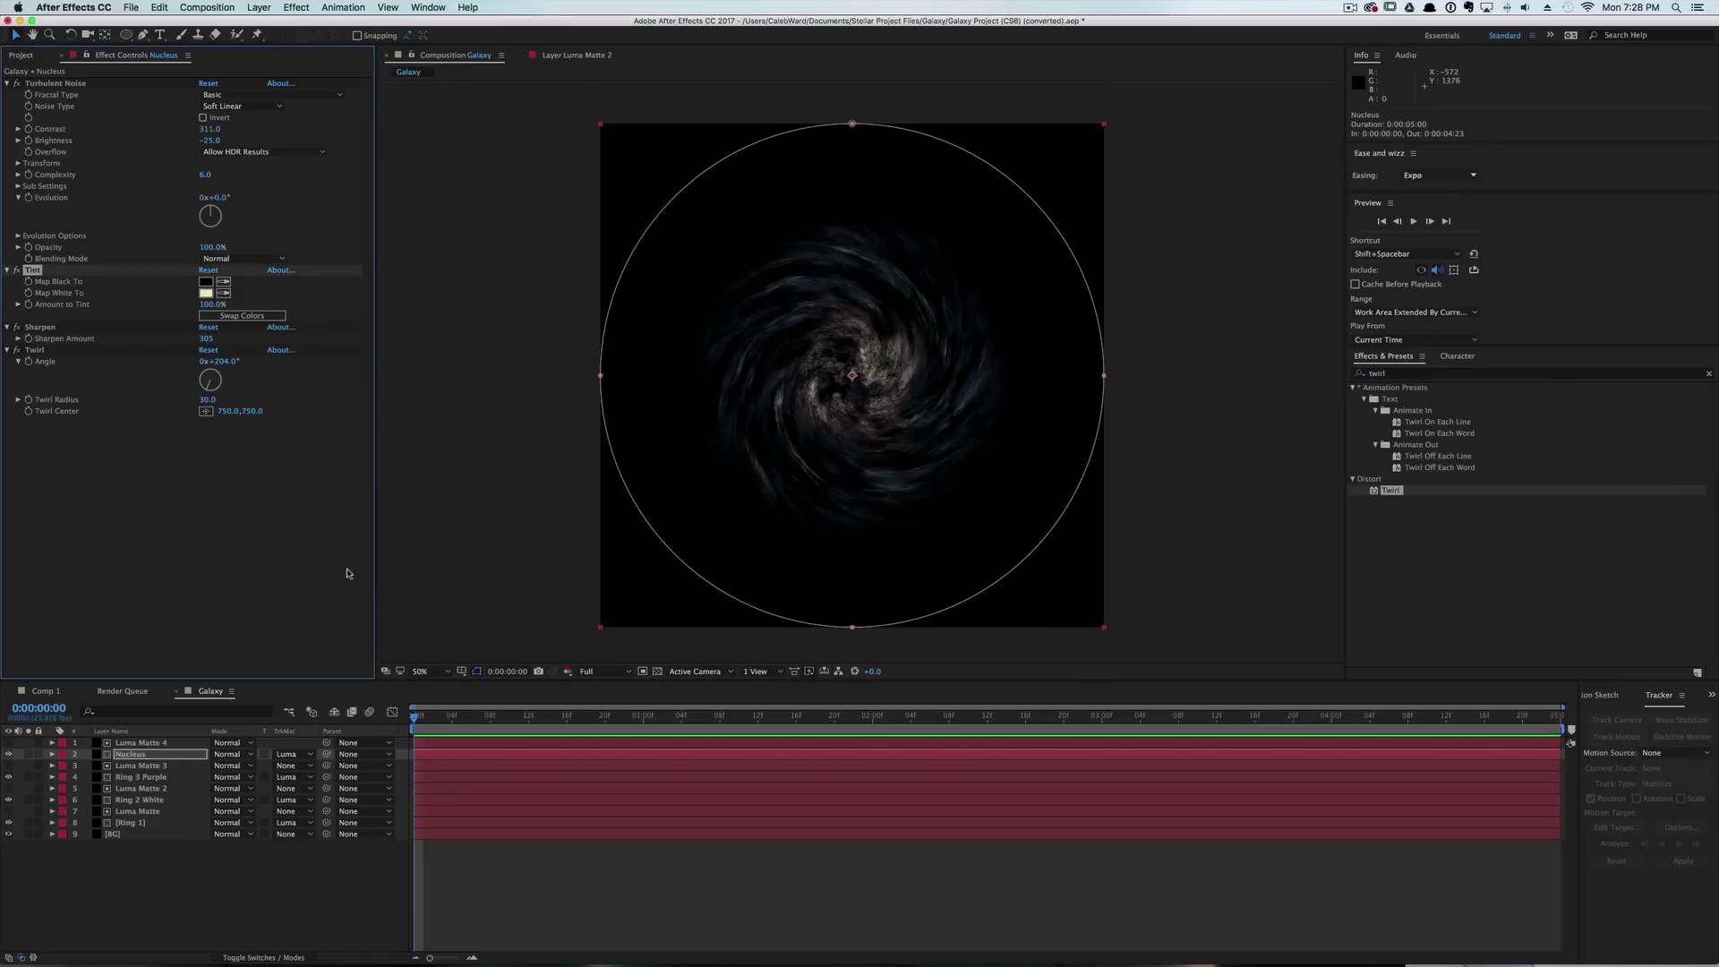
Raise Luma Matte 4's Turbulent Noise brightness to about 61 and increase its random seed.
{"action": "left_click", "coordinate": [151, 744]}
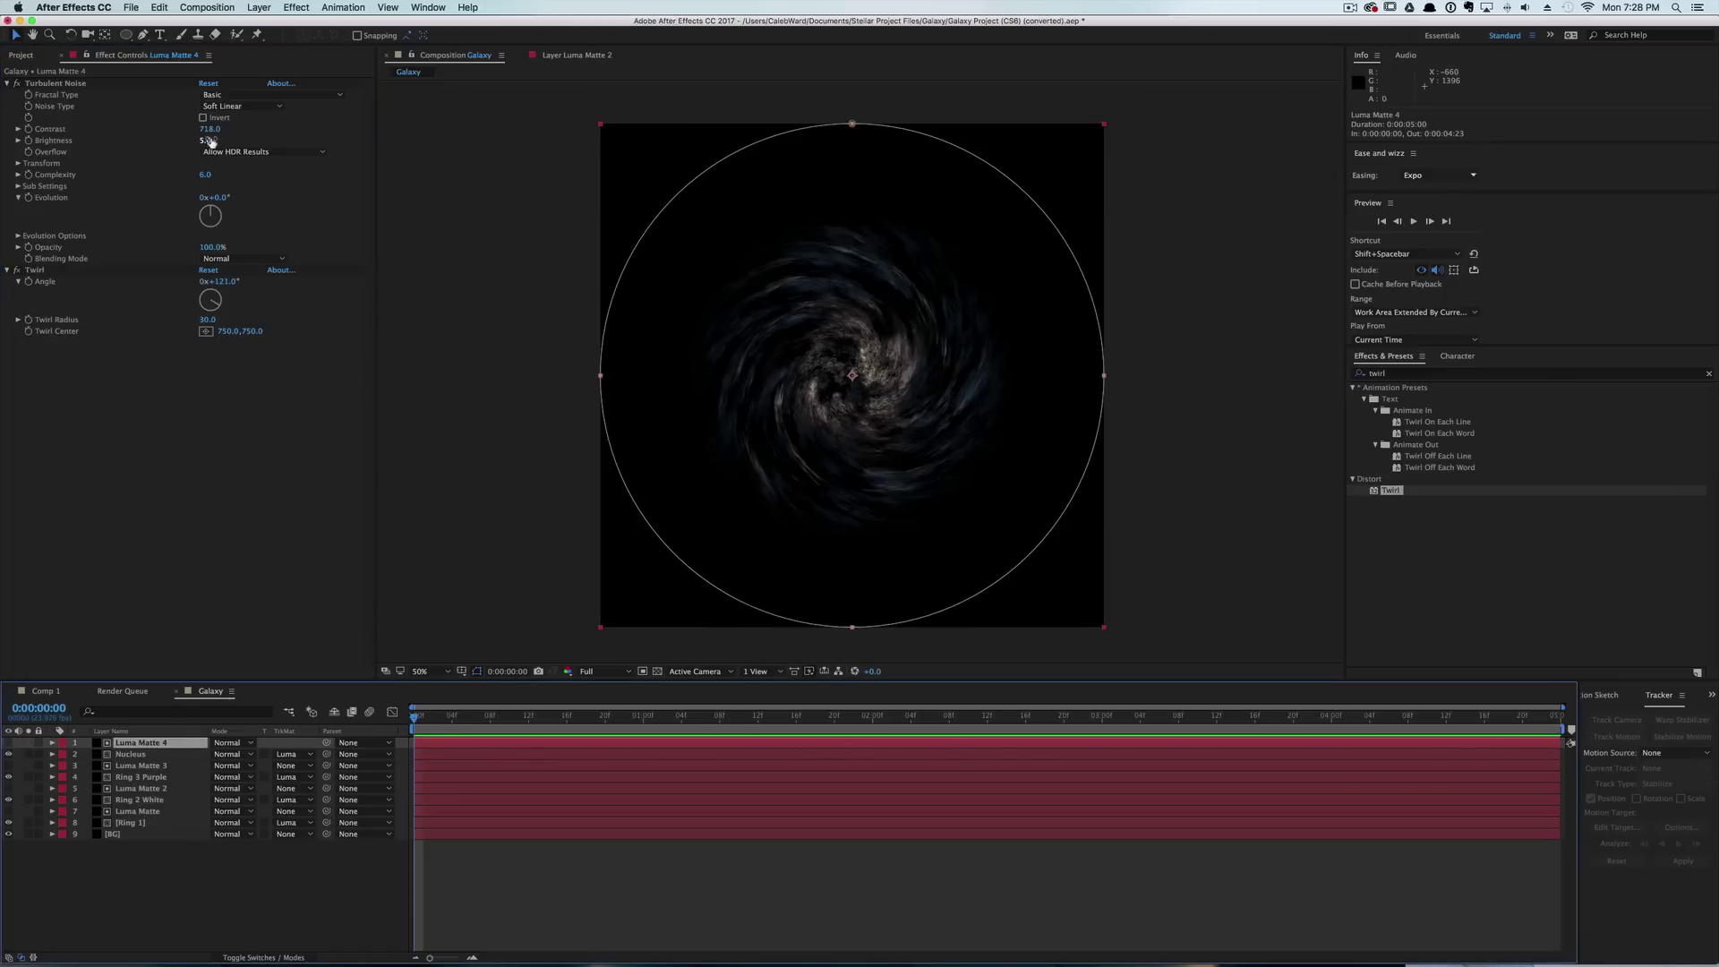
{"action": "left_click_drag", "start_coordinate": [211, 142], "coordinate": [248, 139]}
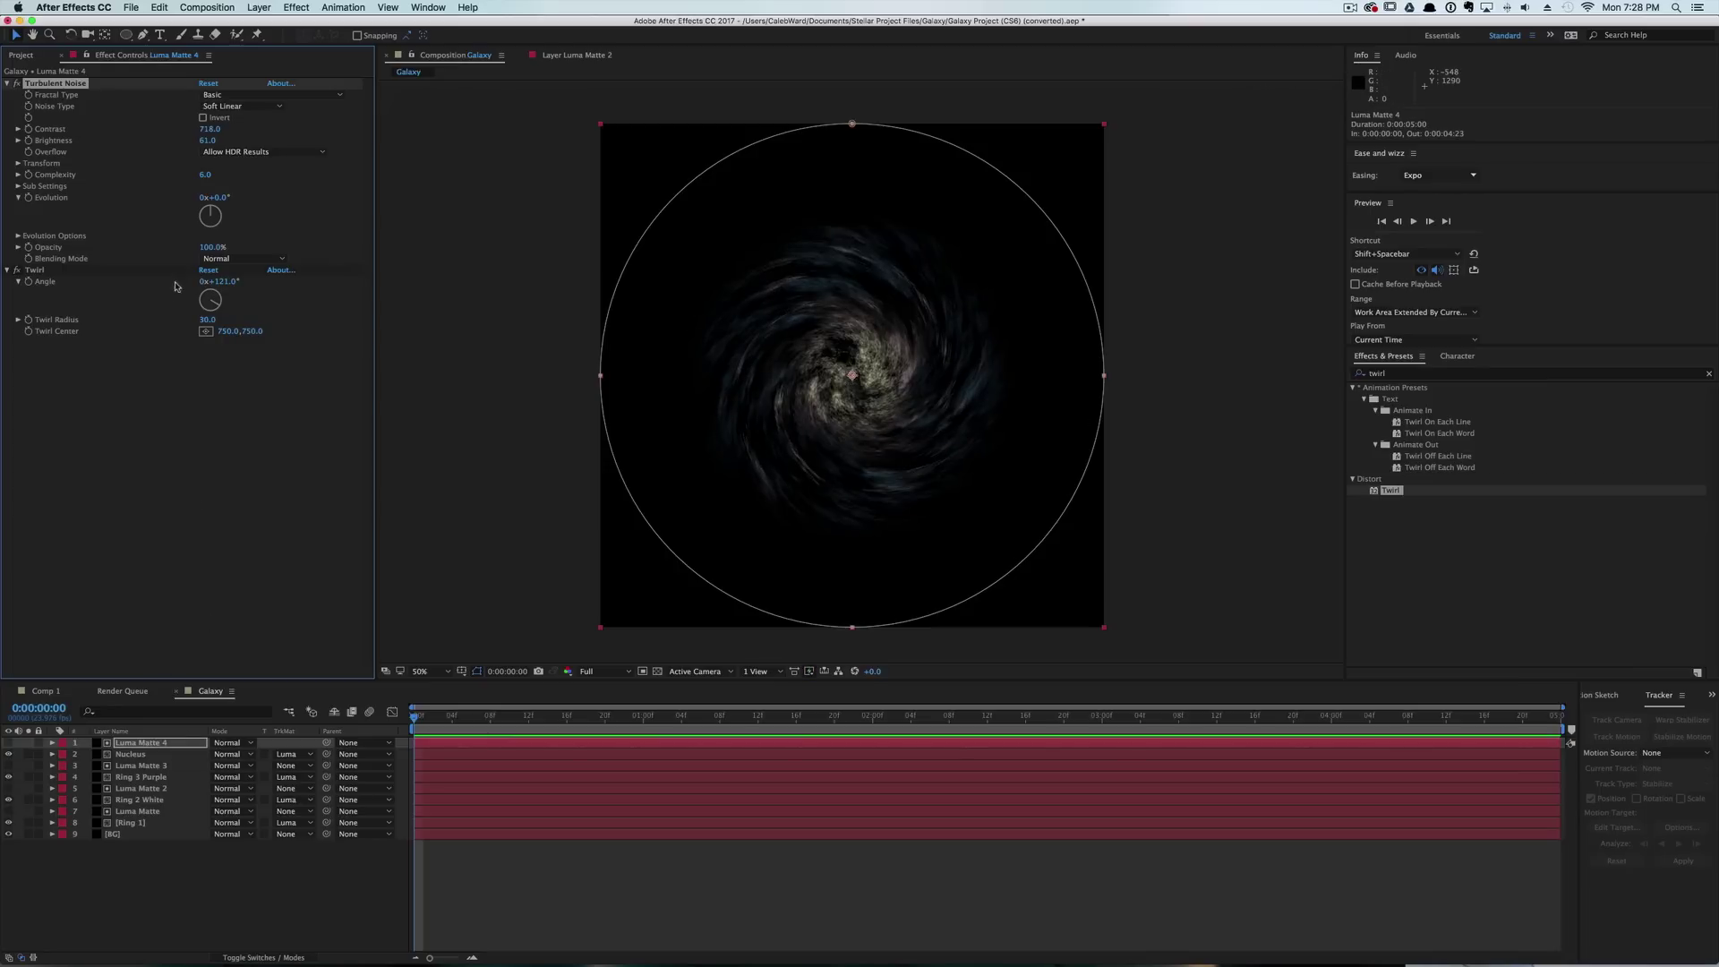
{"action": "left_click", "coordinate": [15, 236]}
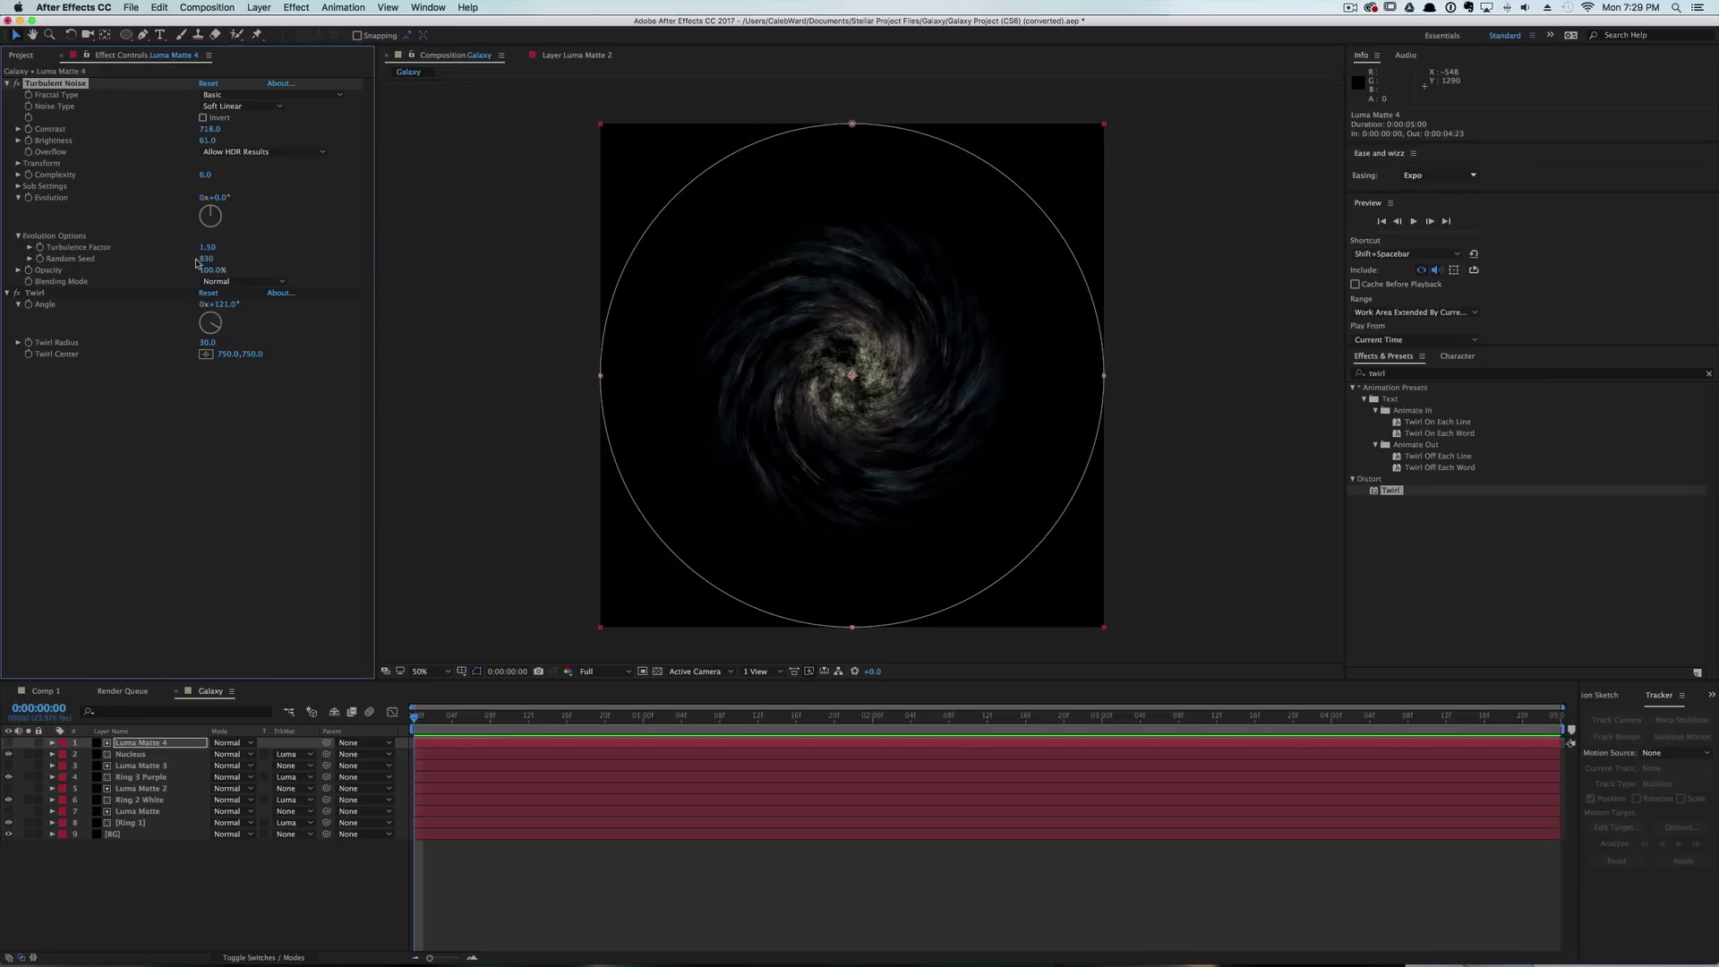
{"action": "left_click_drag", "start_coordinate": [197, 262], "coordinate": [250, 260]}
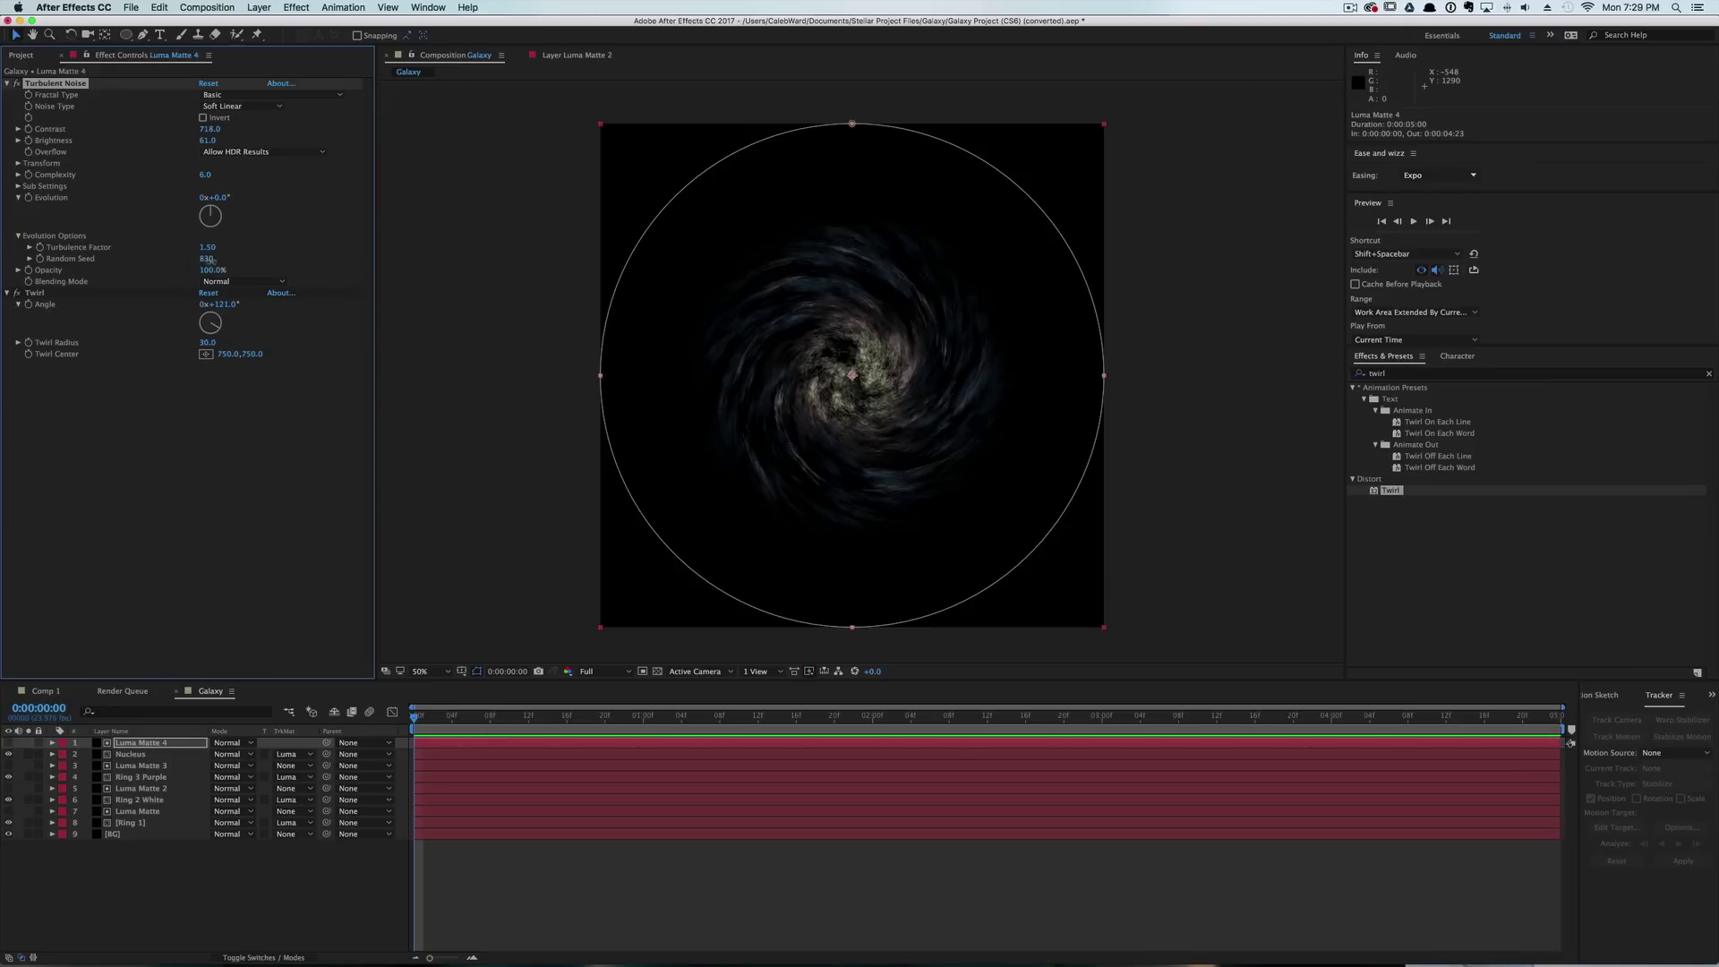
Set the Nucleus layer's Turbulent Noise random seed to 920.
{"action": "left_click", "coordinate": [158, 755]}
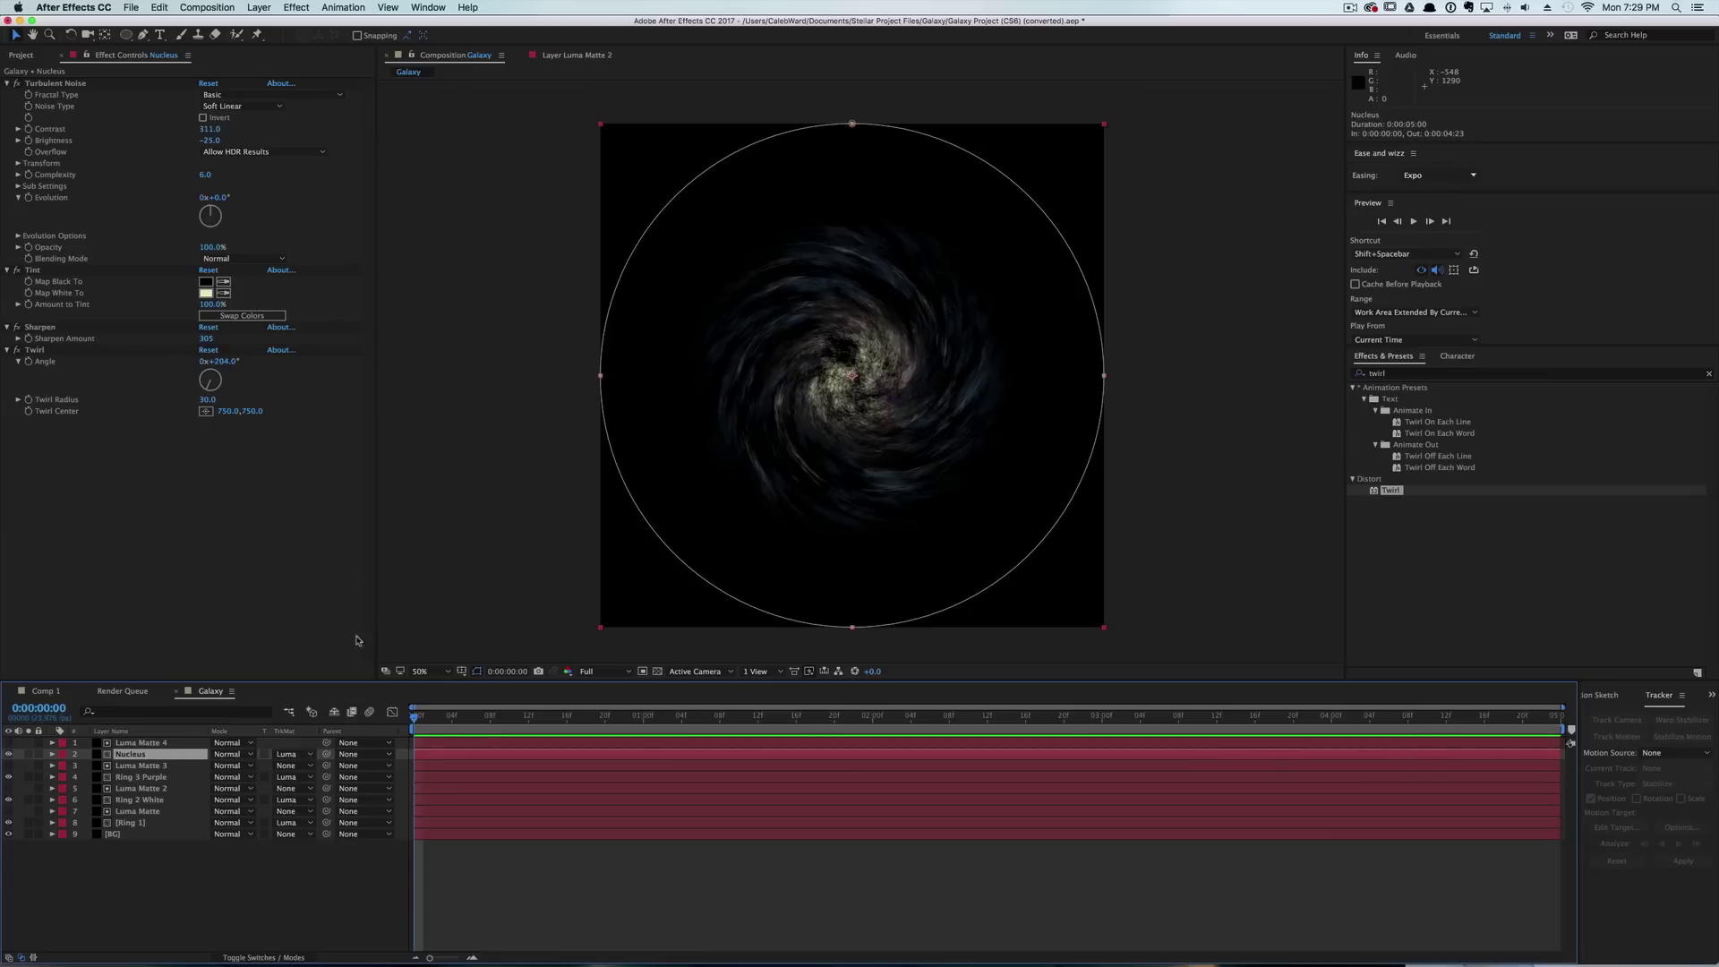
{"action": "left_click", "coordinate": [17, 237]}
{"action": "left_click_drag", "start_coordinate": [204, 261], "coordinate": [262, 261]}
{"action": "left_click", "coordinate": [545, 529]}
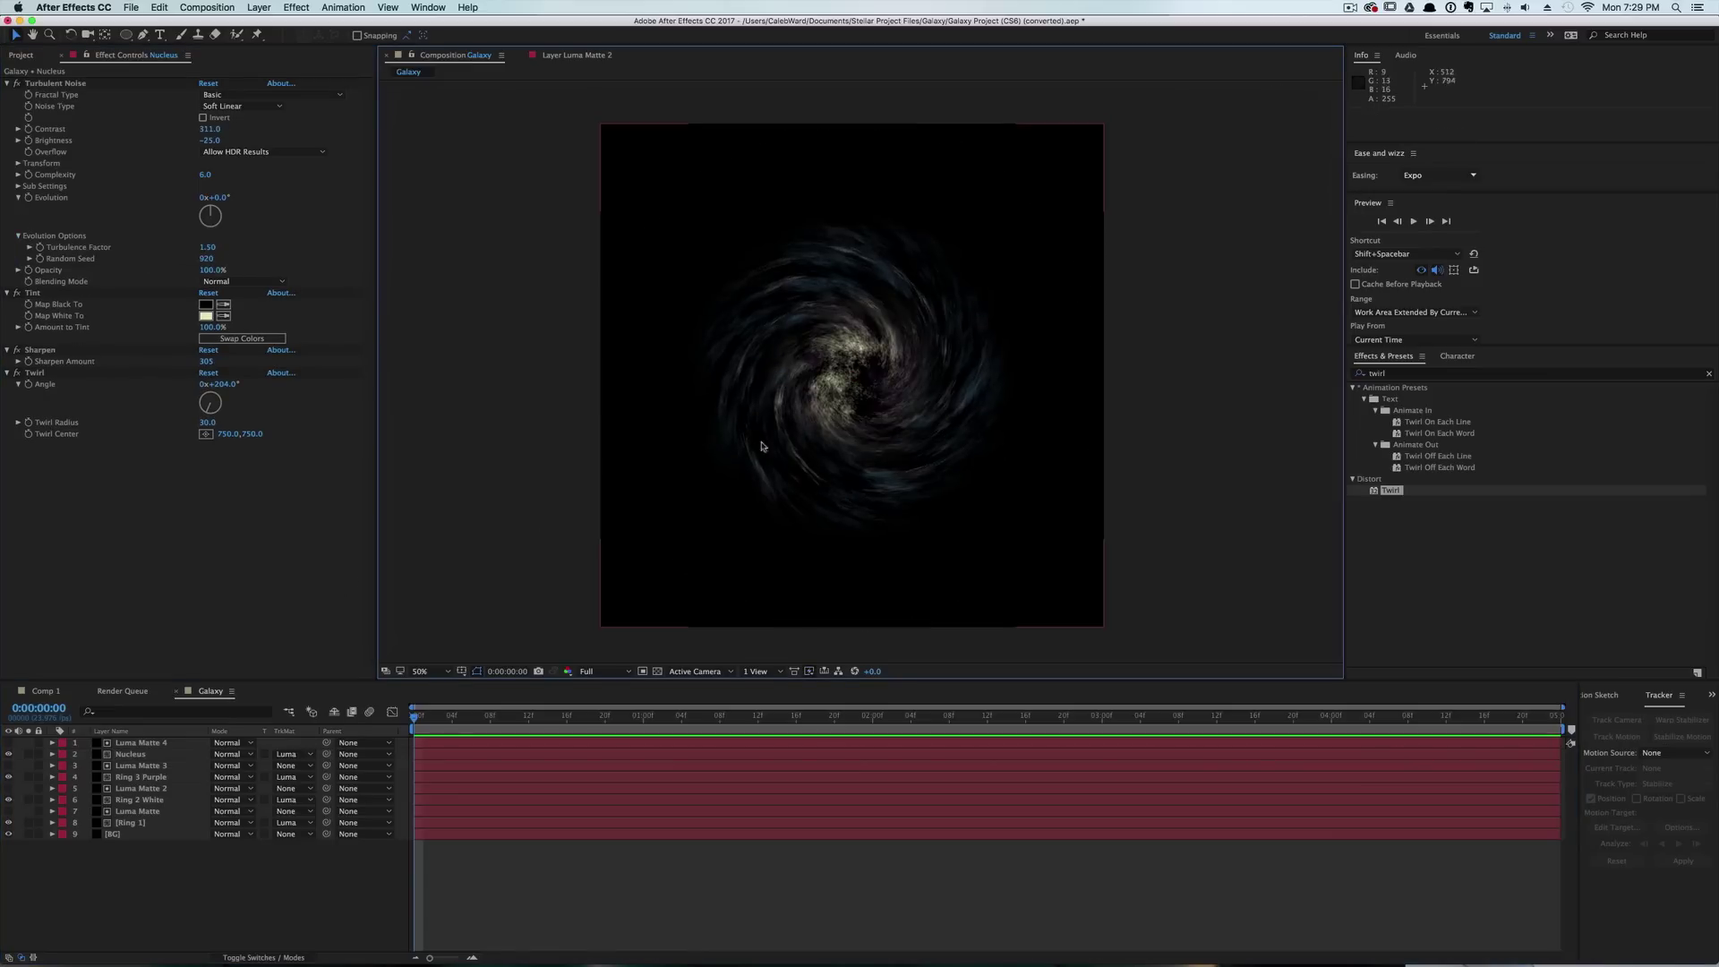
{"action": "key", "text": "period"}
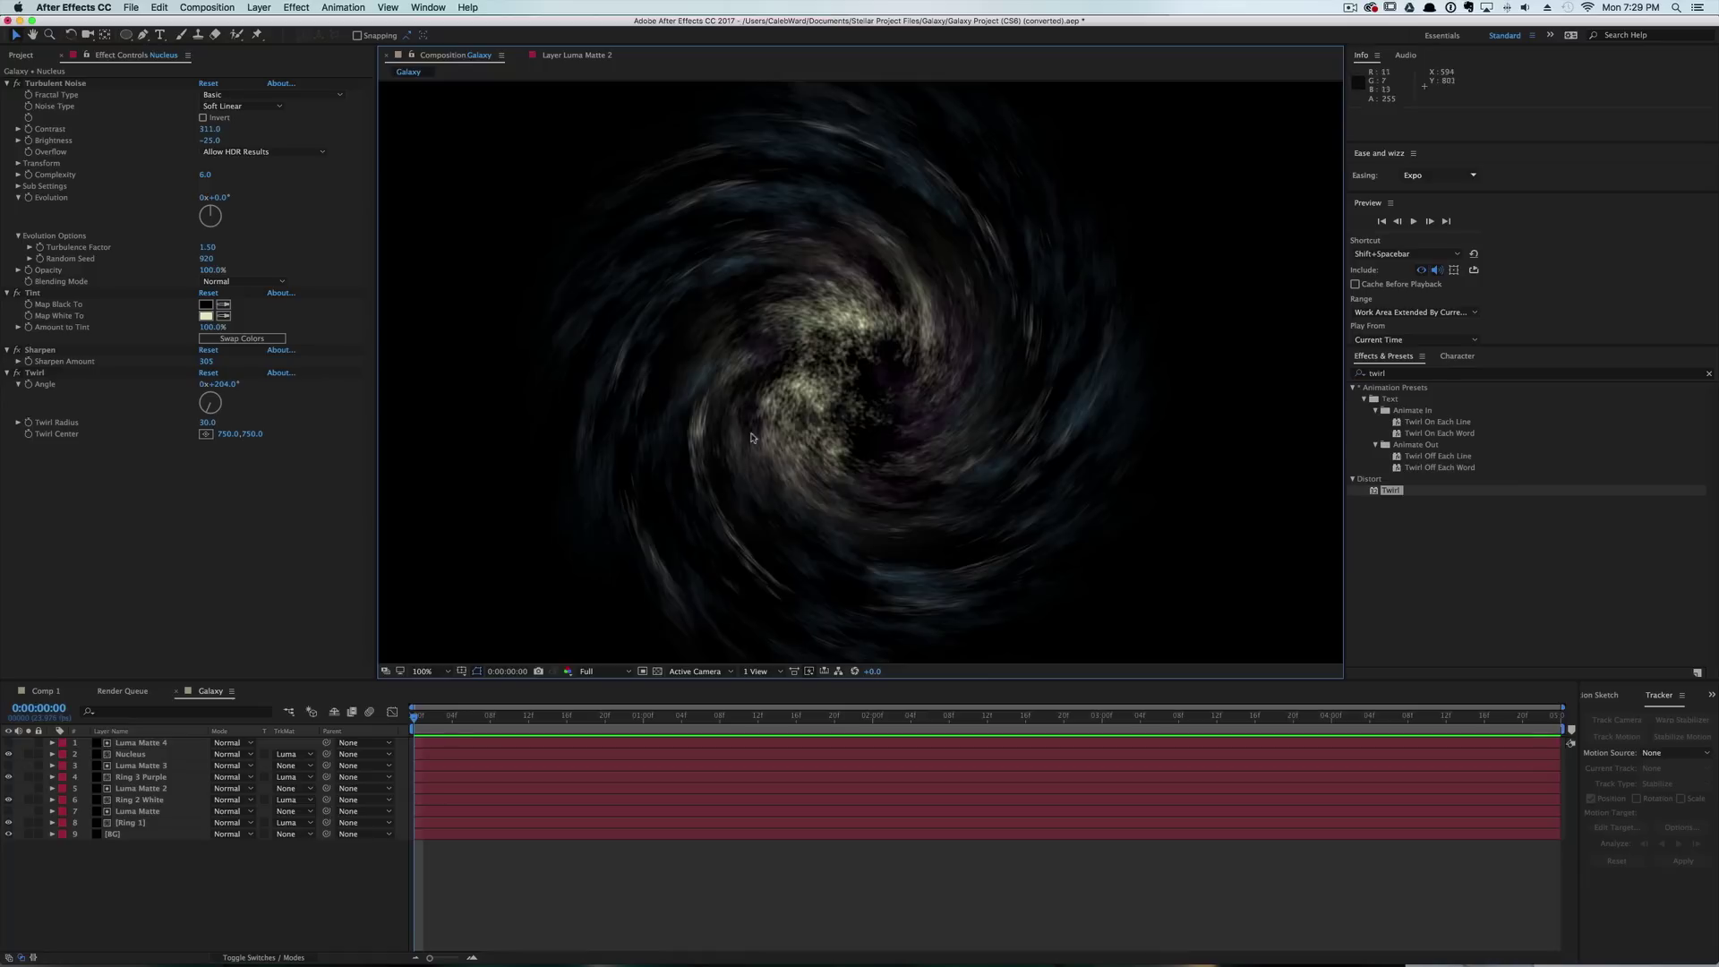
Set the blending mode of Ring 1, Ring 2 White, Ring 3 Purple and Nucleus to Add and inspect the galaxy up close.
{"action": "left_click", "coordinate": [127, 824]}
{"action": "left_click", "coordinate": [132, 803], "text": "super"}
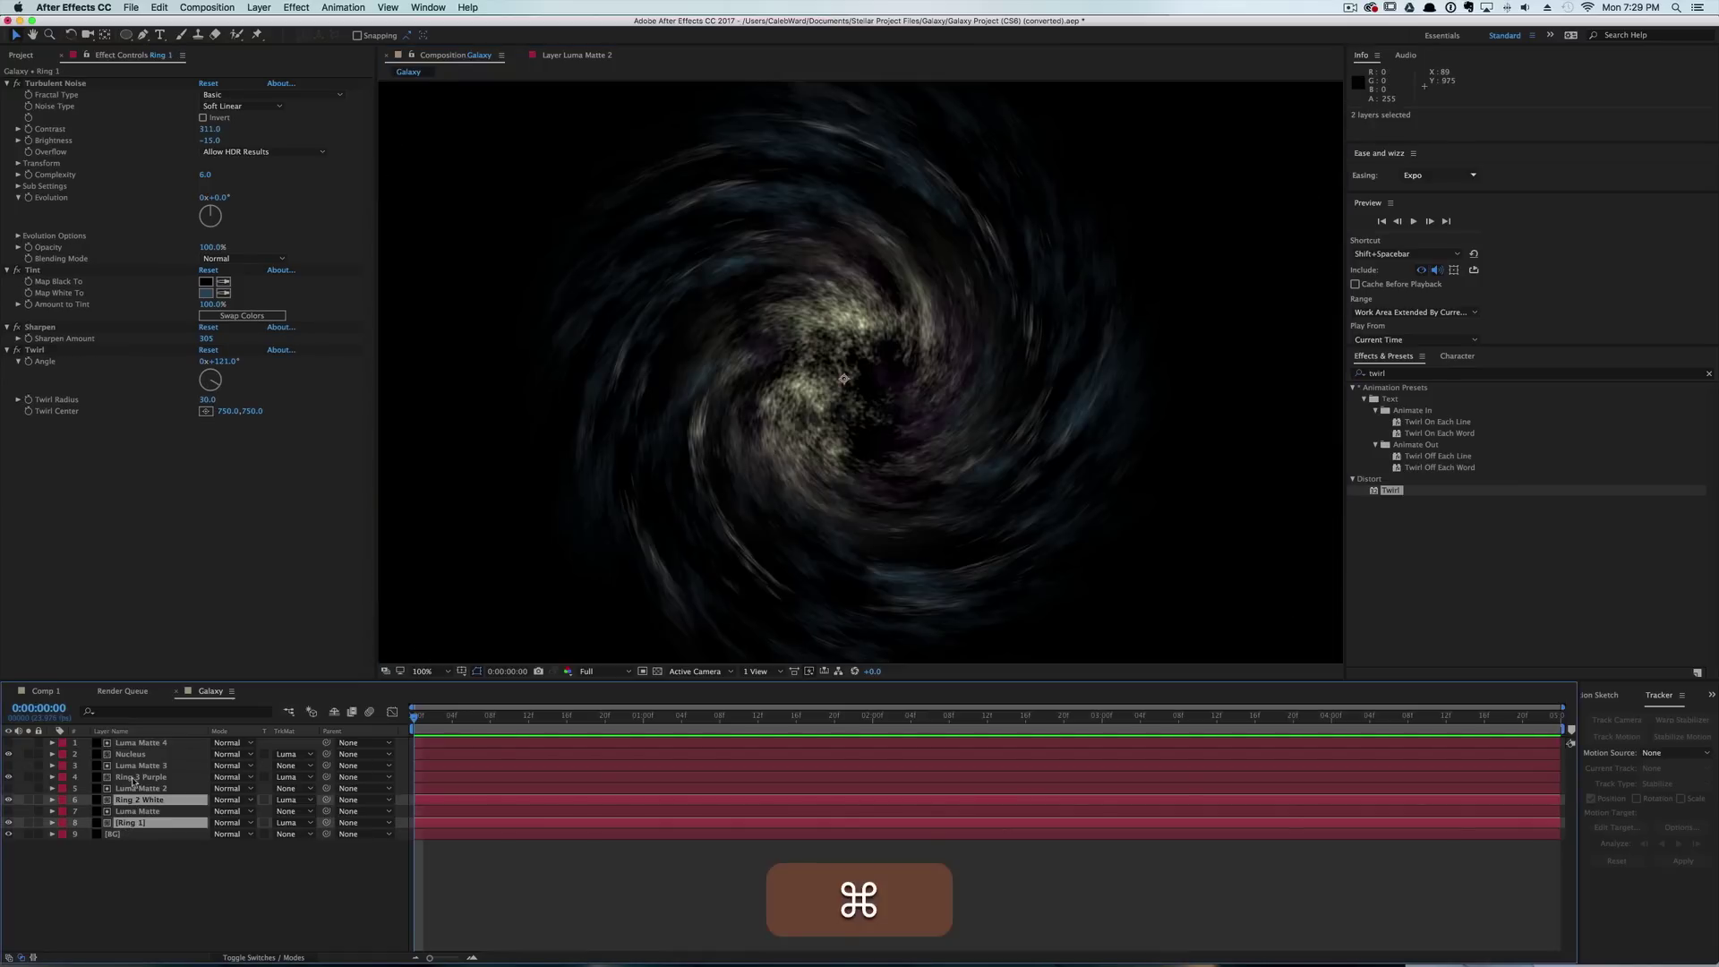
{"action": "left_click", "coordinate": [135, 778], "text": "super"}
{"action": "left_click", "coordinate": [136, 758], "text": "super"}
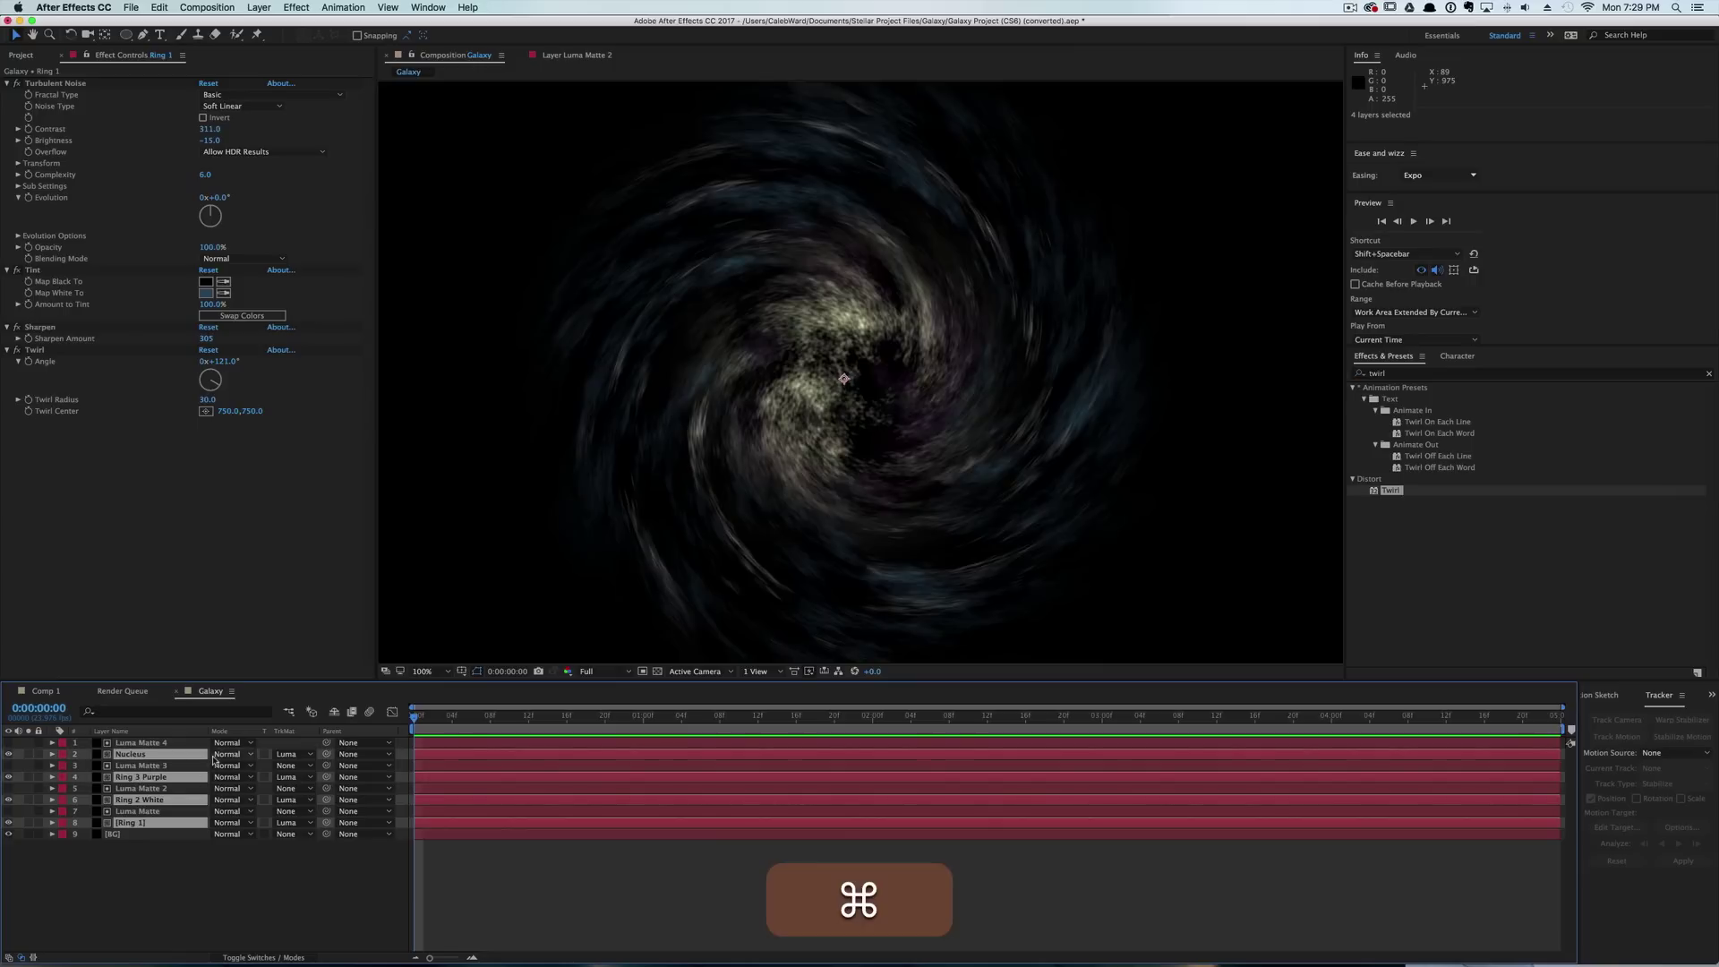
{"action": "left_click", "coordinate": [215, 760]}
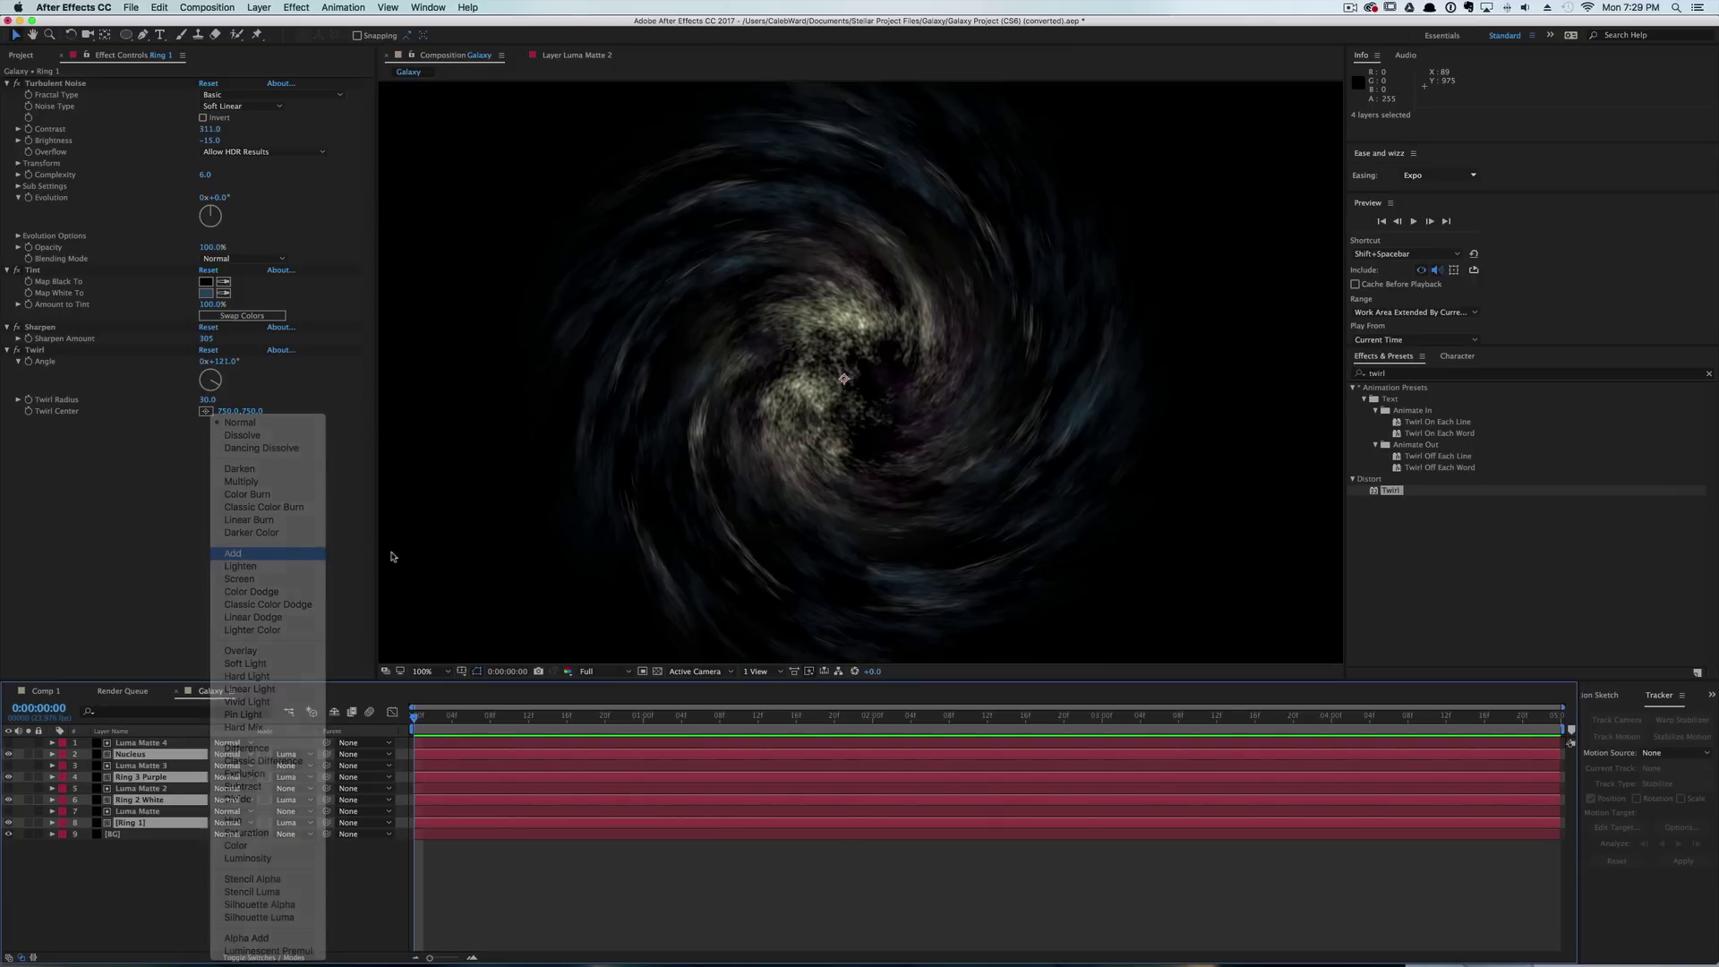
{"action": "key", "text": "Return"}
{"action": "key", "text": "comma"}
{"action": "key", "text": "comma"}
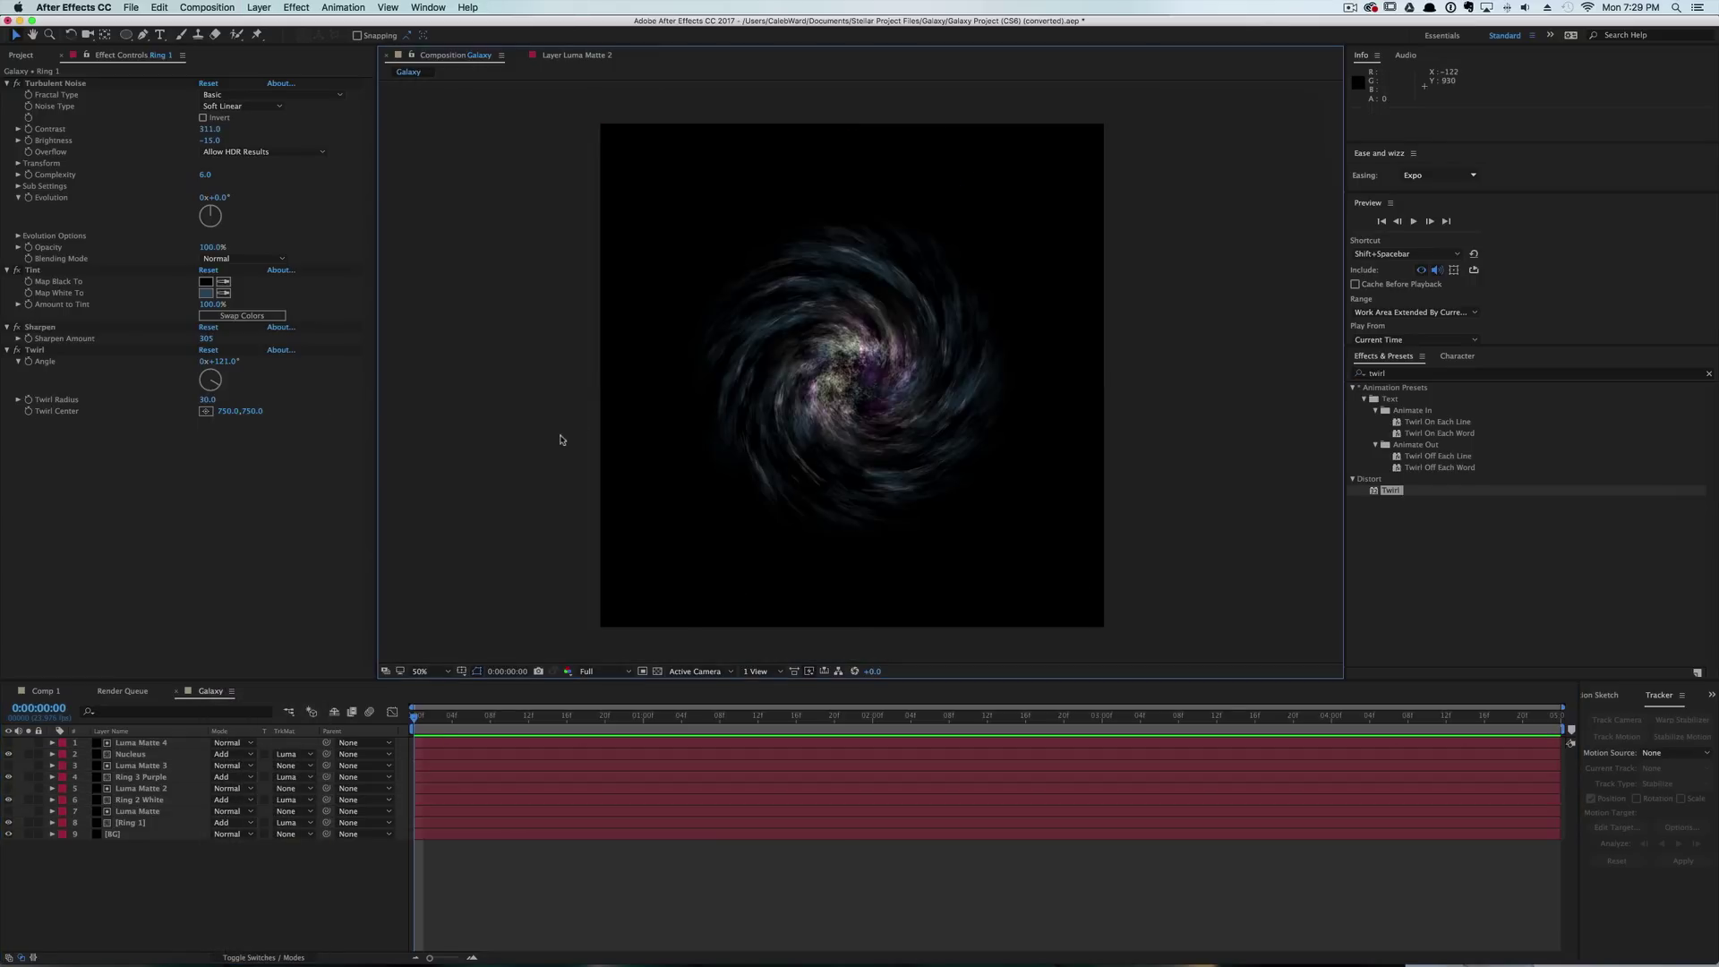
{"action": "key", "text": "period"}
{"action": "key", "text": "period"}
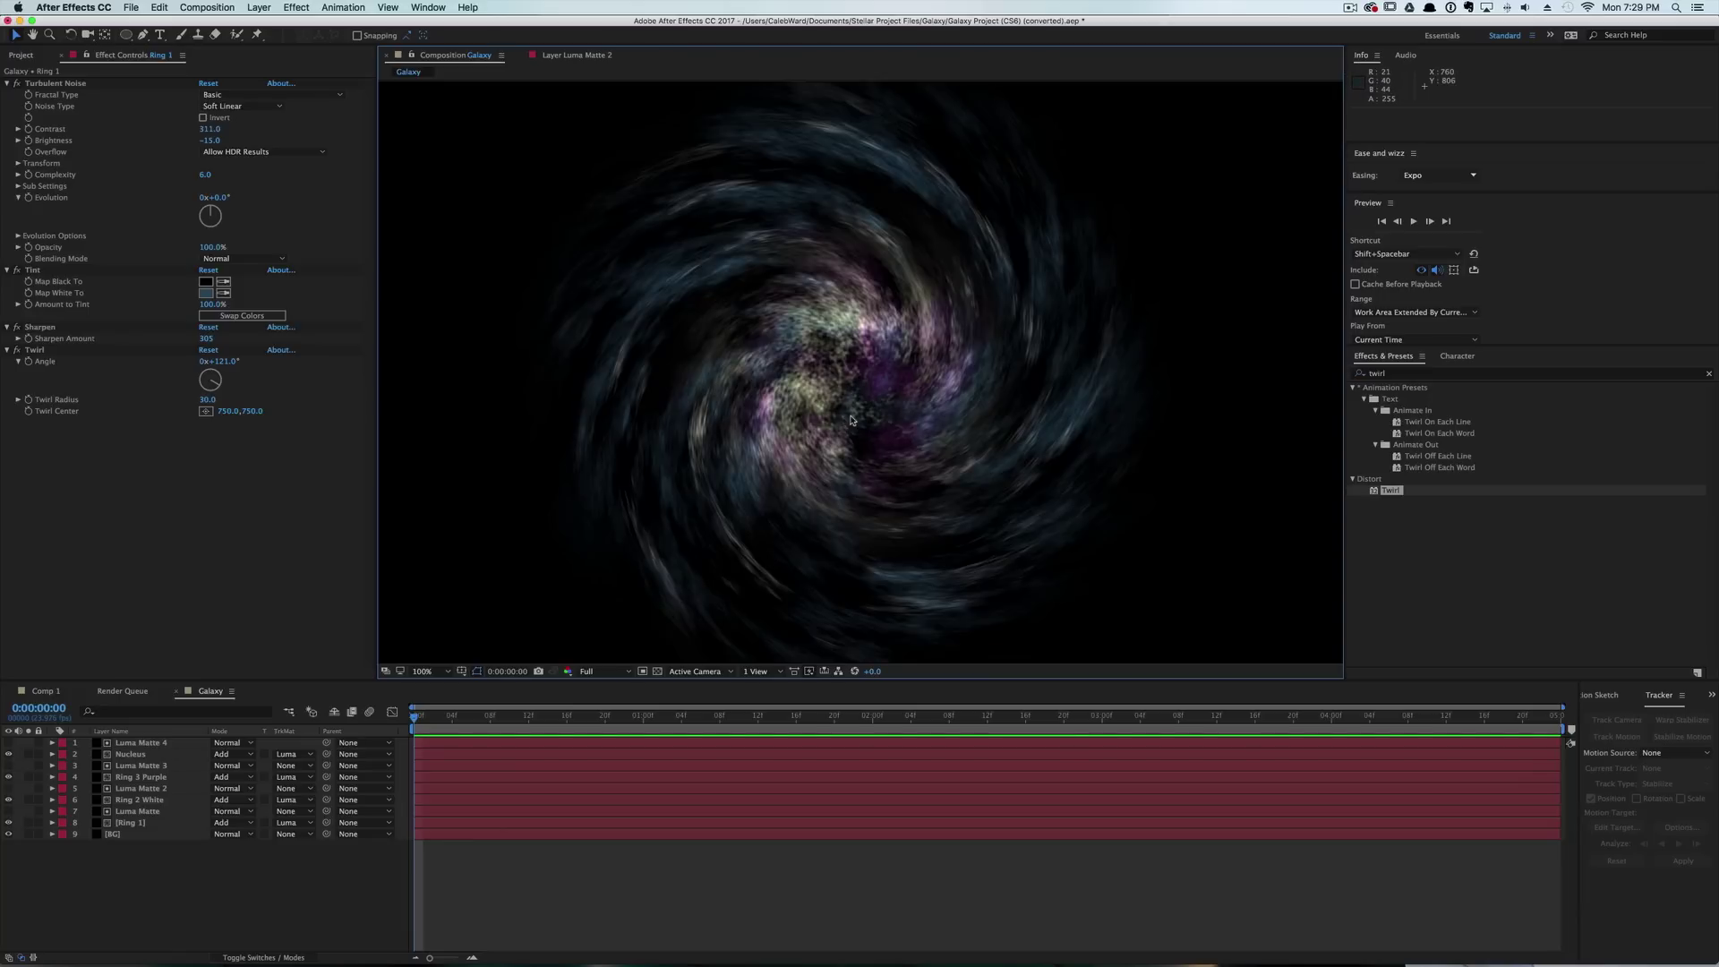
{"action": "key", "text": "comma"}
{"action": "key", "text": "comma"}
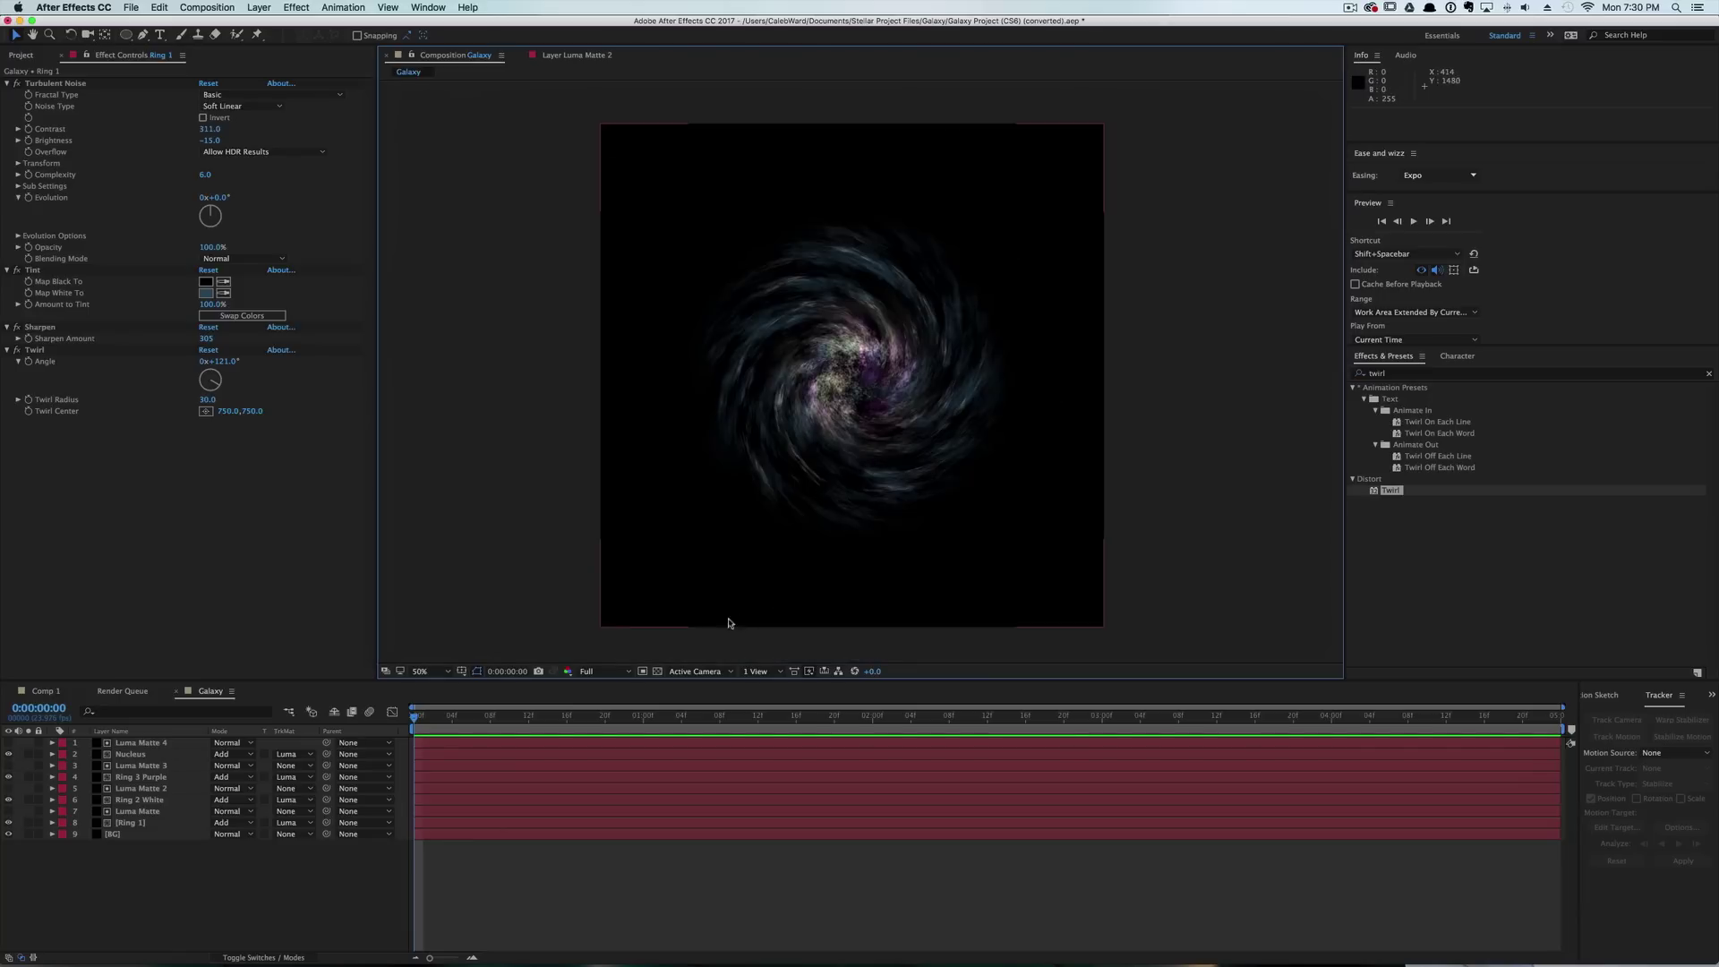
Duplicate the Luma Matte 4 and Nucleus layers together to brighten the galaxy's core.
{"action": "left_click", "coordinate": [135, 754]}
{"action": "left_click", "coordinate": [160, 744], "text": "shift"}
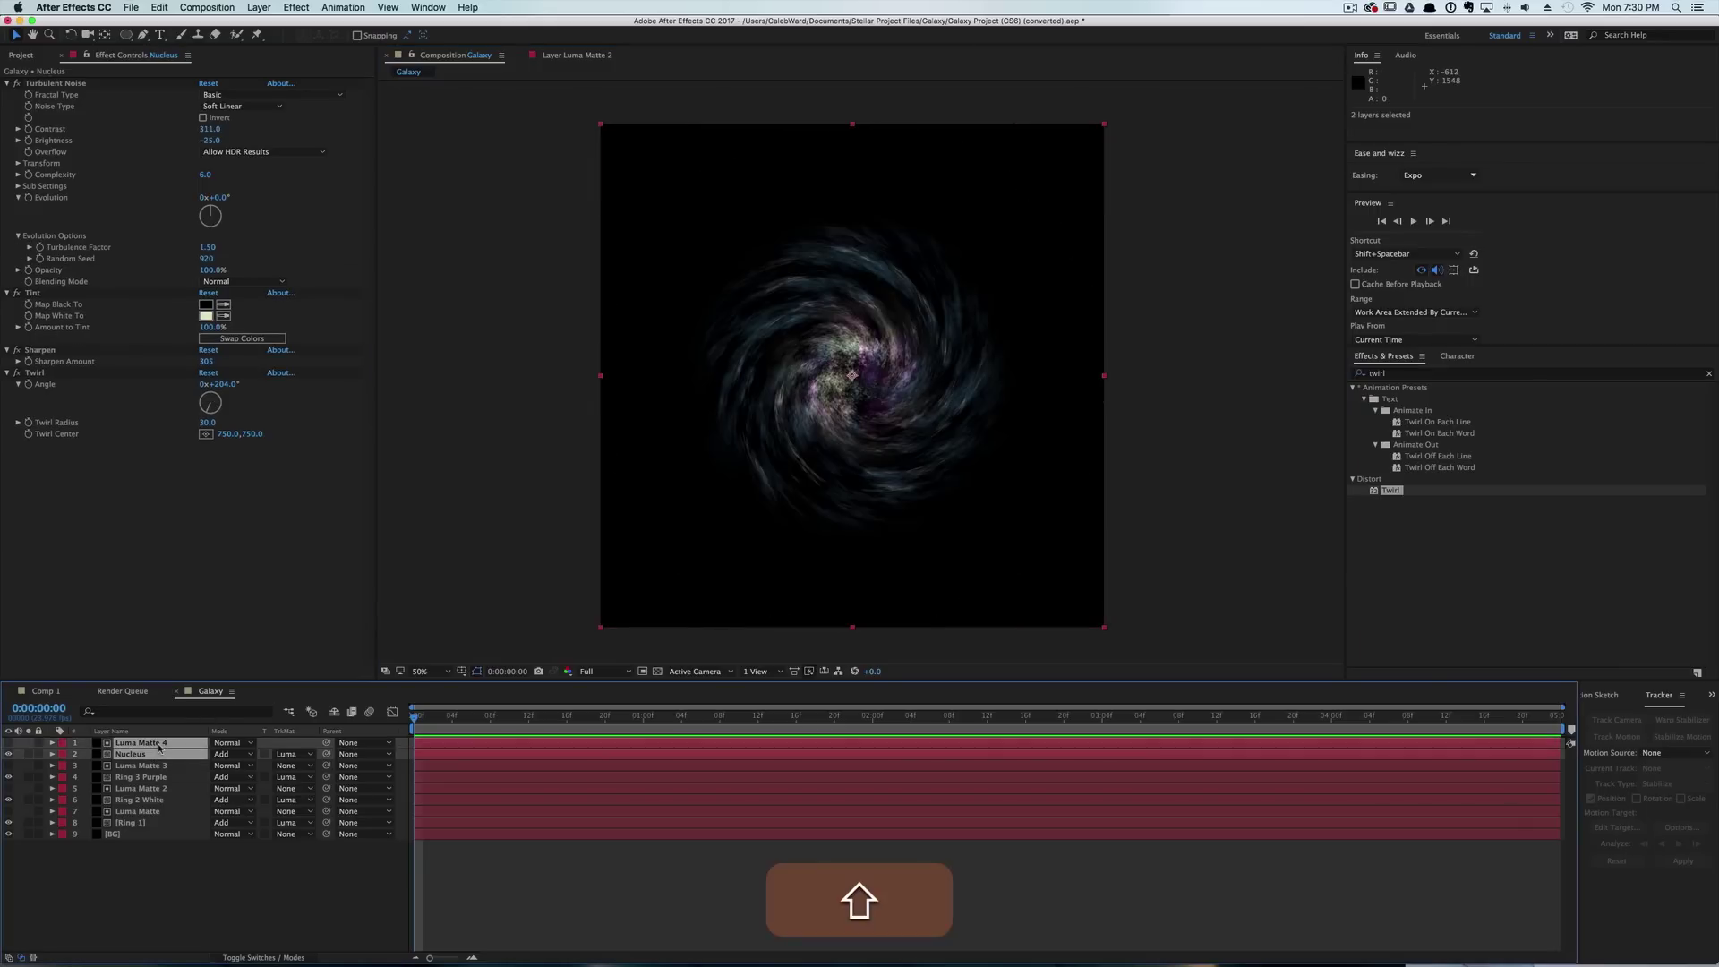
{"action": "key", "text": "super+d"}
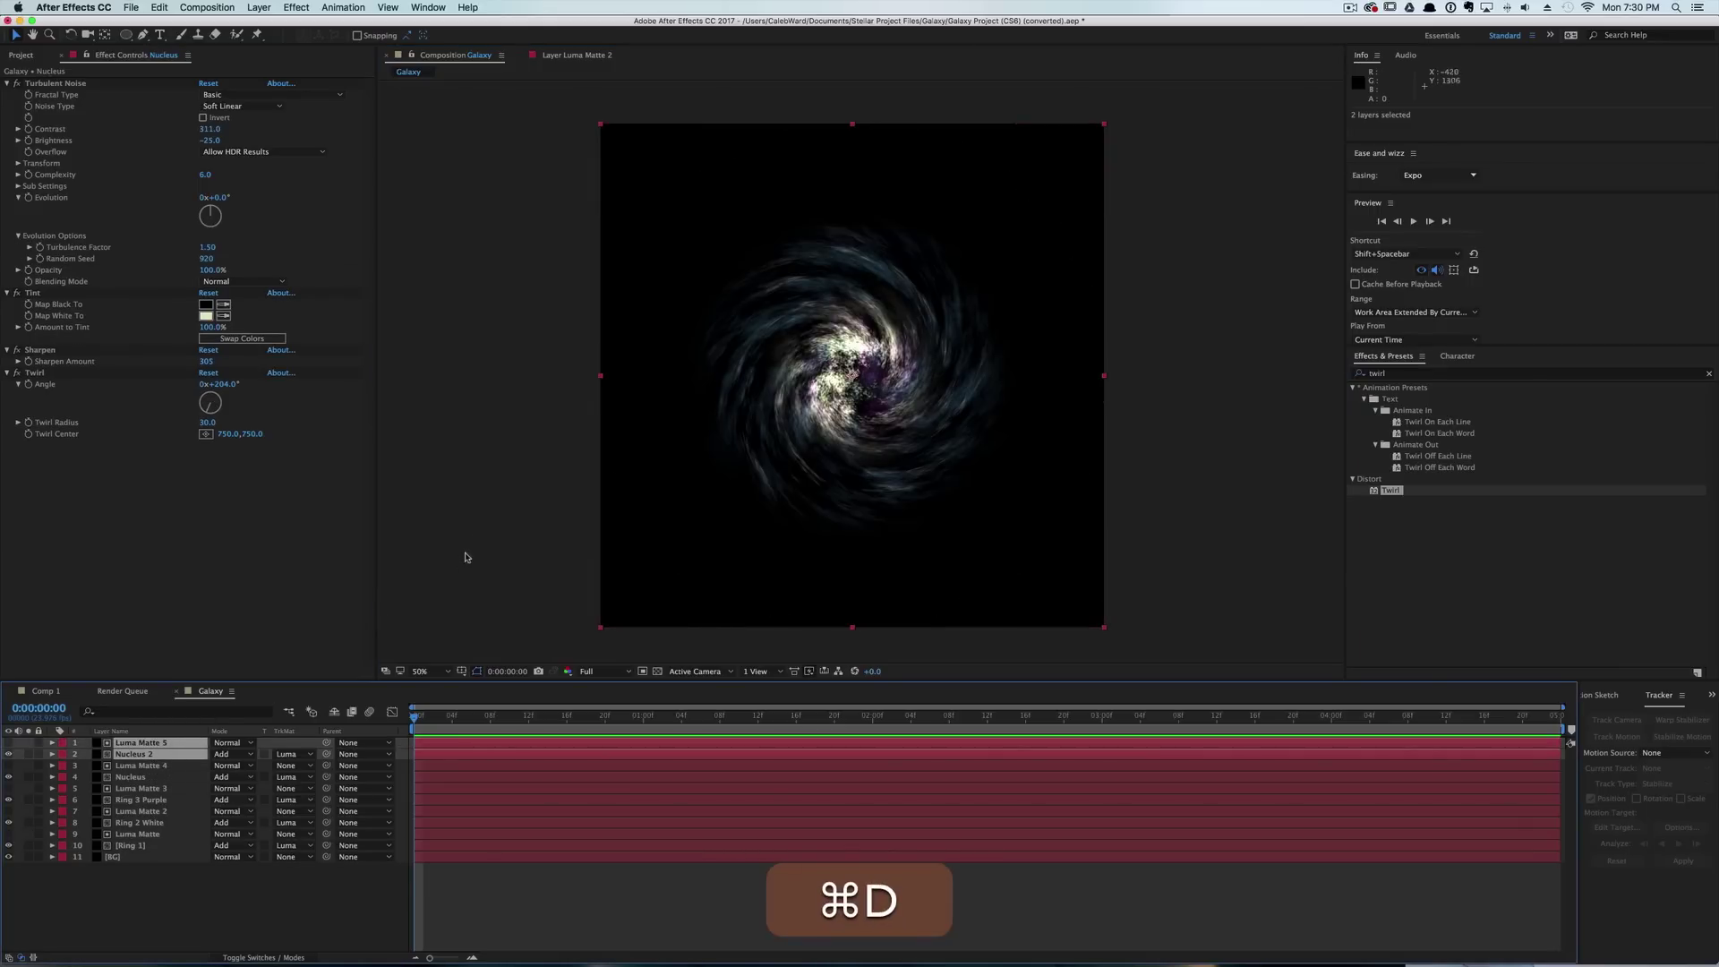
{"action": "left_click", "coordinate": [590, 532]}
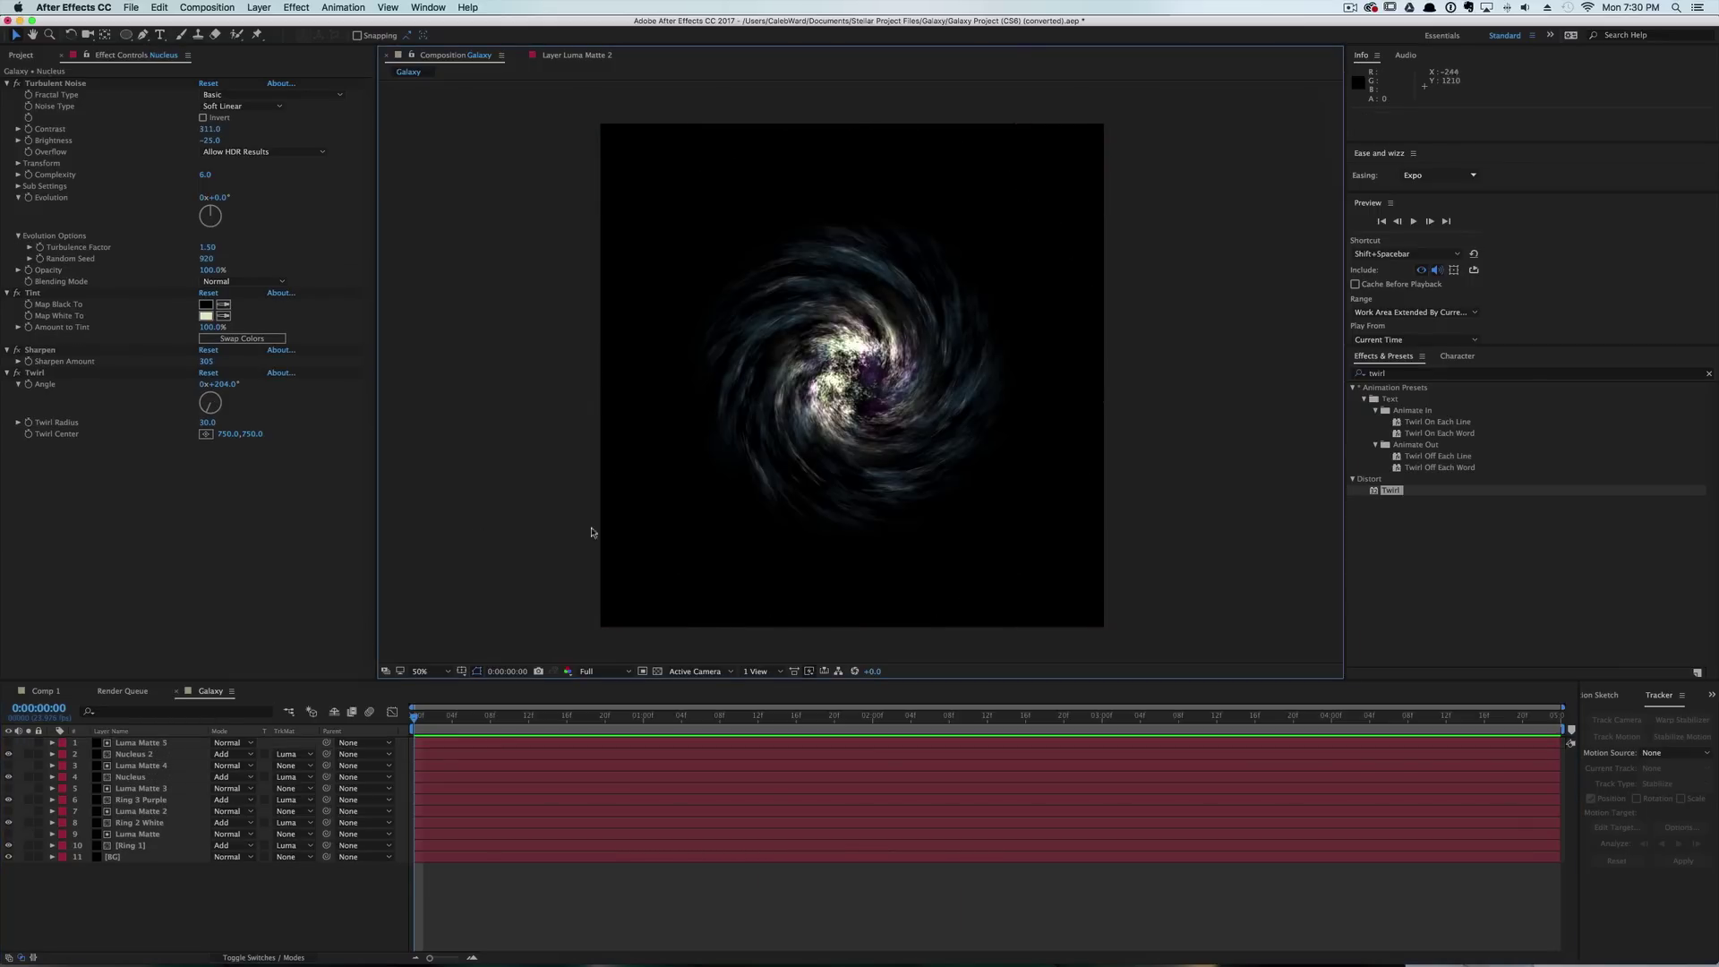
Shrink the mask on Luma Matte 5 by setting its mask expansion to about -661 pixels.
{"action": "left_click", "coordinate": [142, 744]}
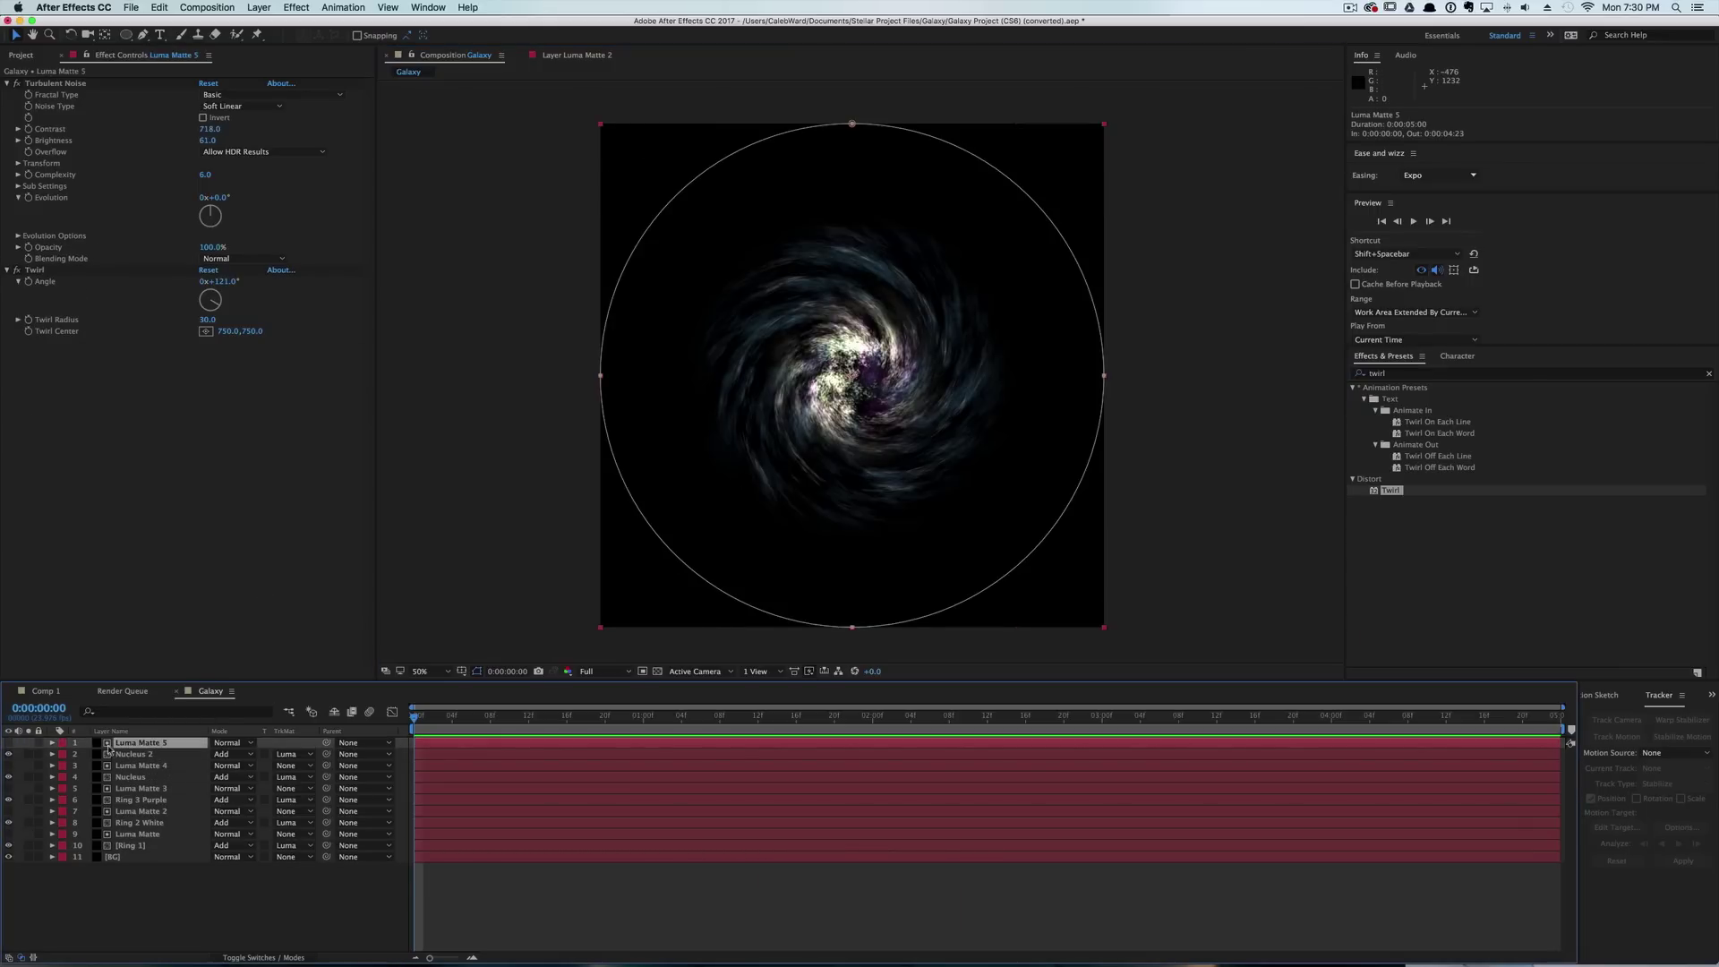
{"action": "left_click", "coordinate": [53, 743]}
{"action": "left_click", "coordinate": [62, 756]}
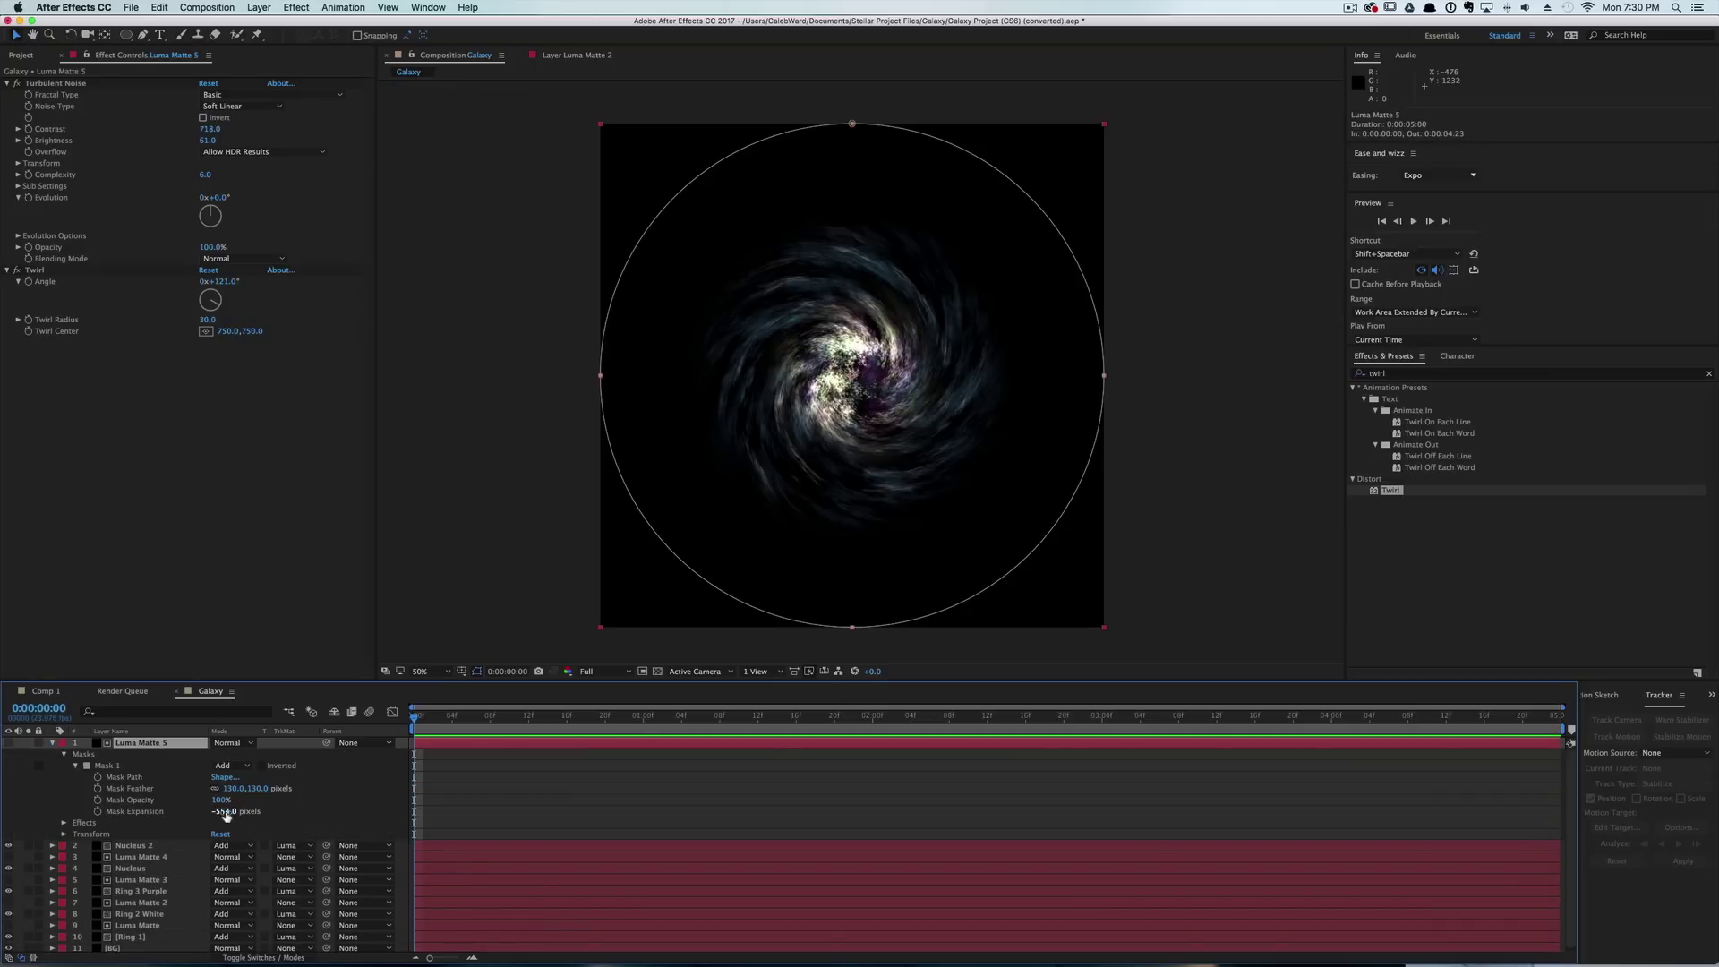
{"action": "left_click_drag", "start_coordinate": [224, 813], "coordinate": [177, 817]}
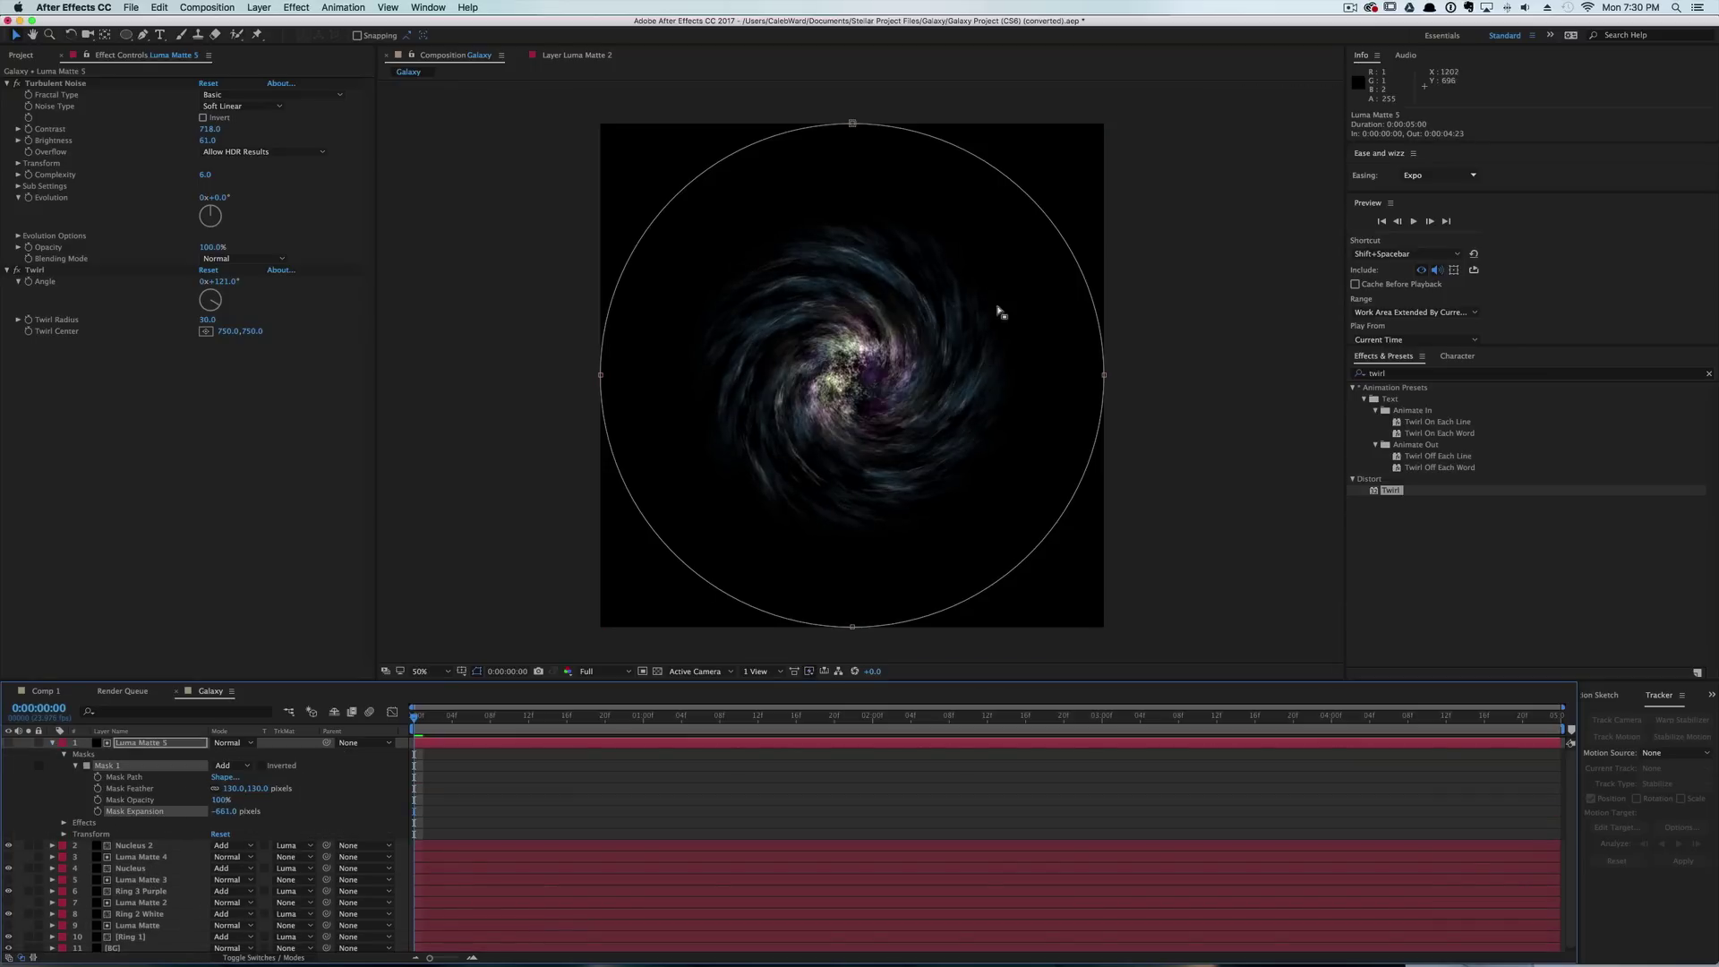
Solo the Nucleus 2 layer and raise its Turbulent Noise brightness to 33.
{"action": "left_click", "coordinate": [28, 845]}
{"action": "key", "text": "period"}
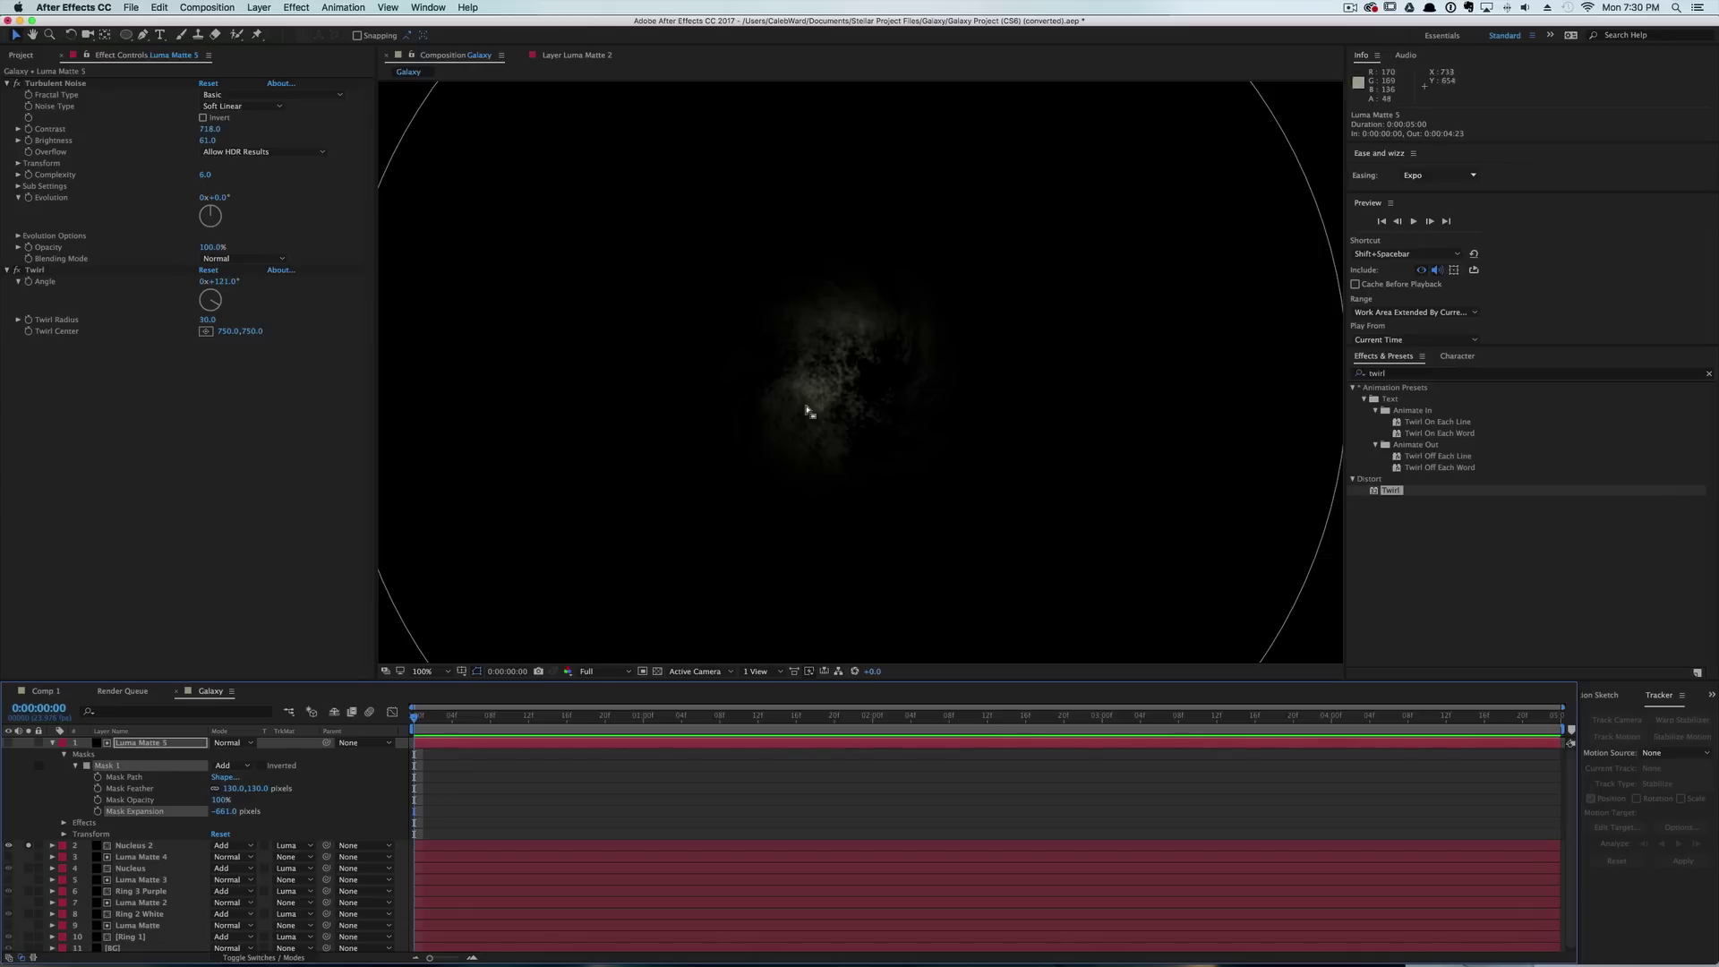
{"action": "left_click", "coordinate": [162, 847]}
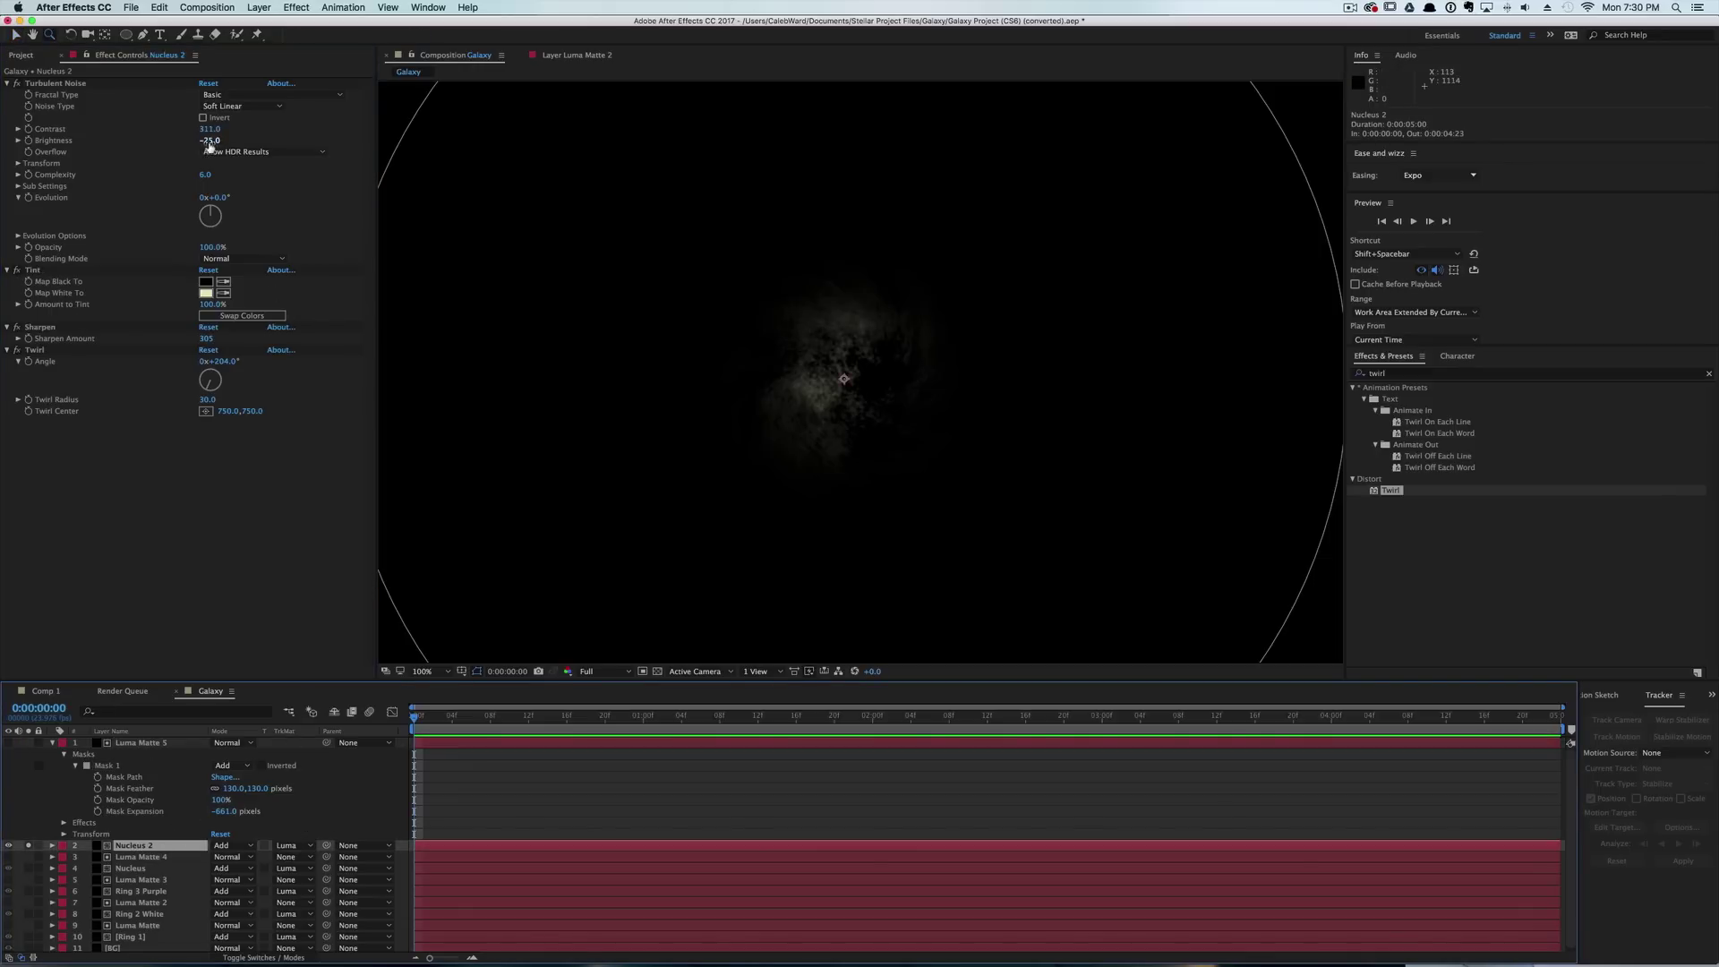
{"action": "left_click_drag", "start_coordinate": [209, 141], "coordinate": [257, 140]}
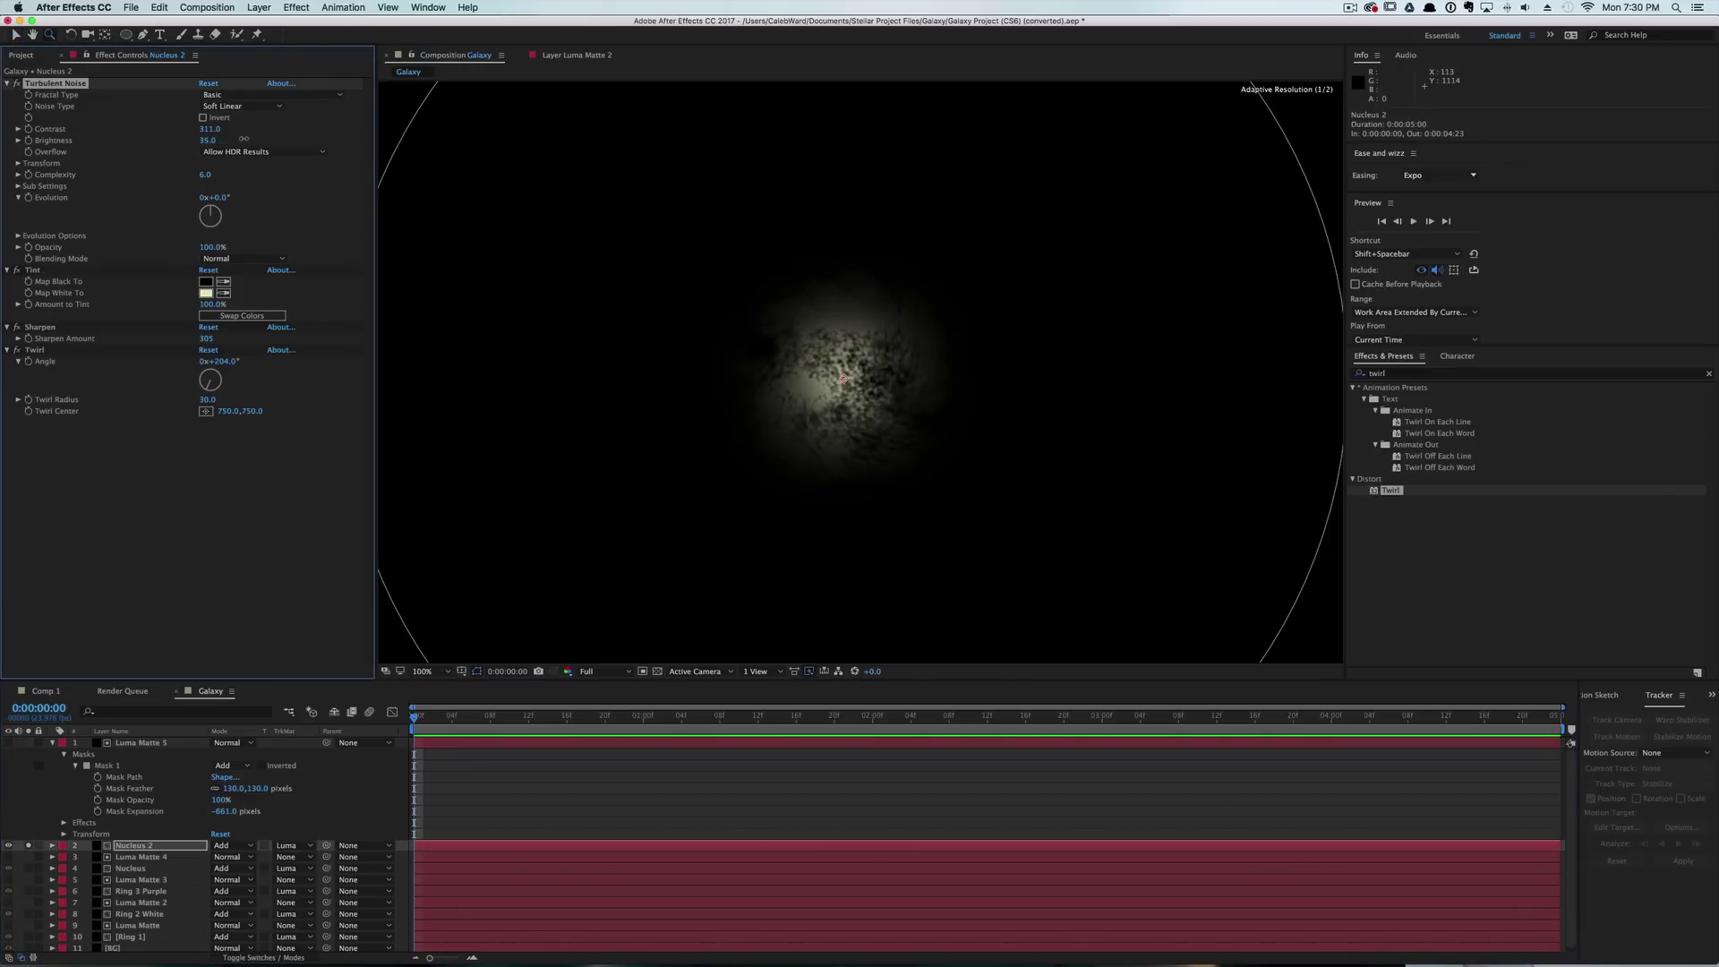
Change Nucleus 2's Tint white colour to near-white and increase its Turbulent Noise random seed to about 1120.
{"action": "left_click", "coordinate": [206, 293]}
{"action": "left_click_drag", "start_coordinate": [807, 479], "coordinate": [783, 470]}
{"action": "left_click", "coordinate": [1066, 471]}
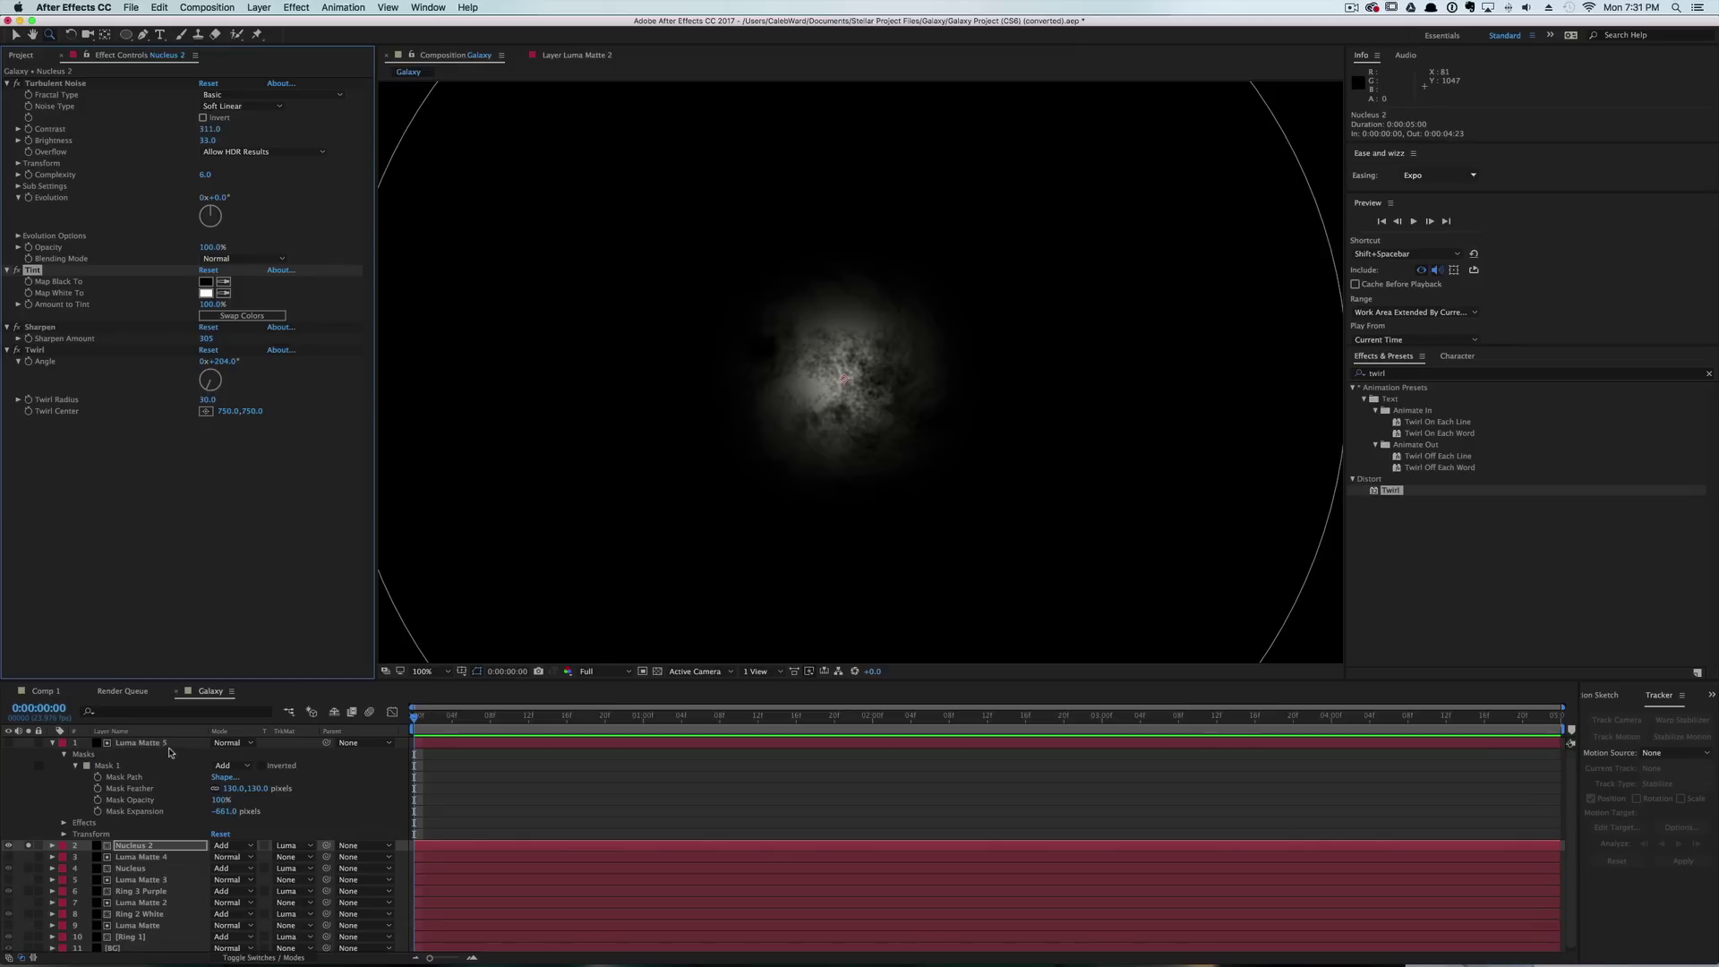
{"action": "left_click", "coordinate": [16, 236]}
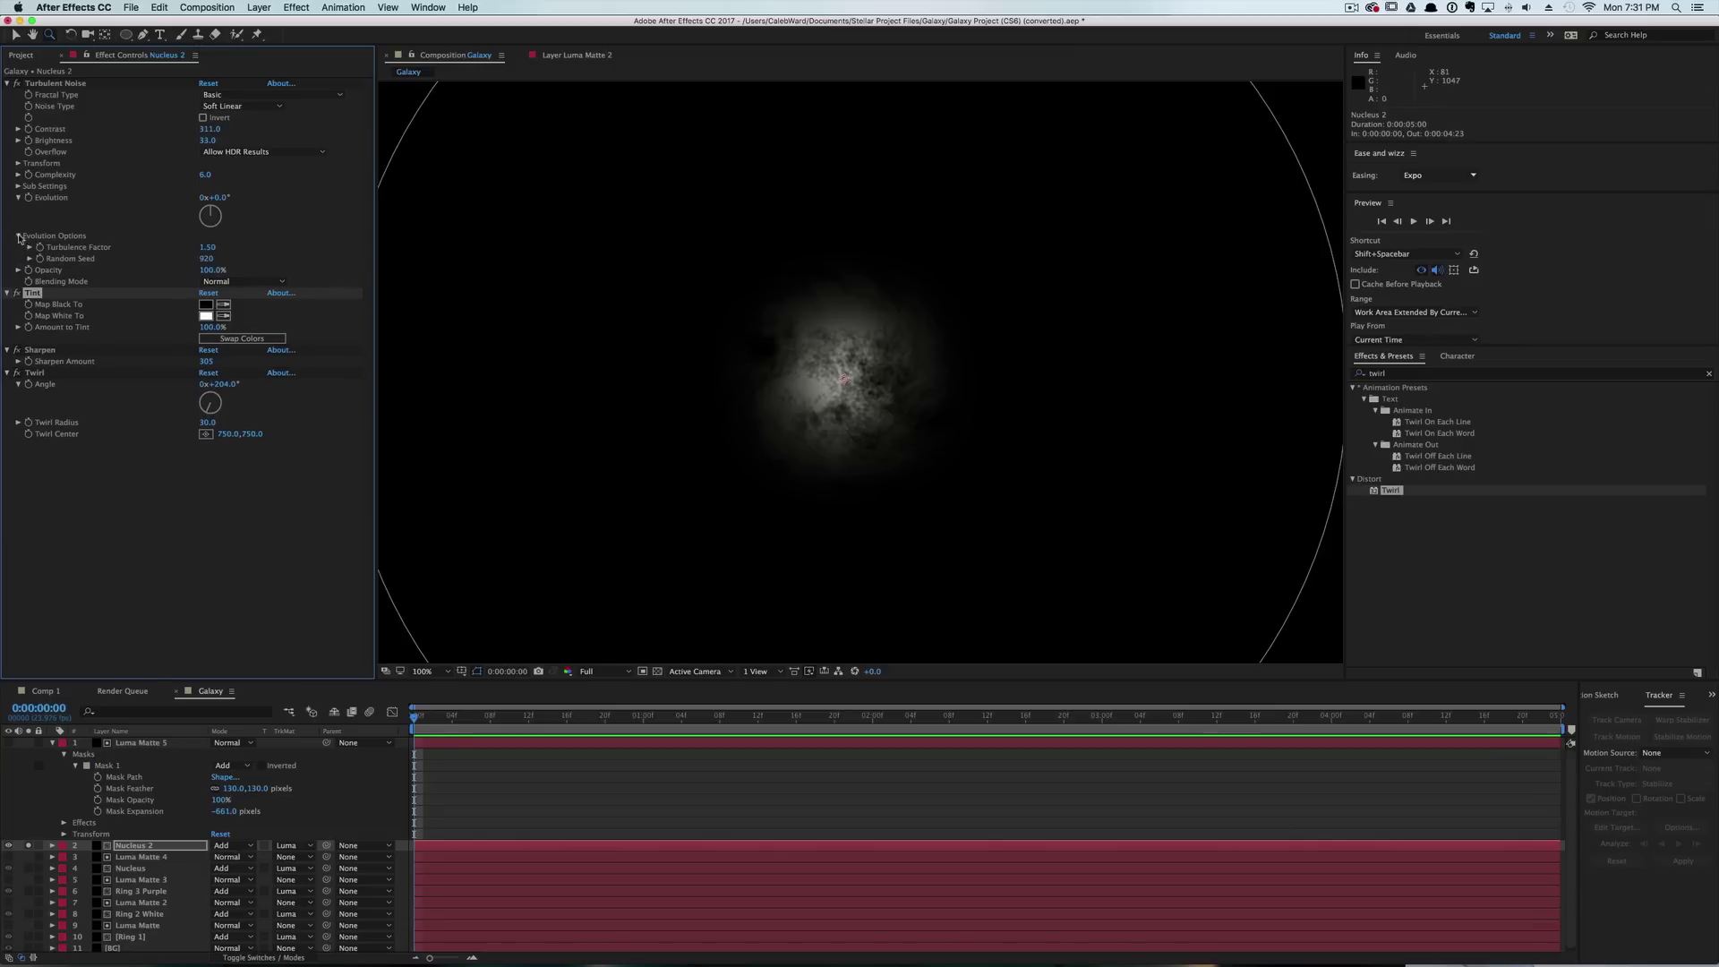
{"action": "left_click_drag", "start_coordinate": [205, 259], "coordinate": [224, 317]}
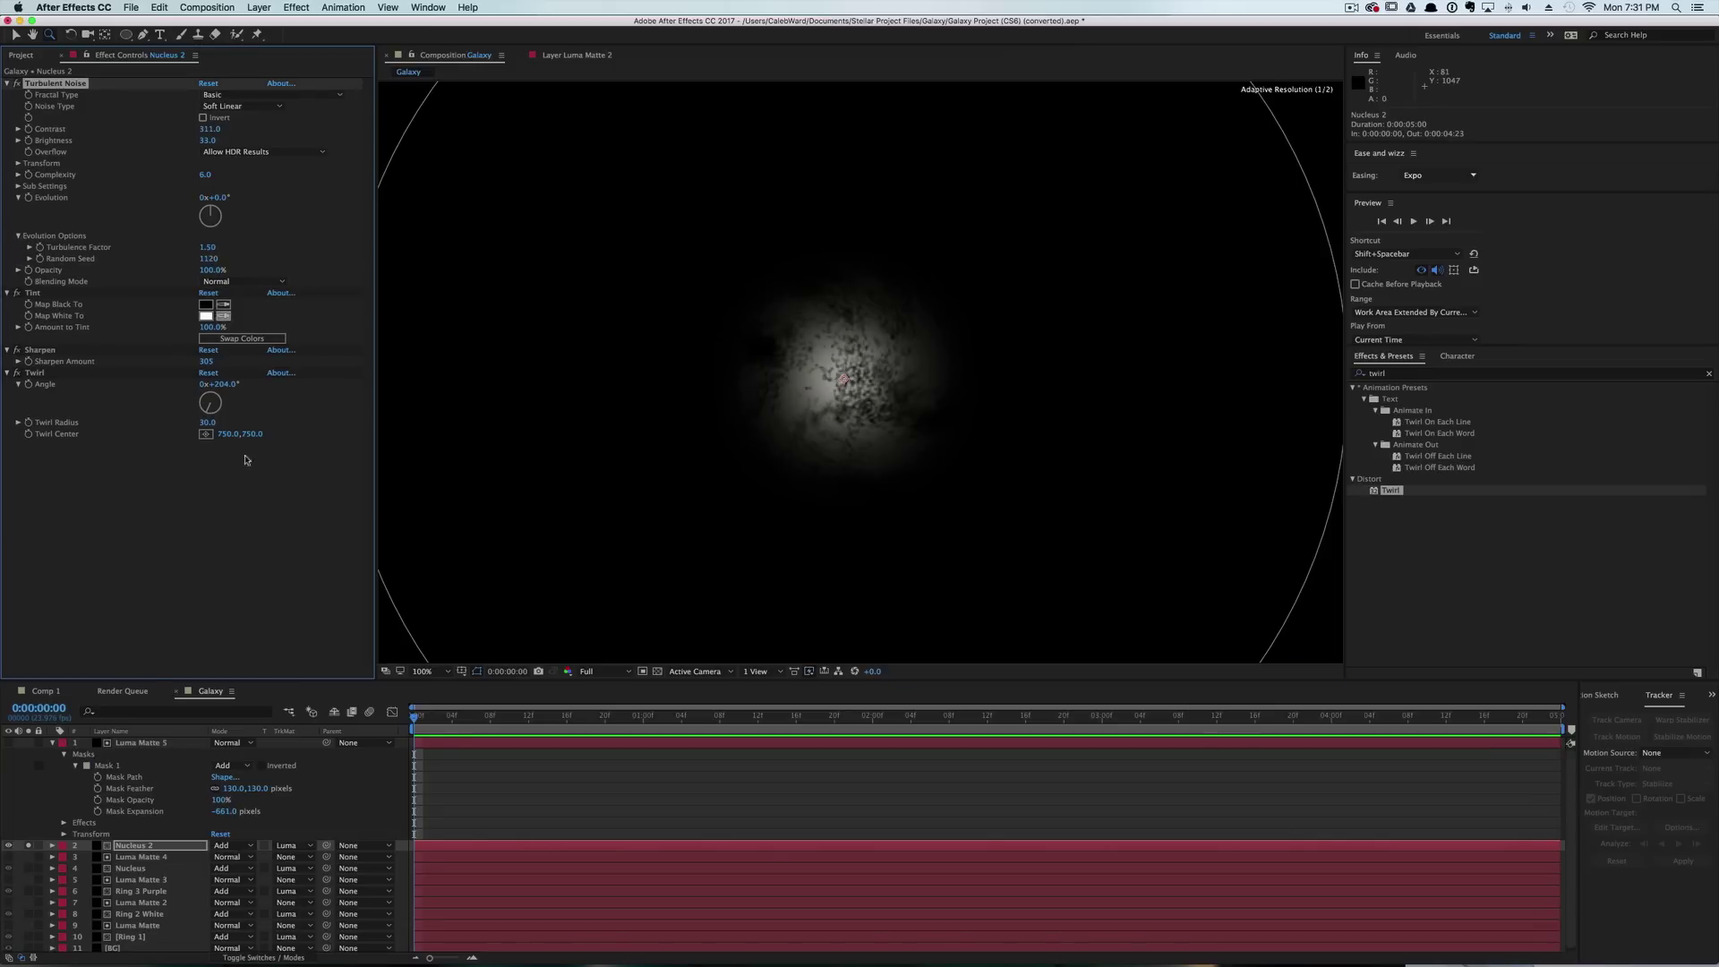
Set Luma Matte 5's Turbulent Noise random seed to 1250 and turn off the solo on Nucleus 2.
{"action": "left_click", "coordinate": [166, 744]}
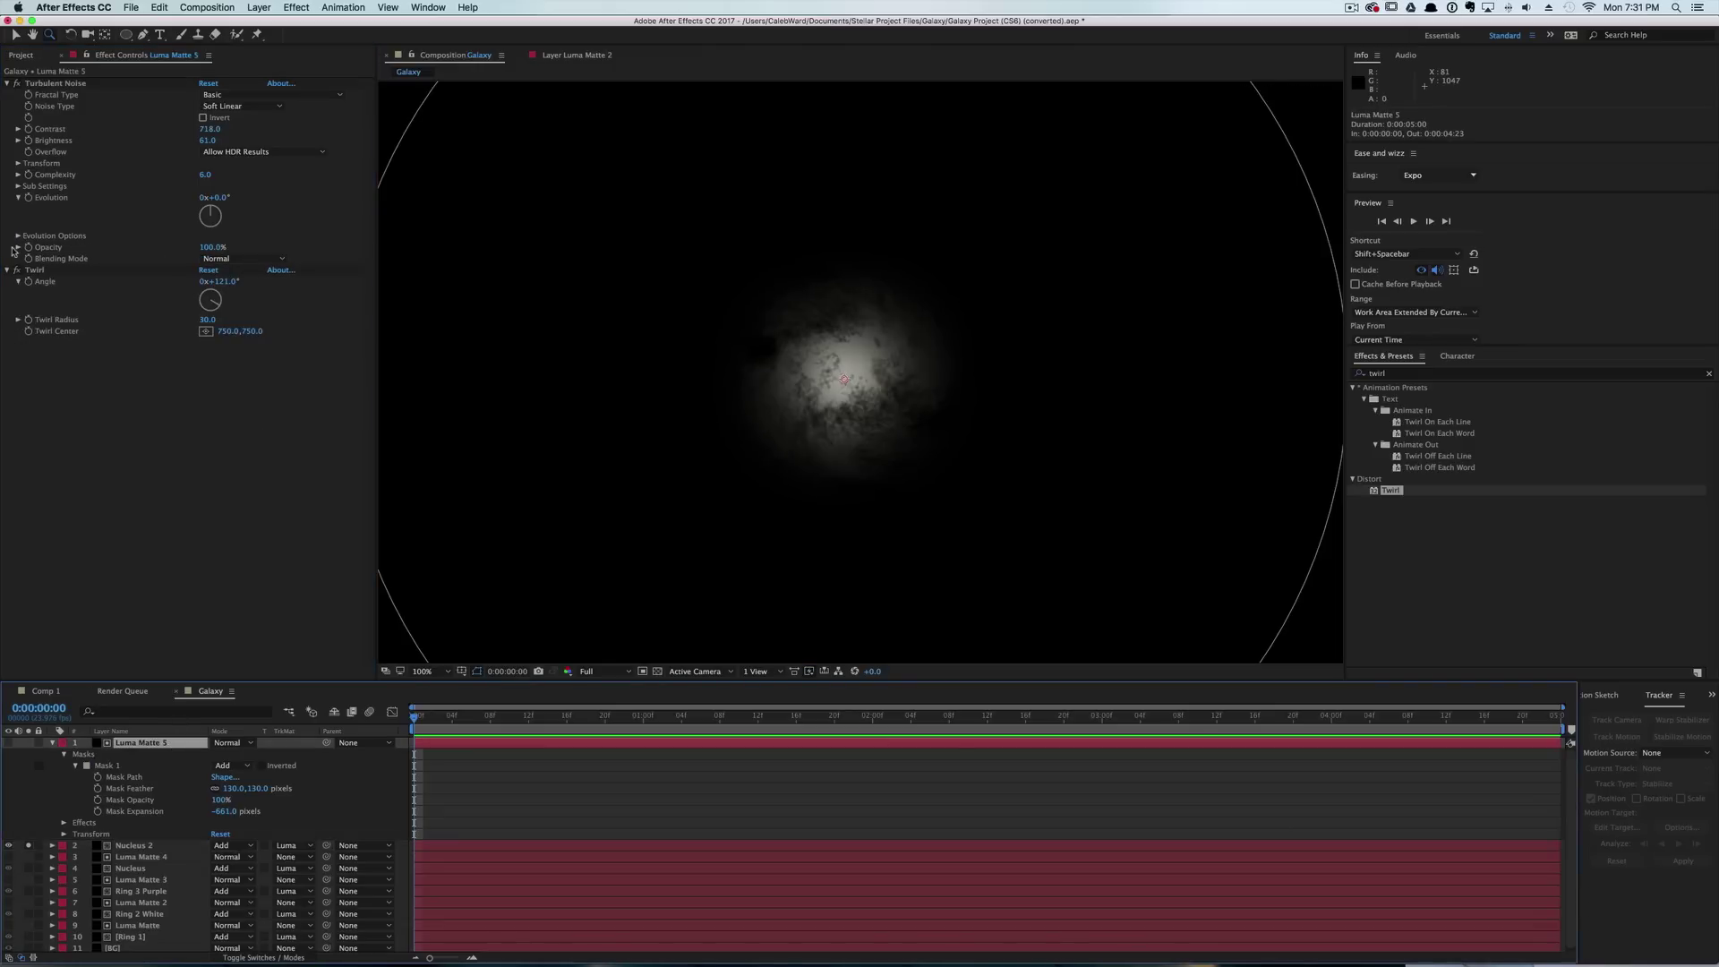
{"action": "left_click", "coordinate": [18, 235]}
{"action": "left_click_drag", "start_coordinate": [215, 258], "coordinate": [260, 260]}
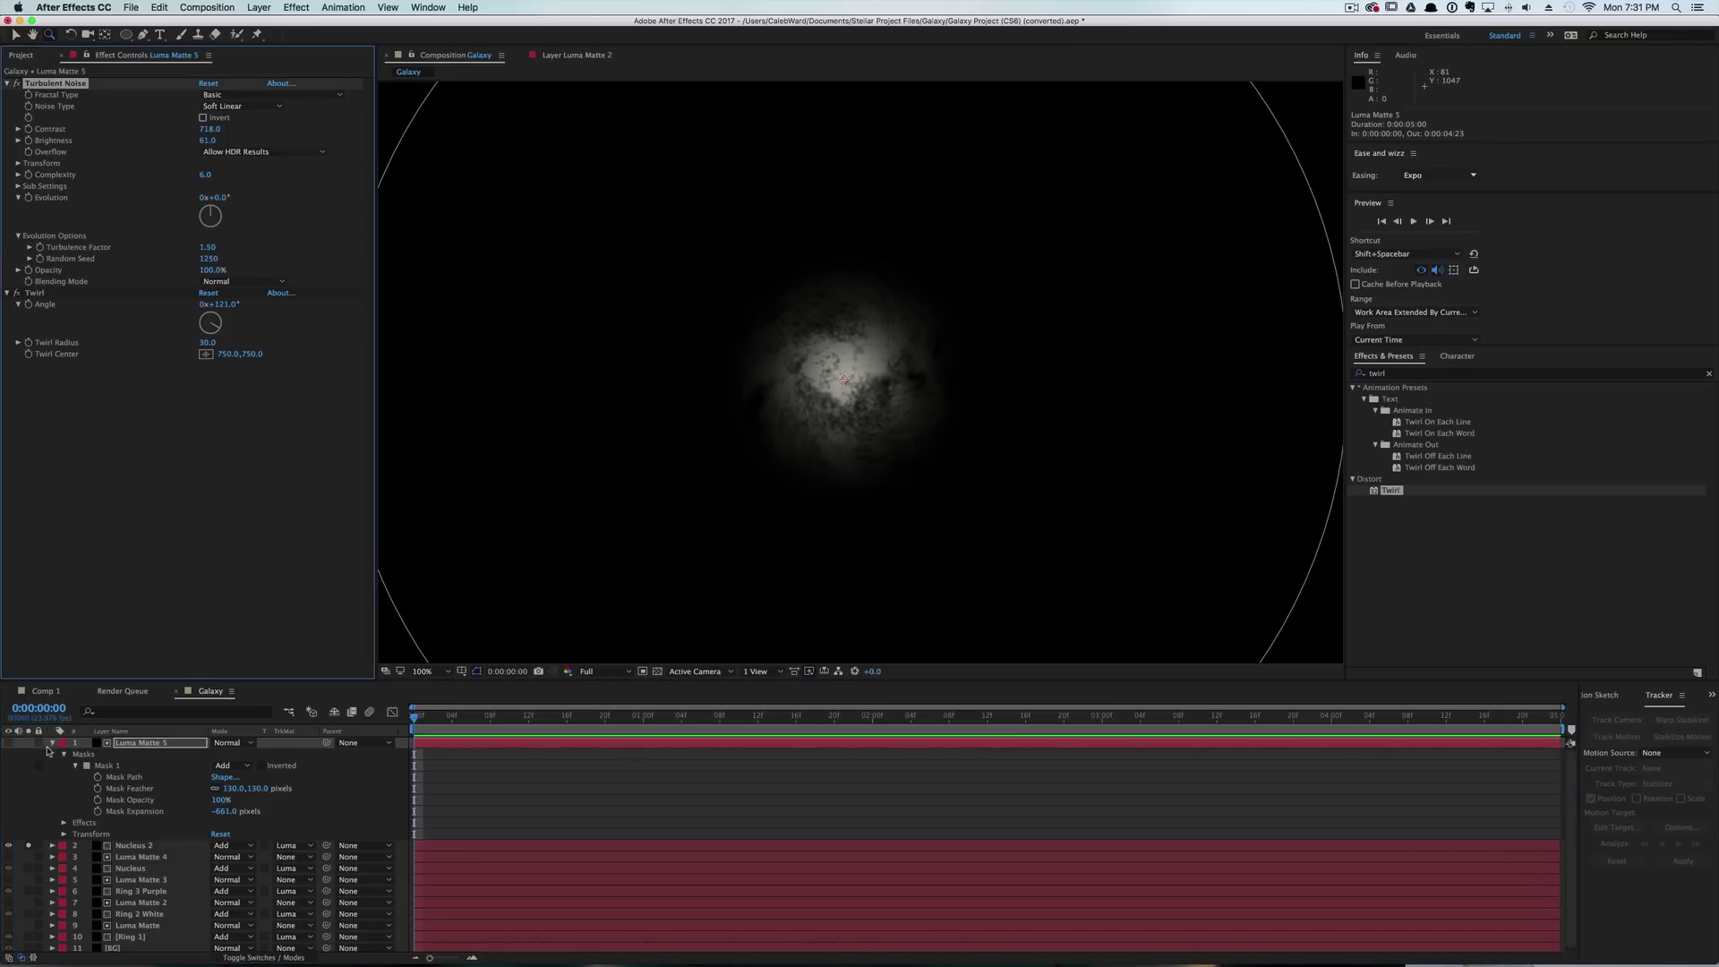
{"action": "left_click", "coordinate": [52, 743]}
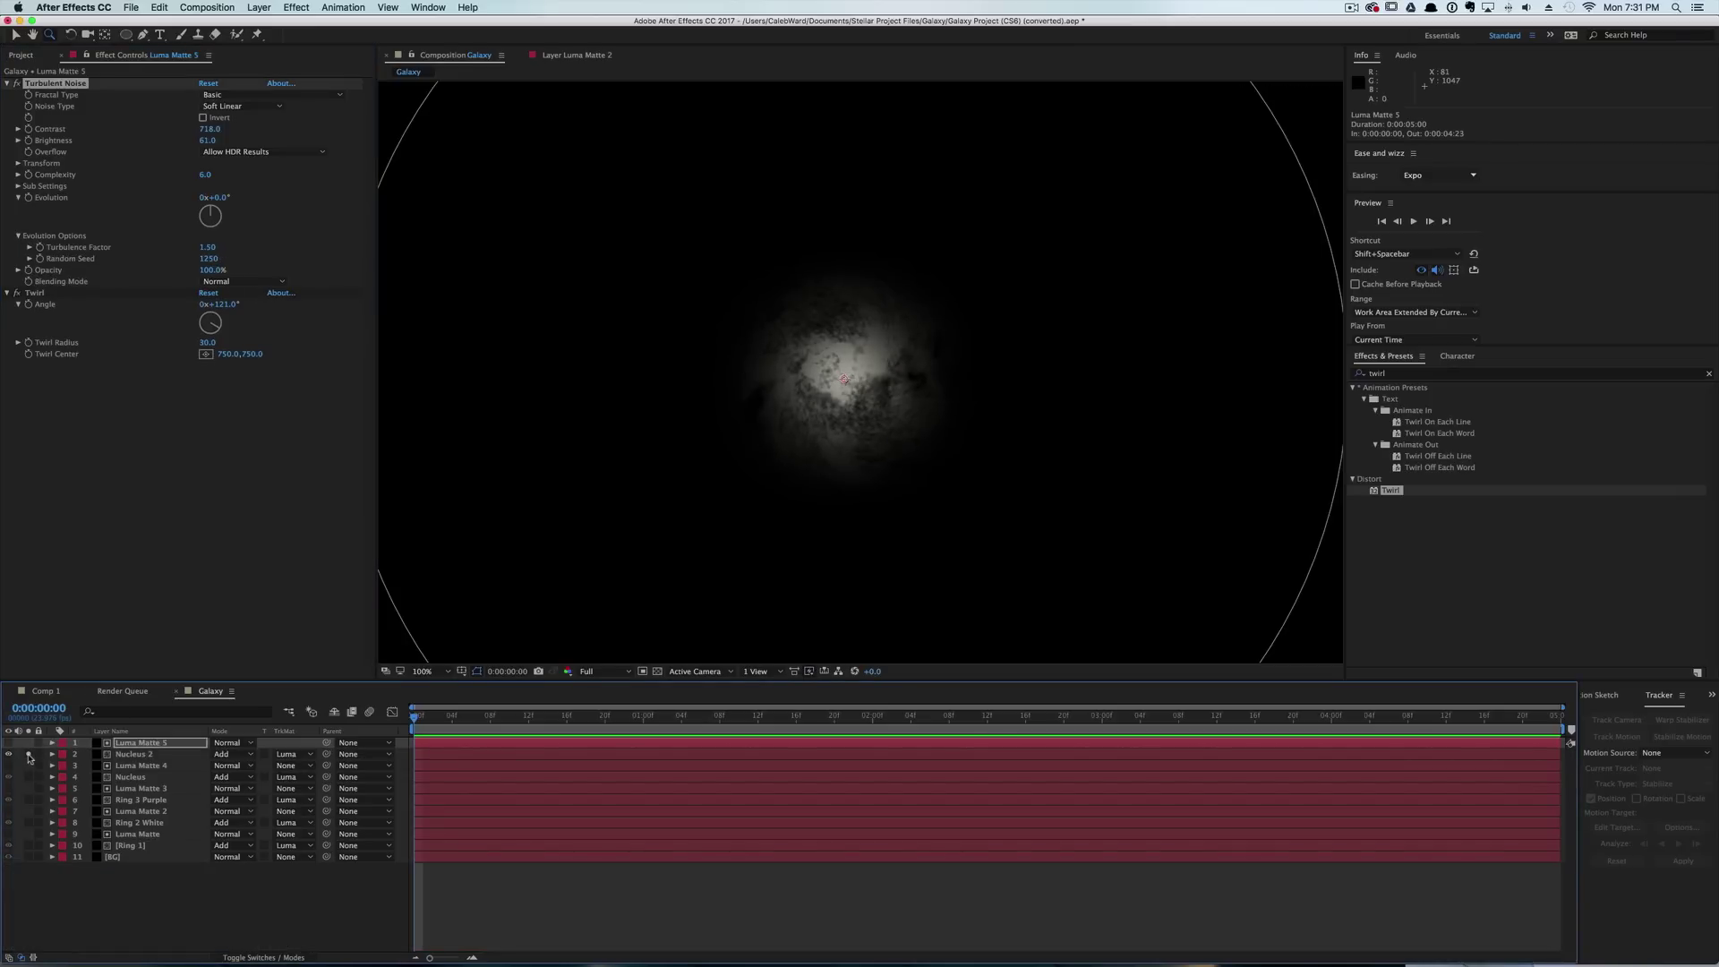
{"action": "left_click", "coordinate": [28, 755]}
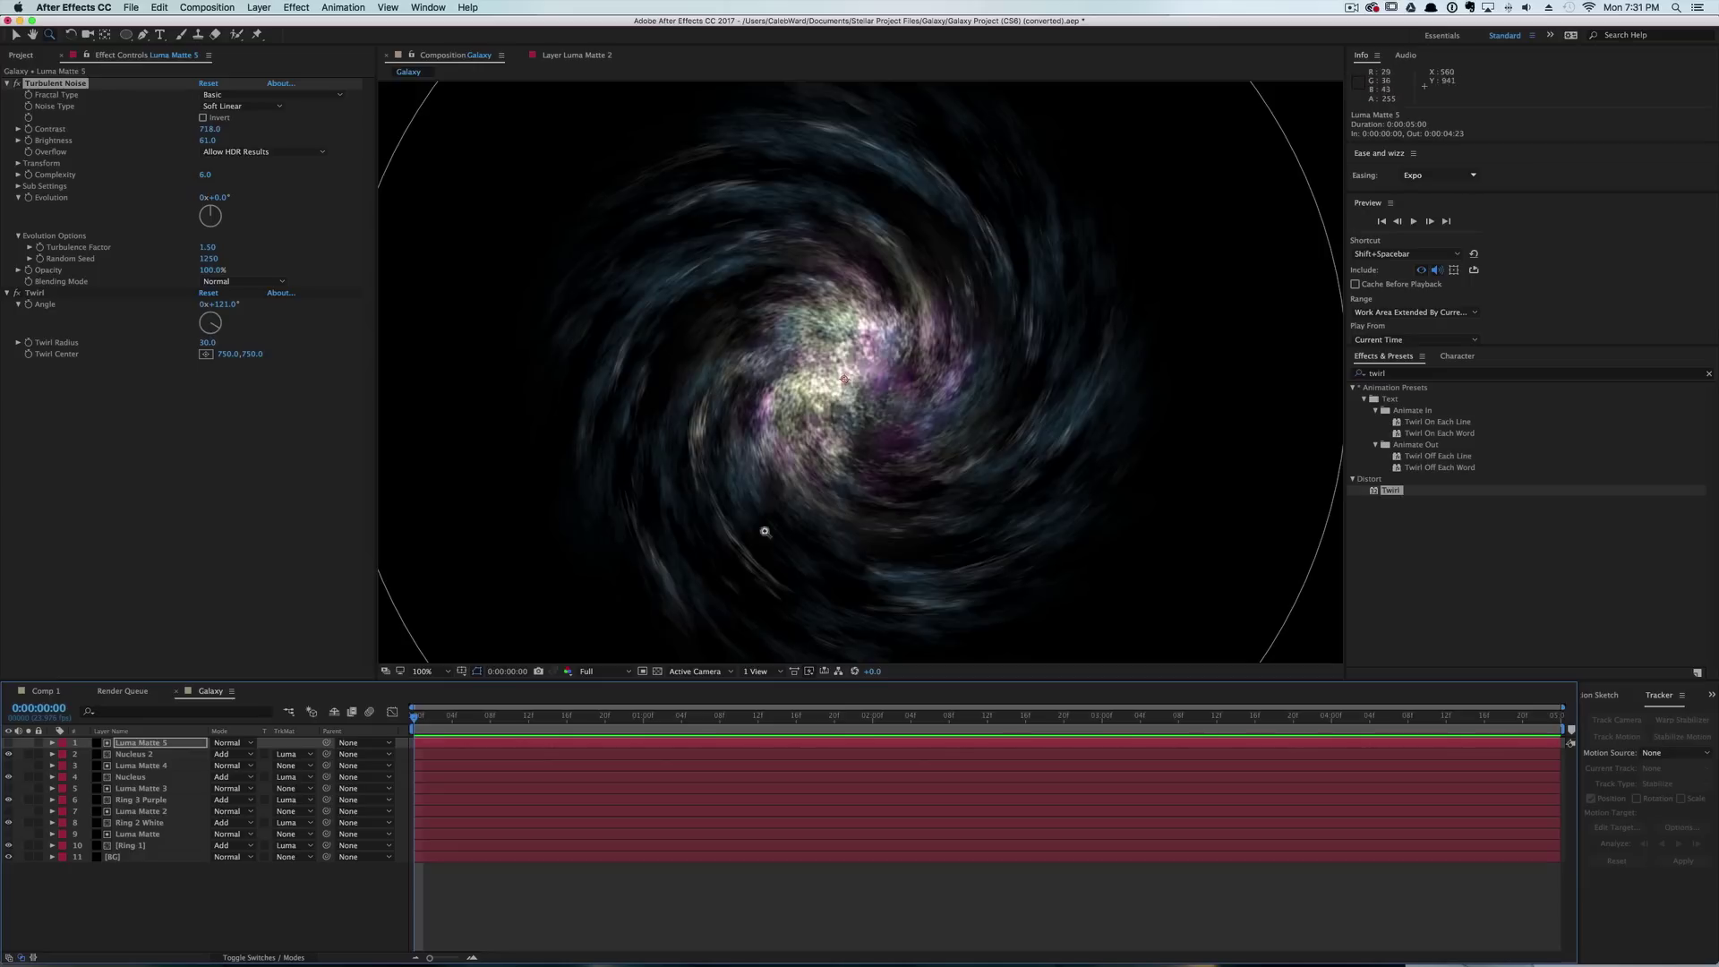
Set the mask feather of Luma Matte 5 to 53 pixels.
{"action": "left_click", "coordinate": [203, 755]}
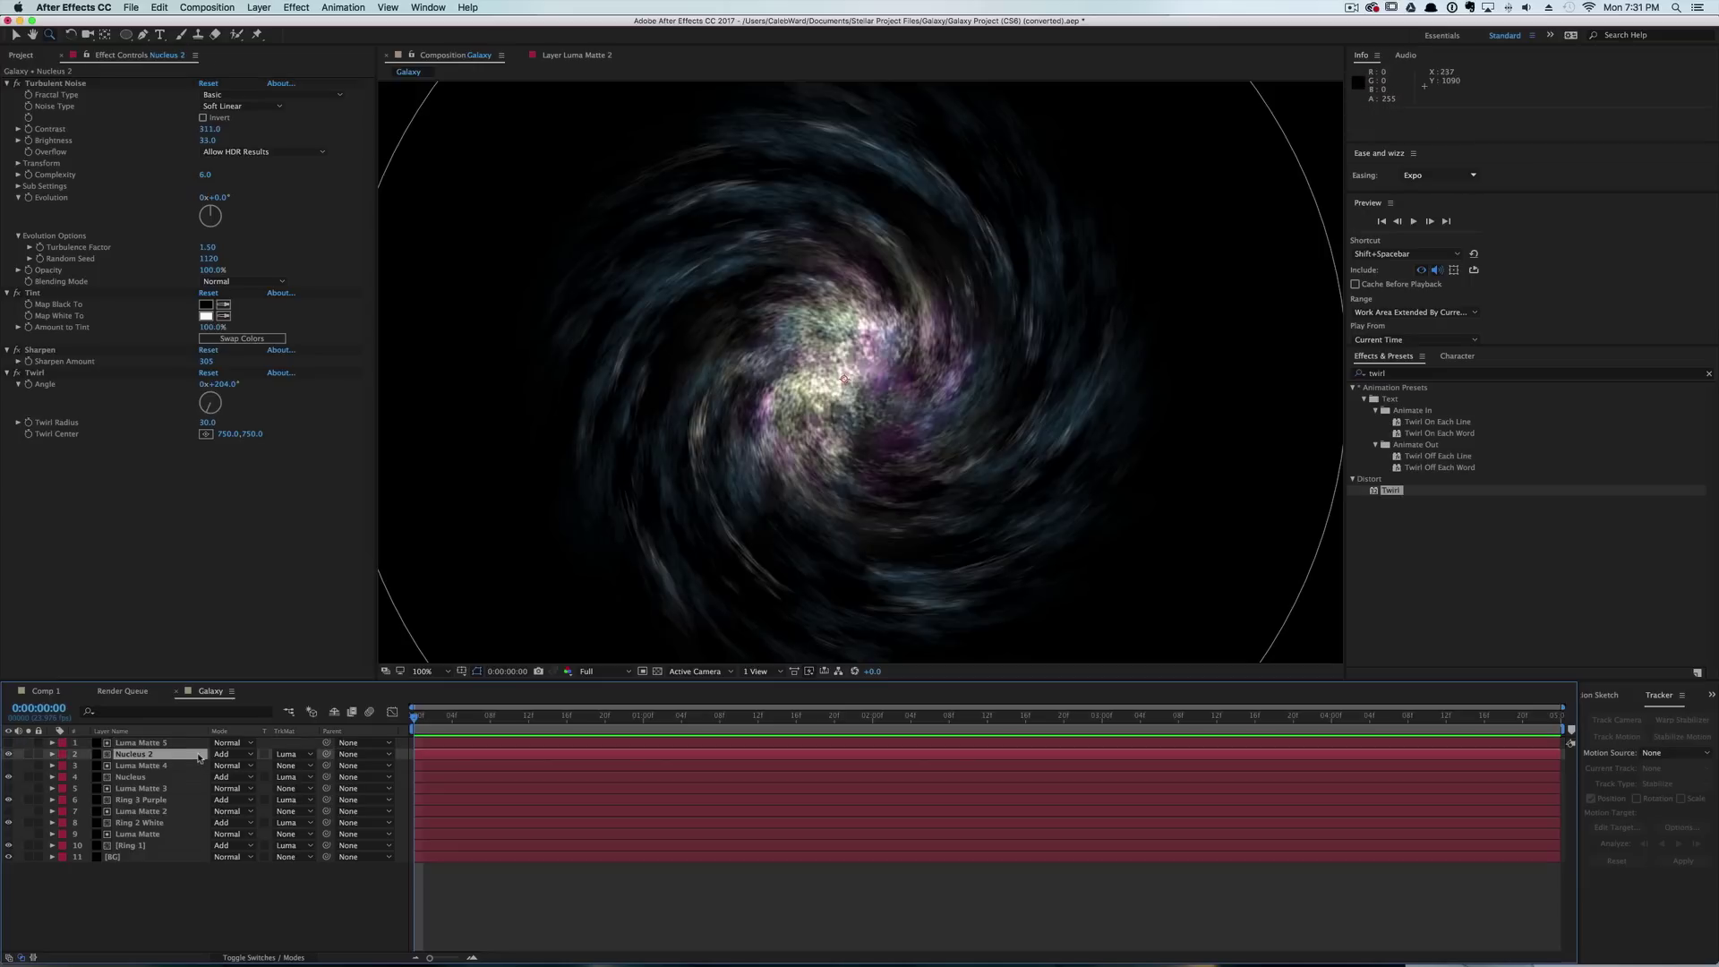
{"action": "left_click", "coordinate": [203, 743]}
{"action": "key", "text": "f"}
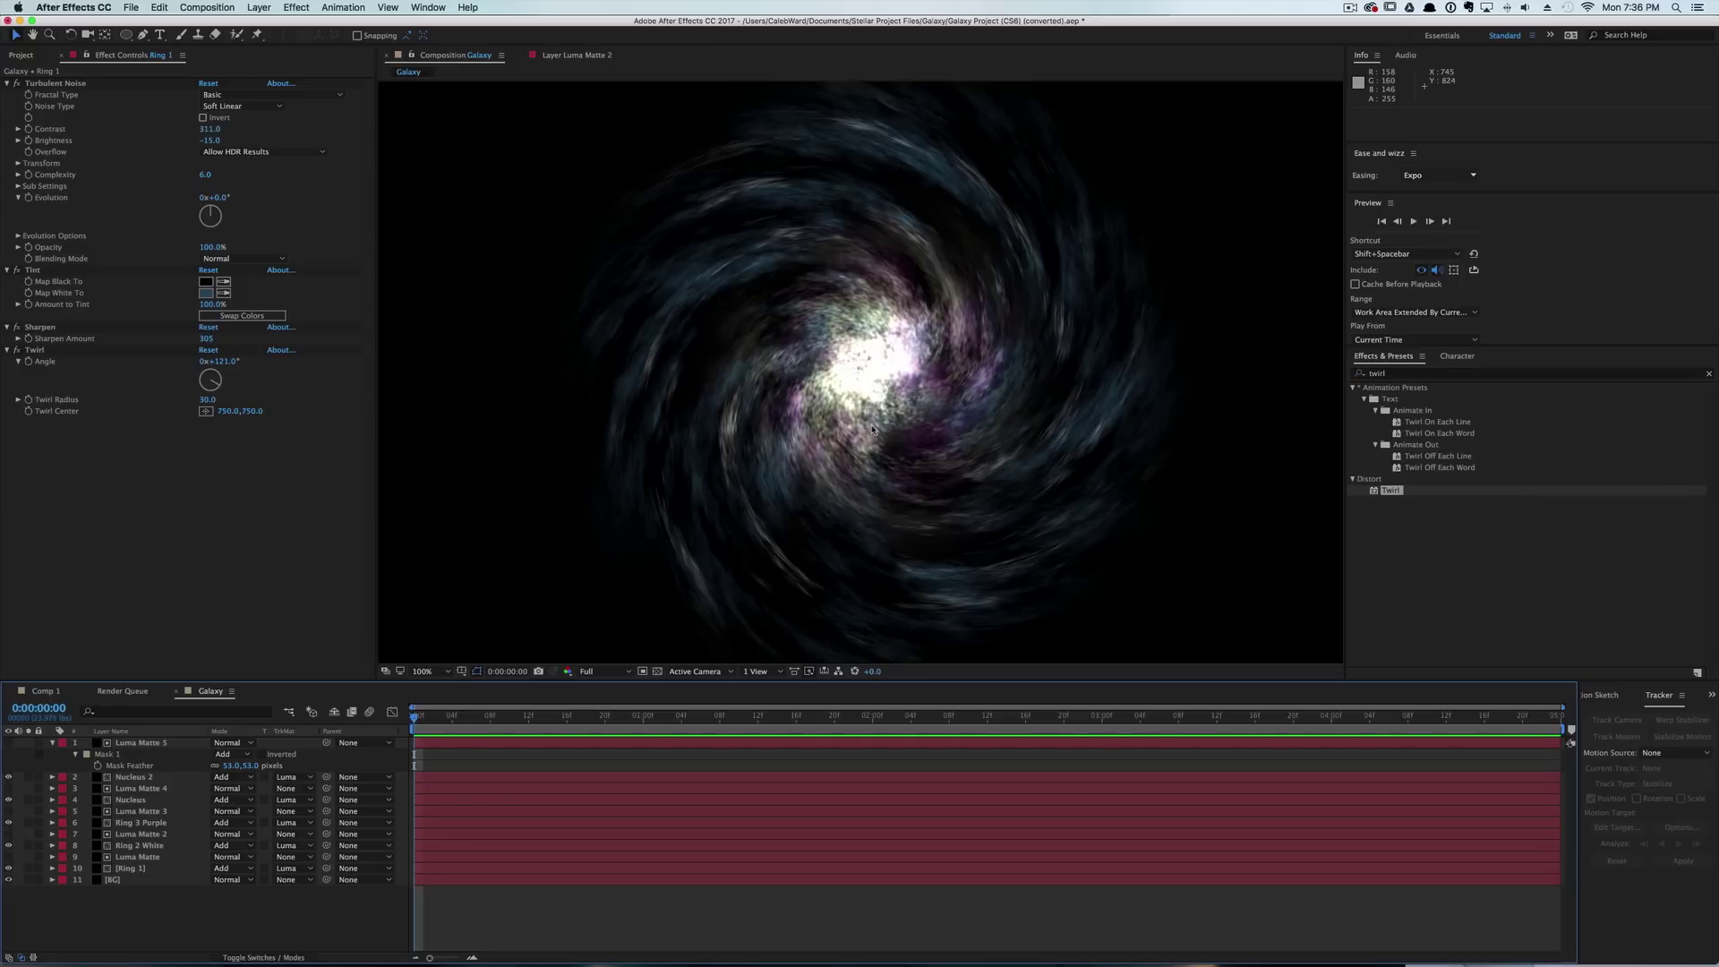
Duplicate the Luma Matte and Ring 1 layers together and move the copies above all other layers.
{"action": "left_click", "coordinate": [150, 869]}
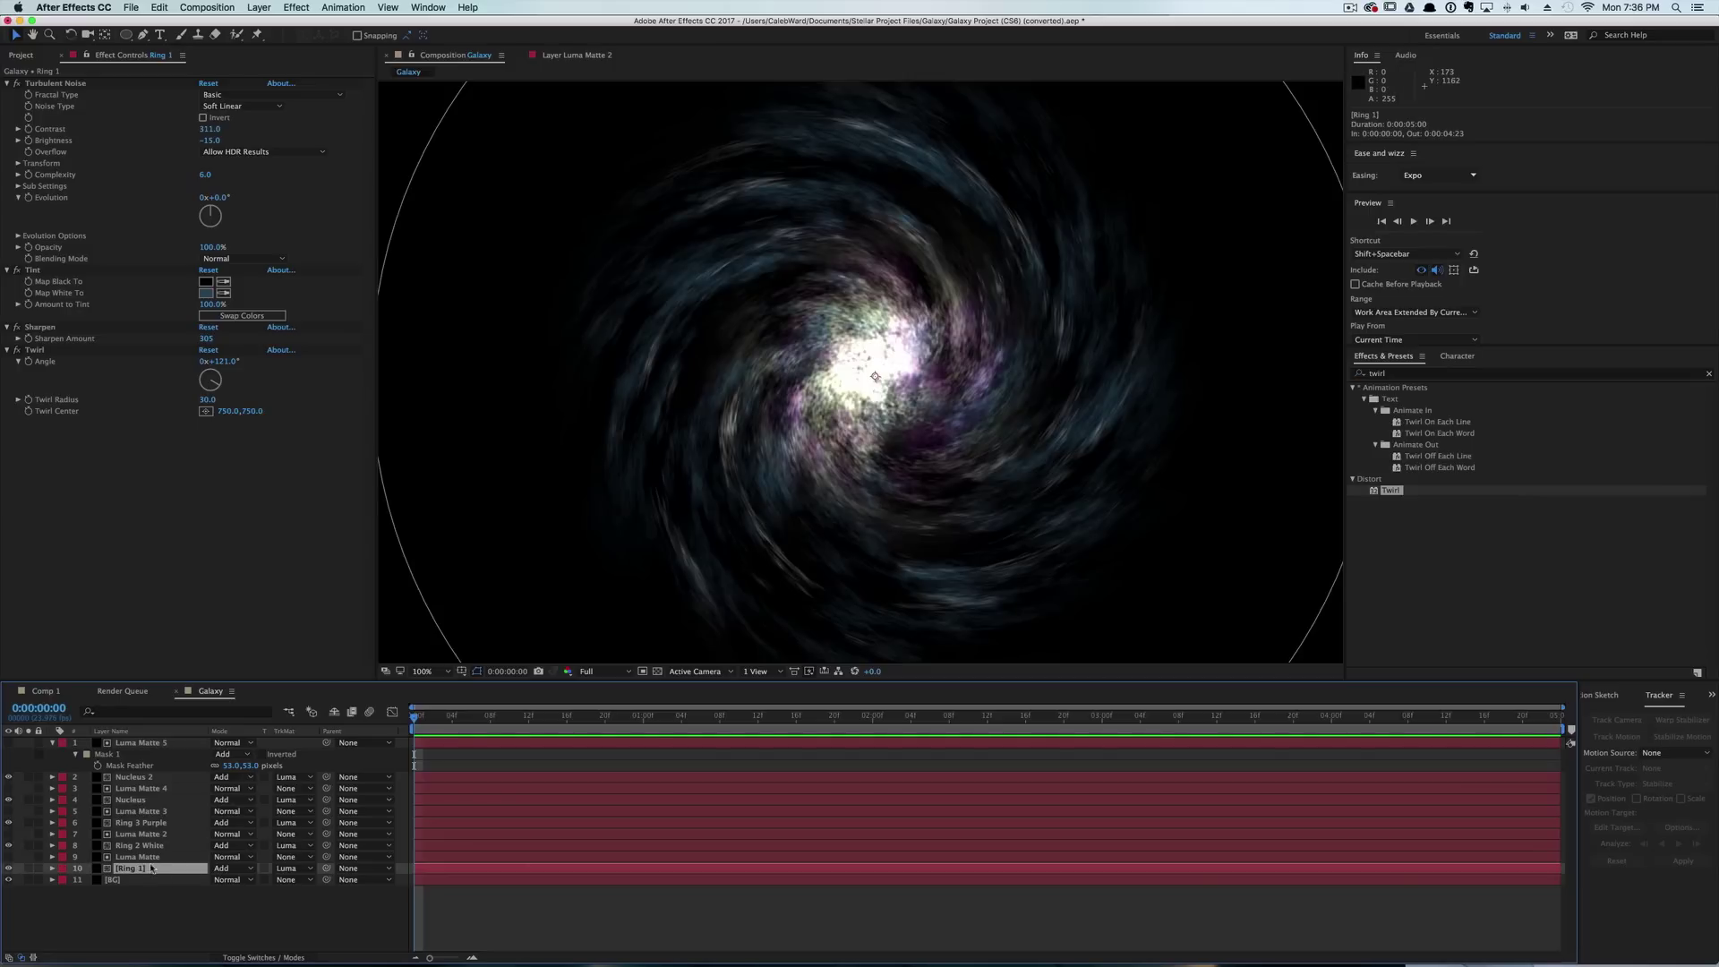
{"action": "left_click", "coordinate": [154, 857], "text": "shift"}
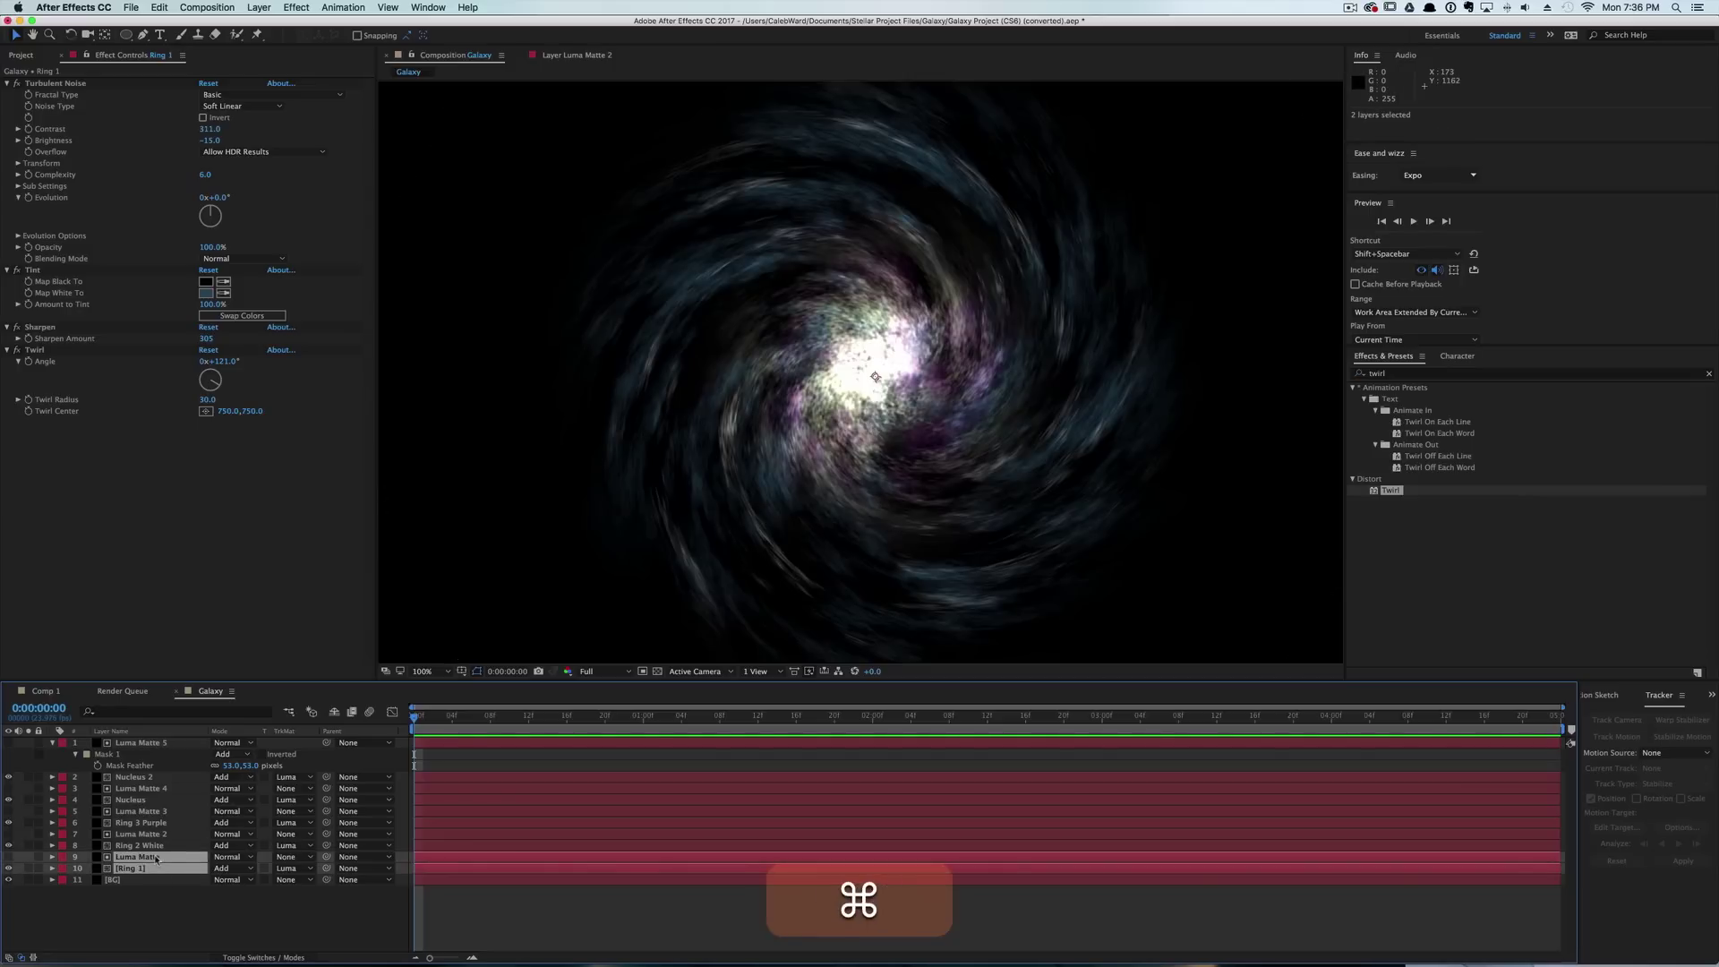
{"action": "key", "text": "cmd+d"}
{"action": "left_click_drag", "start_coordinate": [157, 859], "coordinate": [154, 745]}
Rename the duplicated Ring 1 layer as Dust 1.
{"action": "left_click", "coordinate": [154, 766]}
{"action": "left_click", "coordinate": [141, 755]}
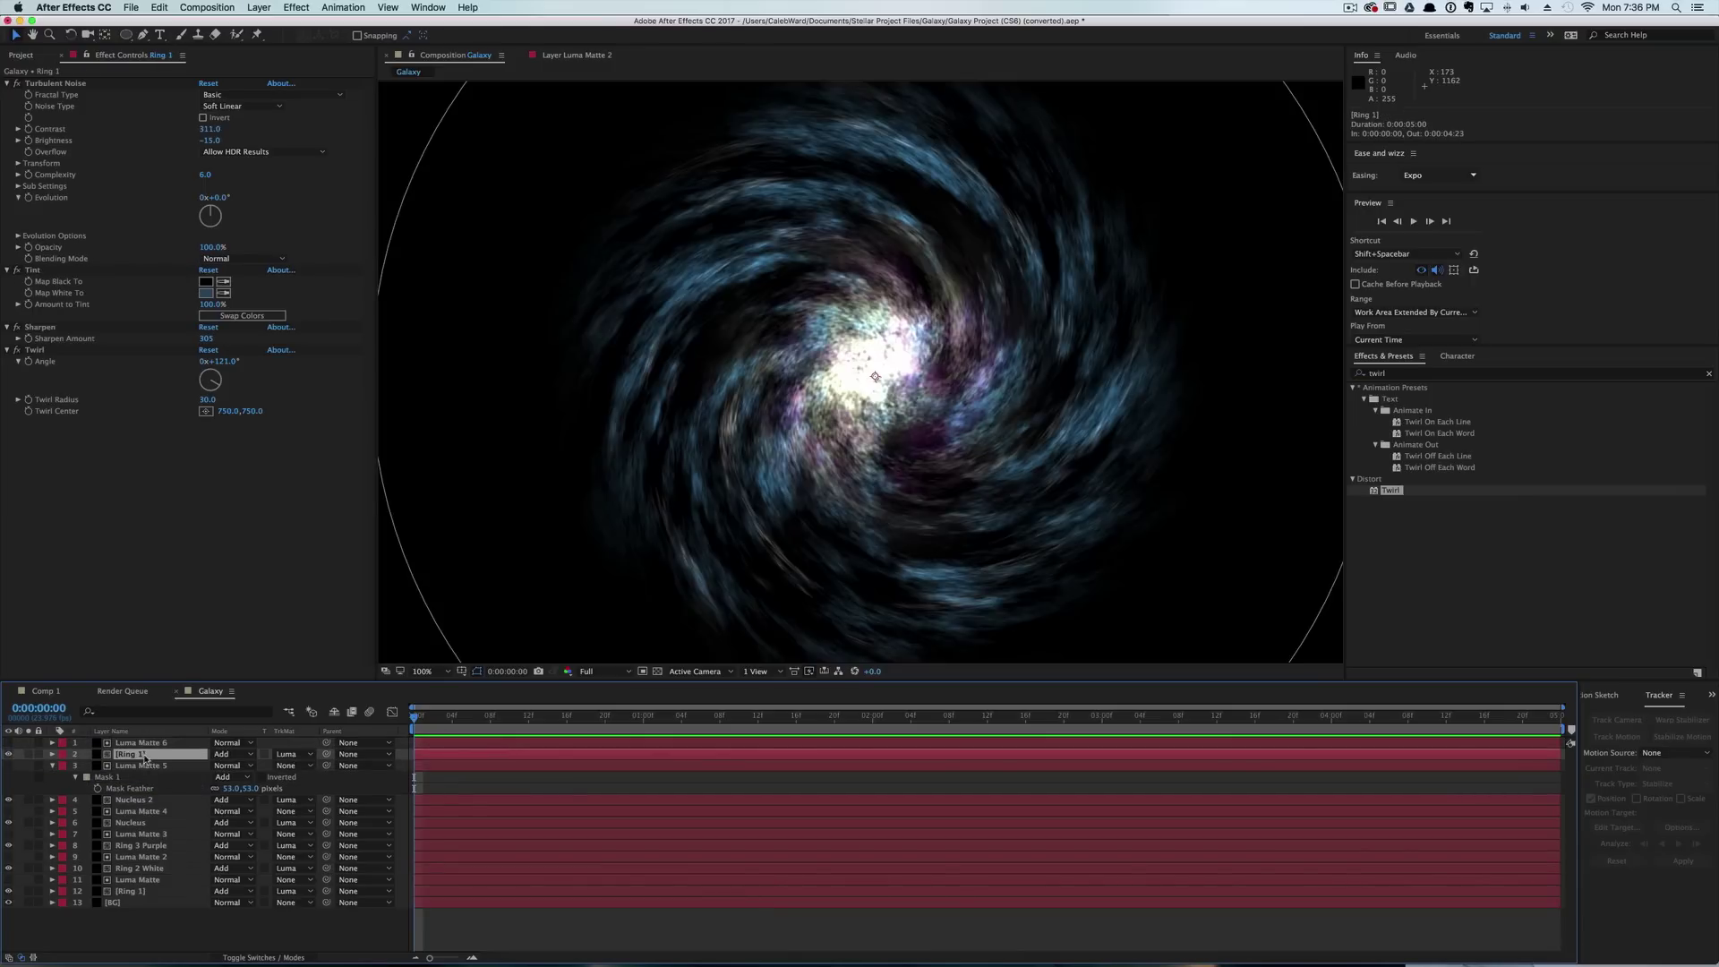
{"action": "key", "text": "Return"}
{"action": "type", "text": "Dust 1"}
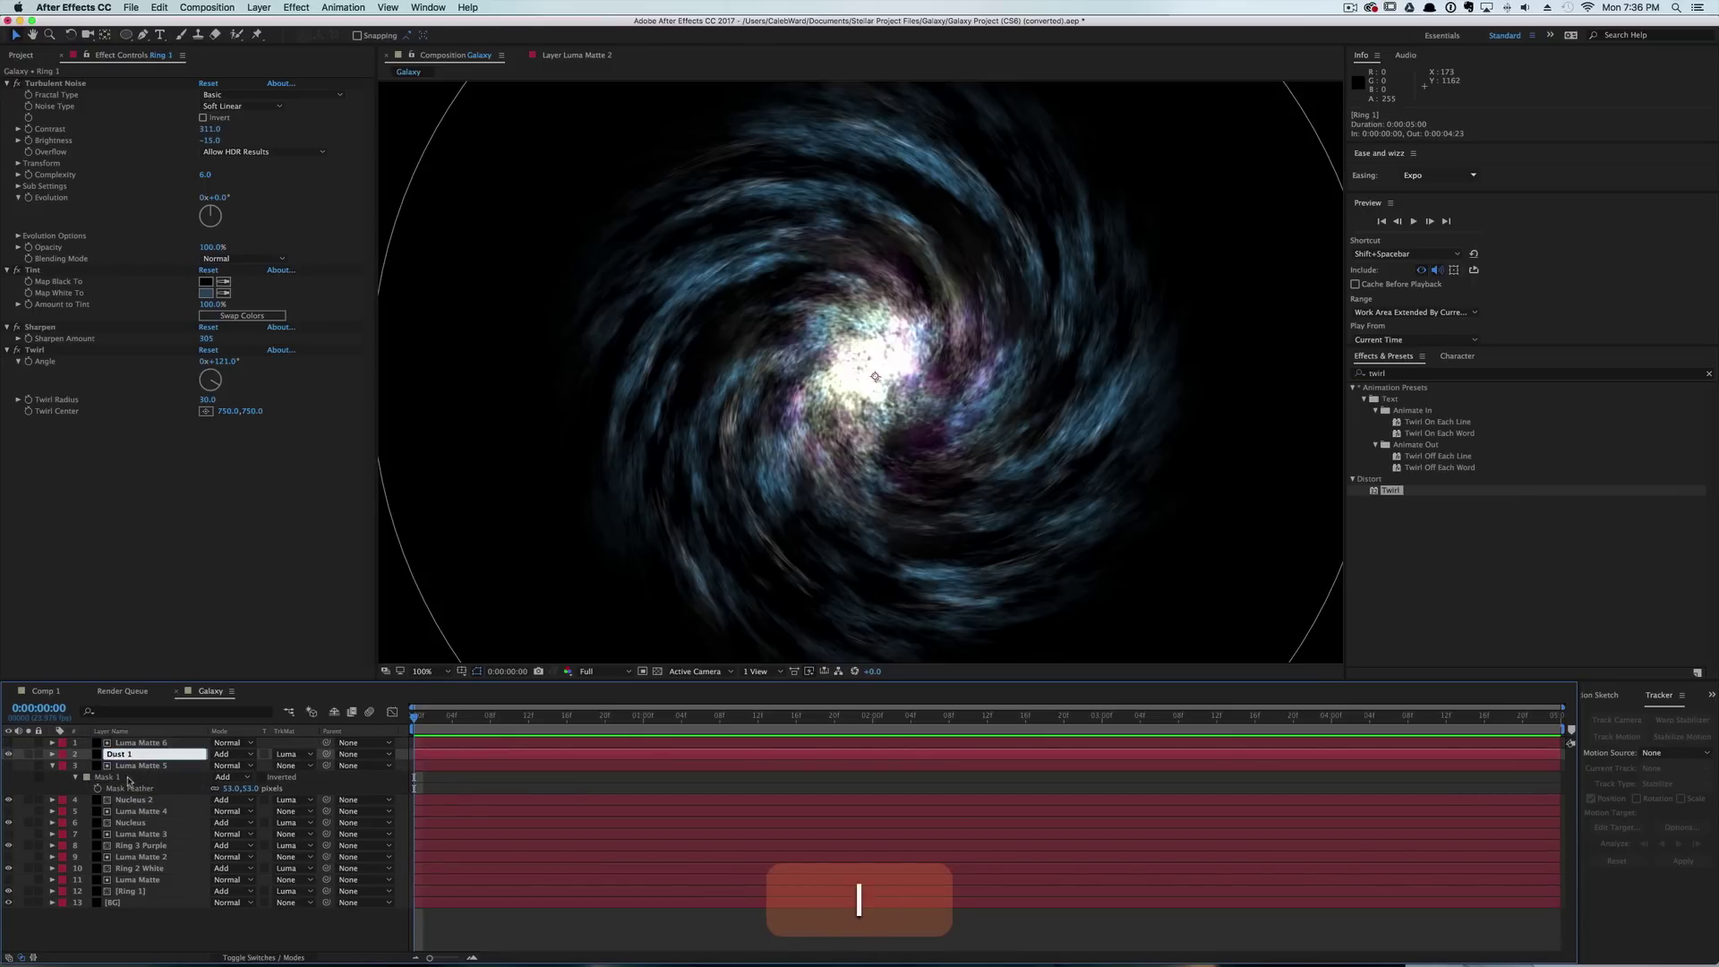
{"action": "left_click", "coordinate": [205, 753]}
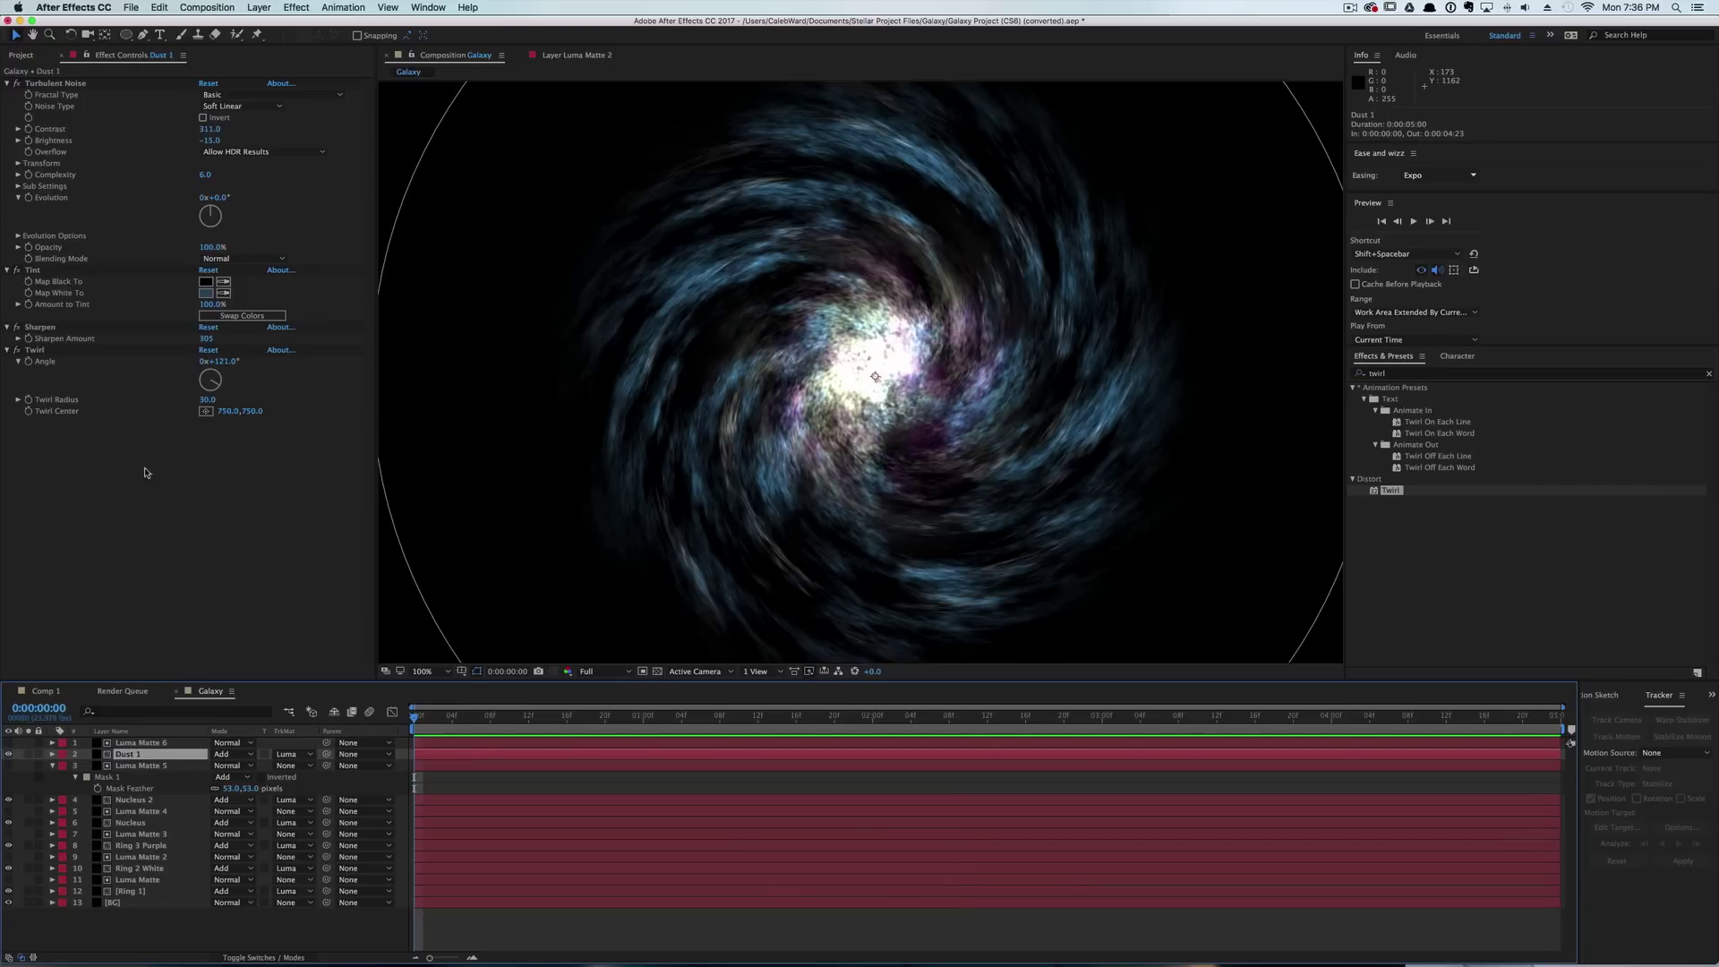
Set Dust 1's Tint white colour to dark brown 2D1108 and its blending mode to Multiply.
{"action": "left_click", "coordinate": [206, 292]}
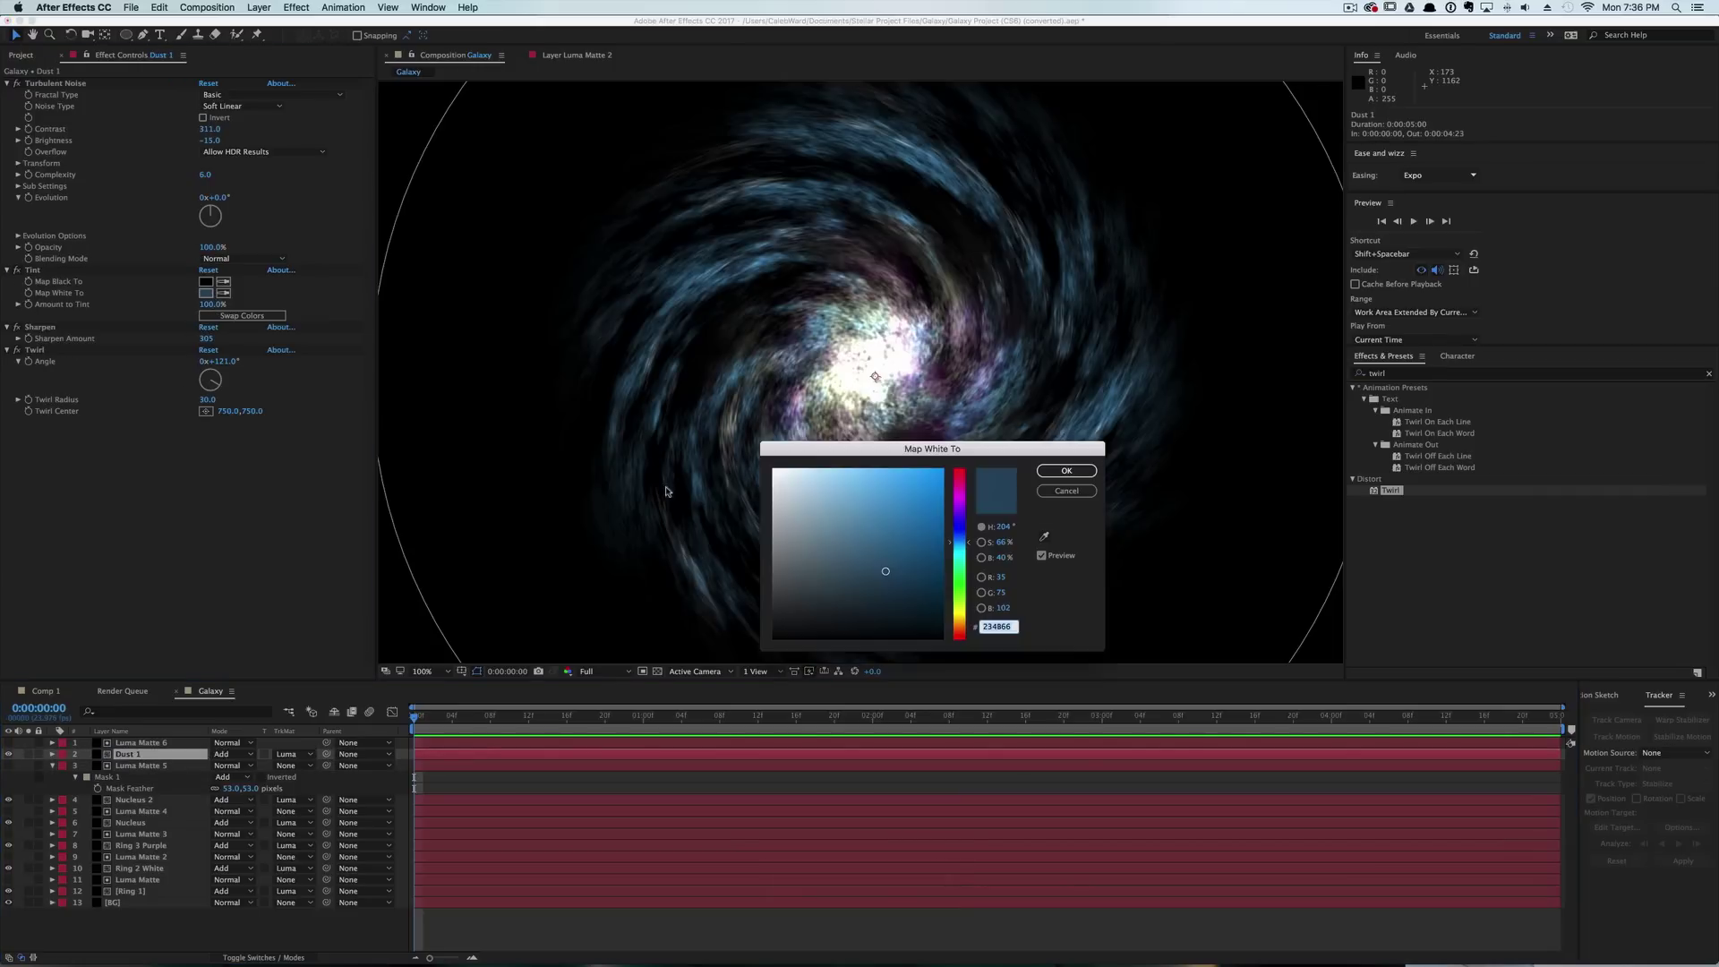
{"action": "mouse_move", "coordinate": [965, 576]}
{"action": "left_mouse_down"}
{"action": "mouse_move", "coordinate": [960, 633]}
{"action": "mouse_move", "coordinate": [910, 609]}
{"action": "left_mouse_up"}
{"action": "left_click", "coordinate": [907, 615]}
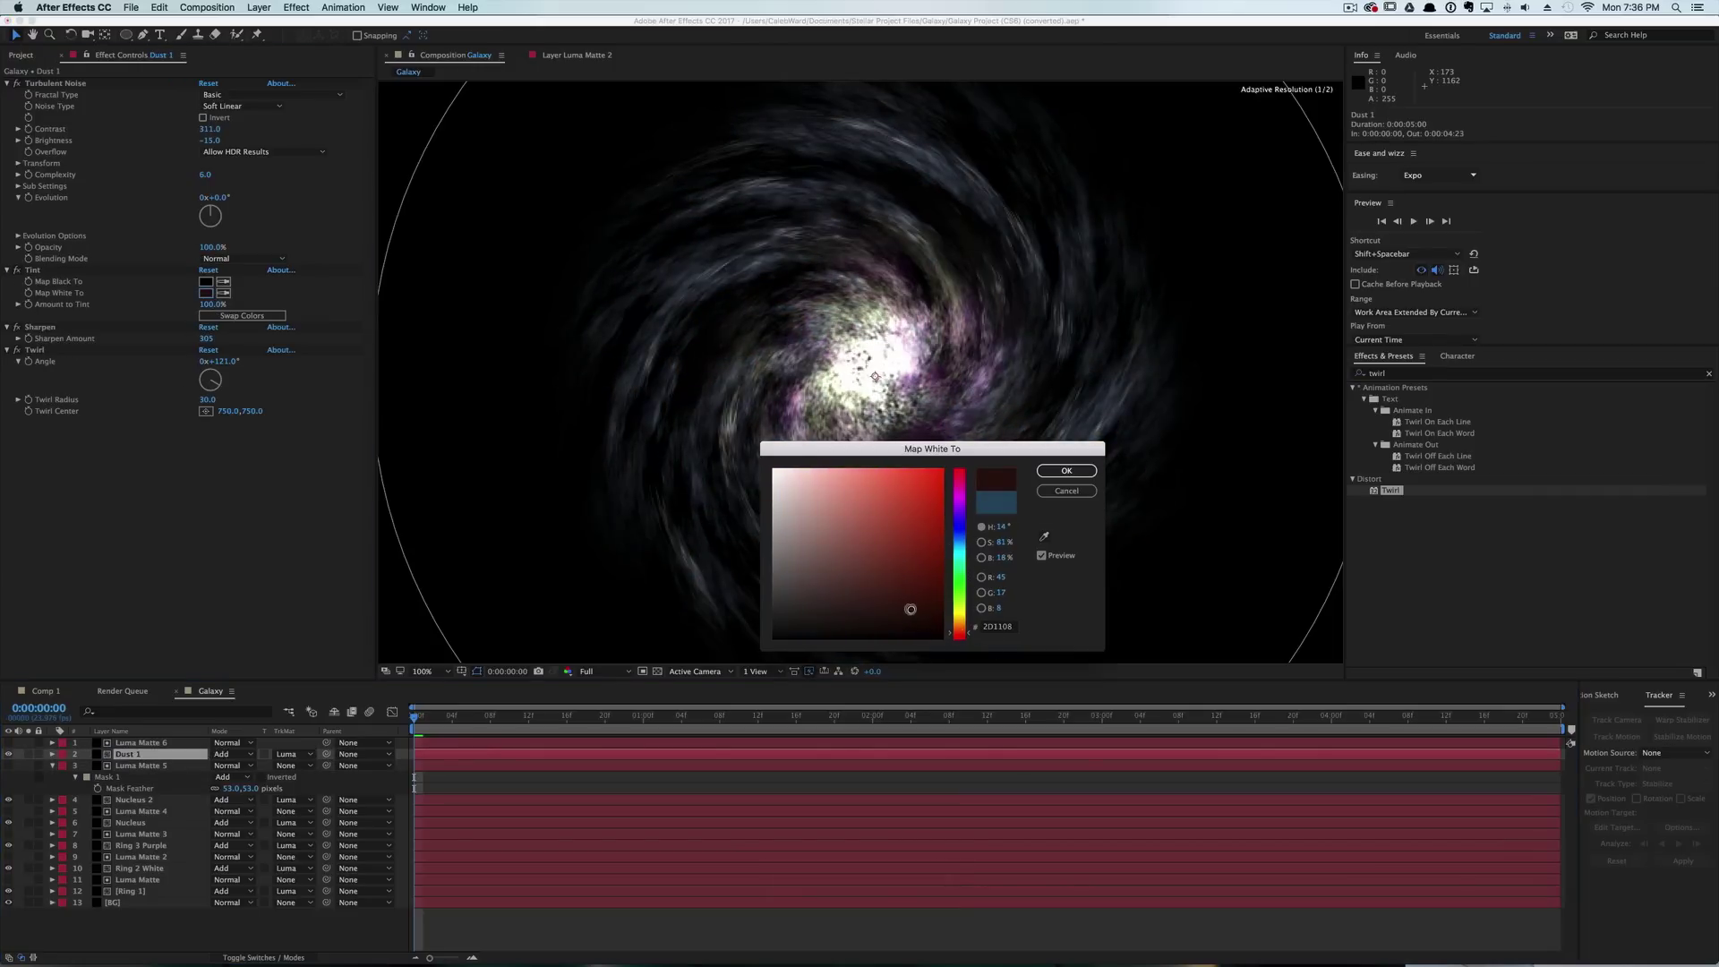
{"action": "left_click", "coordinate": [1076, 472]}
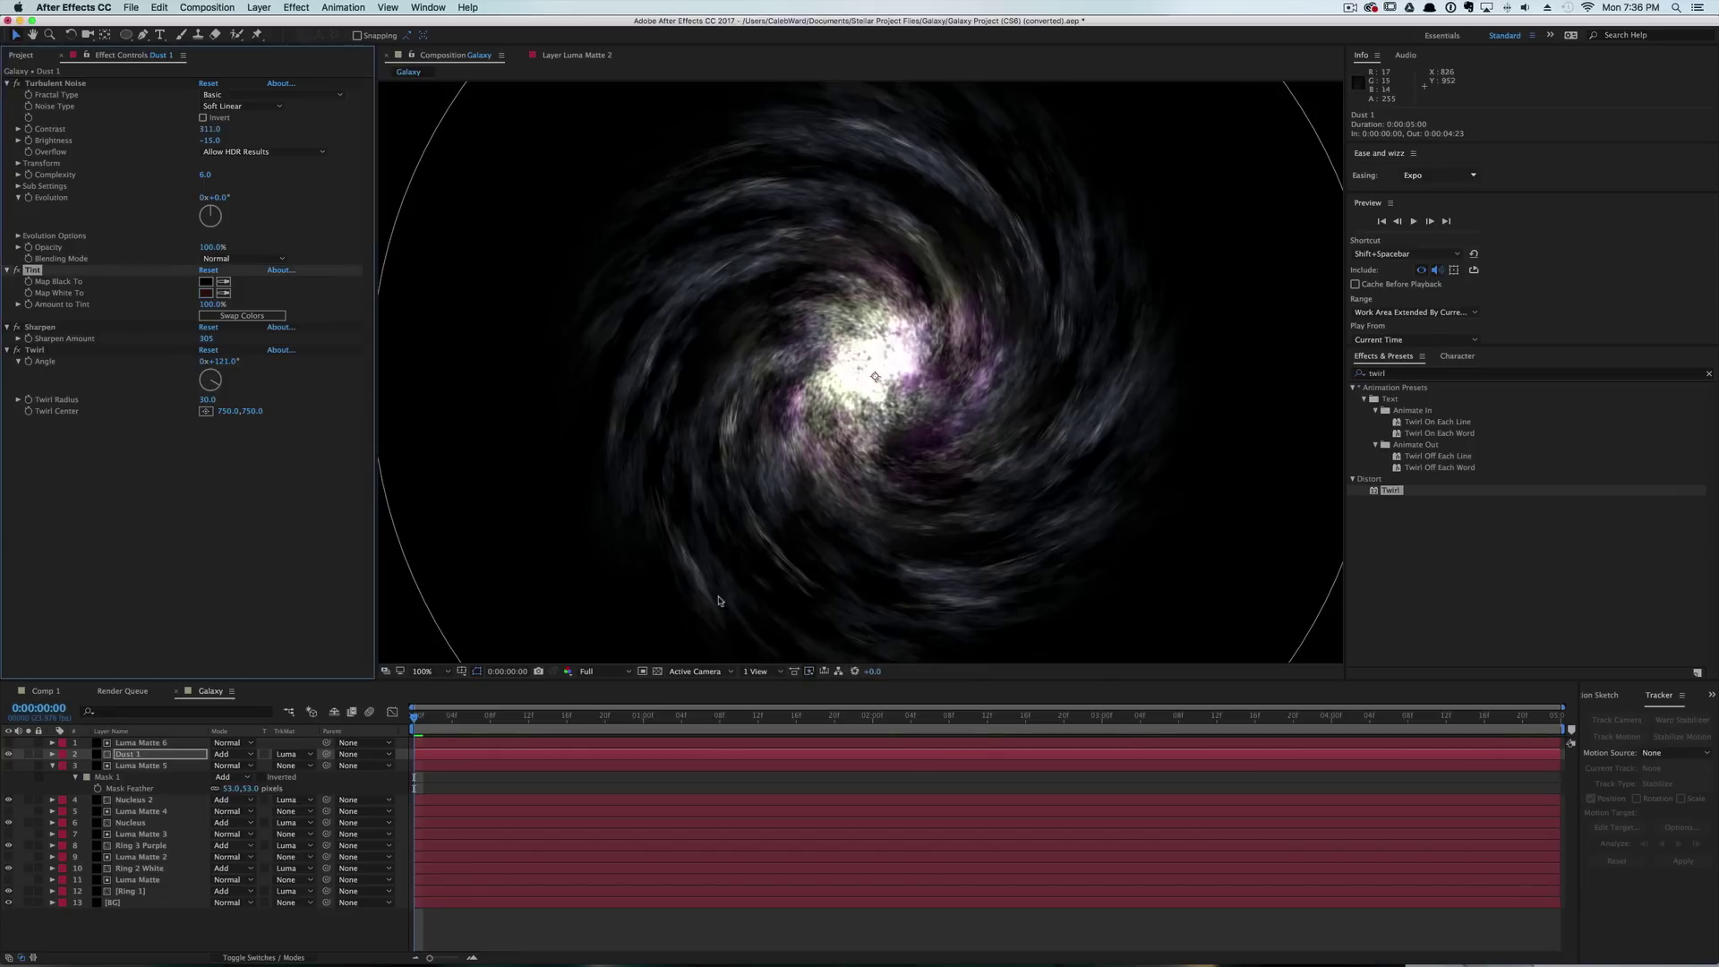
{"action": "left_click", "coordinate": [228, 757]}
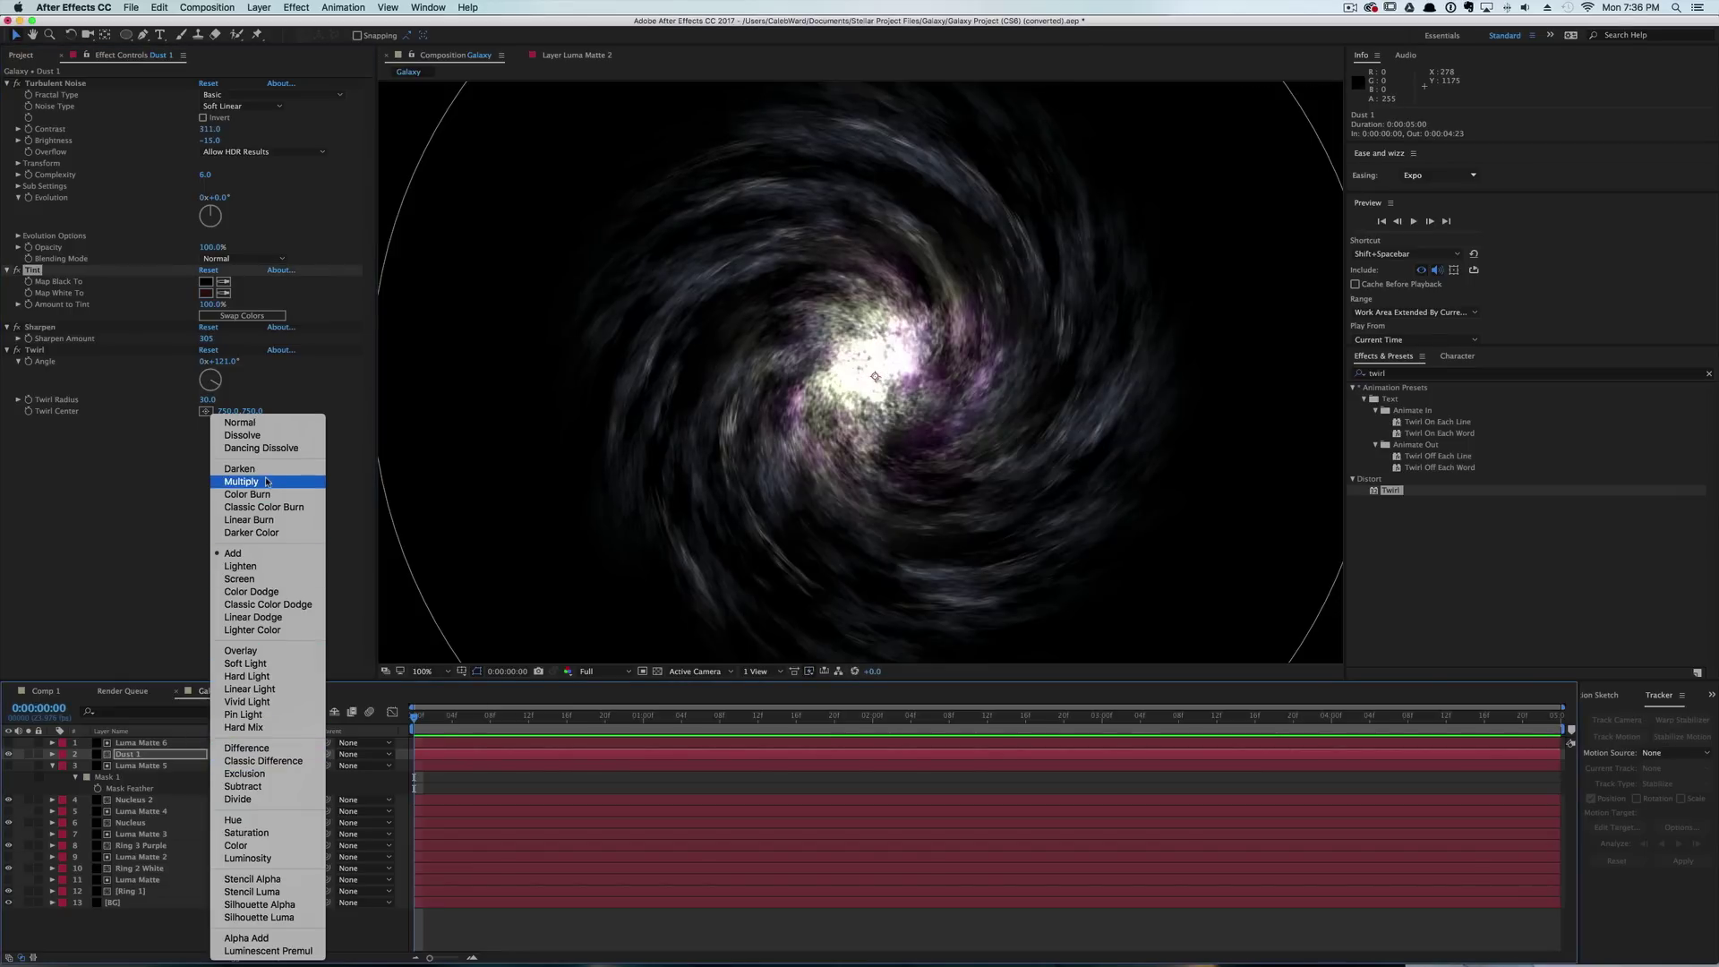
{"action": "left_click", "coordinate": [299, 478]}
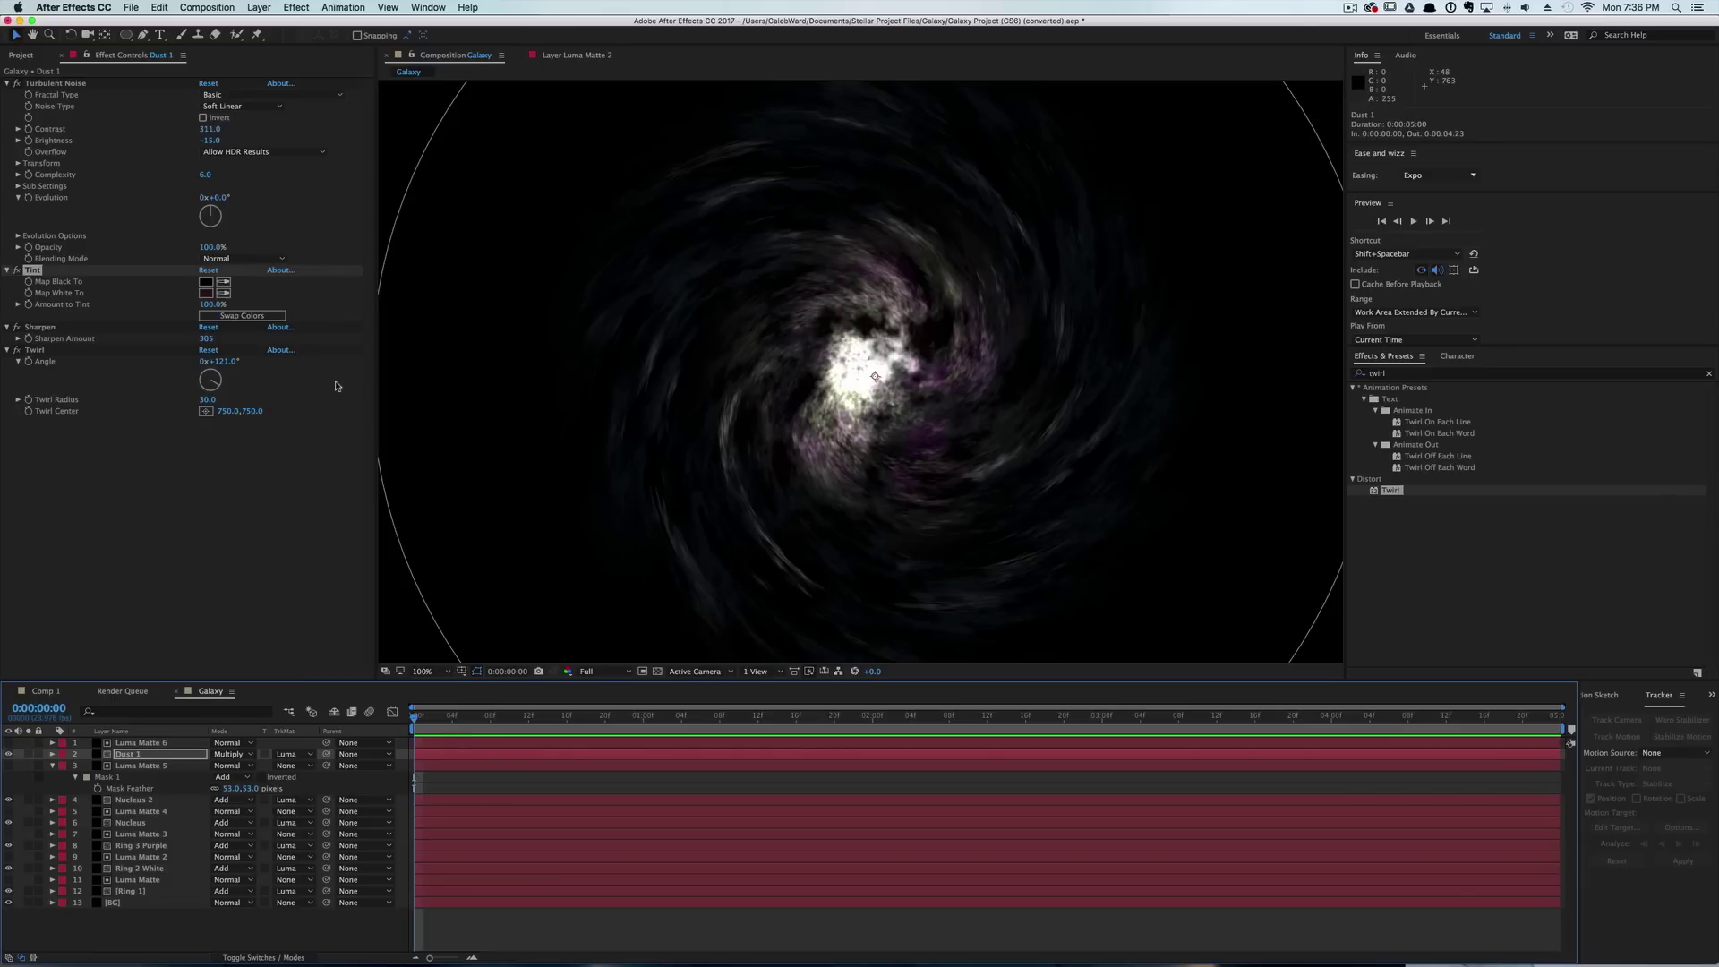
Inspect the dust around the nucleus up close and change Dust 1's Tint white colour to dark red 411615.
{"action": "key", "text": "space"}
{"action": "scroll", "coordinate": [792, 331], "scroll_direction": "up", "scroll_amount": 5}
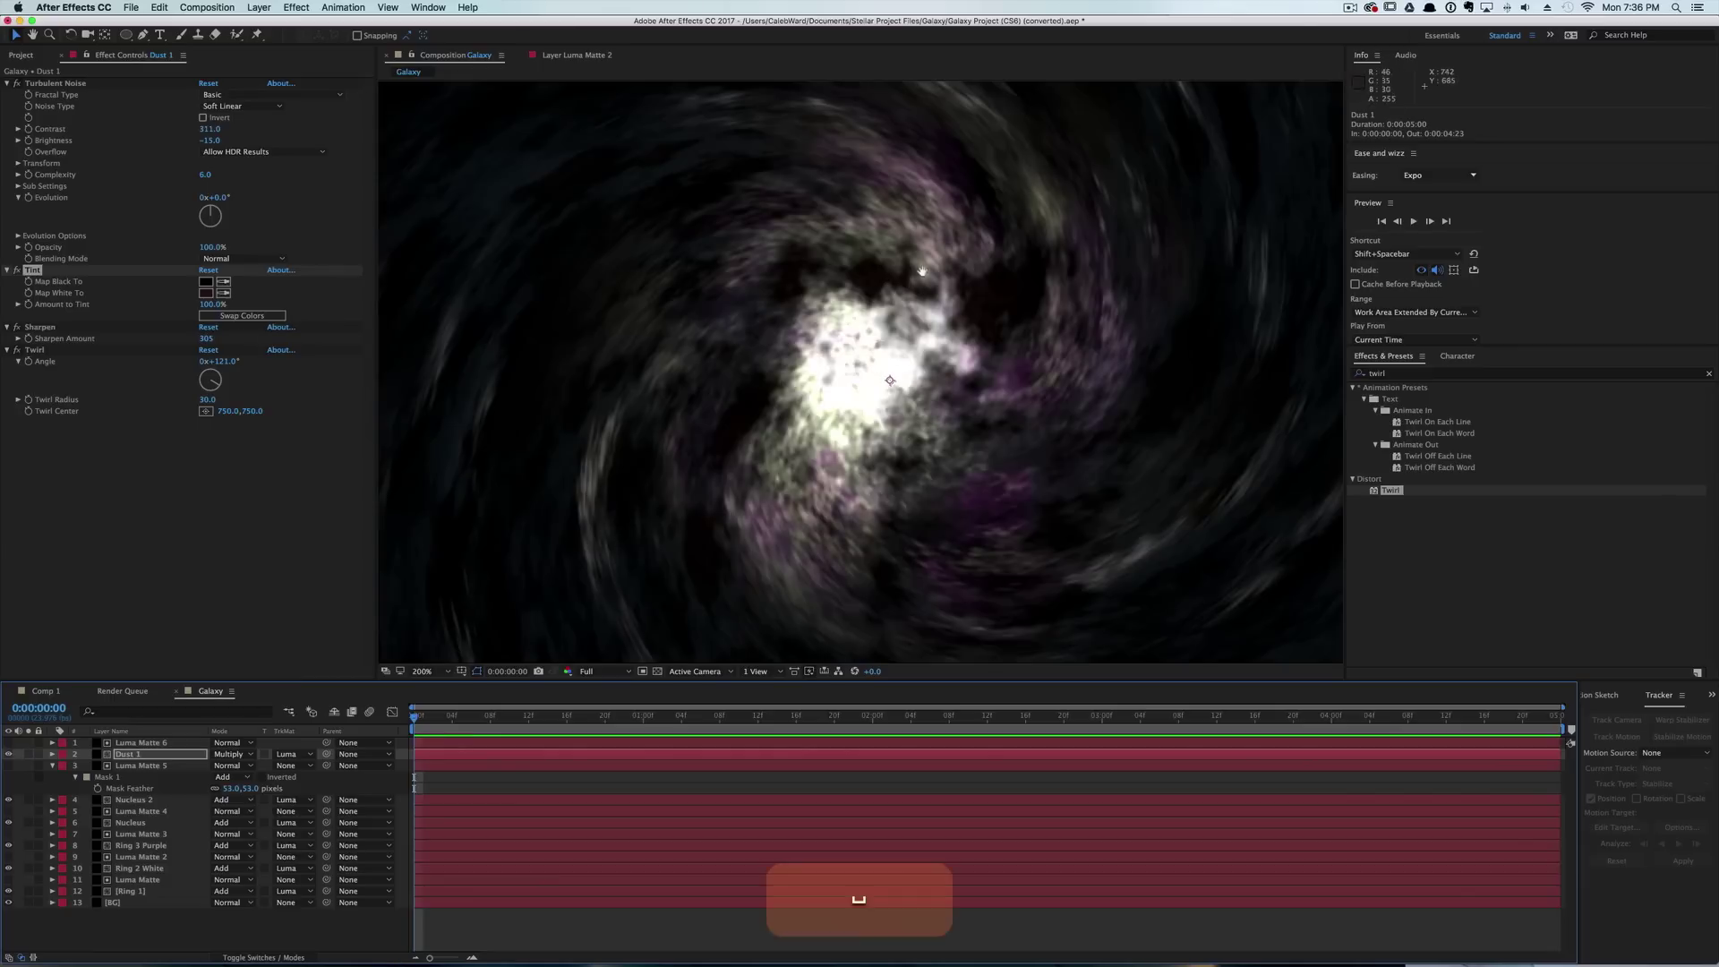
{"action": "scroll", "coordinate": [745, 353], "scroll_direction": "down", "scroll_amount": 1}
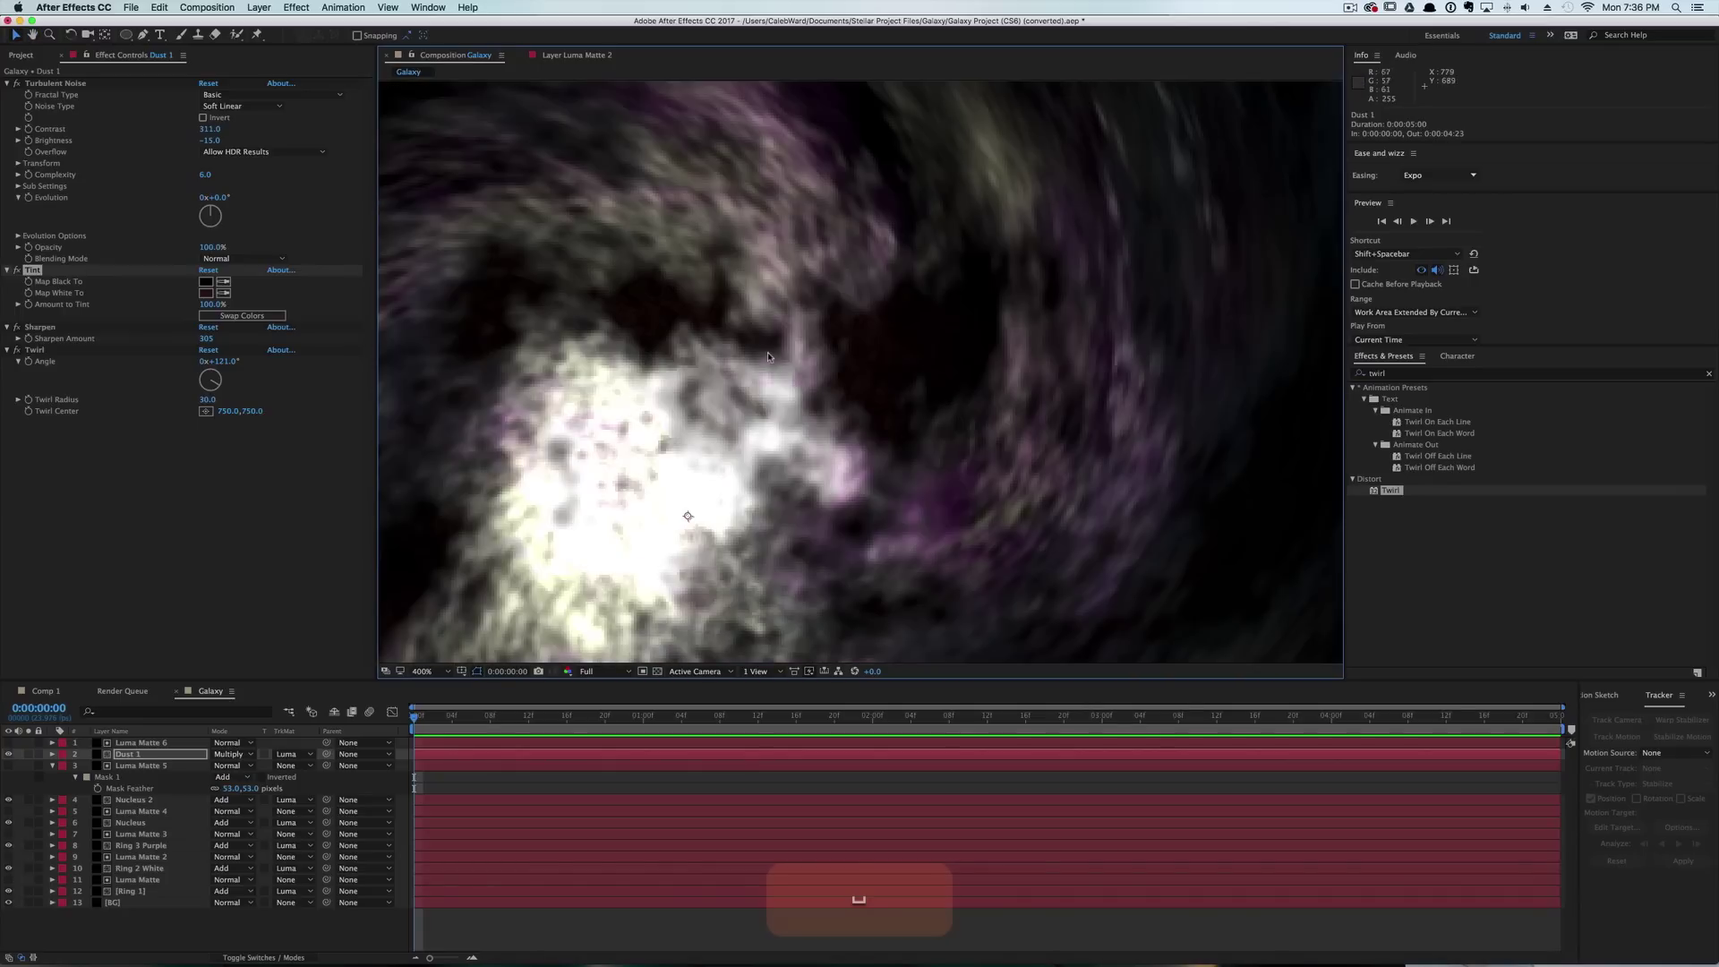
{"action": "key", "text": "space"}
{"action": "left_click_drag", "start_coordinate": [797, 314], "coordinate": [798, 357]}
{"action": "left_click", "coordinate": [223, 294]}
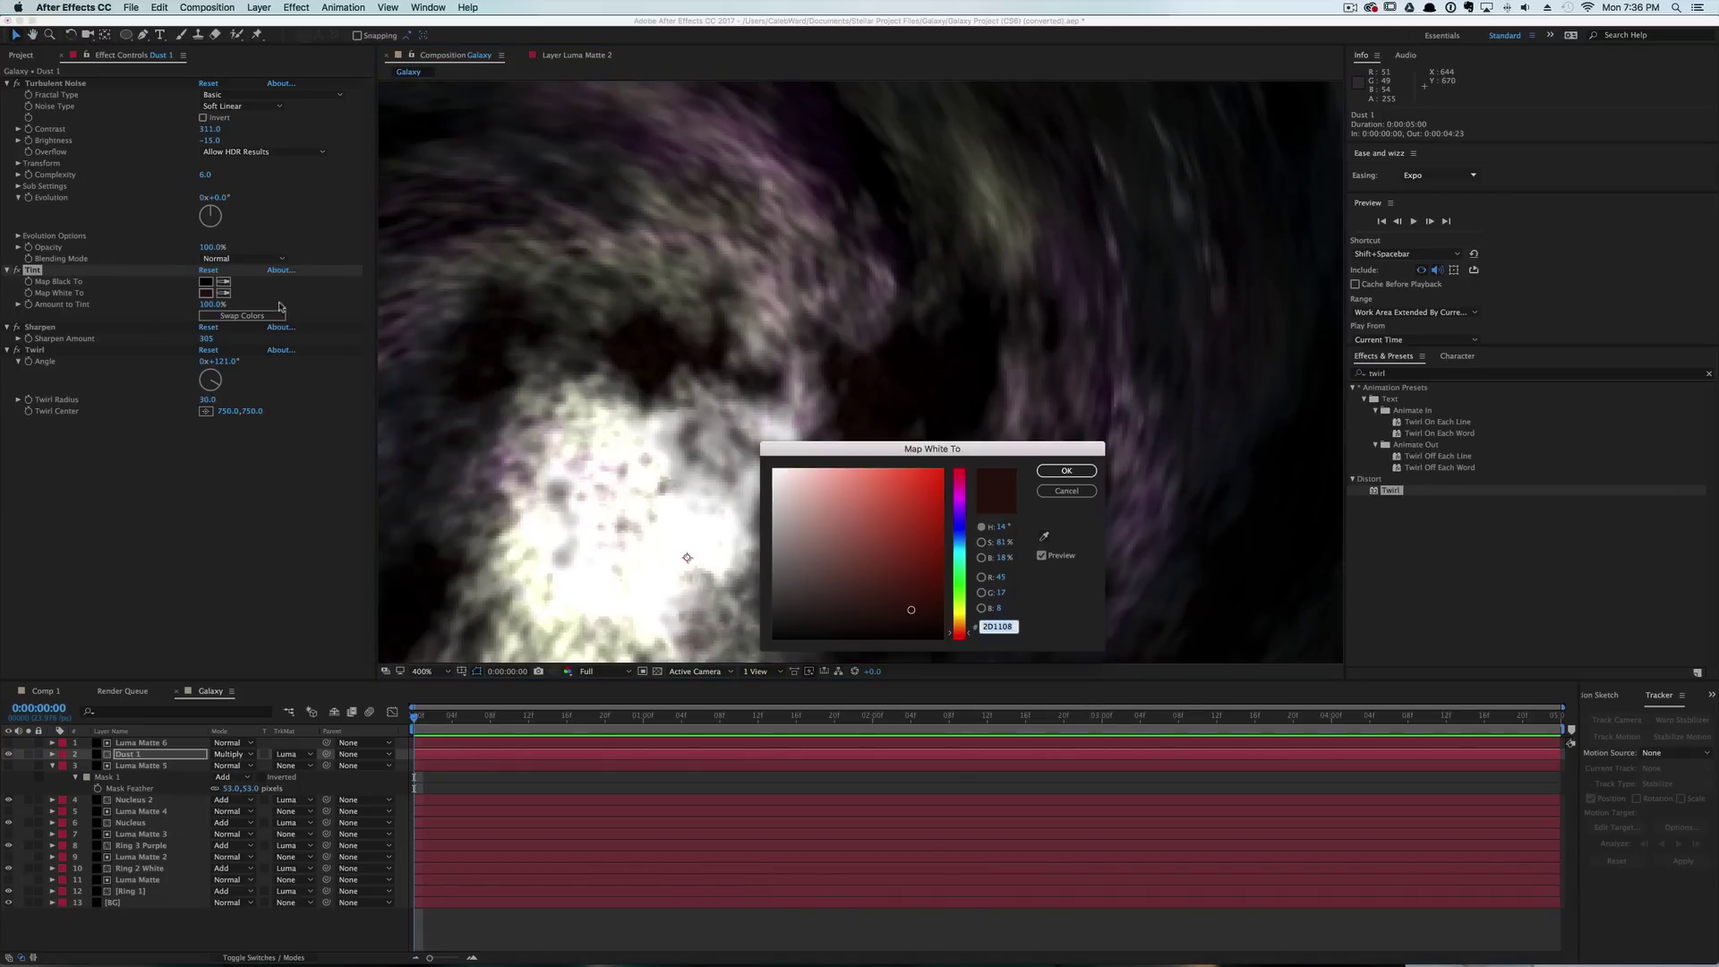
{"action": "left_click_drag", "start_coordinate": [911, 609], "coordinate": [896, 578]}
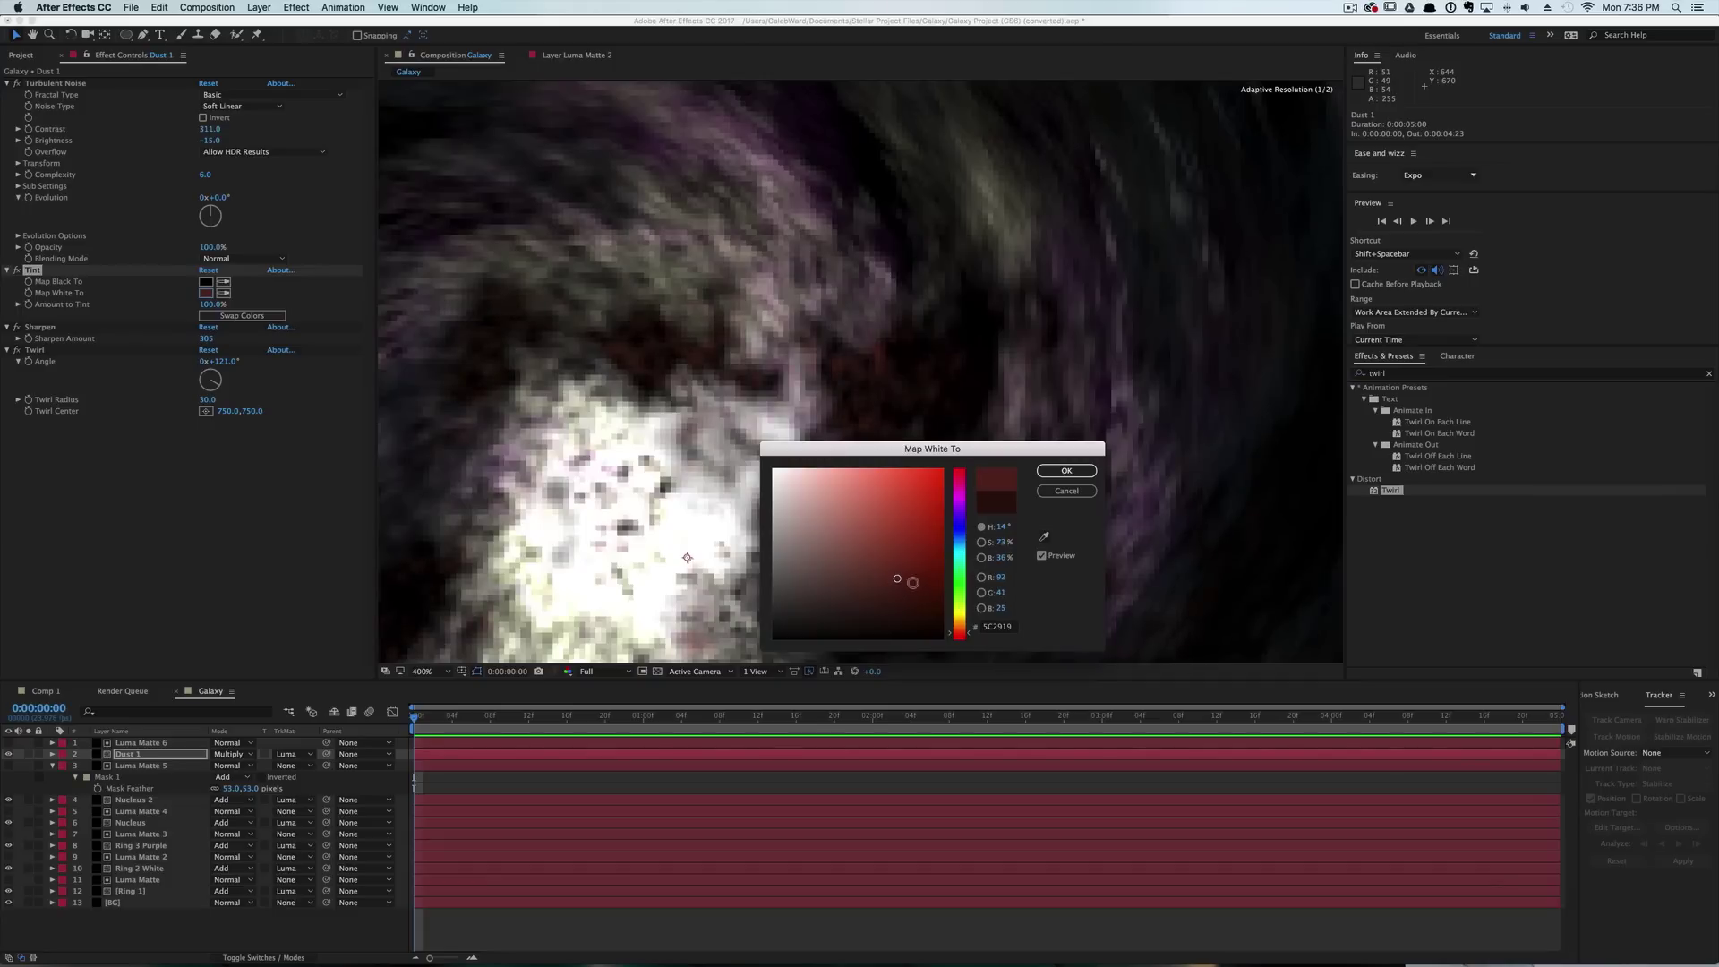
{"action": "left_click_drag", "start_coordinate": [956, 632], "coordinate": [885, 599]}
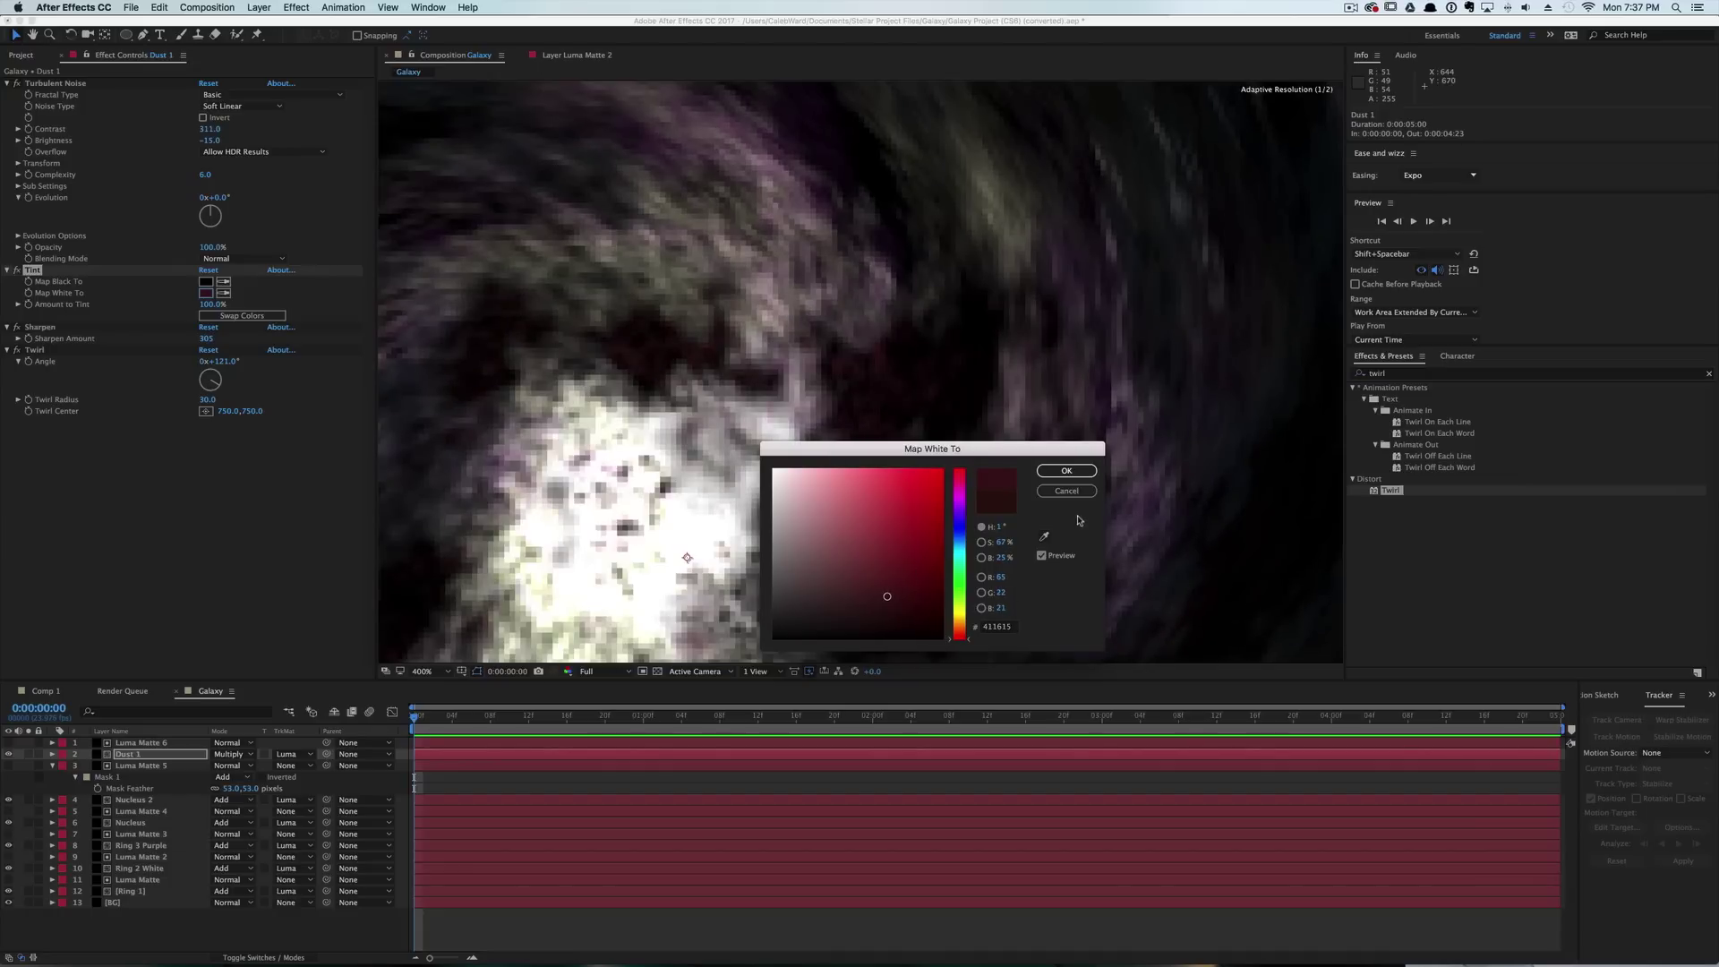
{"action": "left_click", "coordinate": [1066, 471]}
{"action": "key", "text": "comma"}
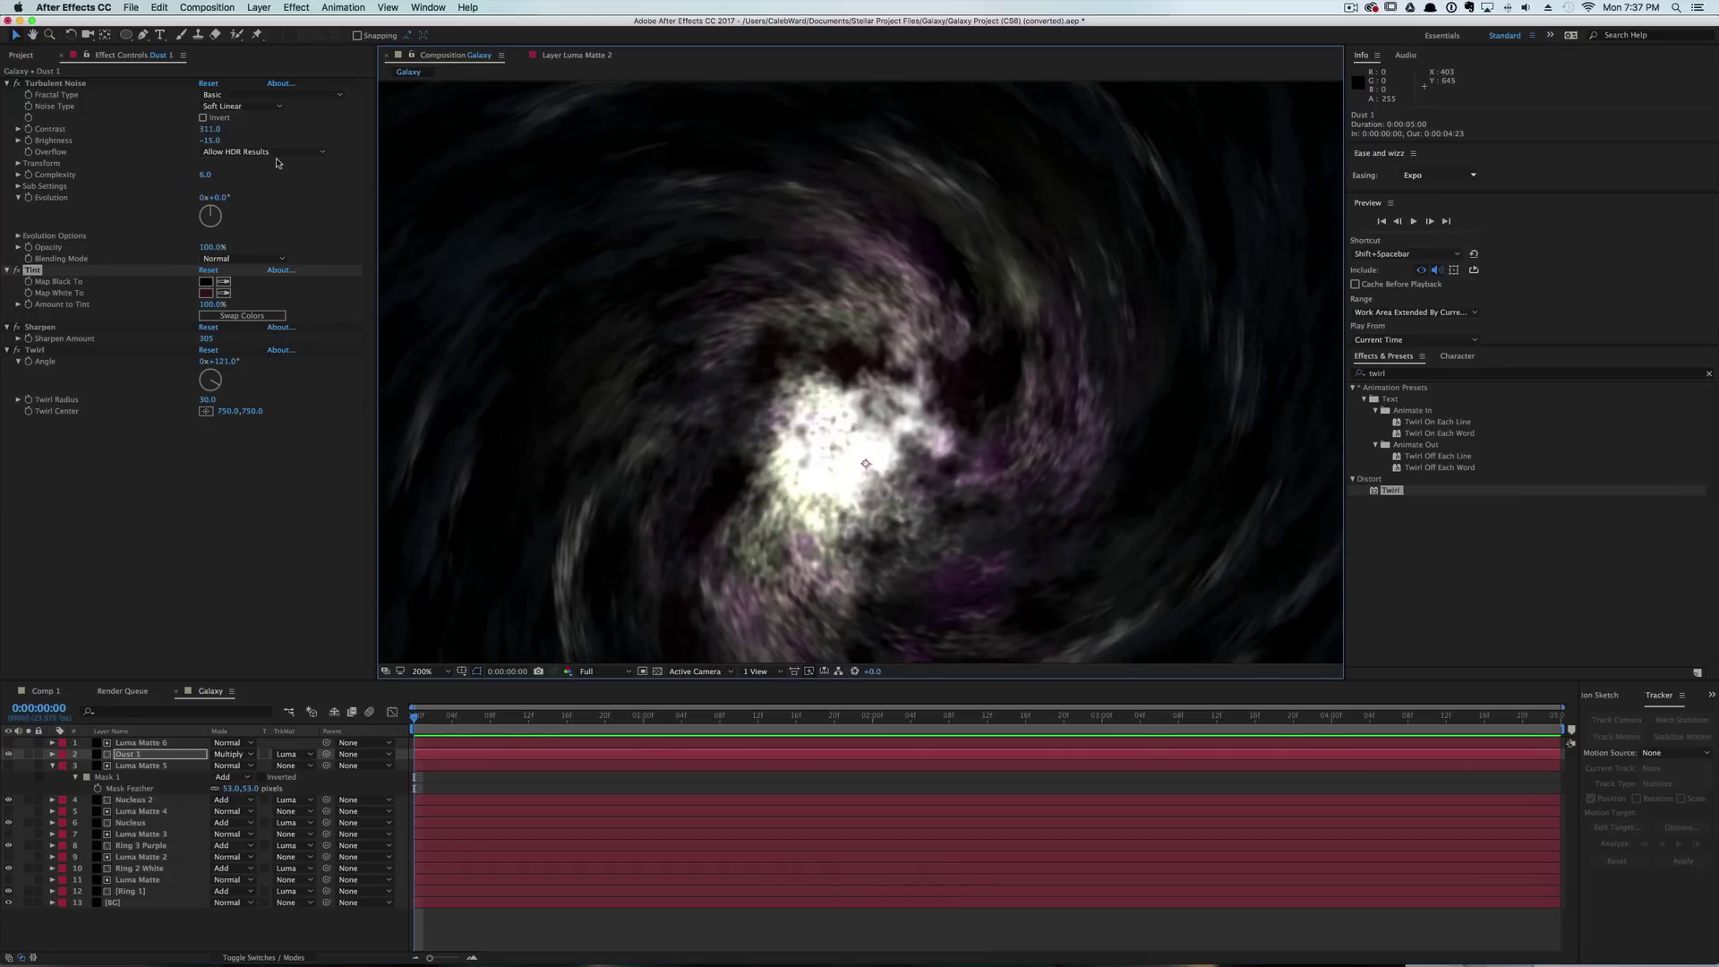
Set Dust 1's Turbulent Noise contrast to 182 and its brightness to 50, and check the whole galaxy.
{"action": "left_click", "coordinate": [178, 755]}
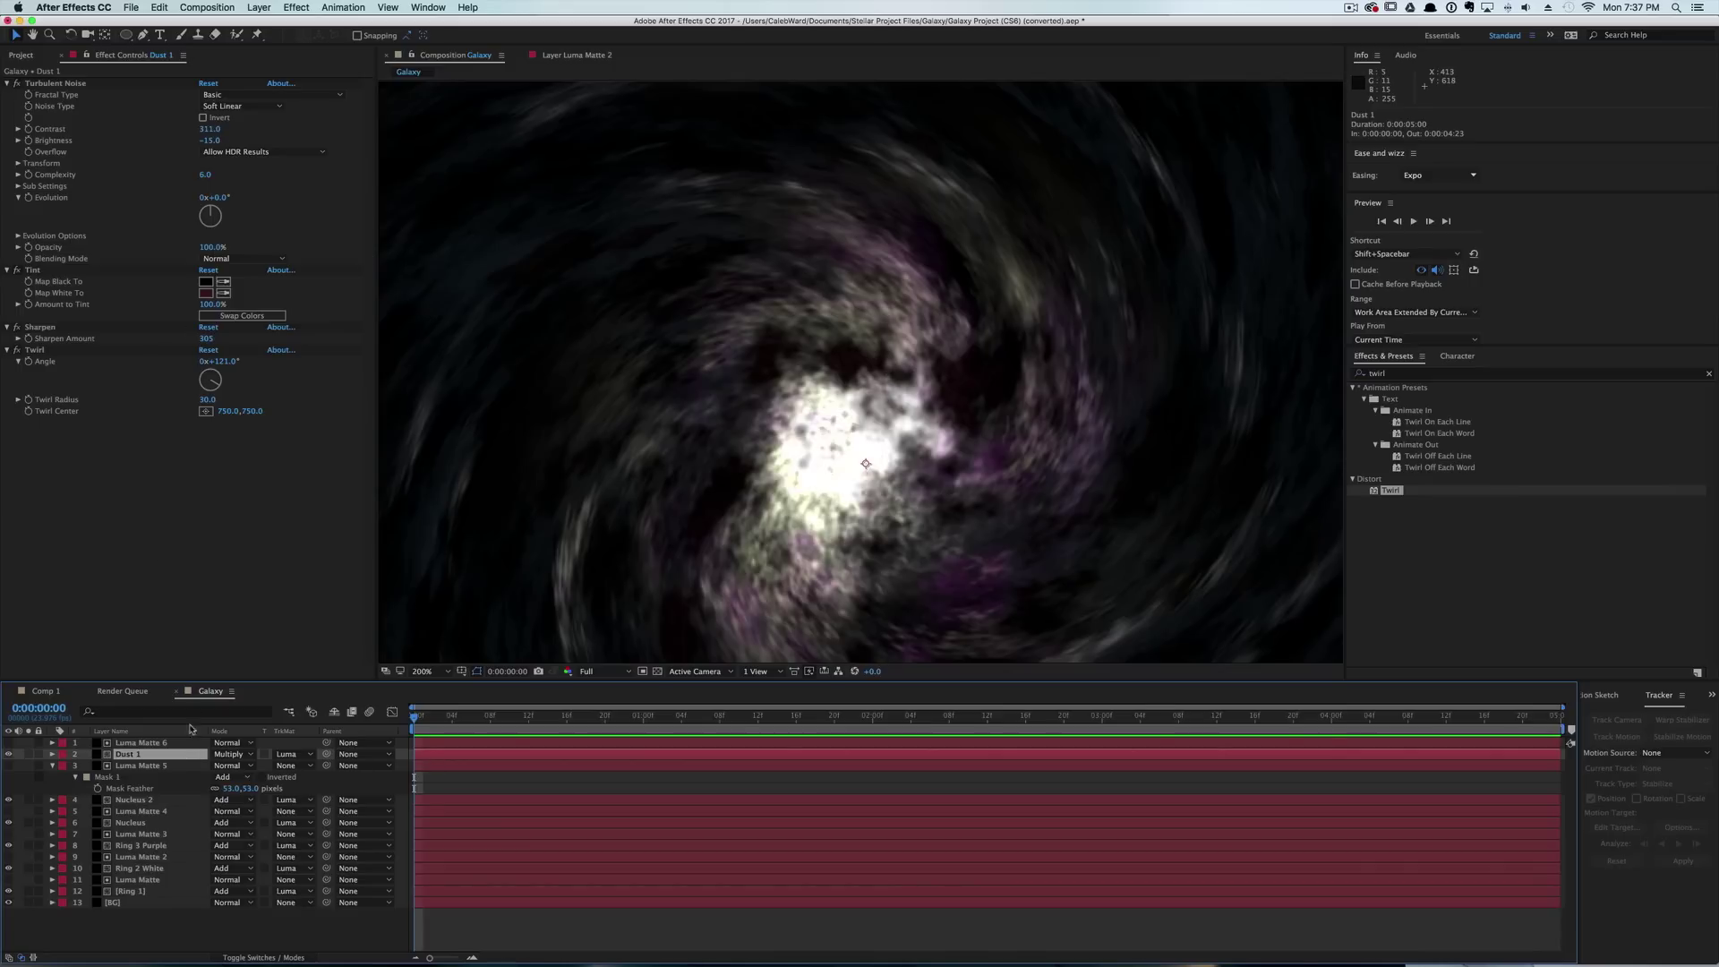
{"action": "left_click_drag", "start_coordinate": [210, 129], "coordinate": [130, 146]}
{"action": "left_click_drag", "start_coordinate": [9, 244], "coordinate": [77, 243]}
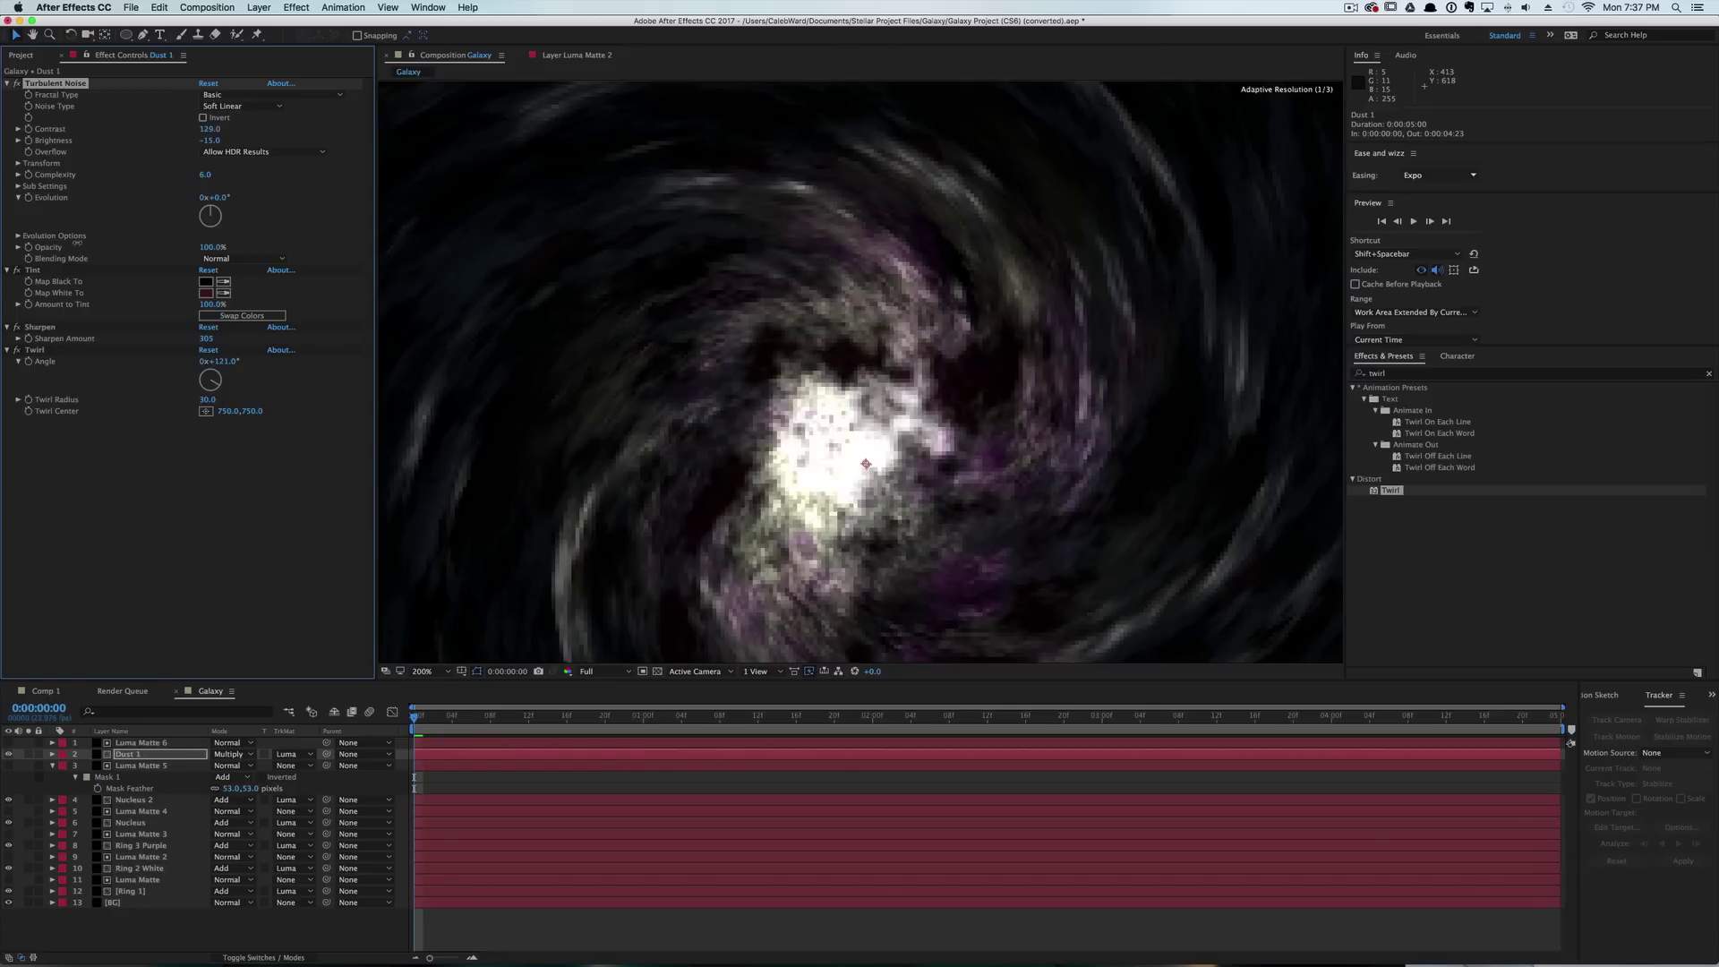
{"action": "left_click_drag", "start_coordinate": [209, 140], "coordinate": [264, 145]}
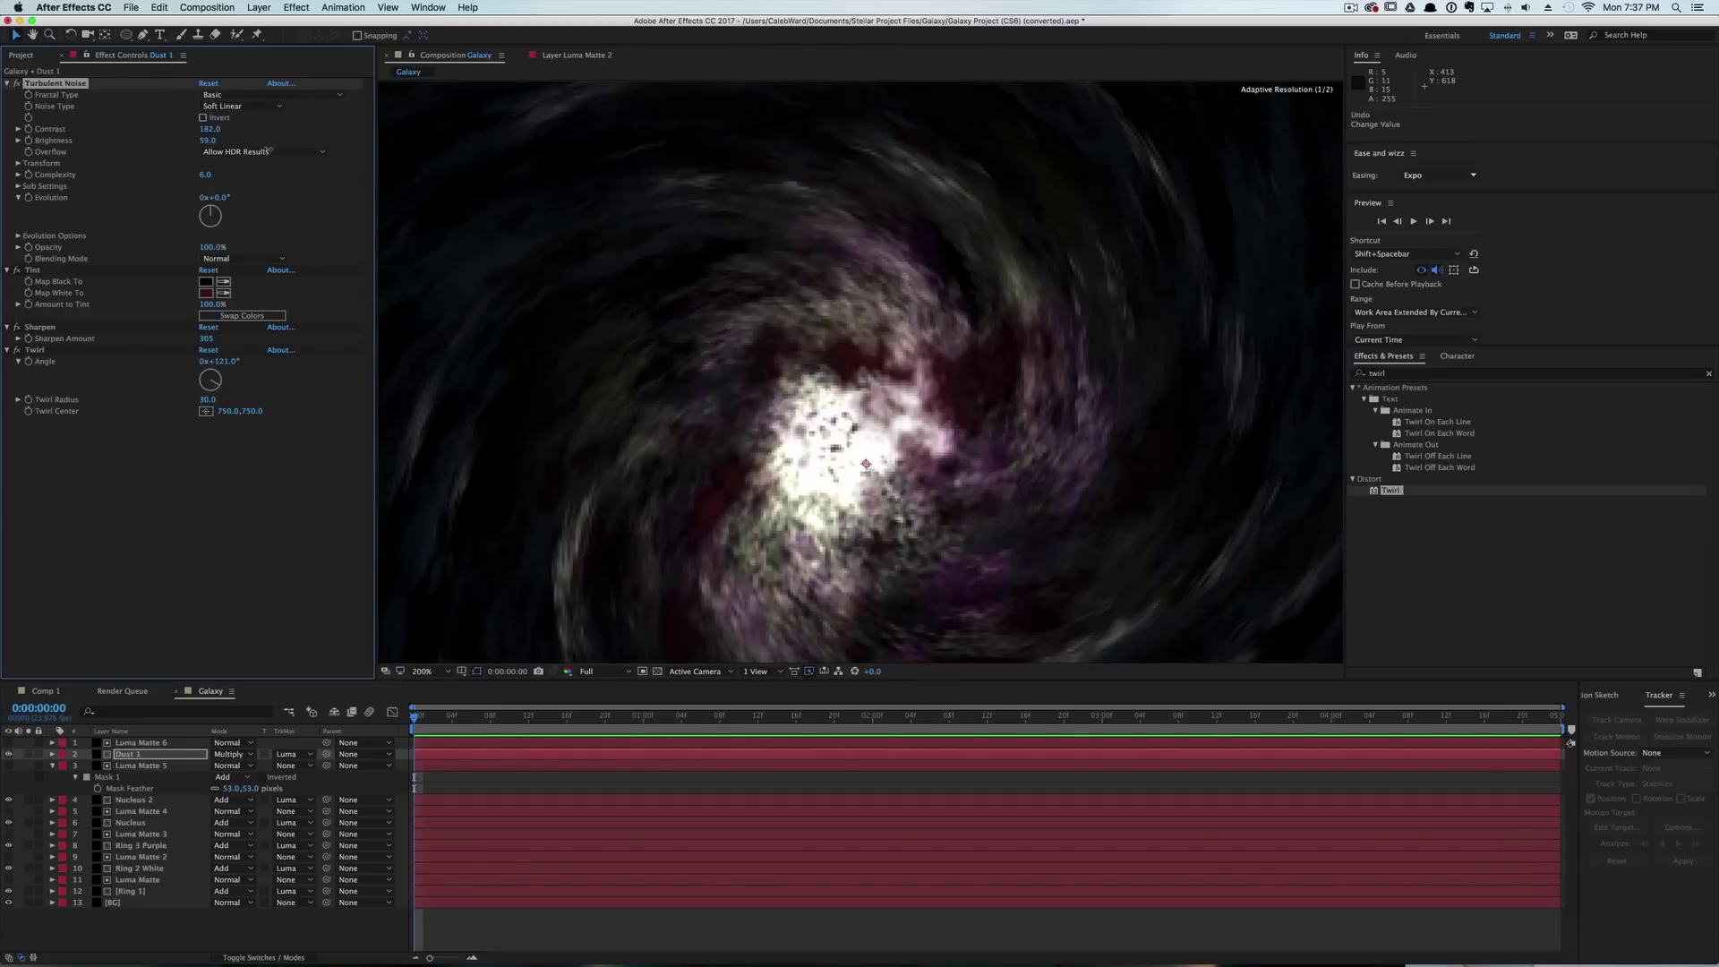
{"action": "scroll", "coordinate": [1001, 371], "scroll_direction": "down", "scroll_amount": 2}
{"action": "scroll", "coordinate": [1001, 371], "scroll_direction": "up", "scroll_amount": 1}
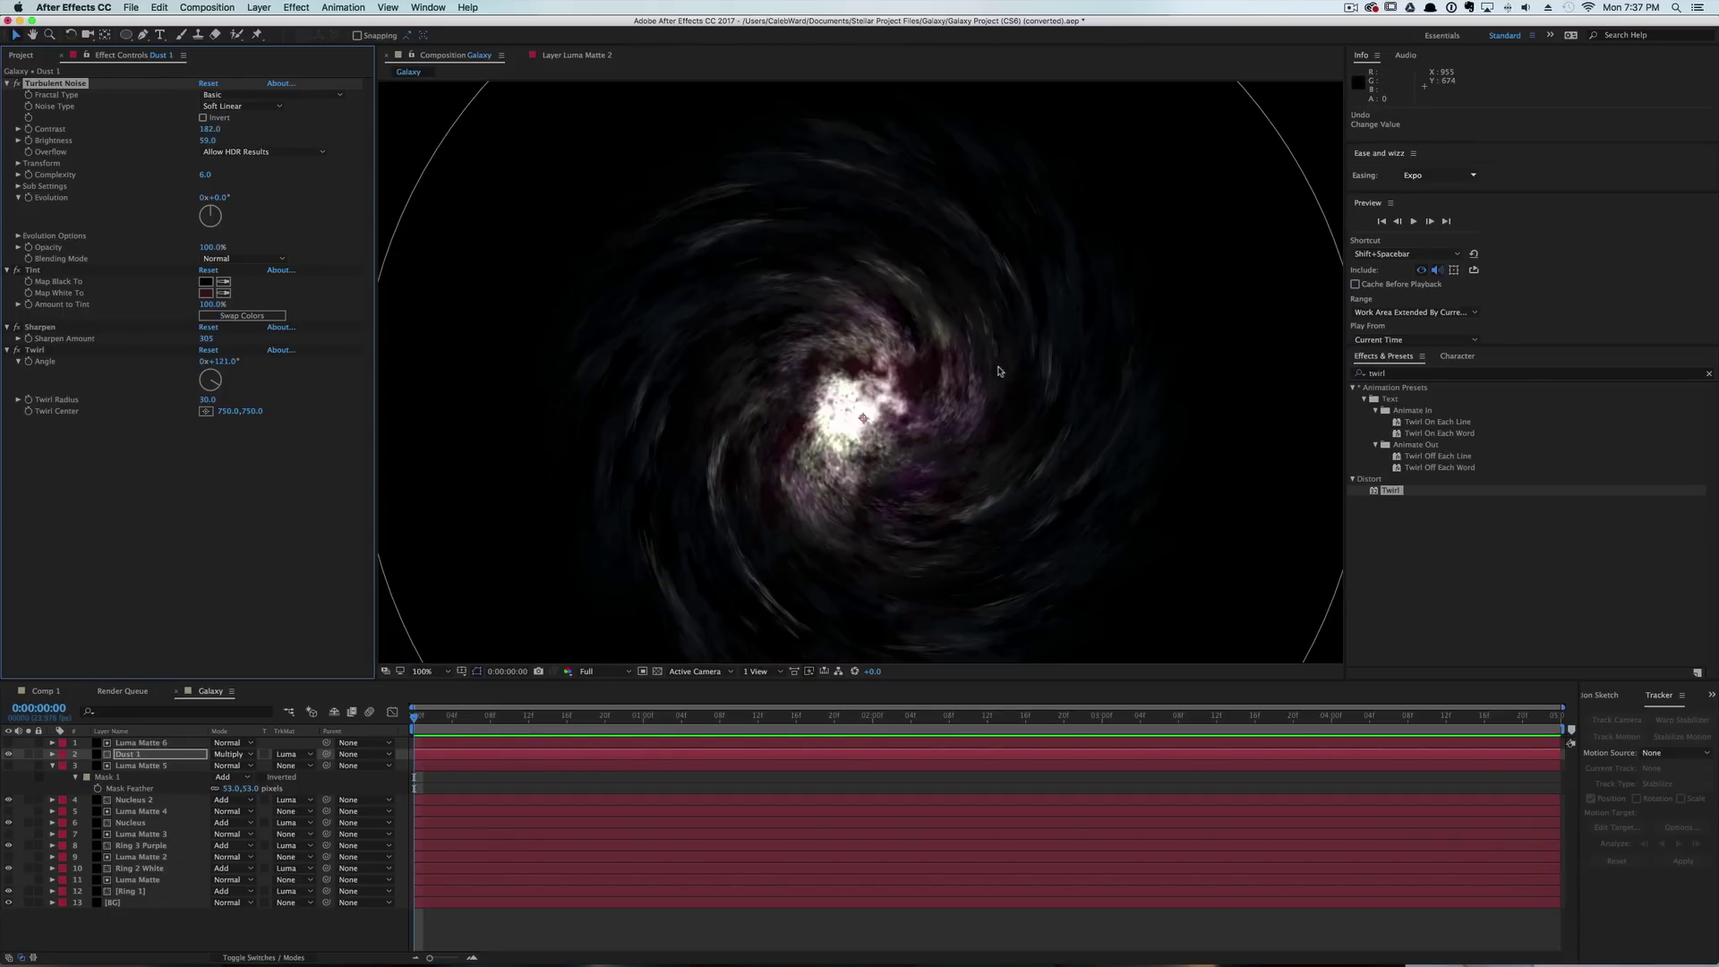
Set the random seed of Dust 1's Turbulent Noise to 230.
{"action": "left_click", "coordinate": [176, 756]}
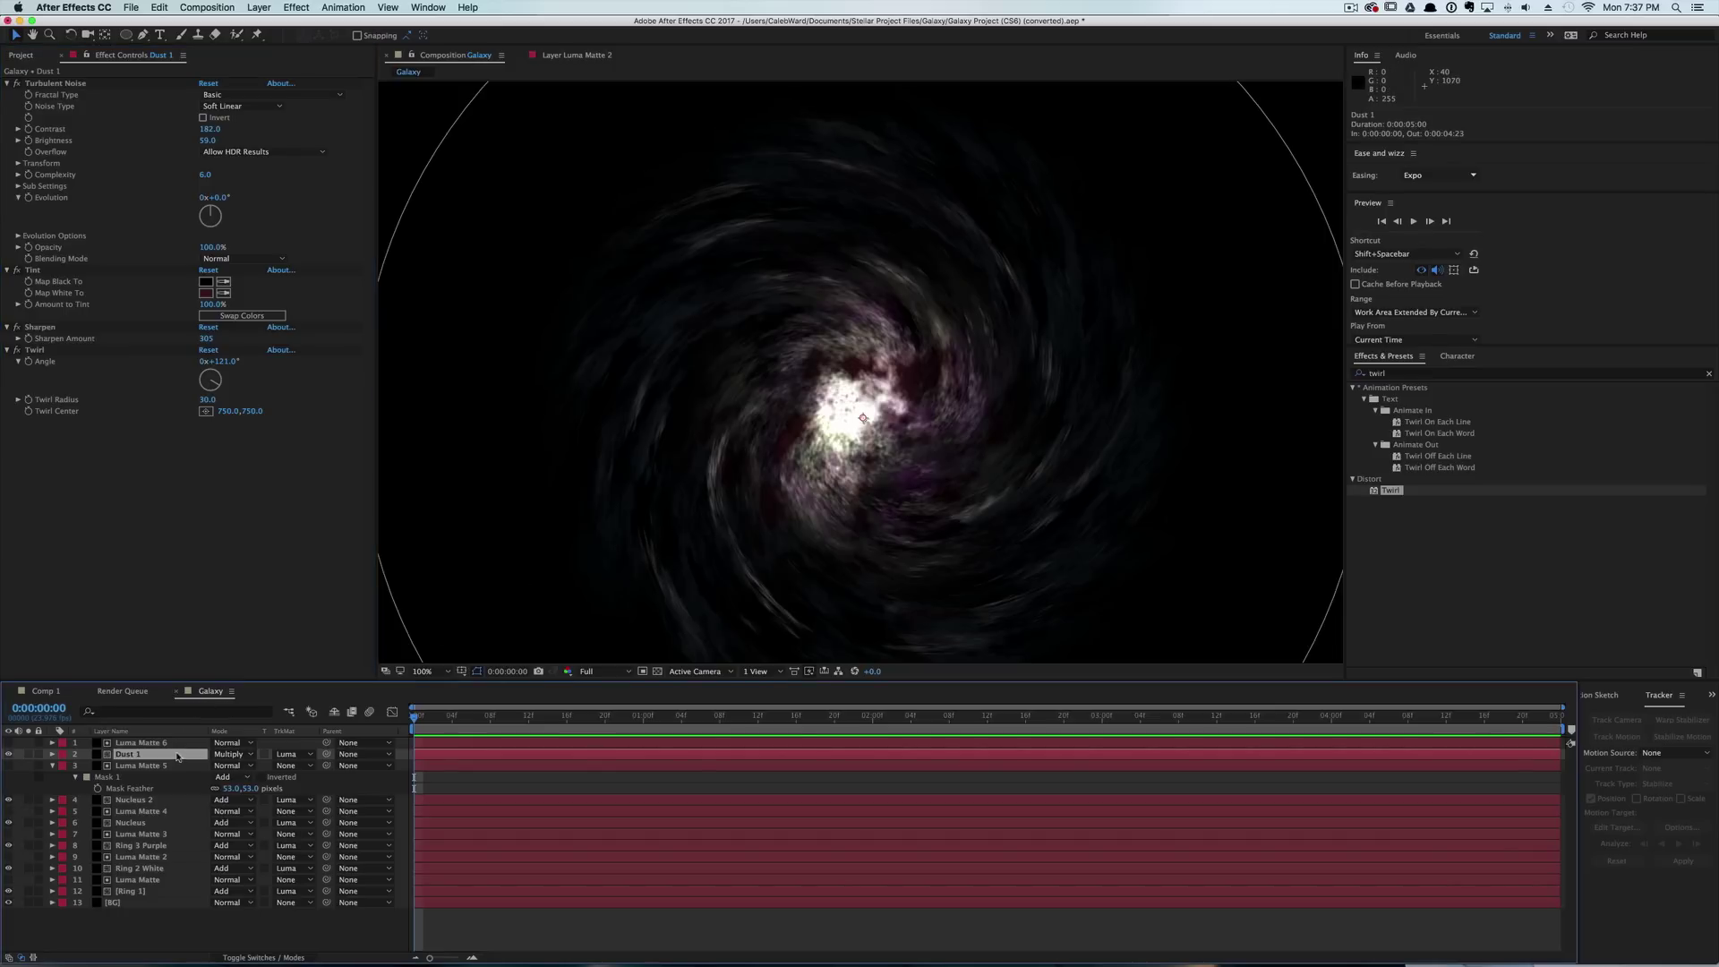
{"action": "left_click", "coordinate": [18, 237]}
{"action": "left_click", "coordinate": [203, 258]}
{"action": "type", "text": "230"}
{"action": "key", "text": "Return"}
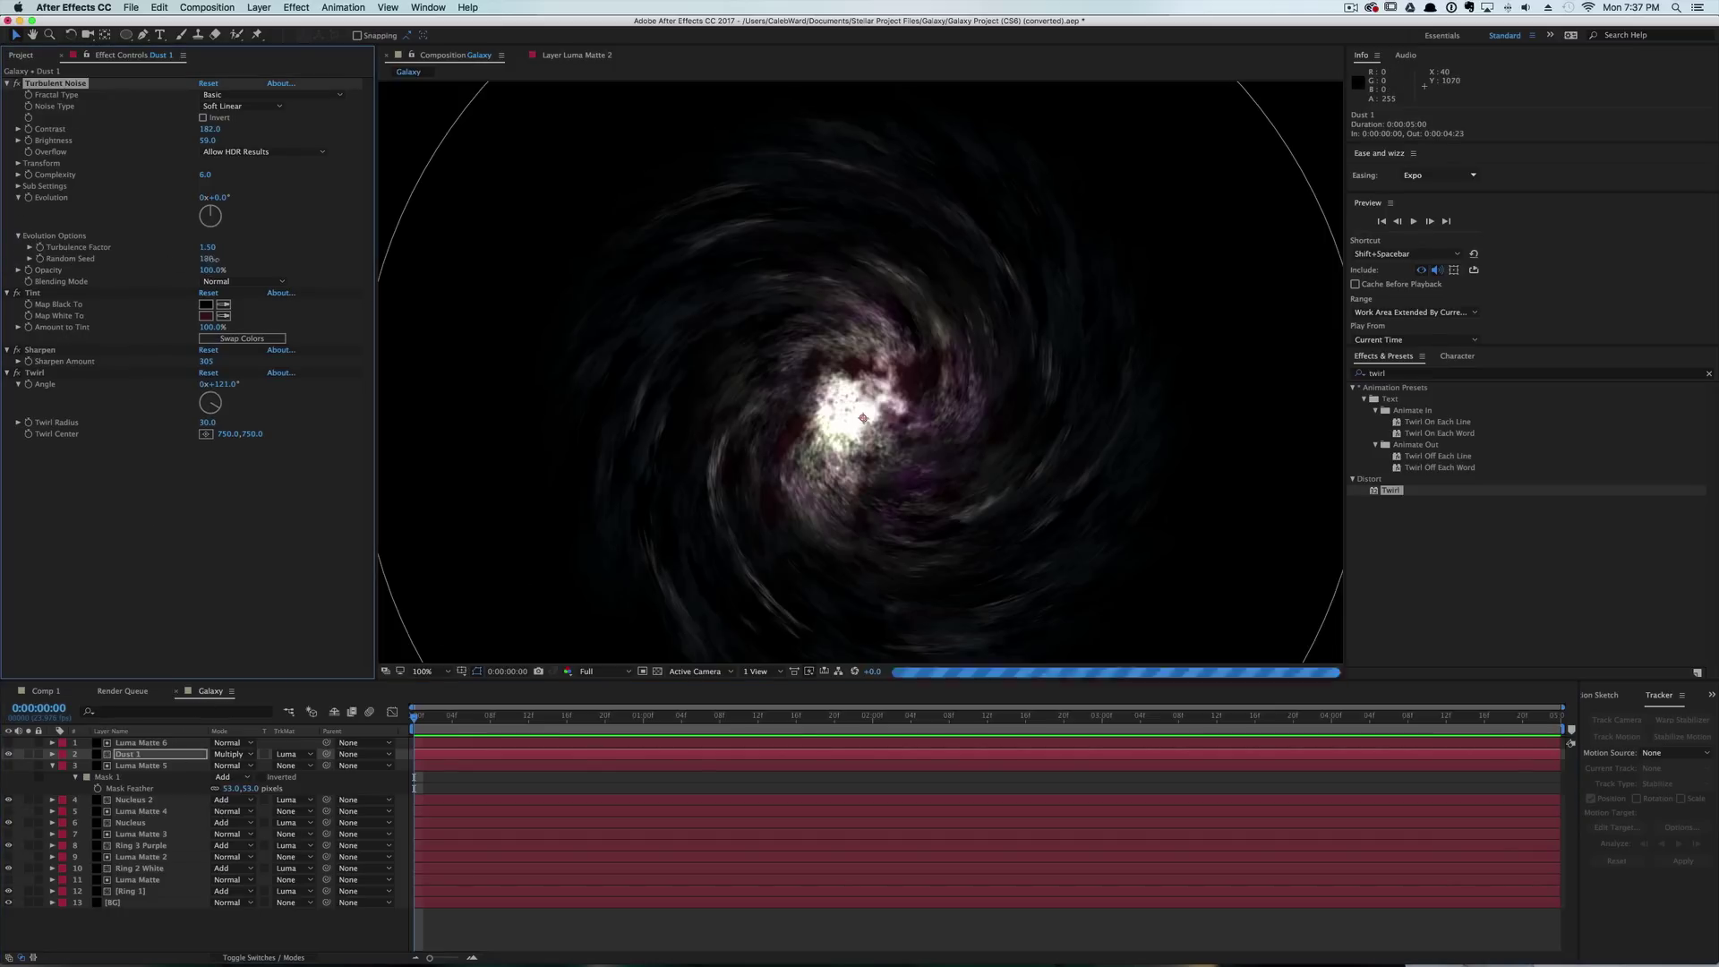
Set the random seed of Luma Matte 6's Turbulent Noise to 450.
{"action": "left_click", "coordinate": [143, 743]}
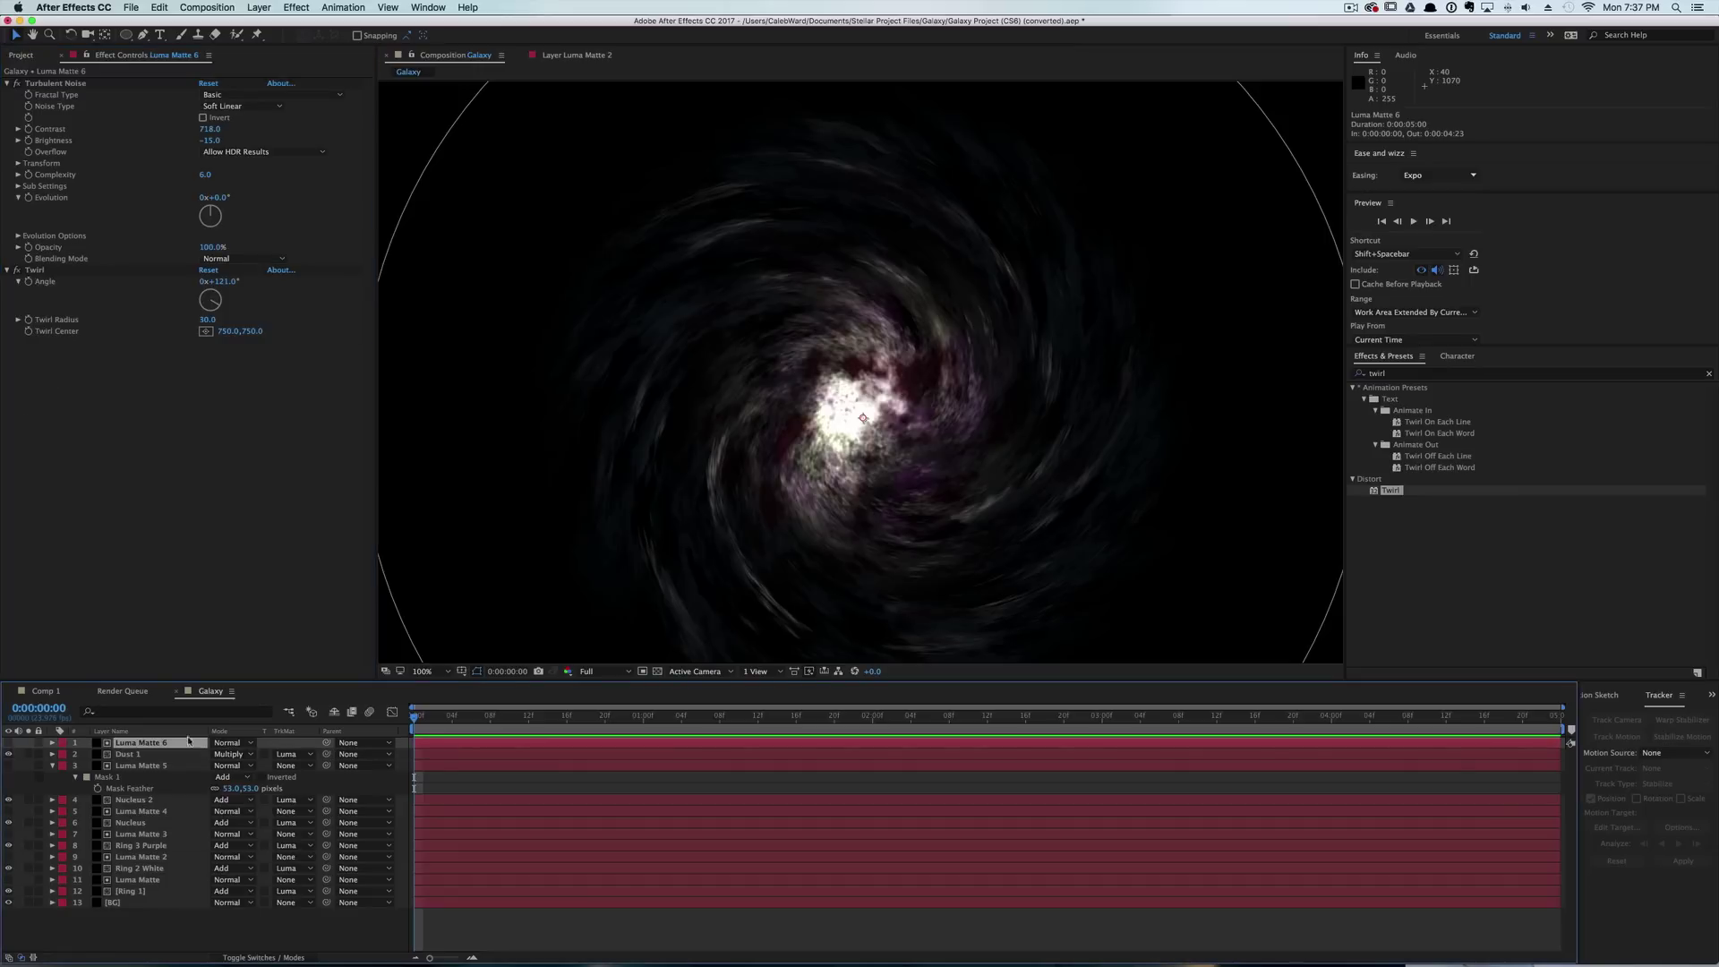
{"action": "left_click", "coordinate": [18, 236]}
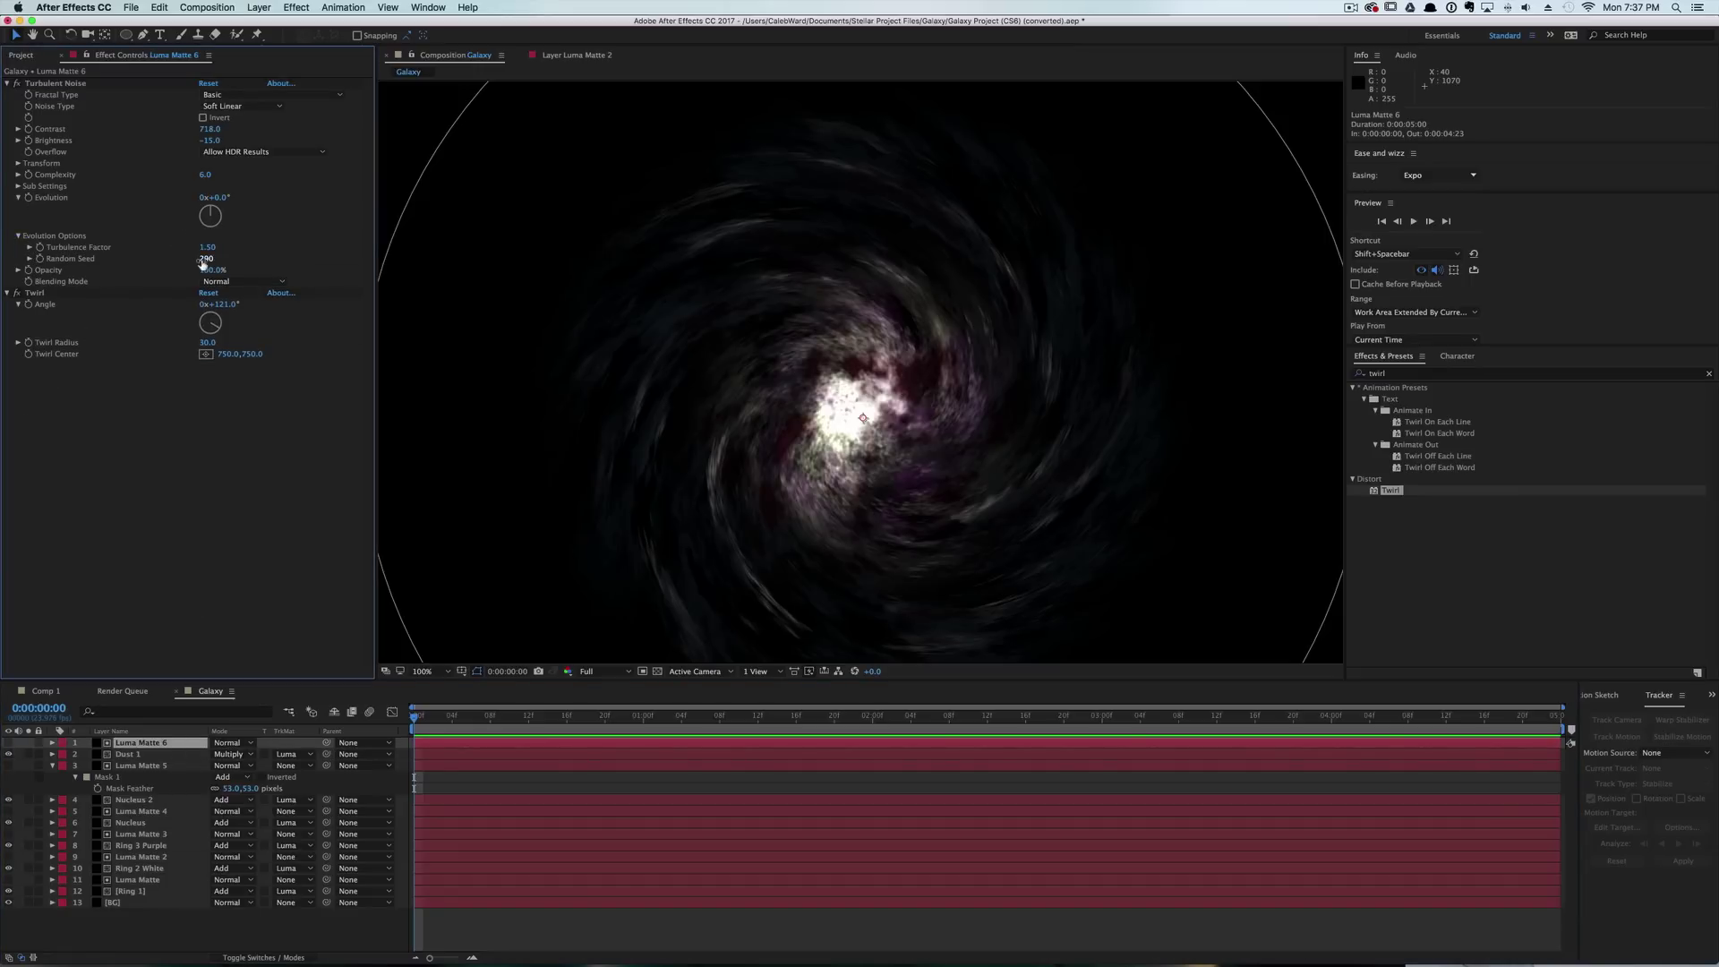
{"action": "left_click_drag", "start_coordinate": [204, 262], "coordinate": [347, 262]}
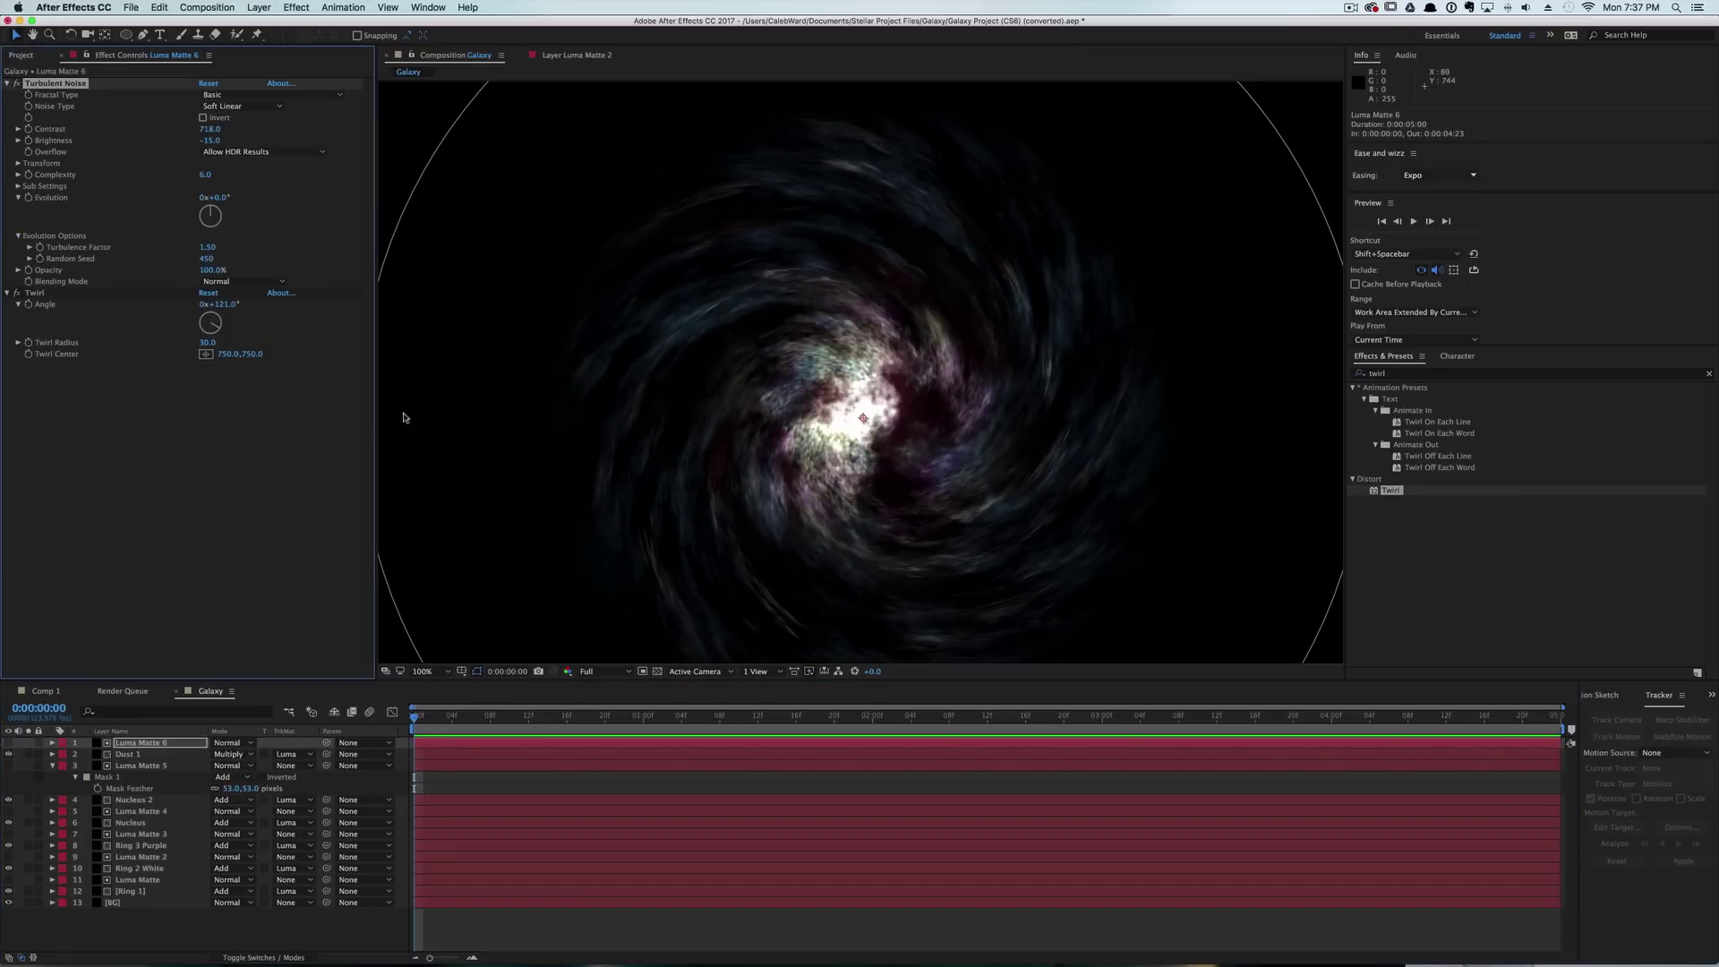
Set Luma Matte 6's Turbulent Noise contrast to 397 and its brightness to -53.
{"action": "left_click", "coordinate": [153, 744]}
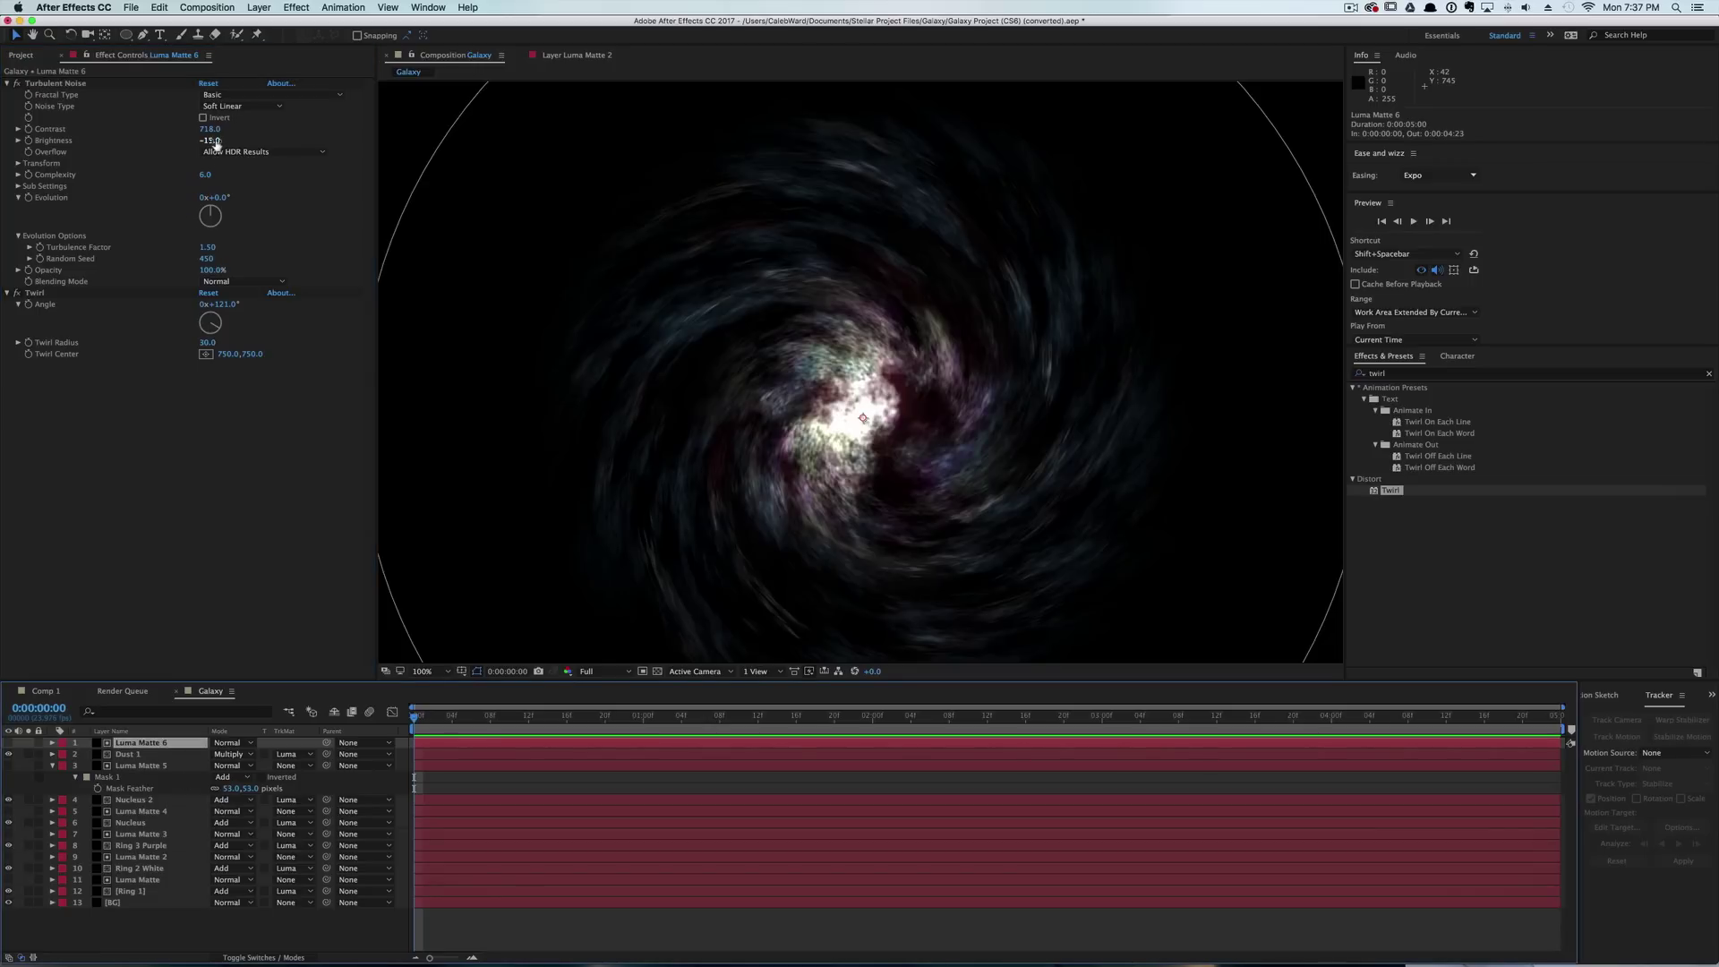
{"action": "left_click_drag", "start_coordinate": [215, 143], "coordinate": [178, 149]}
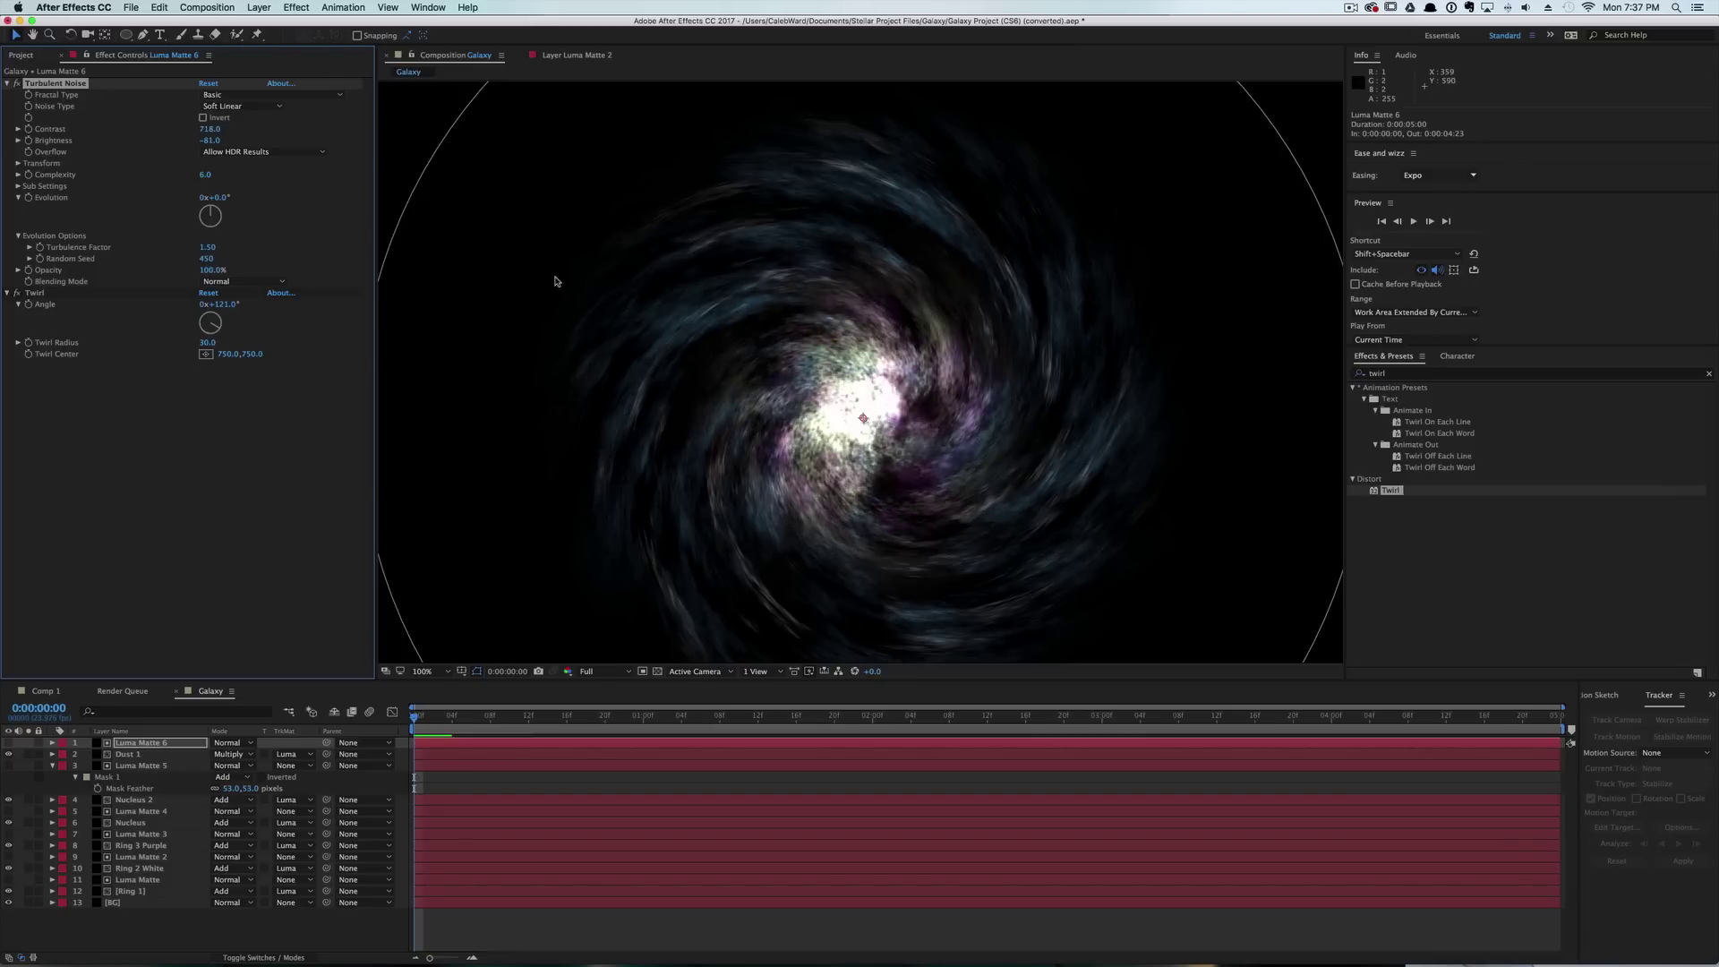
{"action": "left_click_drag", "start_coordinate": [202, 129], "coordinate": [358, 132]}
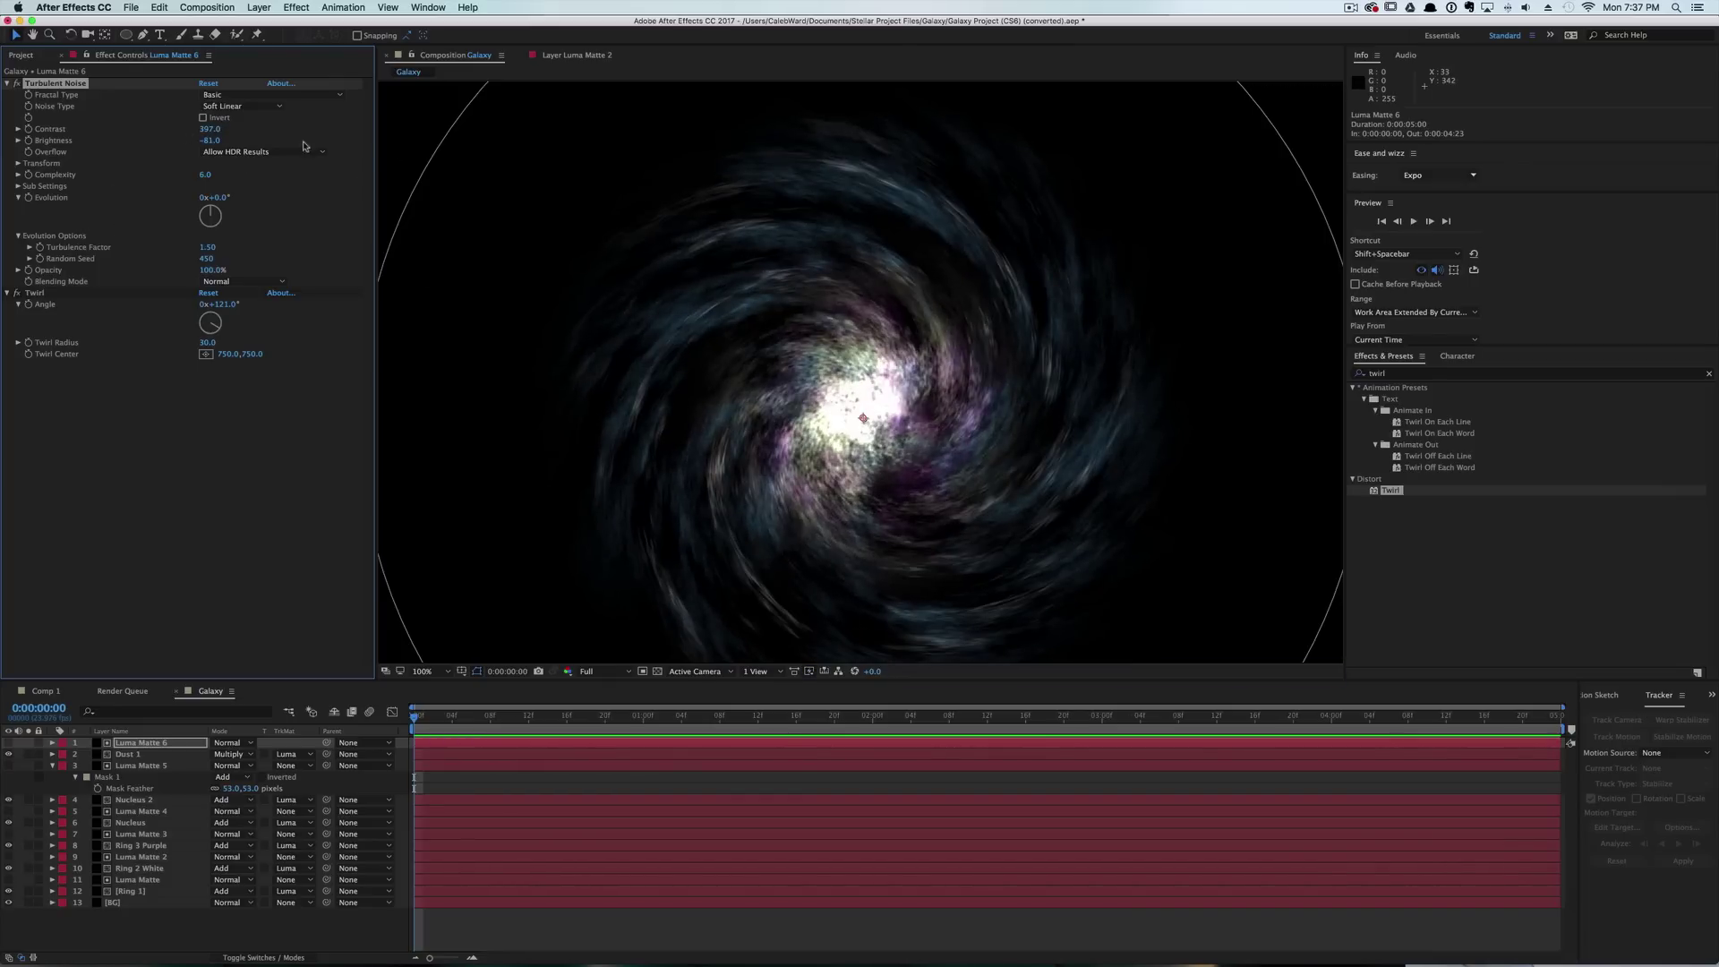
{"action": "left_click_drag", "start_coordinate": [215, 141], "coordinate": [235, 141]}
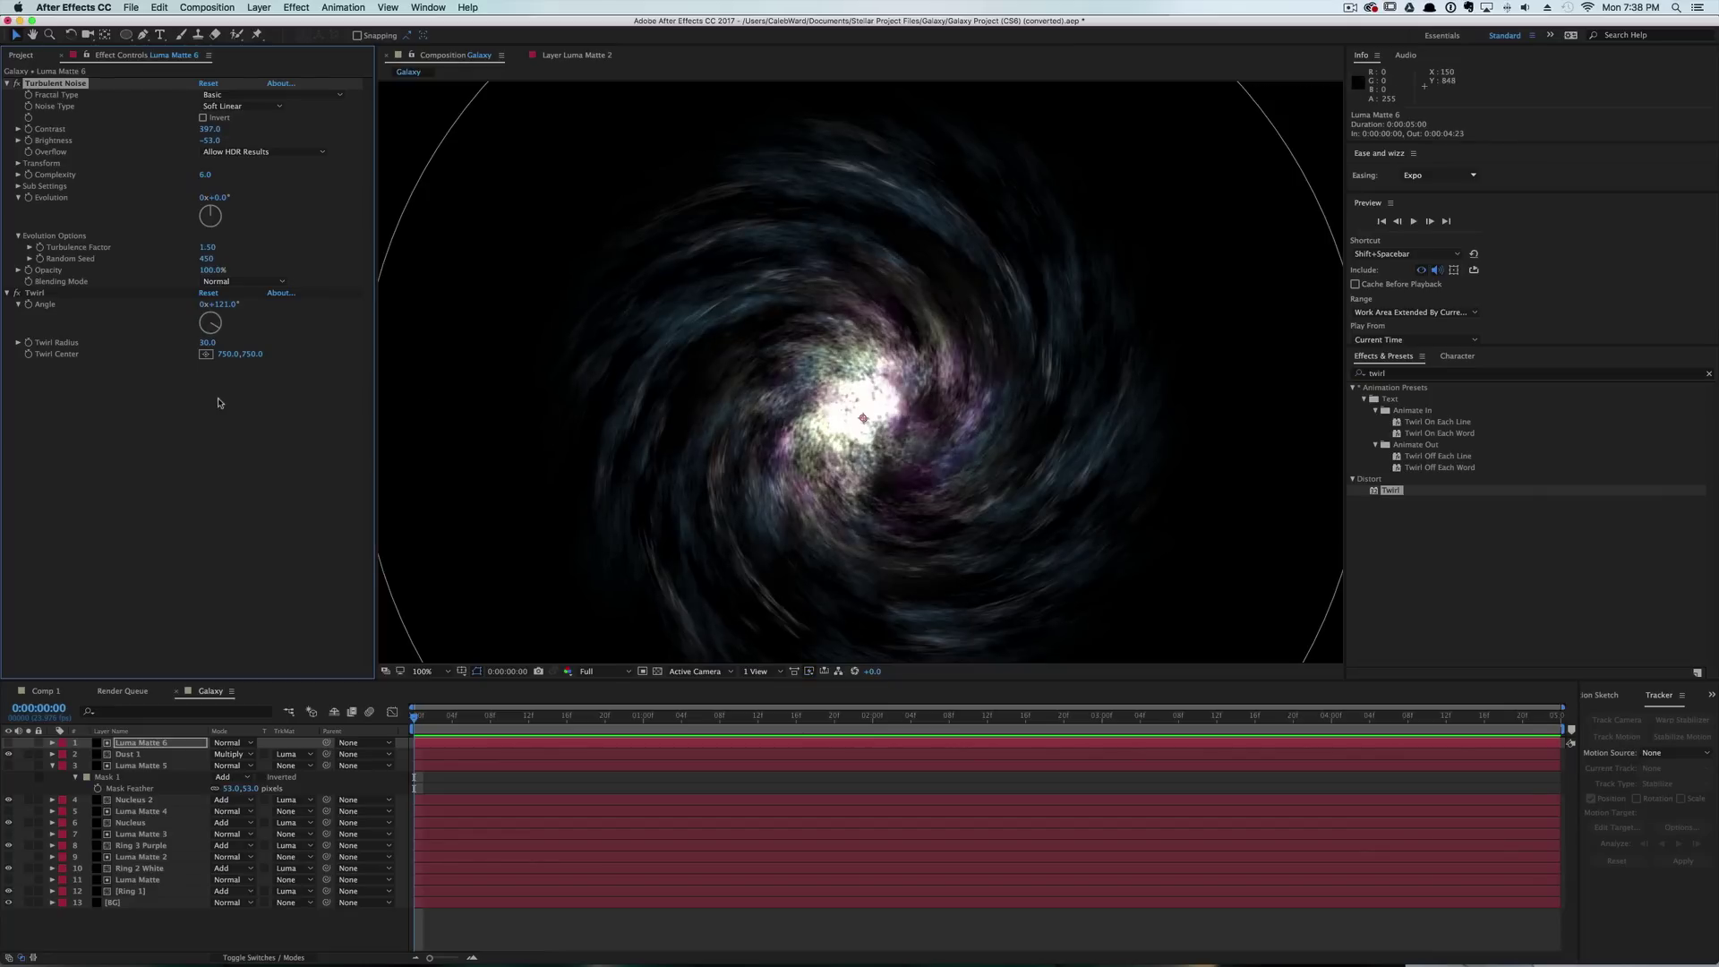
{"action": "key", "text": "super+z"}
Duplicate Dust 1 together with Luma Matte 6 and open the evolution options of Dust 2's Turbulent Noise.
{"action": "left_click", "coordinate": [157, 755]}
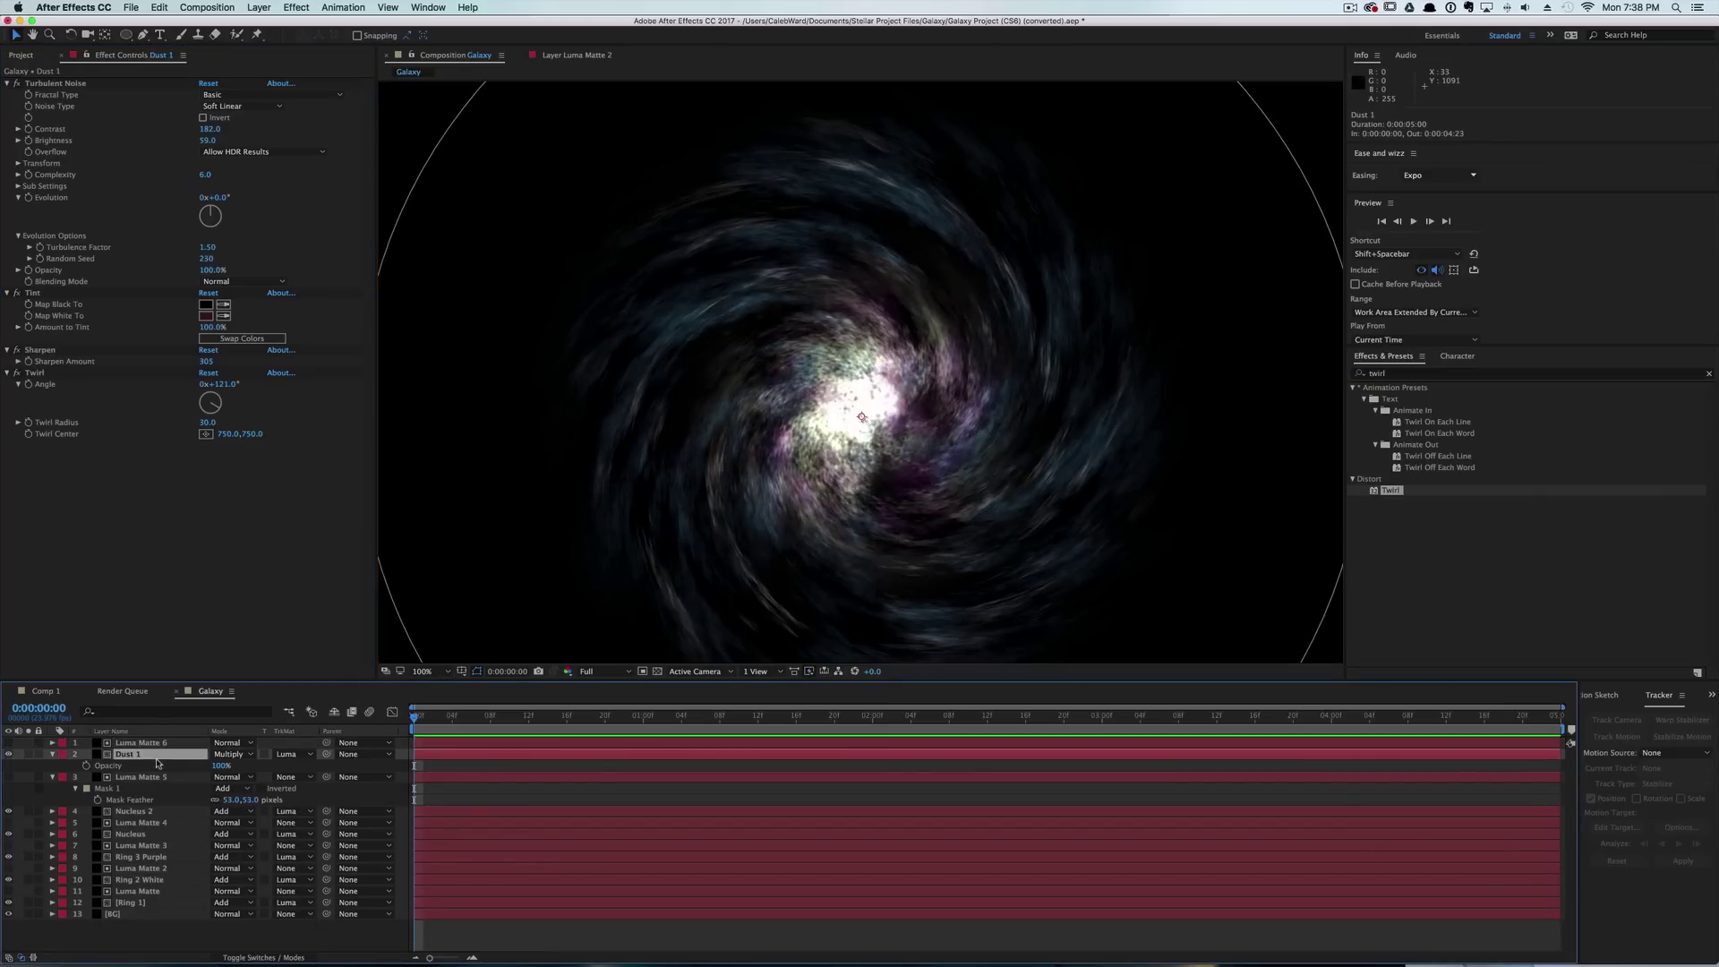
{"action": "left_click", "coordinate": [158, 744], "text": "shift"}
{"action": "key", "text": "super+d"}
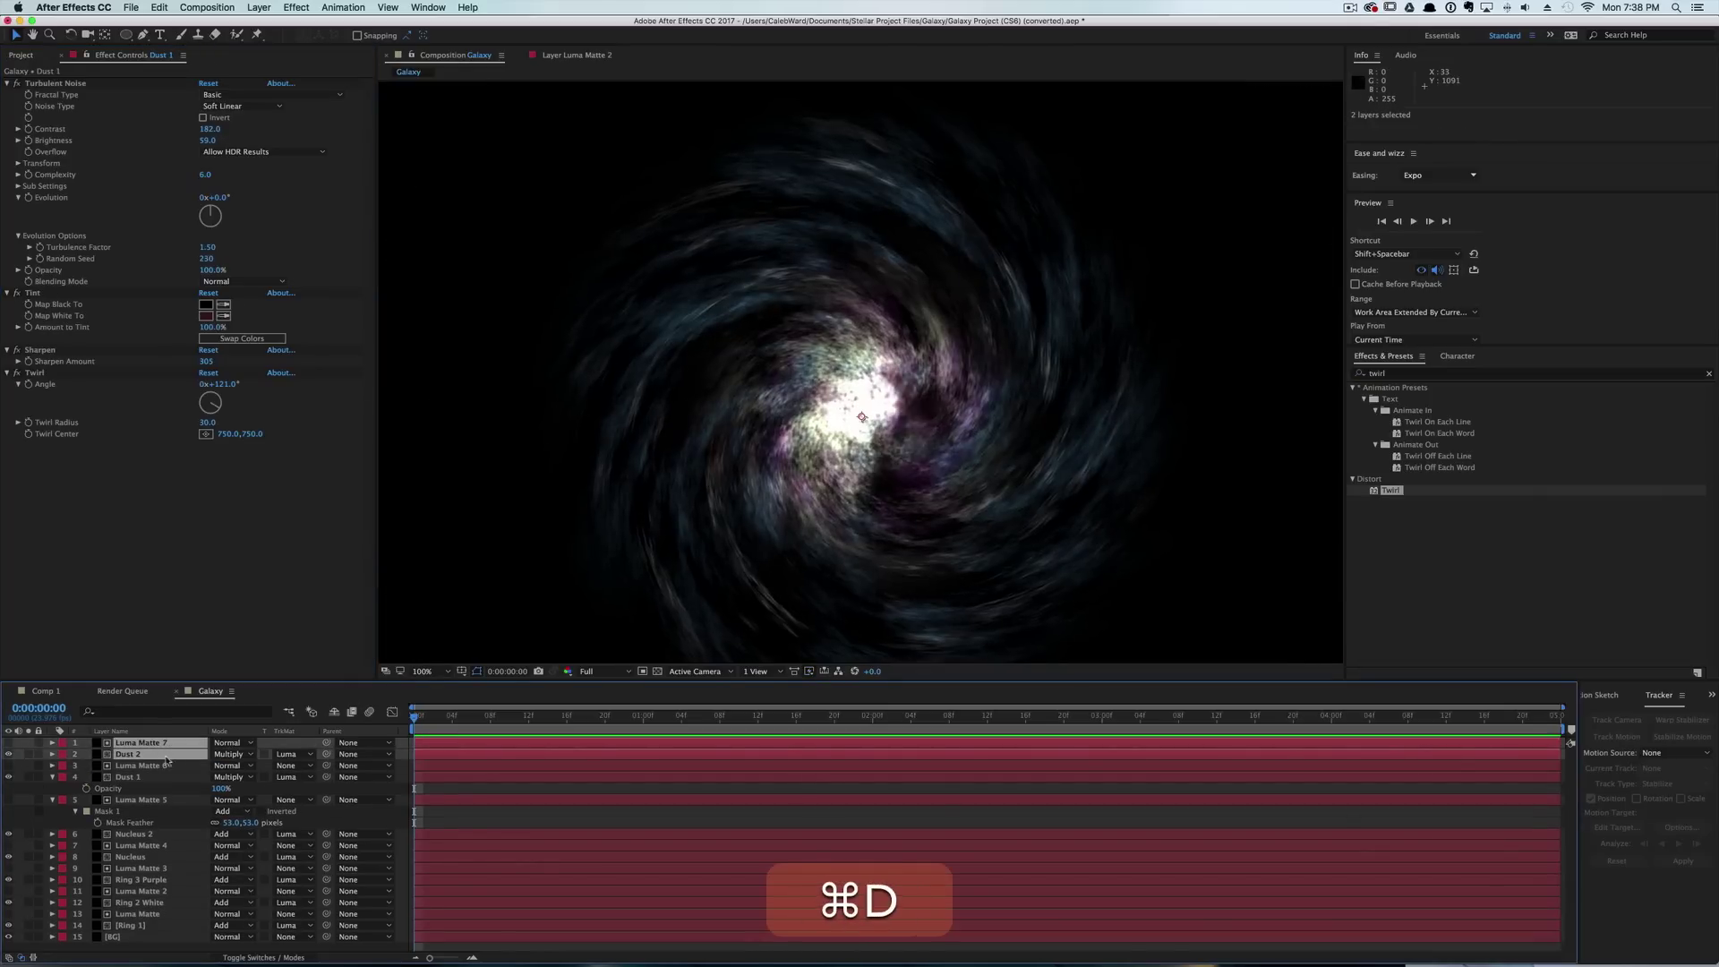
{"action": "left_click", "coordinate": [127, 754]}
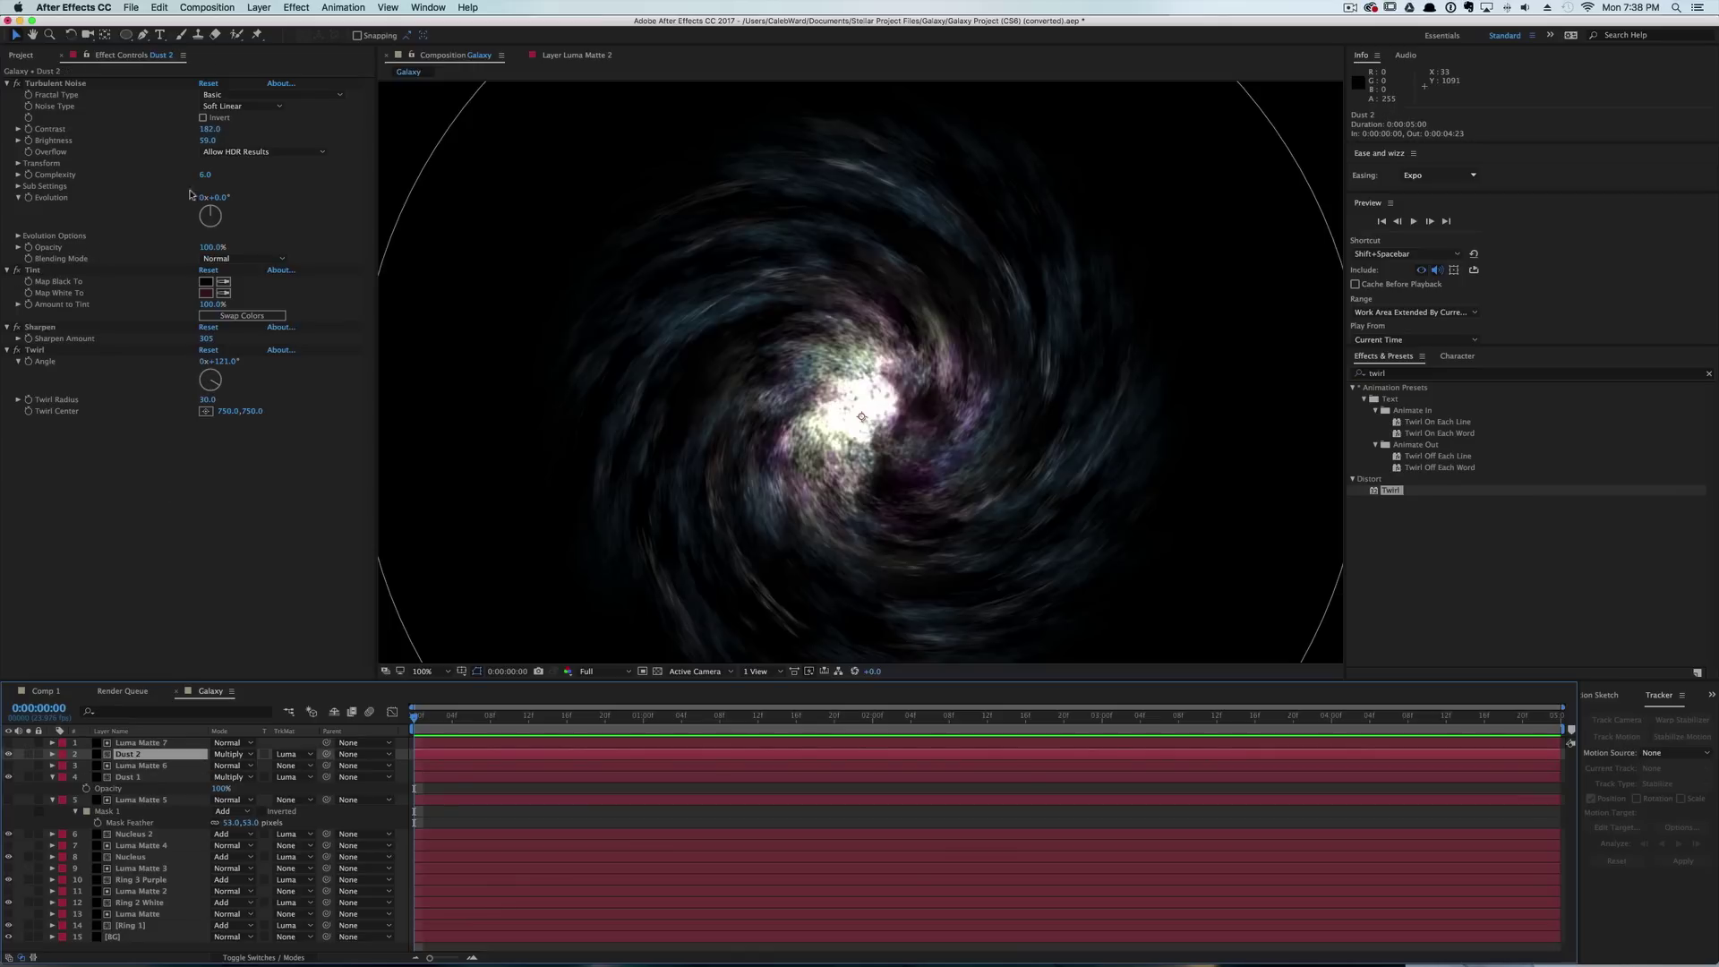
{"action": "left_click", "coordinate": [19, 236]}
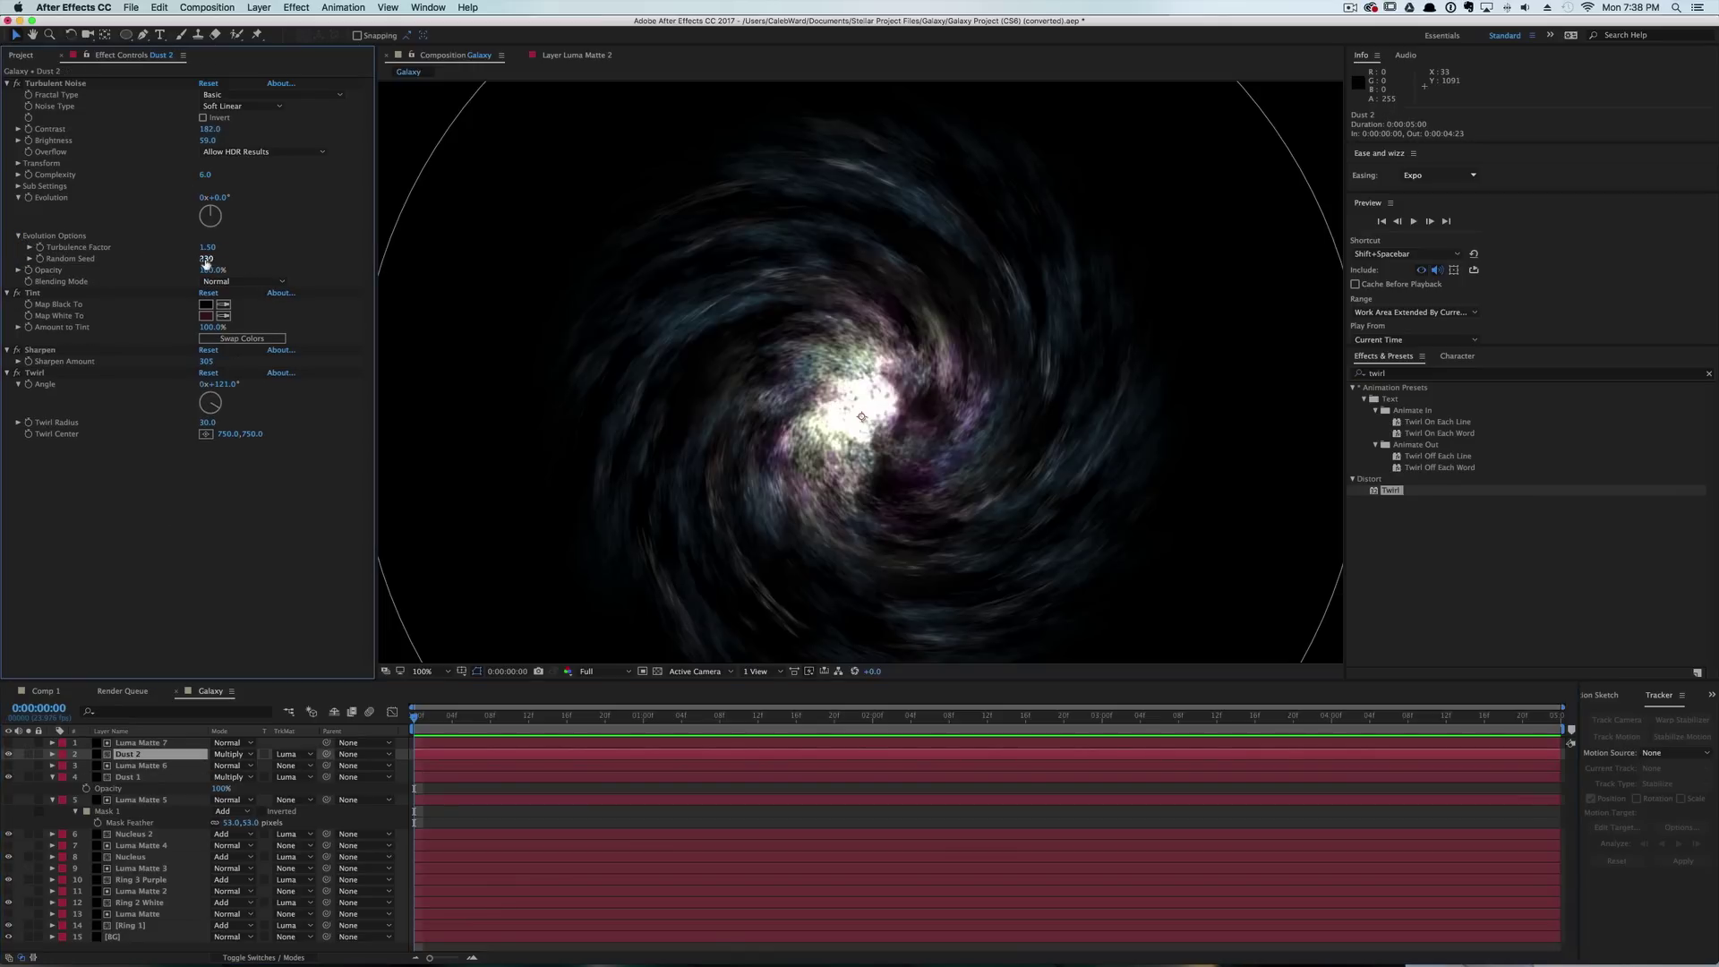
Set the random seed of Luma Matte 7's Turbulent Noise to 660, deselect the layer and check the whole galaxy.
{"action": "left_click", "coordinate": [154, 743]}
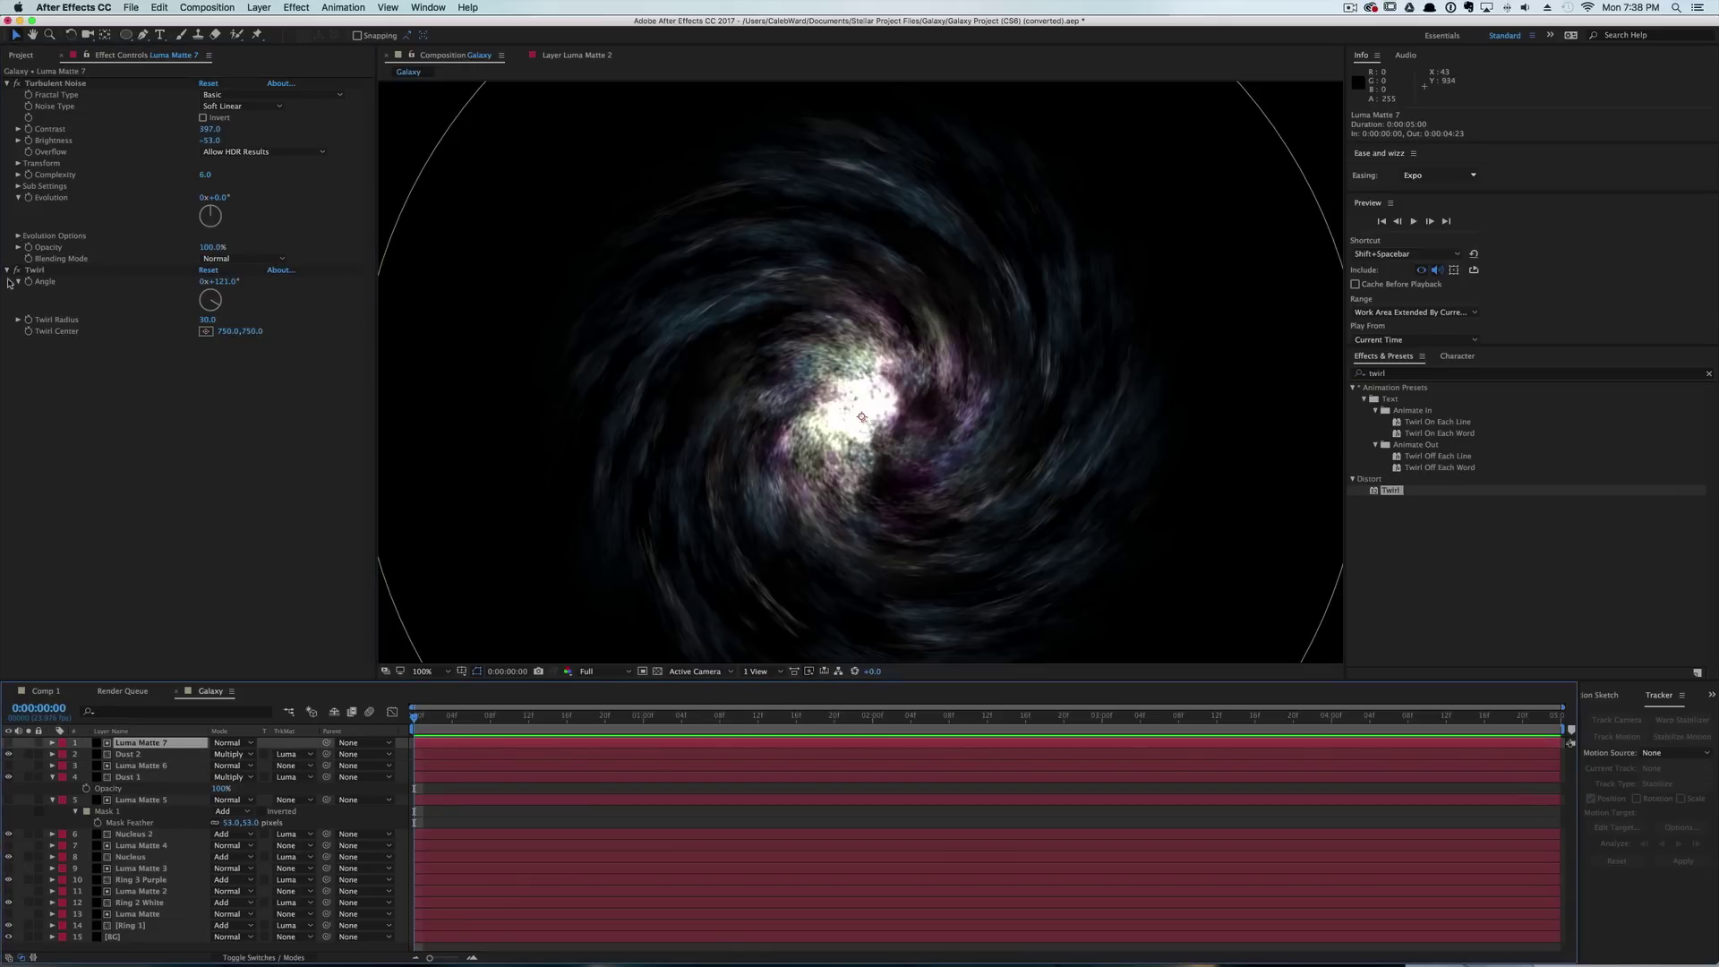
{"action": "left_click", "coordinate": [18, 237]}
{"action": "left_click_drag", "start_coordinate": [204, 259], "coordinate": [214, 257]}
{"action": "scroll", "coordinate": [706, 391], "scroll_direction": "down", "scroll_amount": 2}
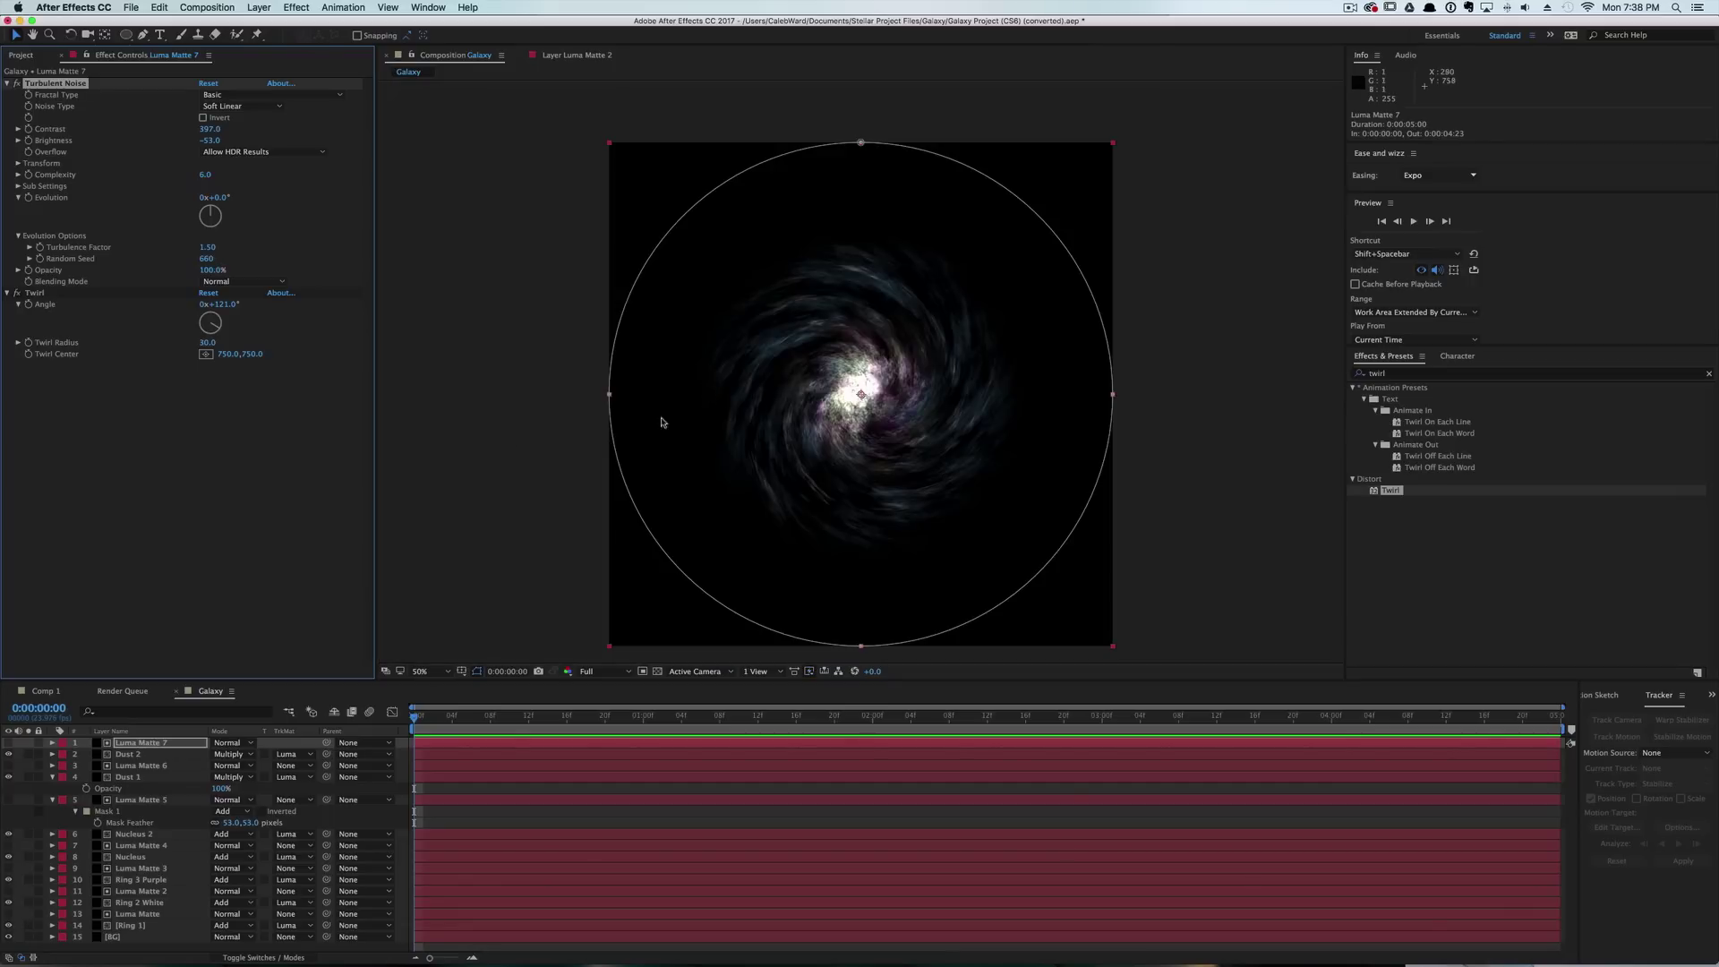
{"action": "left_click", "coordinate": [528, 444]}
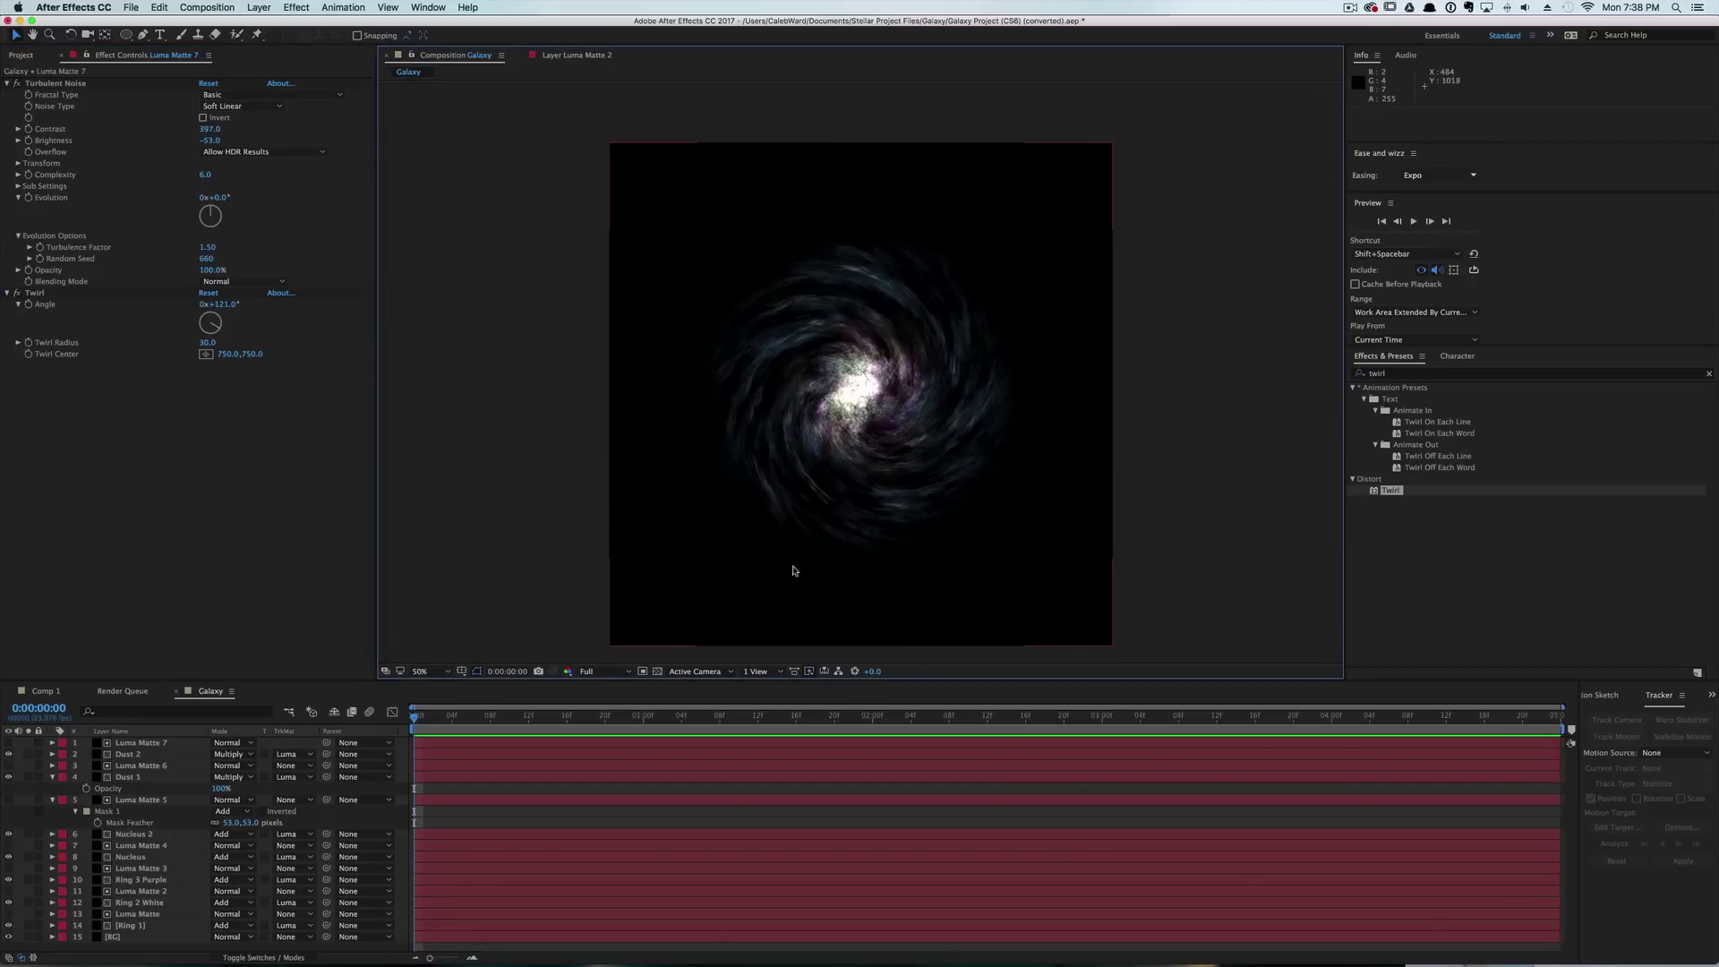
{"action": "scroll", "coordinate": [907, 442], "scroll_direction": "up", "scroll_amount": 2}
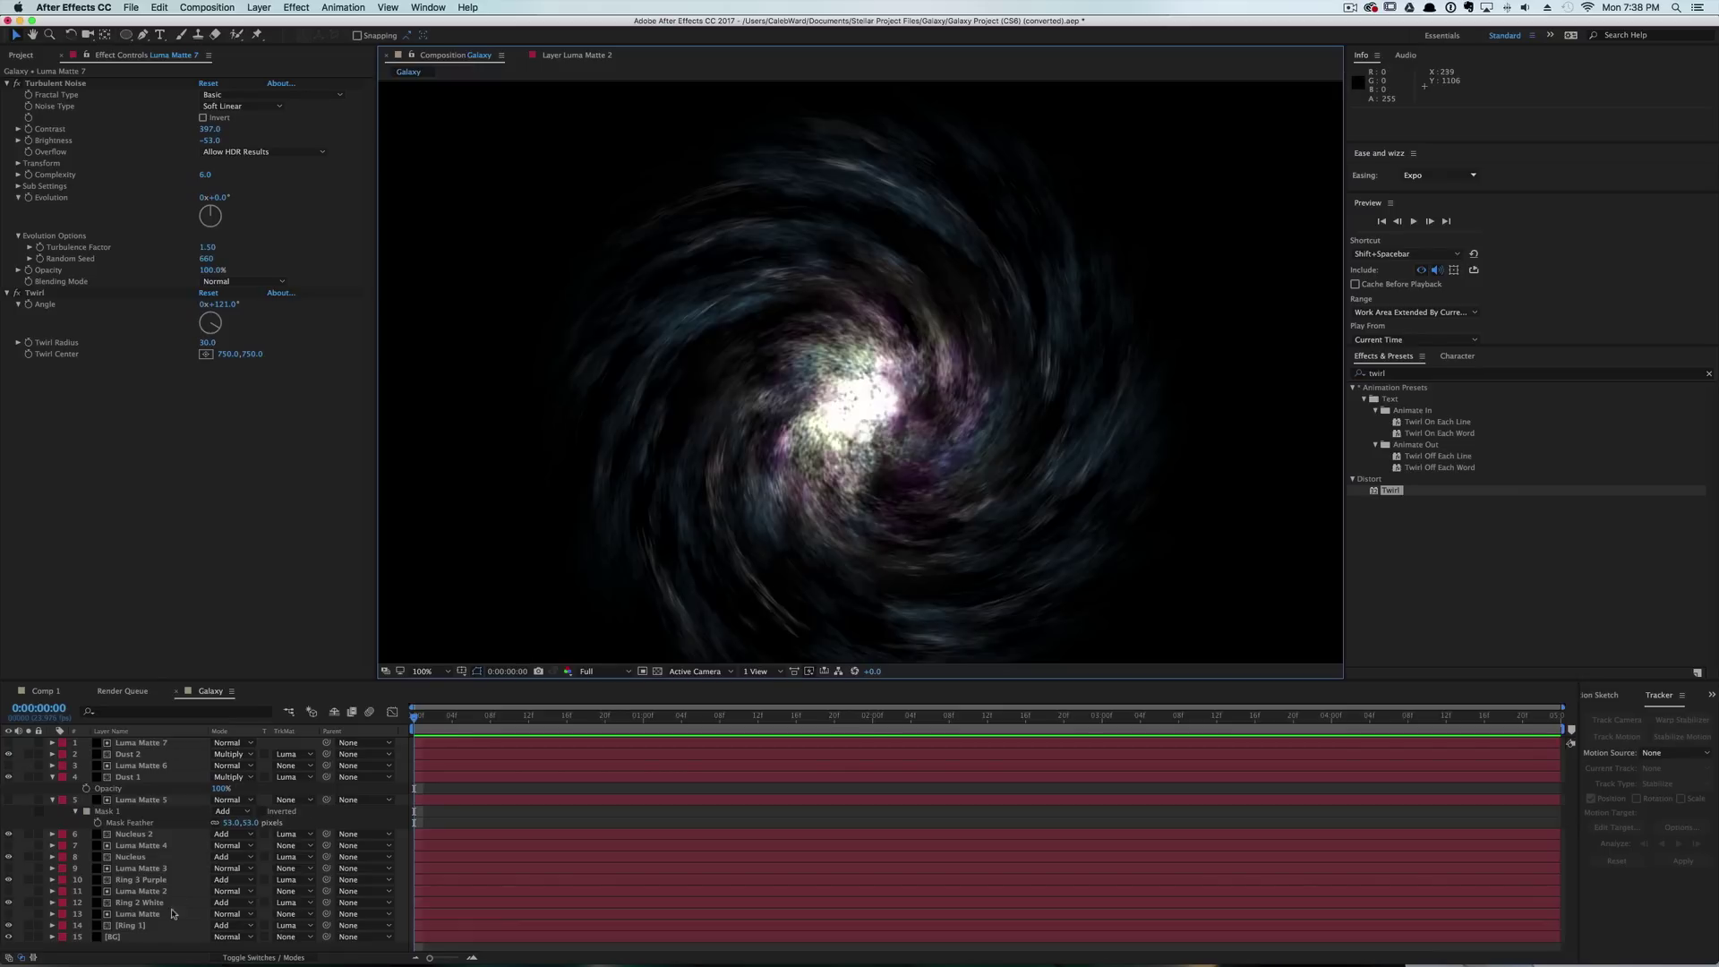
Duplicate the Ring 1 layer together with its luma matte and move both copies to the top of the layer stack.
{"action": "left_click", "coordinate": [152, 930]}
{"action": "left_click", "coordinate": [152, 915], "text": "shift"}
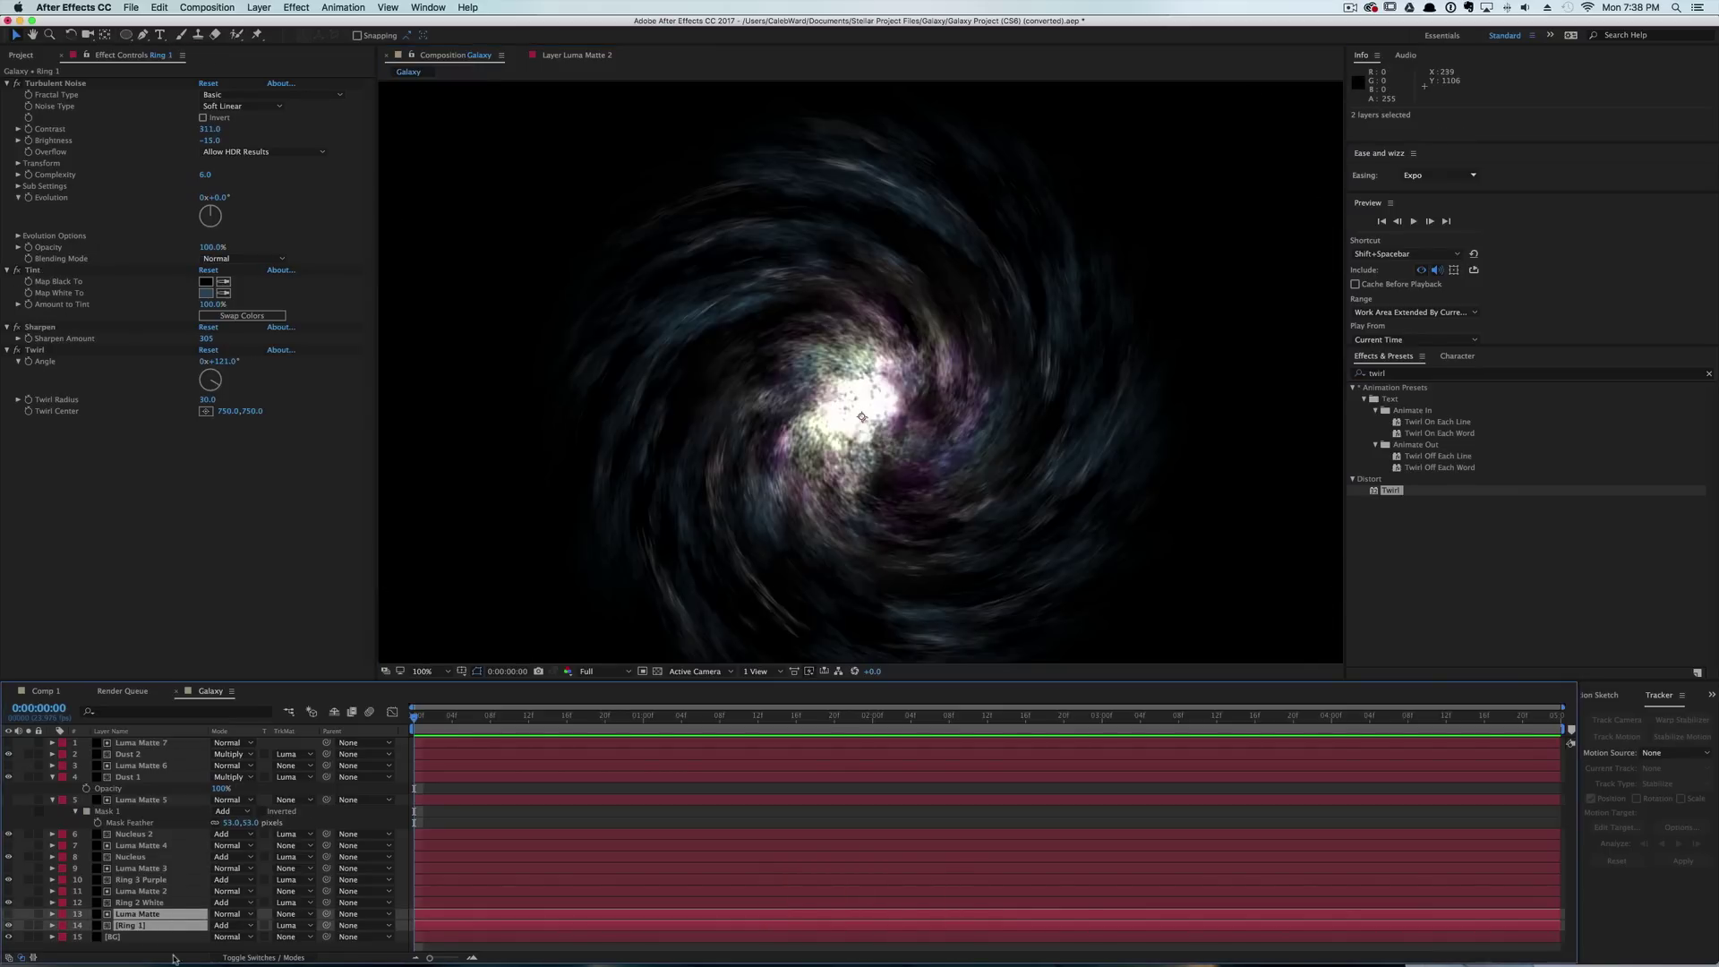
{"action": "key", "text": "super"}
{"action": "key", "text": "super+d"}
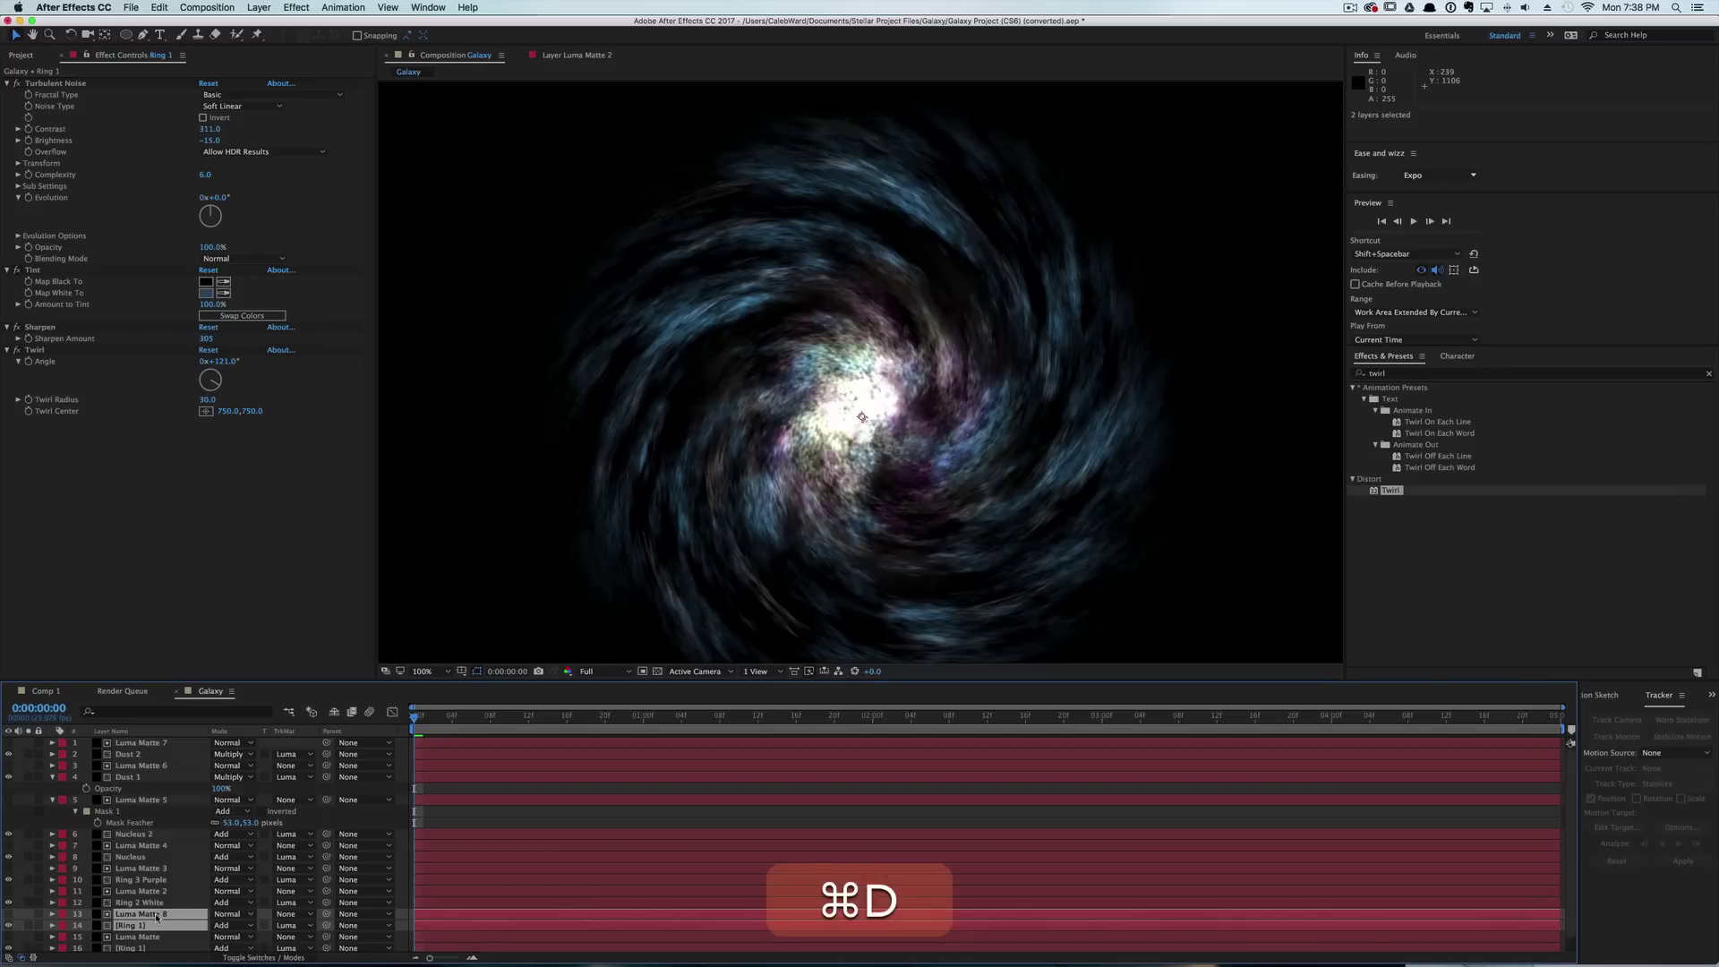
{"action": "left_click_drag", "start_coordinate": [174, 918], "coordinate": [169, 764]}
{"action": "left_click_drag", "start_coordinate": [170, 764], "coordinate": [166, 744]}
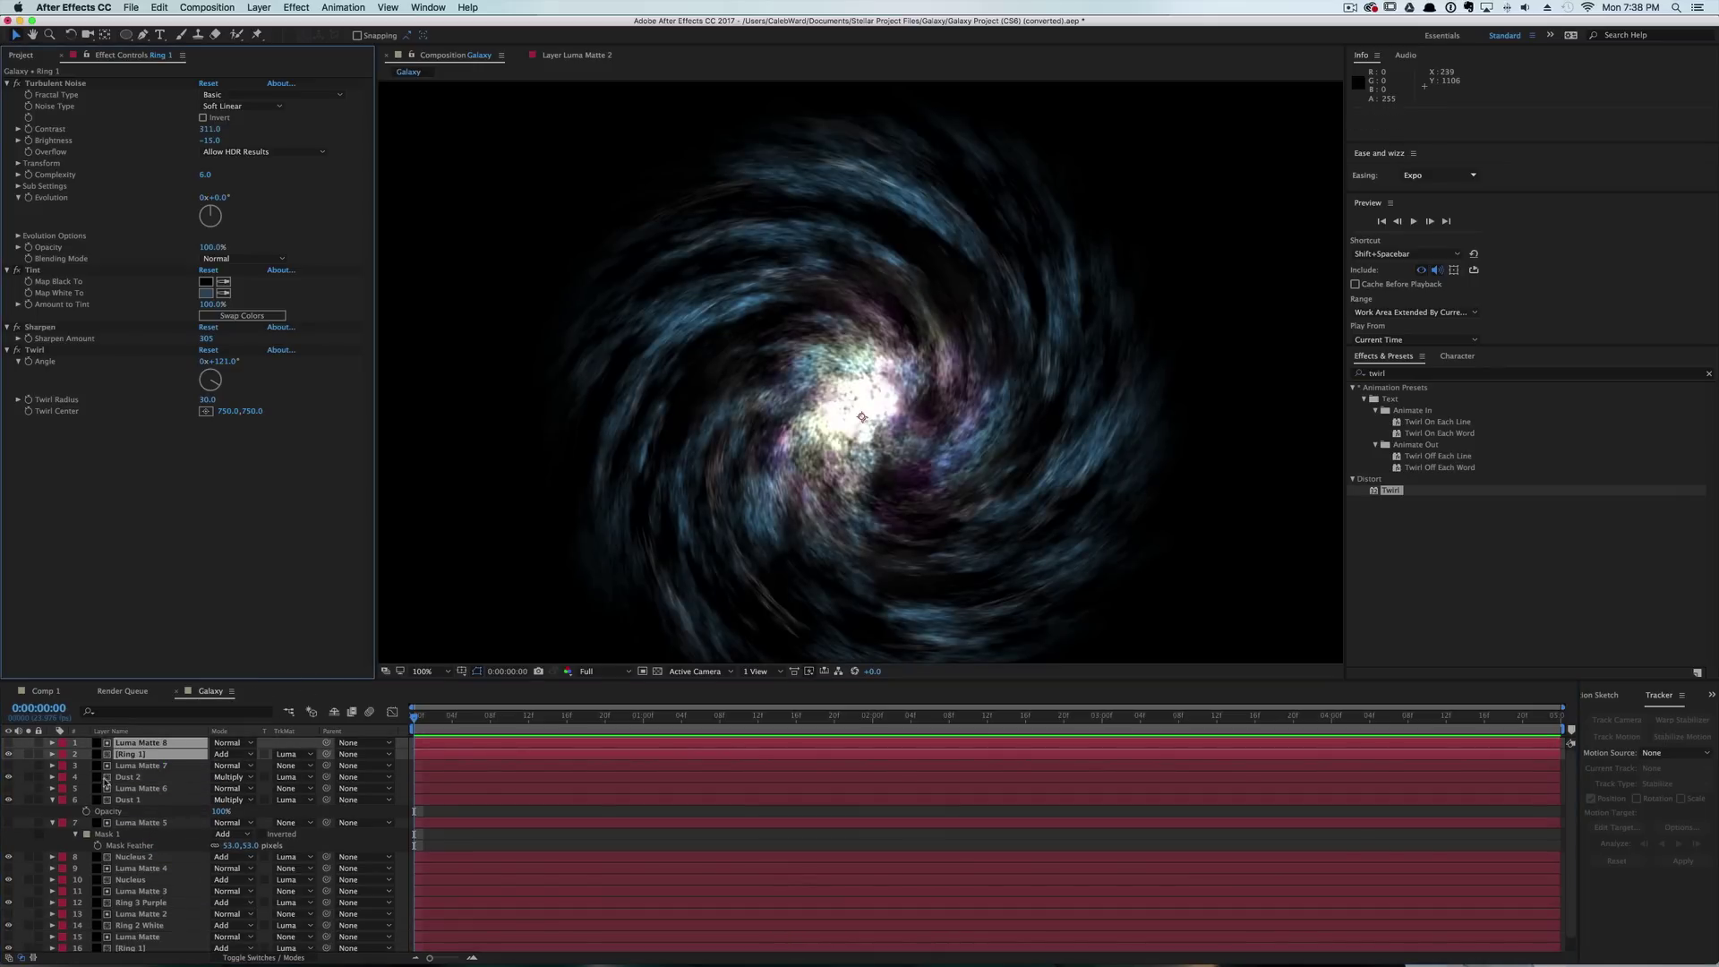
Solo the duplicated Ring 1 layer and apply the CC Star Burst effect to it.
{"action": "left_click", "coordinate": [137, 765]}
{"action": "left_click", "coordinate": [28, 754]}
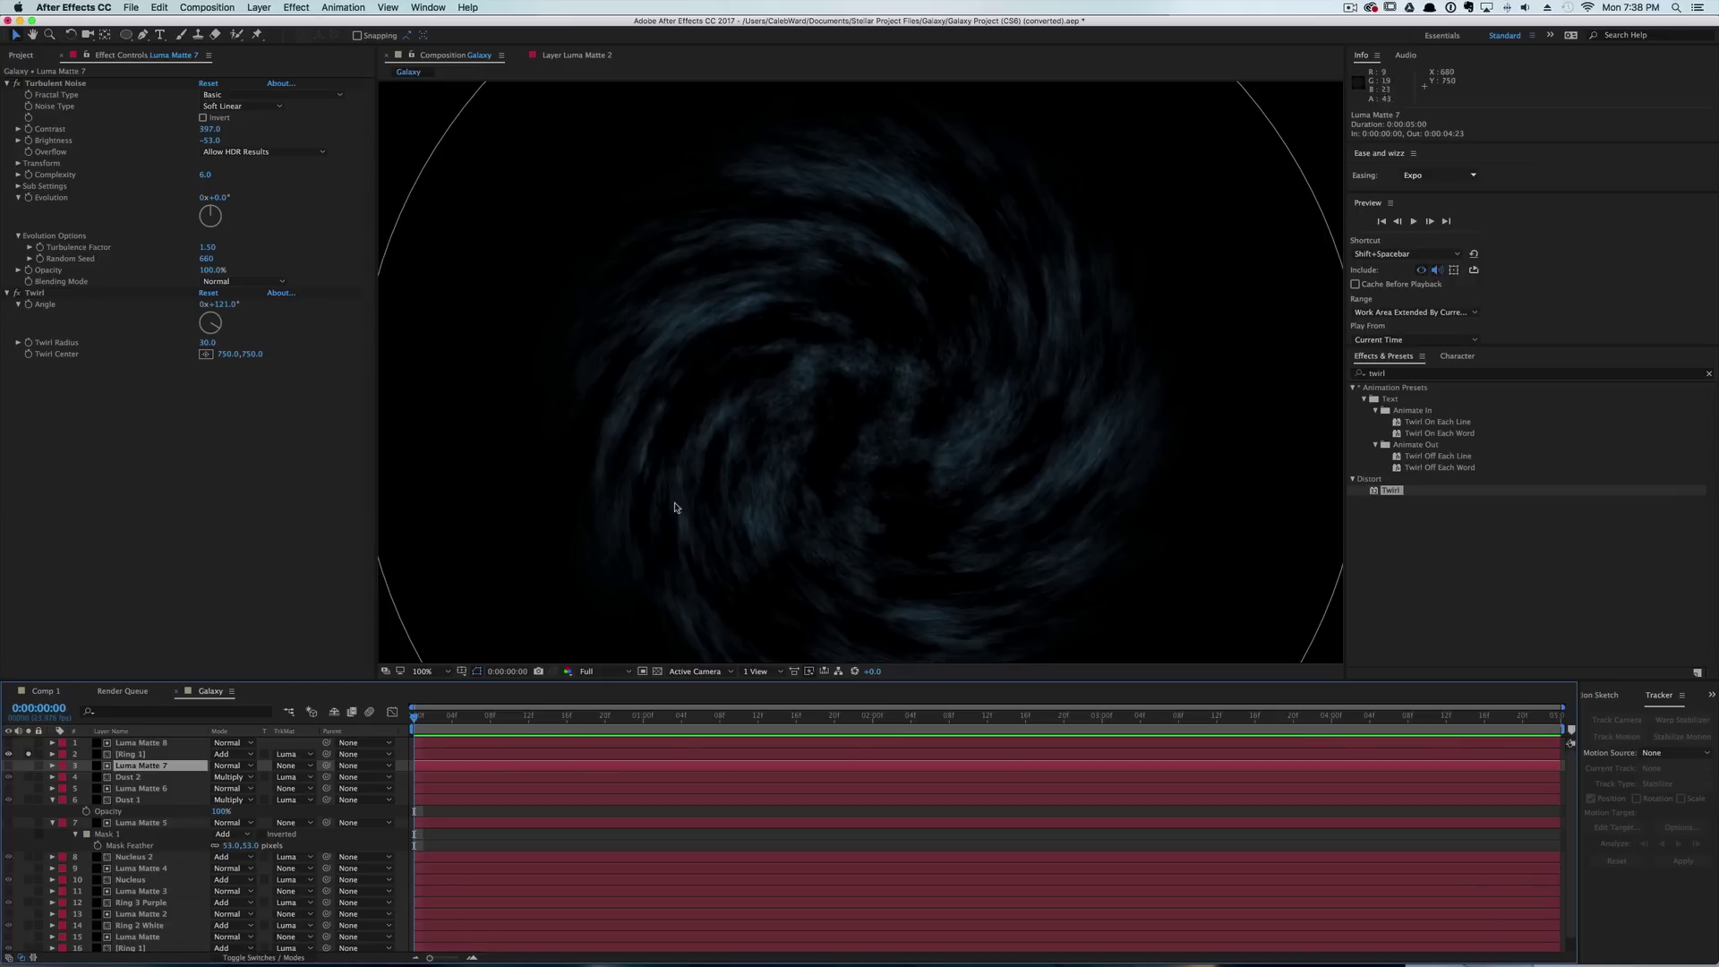
{"action": "left_click", "coordinate": [1430, 374]}
{"action": "key", "text": "shift"}
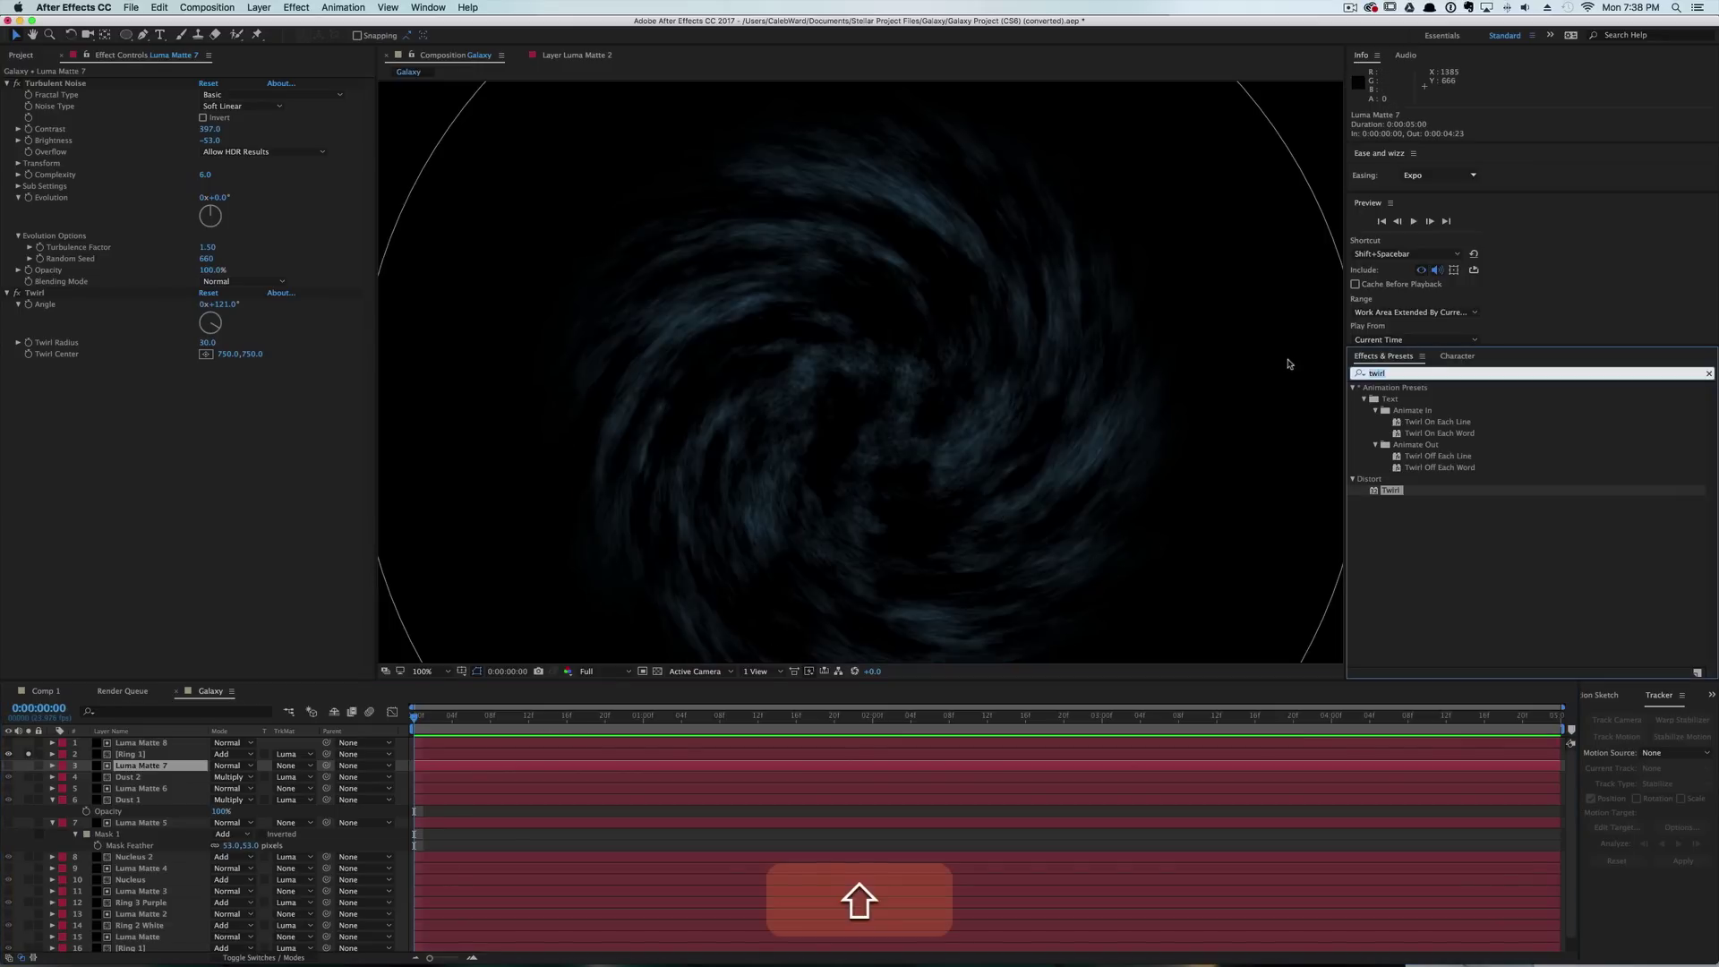
{"action": "type", "text": "Star"}
{"action": "left_click", "coordinate": [1407, 639]}
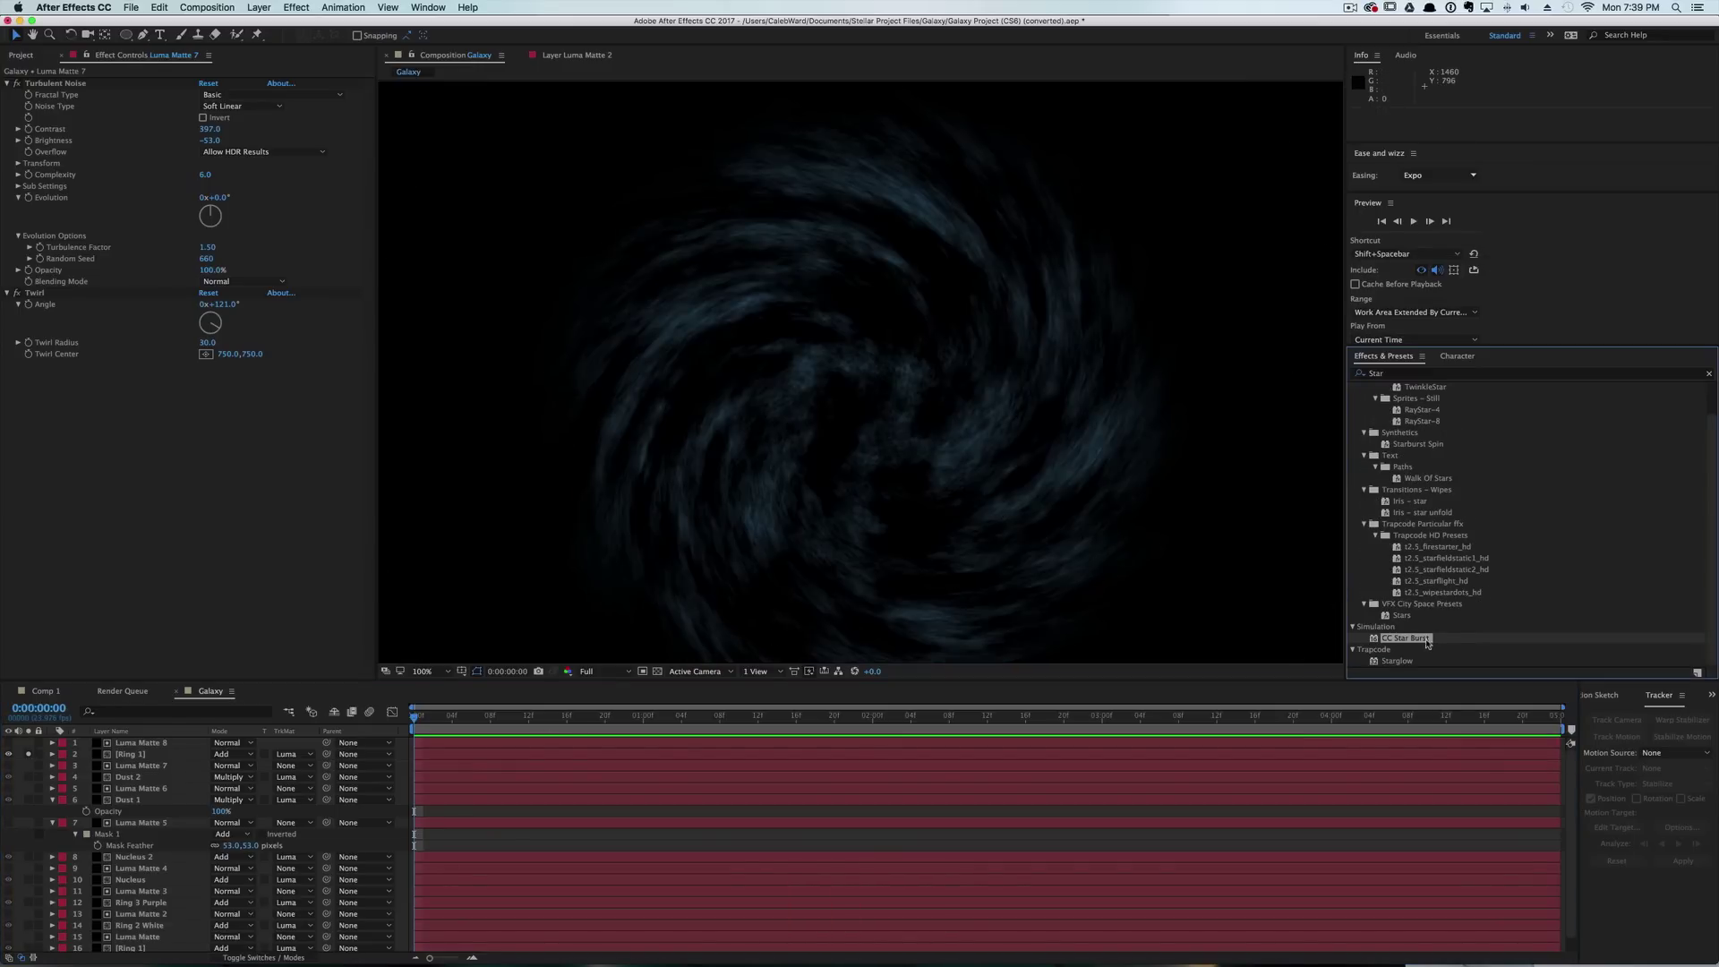
{"action": "left_click_drag", "start_coordinate": [1424, 642], "coordinate": [164, 753]}
Rename the duplicated Ring 1 layer as Stars and delete its Tint effect.
{"action": "left_click", "coordinate": [163, 754]}
{"action": "key", "text": "Return"}
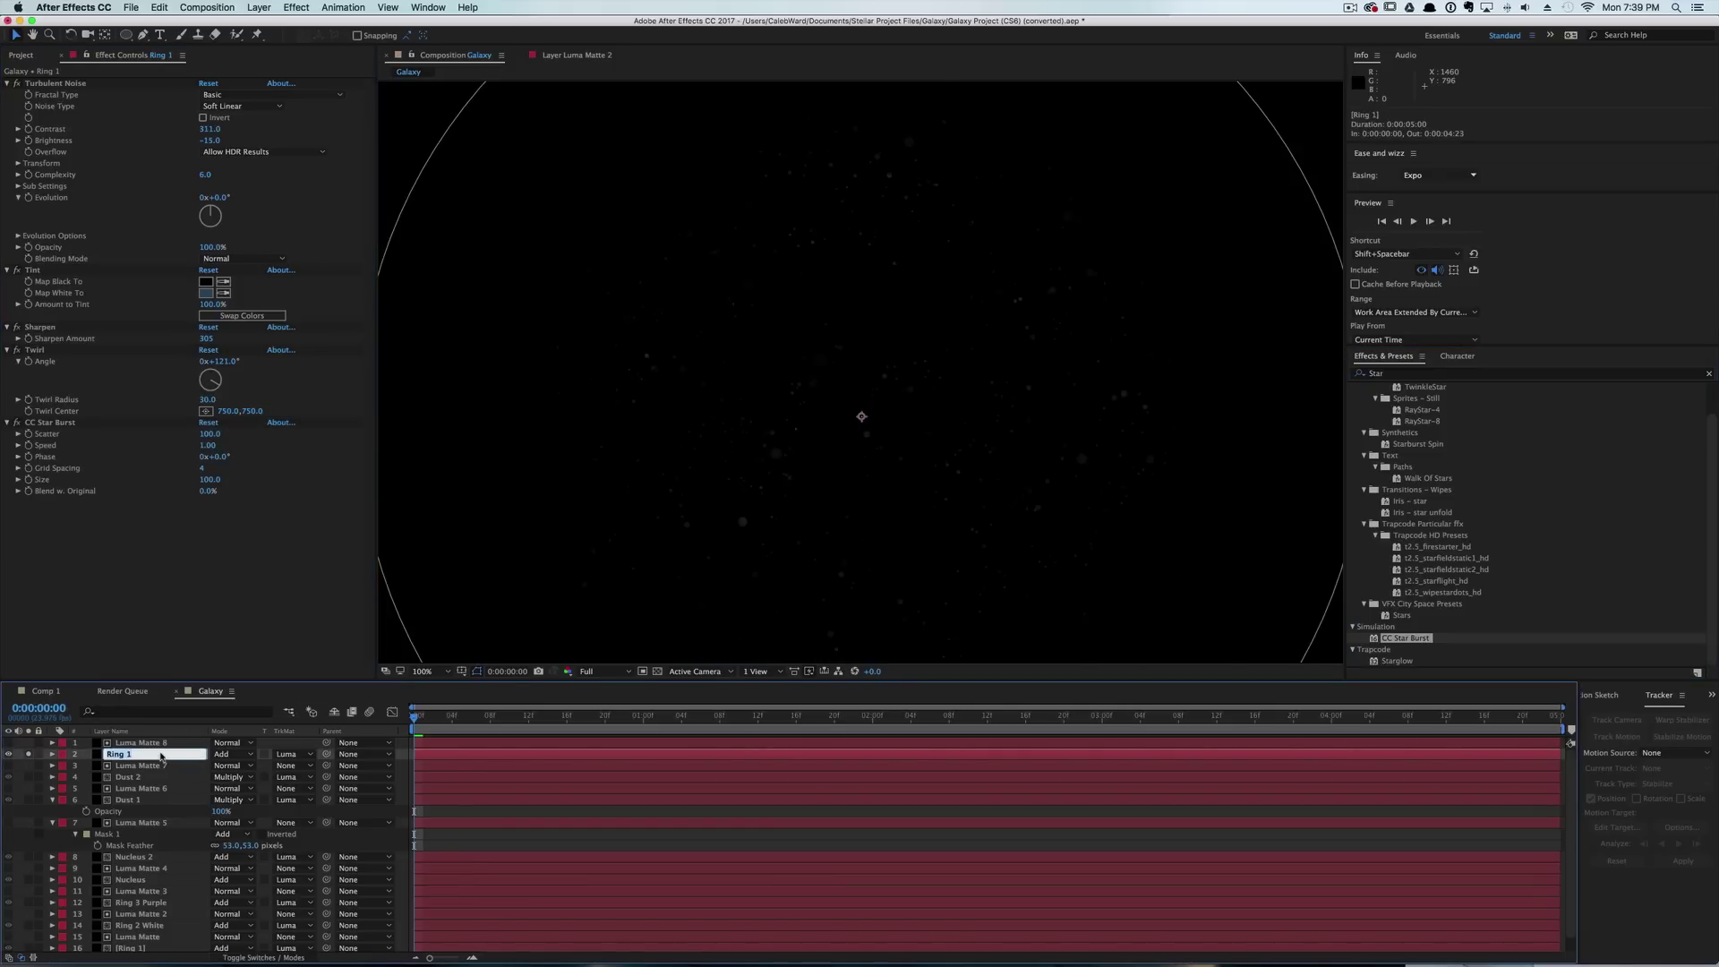
{"action": "type", "text": "Stars"}
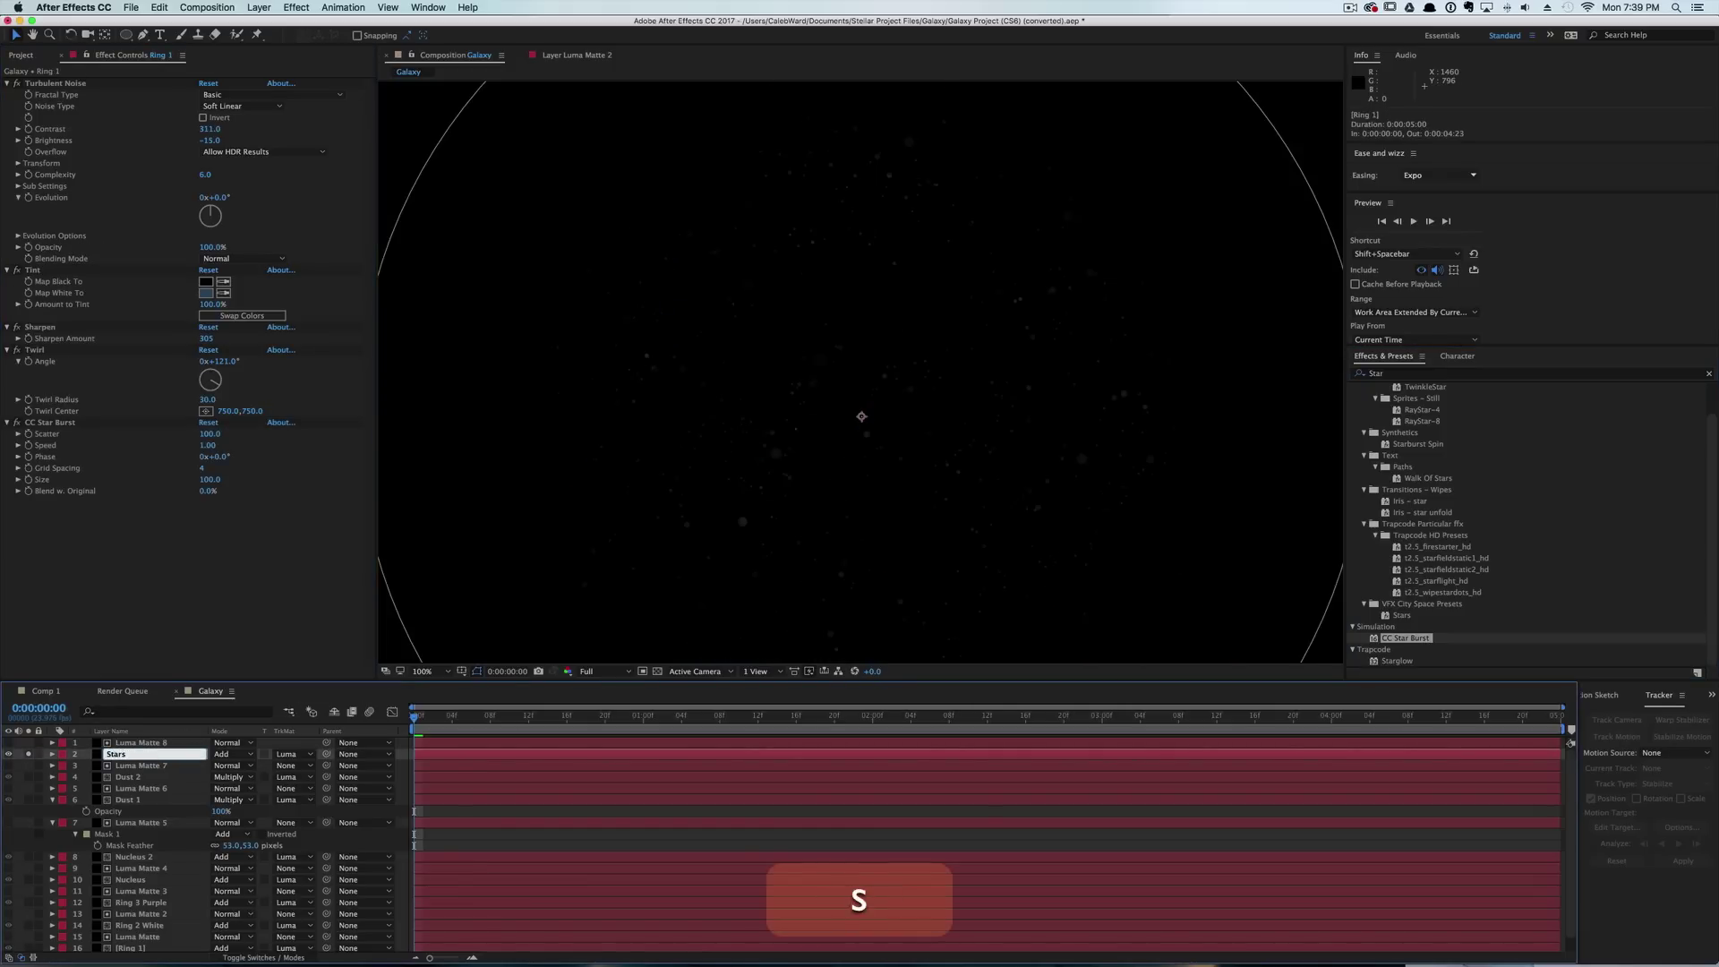
{"action": "left_click", "coordinate": [195, 591]}
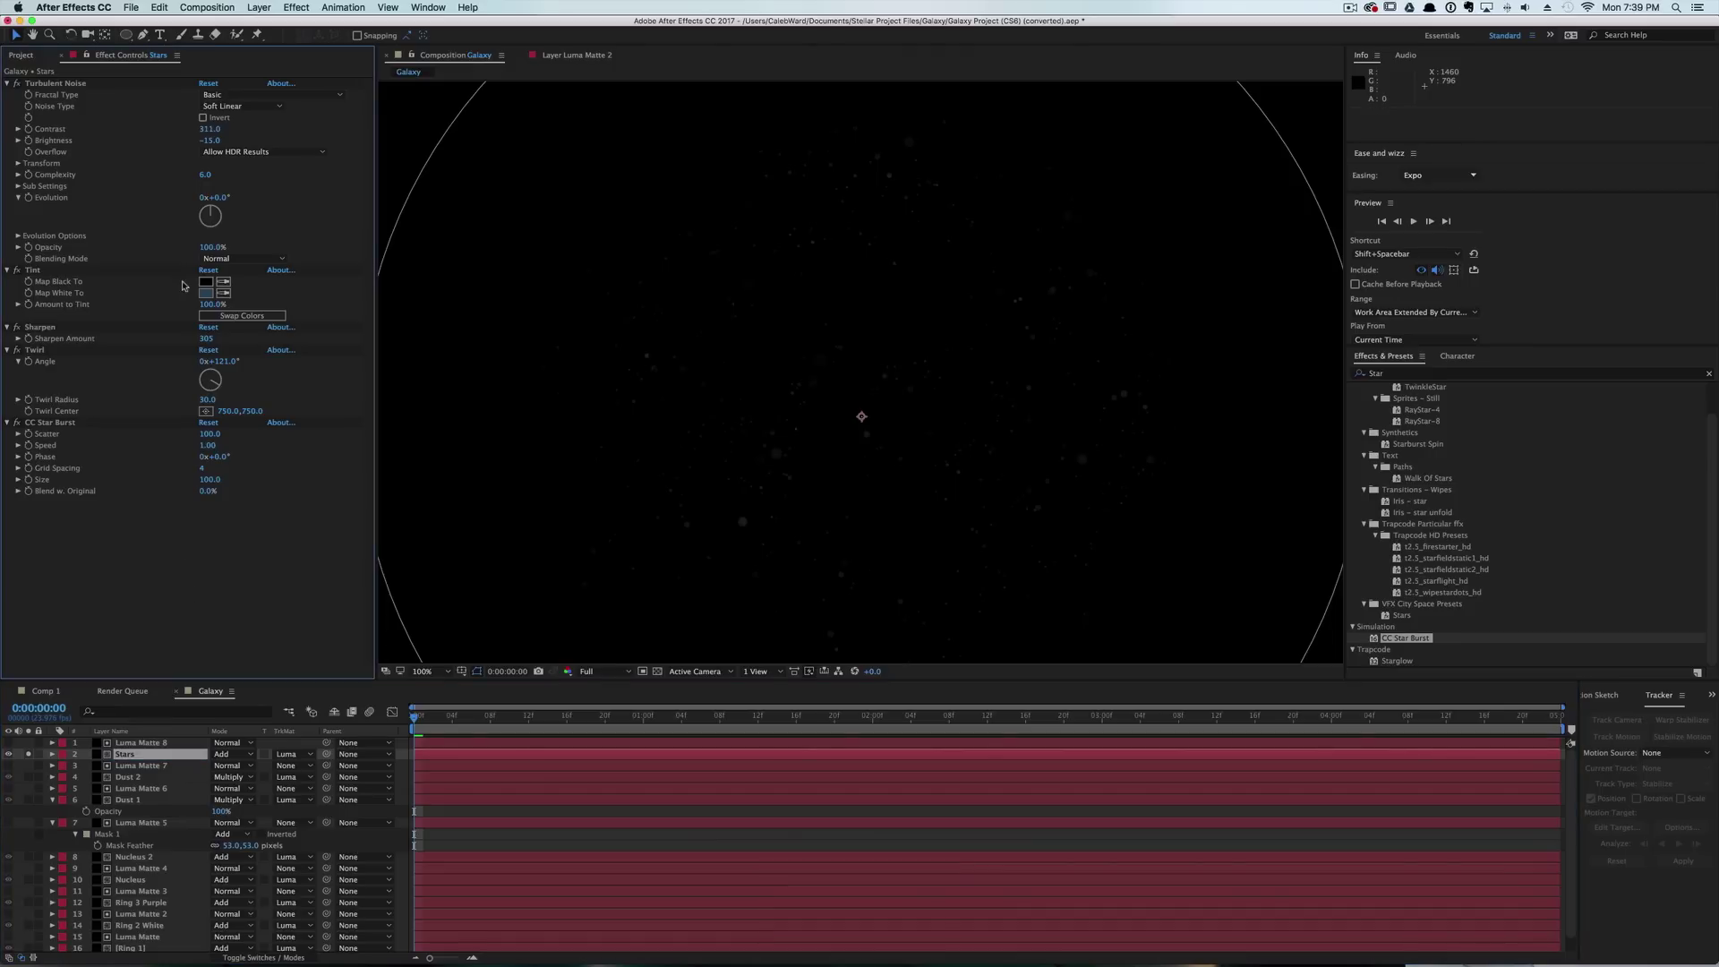
{"action": "left_click", "coordinate": [32, 270]}
{"action": "key", "text": "BackSpace"}
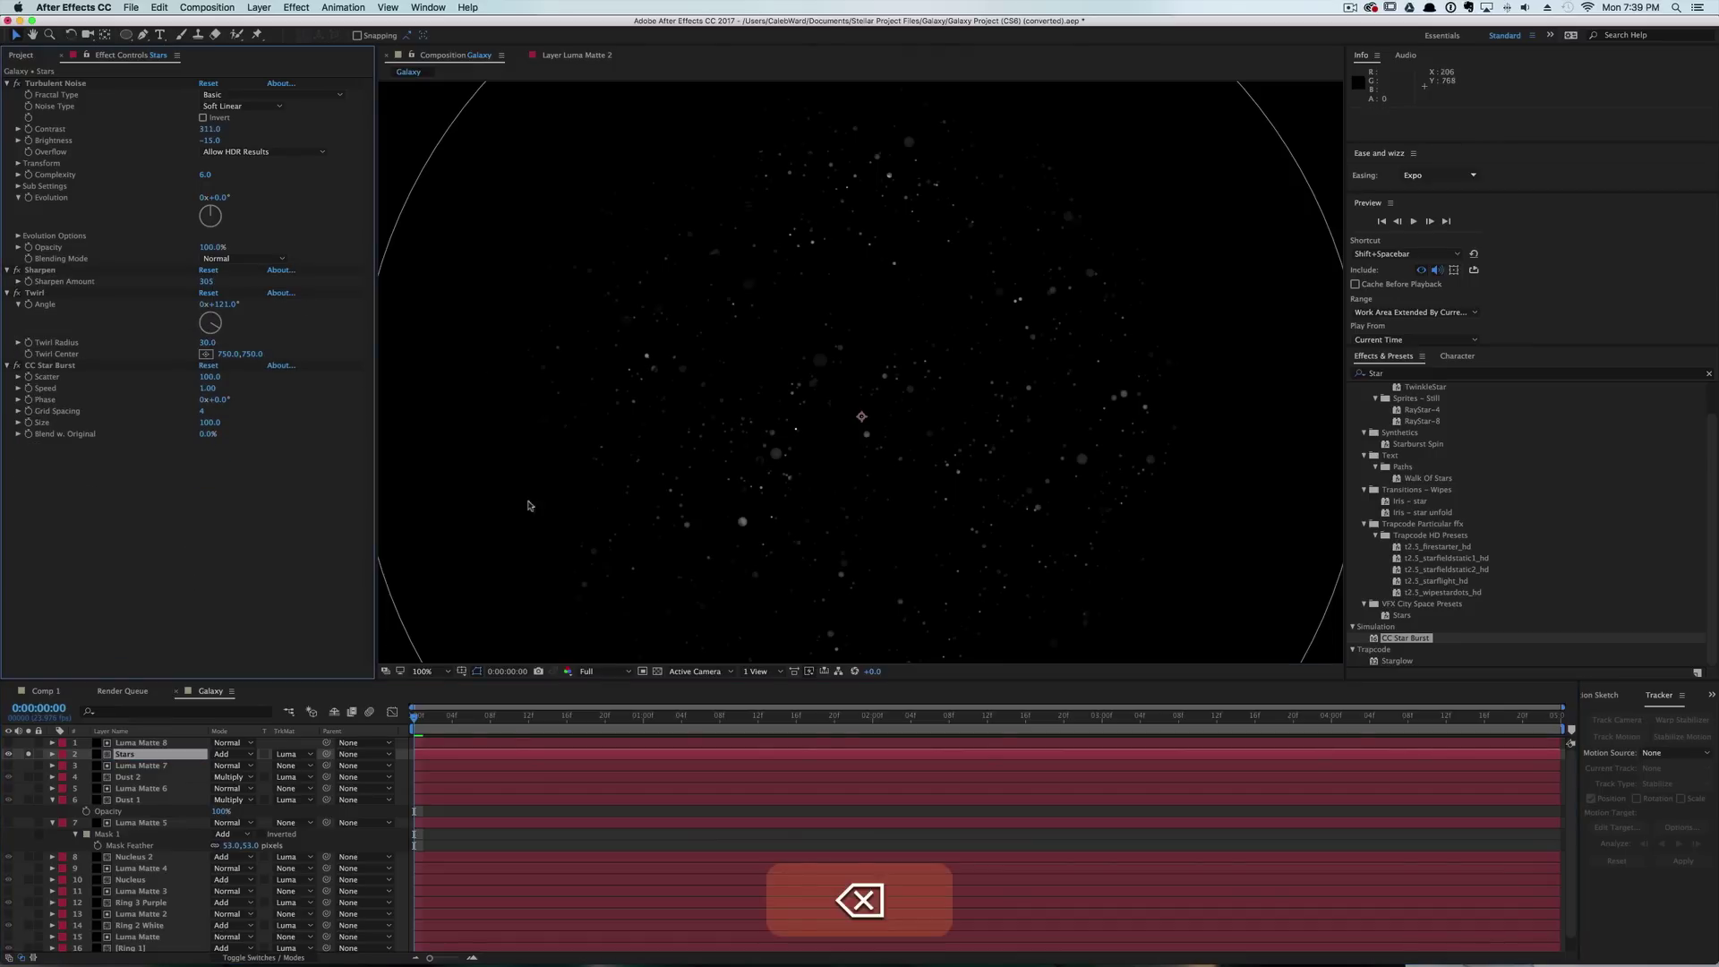
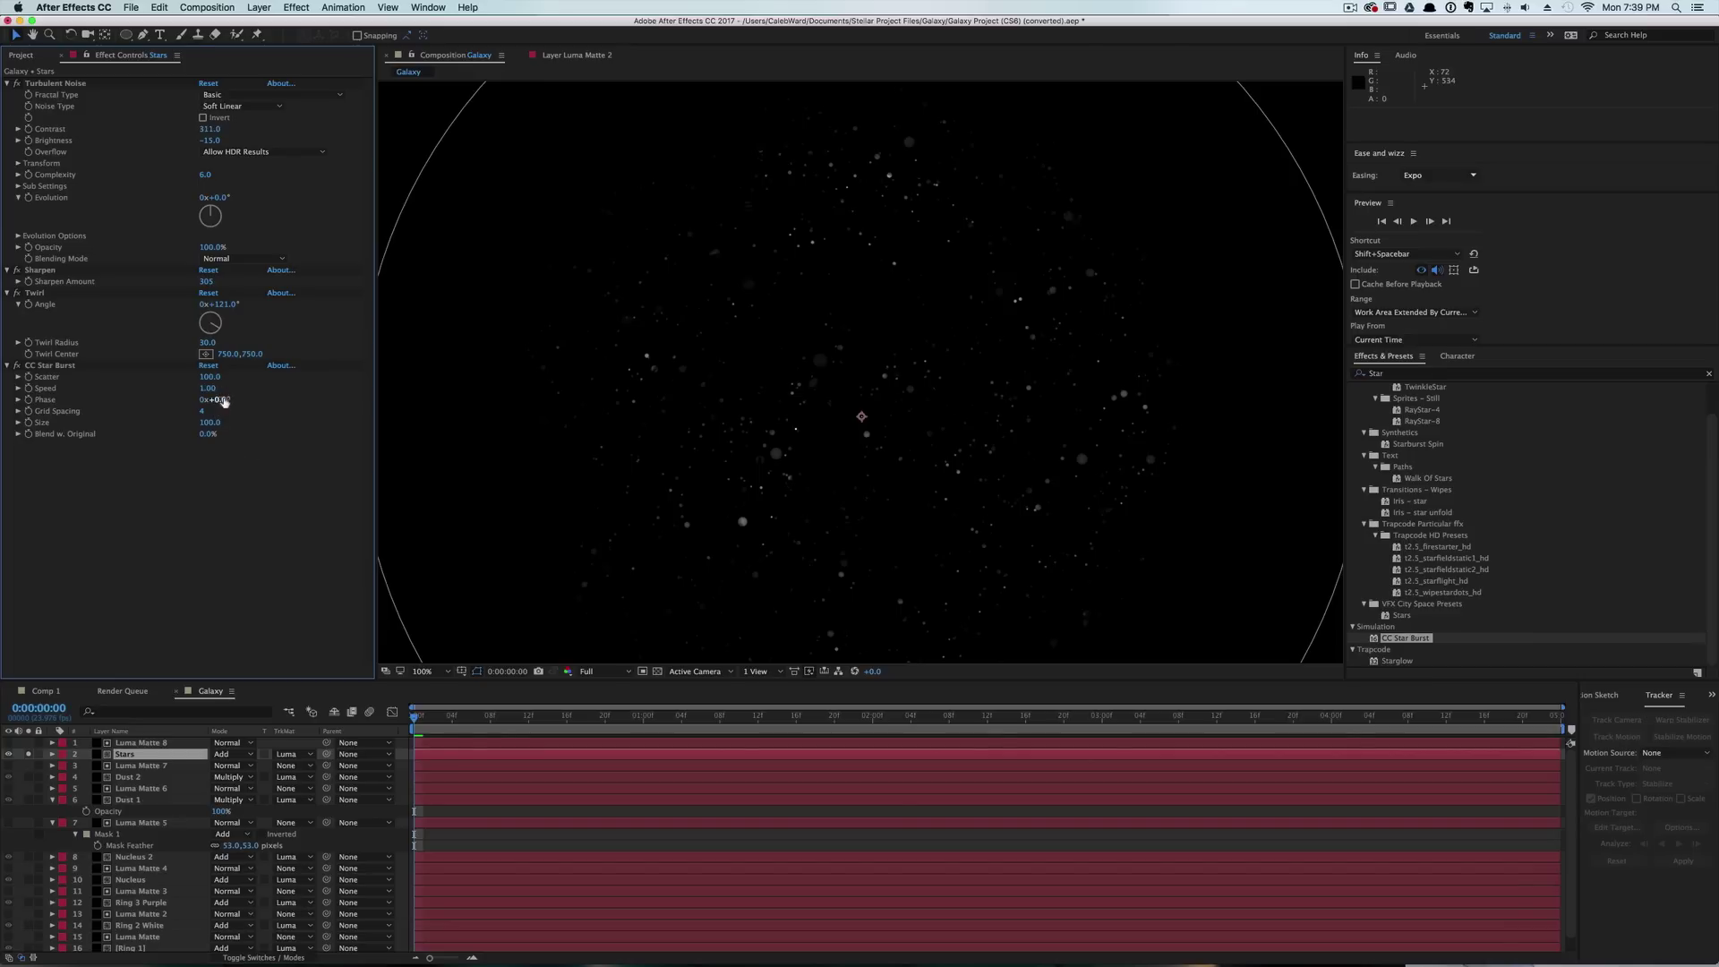
Set CC Star Burst on the Stars layer to grid spacing 1, speed 0 and size 98, and unsolo the layer.
{"action": "left_click_drag", "start_coordinate": [213, 424], "coordinate": [174, 433]}
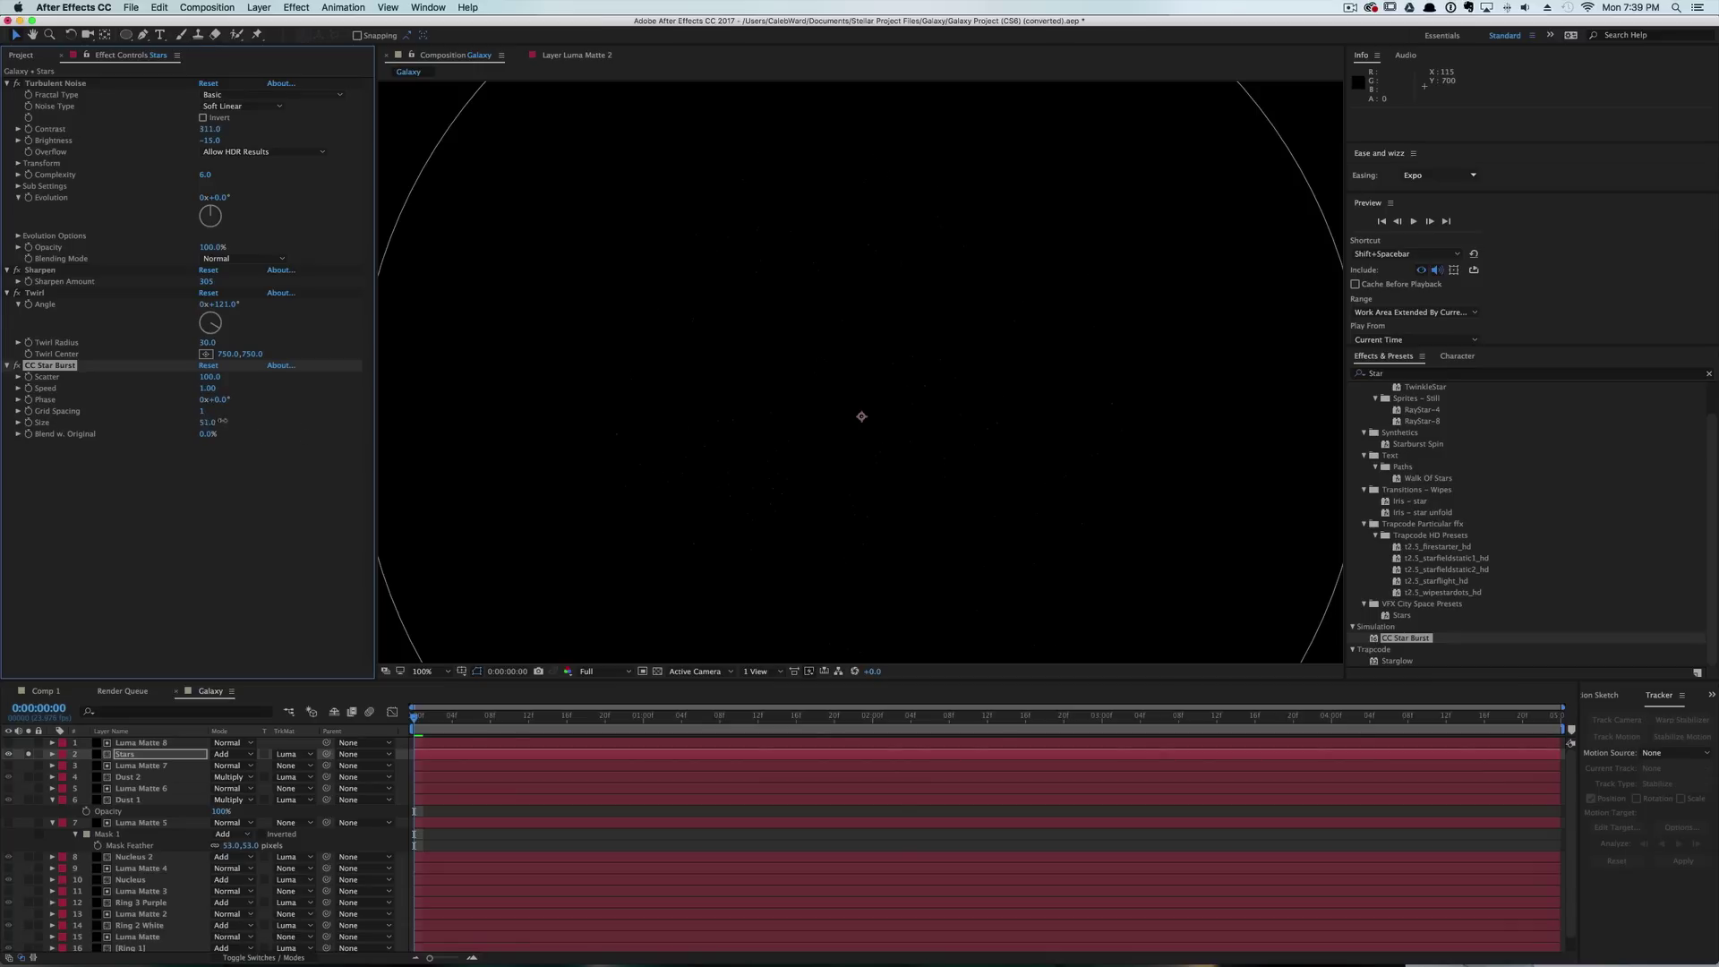
{"action": "left_click_drag", "start_coordinate": [223, 420], "coordinate": [272, 414]}
{"action": "left_click", "coordinate": [213, 389]}
{"action": "type", "text": "0"}
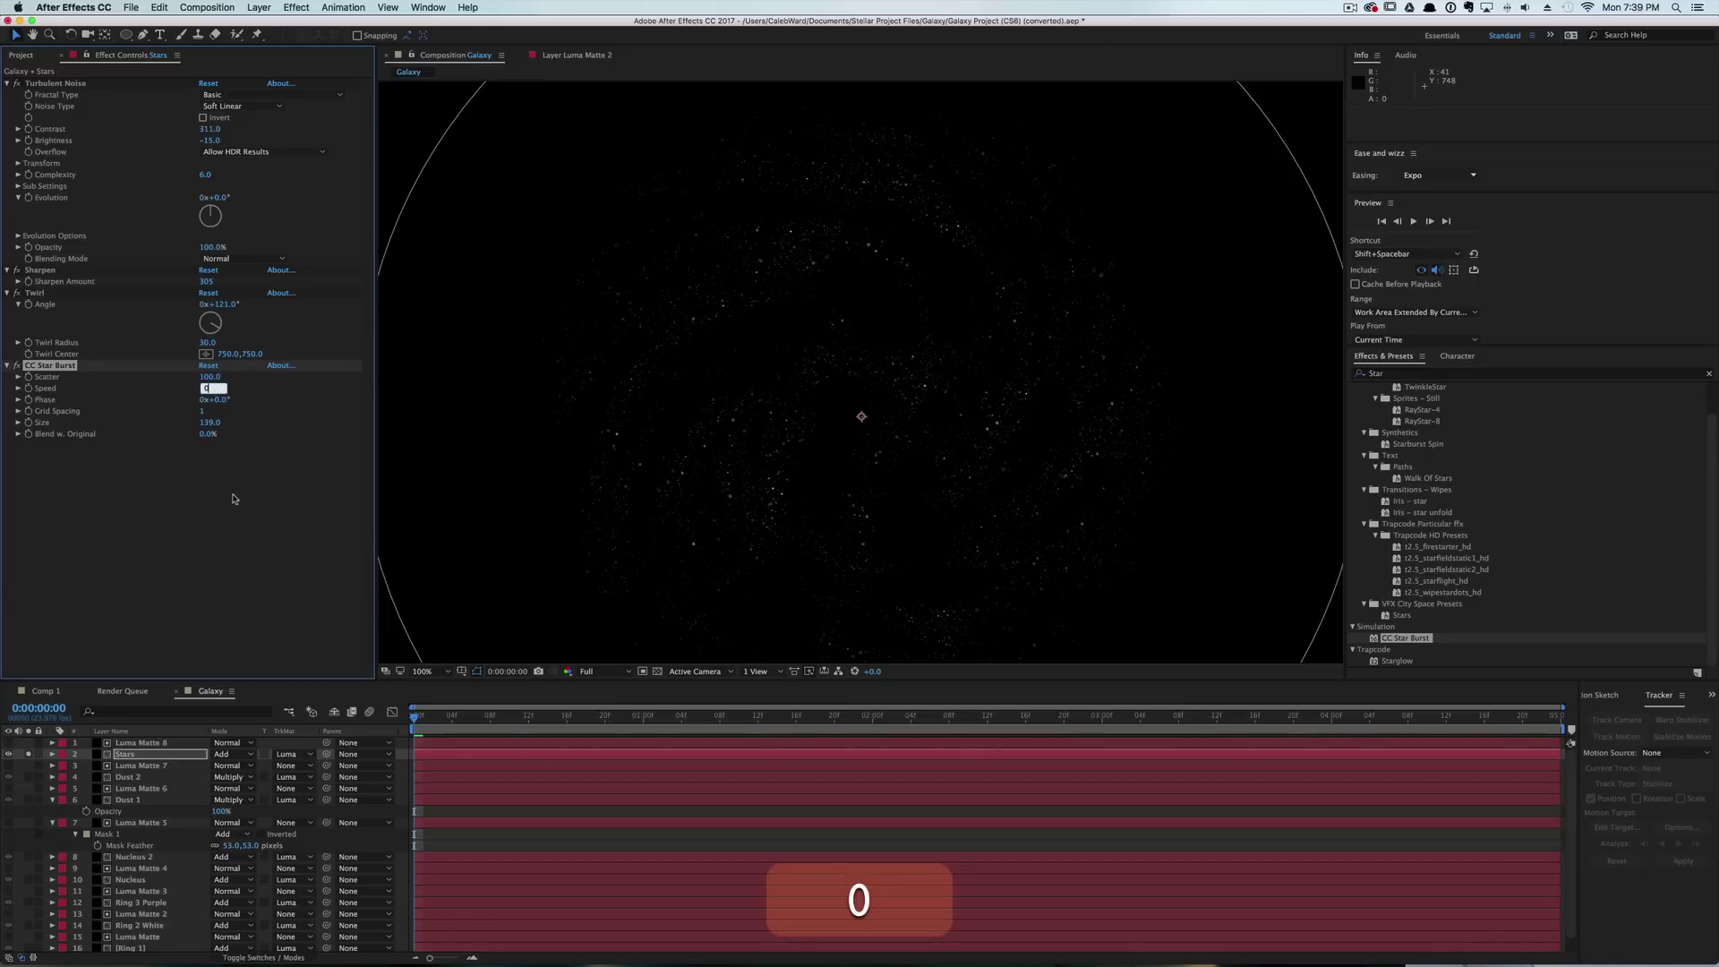
{"action": "left_click", "coordinate": [238, 491]}
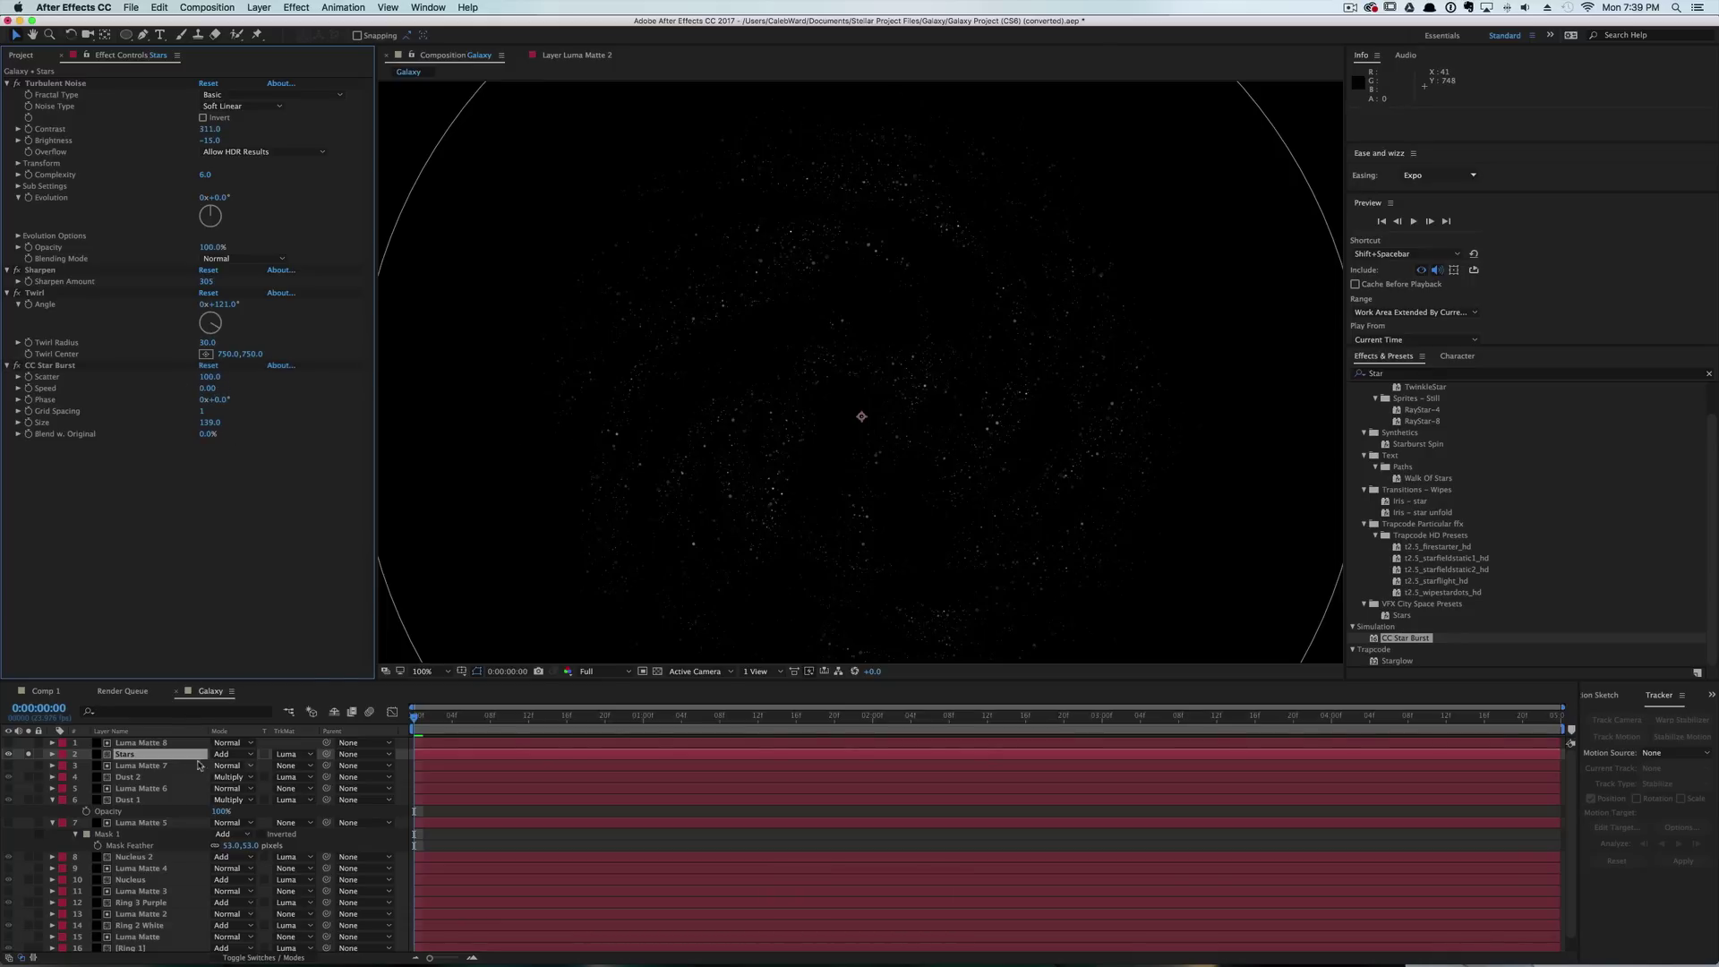
{"action": "left_click", "coordinate": [29, 755]}
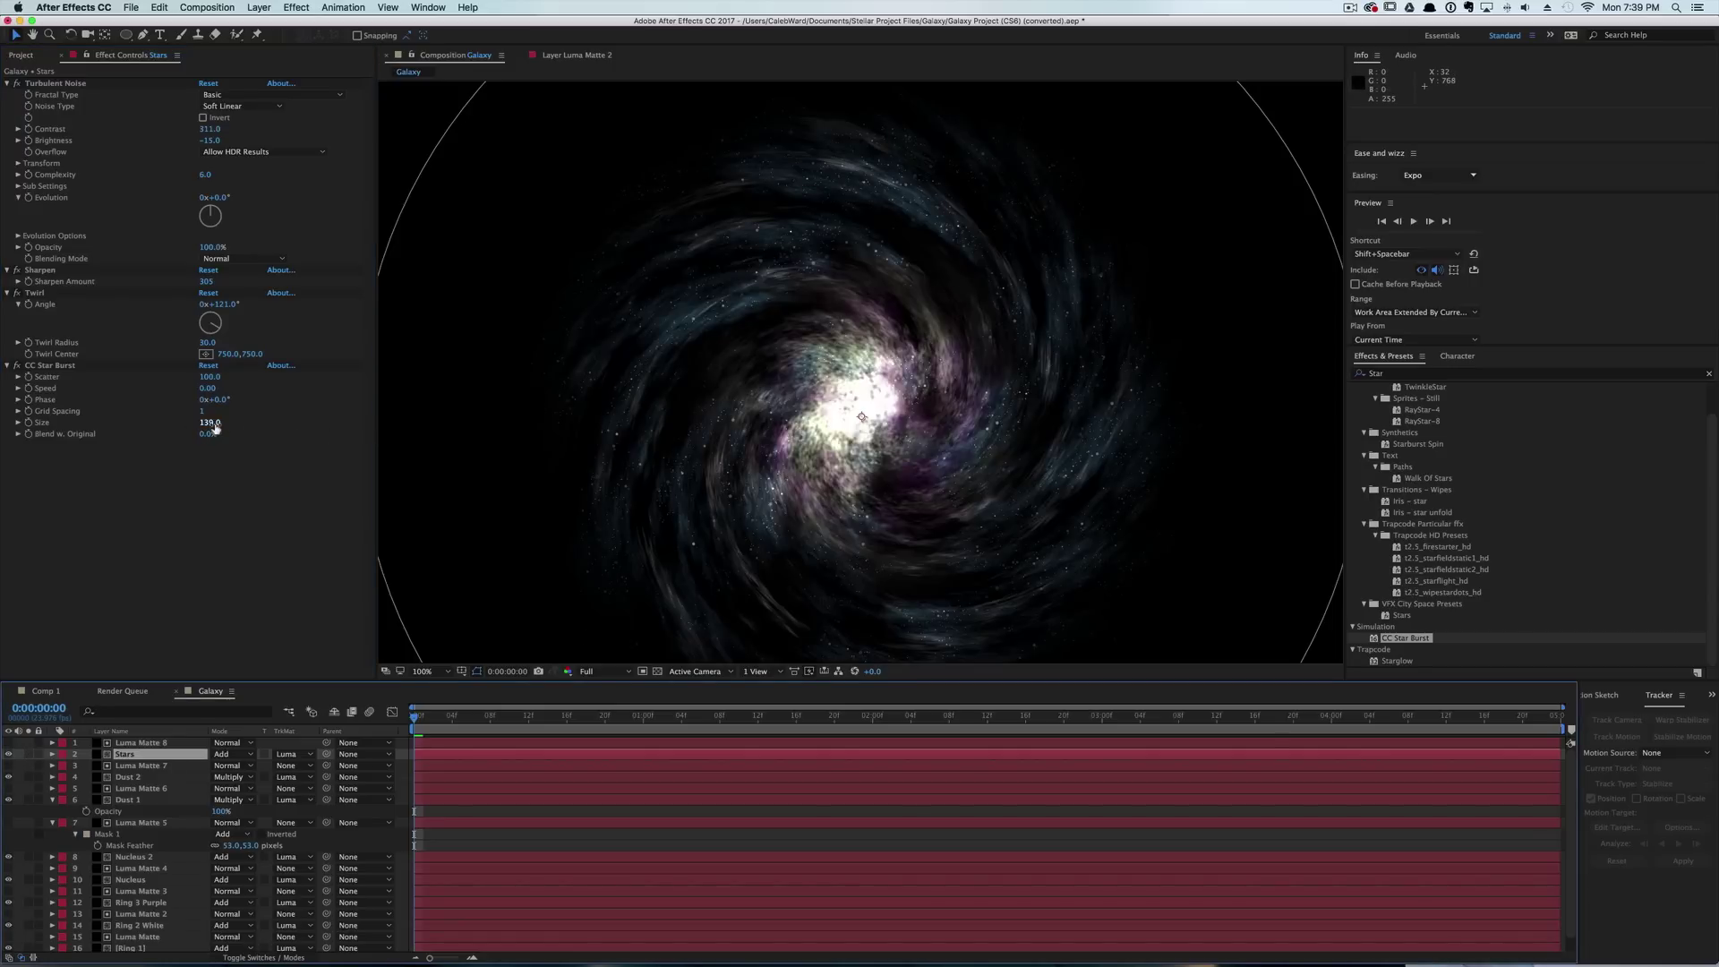
{"action": "mouse_move", "coordinate": [211, 422]}
{"action": "left_mouse_down"}
{"action": "mouse_move", "coordinate": [193, 426]}
{"action": "mouse_move", "coordinate": [208, 430]}
{"action": "left_mouse_up"}
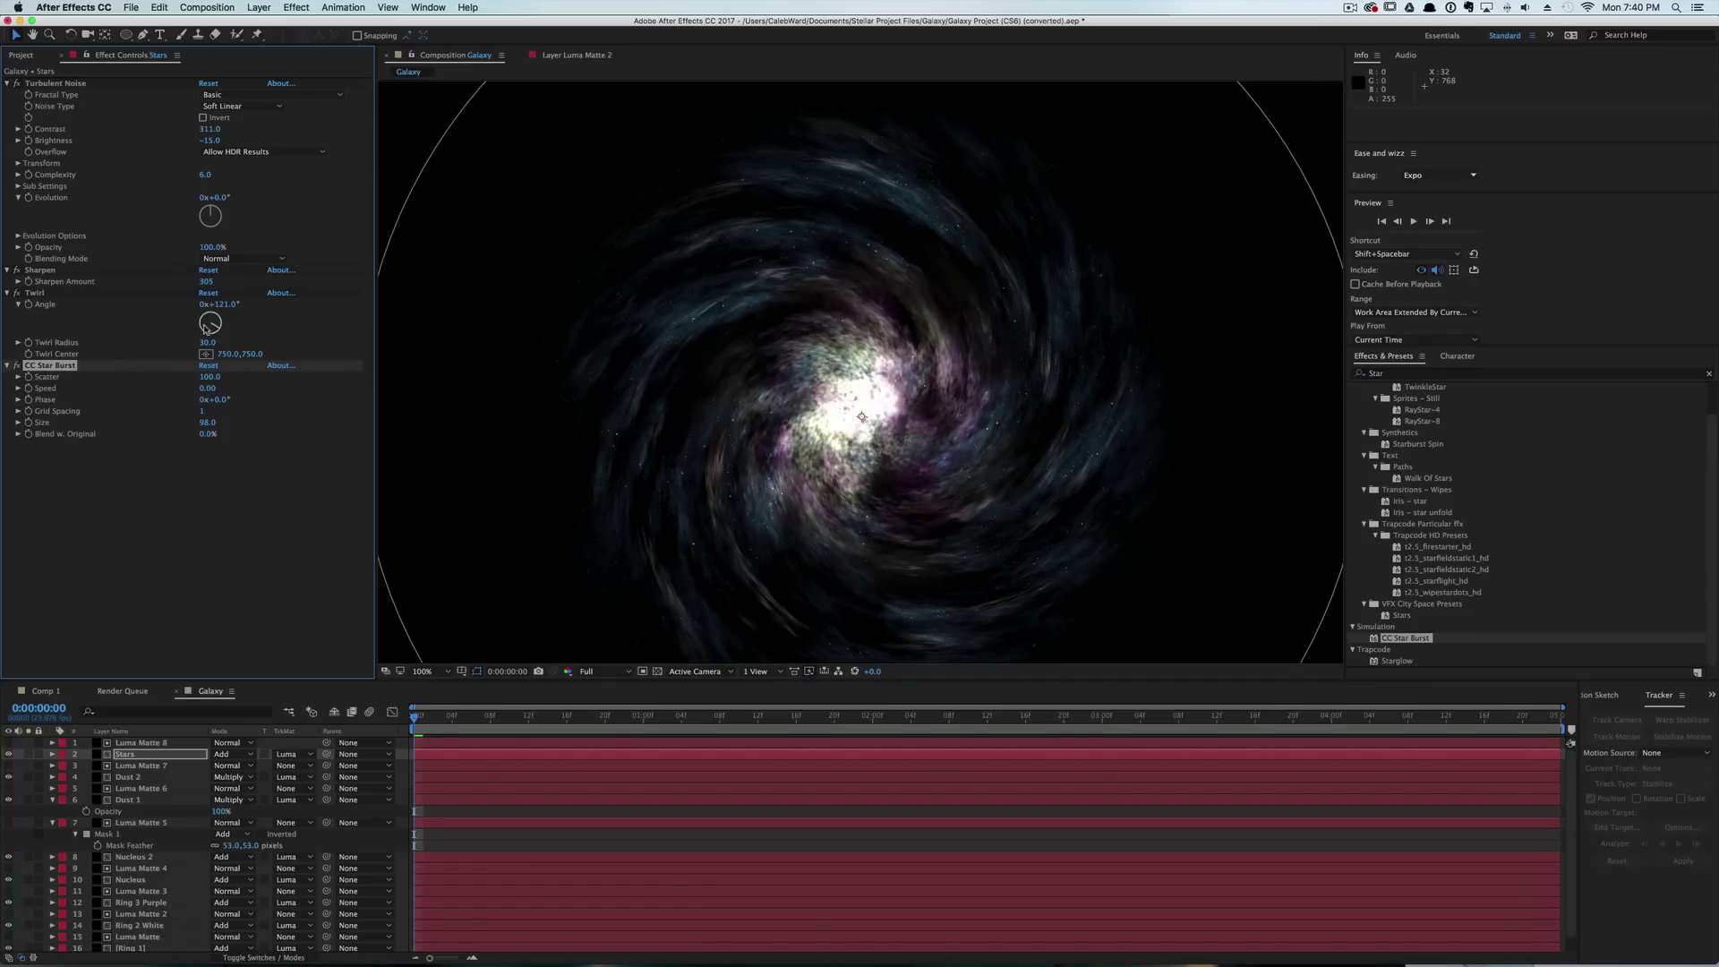
Set the Turbulent Noise Evolution to 231° on the Stars layer and 188° on Luma Matte 8.
{"action": "left_click_drag", "start_coordinate": [214, 215], "coordinate": [212, 247]}
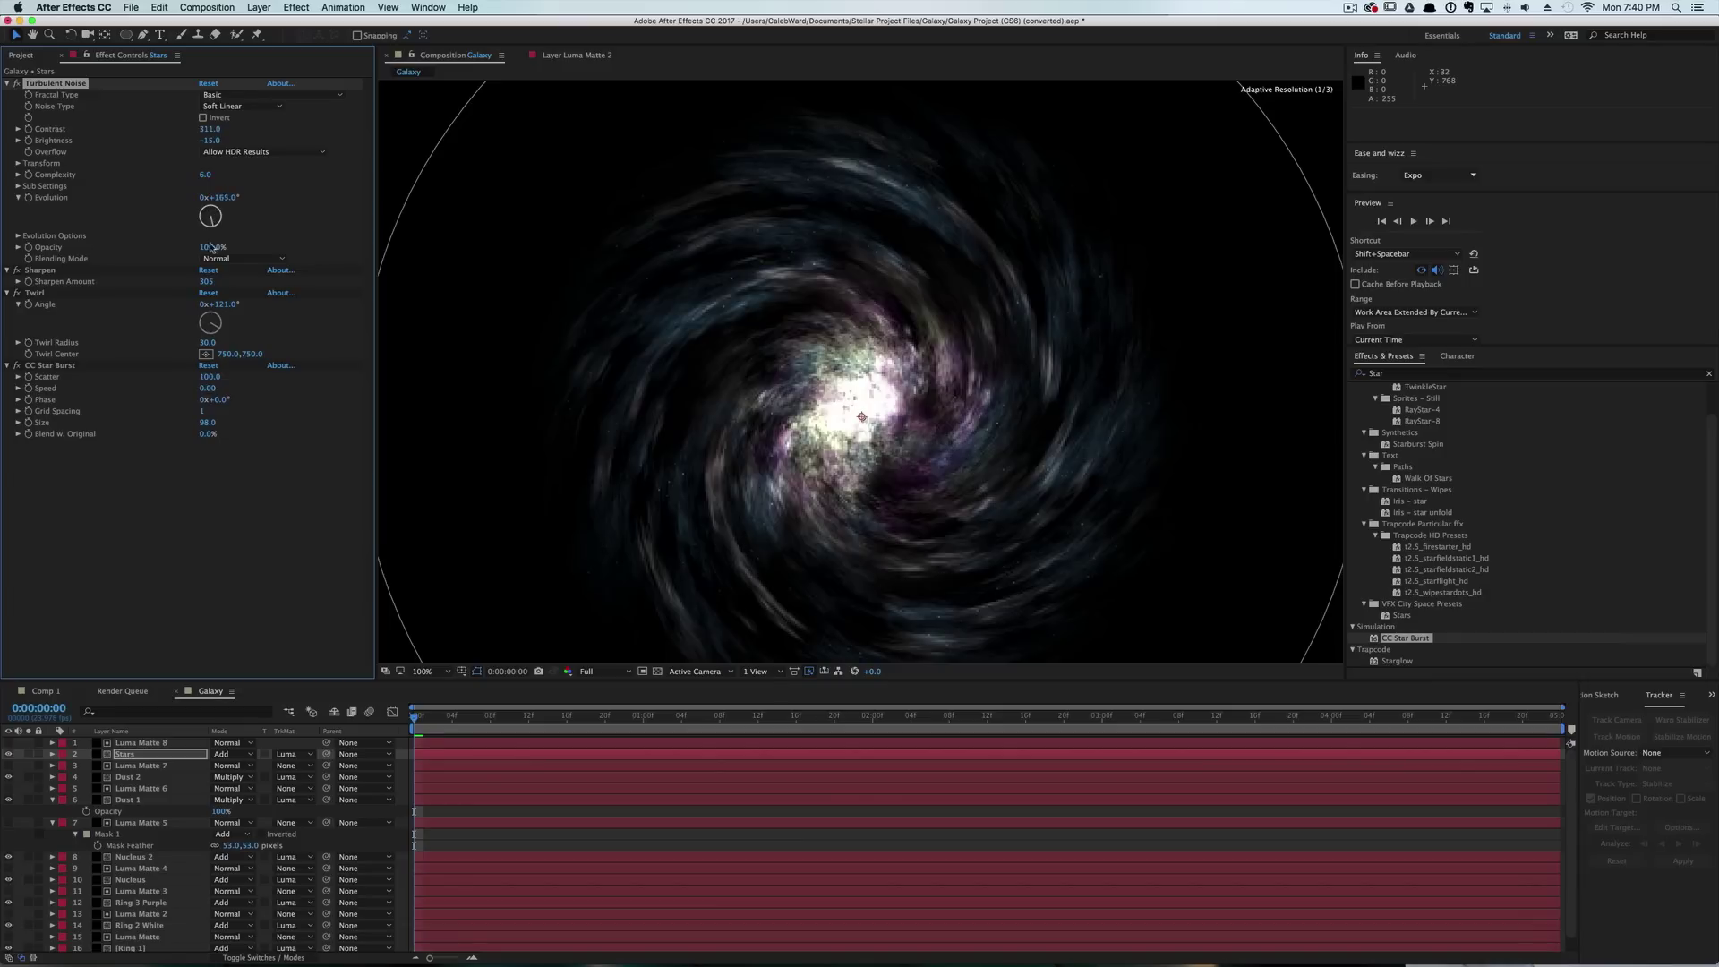
{"action": "left_click", "coordinate": [162, 742]}
{"action": "left_click_drag", "start_coordinate": [213, 212], "coordinate": [215, 288]}
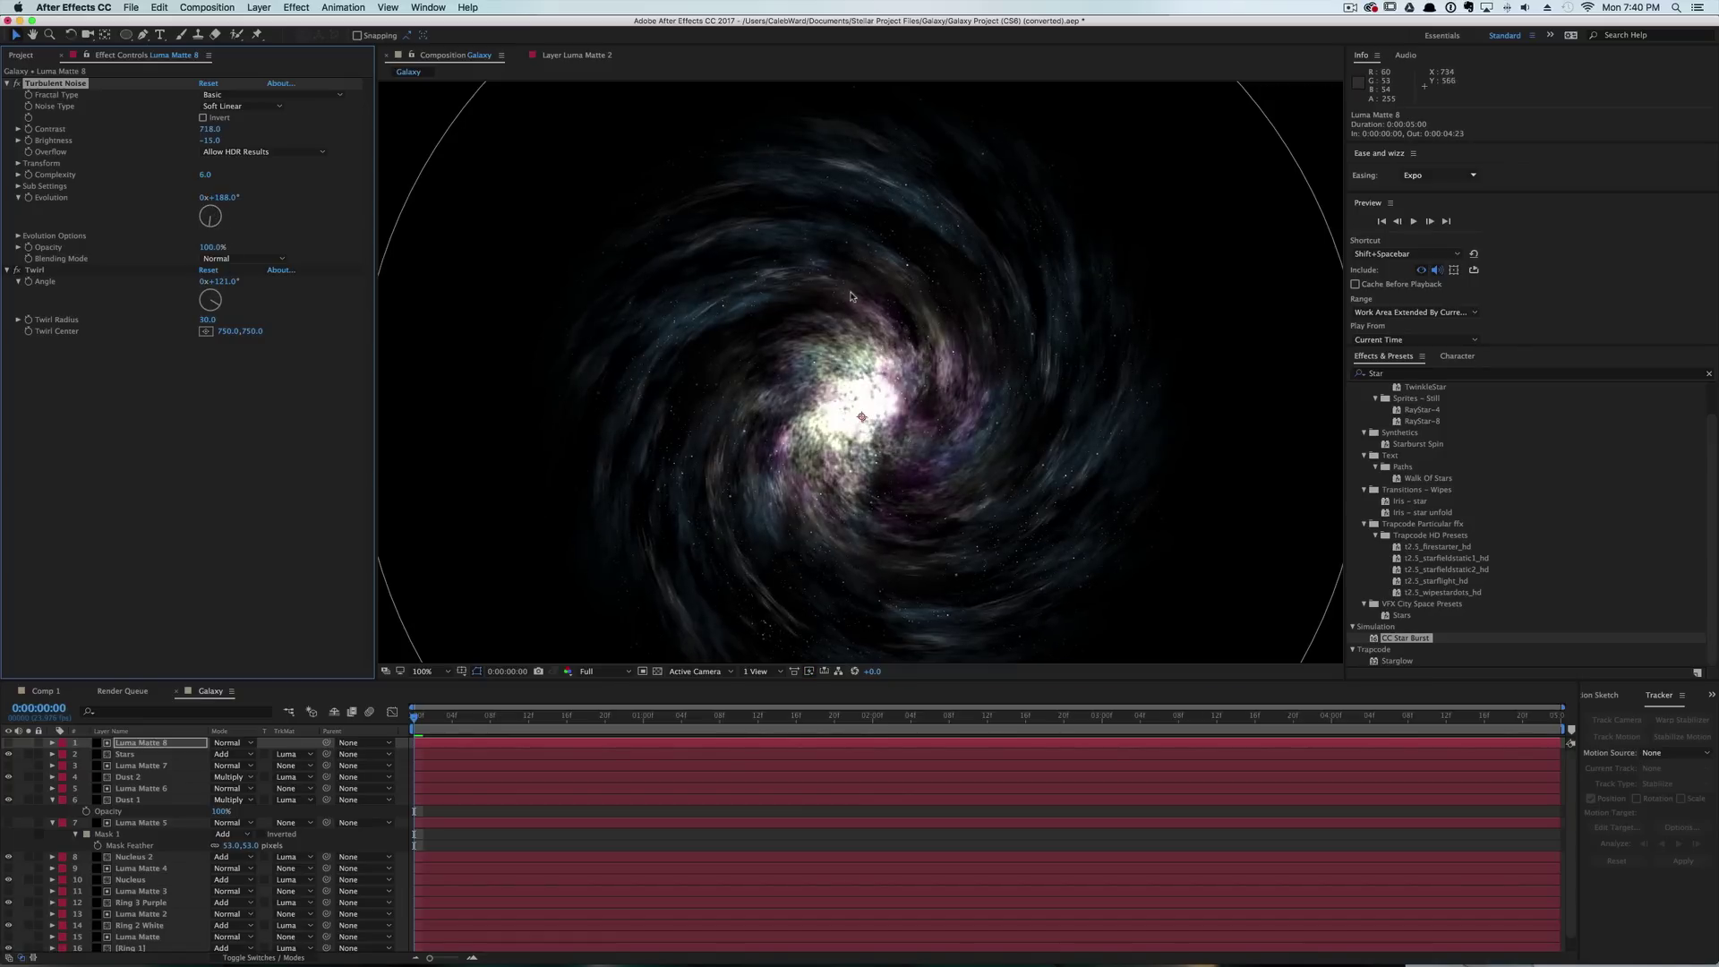
Reduce the CC Star Burst size on the Stars layer to 69, judging the stars up close.
{"action": "scroll", "coordinate": [858, 299], "scroll_direction": "up", "scroll_amount": 2}
{"action": "key", "text": "space"}
{"action": "left_click_drag", "start_coordinate": [1054, 205], "coordinate": [764, 710]}
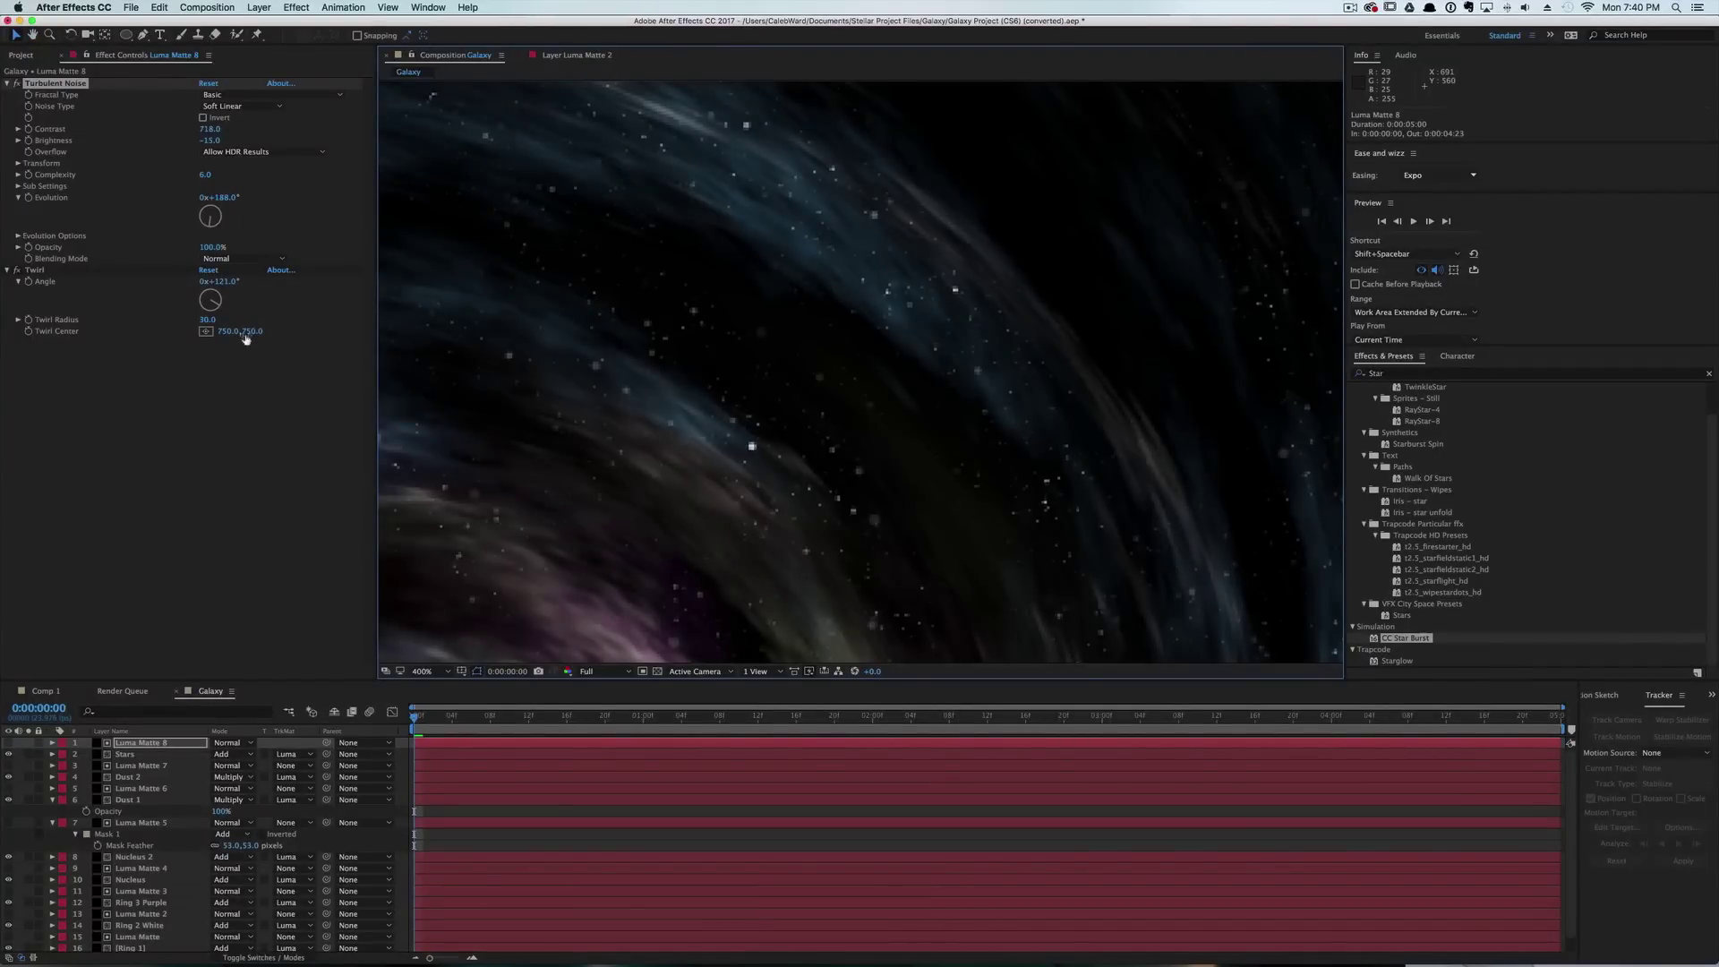
{"action": "left_click", "coordinate": [154, 760]}
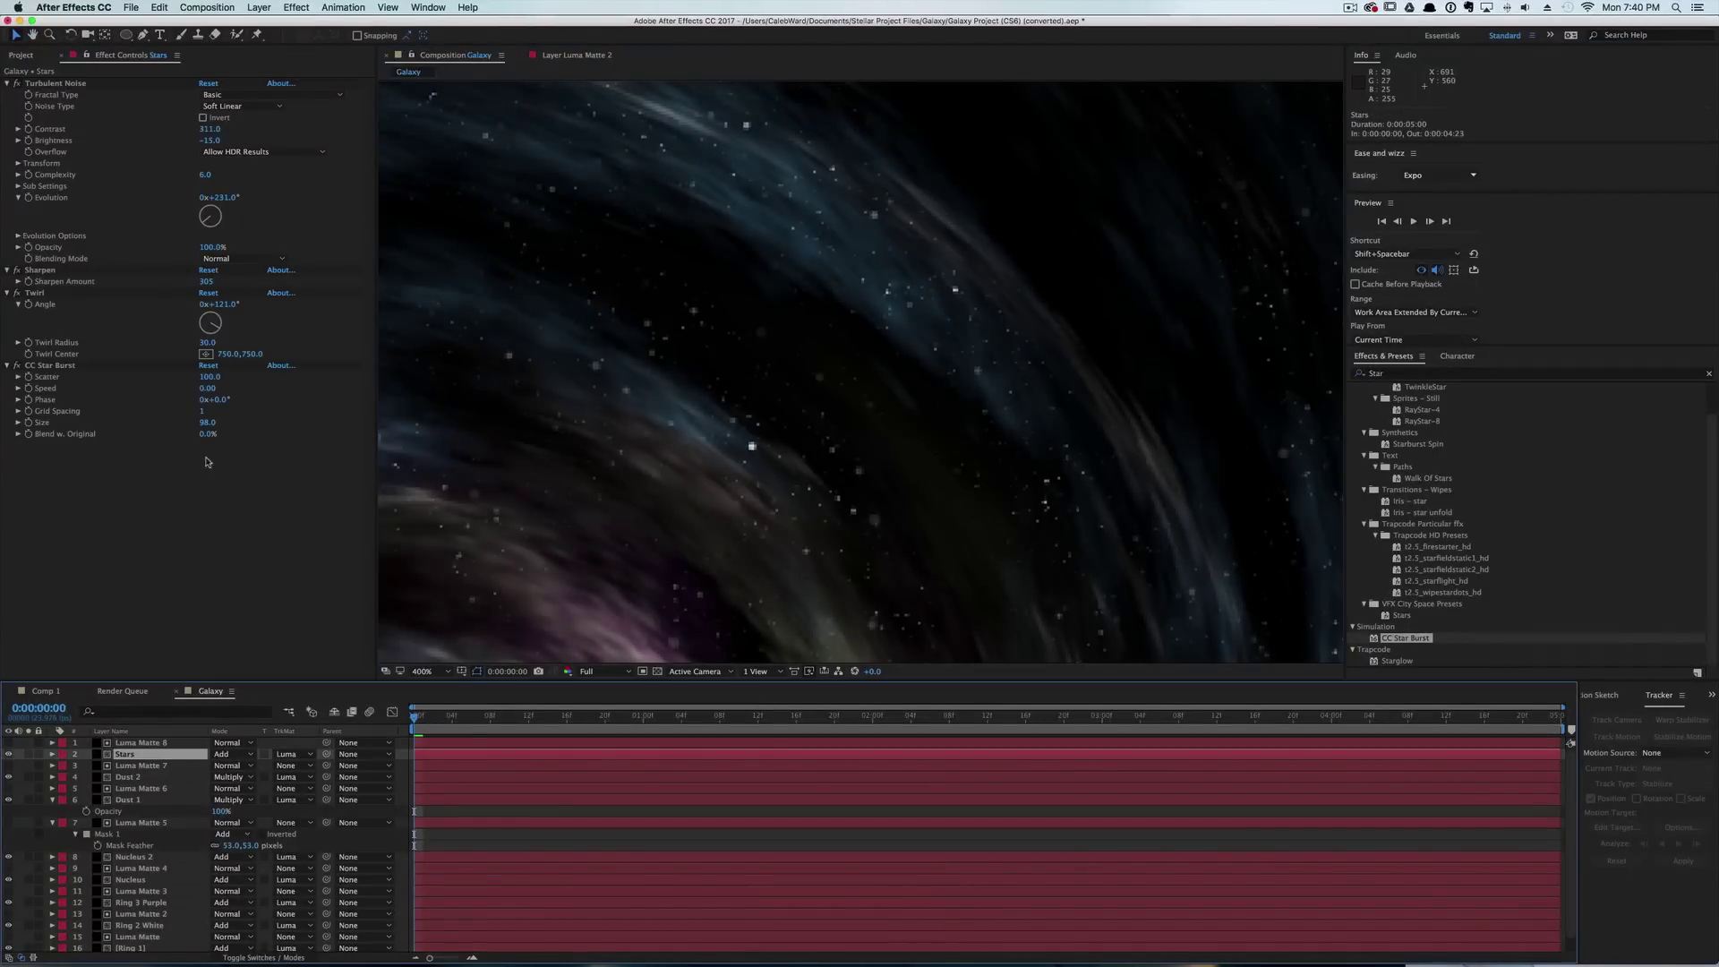
{"action": "left_click_drag", "start_coordinate": [207, 422], "coordinate": [192, 432]}
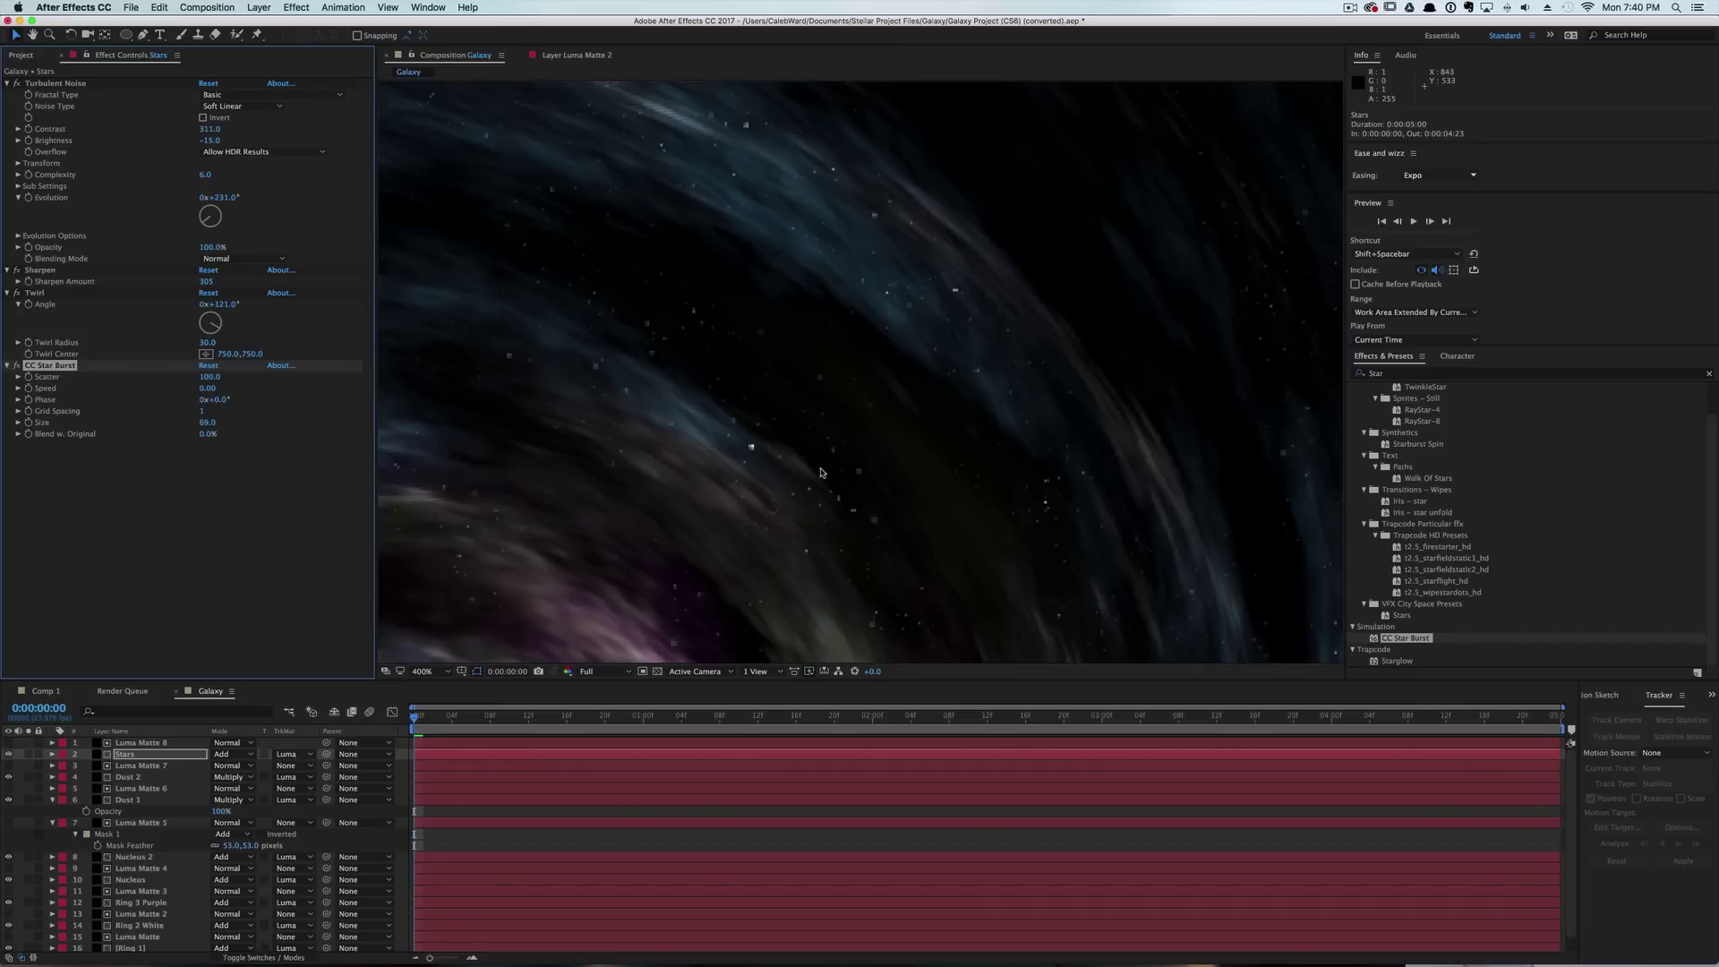
{"action": "scroll", "coordinate": [838, 491], "scroll_direction": "down", "scroll_amount": 4}
{"action": "key", "text": "space"}
{"action": "left_click_drag", "start_coordinate": [881, 536], "coordinate": [919, 421]}
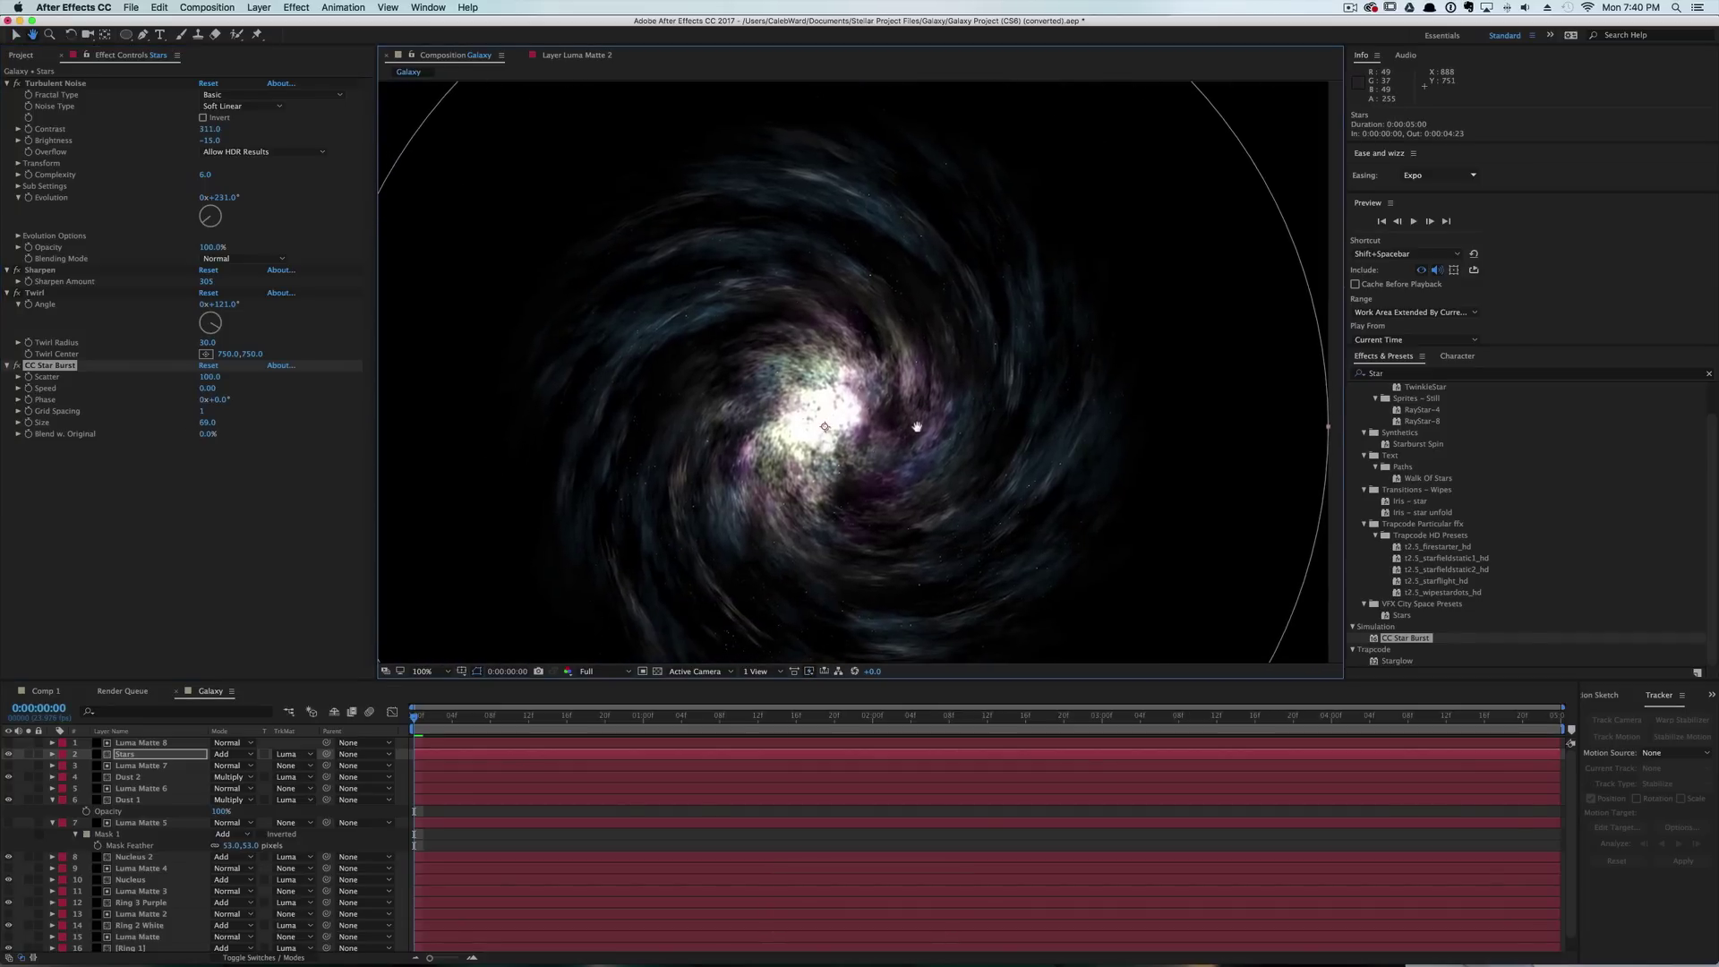
Duplicate the Stars layer with its luma matte, set the Stars copy's noise Evolution to 336° and adjust the matte copy's Evolution.
{"action": "left_click", "coordinate": [148, 742], "text": "shift"}
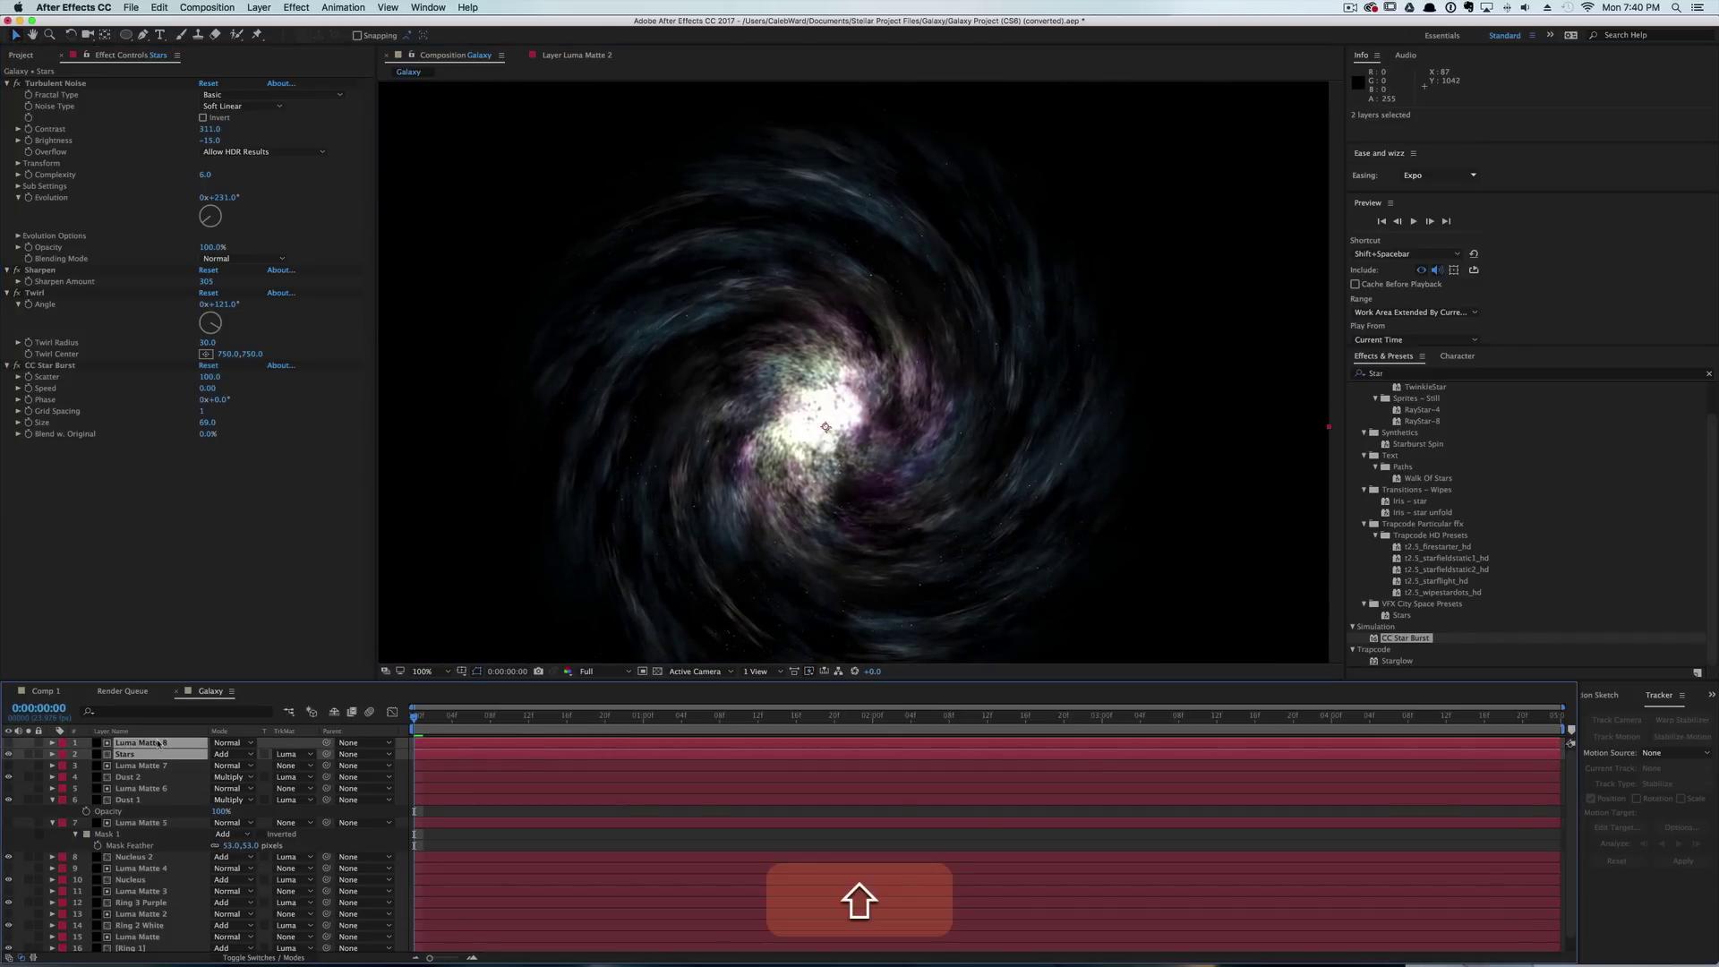
{"action": "key", "text": "cmd+d"}
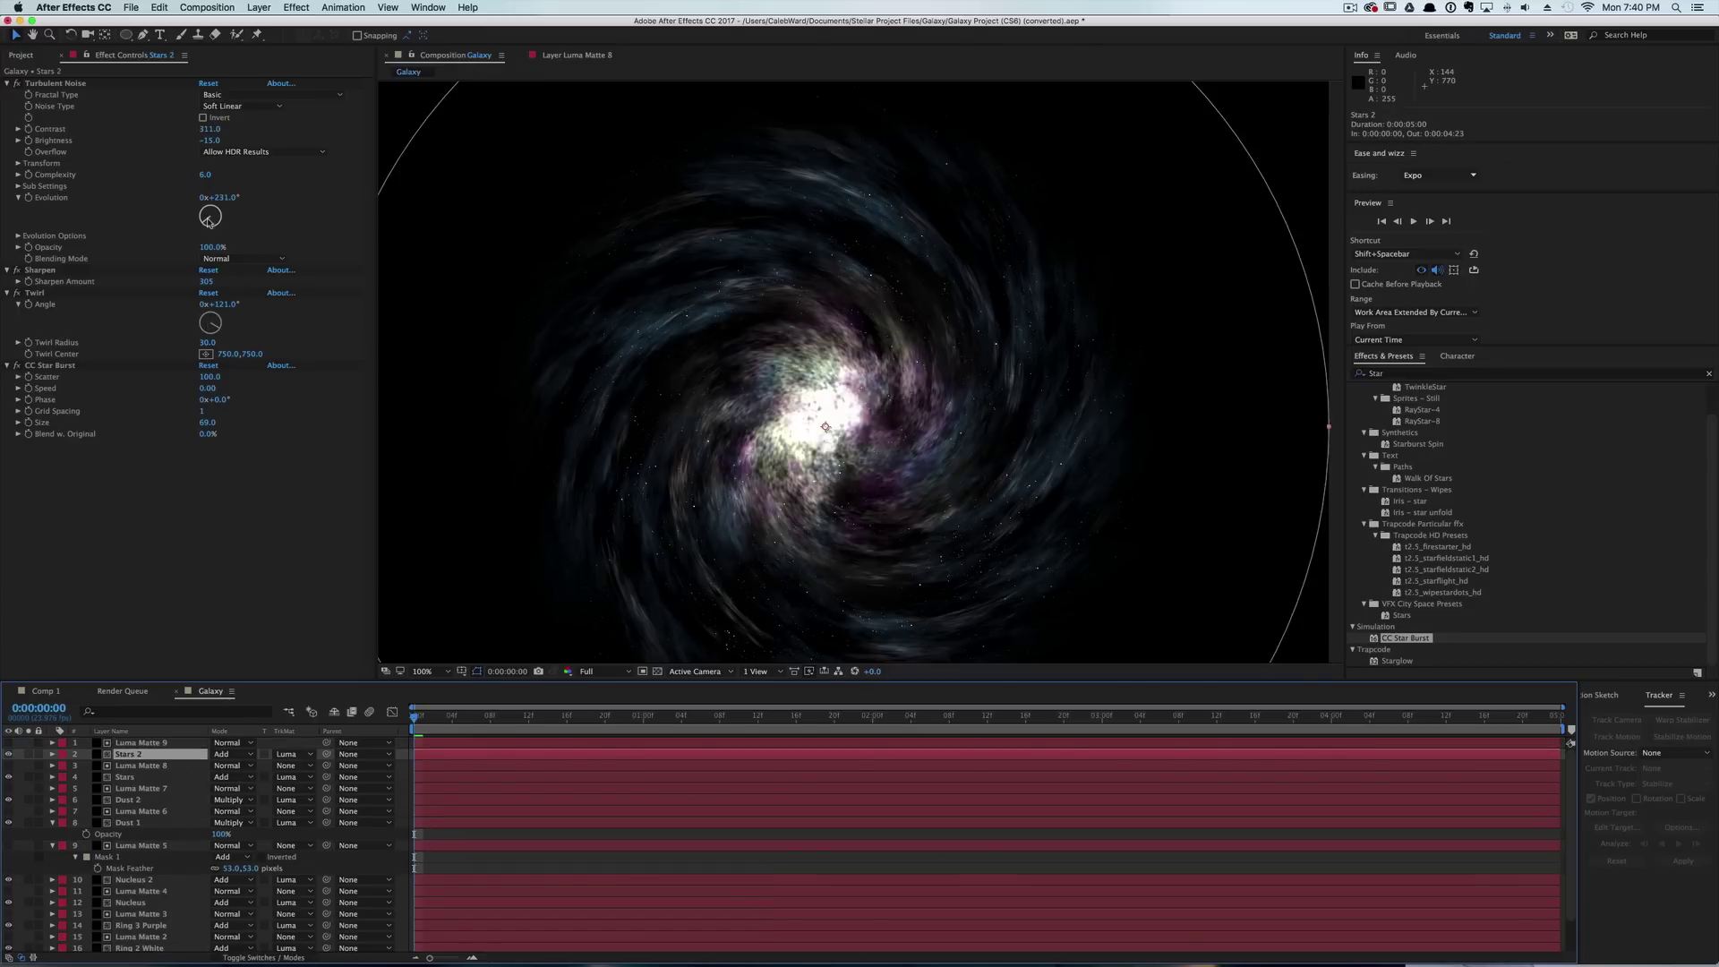
{"action": "left_click_drag", "start_coordinate": [209, 221], "coordinate": [207, 214]}
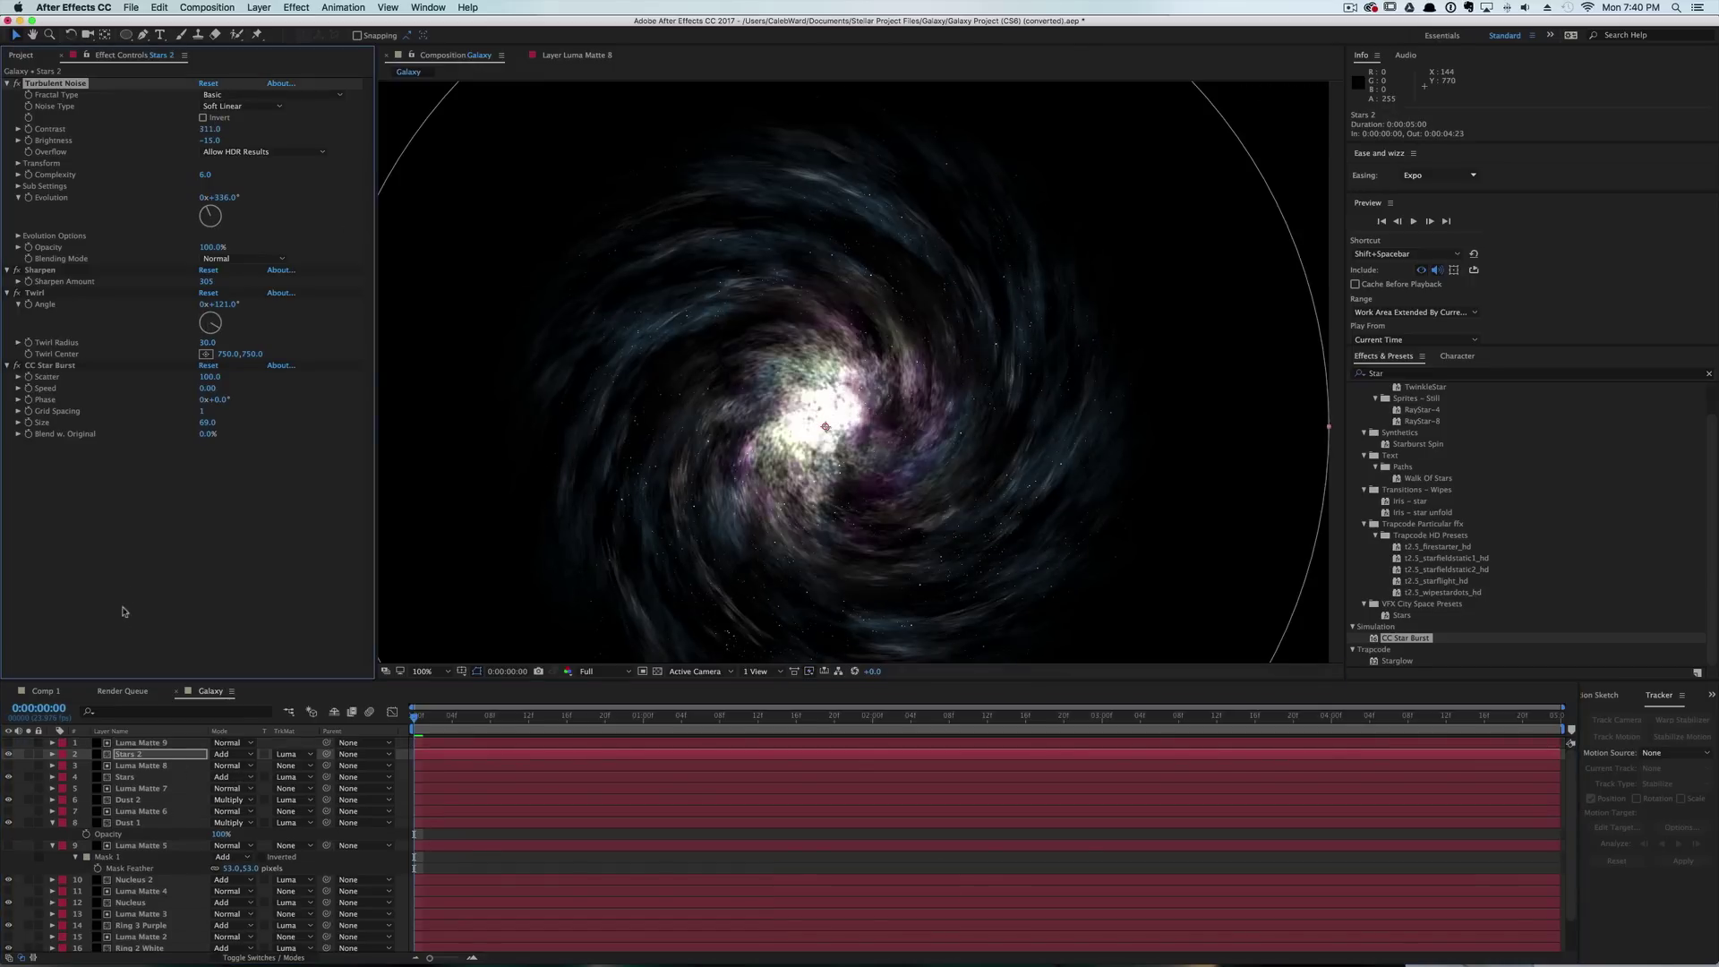
{"action": "left_click", "coordinate": [136, 743]}
{"action": "left_click_drag", "start_coordinate": [205, 203], "coordinate": [220, 204]}
Set the Twirl angle on the Stars 2 layer to about 236°.
{"action": "left_click", "coordinate": [162, 754]}
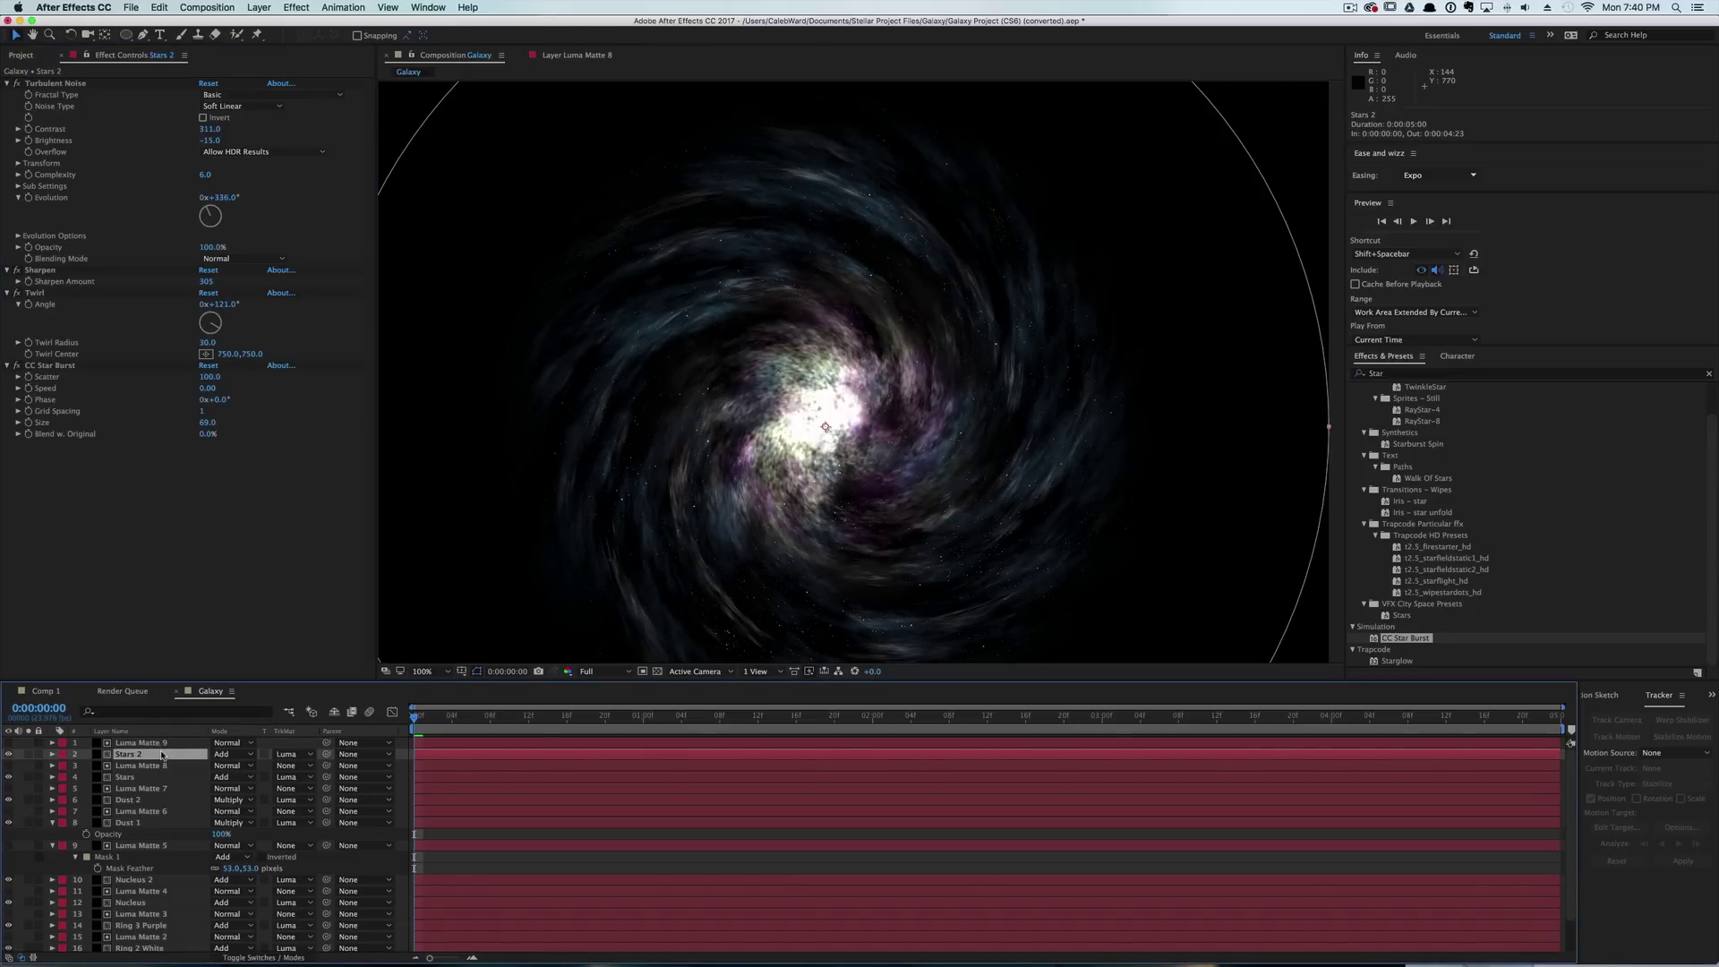
{"action": "left_click", "coordinate": [216, 330]}
{"action": "left_click_drag", "start_coordinate": [207, 338], "coordinate": [211, 322]}
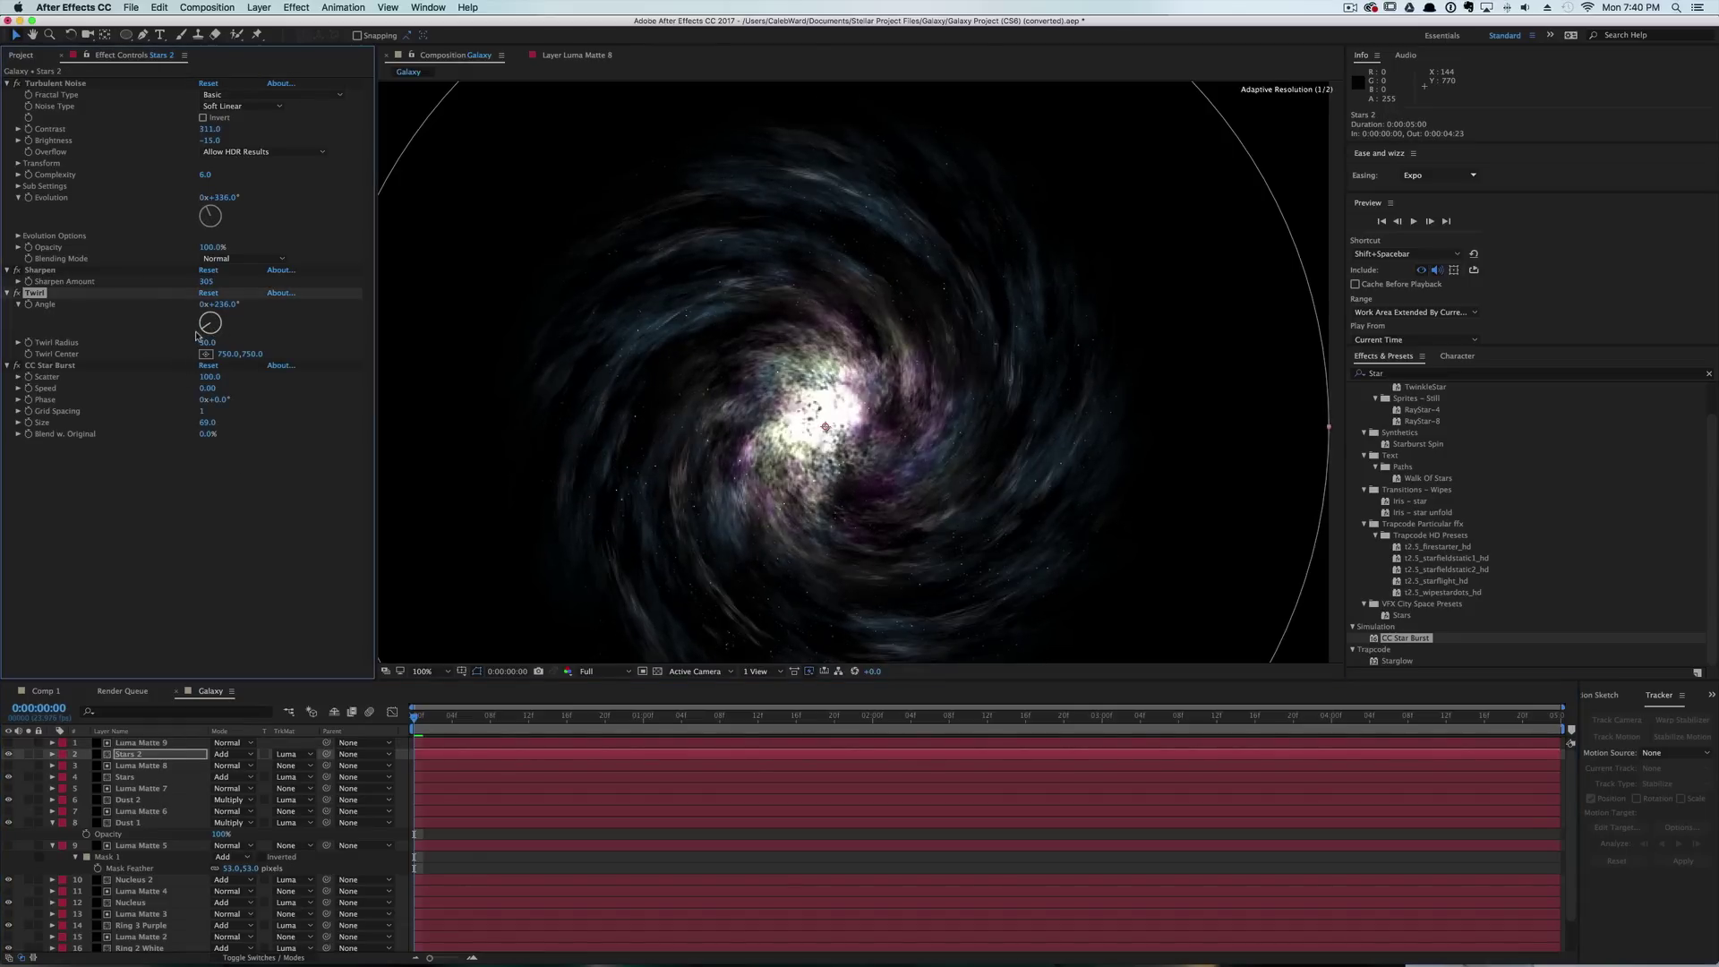
Try placing the Twirl effect after CC Star Burst on the Stars 2 layer, and undo the reordering.
{"action": "left_click_drag", "start_coordinate": [34, 300], "coordinate": [82, 439]}
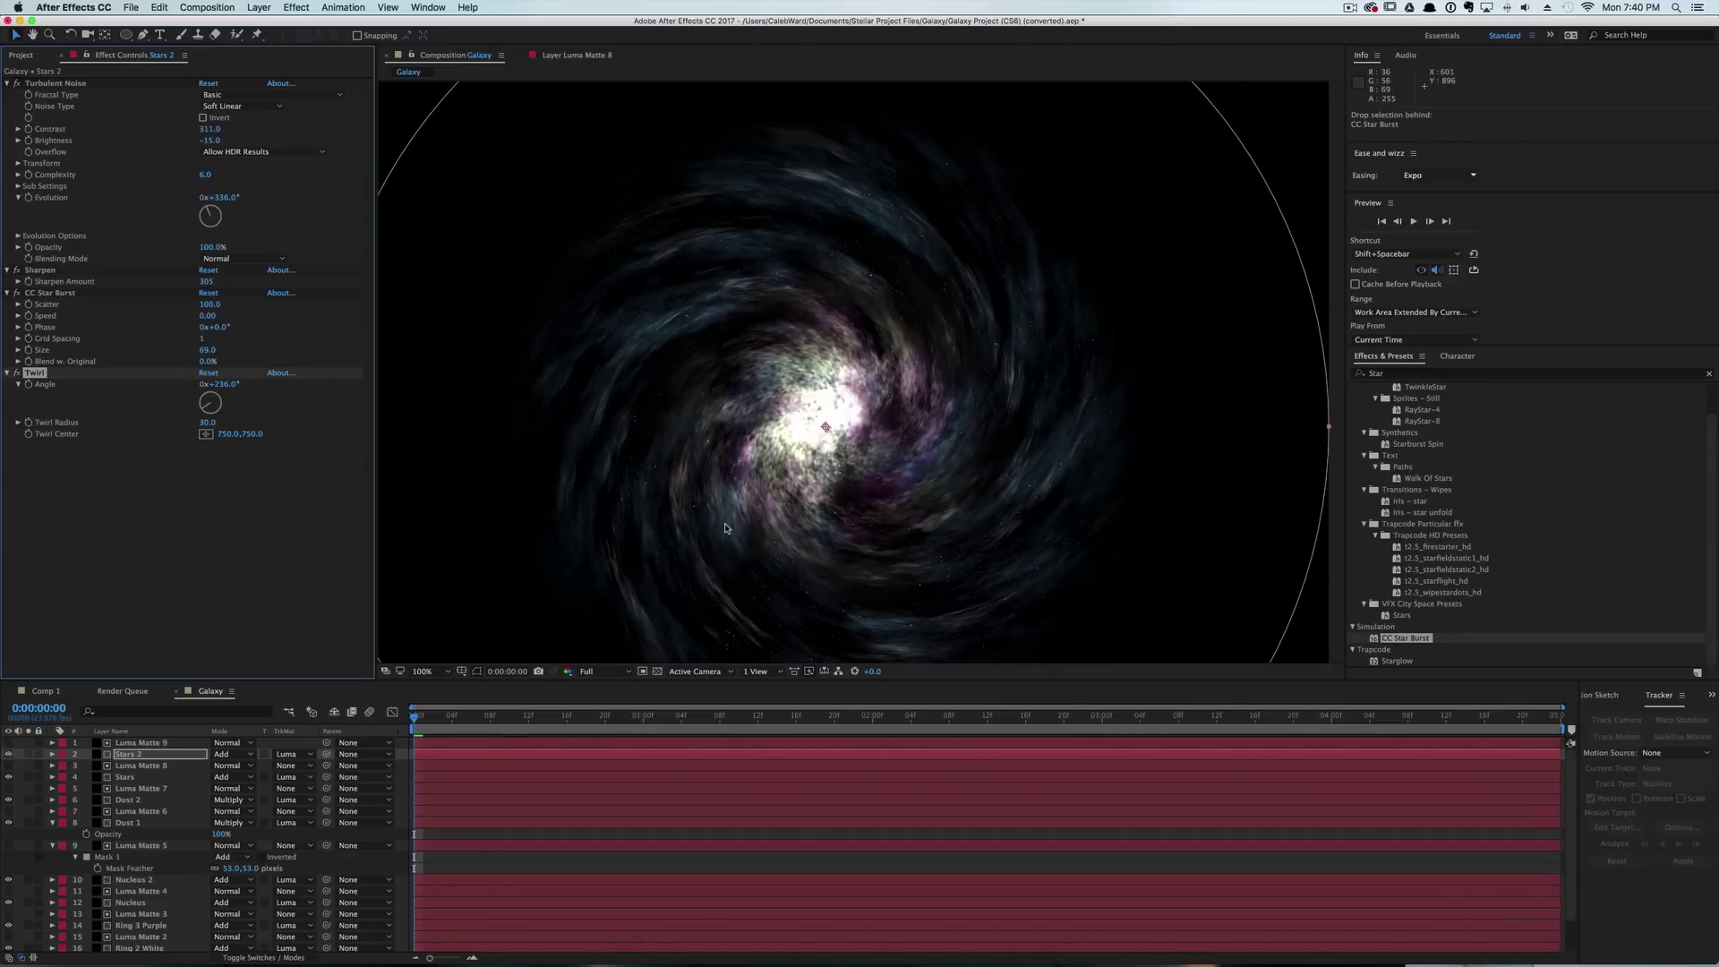
{"action": "key", "text": "period"}
{"action": "key", "text": "comma"}
{"action": "key", "text": "super+z"}
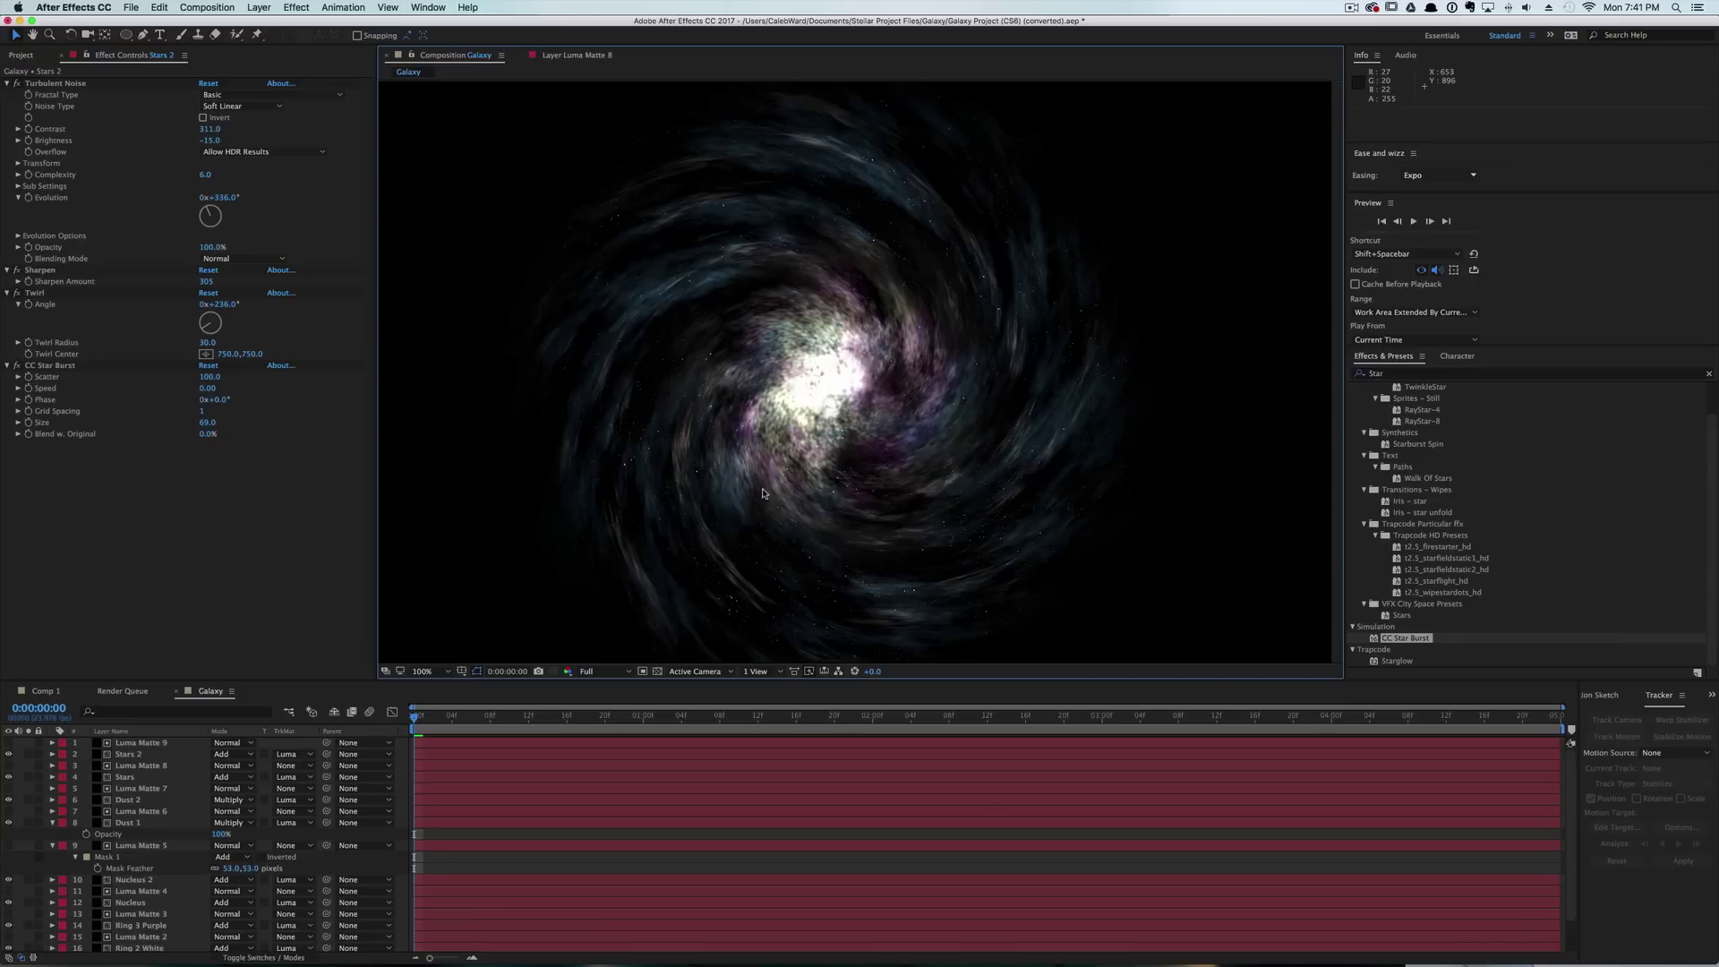
Create a white (FFFFFF) solid named Center and set its opacity to 12%.
{"action": "key", "text": "super"}
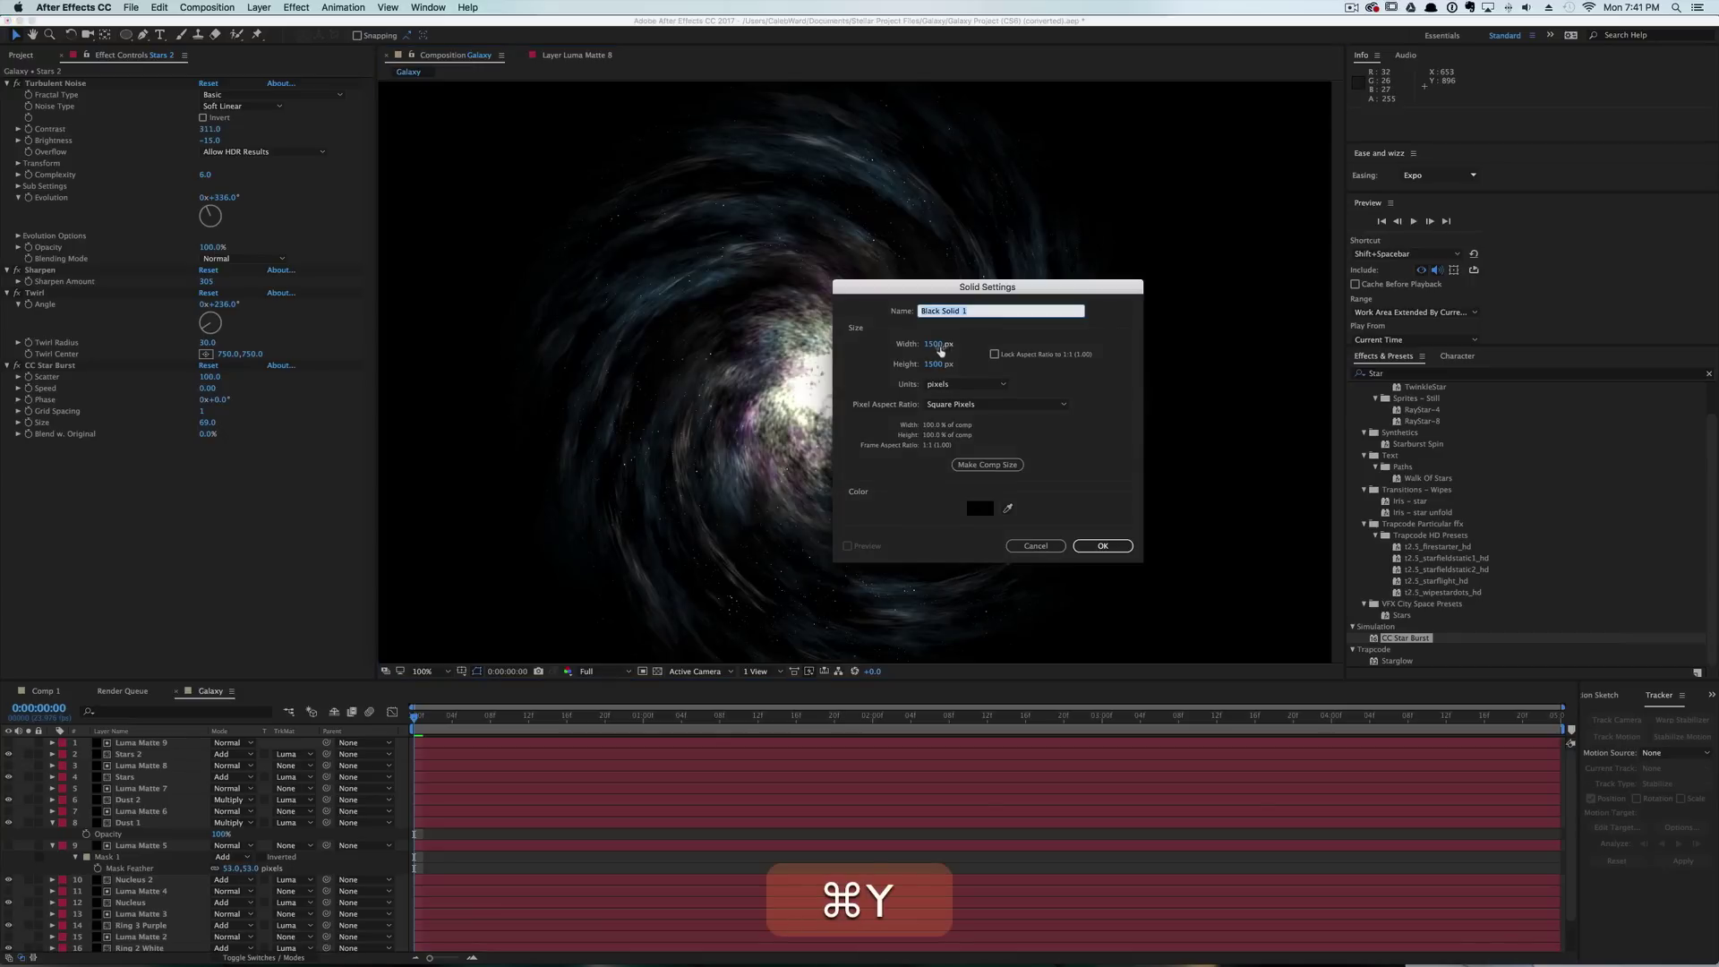
{"action": "type", "text": "Center"}
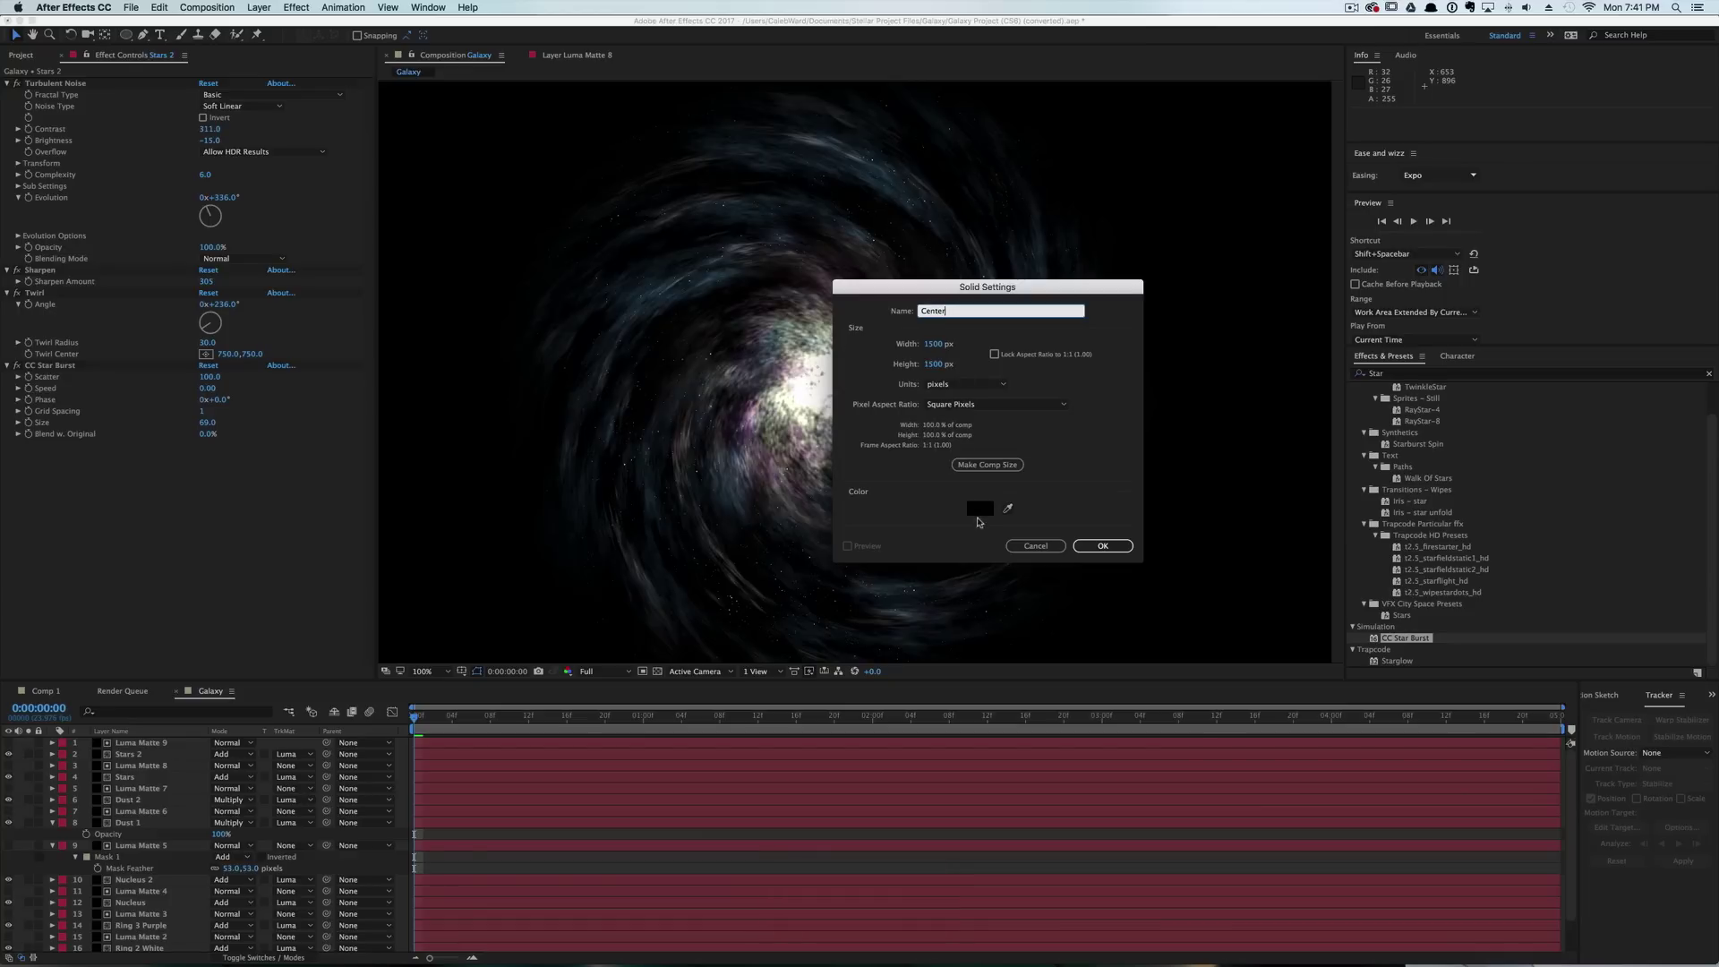
{"action": "left_click", "coordinate": [991, 503]}
{"action": "type", "text": "ffffff"}
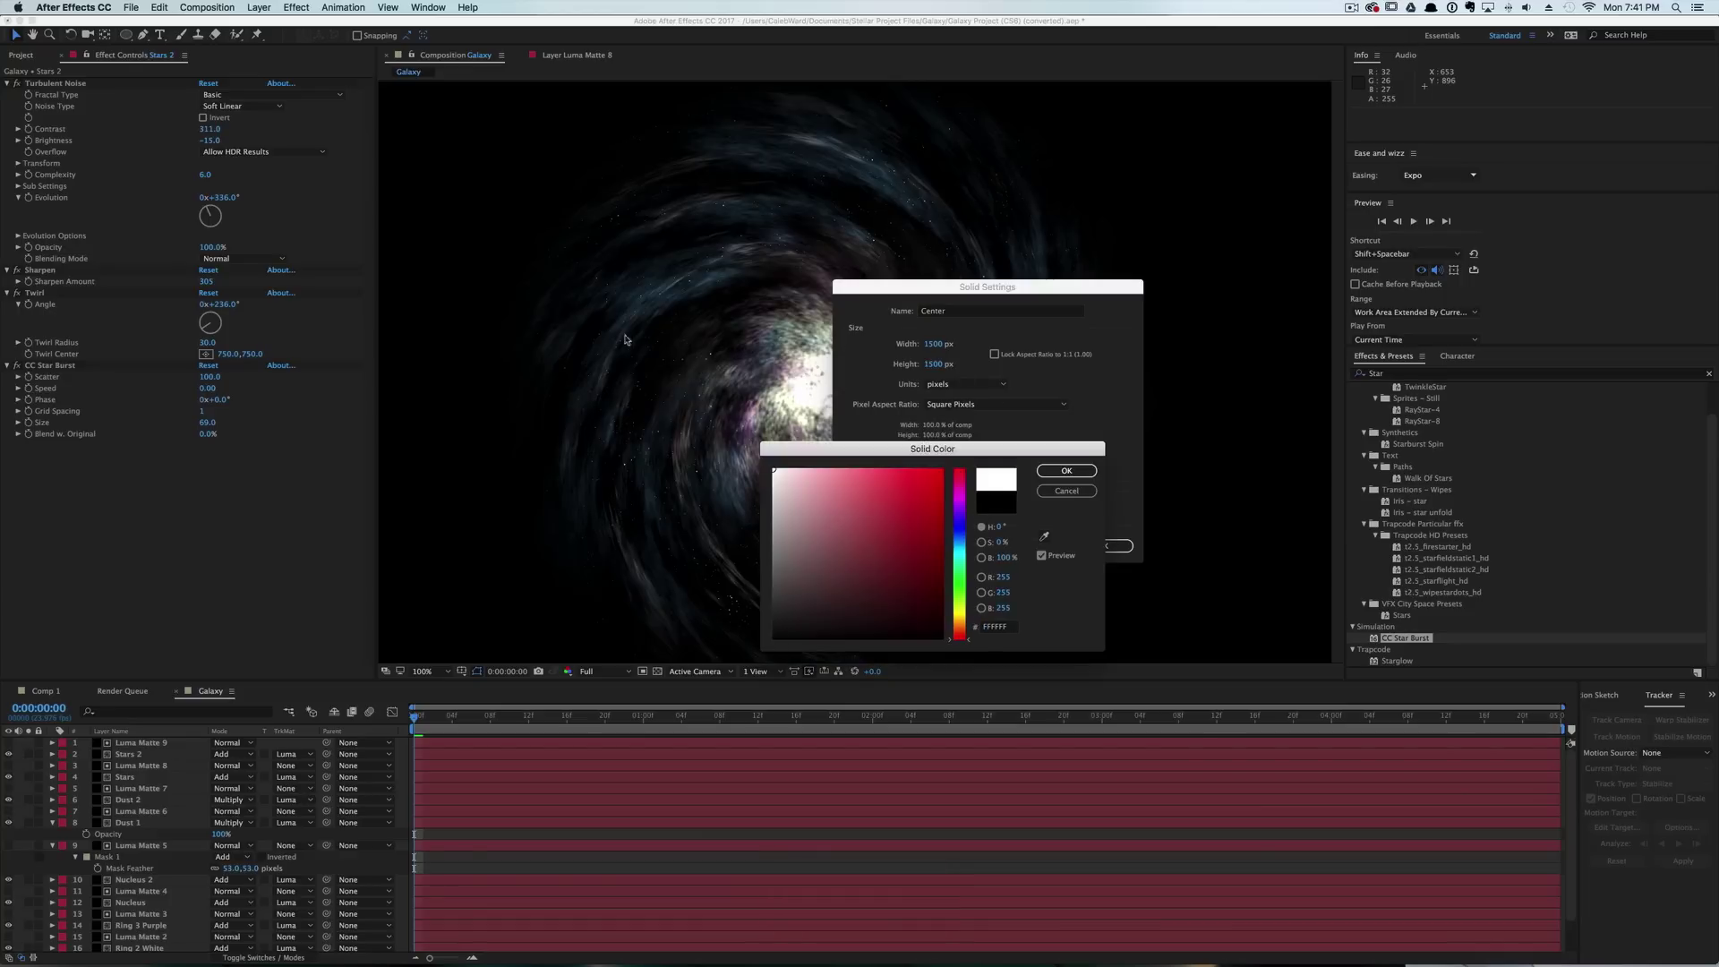
{"action": "left_click", "coordinate": [1065, 472]}
{"action": "left_click", "coordinate": [1103, 545]}
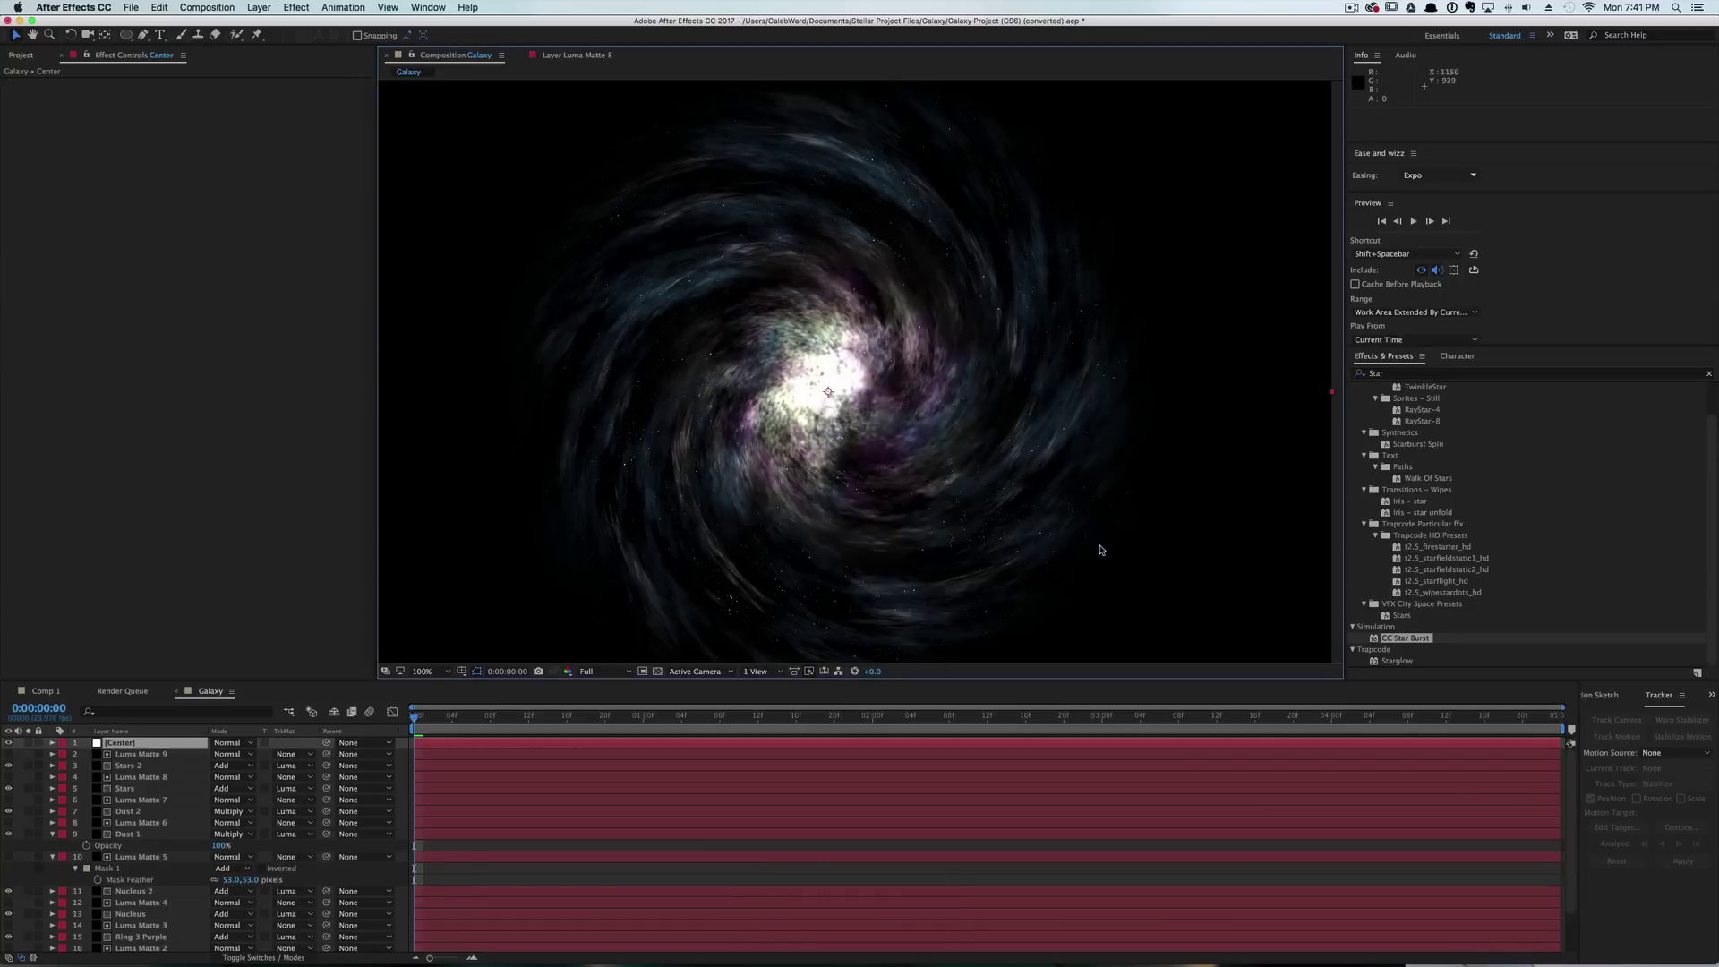
{"action": "key", "text": "t"}
{"action": "left_click_drag", "start_coordinate": [218, 748], "coordinate": [154, 310]}
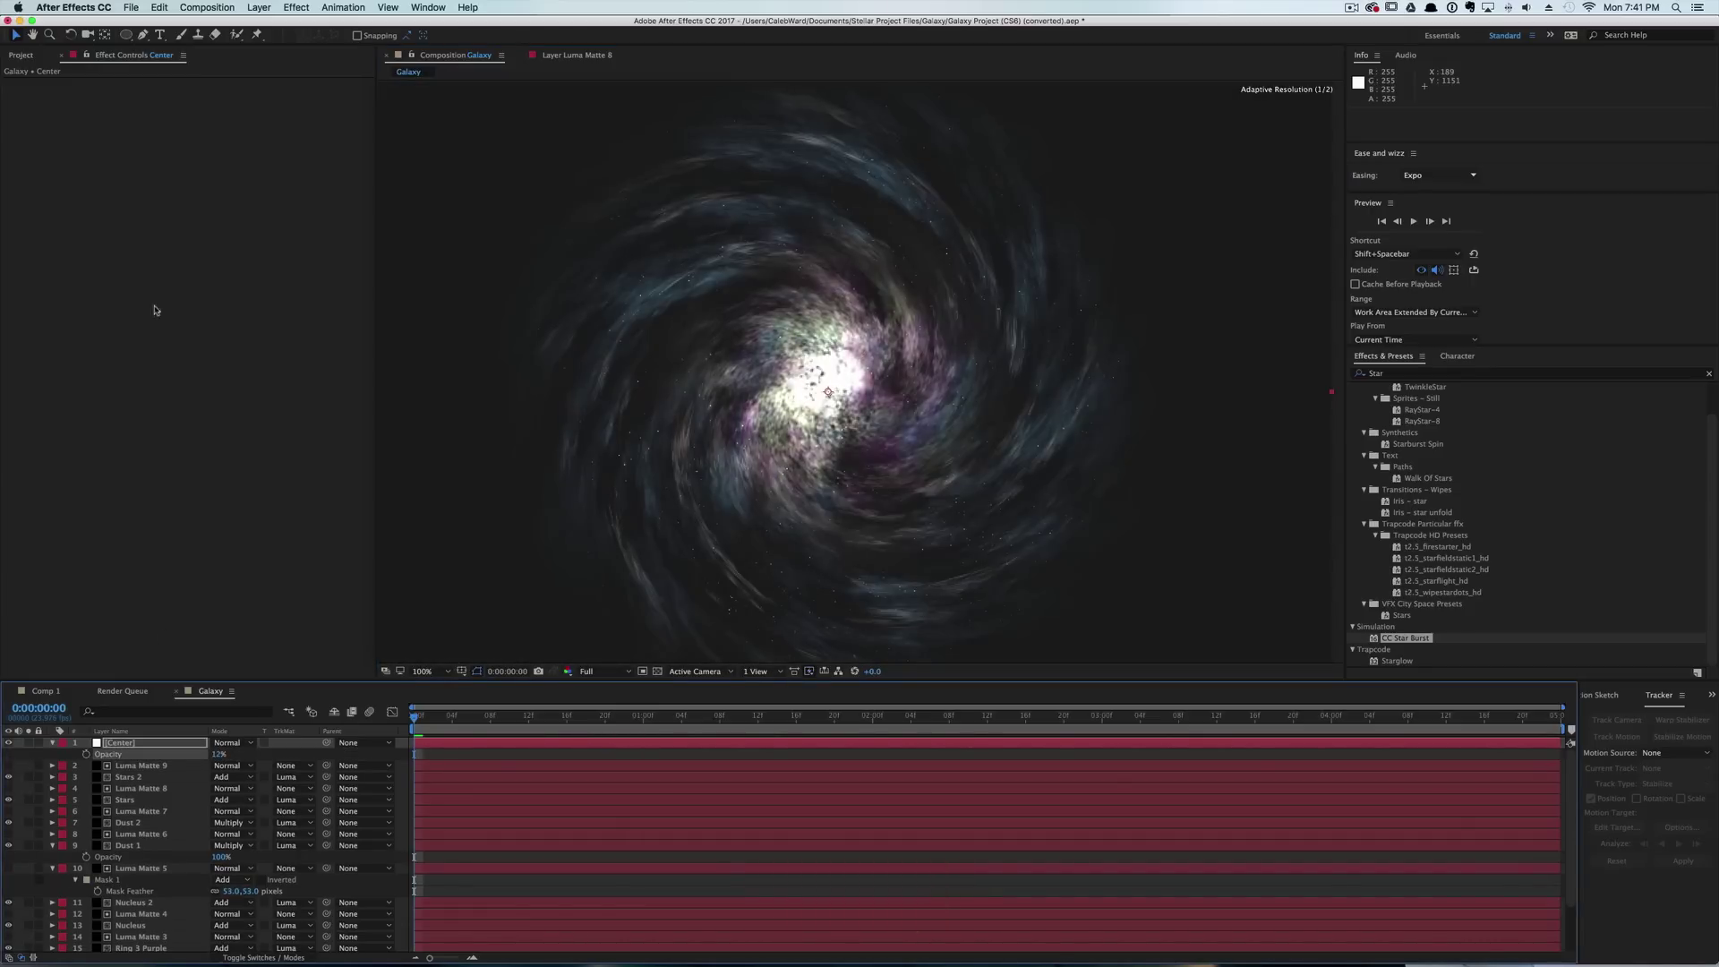
Draw a closed, curved four-point mask around the galaxy's bright core on the Center layer with the Pen tool.
{"action": "left_click", "coordinate": [145, 36]}
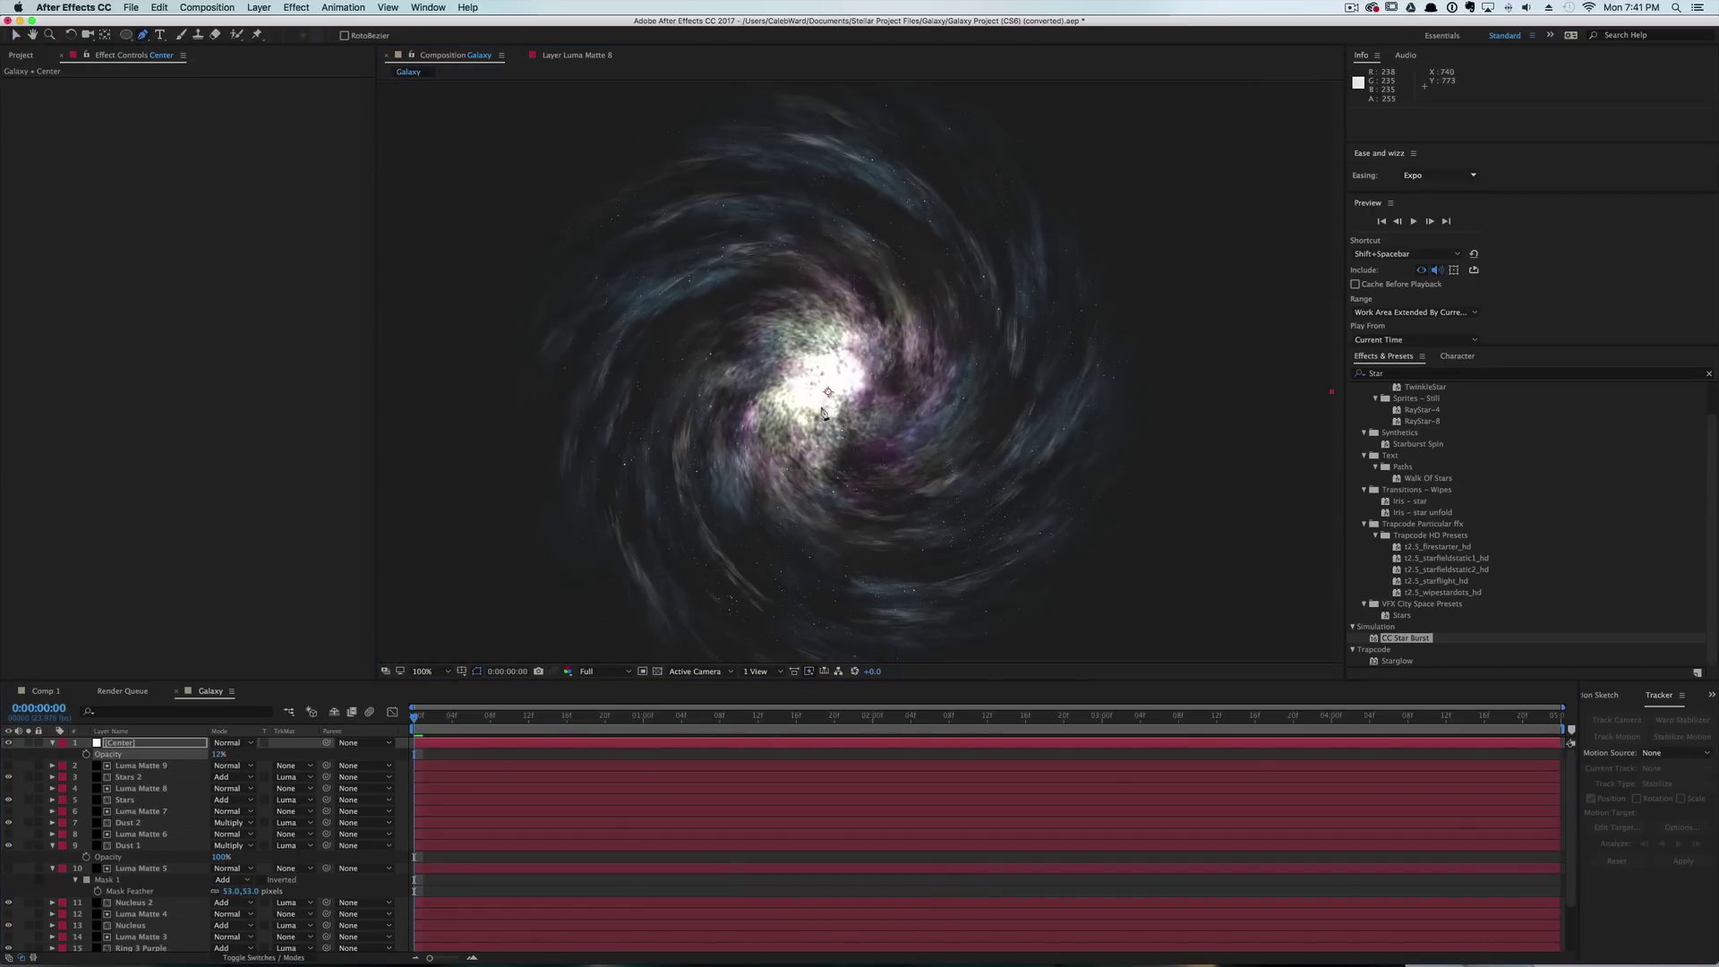
{"action": "key", "text": "period"}
{"action": "left_click_drag", "start_coordinate": [800, 360], "coordinate": [761, 401]}
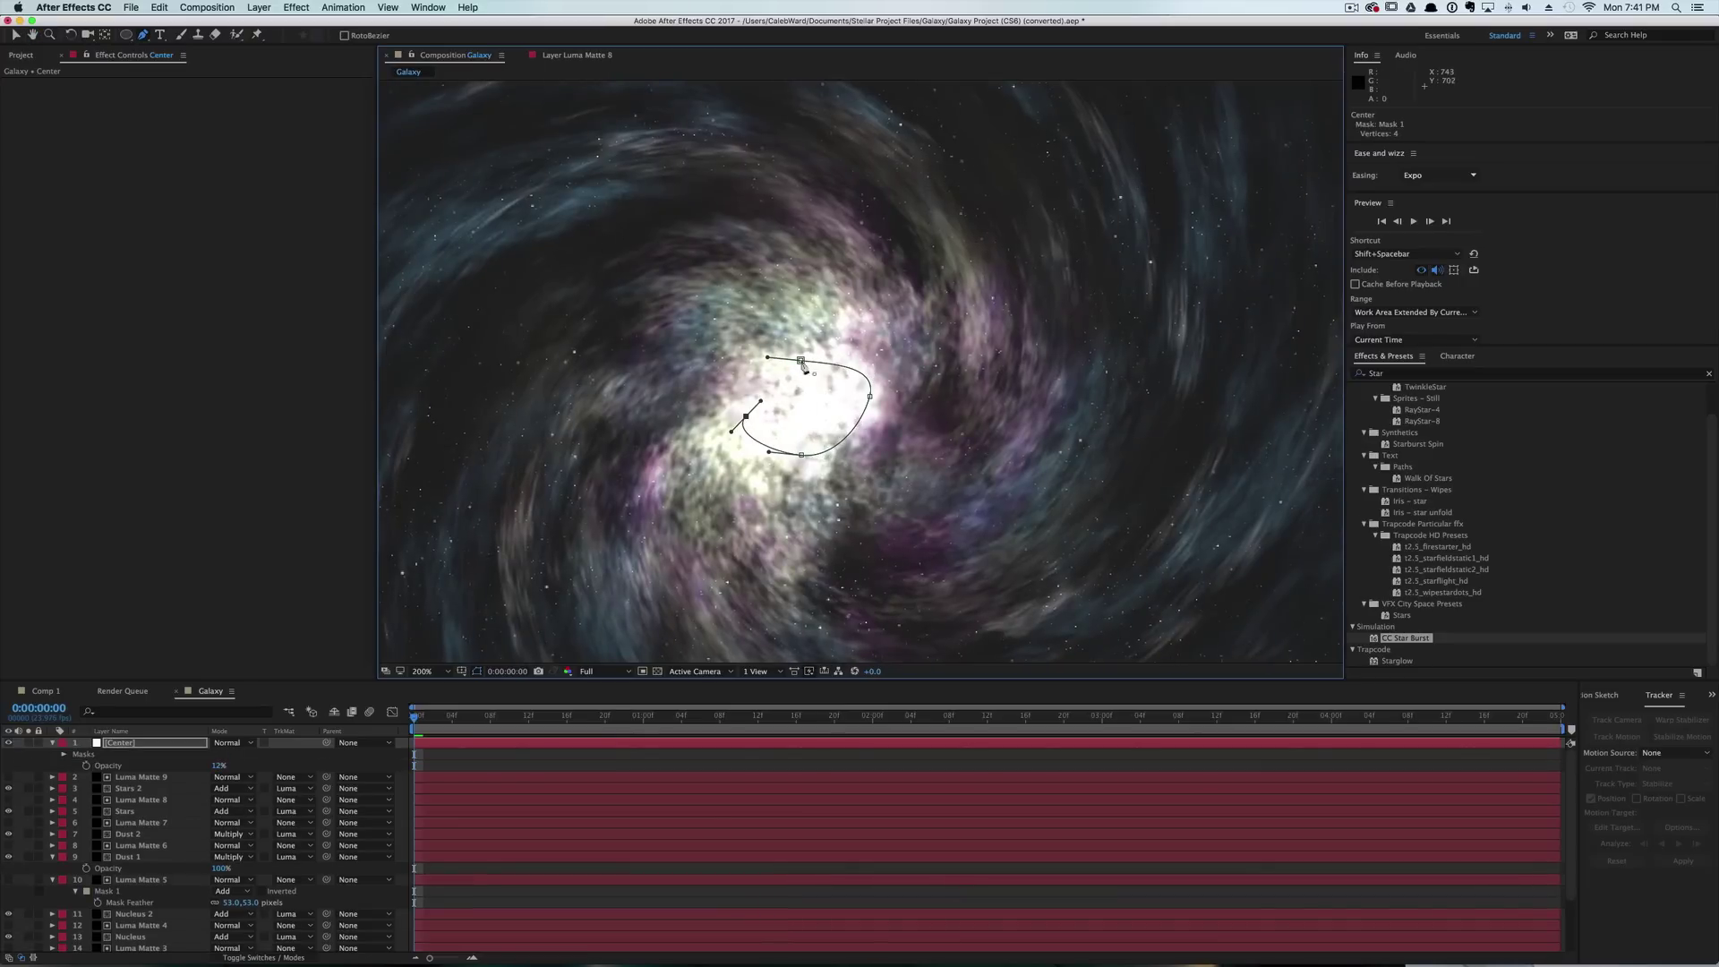
{"action": "left_click", "coordinate": [801, 362]}
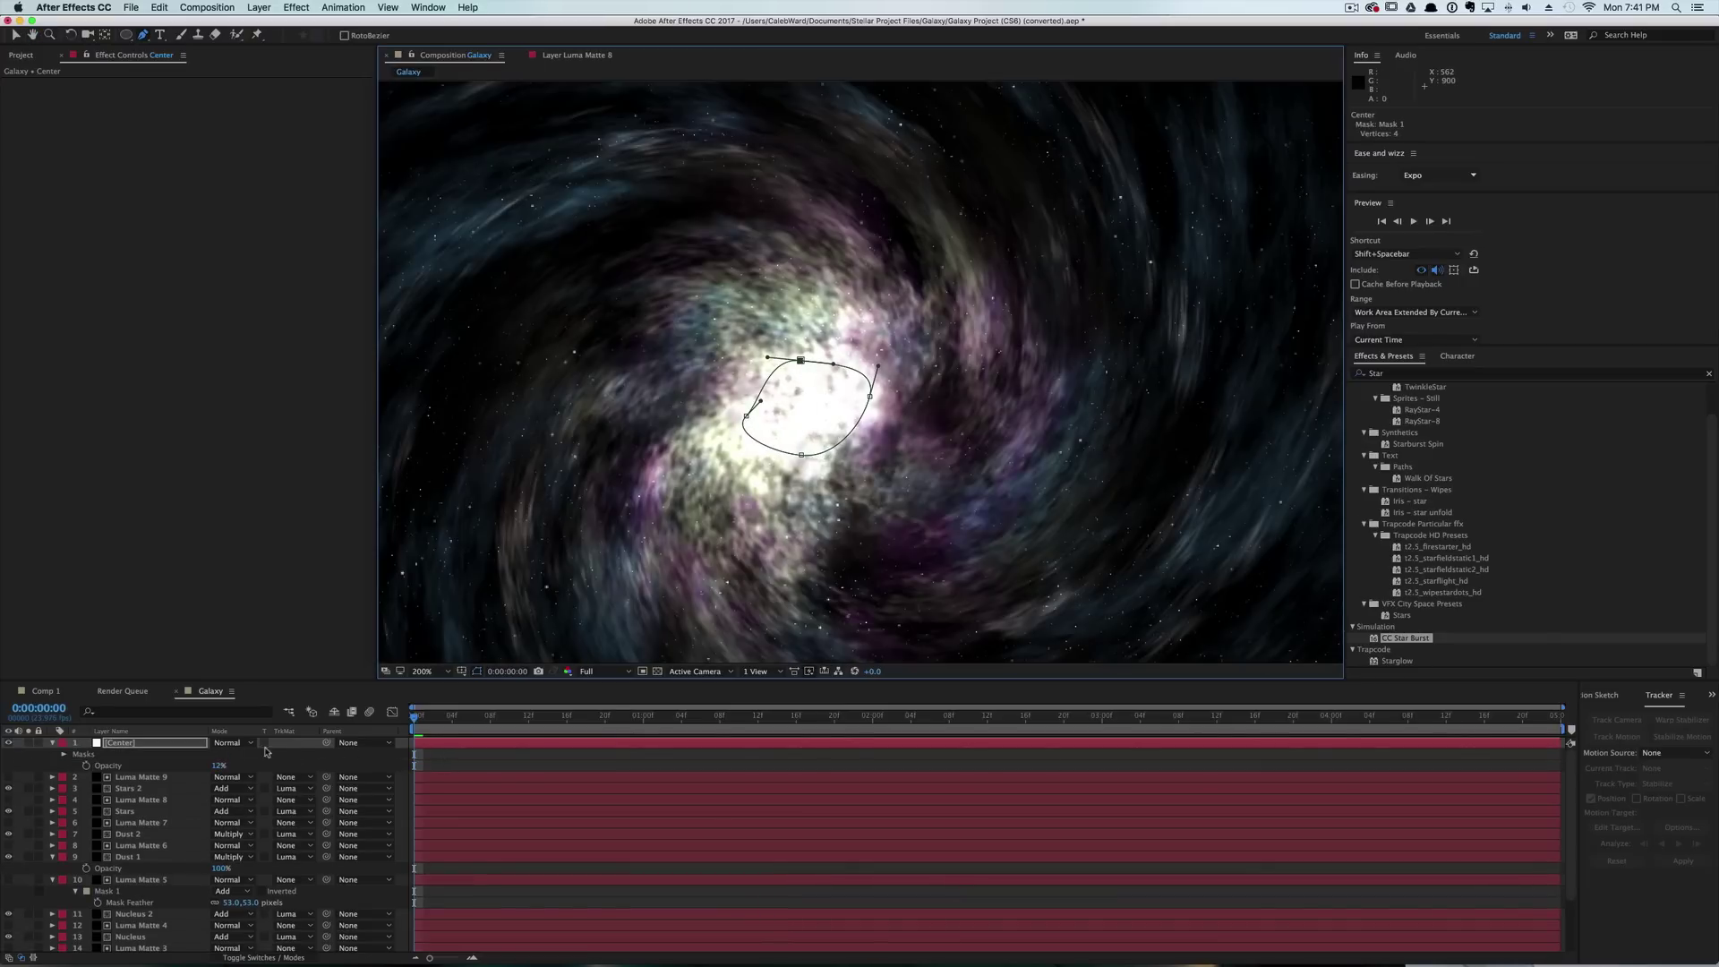
Set the Center layer's blending mode to Add and its opacity to 100%.
{"action": "left_click", "coordinate": [234, 743]}
{"action": "left_click", "coordinate": [272, 557]}
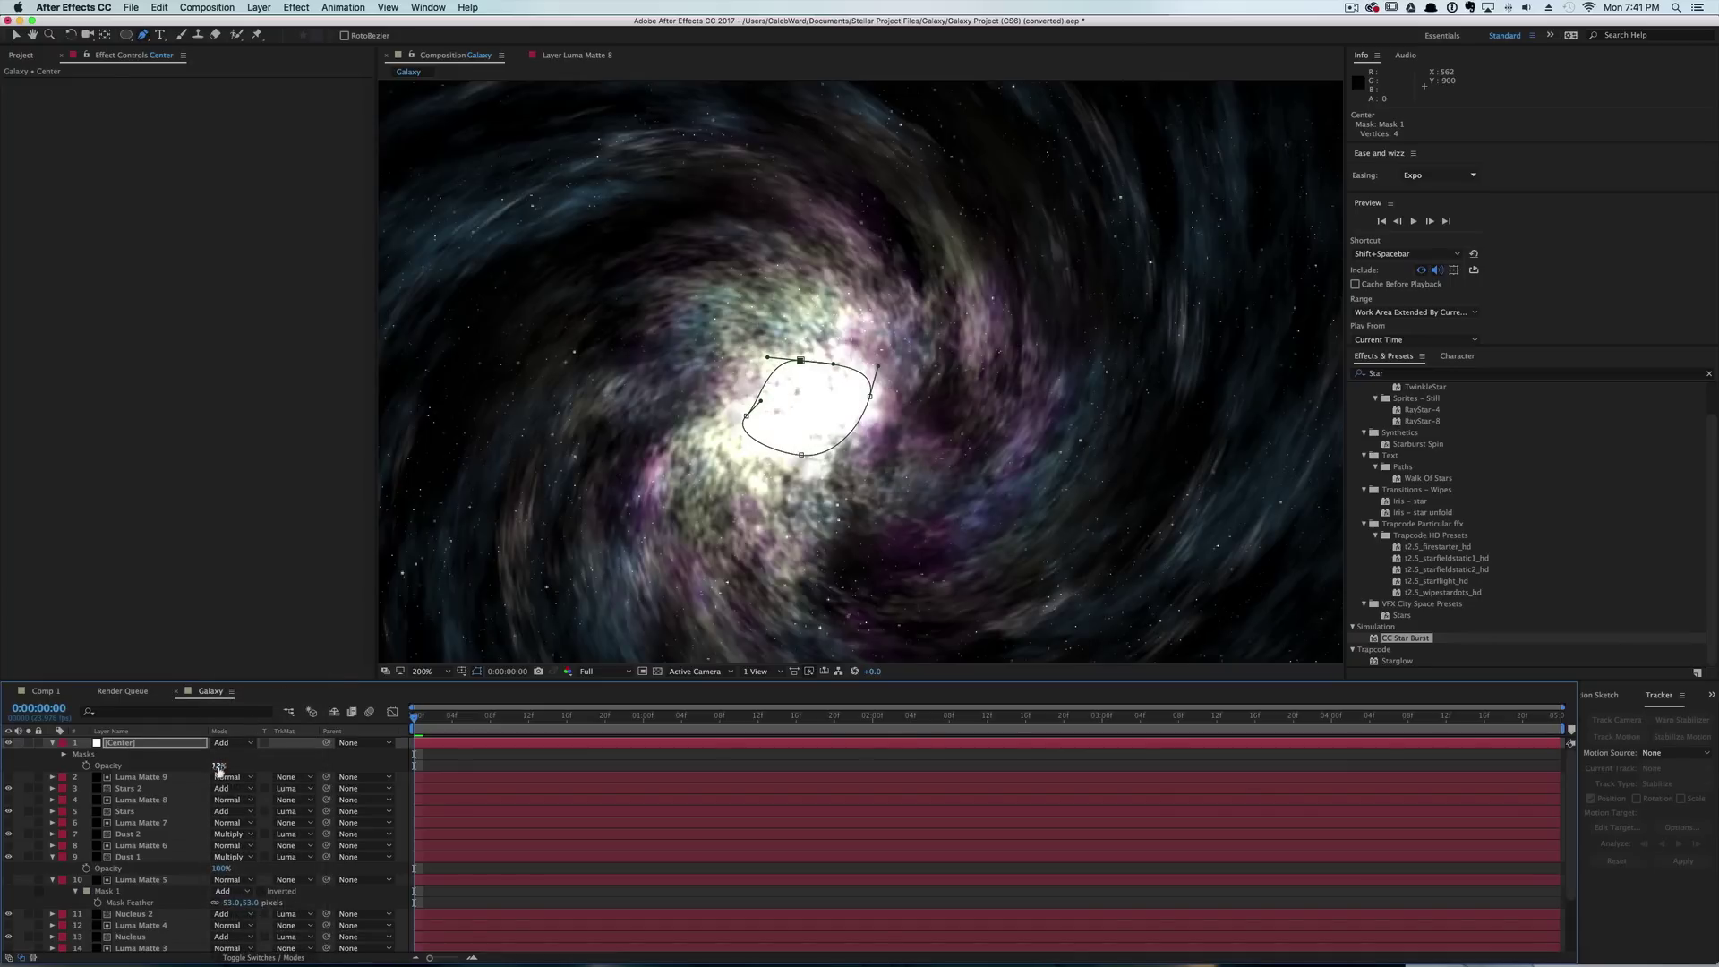
{"action": "left_click_drag", "start_coordinate": [219, 770], "coordinate": [289, 741]}
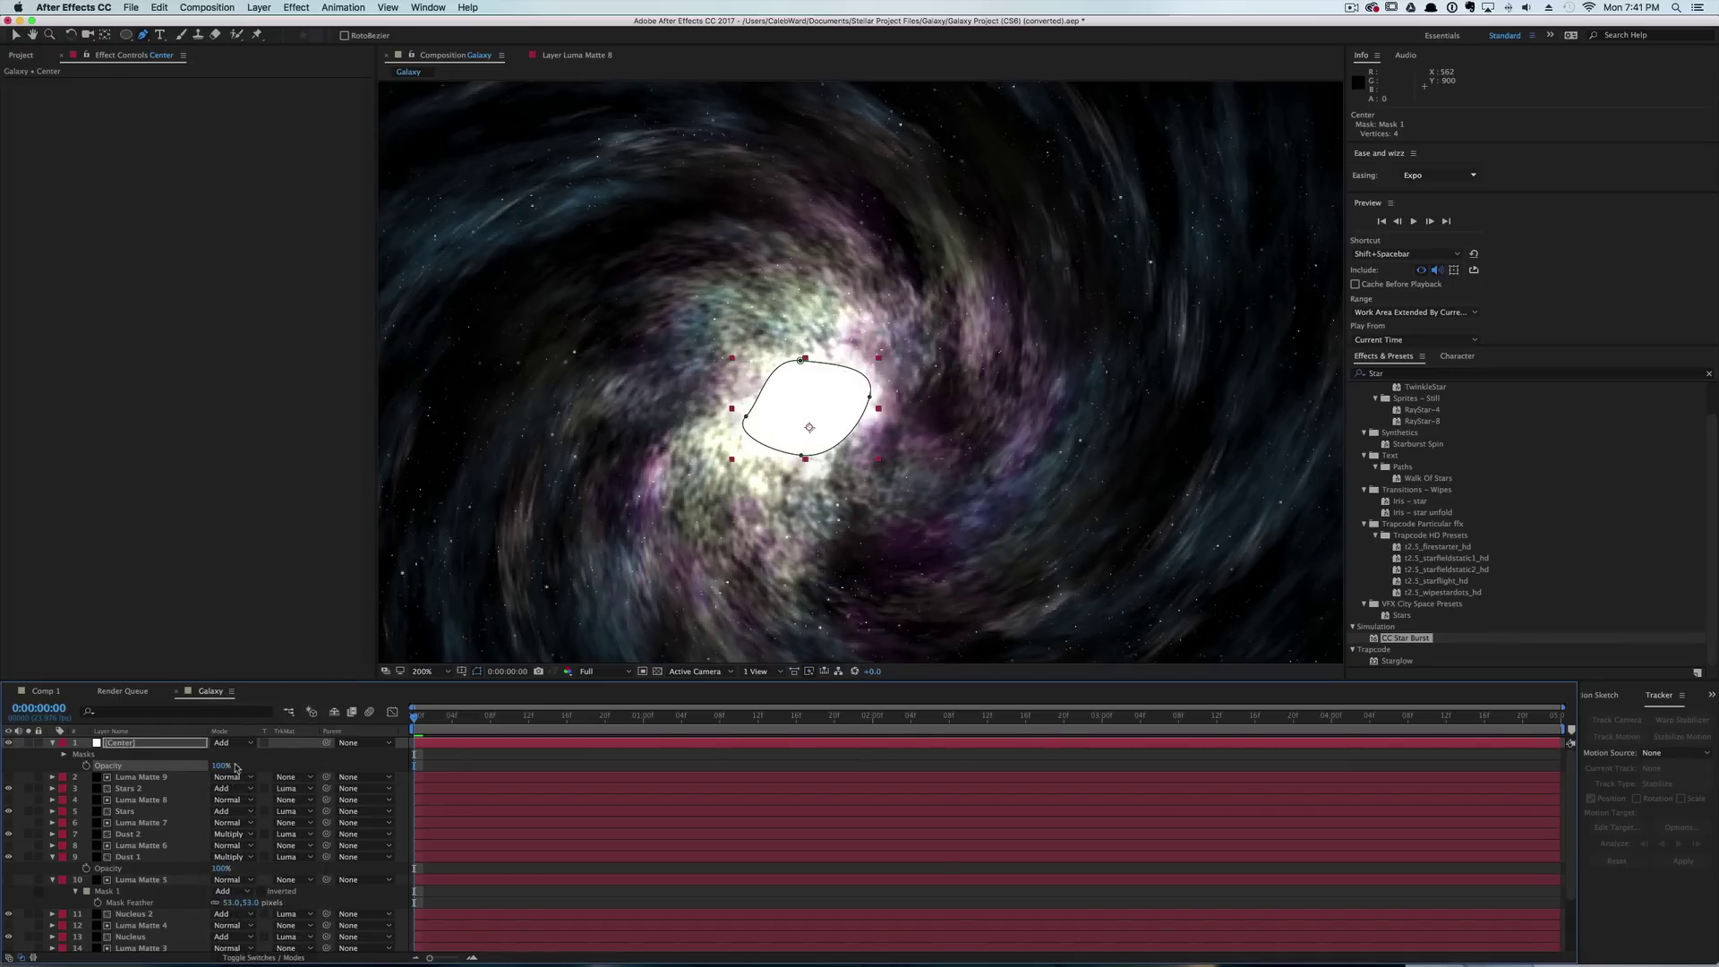
Feather the Center layer's mask by 75 pixels and deselect the layer to check the glowing core.
{"action": "key", "text": "f"}
{"action": "left_click_drag", "start_coordinate": [249, 765], "coordinate": [298, 758]}
{"action": "key", "text": "v"}
{"action": "scroll", "coordinate": [502, 465], "scroll_direction": "down", "scroll_amount": 3}
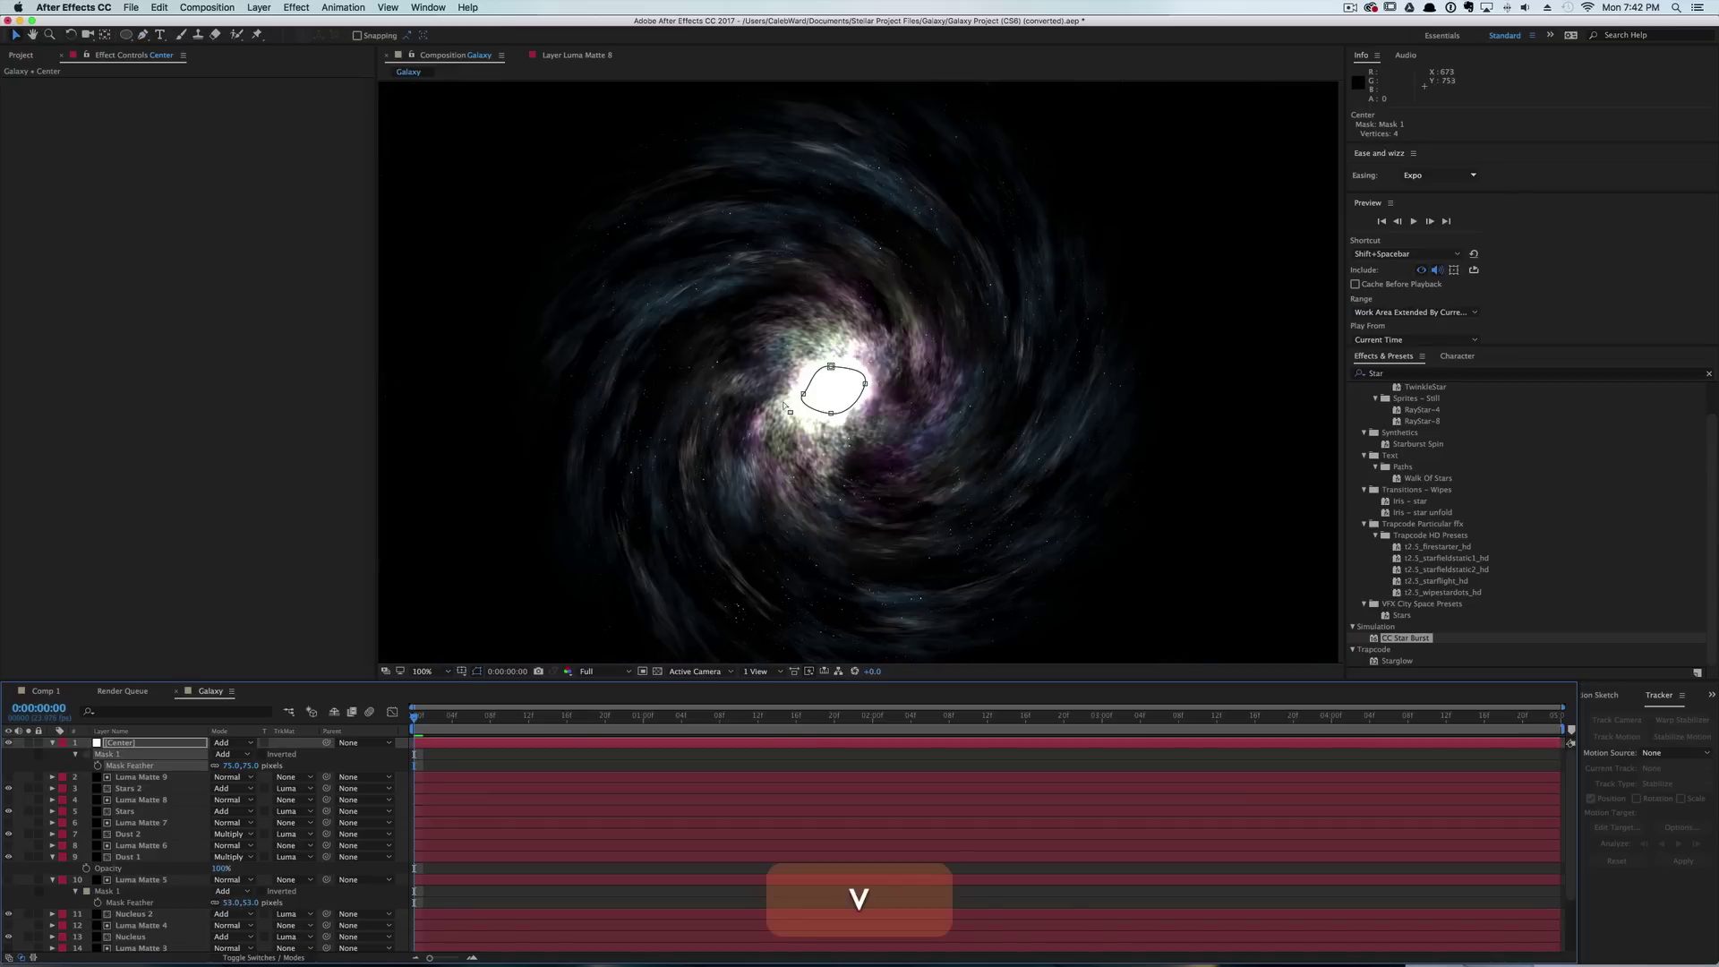
{"action": "left_click", "coordinate": [491, 450]}
{"action": "left_click", "coordinate": [521, 474]}
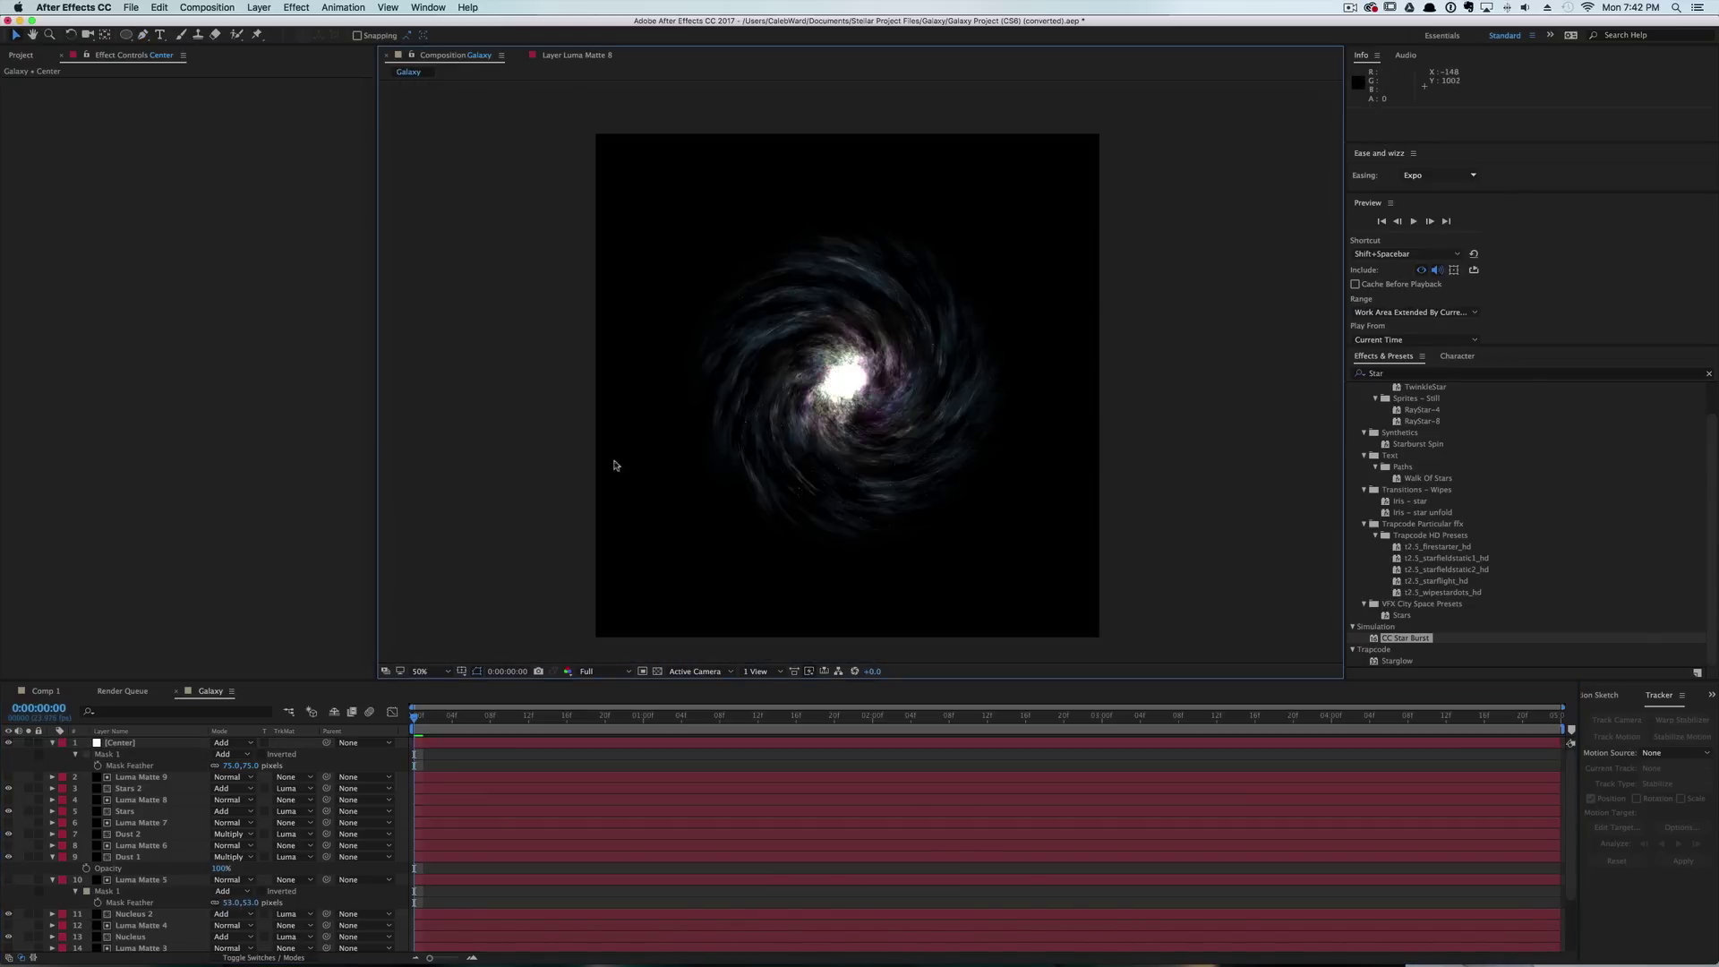
{"action": "scroll", "coordinate": [775, 434], "scroll_direction": "up", "scroll_amount": 1}
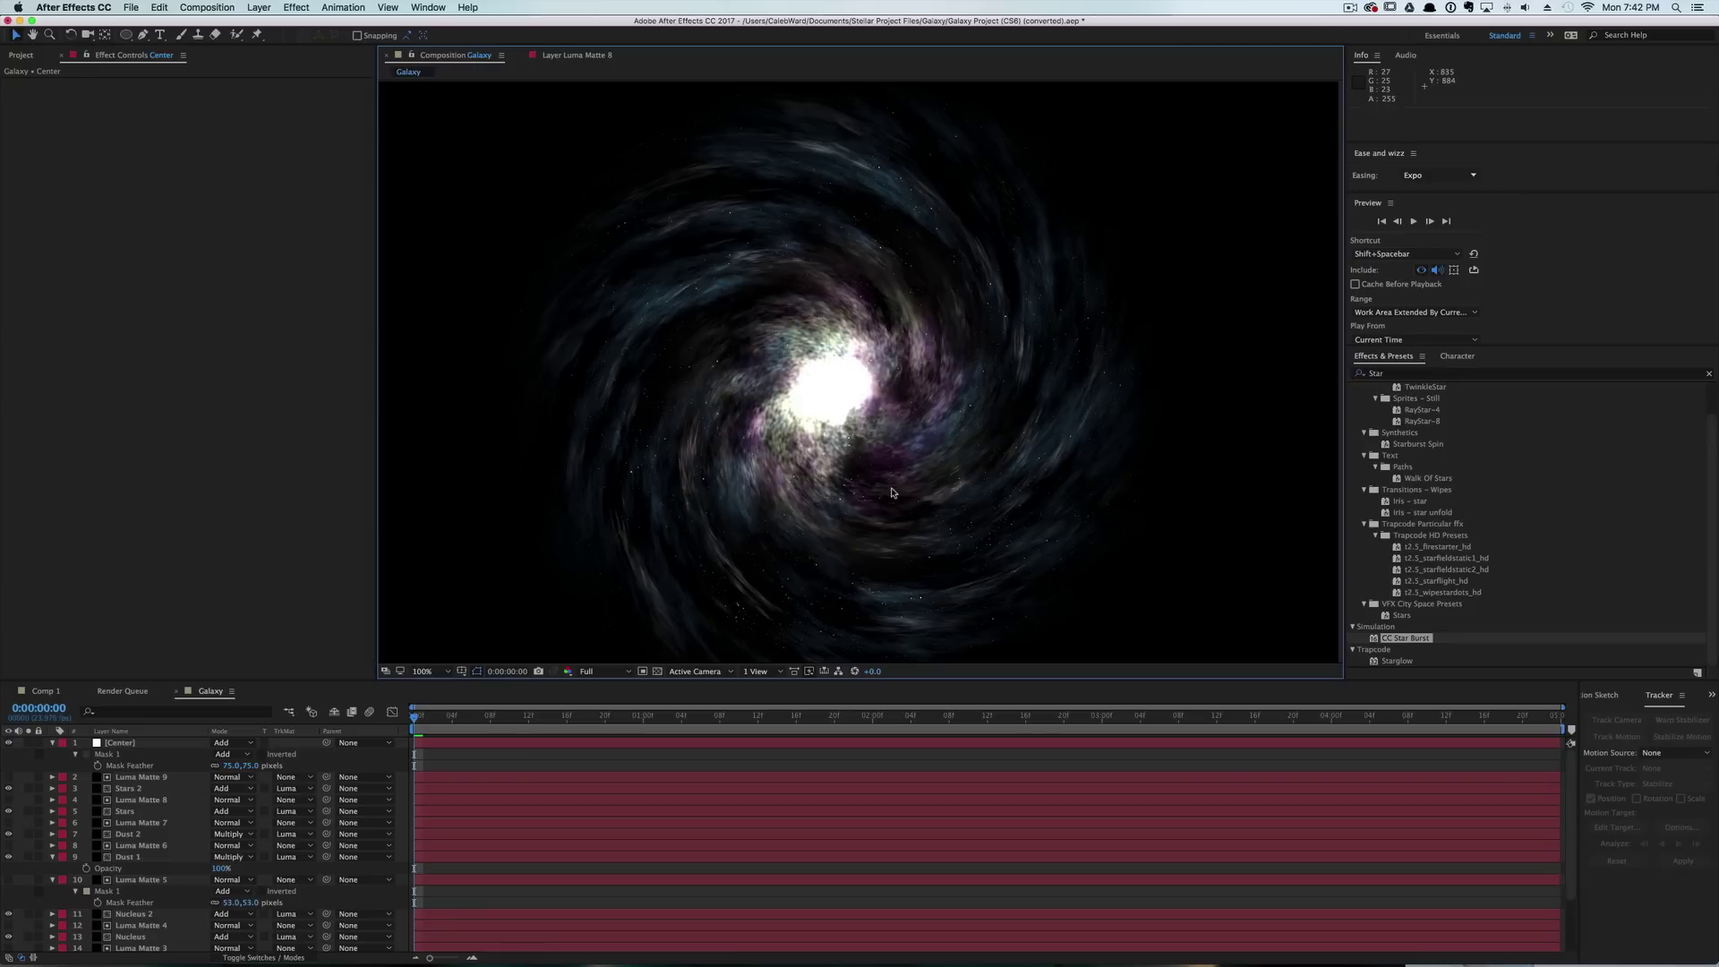
Place the Galaxy composition above Stars 2 in Comp 1 and set its blending mode to Screen.
{"action": "left_click", "coordinate": [44, 693]}
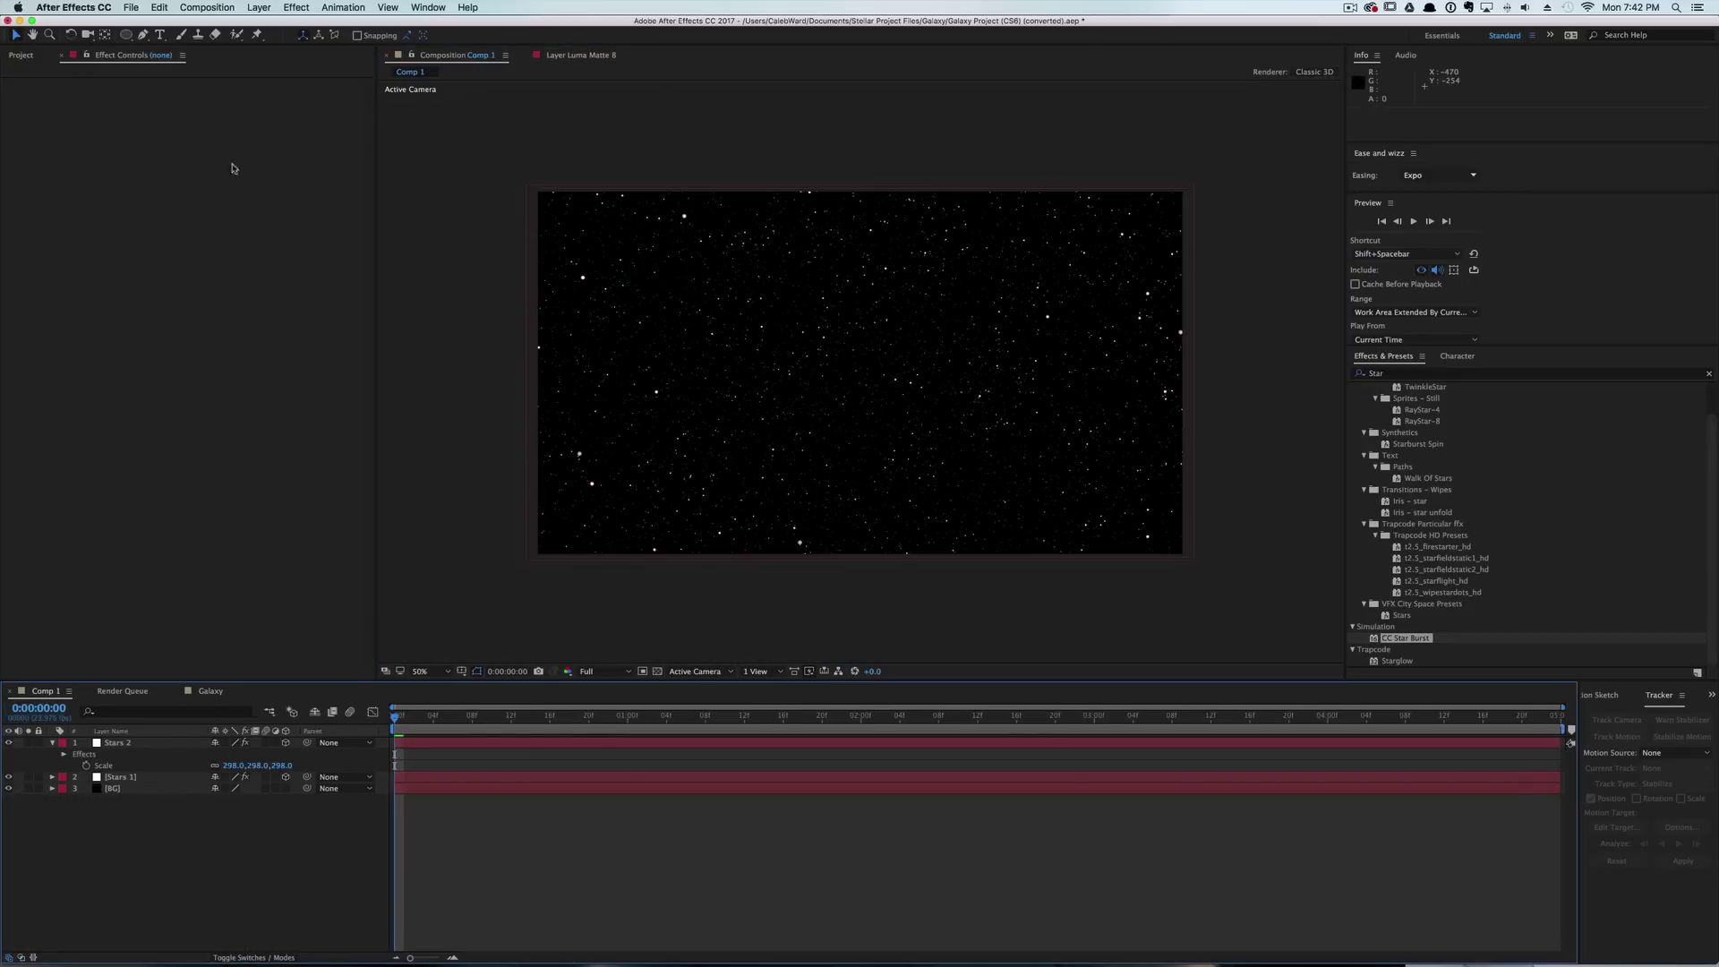
{"action": "left_click", "coordinate": [19, 58]}
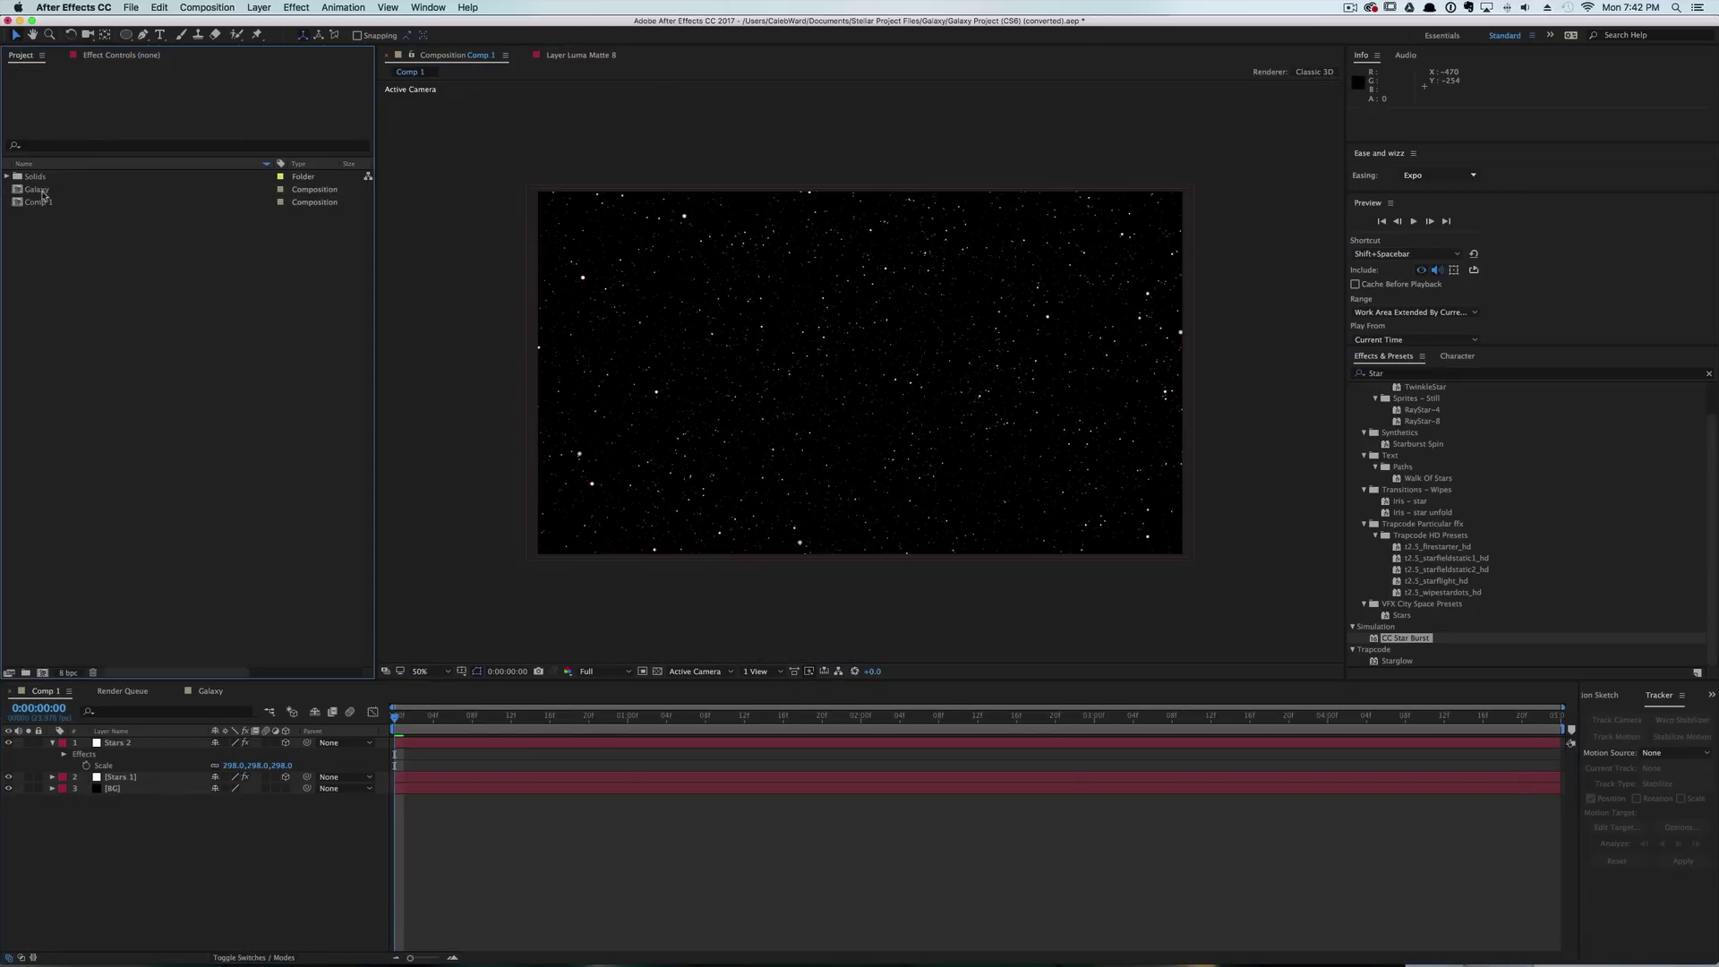
{"action": "left_click_drag", "start_coordinate": [42, 193], "coordinate": [139, 744]}
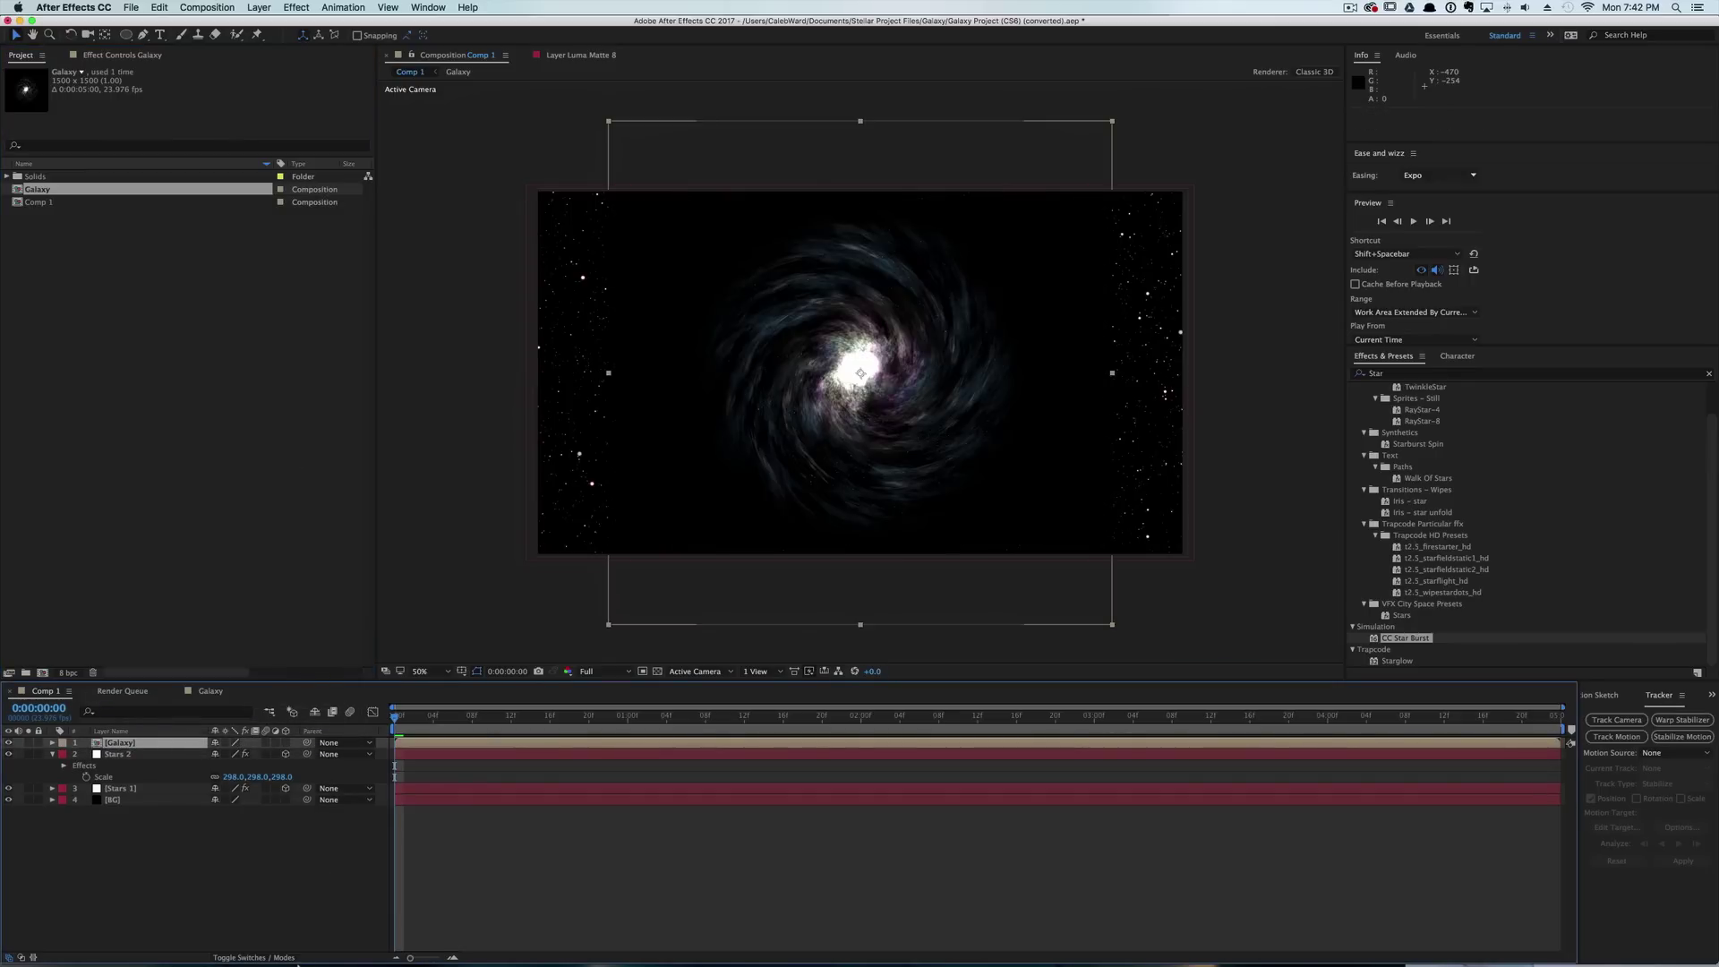
{"action": "left_click", "coordinate": [283, 958]}
{"action": "left_click", "coordinate": [241, 745]}
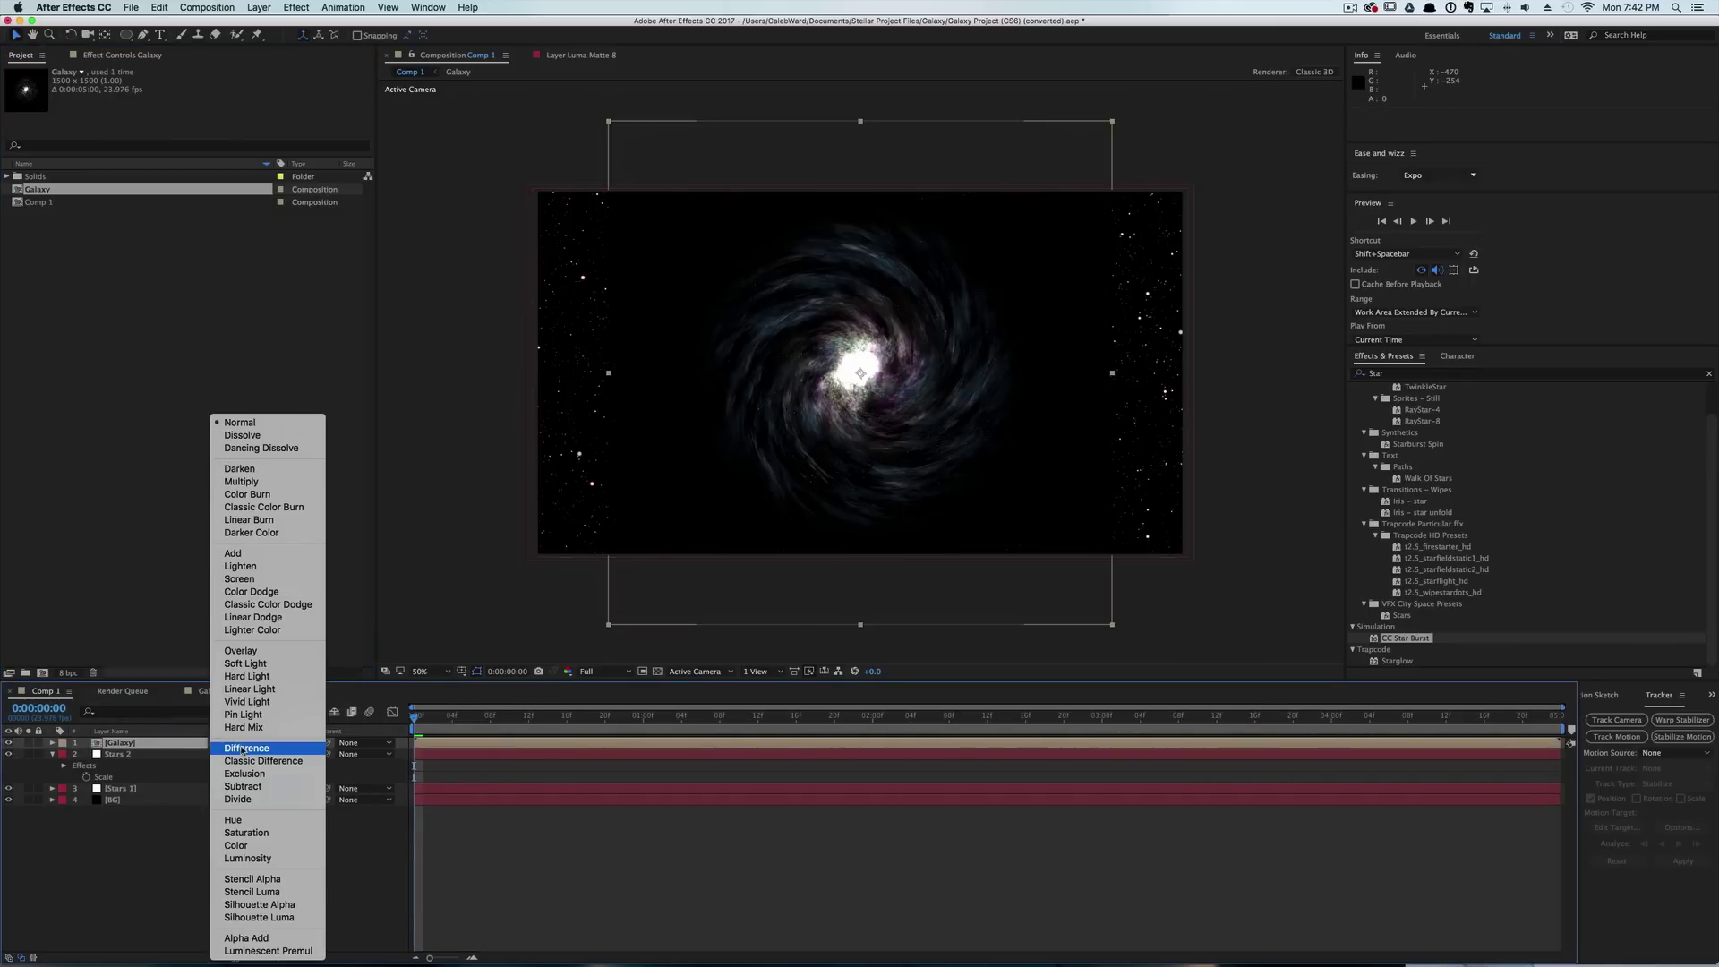
{"action": "left_click", "coordinate": [280, 577]}
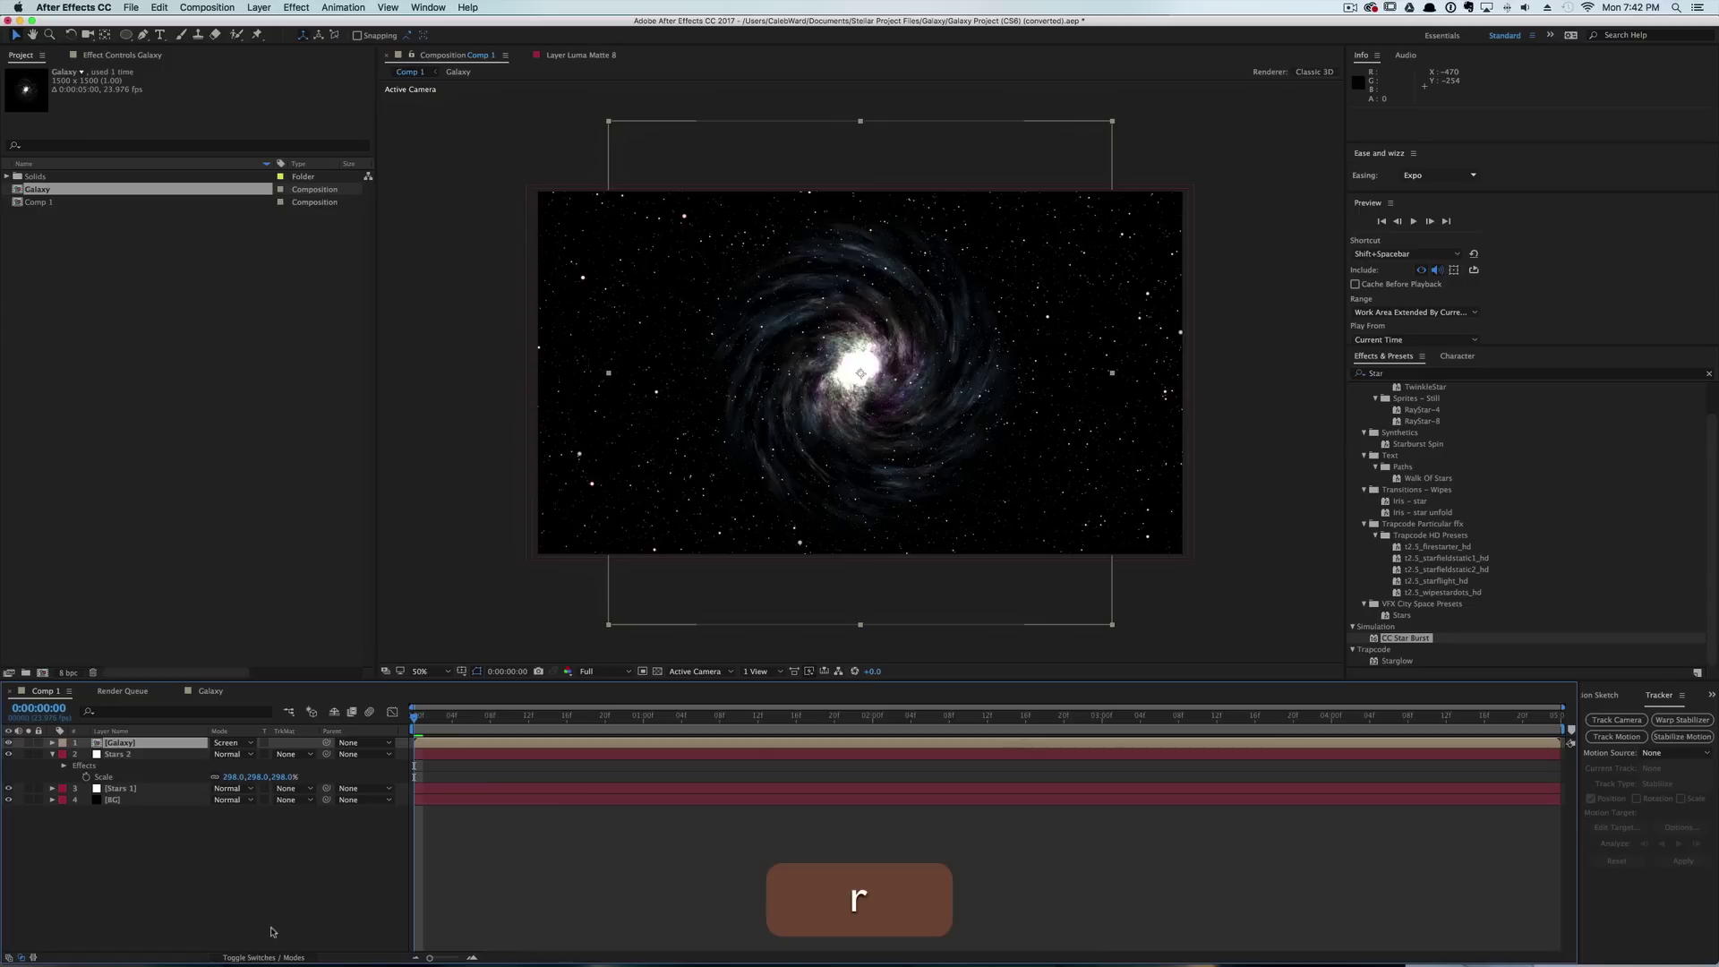
Make the Galaxy layer 3D and tilt it back to an X orientation of about 298° with a slight sideways lean.
{"action": "left_click", "coordinate": [274, 957]}
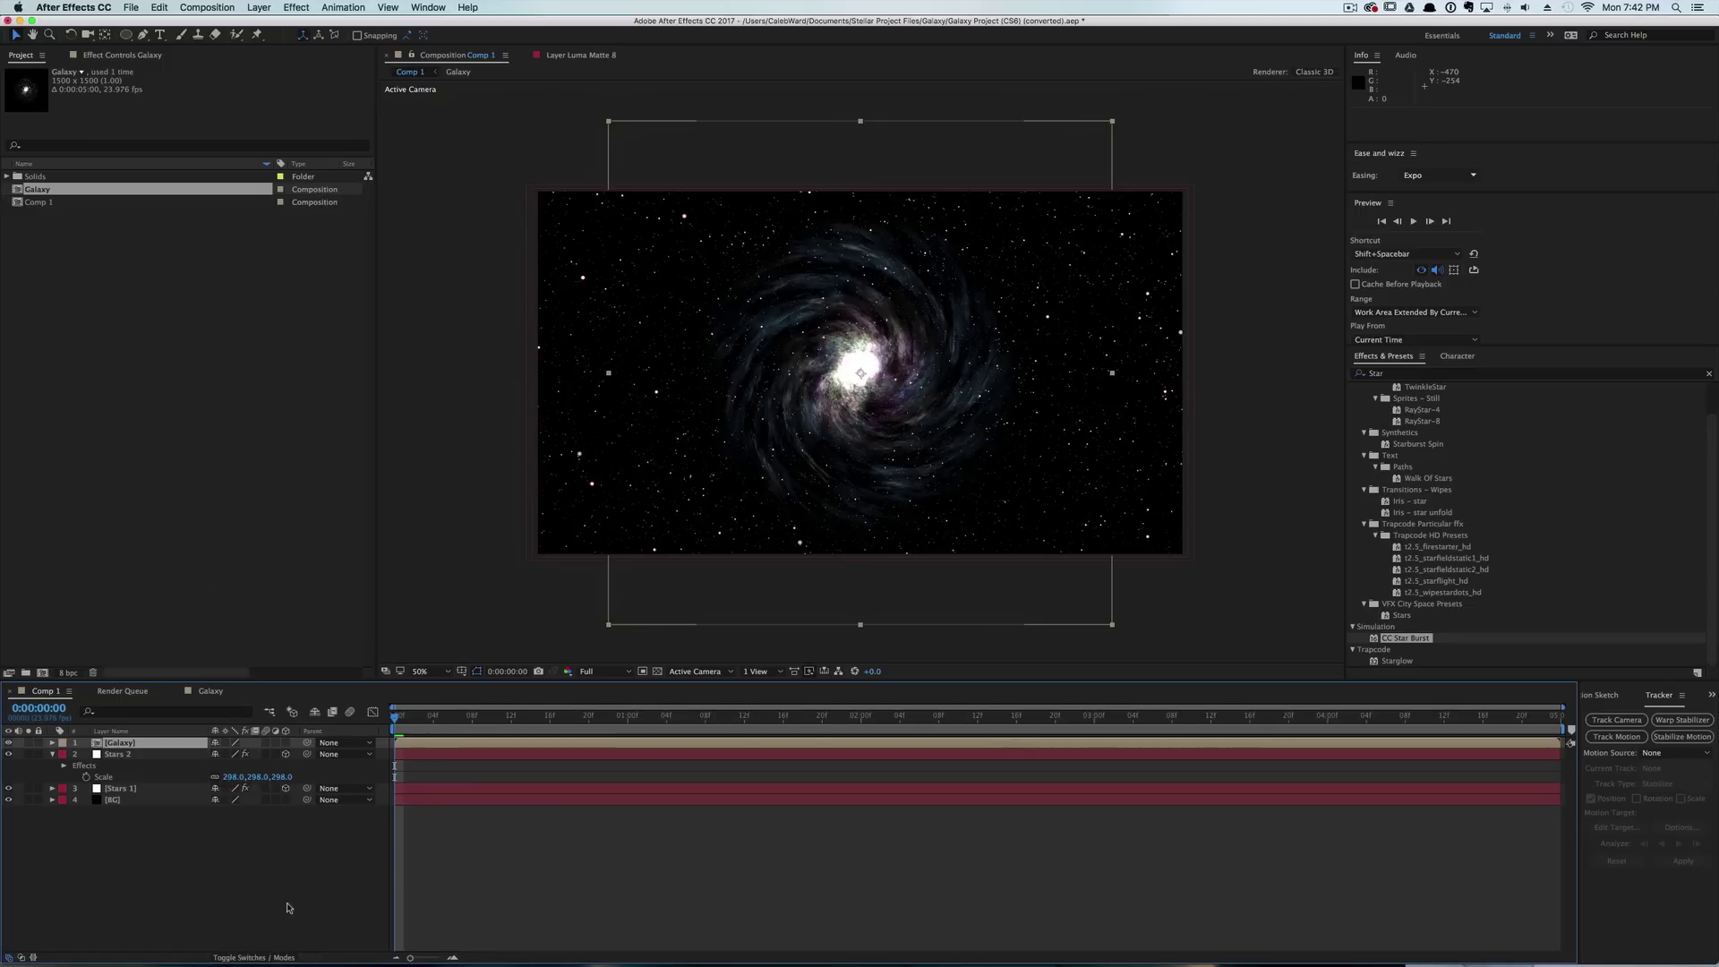
{"action": "left_click", "coordinate": [283, 743]}
{"action": "key", "text": "r"}
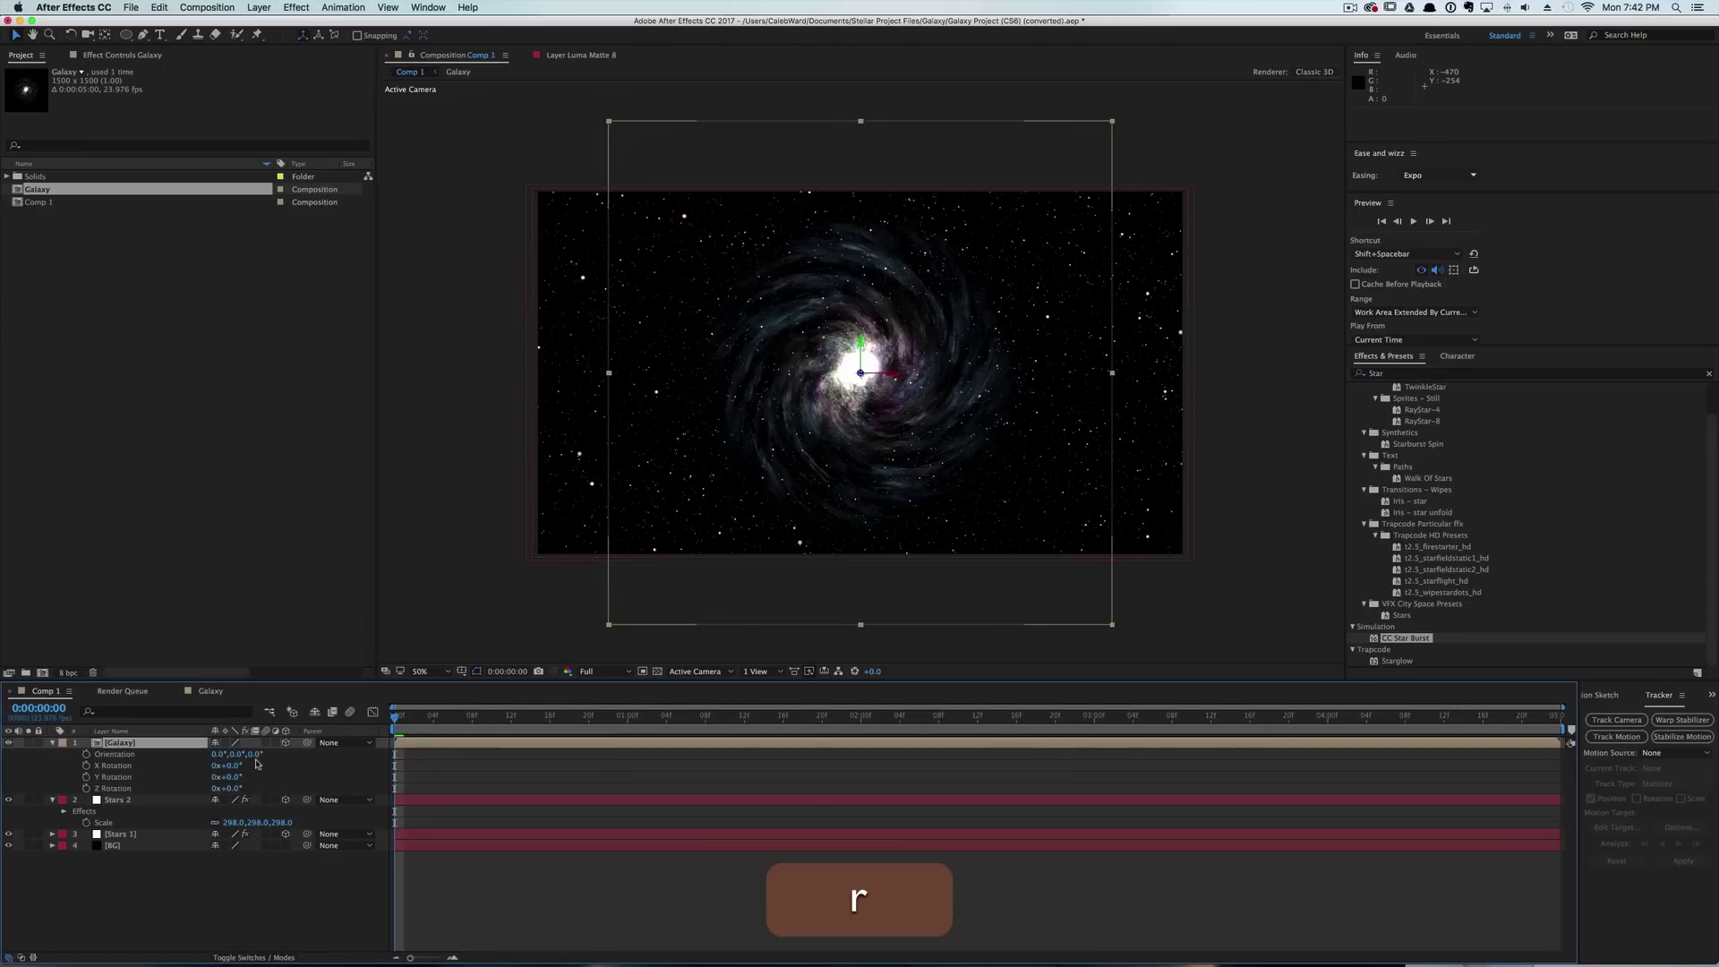
{"action": "key", "text": "w"}
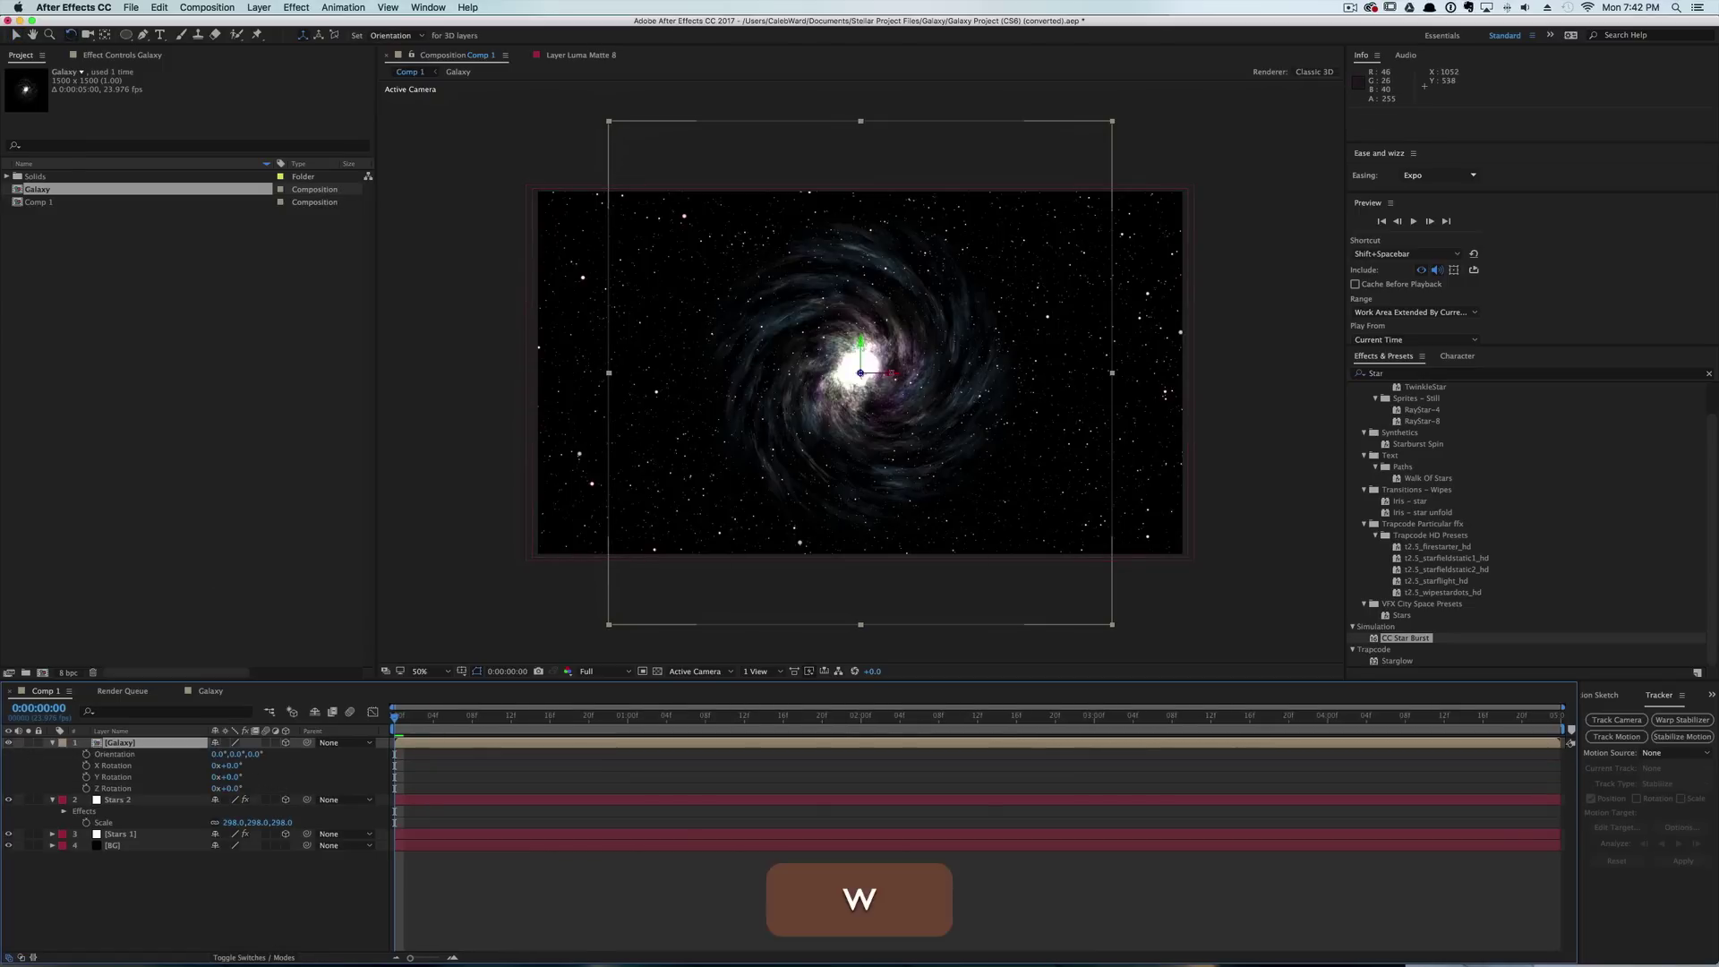
{"action": "left_click_drag", "start_coordinate": [897, 376], "coordinate": [861, 358]}
Scale the Galaxy layer to 164% and shift it slightly to about 977.5, 530.4.
{"action": "key", "text": "s"}
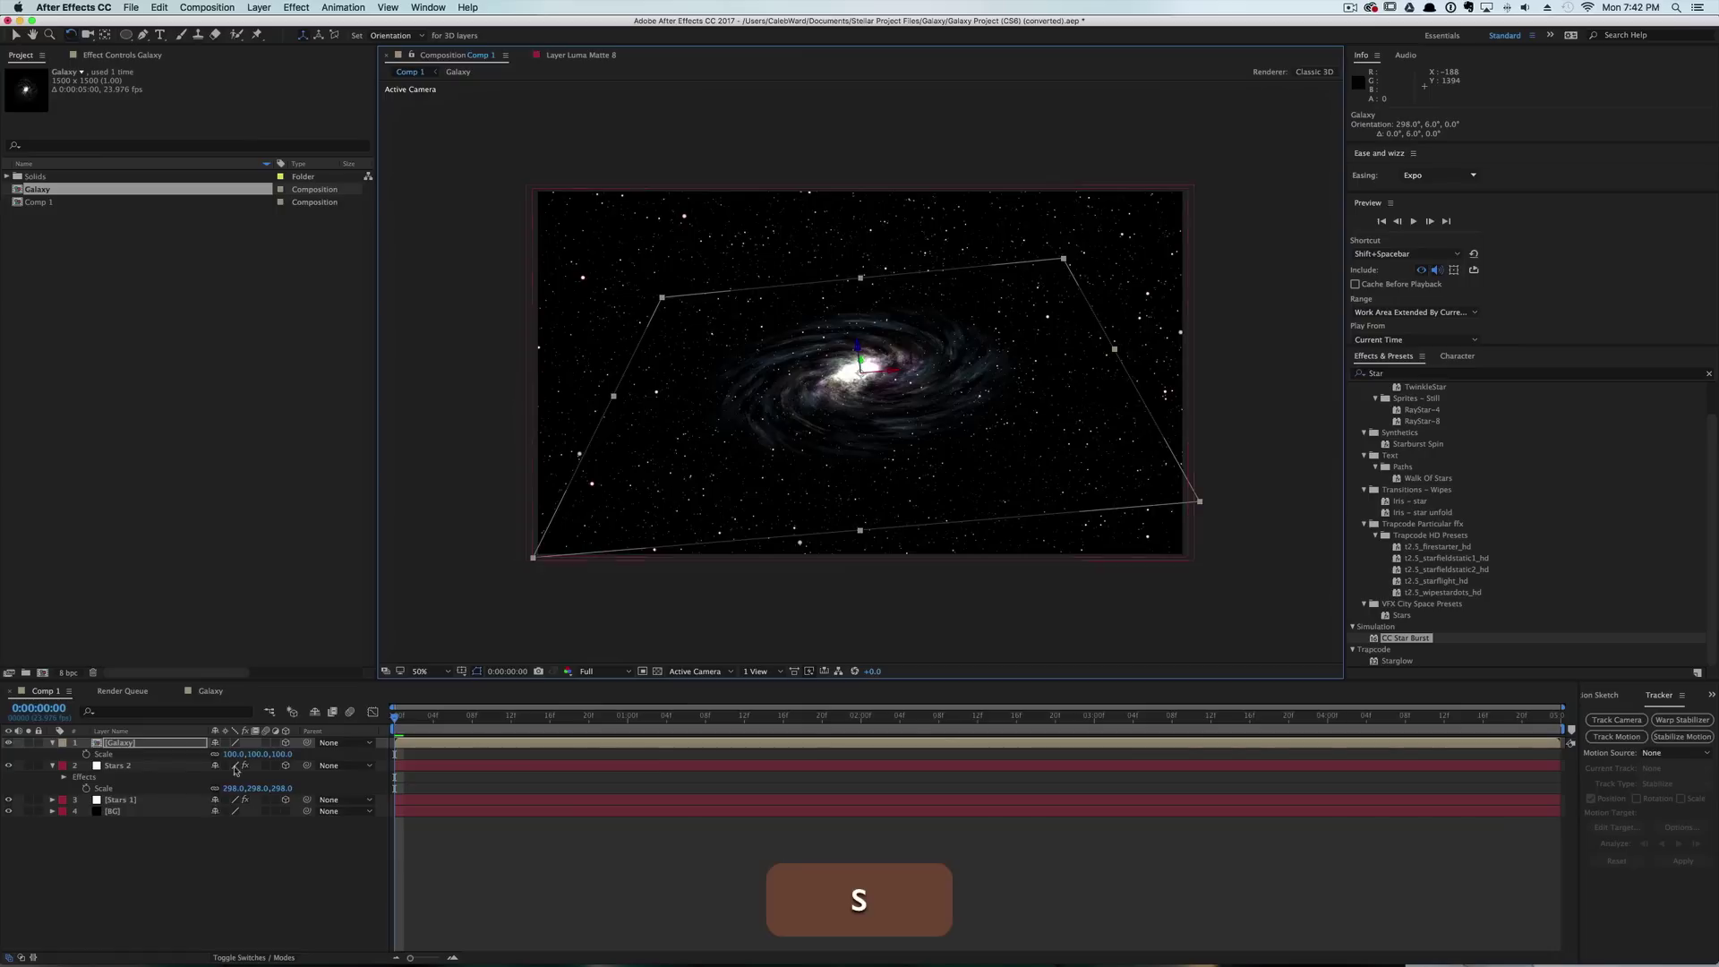
{"action": "left_click_drag", "start_coordinate": [254, 754], "coordinate": [287, 744]}
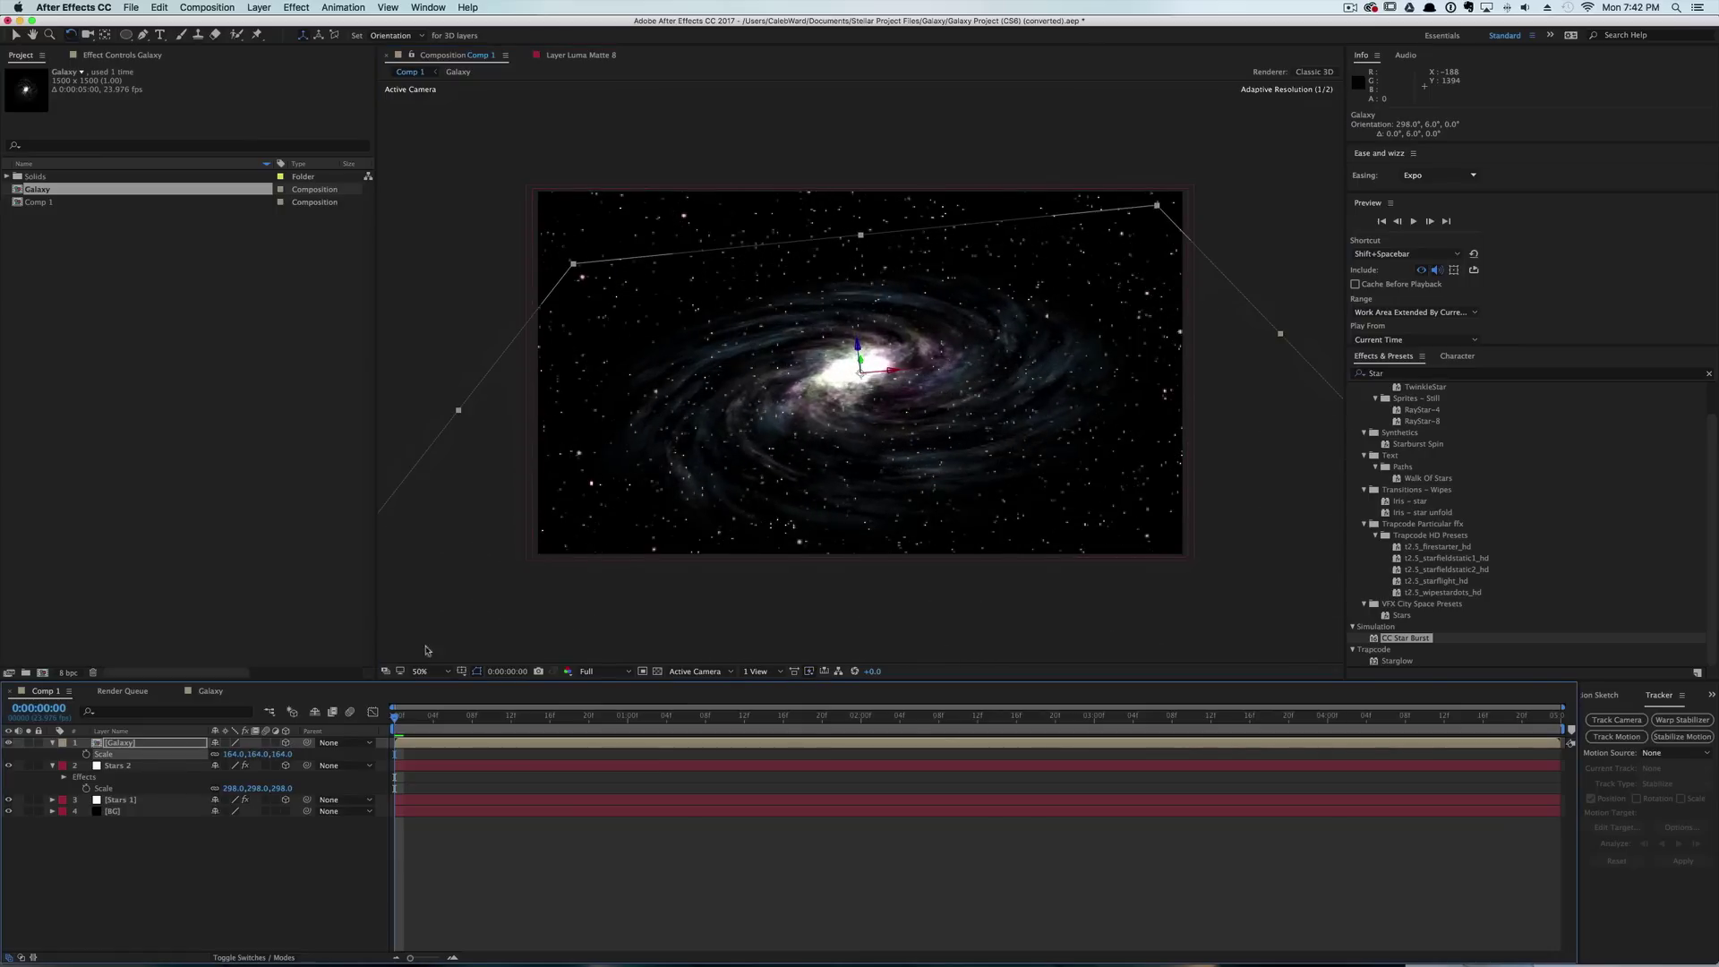
{"action": "key", "text": "v"}
{"action": "left_click_drag", "start_coordinate": [911, 488], "coordinate": [912, 482]}
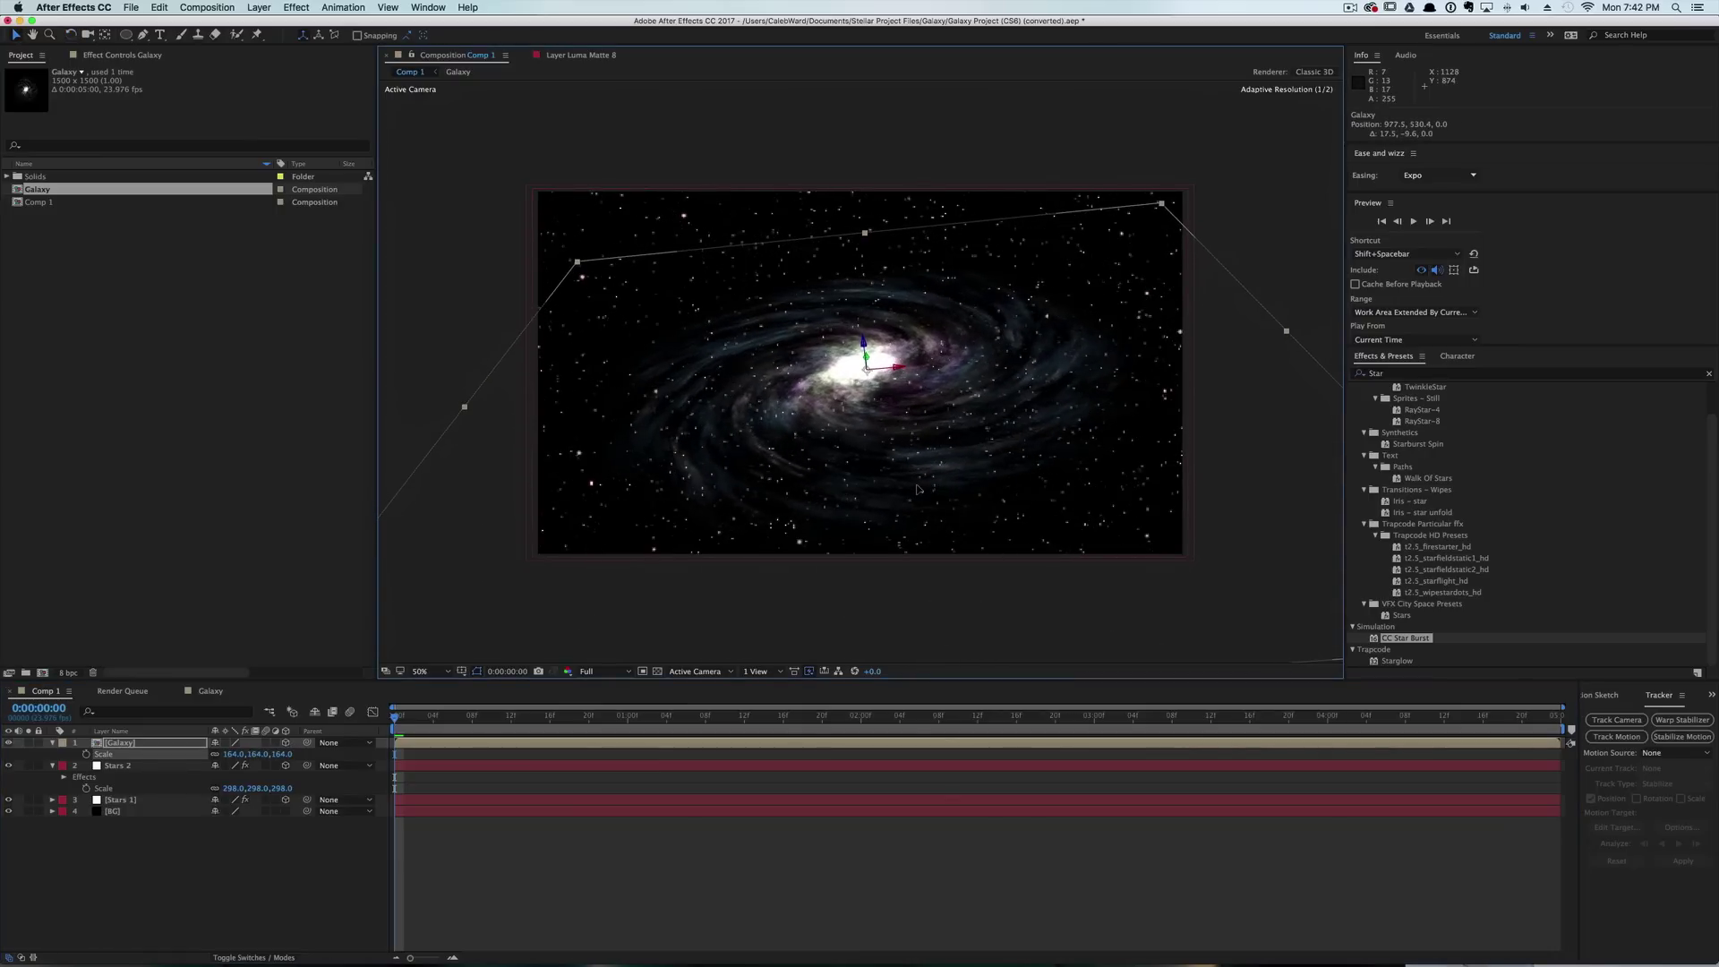
Apply the Stylize Glow effect to the Galaxy layer and set its Glow Radius to 44.
{"action": "left_click", "coordinate": [1426, 374]}
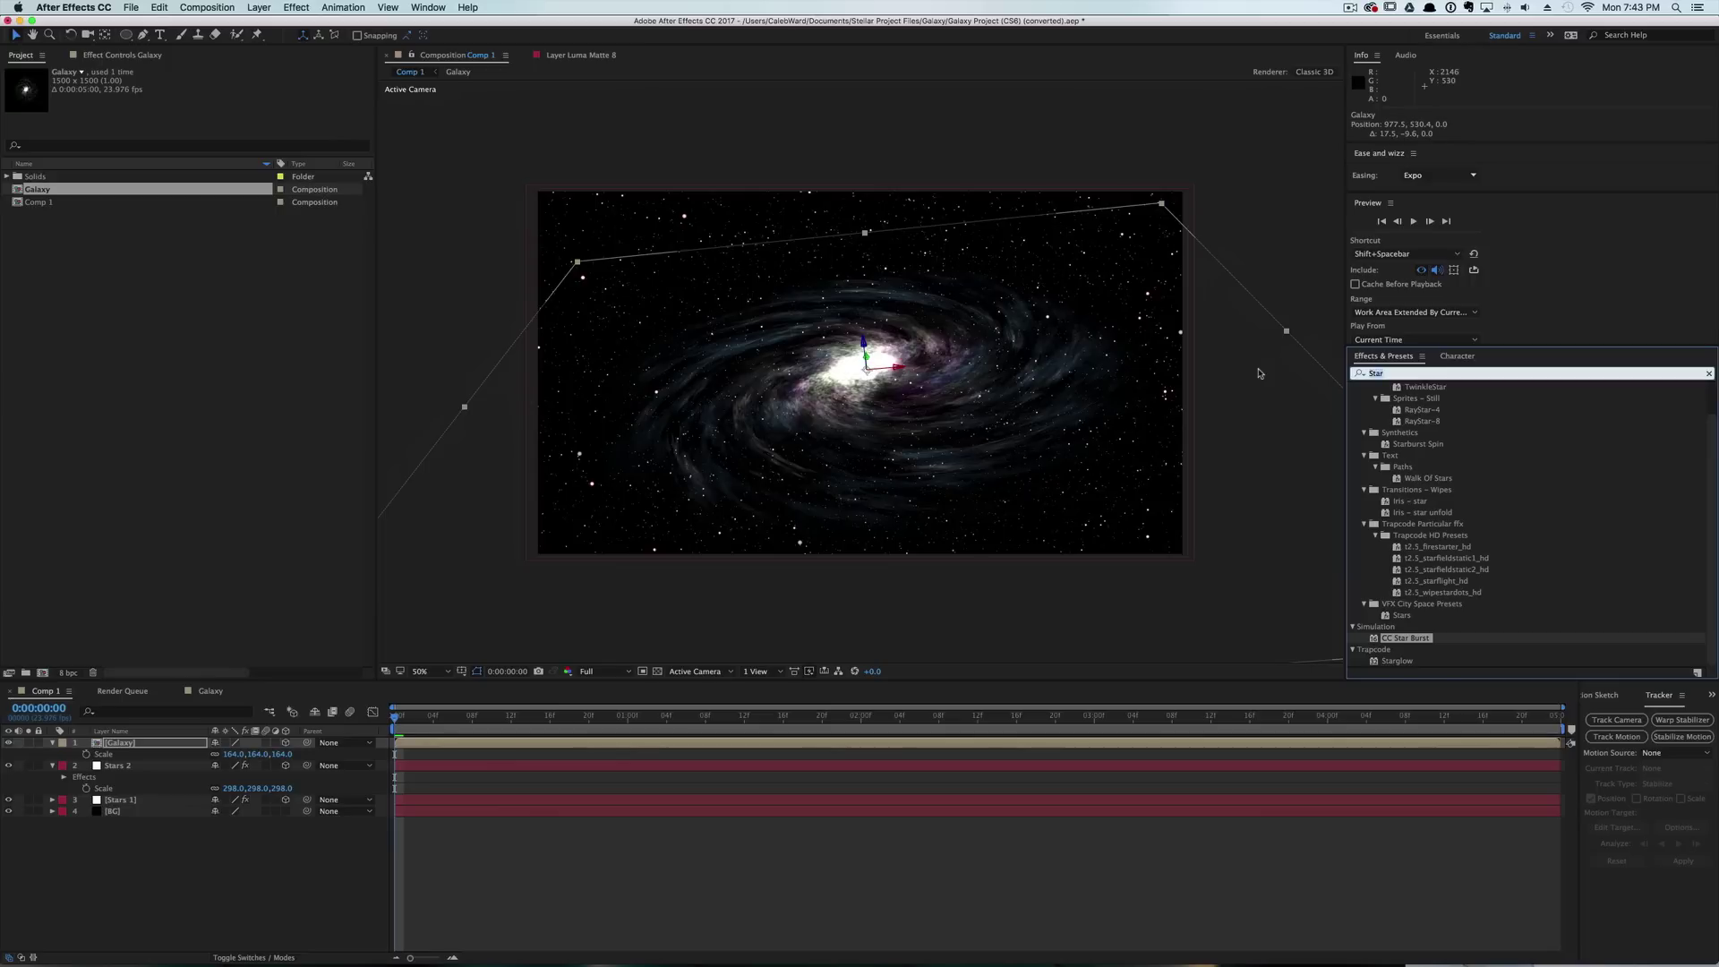
{"action": "type", "text": "glow"}
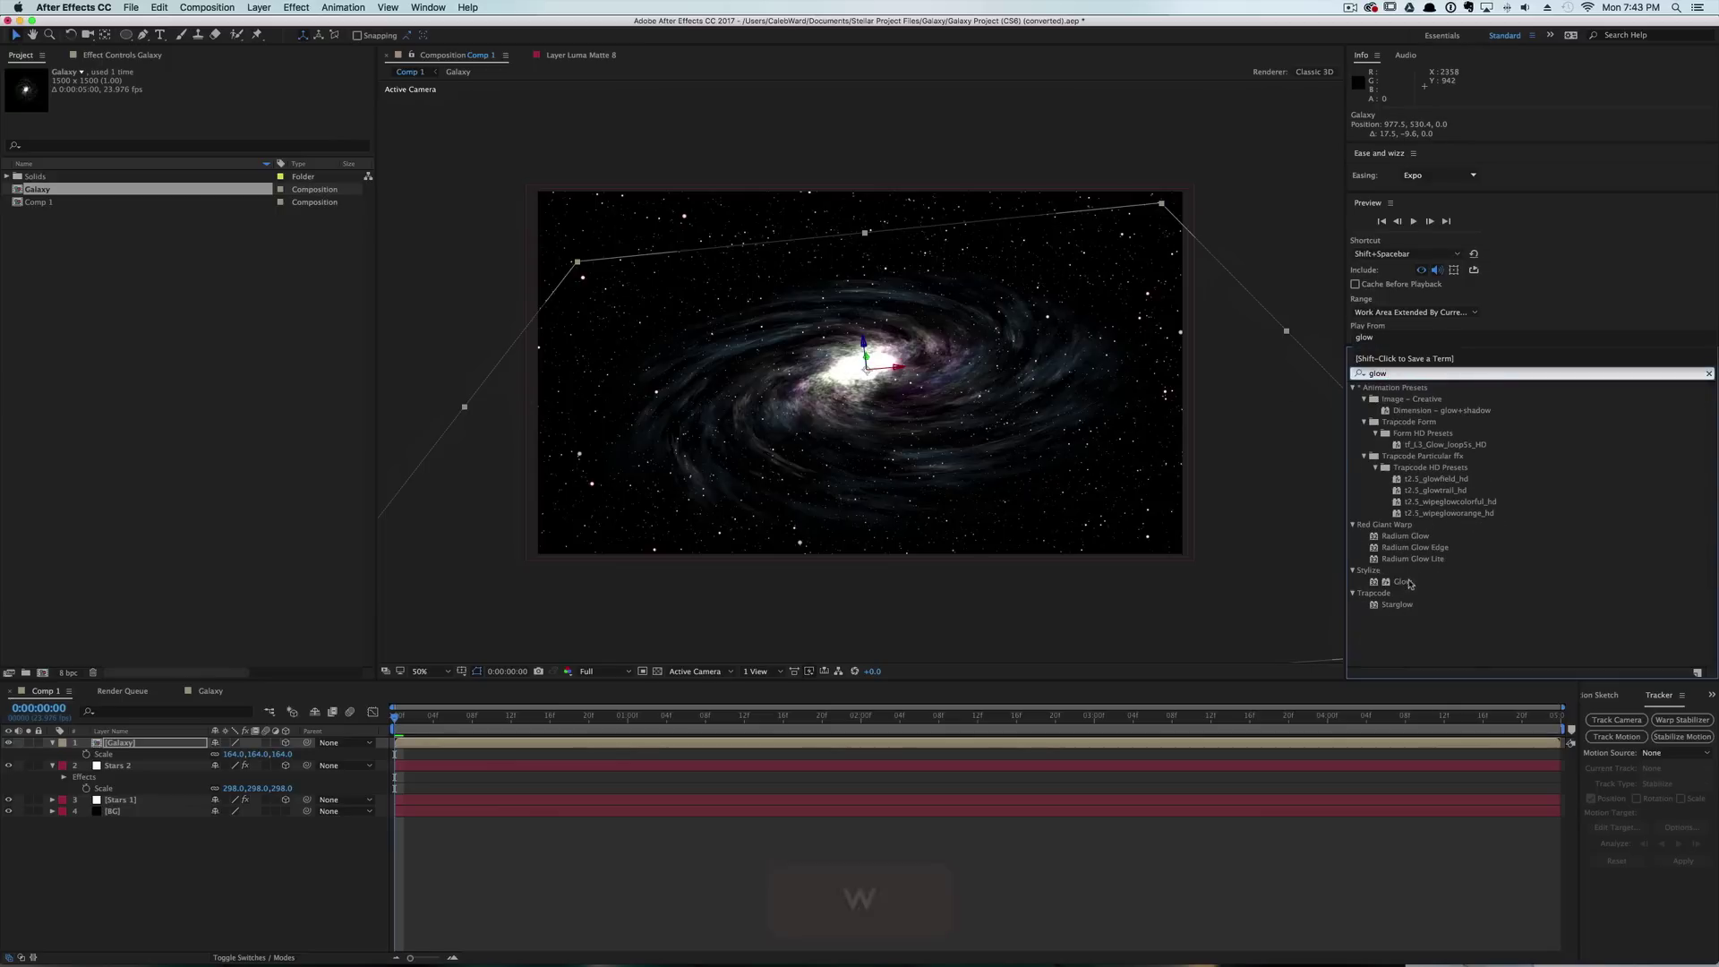
{"action": "left_click_drag", "start_coordinate": [1403, 582], "coordinate": [131, 743]}
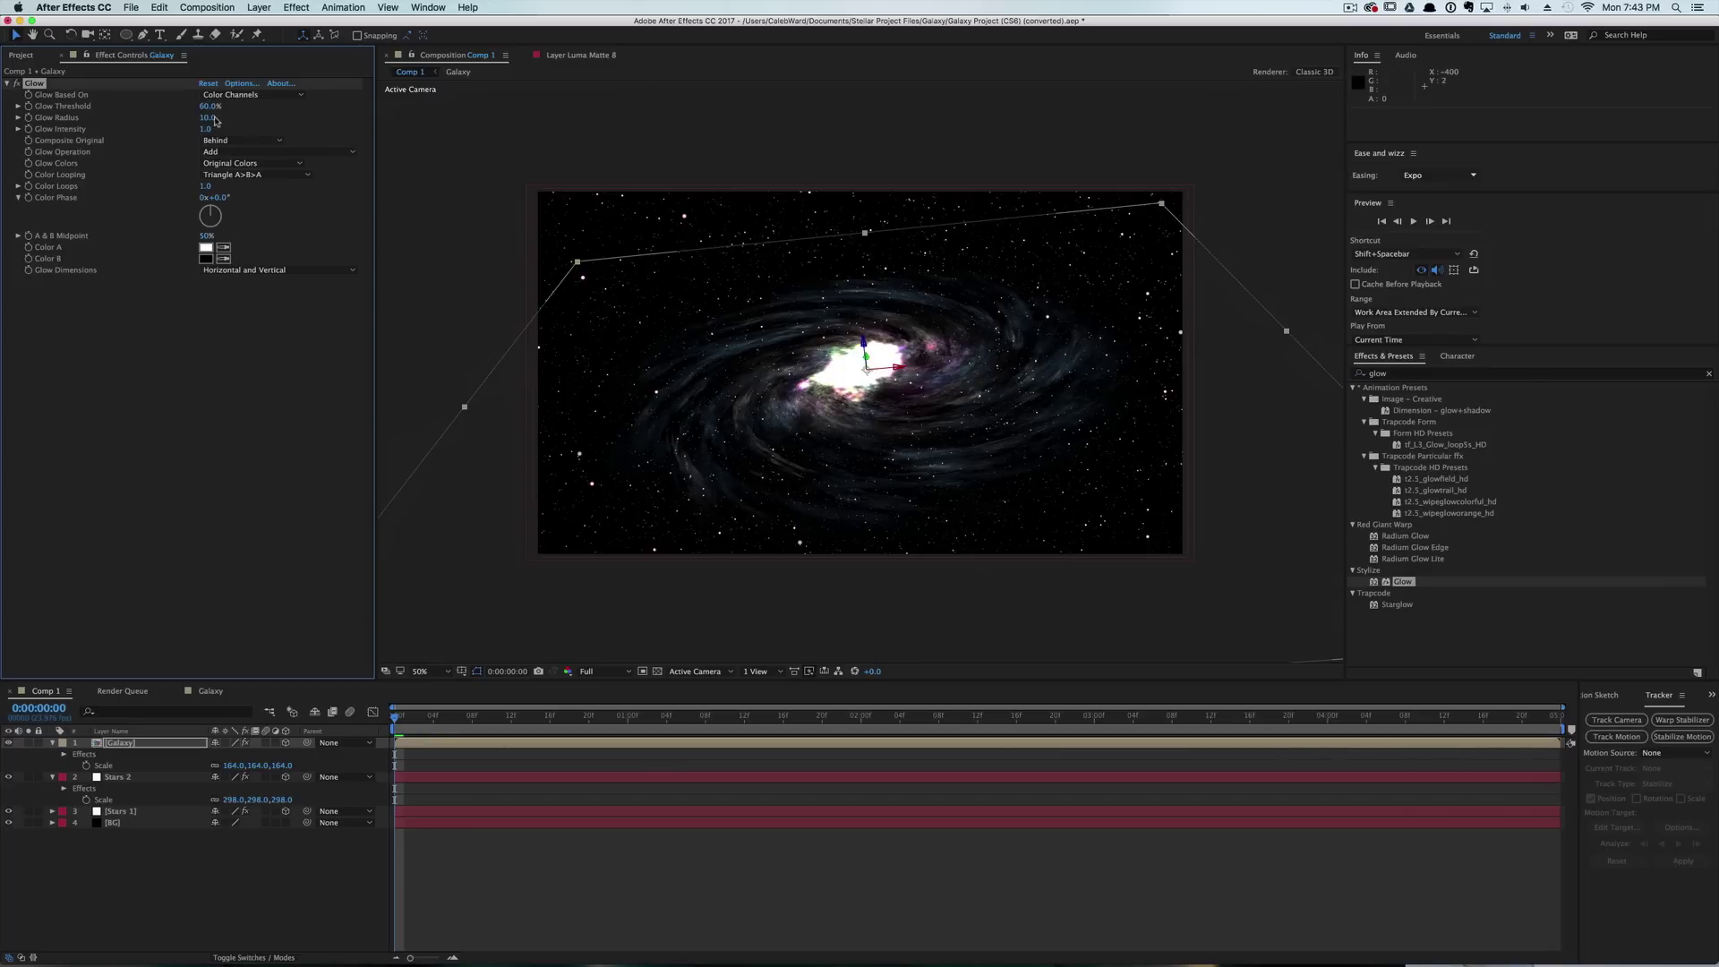
{"action": "left_click_drag", "start_coordinate": [209, 121], "coordinate": [748, 347]}
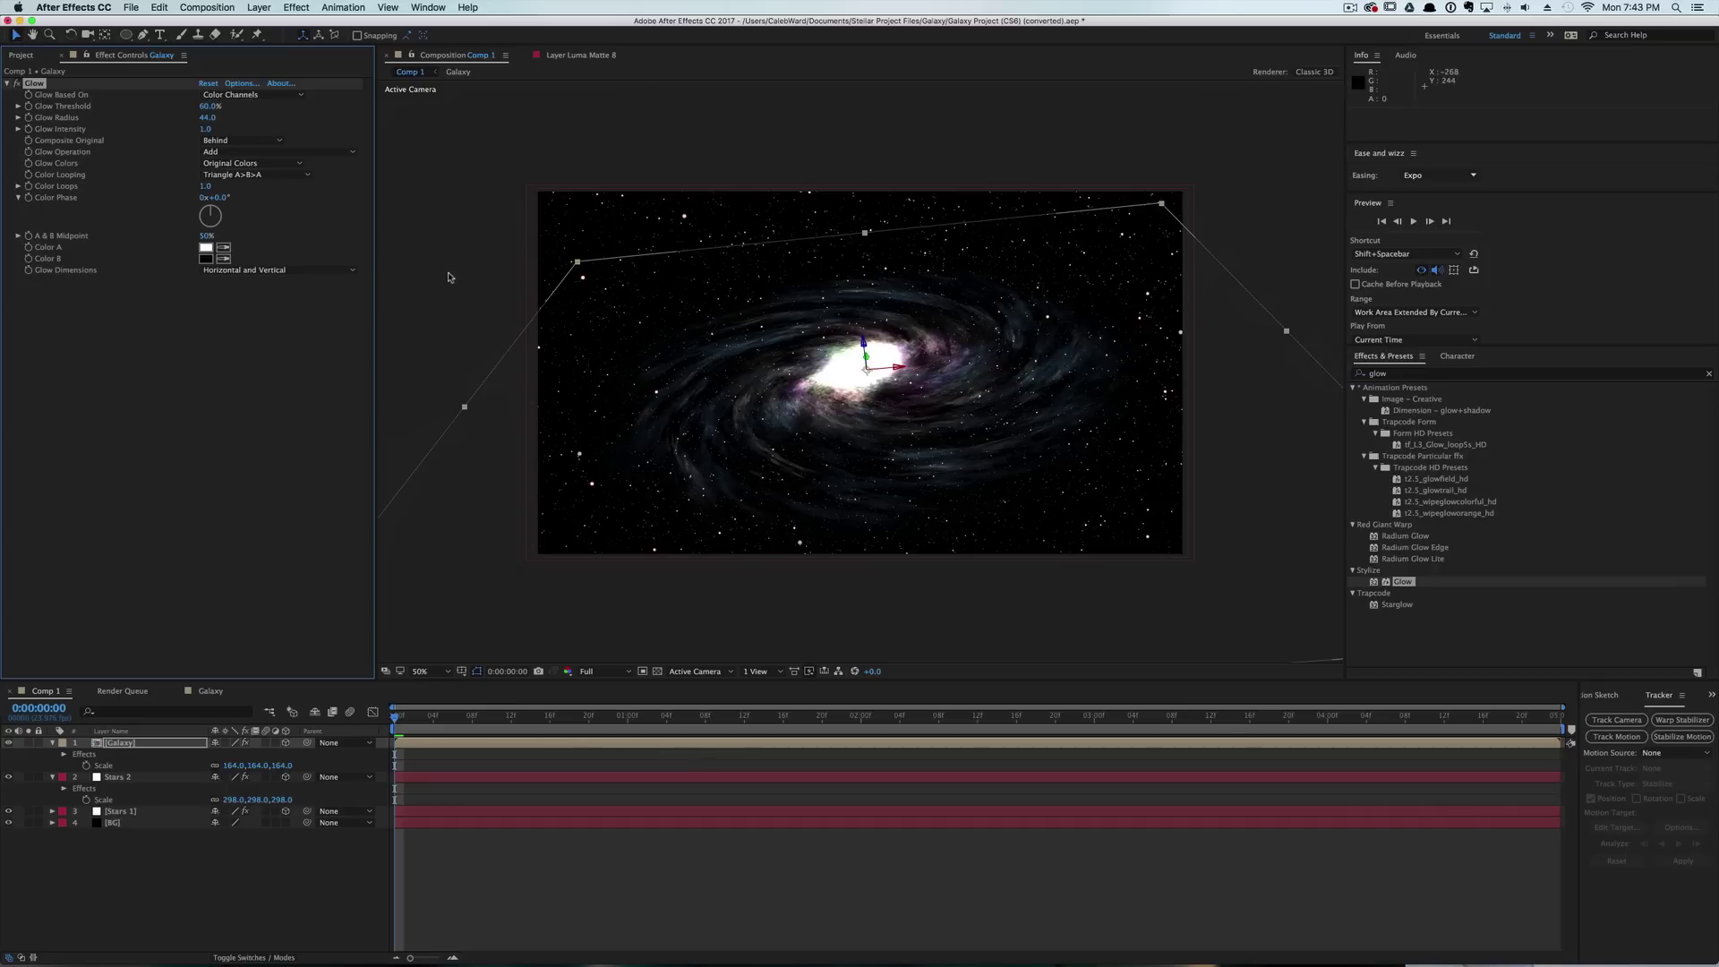
Duplicate the Galaxy layer, save the project, and scale the copy to 120%.
{"action": "left_click", "coordinate": [143, 748]}
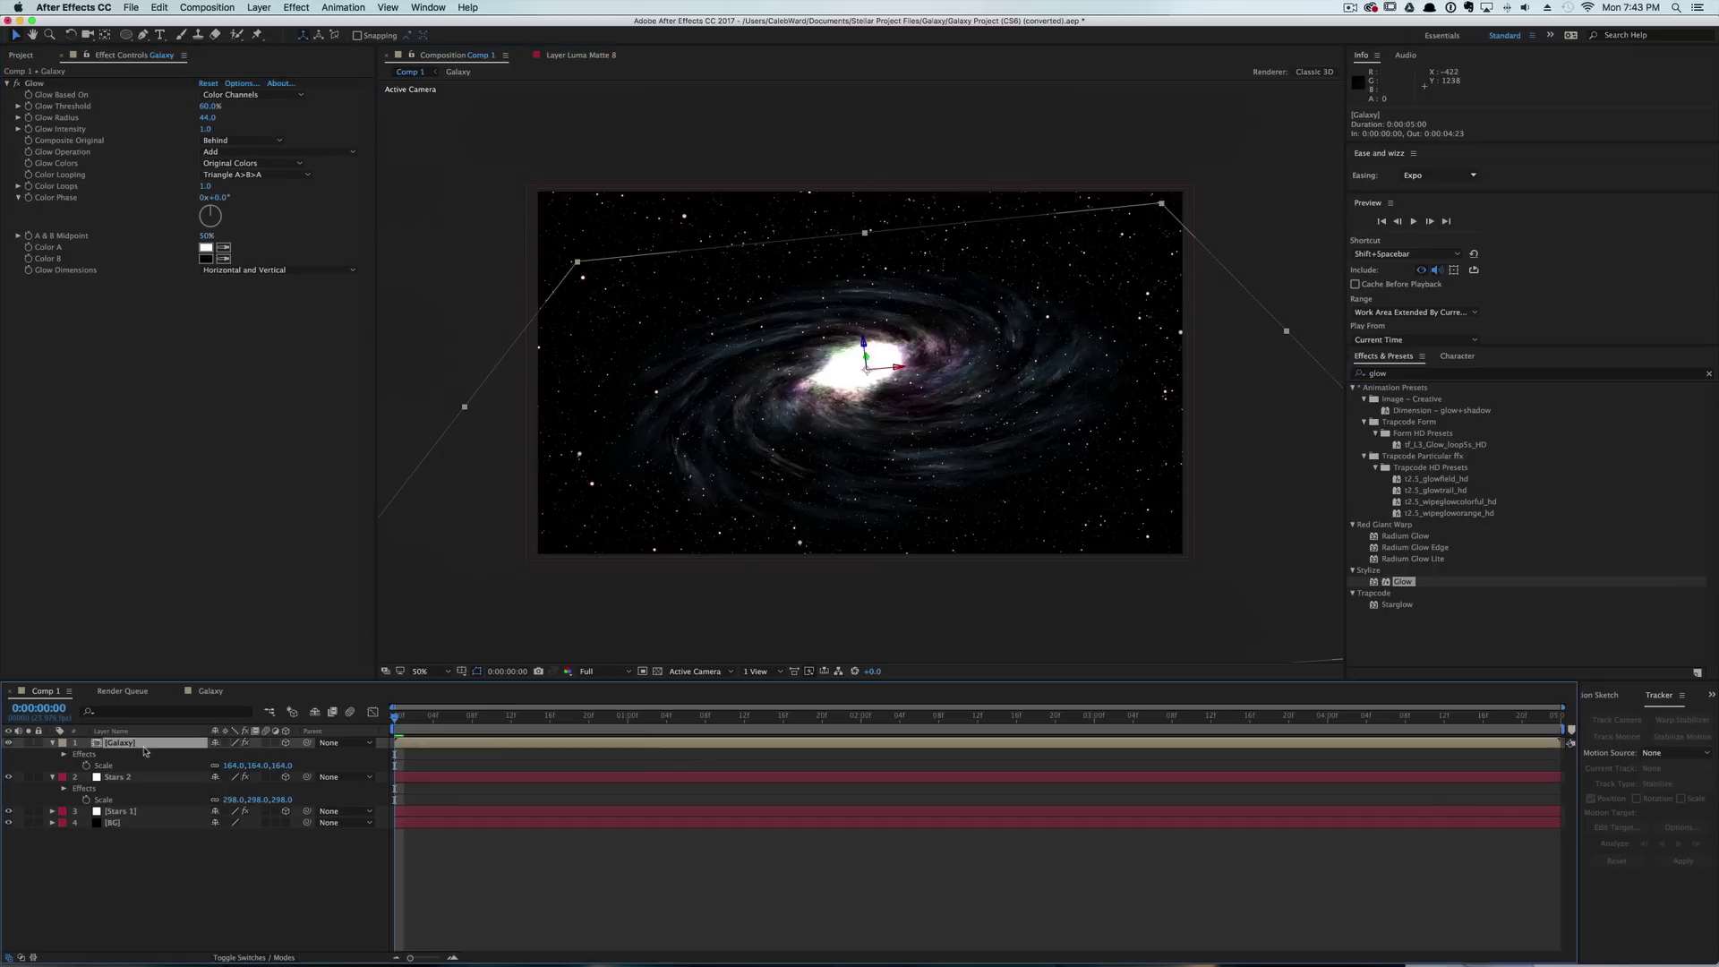
{"action": "key", "text": "super+d"}
{"action": "key", "text": "super+s"}
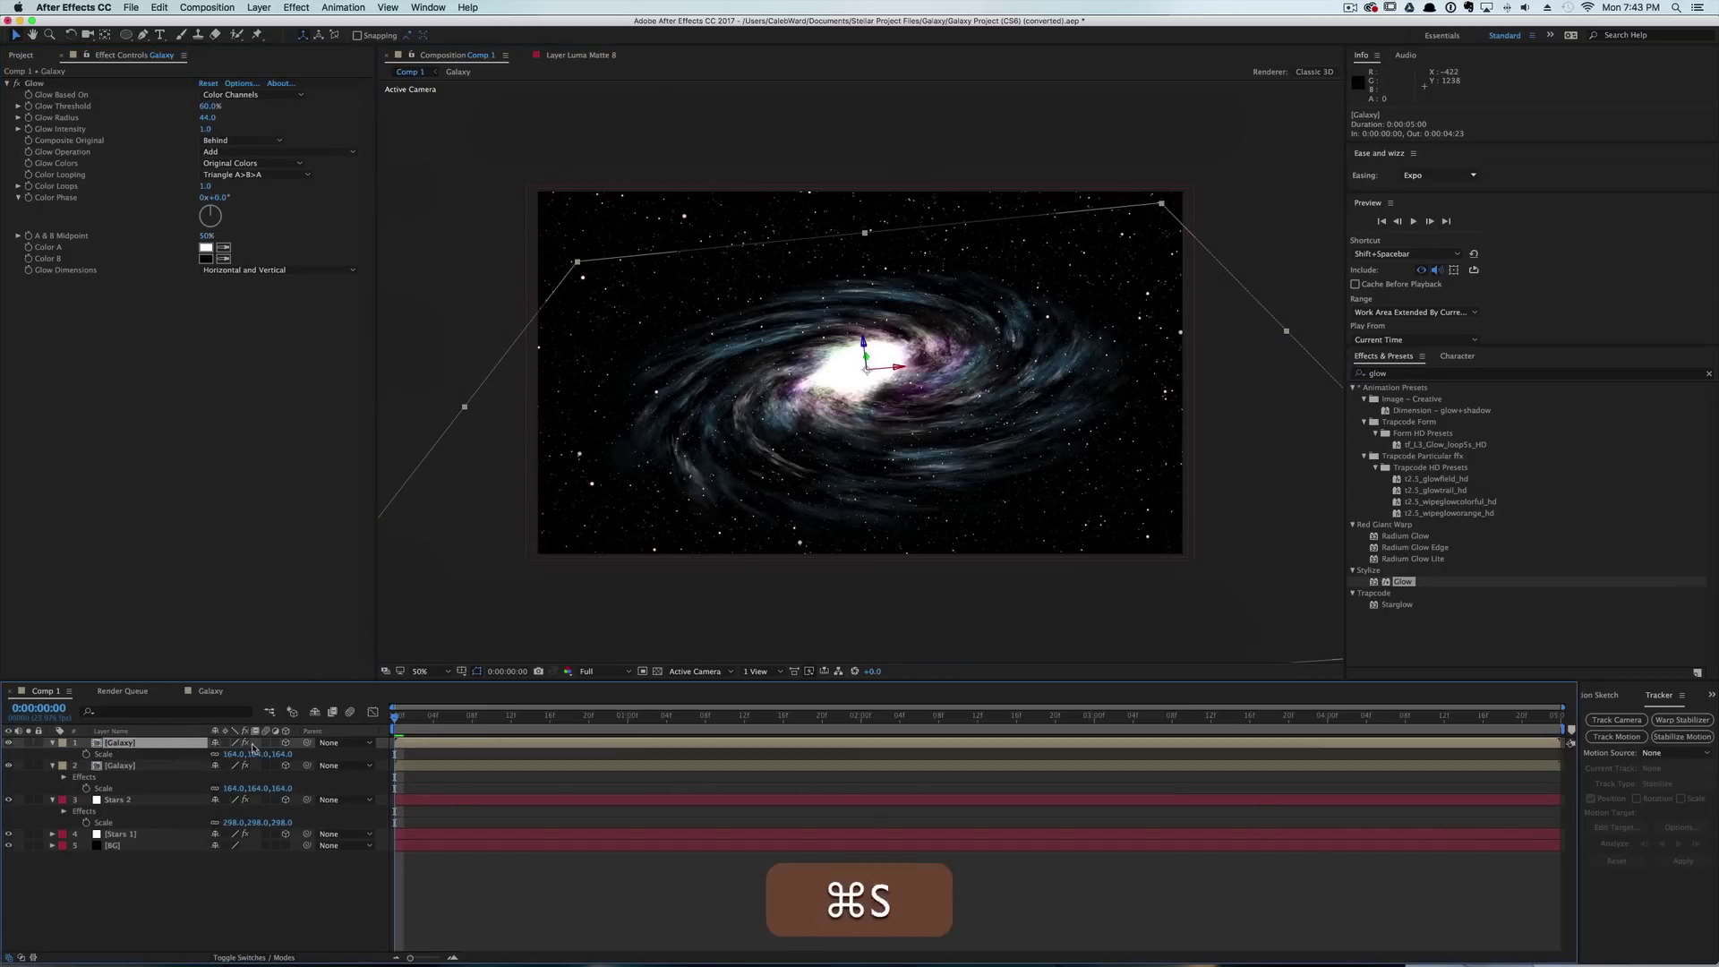
{"action": "left_click_drag", "start_coordinate": [253, 749], "coordinate": [228, 758]}
{"action": "key", "text": "v"}
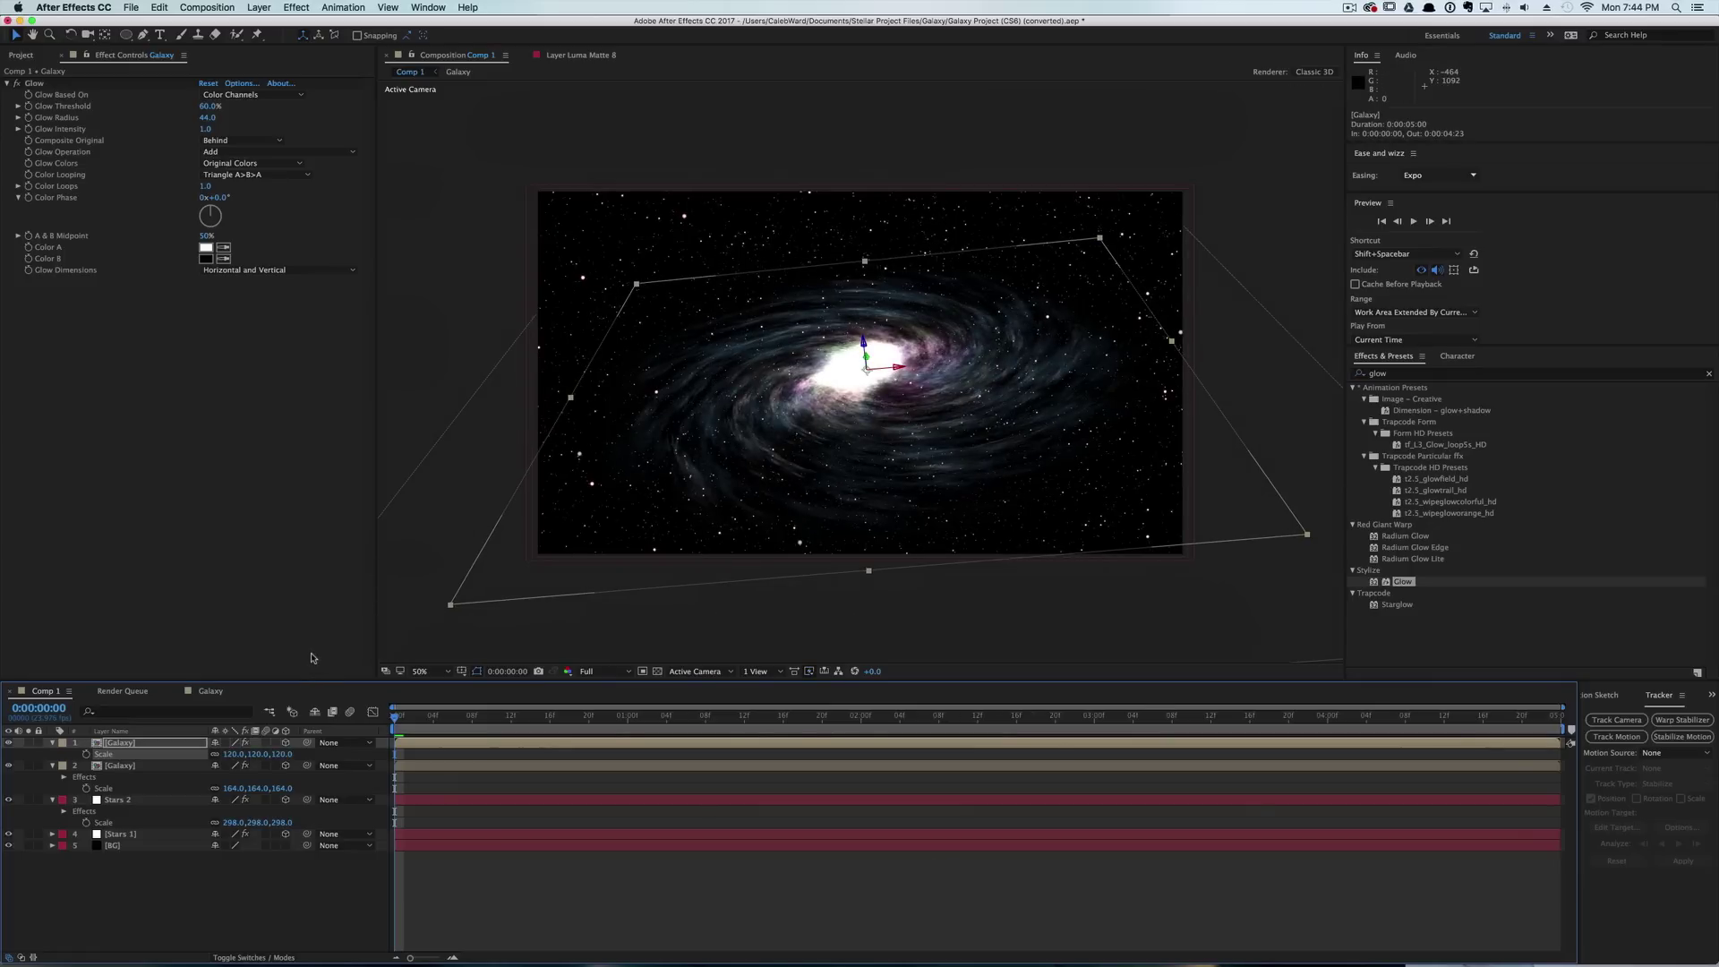
Push the Galaxy copy back in depth by setting its Z position to 5000.
{"action": "key", "text": "p"}
{"action": "left_click_drag", "start_coordinate": [269, 754], "coordinate": [268, 755]}
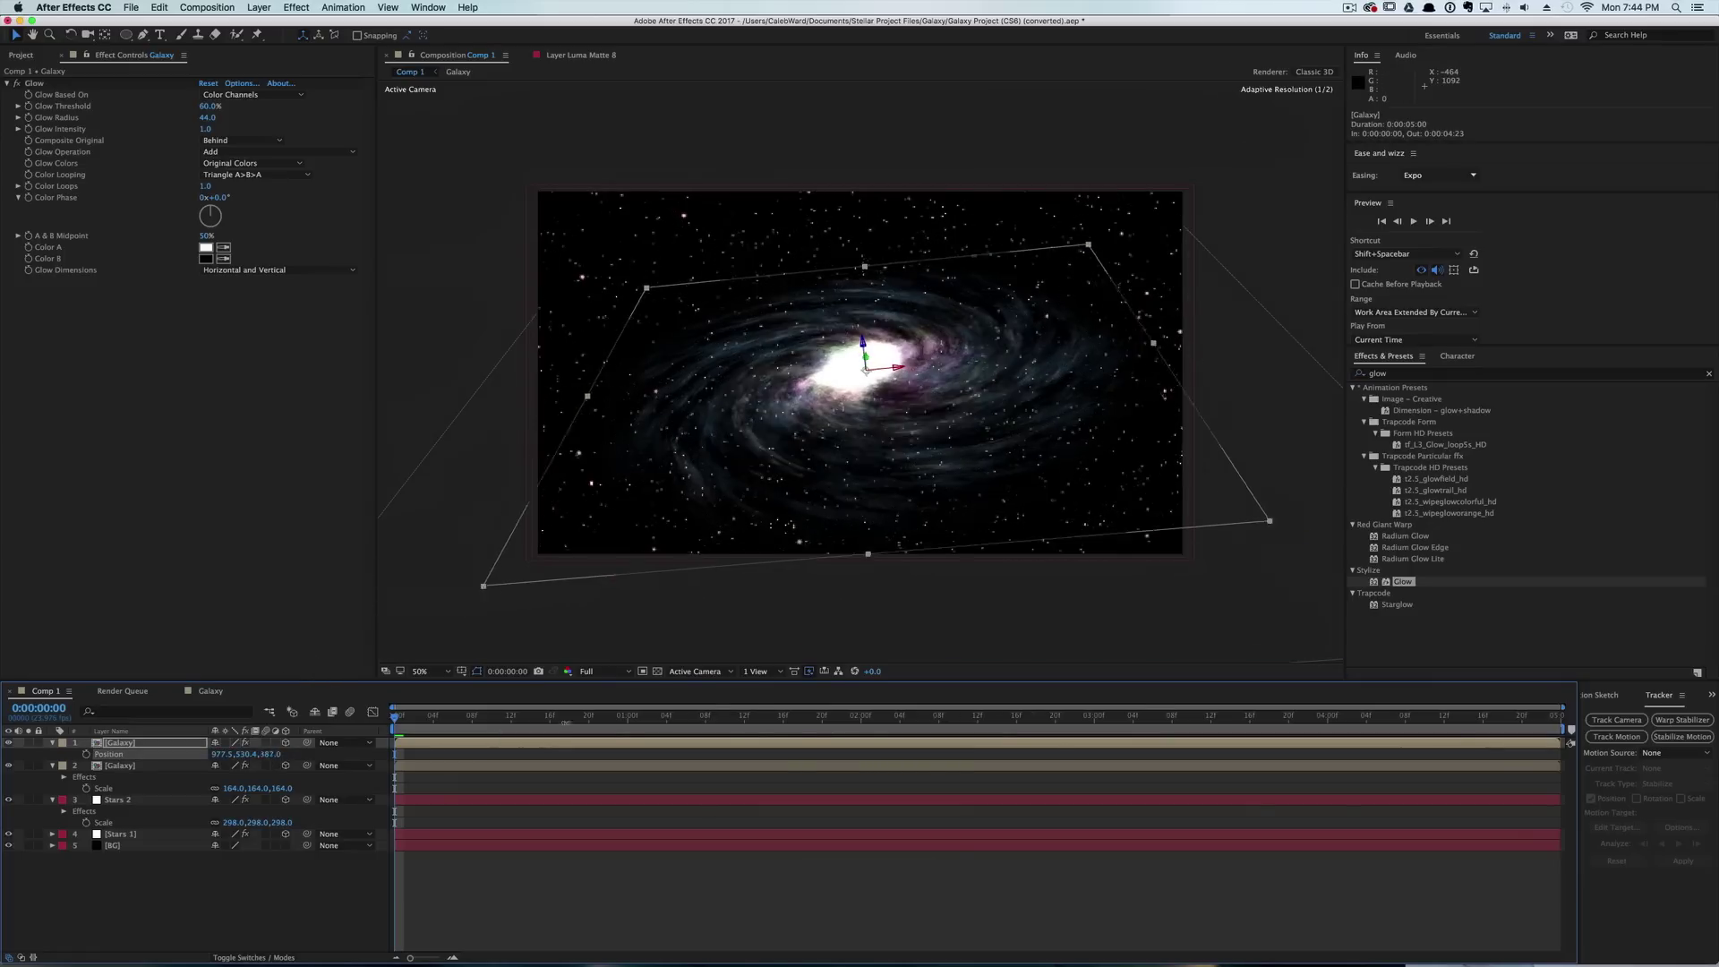
{"action": "left_click_drag", "start_coordinate": [566, 722], "coordinate": [1697, 690]}
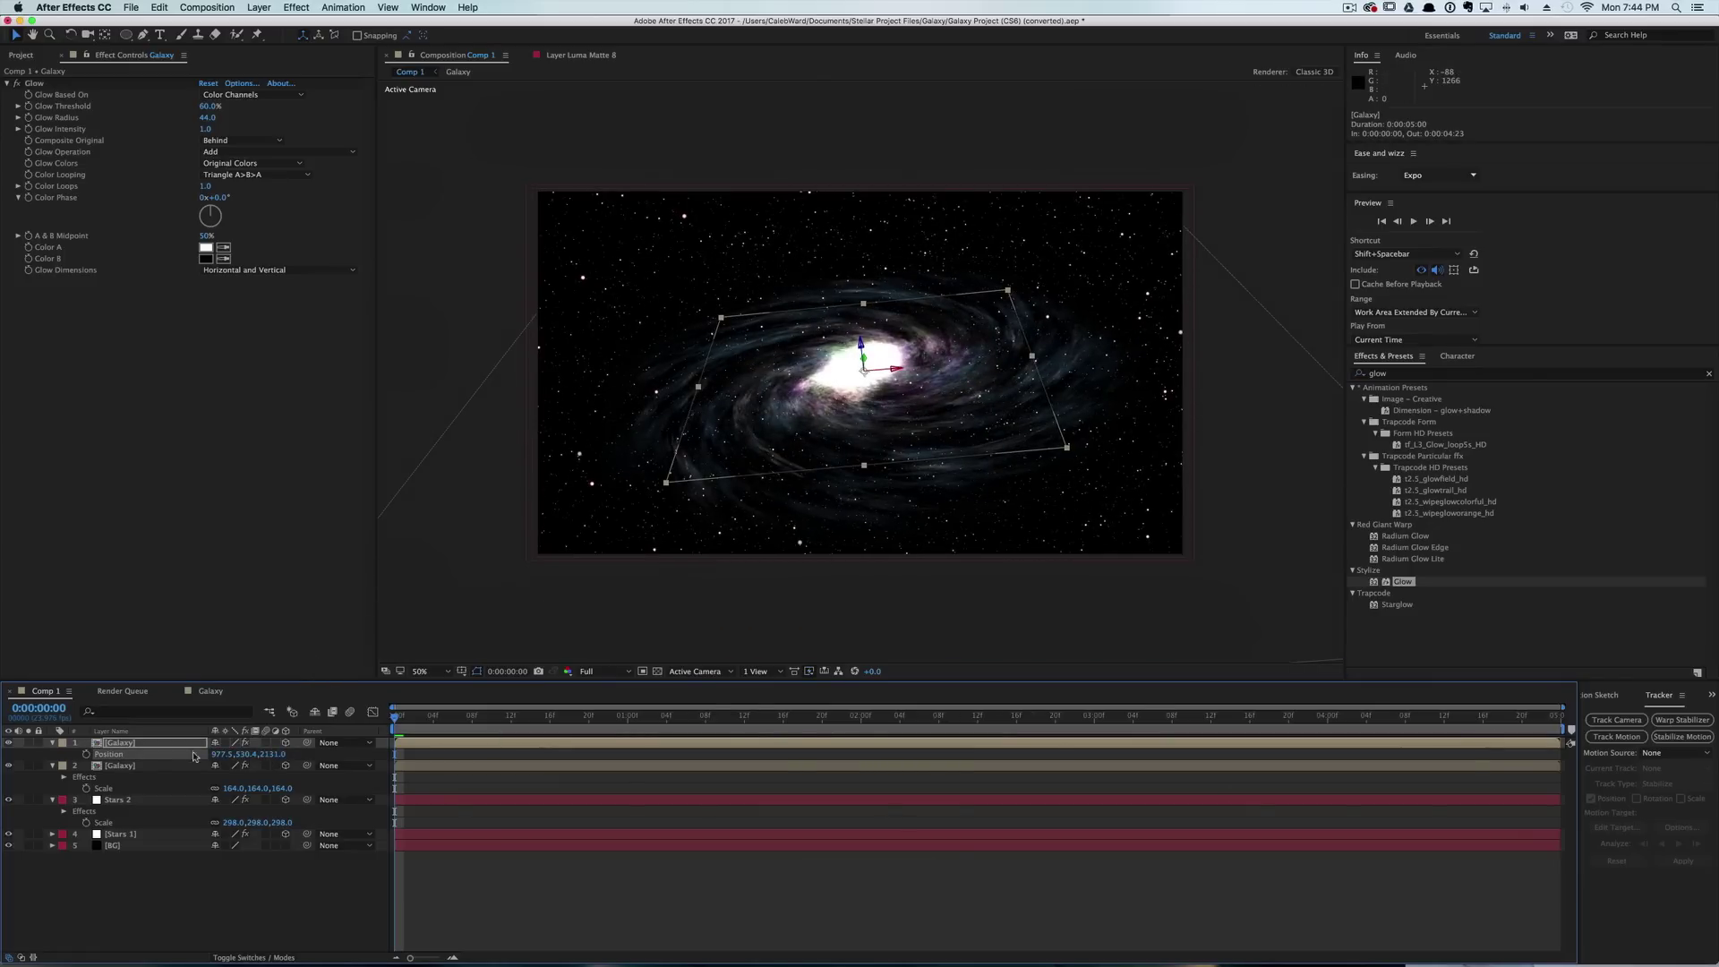
{"action": "left_click", "coordinate": [274, 754]}
{"action": "type", "text": "50"}
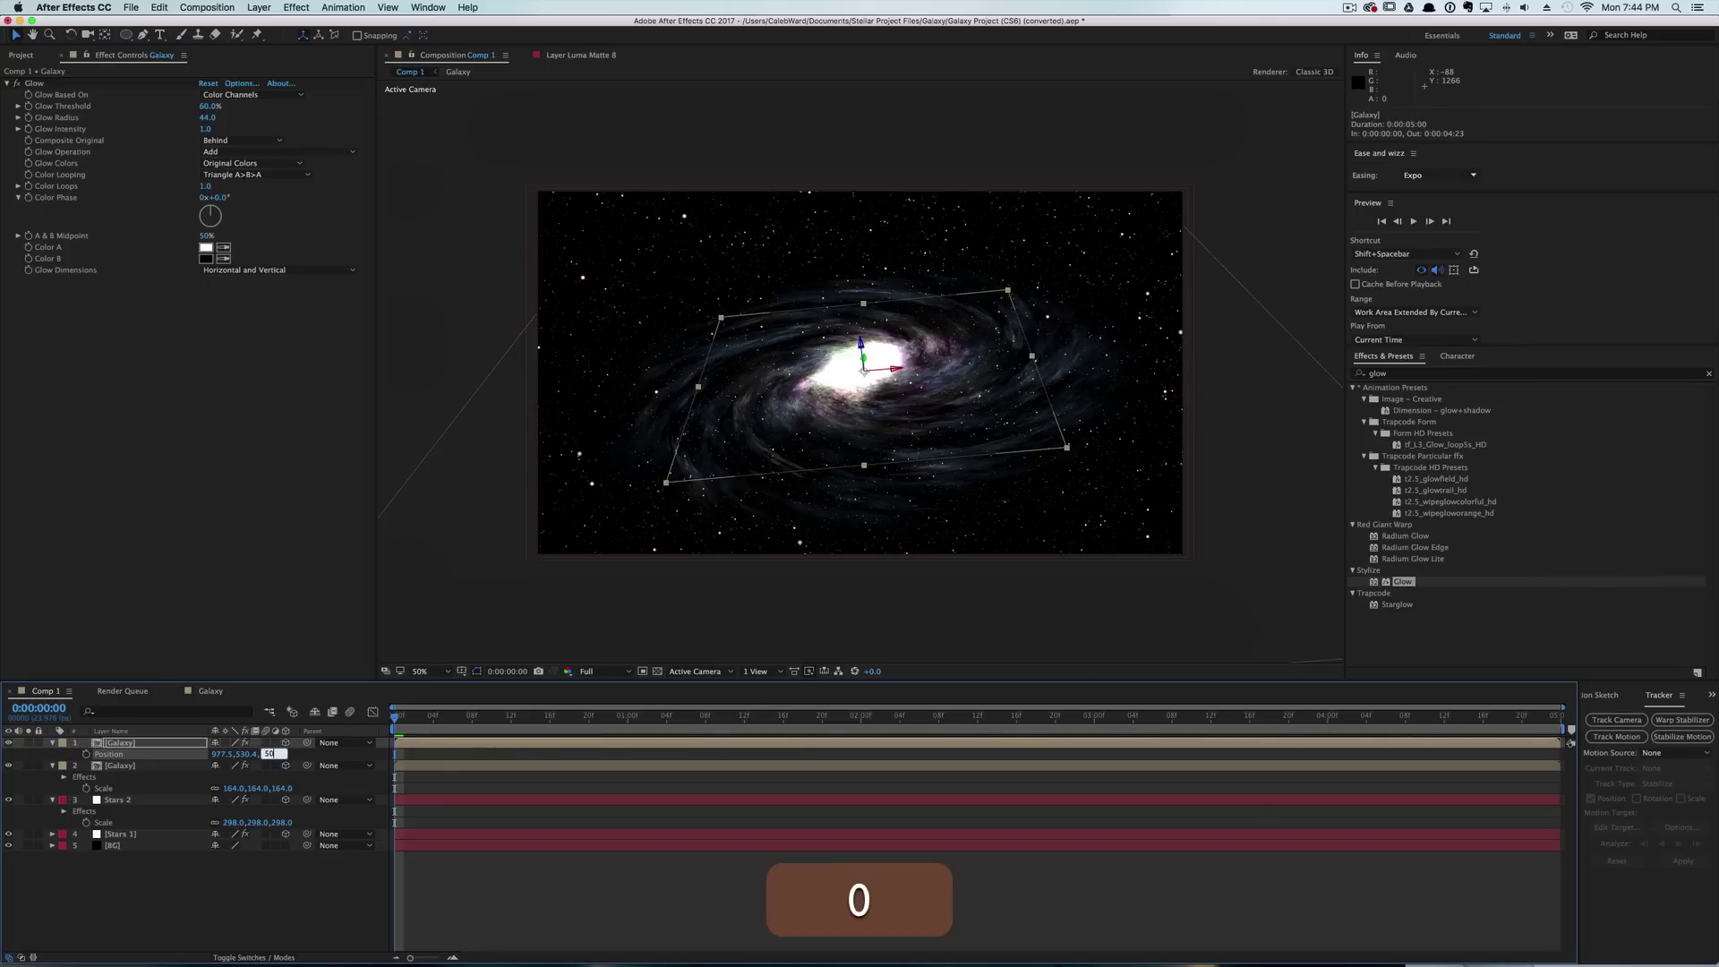
{"action": "type", "text": "00"}
{"action": "key", "text": "Return"}
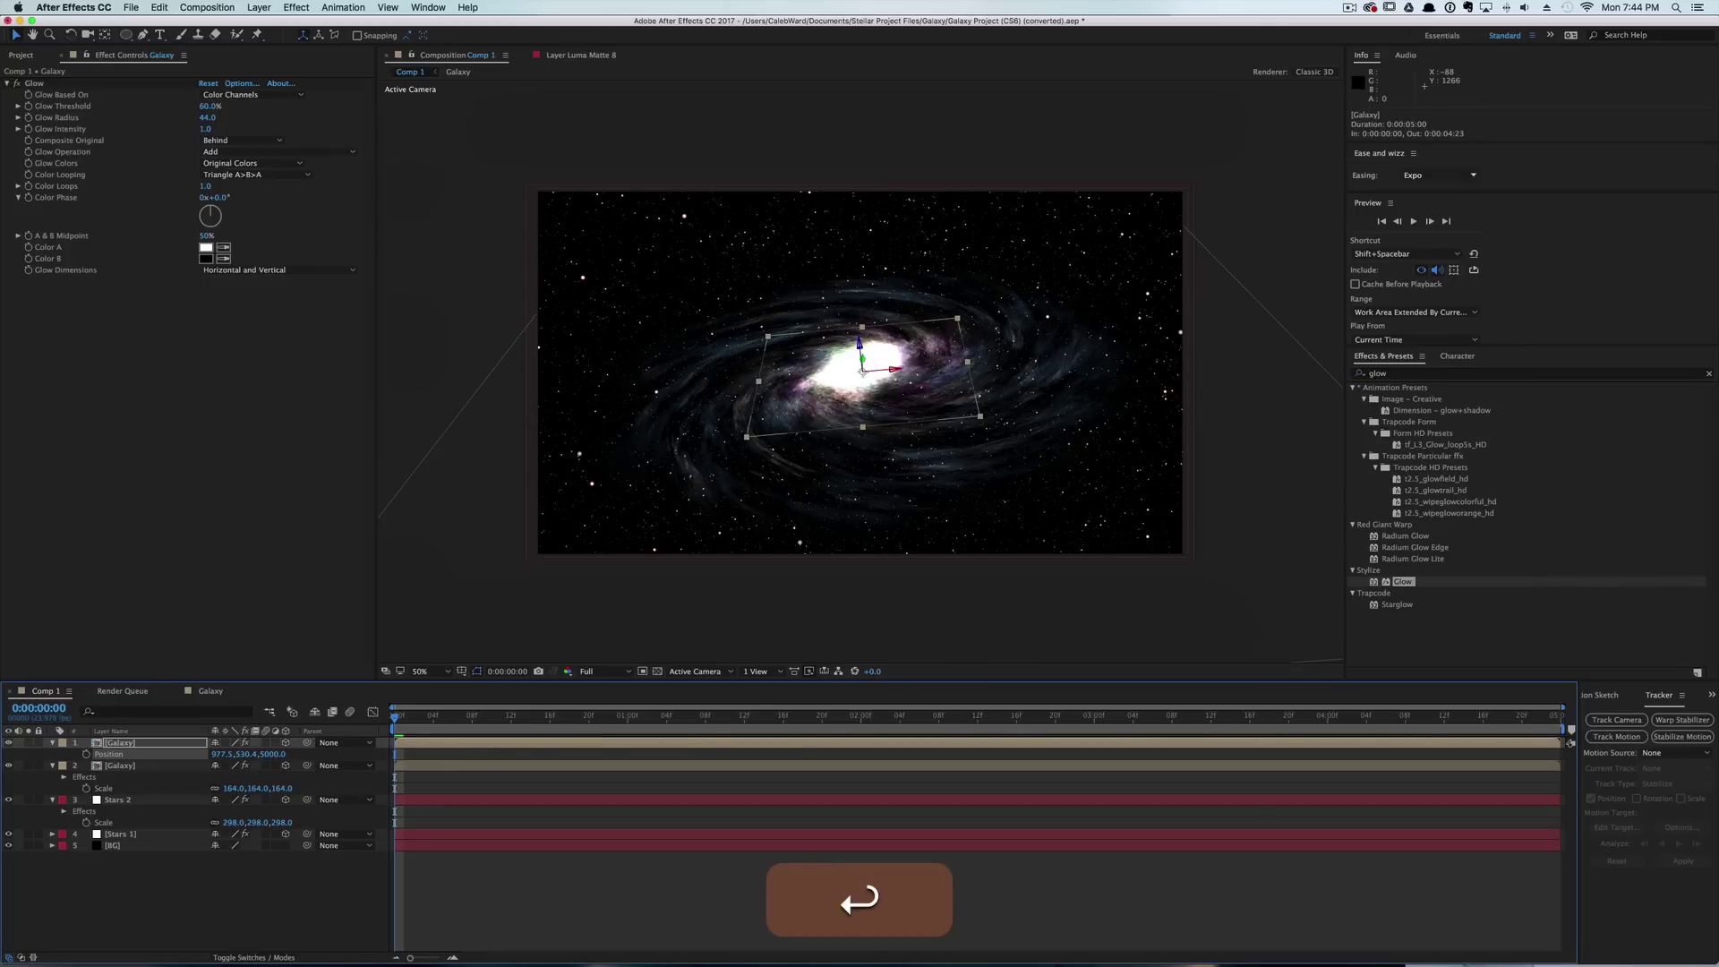
Move the distant galaxy copy to the frame's upper-left area, about -808.9, -520.4, and scale it to 95%.
{"action": "key", "text": "v"}
{"action": "left_click_drag", "start_coordinate": [843, 402], "coordinate": [815, 252]}
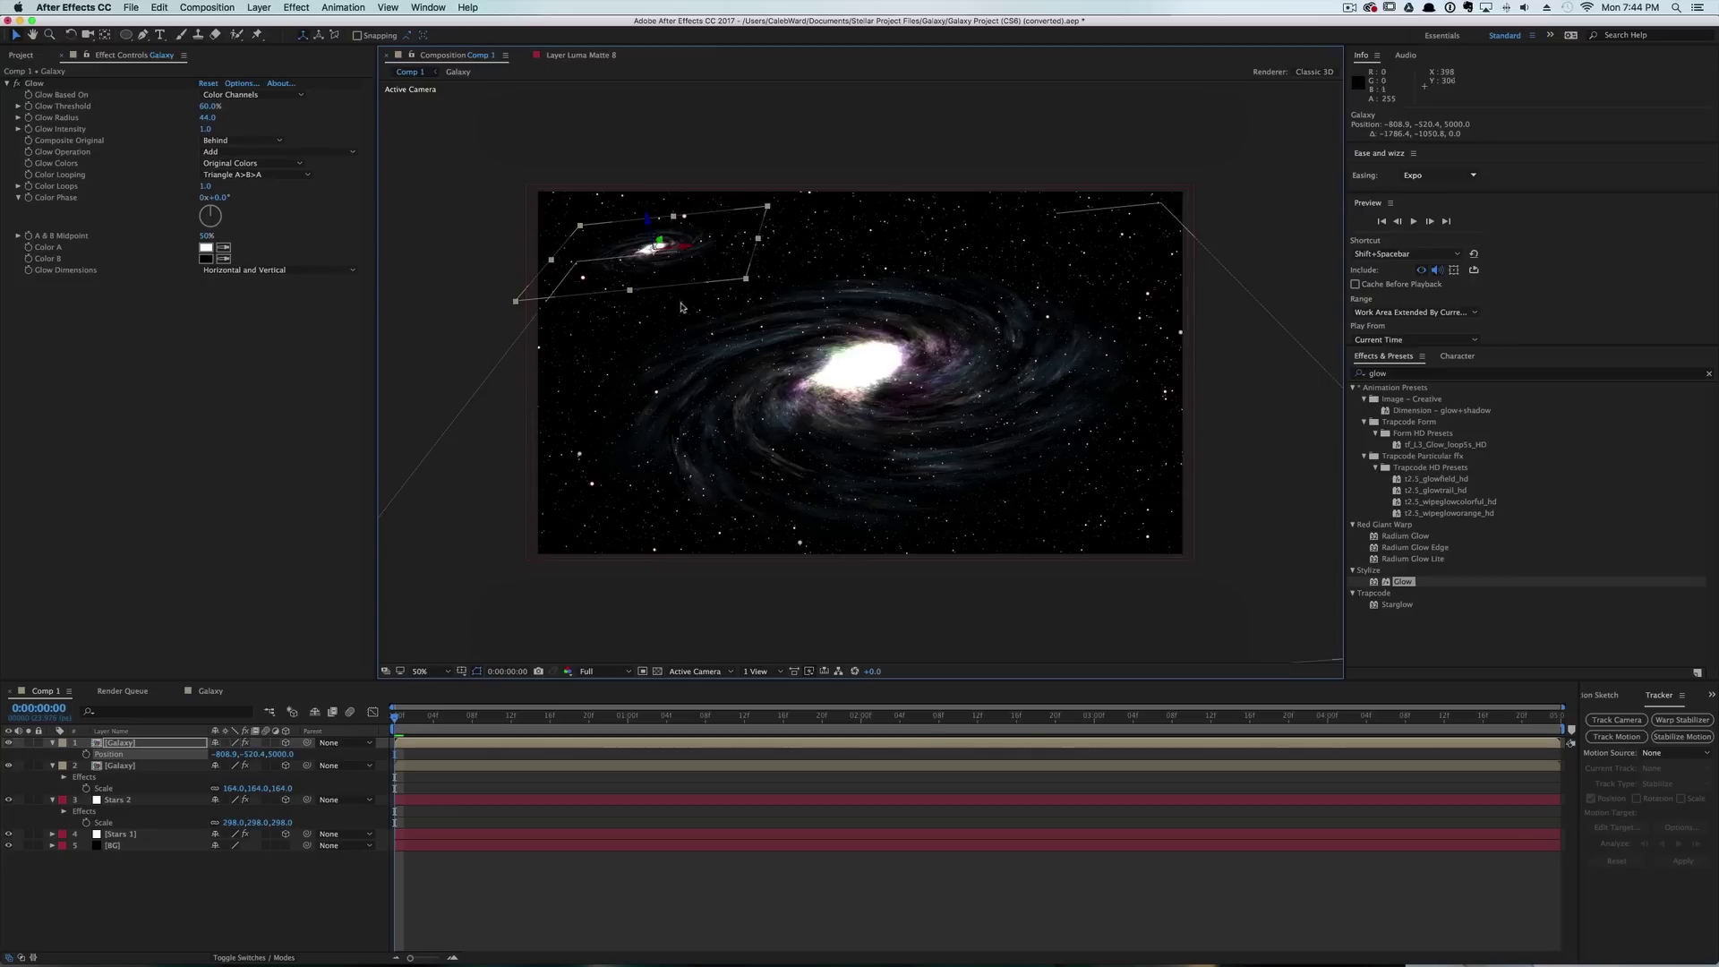
{"action": "key", "text": "s"}
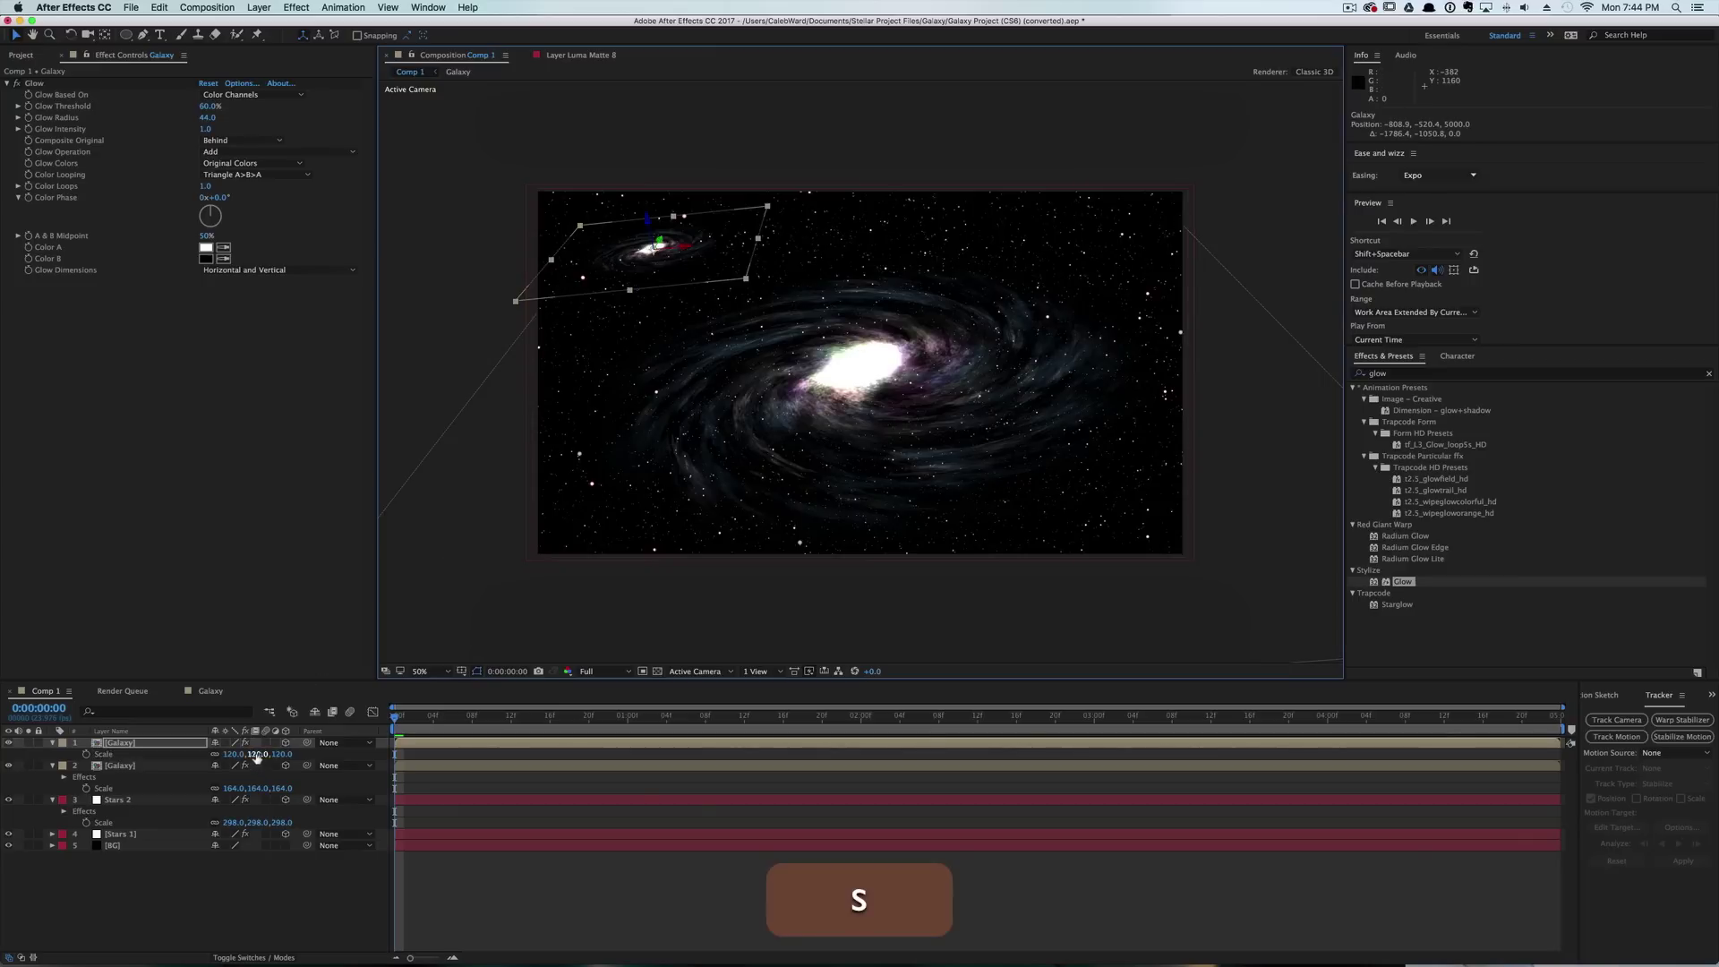
{"action": "left_click_drag", "start_coordinate": [257, 755], "coordinate": [234, 755]}
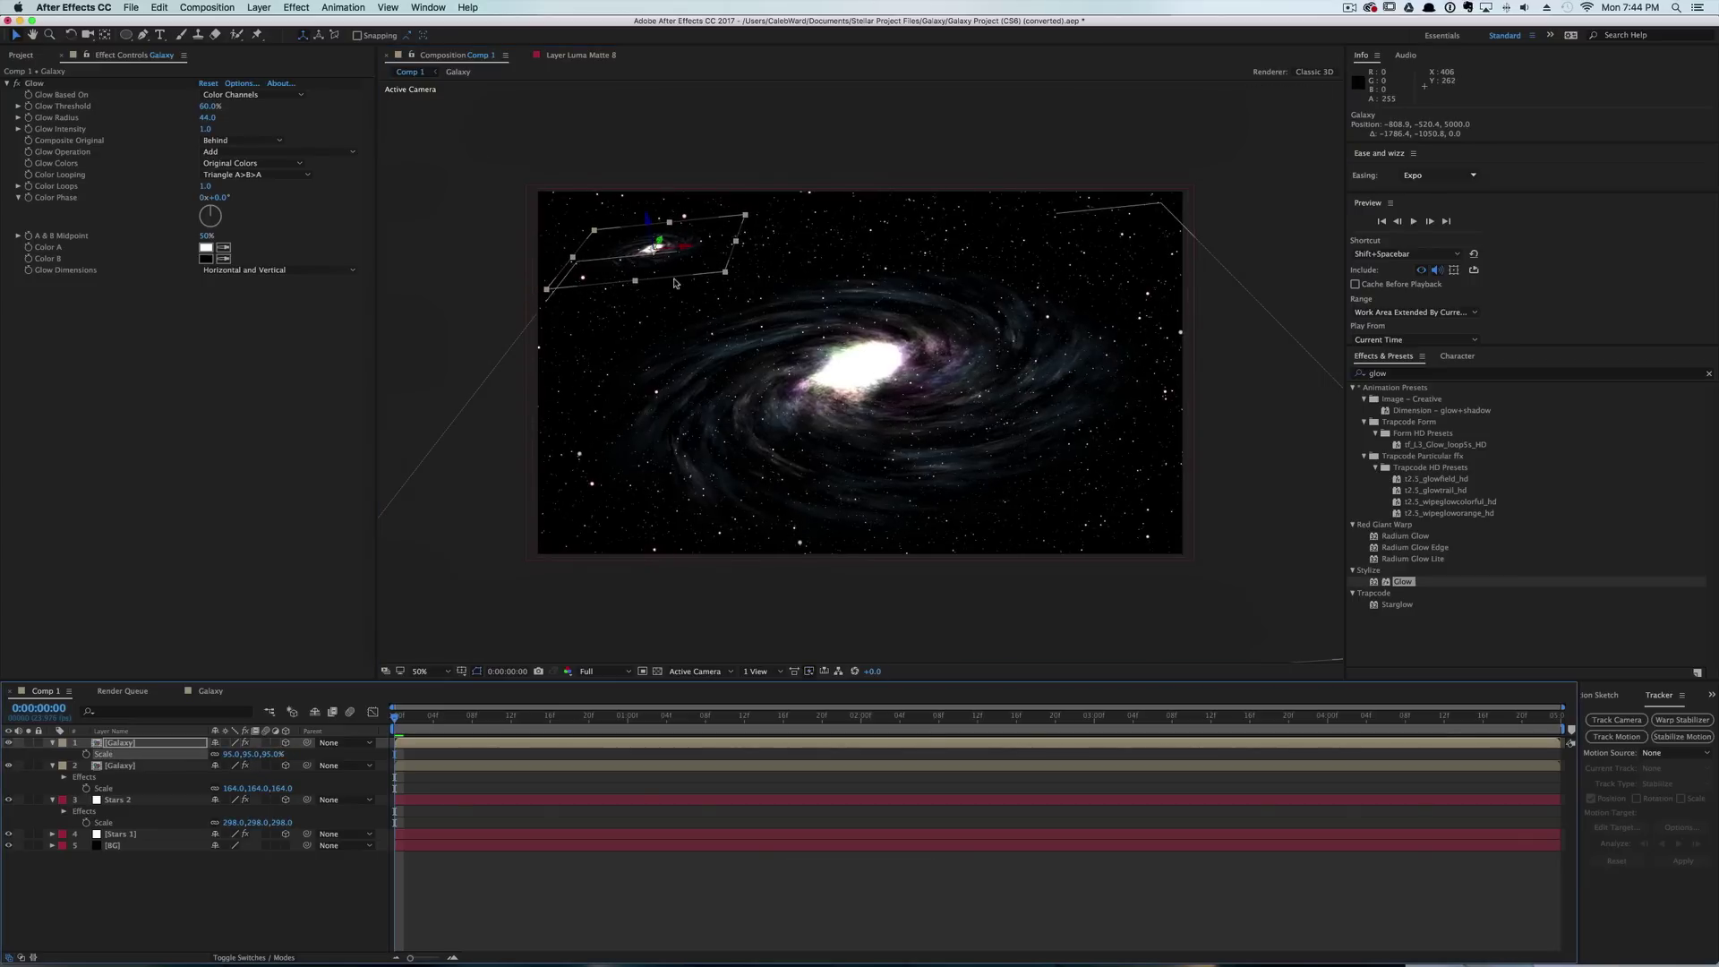
Rotate the distant galaxy copy to a different tilt and move it further into the frame's upper-left corner, about -1164.3, -714.8.
{"action": "key", "text": "w"}
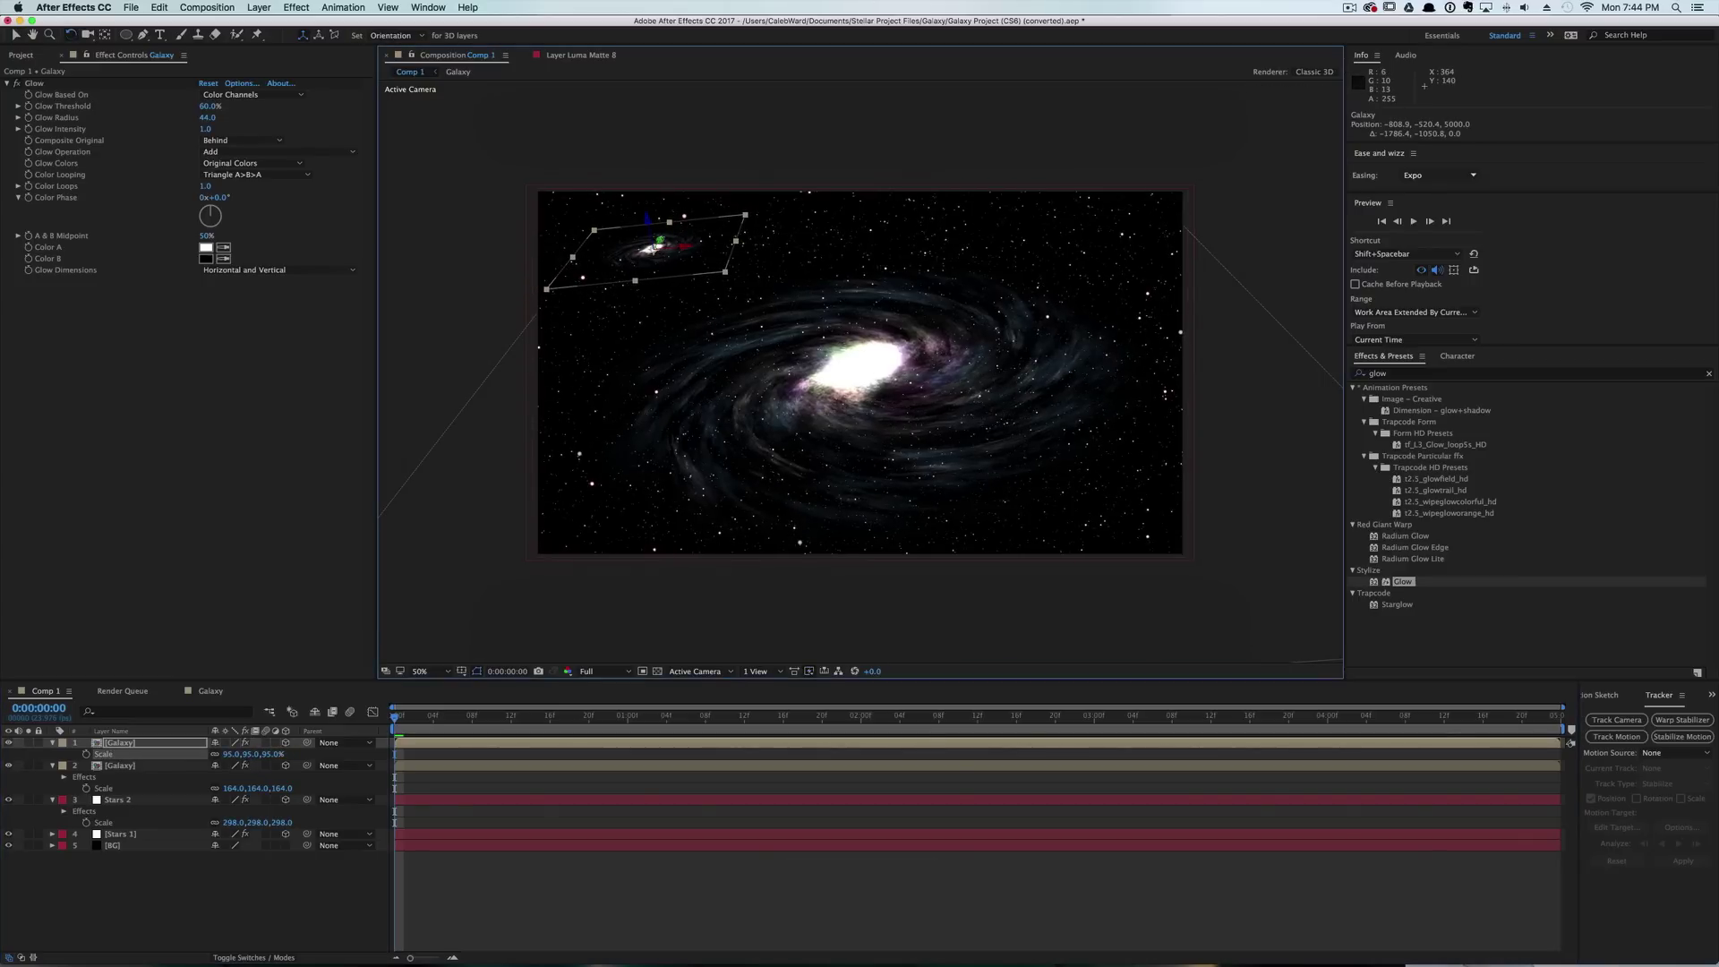
{"action": "left_click_drag", "start_coordinate": [659, 241], "coordinate": [612, 234]}
{"action": "key", "text": "v"}
Scale the distant galaxy copy down to 64% and deselect it.
{"action": "key", "text": "s"}
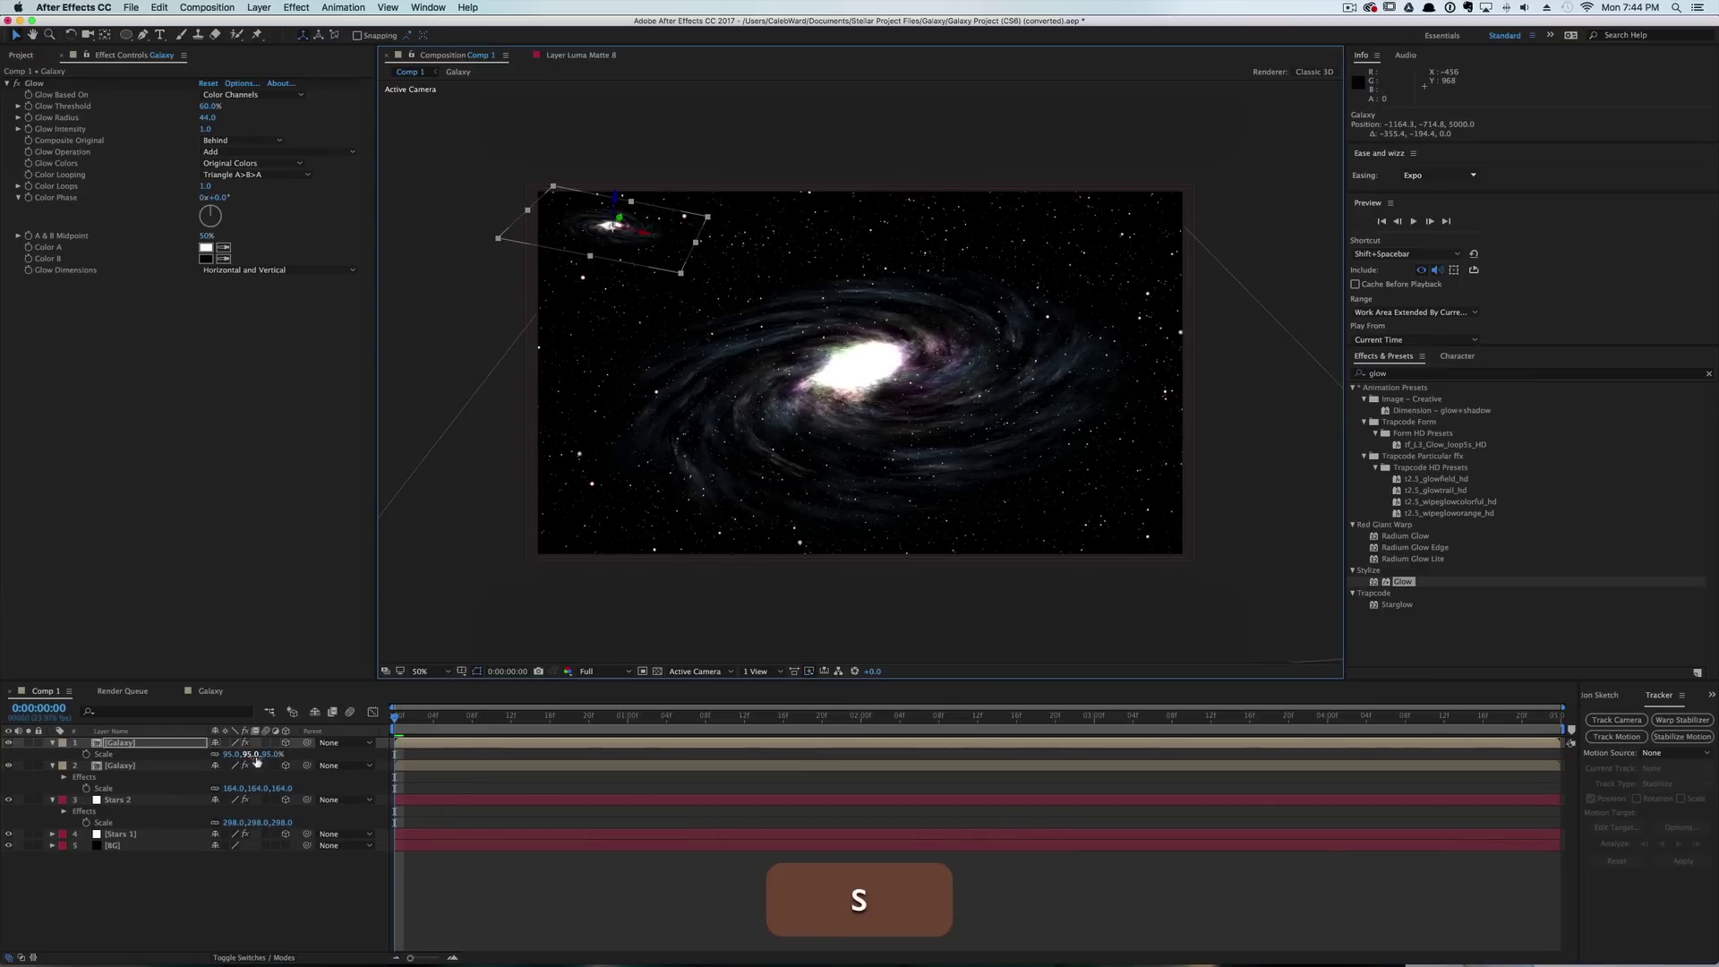
{"action": "left_click_drag", "start_coordinate": [256, 760], "coordinate": [229, 759]}
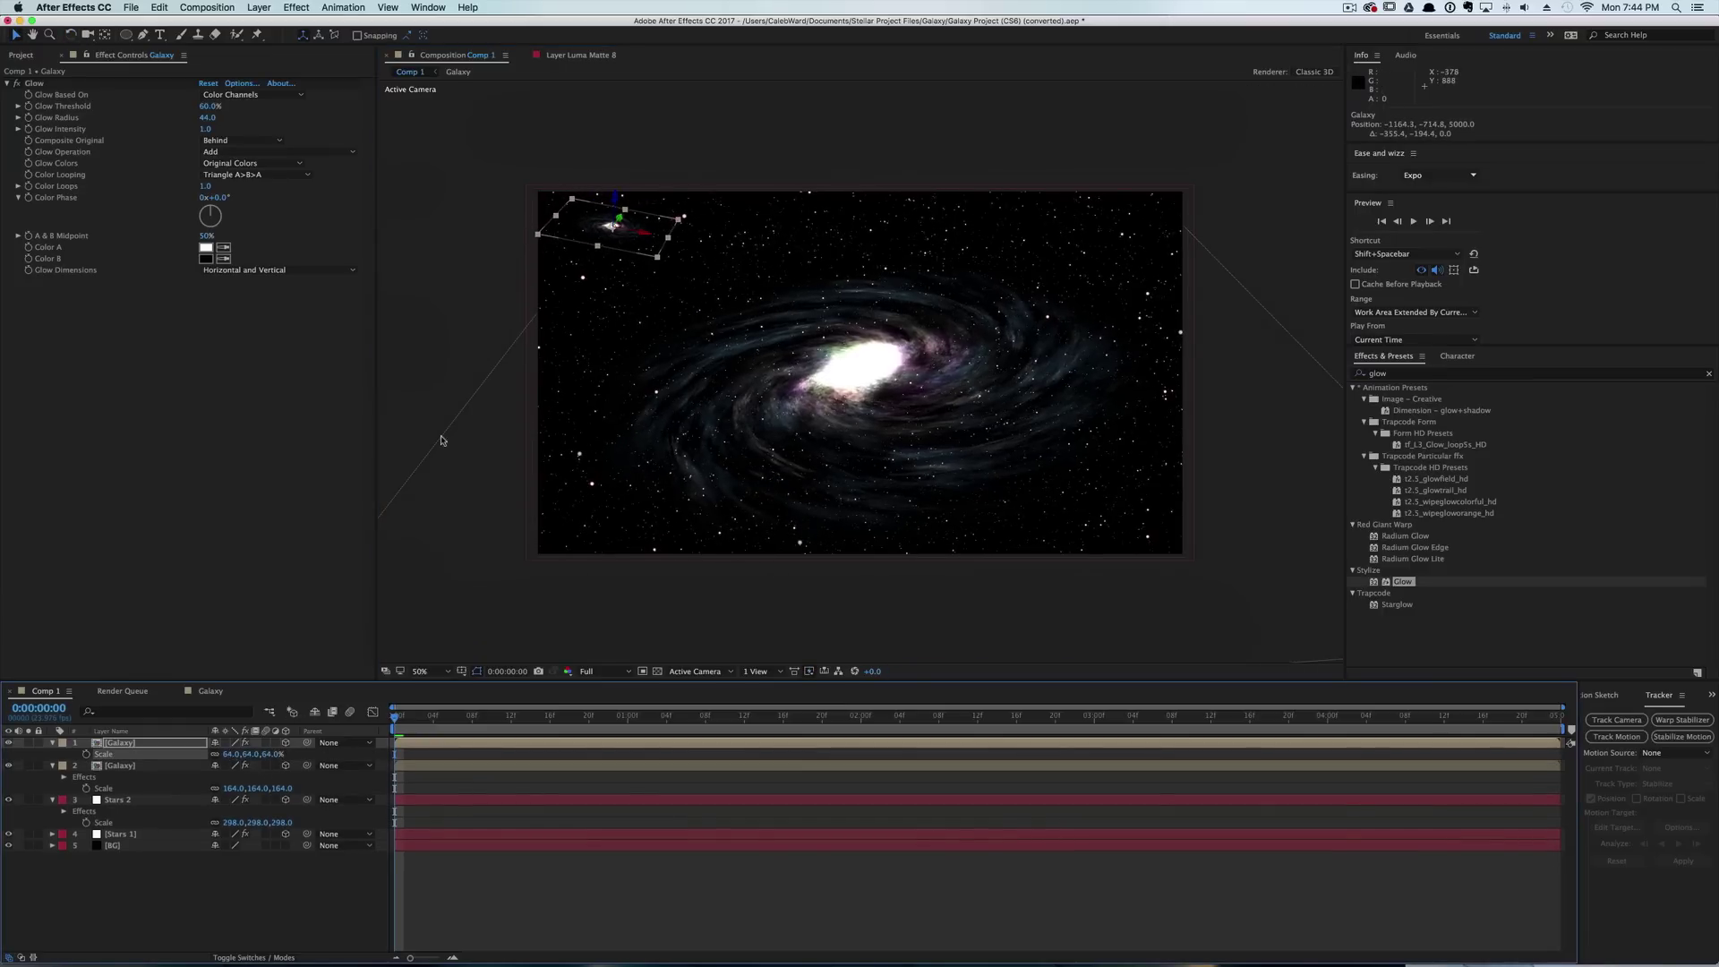
{"action": "key", "text": "v"}
{"action": "left_click", "coordinate": [484, 358]}
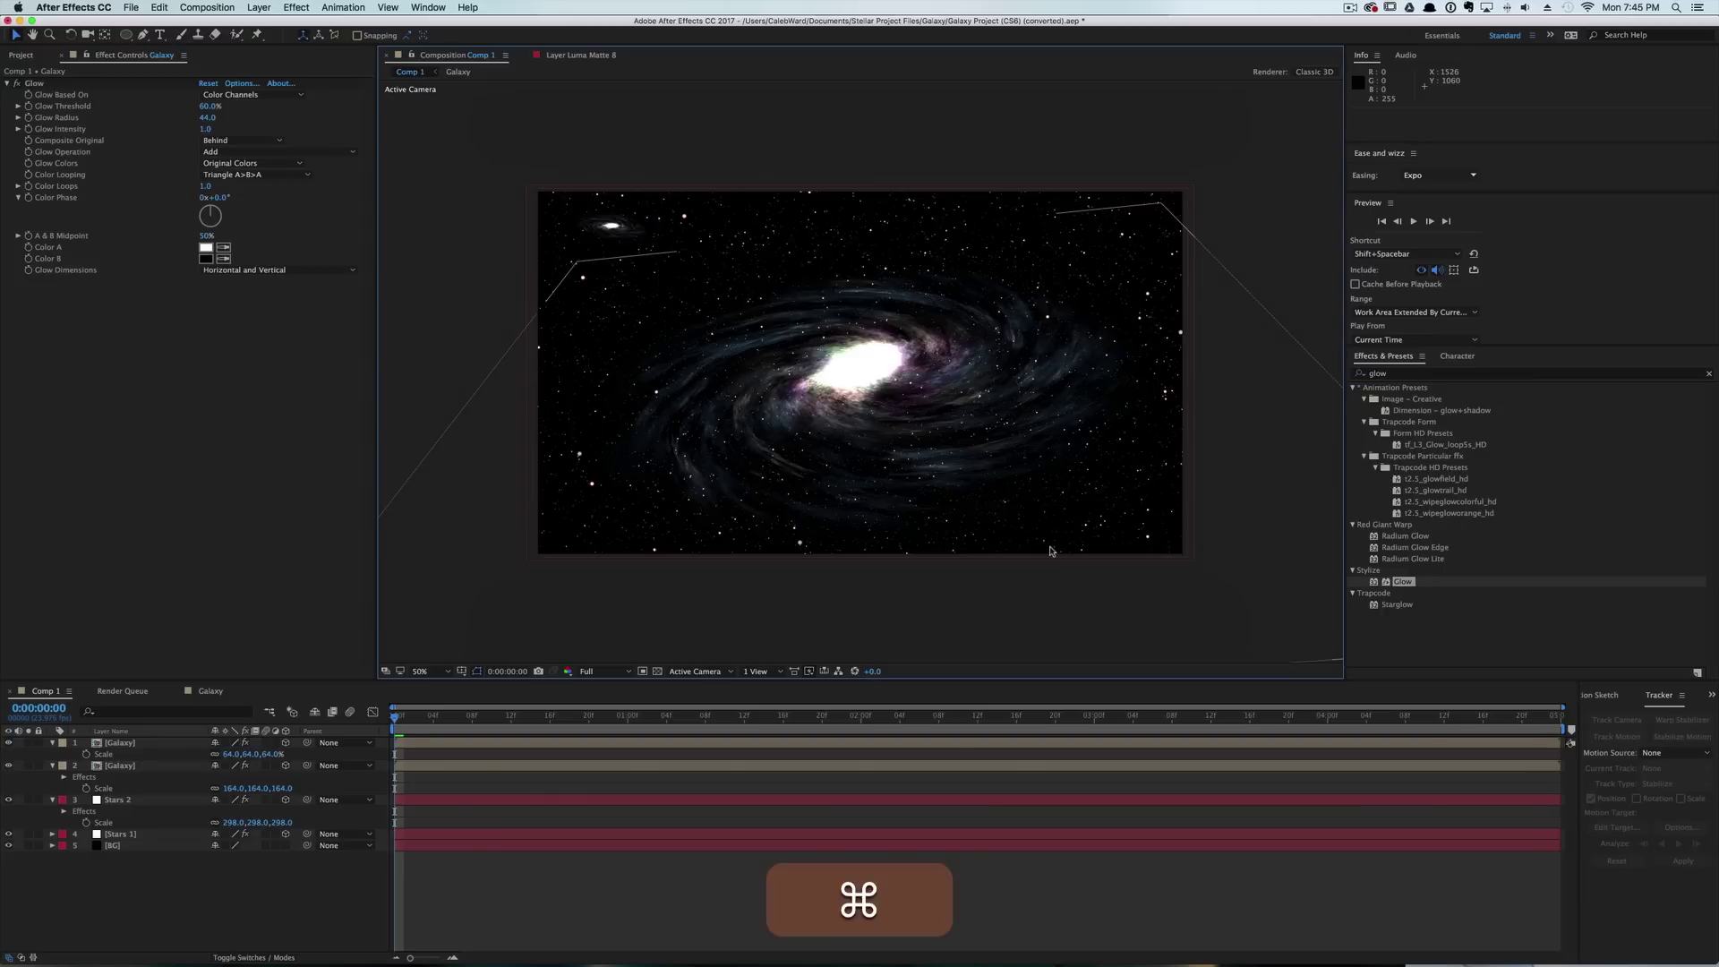
Create a white 1920 x 1080 px solid named Gradient.
{"action": "key", "text": "super+y"}
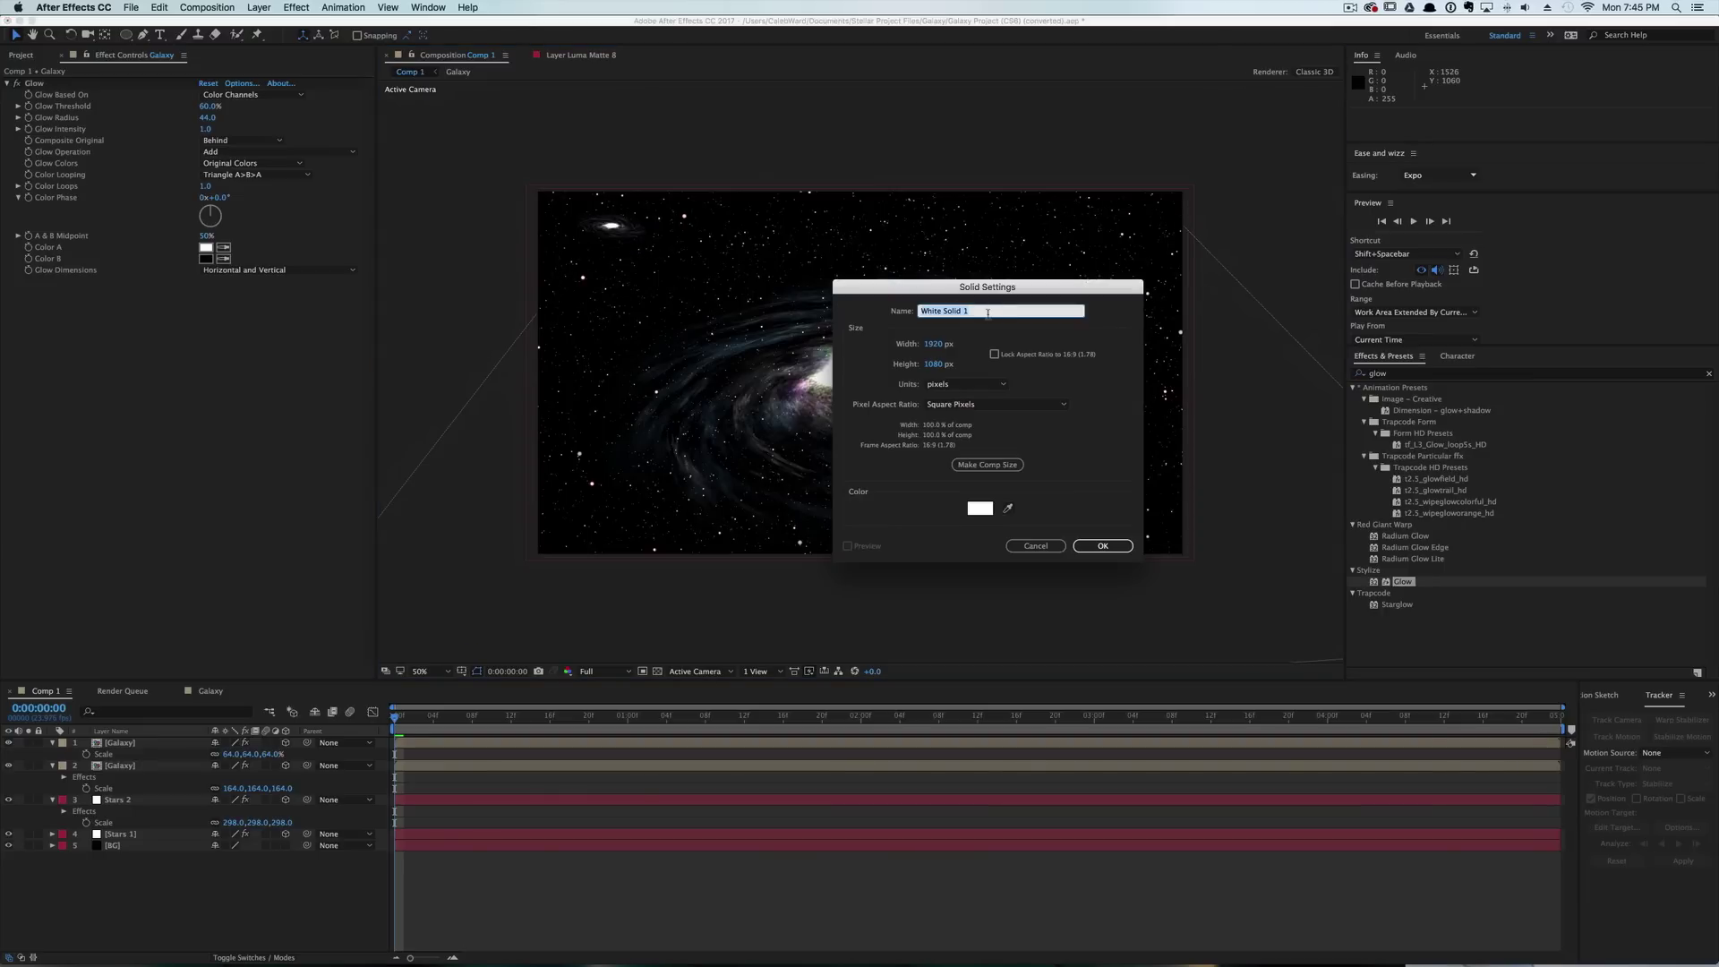
{"action": "type", "text": "Gradient"}
{"action": "left_click", "coordinate": [1103, 546]}
Apply the Gradient Ramp effect to the Gradient layer and place the layer below both Galaxy layers, above Stars 2.
{"action": "key", "text": "super+5"}
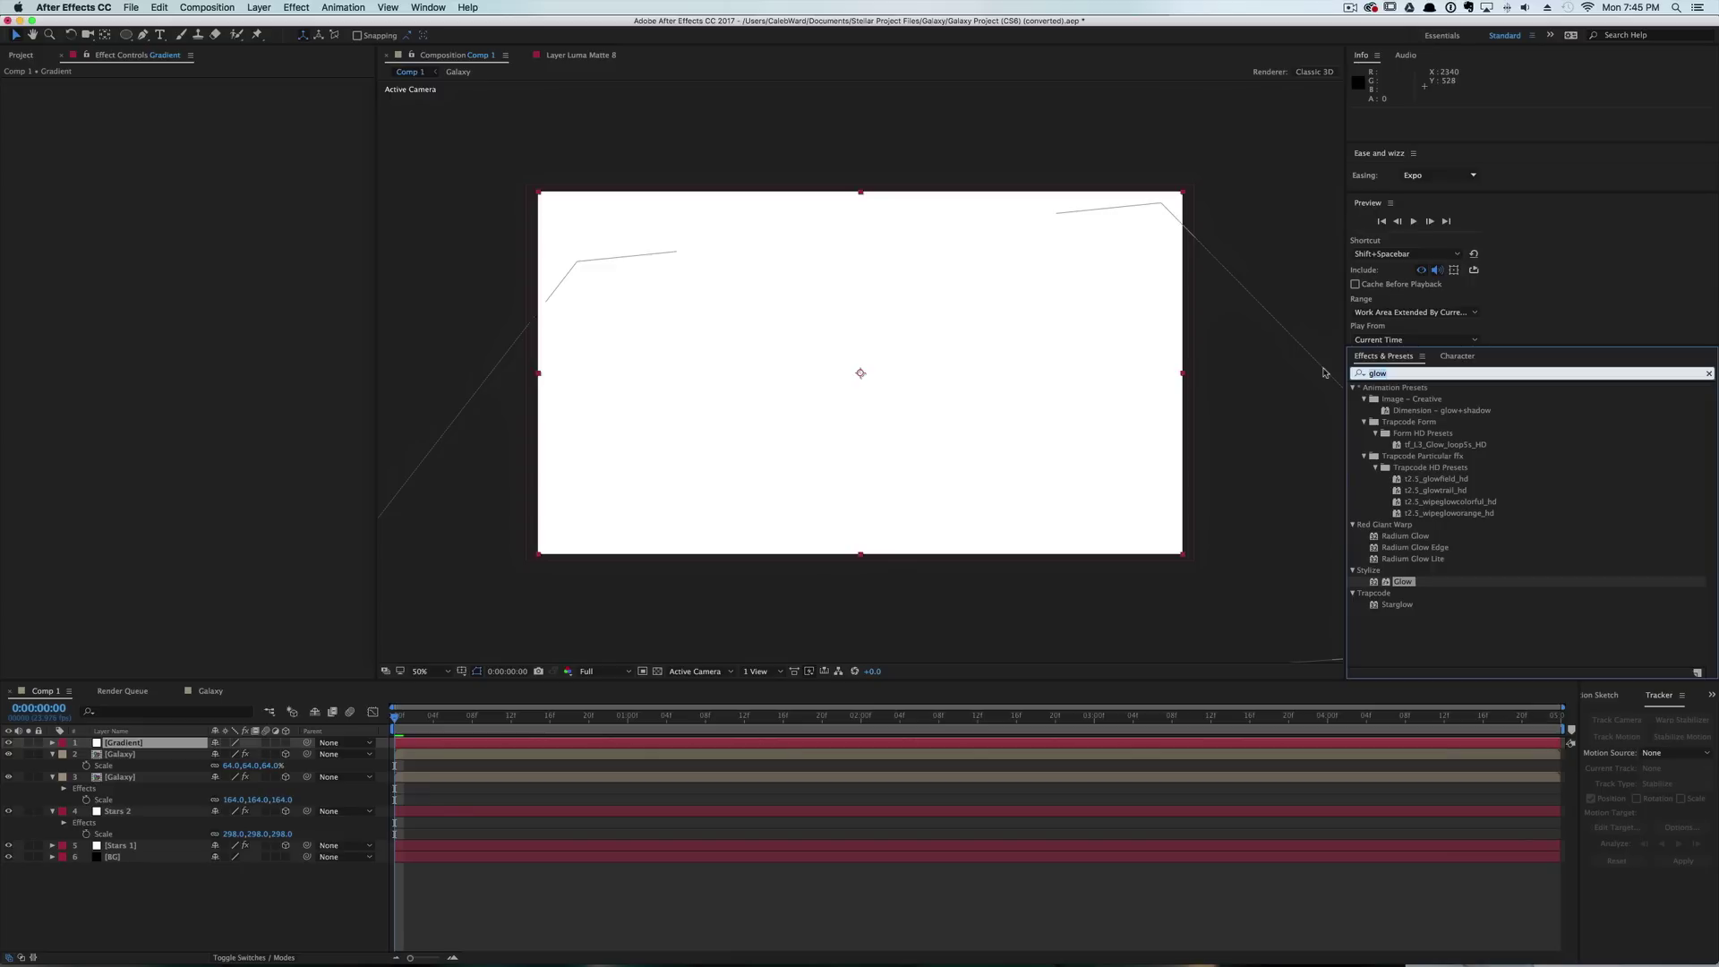
{"action": "key", "text": "shift"}
{"action": "type", "text": "Ramp"}
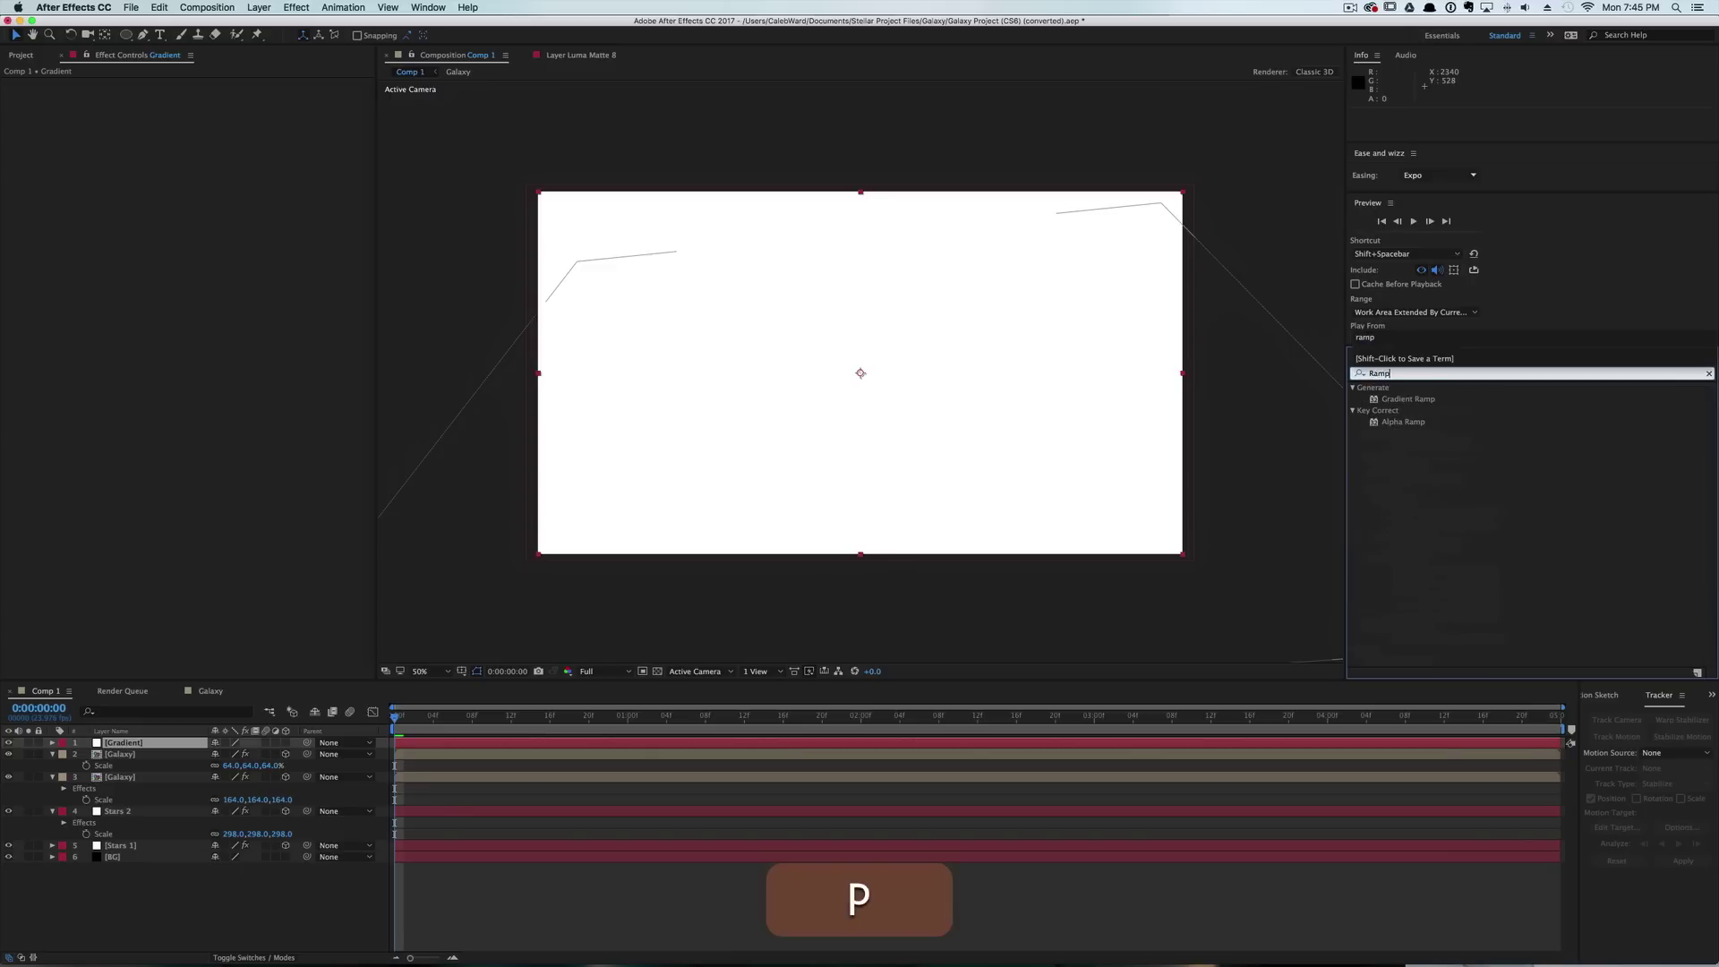
{"action": "left_click_drag", "start_coordinate": [1417, 404], "coordinate": [937, 414]}
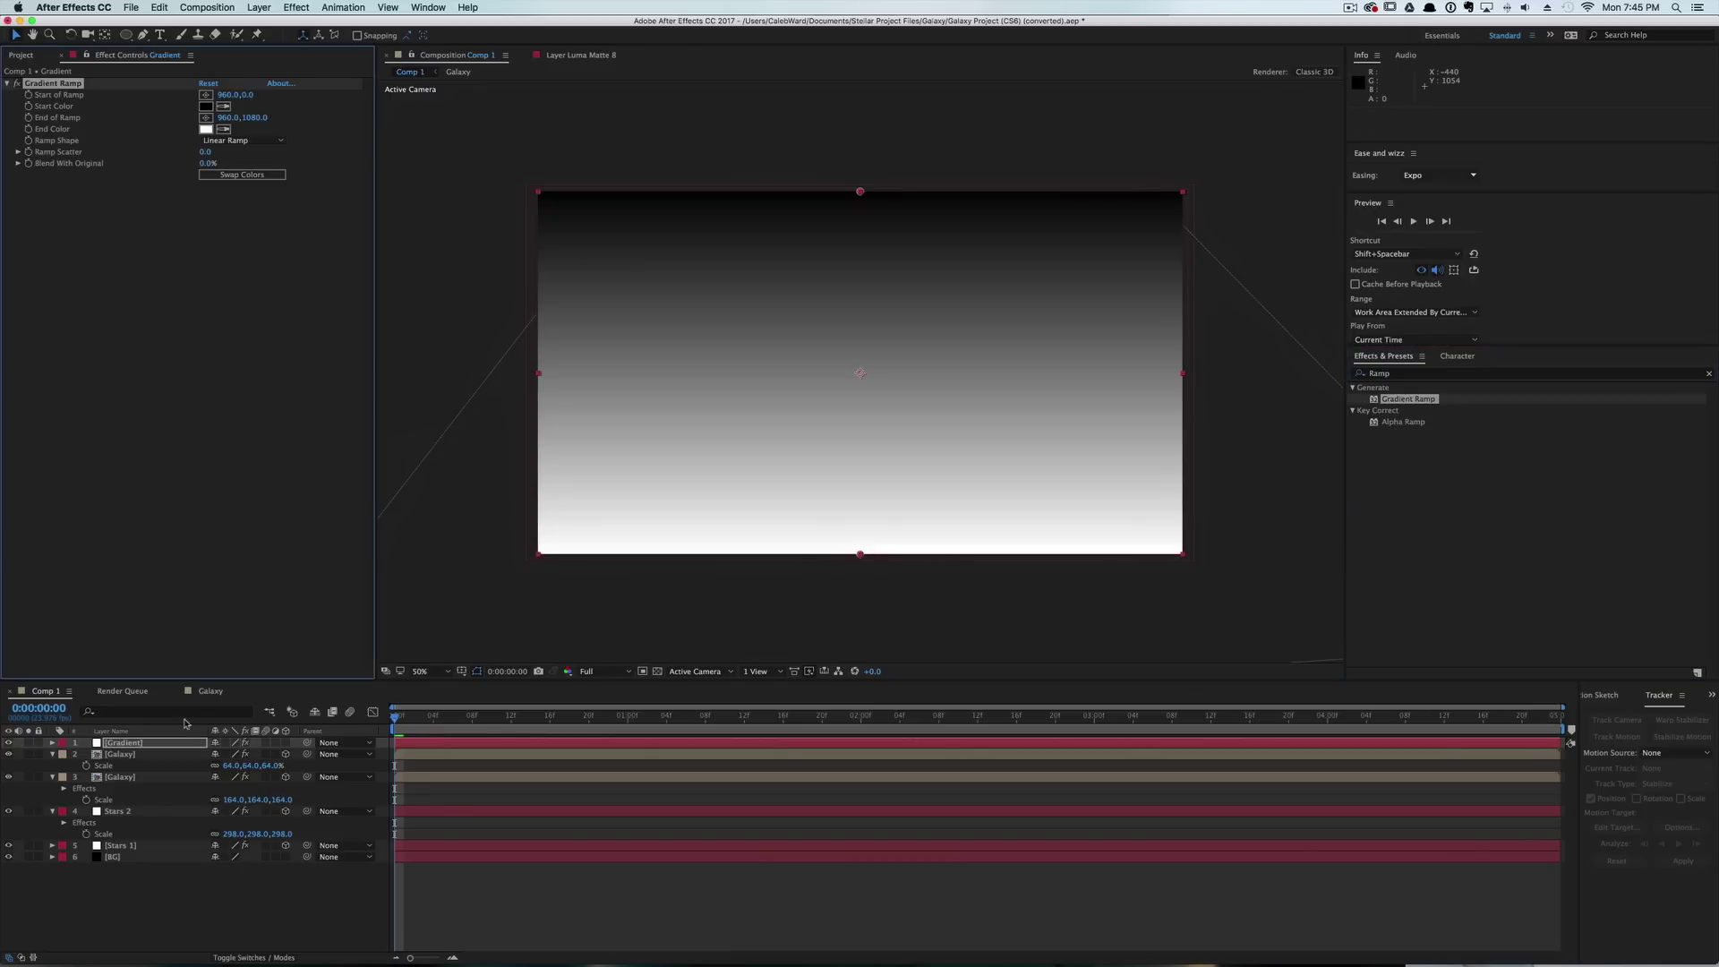
{"action": "left_click_drag", "start_coordinate": [172, 746], "coordinate": [179, 811]}
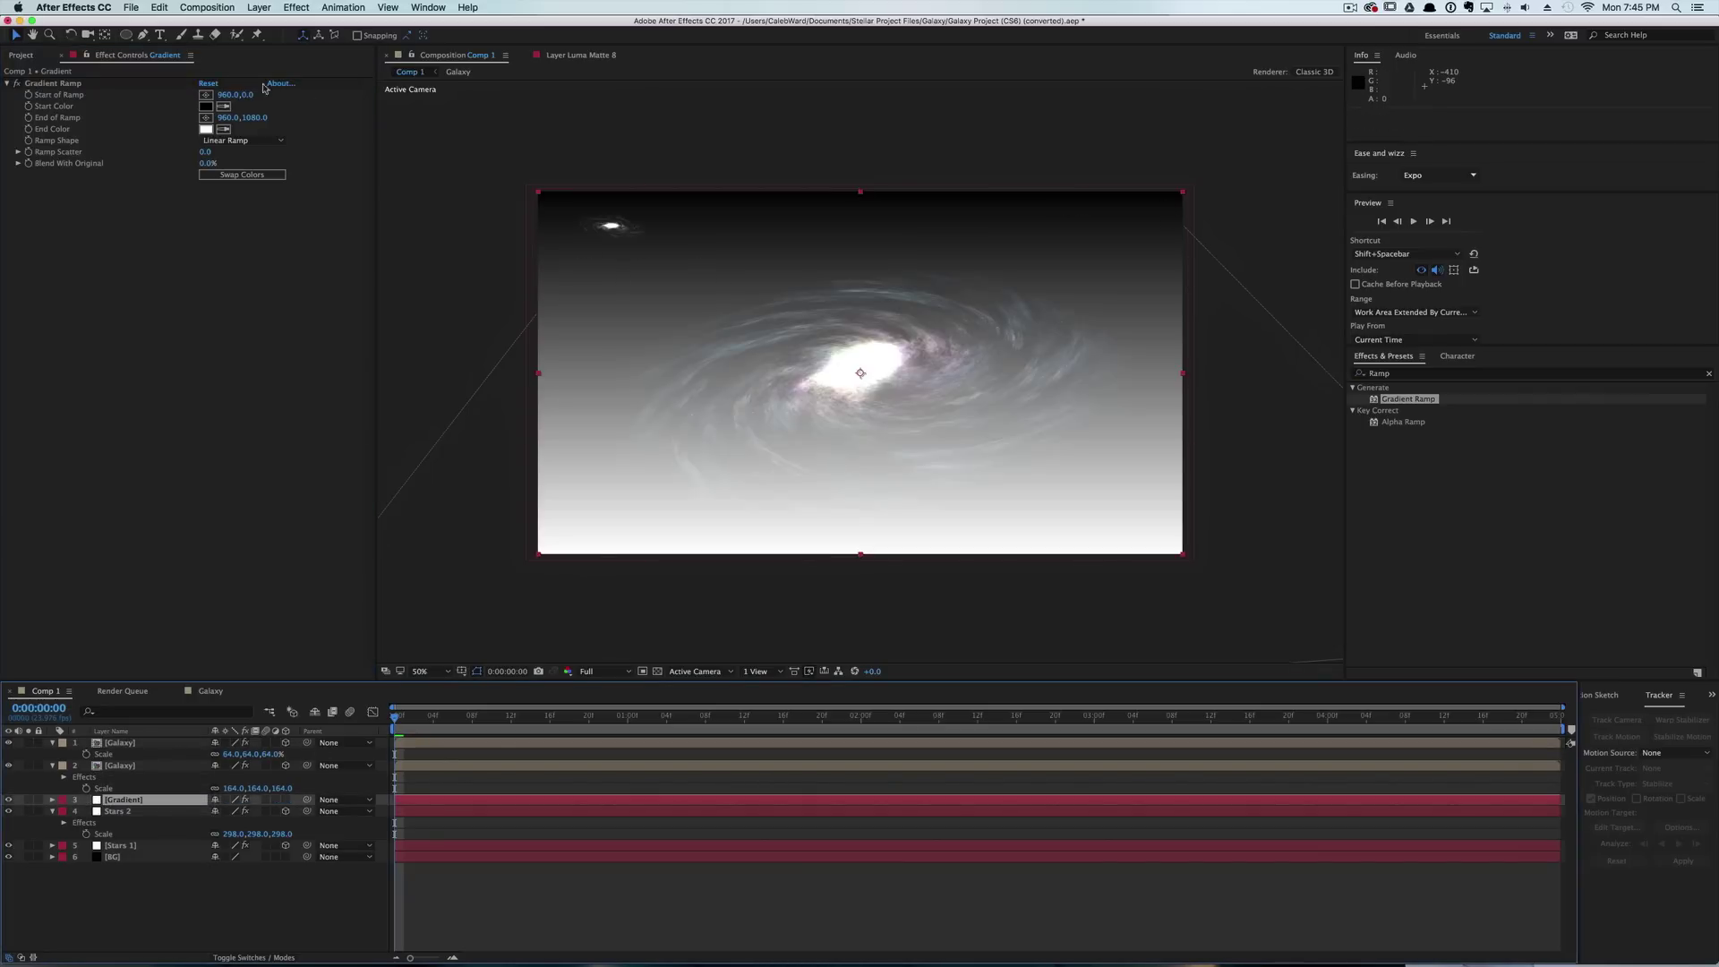
Set the ramp's start point to about 812, 254 and its end point to about 1024, 956 for a diagonal gradient.
{"action": "left_click", "coordinate": [206, 94]}
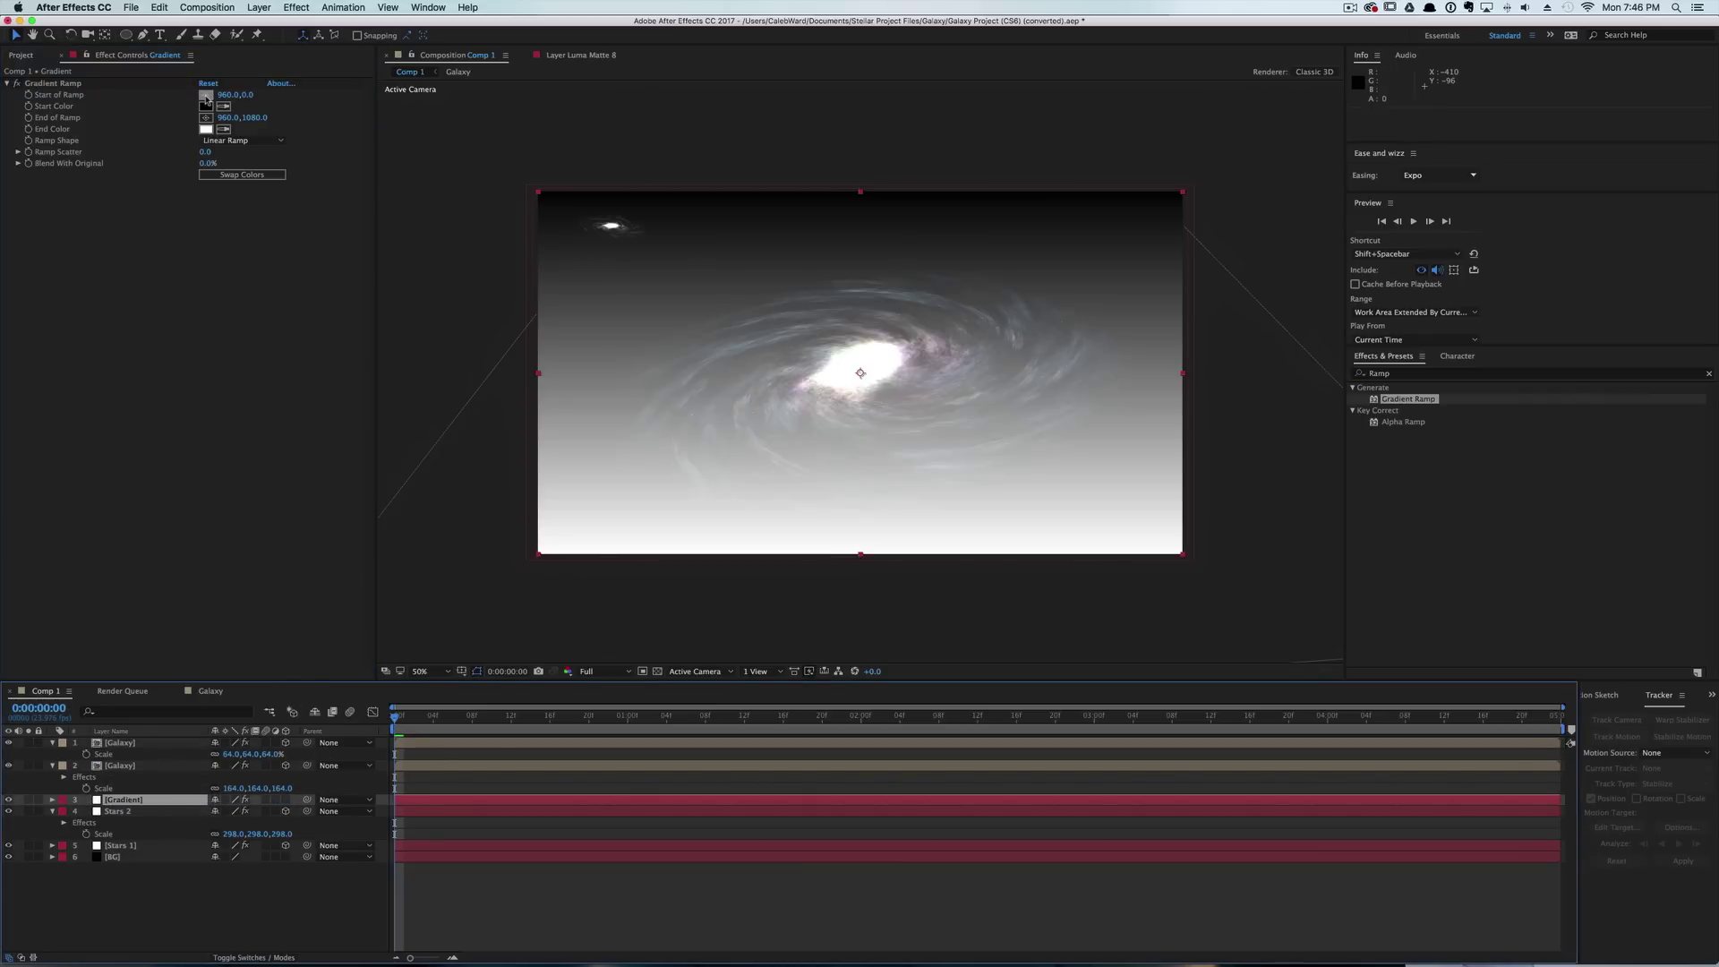
{"action": "left_click", "coordinate": [819, 288]}
{"action": "left_click_drag", "start_coordinate": [817, 287], "coordinate": [814, 283]}
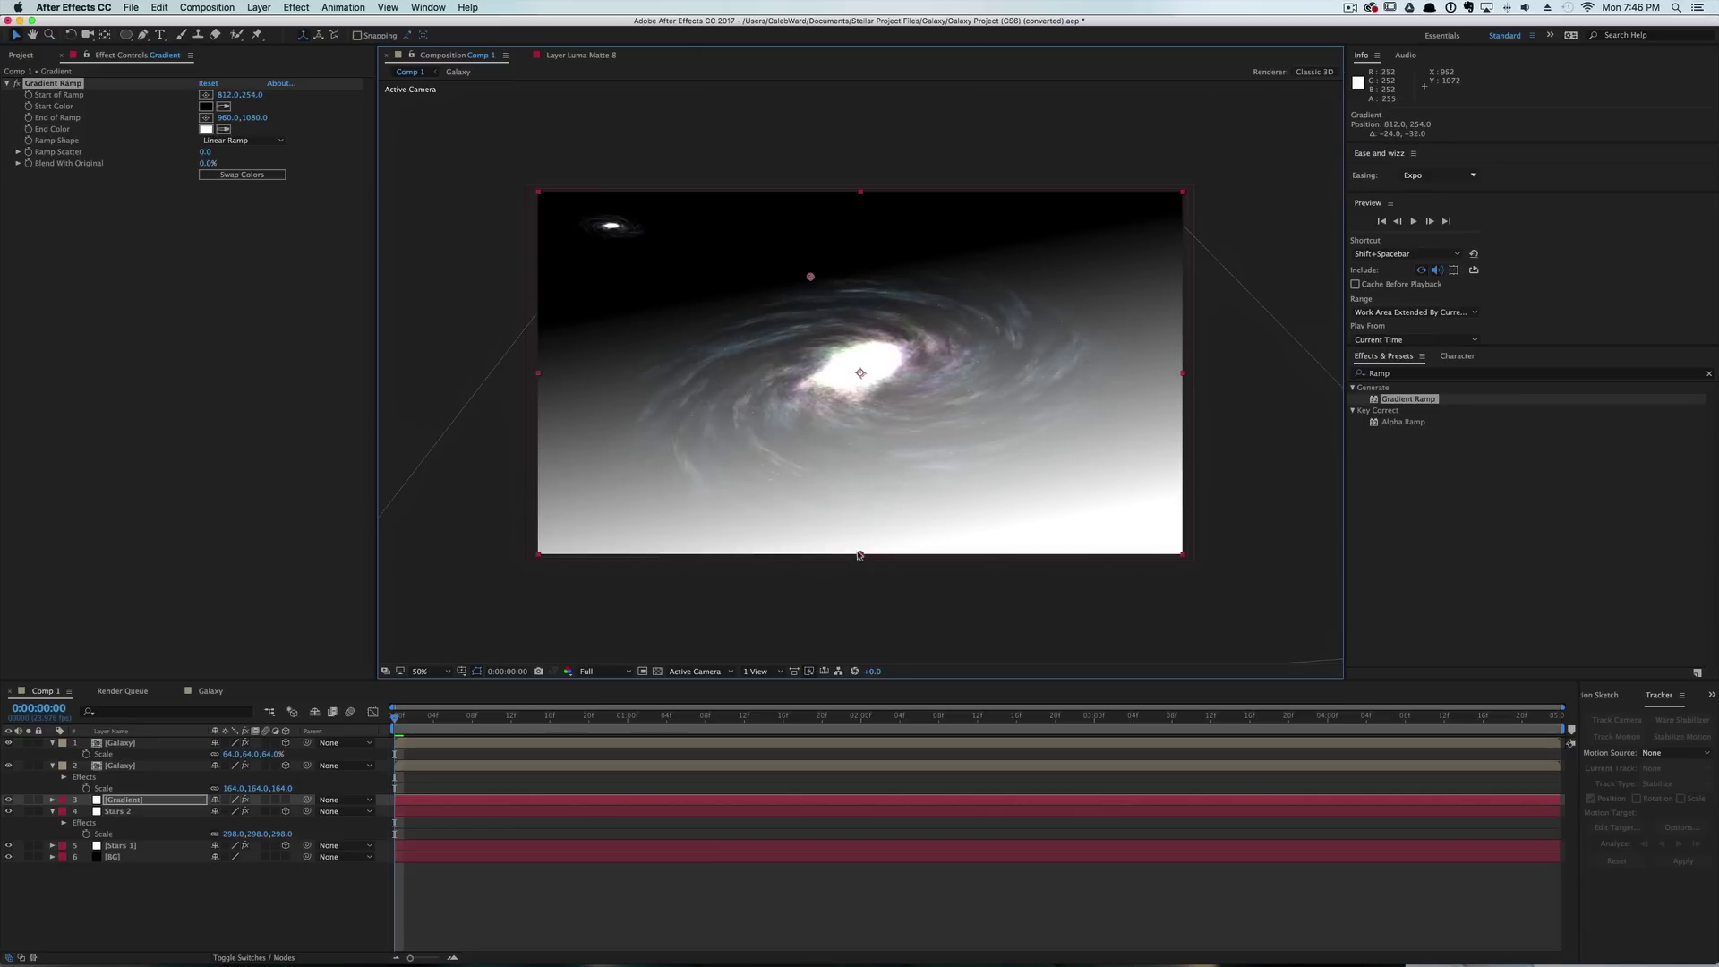
{"action": "left_click_drag", "start_coordinate": [863, 556], "coordinate": [882, 512]}
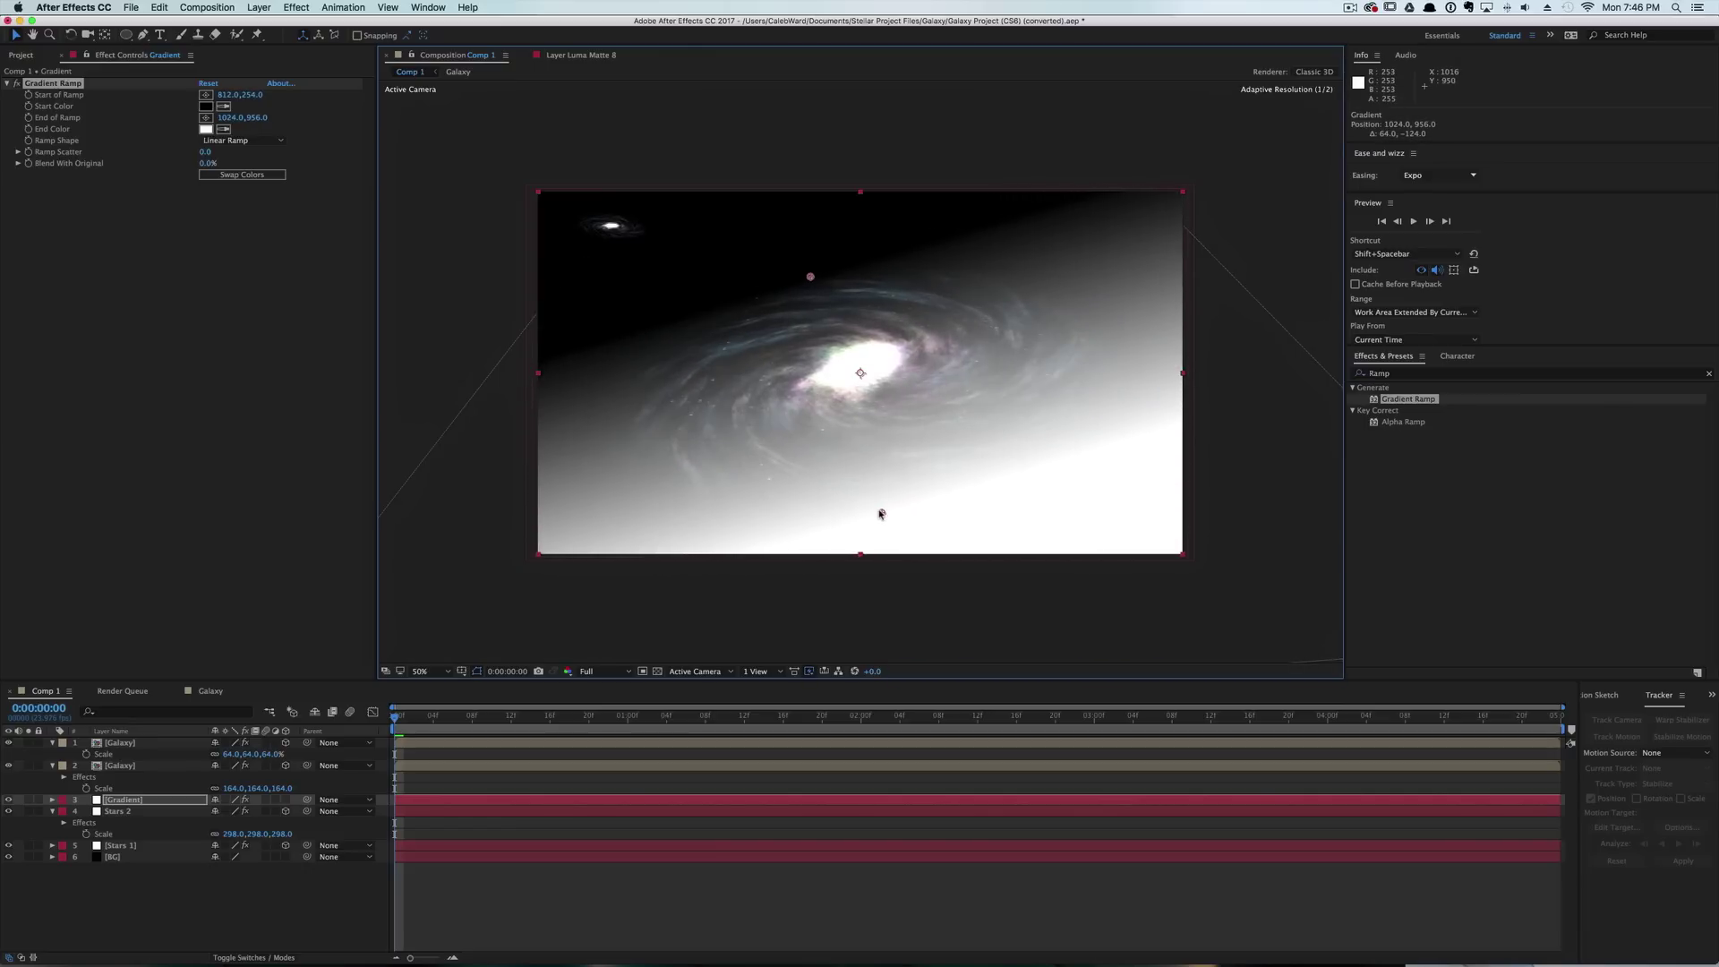
Set the ramp's start color to a muted teal-blue, about #35738C, and its end color to dark red, about #823939.
{"action": "left_click", "coordinate": [206, 107]}
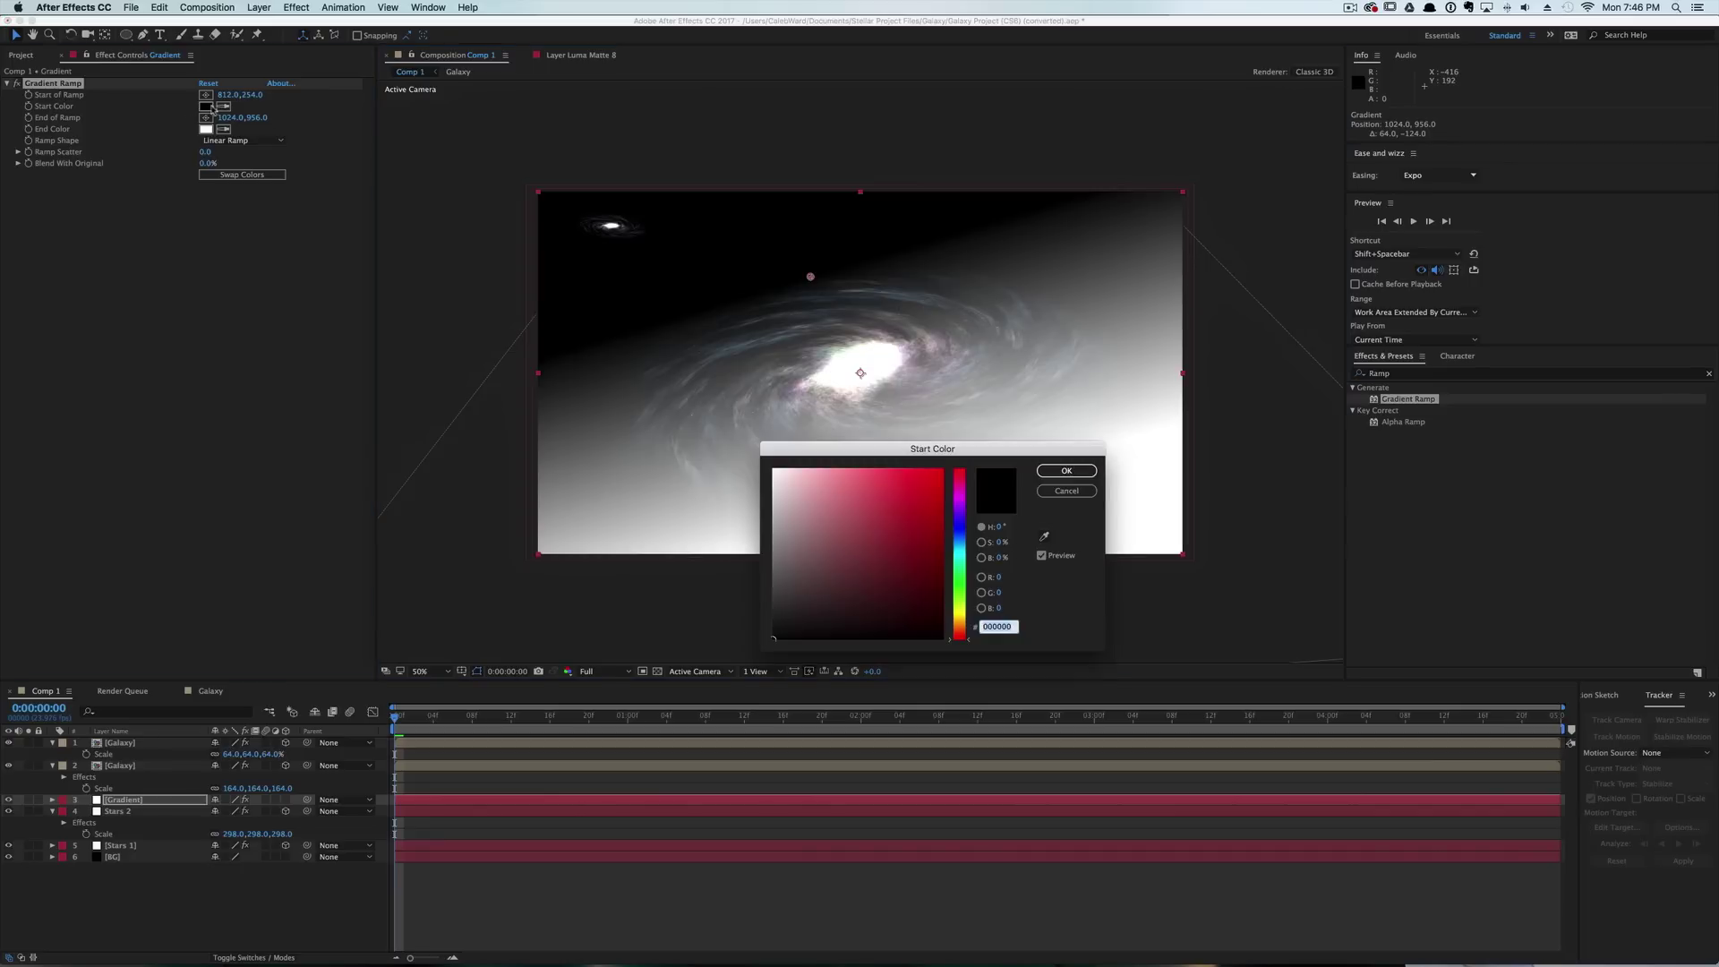
{"action": "left_click_drag", "start_coordinate": [965, 557], "coordinate": [964, 545]}
{"action": "left_click", "coordinate": [882, 544]}
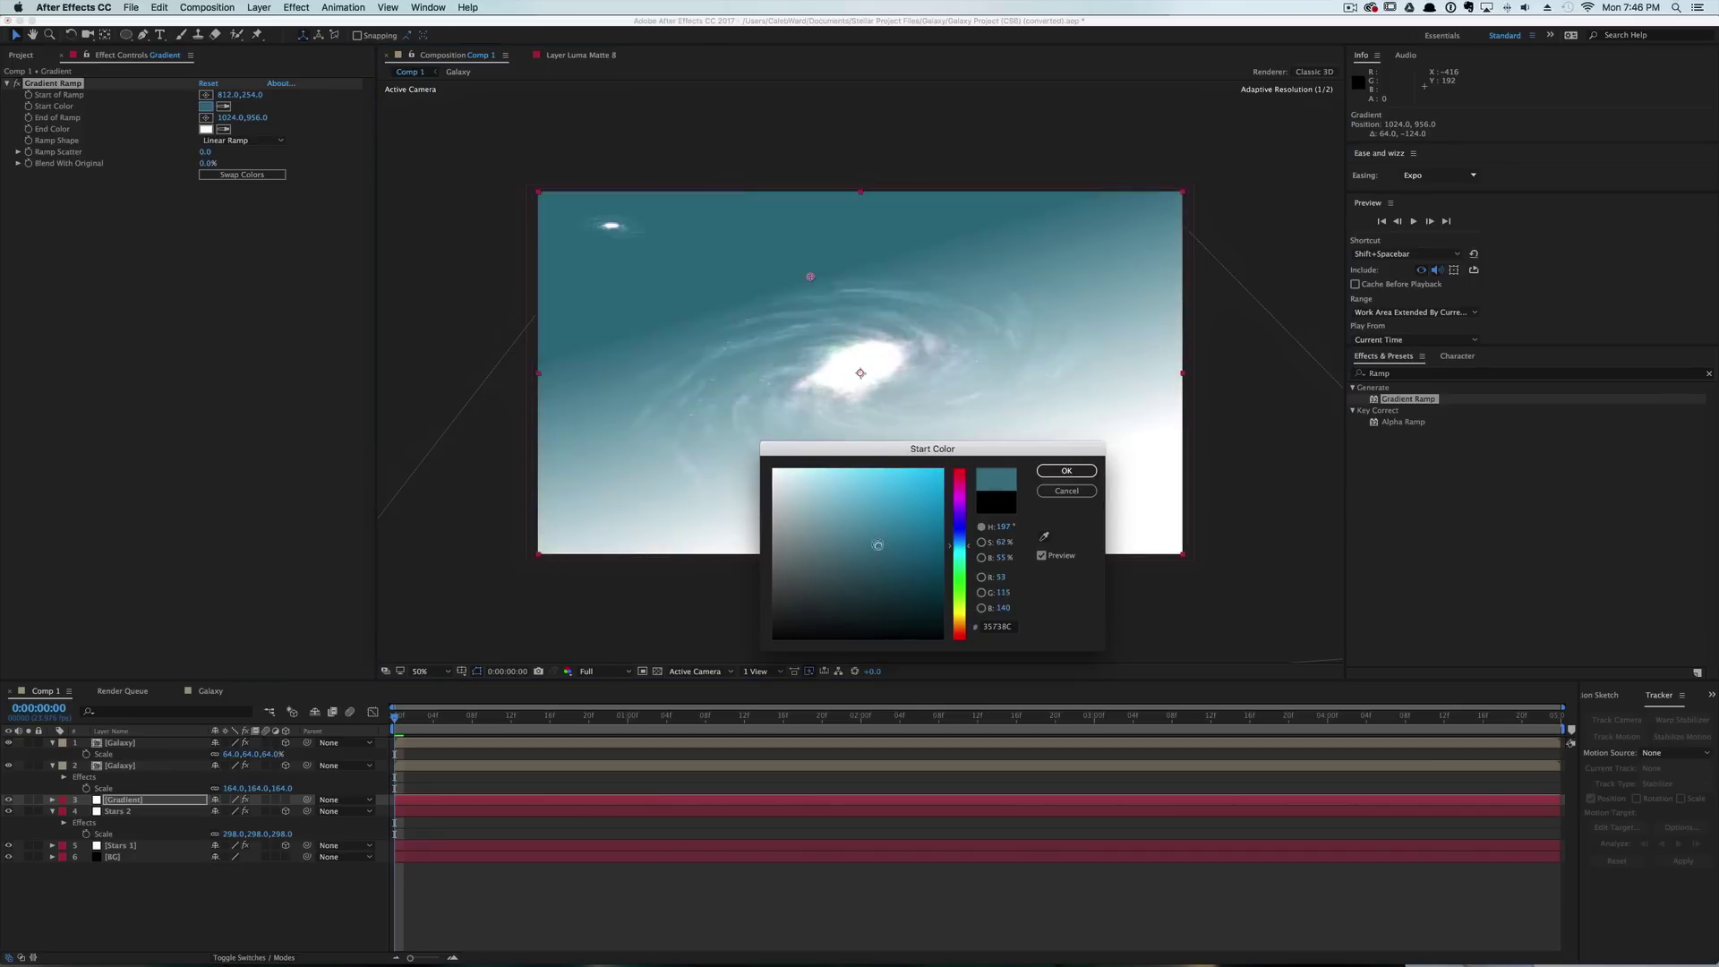
{"action": "left_click", "coordinate": [1066, 470]}
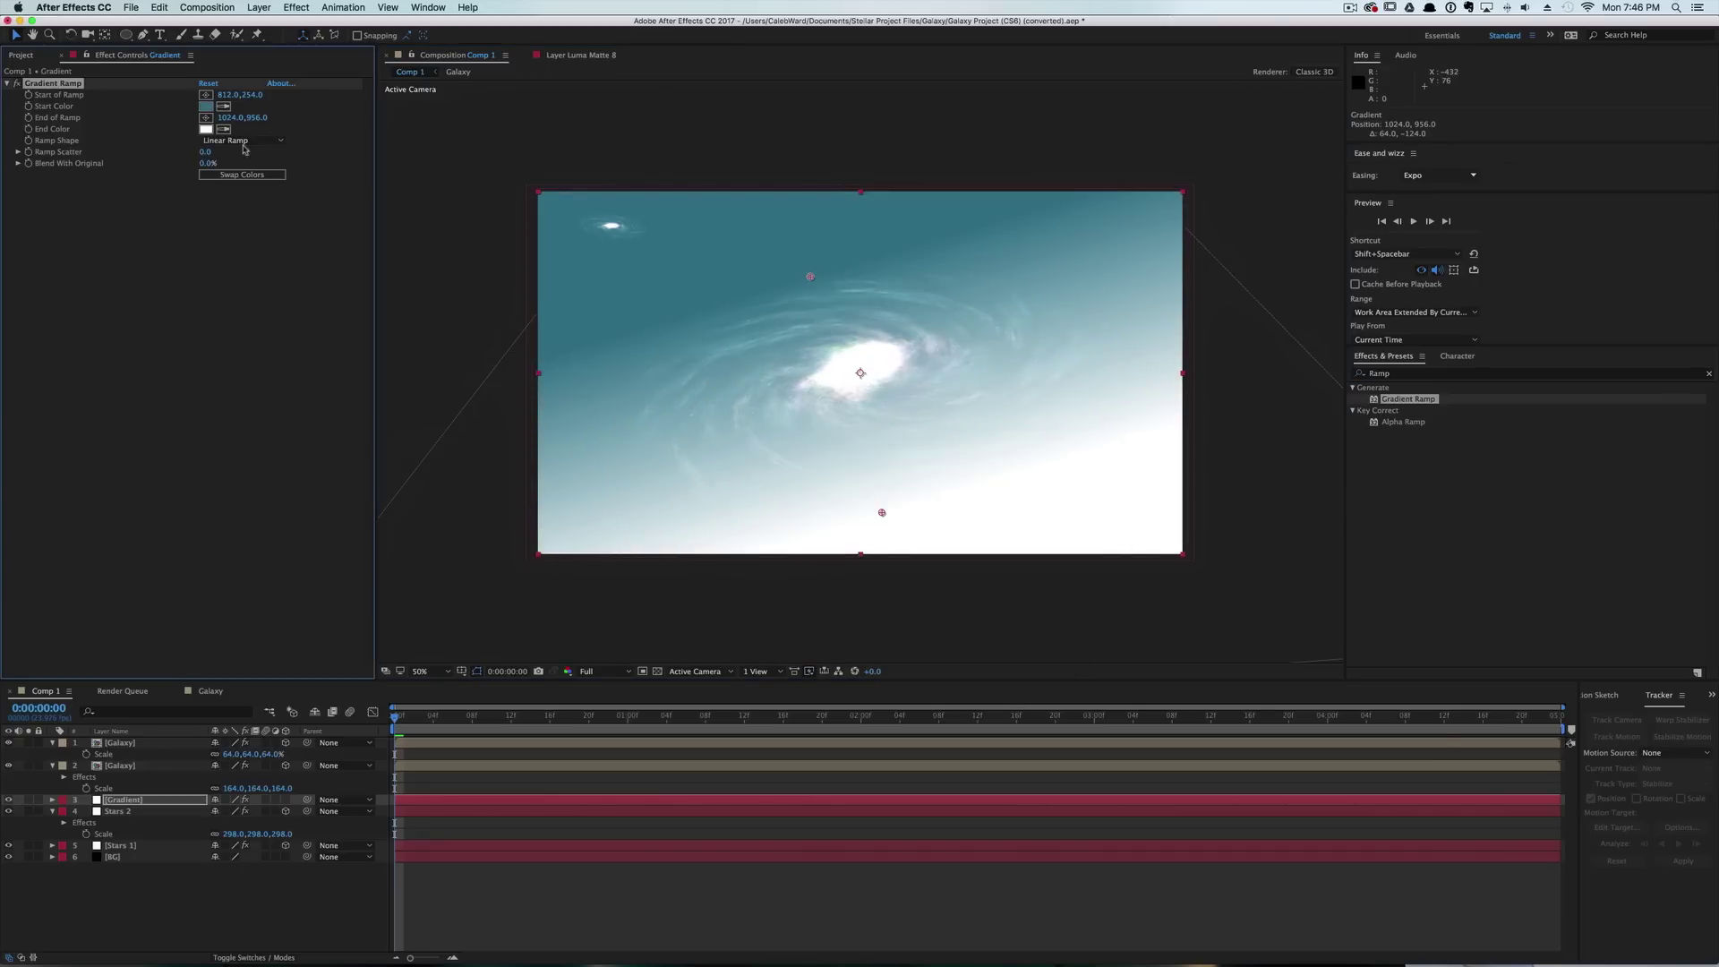
{"action": "left_click", "coordinate": [206, 129]}
{"action": "left_click_drag", "start_coordinate": [868, 603], "coordinate": [869, 552]}
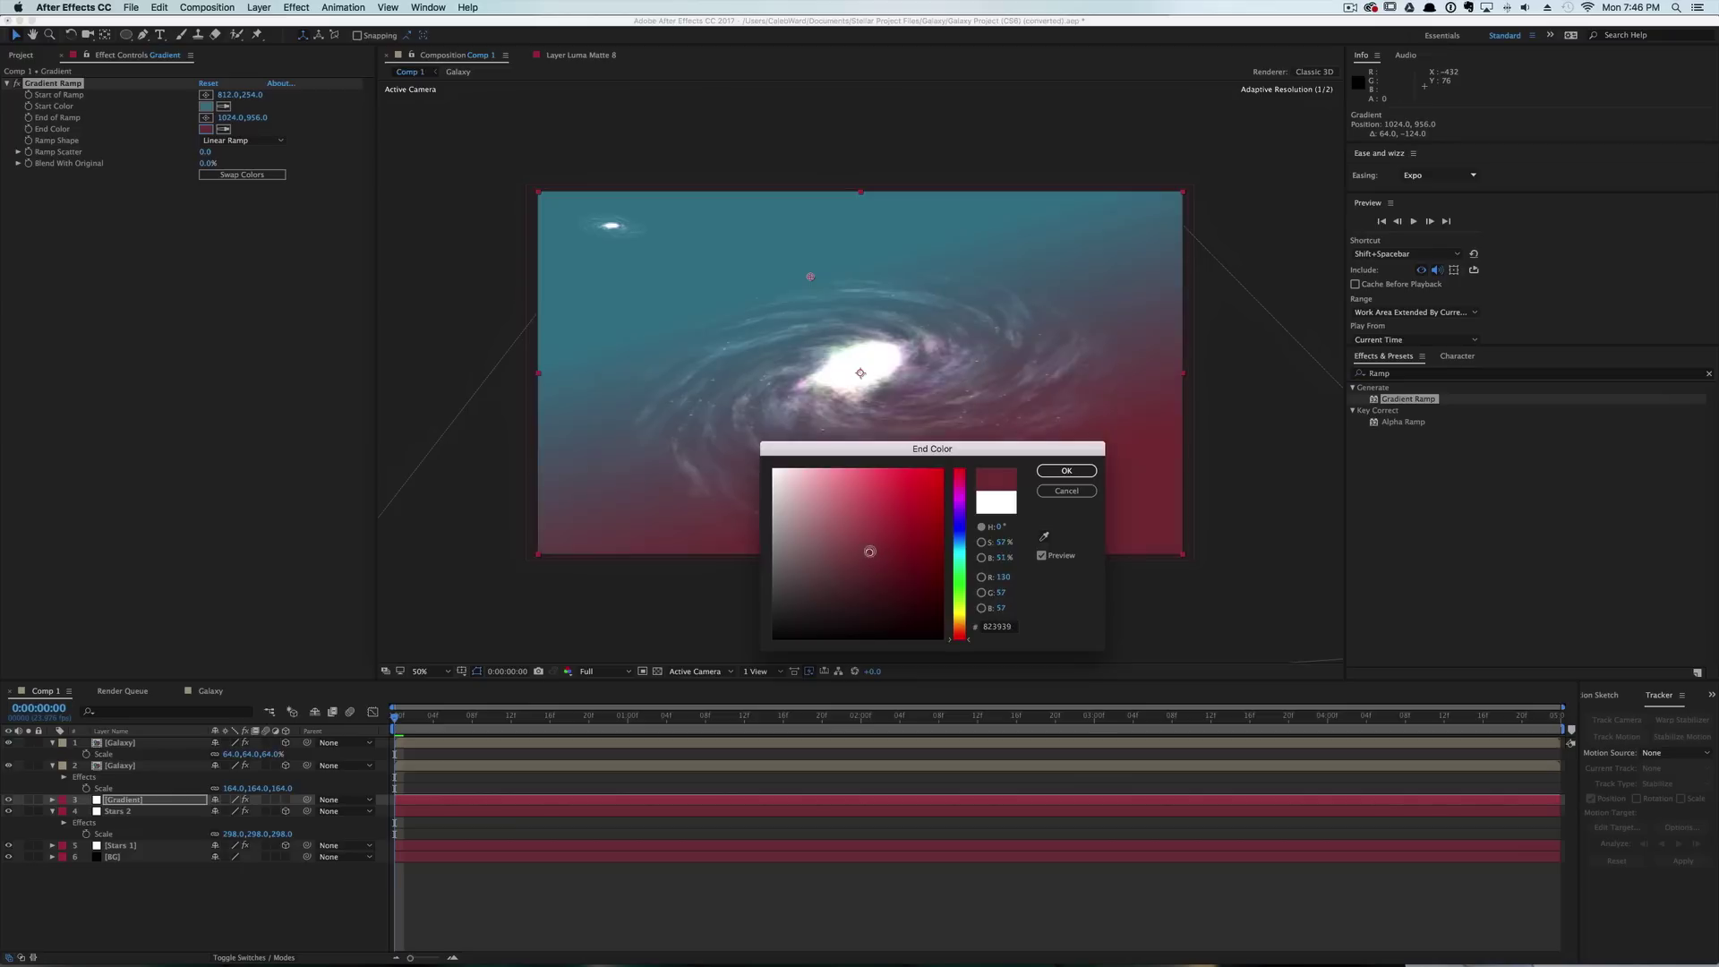
{"action": "left_click", "coordinate": [1067, 472]}
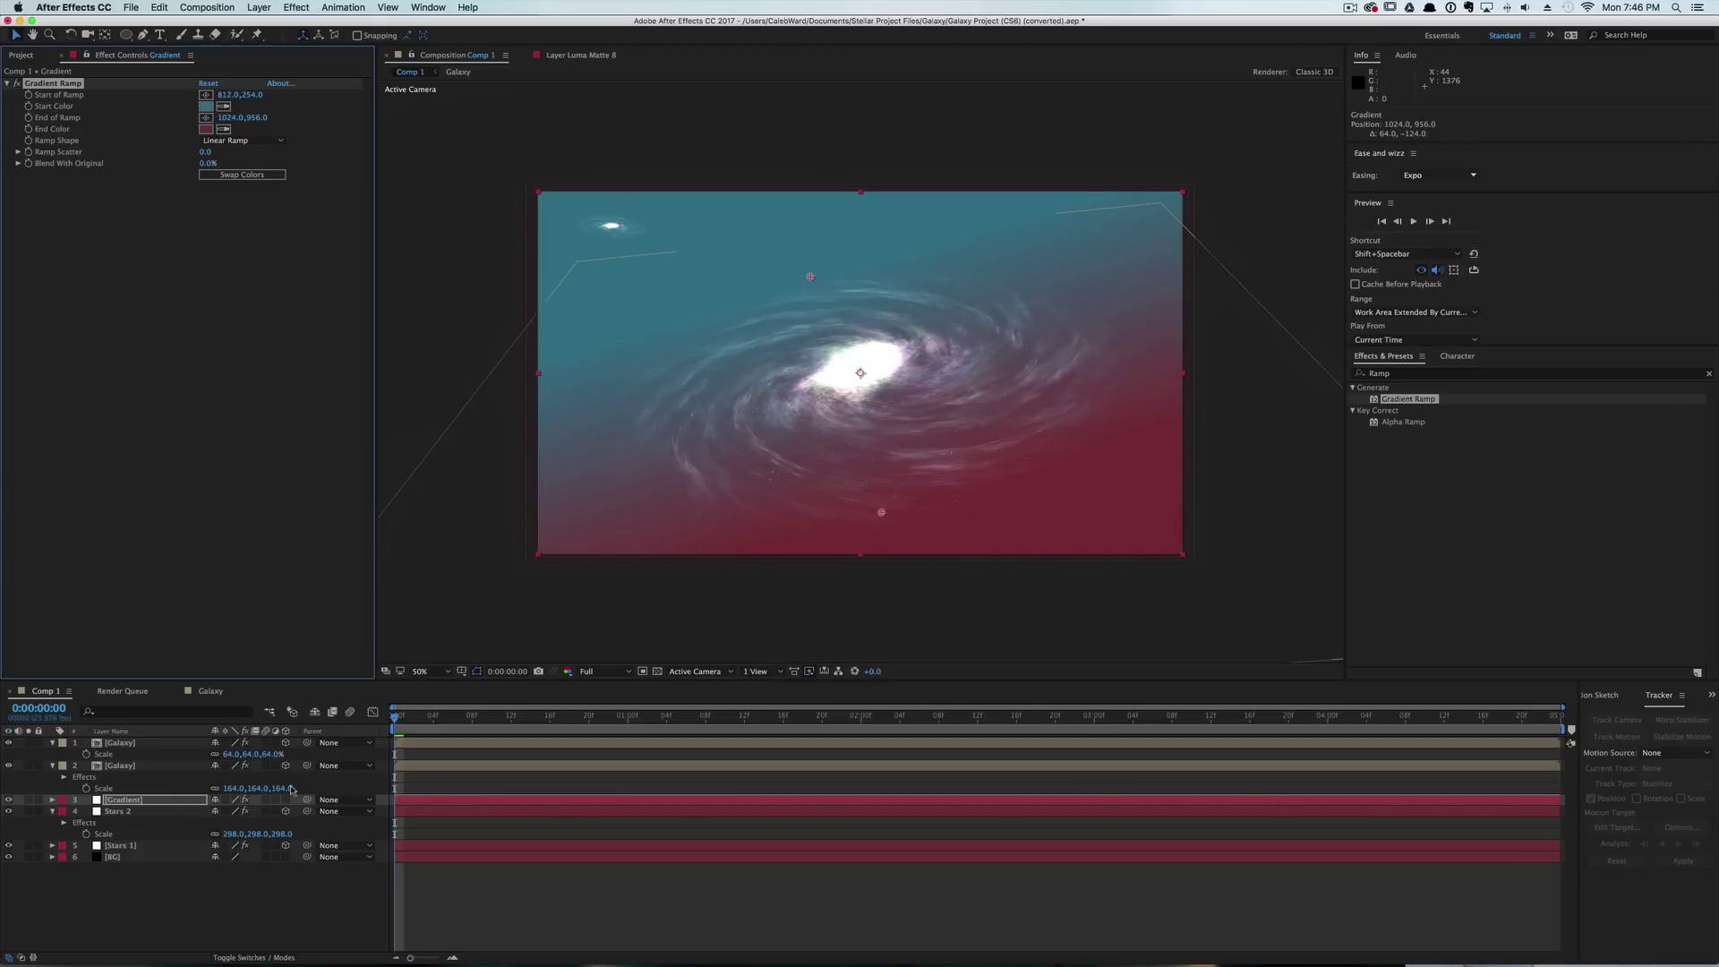
Set the Gradient layer's blending mode to Add and its opacity to 25%.
{"action": "left_click", "coordinate": [260, 958]}
{"action": "left_click", "coordinate": [251, 800]}
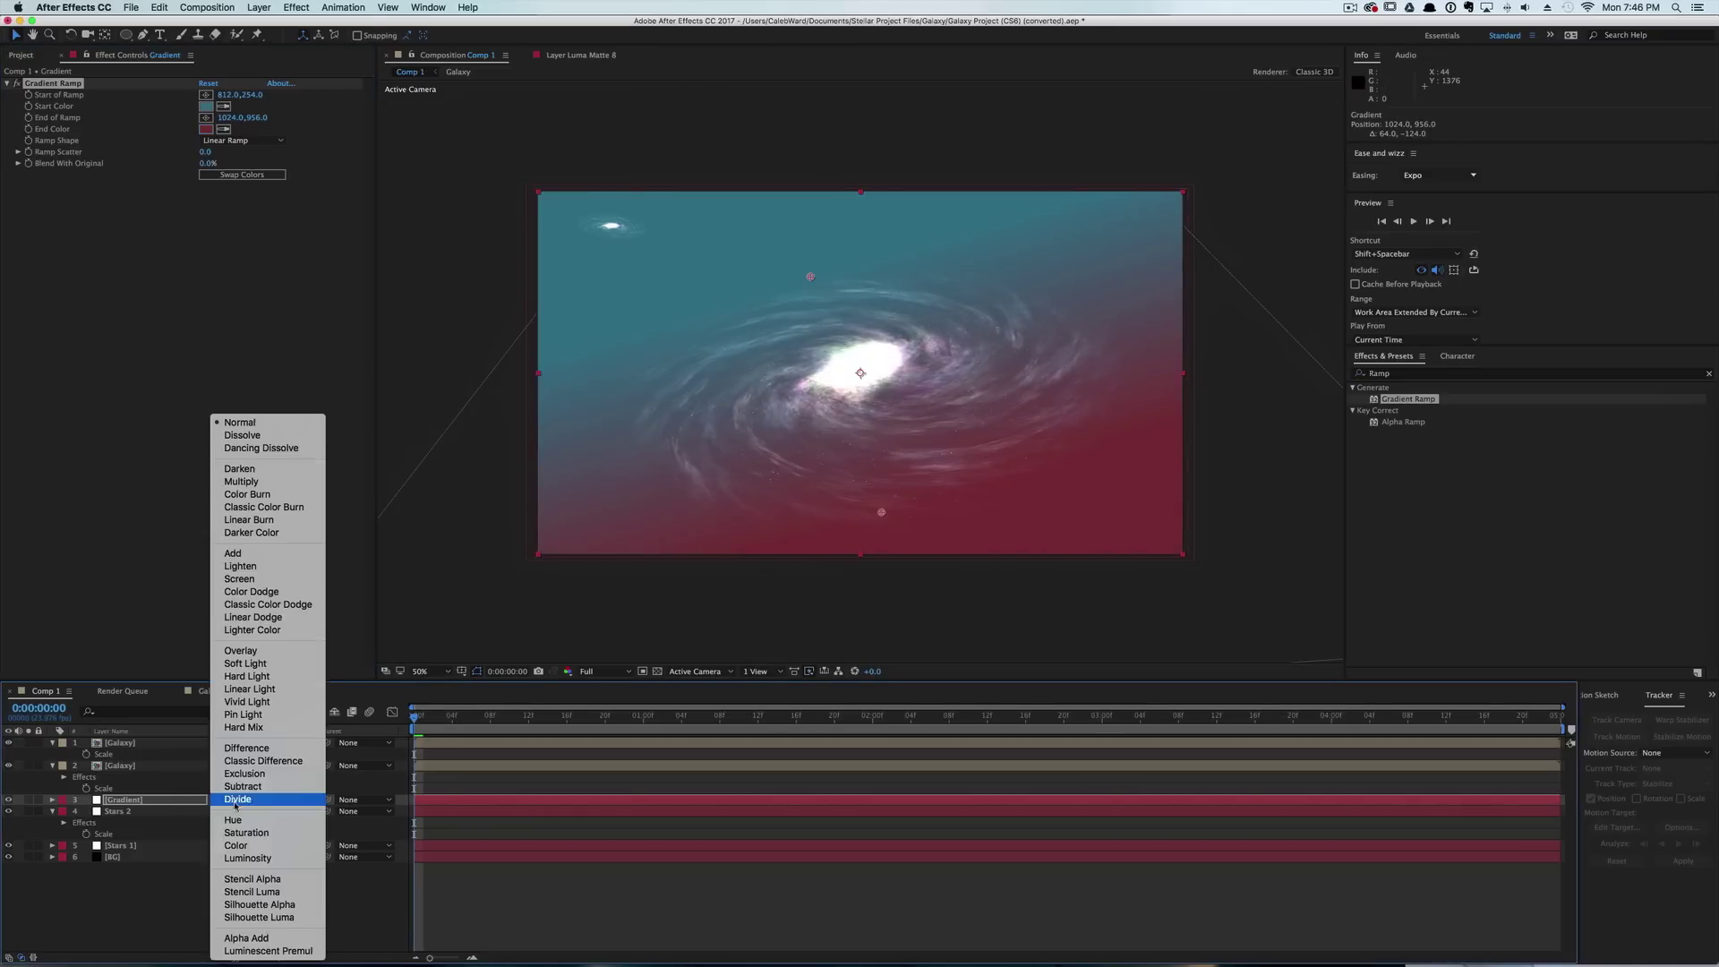
{"action": "left_click", "coordinate": [249, 555]}
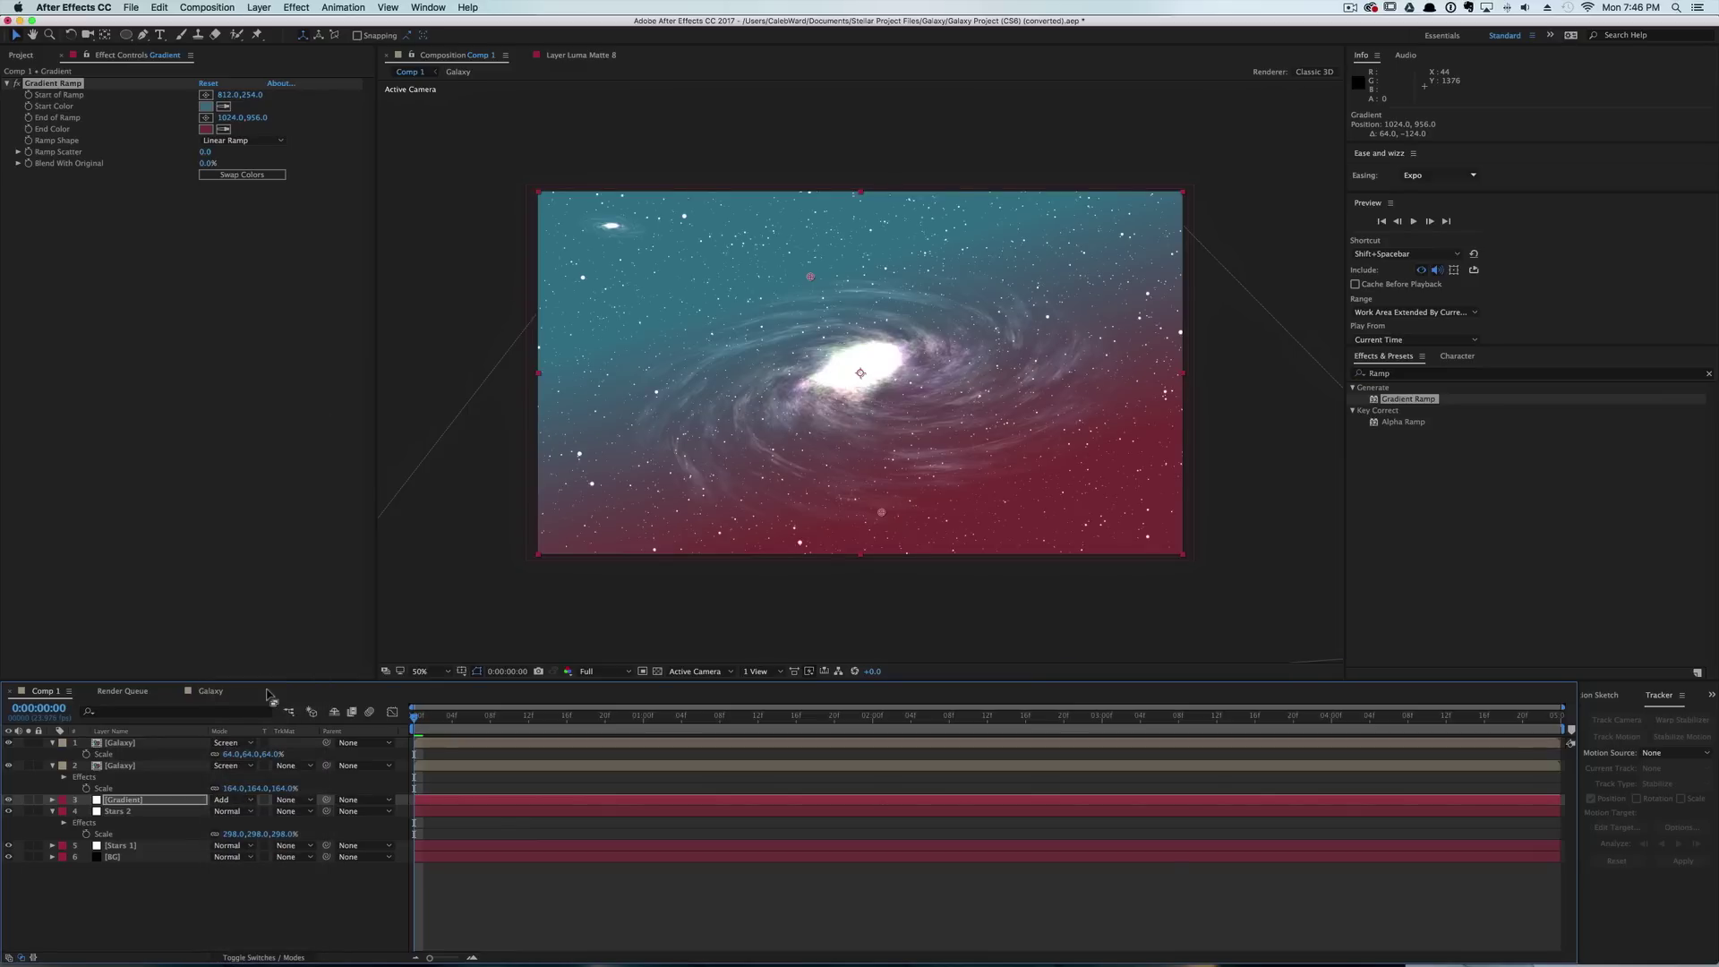
{"action": "key", "text": "t"}
{"action": "left_click", "coordinate": [222, 811]}
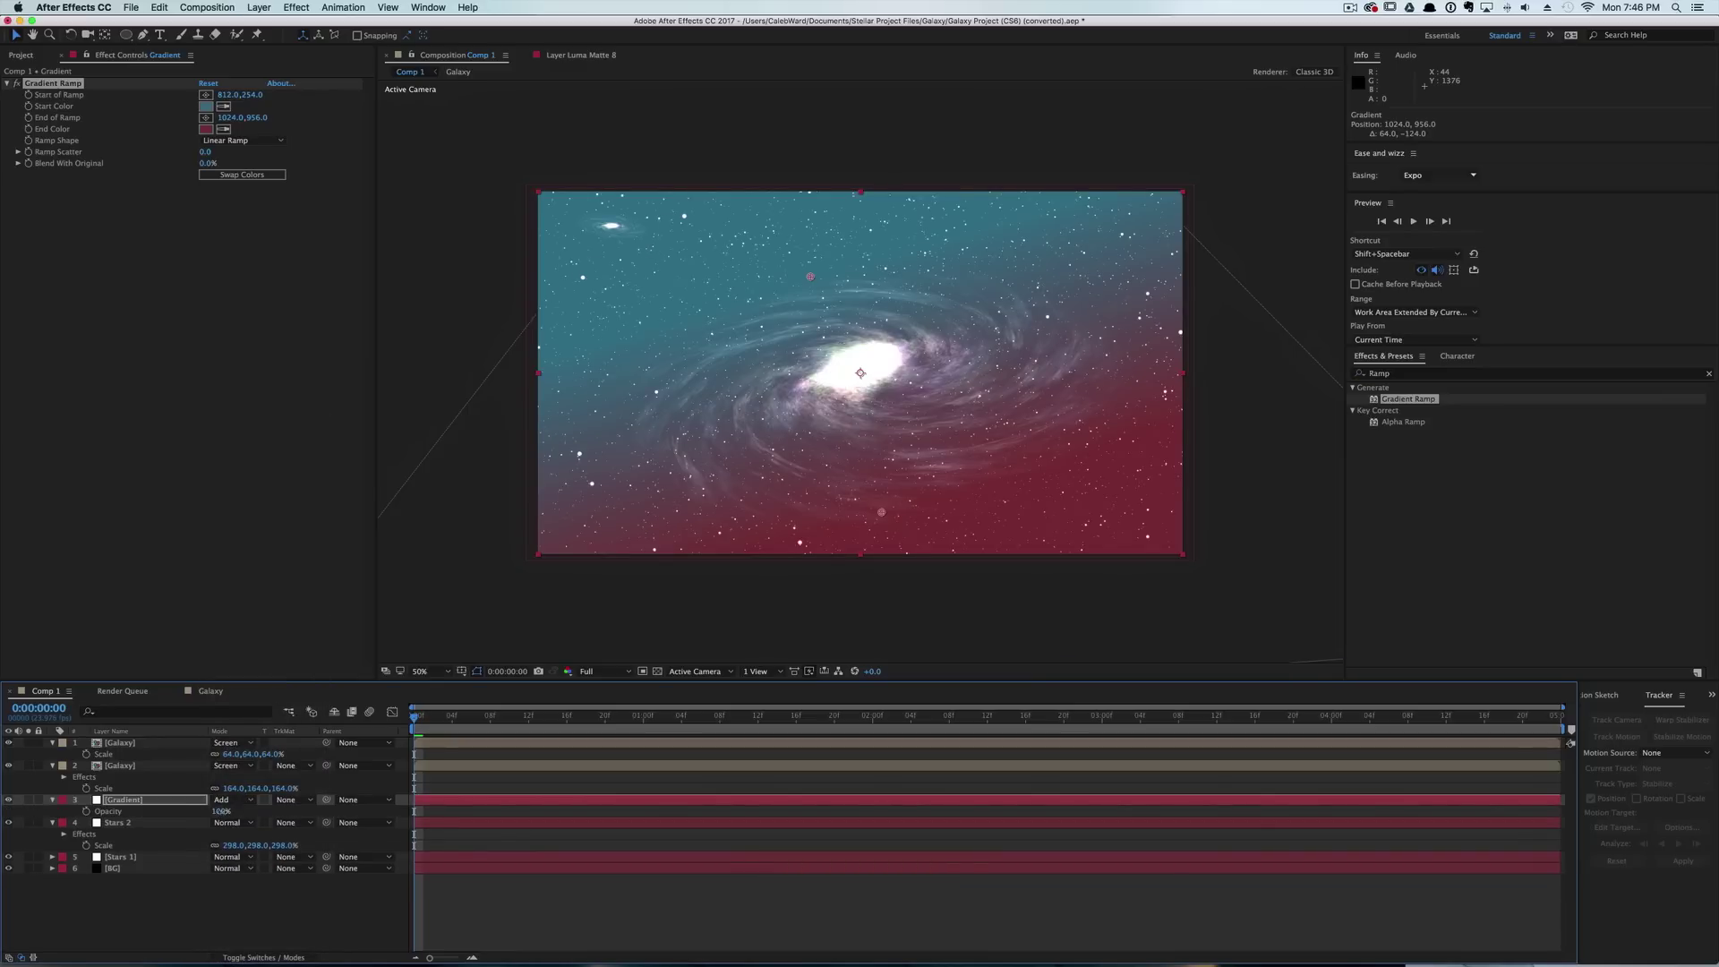
{"action": "type", "text": "25"}
{"action": "left_click", "coordinate": [501, 612]}
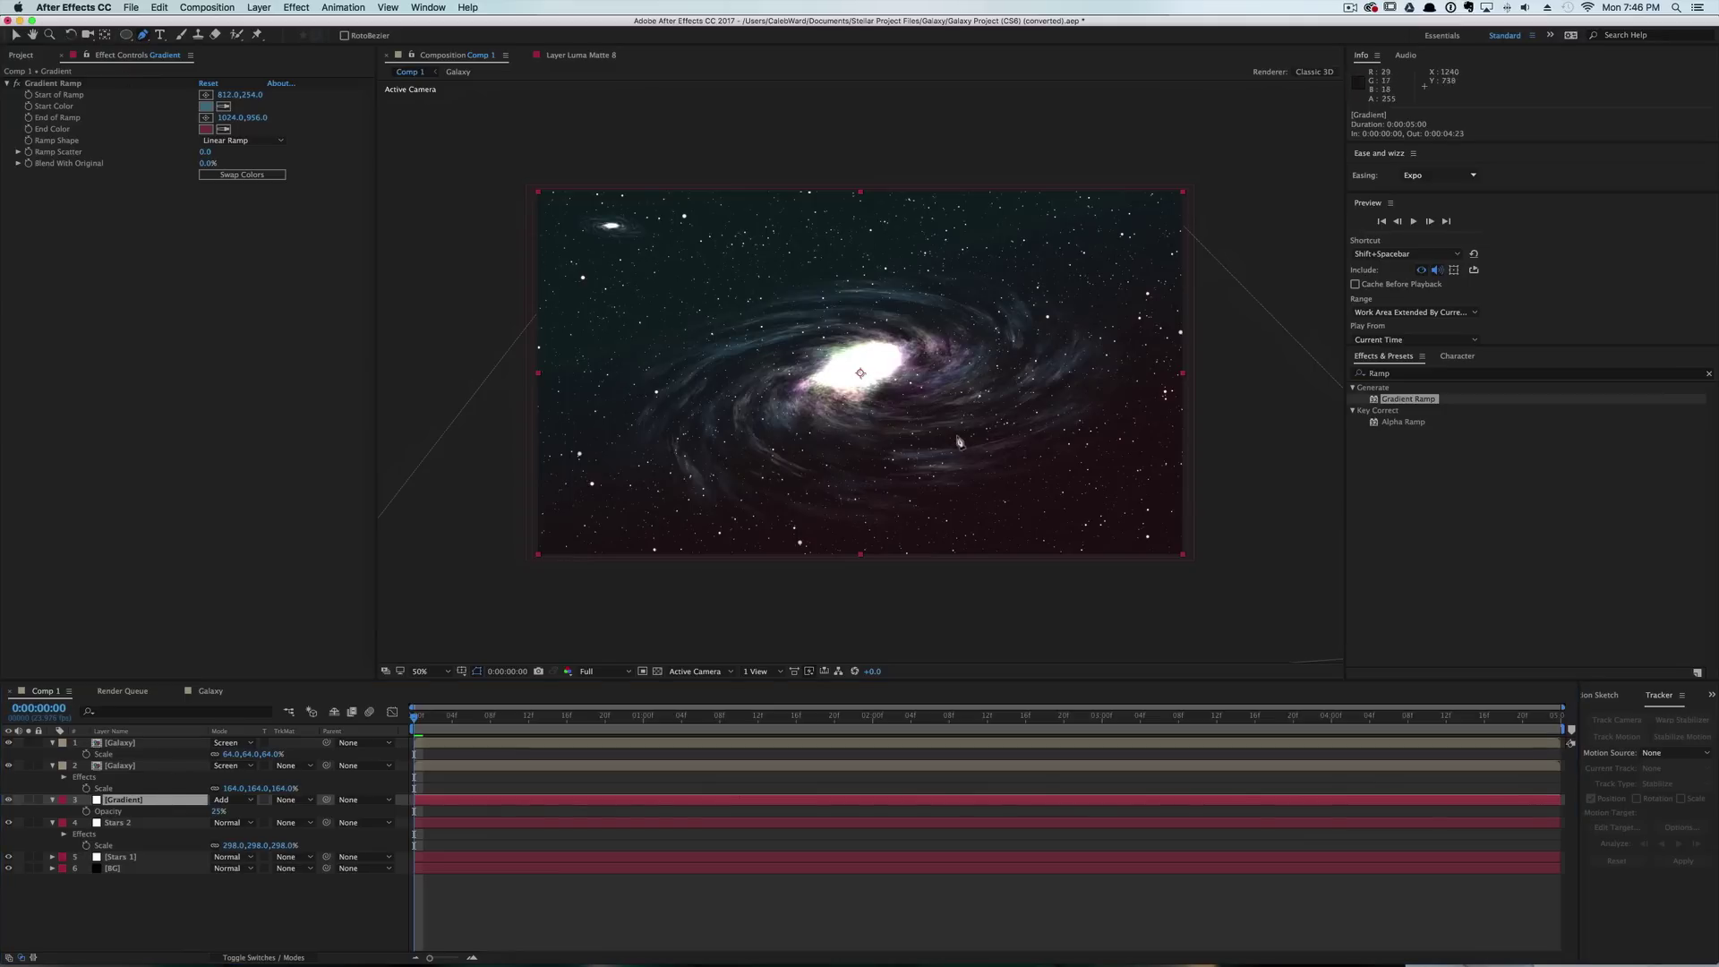
Draw a closed, elongated five-point Pen mask on the Gradient layer, tilted along the main galaxy's disc.
{"action": "left_click_drag", "start_coordinate": [959, 436], "coordinate": [920, 444]}
{"action": "left_click", "coordinate": [634, 489]}
{"action": "left_click_drag", "start_coordinate": [595, 433], "coordinate": [699, 369]}
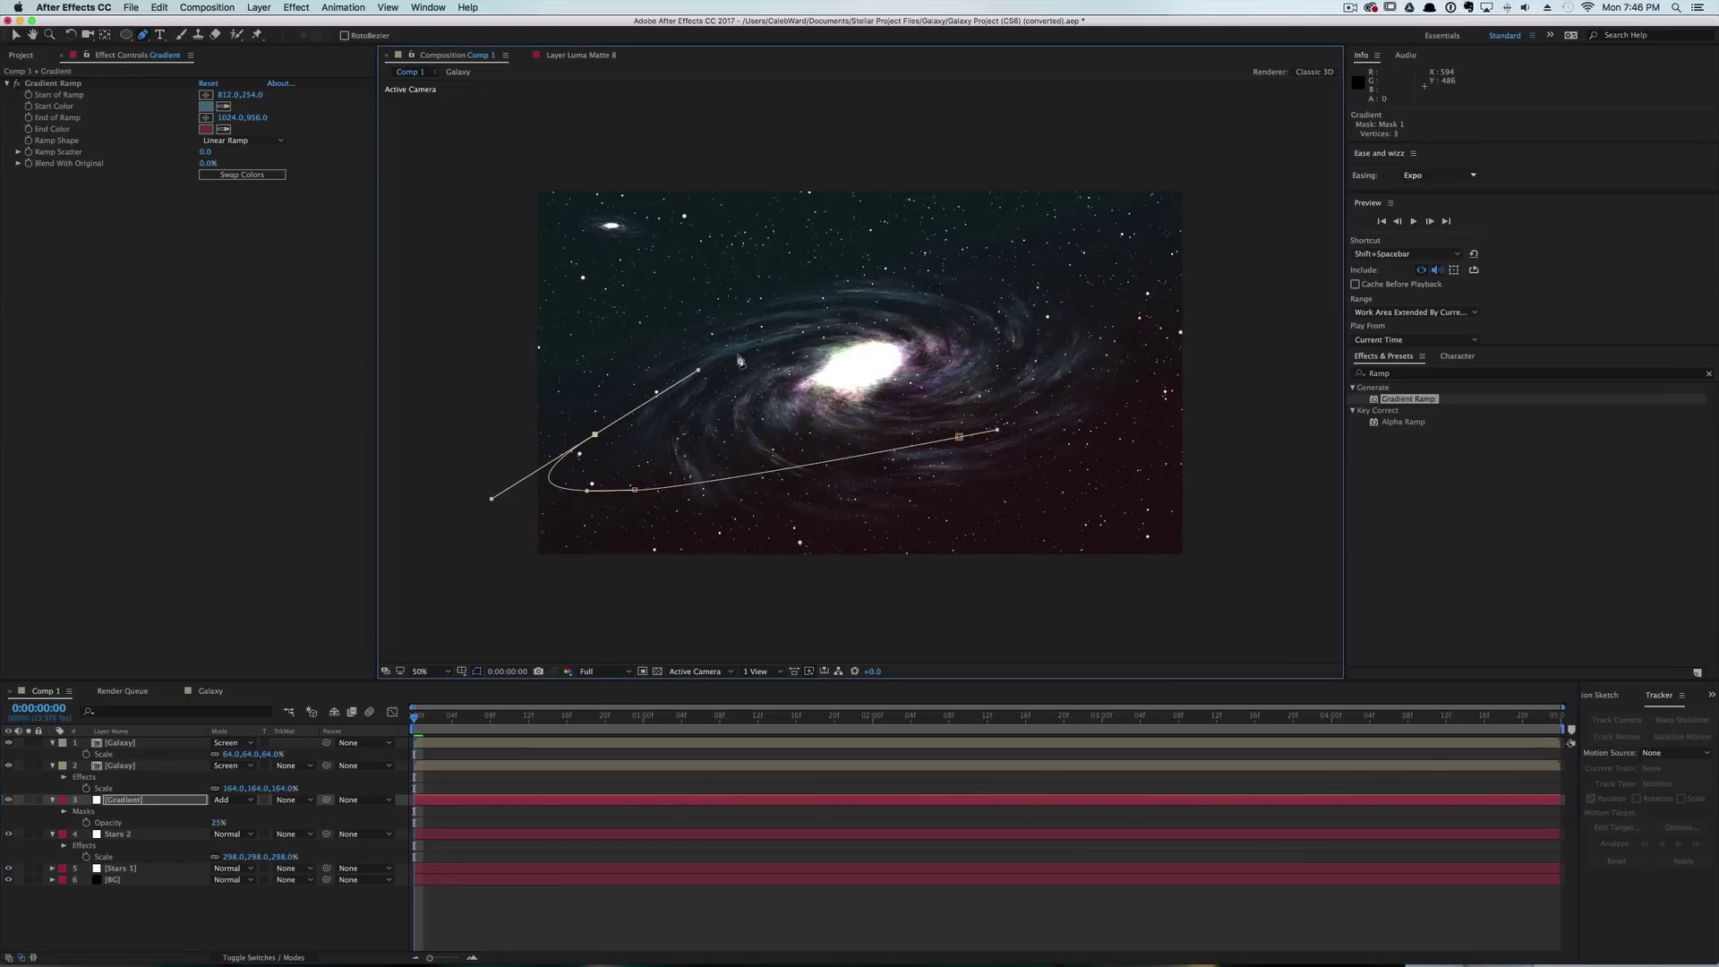
{"action": "left_click_drag", "start_coordinate": [1012, 298], "coordinate": [1052, 291]}
{"action": "left_click_drag", "start_coordinate": [1168, 312], "coordinate": [1104, 358]}
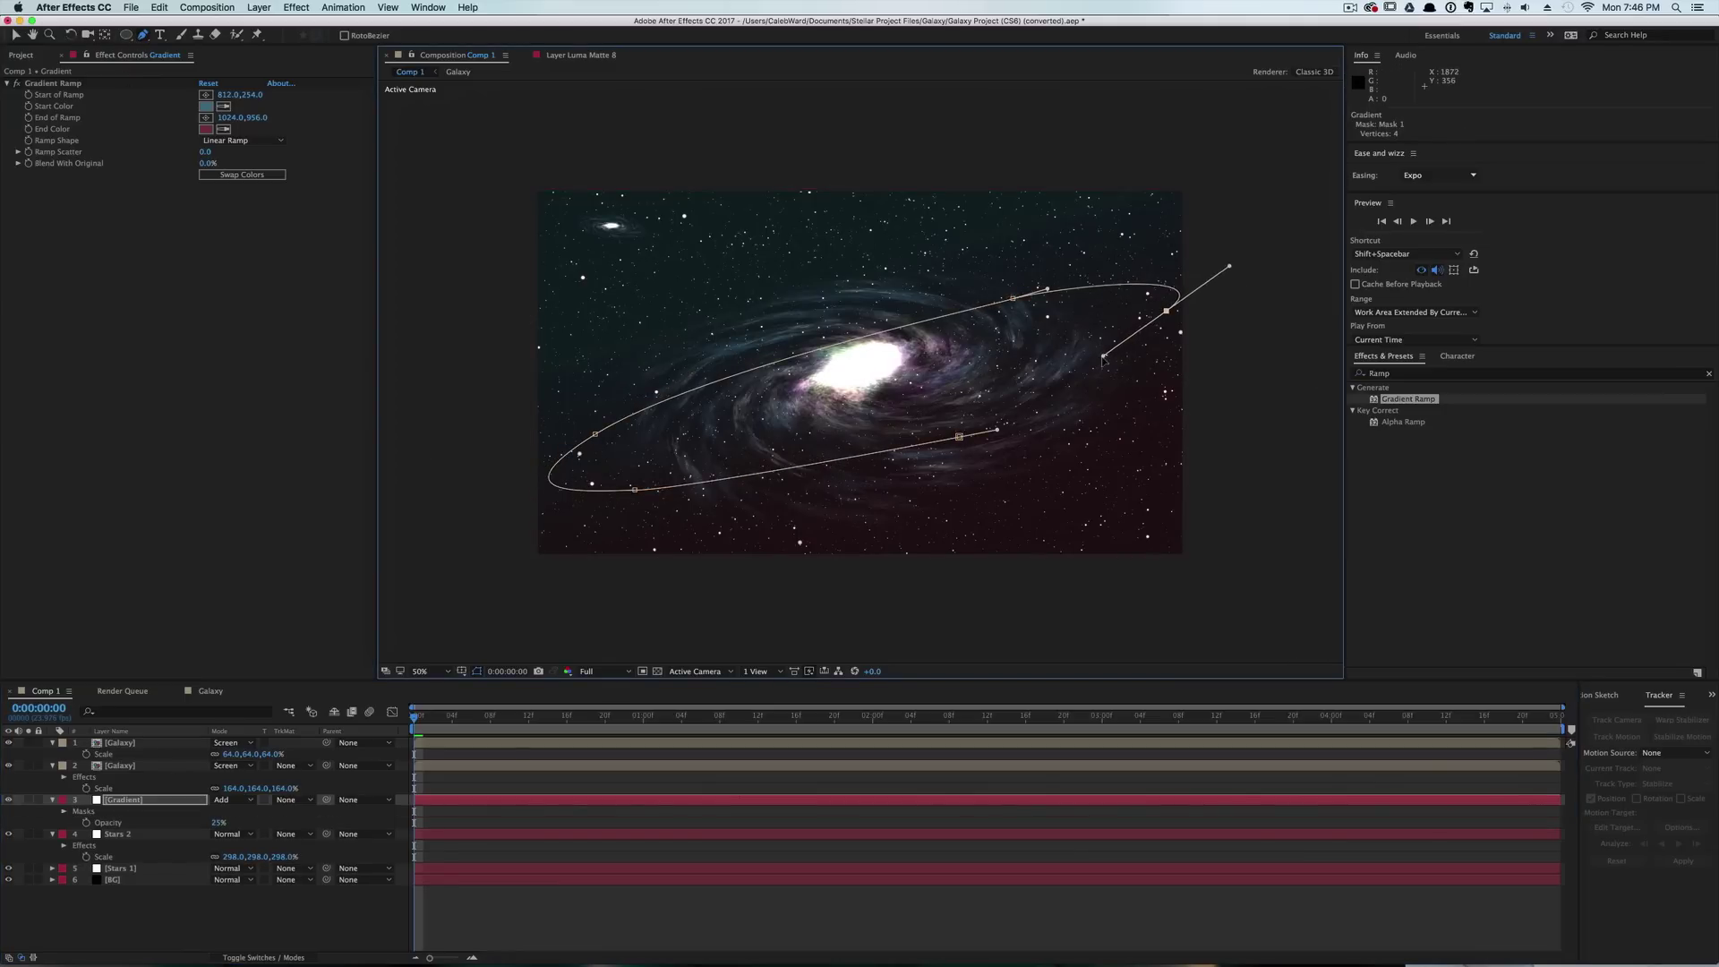
{"action": "left_click", "coordinate": [958, 439]}
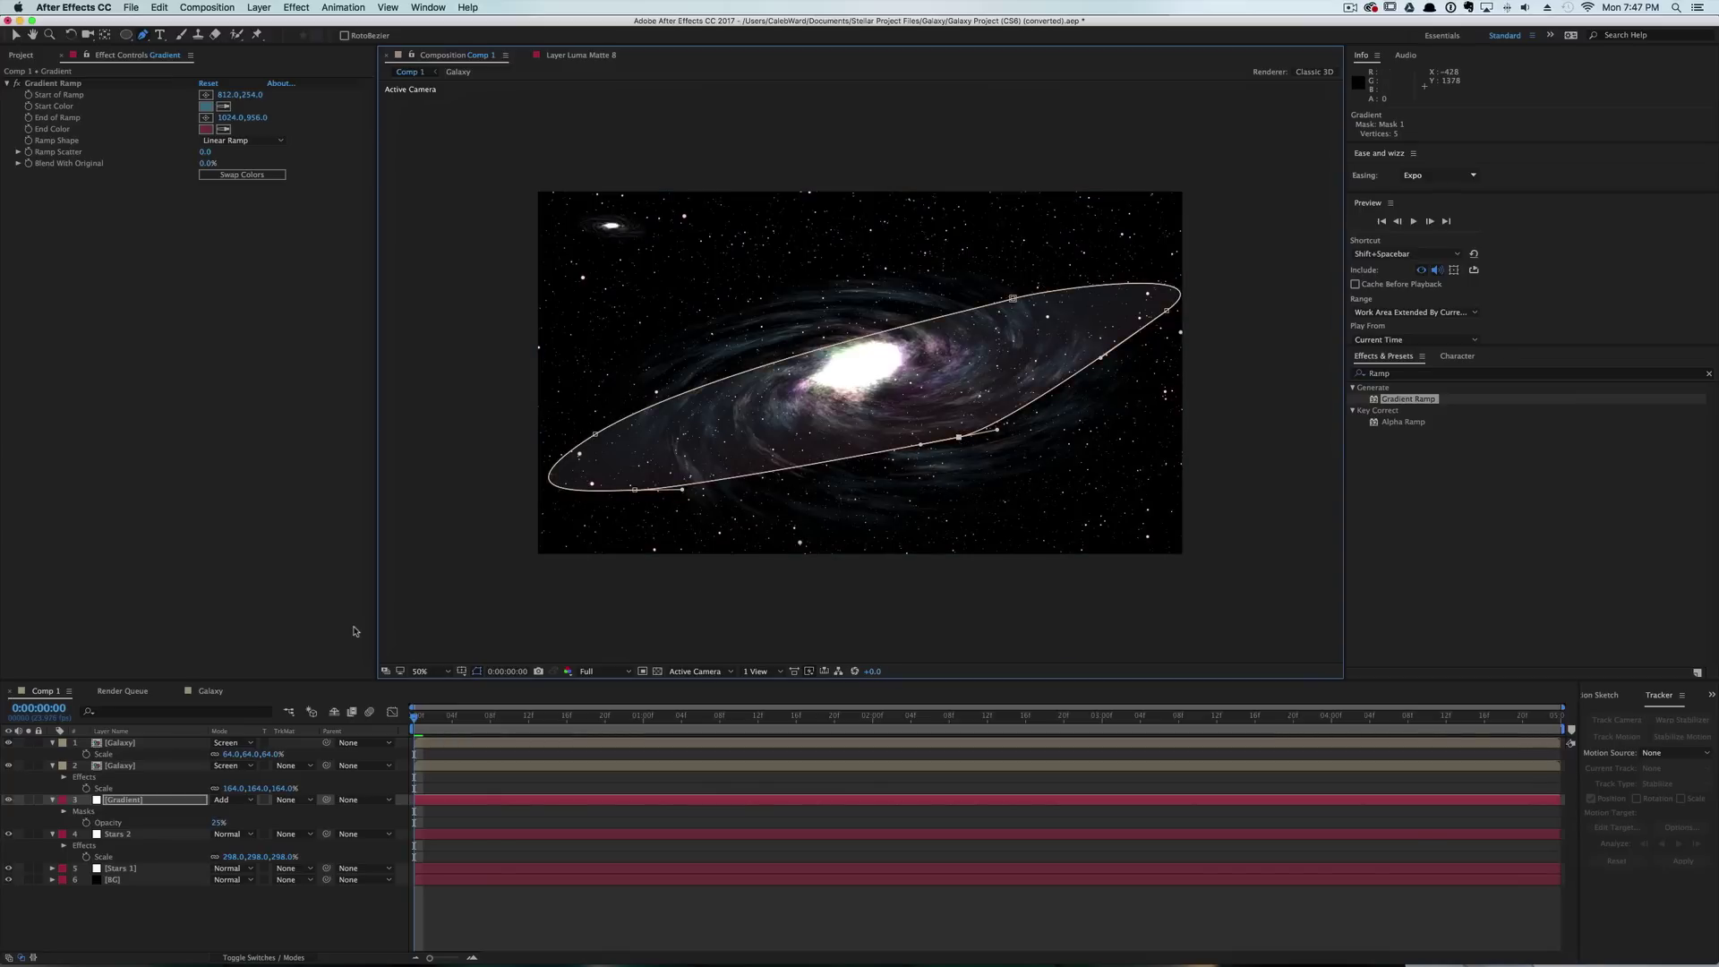
Set the Gradient mask's feather to 214 pixels and its expansion to 106 pixels.
{"action": "key", "text": "f"}
{"action": "left_click_drag", "start_coordinate": [246, 823], "coordinate": [385, 818]}
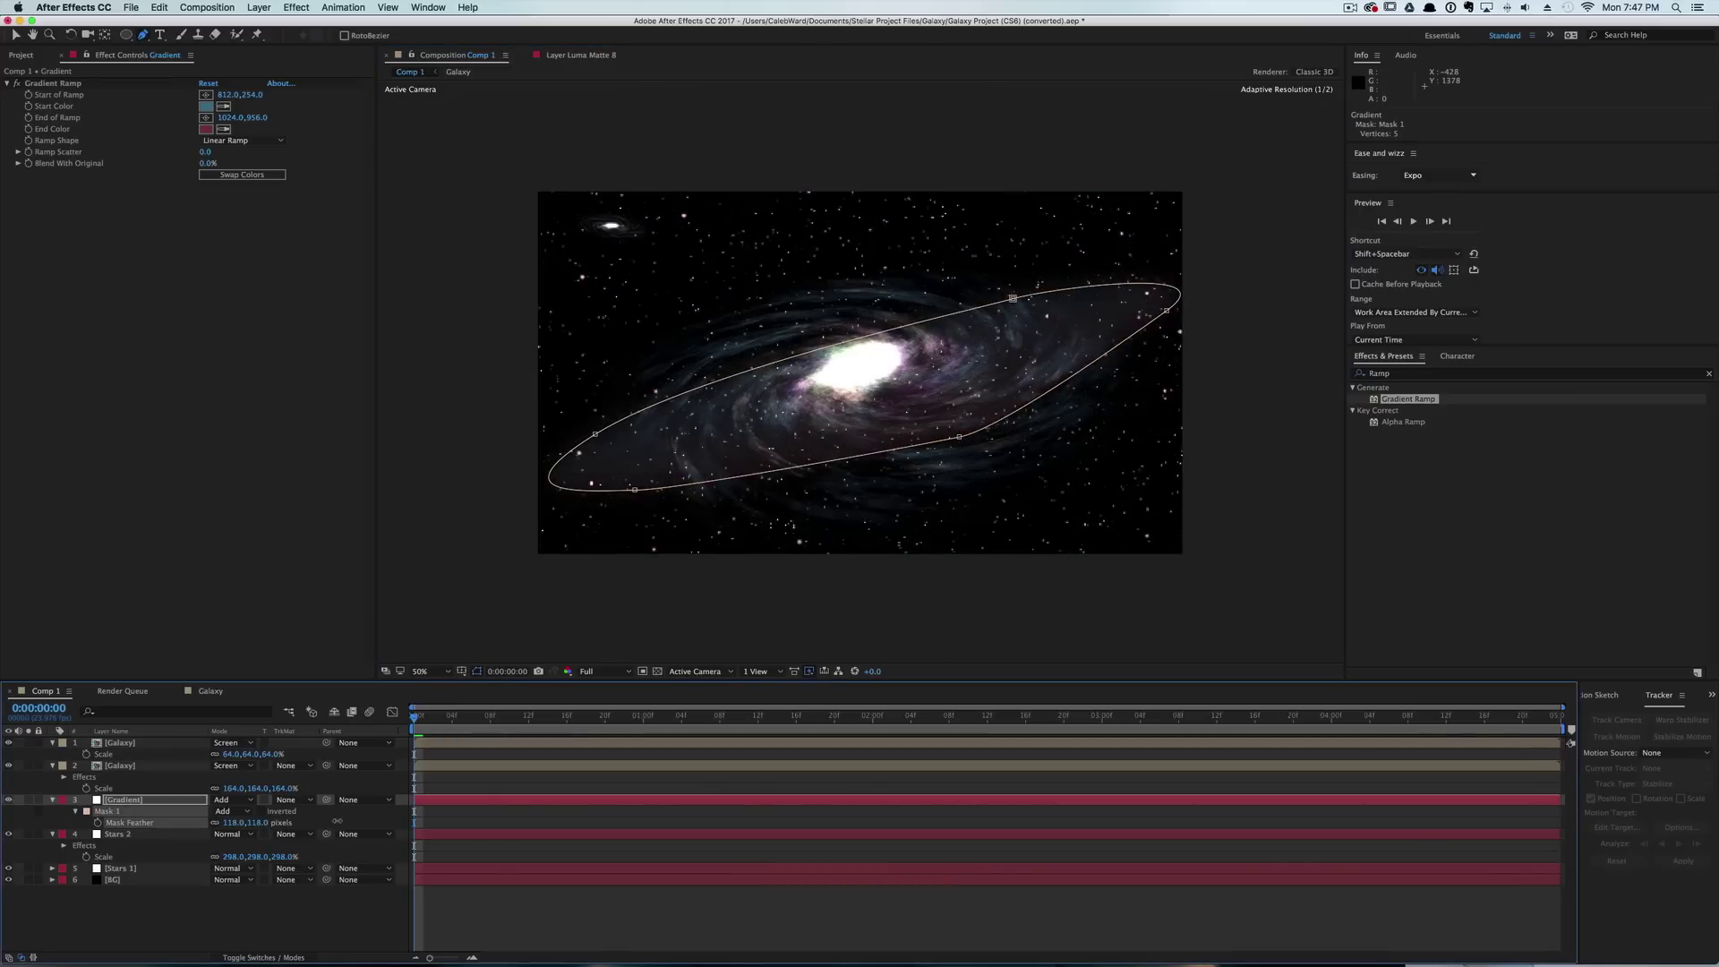
{"action": "left_click", "coordinate": [52, 800]}
{"action": "left_click", "coordinate": [52, 800]}
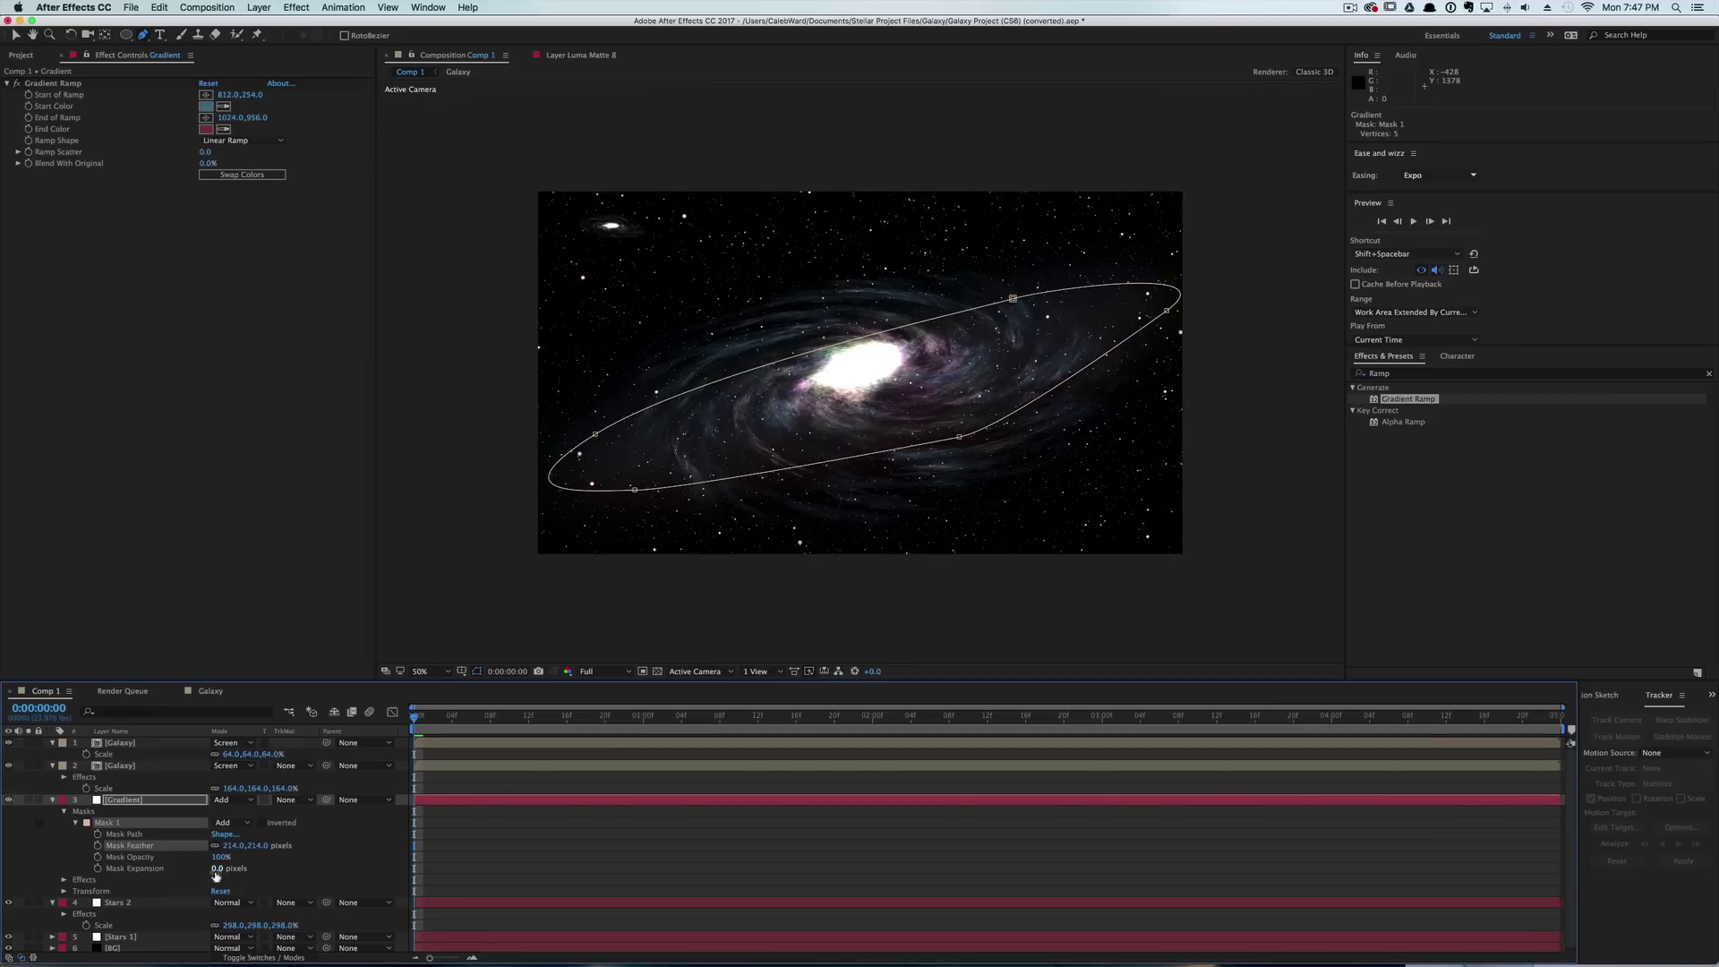
{"action": "left_click_drag", "start_coordinate": [216, 869], "coordinate": [275, 868]}
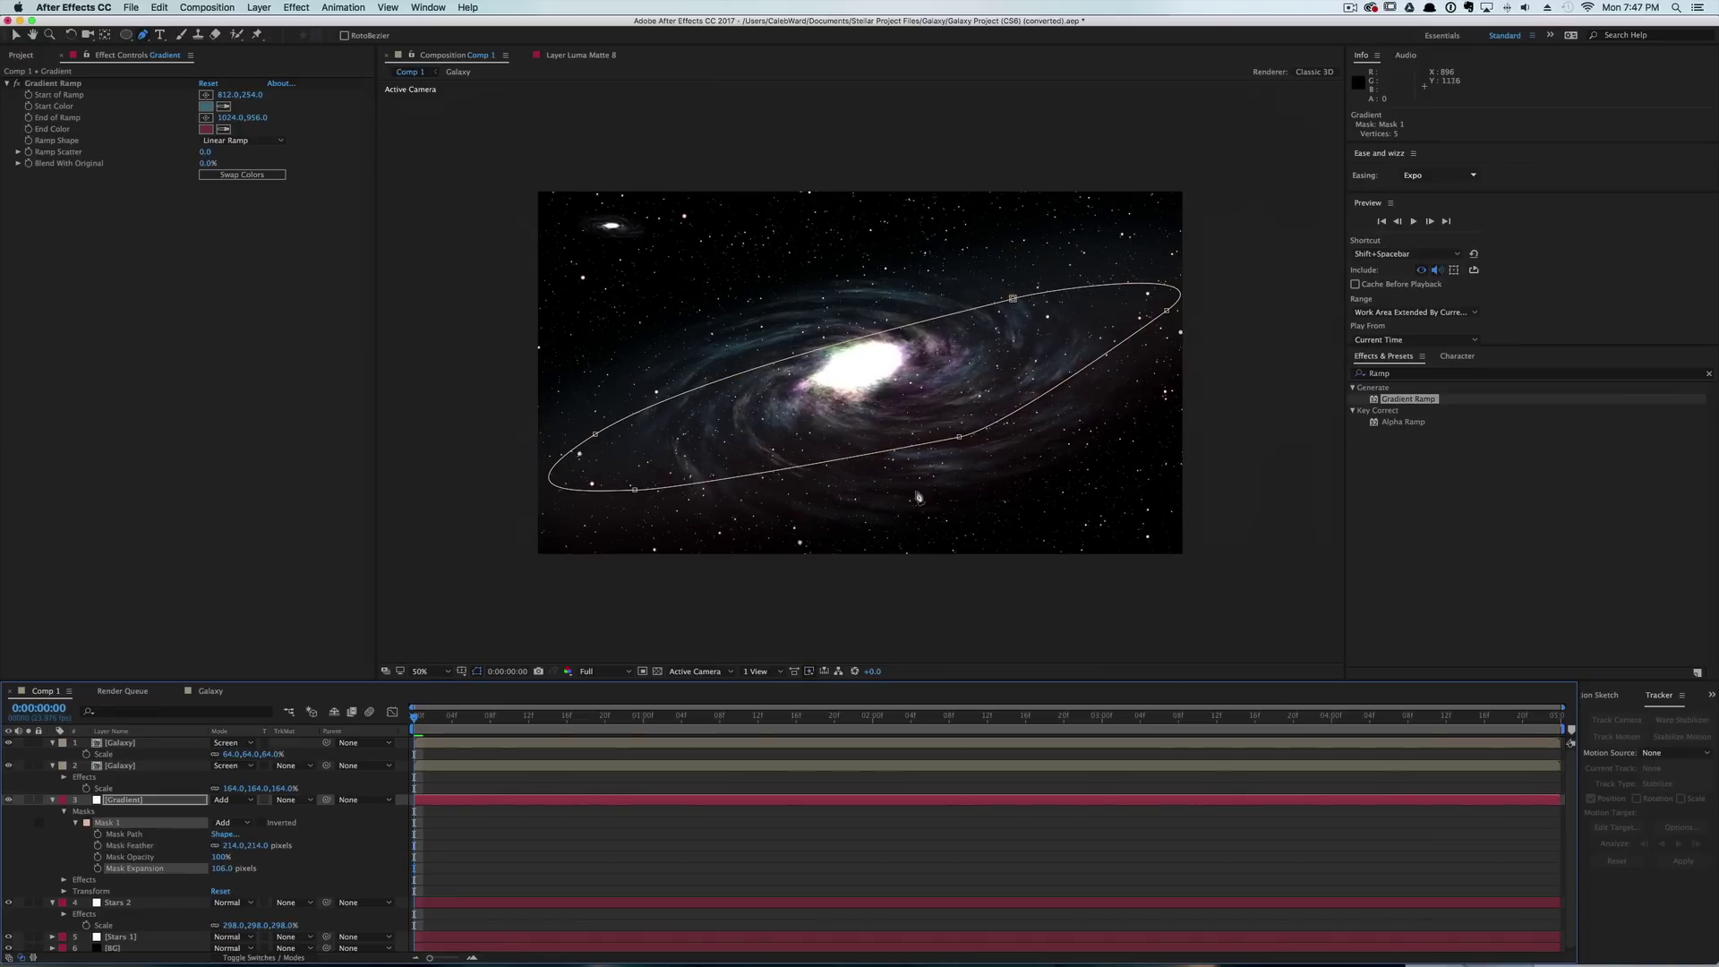
Nudge the mask vertex below and right of the galaxy core slightly upward, and deselect the layers.
{"action": "key", "text": "v"}
{"action": "left_click", "coordinate": [958, 433]}
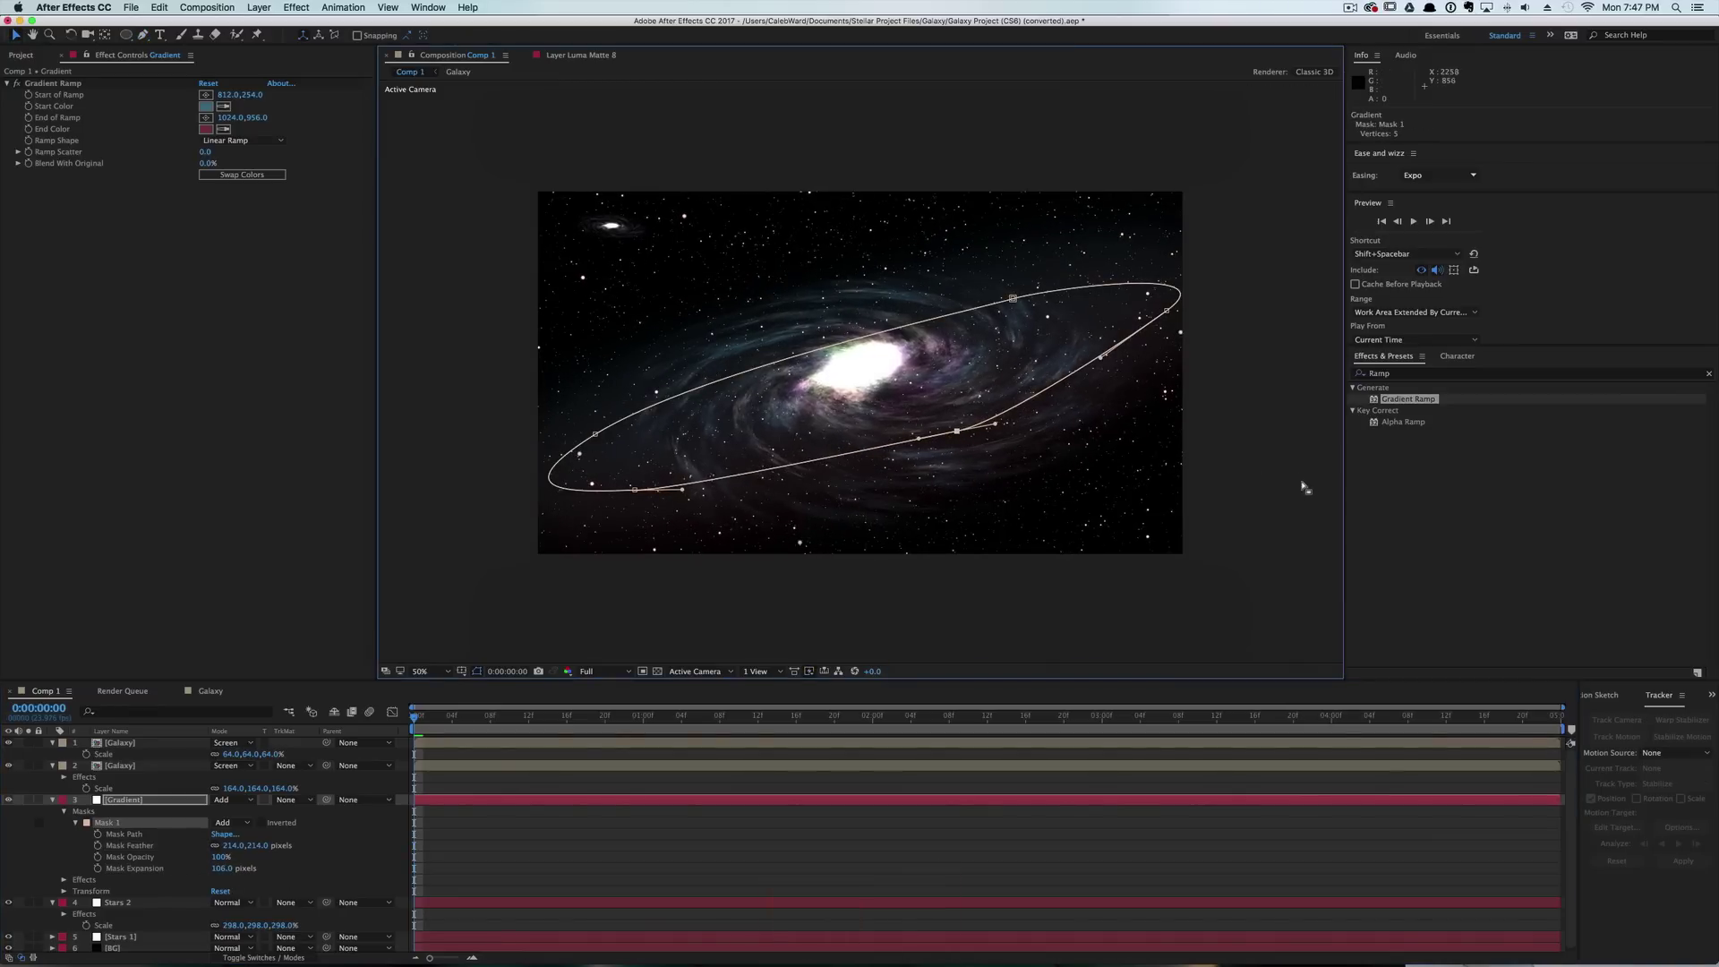
{"action": "left_click", "coordinate": [1297, 530]}
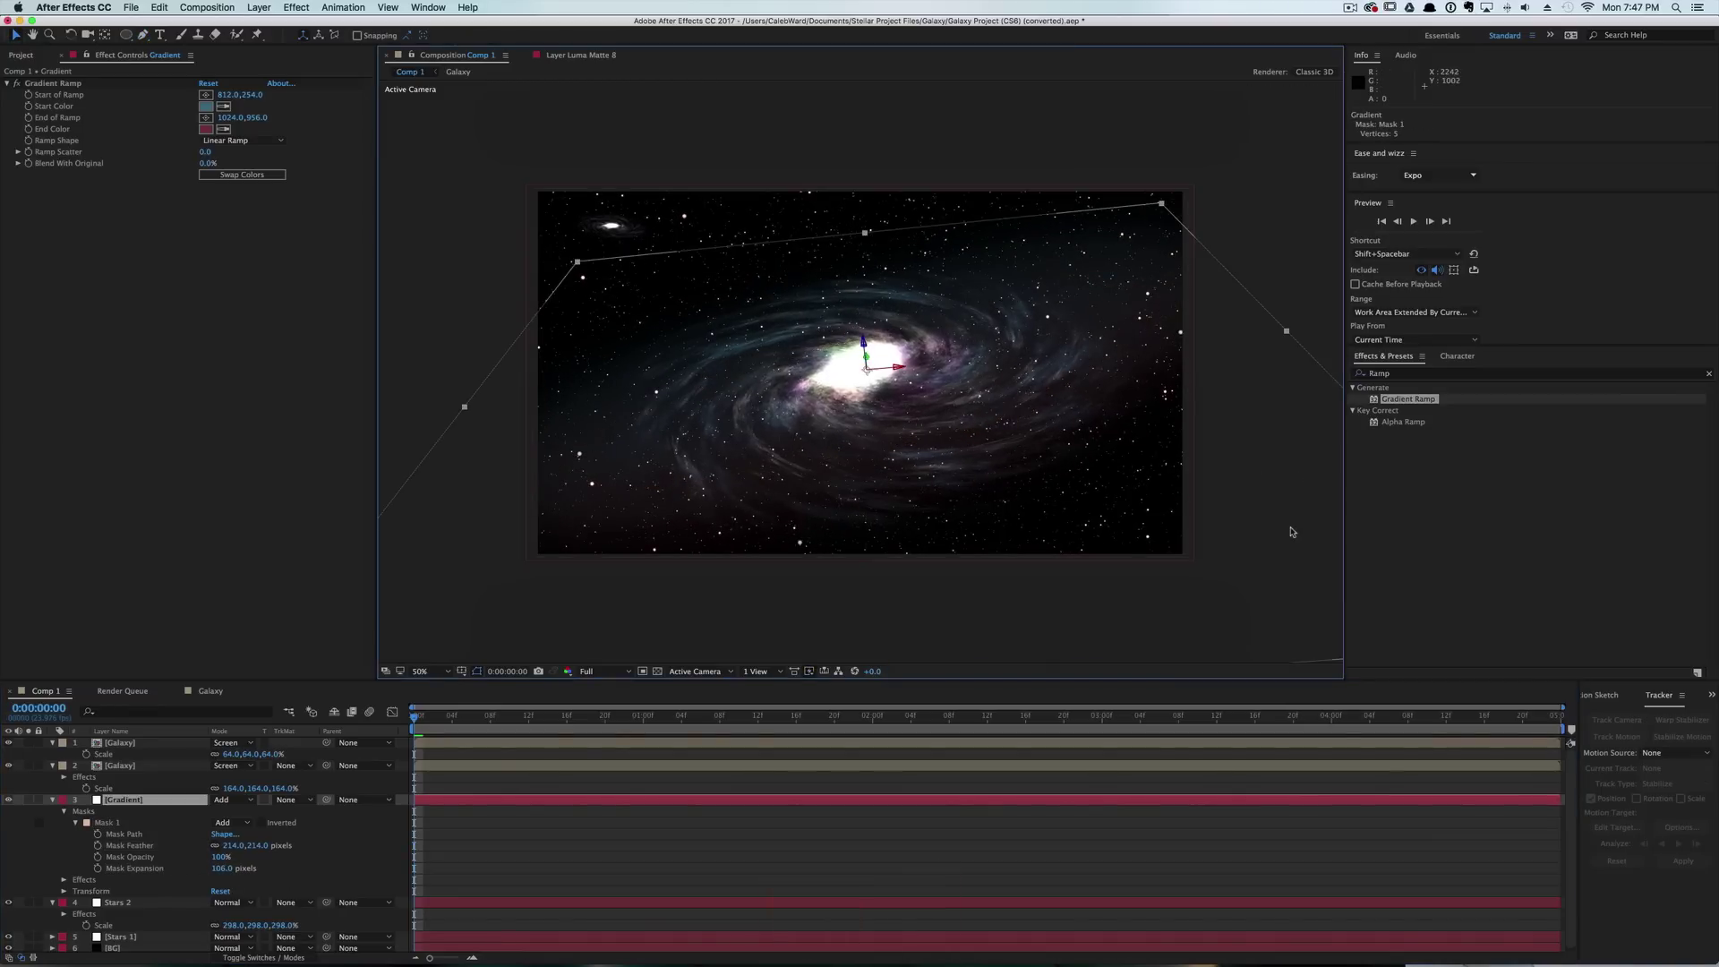
{"action": "left_click", "coordinate": [476, 278]}
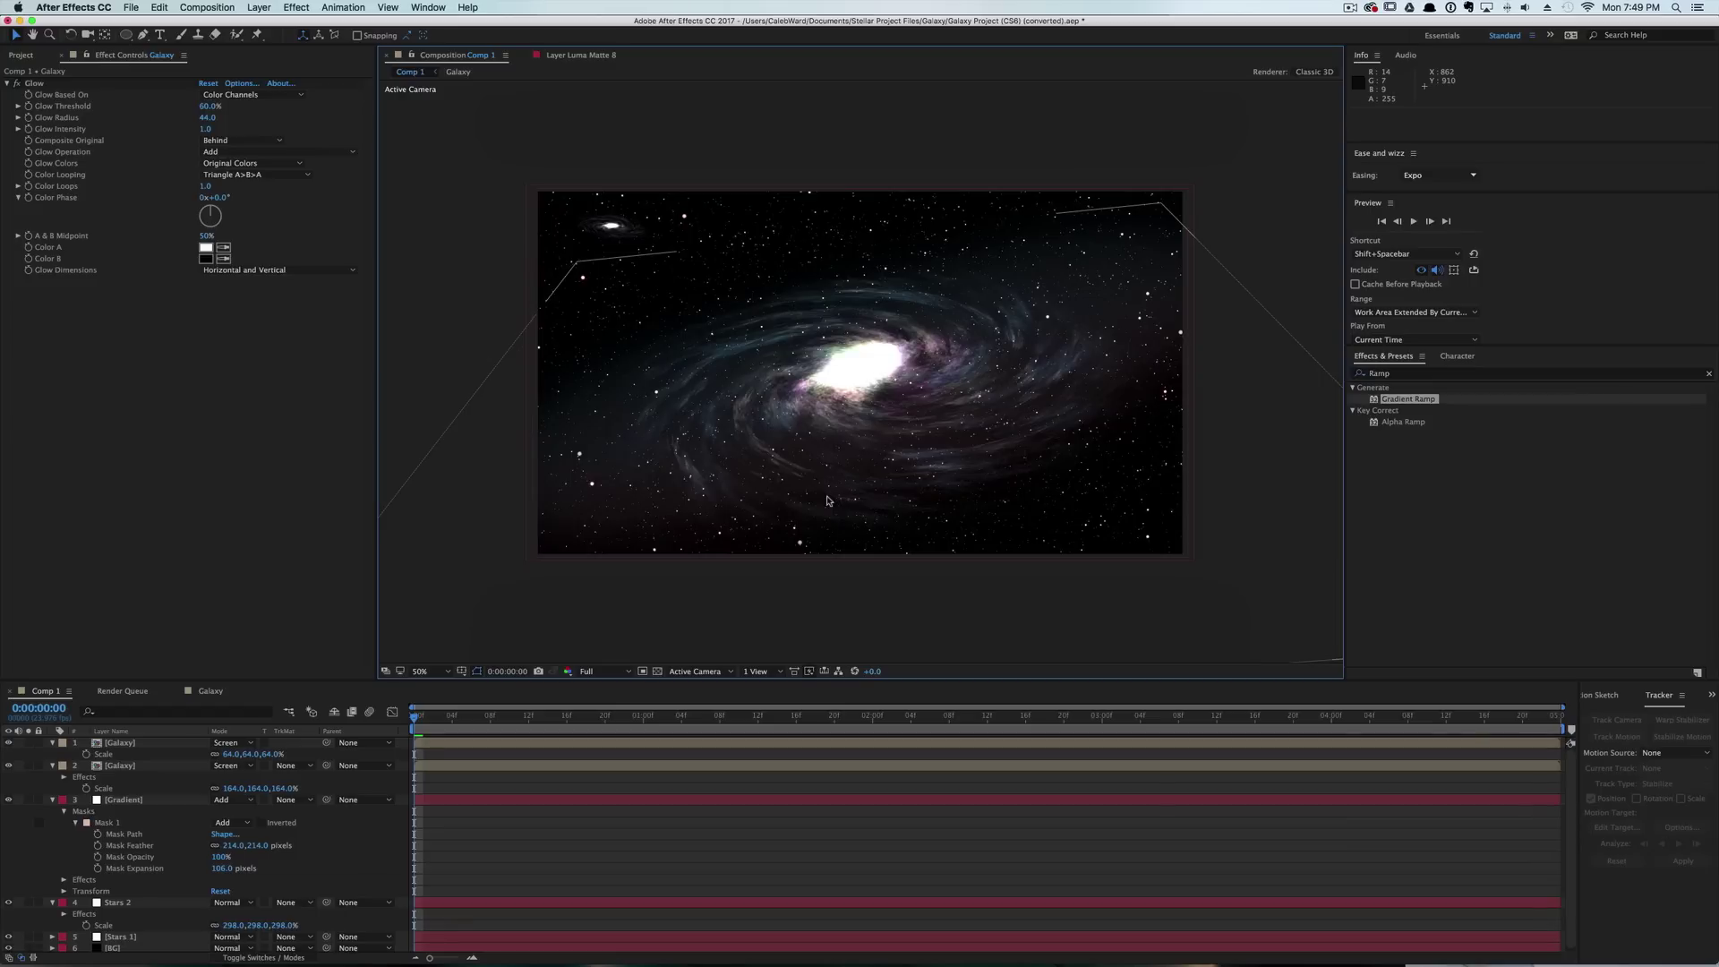
Create a pale yellow solid, about #F6EAC5, named Flare 1.
{"action": "key", "text": "super+y"}
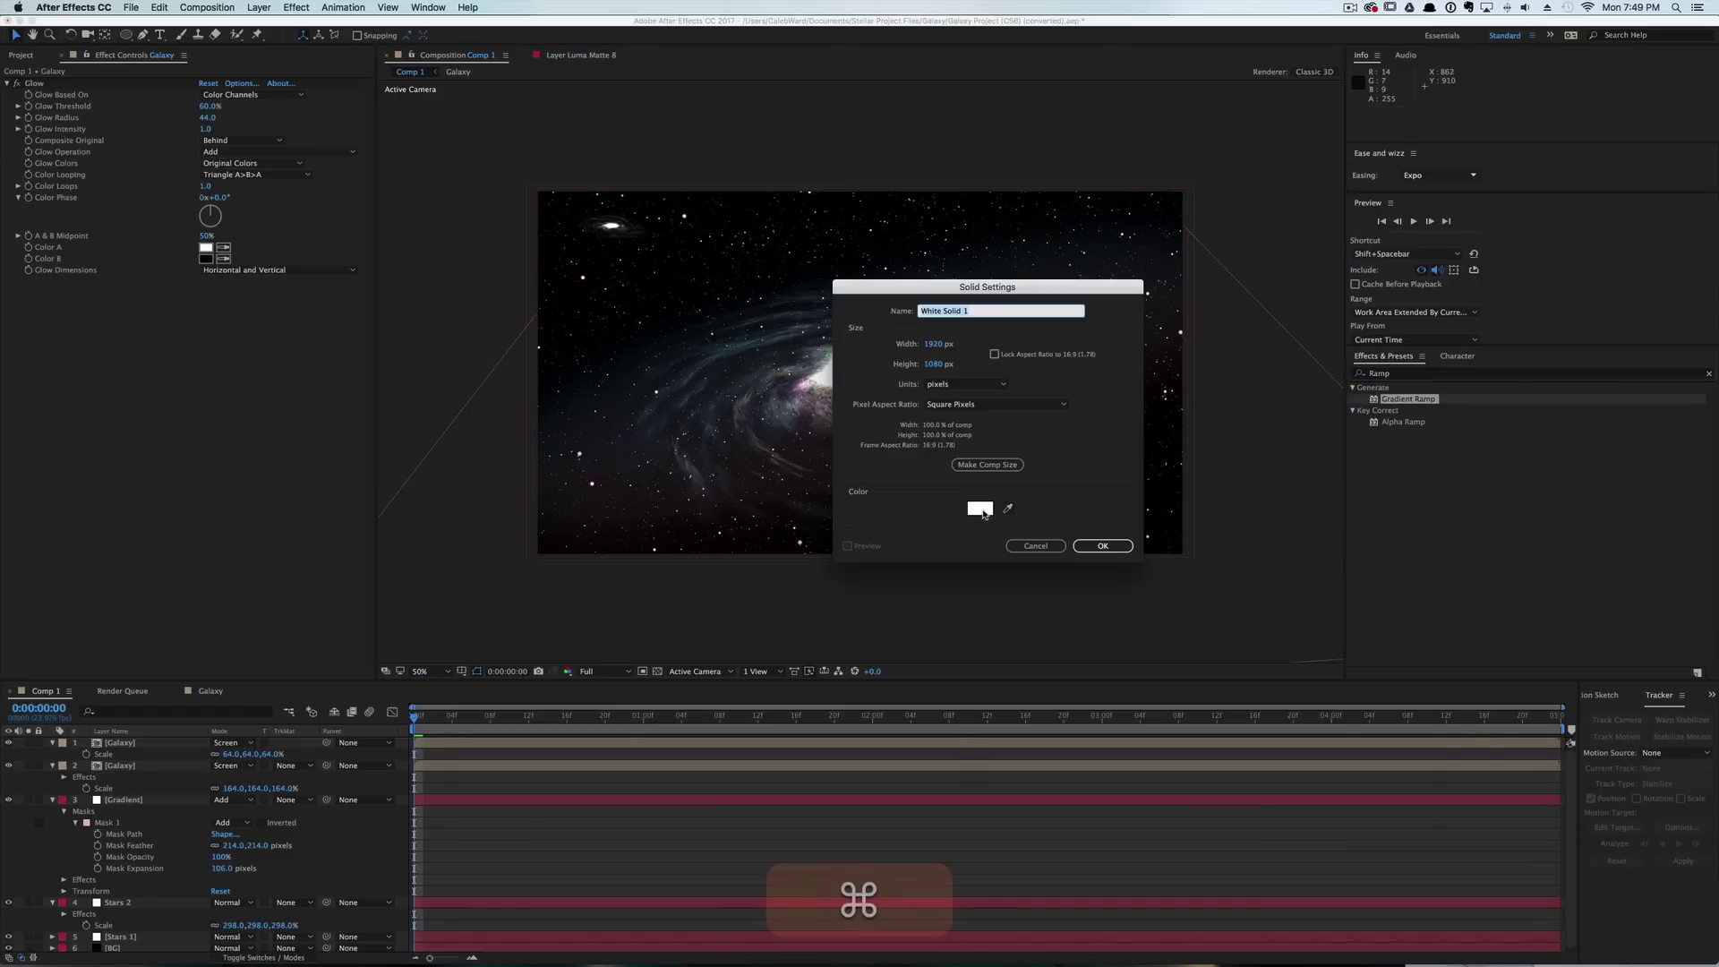
{"action": "left_click", "coordinate": [981, 508]}
{"action": "left_click_drag", "start_coordinate": [967, 626], "coordinate": [969, 620]}
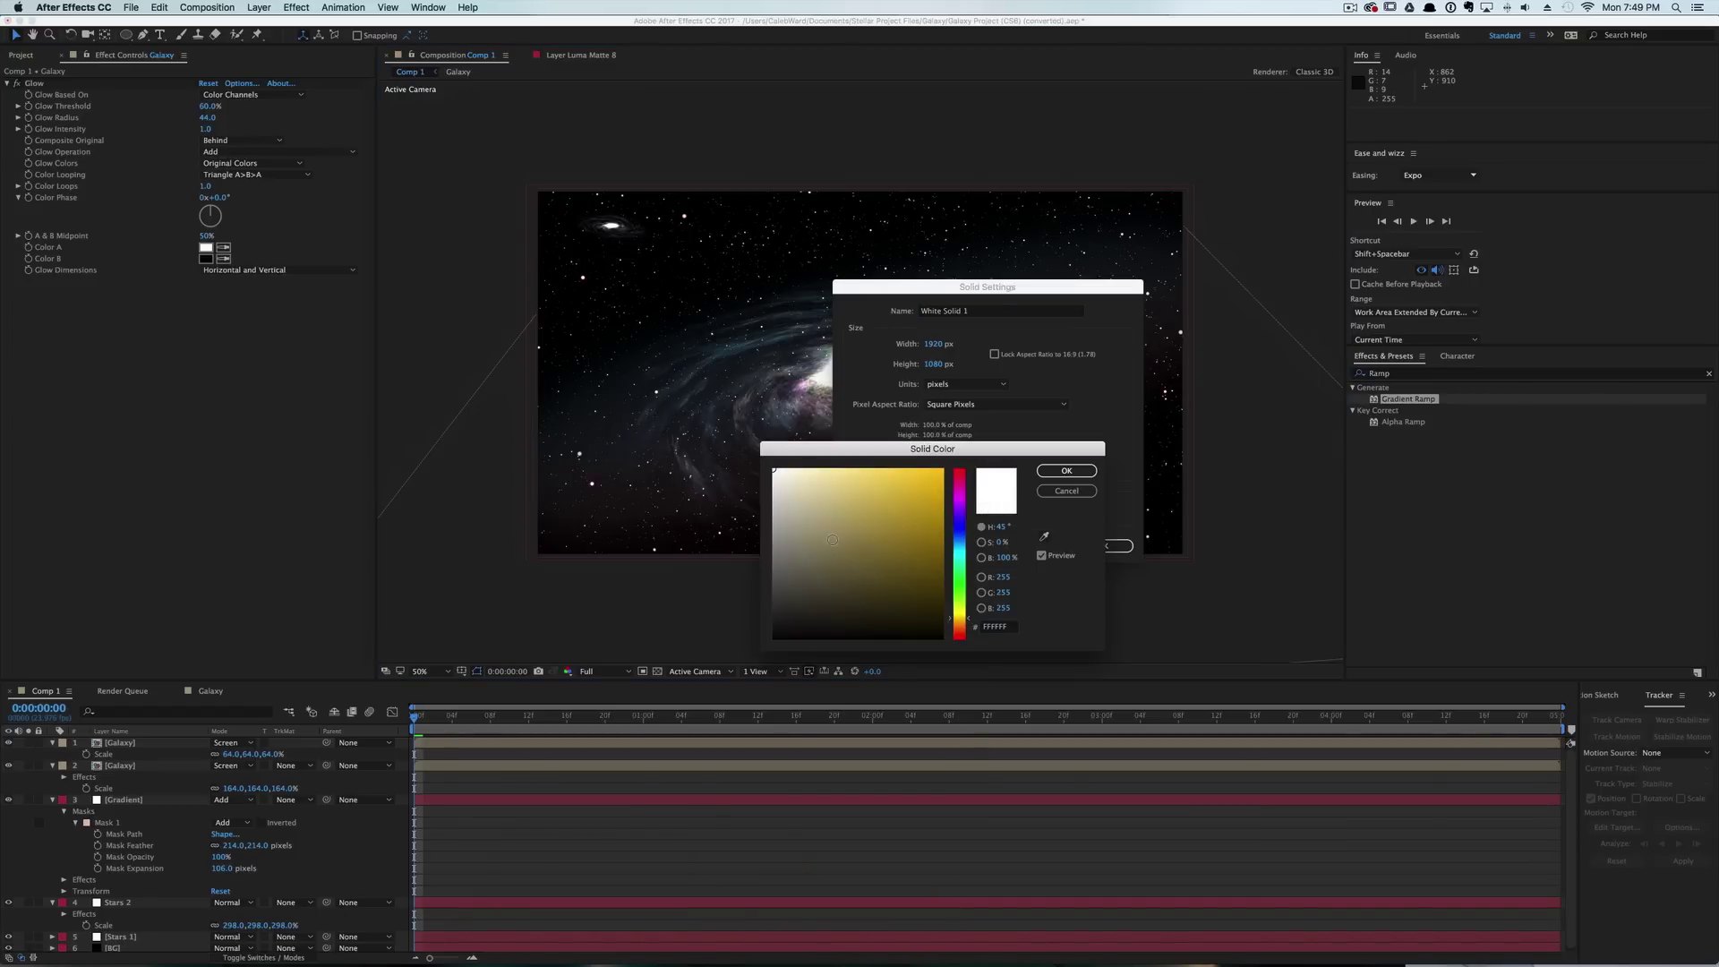
{"action": "left_click_drag", "start_coordinate": [833, 540], "coordinate": [807, 474]}
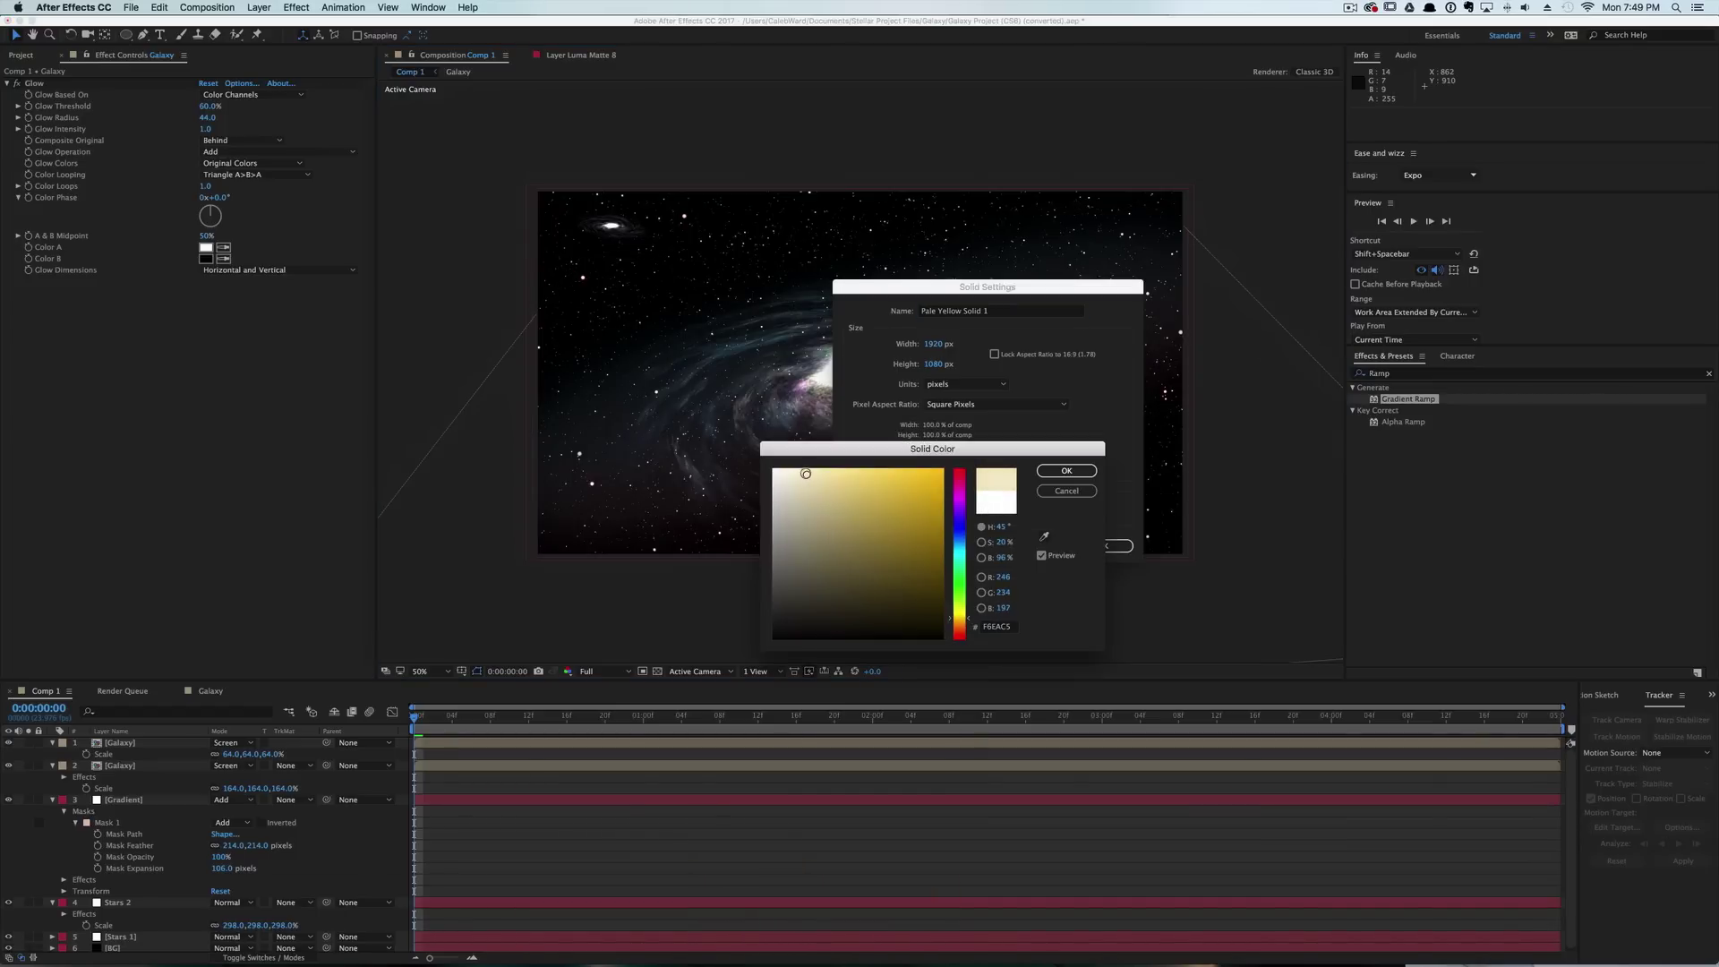
{"action": "left_click", "coordinate": [1086, 471]}
{"action": "left_click", "coordinate": [1002, 312]}
{"action": "type", "text": "F"}
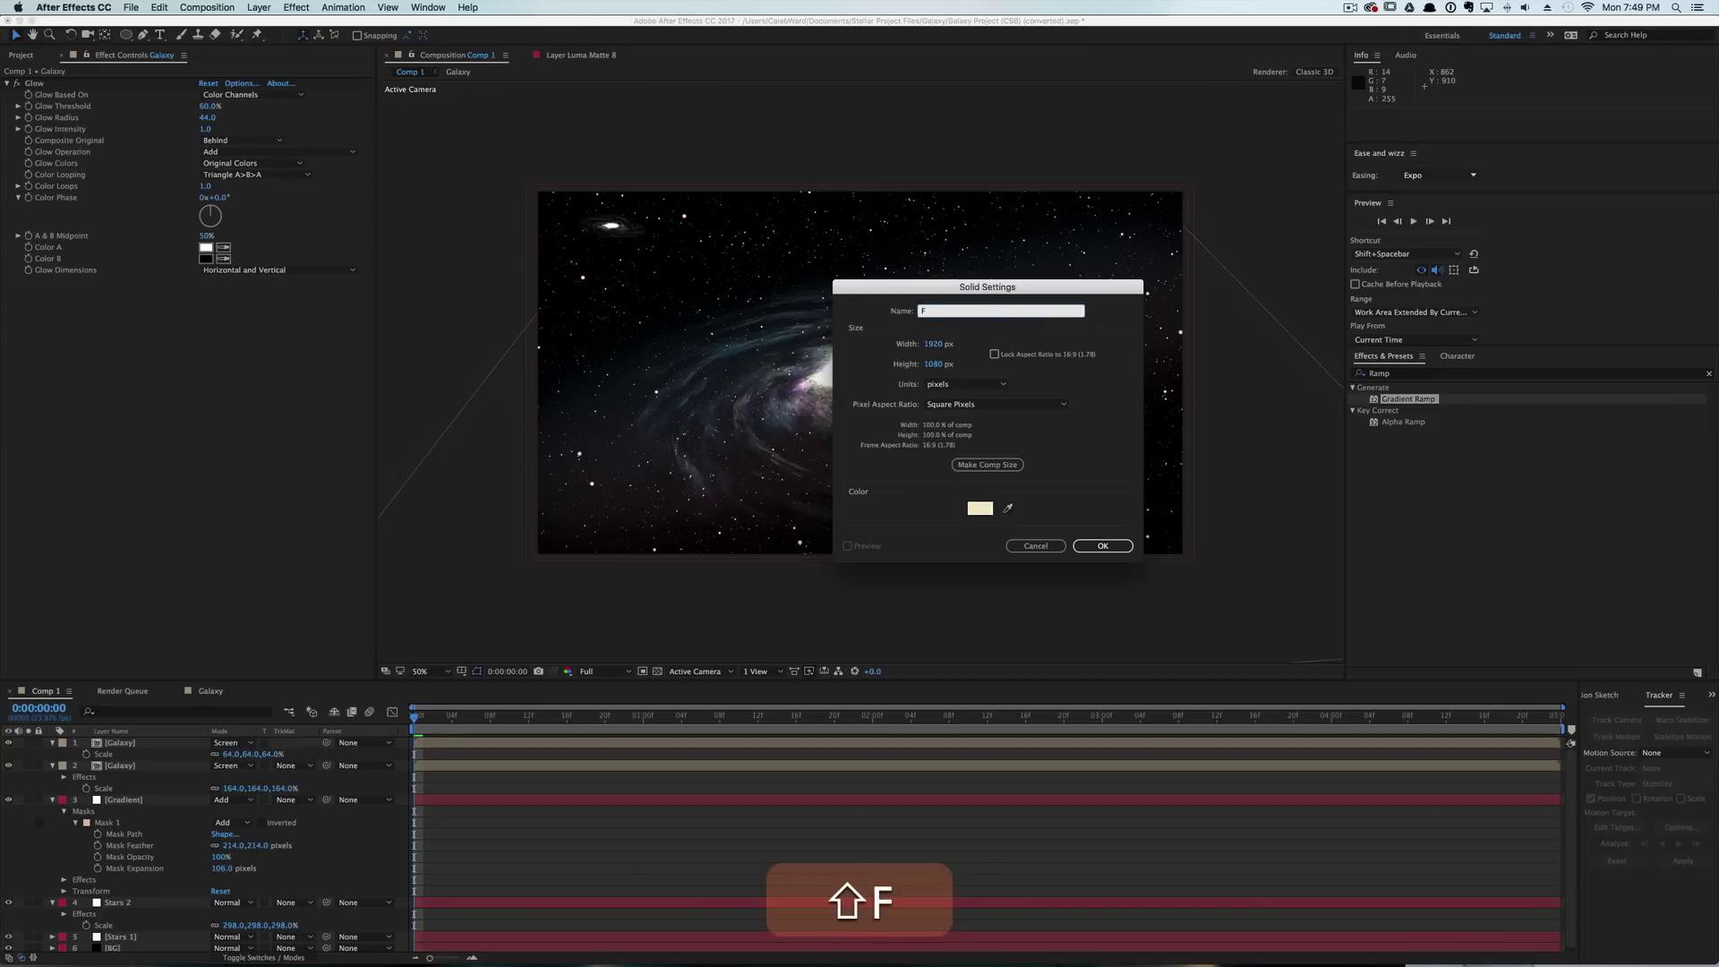
{"action": "type", "text": "lare 1"}
{"action": "key", "text": "Return"}
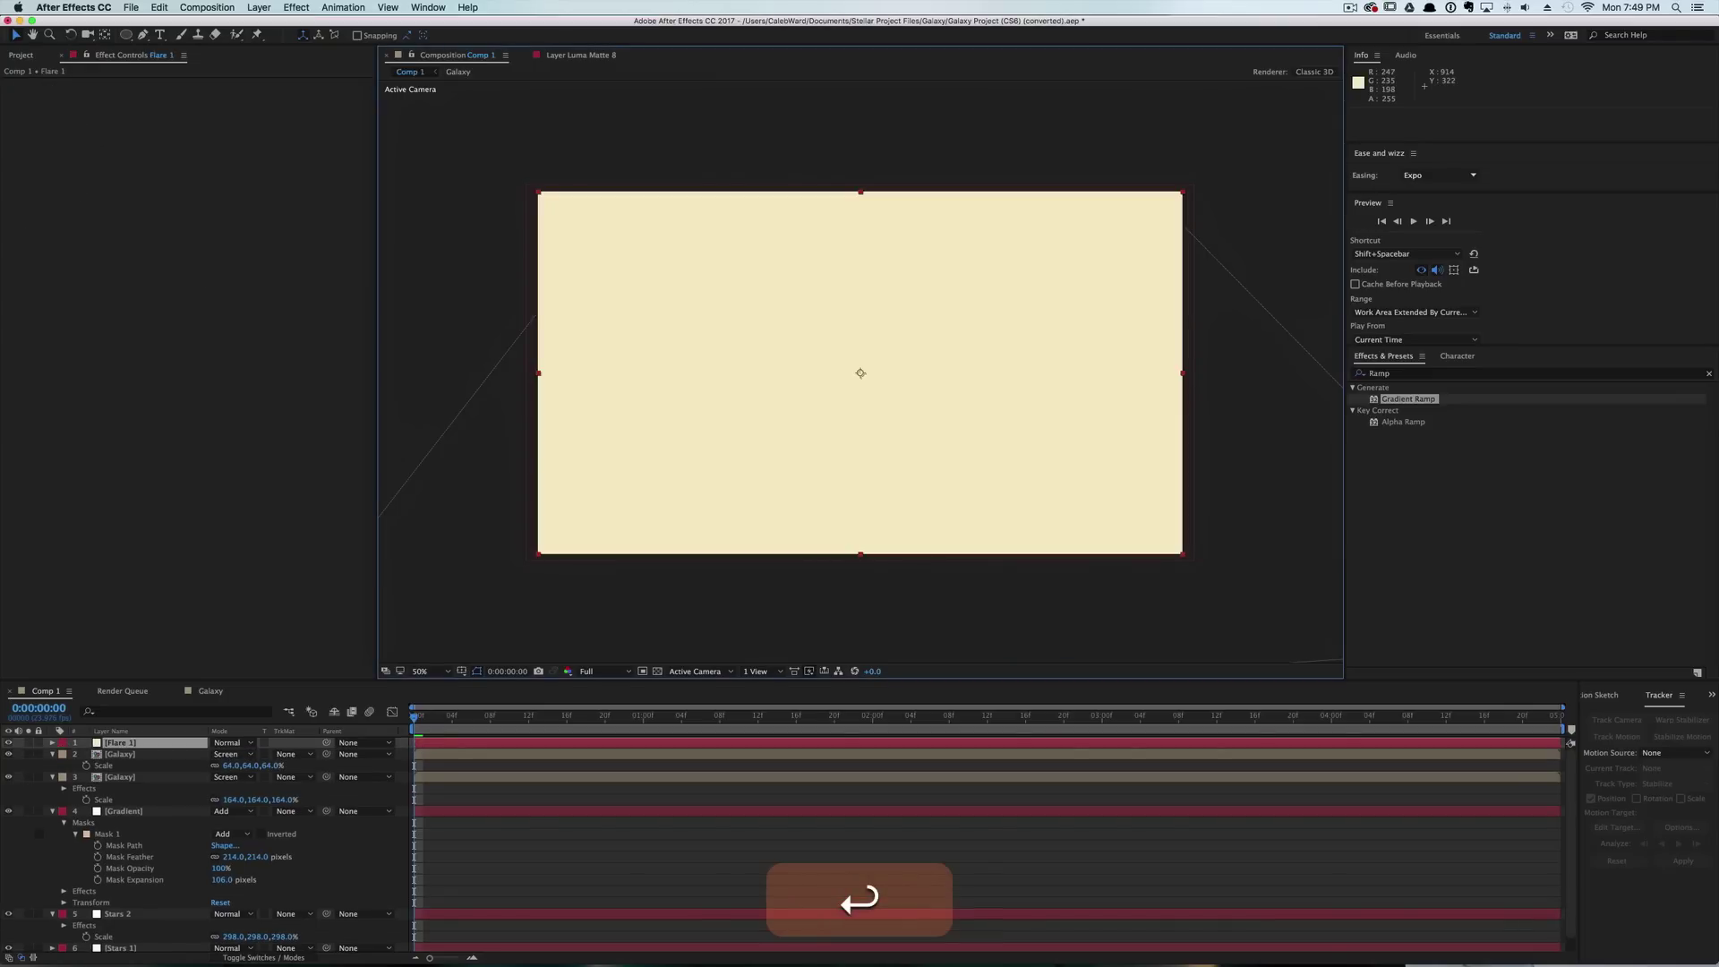
Lower Flare 1's opacity to 0% and draw a closed three-point teardrop Pen mask rising from the main galaxy's core.
{"action": "key", "text": "t"}
{"action": "left_click_drag", "start_coordinate": [218, 754], "coordinate": [166, 757]}
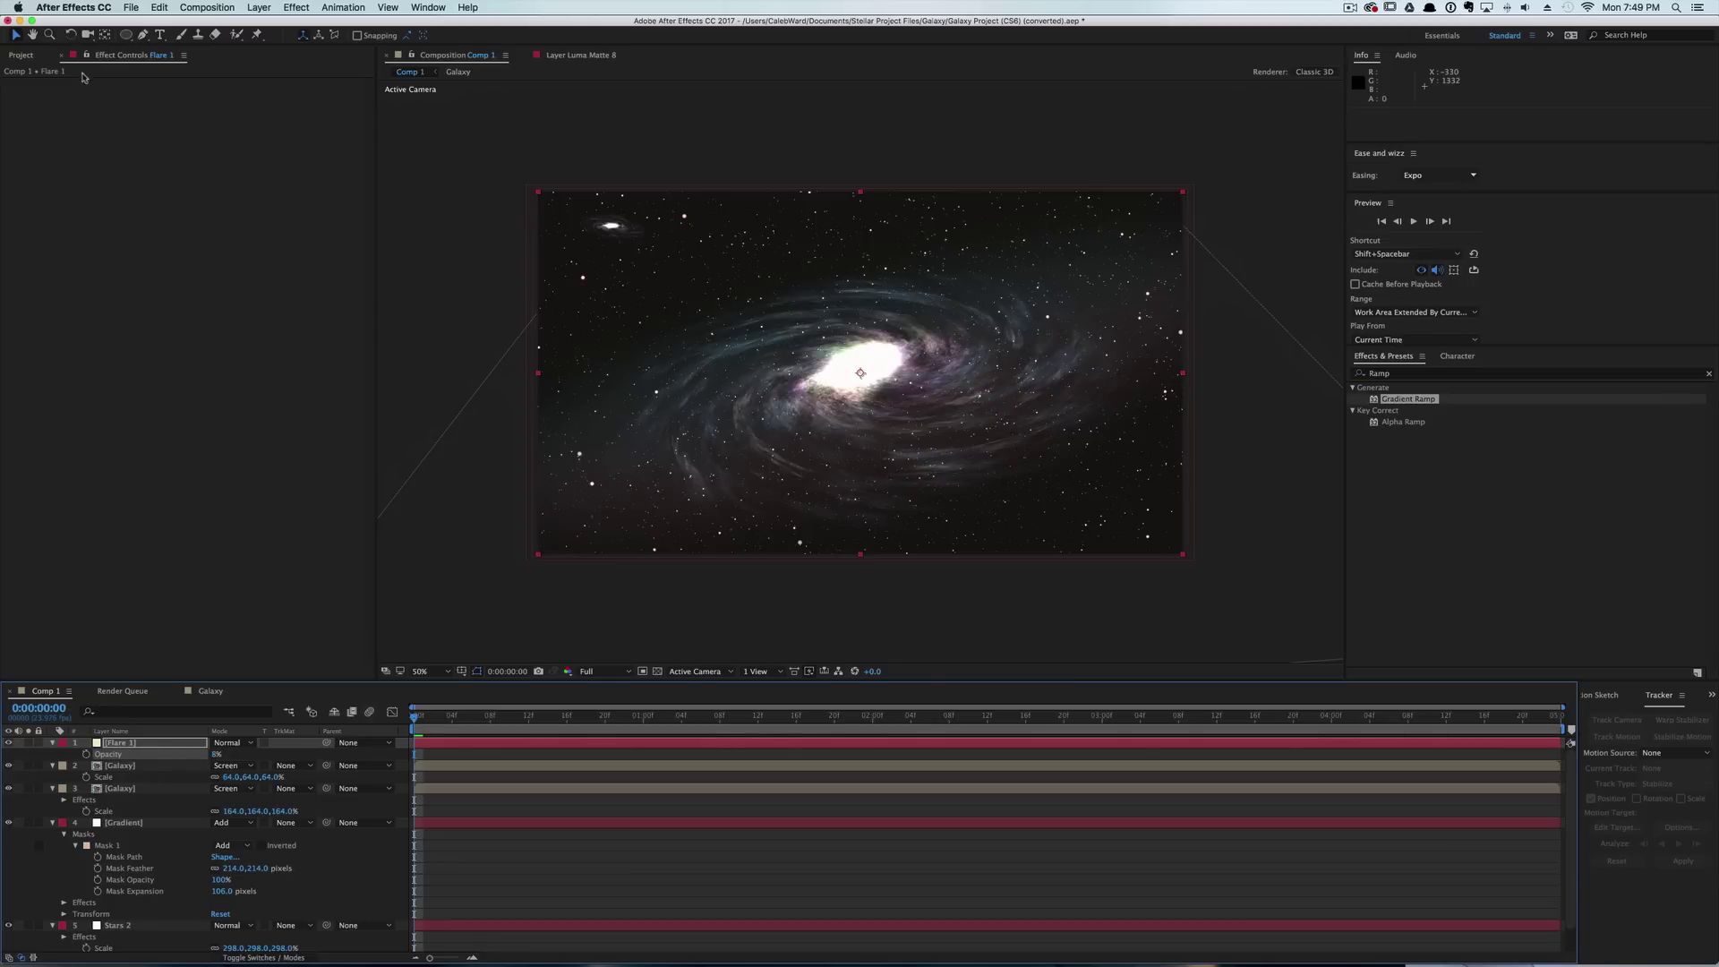
{"action": "left_click", "coordinate": [144, 34]}
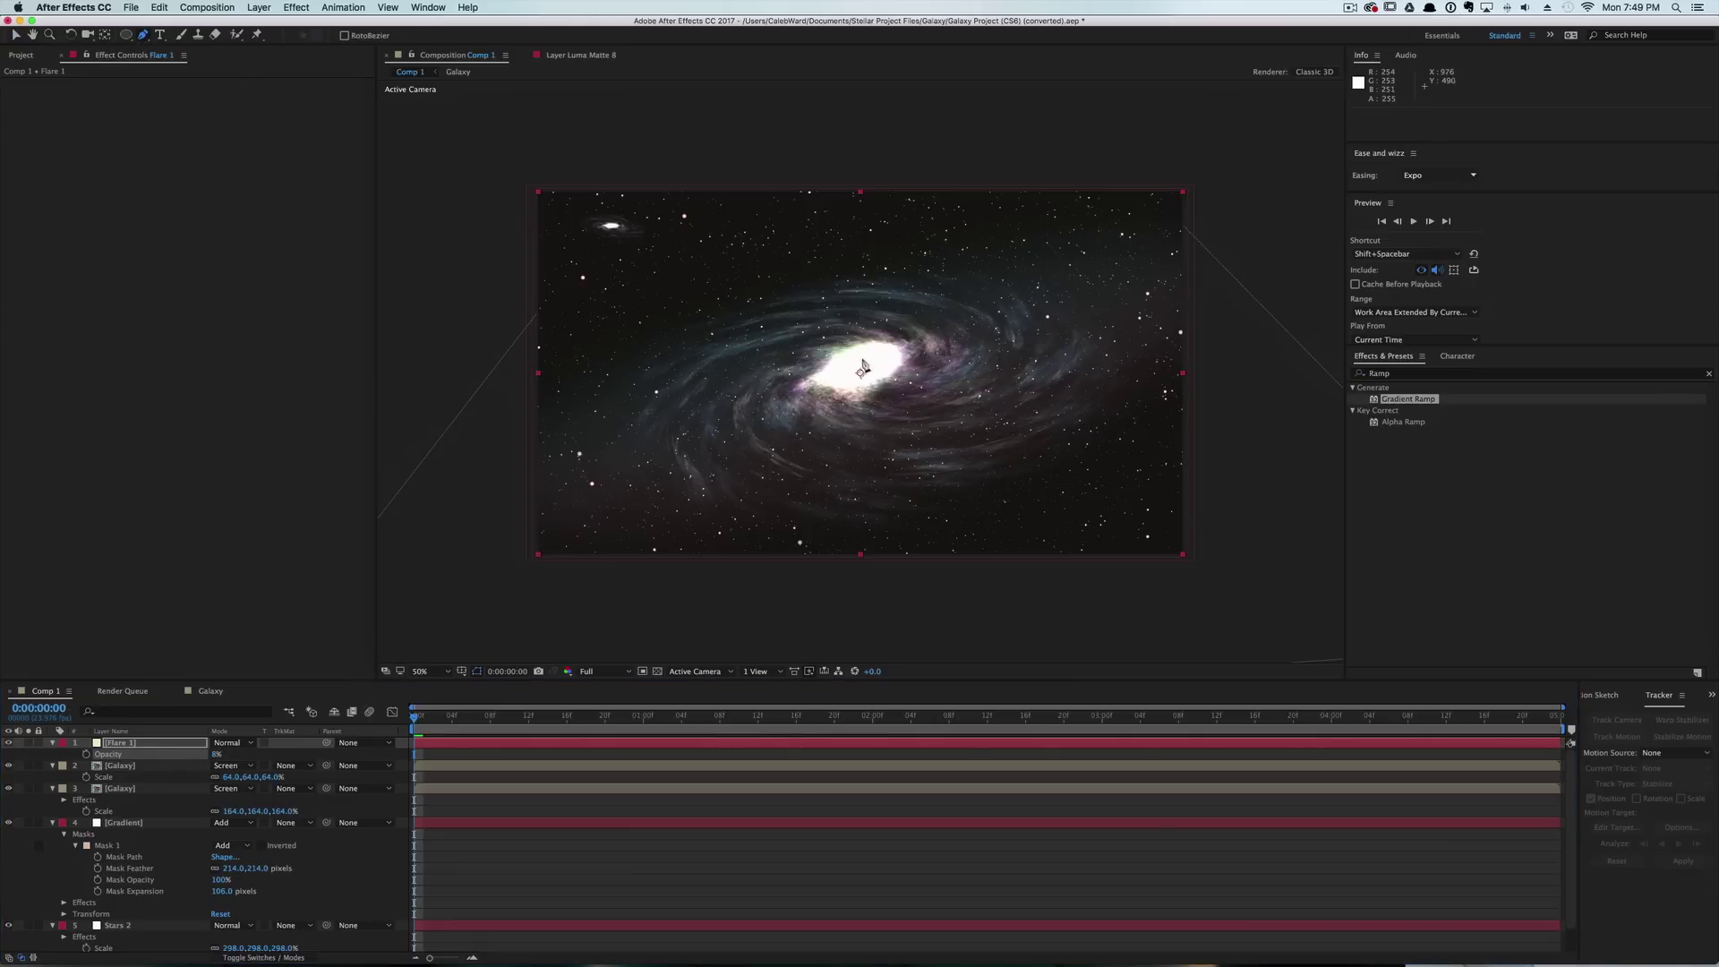
{"action": "mouse_move", "coordinate": [860, 388]}
{"action": "left_mouse_down"}
{"action": "mouse_move", "coordinate": [841, 346]}
{"action": "mouse_move", "coordinate": [883, 385]}
{"action": "left_mouse_up"}
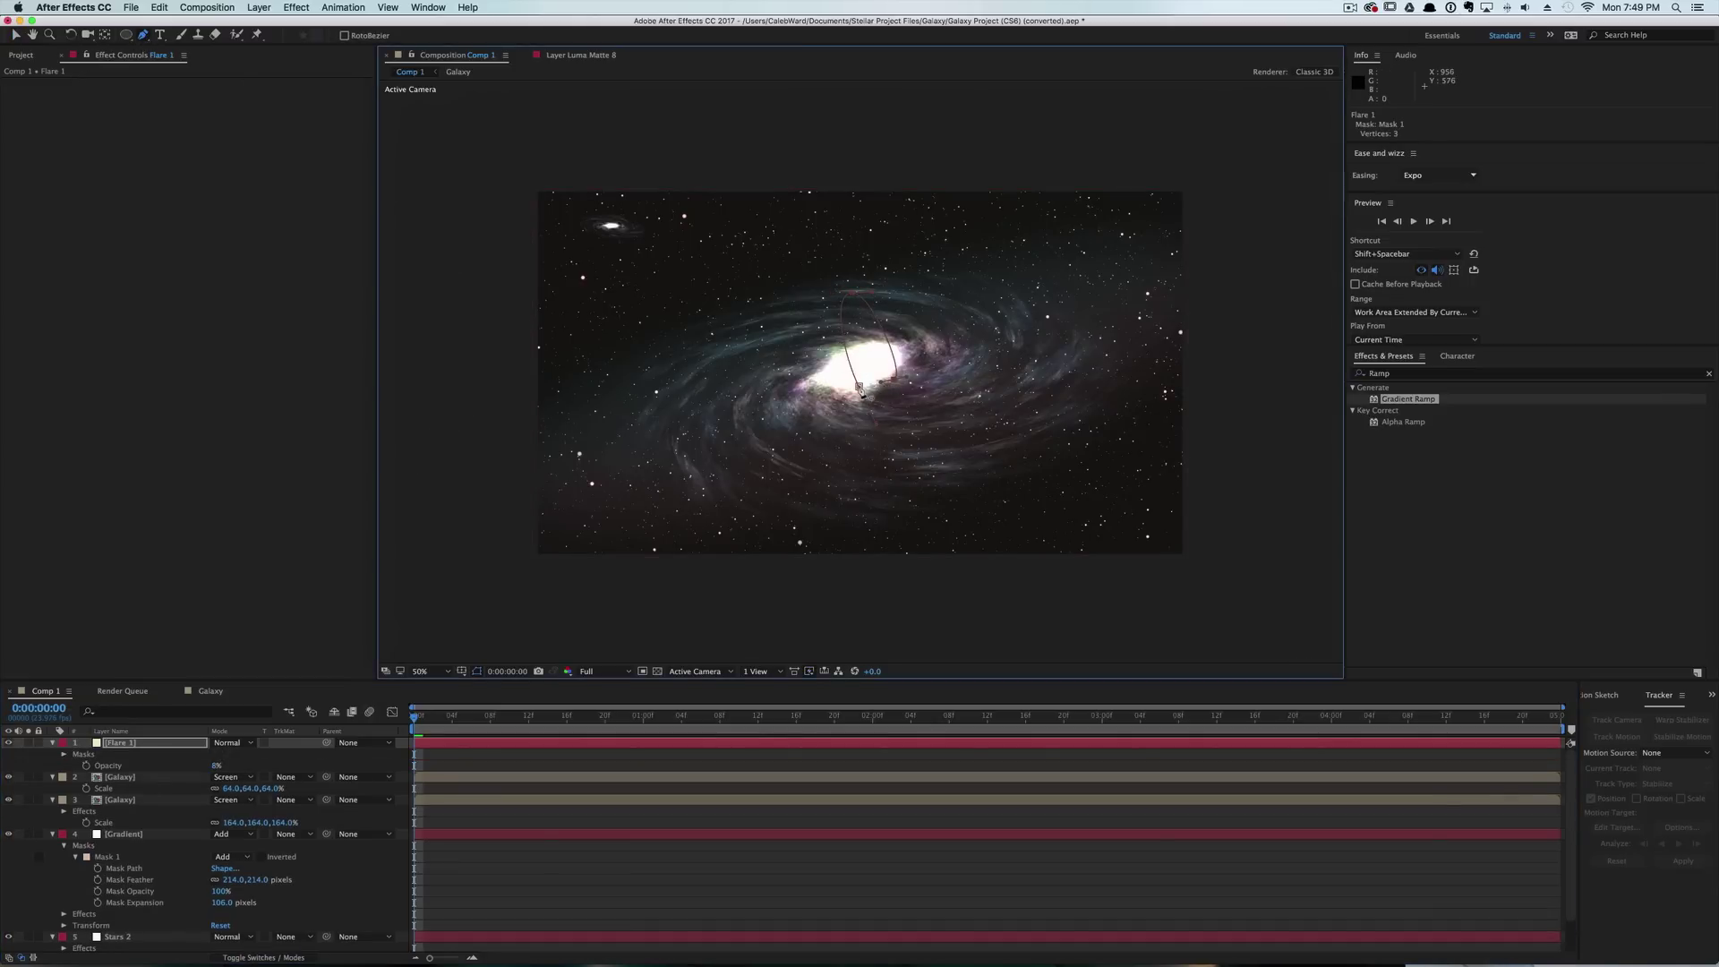
{"action": "left_click", "coordinate": [860, 391]}
{"action": "key", "text": "v"}
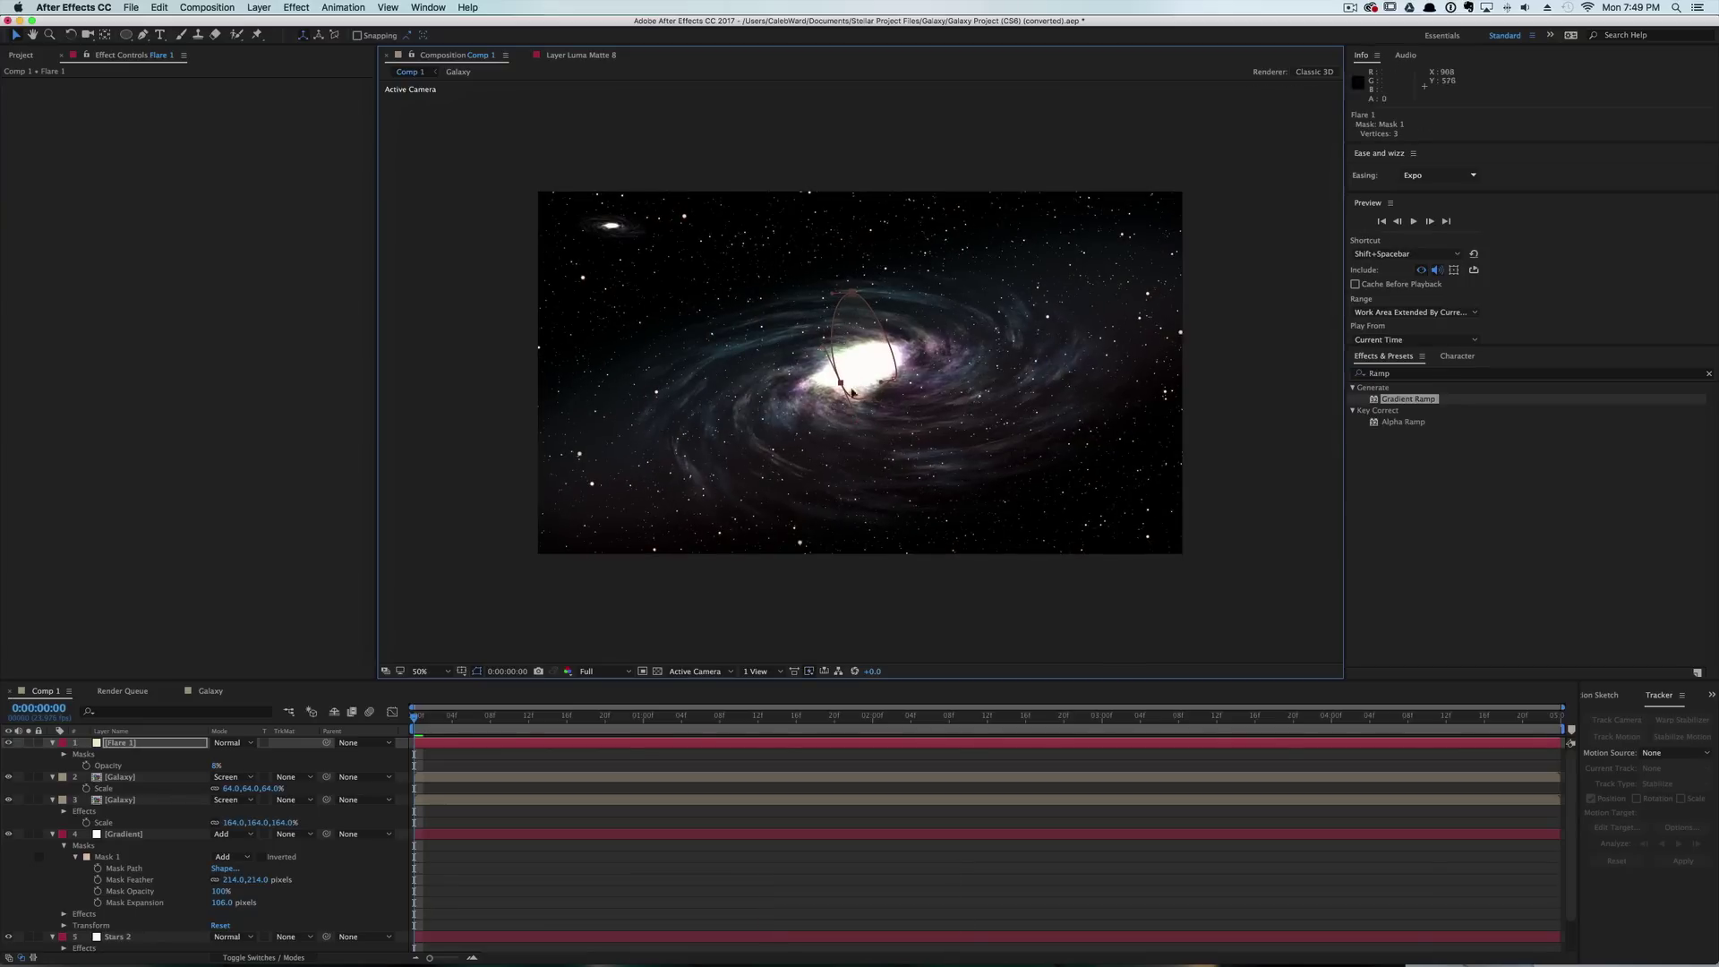
Set the Flare 1 layer's blending mode to Add and its opacity to 30%.
{"action": "left_click", "coordinate": [229, 746]}
{"action": "left_click", "coordinate": [260, 567]}
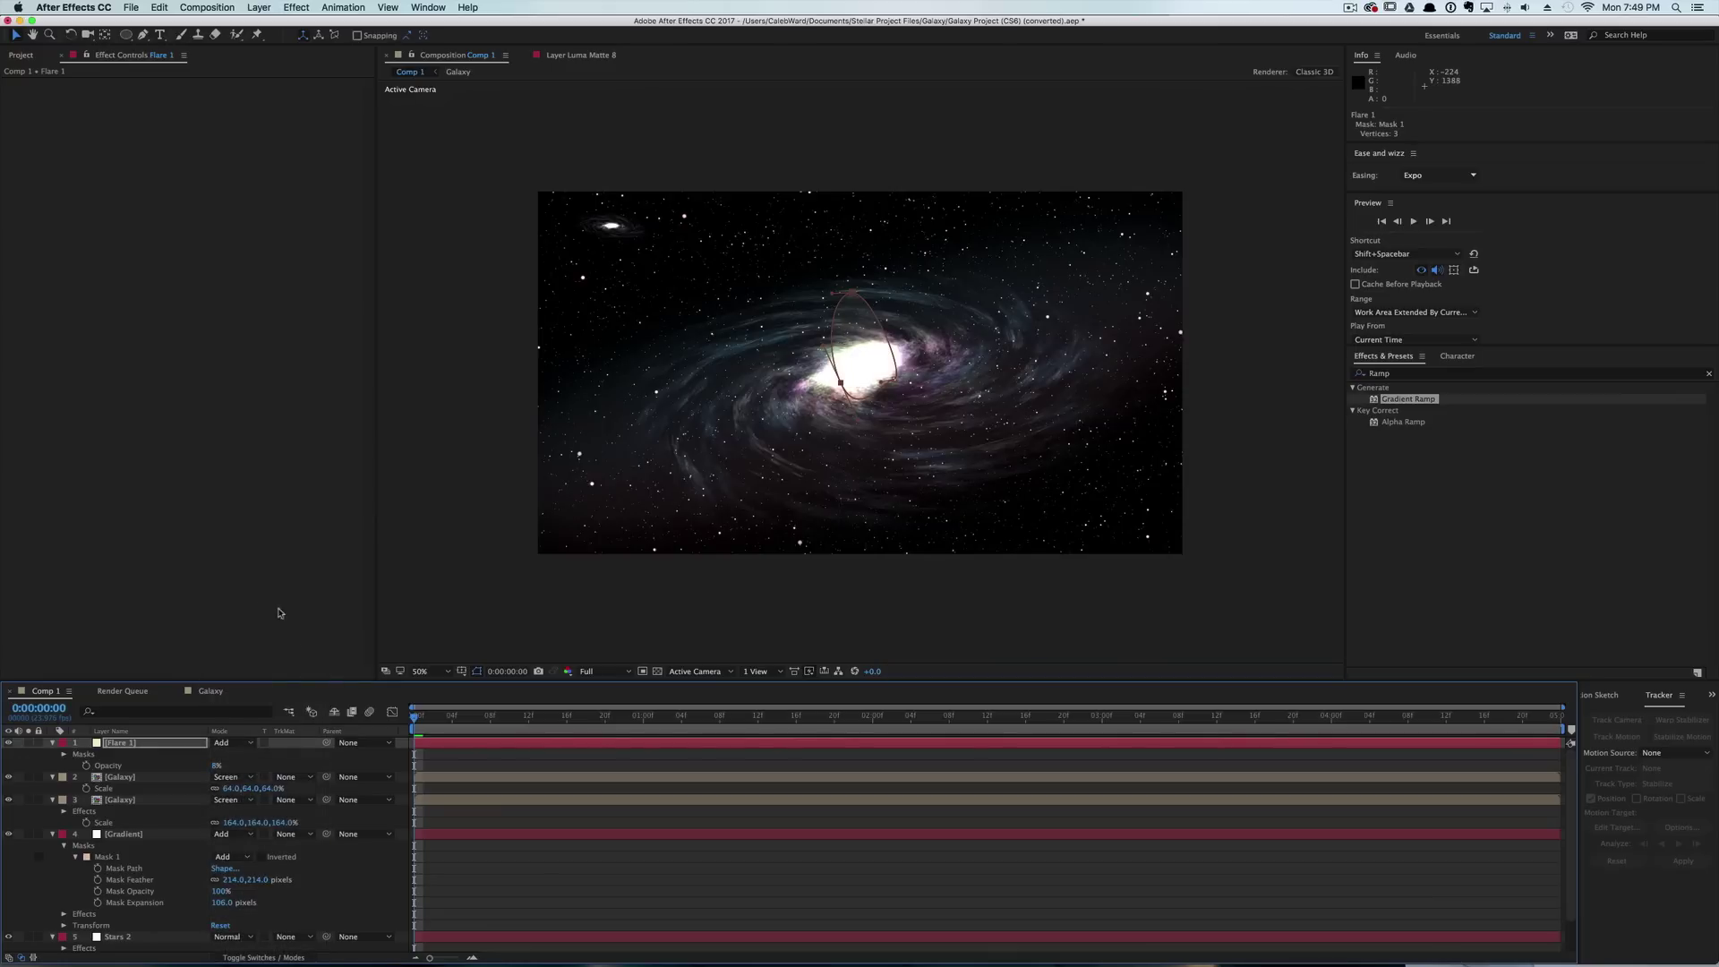
{"action": "key", "text": "t"}
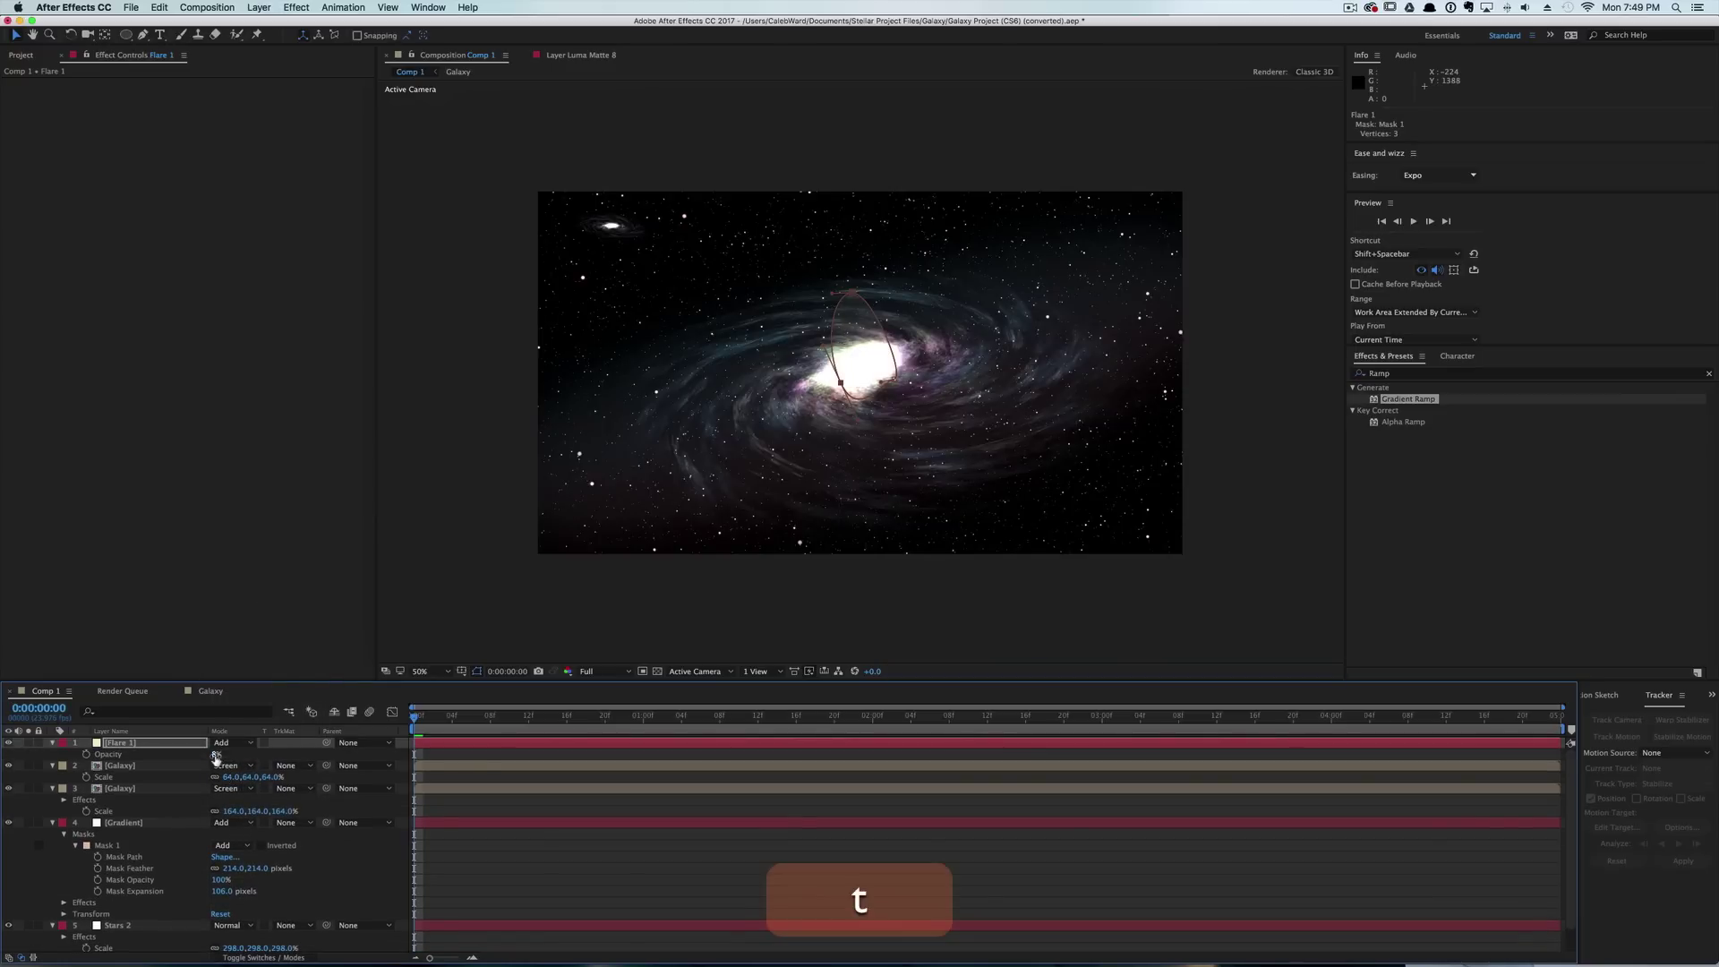
{"action": "left_click_drag", "start_coordinate": [215, 758], "coordinate": [220, 754]}
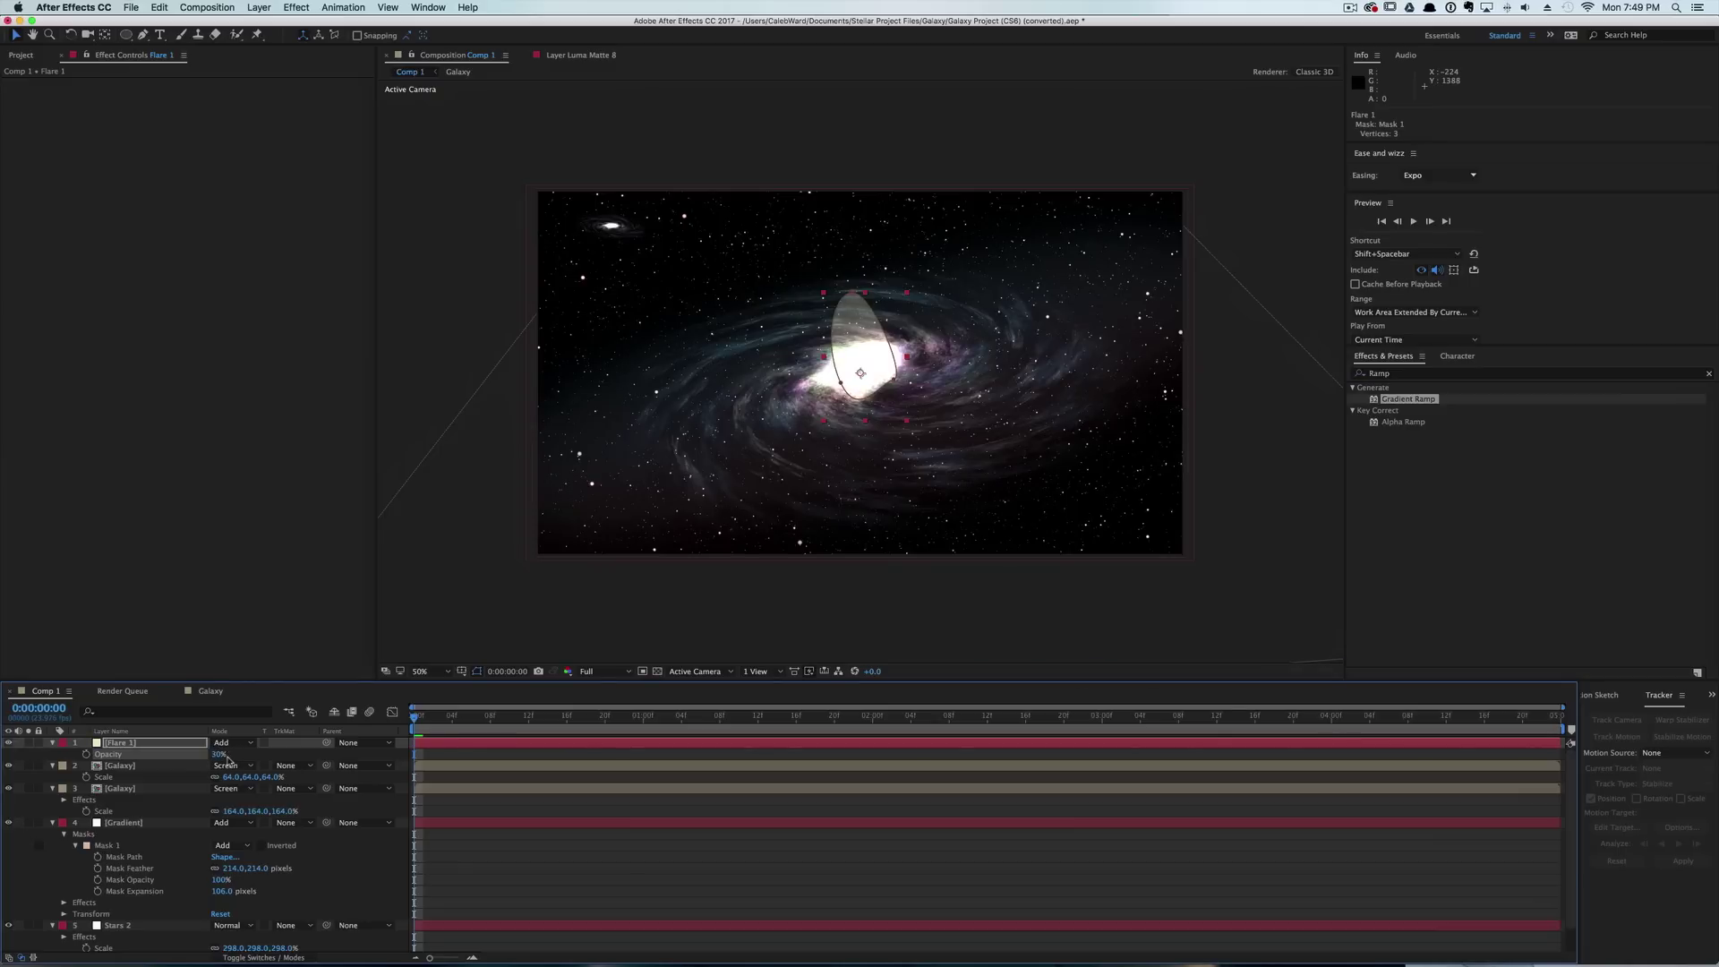
Set the Flare 1 mask's feather to 68 pixels and deselect the layer.
{"action": "key", "text": "f"}
{"action": "left_click_drag", "start_coordinate": [243, 768], "coordinate": [288, 766]}
{"action": "key", "text": "v"}
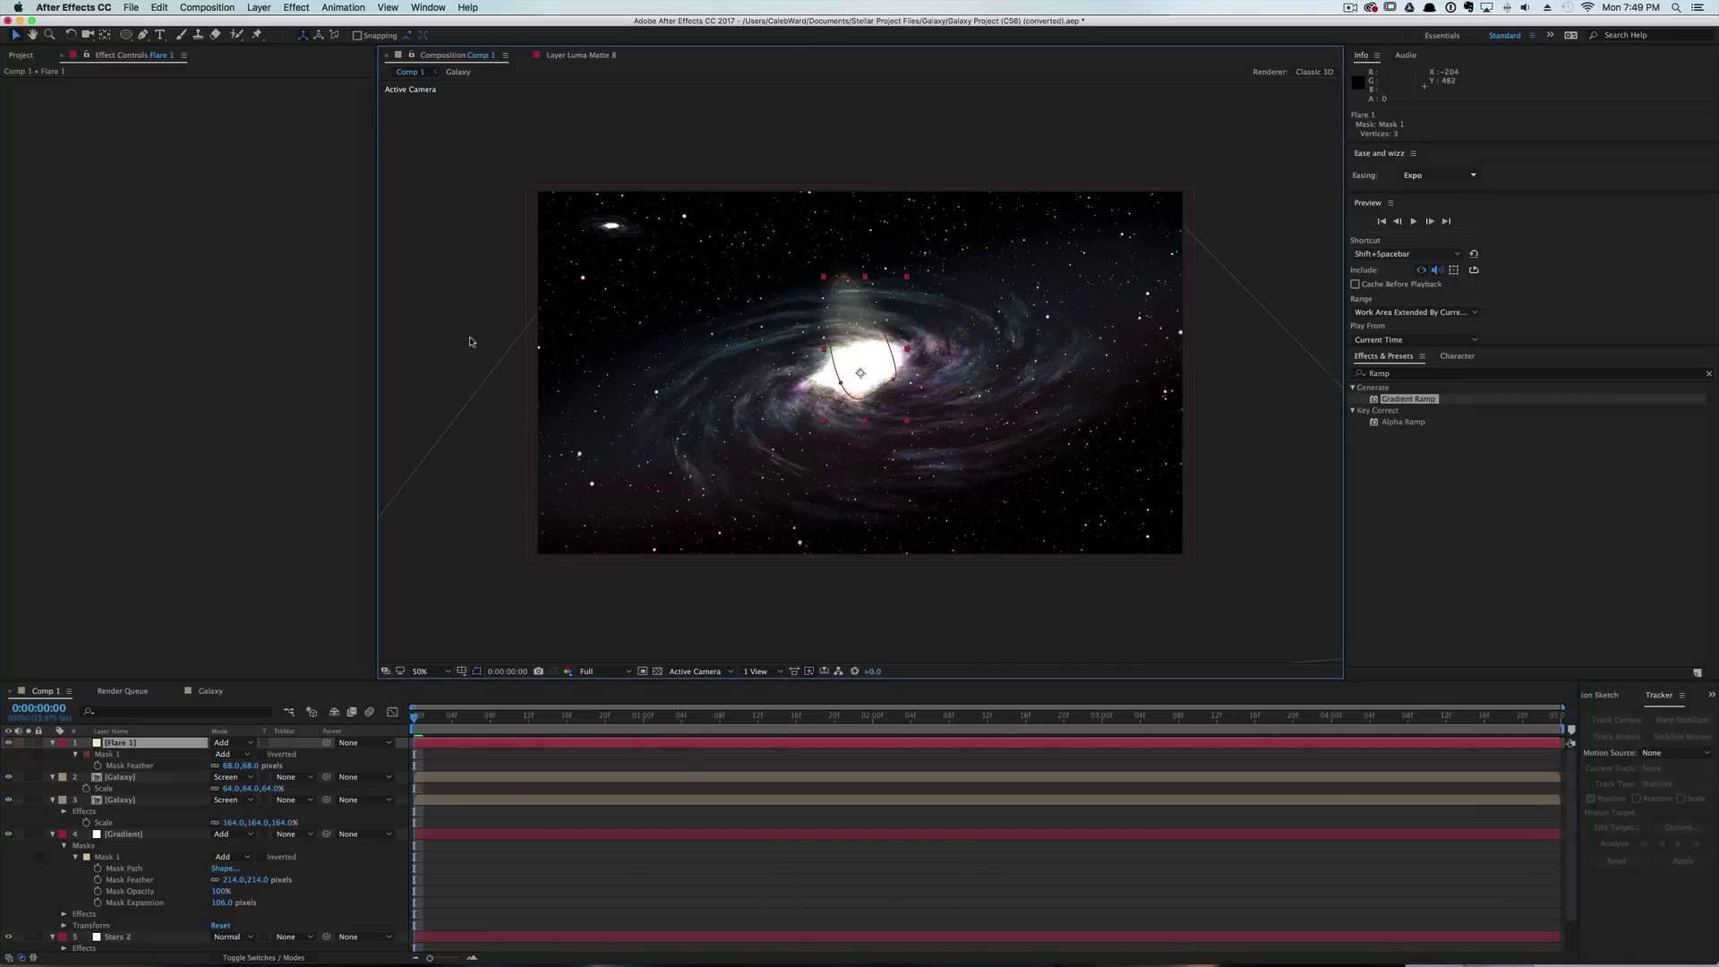
{"action": "left_click", "coordinate": [475, 285]}
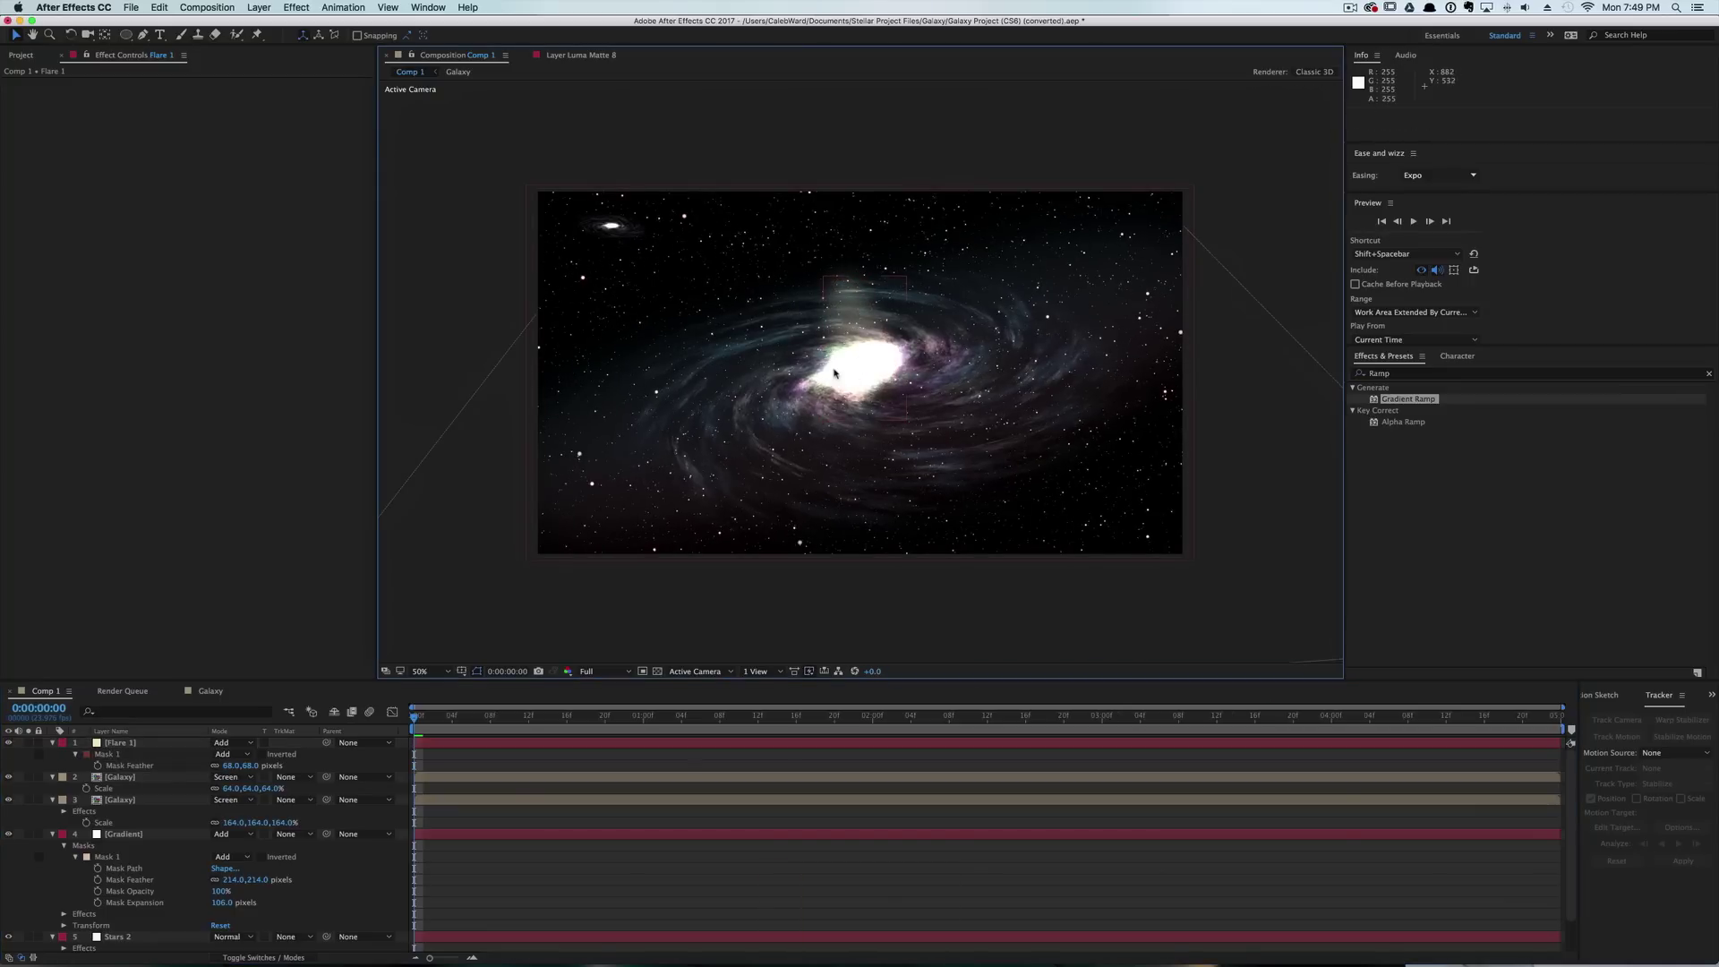
Duplicate the Flare 1 layer.
{"action": "scroll", "coordinate": [835, 372], "scroll_direction": "up", "scroll_amount": 2}
{"action": "key", "text": "space"}
{"action": "left_click_drag", "start_coordinate": [863, 368], "coordinate": [885, 391]}
{"action": "left_click", "coordinate": [885, 387]}
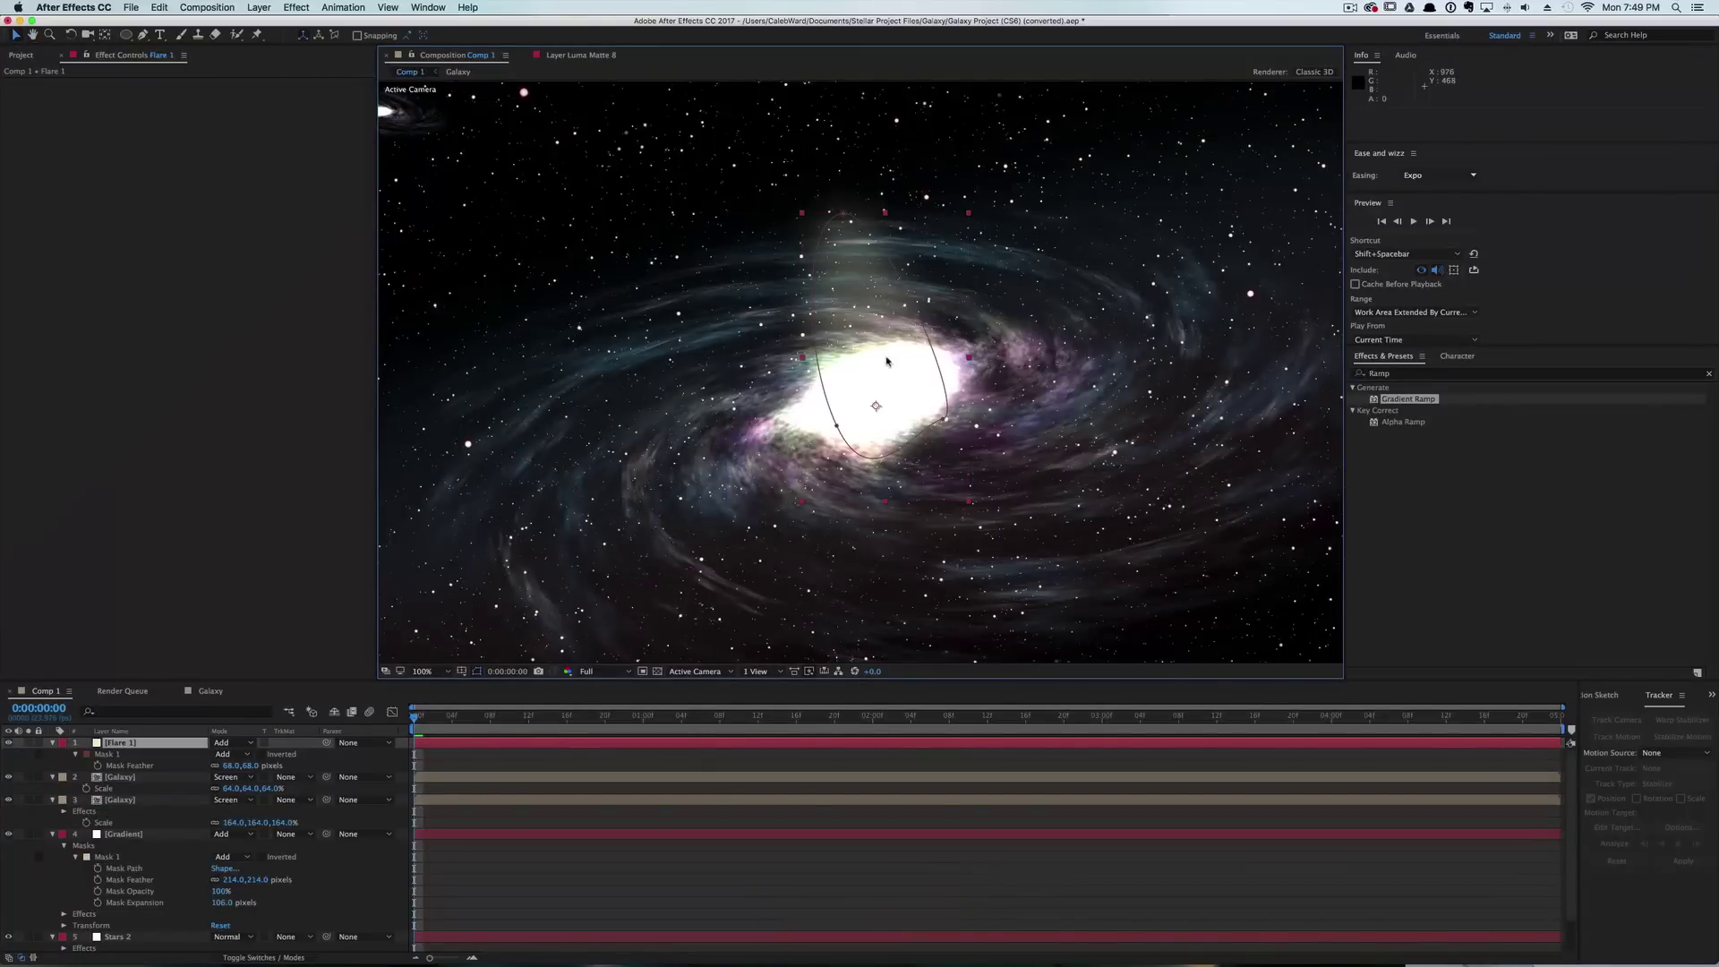
{"action": "left_click", "coordinate": [135, 744]}
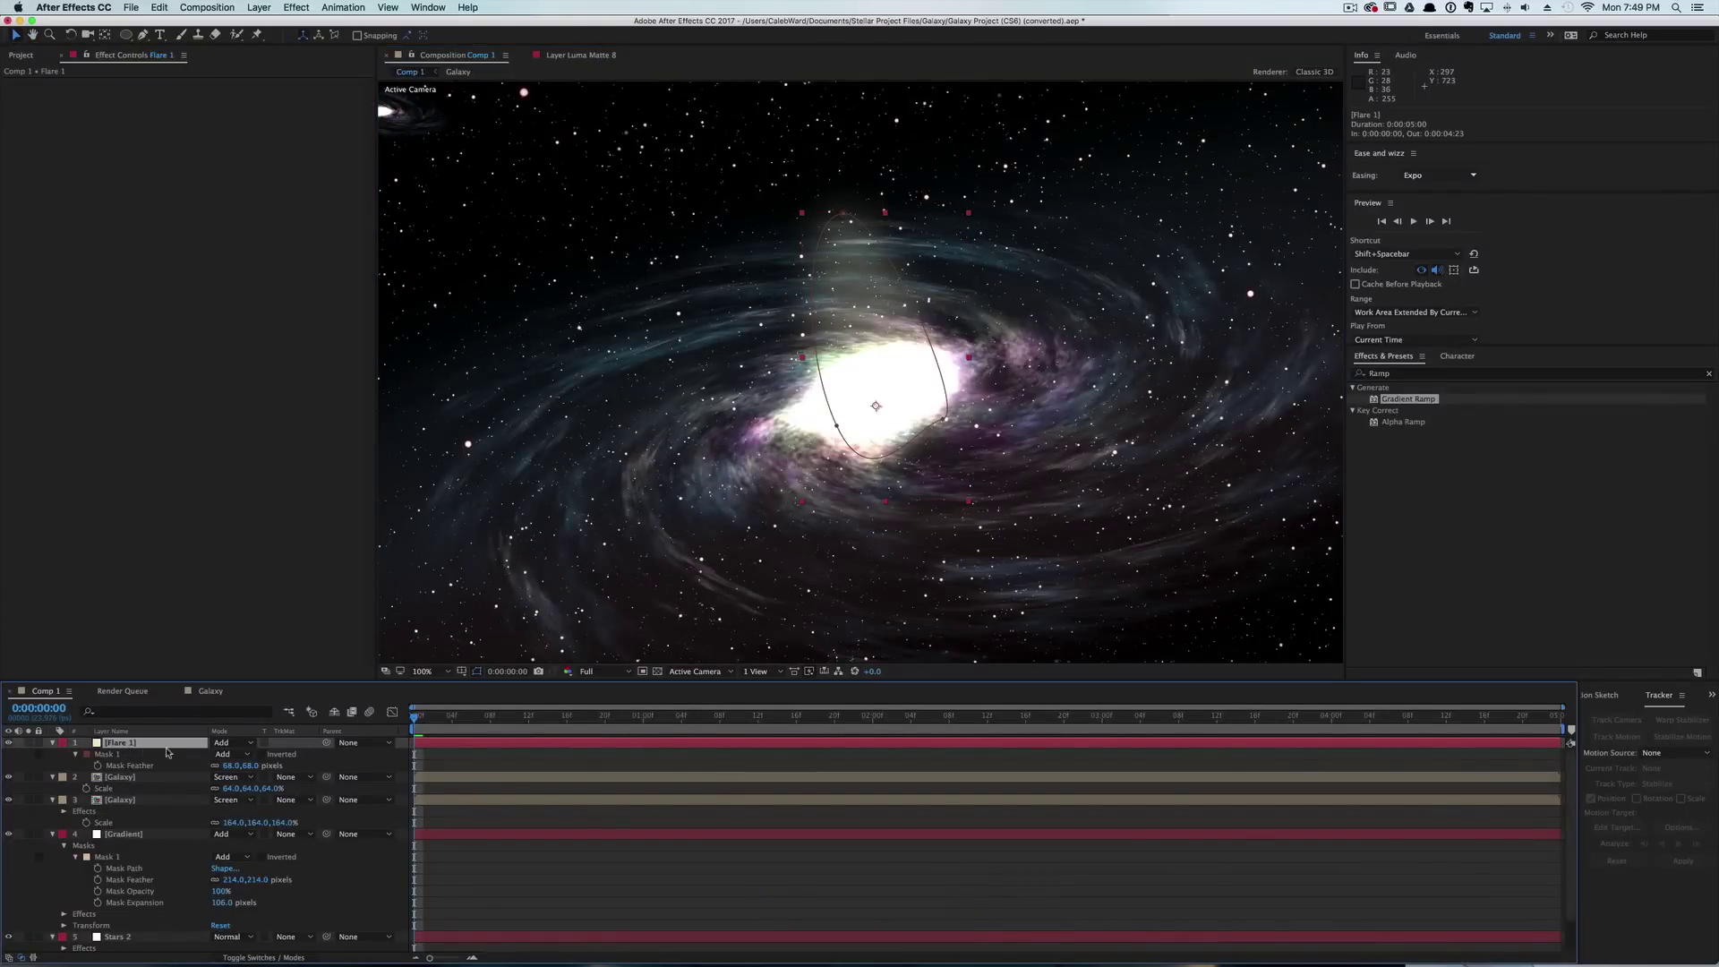
{"action": "key", "text": "super"}
{"action": "key", "text": "super+d"}
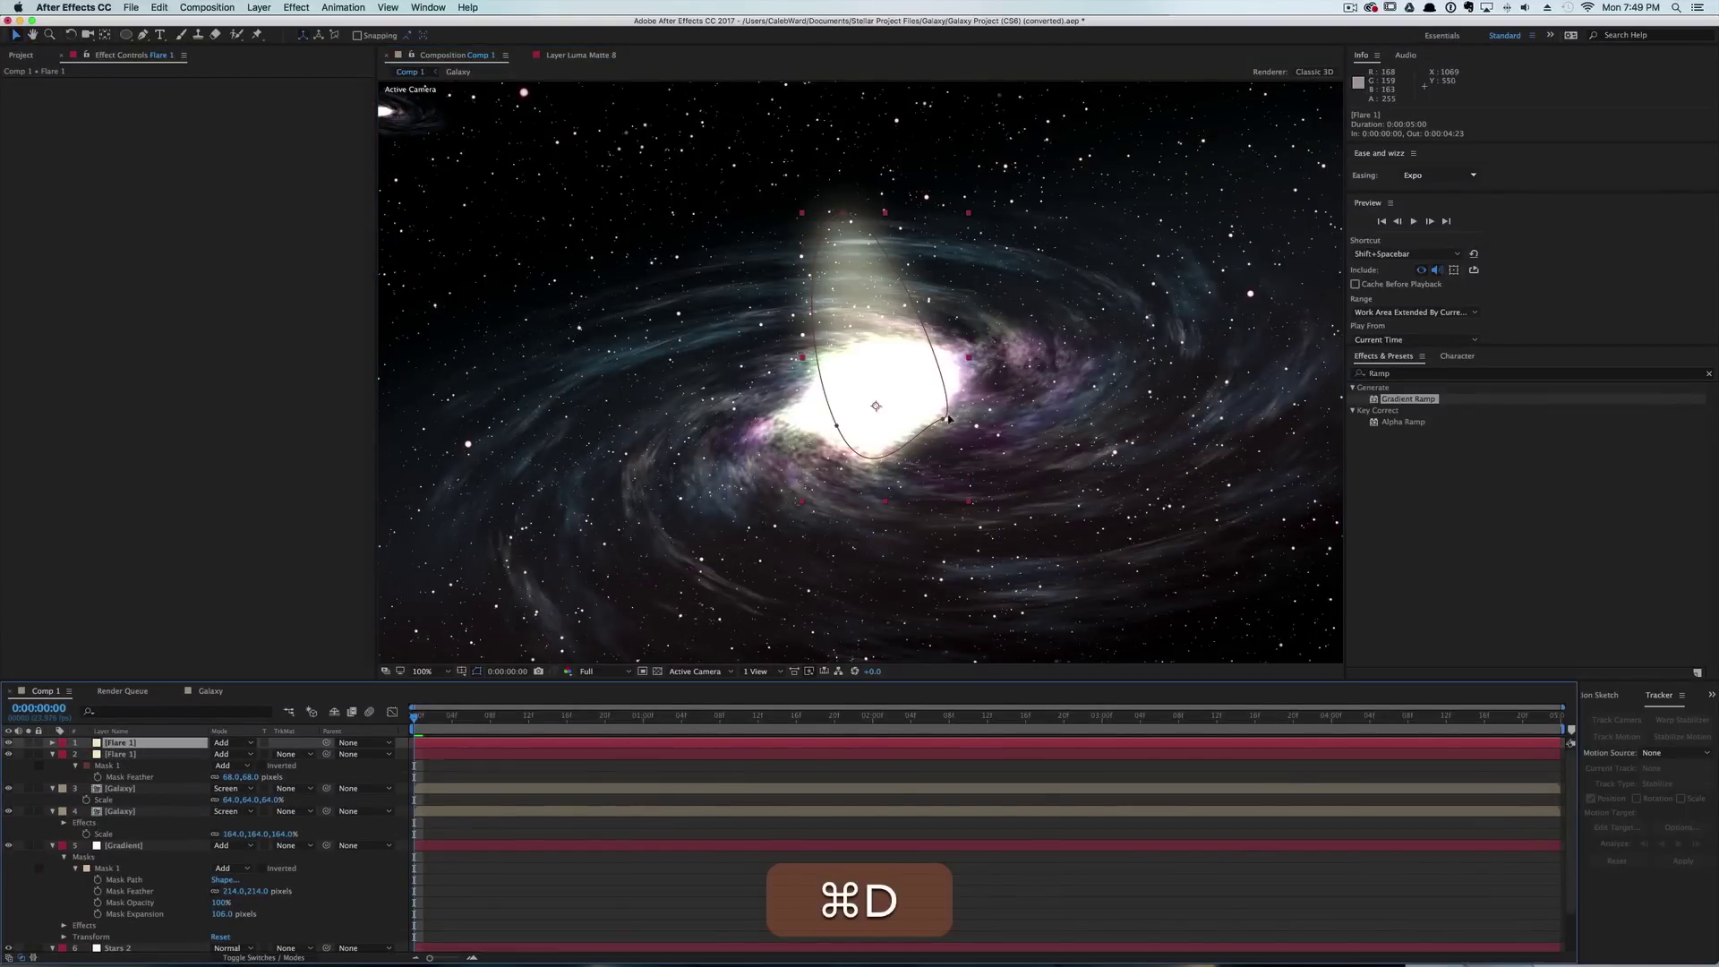
Narrow the upper Flare 1 copy's mask by moving its lower side vertices inward and adjusting the curve at its tip.
{"action": "key", "text": "v"}
{"action": "left_click_drag", "start_coordinate": [948, 419], "coordinate": [861, 421]}
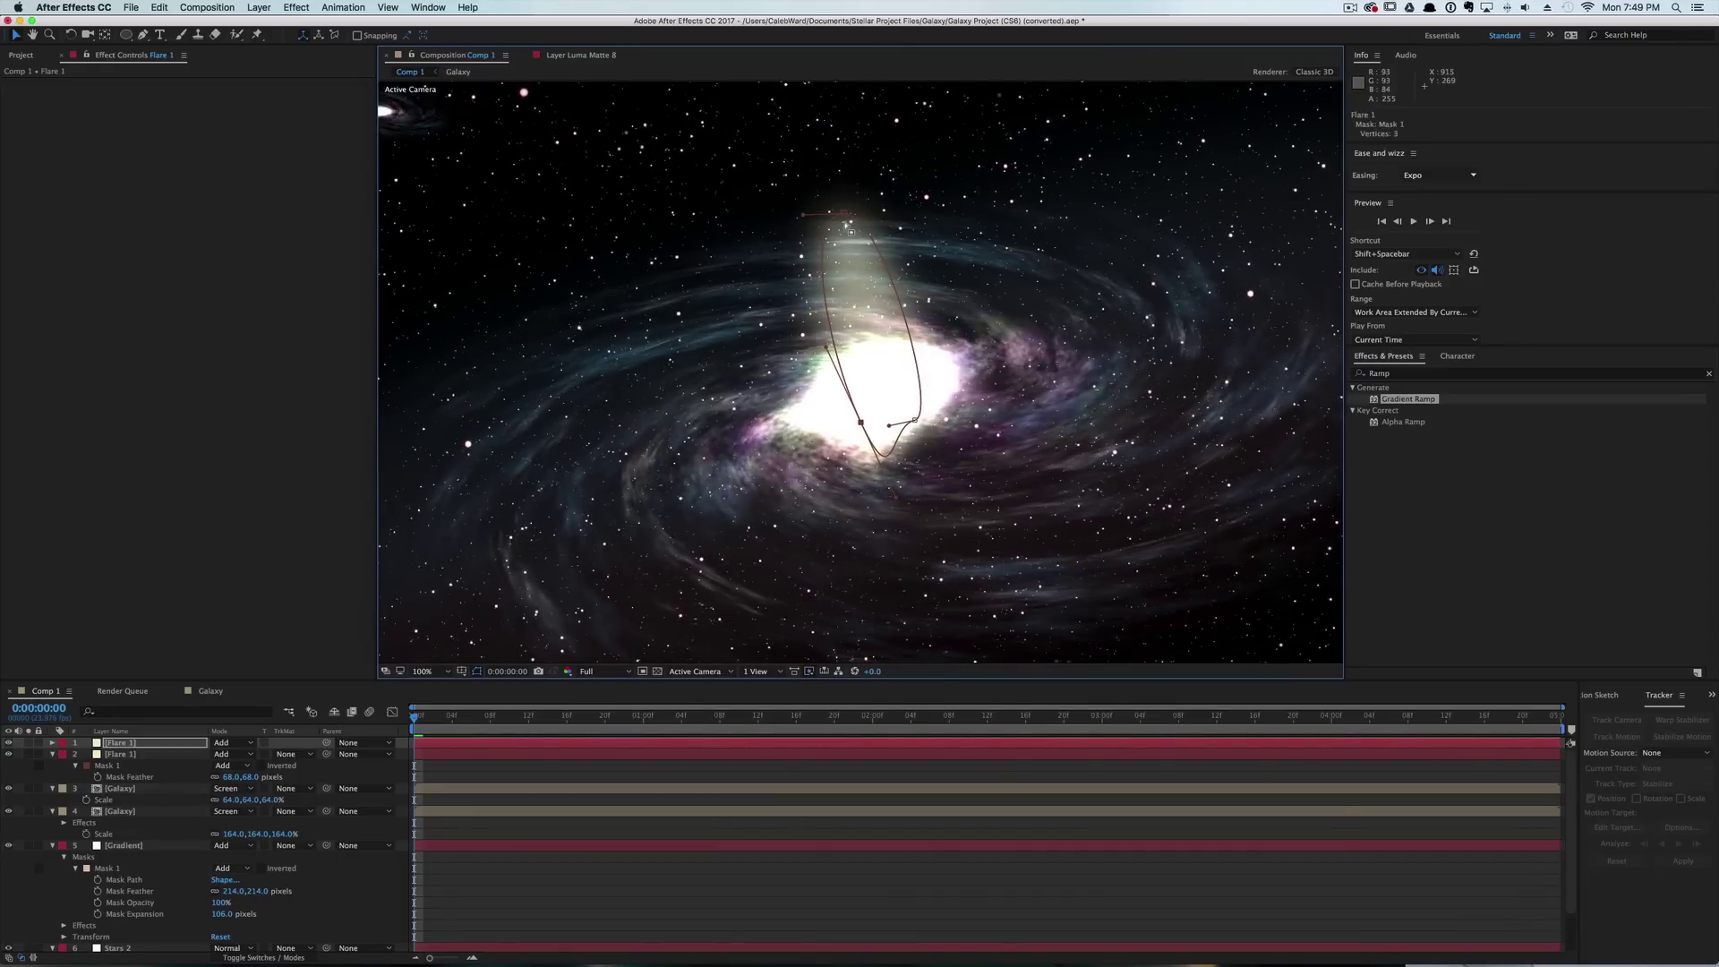
{"action": "mouse_move", "coordinate": [843, 214]}
{"action": "left_mouse_down"}
{"action": "mouse_move", "coordinate": [879, 219]}
{"action": "mouse_move", "coordinate": [825, 225]}
{"action": "left_mouse_up"}
Set the upper Flare 1 copy's mask feather to 28 pixels and stretch the mask's tip upward and slightly left.
{"action": "key", "text": "f"}
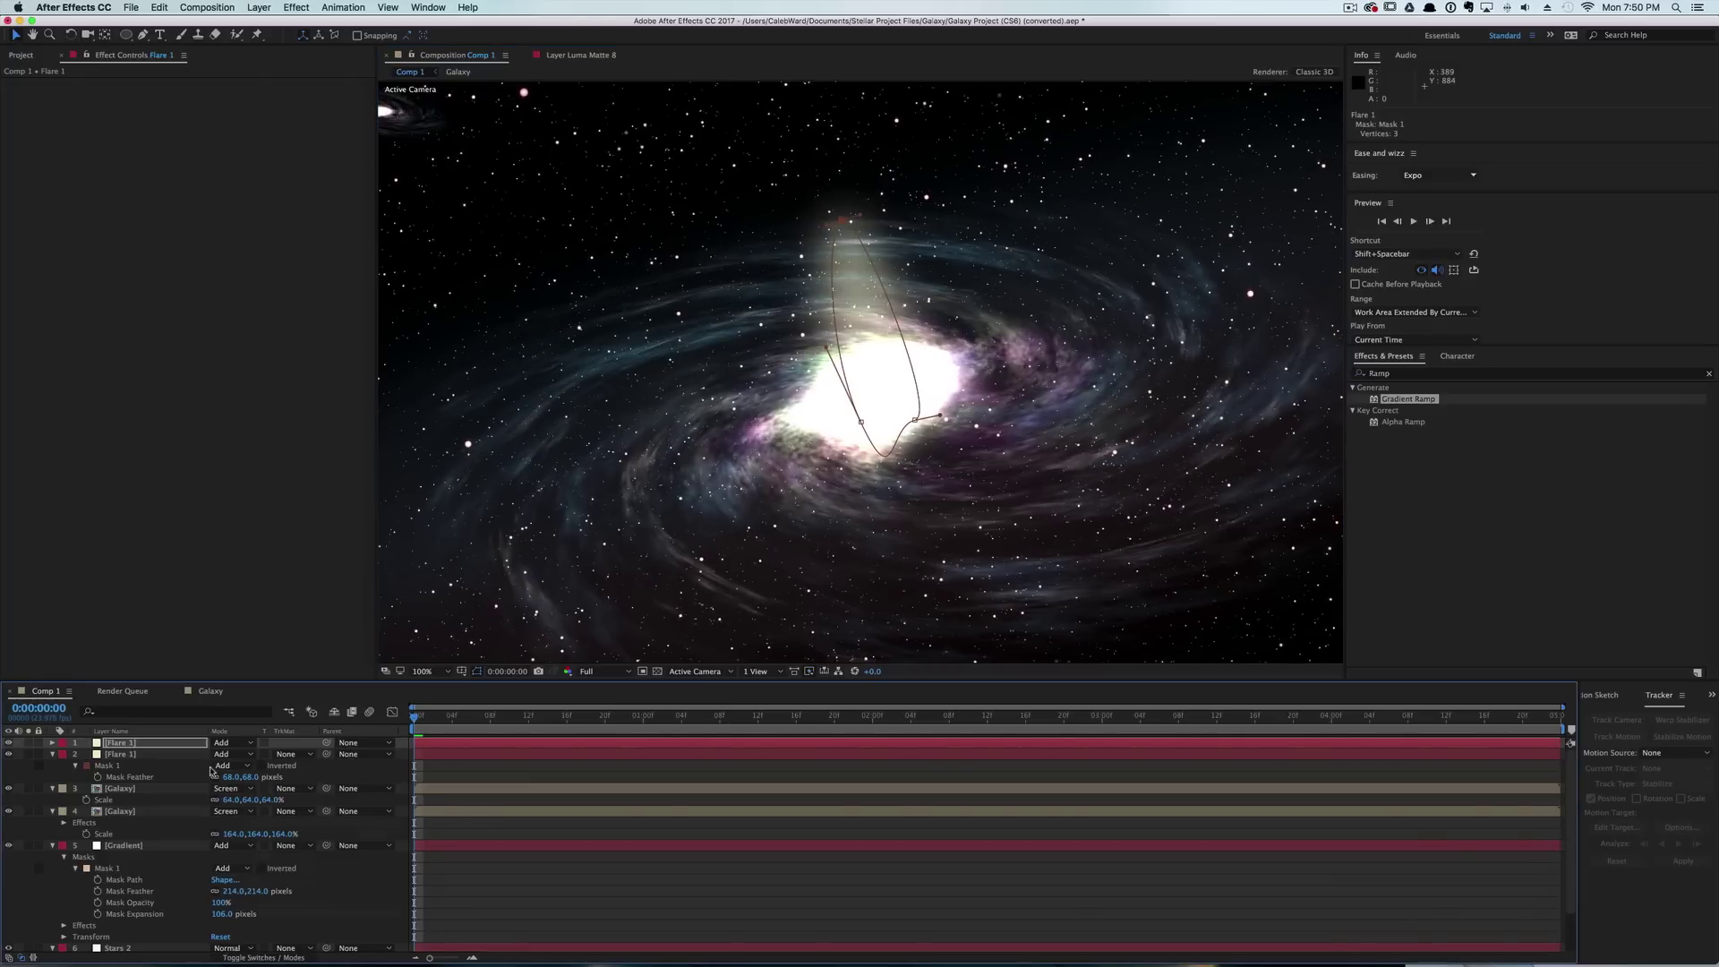
{"action": "key", "text": "f"}
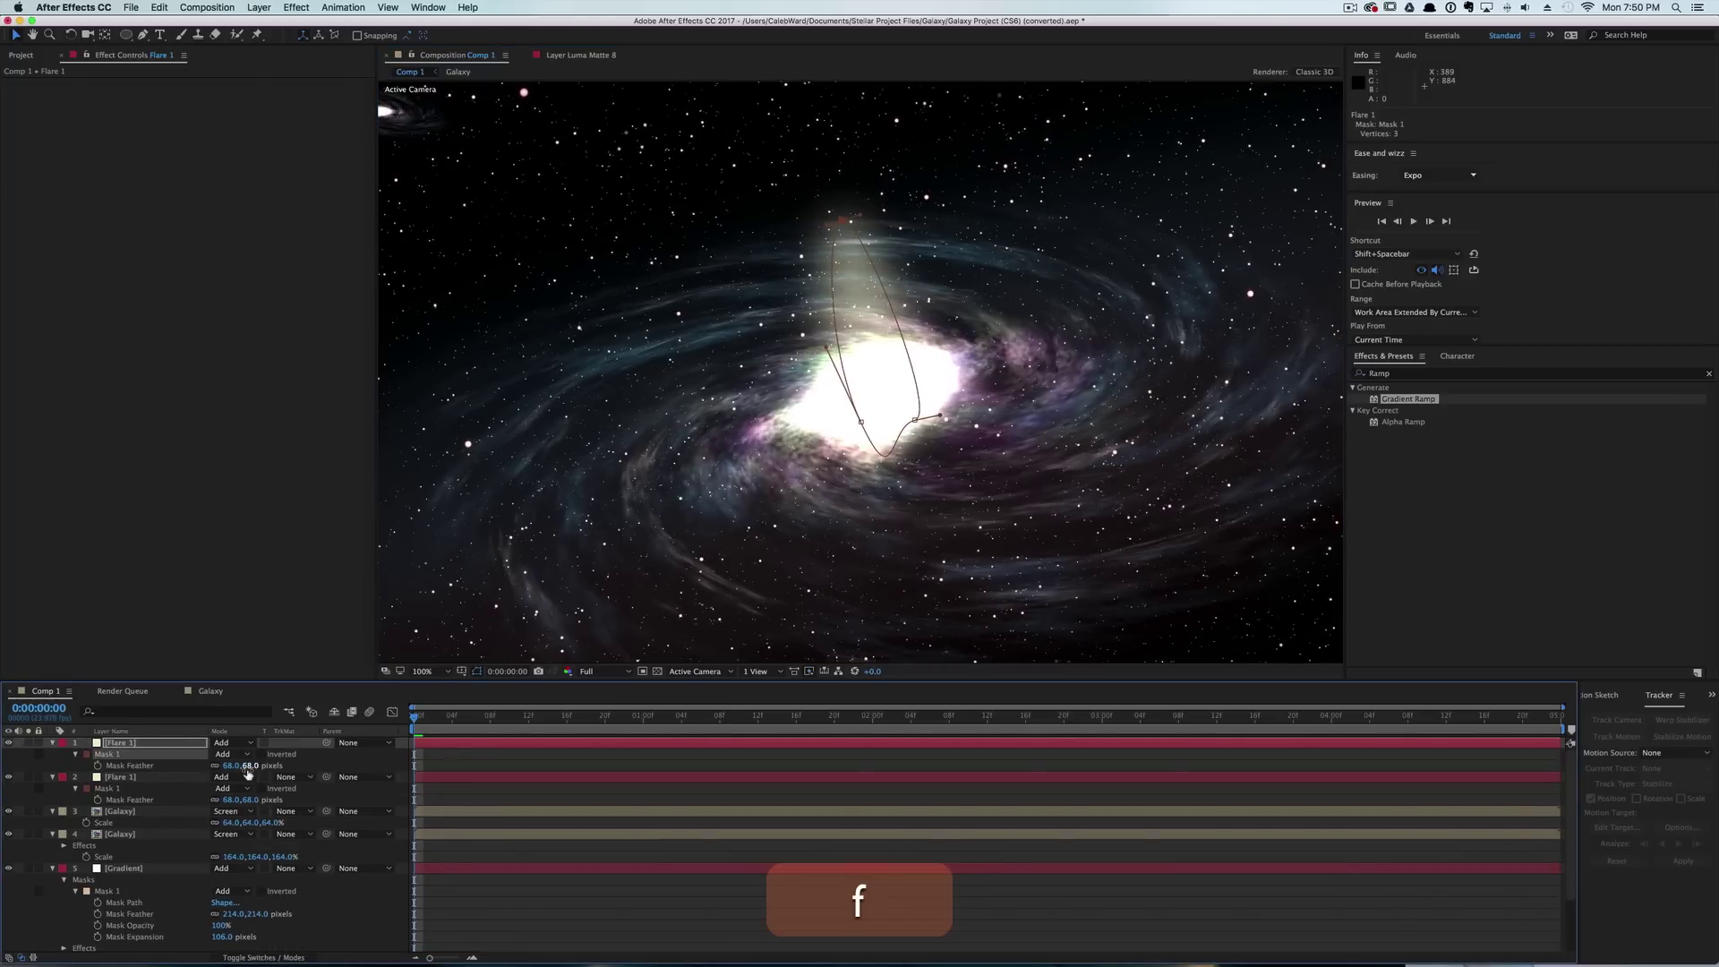
{"action": "left_click_drag", "start_coordinate": [249, 766], "coordinate": [225, 772]}
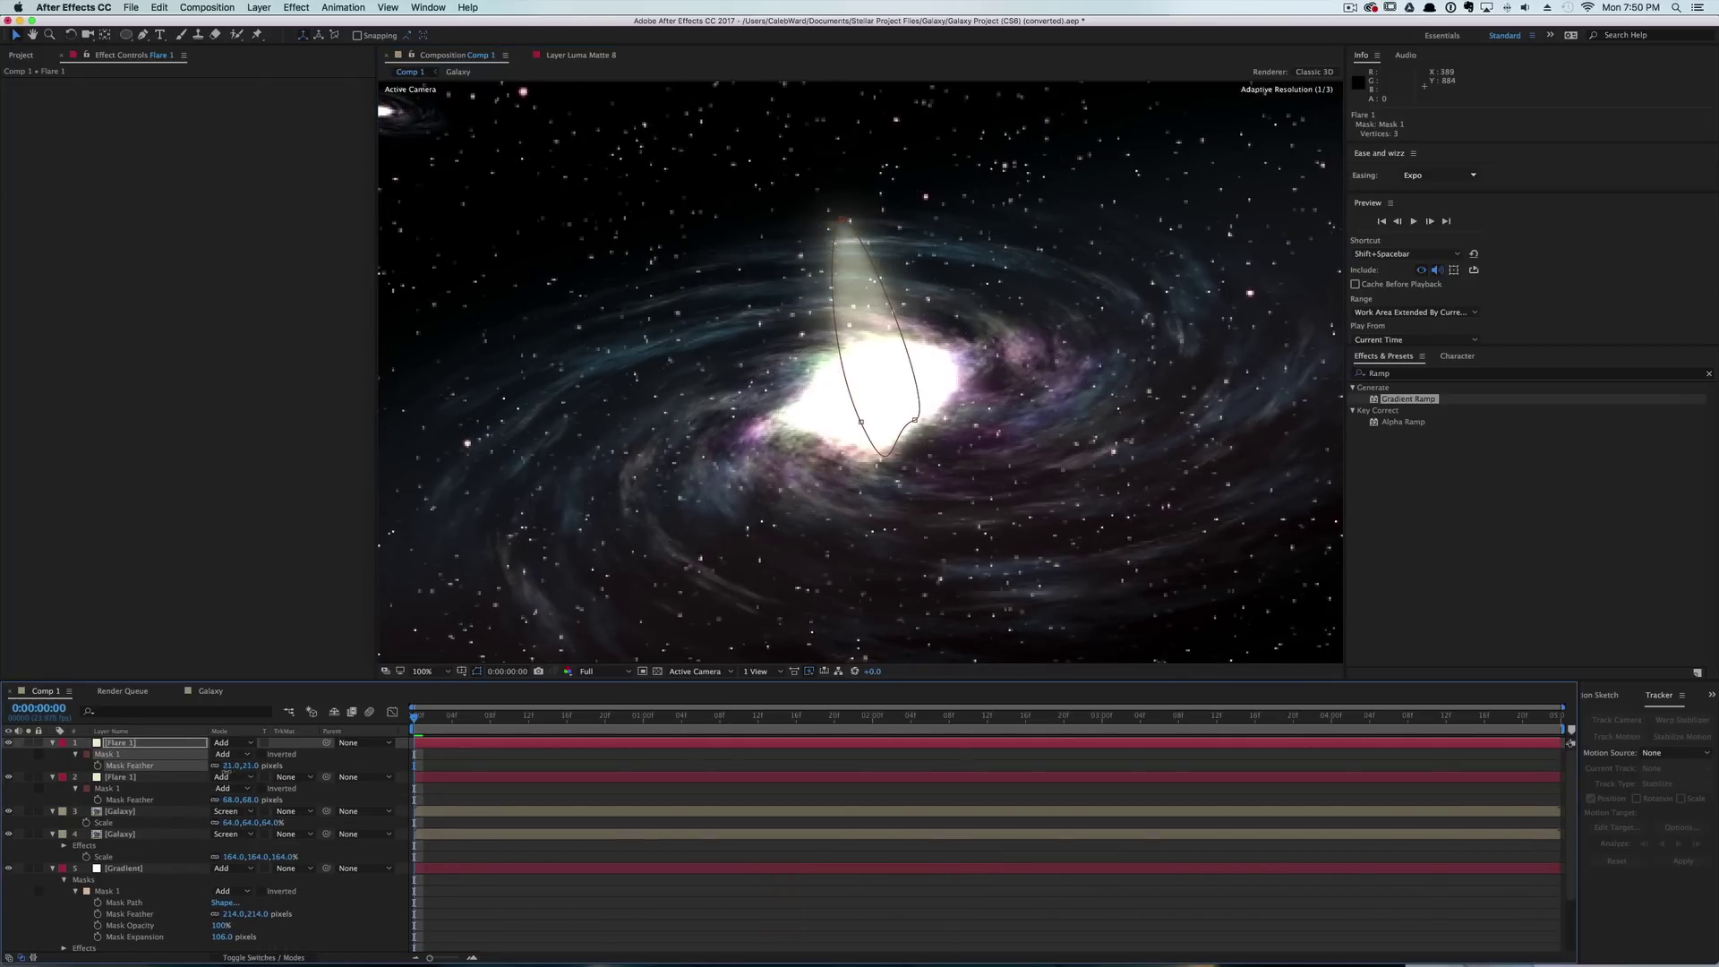
{"action": "key", "text": "v"}
{"action": "left_click_drag", "start_coordinate": [847, 221], "coordinate": [822, 162]}
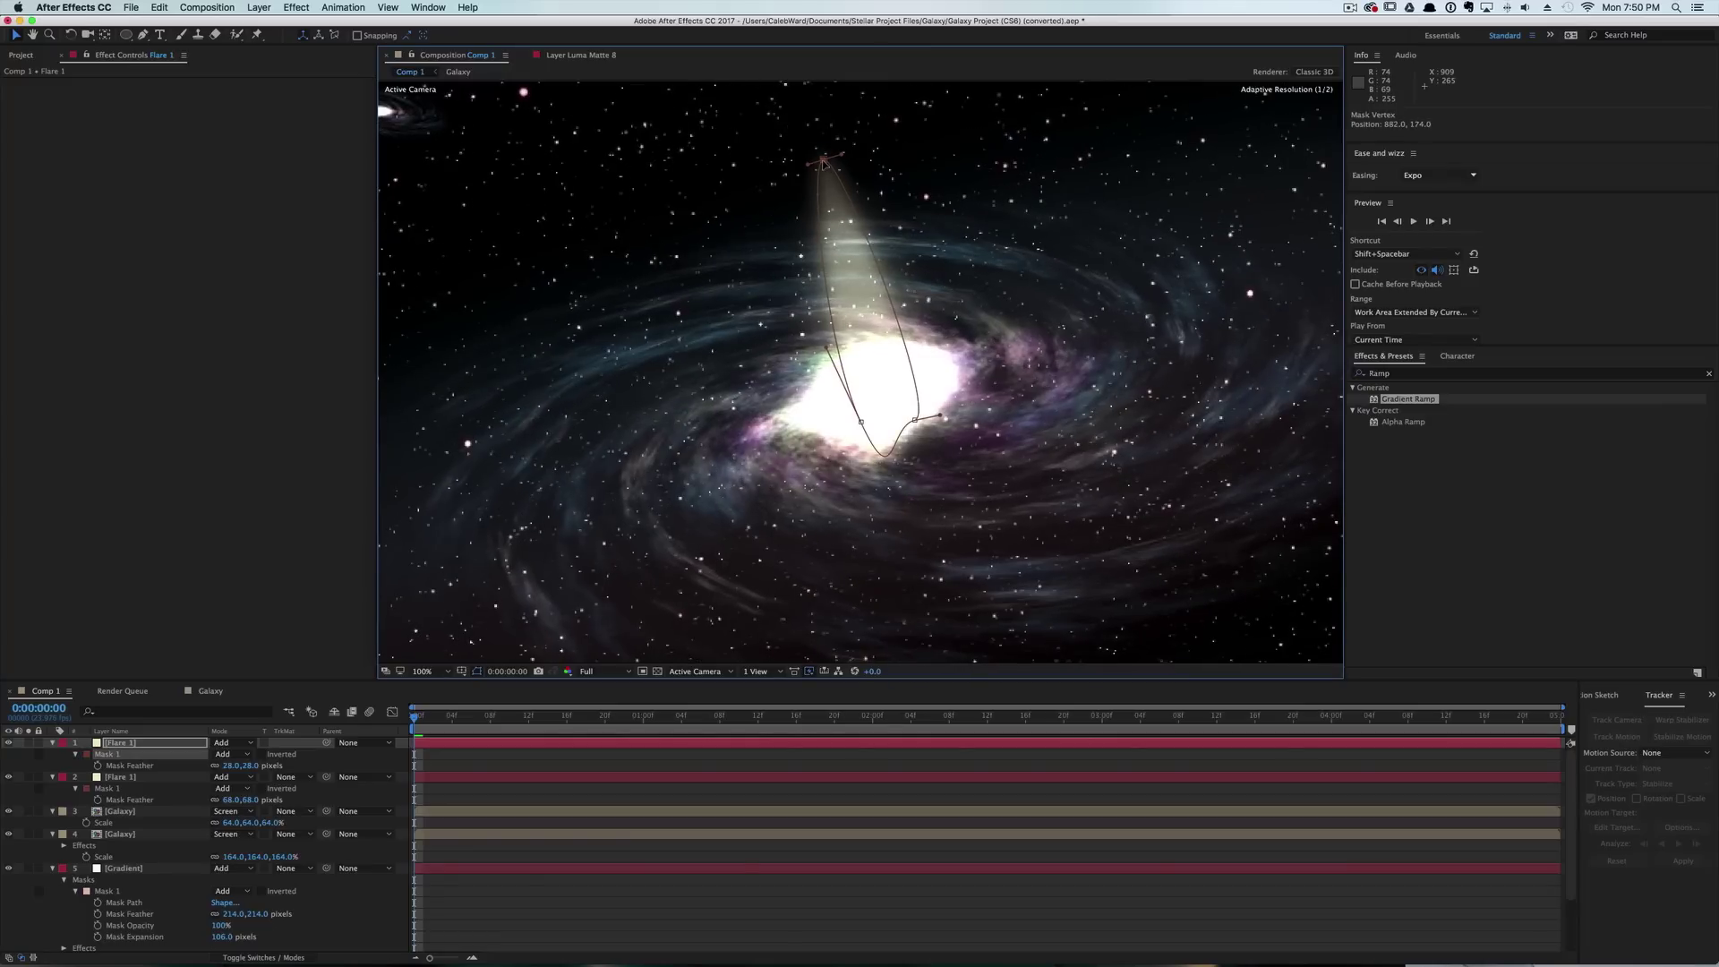
Set the upper Flare 1 copy's opacity to 14% and deselect the layers.
{"action": "key", "text": "t"}
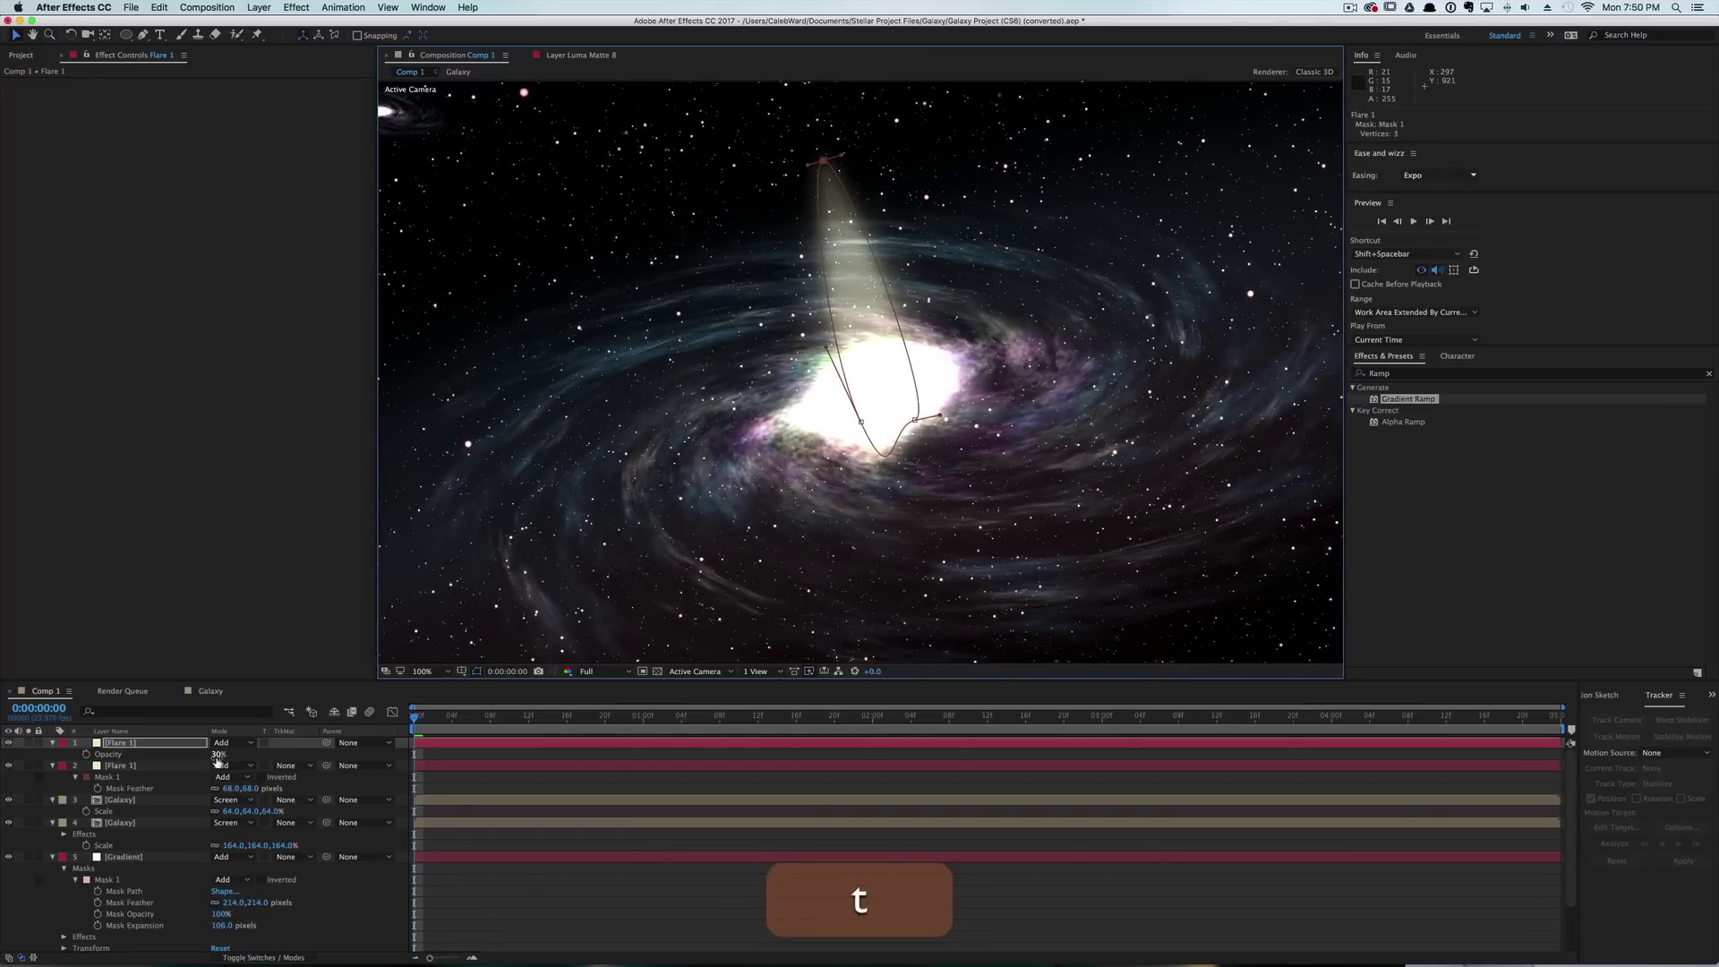
{"action": "left_click_drag", "start_coordinate": [217, 761], "coordinate": [205, 757]}
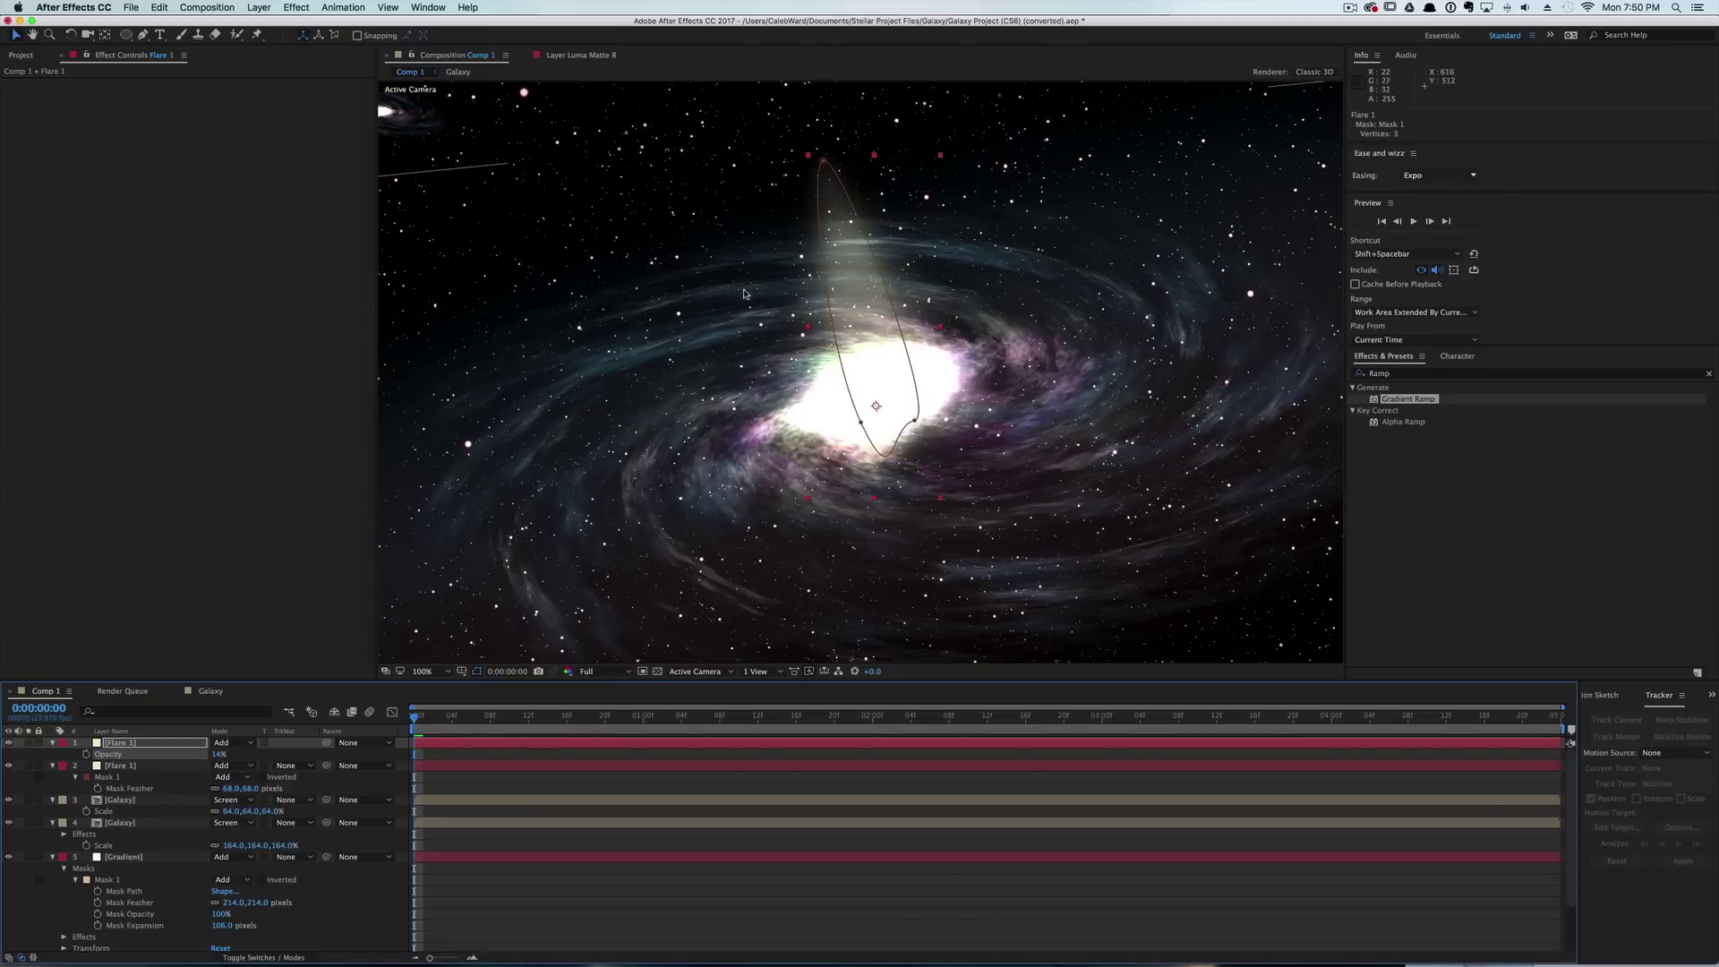
{"action": "key", "text": "v"}
{"action": "scroll", "coordinate": [749, 291], "scroll_direction": "down", "scroll_amount": 2}
{"action": "left_click", "coordinate": [571, 344]}
{"action": "scroll", "coordinate": [597, 373], "scroll_direction": "up", "scroll_amount": 1}
{"action": "scroll", "coordinate": [923, 390], "scroll_direction": "up", "scroll_amount": 1}
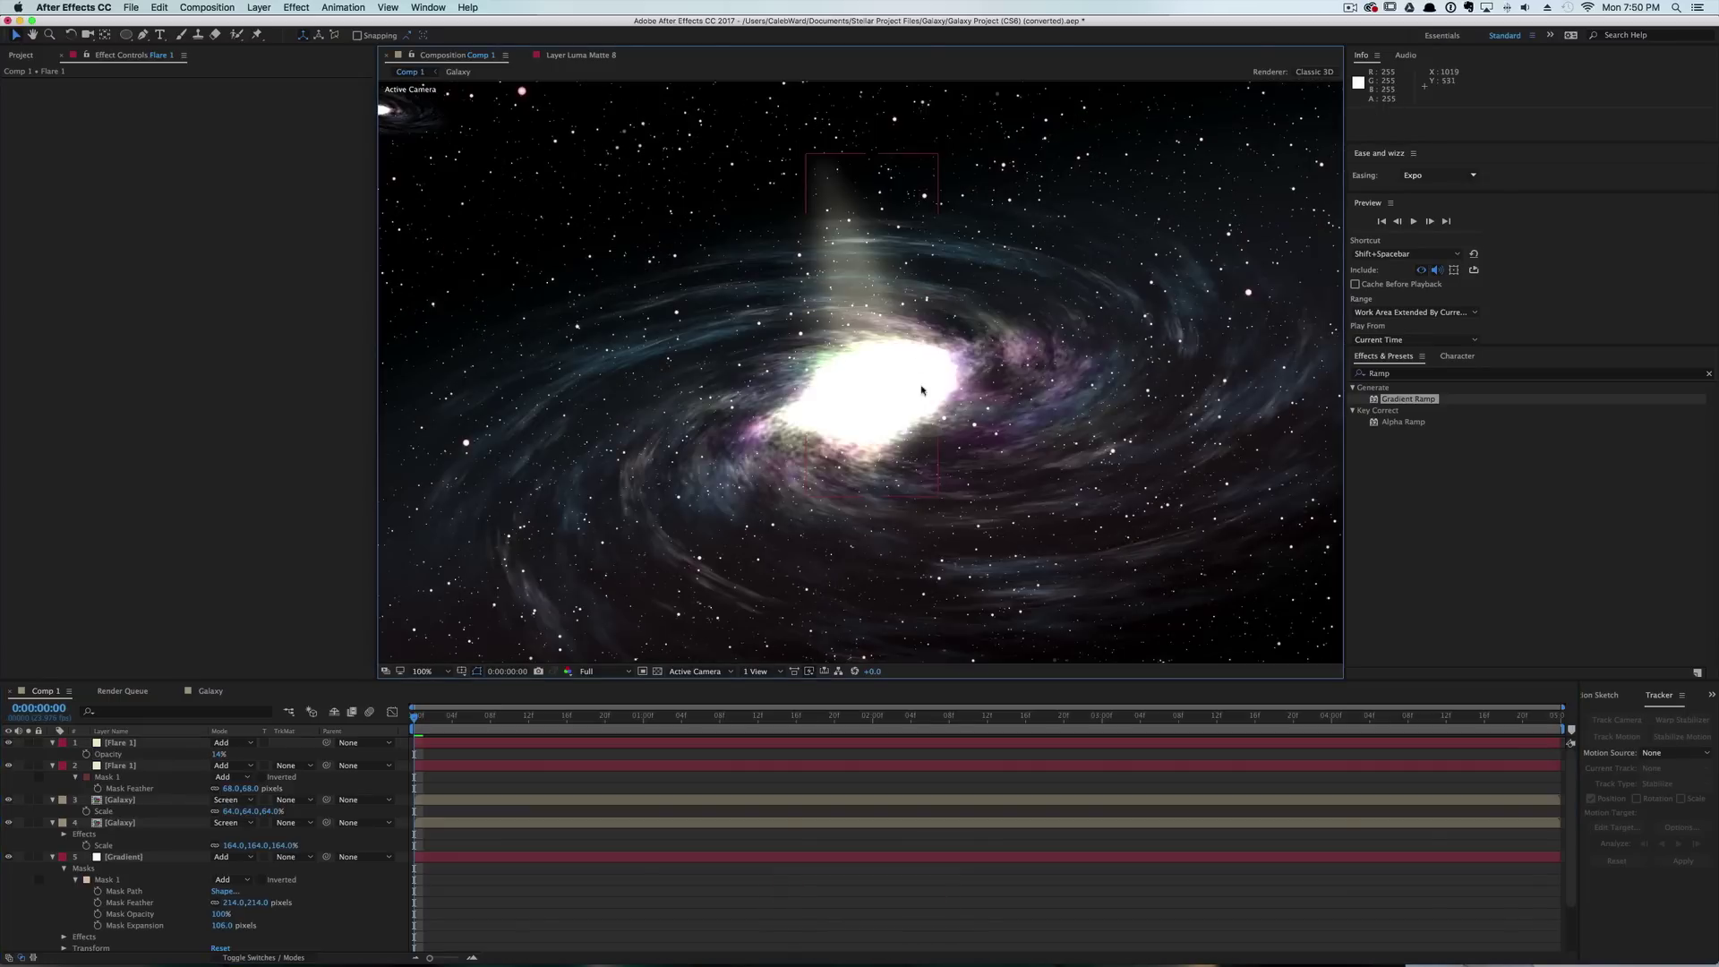
Duplicate the upper Flare 1 layer and rename the new copy Sharp Flare.
{"action": "left_click", "coordinate": [883, 321]}
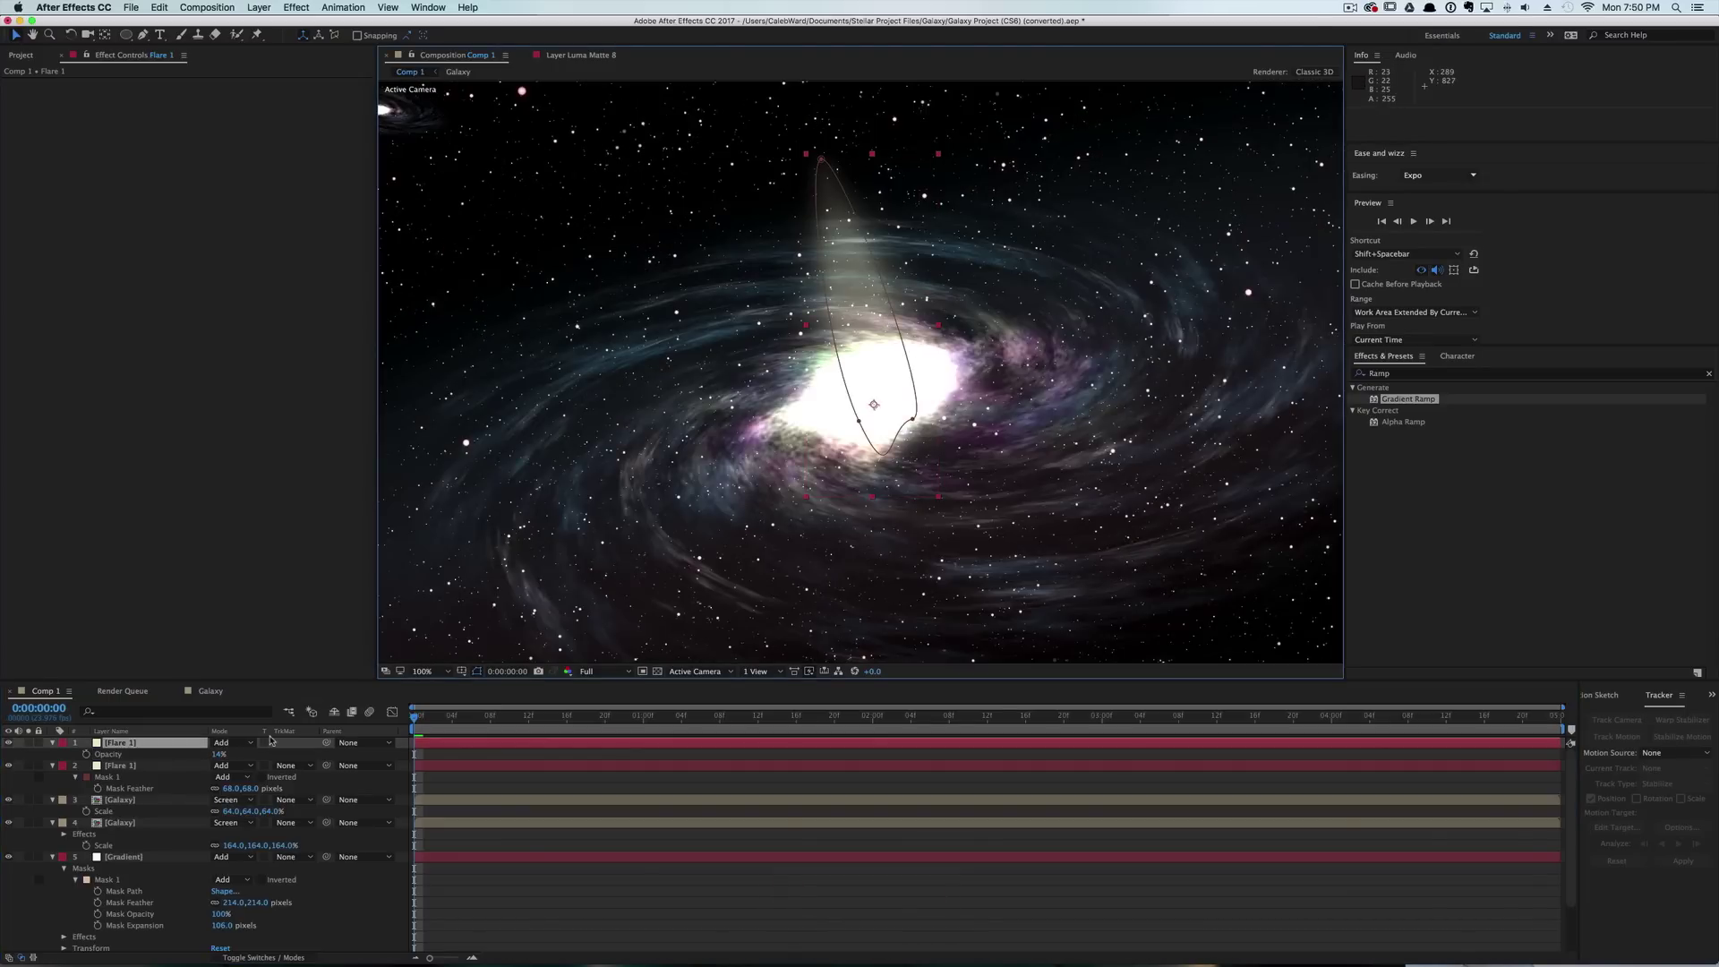
{"action": "key", "text": "super+d"}
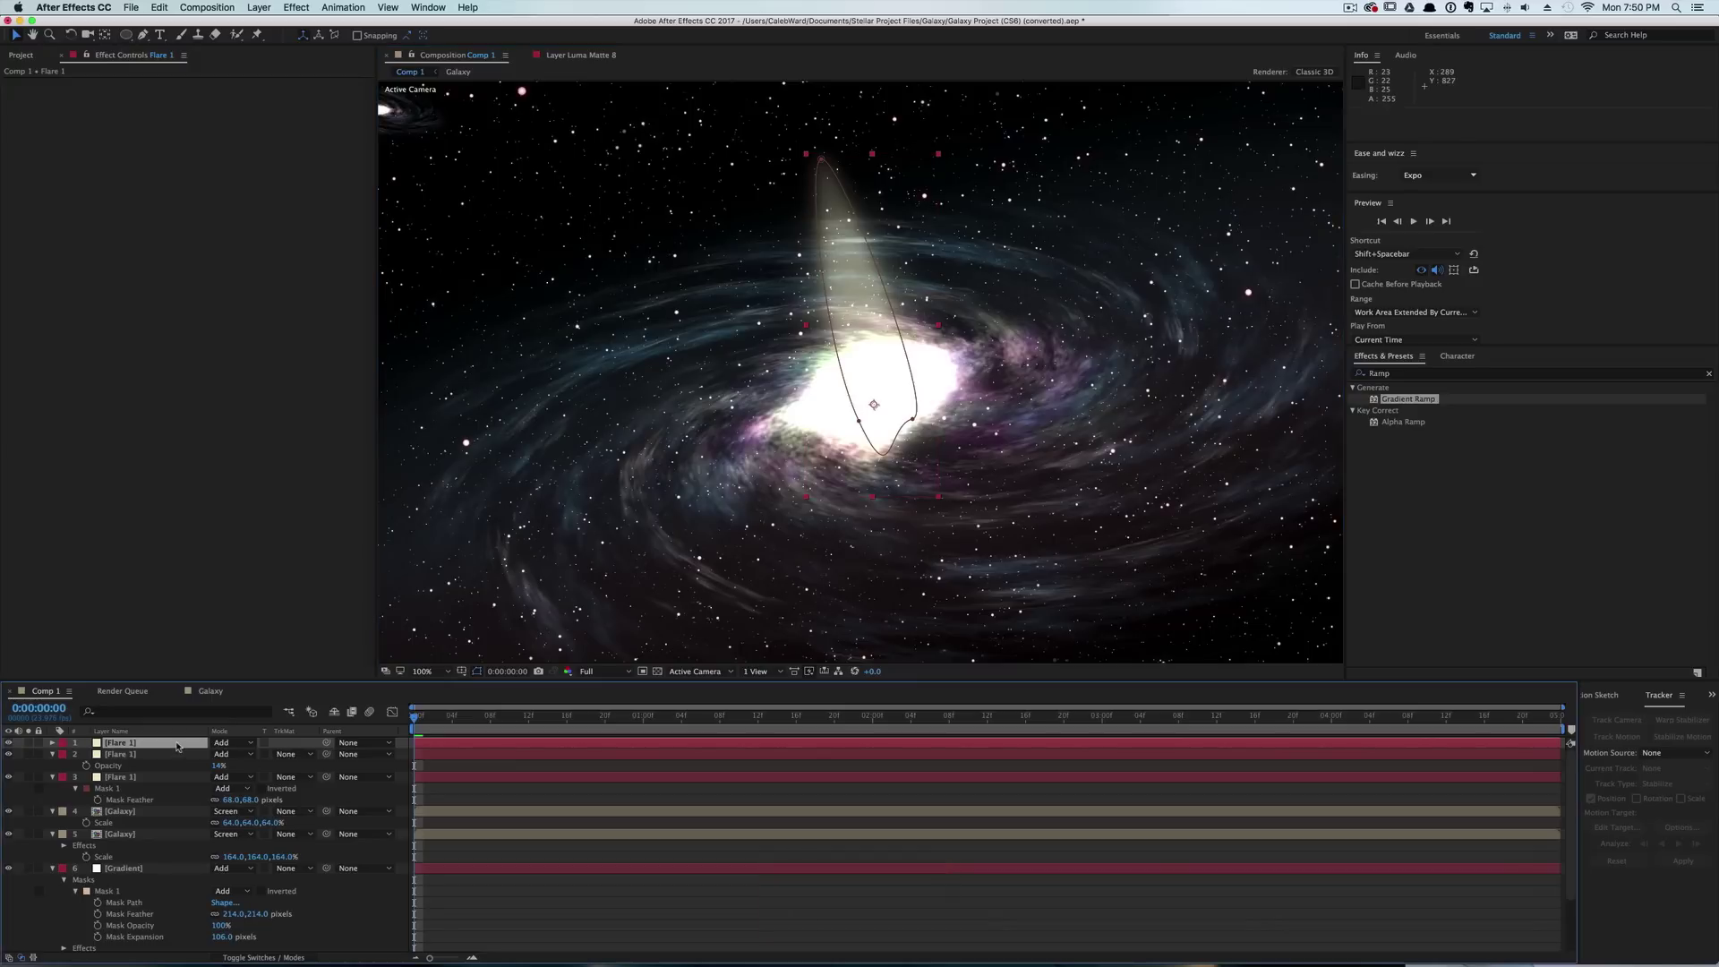
{"action": "key", "text": "Return"}
{"action": "type", "text": "Sharp Flare"}
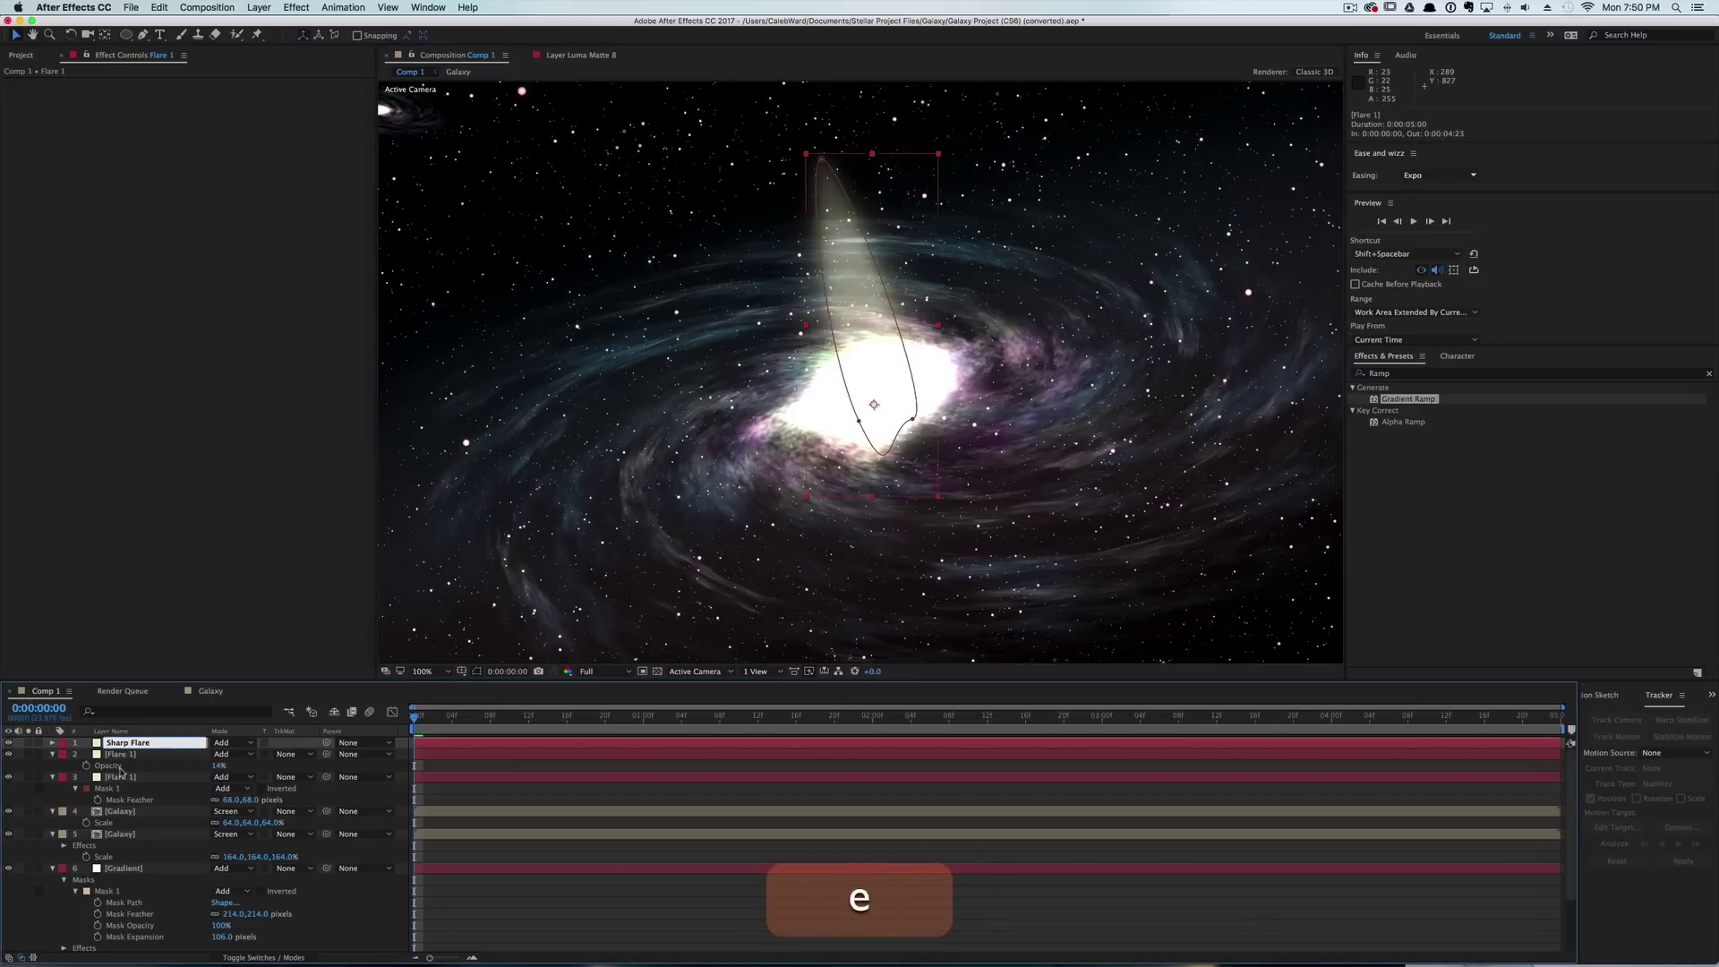
{"action": "key", "text": "Return"}
Set the Sharp Flare mask's feather to 9 pixels.
{"action": "key", "text": "f"}
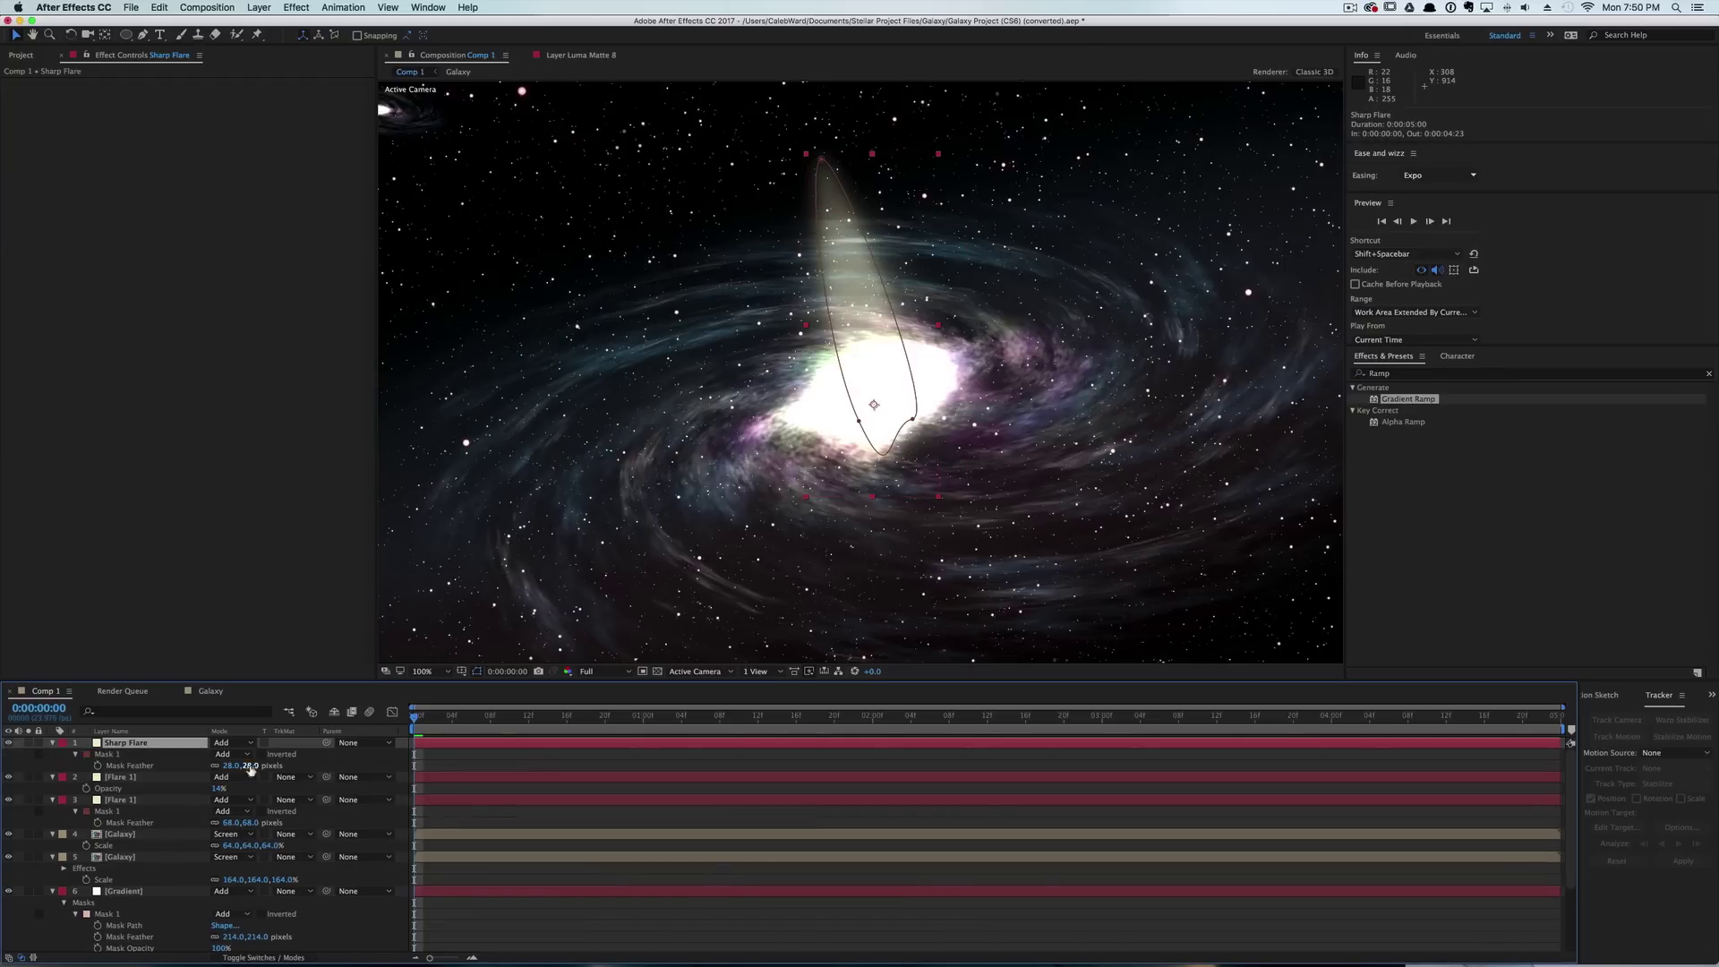
{"action": "left_click_drag", "start_coordinate": [250, 768], "coordinate": [226, 770]}
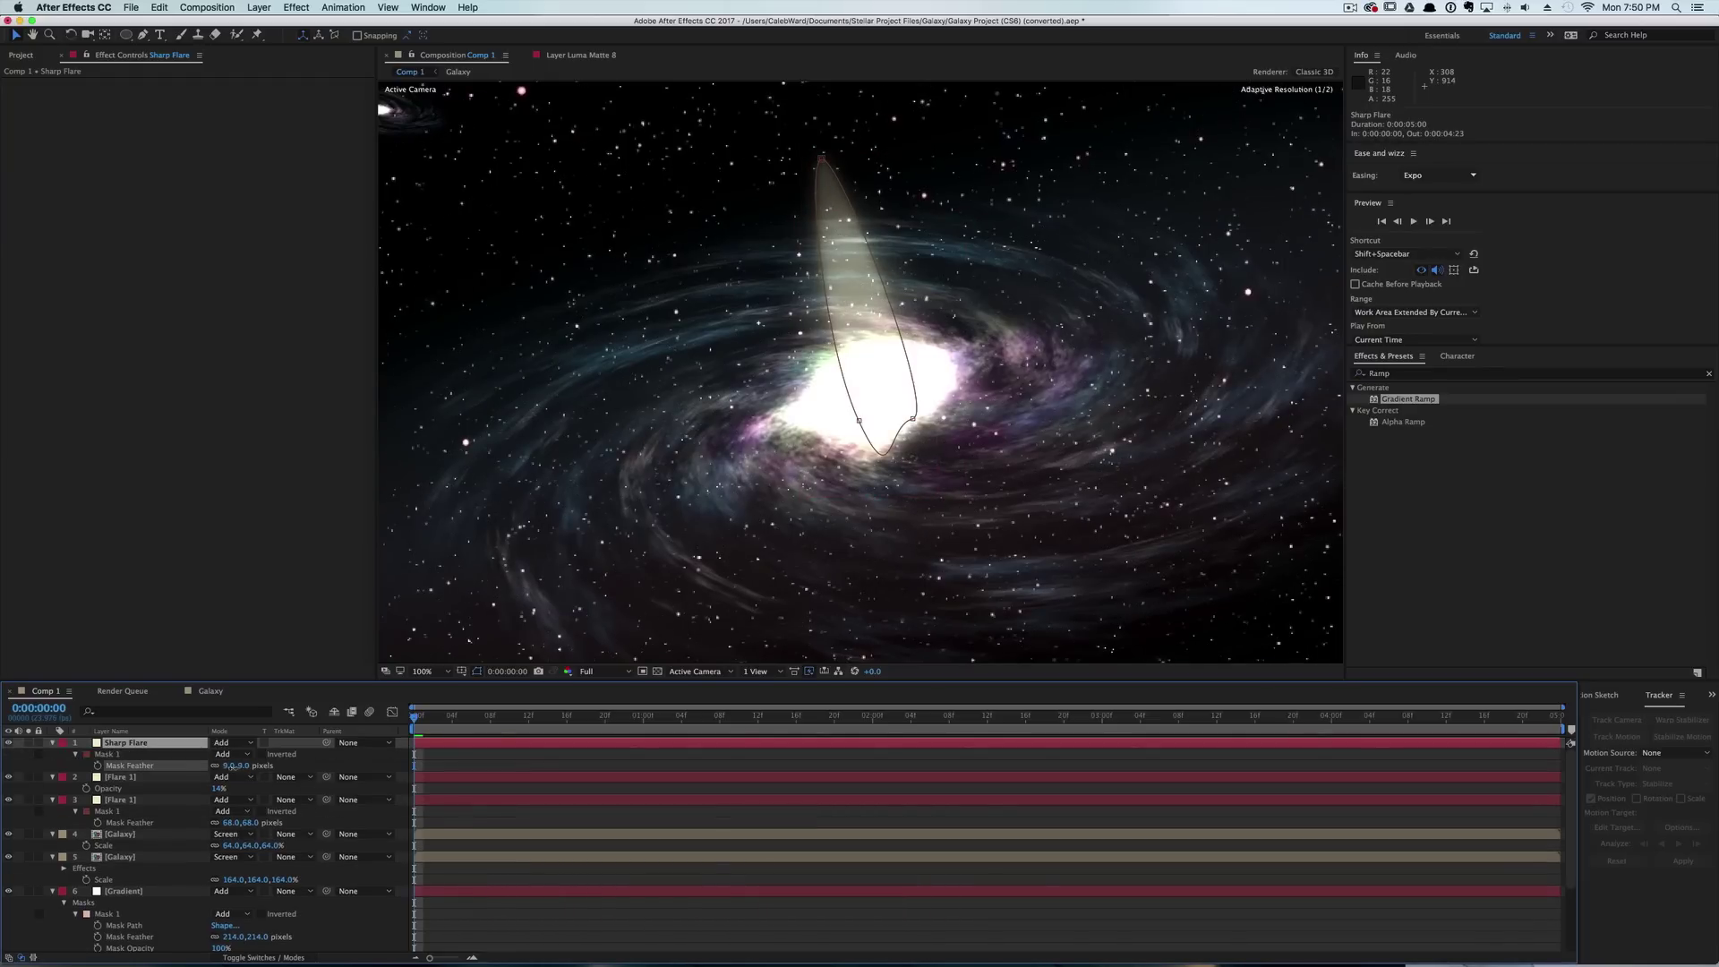
{"action": "key", "text": "v"}
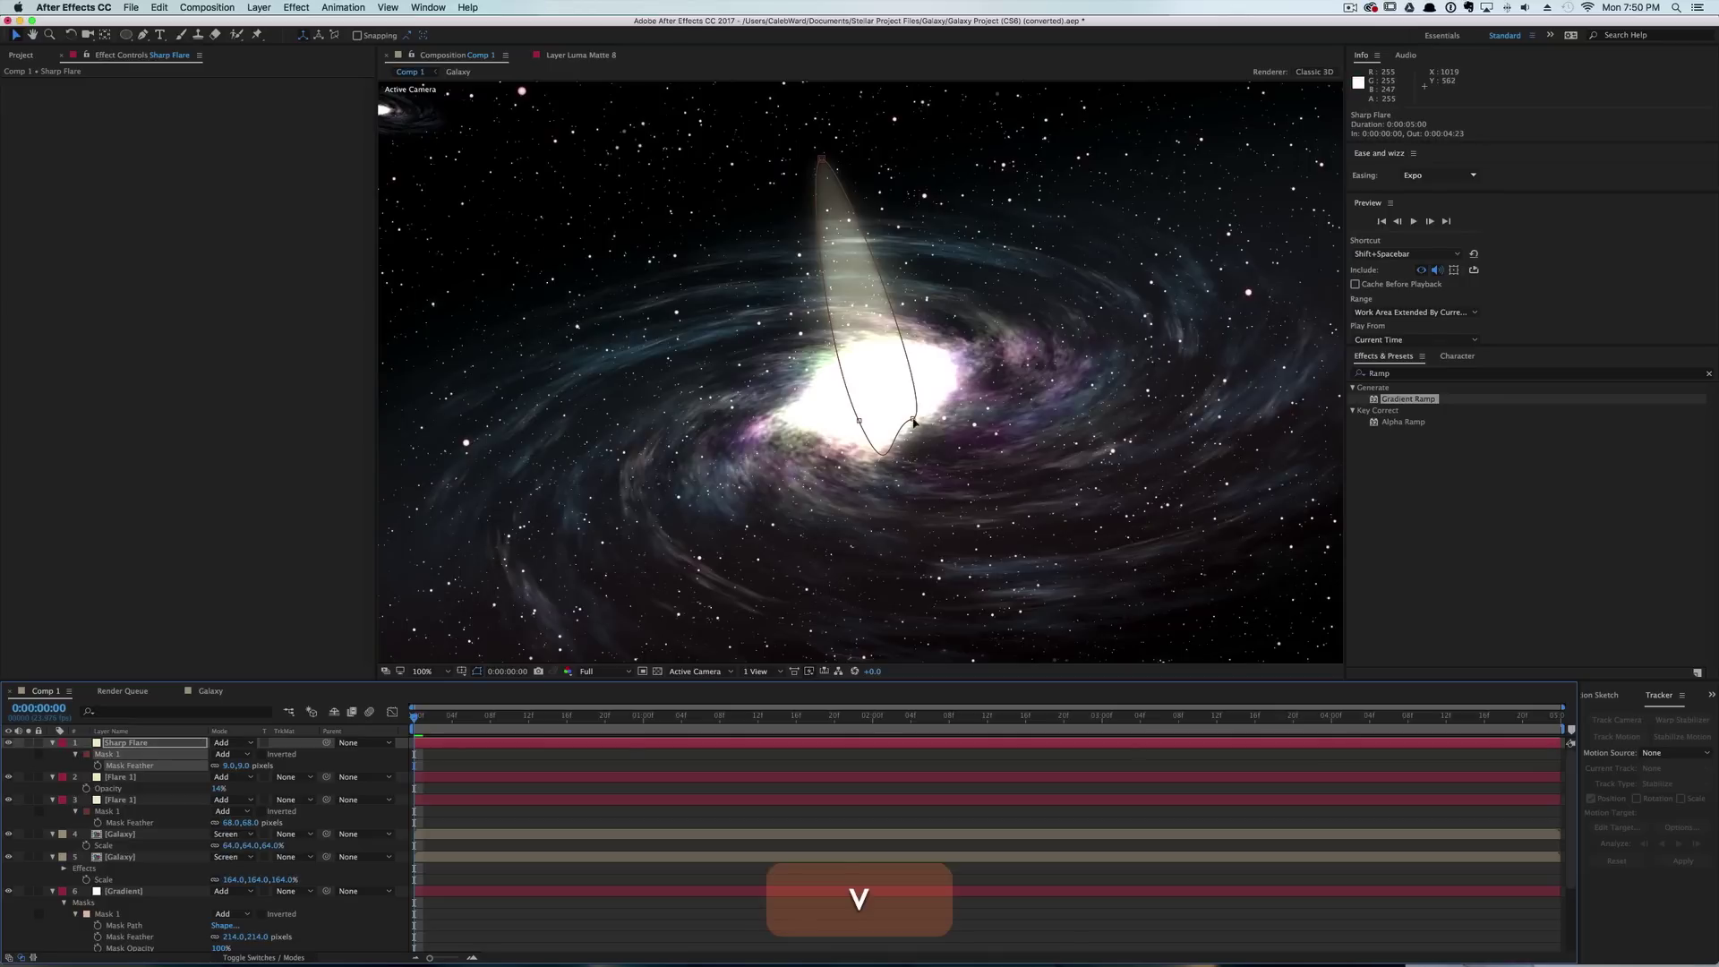
Reshape the Sharp Flare mask into a thin, straight sliver from the galaxy core to the flare's tip by adjusting its vertices and handles.
{"action": "left_click_drag", "start_coordinate": [914, 422], "coordinate": [845, 341]}
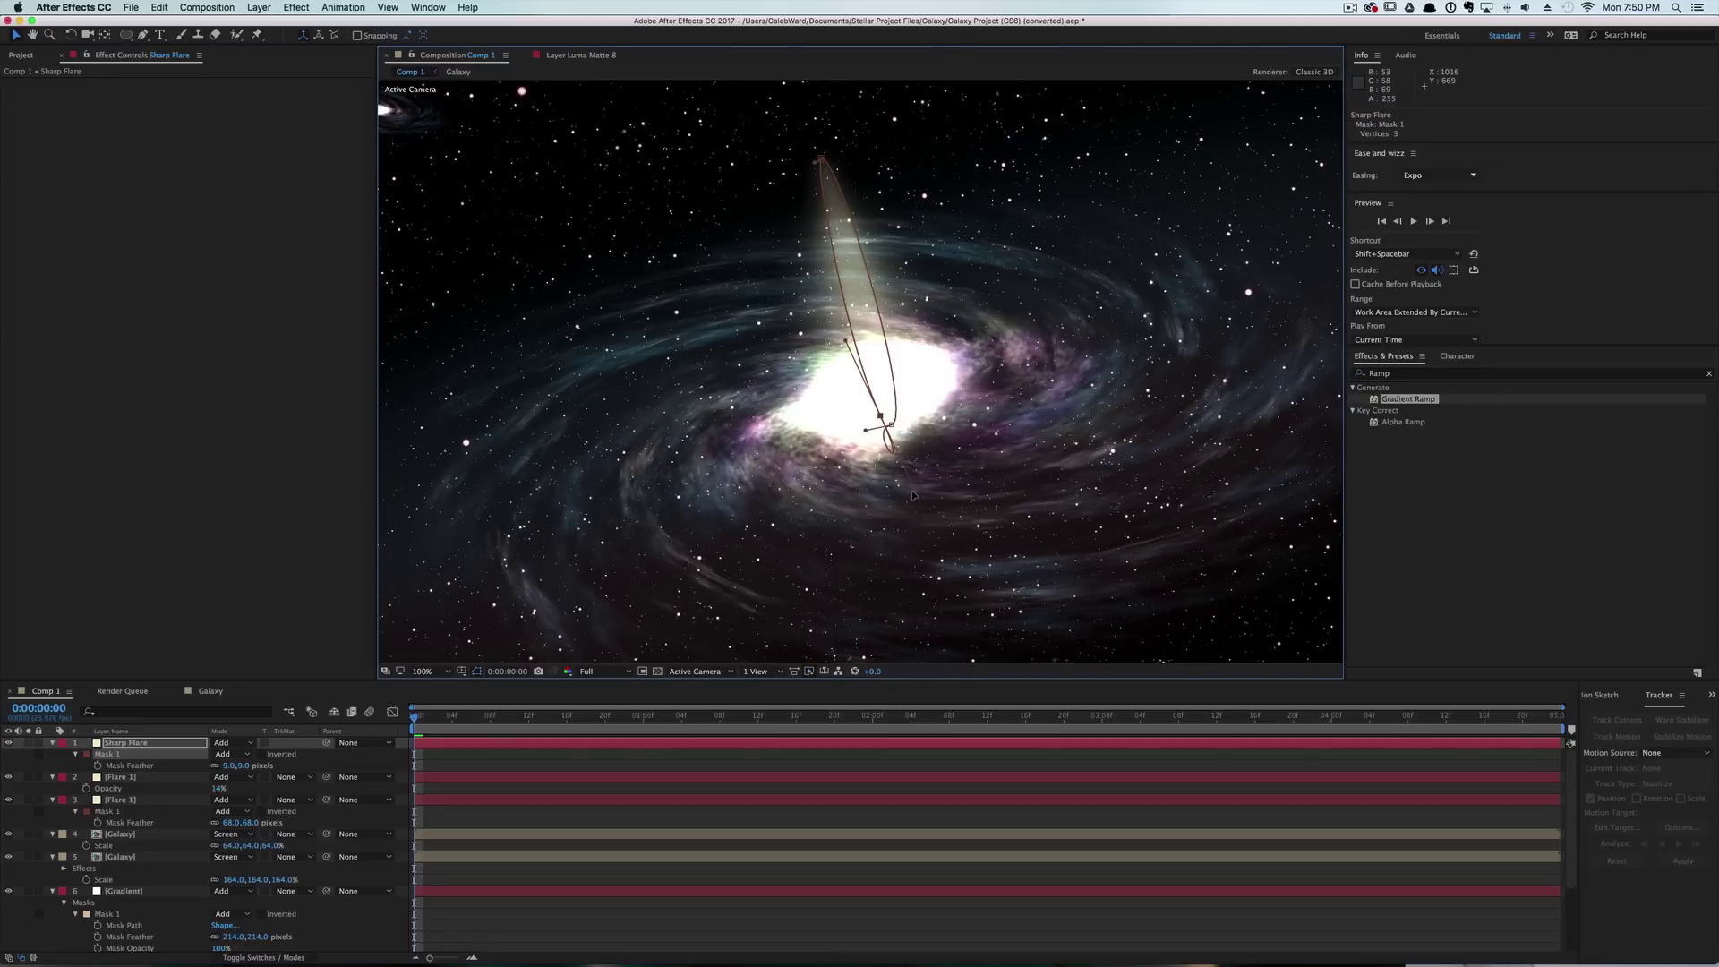
{"action": "left_click_drag", "start_coordinate": [913, 491], "coordinate": [888, 427]}
{"action": "left_click_drag", "start_coordinate": [833, 351], "coordinate": [833, 269]}
{"action": "left_click", "coordinate": [891, 425]}
{"action": "left_click_drag", "start_coordinate": [913, 424], "coordinate": [891, 452]}
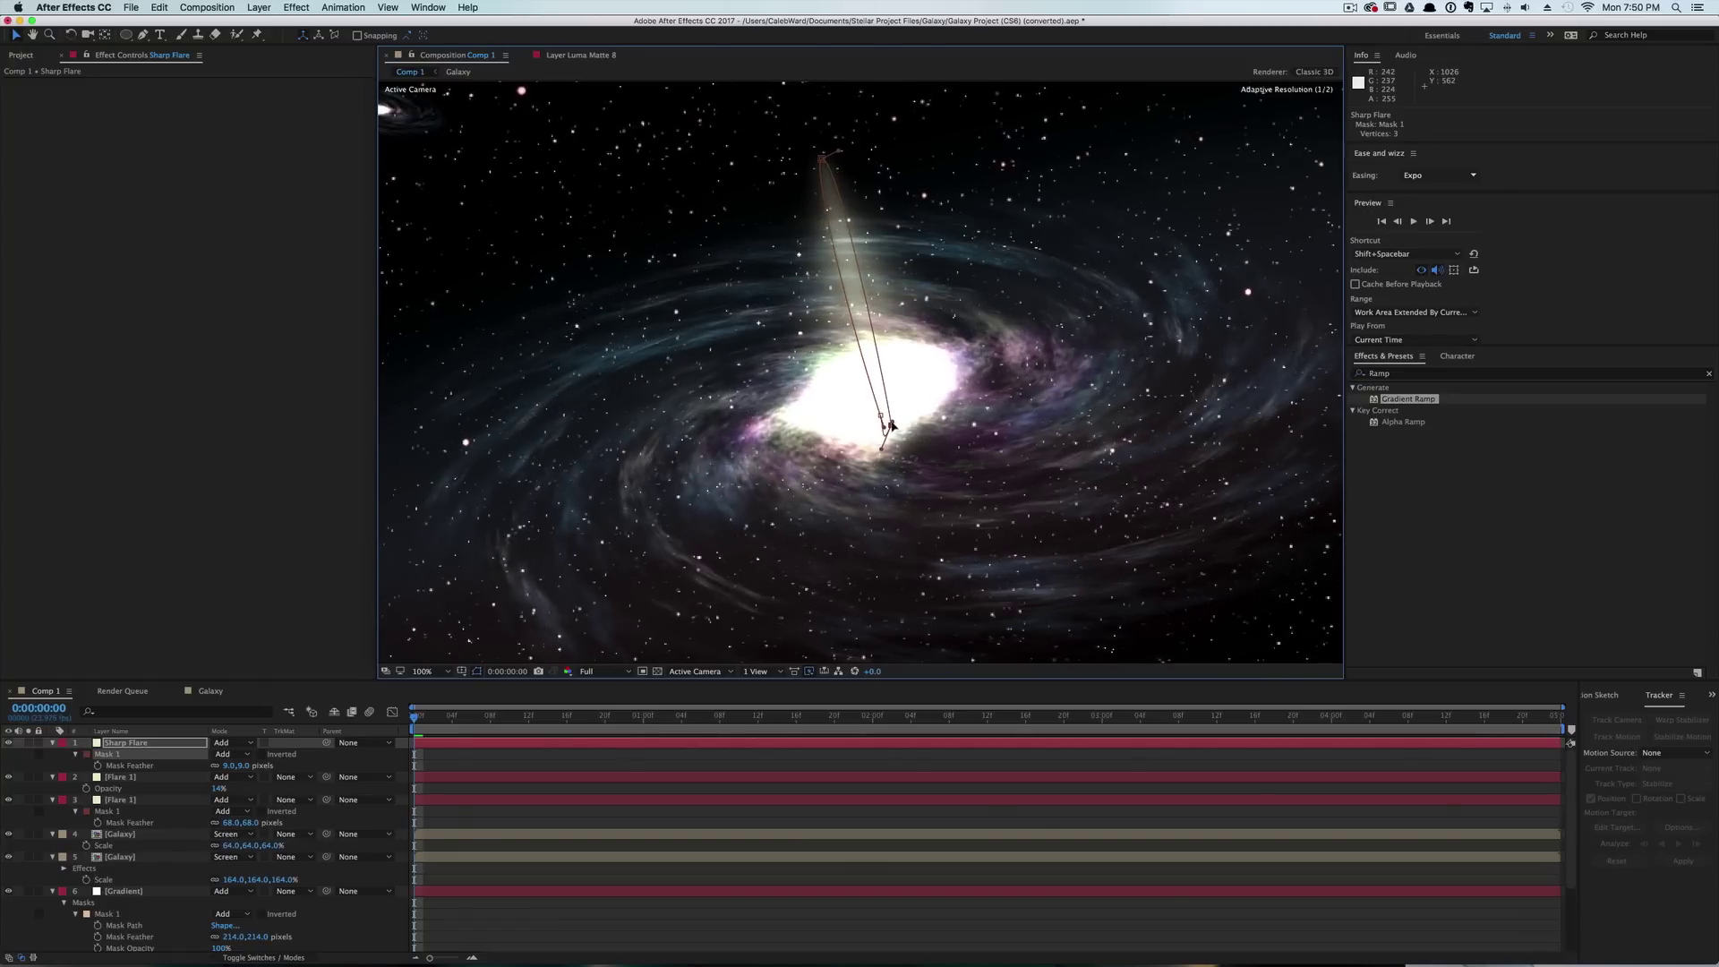
{"action": "left_click_drag", "start_coordinate": [835, 152], "coordinate": [826, 154]}
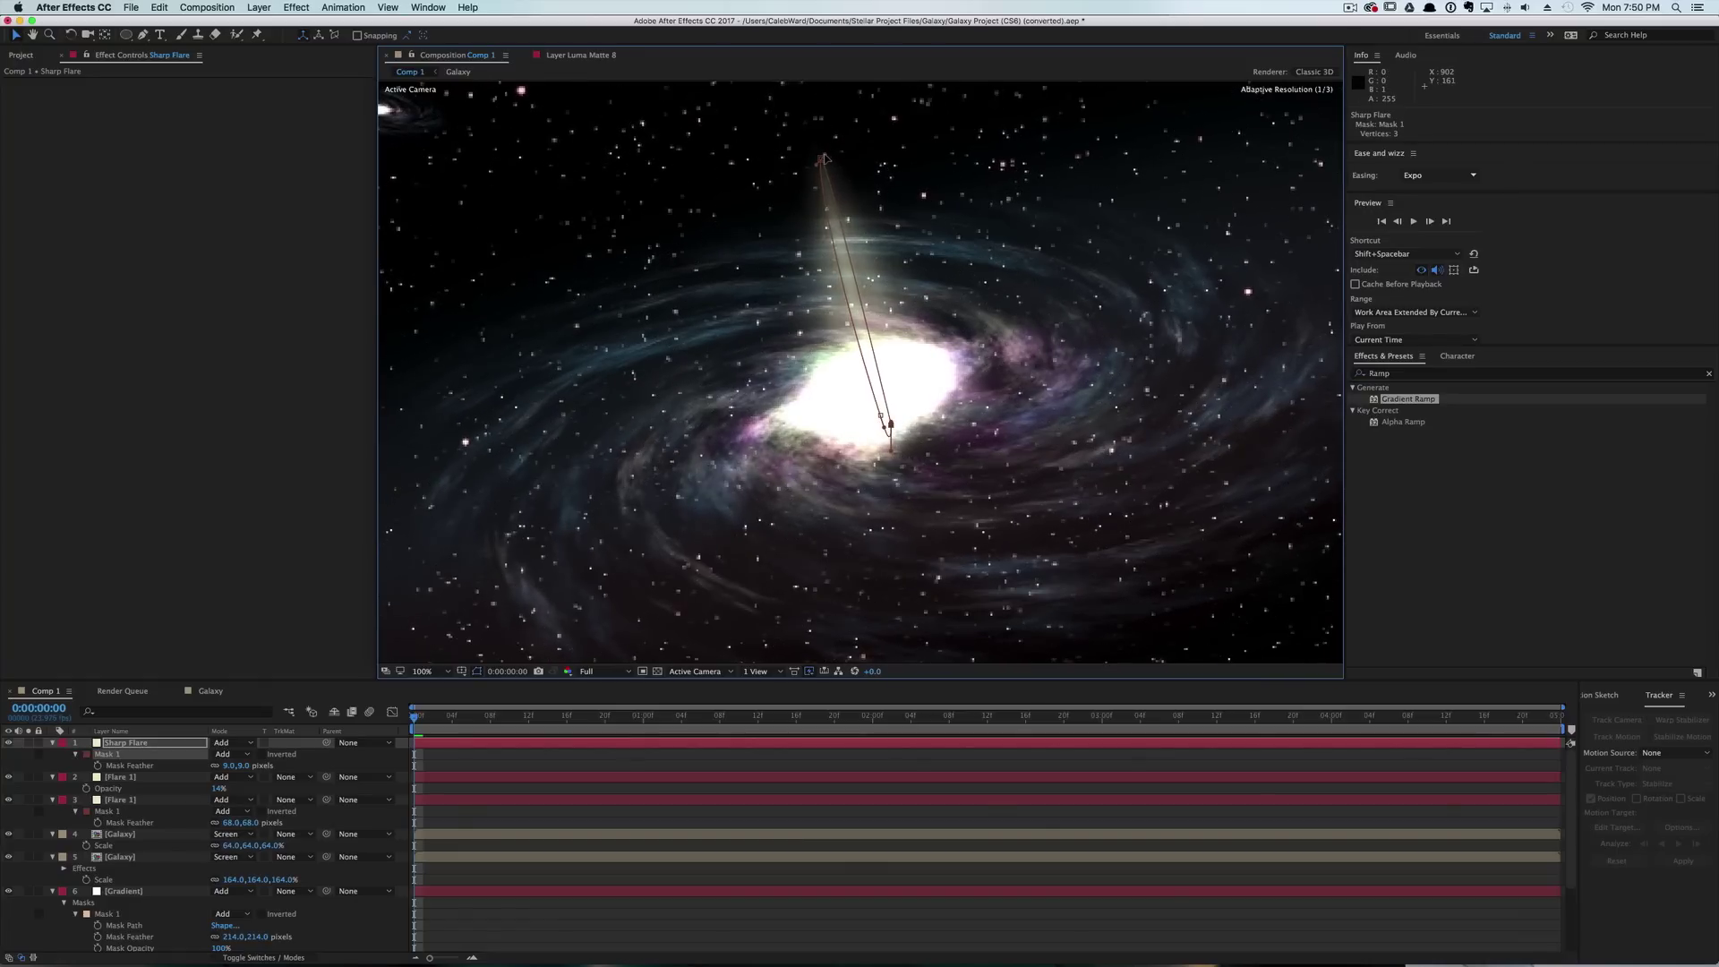
{"action": "left_click", "coordinate": [819, 167]}
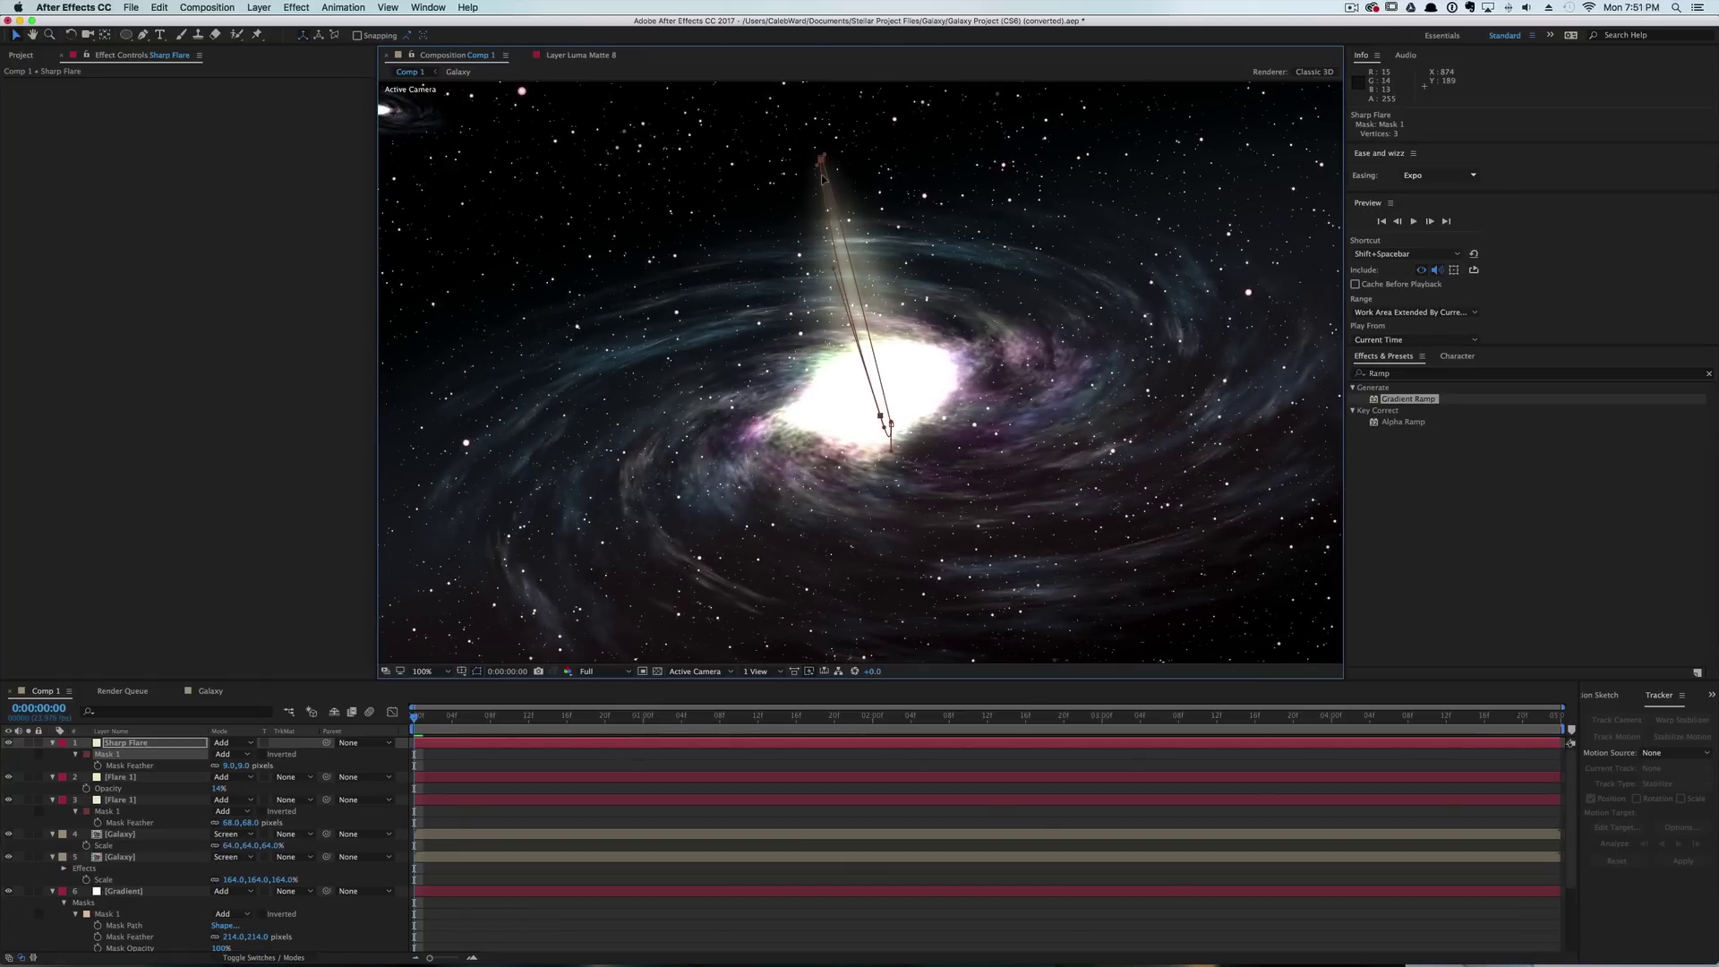
{"action": "left_click_drag", "start_coordinate": [837, 272], "coordinate": [861, 387]}
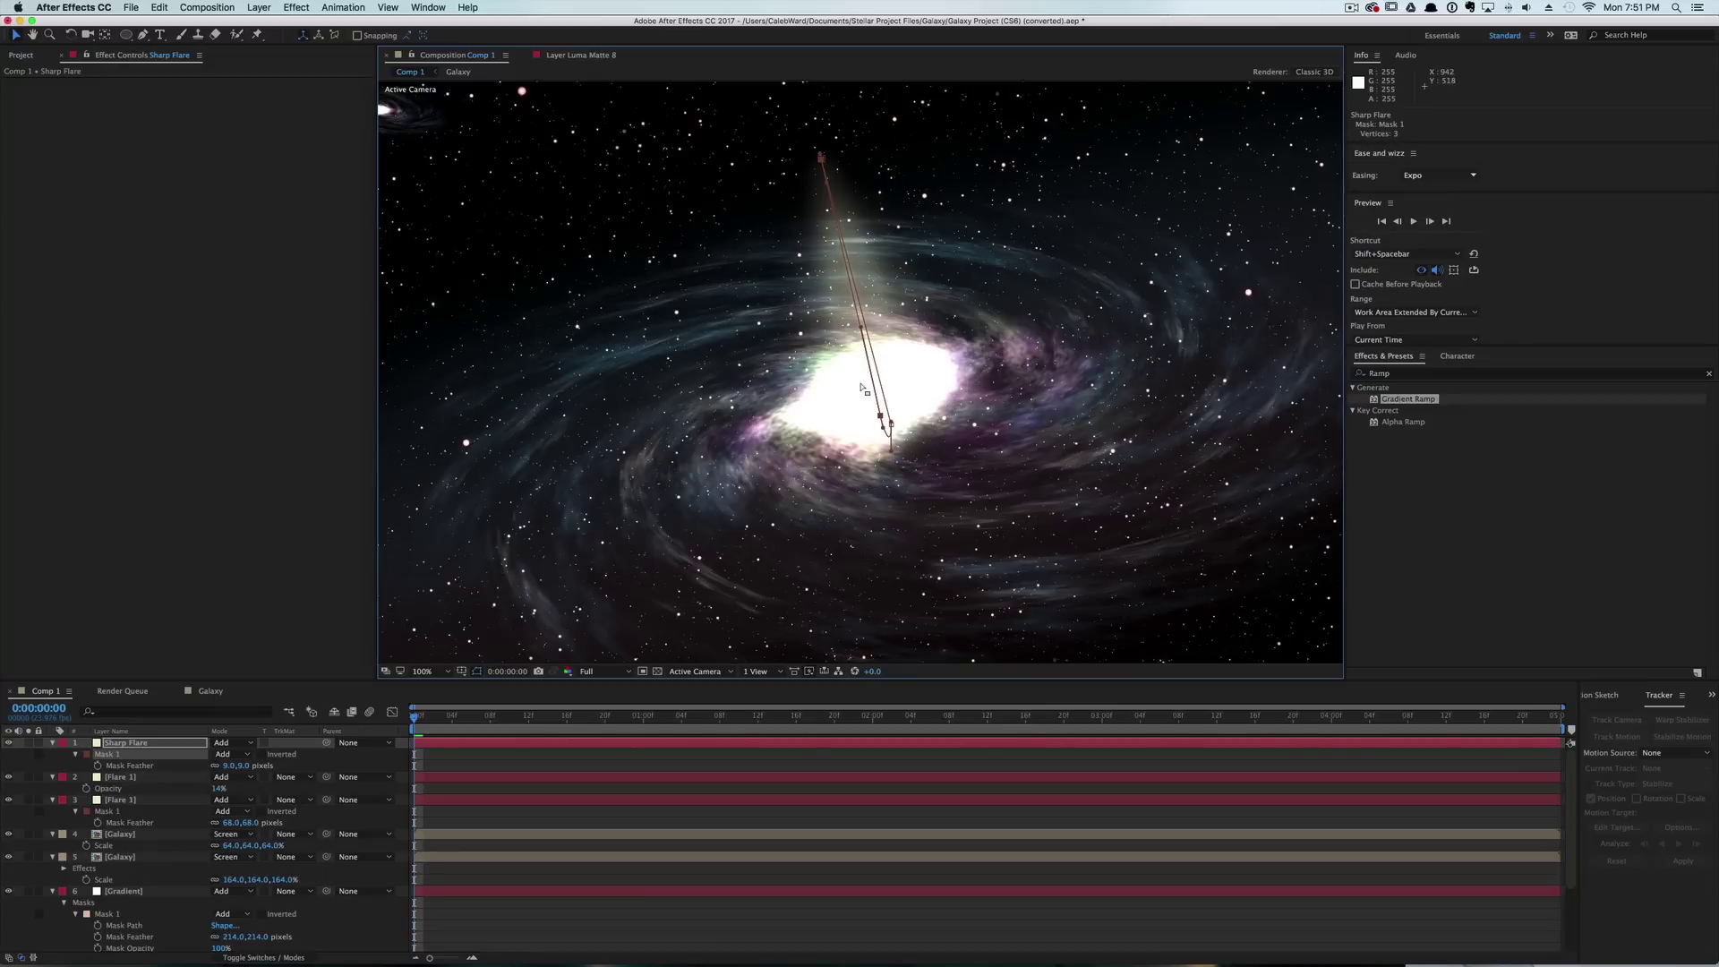
Hide the mask path outlines in the composition view and select the Sharp Flare layer.
{"action": "left_click", "coordinate": [477, 672]}
{"action": "key", "text": "v"}
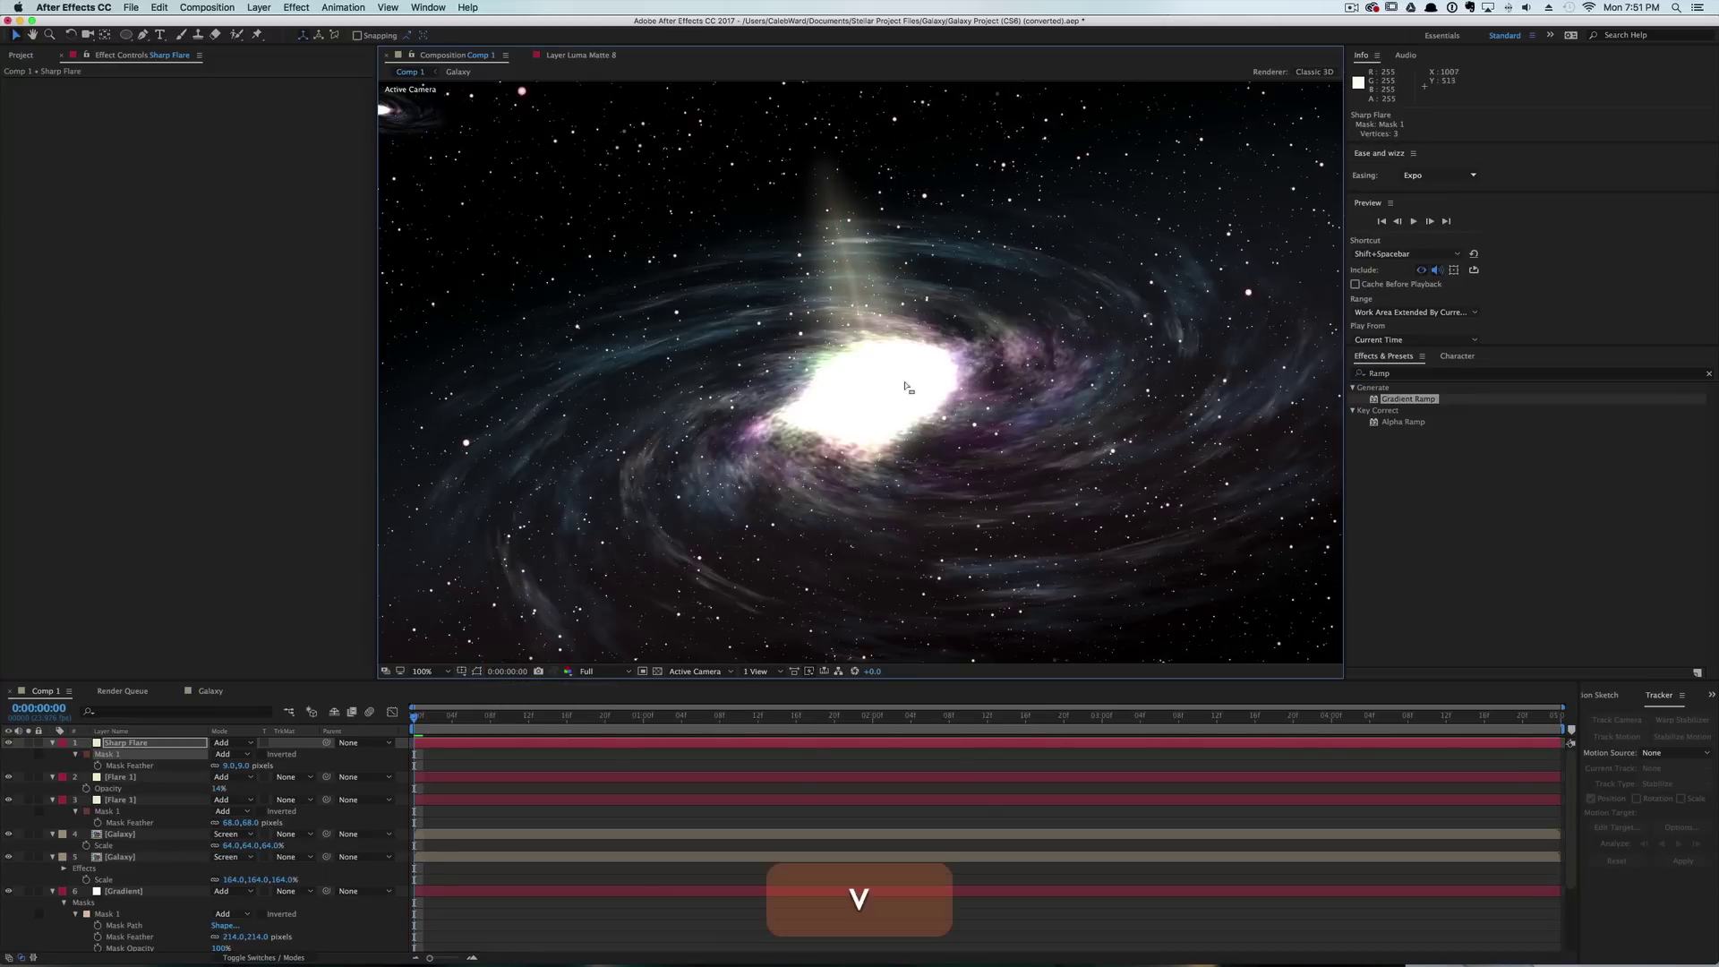
{"action": "scroll", "coordinate": [883, 355], "scroll_direction": "up", "scroll_amount": 2}
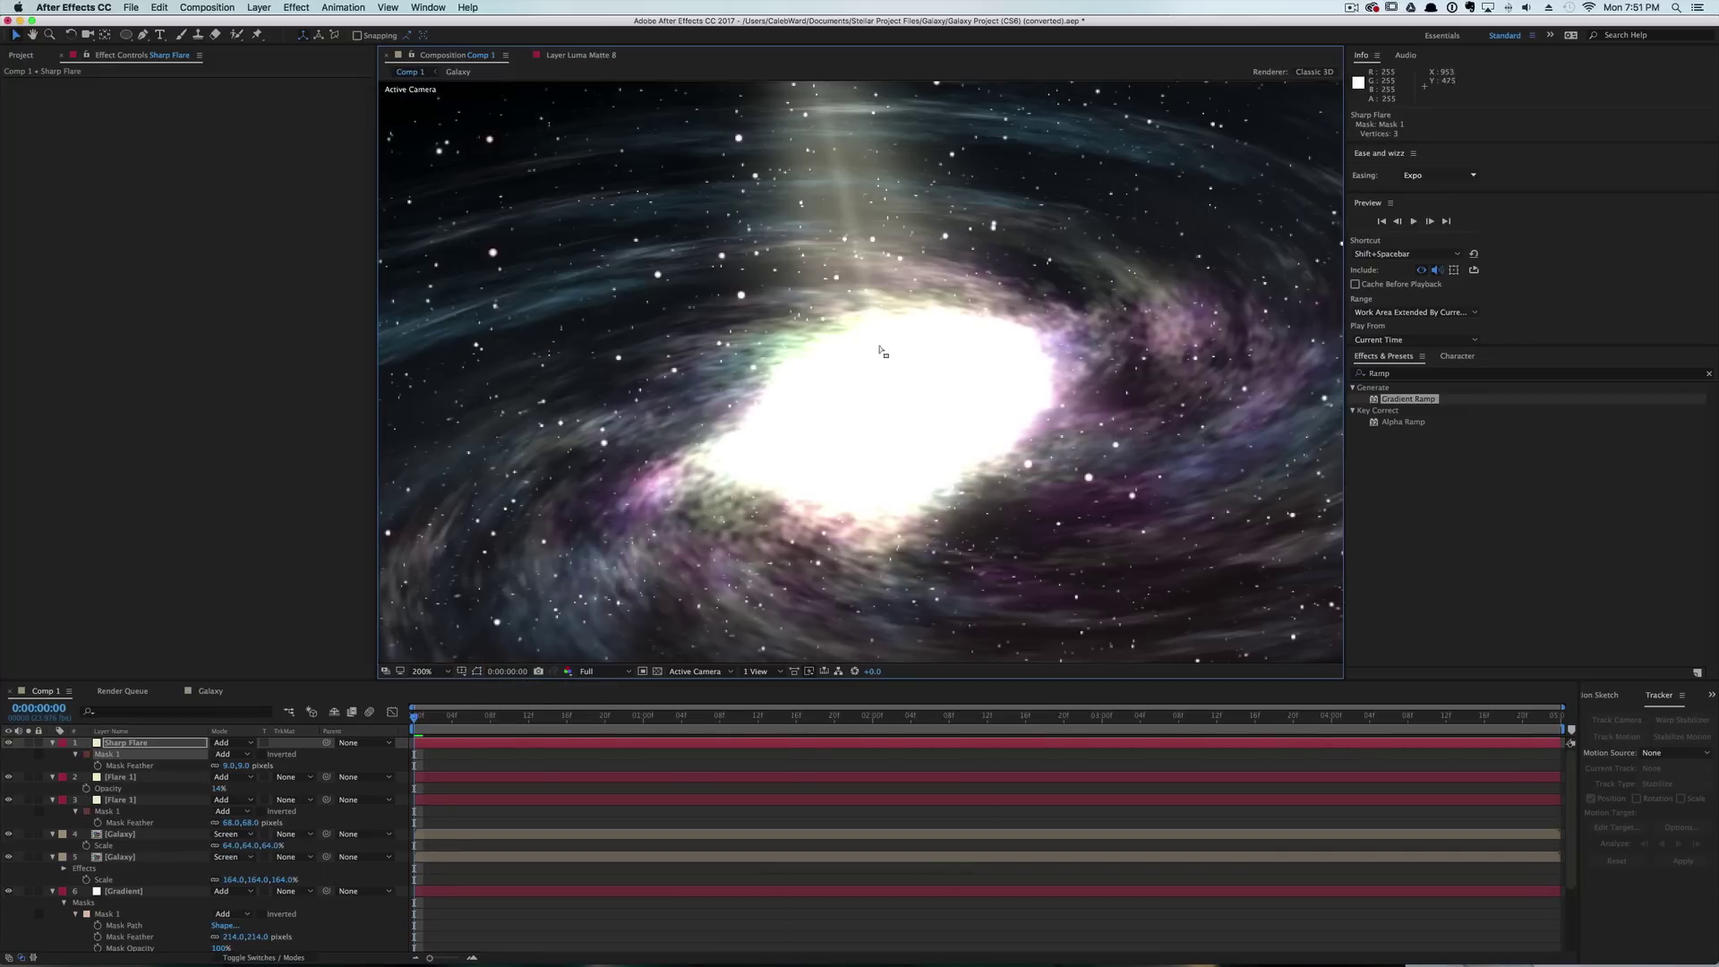
{"action": "key", "text": "space"}
{"action": "left_click_drag", "start_coordinate": [870, 368], "coordinate": [870, 371]}
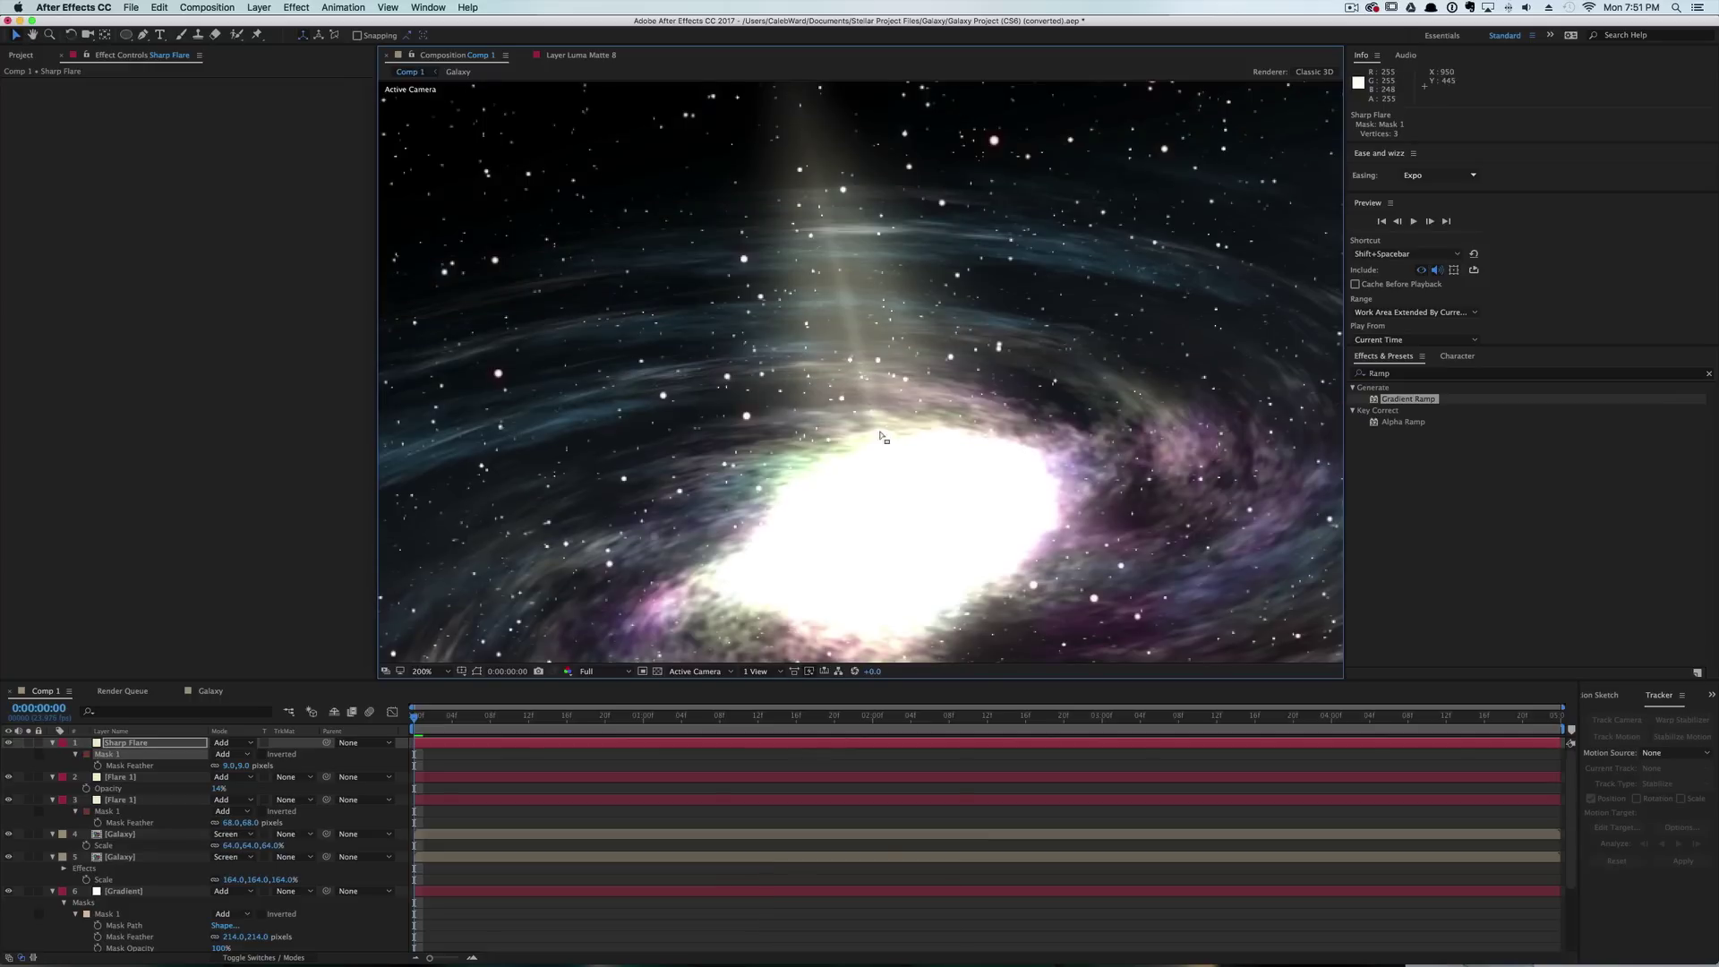
{"action": "left_click", "coordinate": [185, 743]}
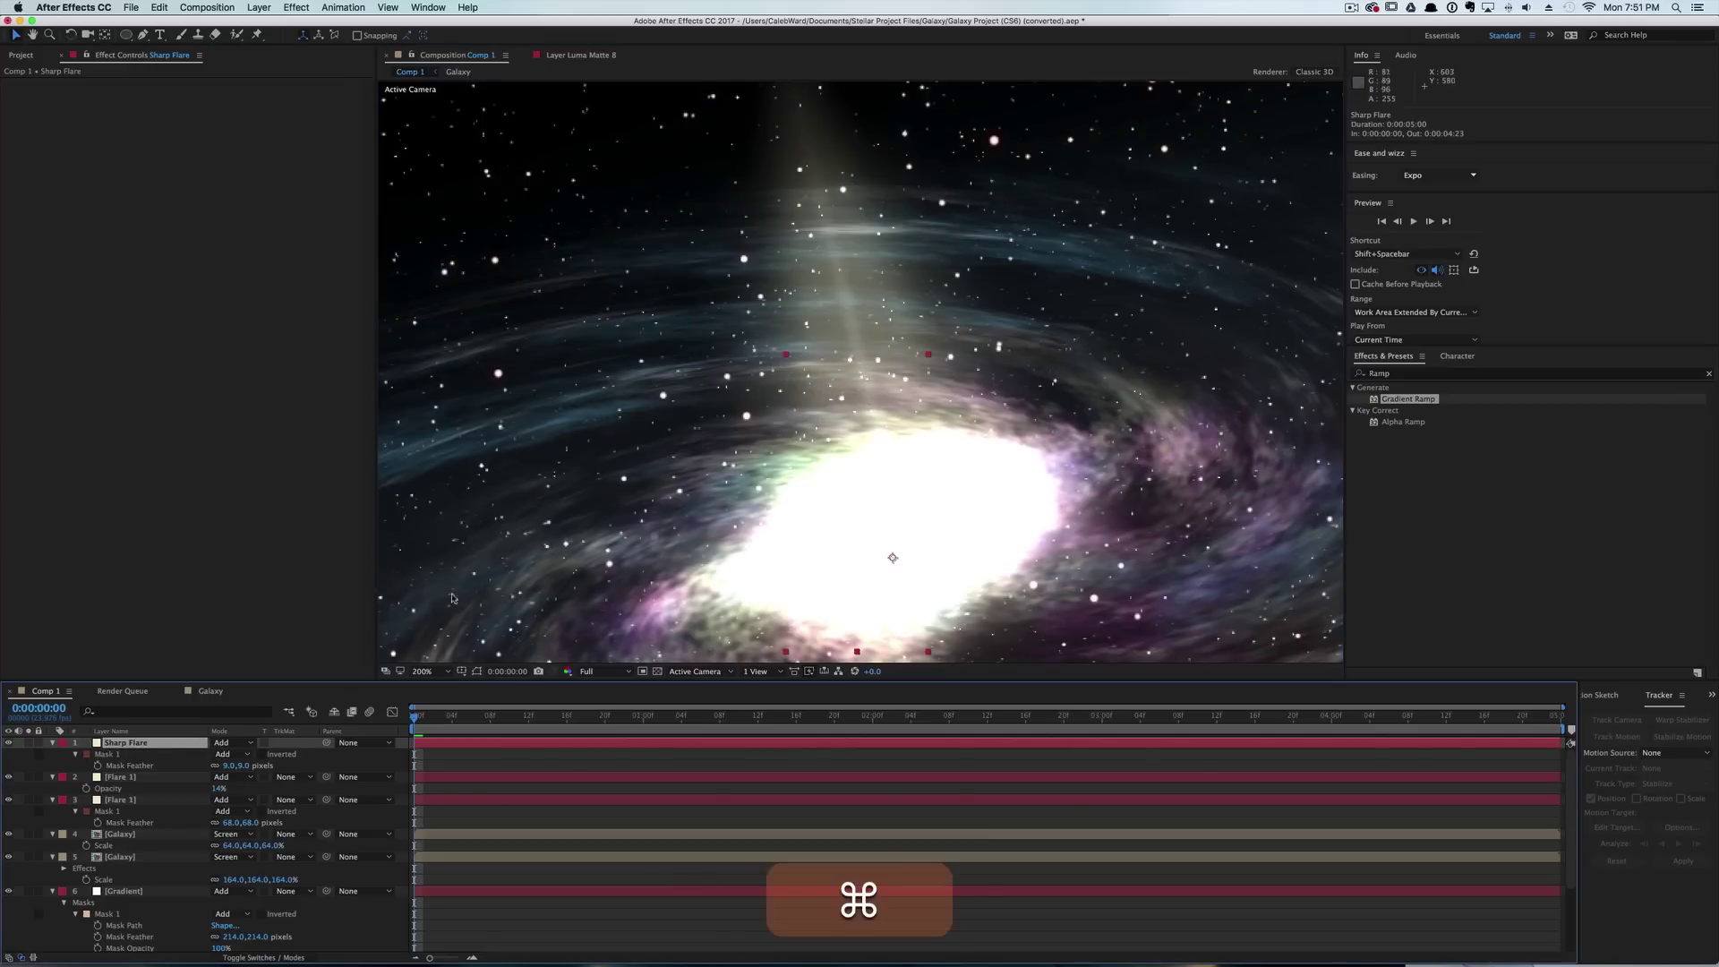
Duplicate Sharp Flare twice, offset the copies around the original flare, and widen the topmost copy to 138% of its width.
{"action": "key", "text": "super+d"}
{"action": "key", "text": "super+v"}
{"action": "left_click_drag", "start_coordinate": [868, 378], "coordinate": [888, 330]}
{"action": "key", "text": "super+d"}
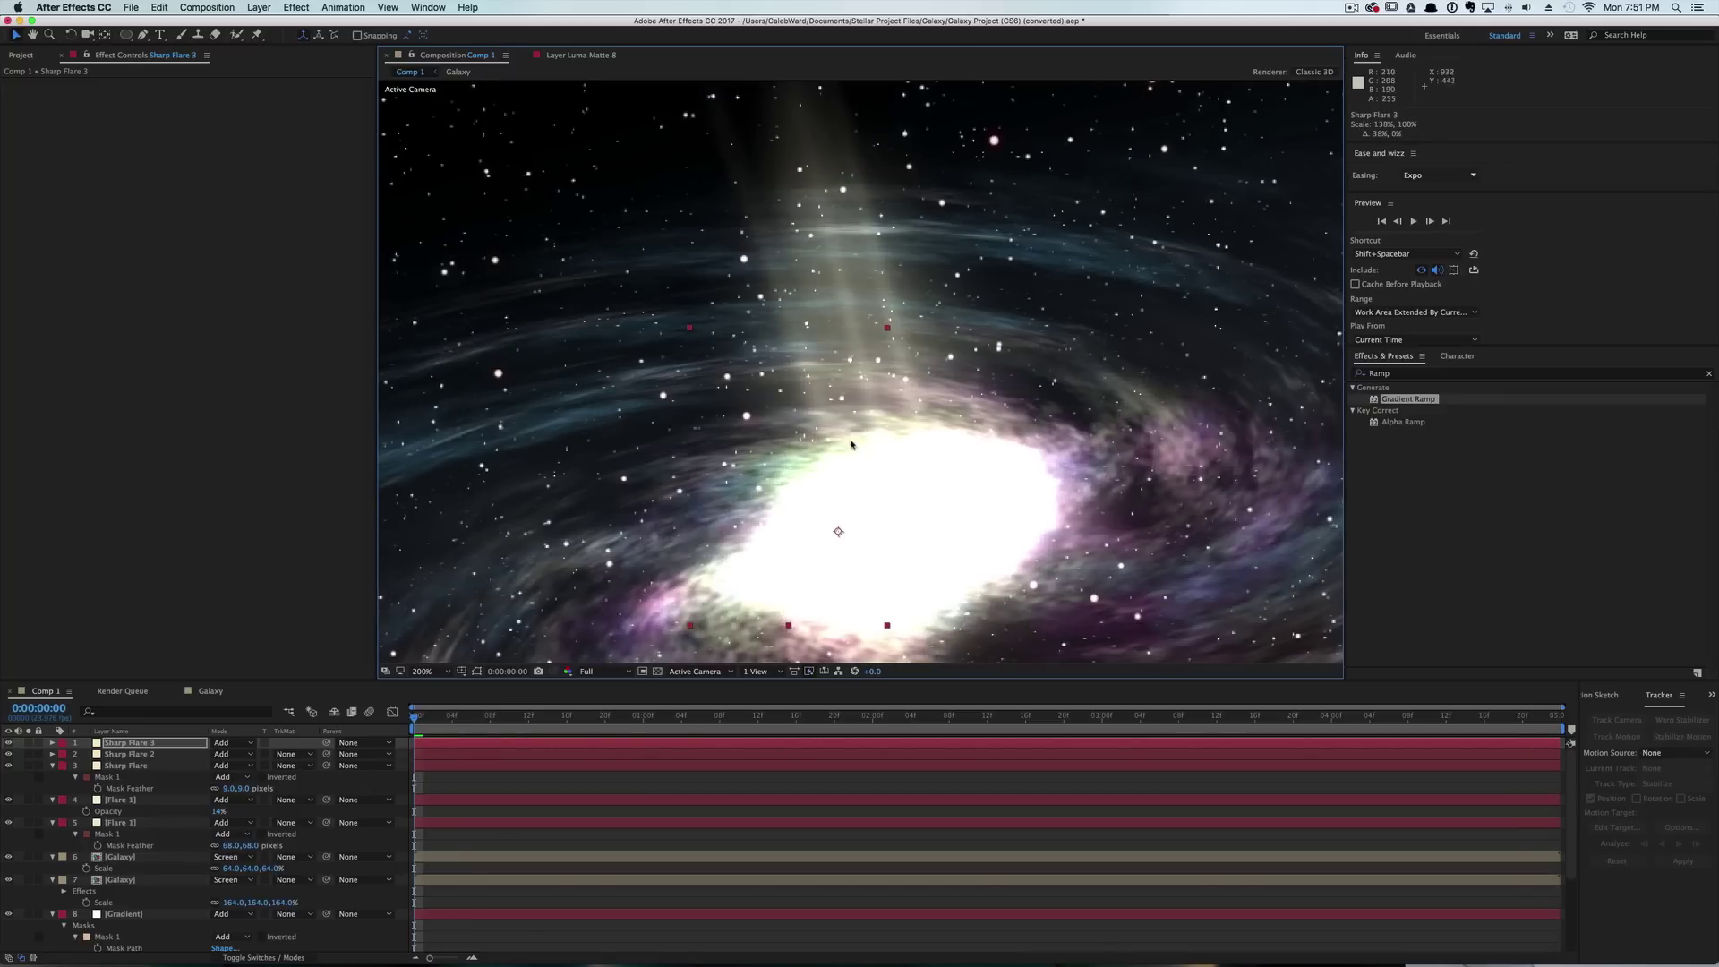
Rotate the Sharp Flare 3 layer slightly and move it to position 910, 520.5 above the galaxy core.
{"action": "key", "text": "w"}
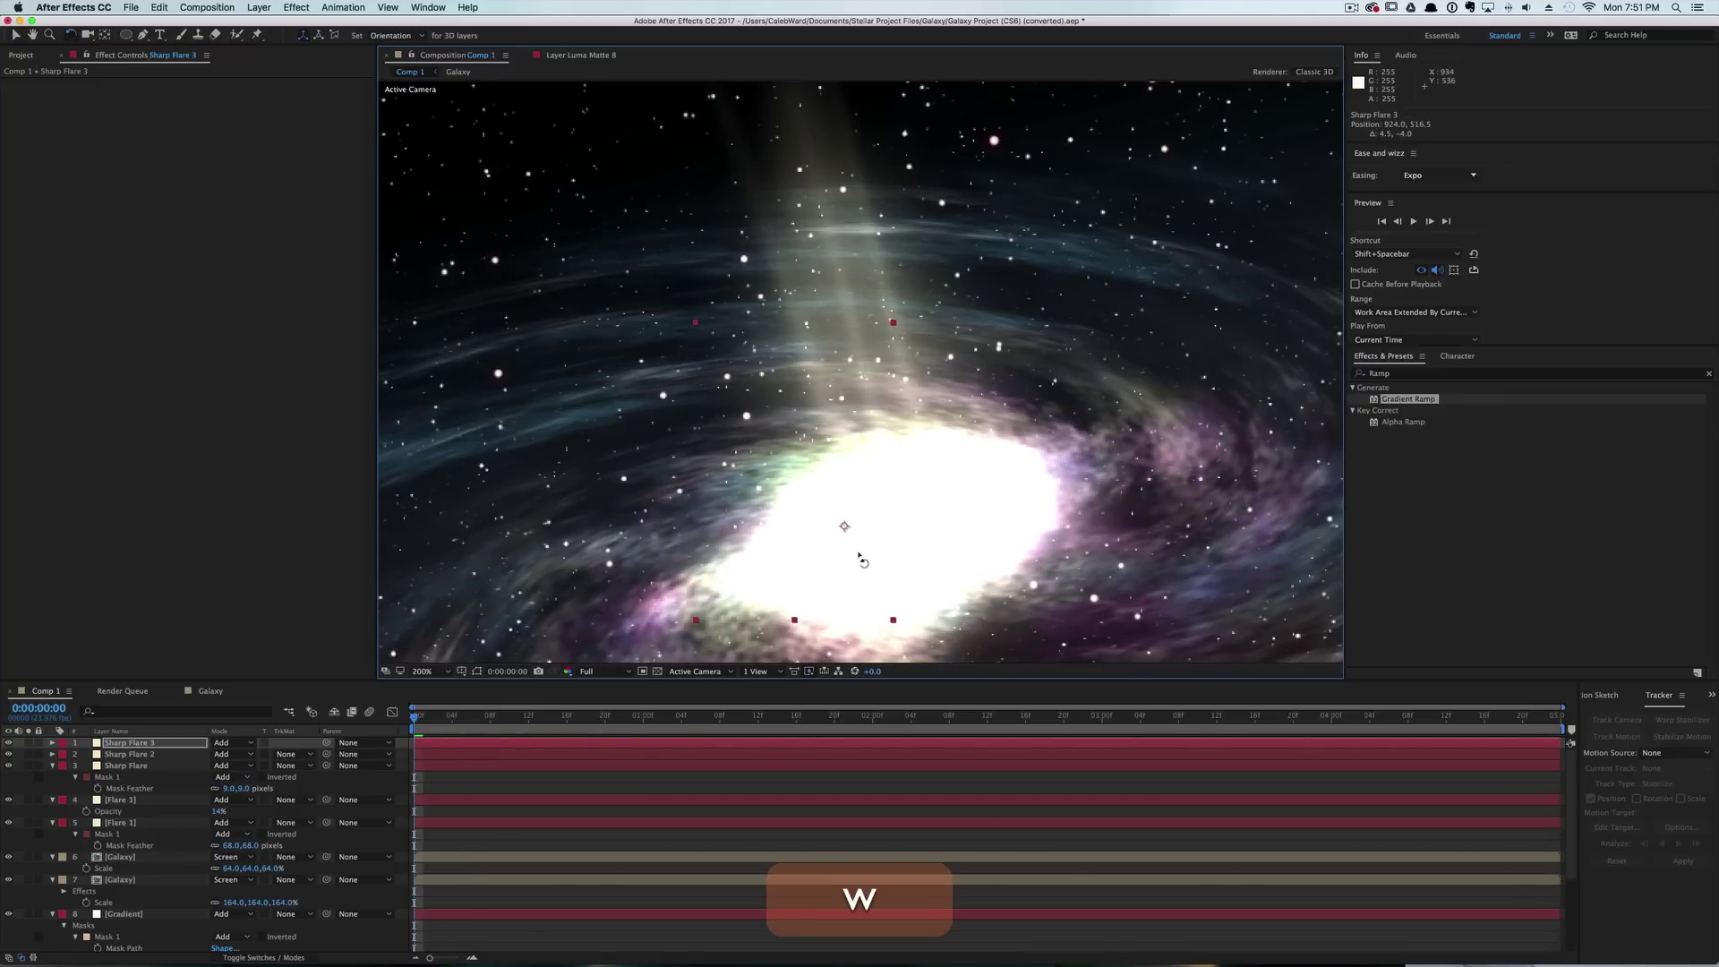
{"action": "left_click_drag", "start_coordinate": [863, 556], "coordinate": [860, 561]}
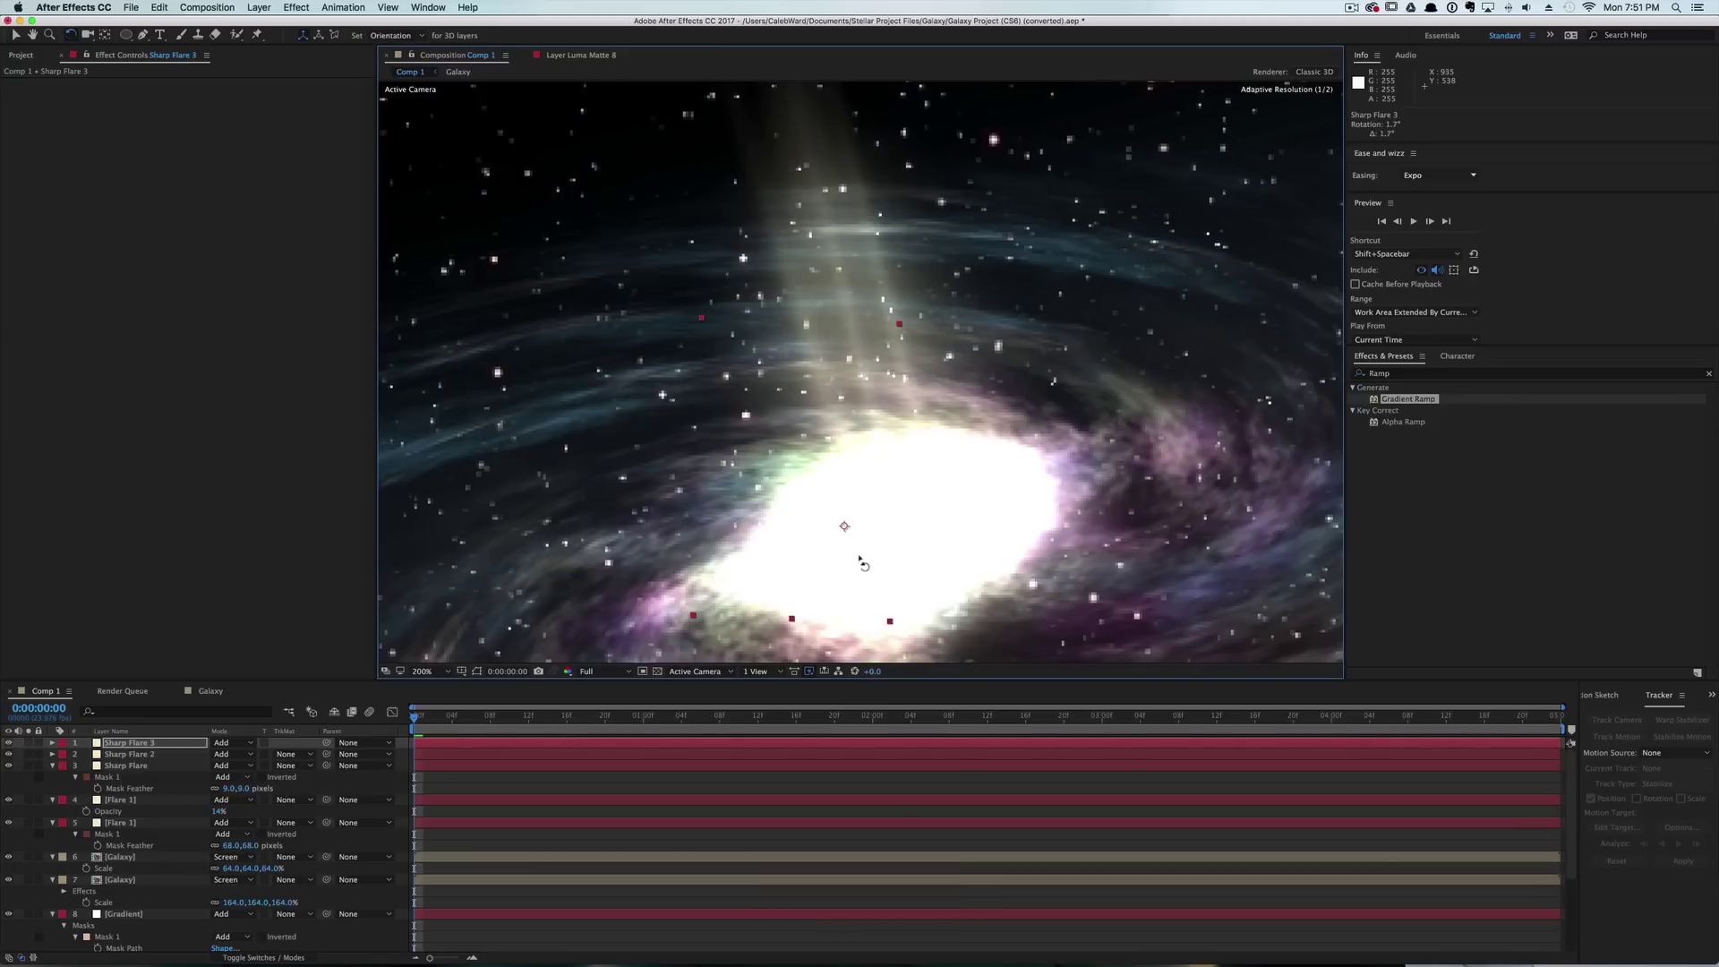
{"action": "key", "text": "v"}
{"action": "left_click_drag", "start_coordinate": [843, 408], "coordinate": [820, 413]}
Examine the layered sharp flares against the galaxy, up close and in the full composition frame.
{"action": "scroll", "coordinate": [825, 355], "scroll_direction": "down", "scroll_amount": 1}
{"action": "key", "text": "space"}
{"action": "left_click_drag", "start_coordinate": [801, 323], "coordinate": [822, 352]}
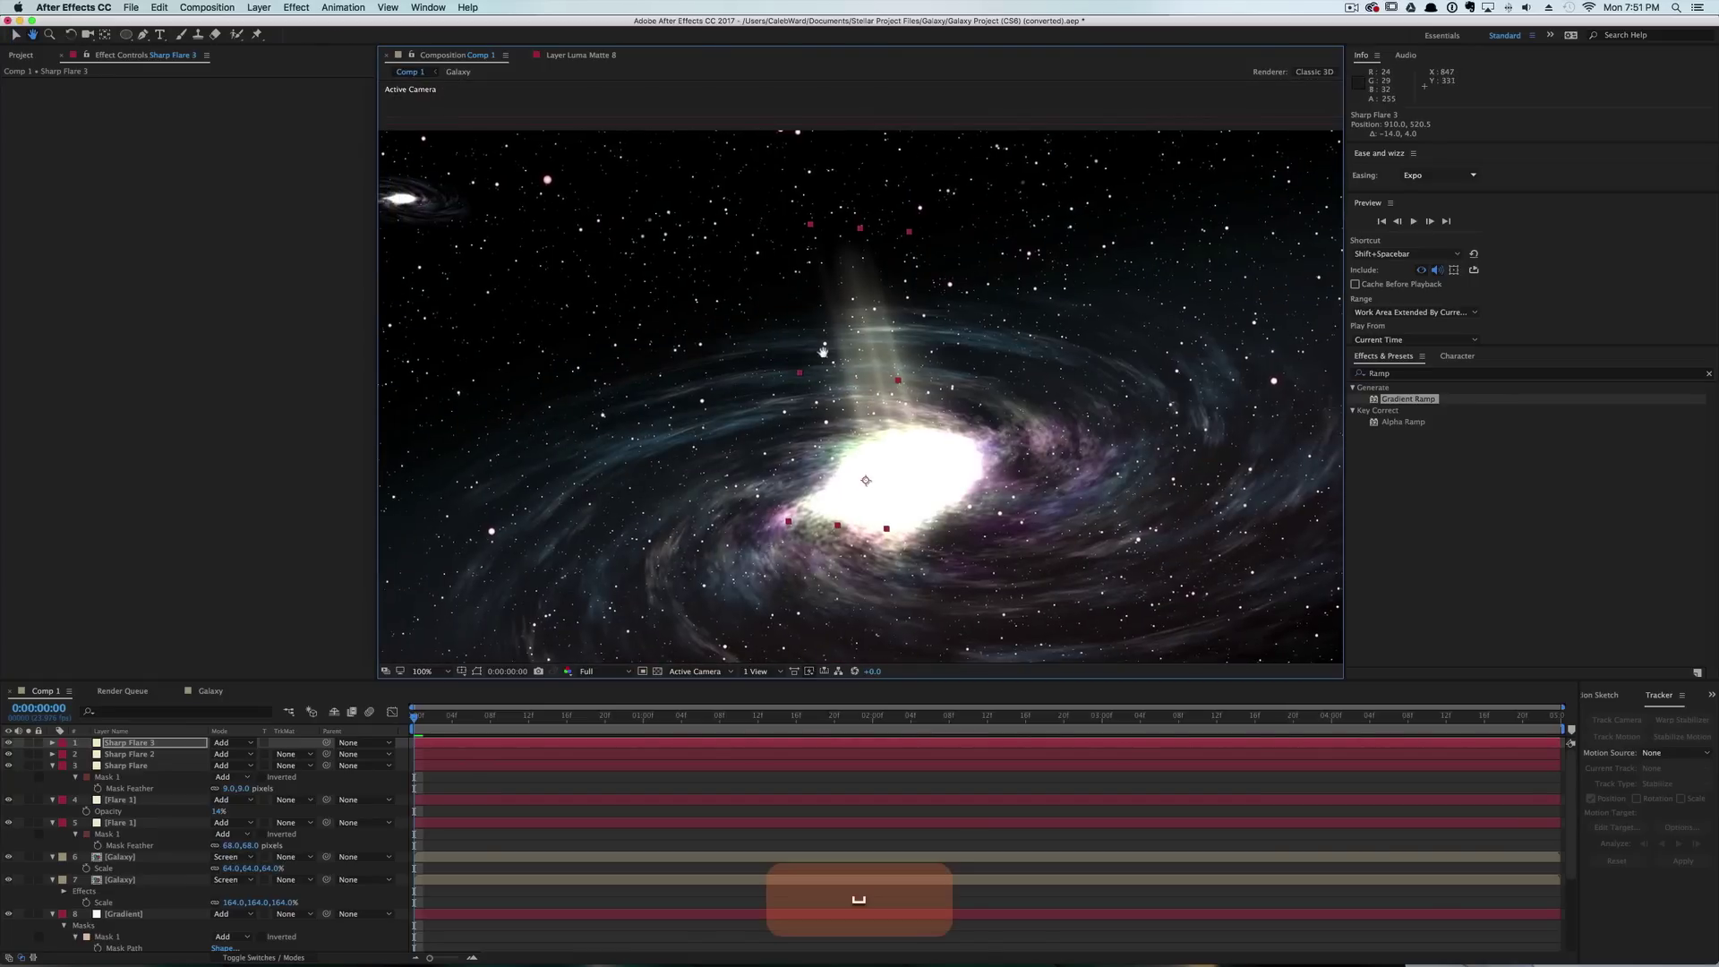
{"action": "key", "text": "space"}
{"action": "left_click_drag", "start_coordinate": [903, 472], "coordinate": [966, 418]}
{"action": "scroll", "coordinate": [914, 428], "scroll_direction": "down", "scroll_amount": 1}
{"action": "left_click", "coordinate": [1332, 233]}
{"action": "scroll", "coordinate": [981, 414], "scroll_direction": "up", "scroll_amount": 1}
{"action": "key", "text": "space"}
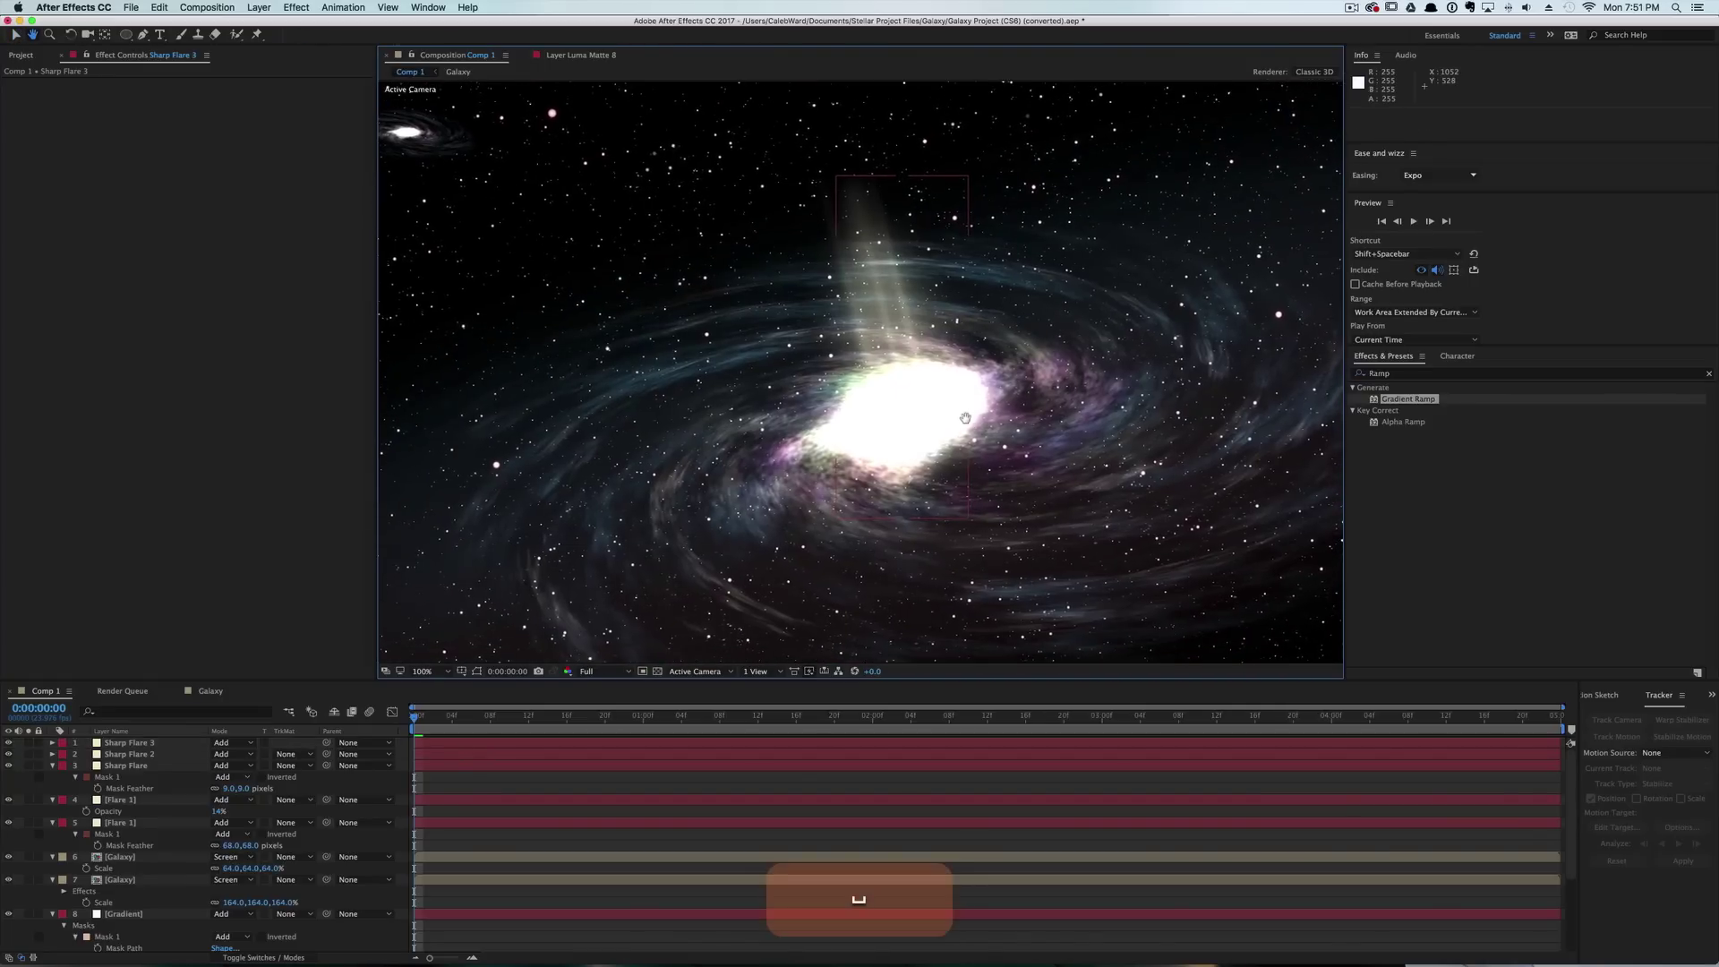
{"action": "key", "text": "comma"}
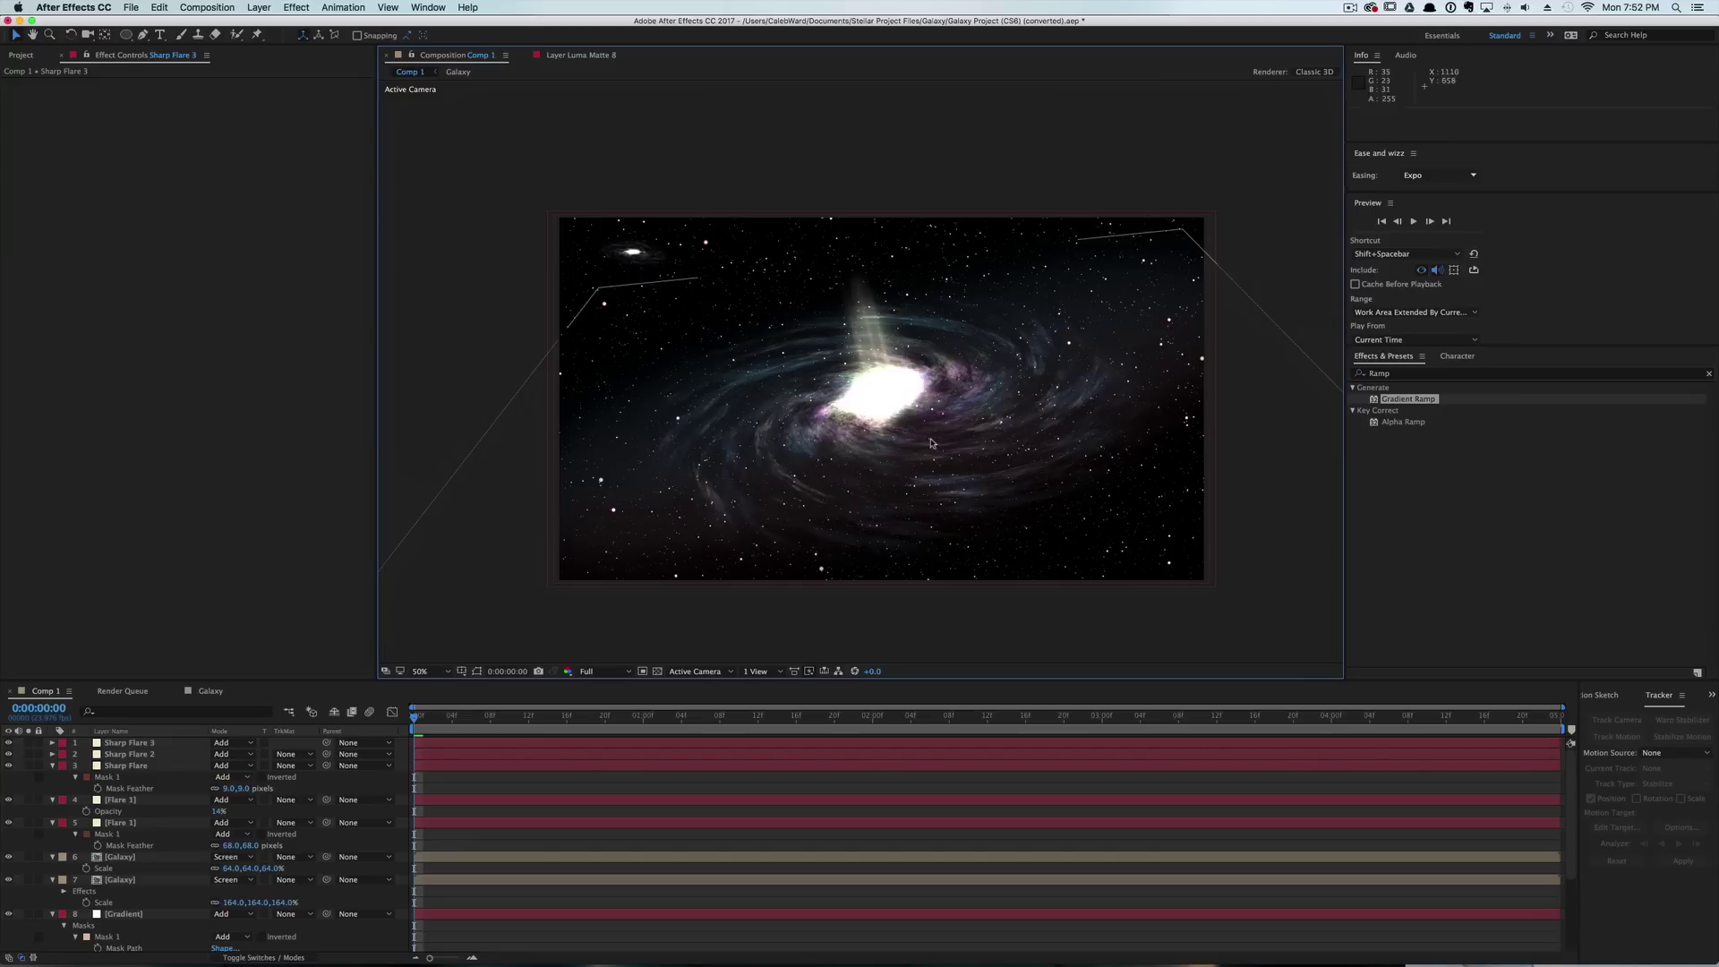
Create a 1920 x 1080 solid named Gradient 2 and apply the Gradient Ramp effect to it.
{"action": "key", "text": "cmd+y"}
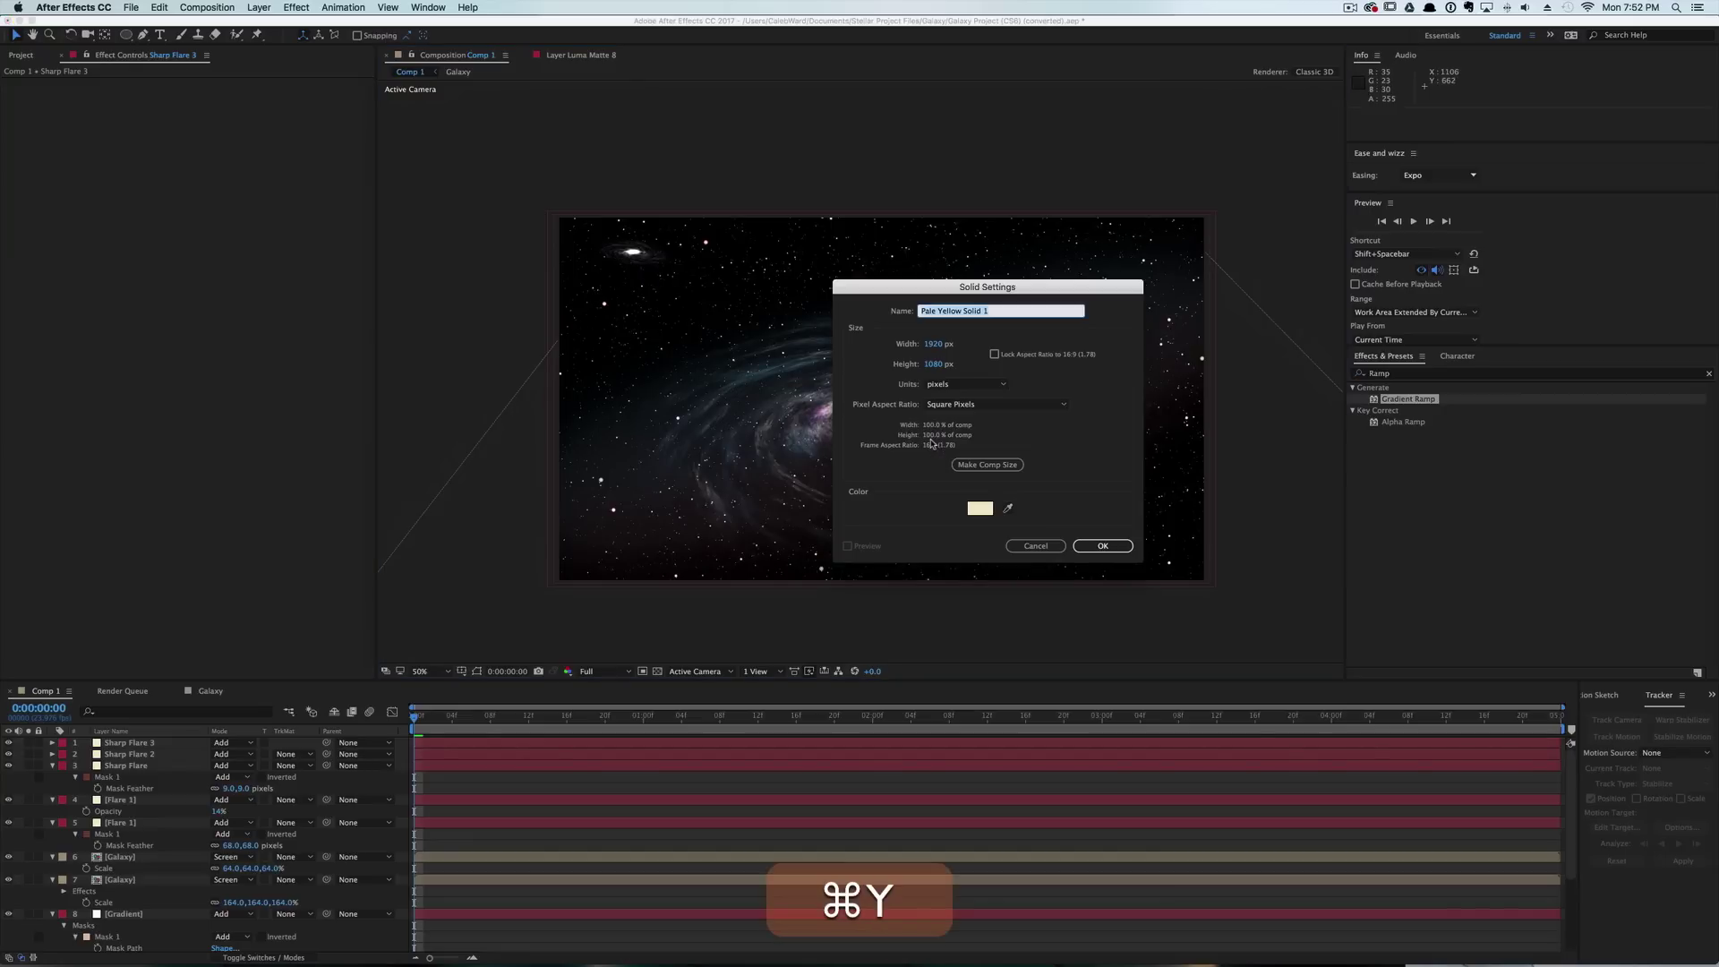
{"action": "type", "text": "Gradient 2"}
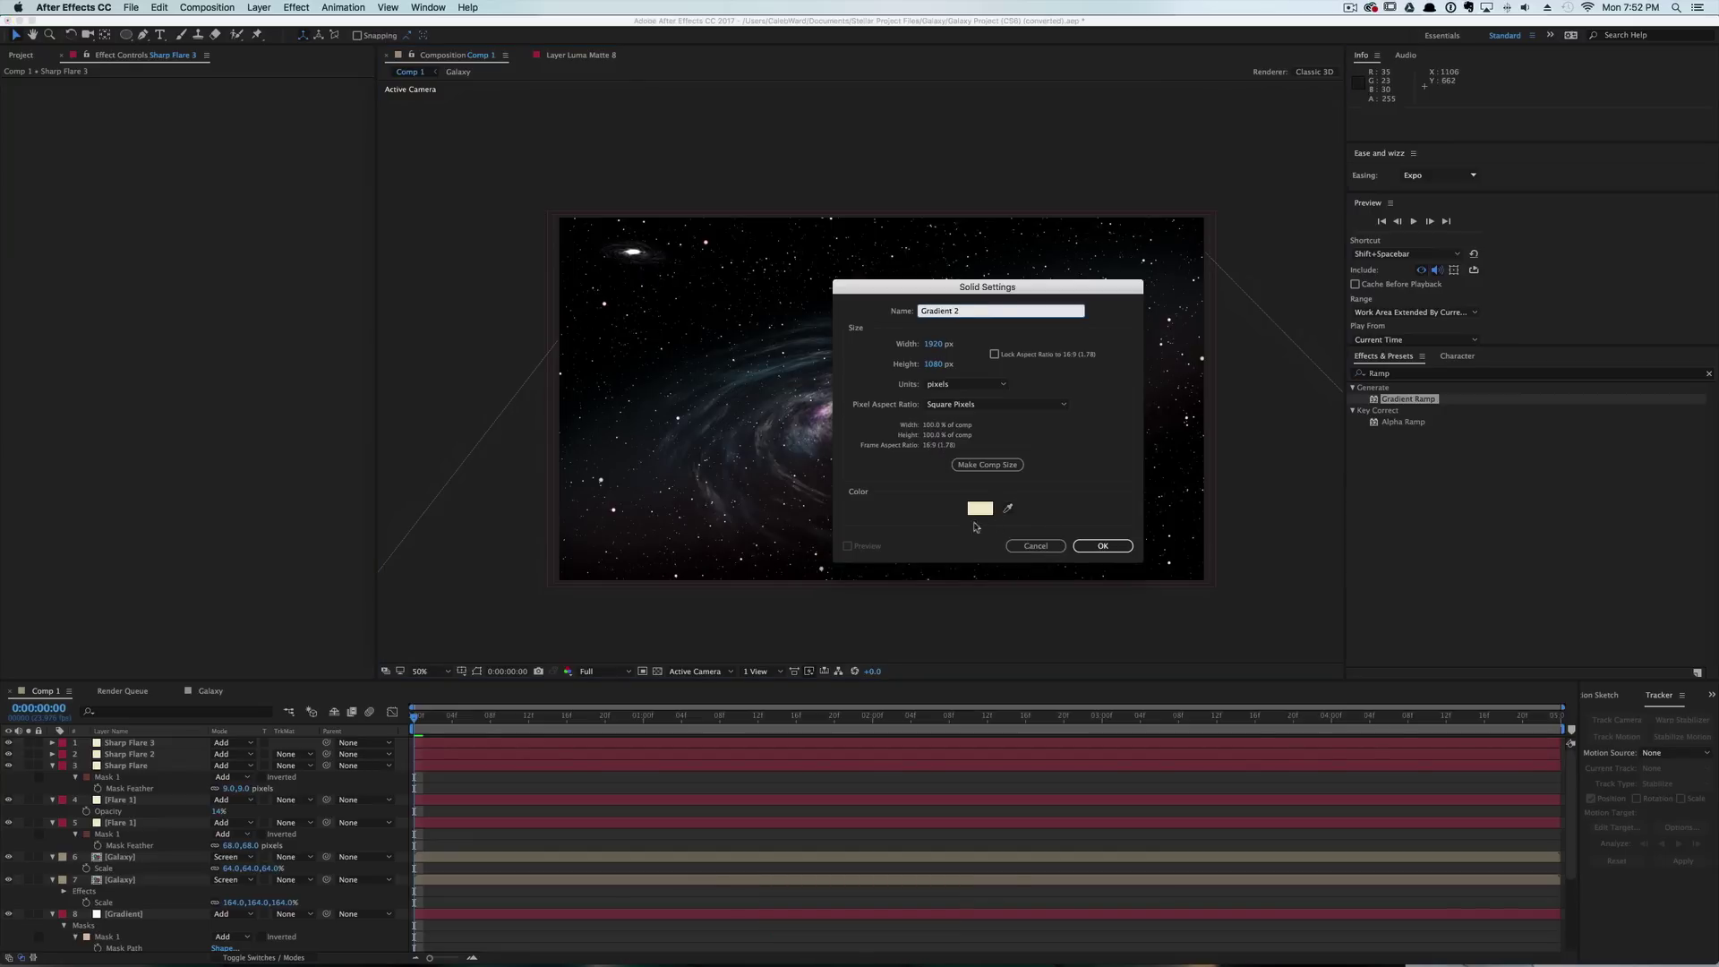
{"action": "left_click", "coordinate": [1104, 546]}
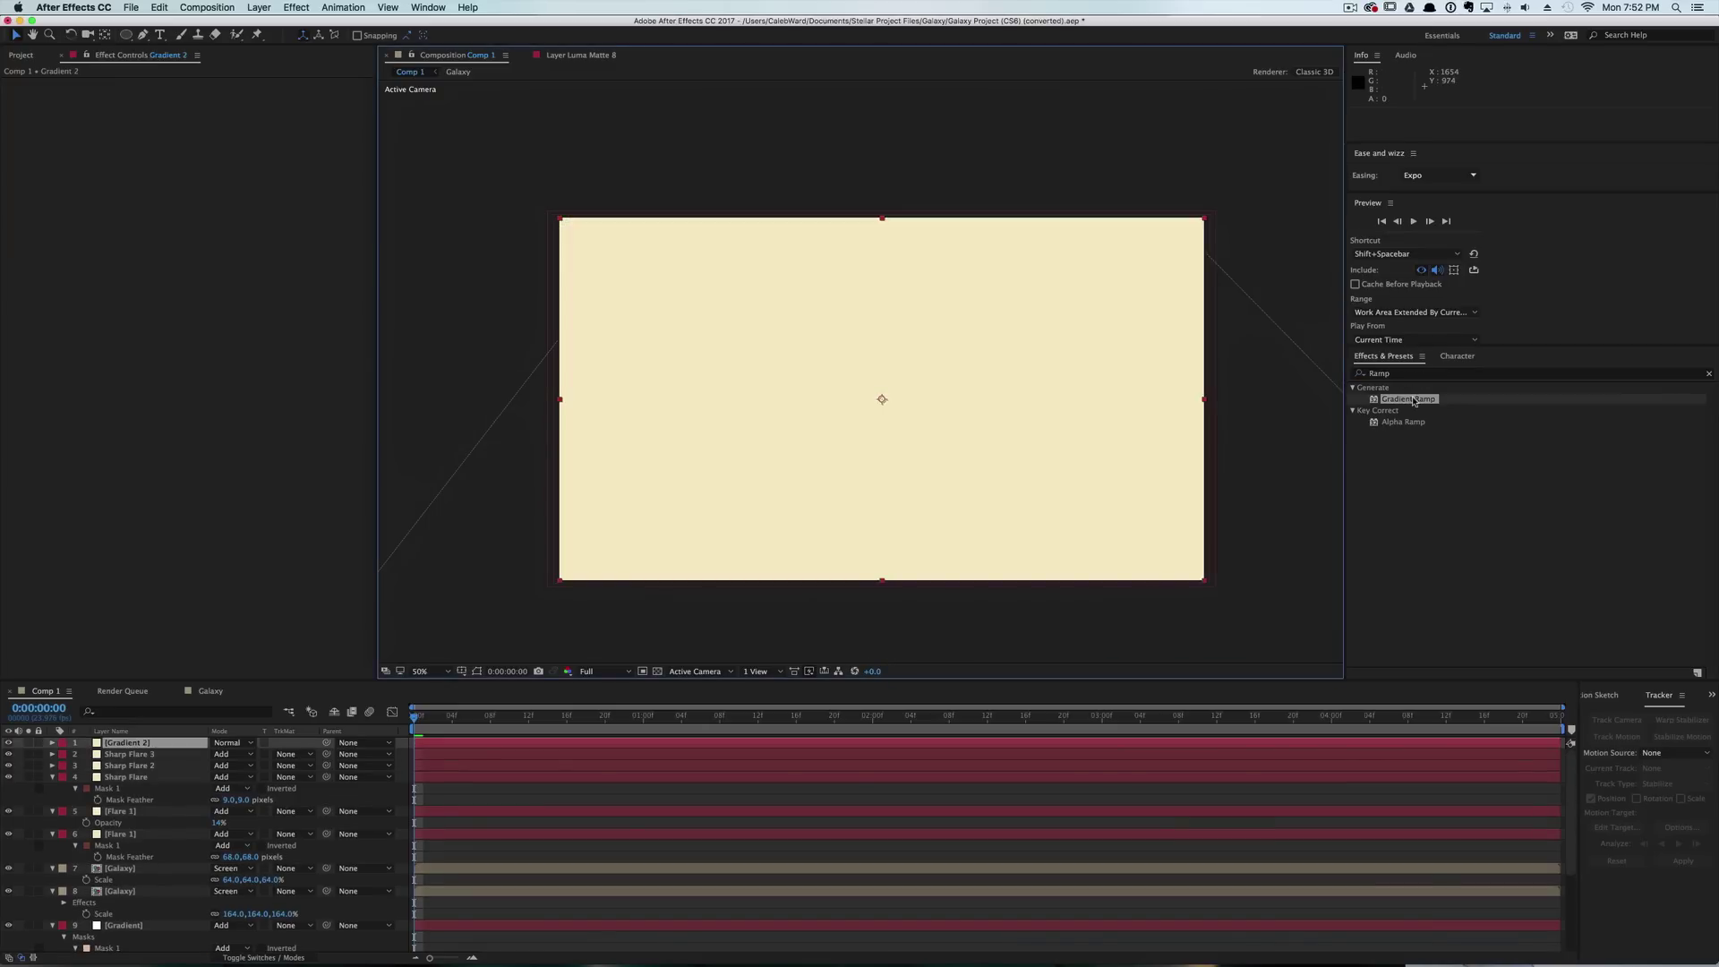
{"action": "left_click_drag", "start_coordinate": [1414, 401], "coordinate": [964, 384]}
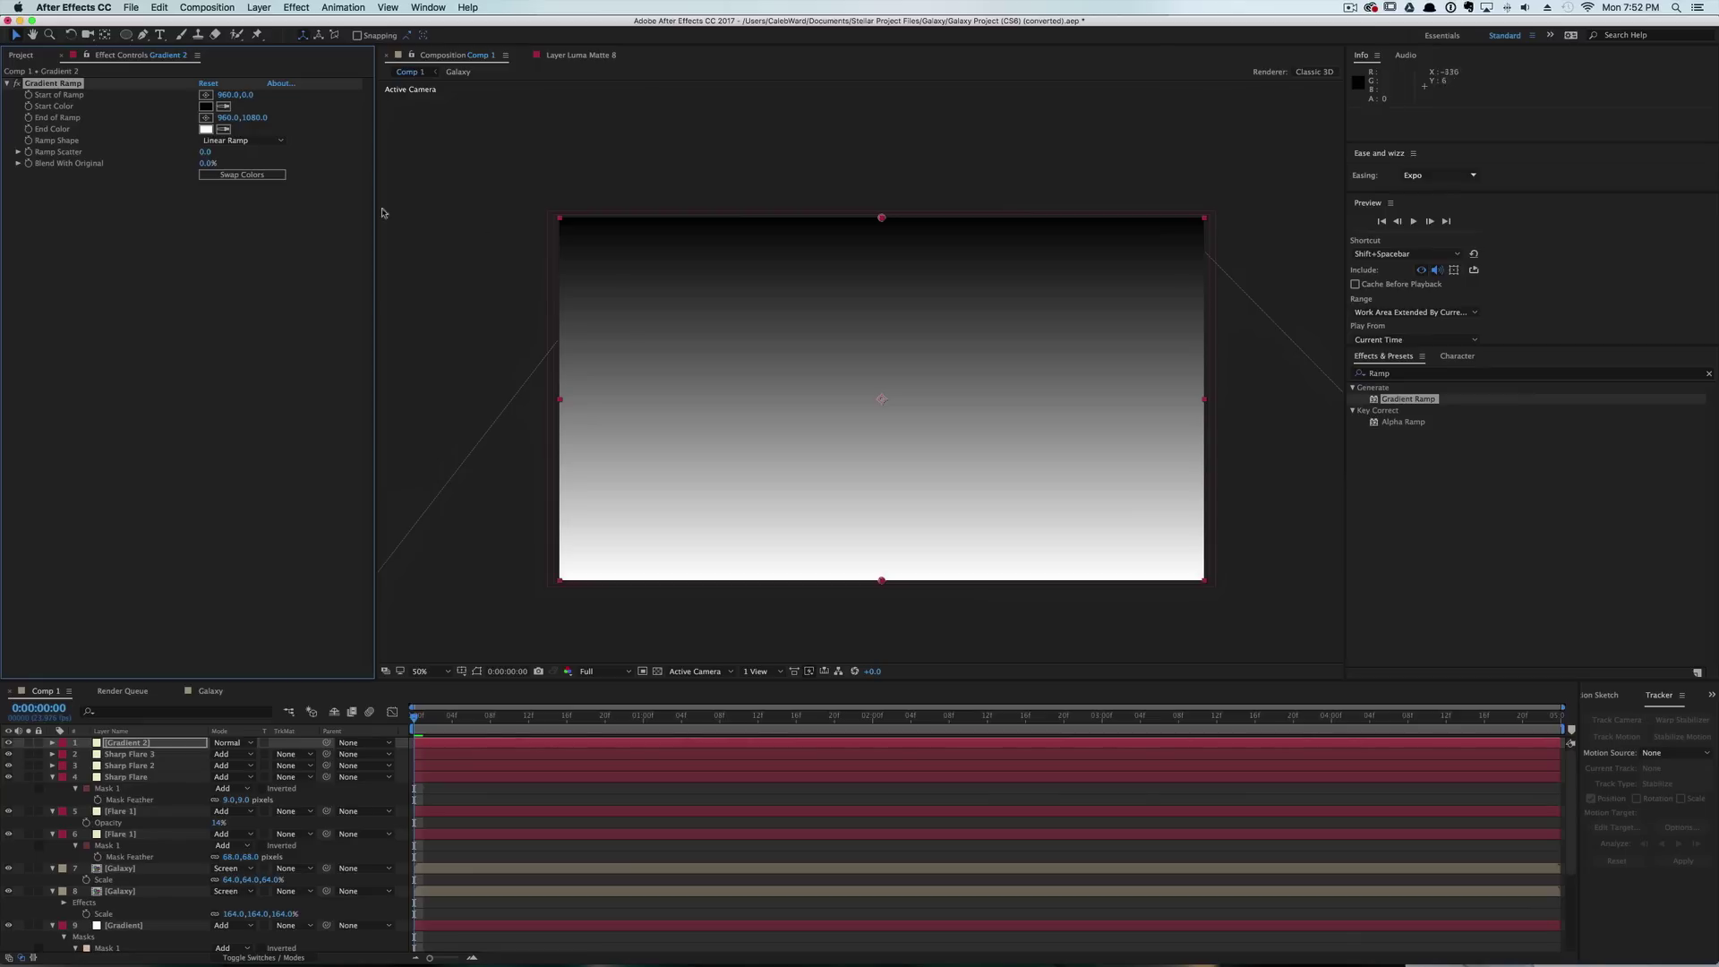
Make the Gradient 2 ramp a Radial Ramp starting at the frame's centre and ending below the frame at 1044, 1226.
{"action": "left_click", "coordinate": [206, 94]}
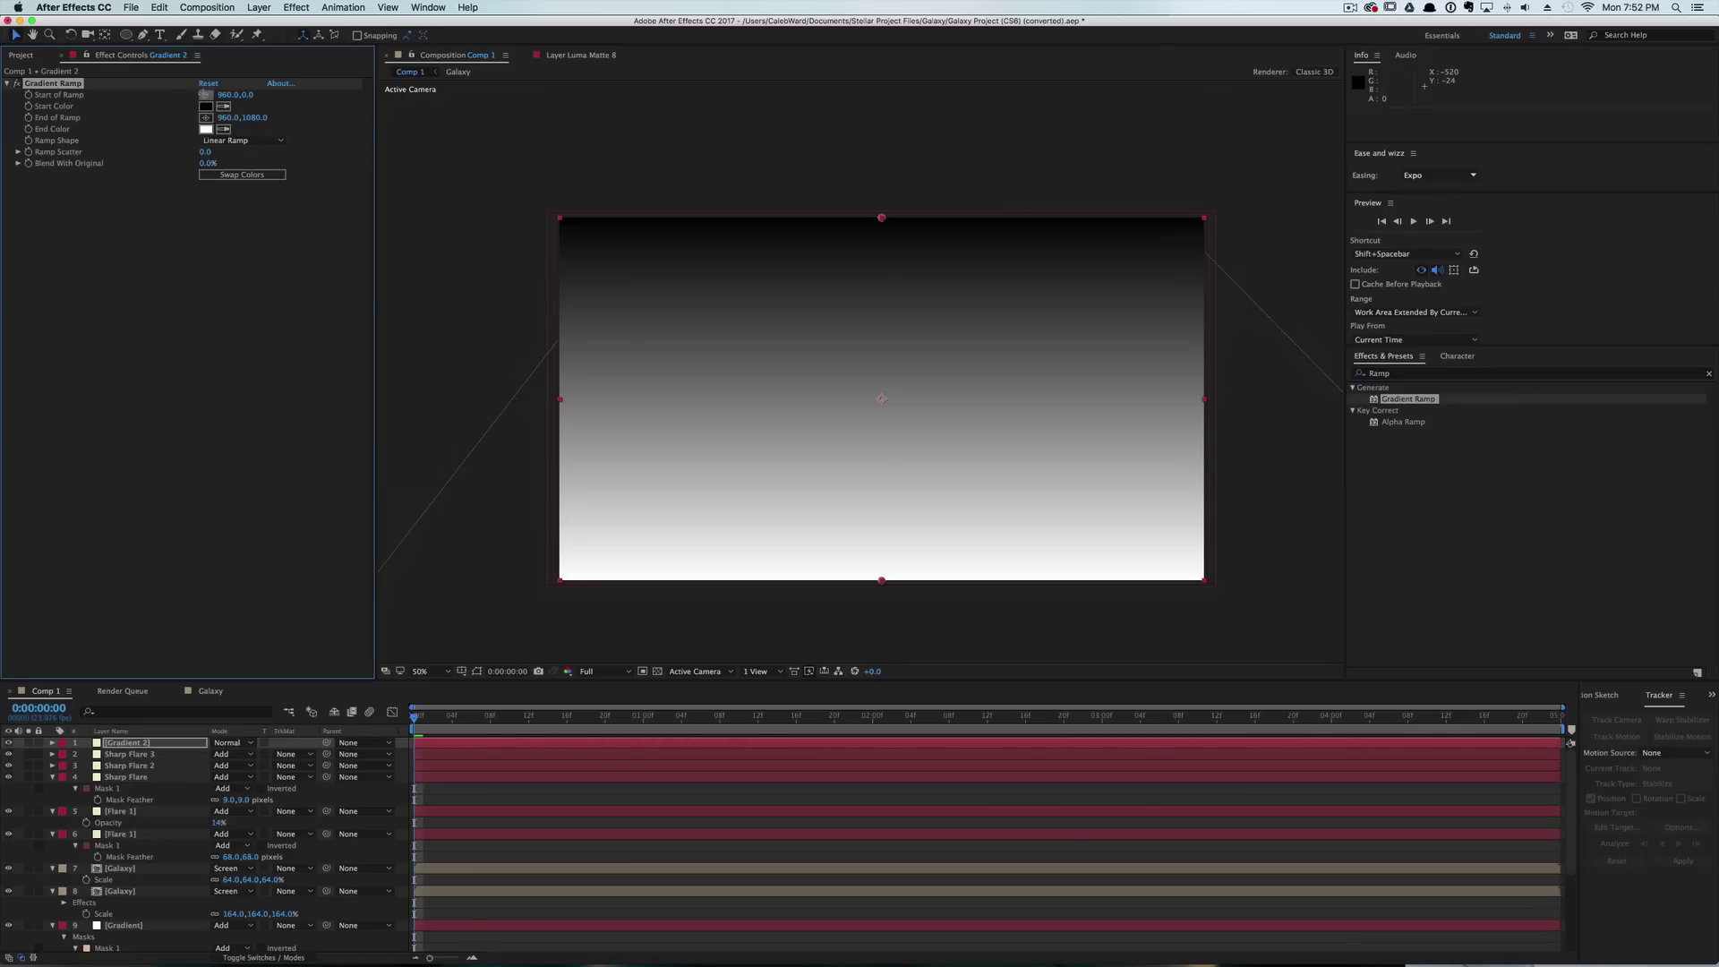
{"action": "left_click", "coordinate": [881, 399]}
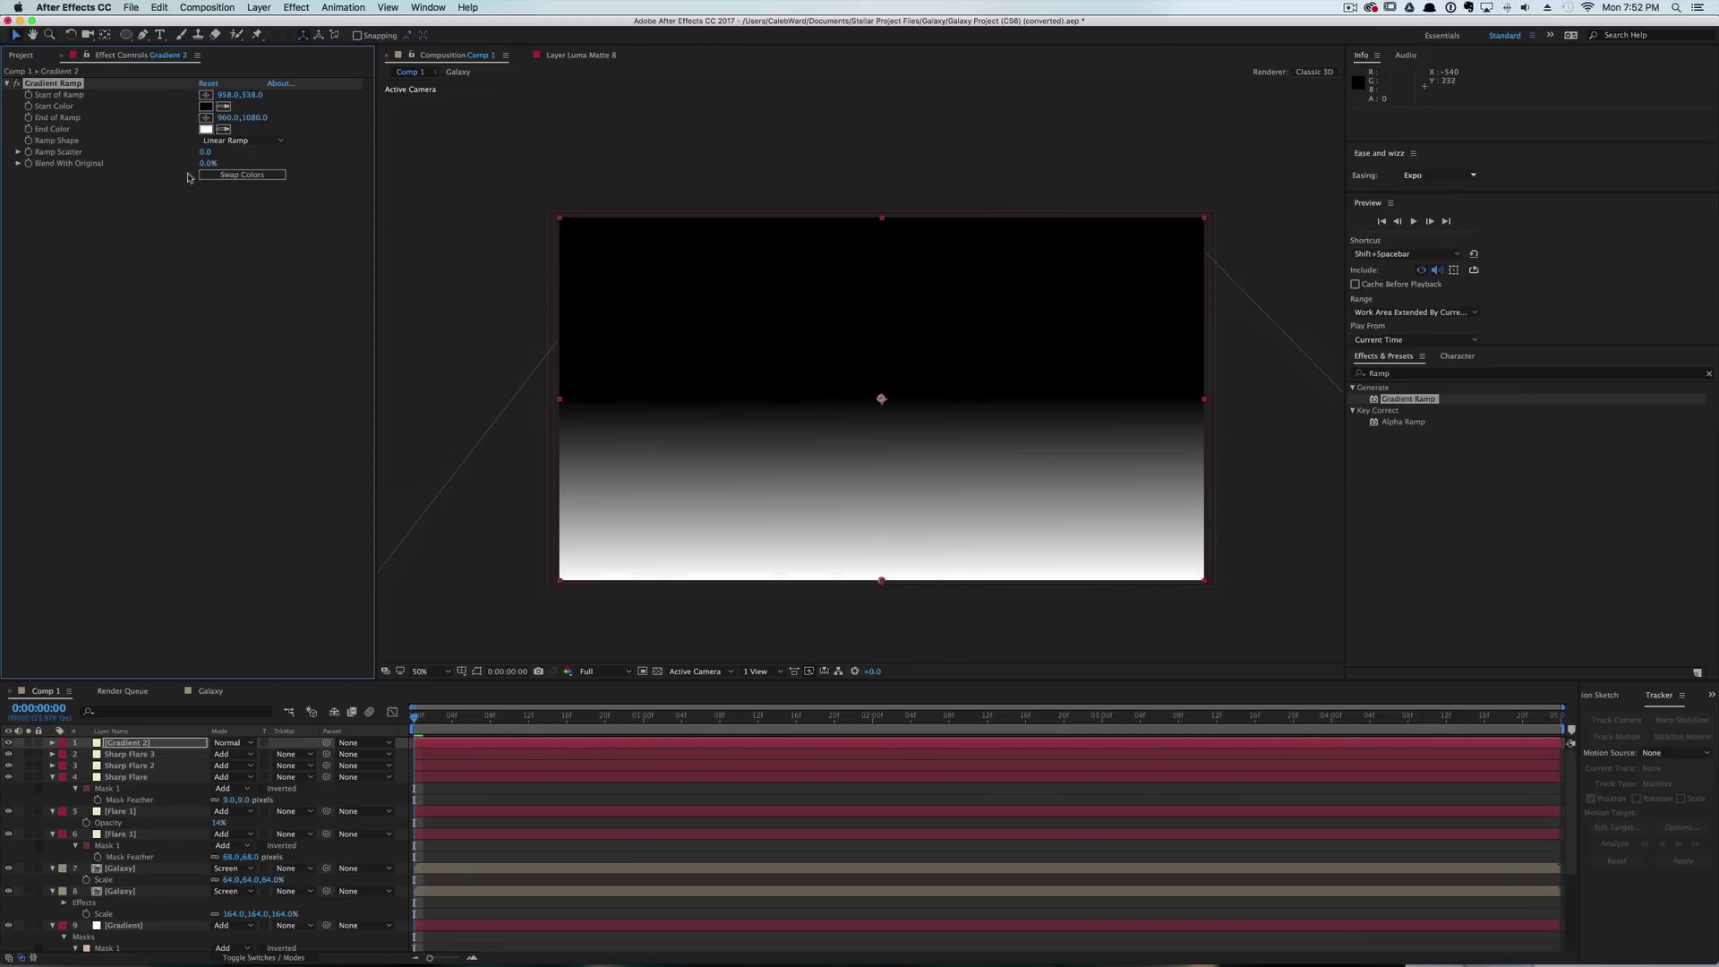
{"action": "left_click", "coordinate": [266, 142]}
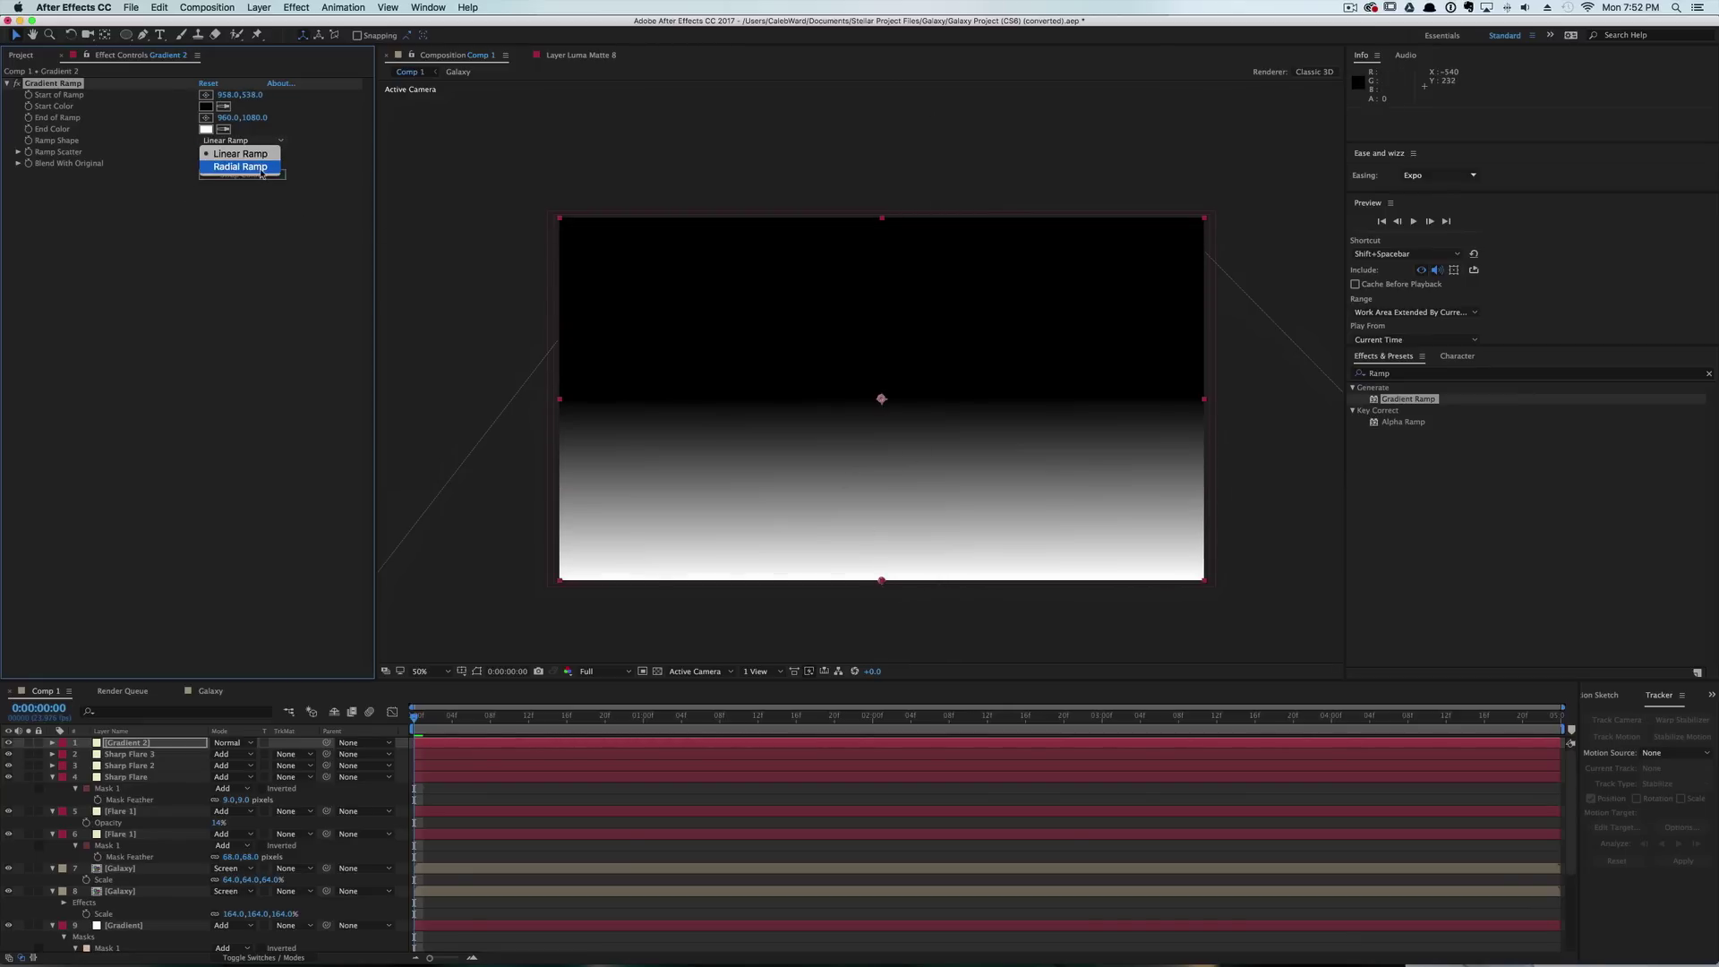
{"action": "left_click", "coordinate": [262, 173]}
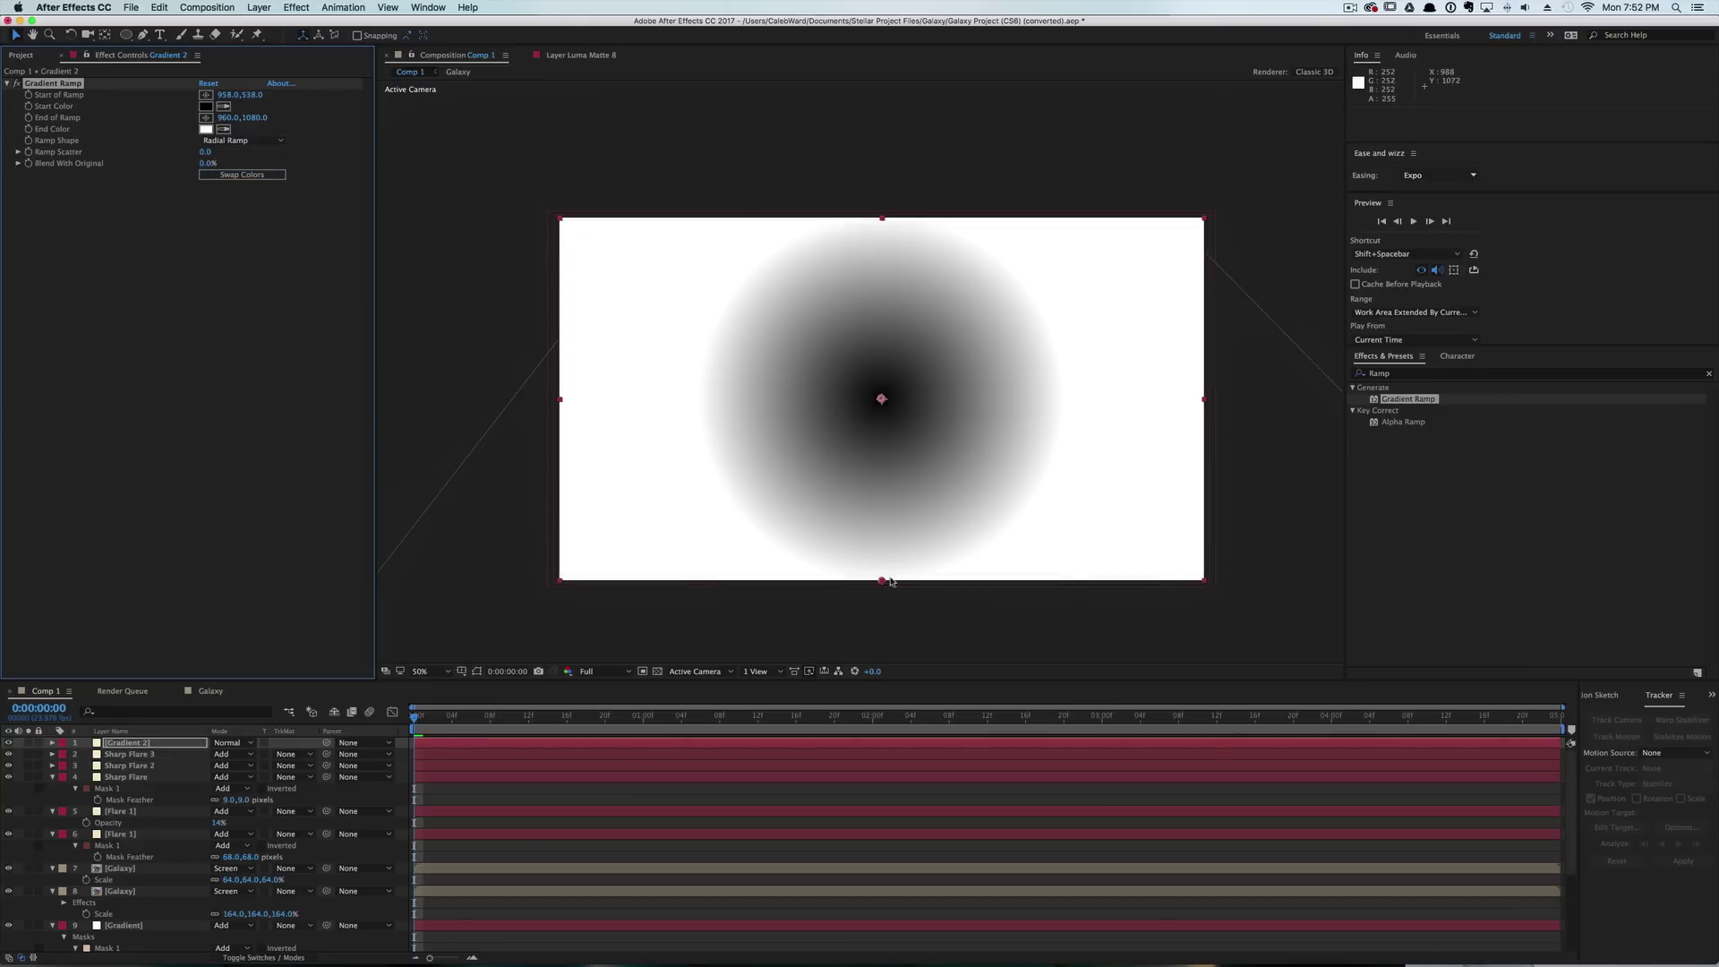
{"action": "left_click_drag", "start_coordinate": [891, 580], "coordinate": [909, 628]}
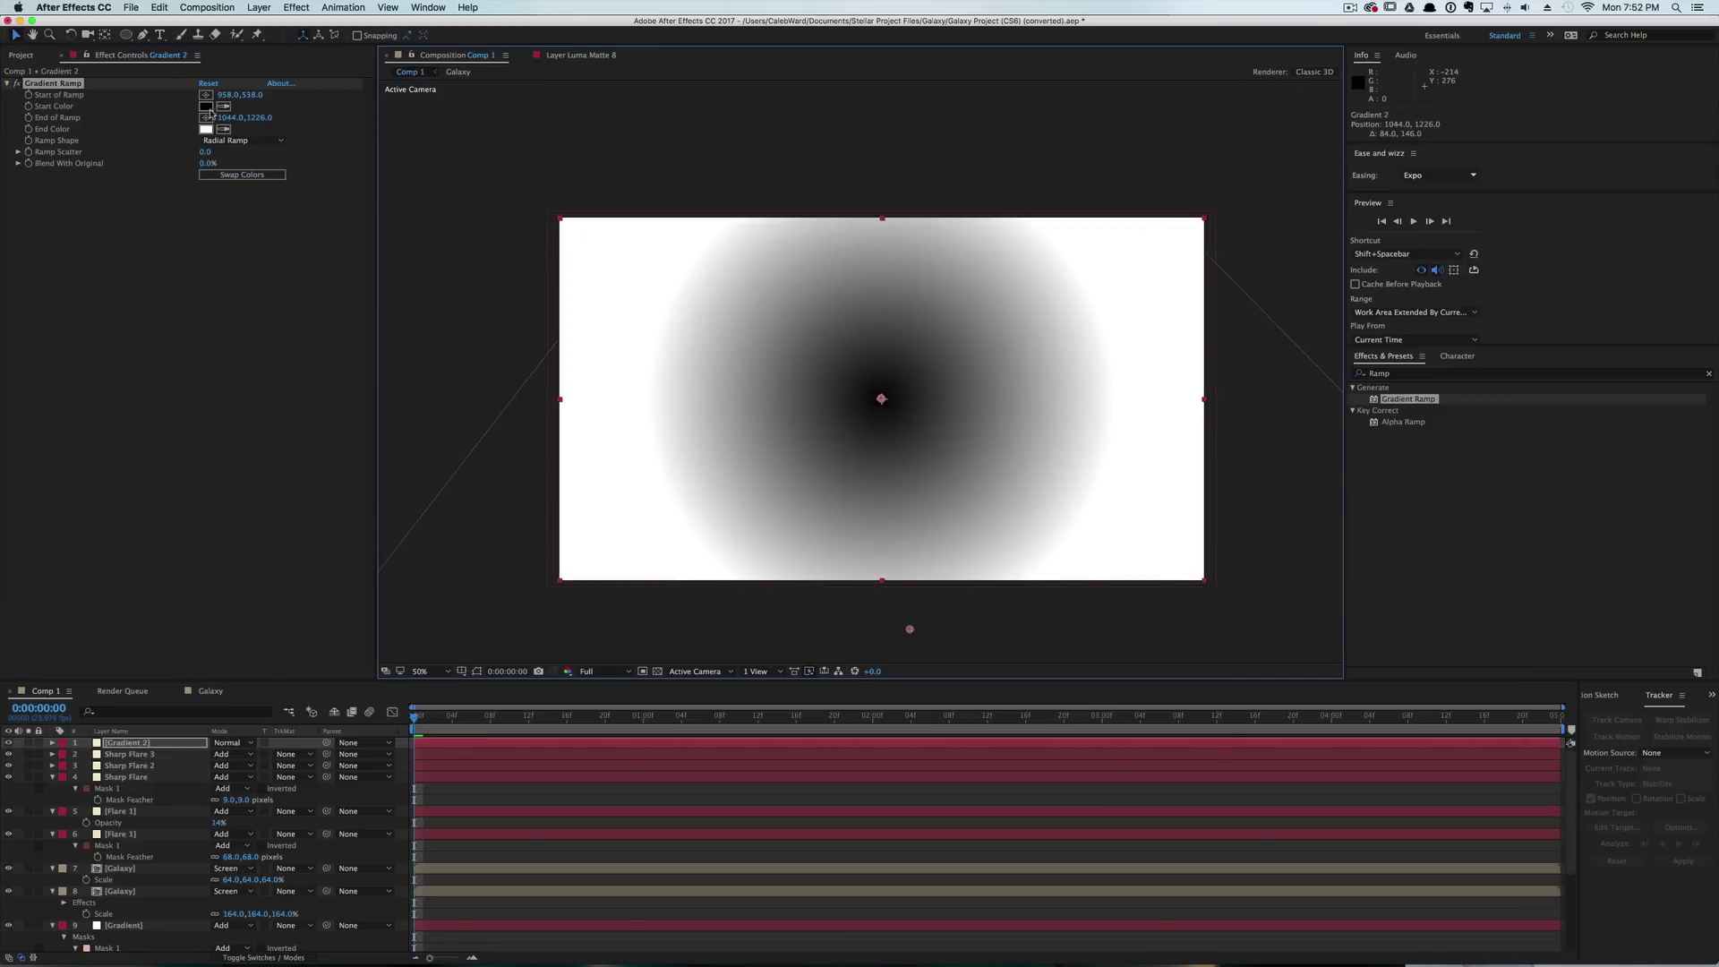
Set the Gradient 2 ramp's start color to a tan brown, B28C55.
{"action": "left_click", "coordinate": [206, 106]}
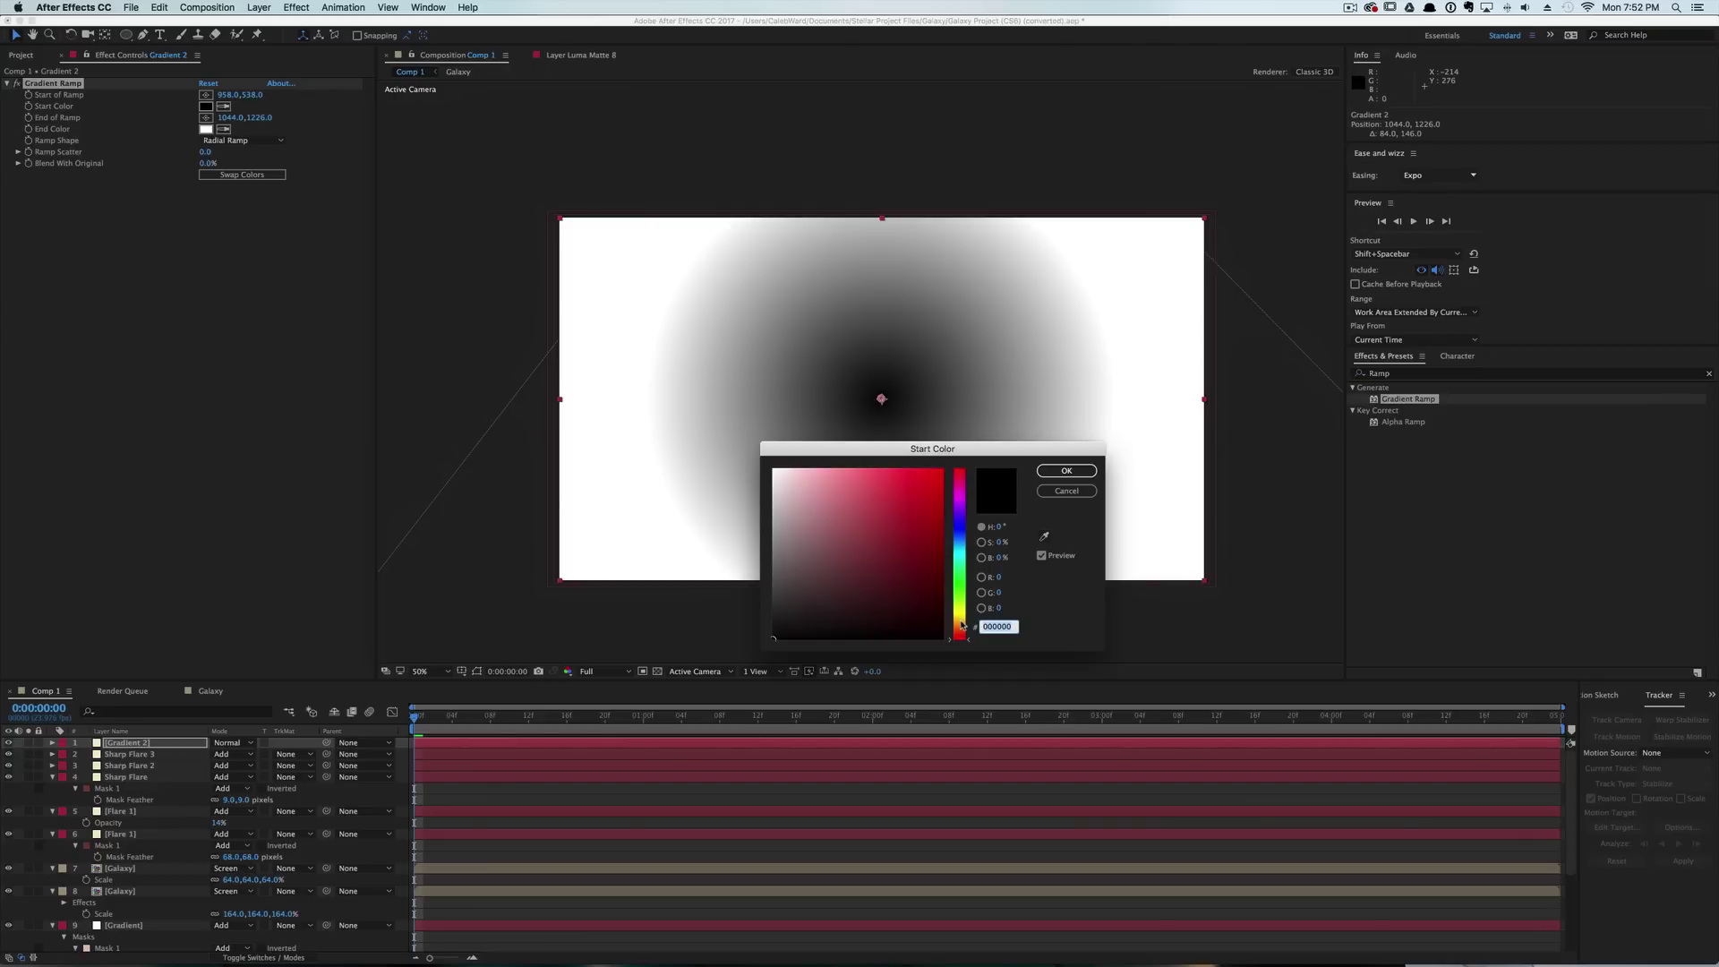
{"action": "left_click", "coordinate": [960, 623]}
{"action": "left_click_drag", "start_coordinate": [884, 560], "coordinate": [862, 520]}
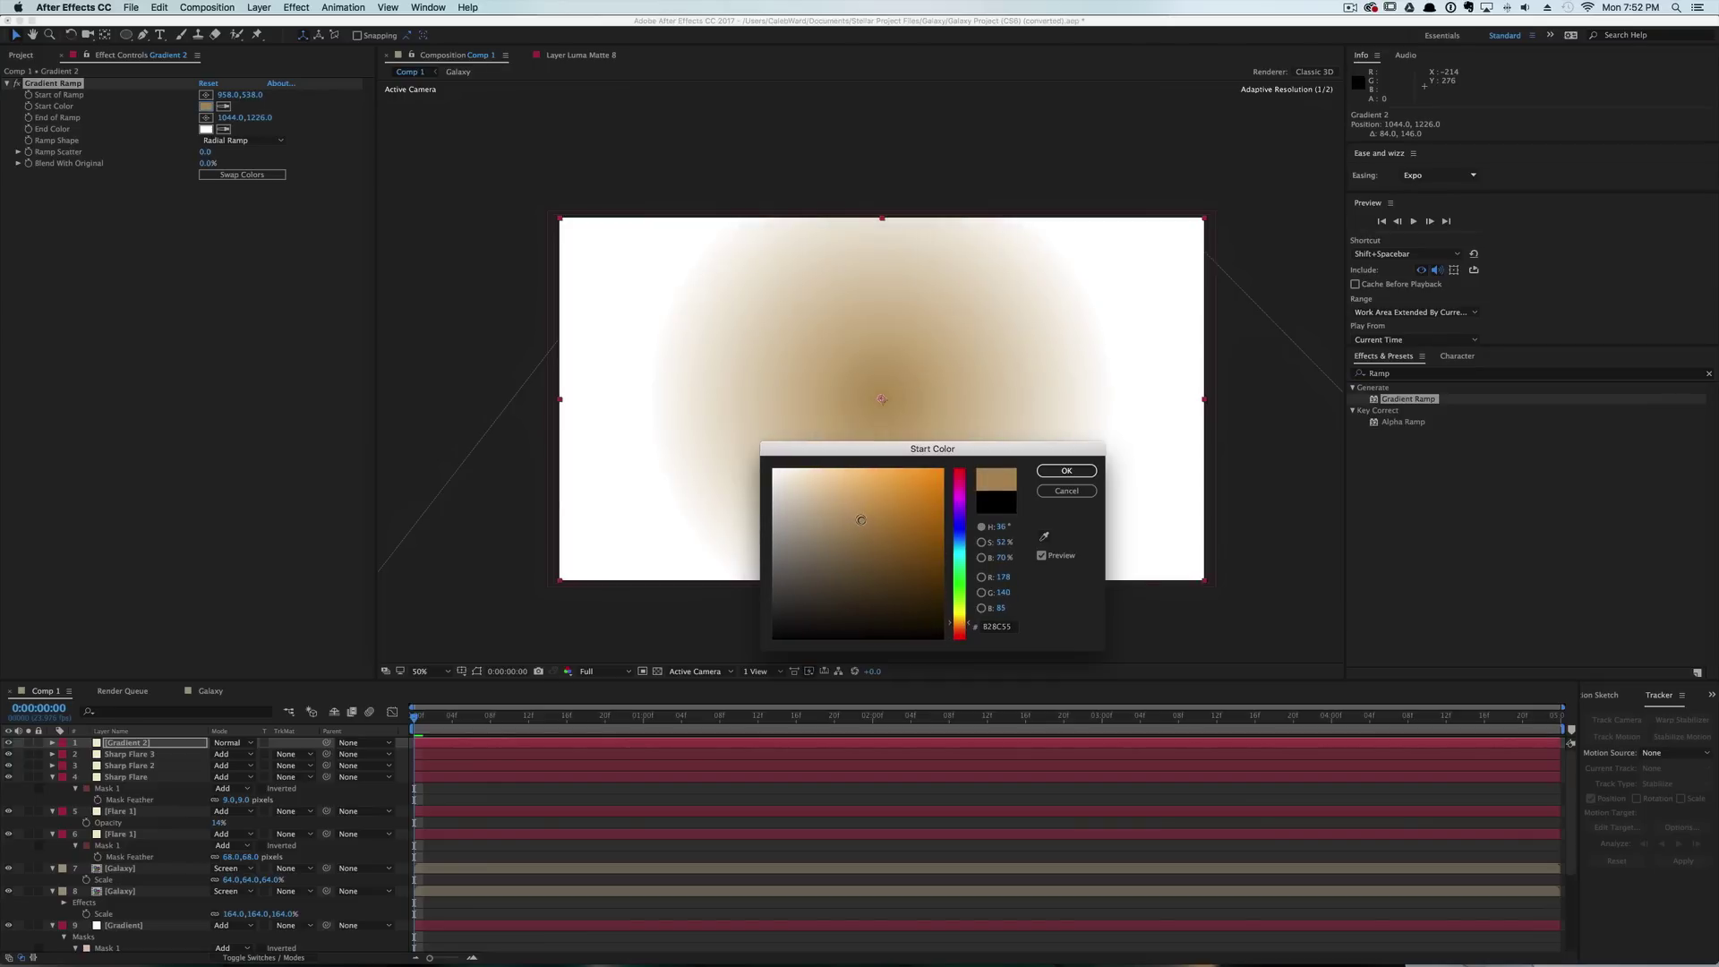
{"action": "left_click", "coordinate": [1066, 470]}
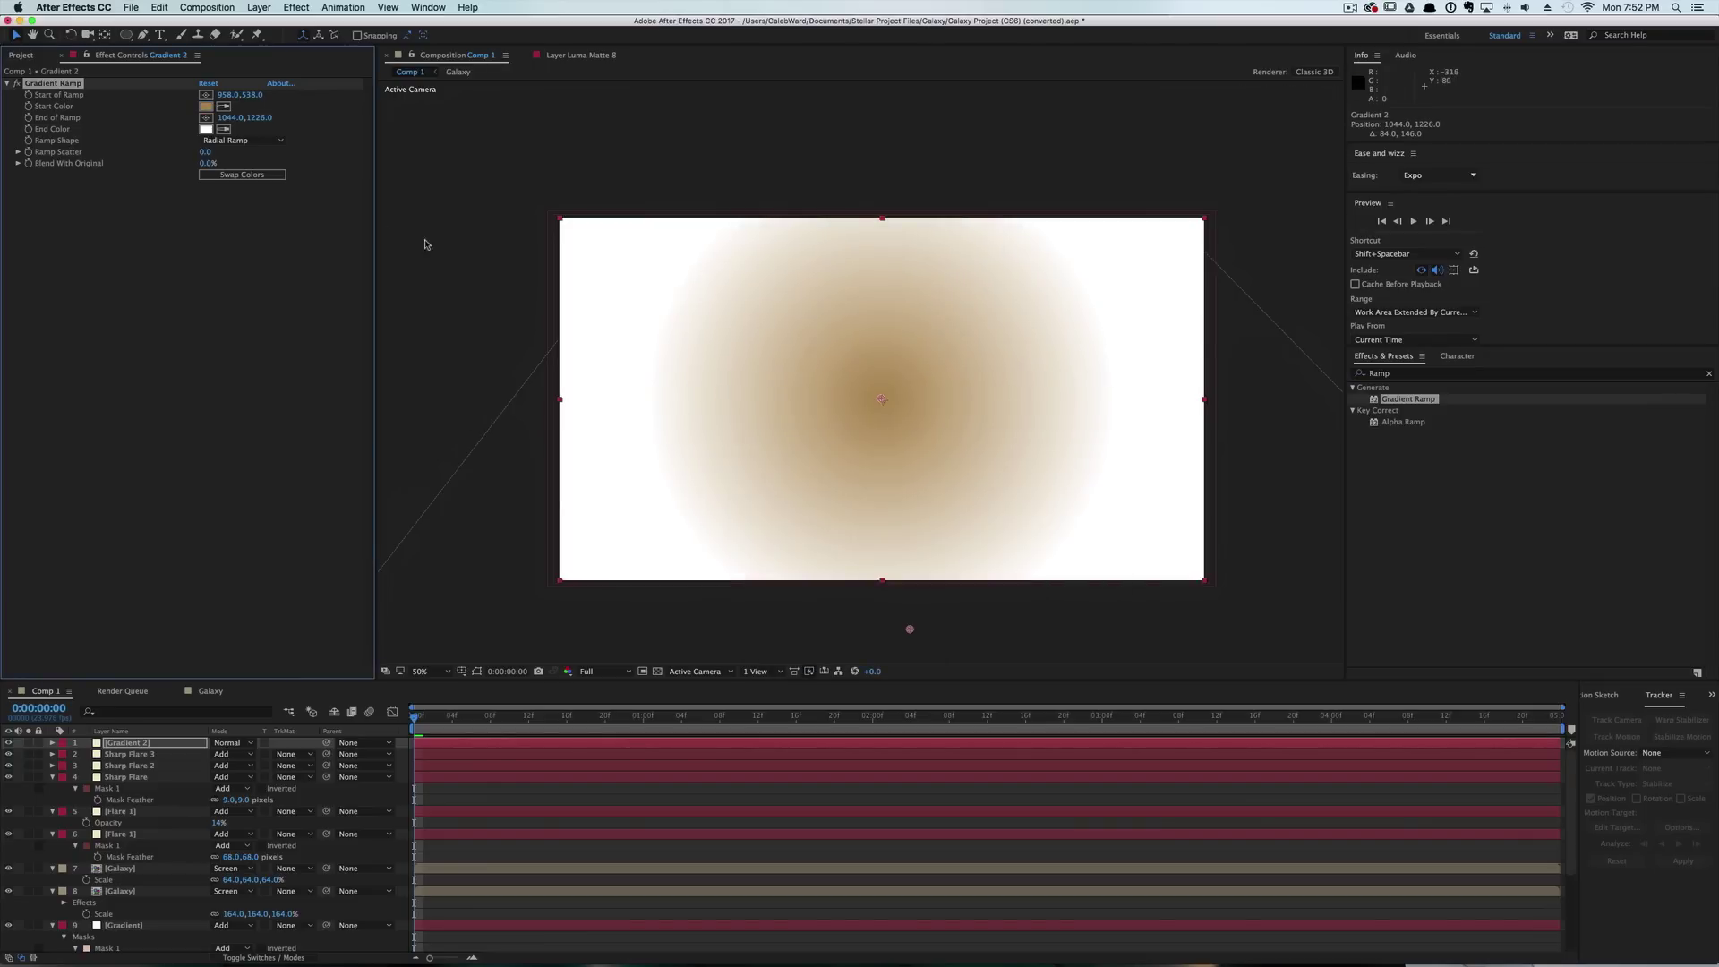
Set the Gradient 2 ramp's end color to a dark, muted blue.
{"action": "left_click", "coordinate": [206, 129]}
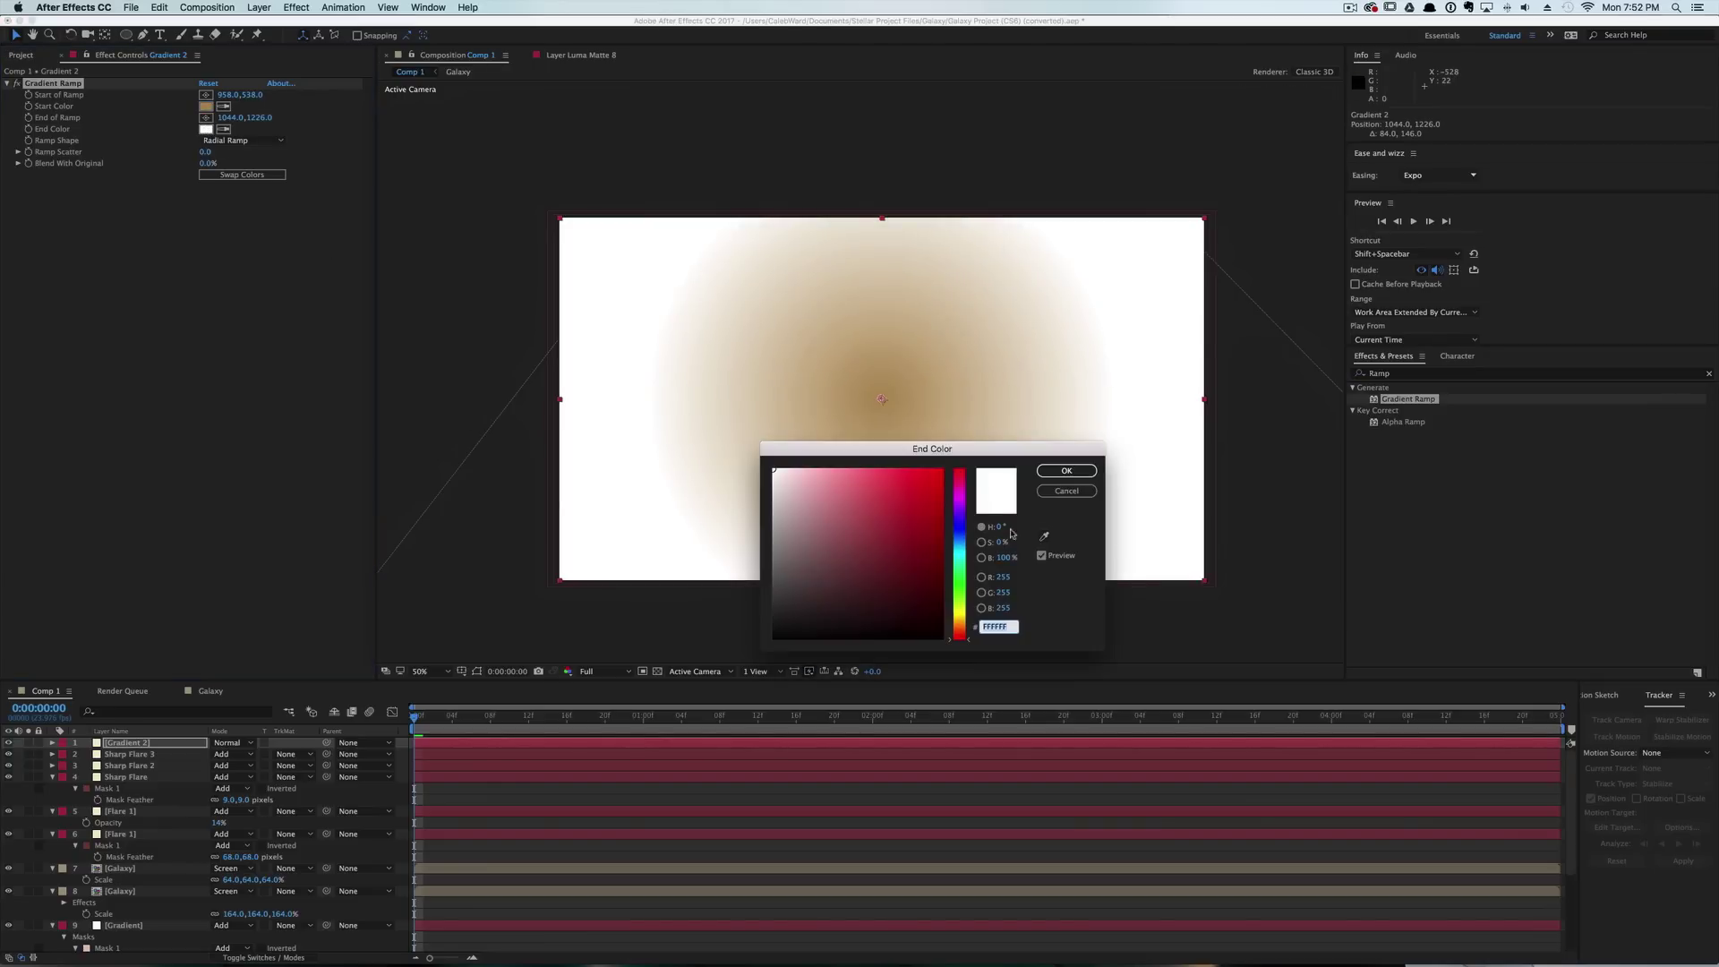
{"action": "left_click", "coordinate": [961, 535]}
{"action": "left_click_drag", "start_coordinate": [898, 582], "coordinate": [852, 585]}
{"action": "left_click", "coordinate": [1074, 476]}
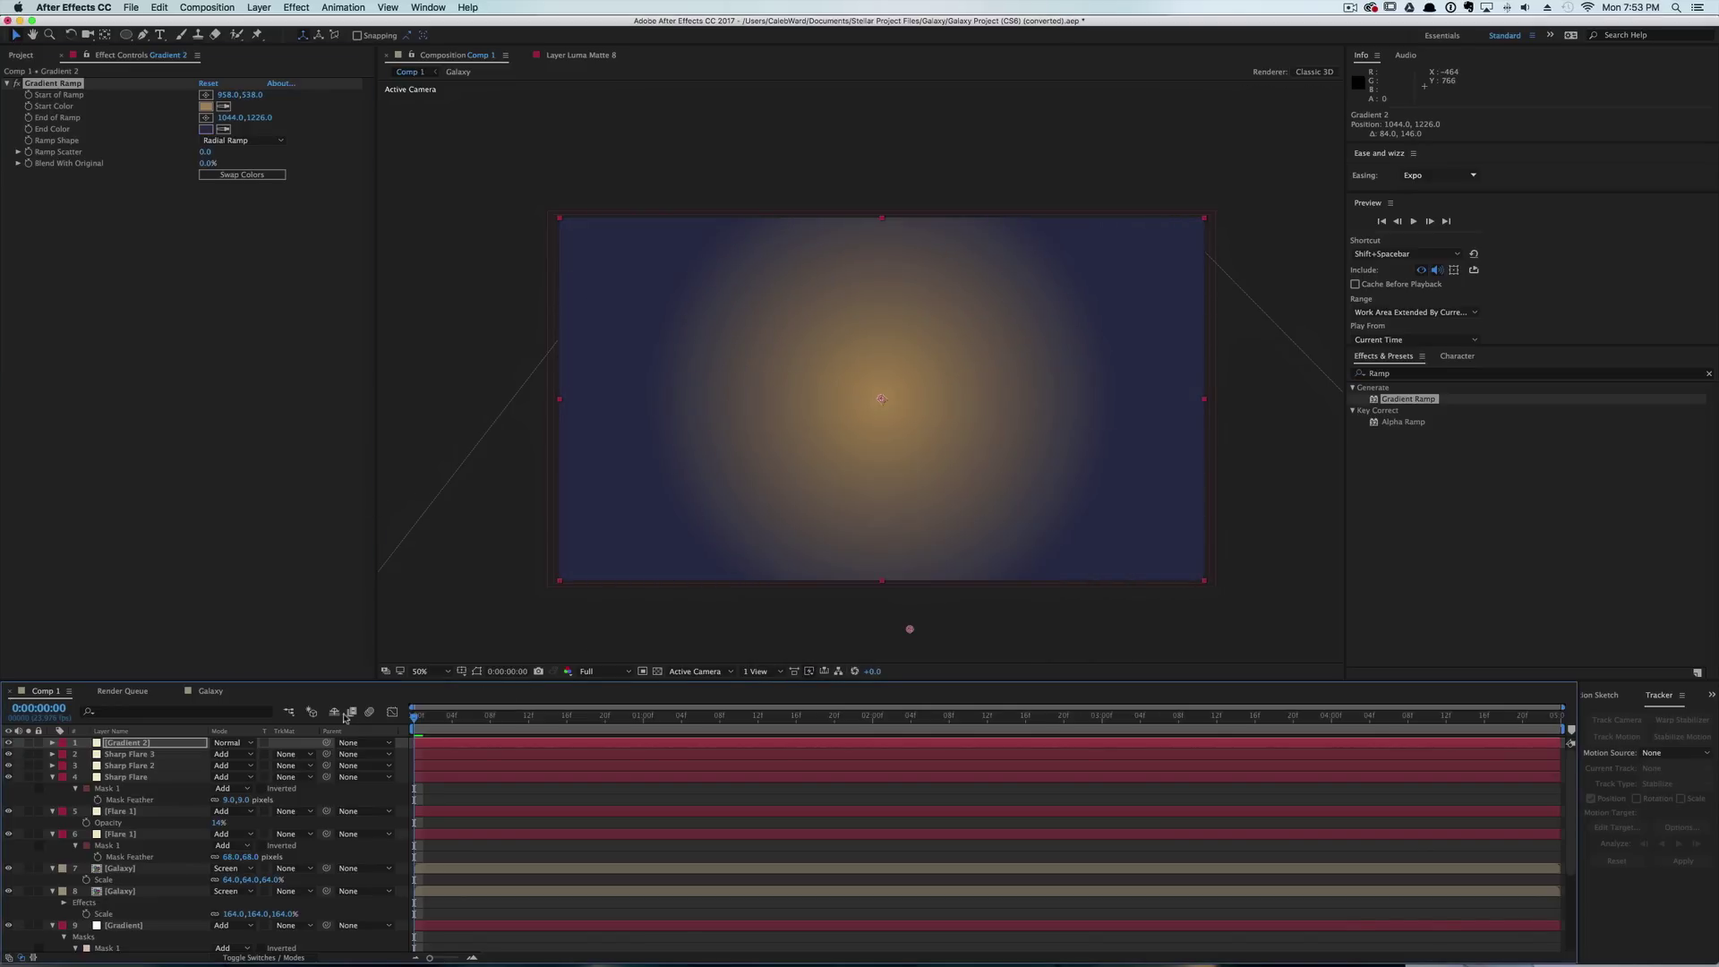
Set the Gradient 2 layer's blending mode to Soft Light and lower its opacity to 48%.
{"action": "left_click", "coordinate": [244, 747]}
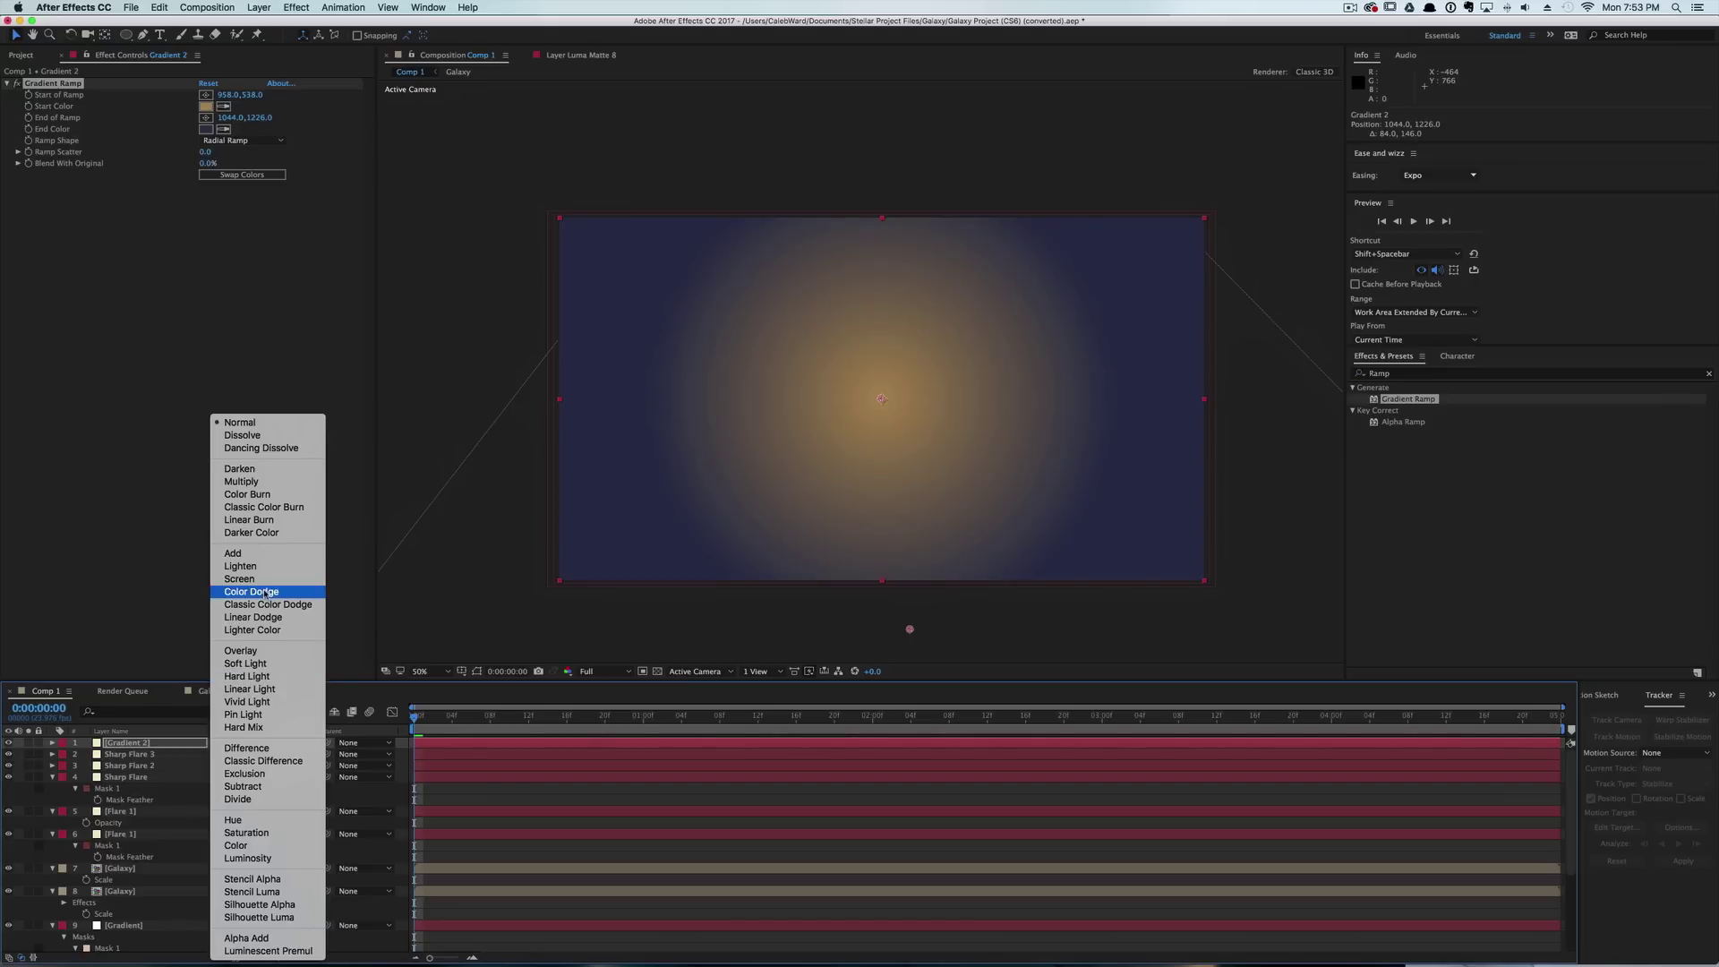
{"action": "left_click", "coordinate": [275, 667]}
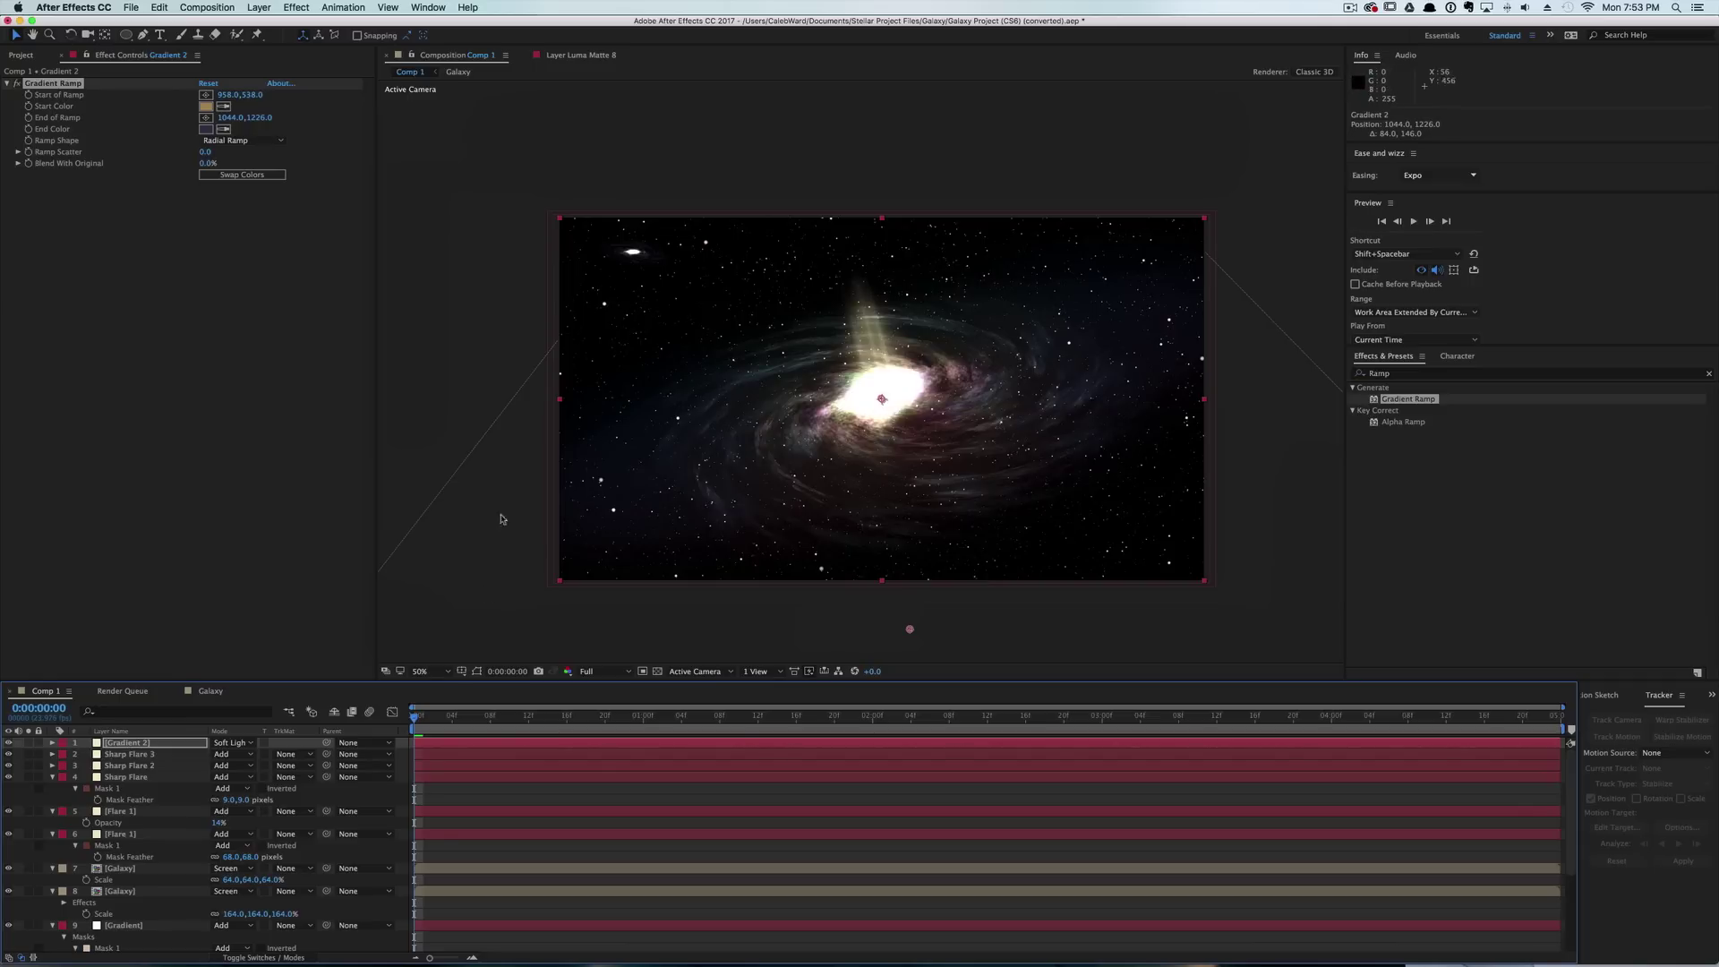
{"action": "key", "text": "t"}
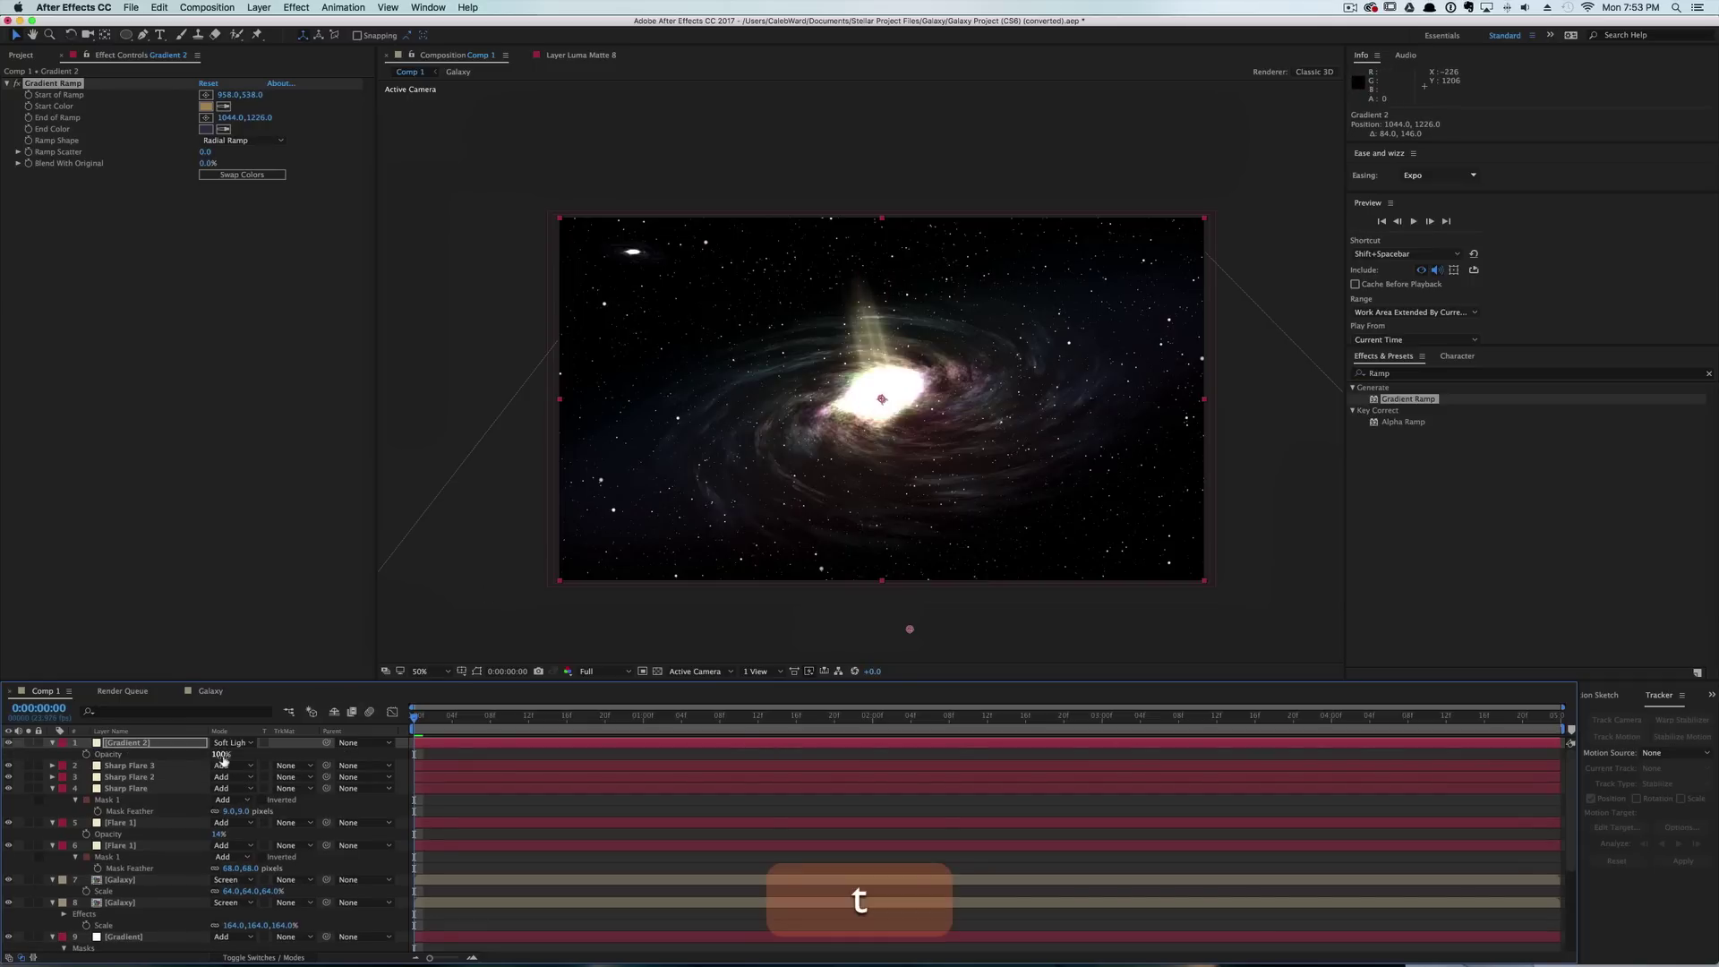
{"action": "left_click_drag", "start_coordinate": [223, 759], "coordinate": [175, 765]}
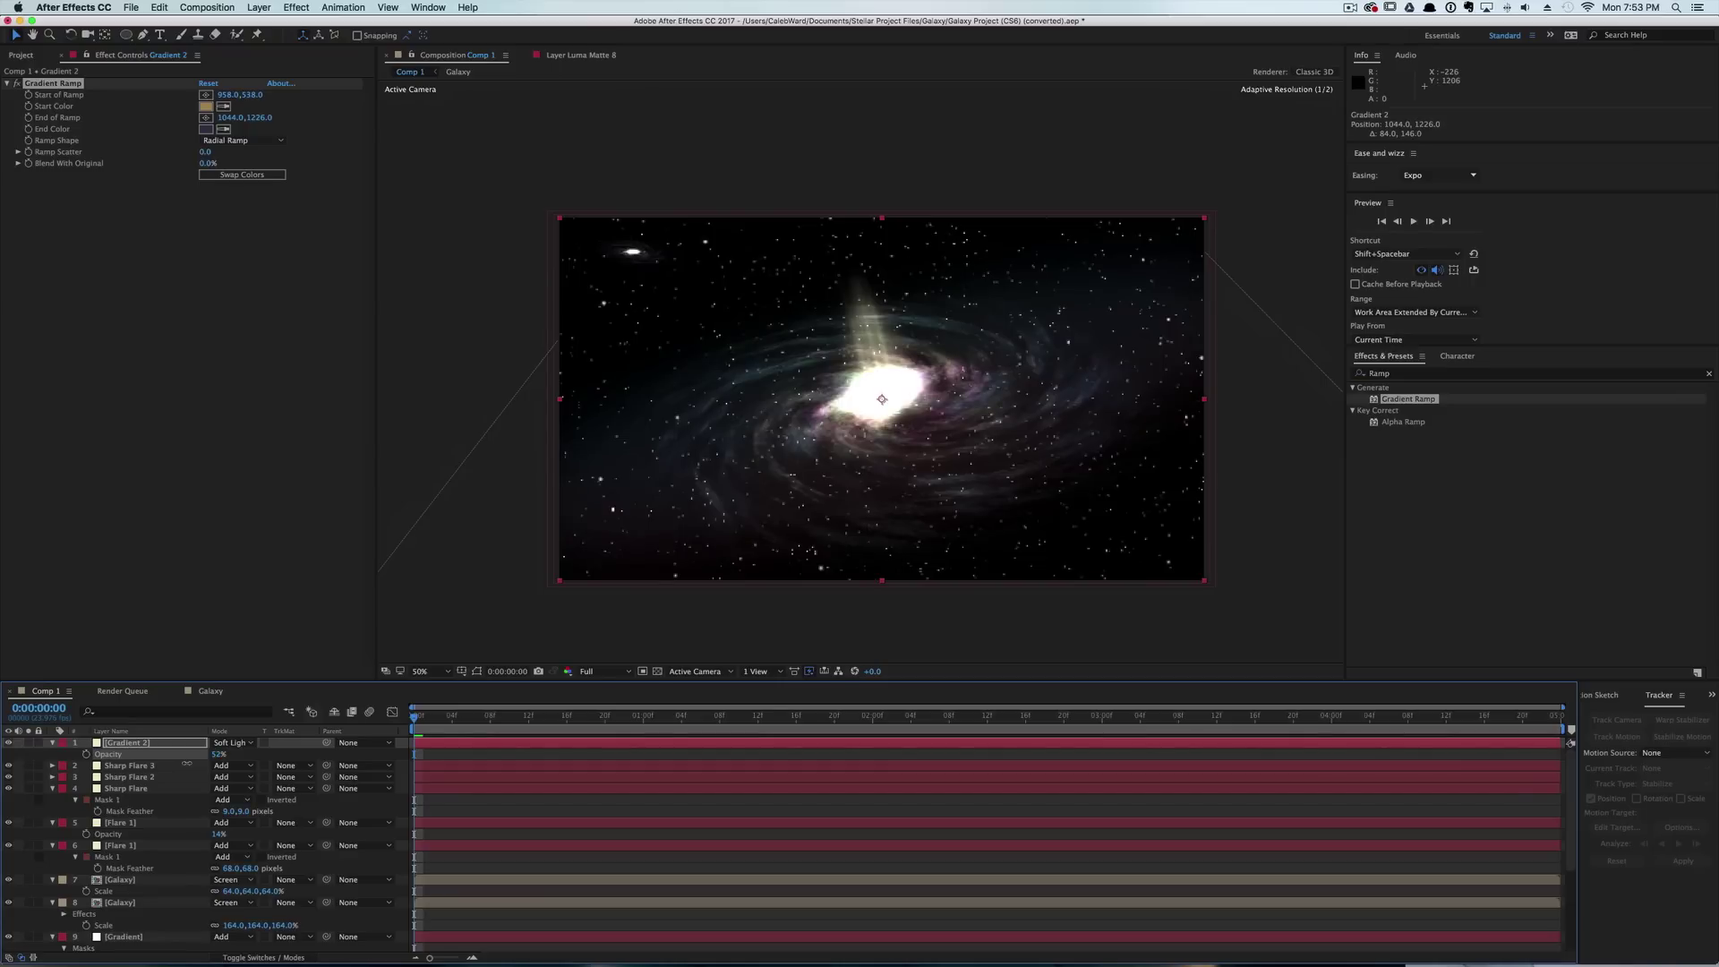
{"action": "left_click_drag", "start_coordinate": [187, 764], "coordinate": [183, 764]}
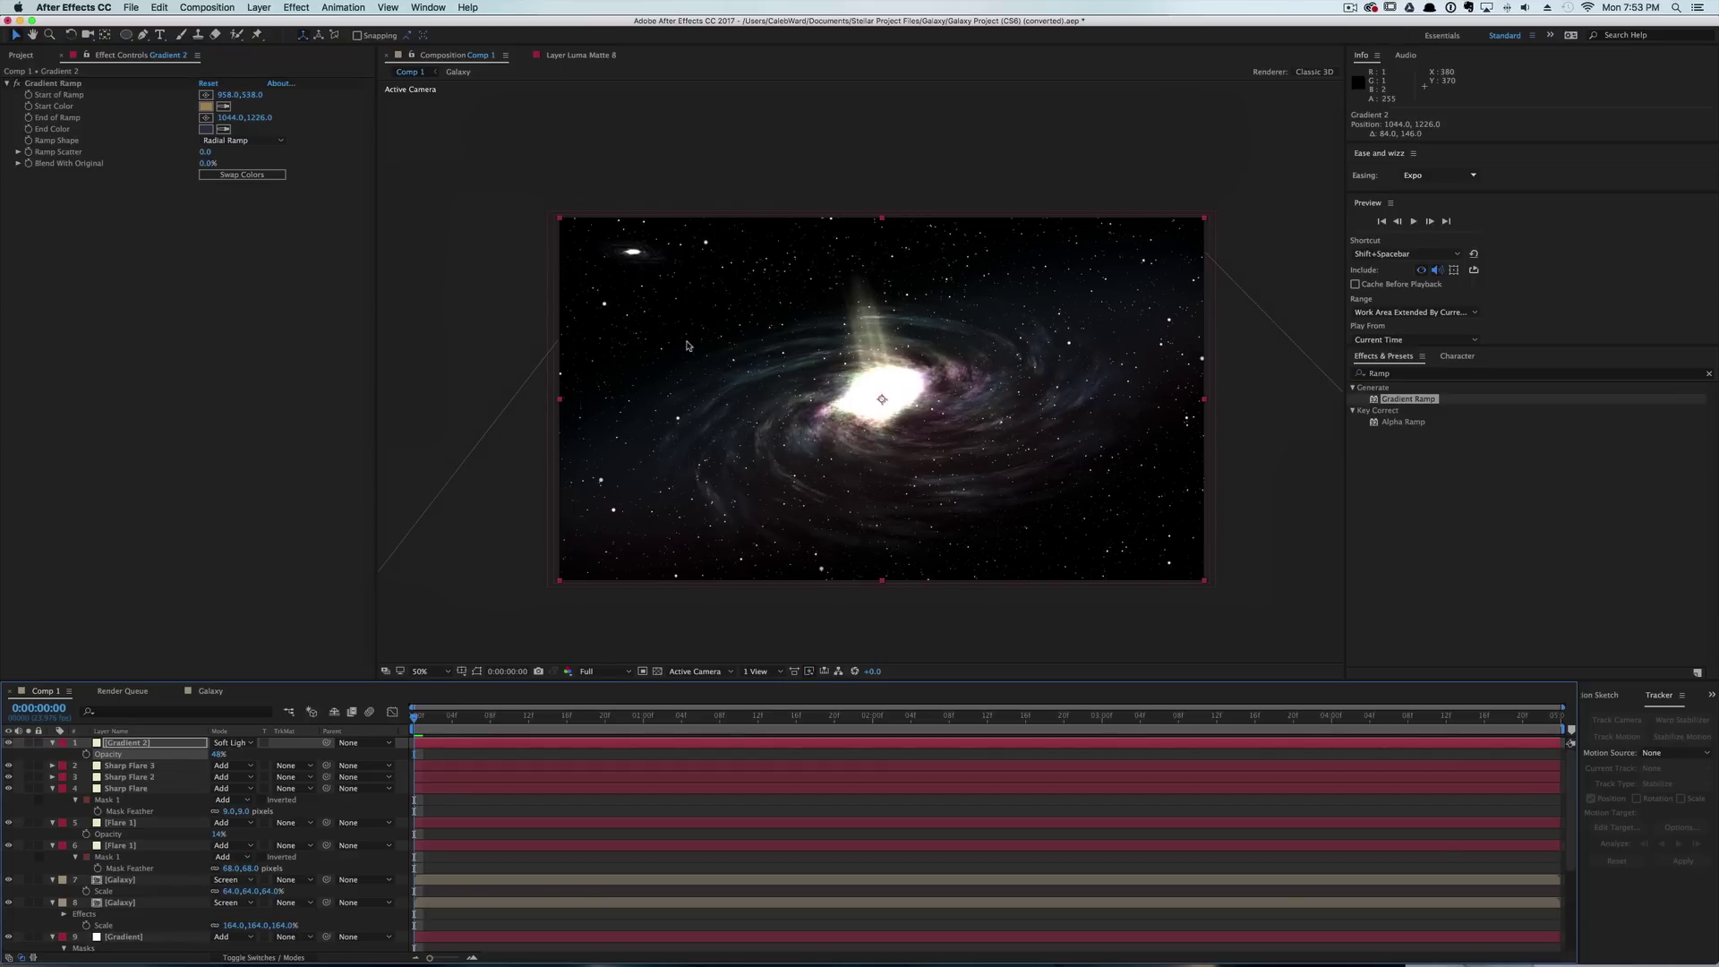
{"action": "left_click", "coordinate": [516, 307]}
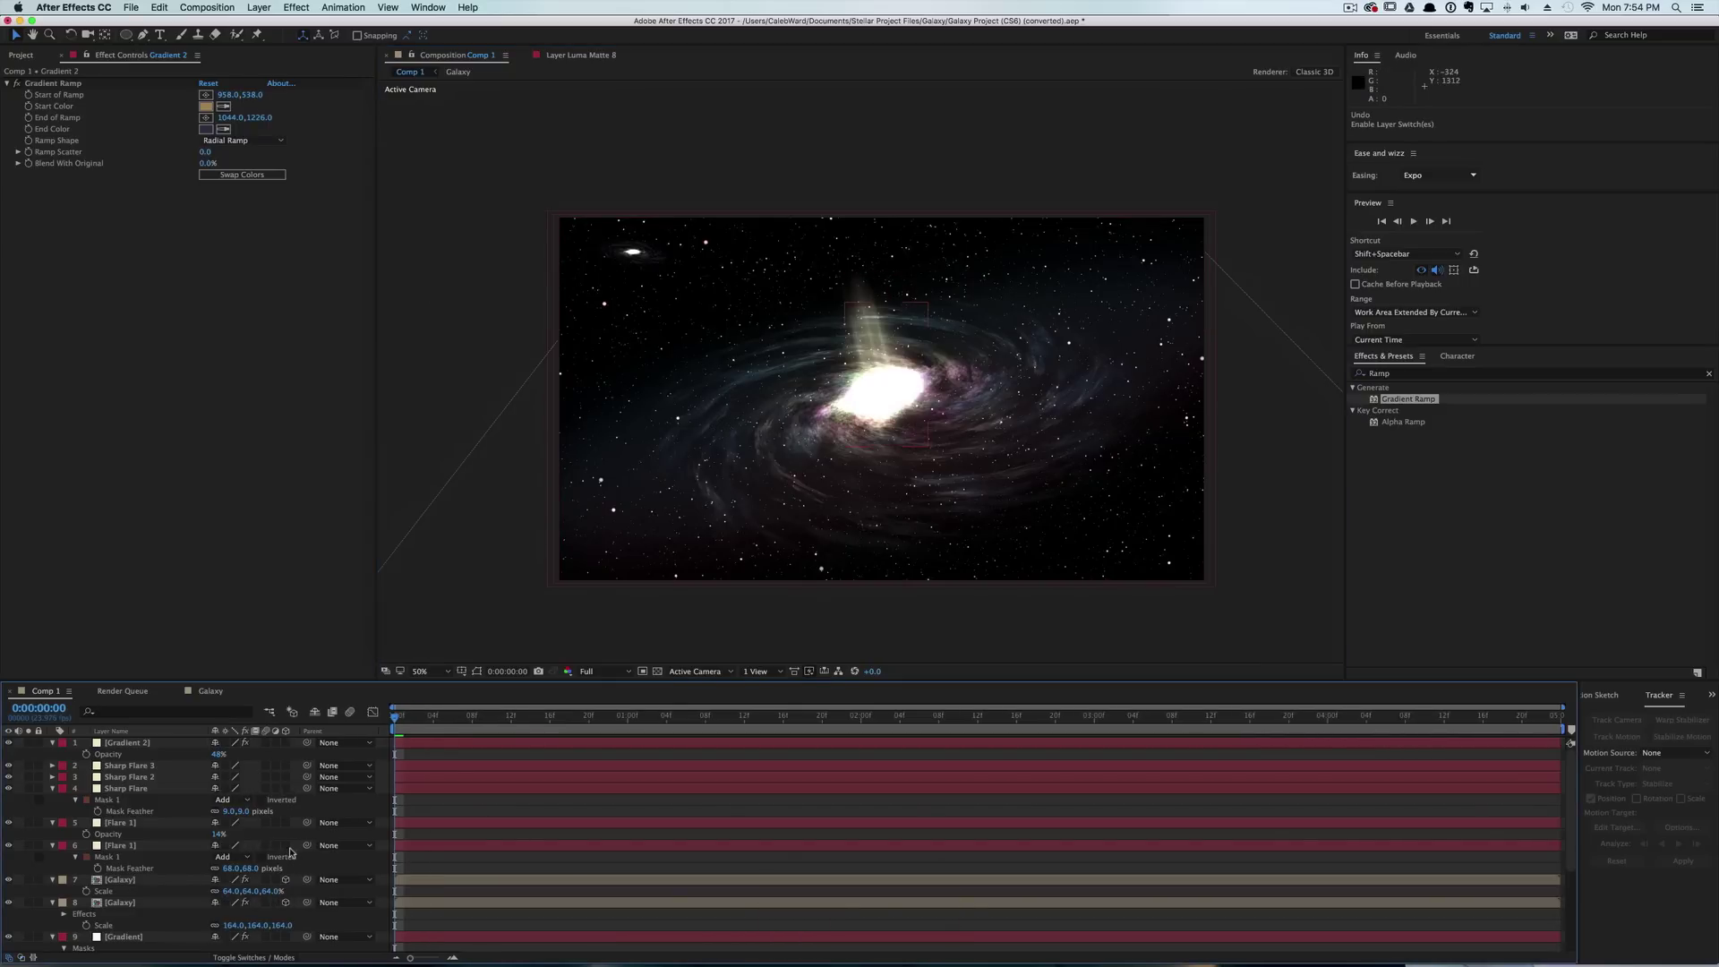
Turn both Flare 1 layers and all three Sharp Flare layers into 3D layers and collapse their expanded properties.
{"action": "left_click_drag", "start_coordinate": [286, 845], "coordinate": [286, 771]}
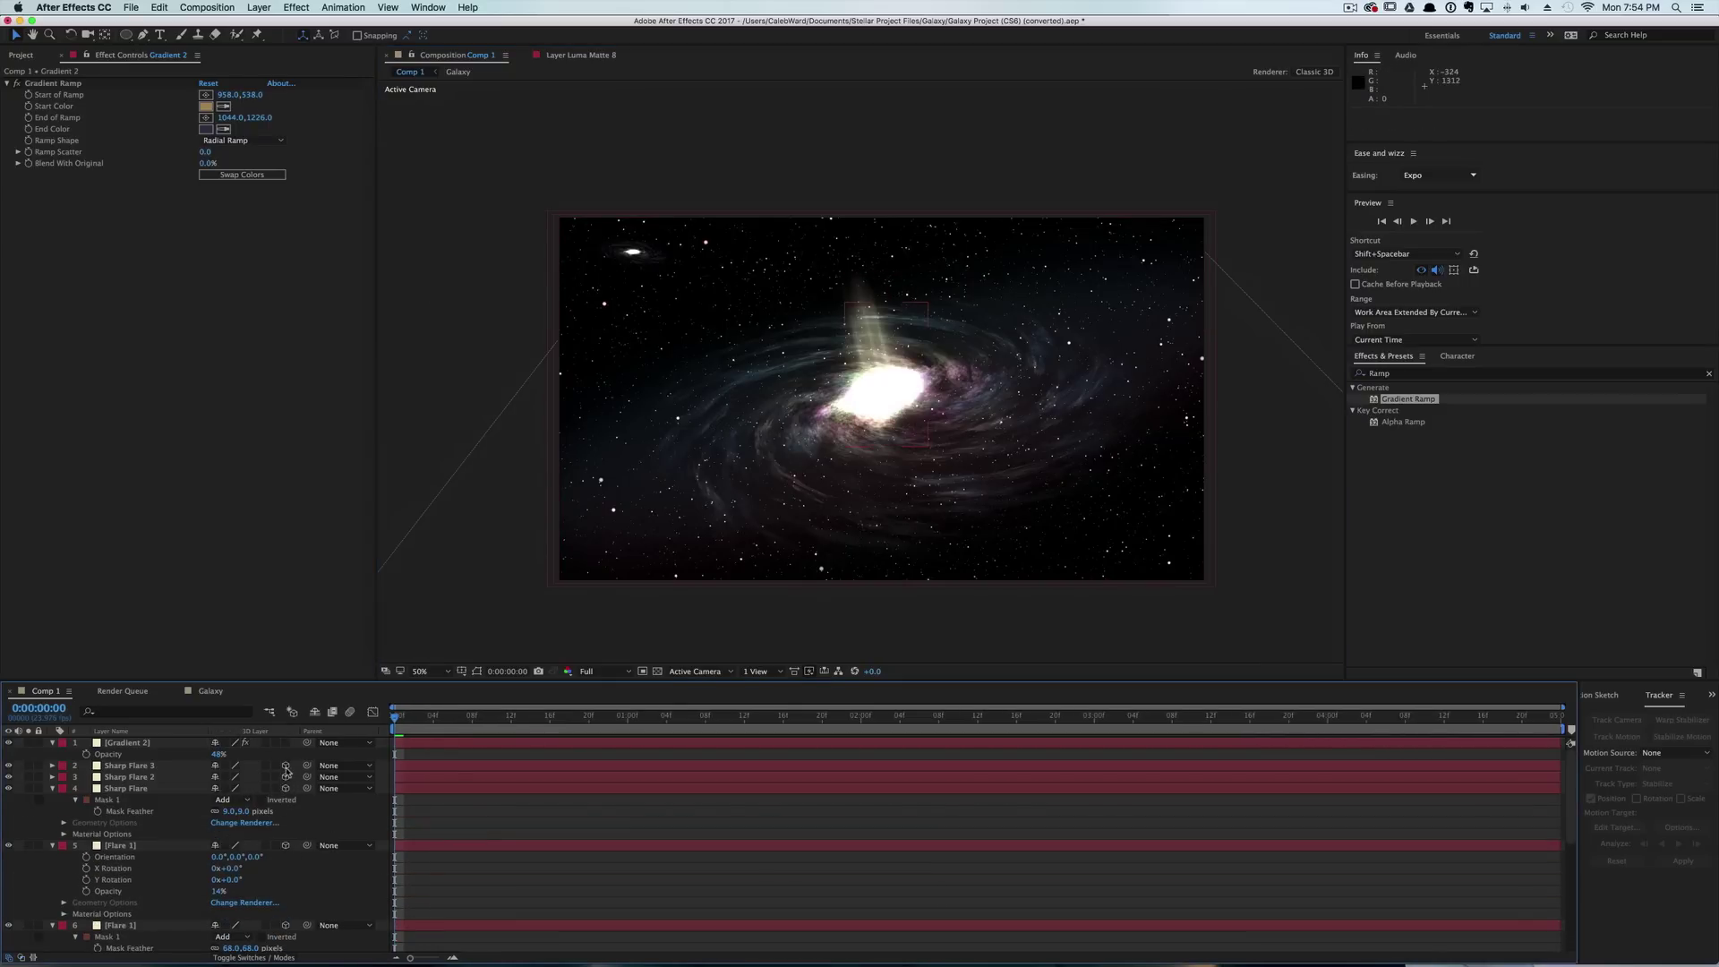
{"action": "left_click", "coordinate": [52, 788]}
{"action": "left_click", "coordinate": [52, 800]}
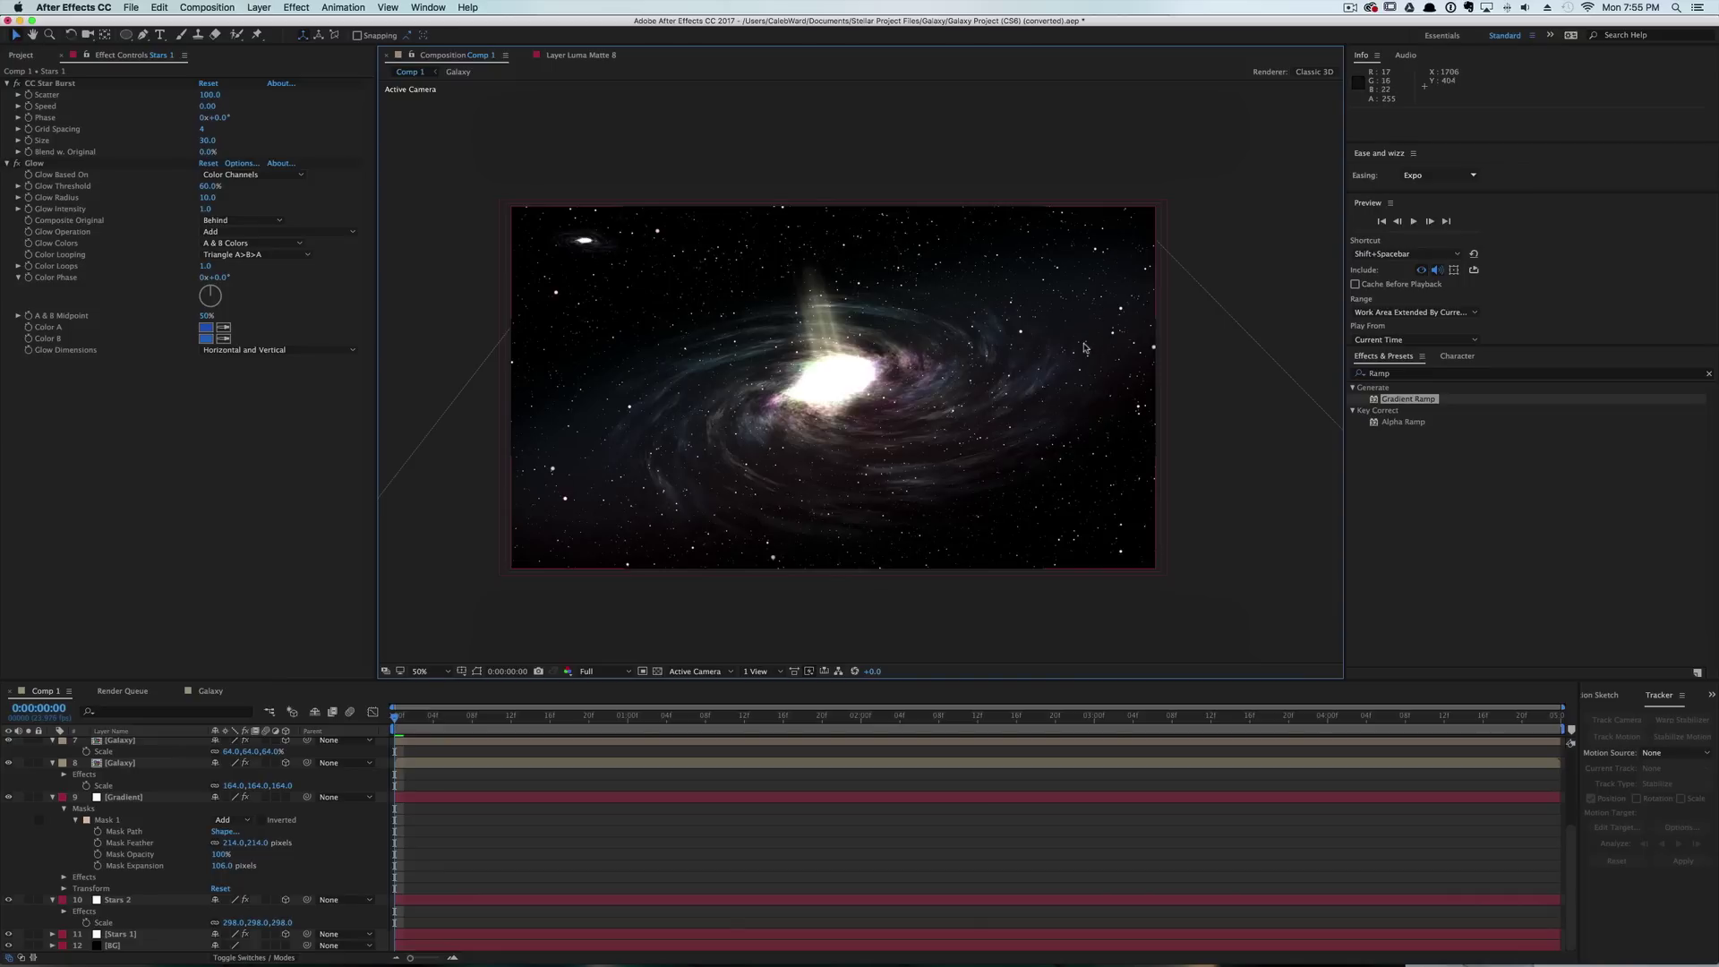
Set the CC Star Burst grid spacing on the Stars 2 layer to 5.
{"action": "scroll", "coordinate": [1083, 347], "scroll_direction": "up", "scroll_amount": 1}
{"action": "key", "text": "space"}
{"action": "left_click_drag", "start_coordinate": [1110, 367], "coordinate": [1062, 321]}
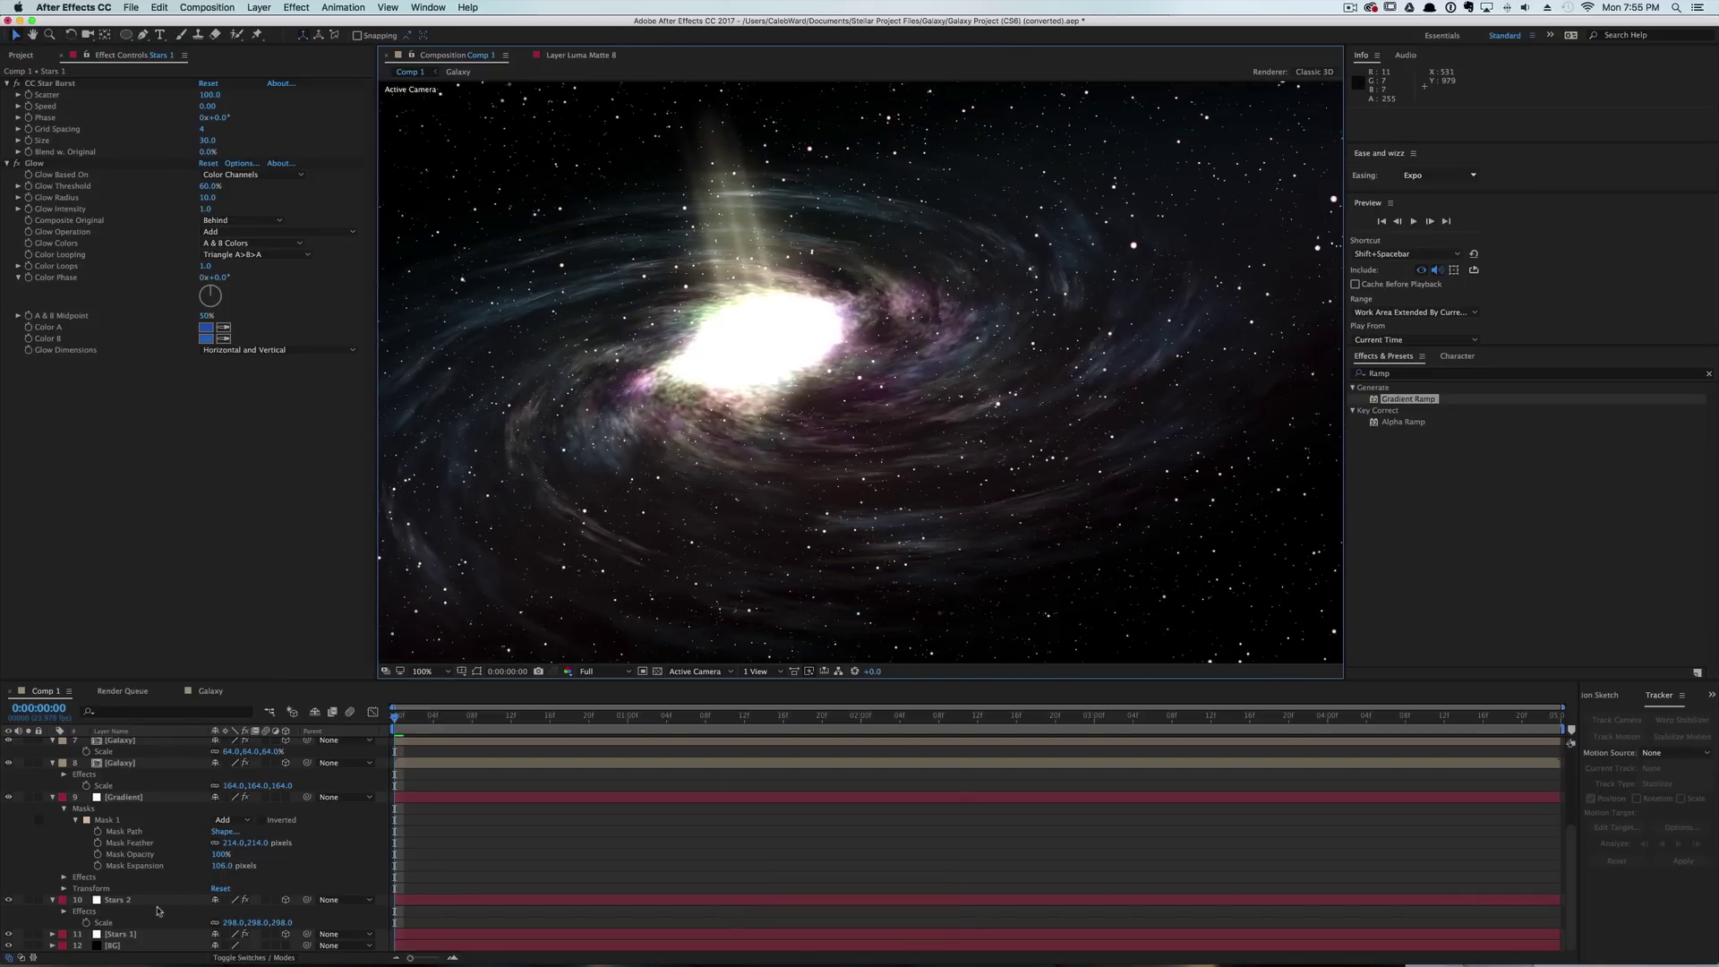
{"action": "left_click", "coordinate": [151, 901]}
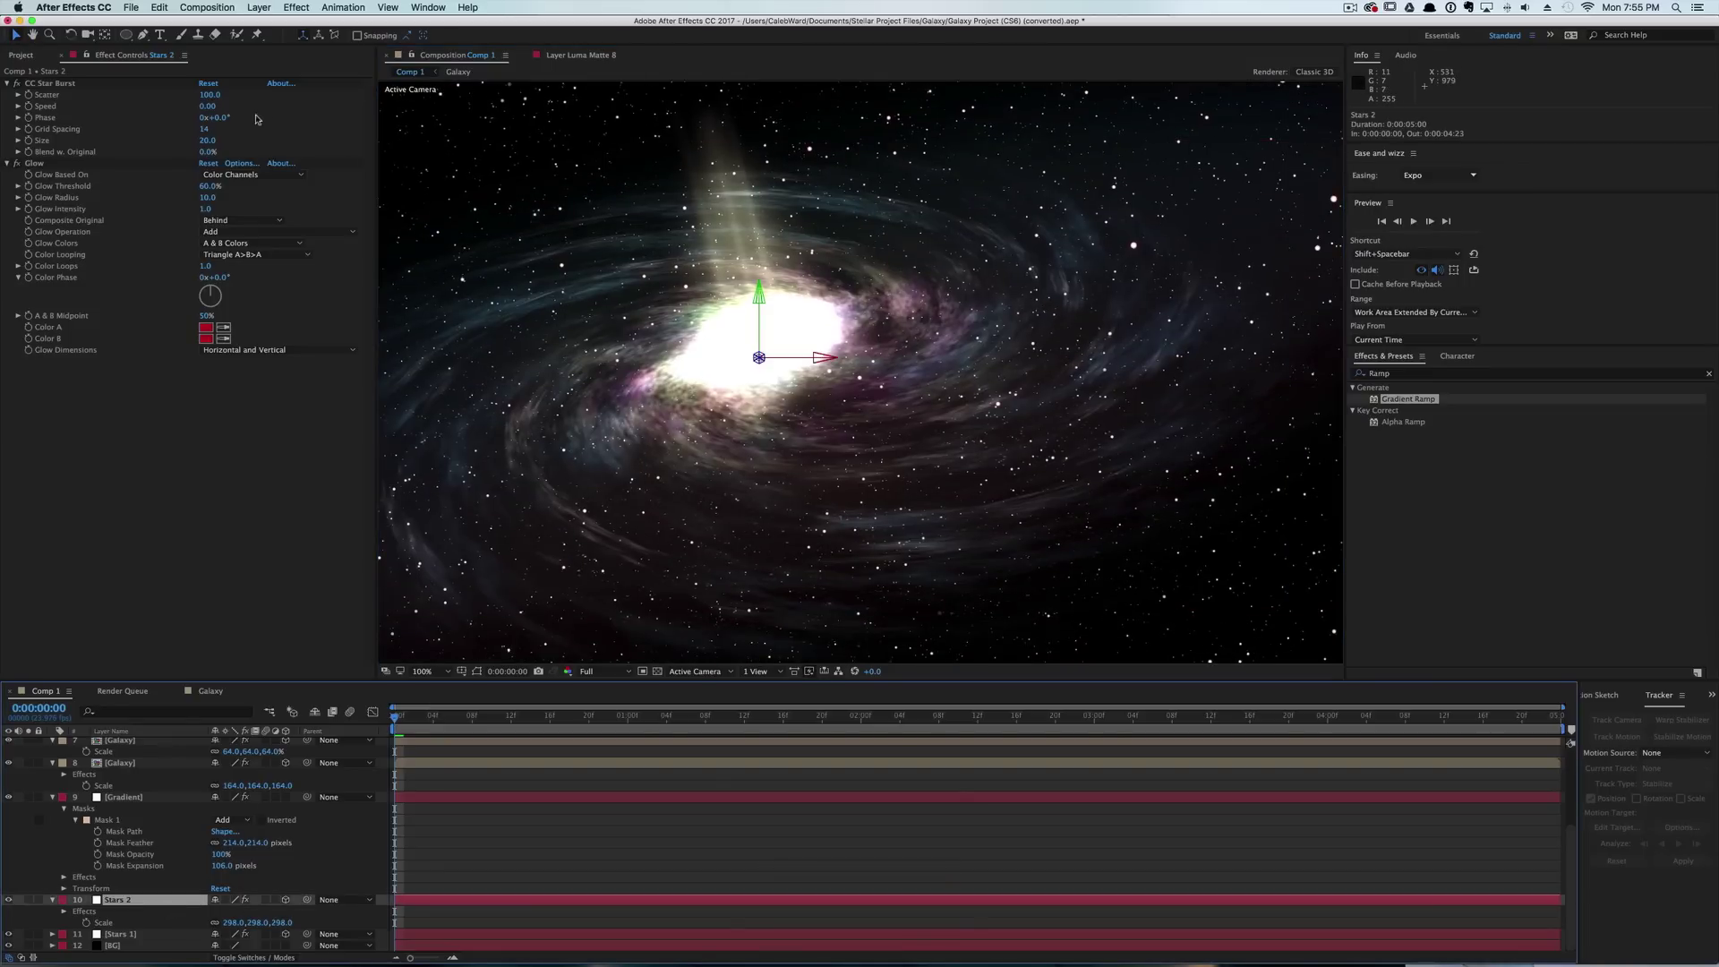
{"action": "left_click_drag", "start_coordinate": [205, 129], "coordinate": [202, 134]}
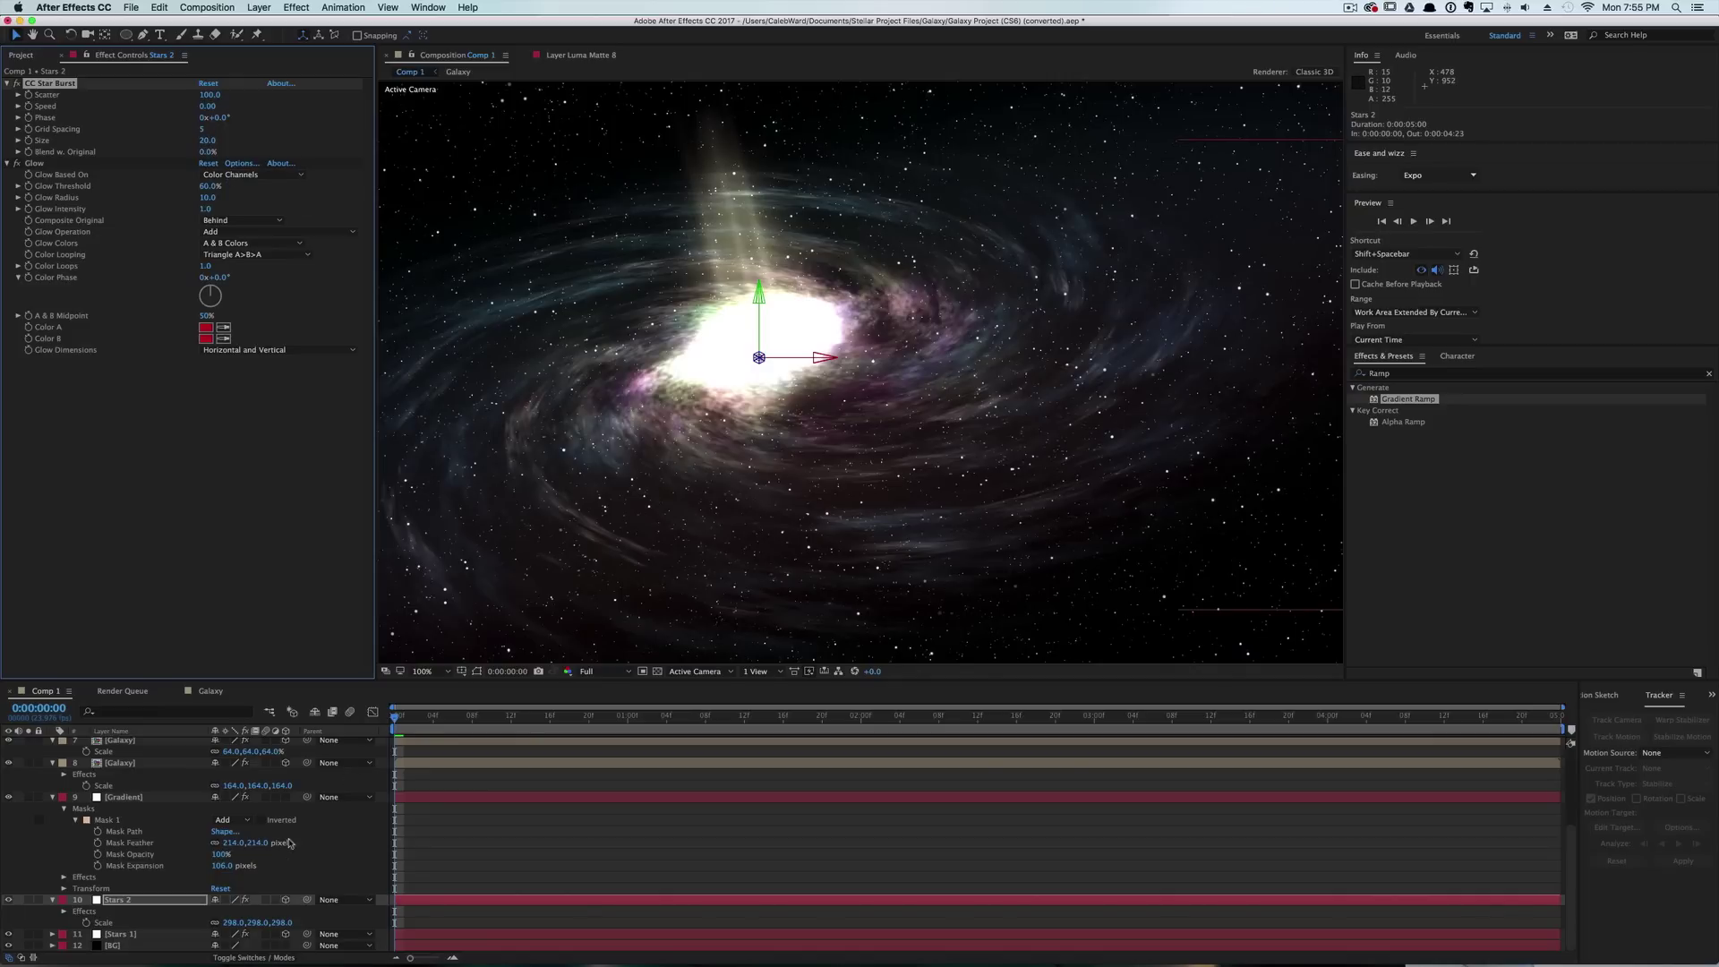
Set the CC Star Burst grid spacing on the Stars 1 layer to 2.
{"action": "left_click", "coordinate": [153, 939]}
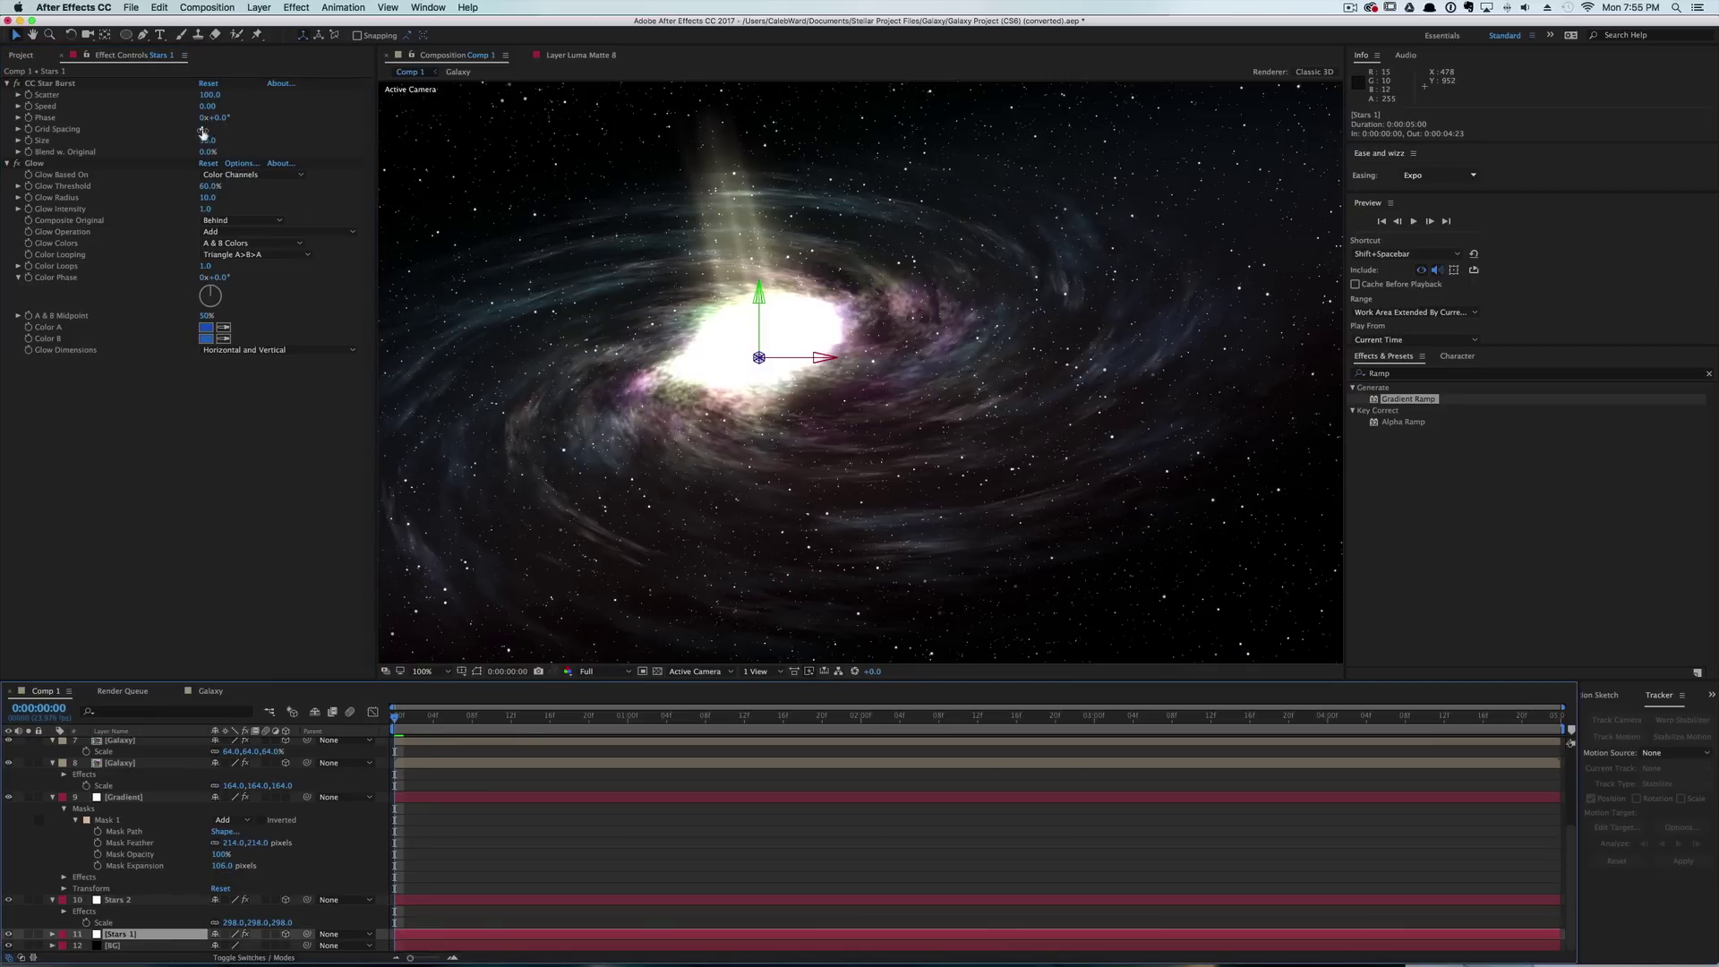
{"action": "left_click_drag", "start_coordinate": [202, 133], "coordinate": [194, 137]}
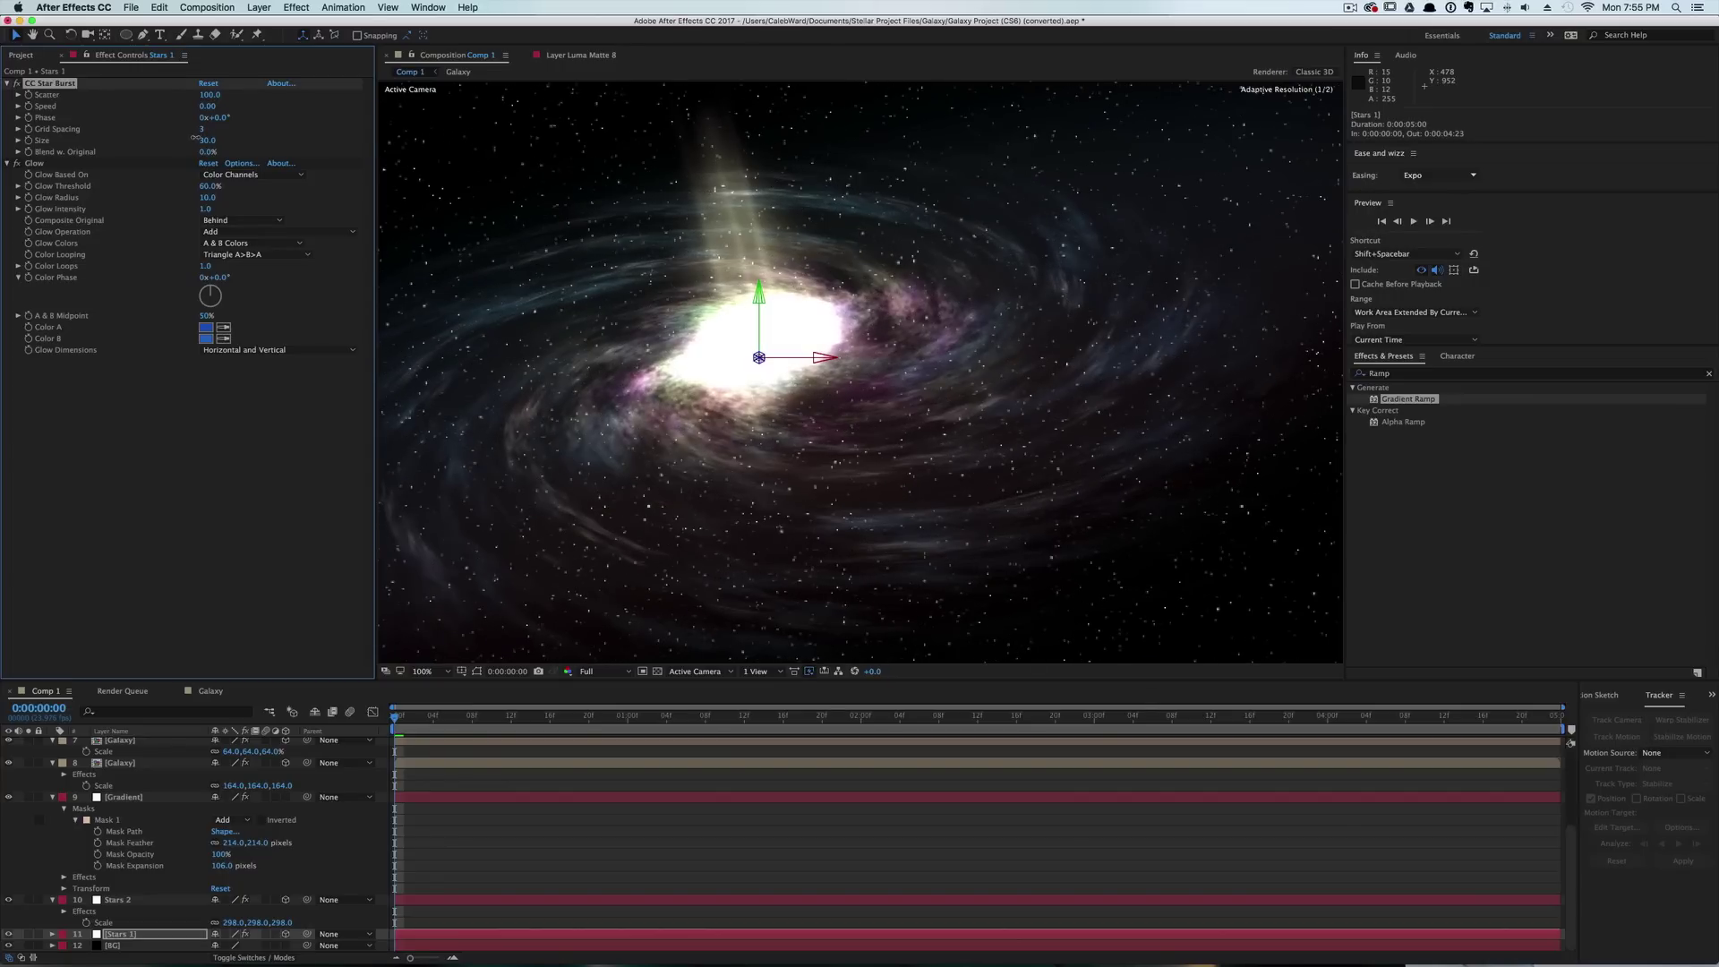
{"action": "left_click_drag", "start_coordinate": [195, 137], "coordinate": [195, 137]}
Increase the CC Star Burst scatter on the Stars 1 layer to over 300.
{"action": "key", "text": "space"}
{"action": "left_click_drag", "start_coordinate": [905, 286], "coordinate": [843, 288]}
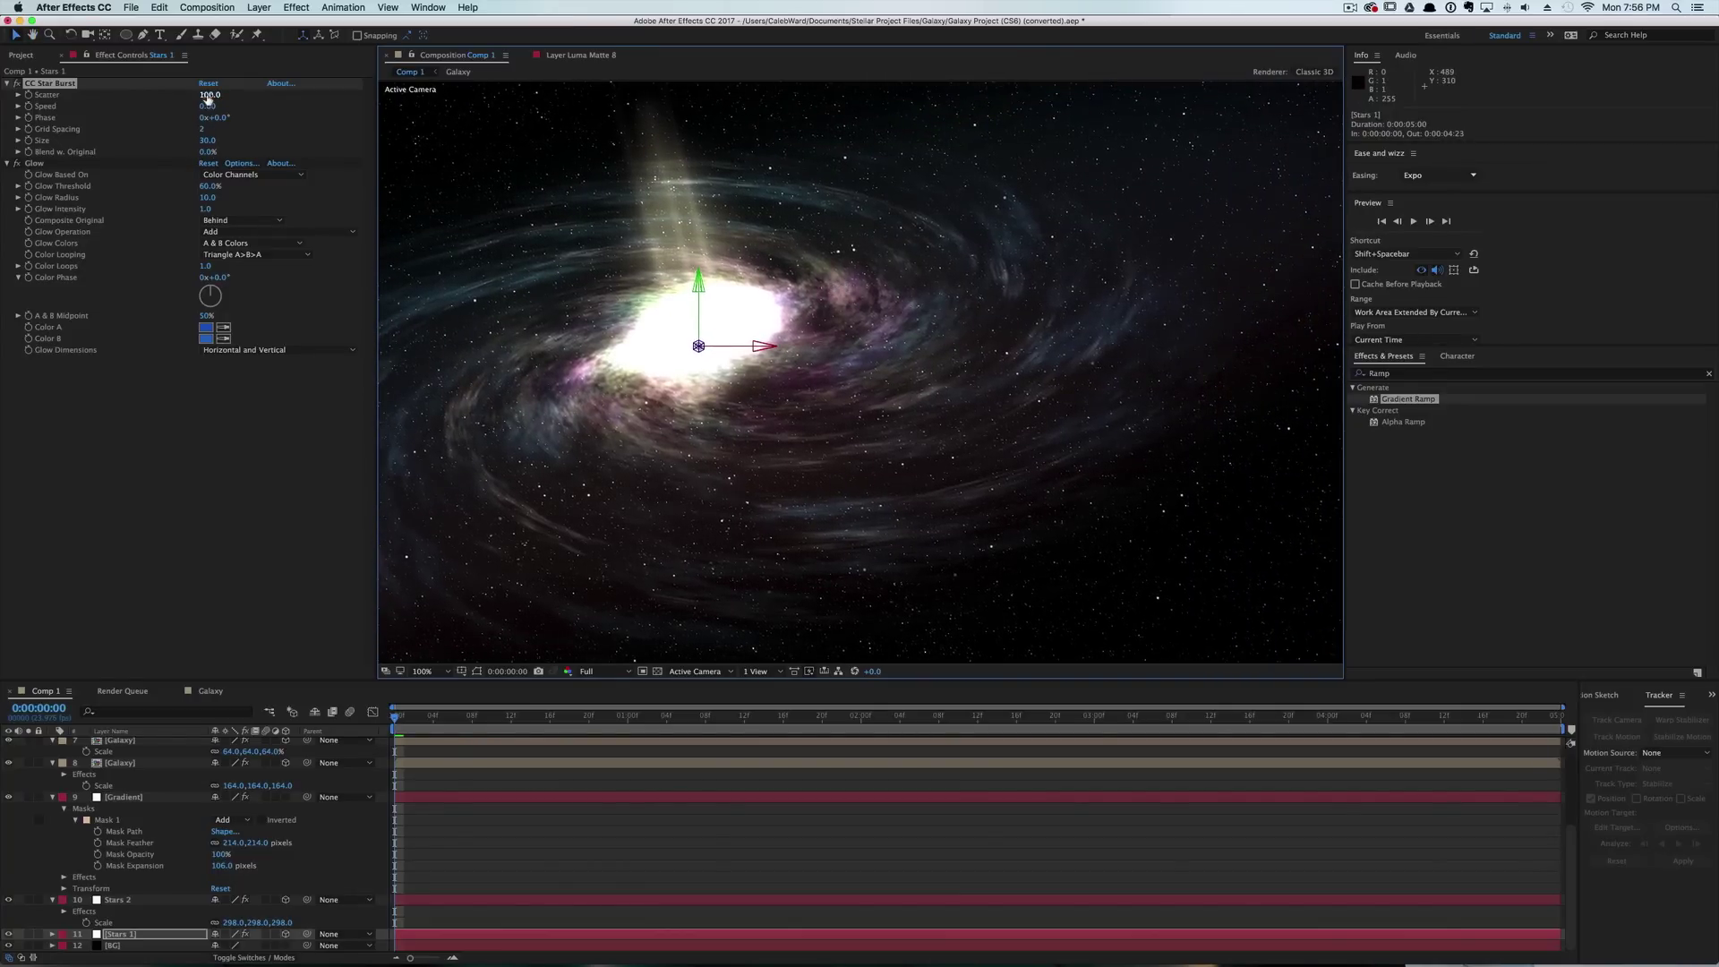
{"action": "left_click_drag", "start_coordinate": [208, 95], "coordinate": [345, 98]}
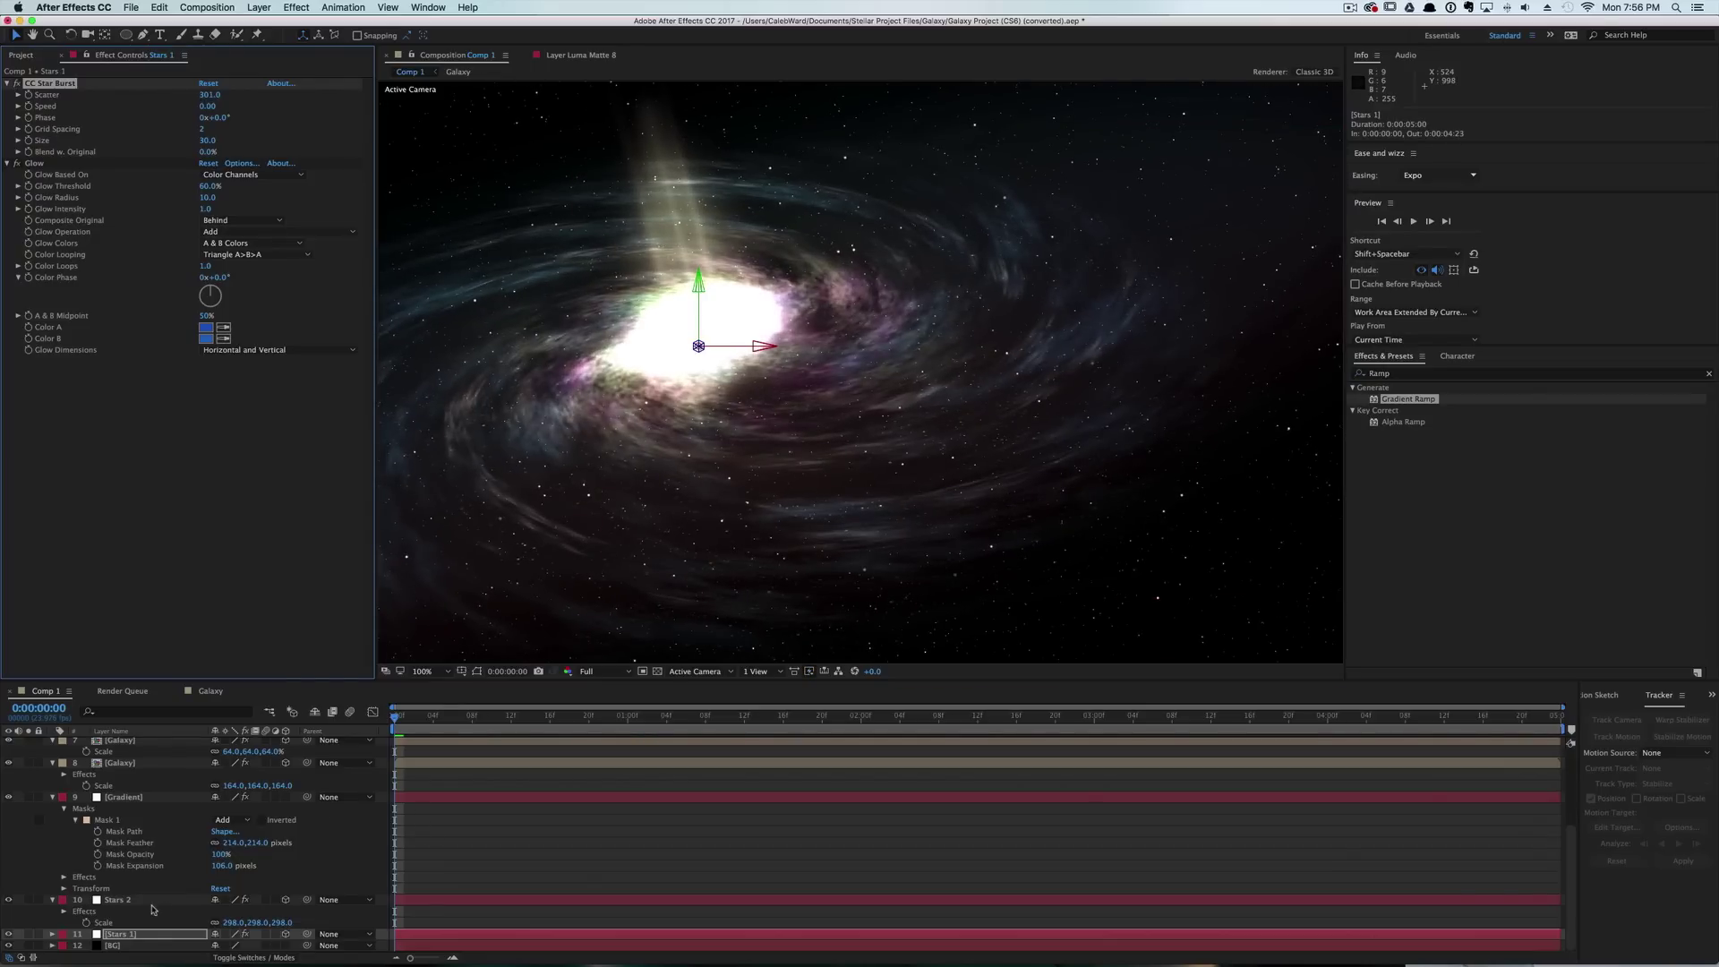
Increase the CC Star Burst scatter on the Stars 2 layer to about 129 and check the whole composition.
{"action": "left_click", "coordinate": [151, 902]}
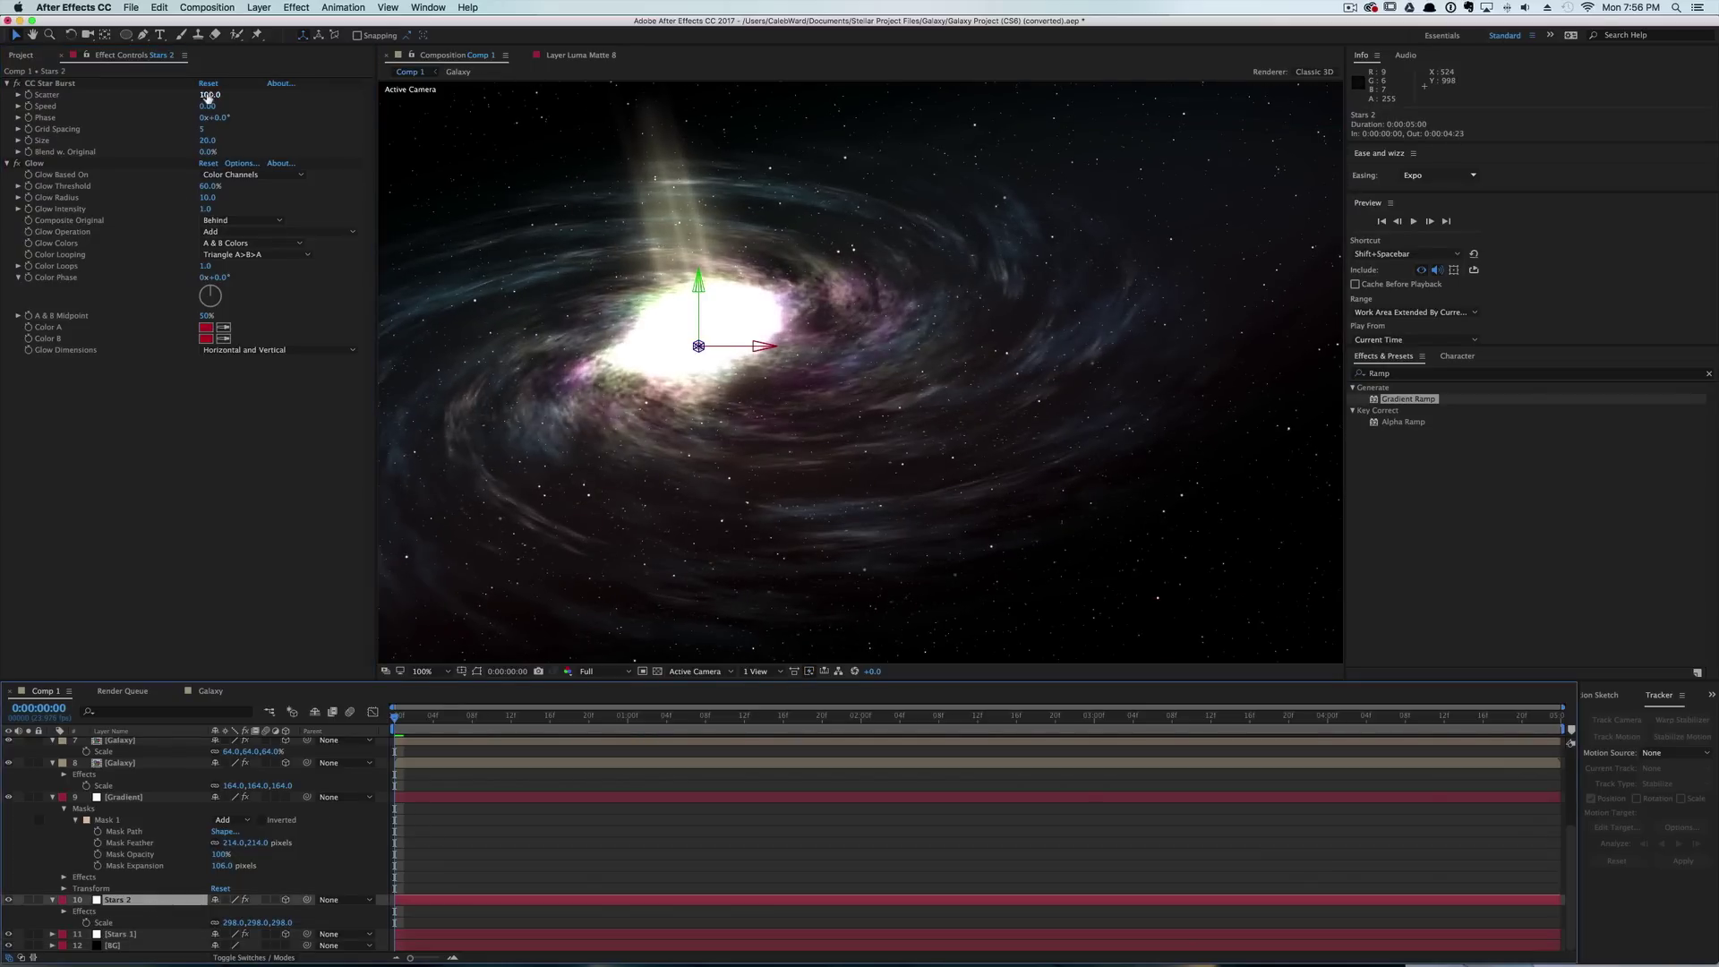
{"action": "left_click_drag", "start_coordinate": [211, 95], "coordinate": [237, 95]}
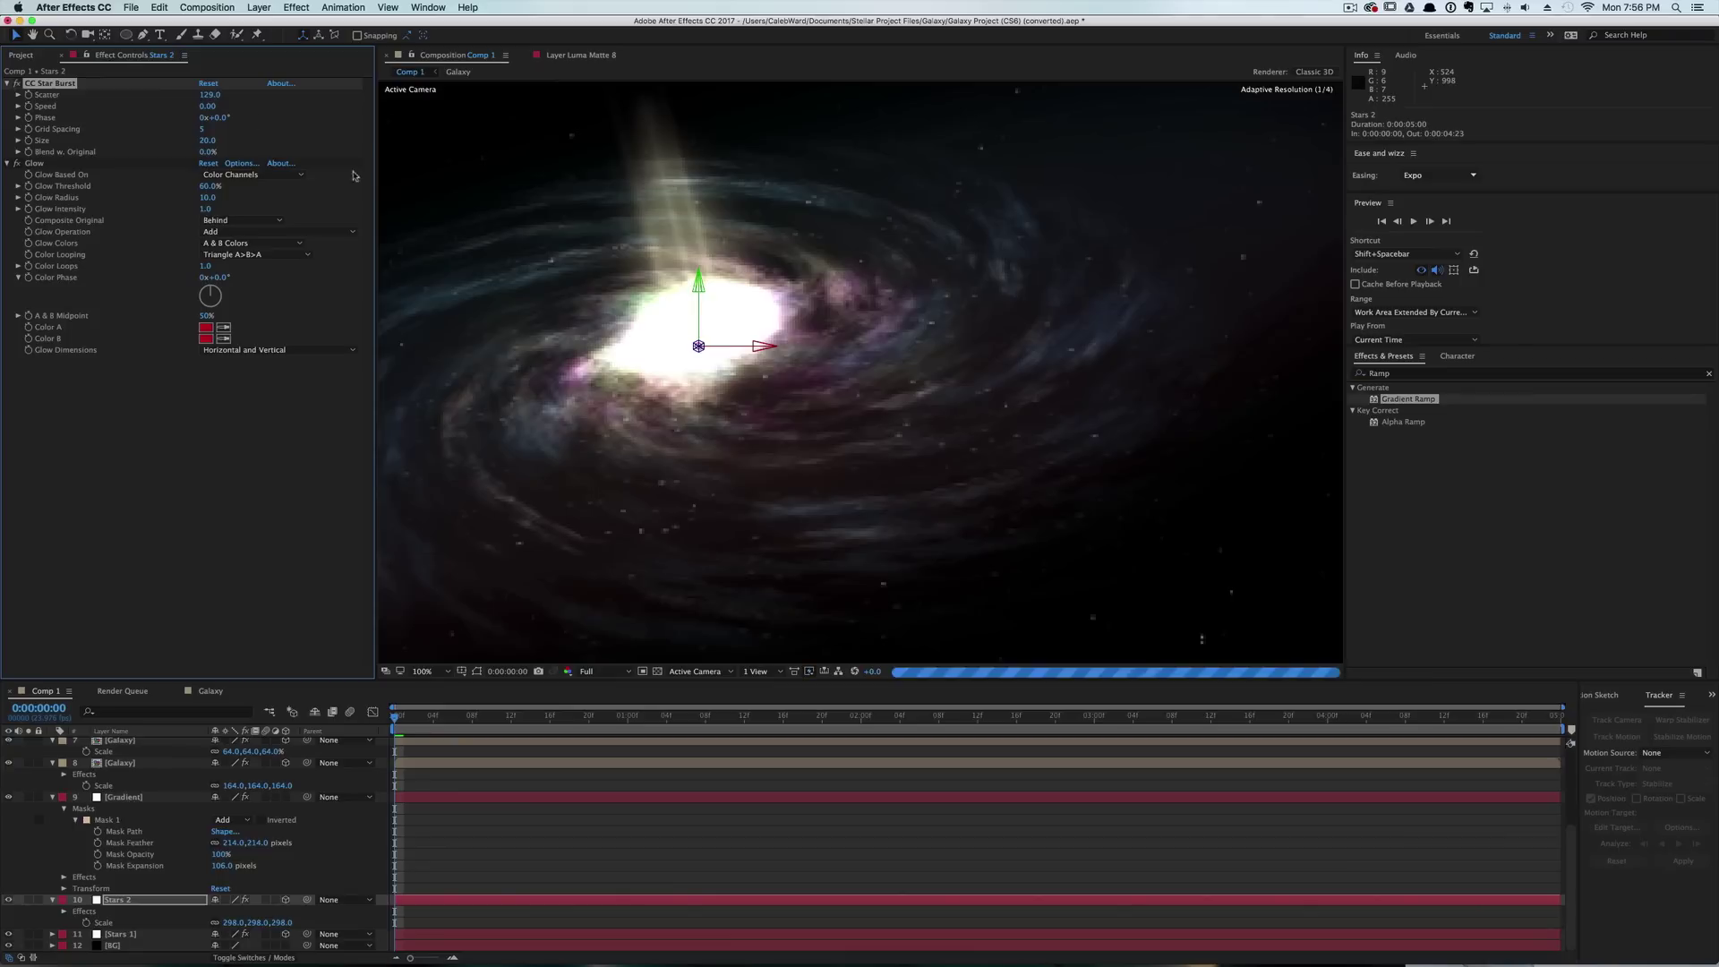
{"action": "scroll", "coordinate": [686, 357], "scroll_direction": "down", "scroll_amount": 3}
{"action": "scroll", "coordinate": [686, 356], "scroll_direction": "up", "scroll_amount": 2}
{"action": "key", "text": "space"}
{"action": "left_click_drag", "start_coordinate": [676, 350], "coordinate": [710, 360]}
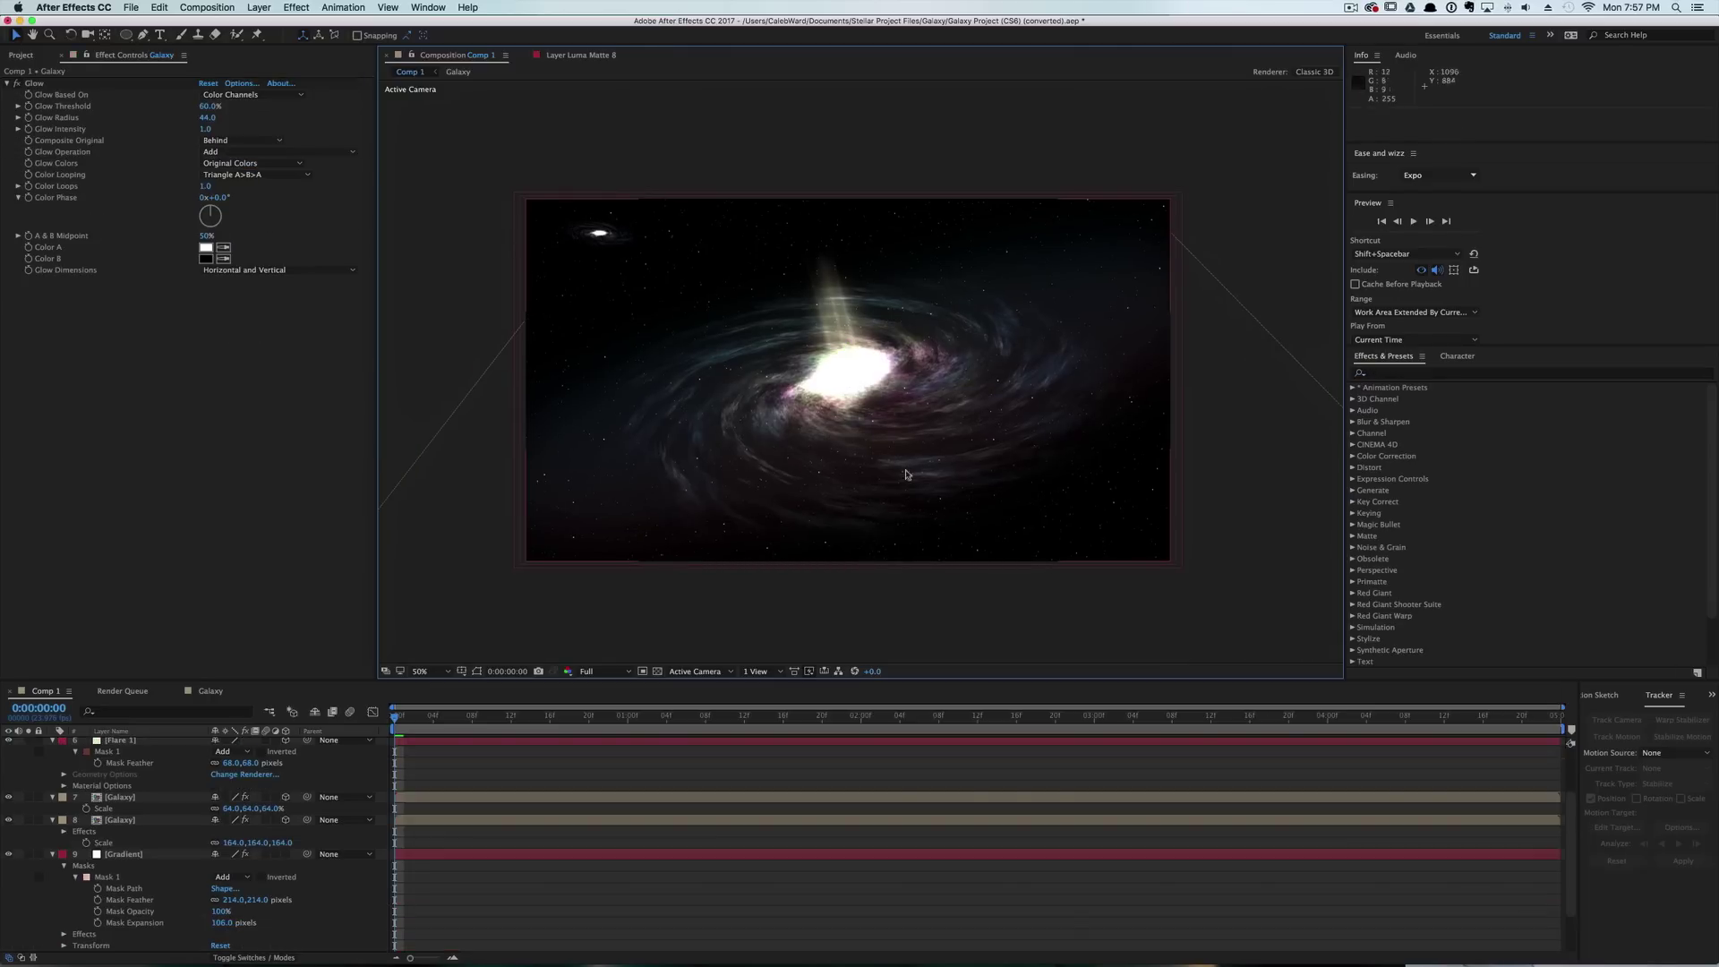
Apply a Tint effect to the main Galaxy layer and set its Amount to Tint to 40%.
{"action": "left_click", "coordinate": [1378, 374]}
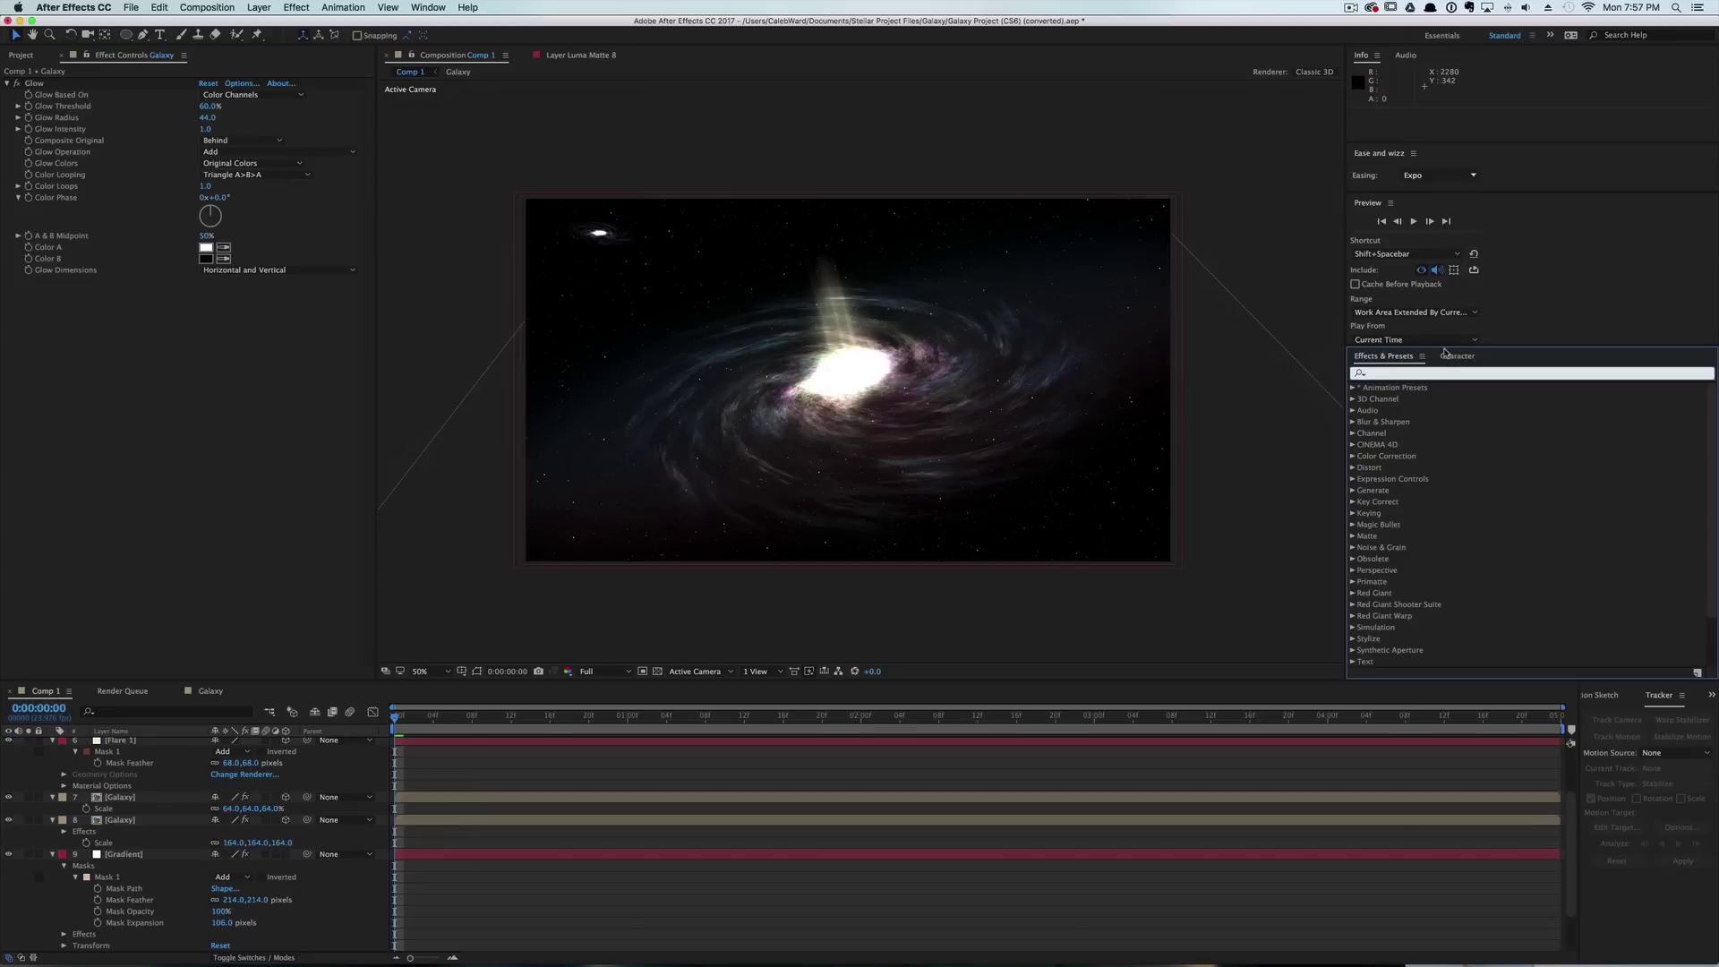
{"action": "type", "text": "tint"}
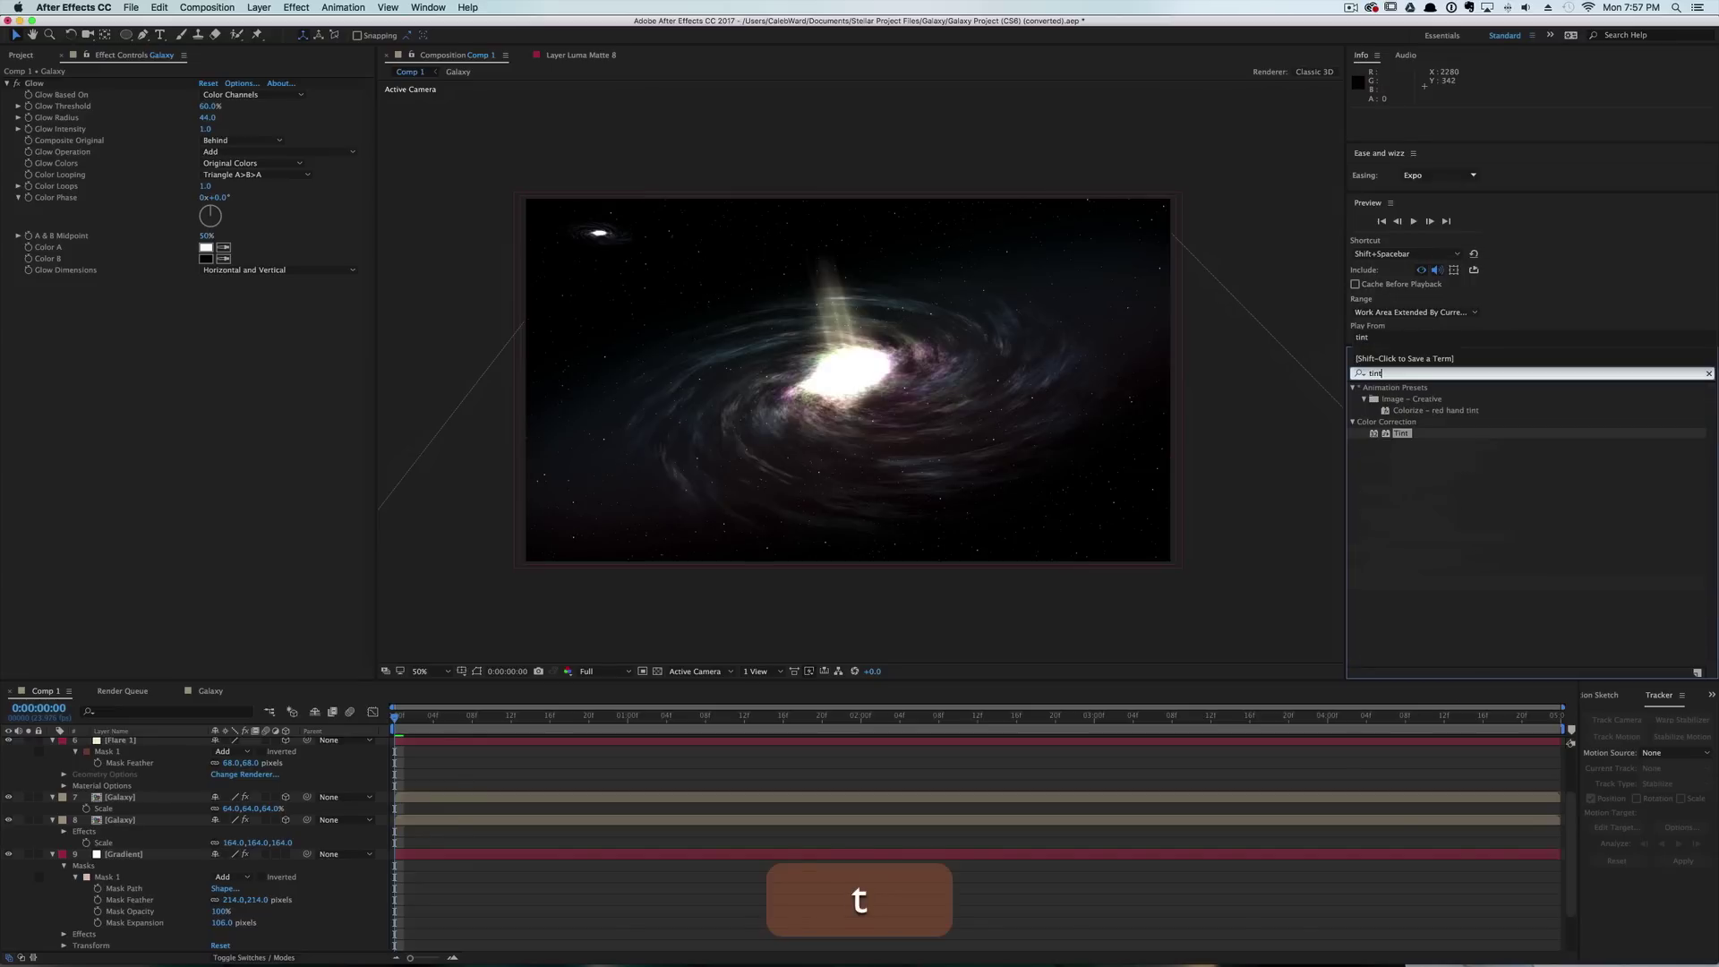
{"action": "left_click_drag", "start_coordinate": [1393, 433], "coordinate": [240, 429]}
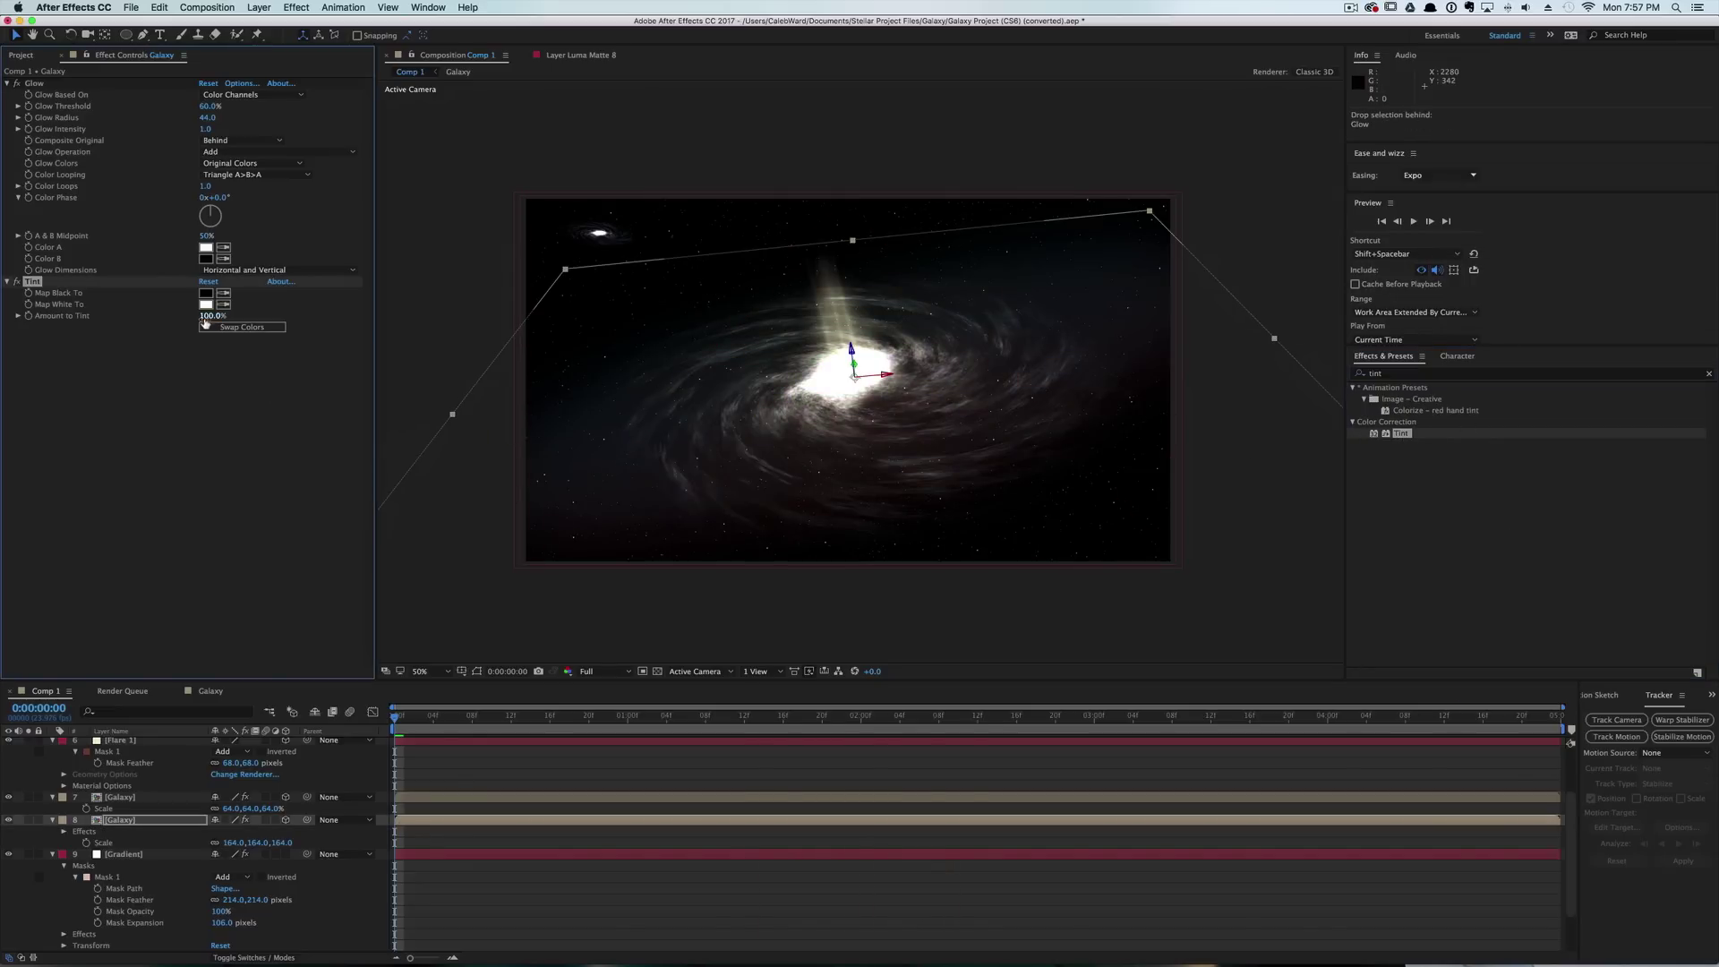
{"action": "left_click_drag", "start_coordinate": [200, 325], "coordinate": [202, 327]}
{"action": "left_click", "coordinate": [209, 317]}
{"action": "type", "text": "40"}
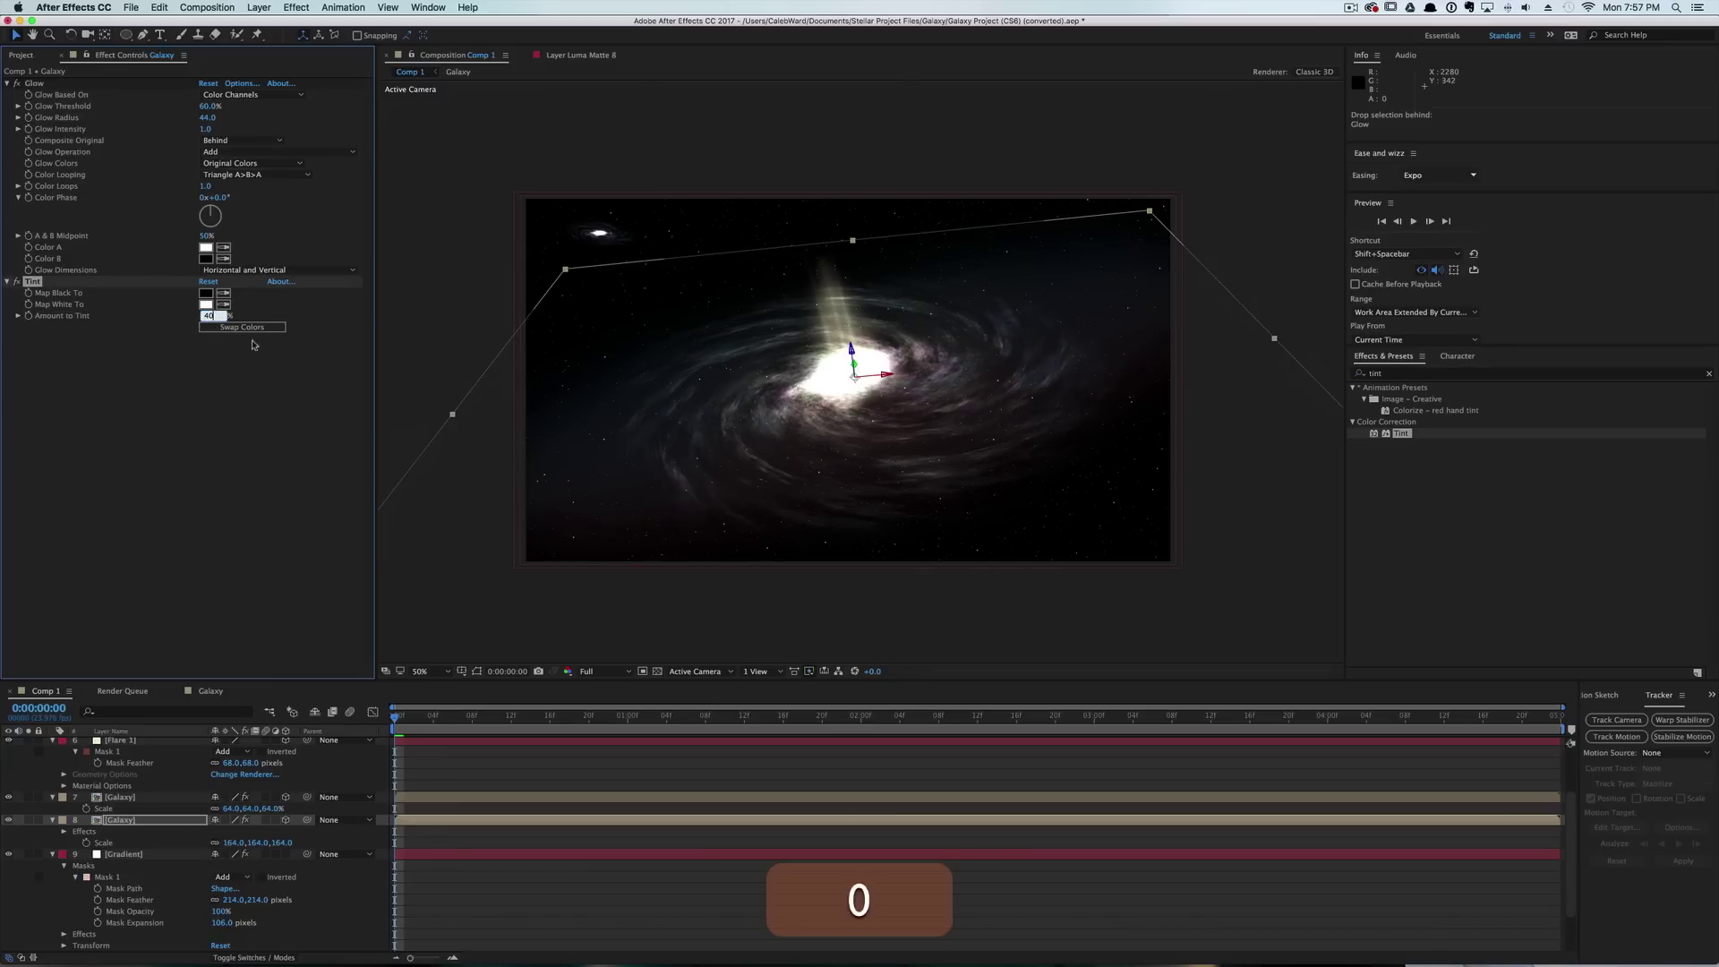
{"action": "left_click", "coordinate": [427, 194]}
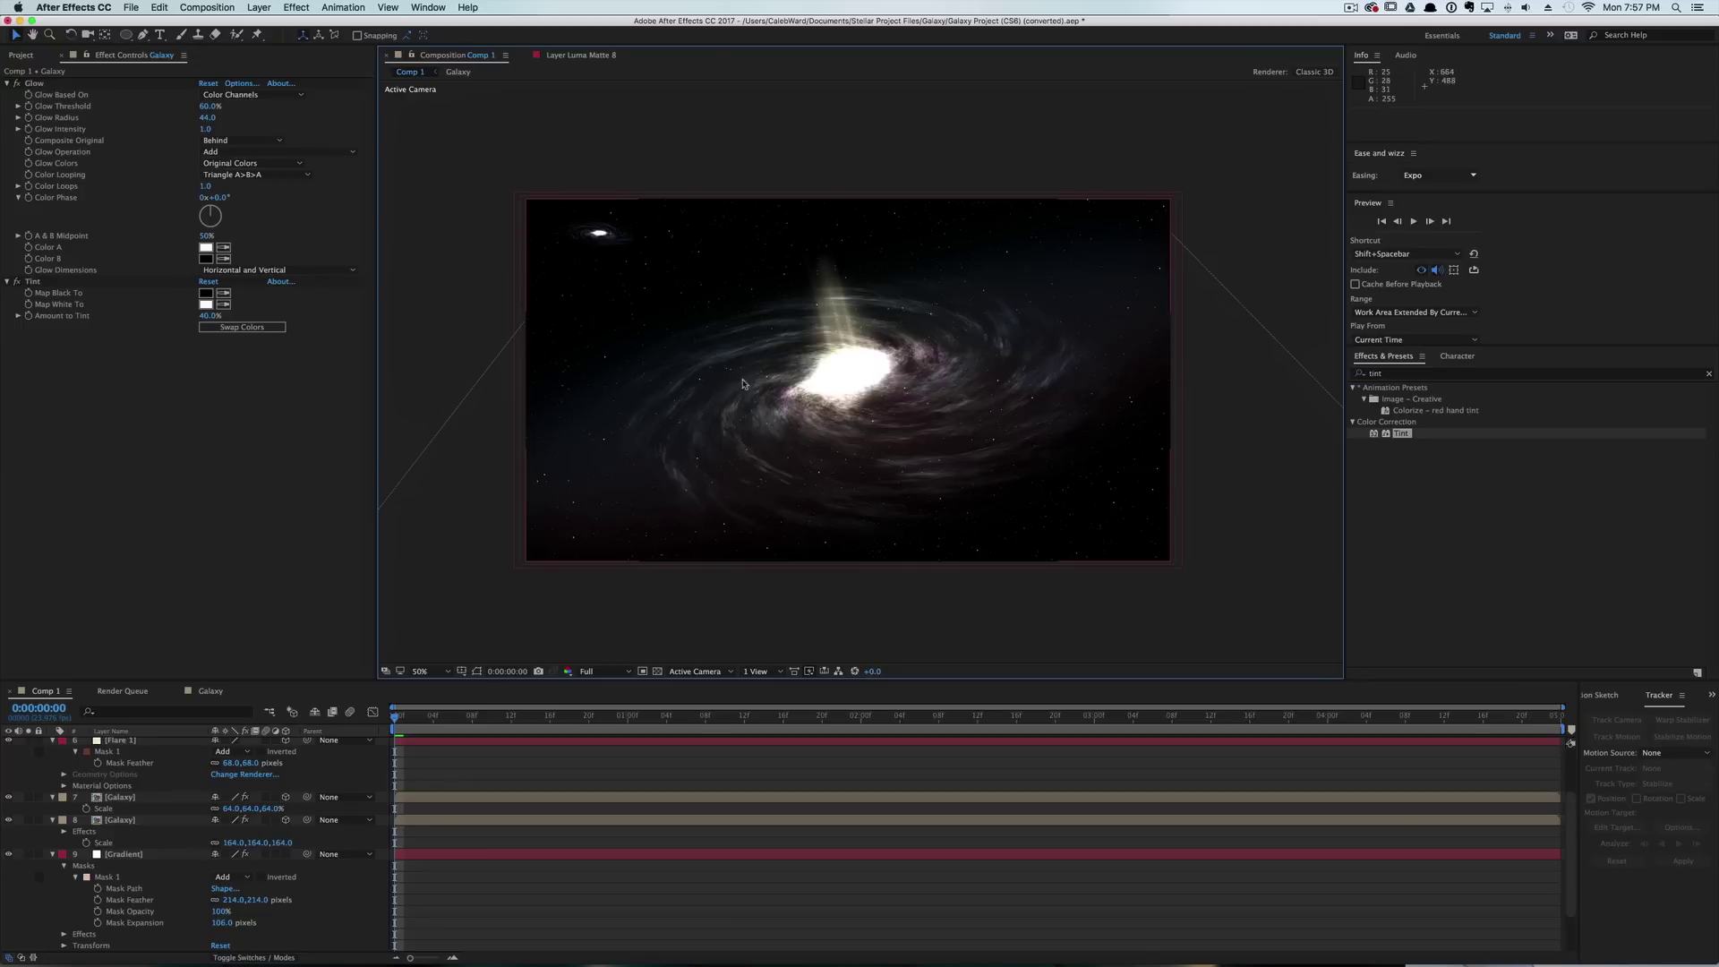
Move the Gradient Ramp's start point on the Gradient 2 layer to about 966, 548 and raise the layer's opacity to 73%.
{"action": "left_click", "coordinate": [826, 373]}
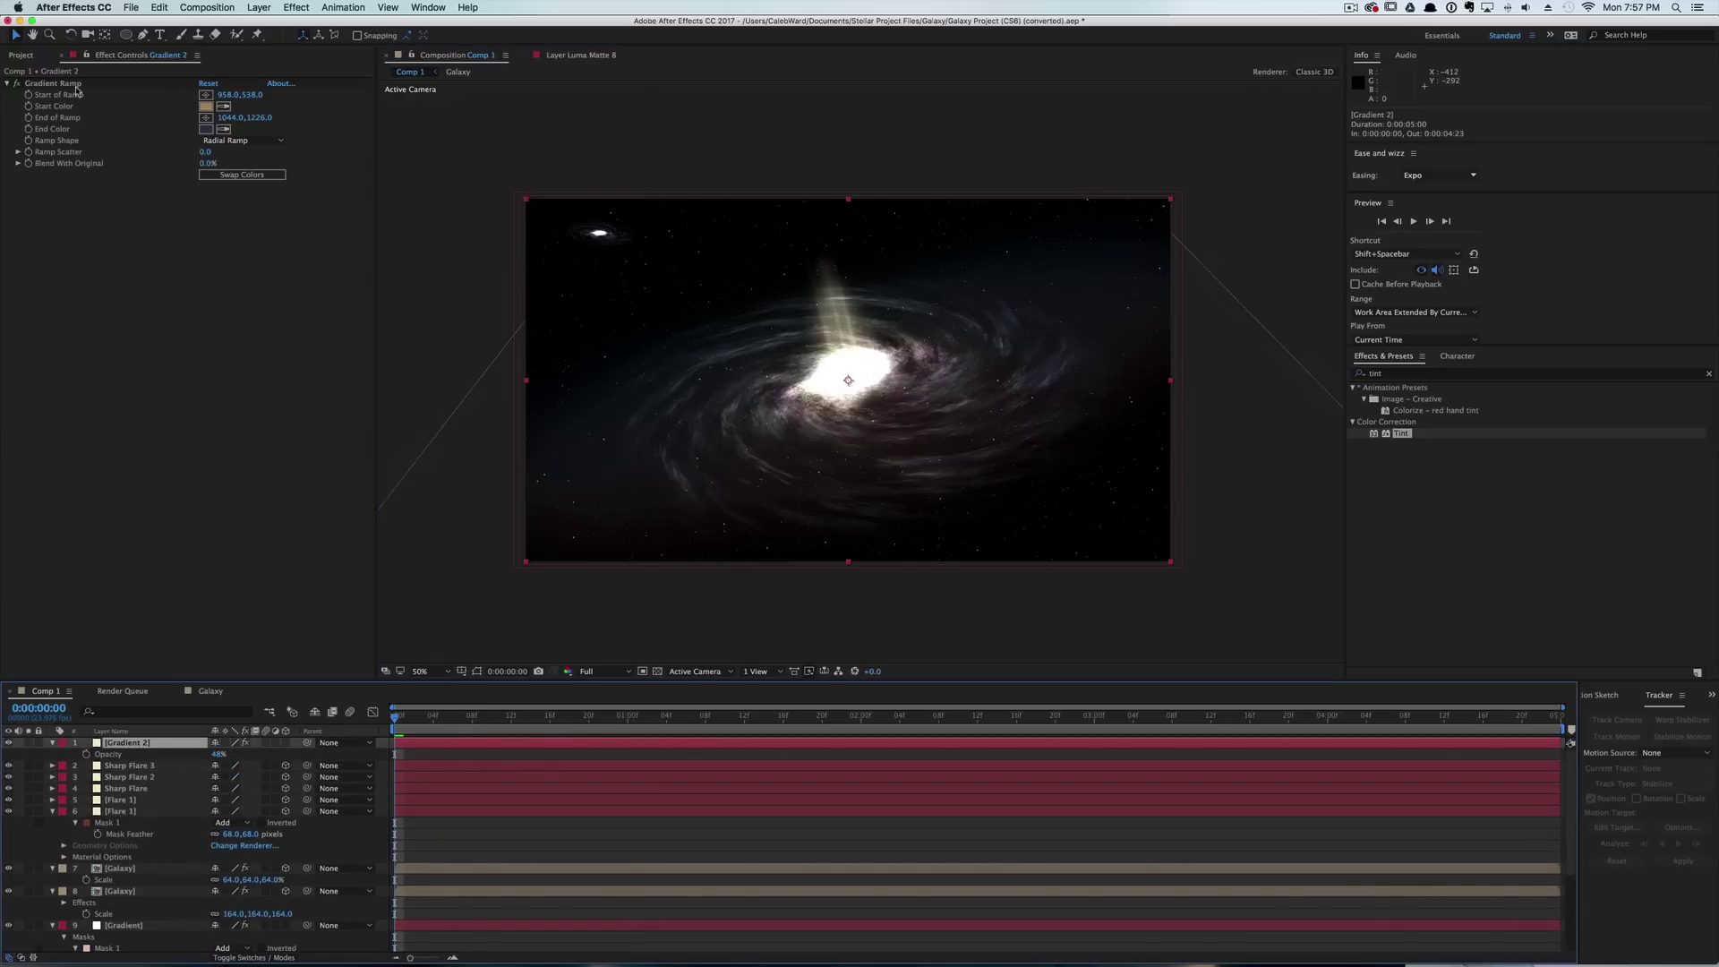
{"action": "left_click", "coordinate": [76, 89]}
{"action": "left_click_drag", "start_coordinate": [847, 379], "coordinate": [850, 382]}
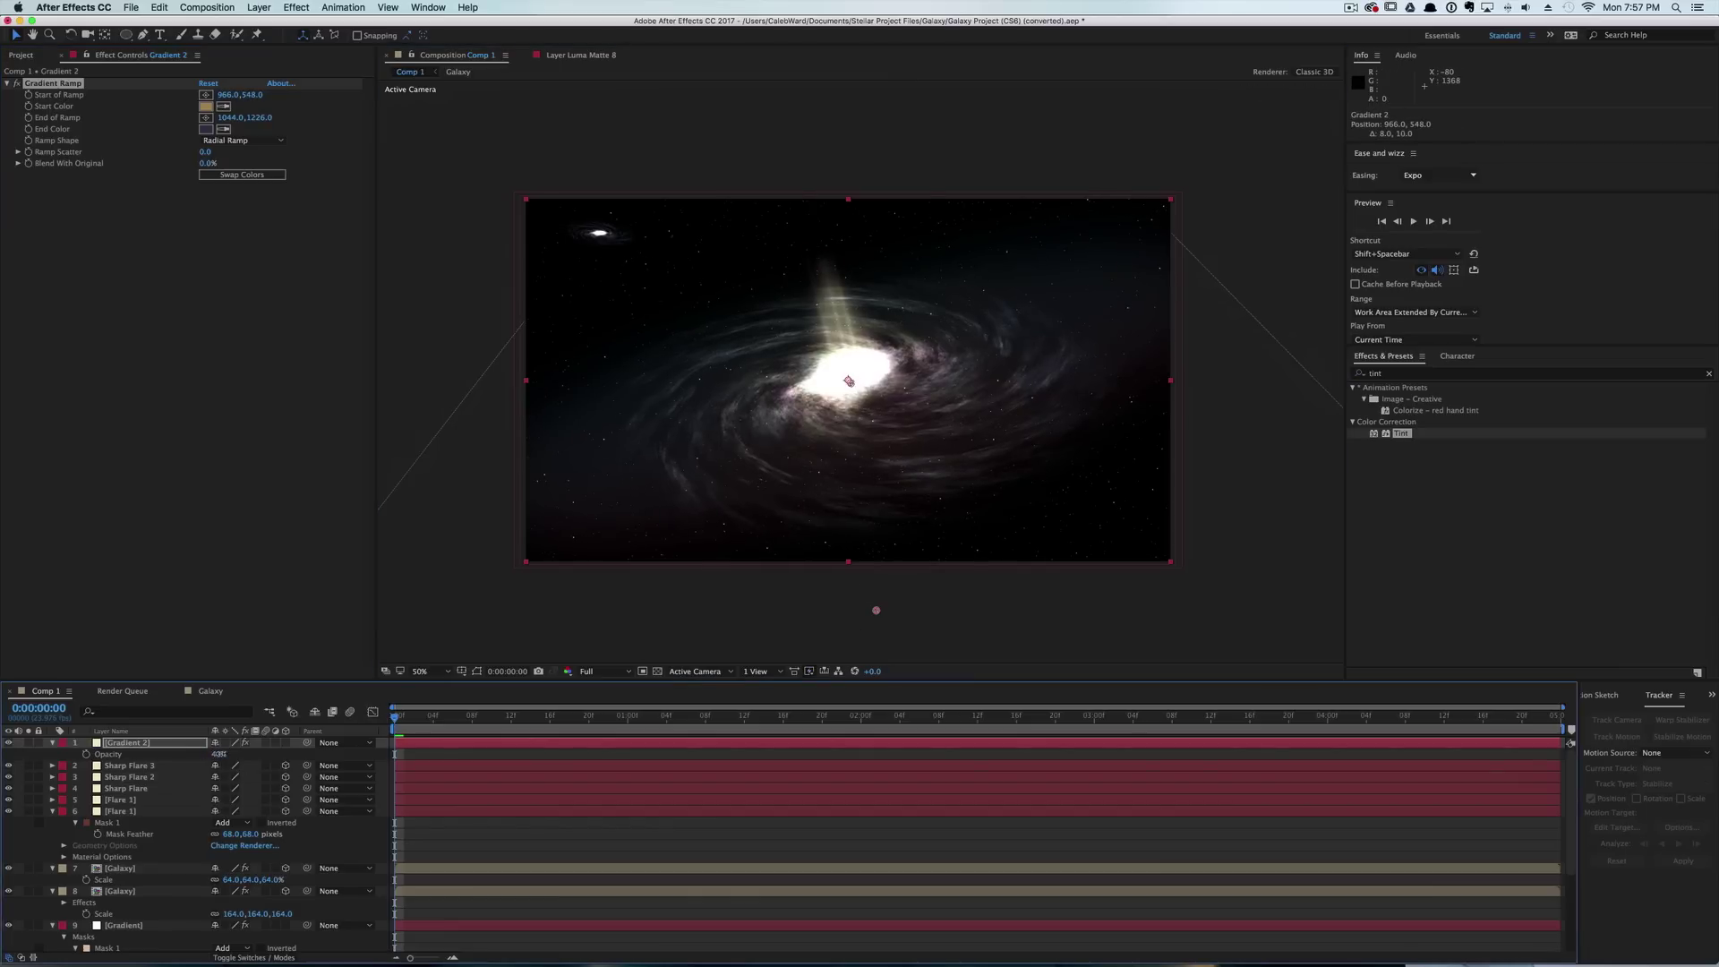
{"action": "left_click_drag", "start_coordinate": [219, 754], "coordinate": [235, 754]}
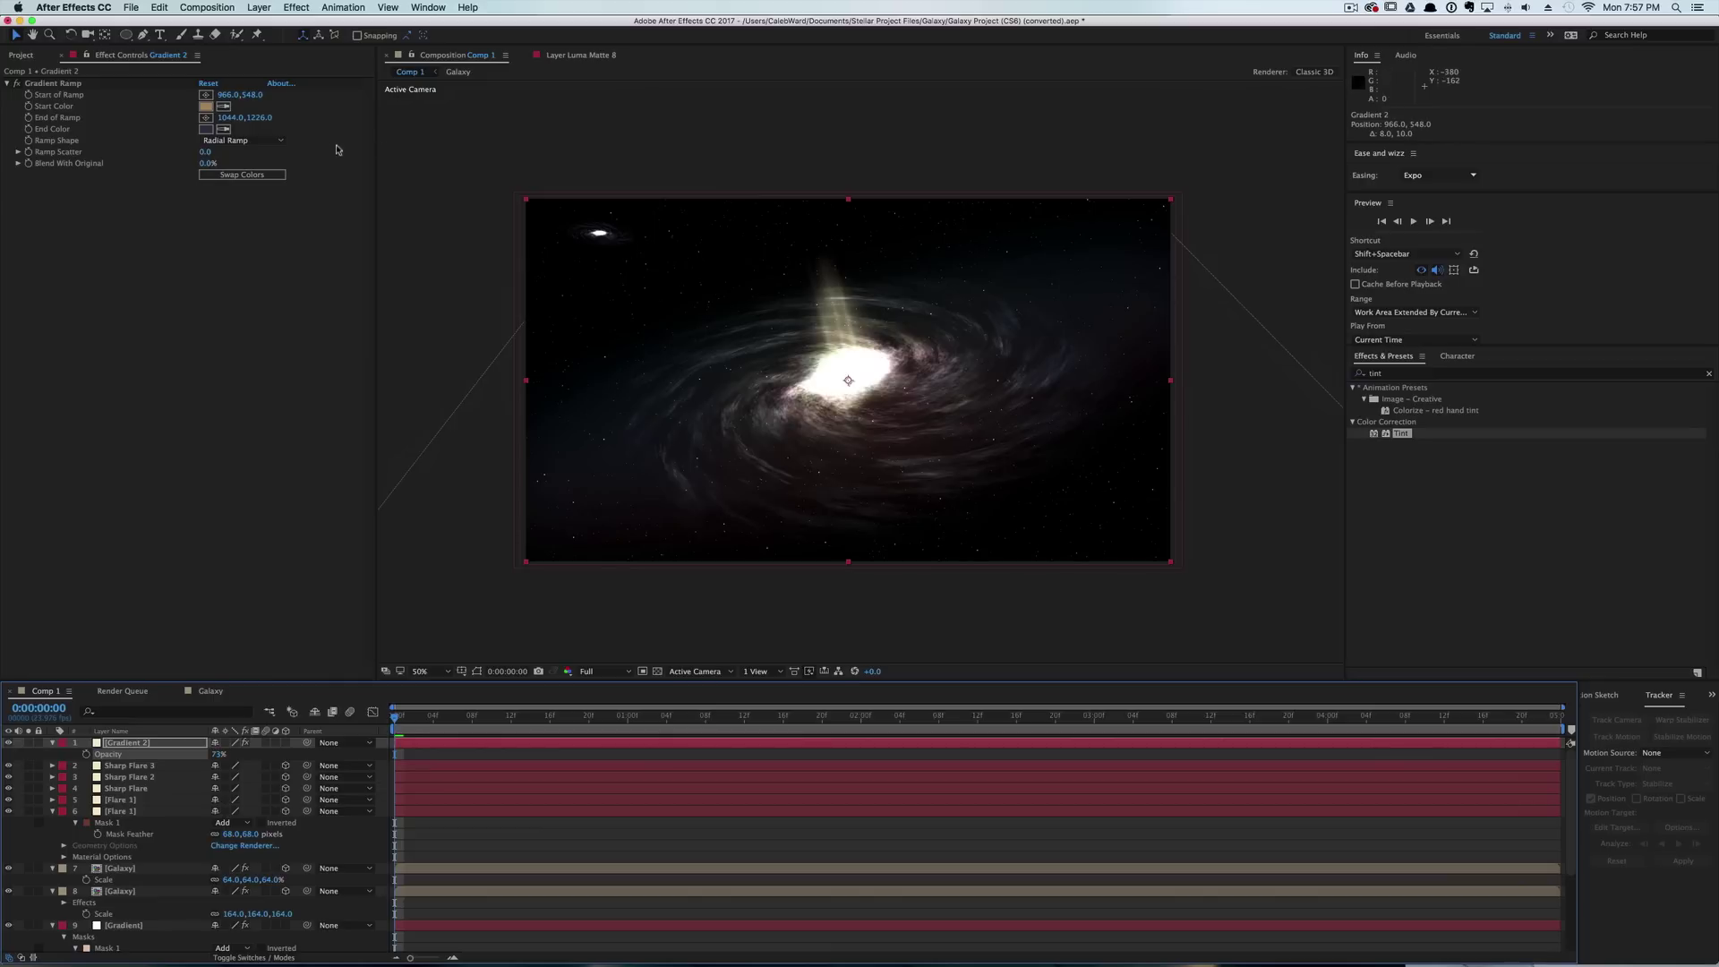
Move the Gradient Ramp's end point on the Gradient 2 layer to about 992, 1086, near the frame's lower edge.
{"action": "left_click", "coordinate": [70, 96]}
{"action": "left_click", "coordinate": [72, 86]}
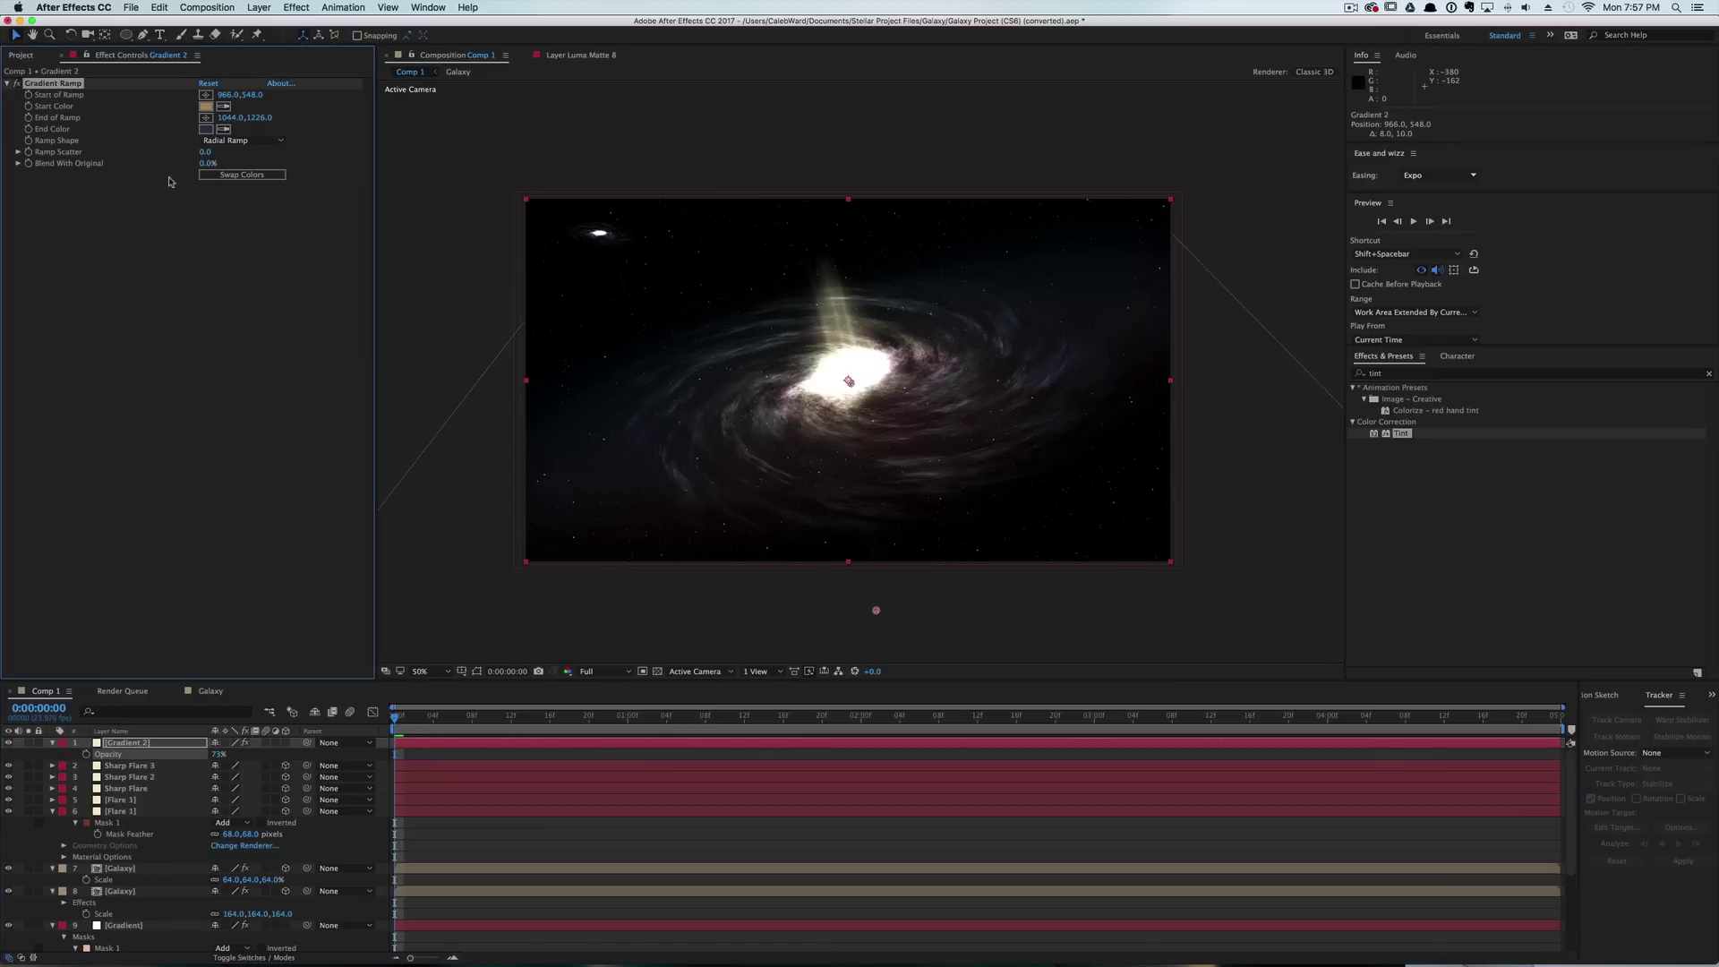
{"action": "left_click_drag", "start_coordinate": [877, 614], "coordinate": [865, 578]}
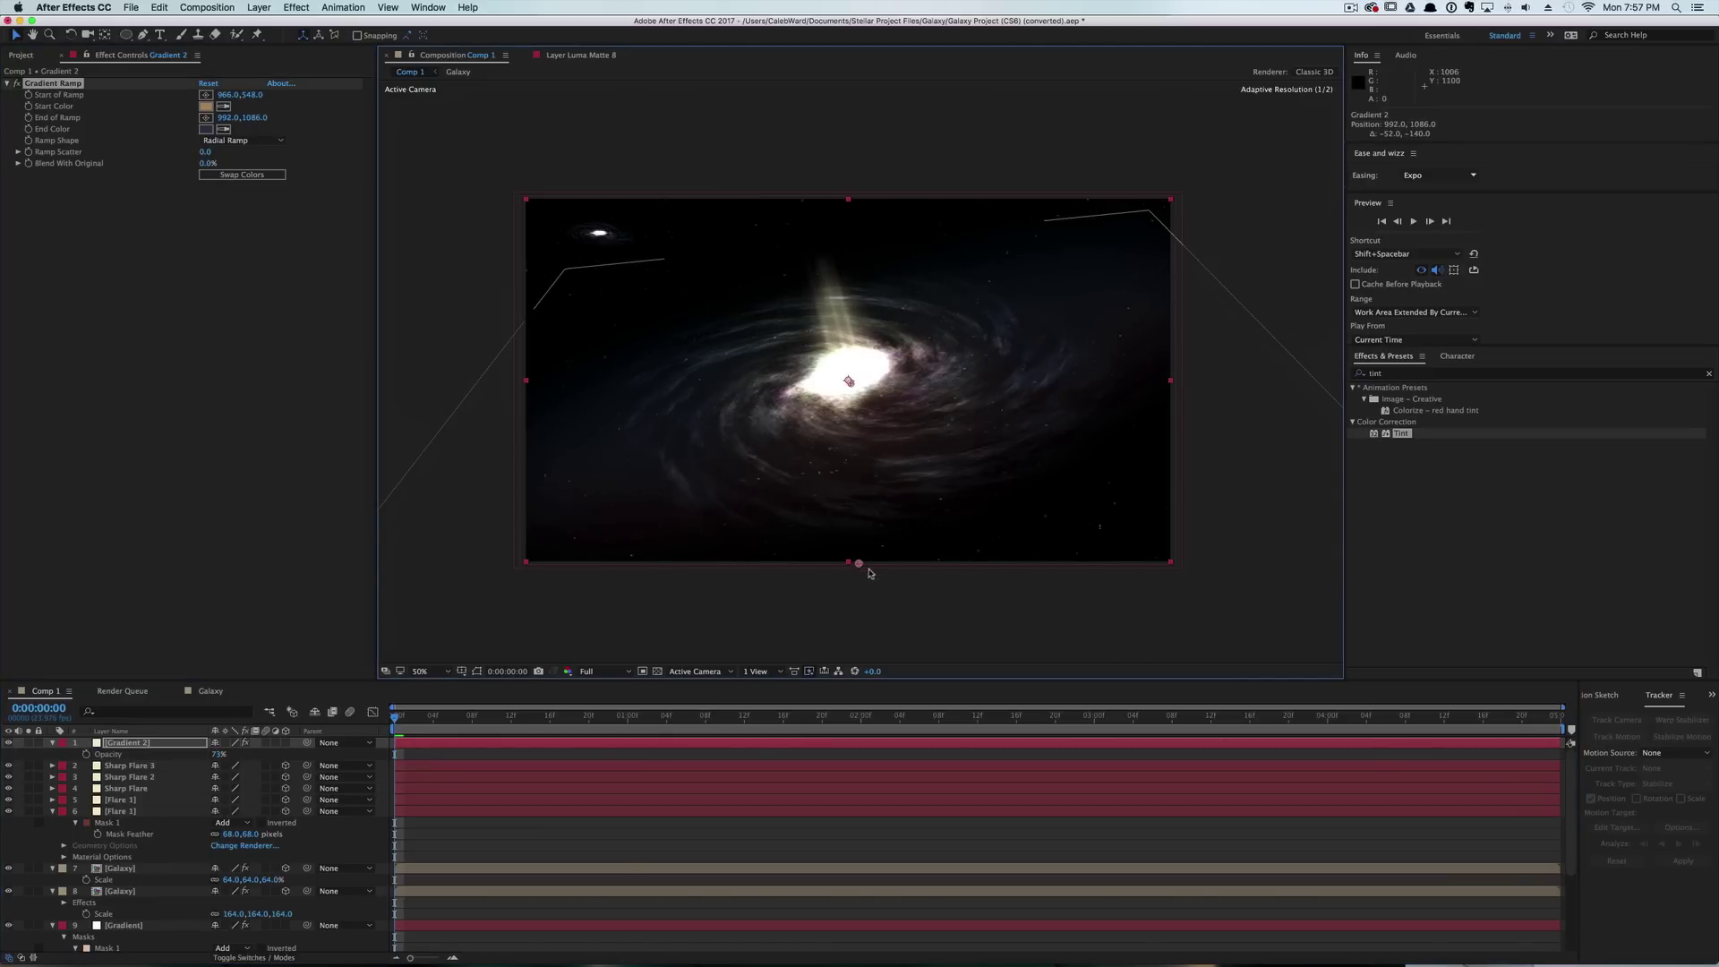
{"action": "left_click", "coordinate": [472, 287]}
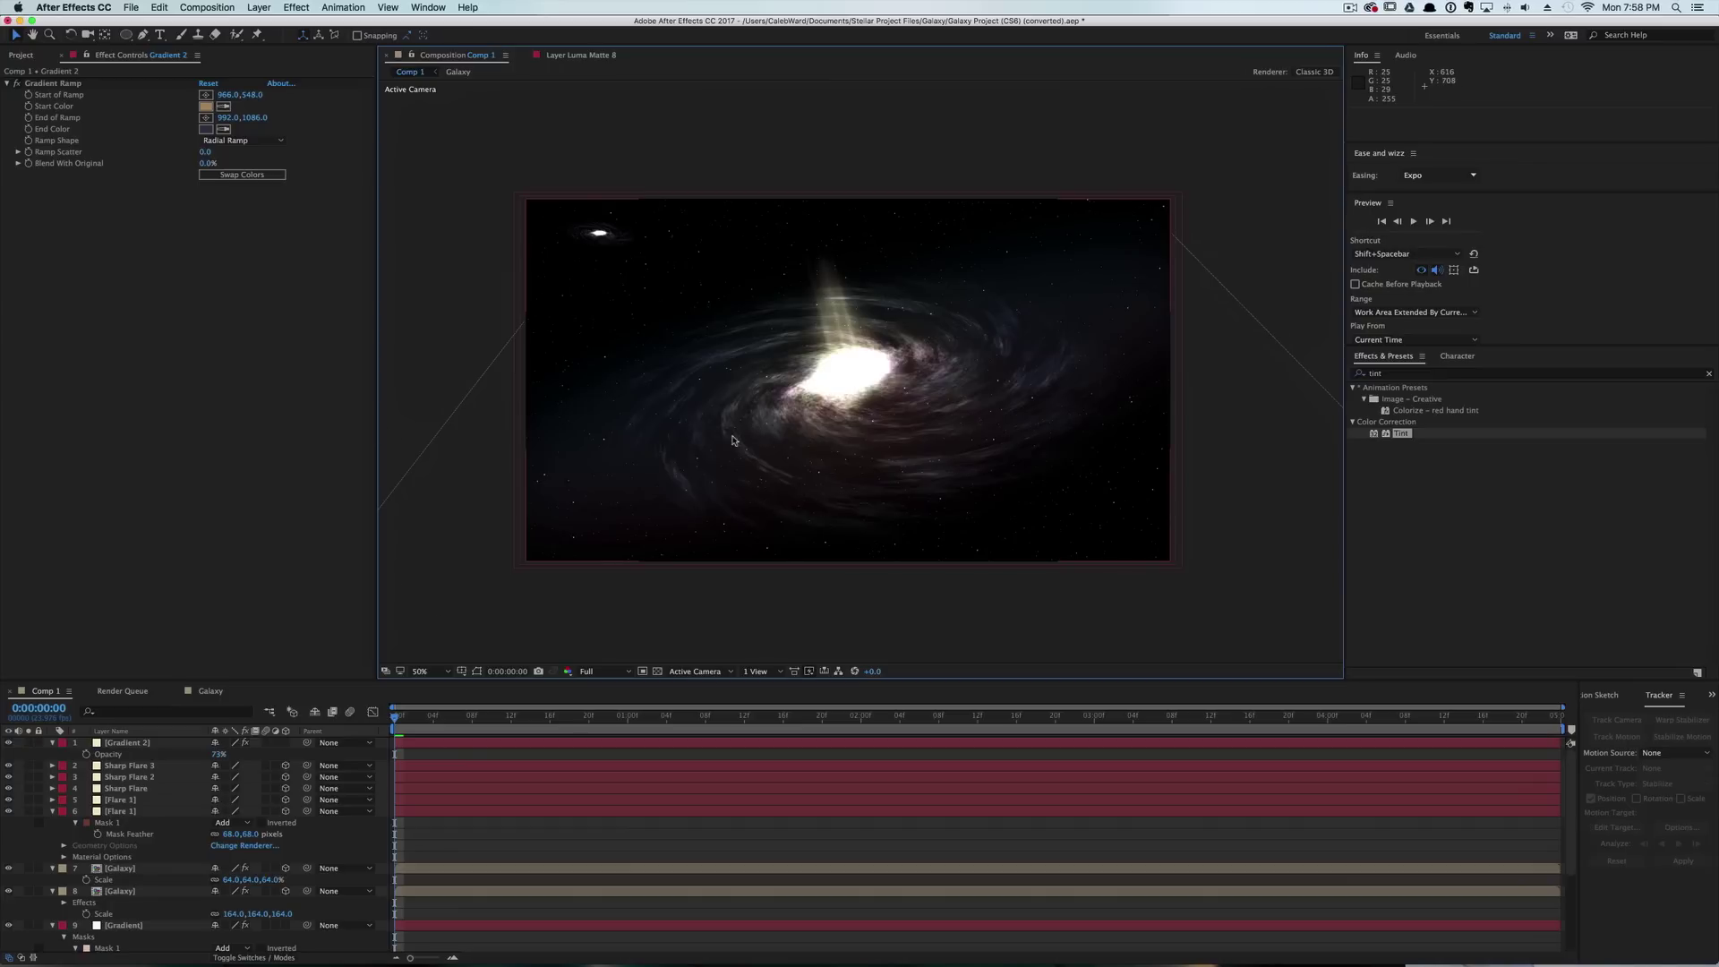
Create a two-node camera layer with the 50mm preset.
{"action": "left_click", "coordinate": [259, 8]}
{"action": "mouse_move", "coordinate": [264, 27]}
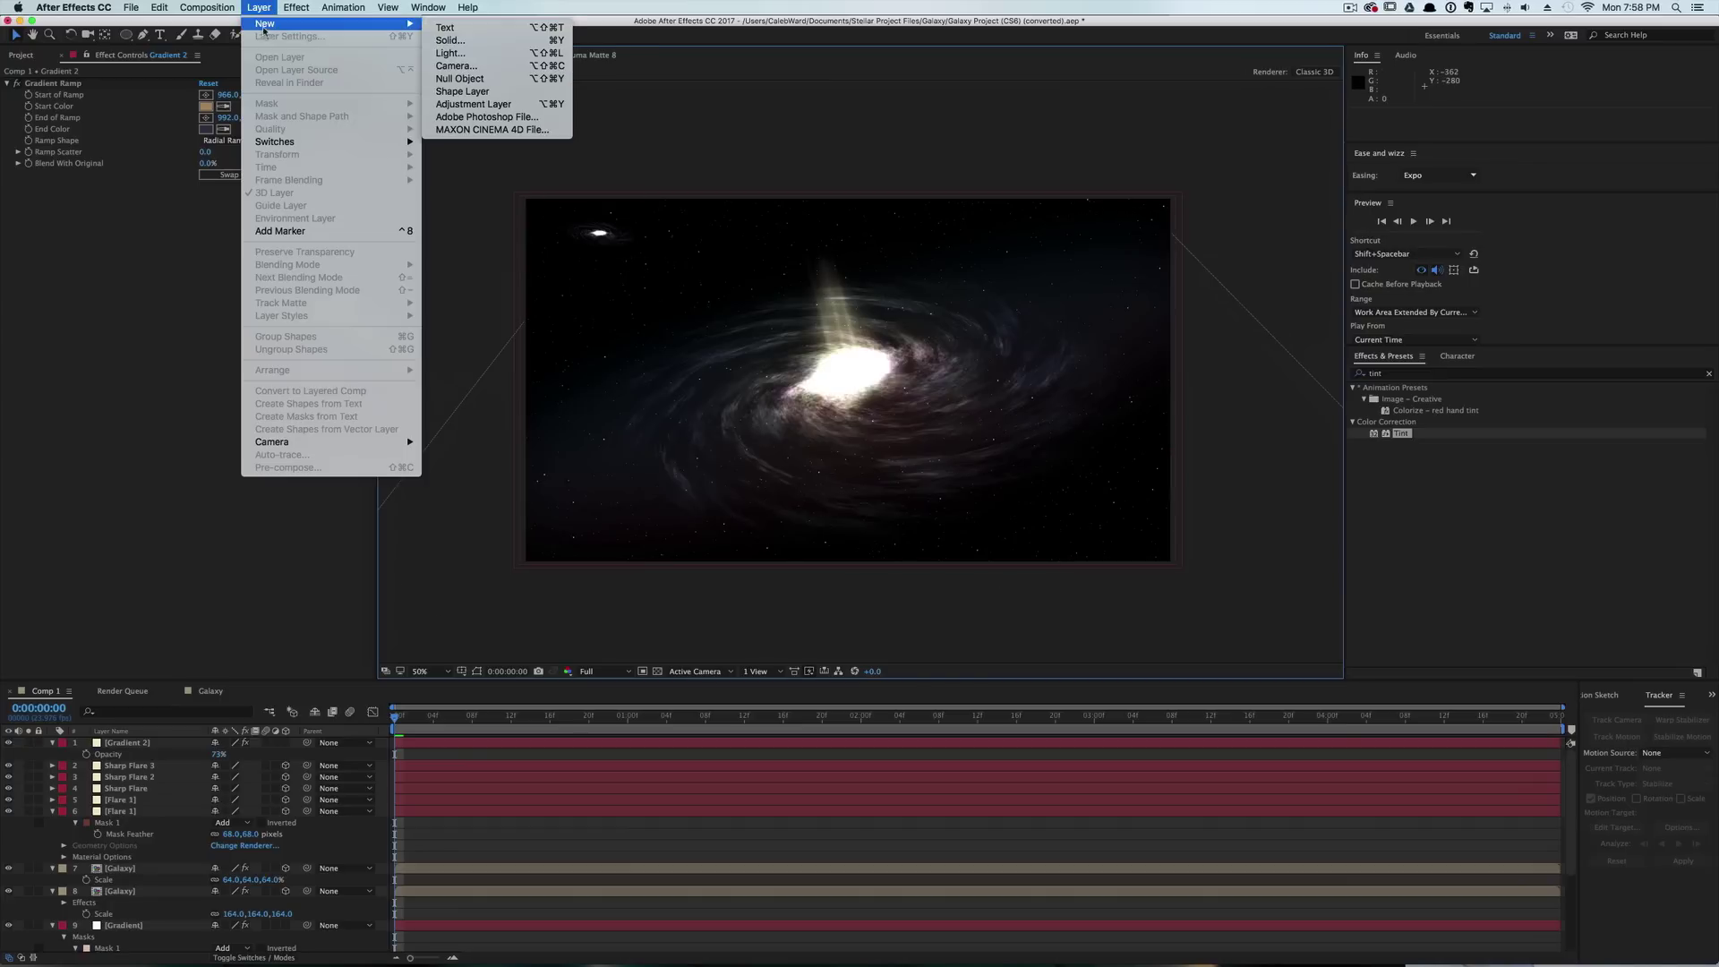
{"action": "left_click", "coordinate": [455, 65]}
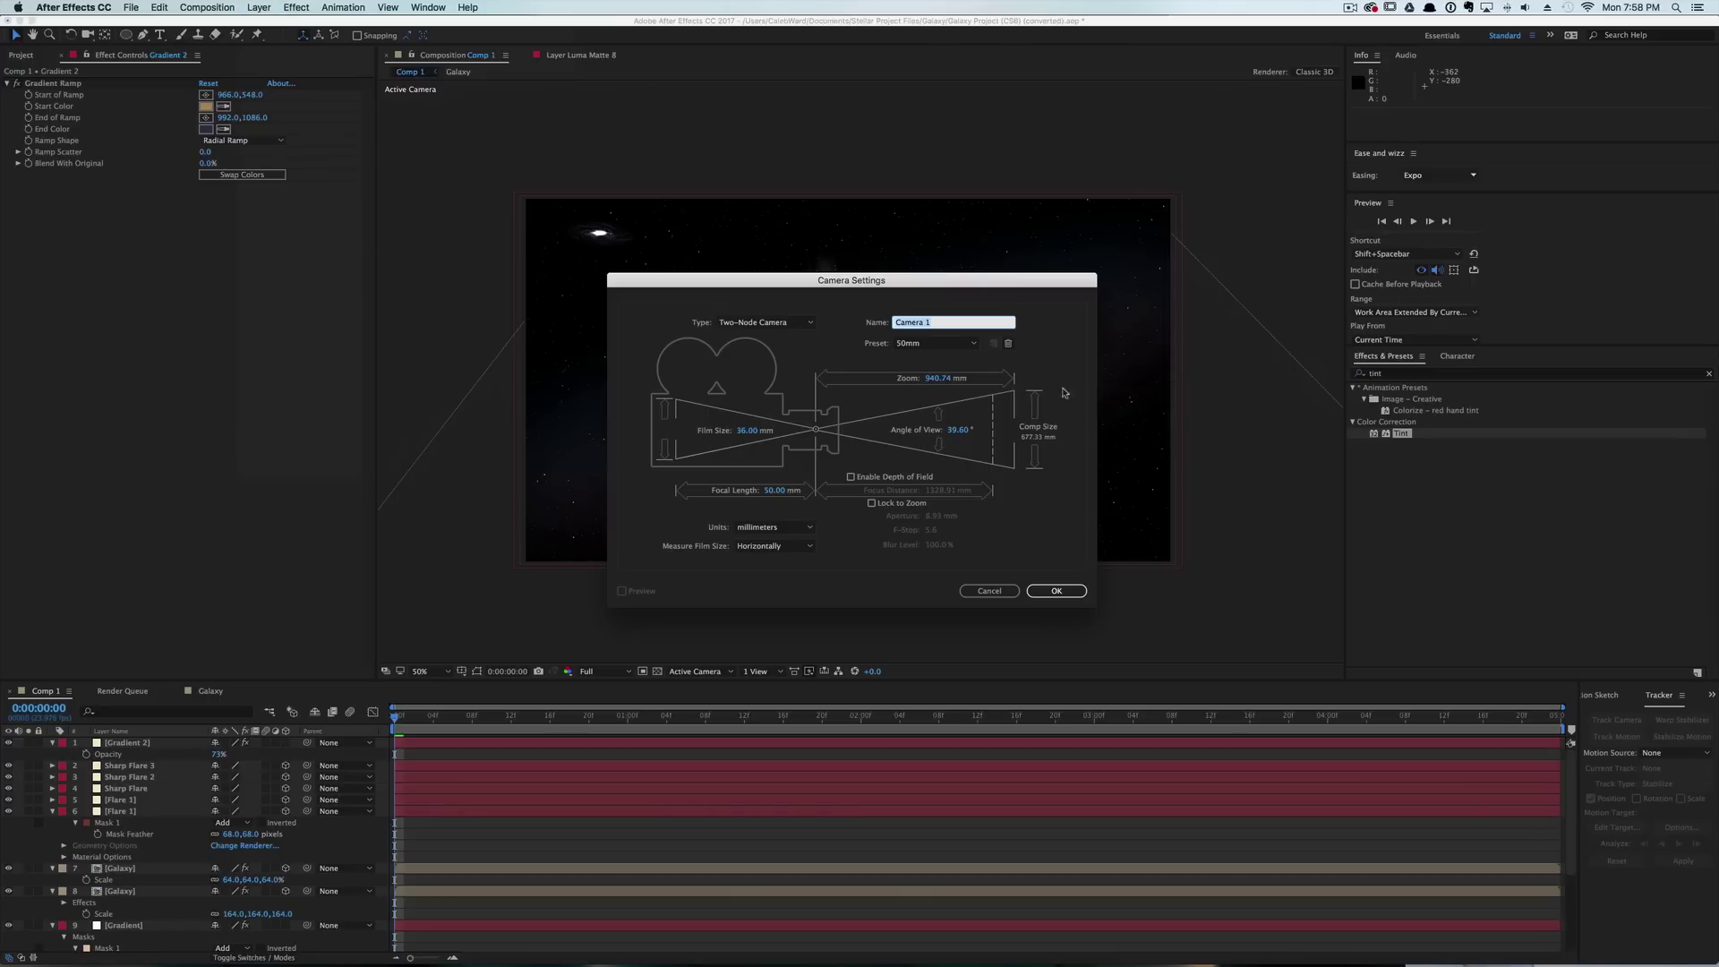
{"action": "left_click", "coordinate": [1055, 591]}
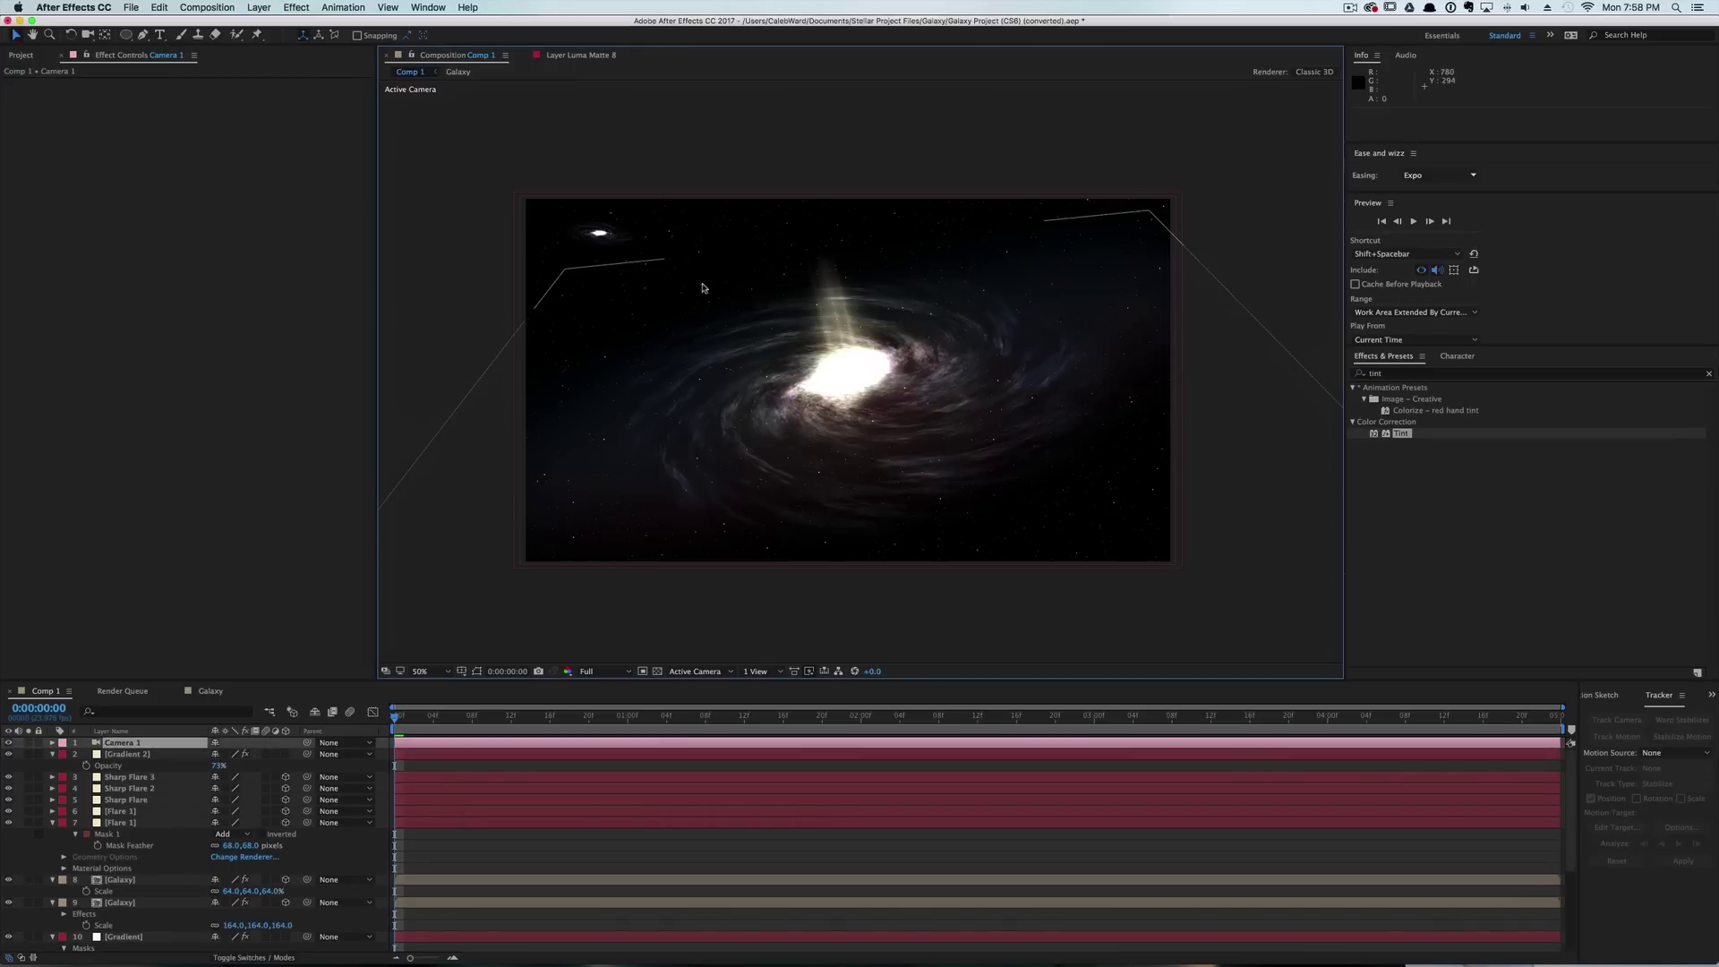
Set starting keyframes for the camera's Position and Z Rotation at 0:00:00:00.
{"action": "left_click", "coordinate": [52, 742]}
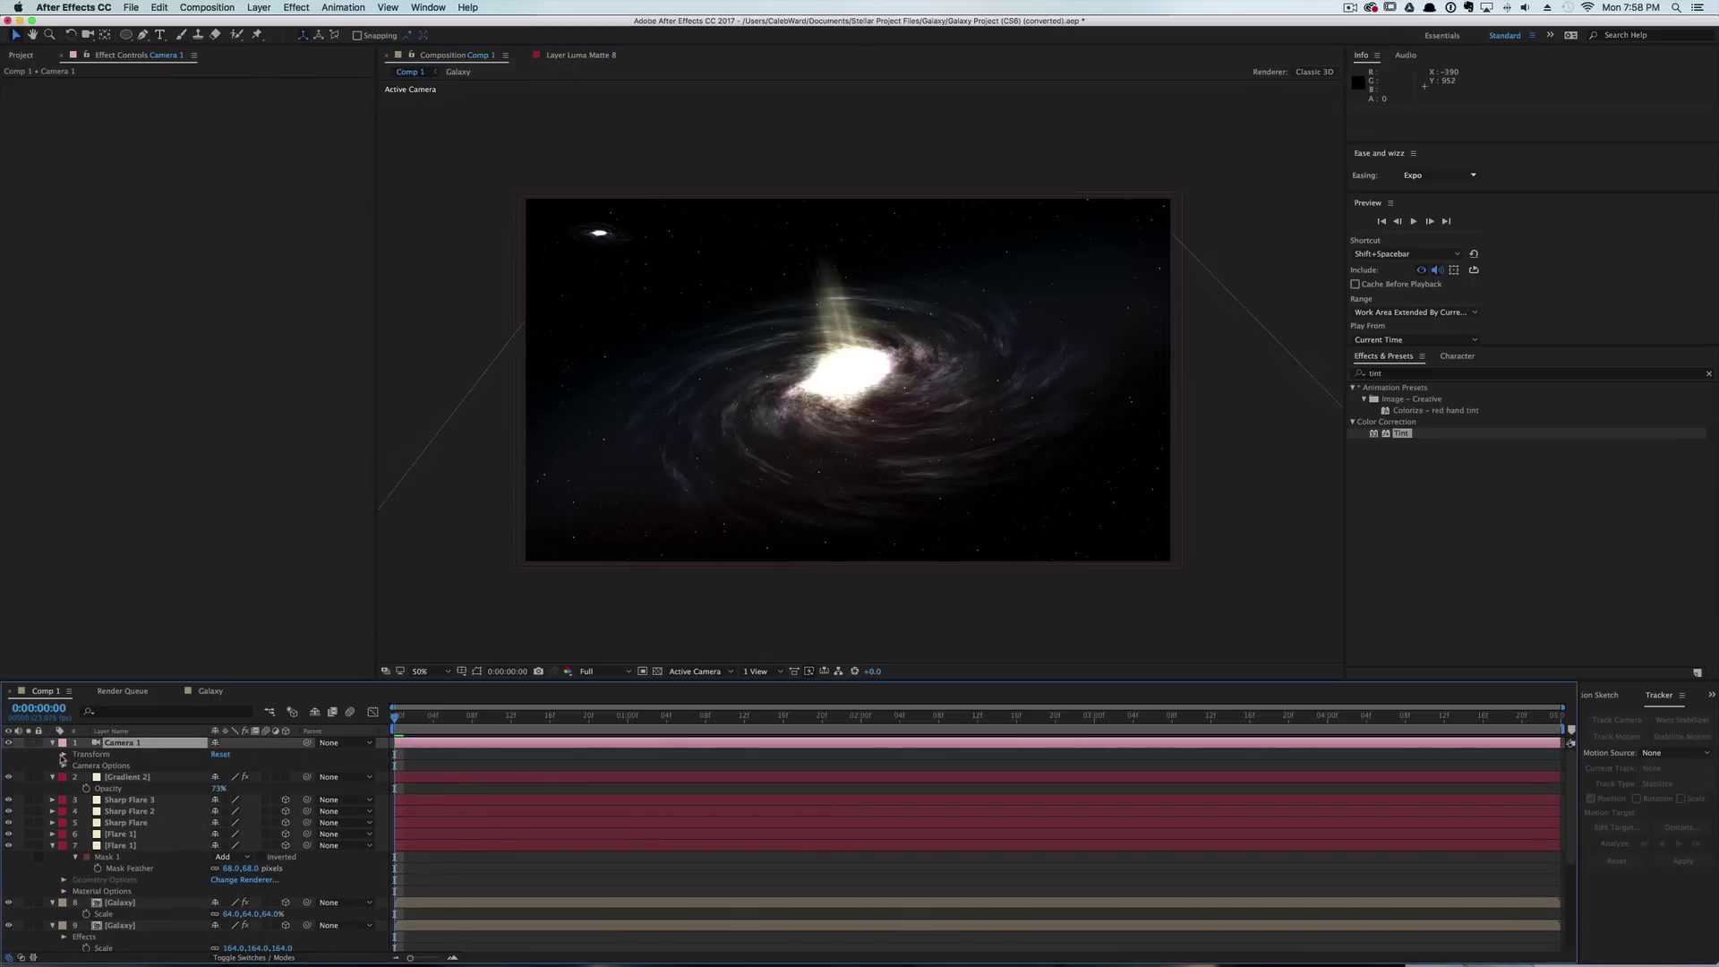
{"action": "left_click", "coordinate": [64, 755]}
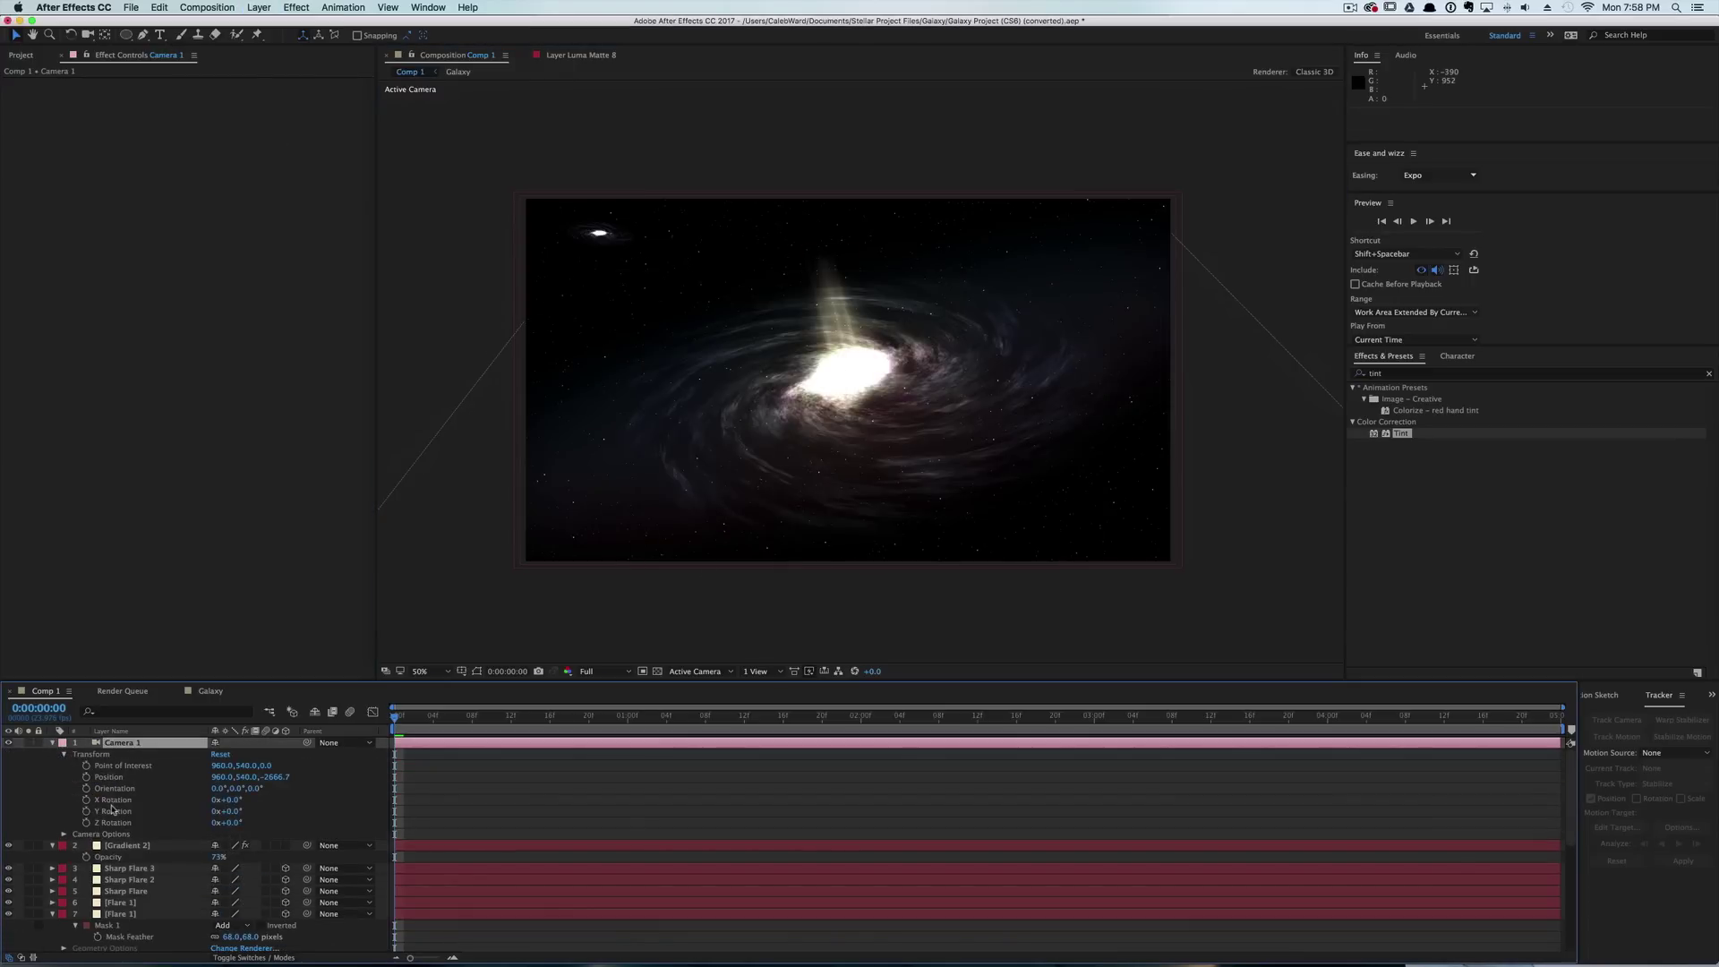
{"action": "left_click", "coordinate": [86, 777]}
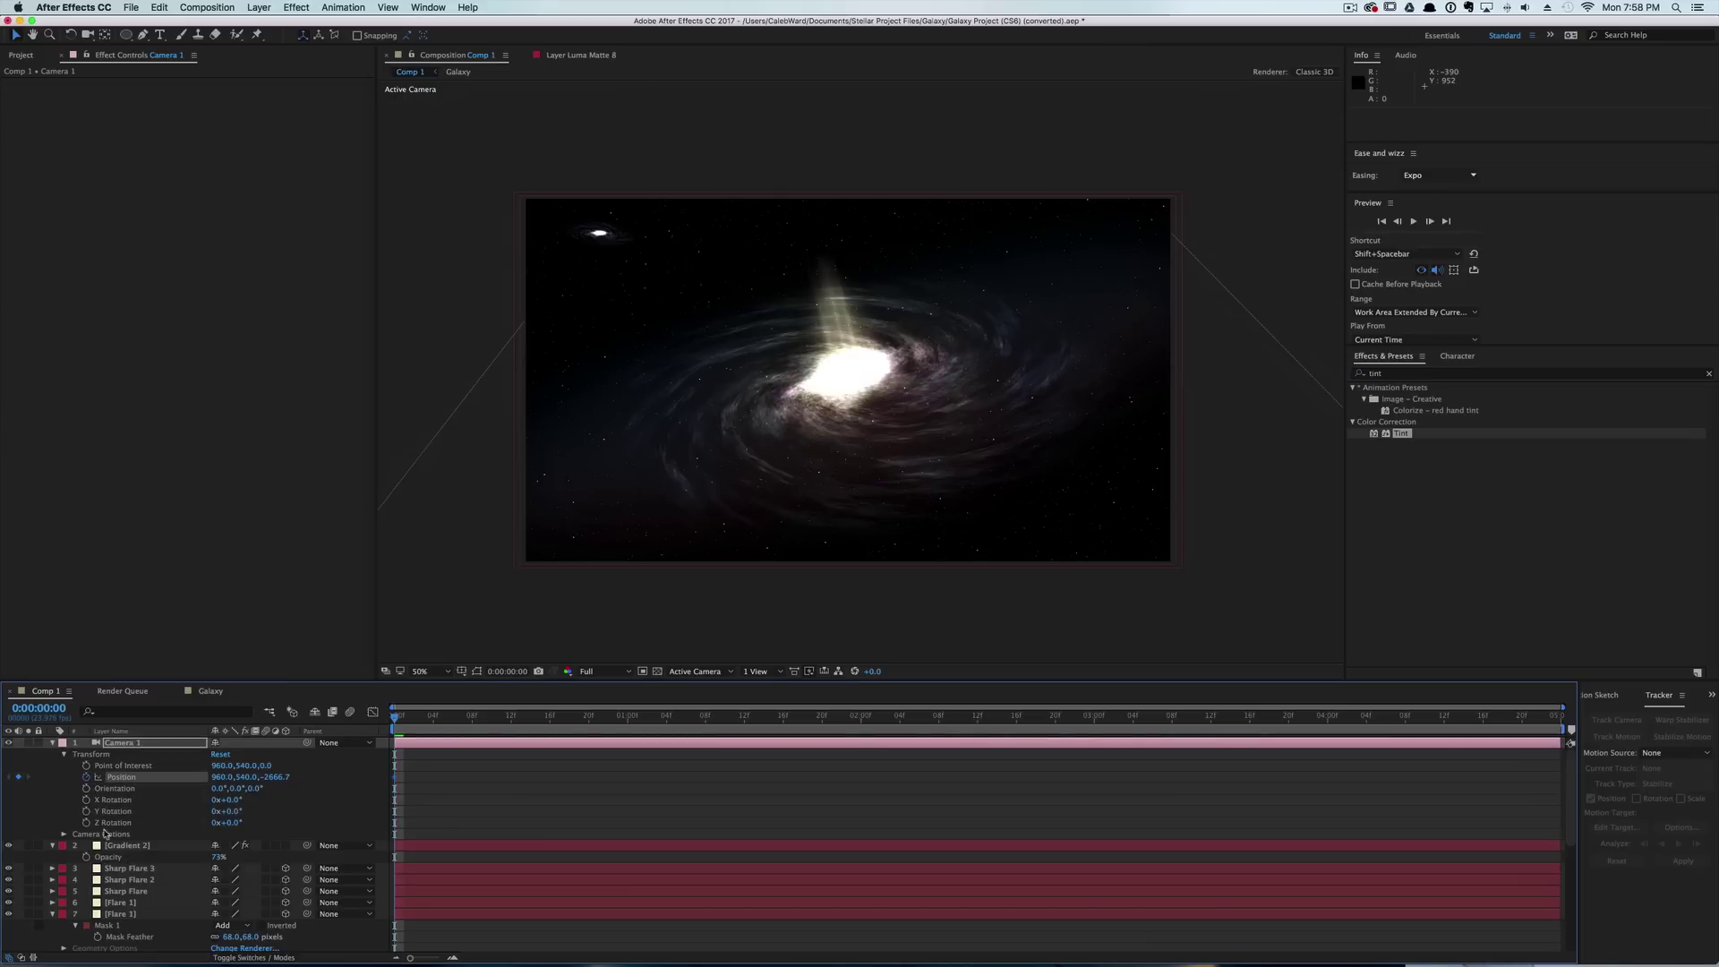
{"action": "left_click", "coordinate": [86, 823]}
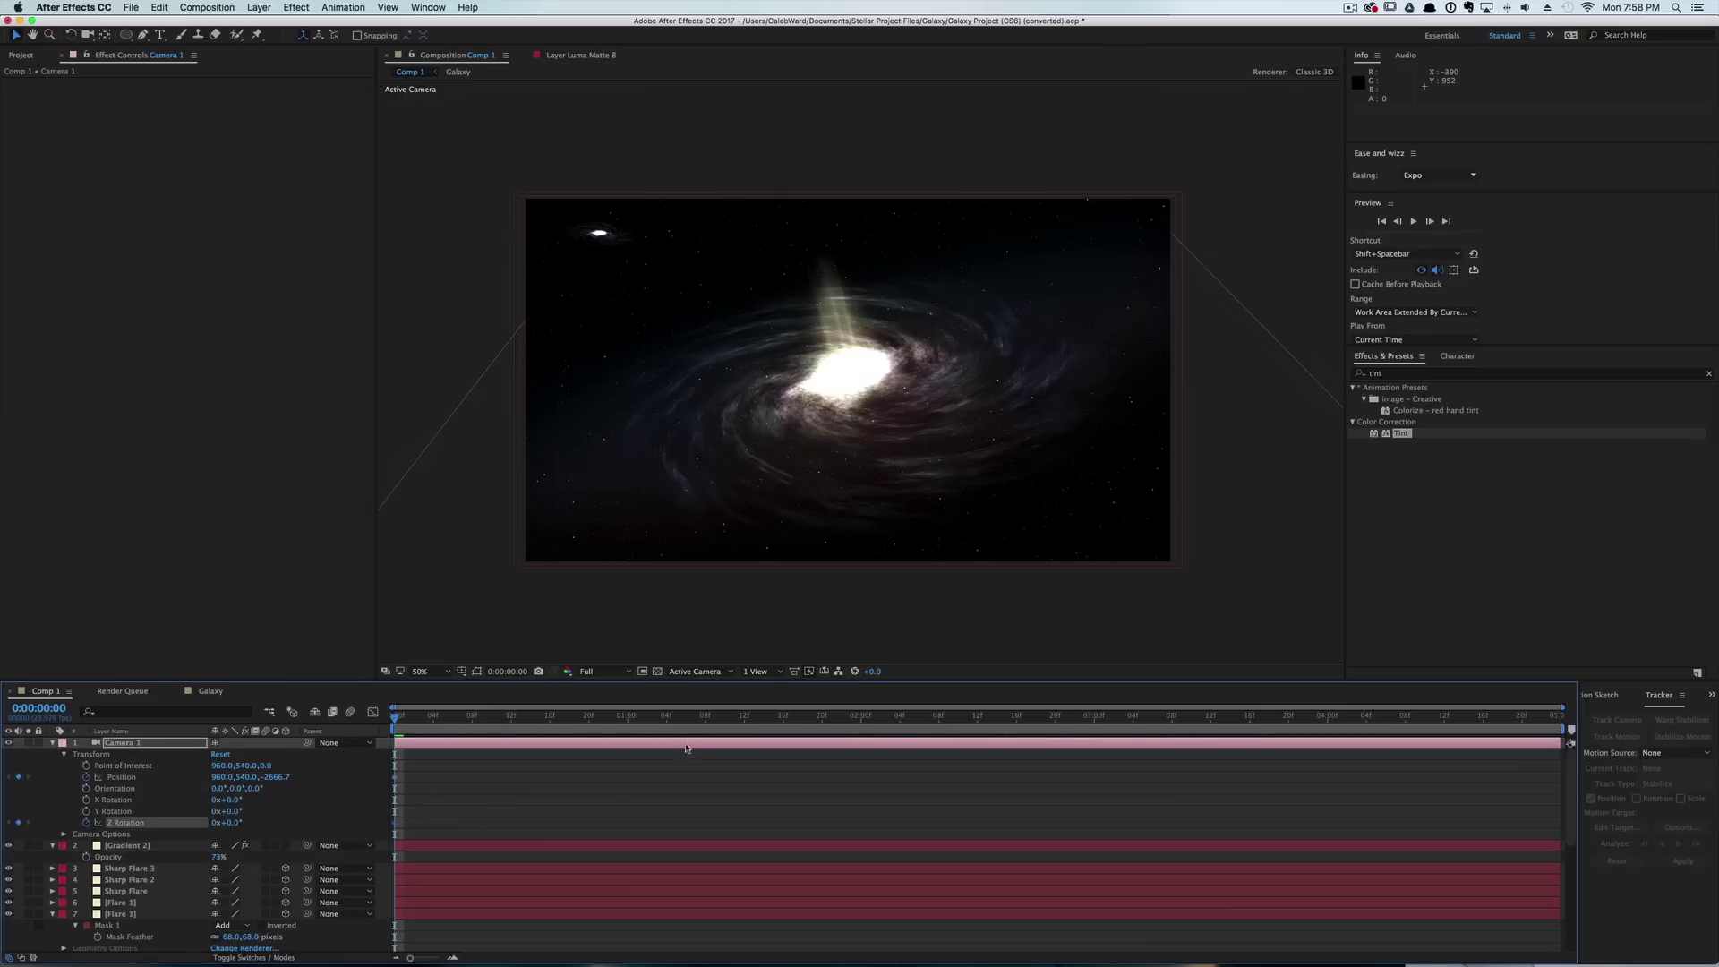
At 0:00:04:23, keyframe the camera's Position to about 1177, 540, -2216.7 and its Z Rotation to 4°.
{"action": "left_click_drag", "start_coordinate": [669, 722], "coordinate": [1552, 716]}
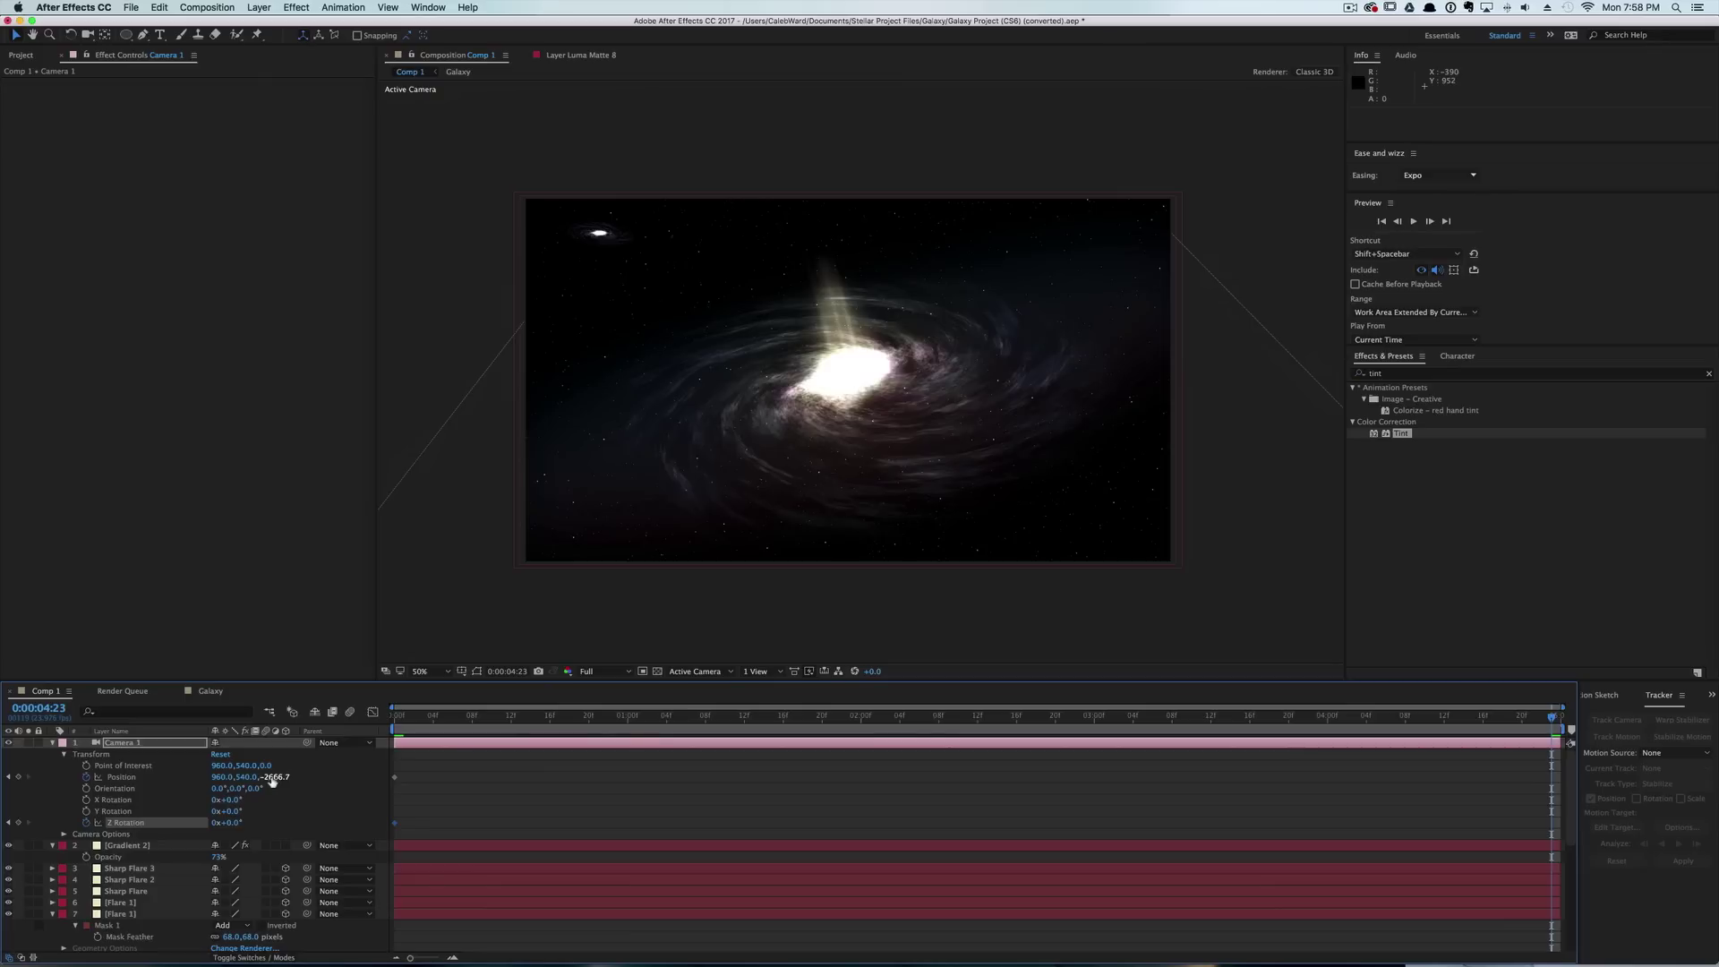
{"action": "left_click_drag", "start_coordinate": [275, 777], "coordinate": [584, 779]}
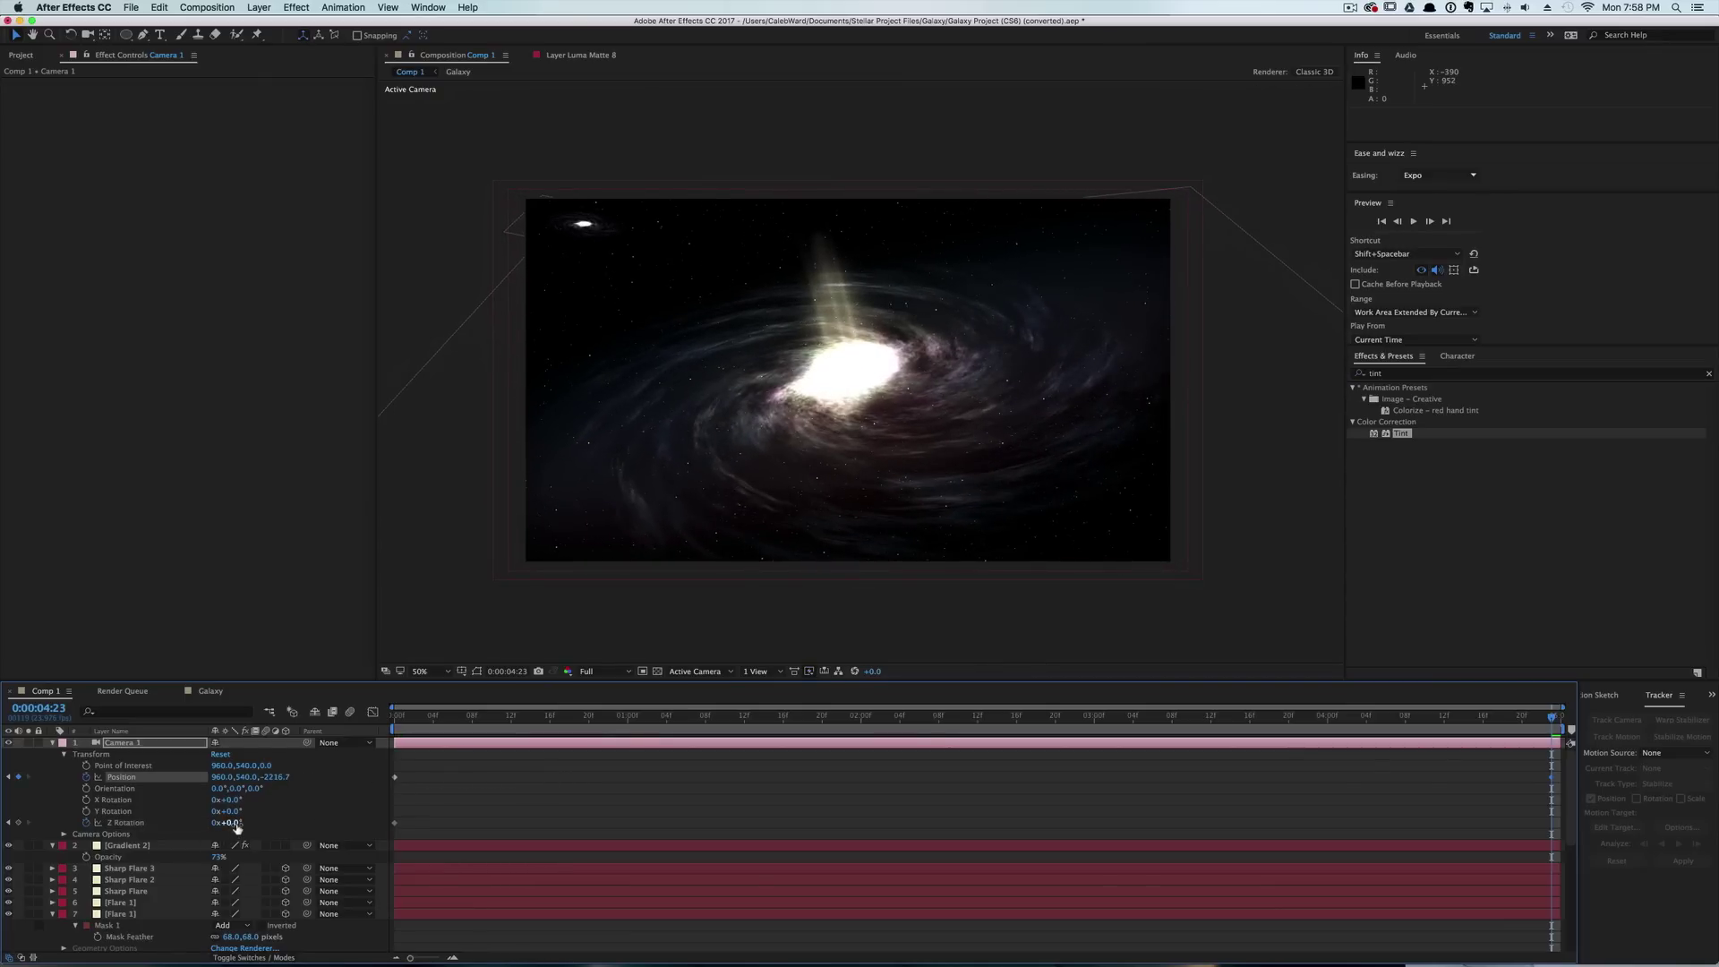
{"action": "left_click_drag", "start_coordinate": [237, 825], "coordinate": [238, 823]}
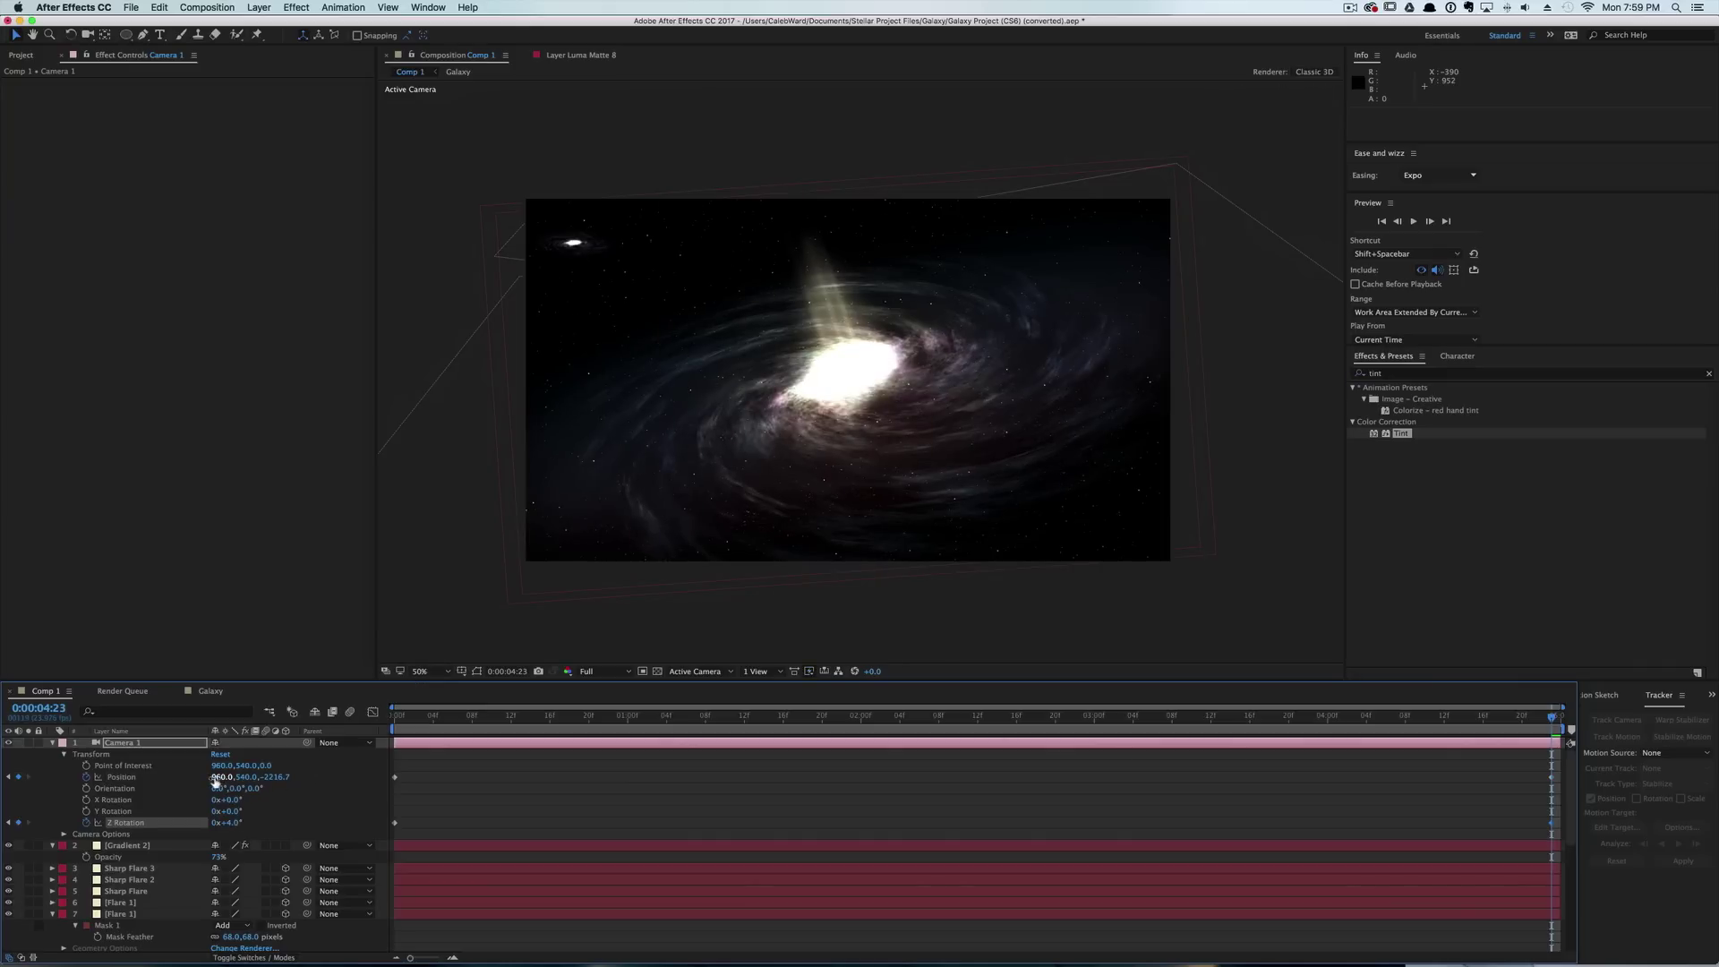
{"action": "left_click_drag", "start_coordinate": [215, 780], "coordinate": [362, 779]}
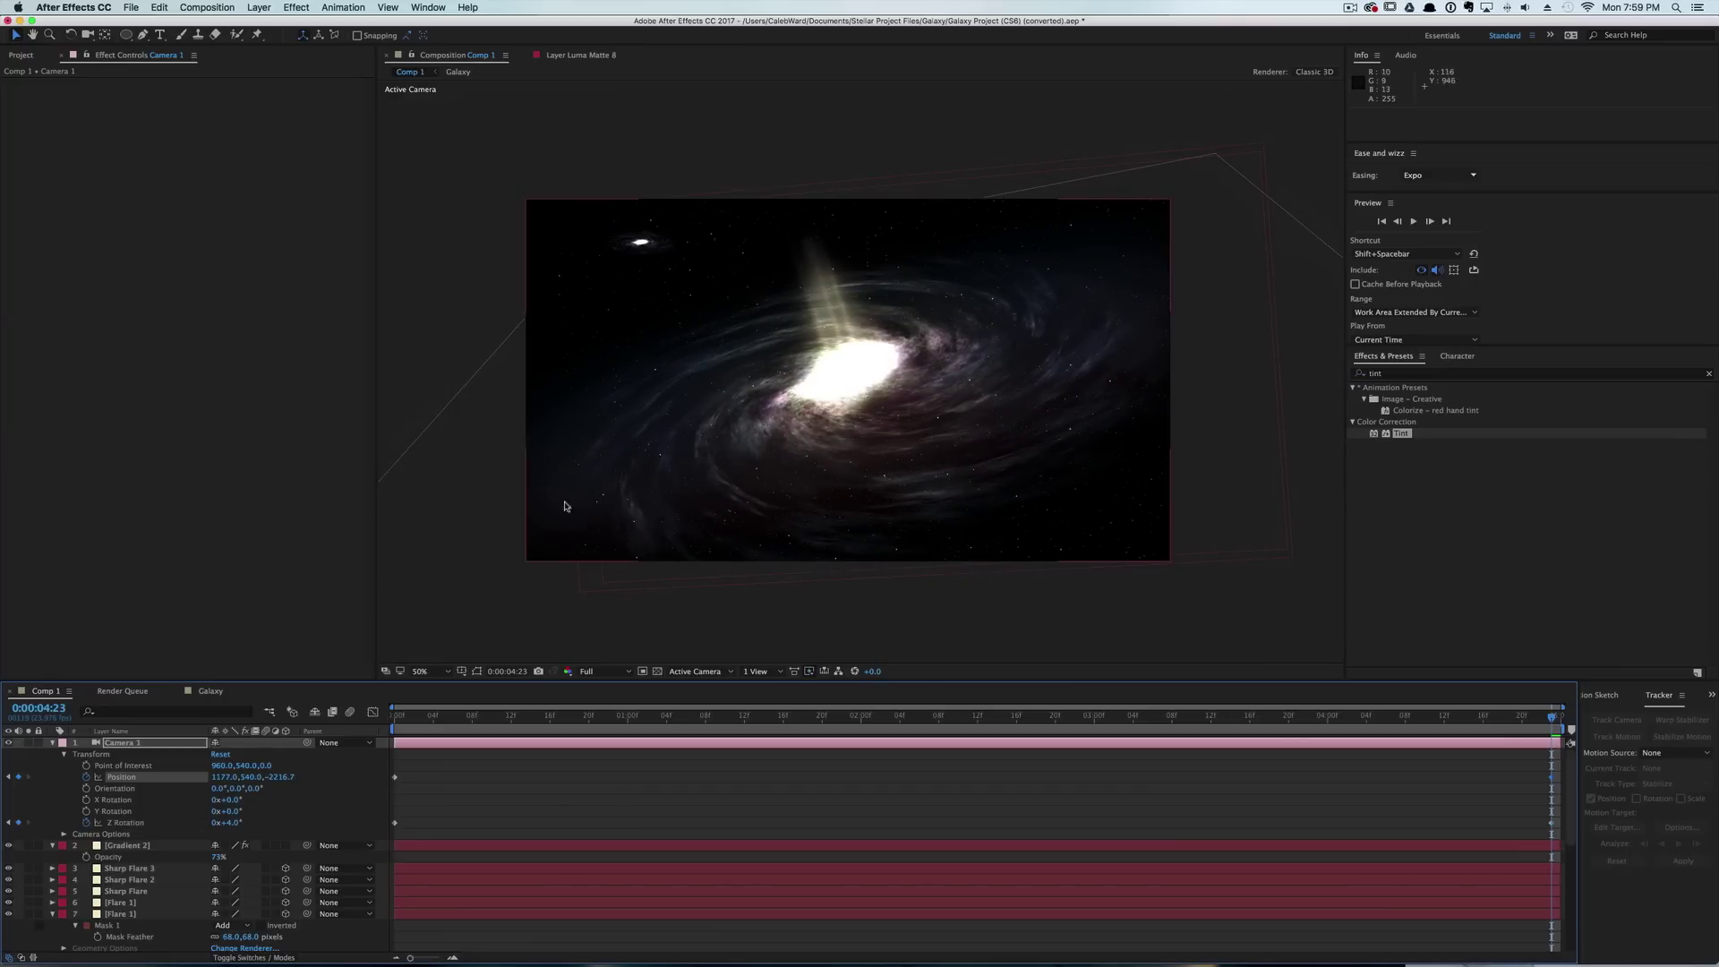
Scale up both star layers together, Stars 2 to 419% and Stars 1 to 604%, and scrub through the camera move.
{"action": "scroll", "coordinate": [162, 908], "scroll_direction": "down", "scroll_amount": 6}
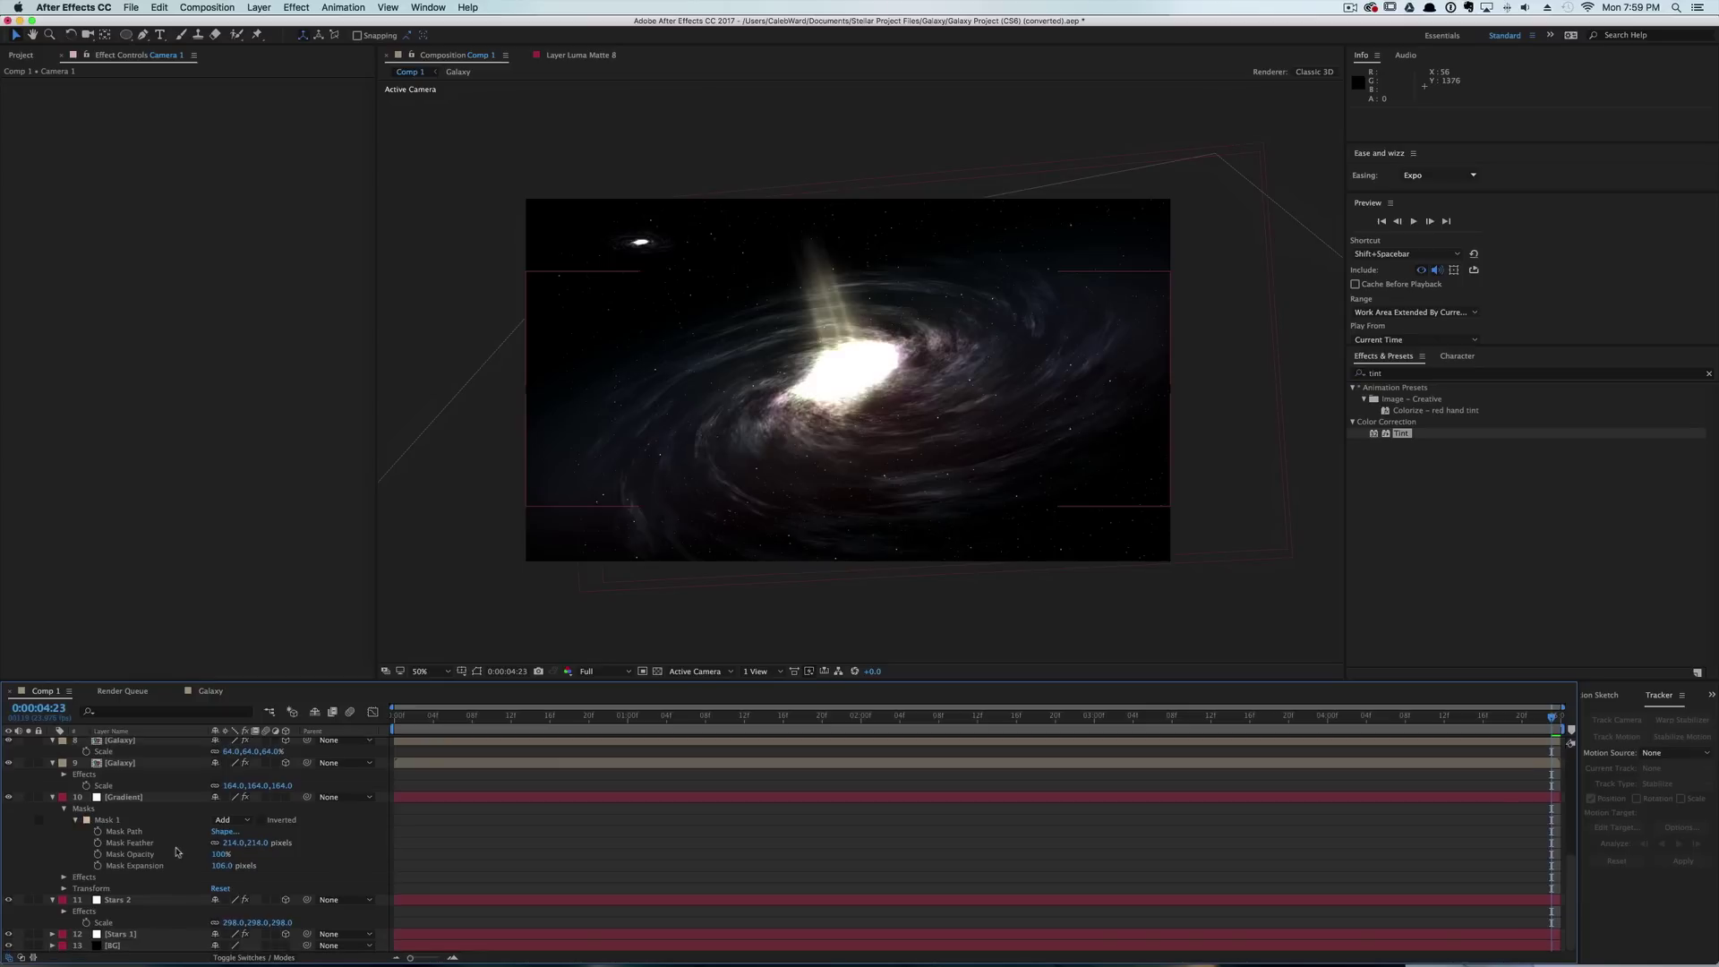
{"action": "left_click", "coordinate": [151, 934]}
{"action": "left_click", "coordinate": [159, 900], "text": "shift"}
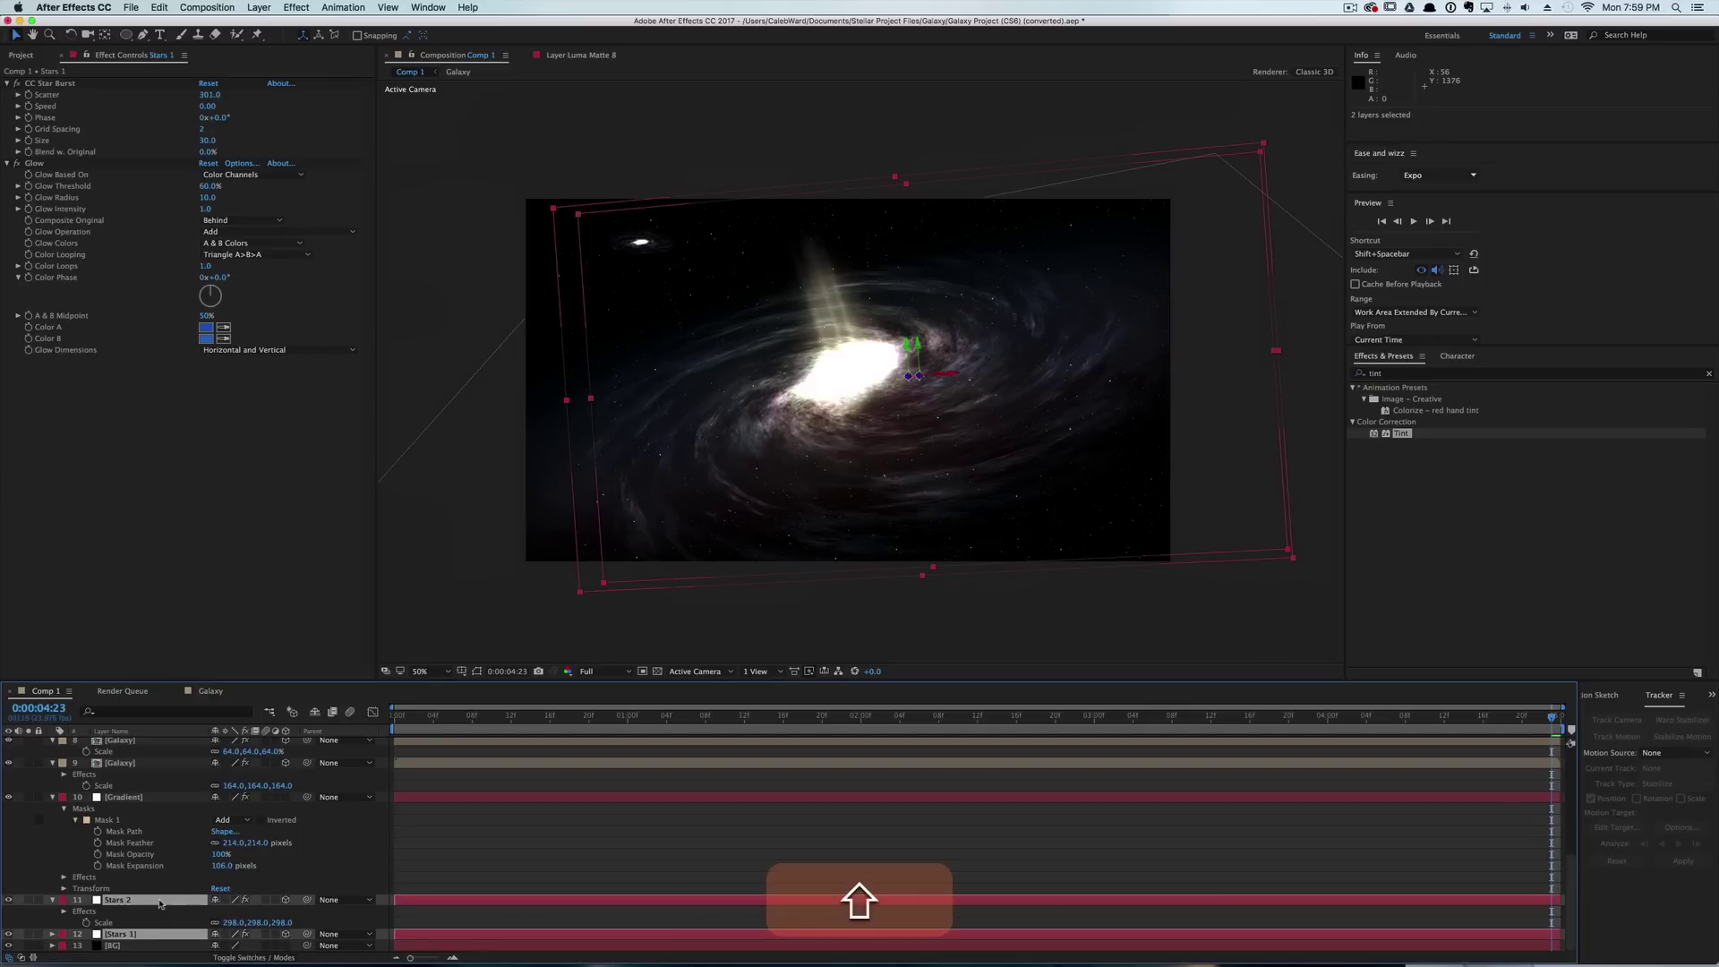
{"action": "key", "text": "s"}
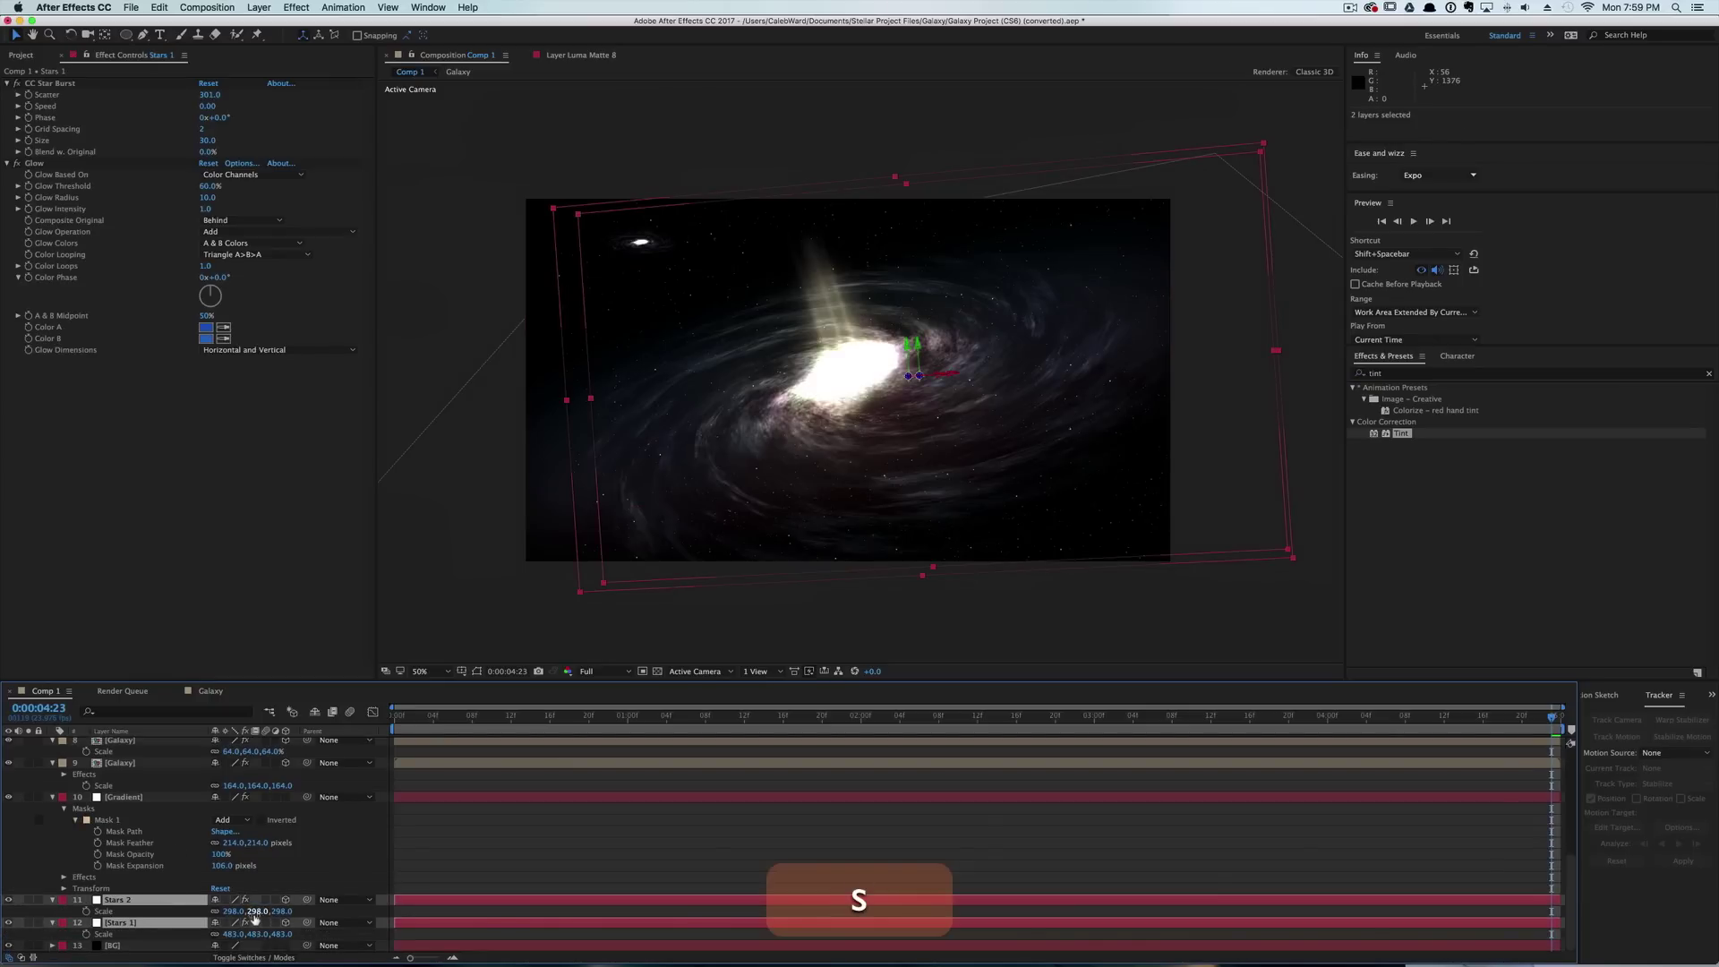
{"action": "left_click_drag", "start_coordinate": [255, 913], "coordinate": [328, 907]}
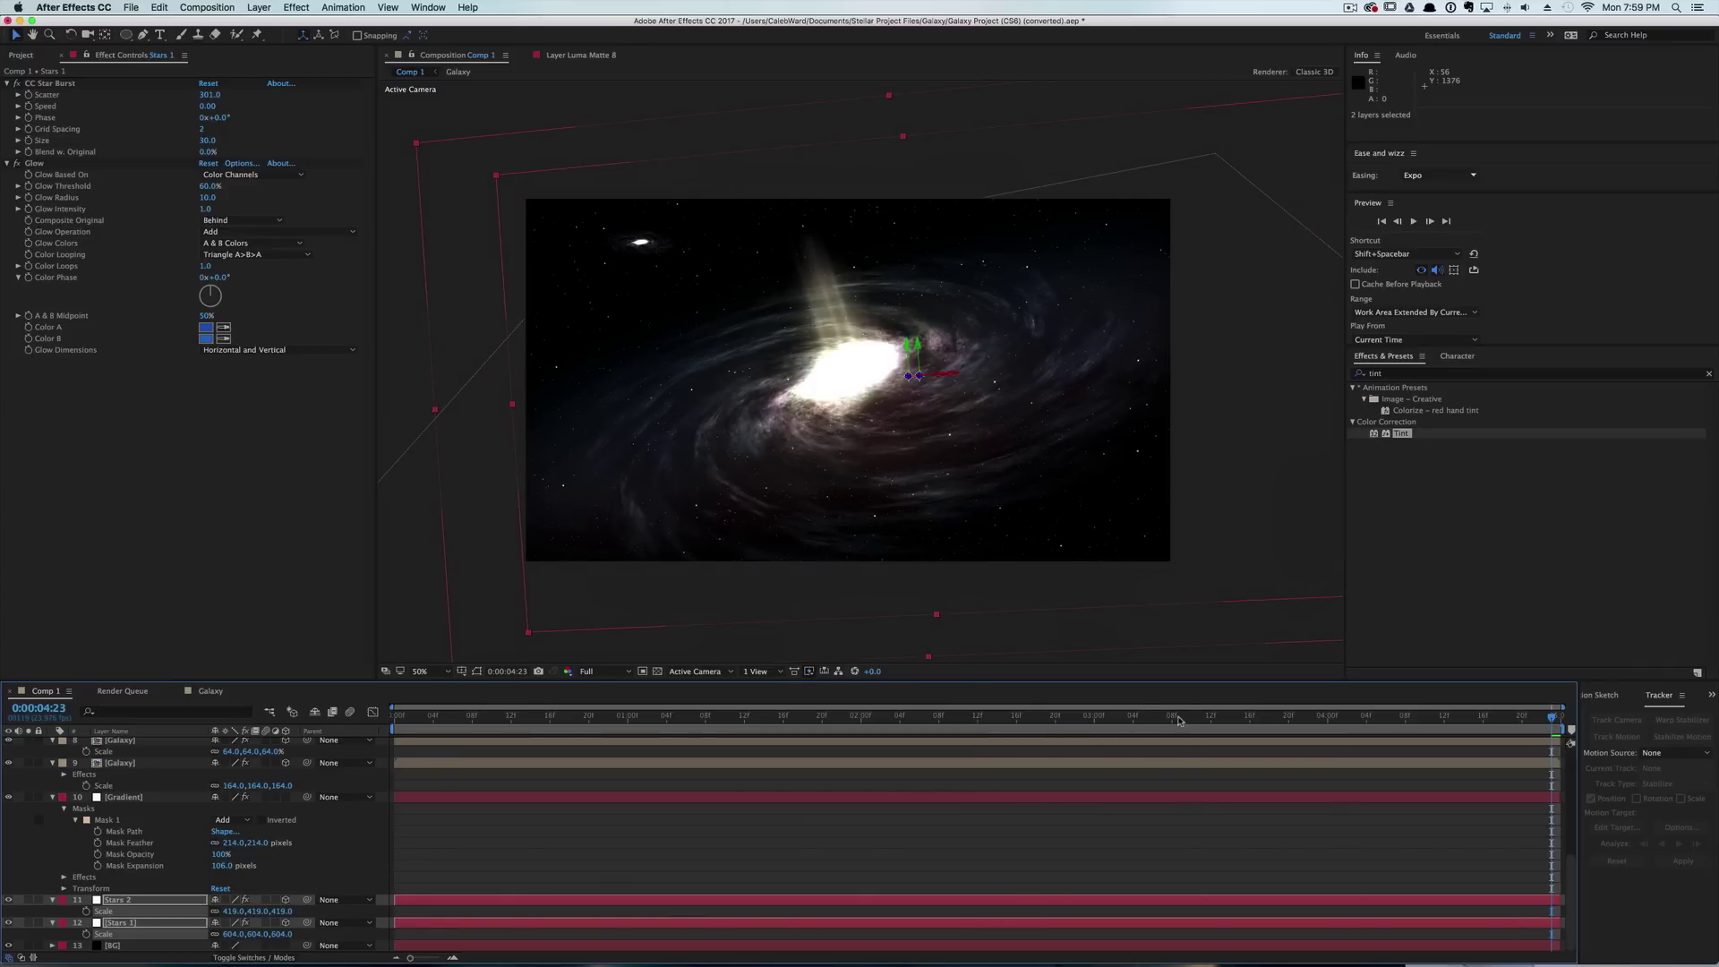
{"action": "left_click_drag", "start_coordinate": [1177, 721], "coordinate": [783, 726]}
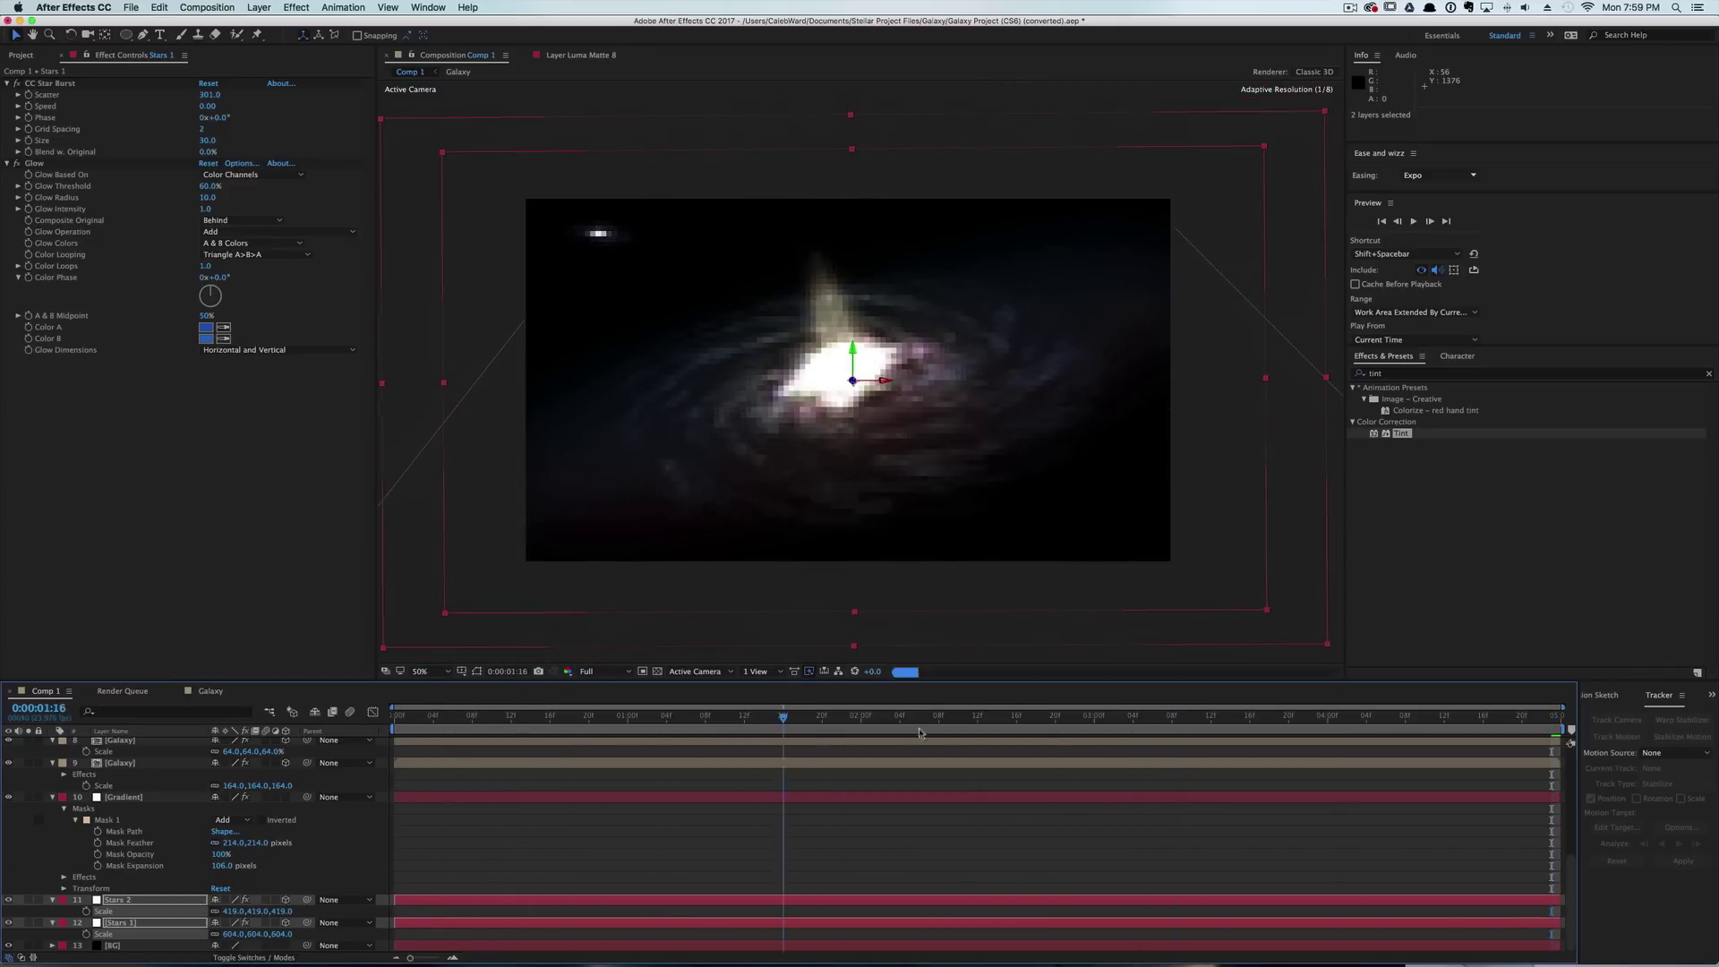
{"action": "left_click_drag", "start_coordinate": [920, 733], "coordinate": [1477, 723]}
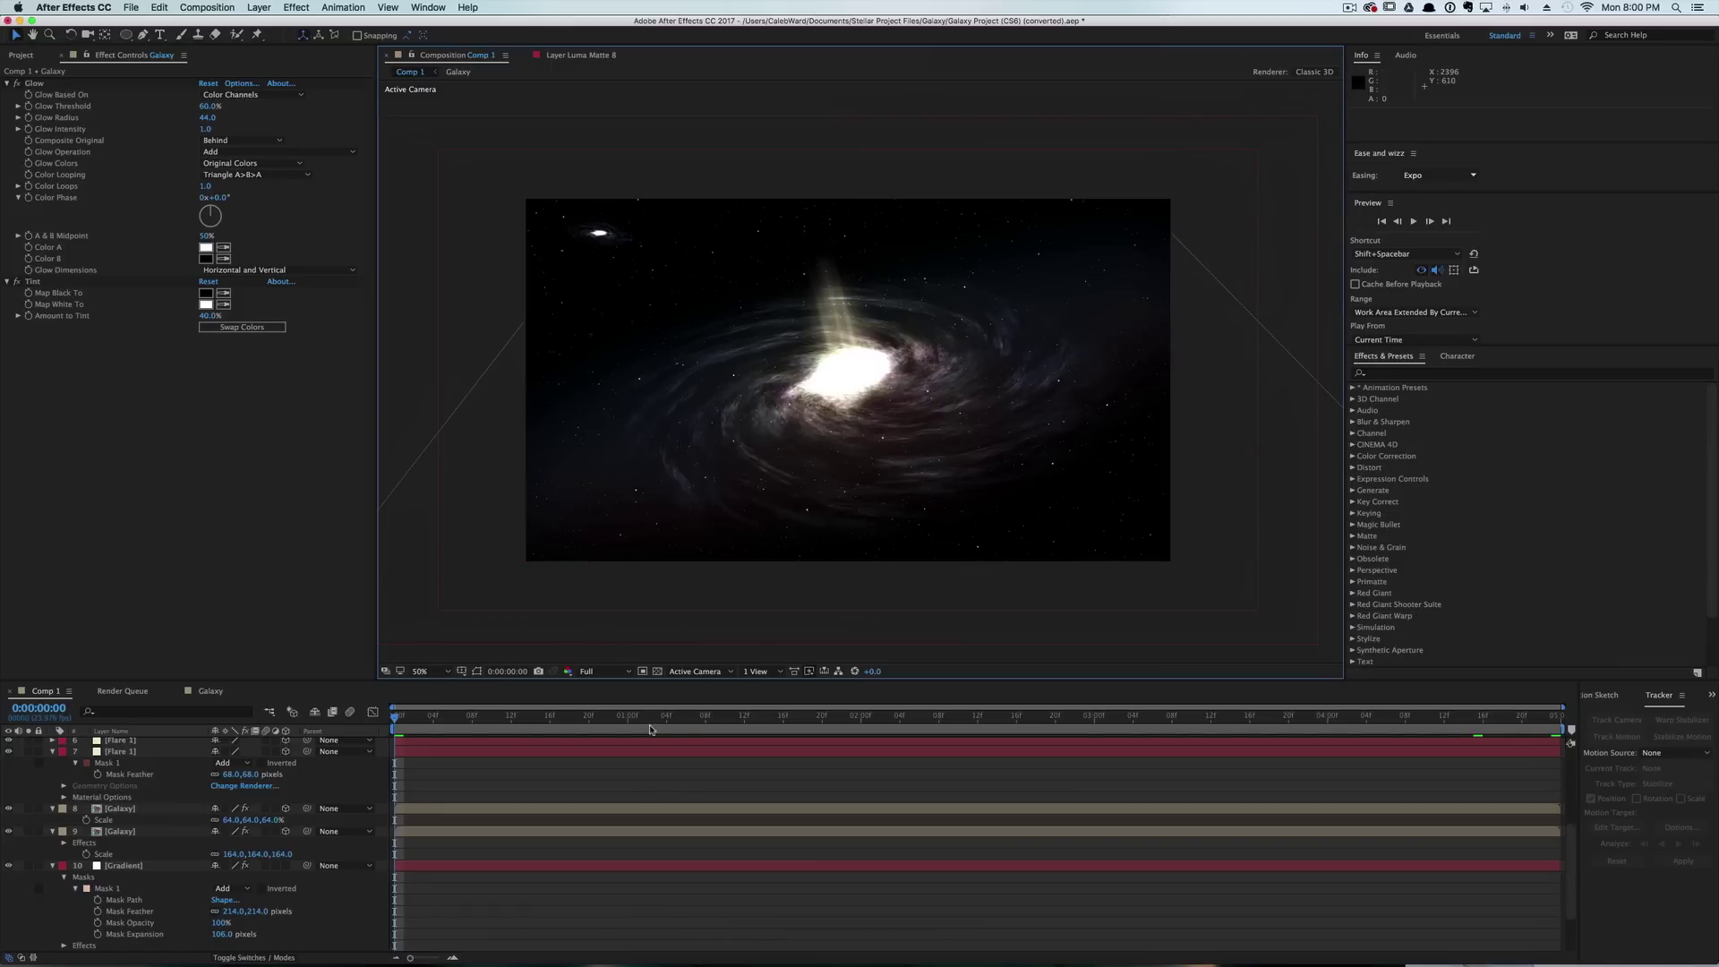
Find the Twirl distort effect and apply it to the main Galaxy layer.
{"action": "left_click_drag", "start_coordinate": [651, 730], "coordinate": [455, 770]}
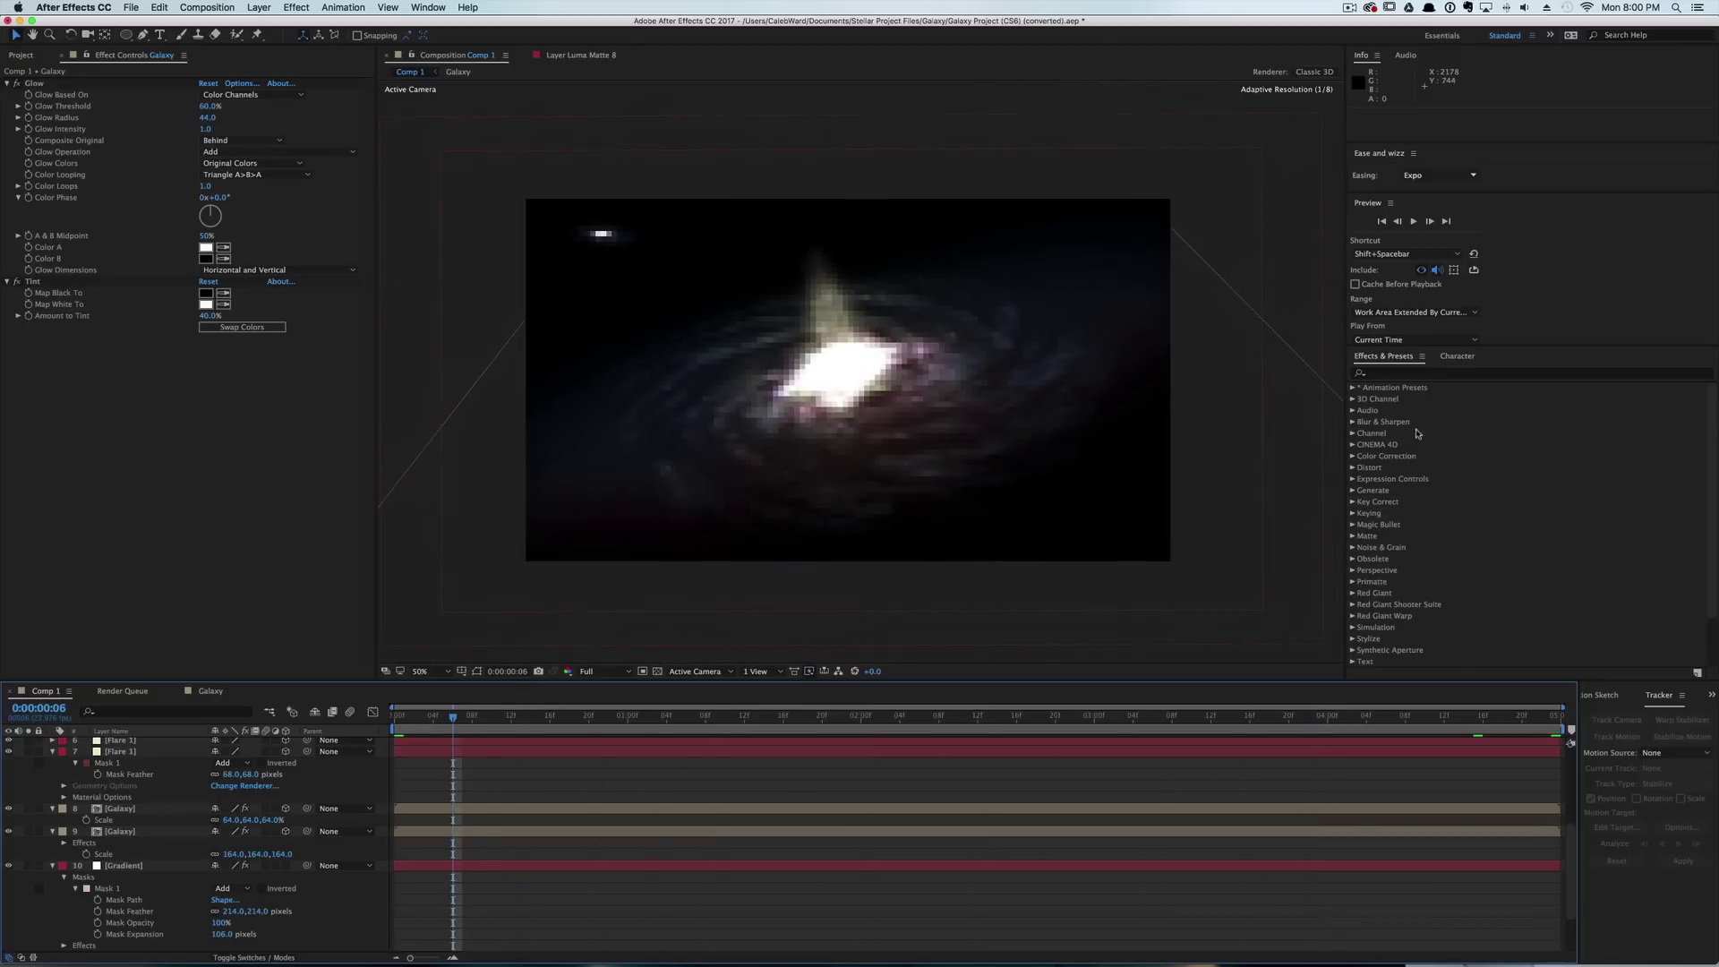
{"action": "left_click", "coordinate": [1438, 374]}
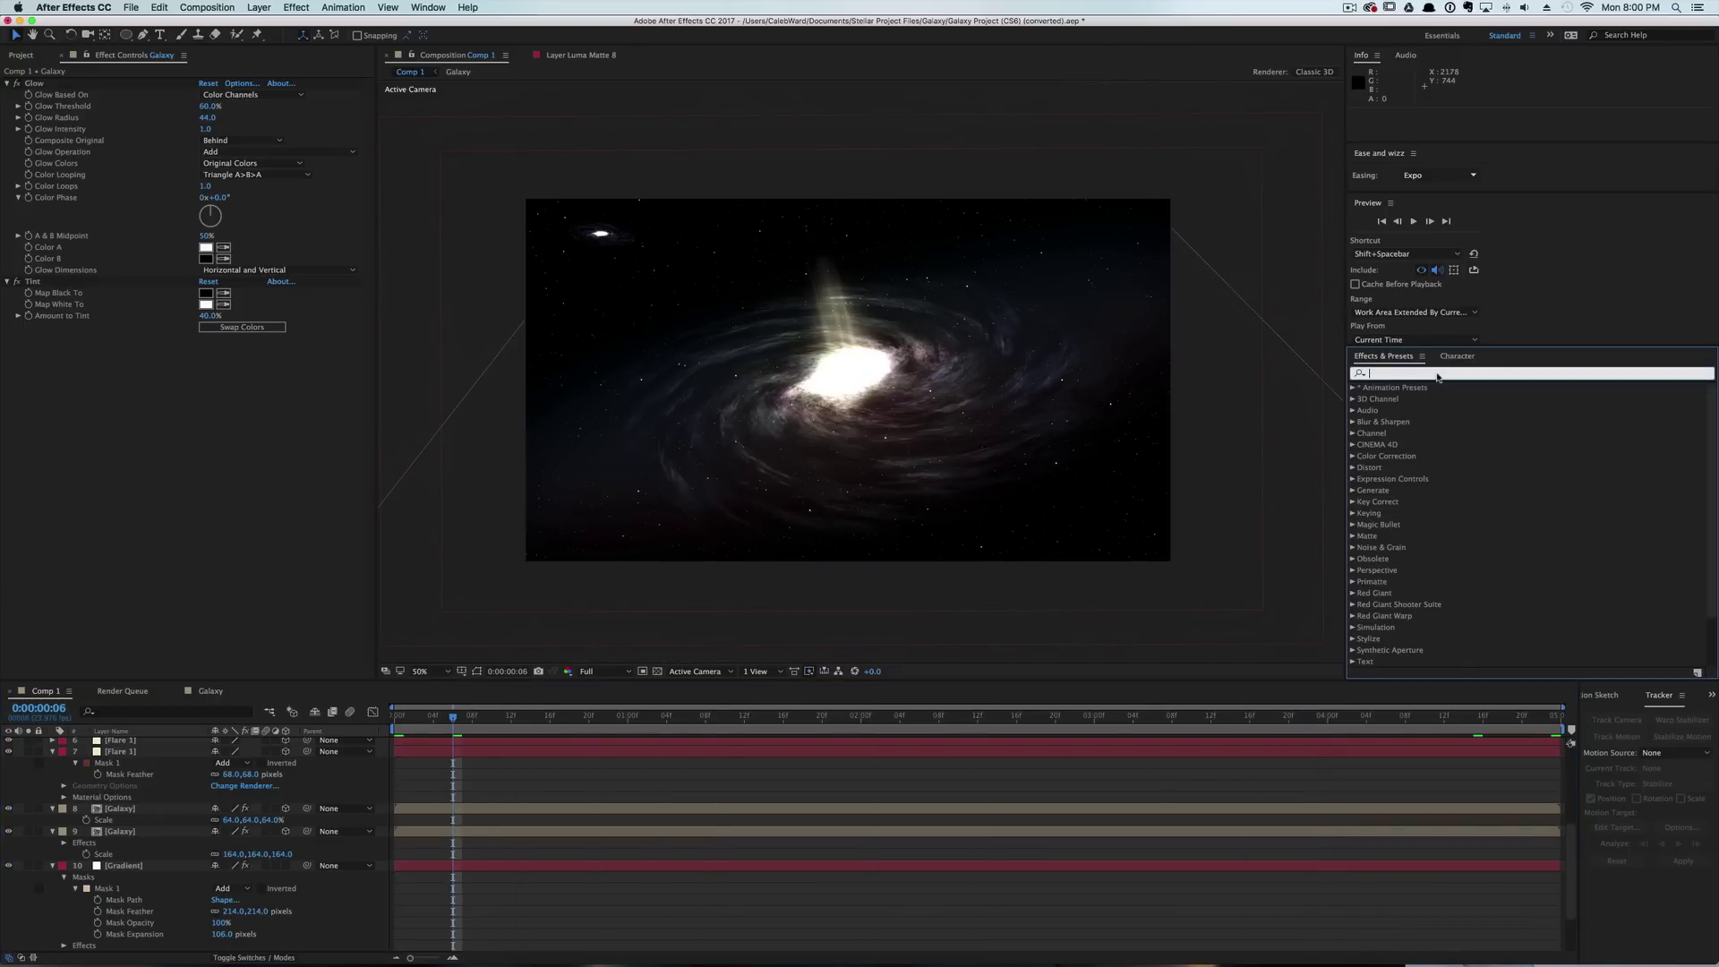
{"action": "type", "text": "twirl"}
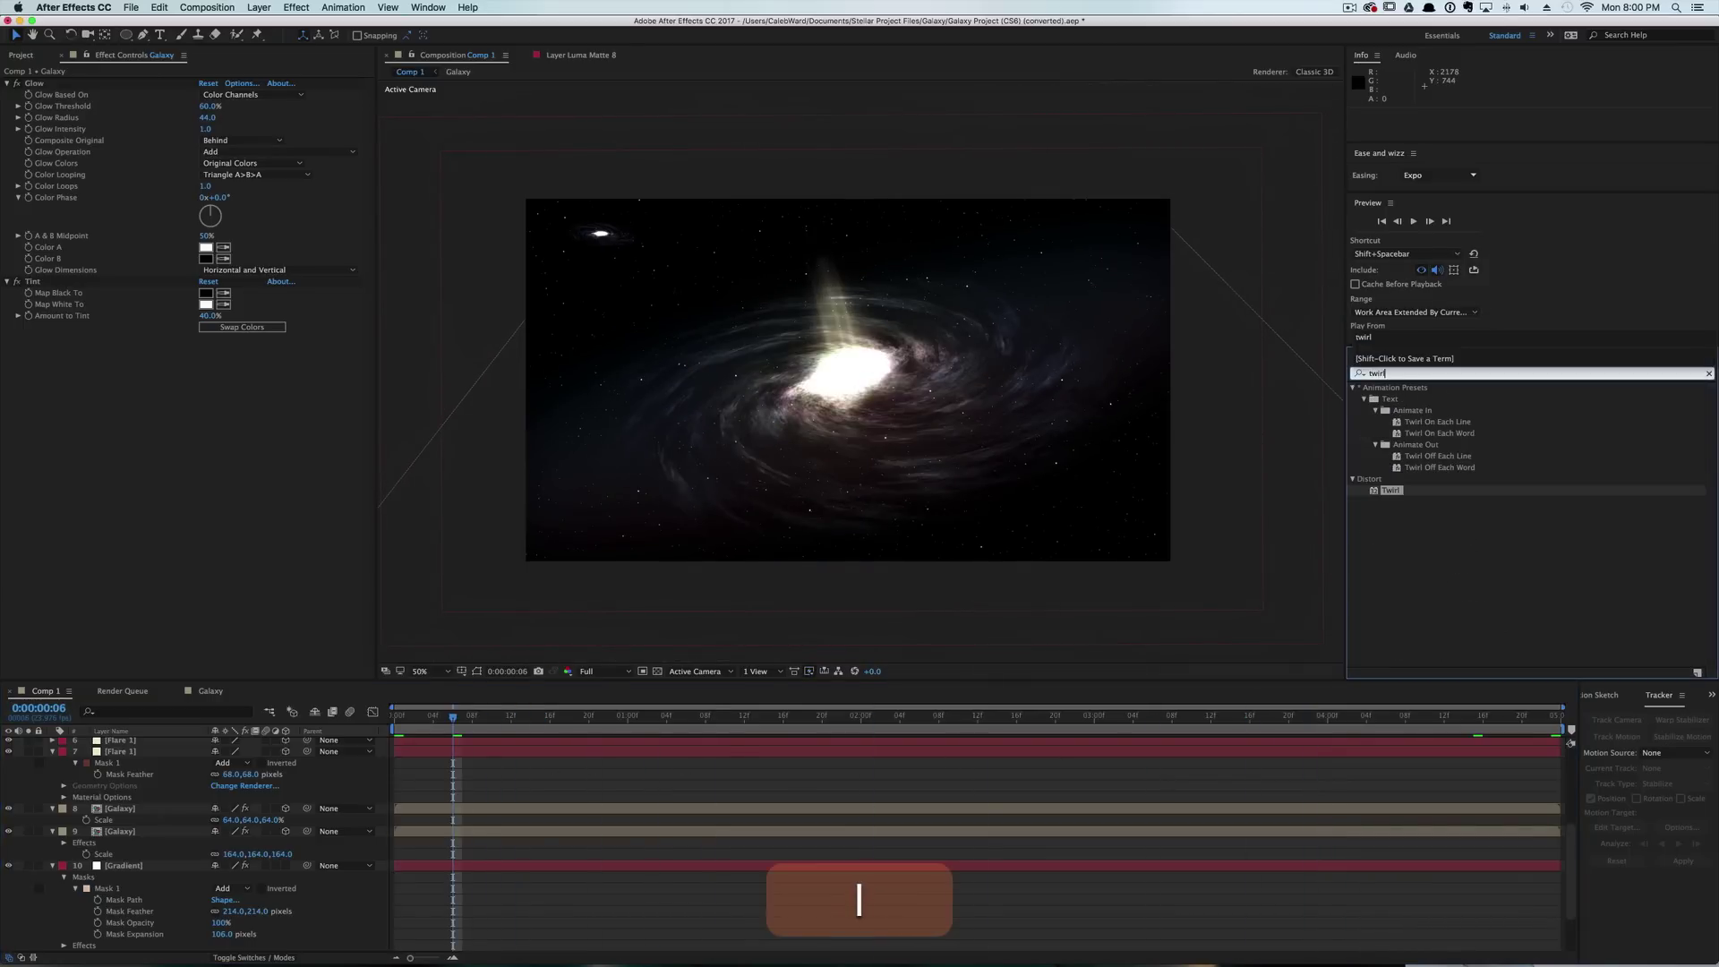
{"action": "left_click_drag", "start_coordinate": [1391, 490], "coordinate": [183, 827]}
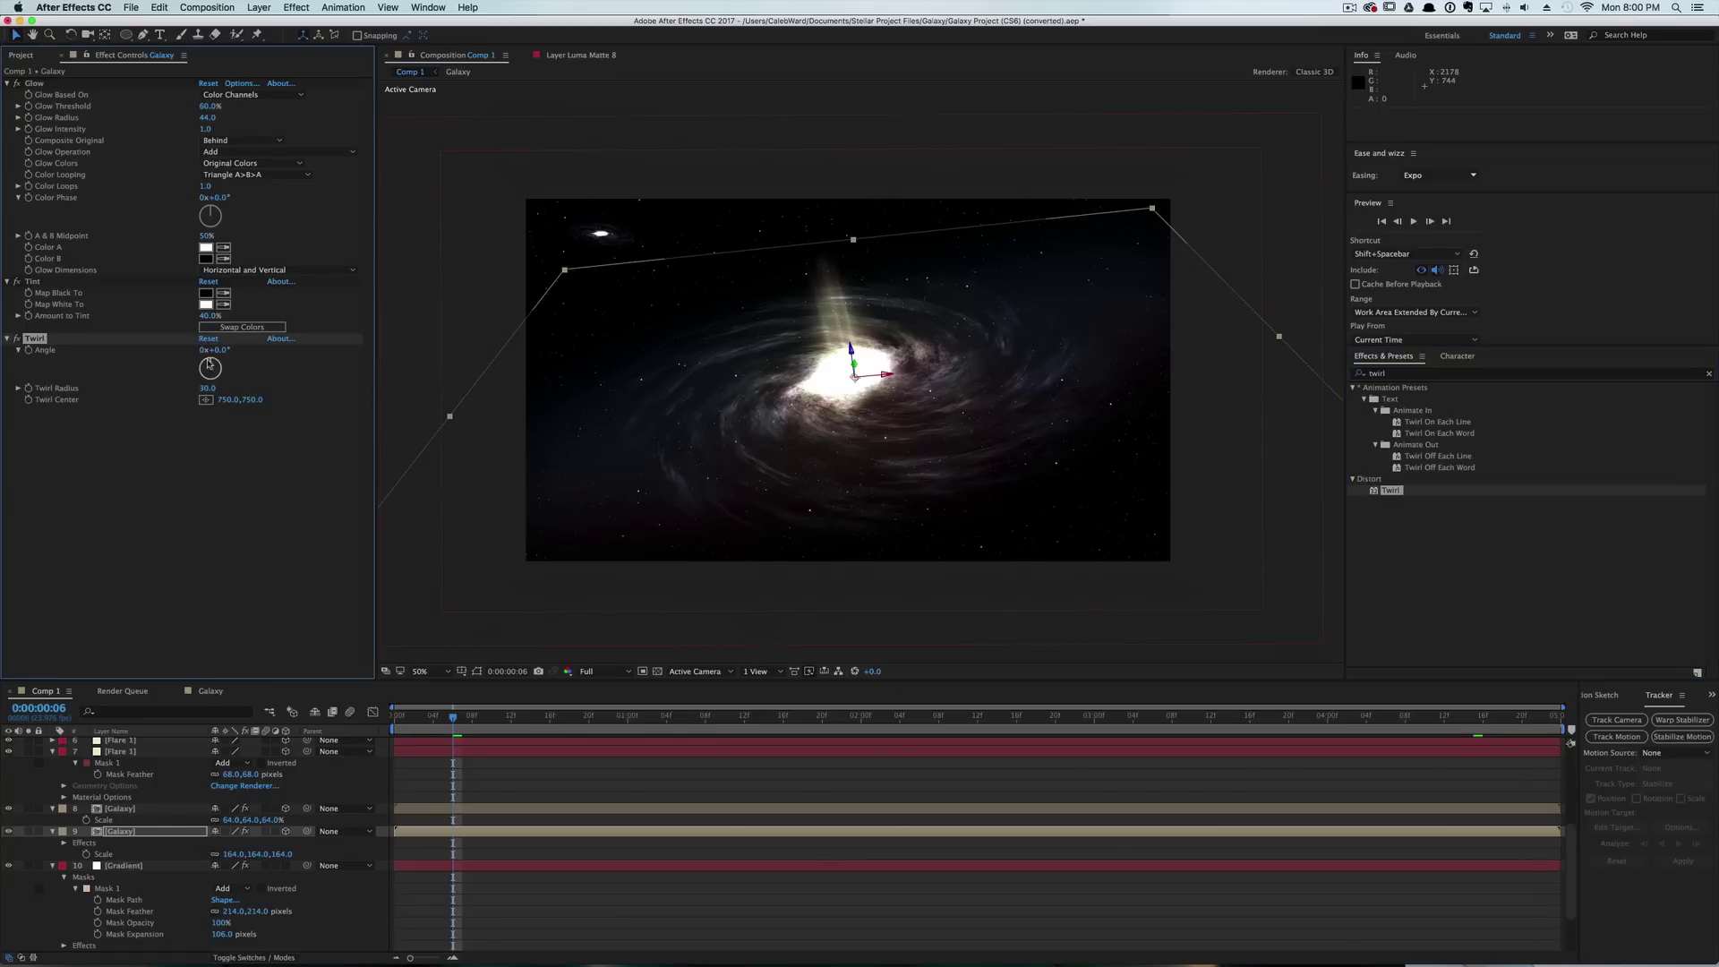
{"action": "left_click_drag", "start_coordinate": [215, 350], "coordinate": [226, 350]}
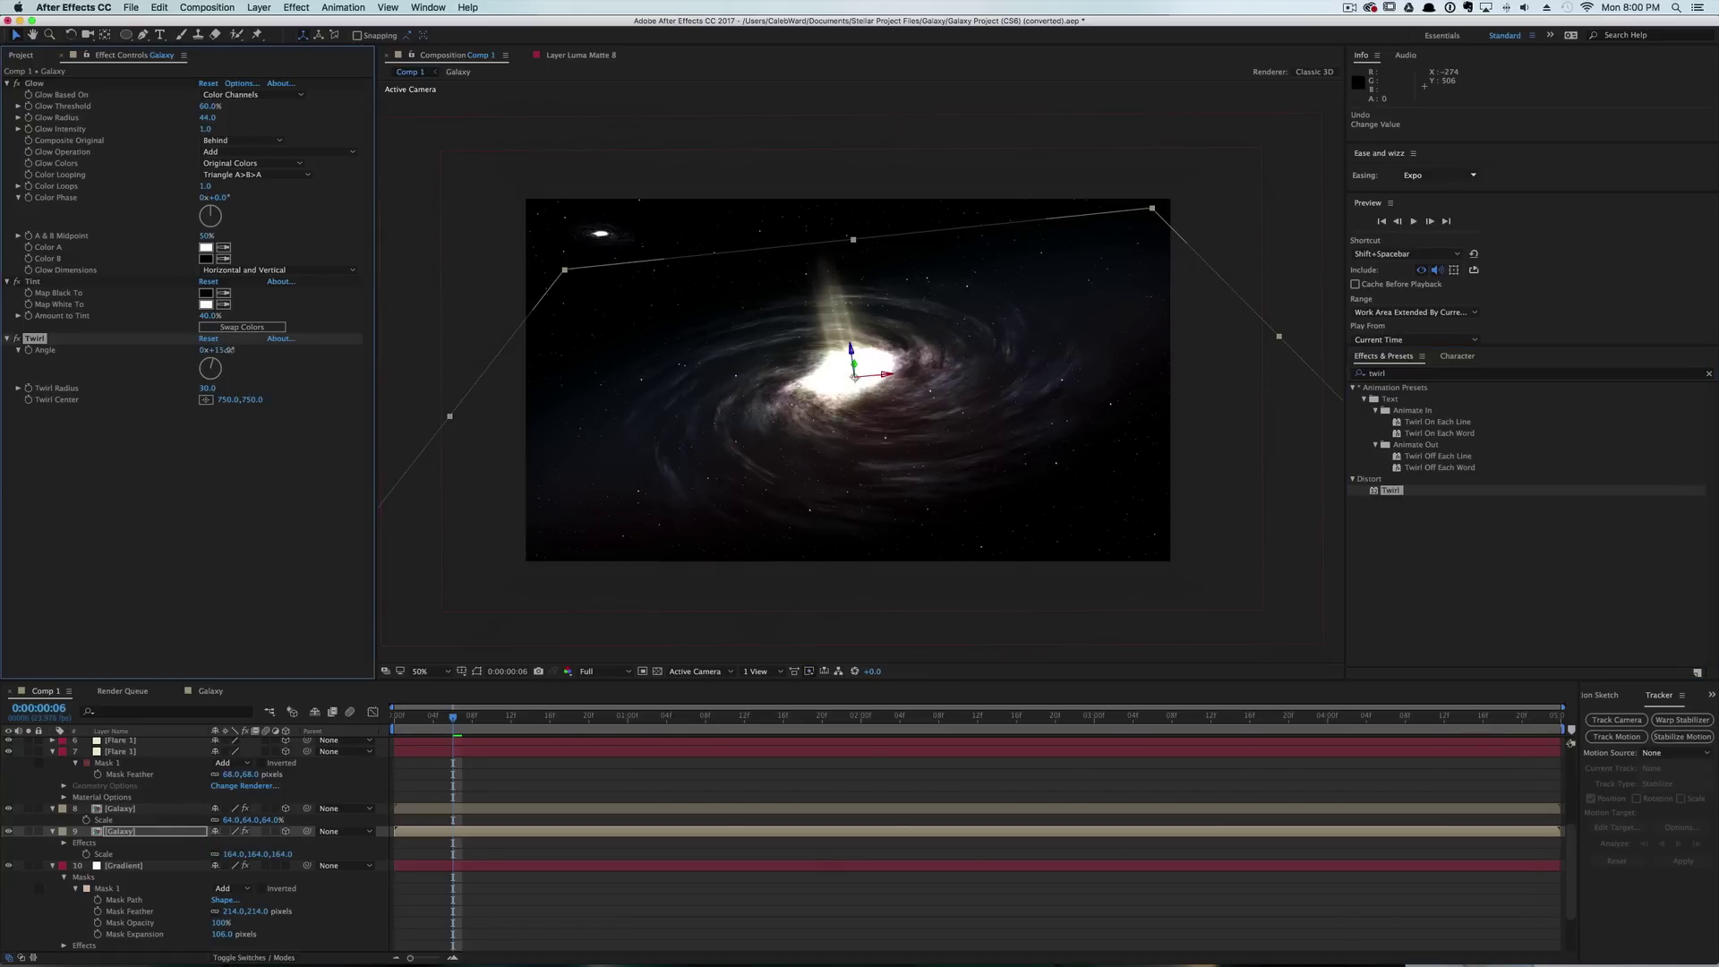
{"action": "left_click_drag", "start_coordinate": [228, 350], "coordinate": [287, 366]}
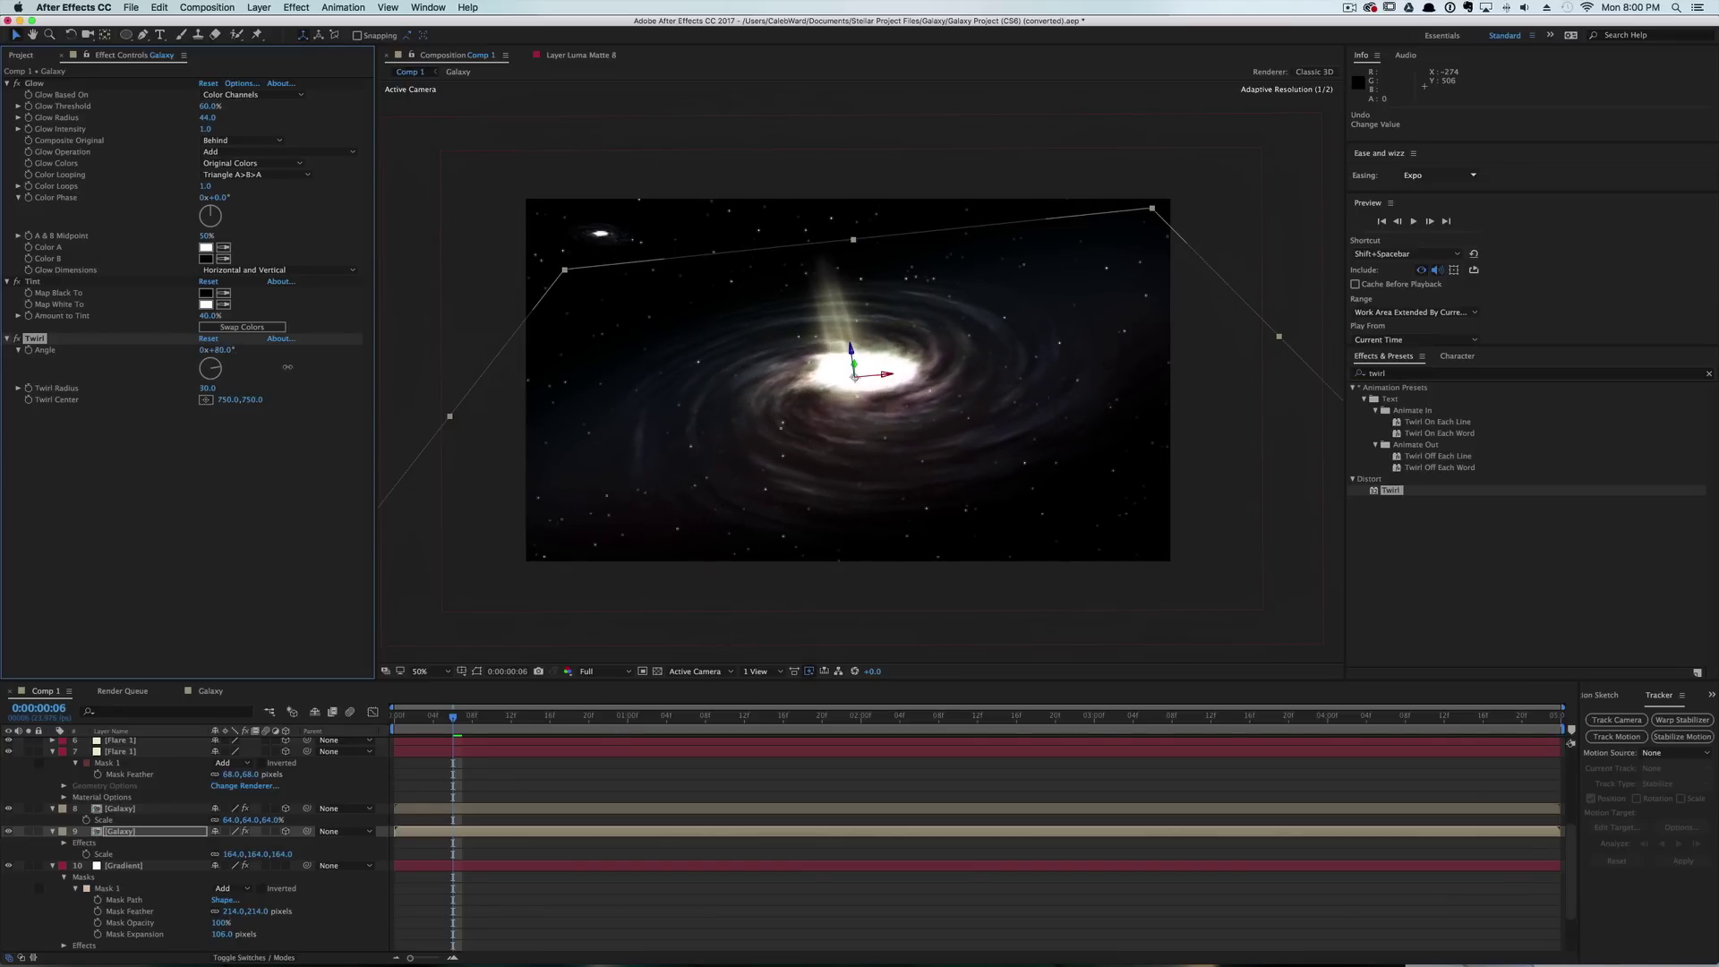
{"action": "key", "text": "super+z"}
{"action": "key", "text": "super+z"}
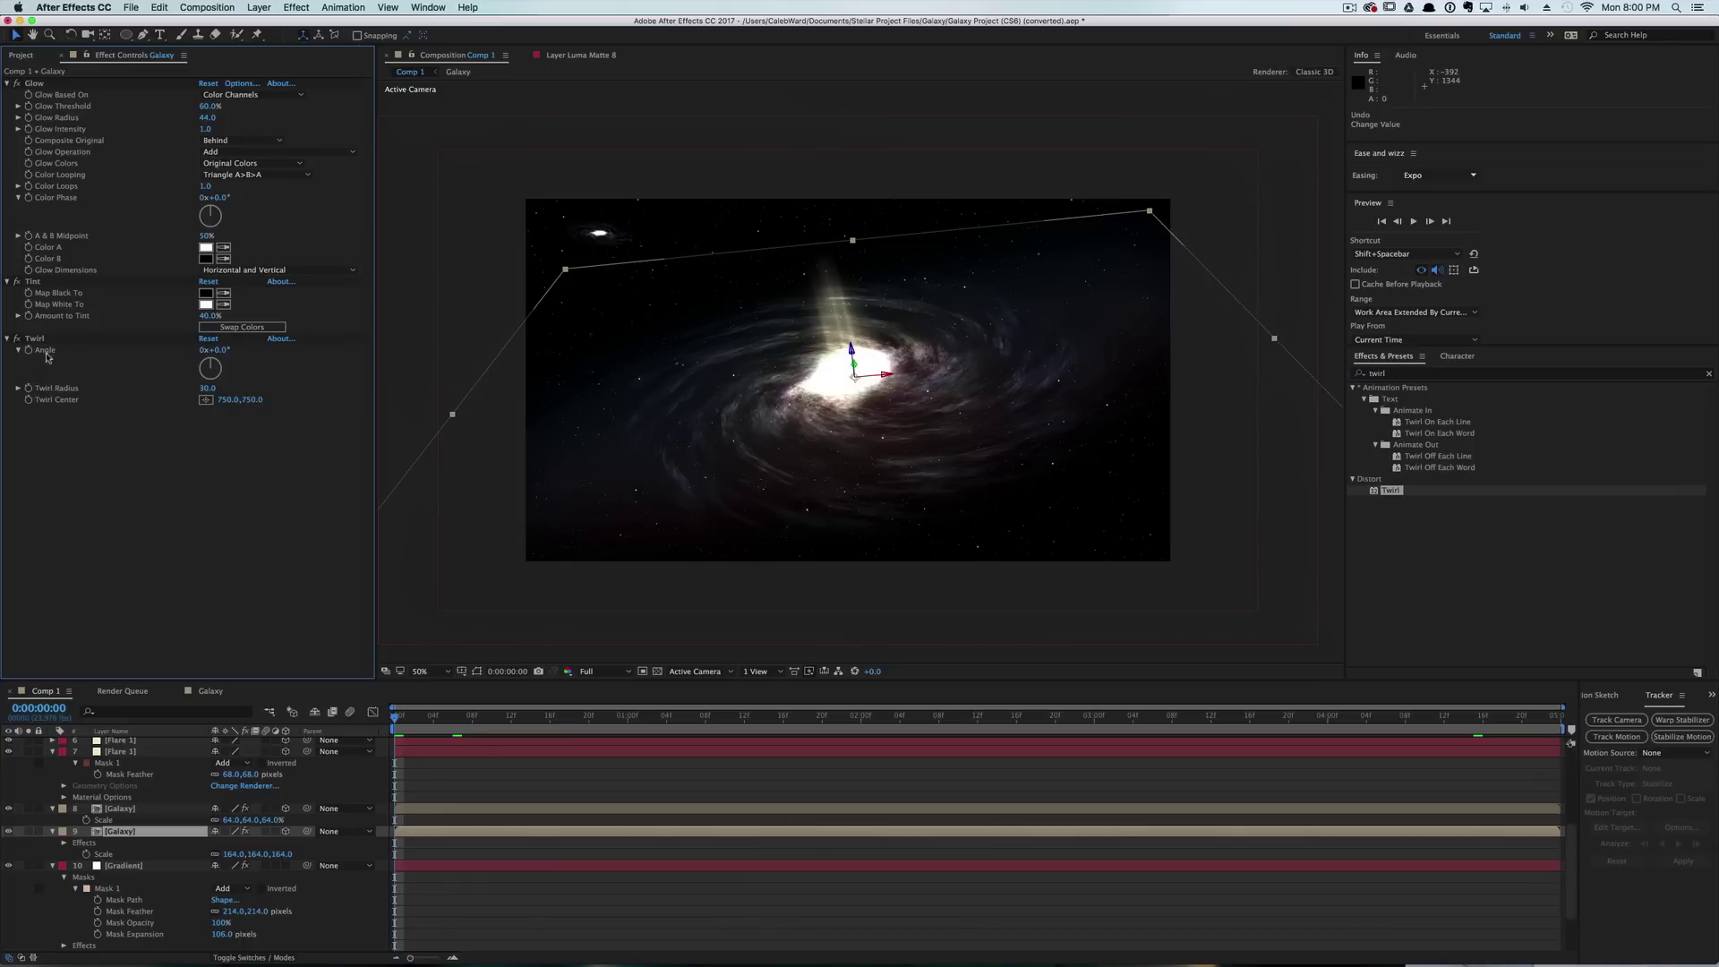
Keyframe the Galaxy layer's Twirl Angle from 0° at 0:00:00:00 to 20° at 0:00:04:23 and preview the animation.
{"action": "left_click", "coordinate": [30, 354]}
{"action": "left_click_drag", "start_coordinate": [397, 717], "coordinate": [1553, 718]}
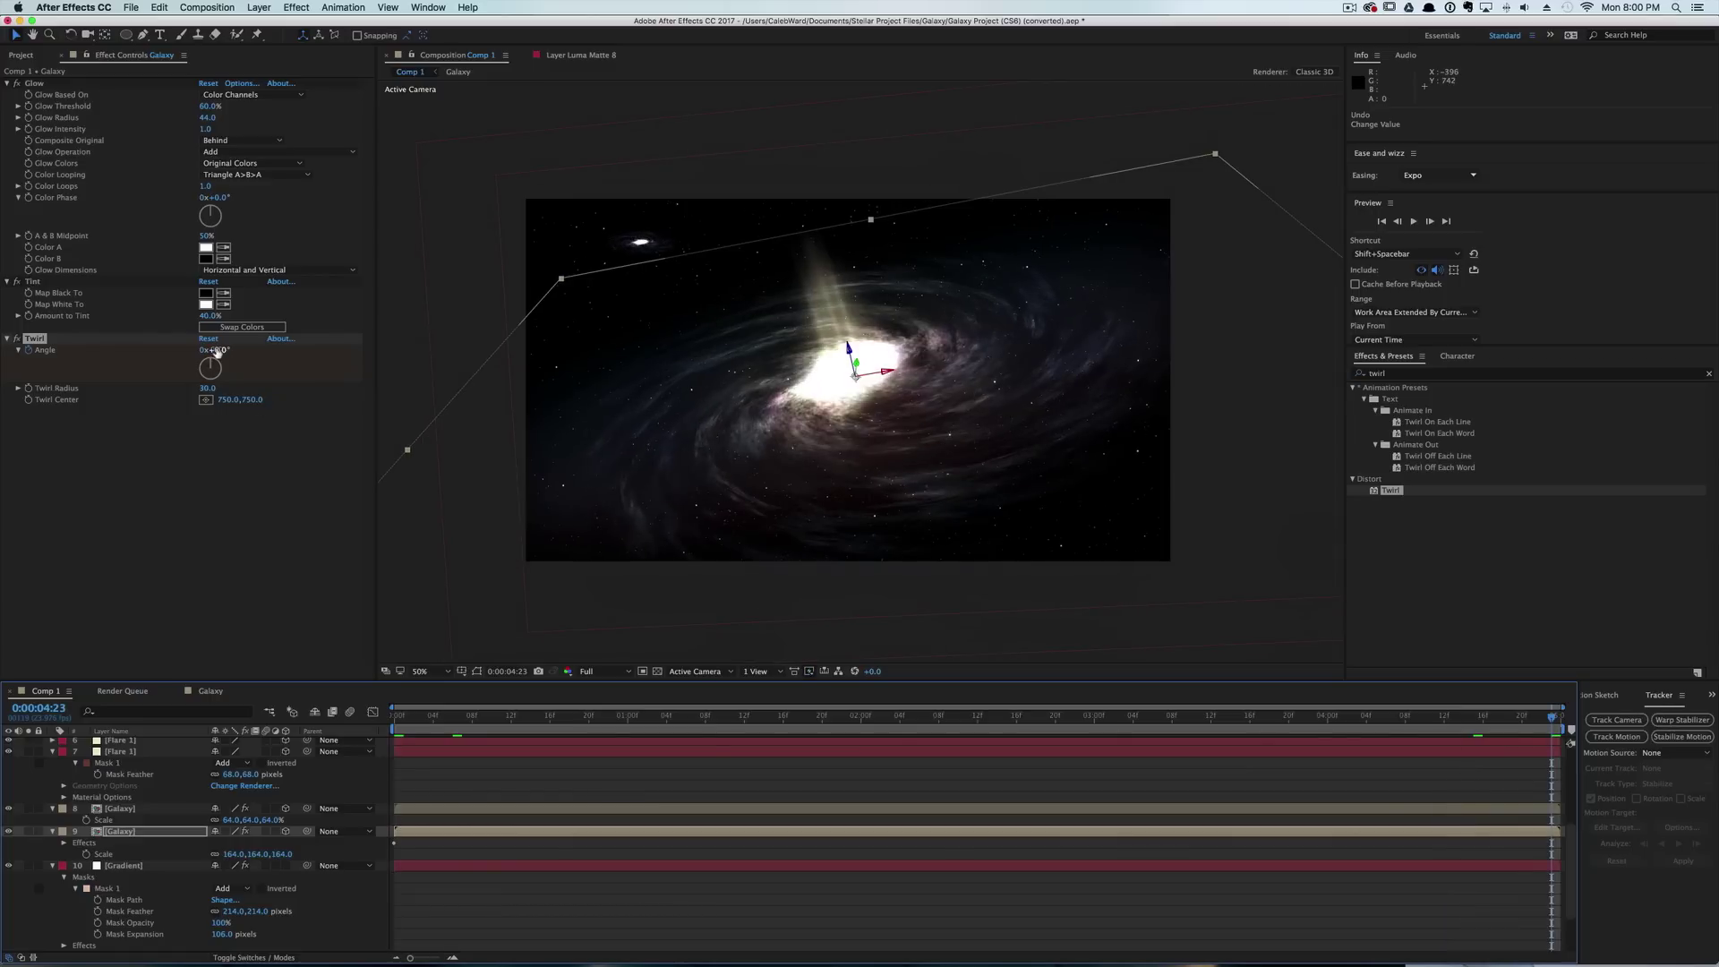
{"action": "left_click_drag", "start_coordinate": [212, 350], "coordinate": [237, 351]}
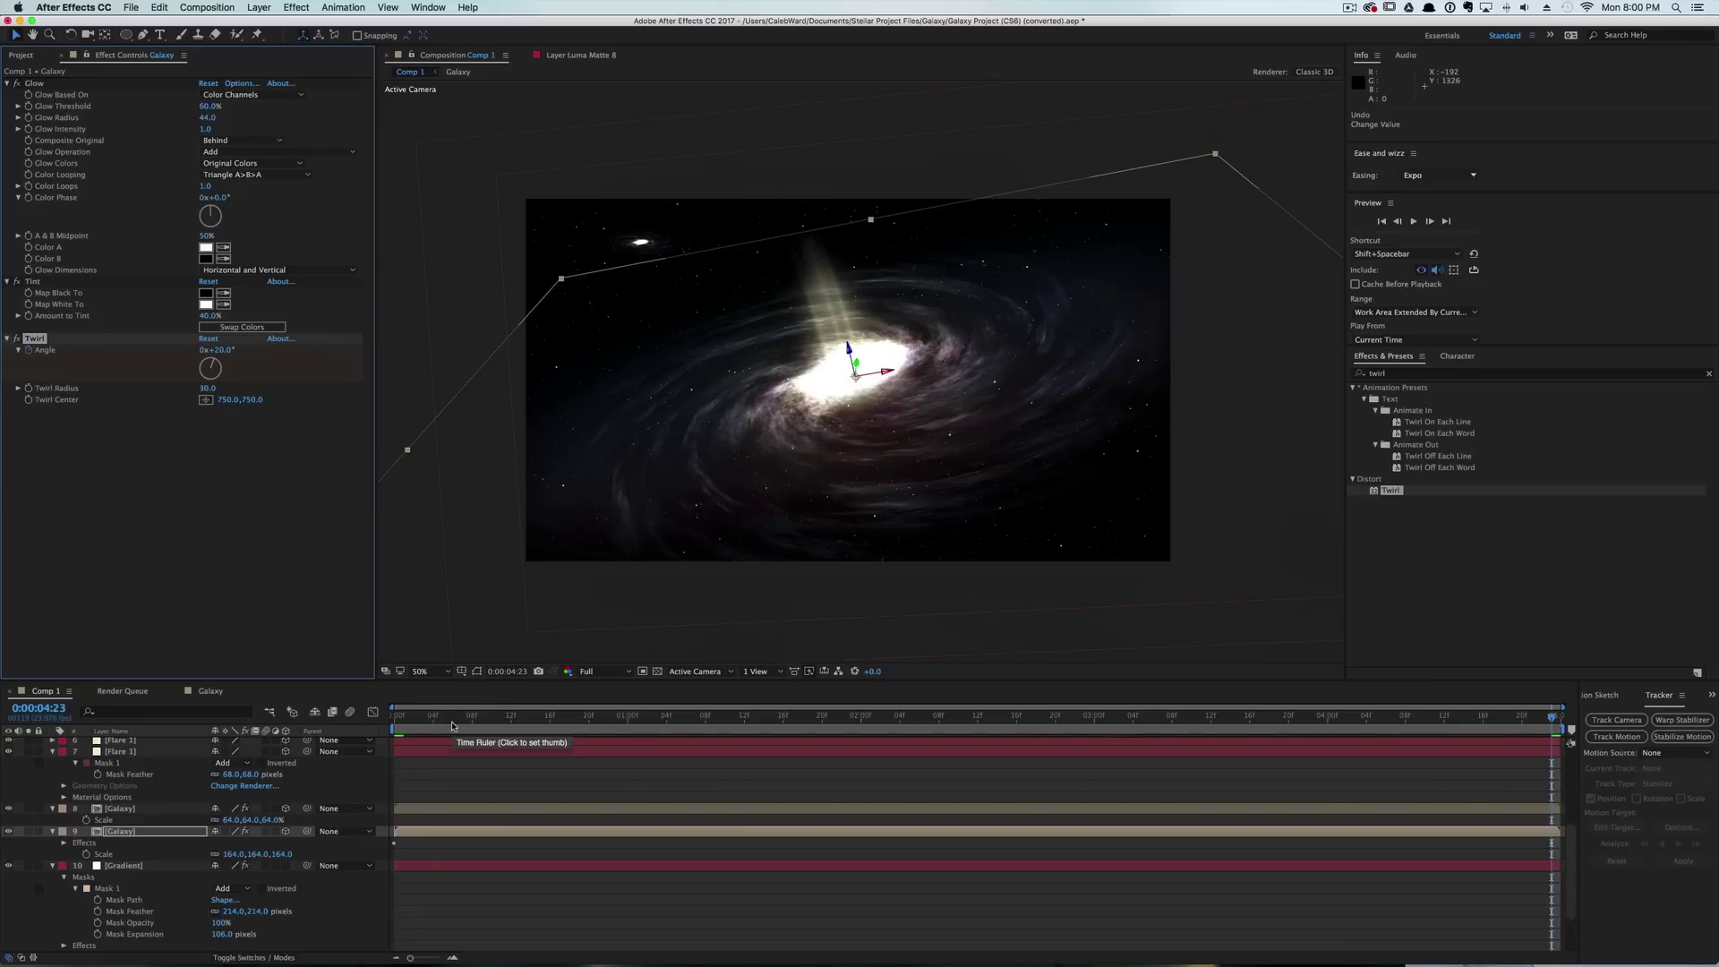
{"action": "key", "text": "space"}
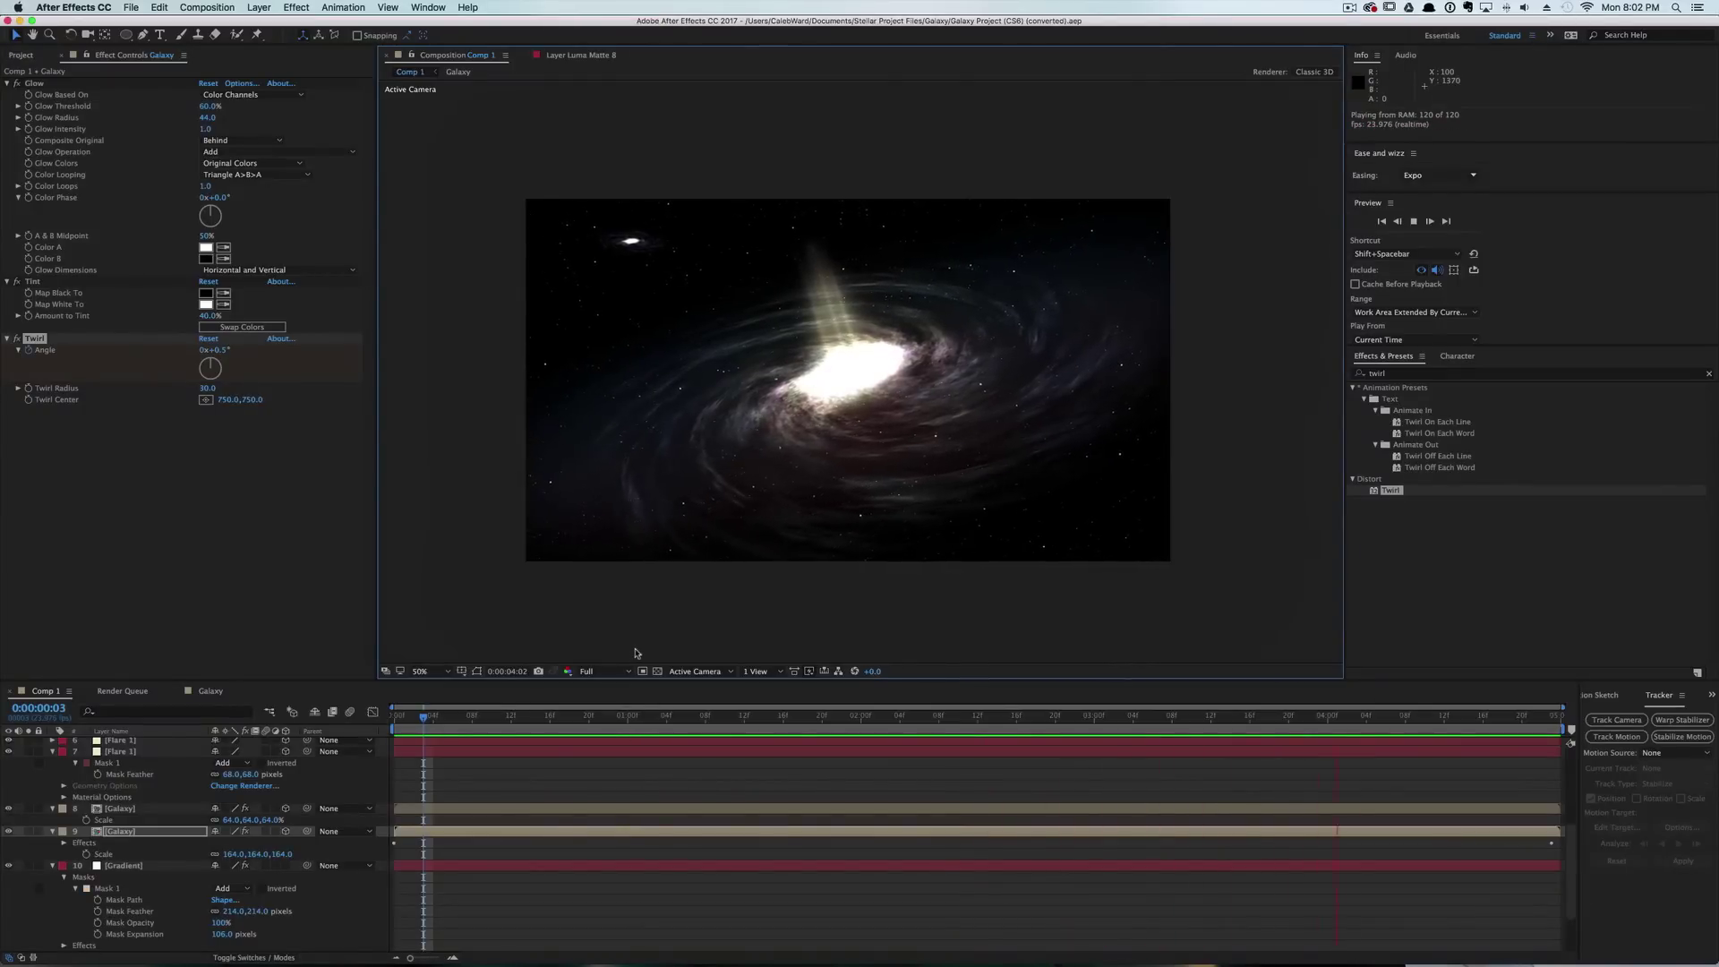
{"action": "key", "text": "space"}
Display the Gradient layer's mask outline and widen the mask by moving its lower-right and upper points outward from the galaxy.
{"action": "scroll", "coordinate": [229, 775], "scroll_direction": "up", "scroll_amount": 4}
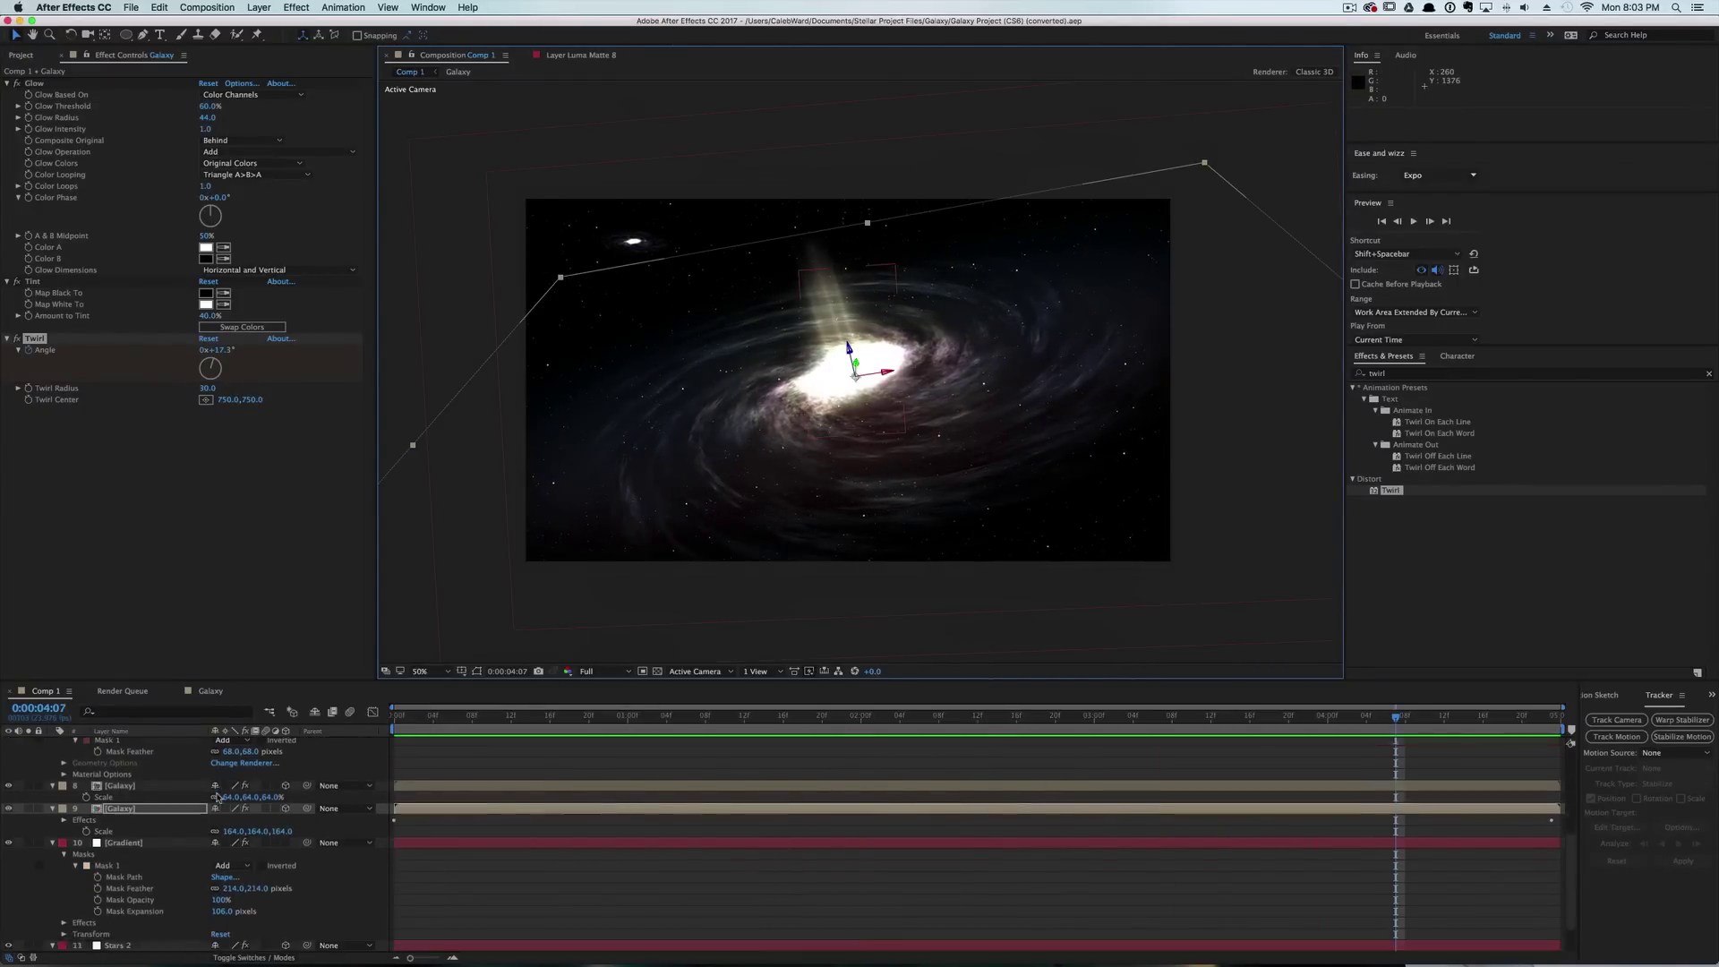
{"action": "scroll", "coordinate": [230, 775], "scroll_direction": "down", "scroll_amount": 3}
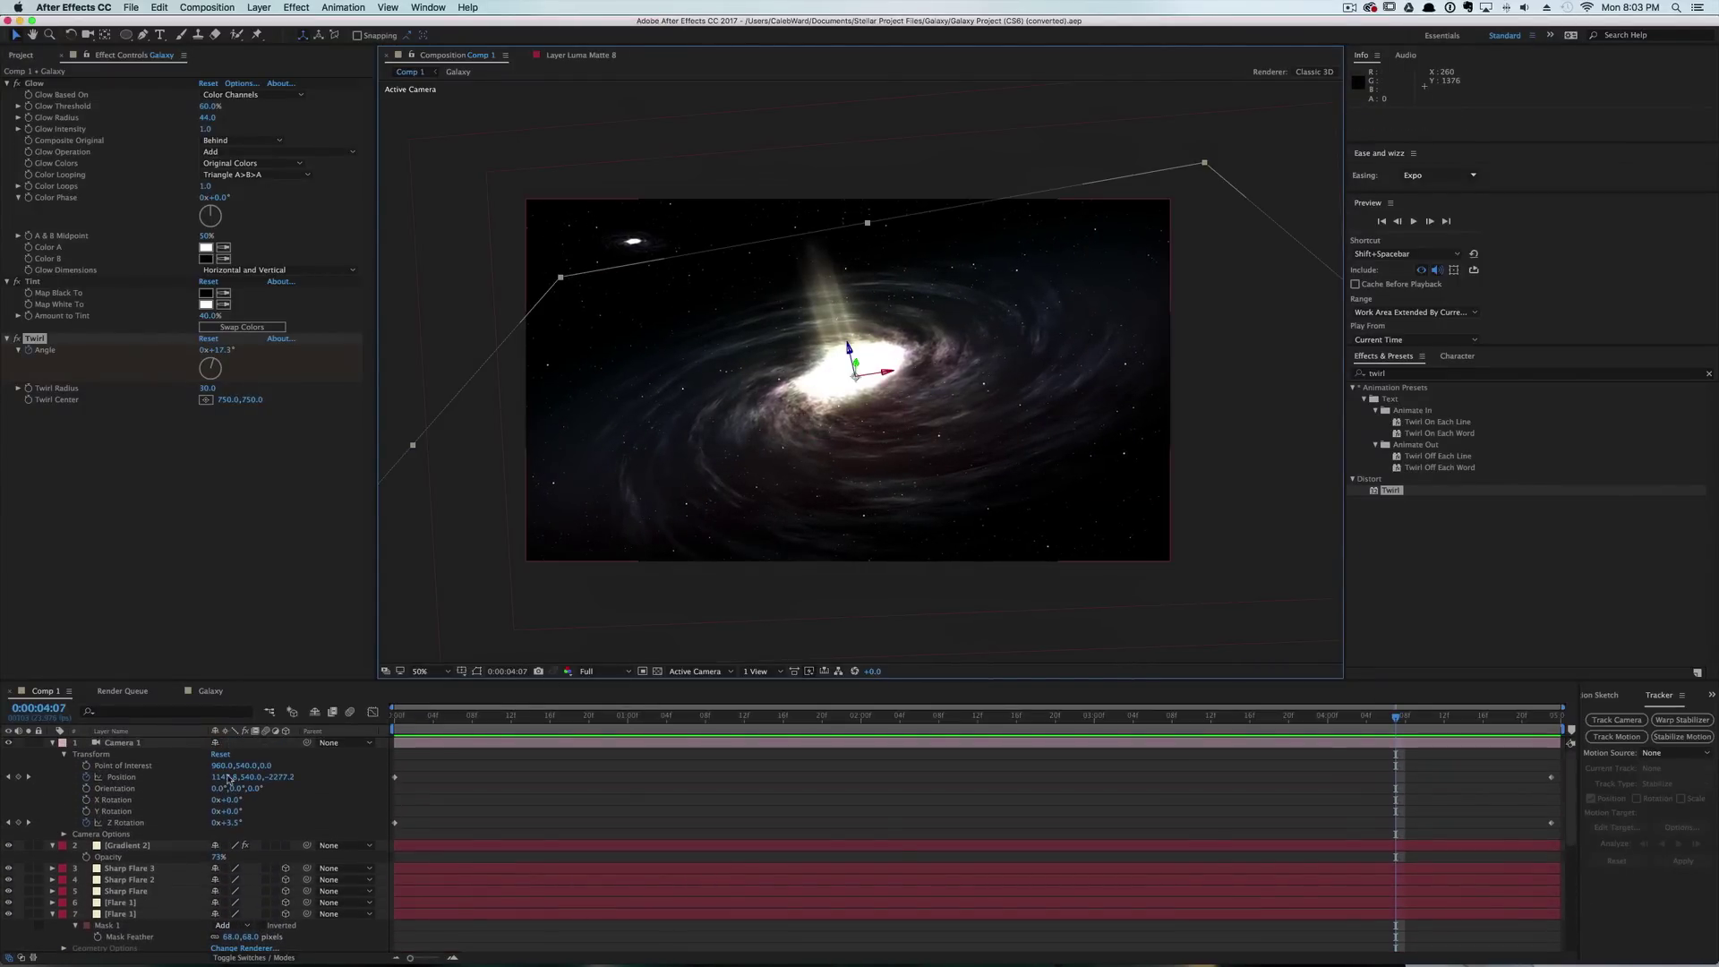
{"action": "scroll", "coordinate": [190, 840], "scroll_direction": "down", "scroll_amount": 2}
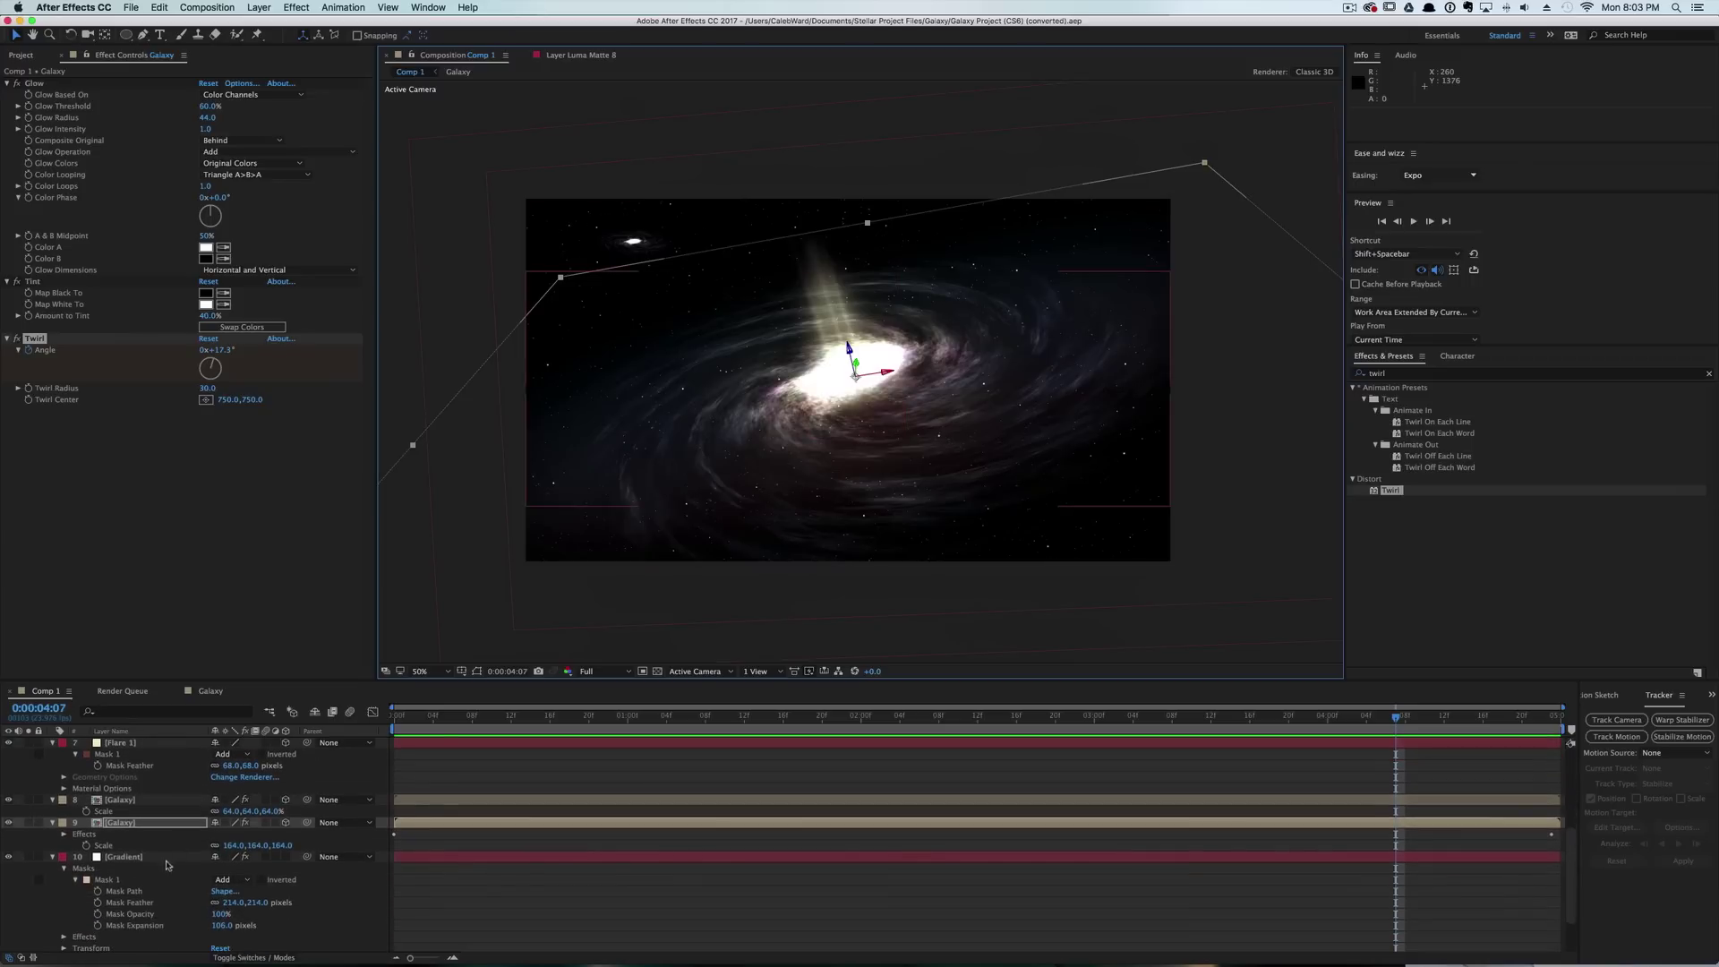
{"action": "left_click", "coordinate": [170, 859]}
{"action": "key", "text": "f"}
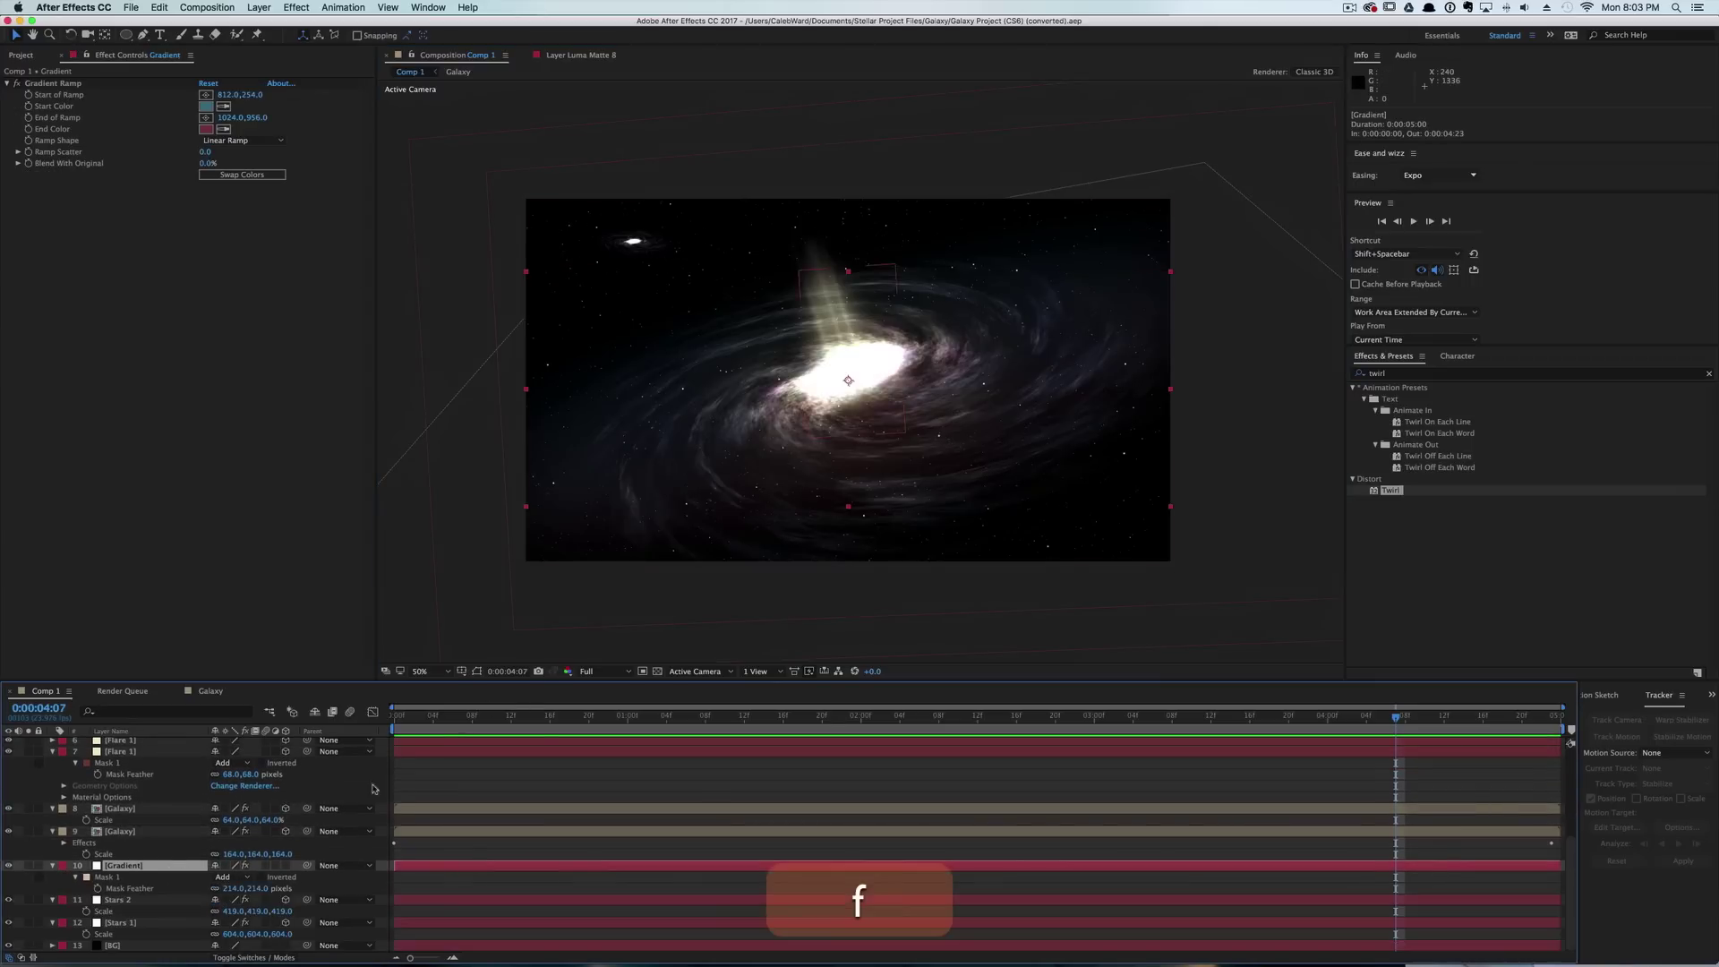
{"action": "left_click", "coordinate": [477, 673]}
{"action": "key", "text": "v"}
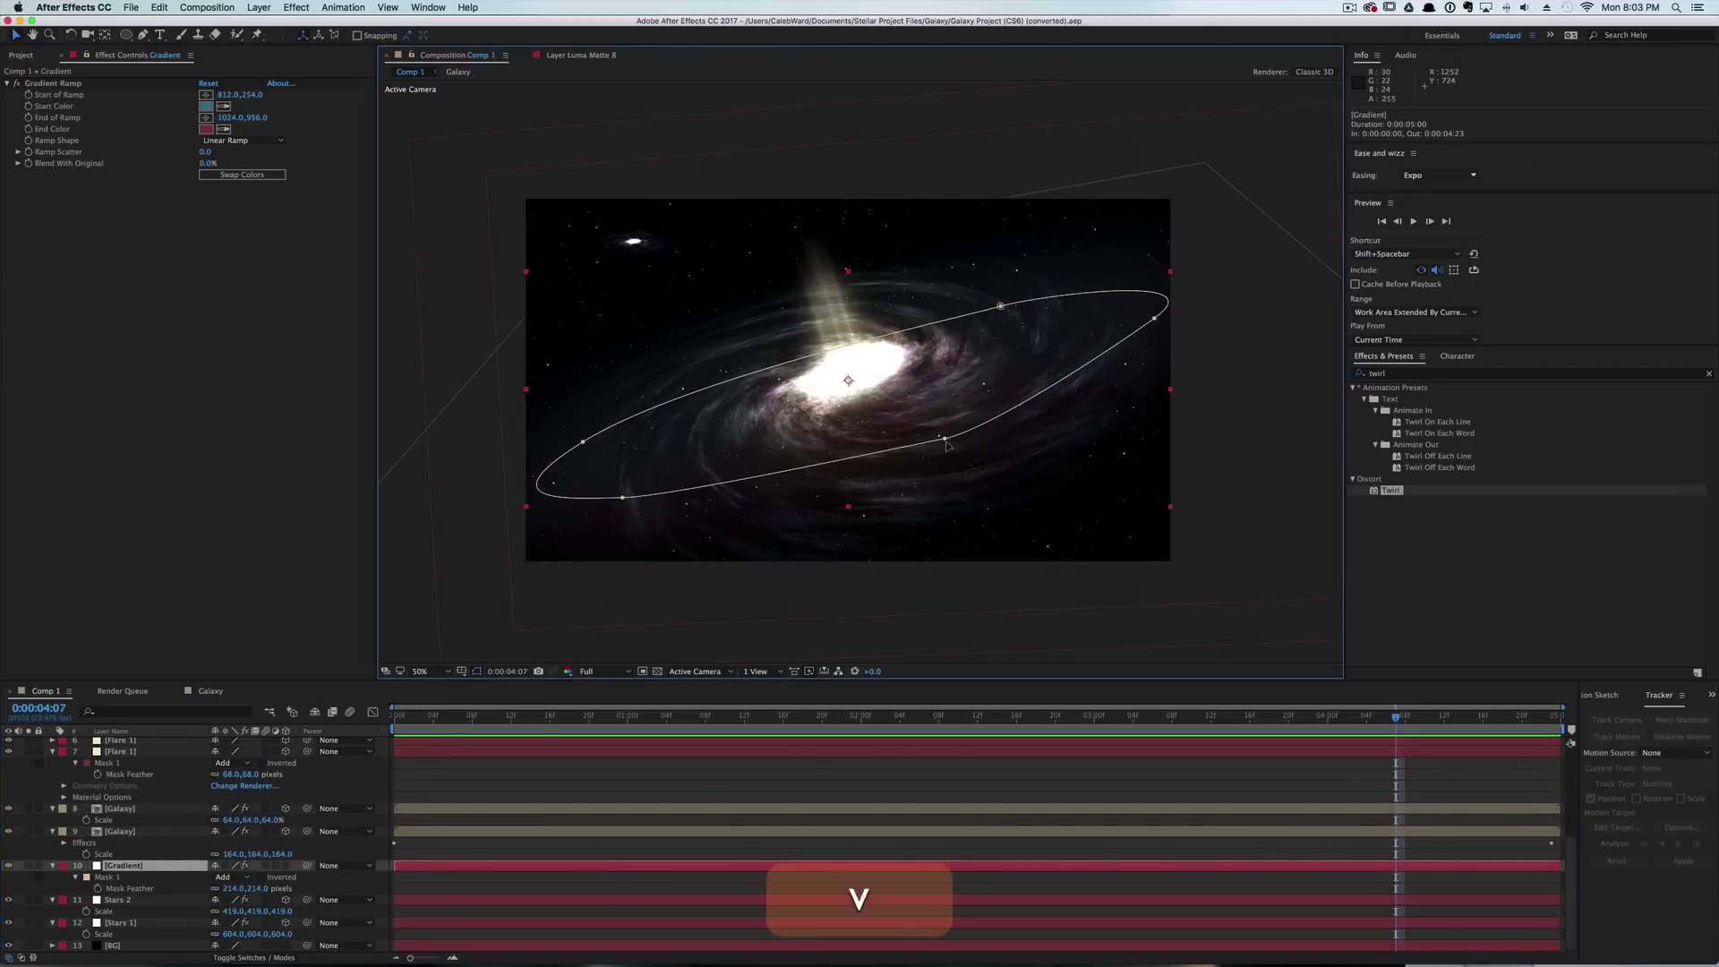
{"action": "left_click_drag", "start_coordinate": [946, 440], "coordinate": [1013, 456]}
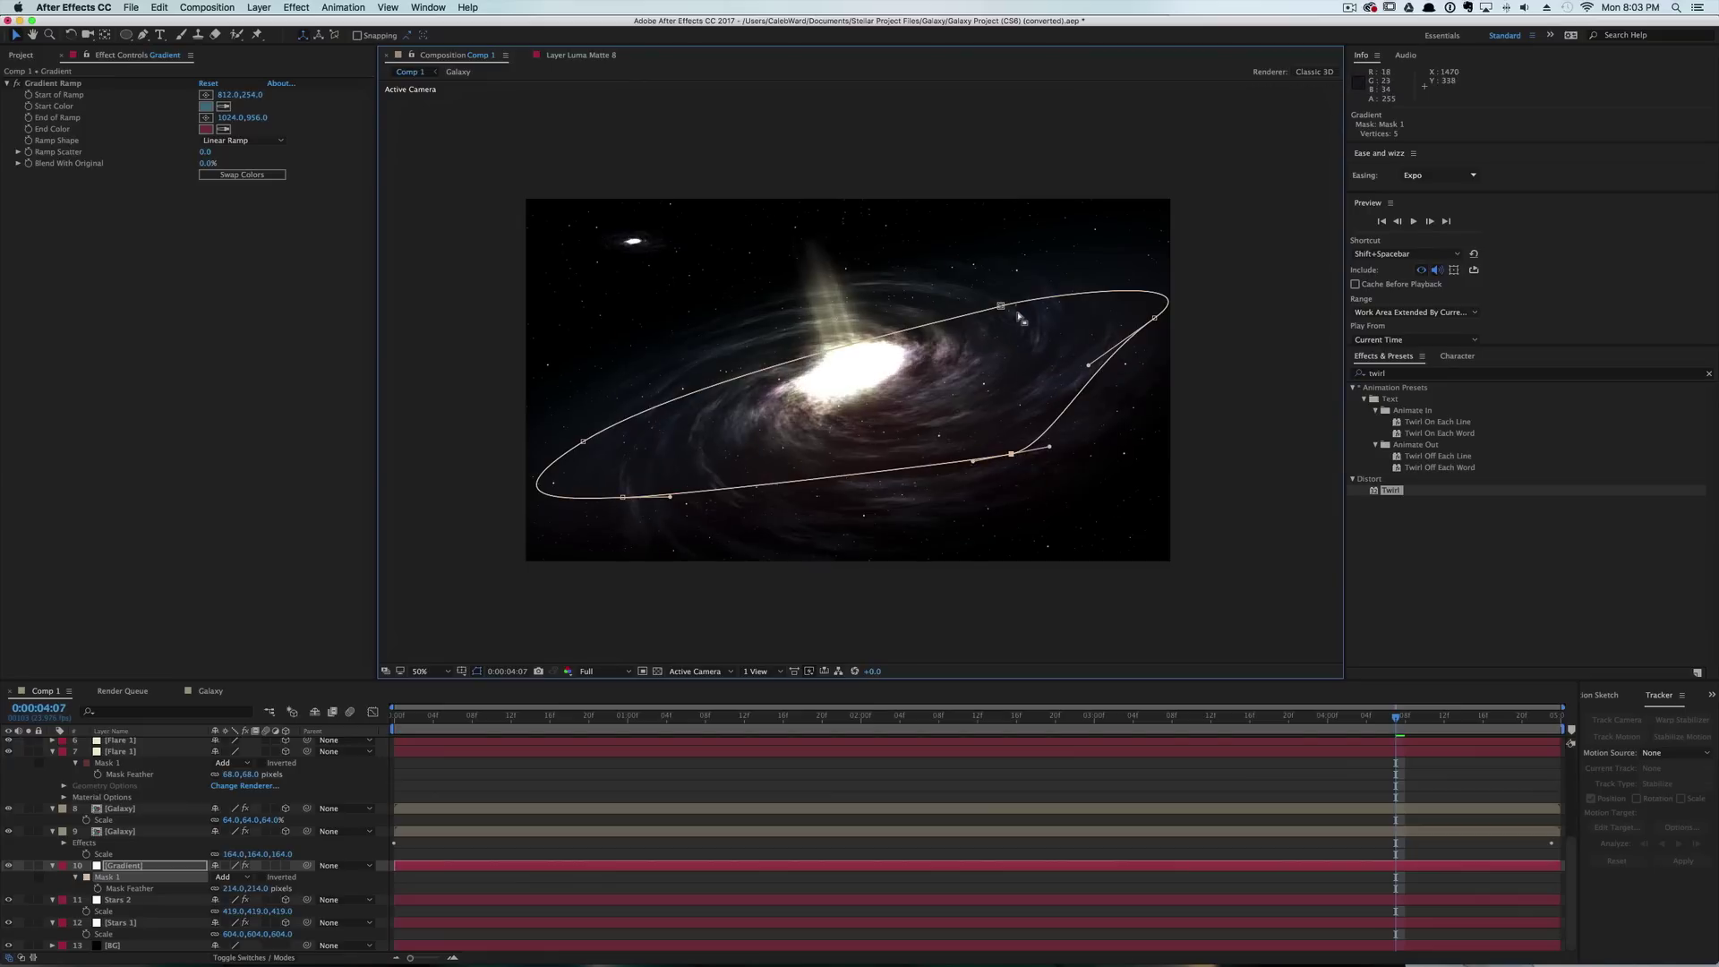
{"action": "left_click_drag", "start_coordinate": [1003, 310], "coordinate": [982, 274]}
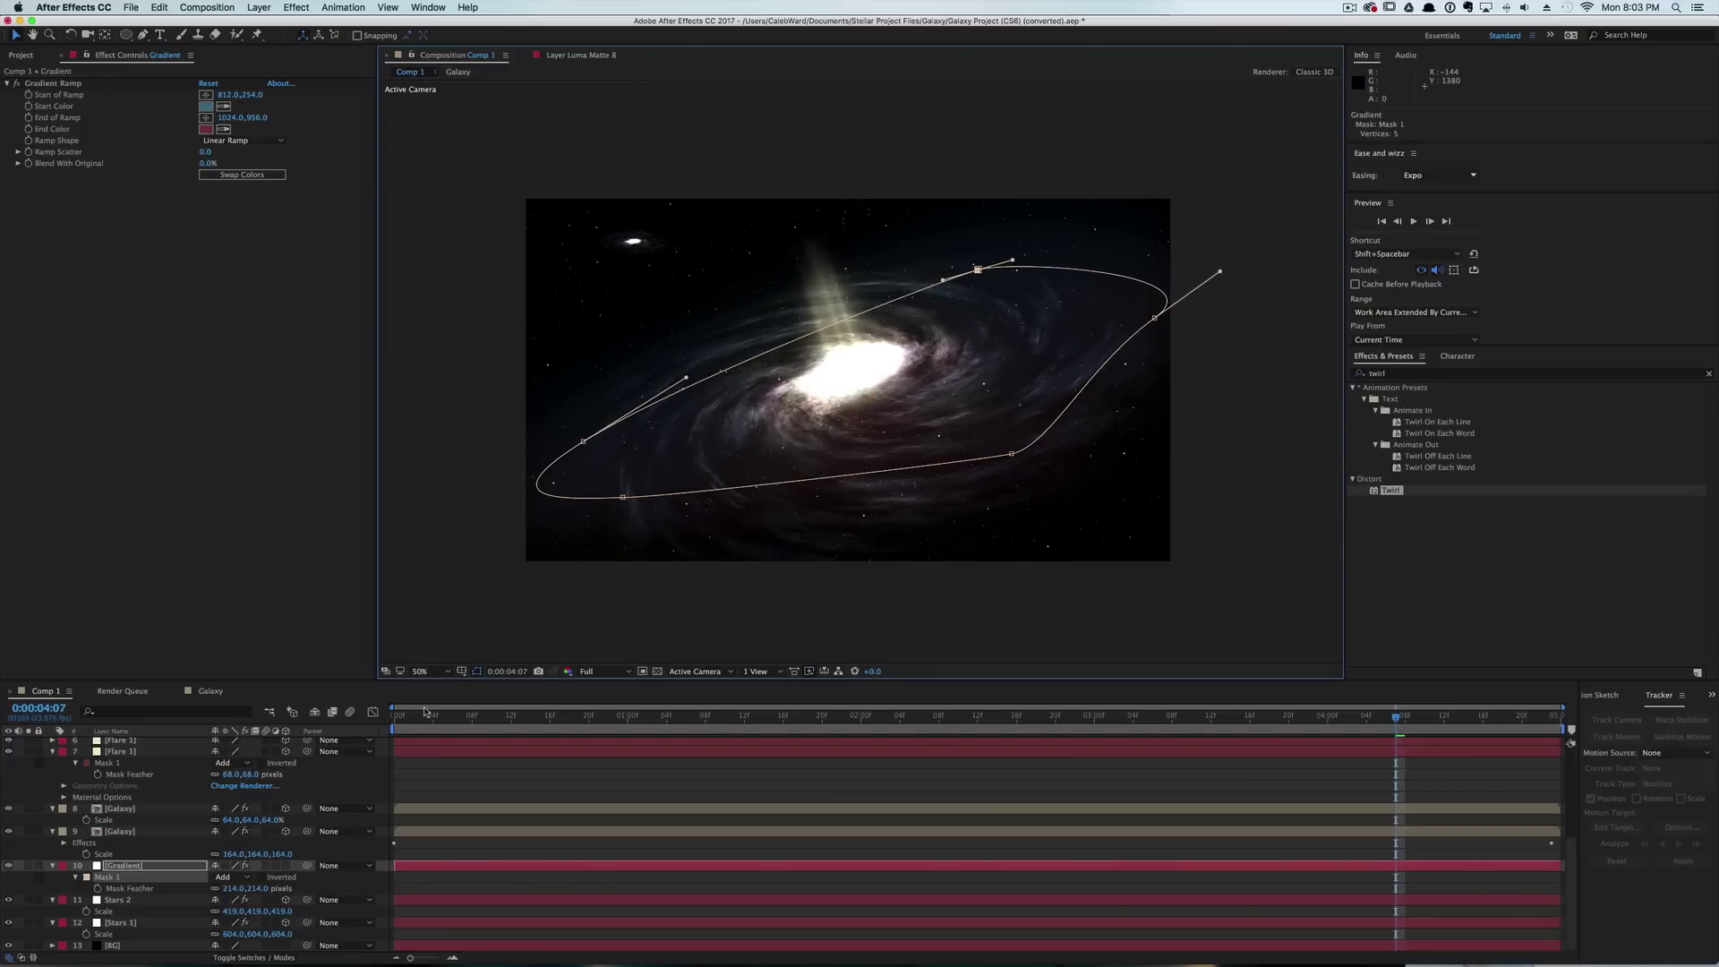
Set the Gradient layer's Mask Feather to 561 pixels and stretch the mask further around the galaxy by moving its points and curve handle.
{"action": "key", "text": "f"}
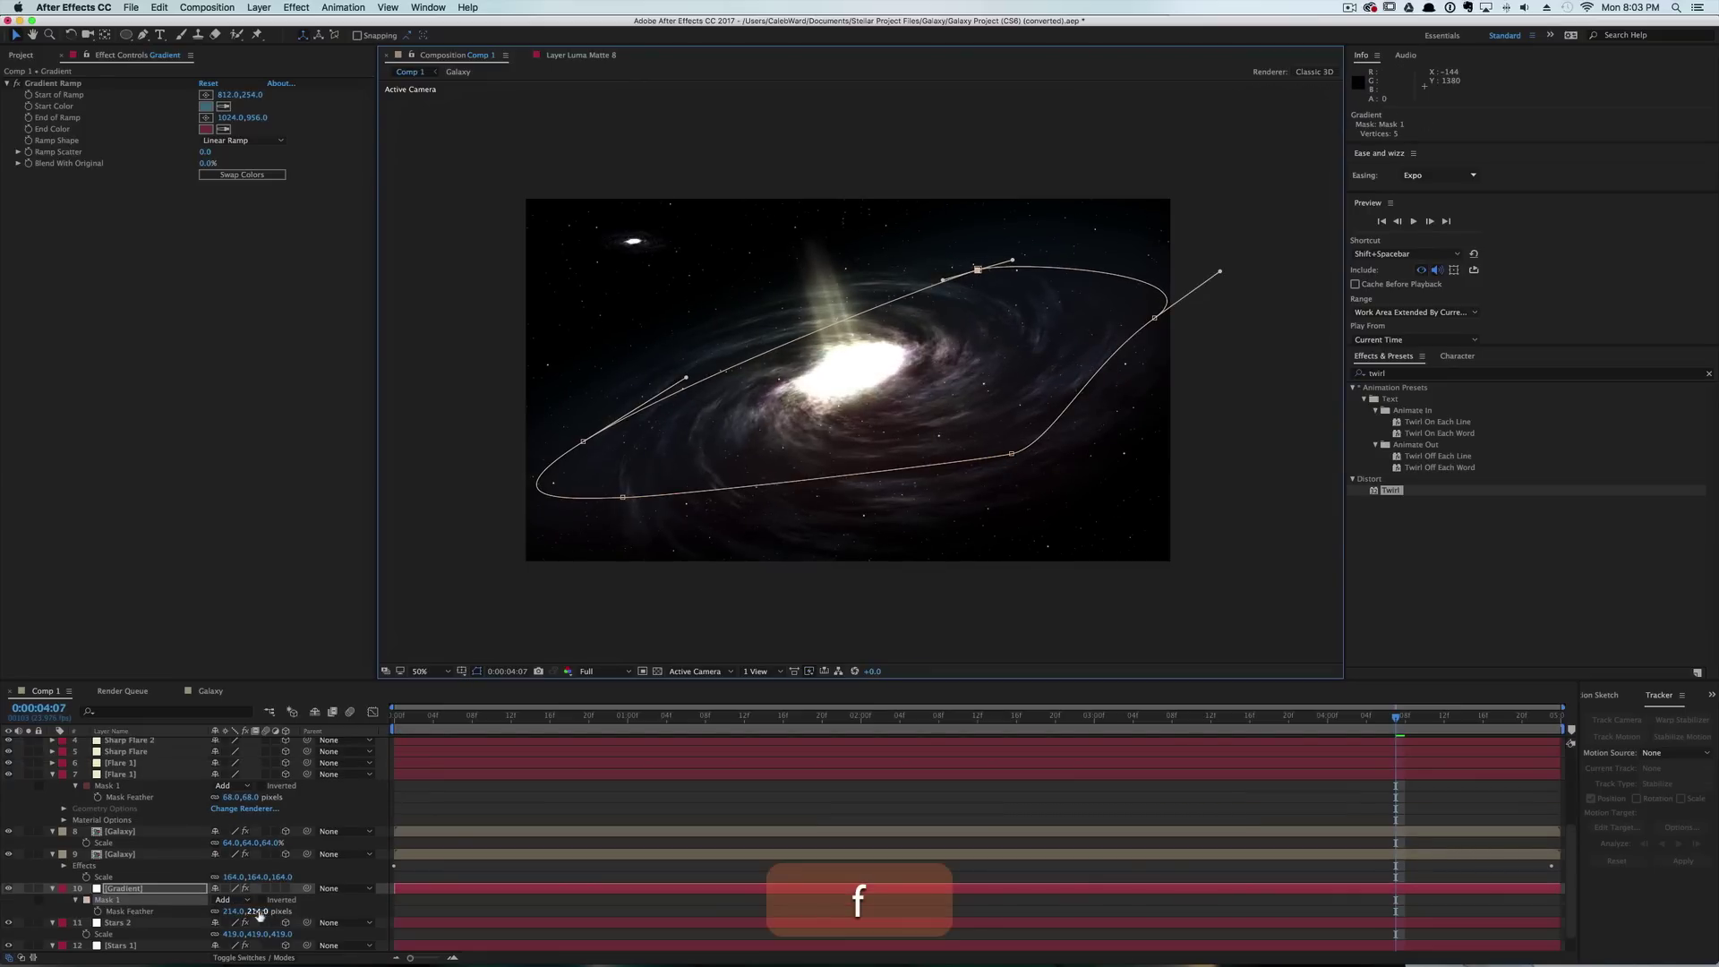
{"action": "key", "text": "v"}
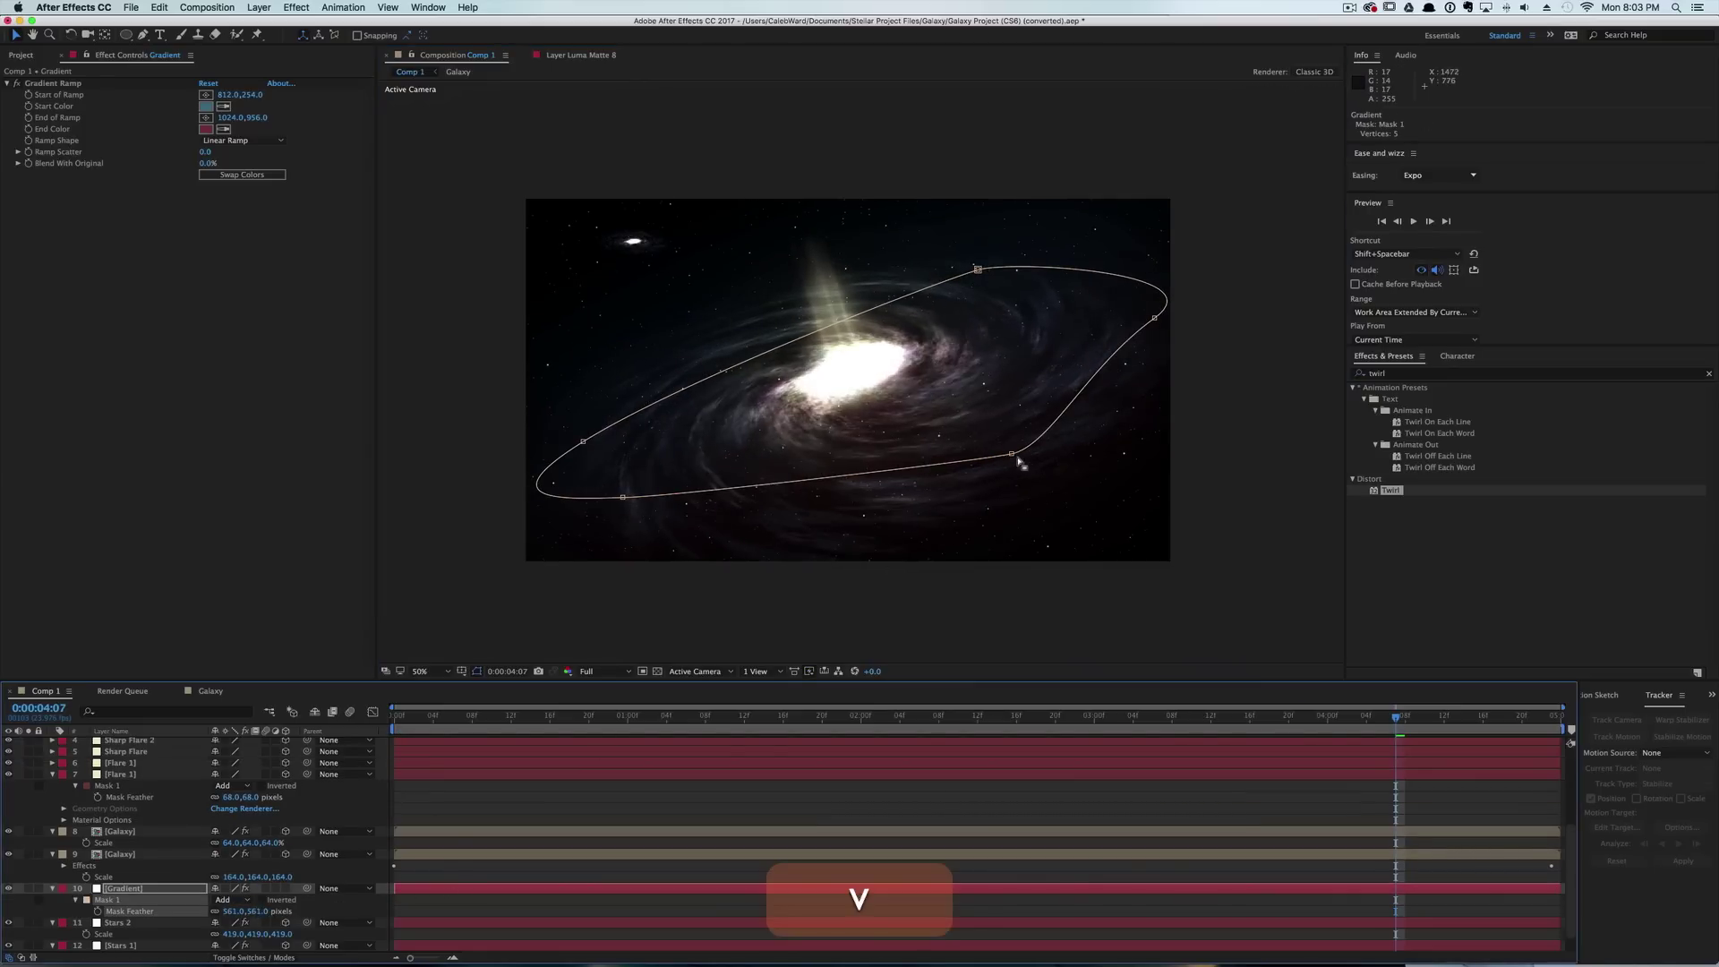
{"action": "left_click_drag", "start_coordinate": [1011, 455], "coordinate": [1054, 517]}
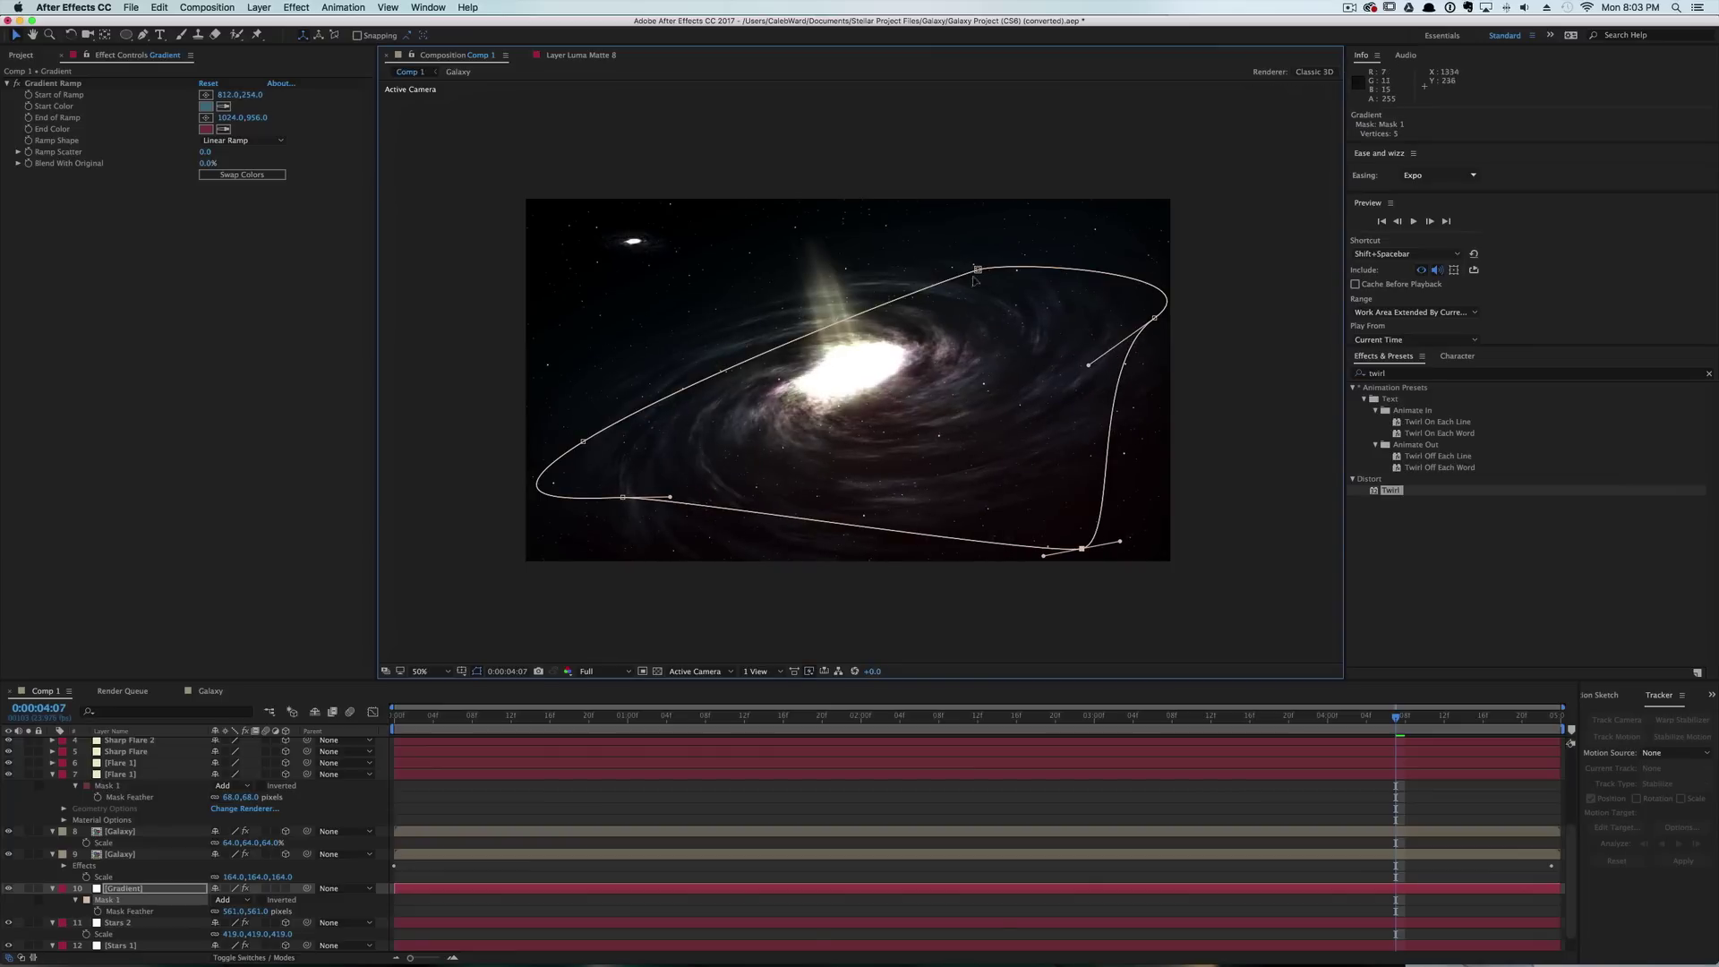
{"action": "left_click_drag", "start_coordinate": [978, 269], "coordinate": [718, 284]}
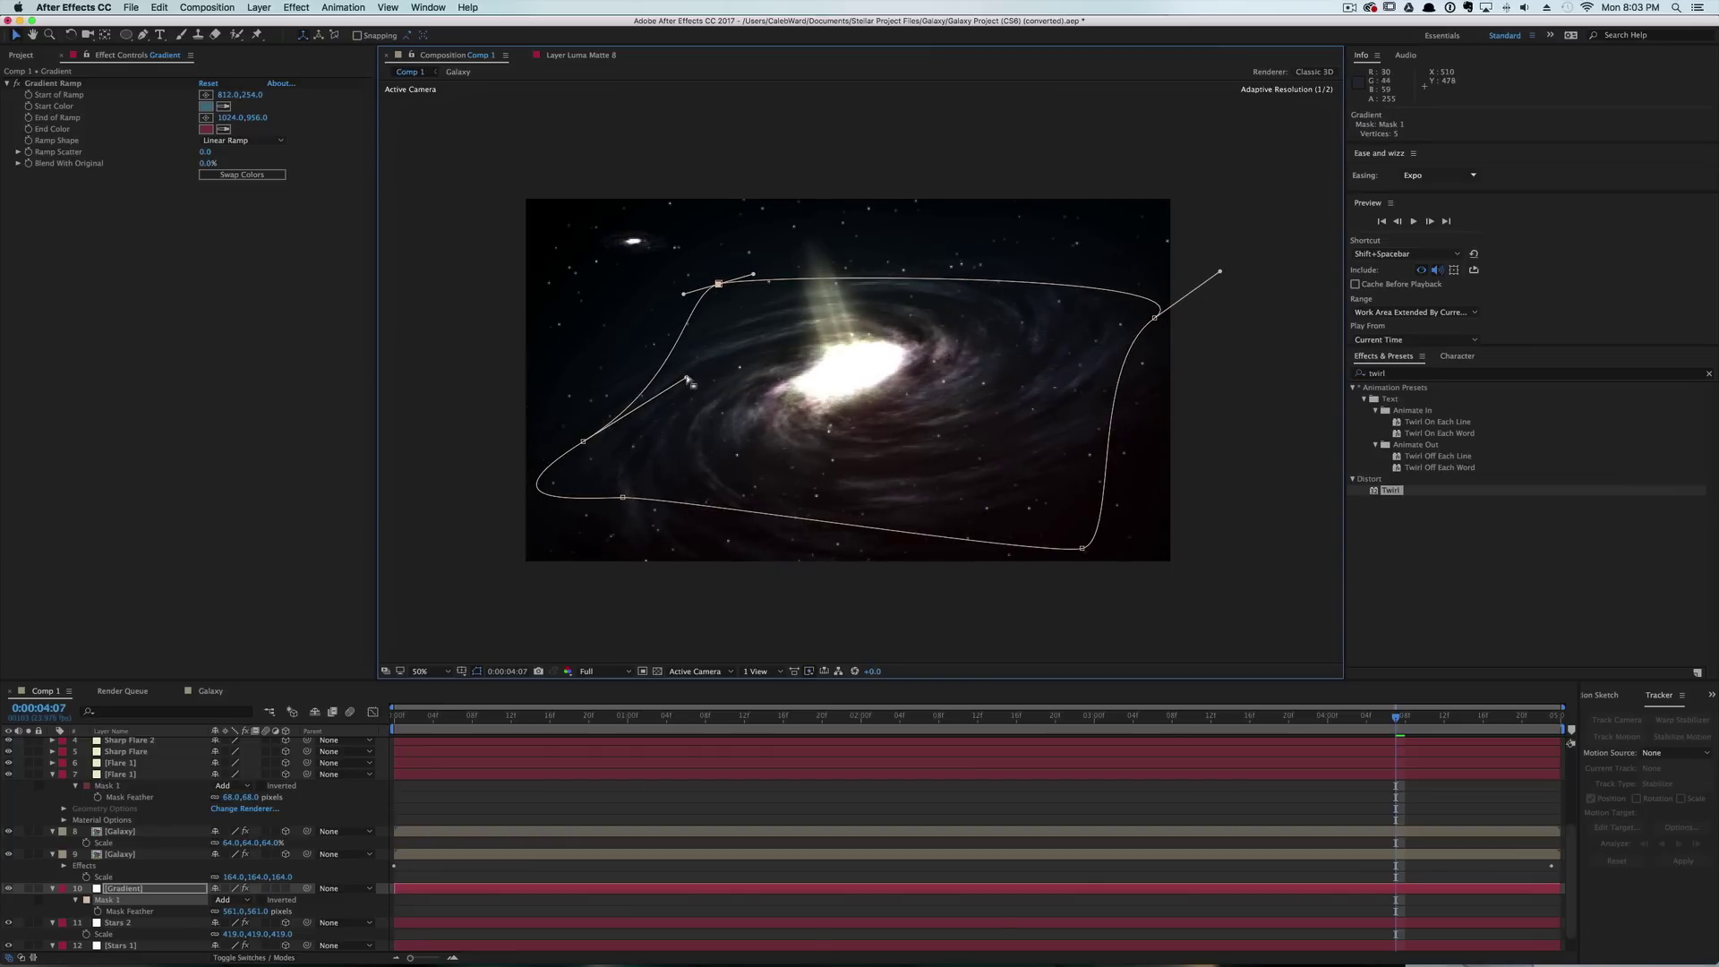
{"action": "left_click_drag", "start_coordinate": [686, 378], "coordinate": [575, 411]}
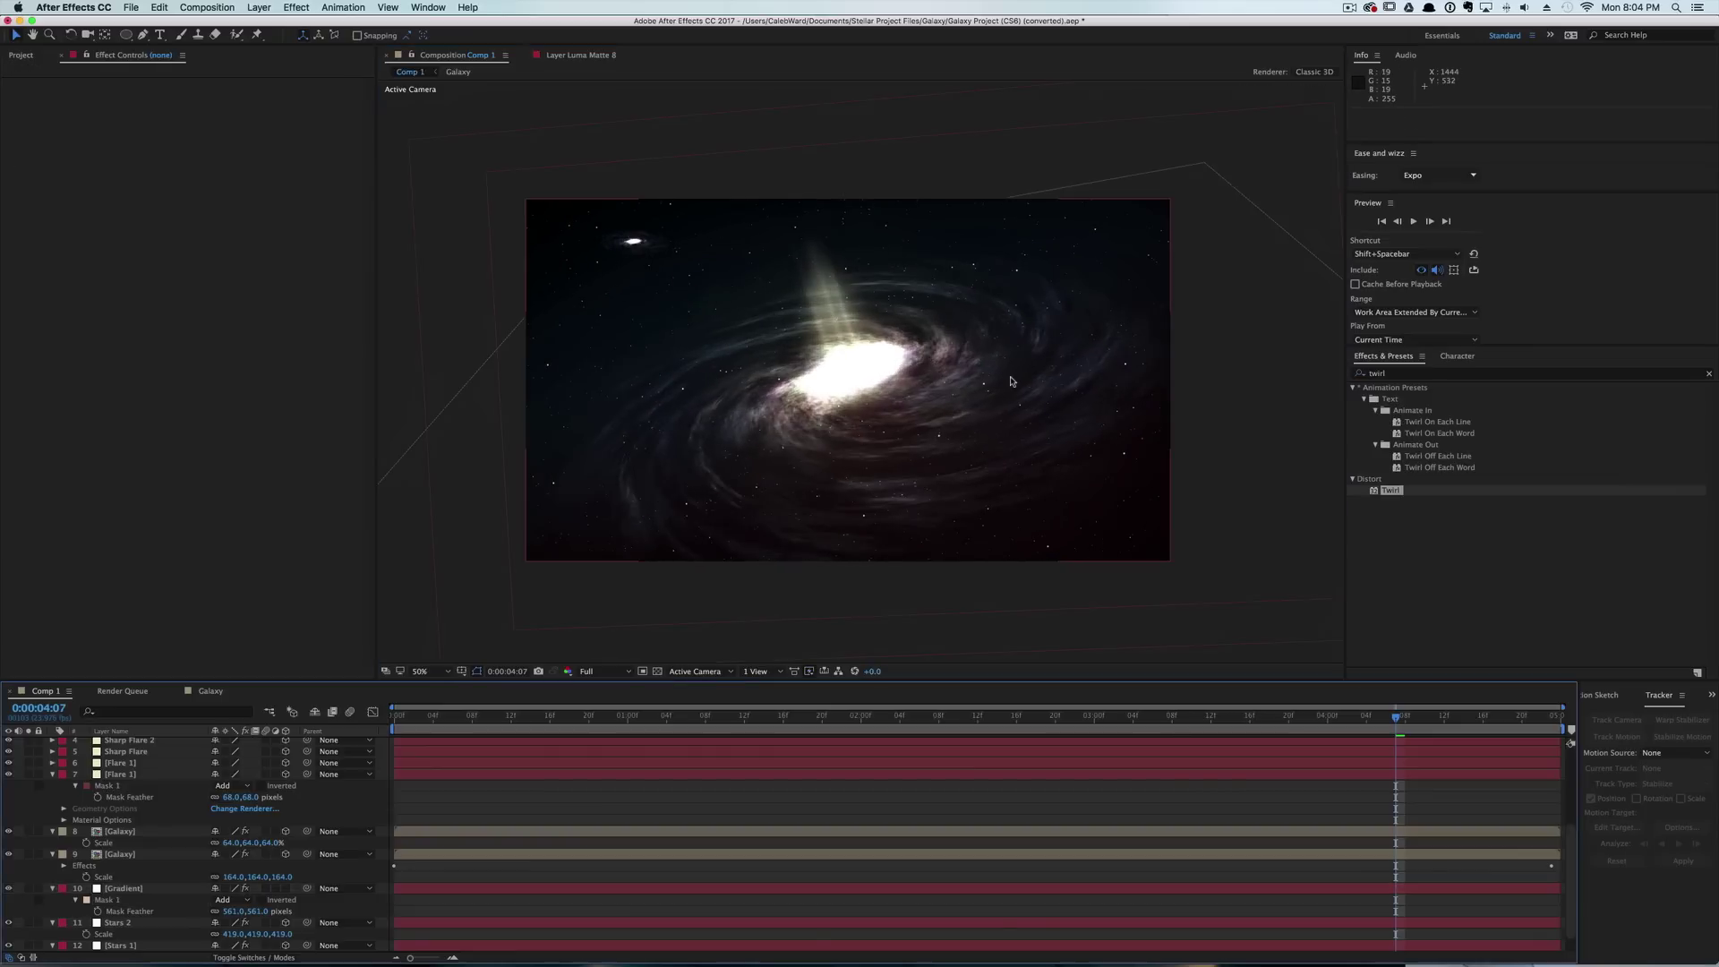